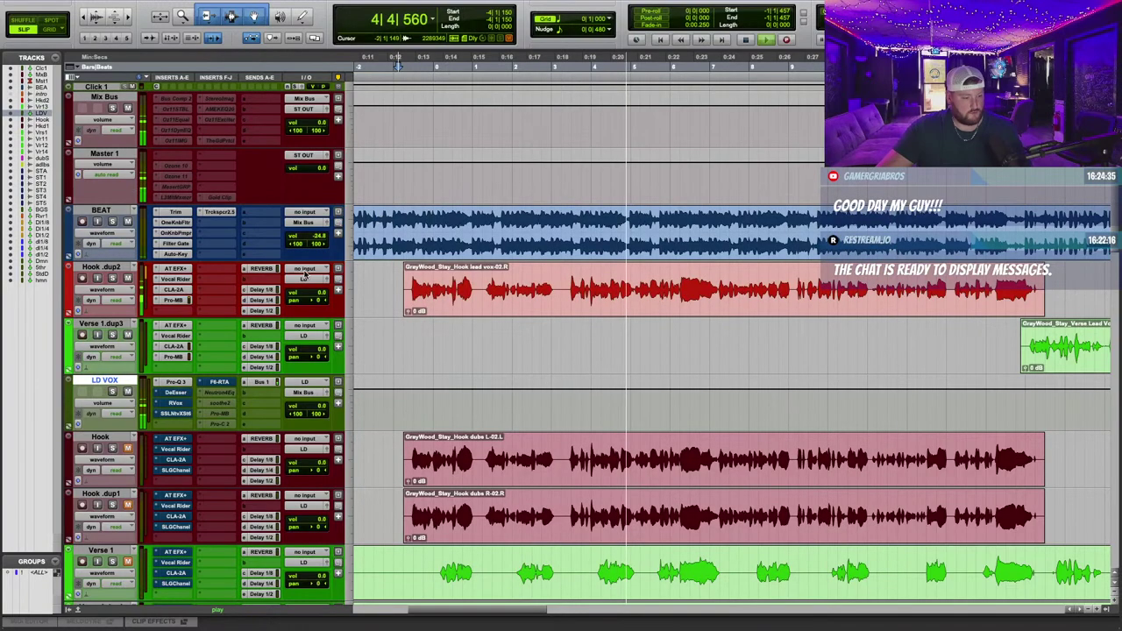
Open the CLA-2A compressor on the Hook .dup2 track and raise the BEAT track's volume to -6.6 dB.
drag(325, 232, 324, 227)
scroll(466, 285, down, 2)
key(t)
key(t)
scroll(471, 277, right, 3)
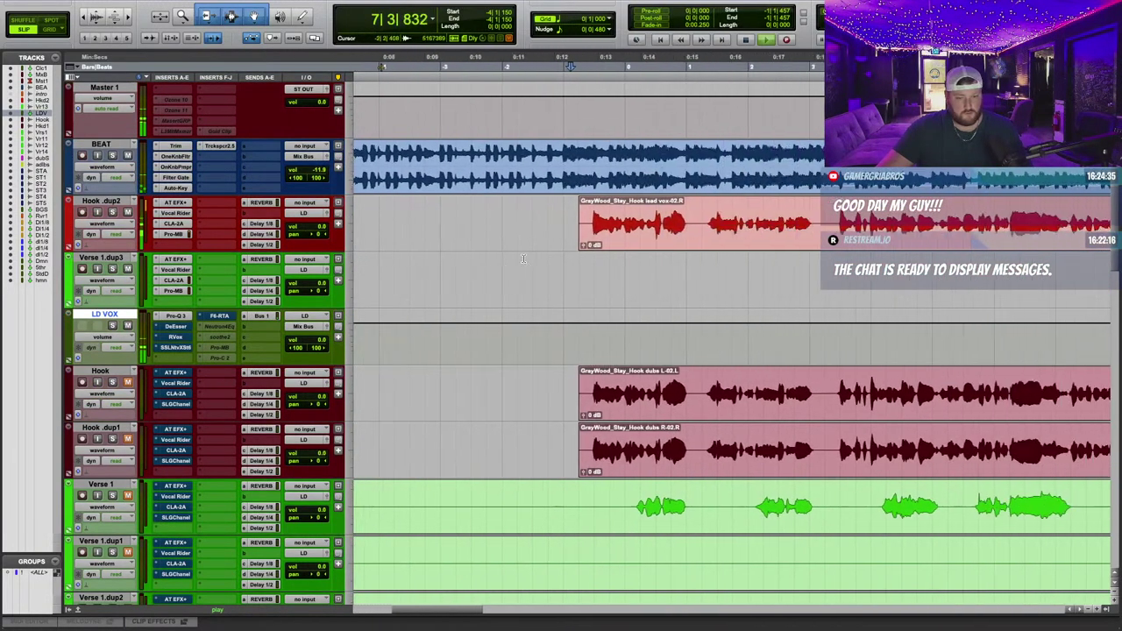
click(175, 223)
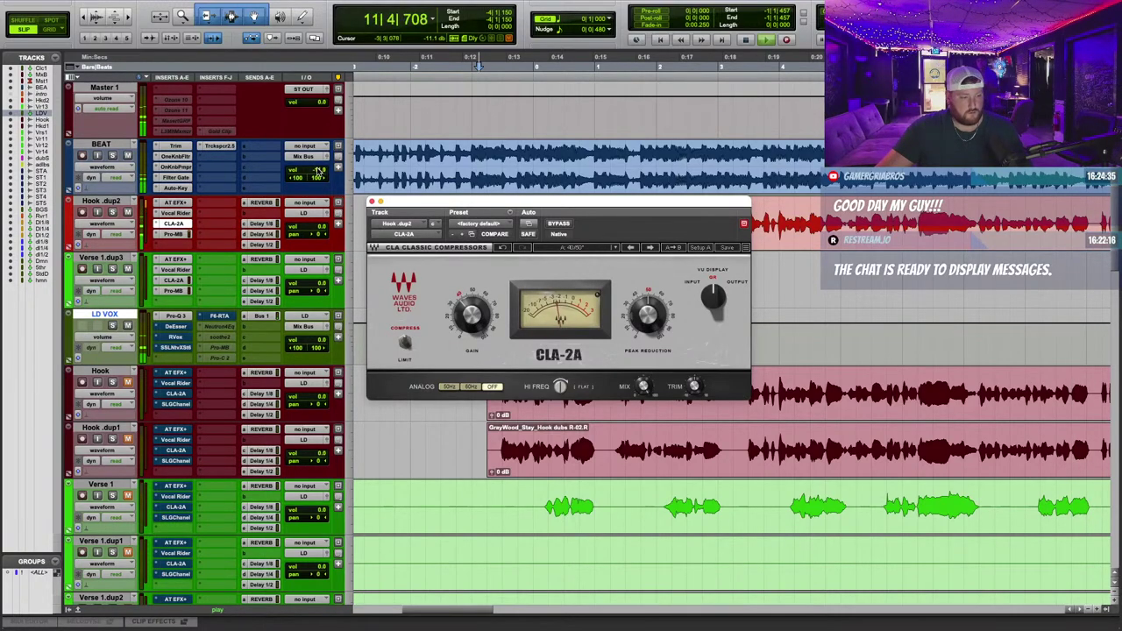
click(319, 170)
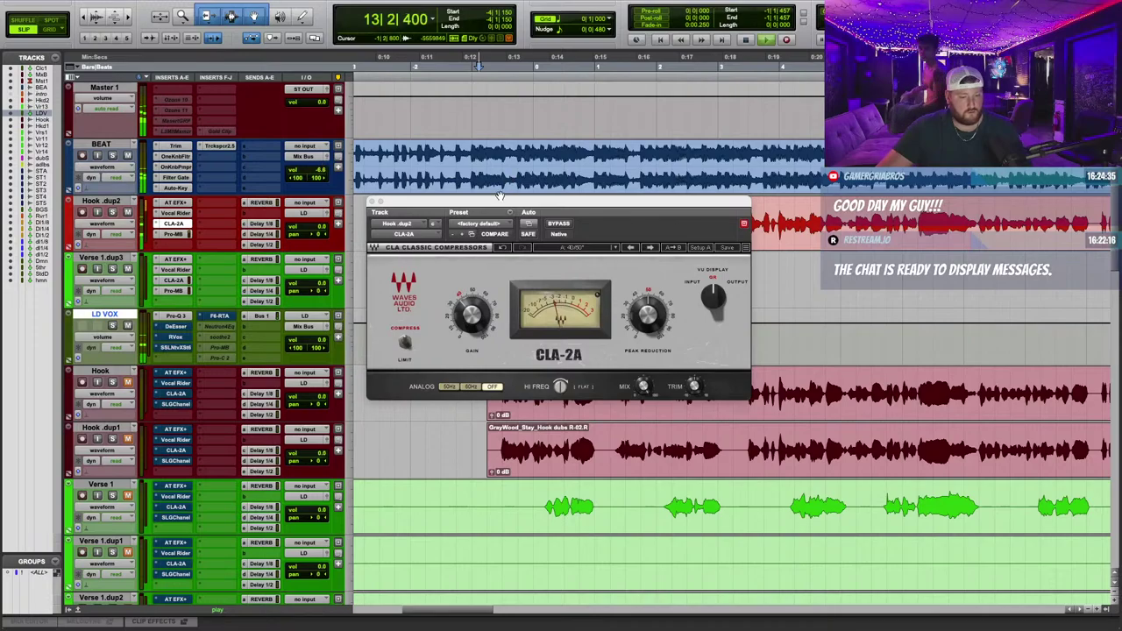
Replay the hook vocal through the CLA-2A on Hook .dup2 and bypass the compressor to compare.
drag(499, 198, 545, 327)
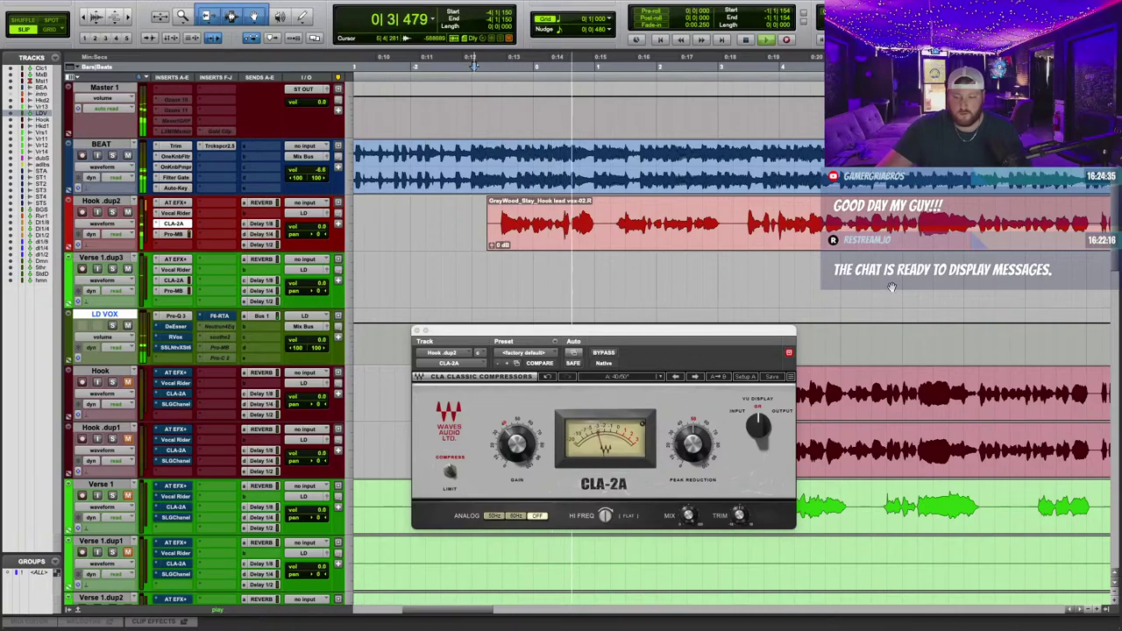
key(space)
key(space)
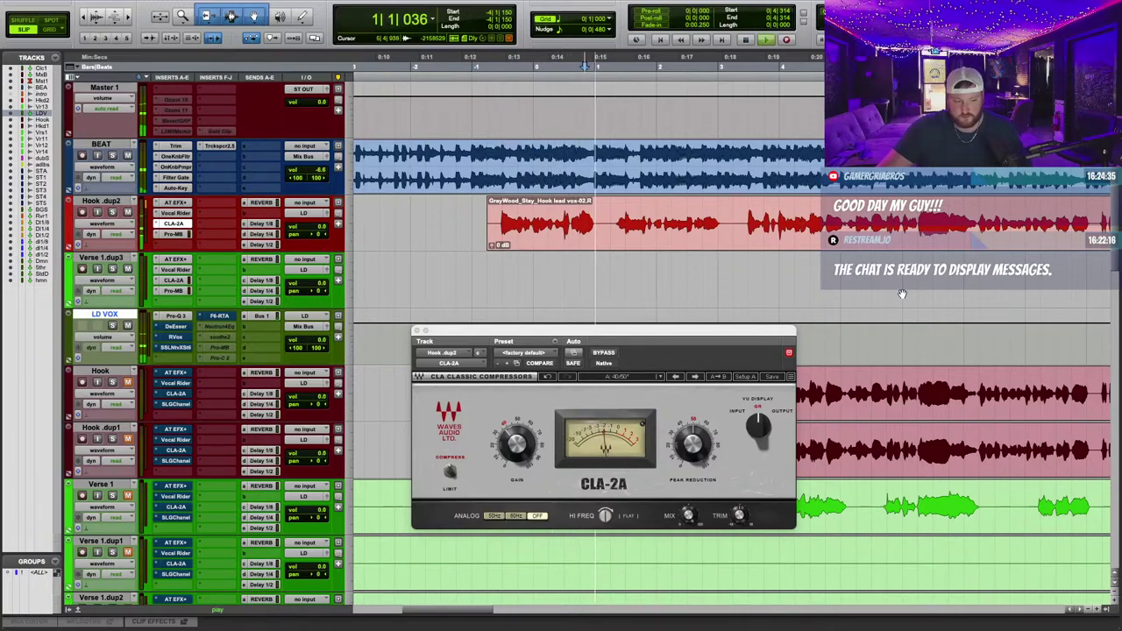
drag(644, 328, 652, 299)
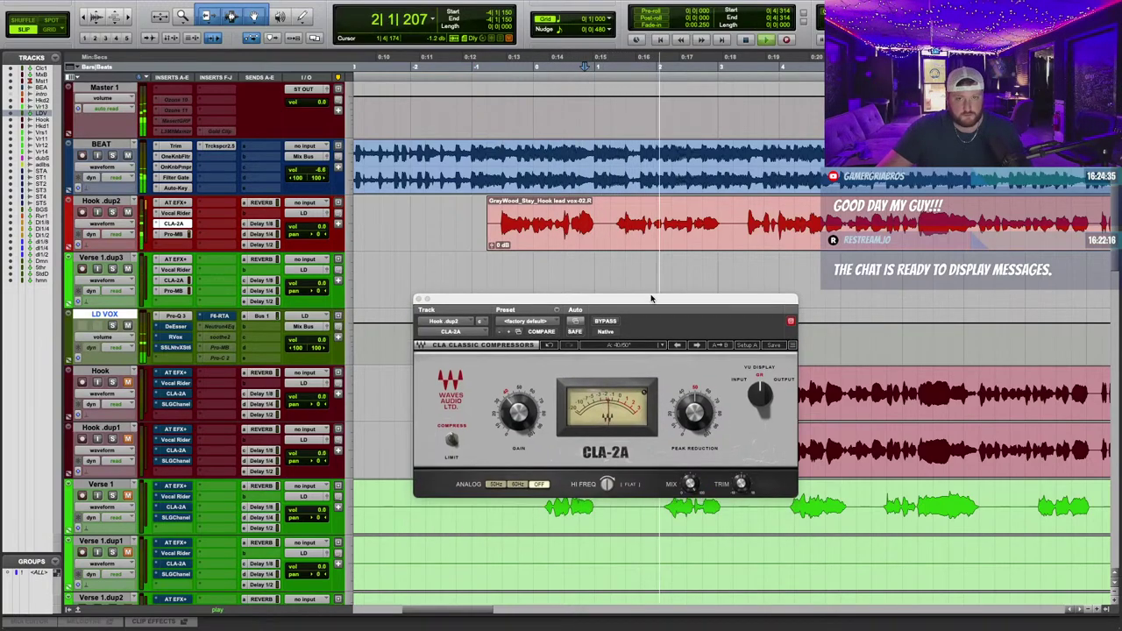
click(605, 321)
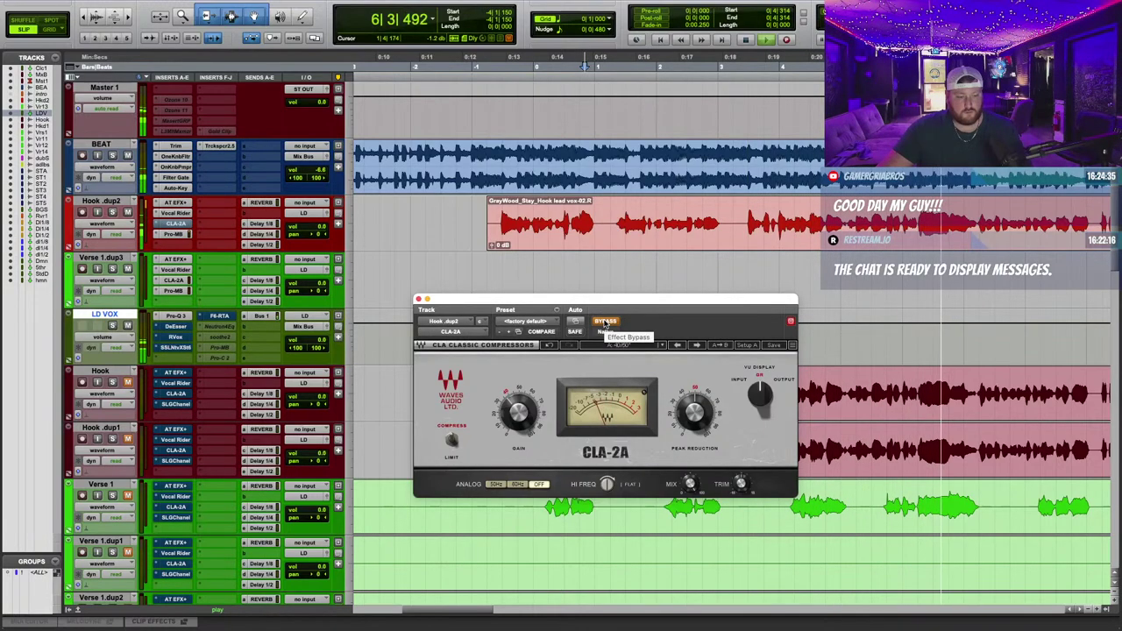
Replace the CLA-2A insert on the Hook .dup2 track with RCompressor (mono).
click(176, 223)
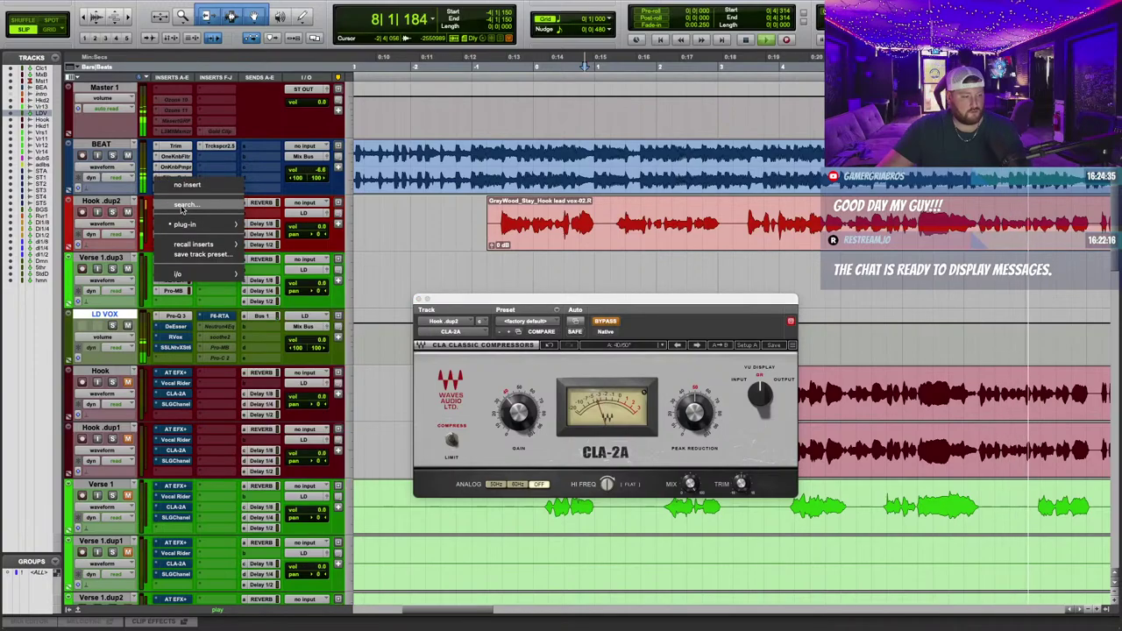
click(183, 207)
text(rc)
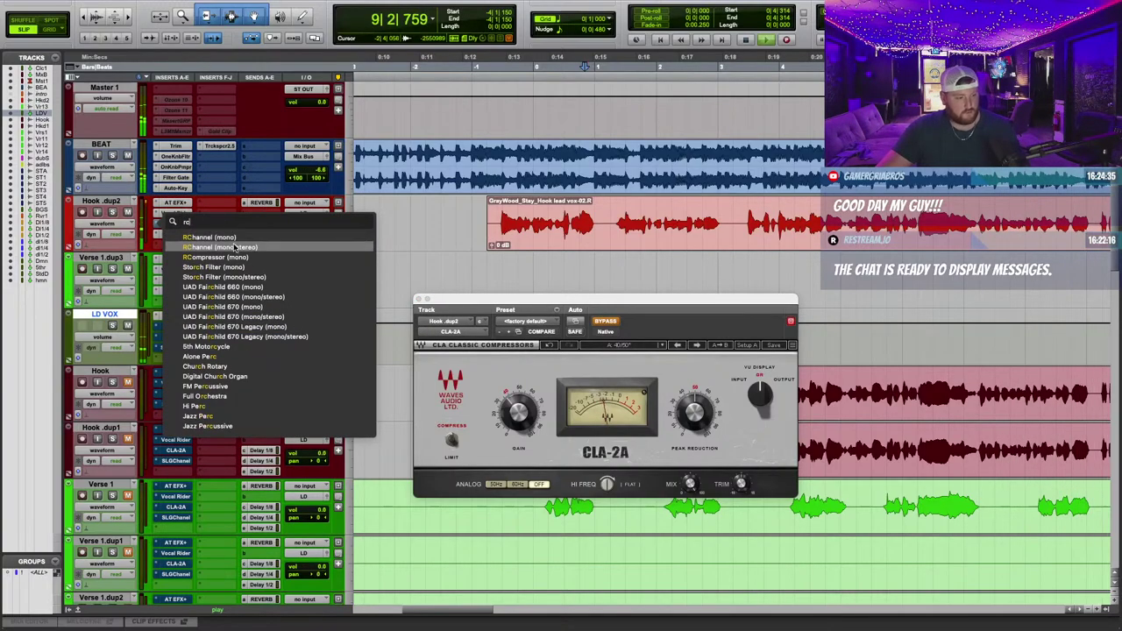
click(243, 258)
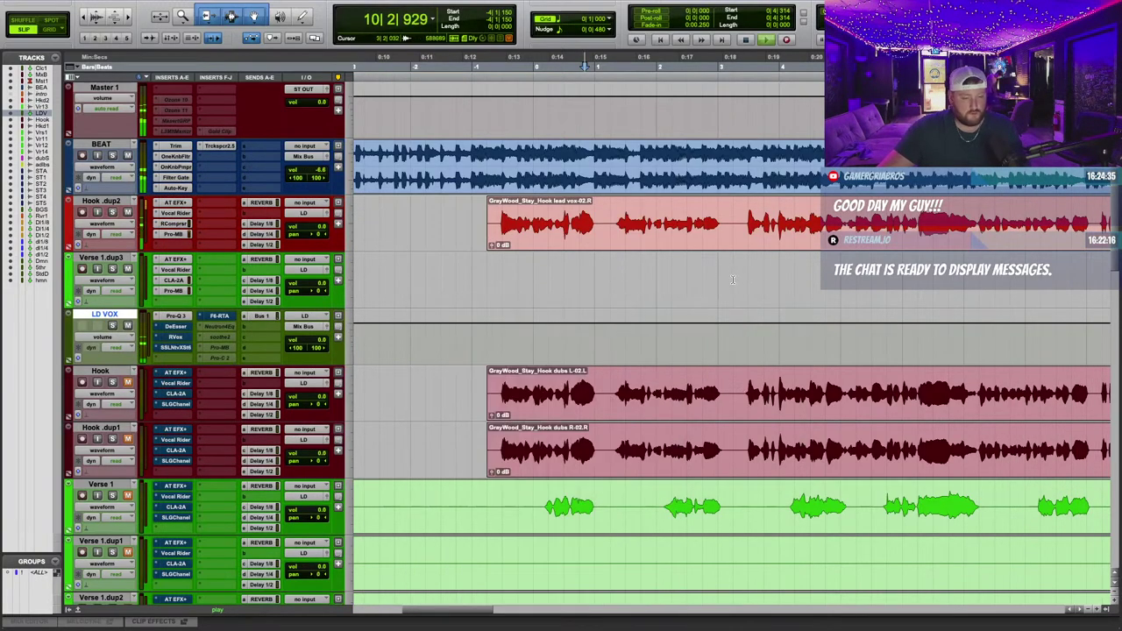
In Pro-MB on Hook .dup2, extend band 1's low crossover down to 30 Hz and audition the band soloed.
click(178, 233)
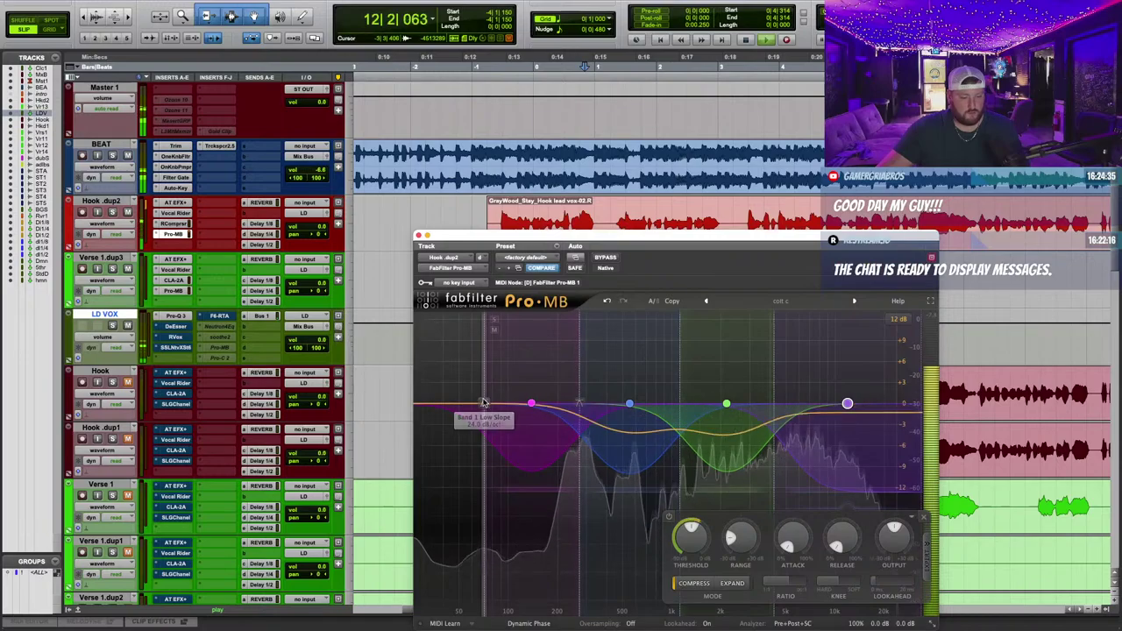
drag(456, 399, 430, 365)
click(425, 320)
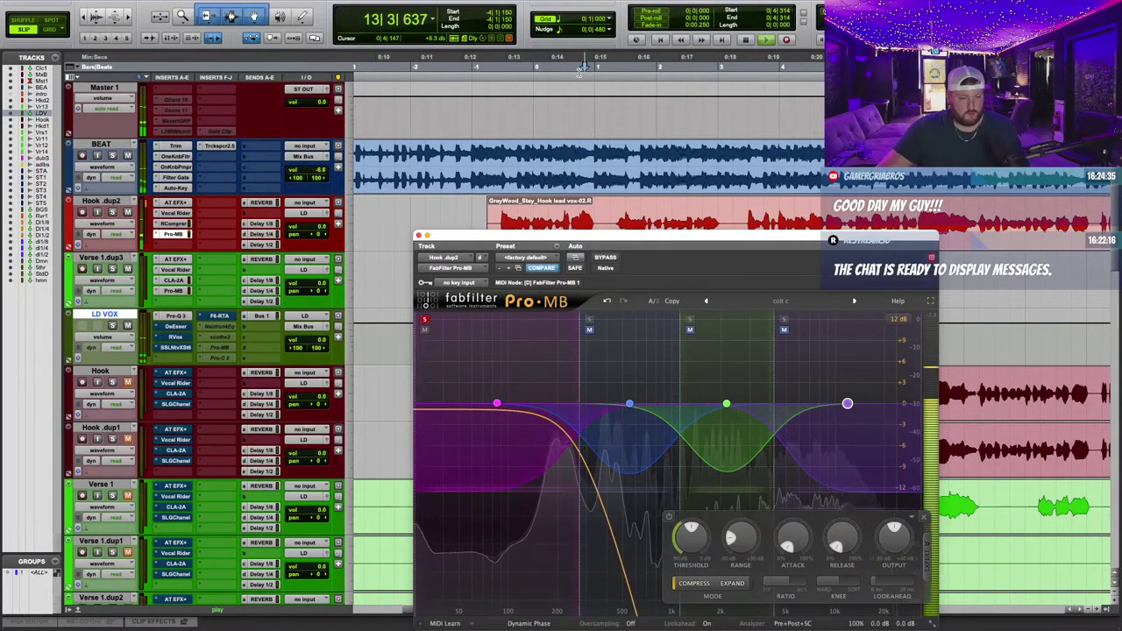
click(497, 403)
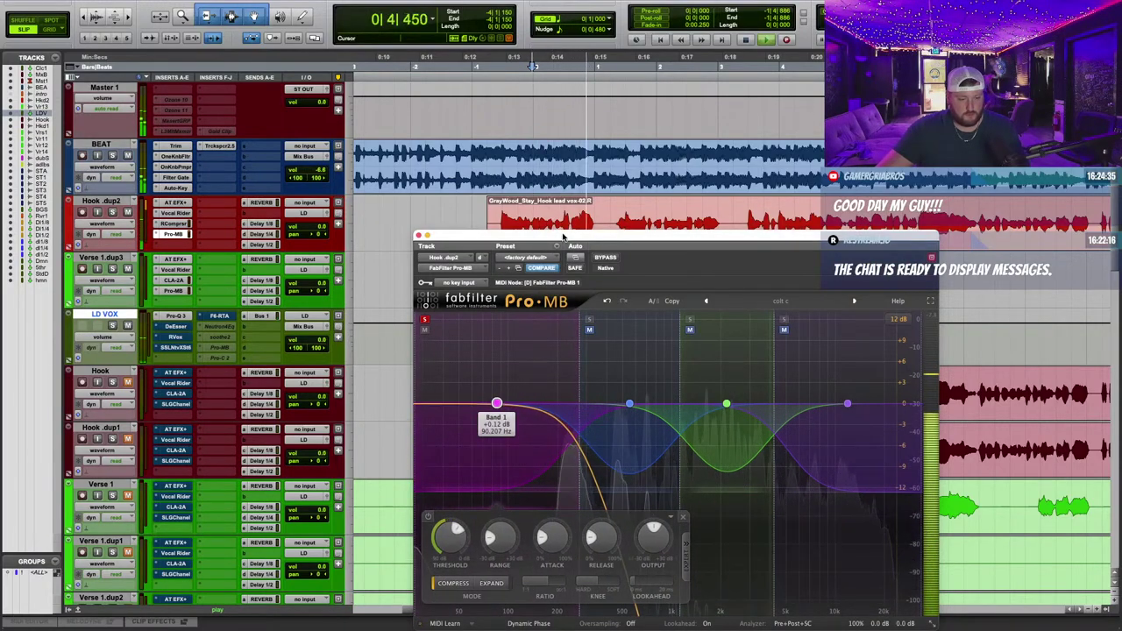
Solo band 2 in Pro-MB and shift it slightly lower in frequency.
drag(562, 236, 535, 168)
click(562, 251)
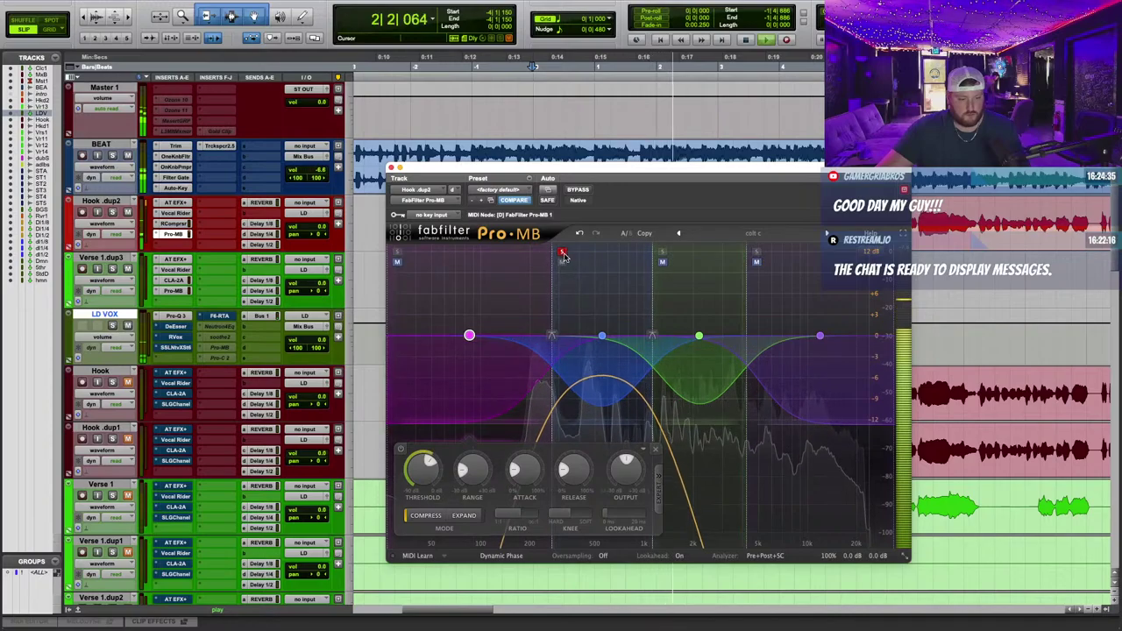
drag(599, 336, 588, 336)
Solo band 4 in Pro-MB, move the band 3/4 crossover higher, and audition band 3 on its own.
click(757, 252)
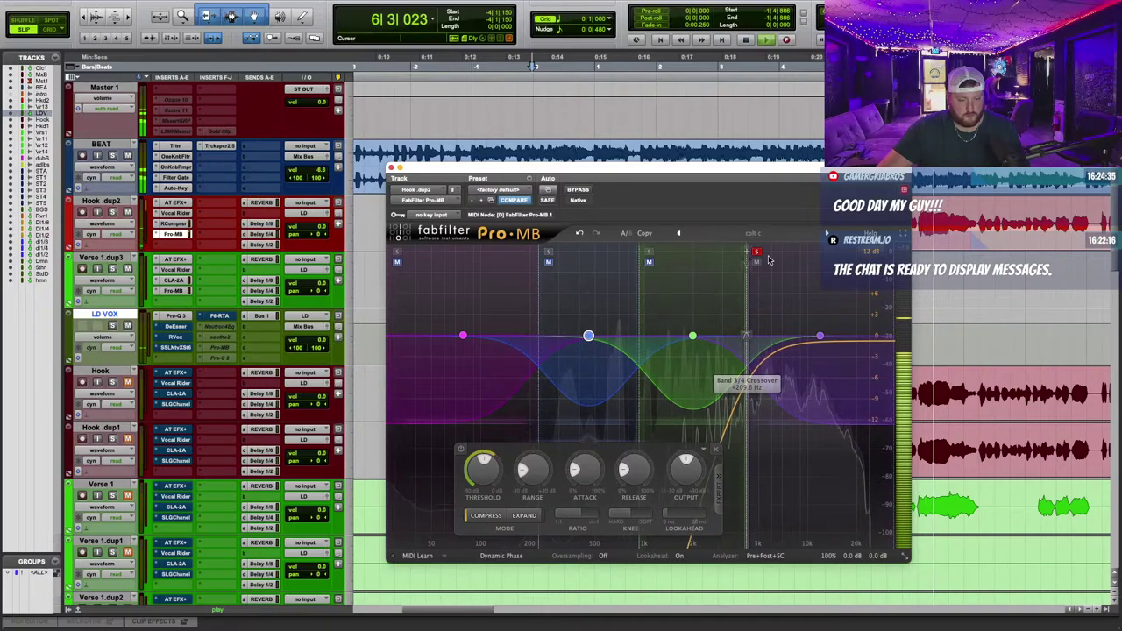
click(773, 363)
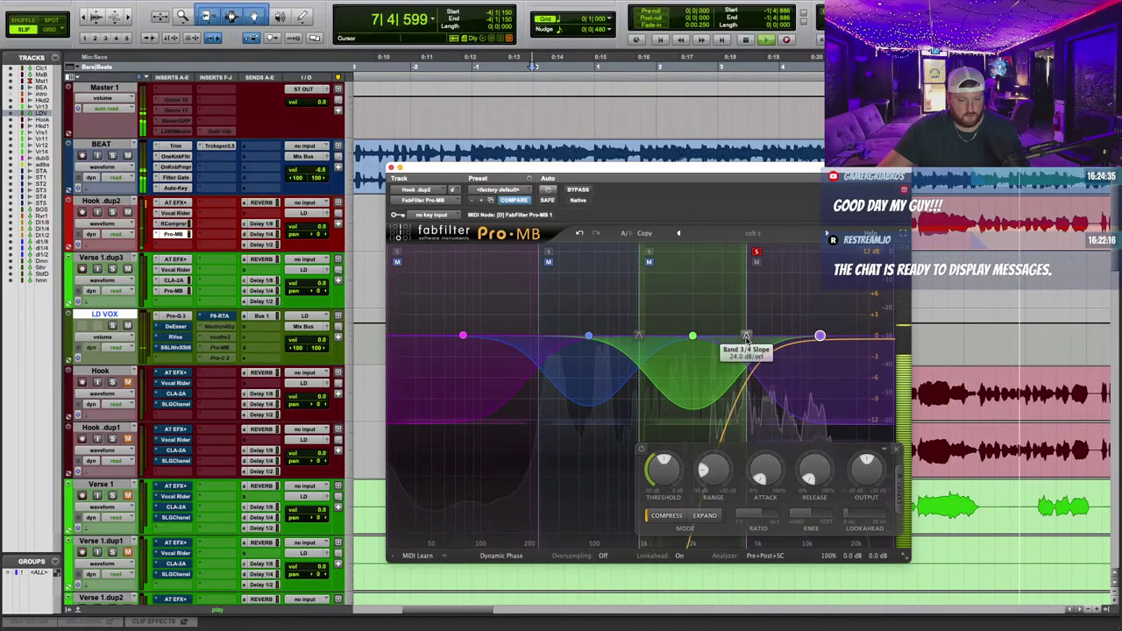
drag(746, 336, 767, 338)
click(777, 253)
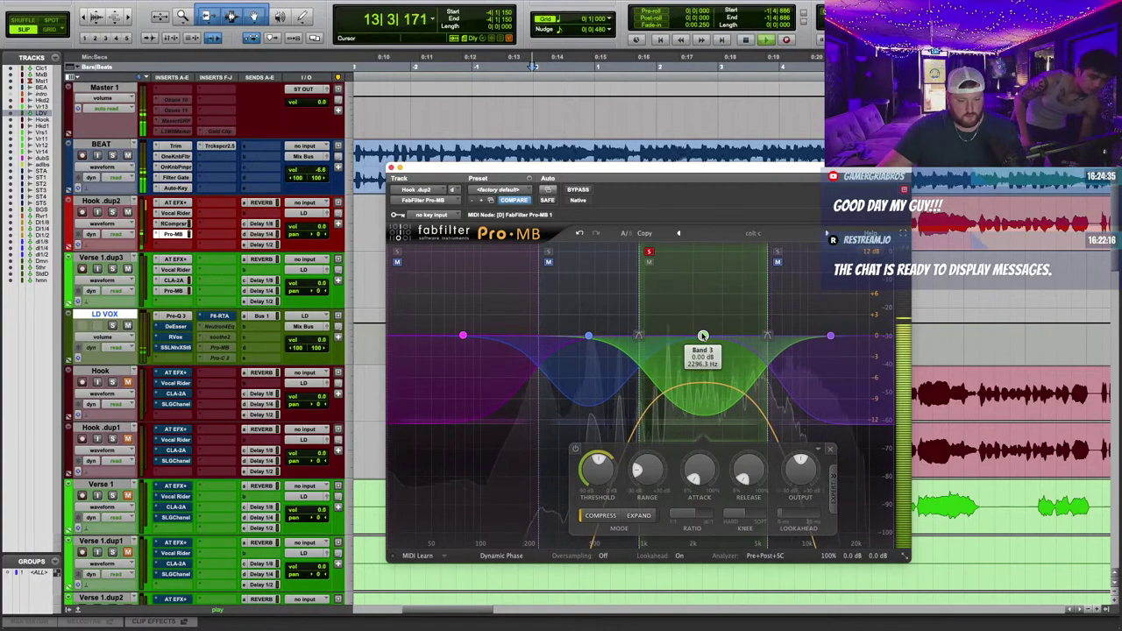
drag(702, 335, 707, 344)
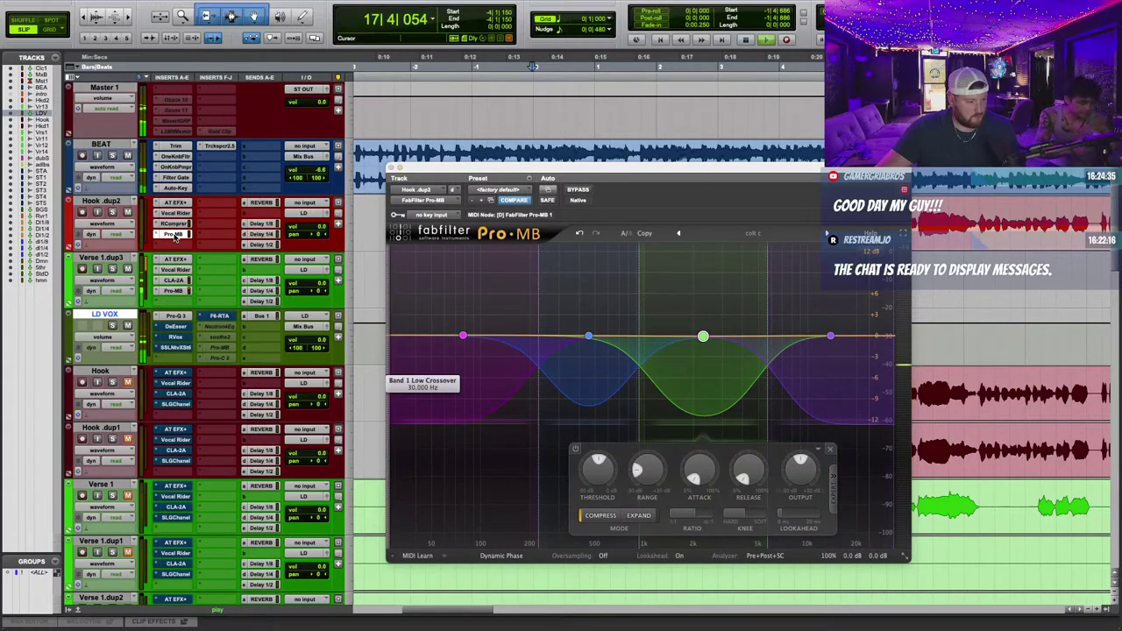
Set the RCompressor on Hook .dup2 to a ratio of 5.00, a threshold of -12.0 and an attack of 2.61.
click(174, 224)
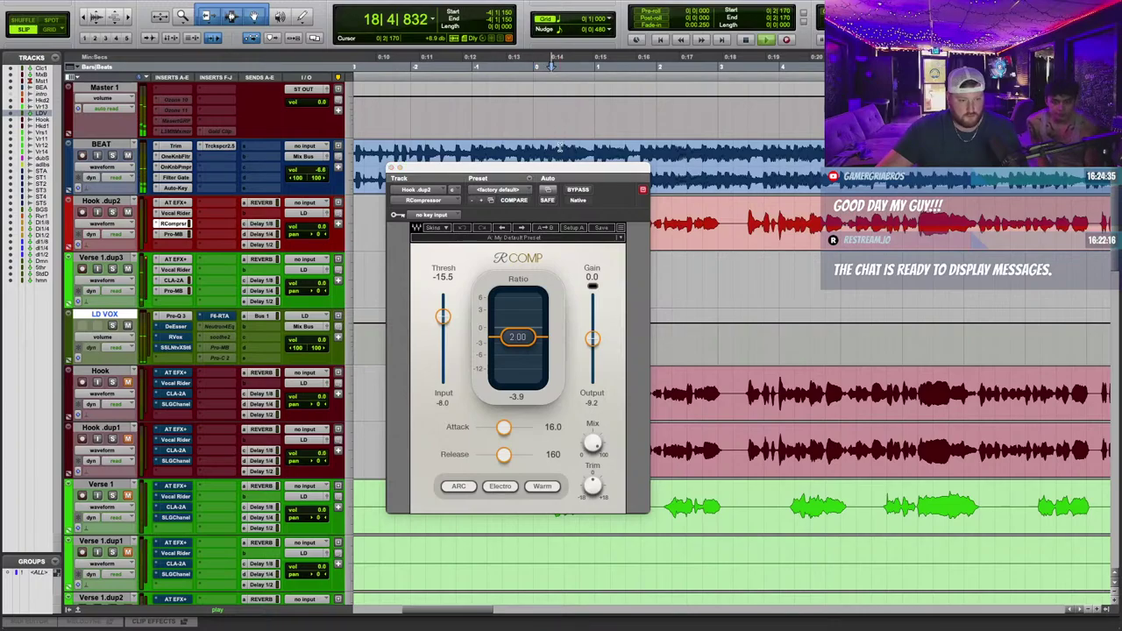
drag(565, 171, 587, 228)
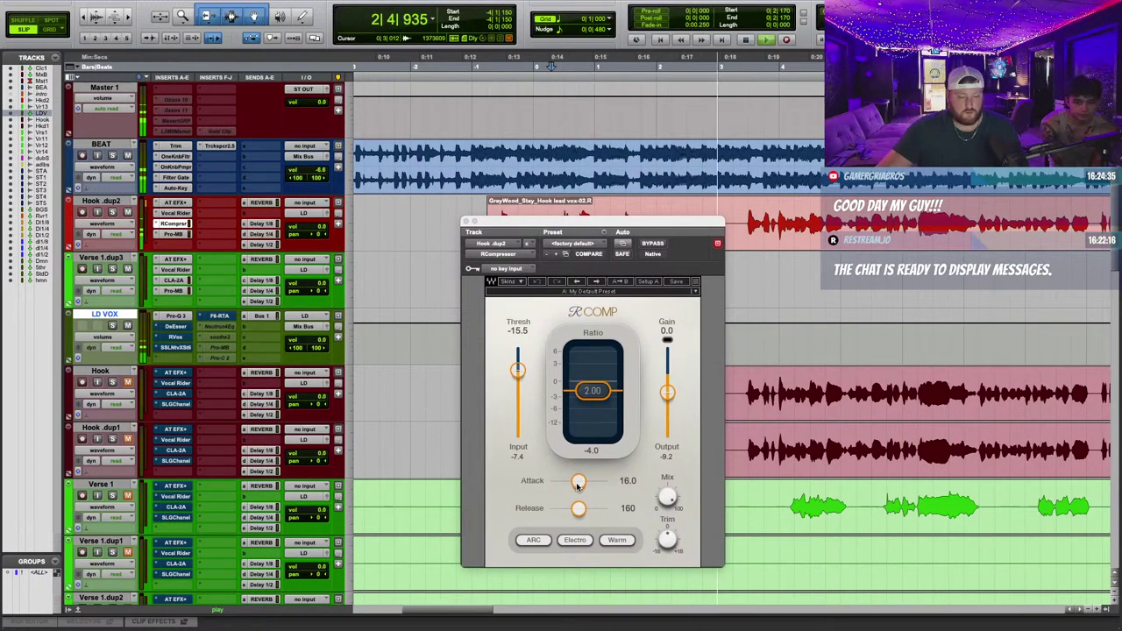
drag(593, 391, 593, 405)
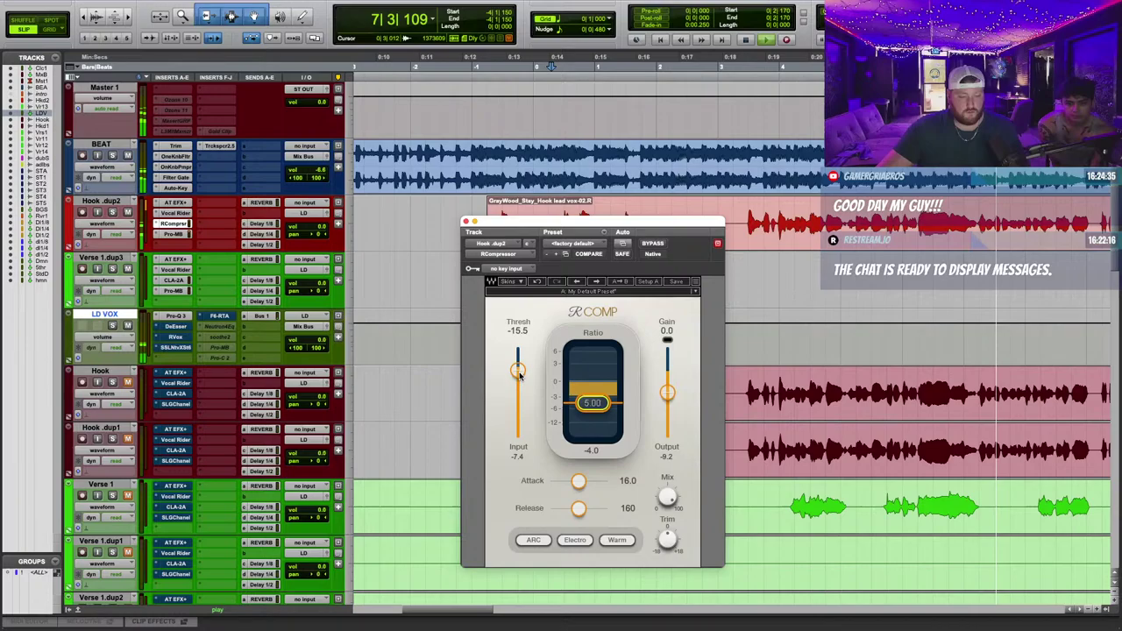
drag(518, 372, 518, 367)
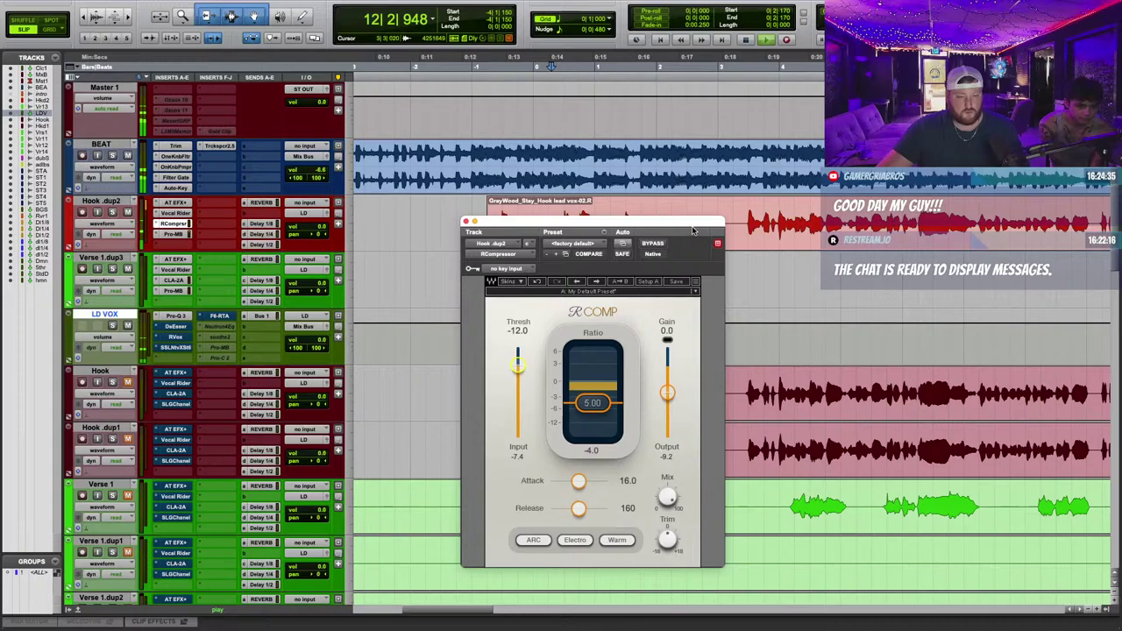
drag(693, 227, 732, 177)
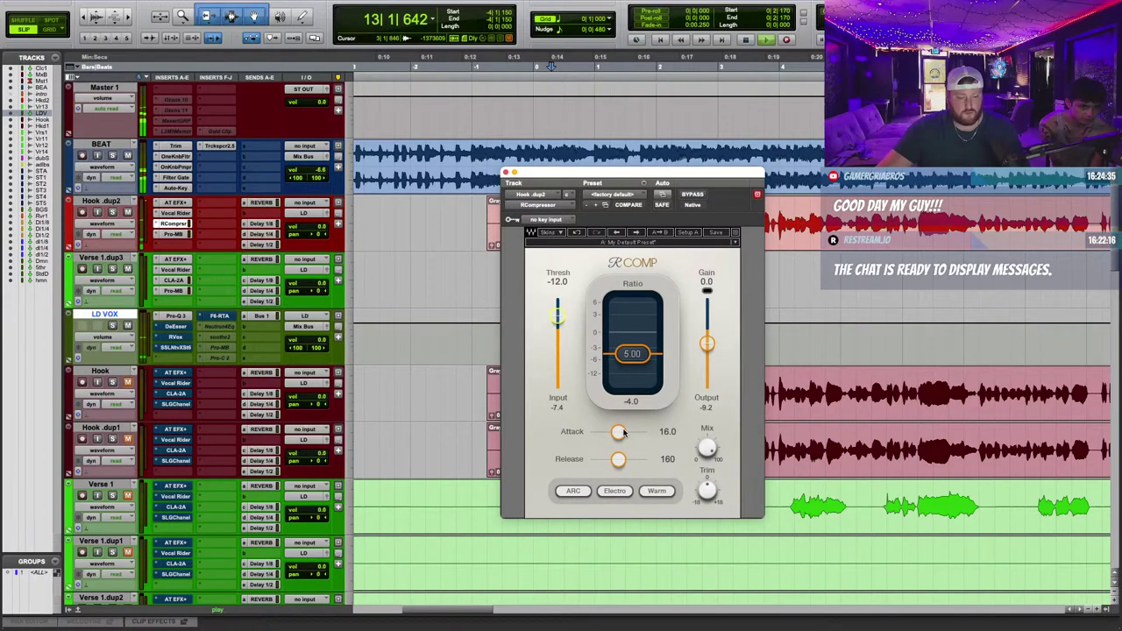
drag(619, 432, 622, 436)
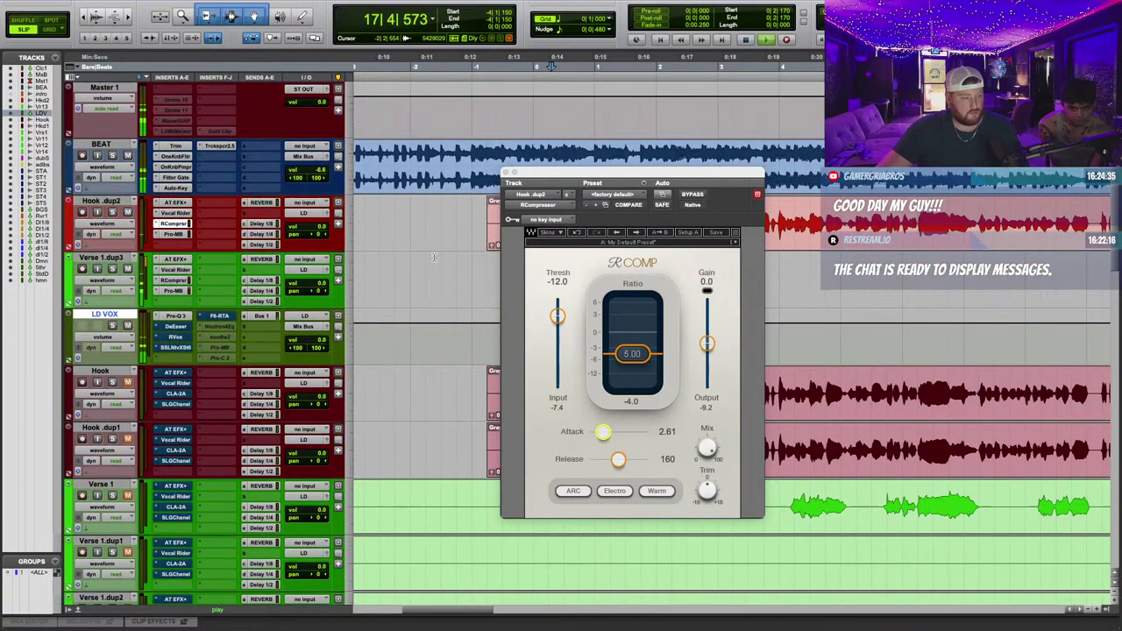
Open Pro-Q 3 on the LD VOX track and compare the vocal with the EQ bypassed and active.
click(175, 316)
drag(692, 173, 659, 165)
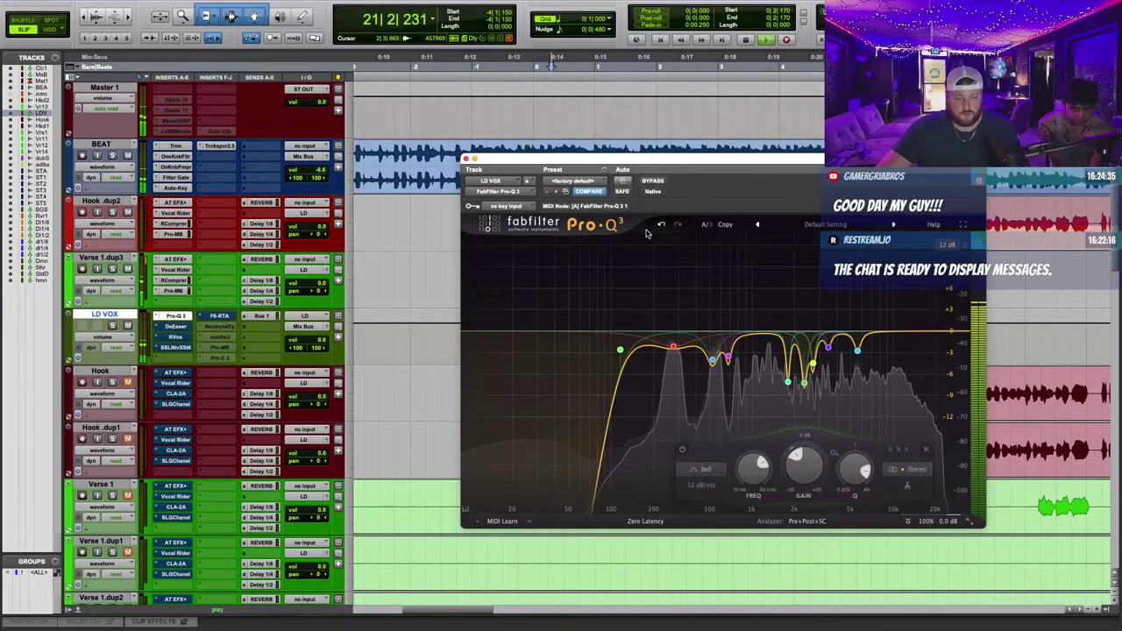
drag(674, 177, 552, 184)
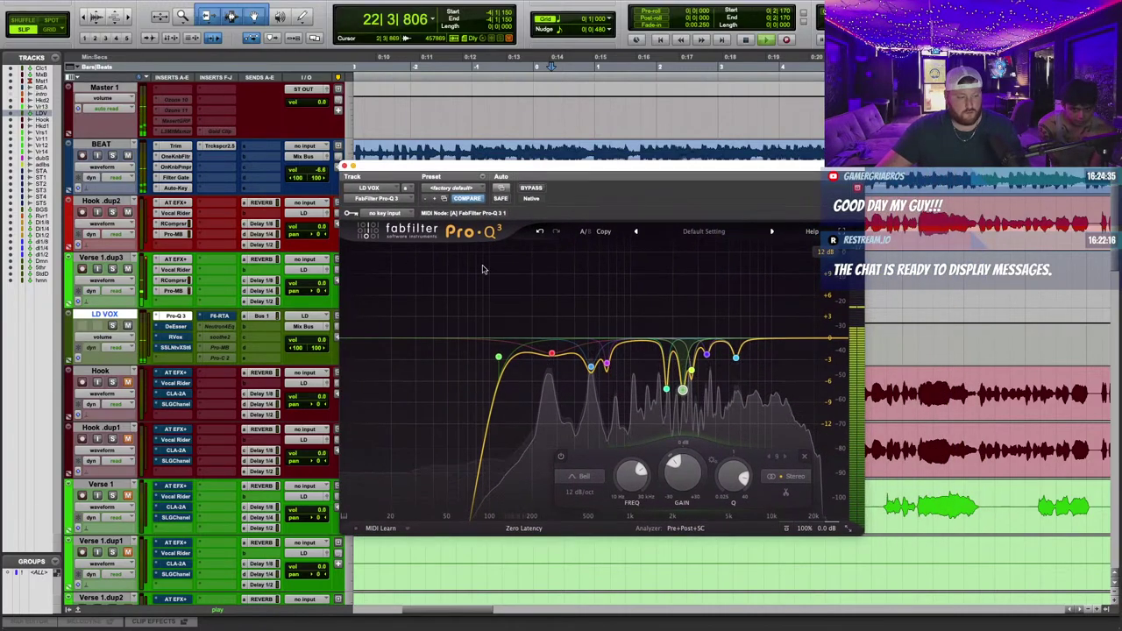
click(532, 189)
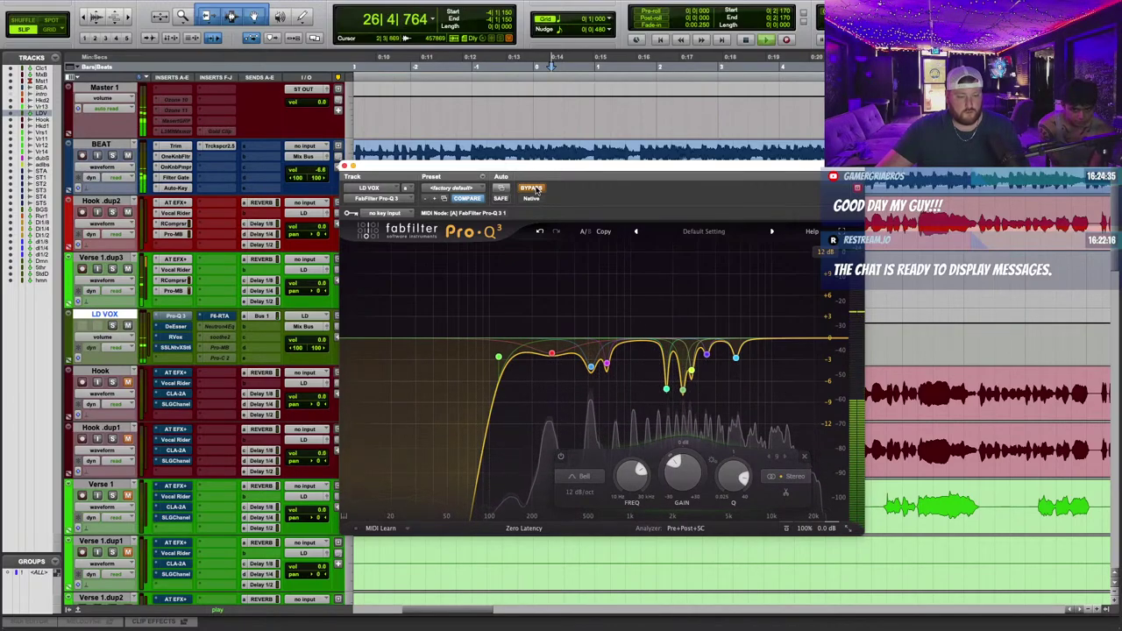
click(535, 189)
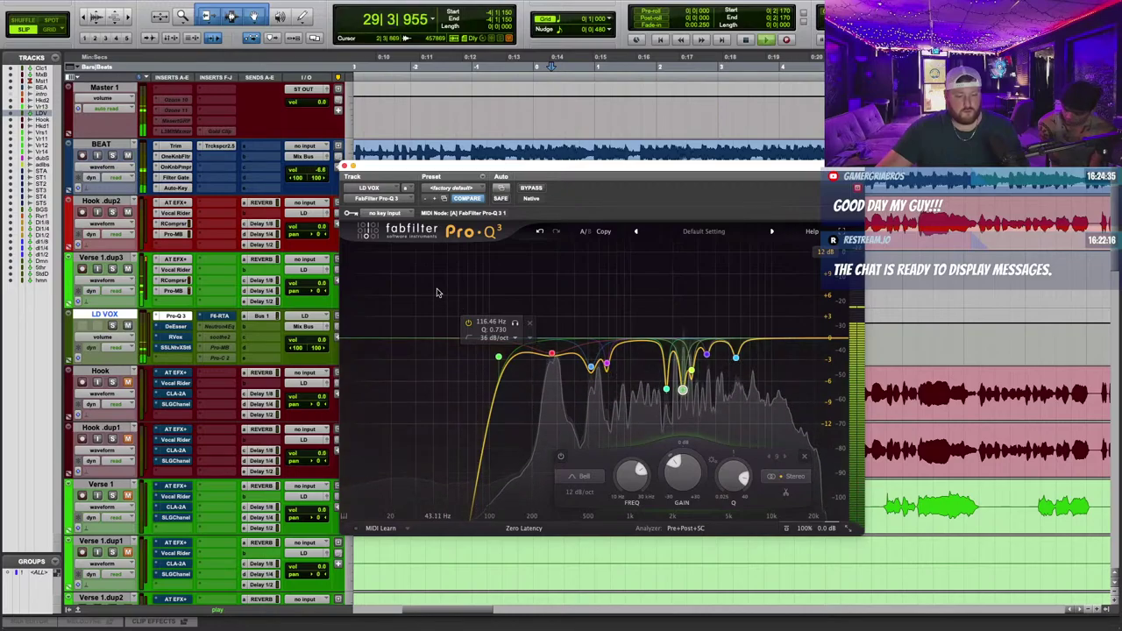
Delete all the existing EQ bands in the LD VOX Pro-Q 3 and restart playback near the hook's start.
drag(436, 287, 762, 421)
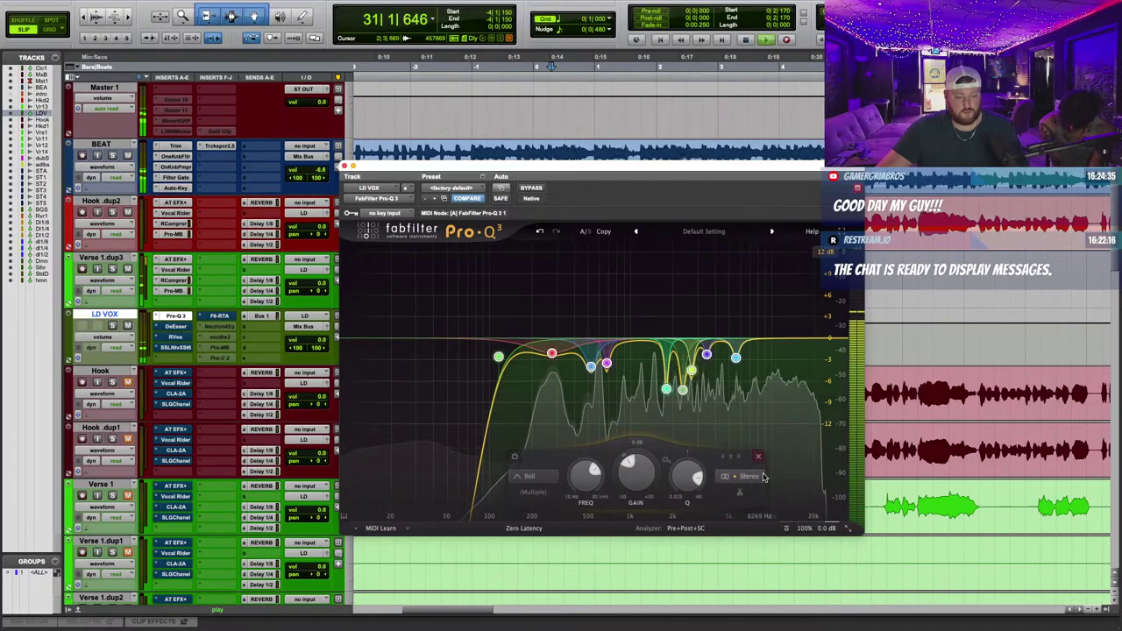
click(758, 456)
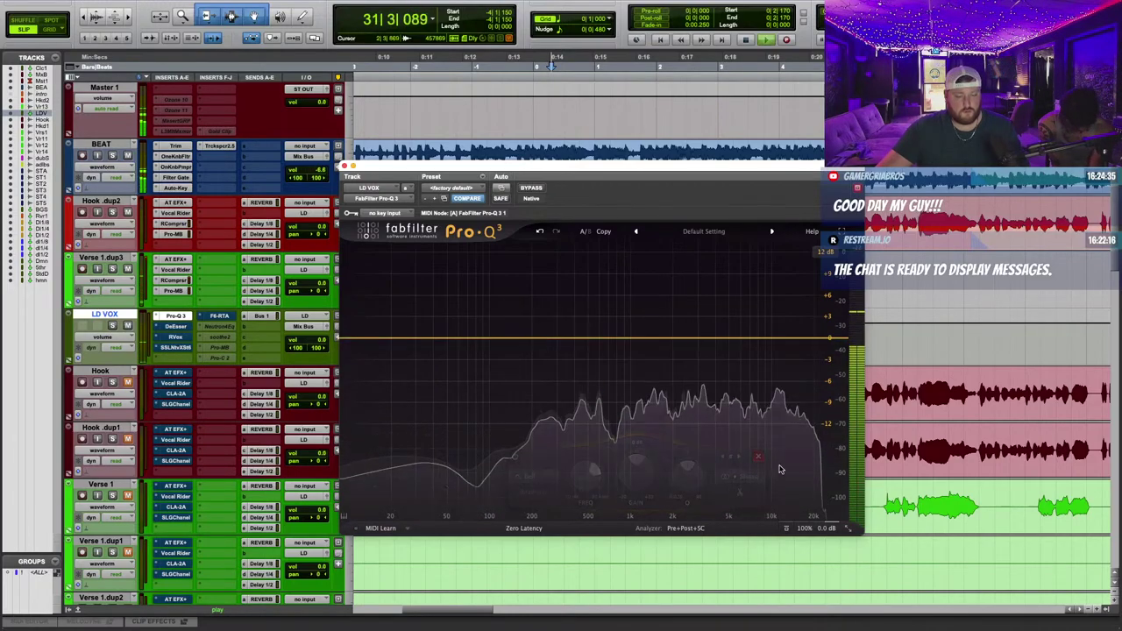
click(591, 63)
Add a low cut band in Pro-Q 3 at about 124 Hz with a 30 dB/oct slope.
drag(649, 167, 655, 125)
click(480, 295)
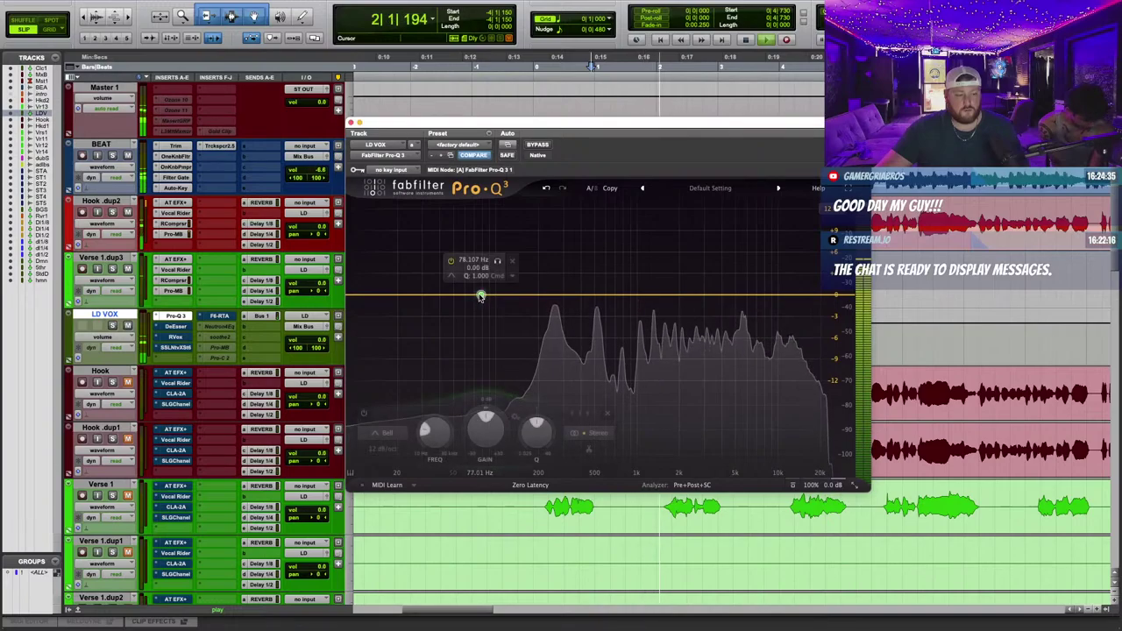
click(452, 276)
click(479, 290)
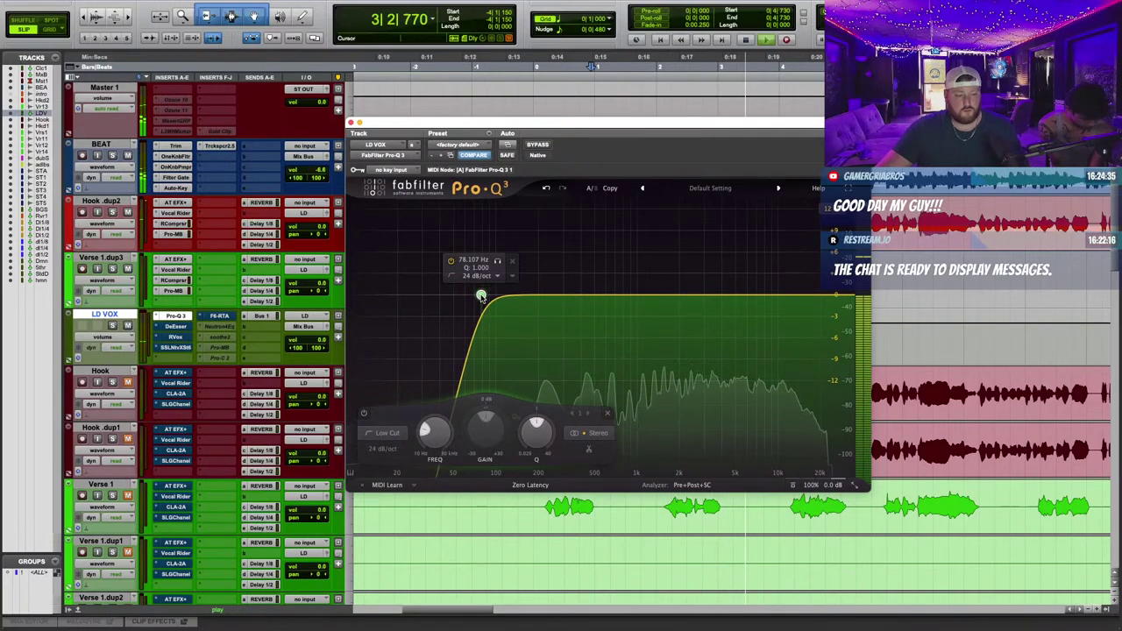
drag(480, 296, 509, 297)
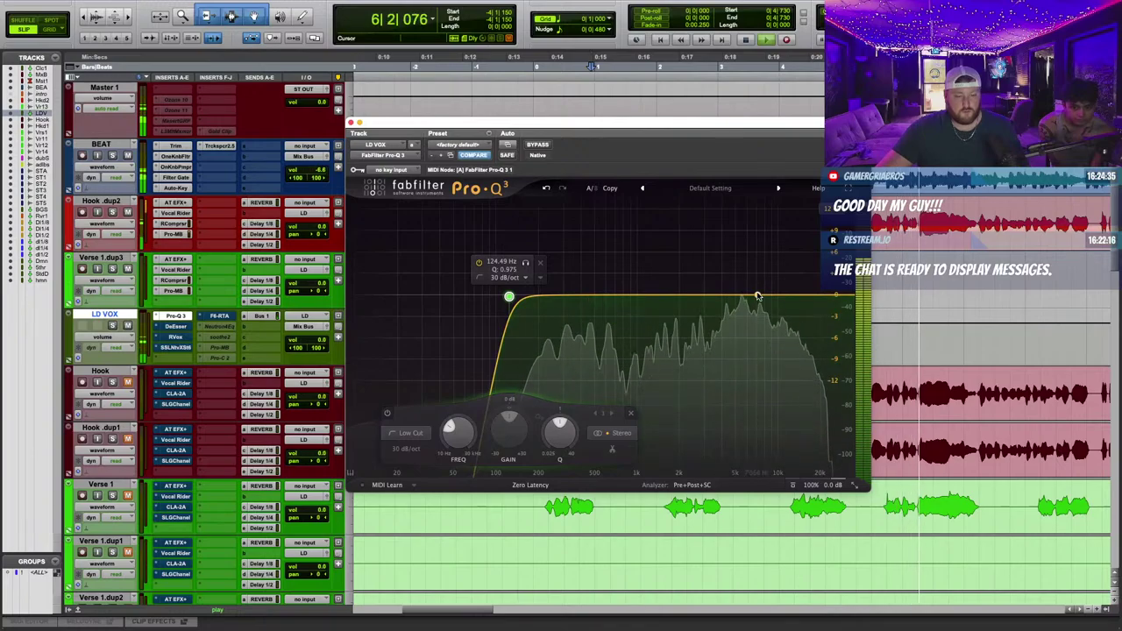
Add a dynamic bell band at 522.07 Hz with 0 dB gain, a Q of 9.057 and a downward dynamic range.
drag(616, 296, 612, 235)
scroll(615, 231, up, 10)
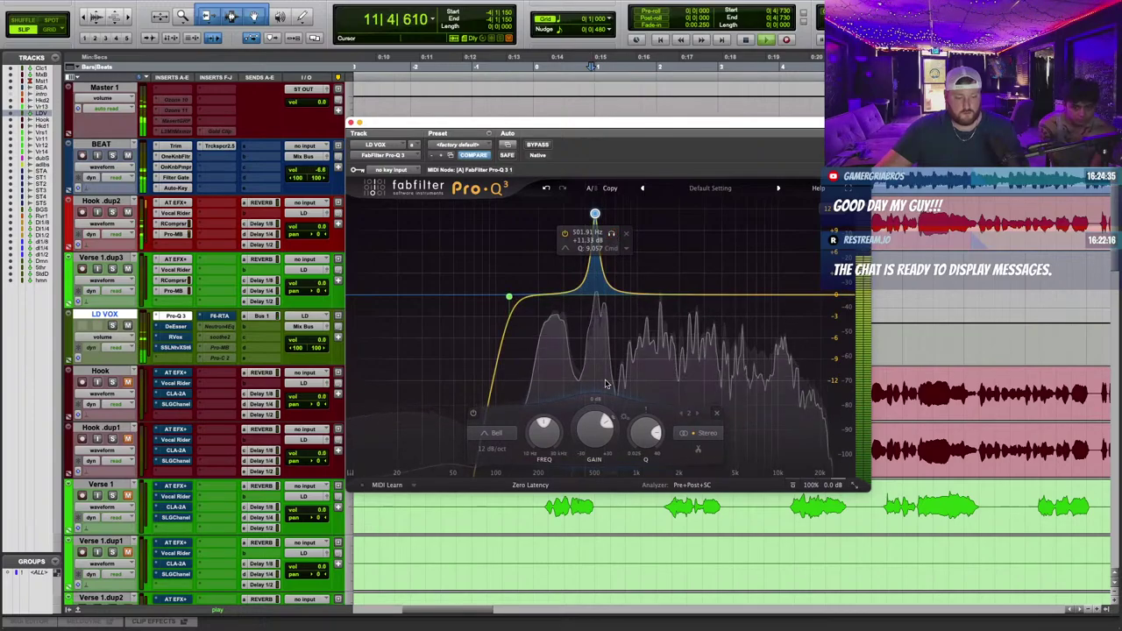
alt+click(596, 430)
right_click(594, 294)
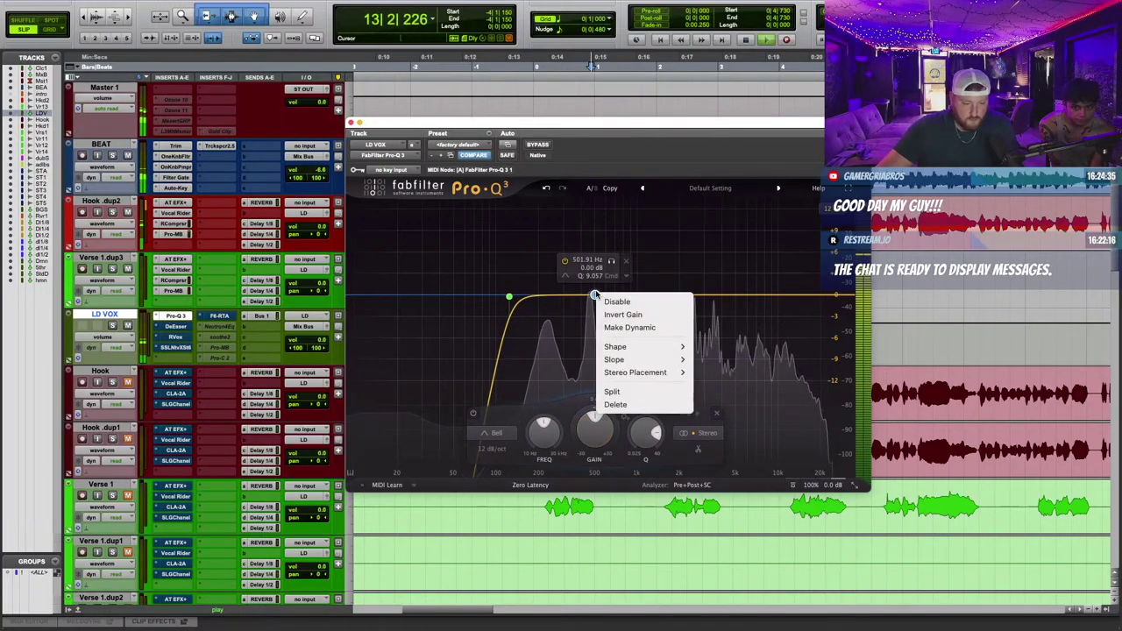
click(561, 324)
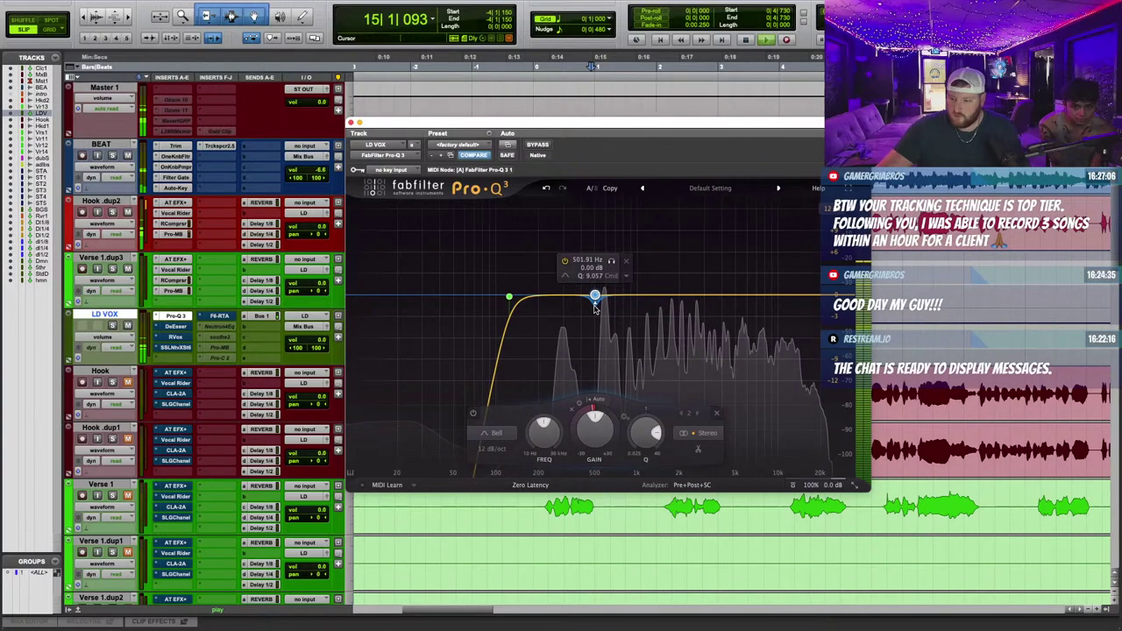
drag(595, 307, 602, 331)
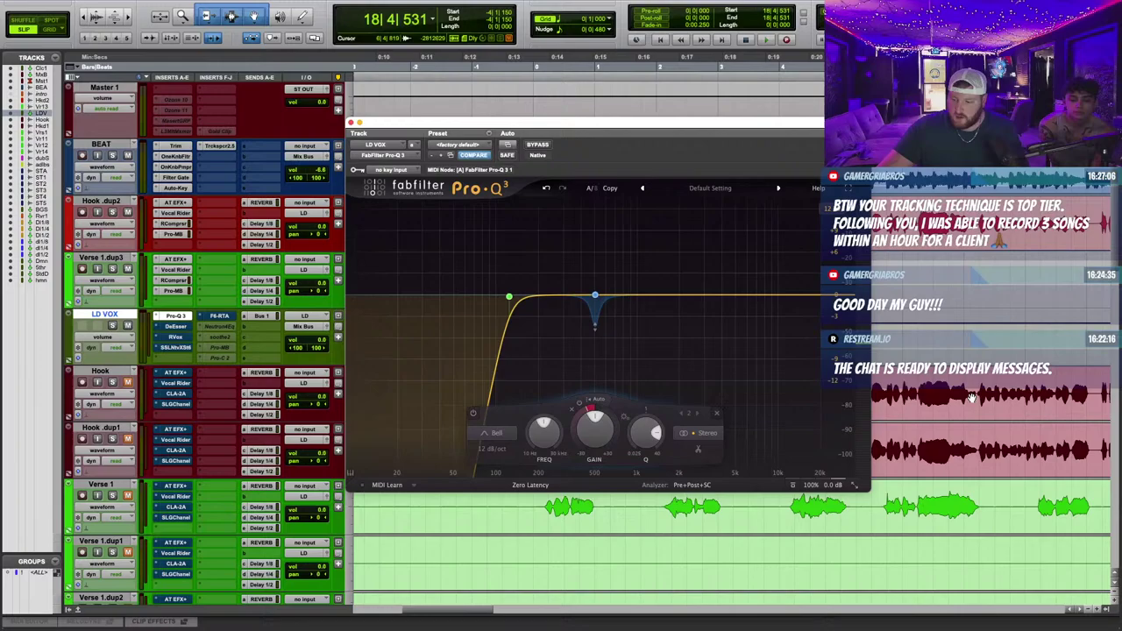
key(space)
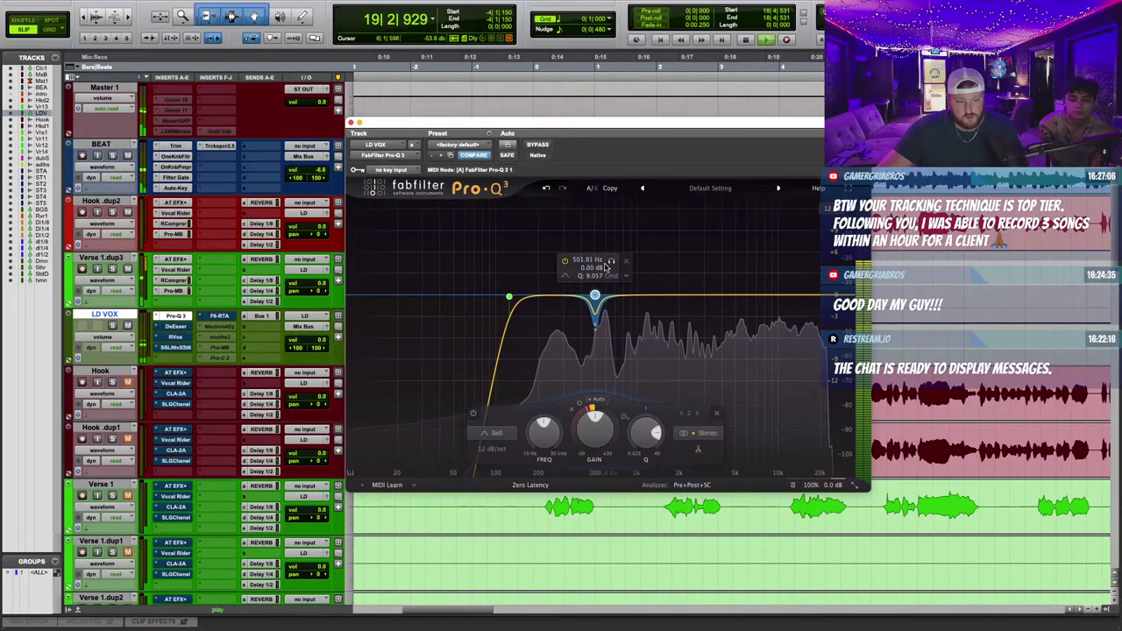
drag(612, 262, 615, 263)
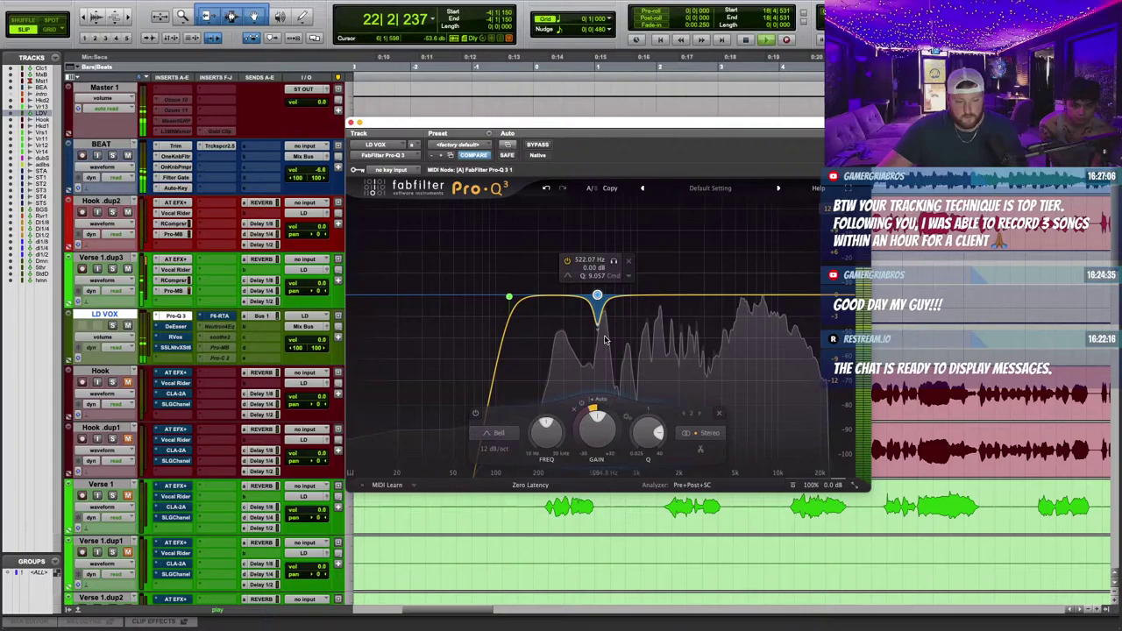
Add a narrow bell cut of -6.55 dB at 2584.6 Hz and a wide cut of -1.54 dB at about 280 Hz with Q 1.676.
drag(741, 296, 711, 222)
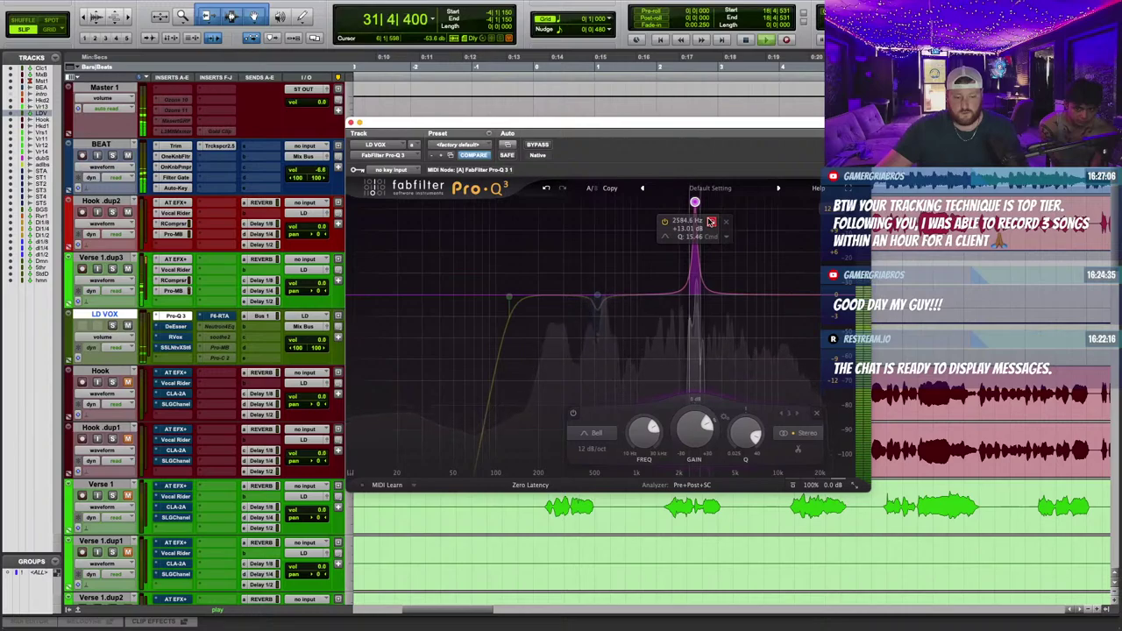
drag(690, 434, 694, 478)
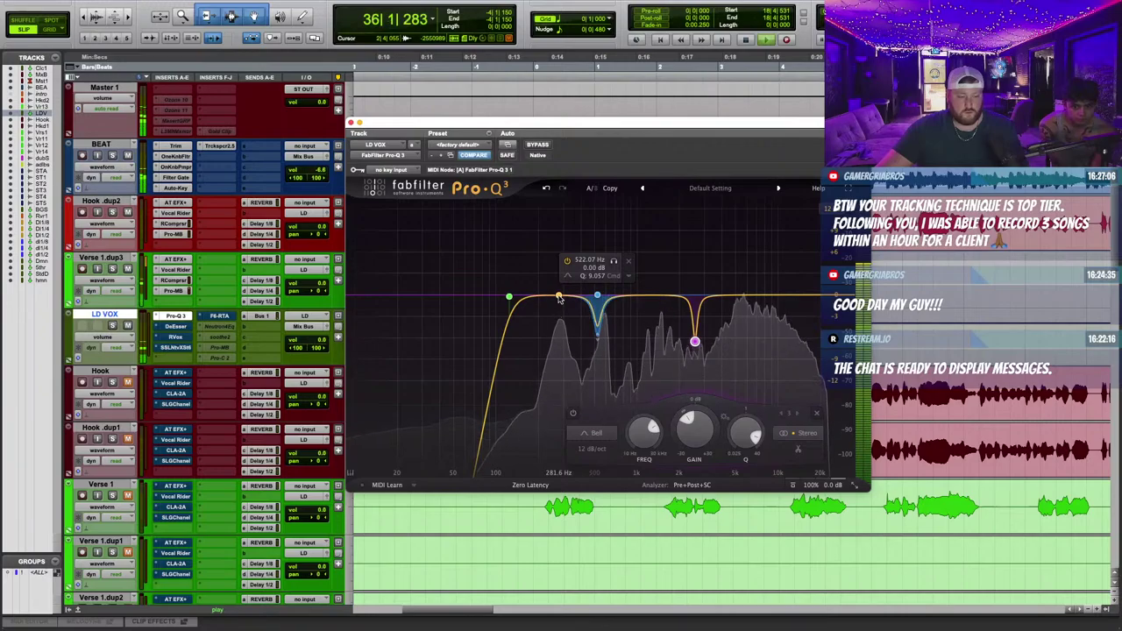
click(558, 298)
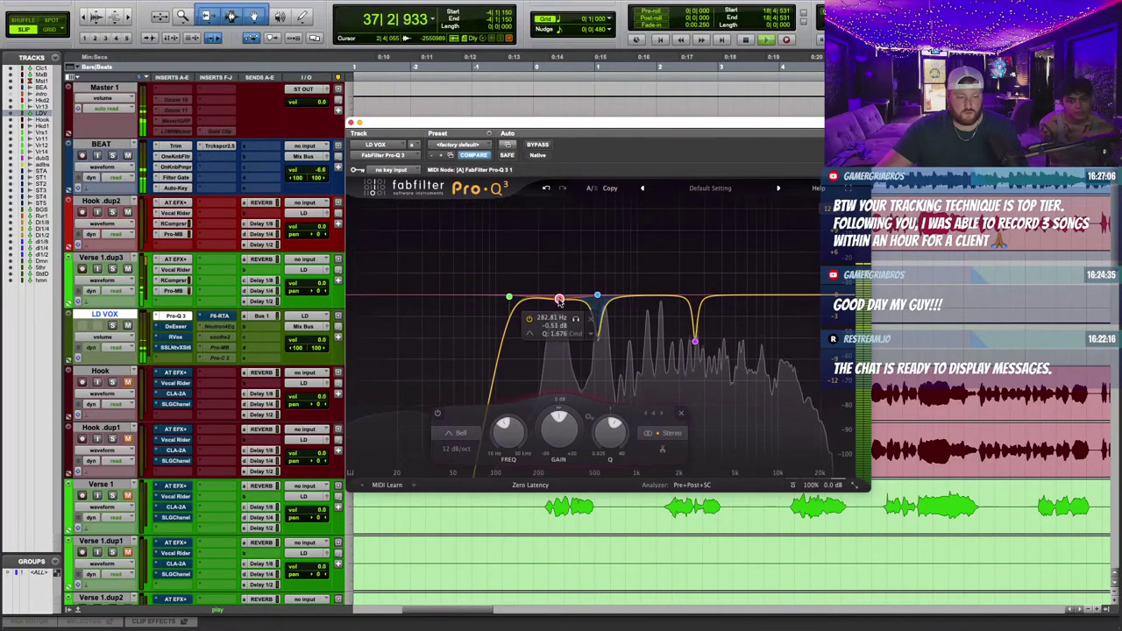
drag(560, 304, 559, 306)
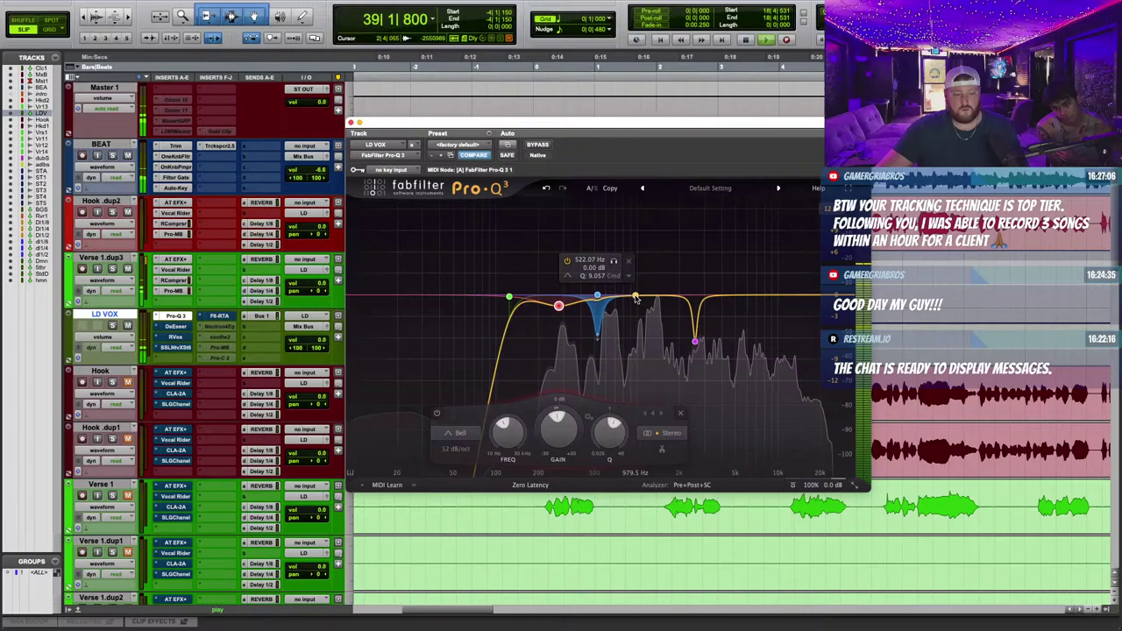
Retune the dynamic band to 532.07 Hz with Q 6.805 and add a narrow -4.61 dB bell cut at 679.97 Hz with Q 15.15.
click(597, 296)
scroll(597, 296, down, 2)
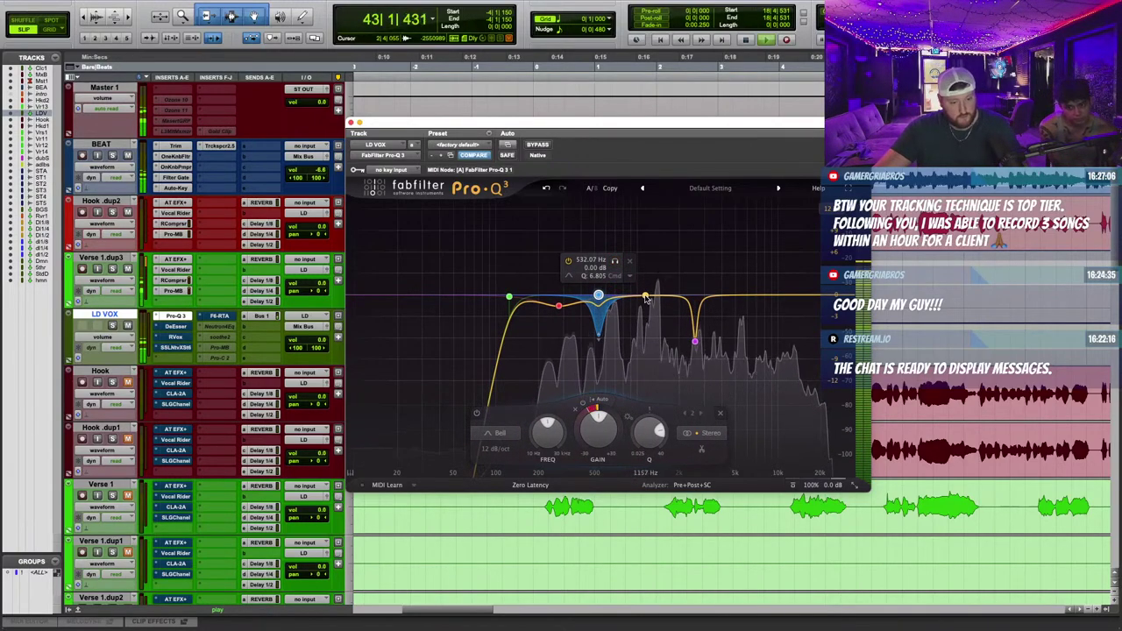
drag(645, 299, 615, 220)
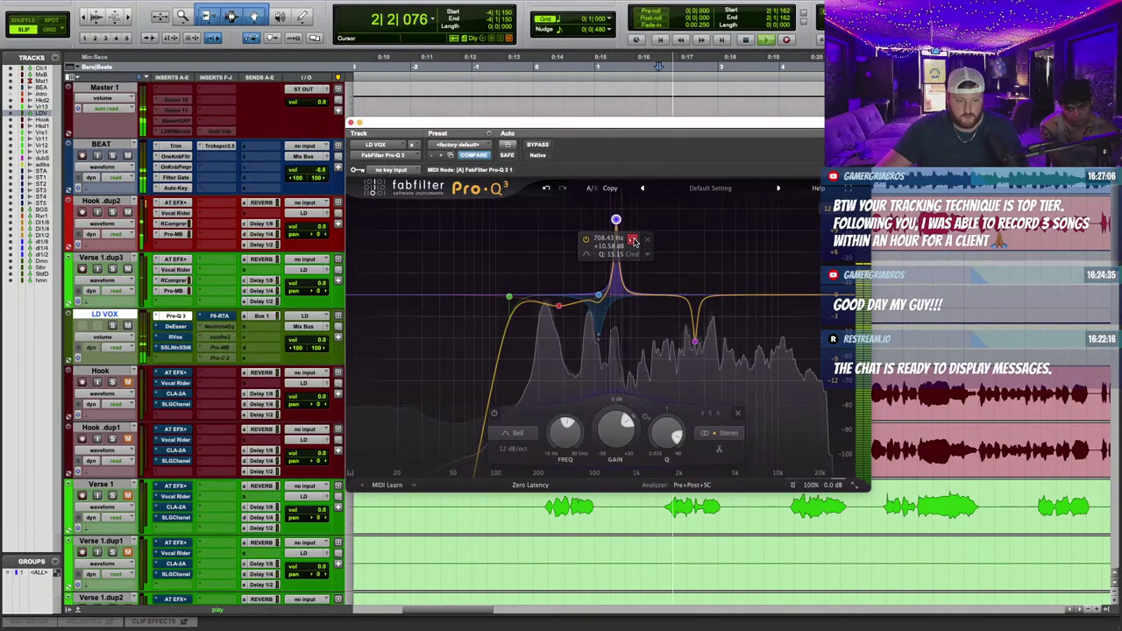
drag(633, 239, 630, 242)
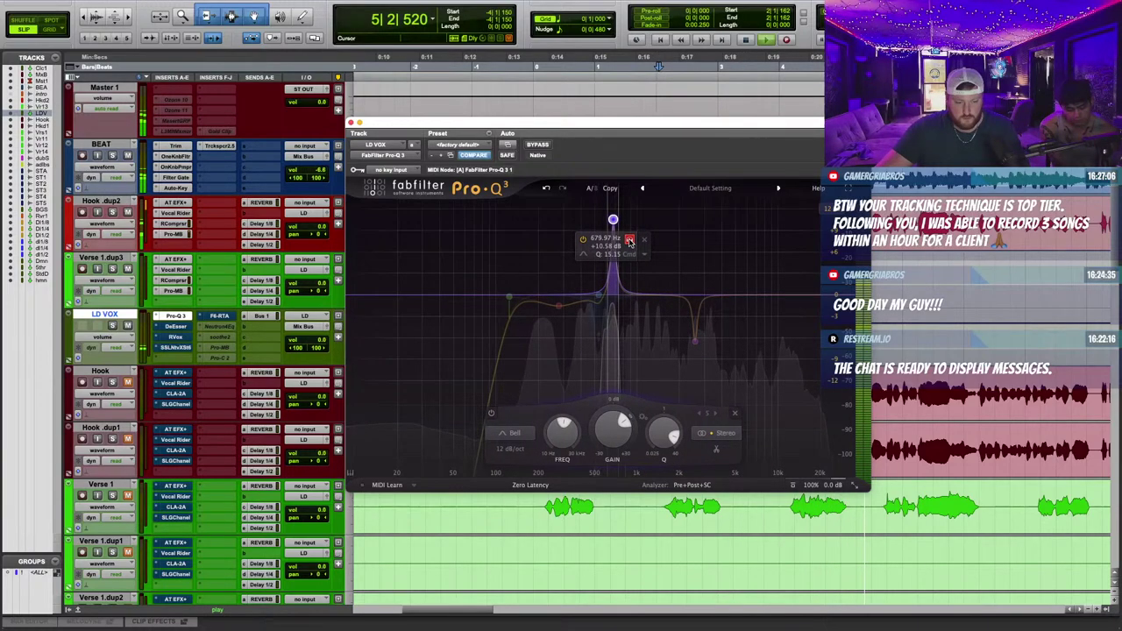
drag(613, 428, 628, 511)
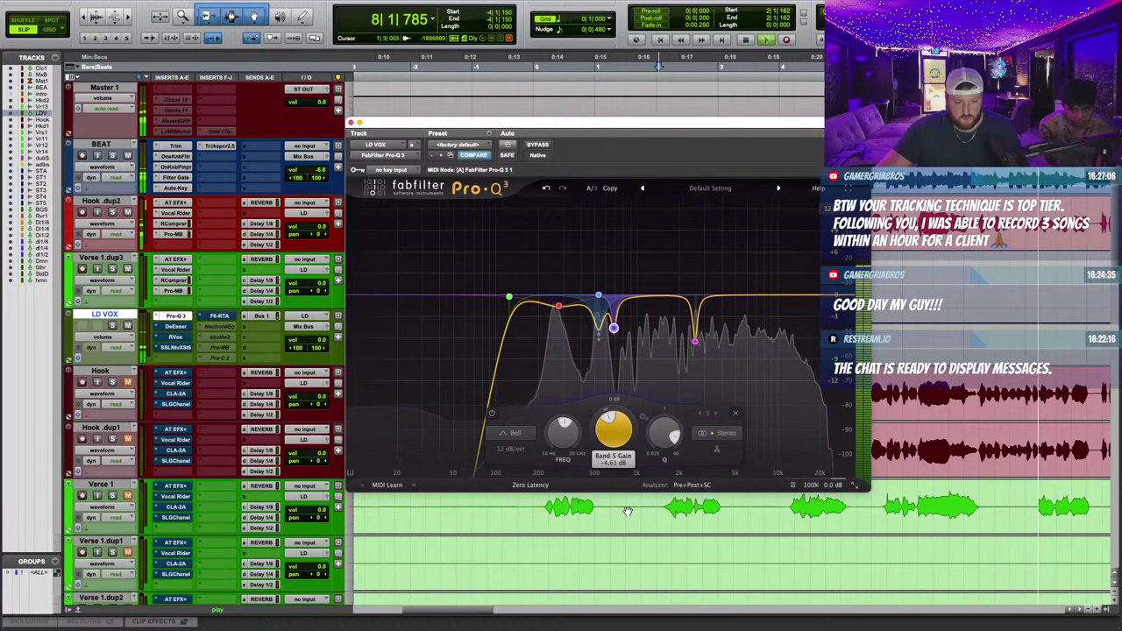
Try sweeping a narrow boosted bell band up to about 4.5 kHz while soloing it to find harsh resonances.
drag(765, 298, 673, 214)
scroll(759, 216, up, 5)
drag(682, 233, 733, 232)
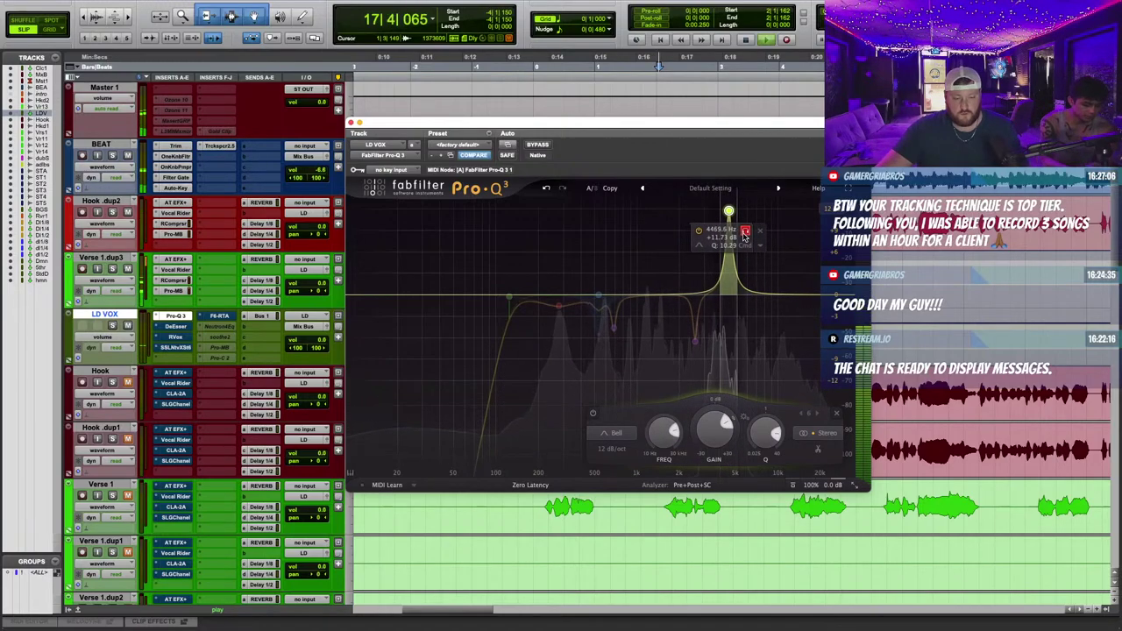
click(733, 231)
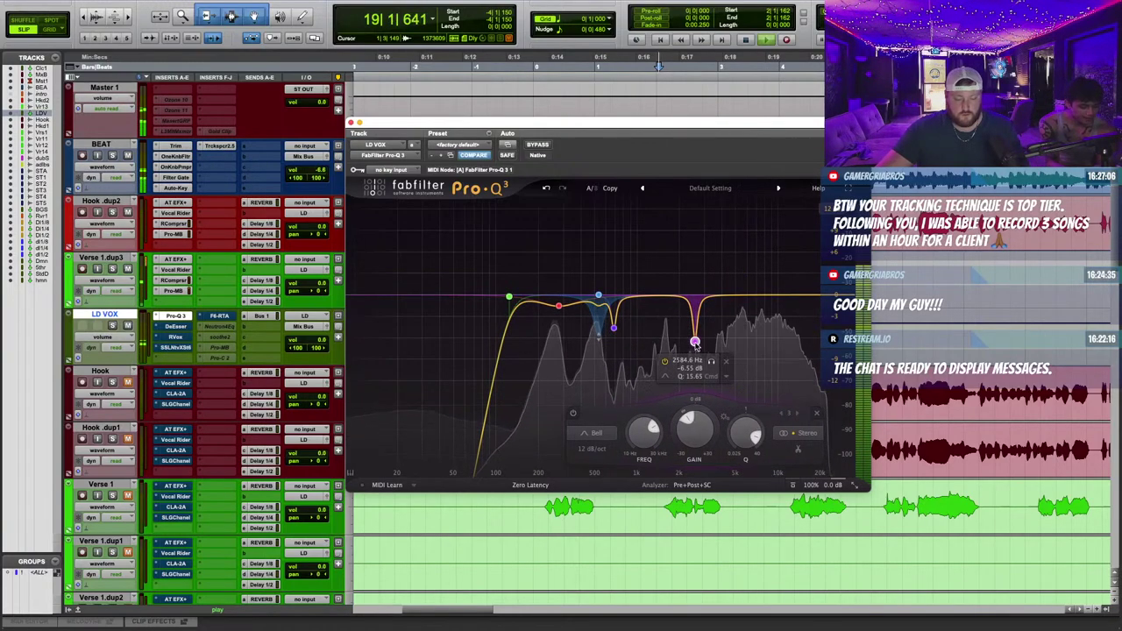
Turn the narrow 2.6 kHz cut into a broader dynamic bell at 2315.6 Hz with -0.83 dB gain and Q 2.394.
drag(690, 327, 694, 220)
scroll(694, 219, down, 10)
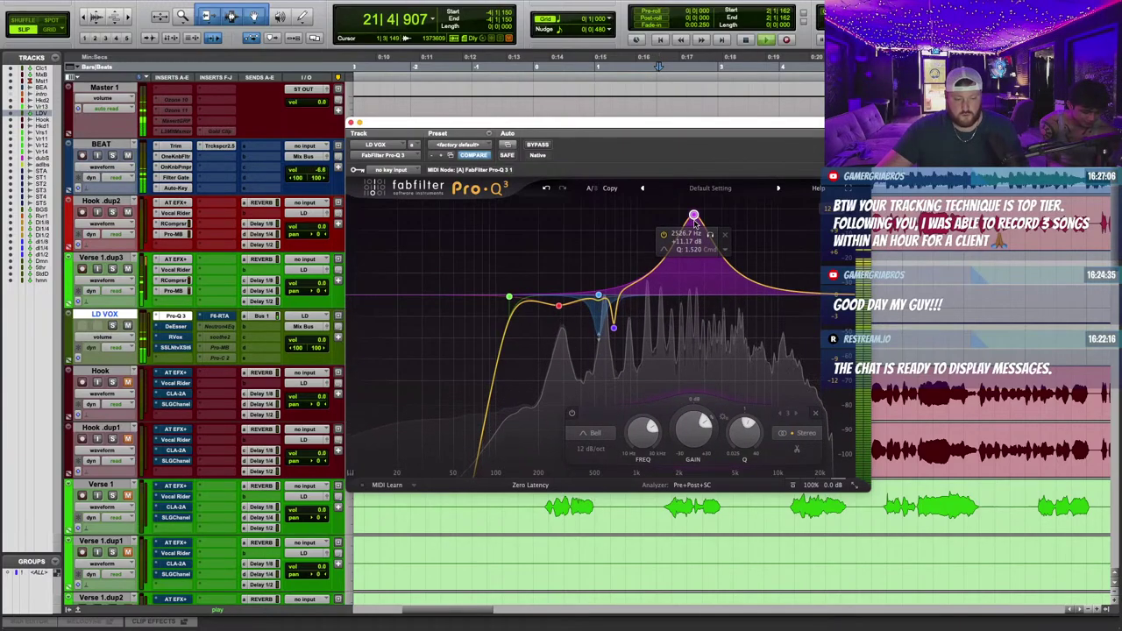
scroll(694, 221, down, 3)
scroll(694, 220, up, 2)
drag(710, 236, 690, 301)
scroll(689, 221, up, 4)
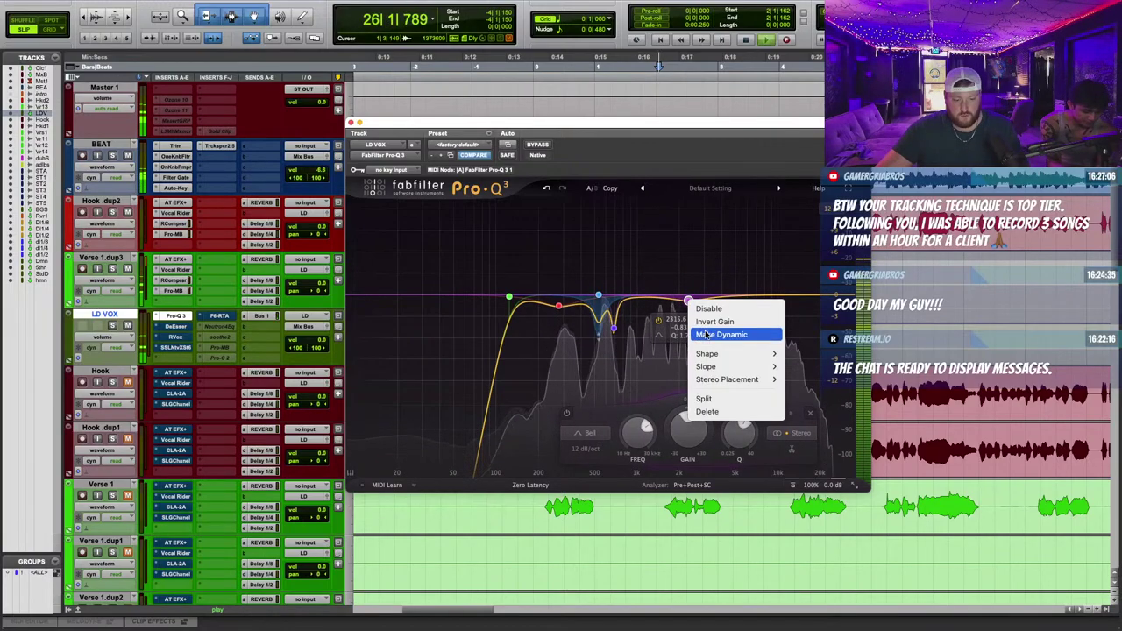
scroll(689, 301, up, 5)
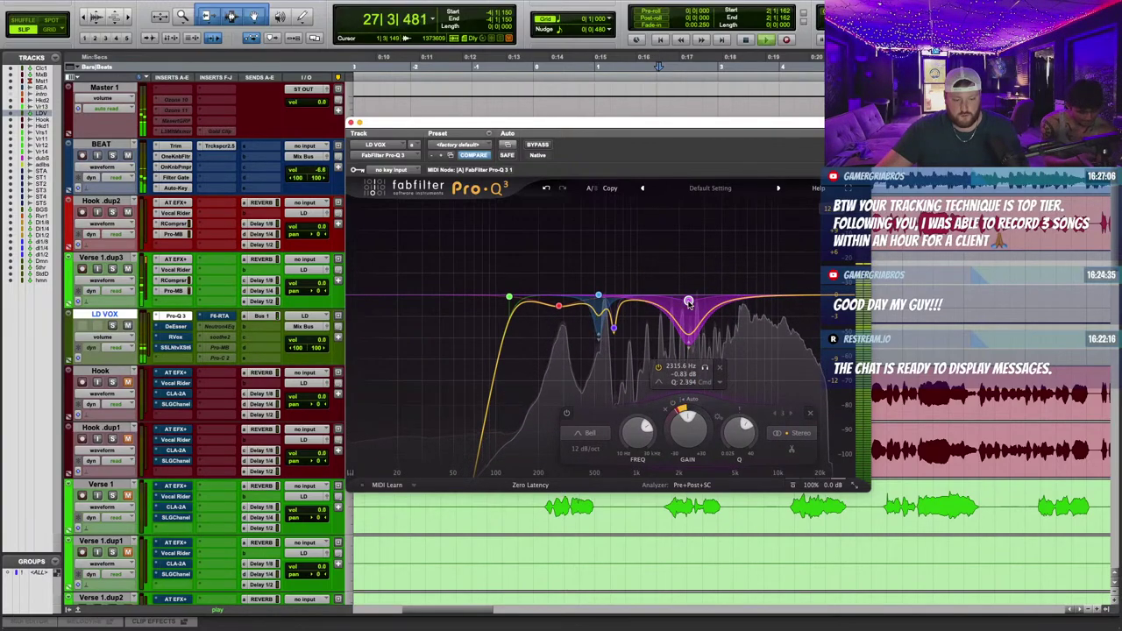
Deepen the dynamic cut of the upper-mid band, reset its static gain to 0 dB and nudge its frequency slightly higher.
drag(689, 301, 693, 362)
drag(706, 261, 709, 263)
double_click(726, 304)
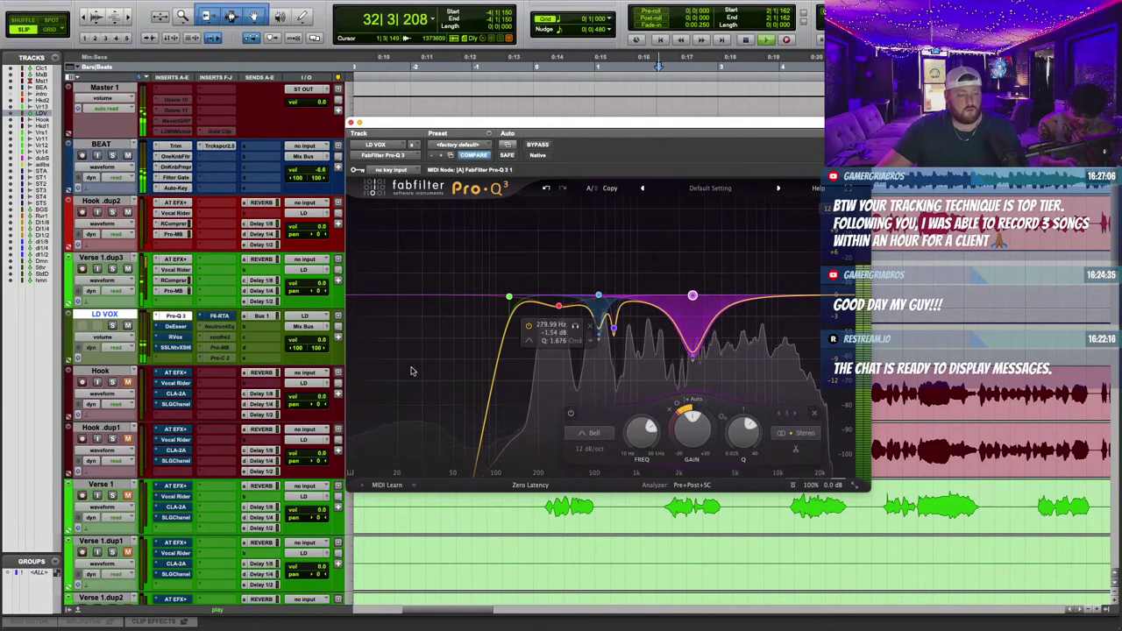
Activate the DeEsser on LD VOX, set its threshold to about -38 and adjust its frequency.
click(175, 326)
click(538, 145)
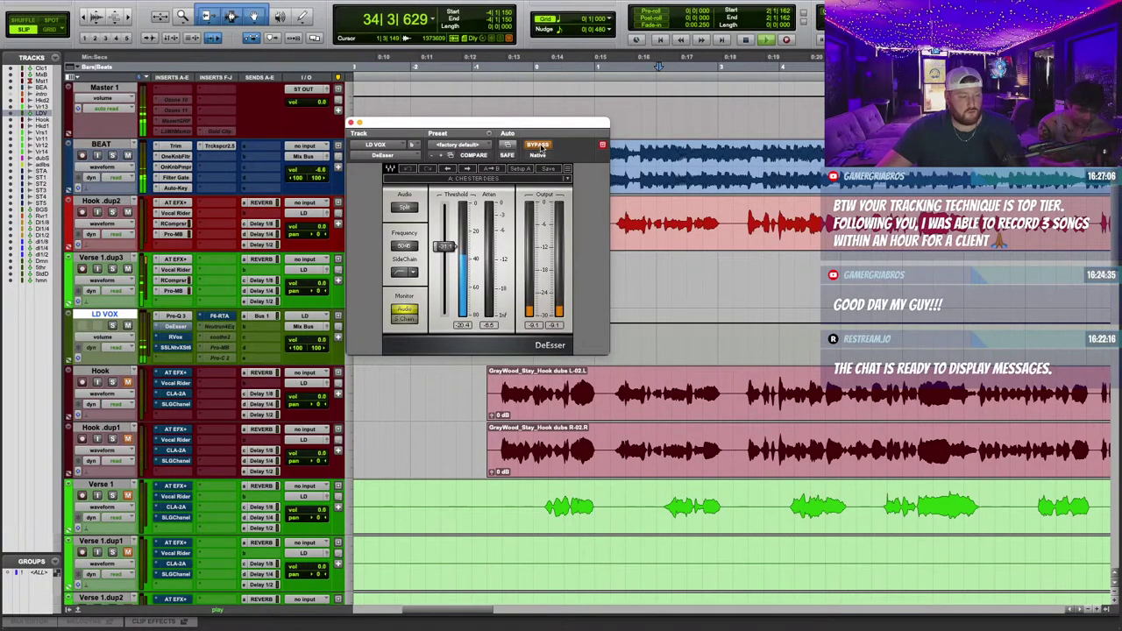
drag(449, 248, 406, 252)
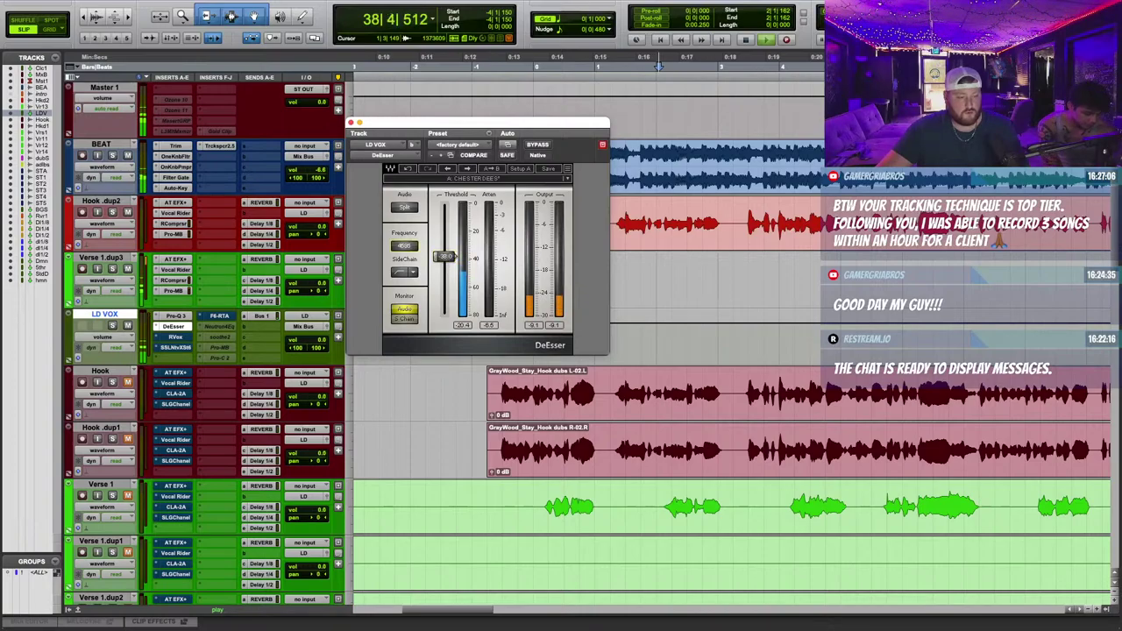
click(355, 123)
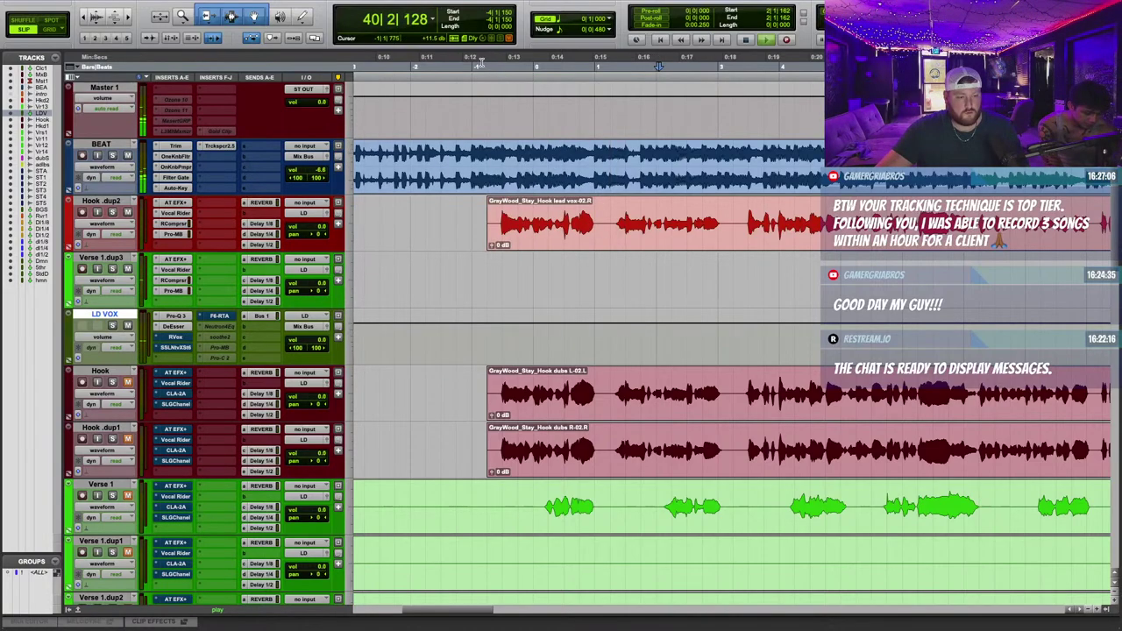
Restart playback just before the hook, activate Melodyne on the Hook .dup2 track and enlarge its editor.
click(480, 64)
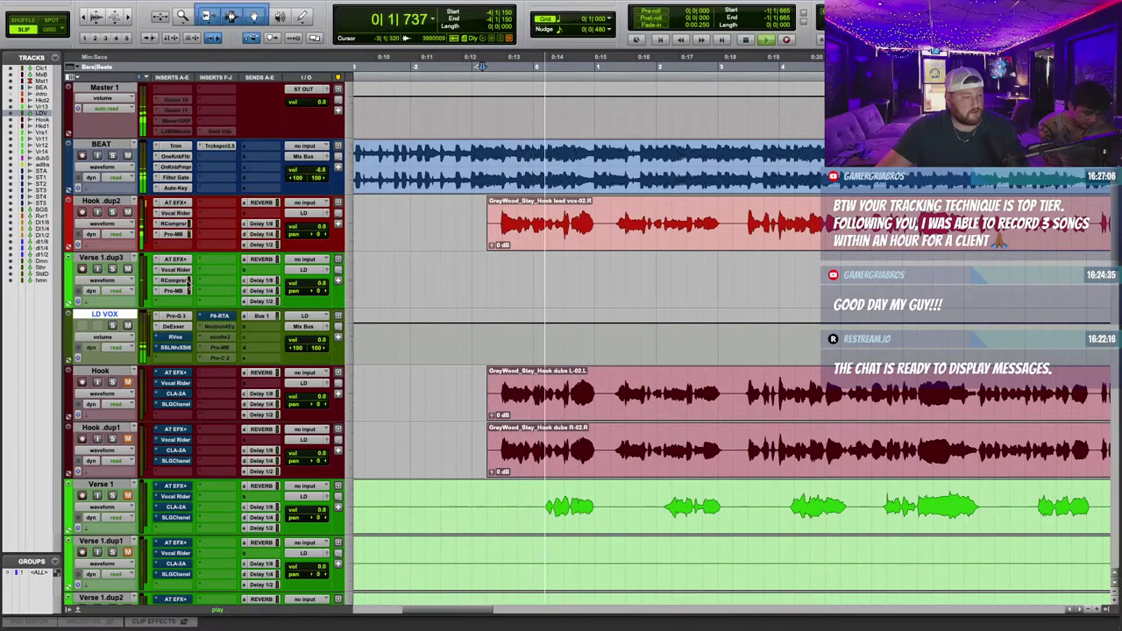
scroll(183, 282, down, 1)
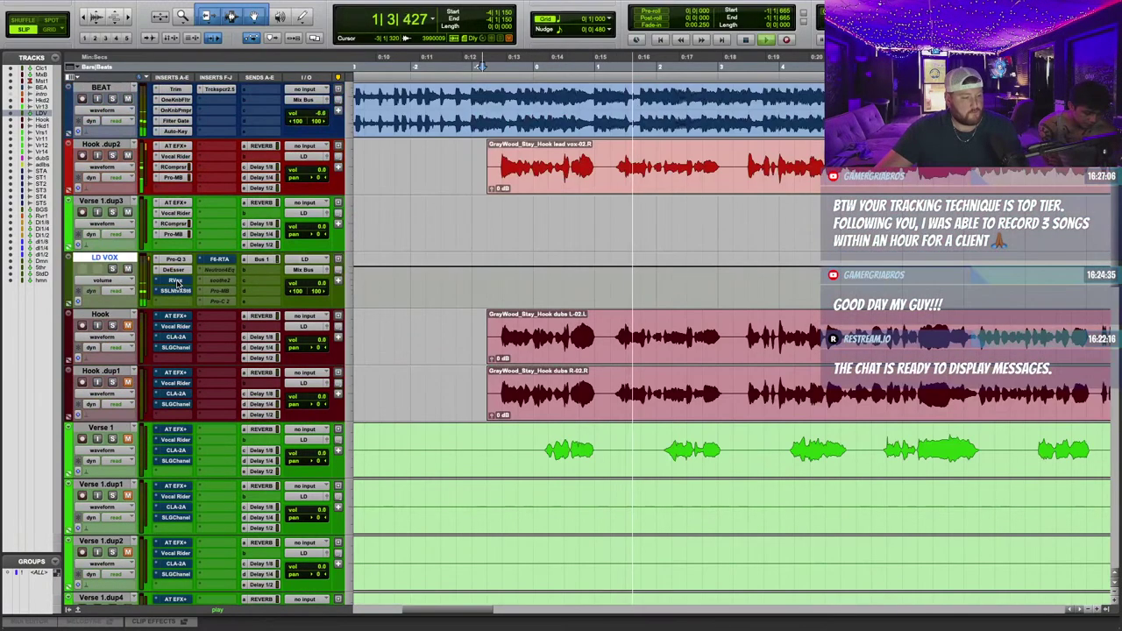
click(113, 190)
click(114, 286)
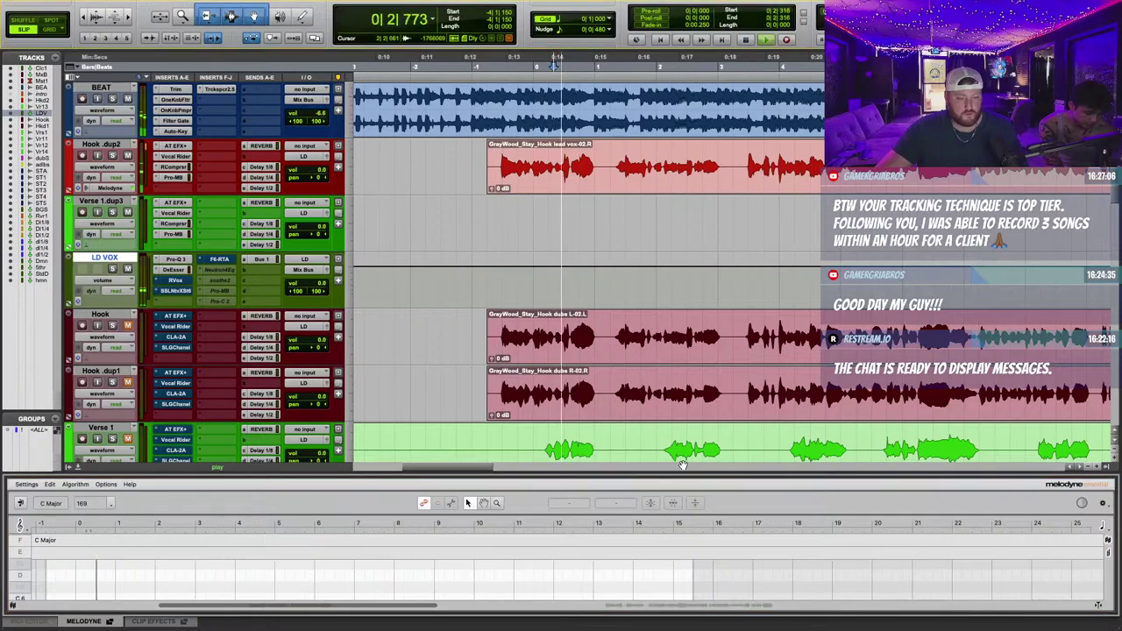
drag(689, 476, 719, 191)
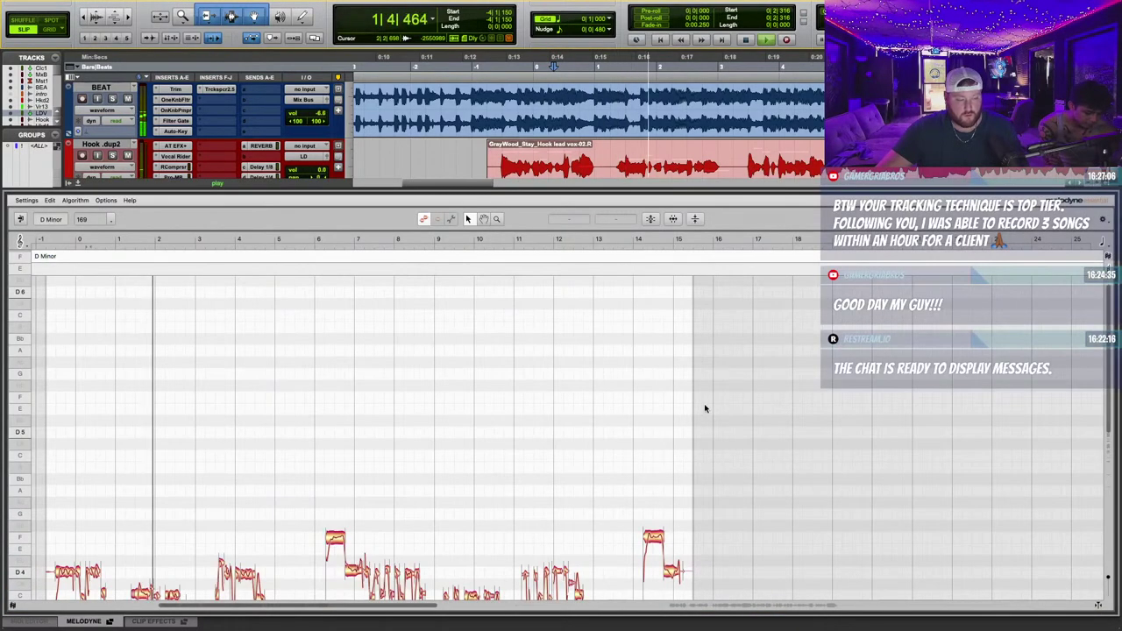
Split the long C note between bars 1 and 2 in Melodyne and raise its first part to C#4, -22 ct.
scroll(614, 400, left, 6)
scroll(614, 400, down, 2)
click(337, 243)
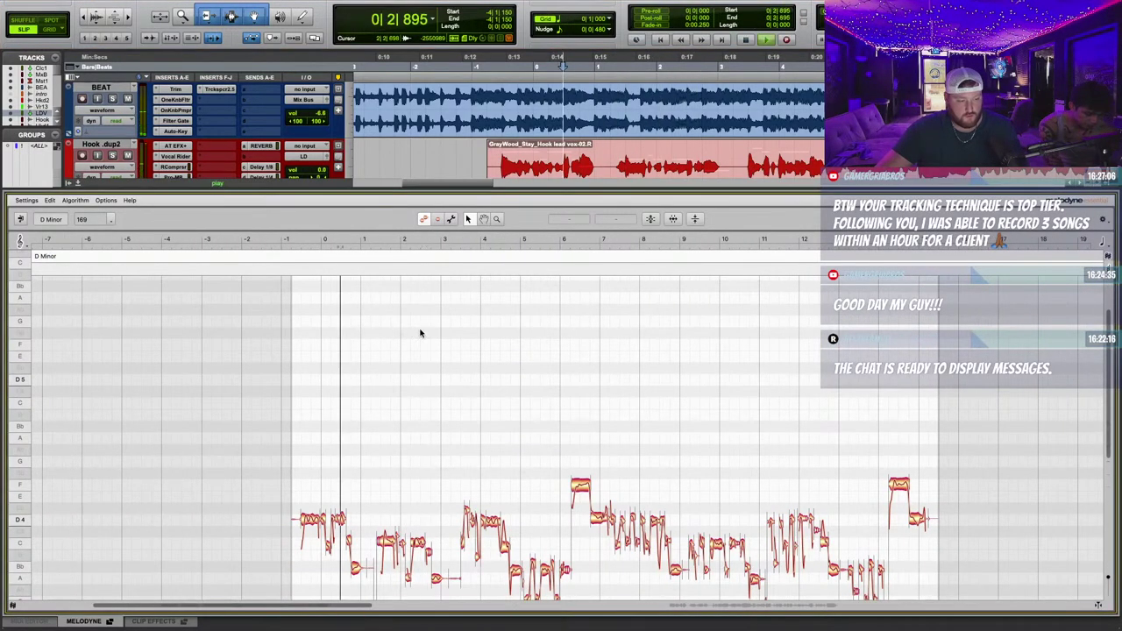
scroll(445, 352, up, 5)
scroll(447, 351, down, 5)
scroll(441, 352, up, 2)
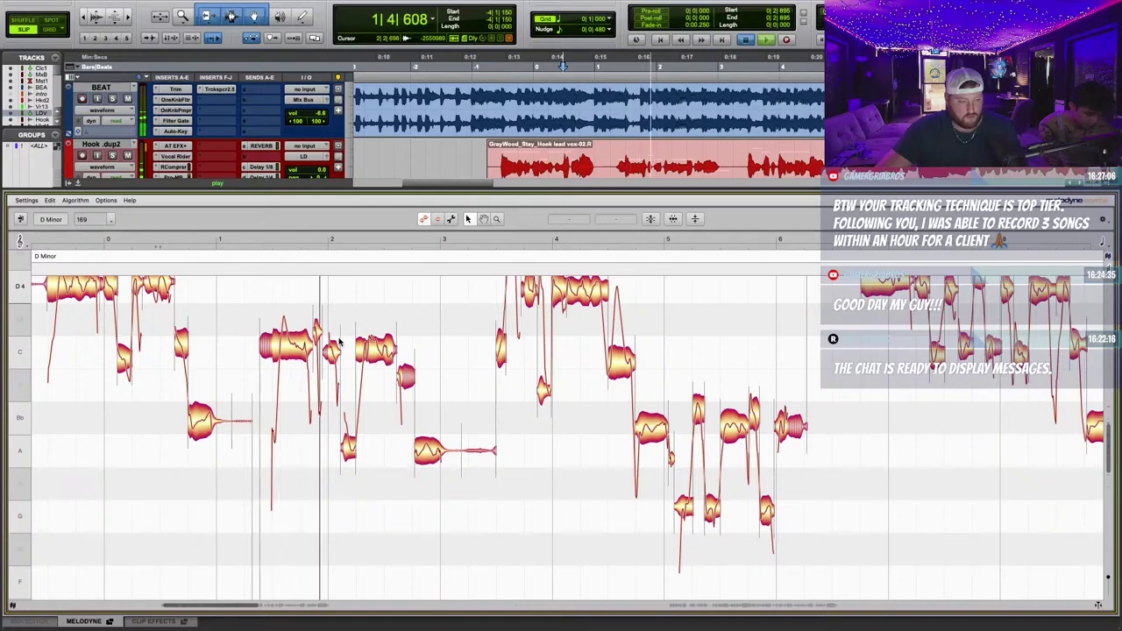
key(space)
double_click(293, 330)
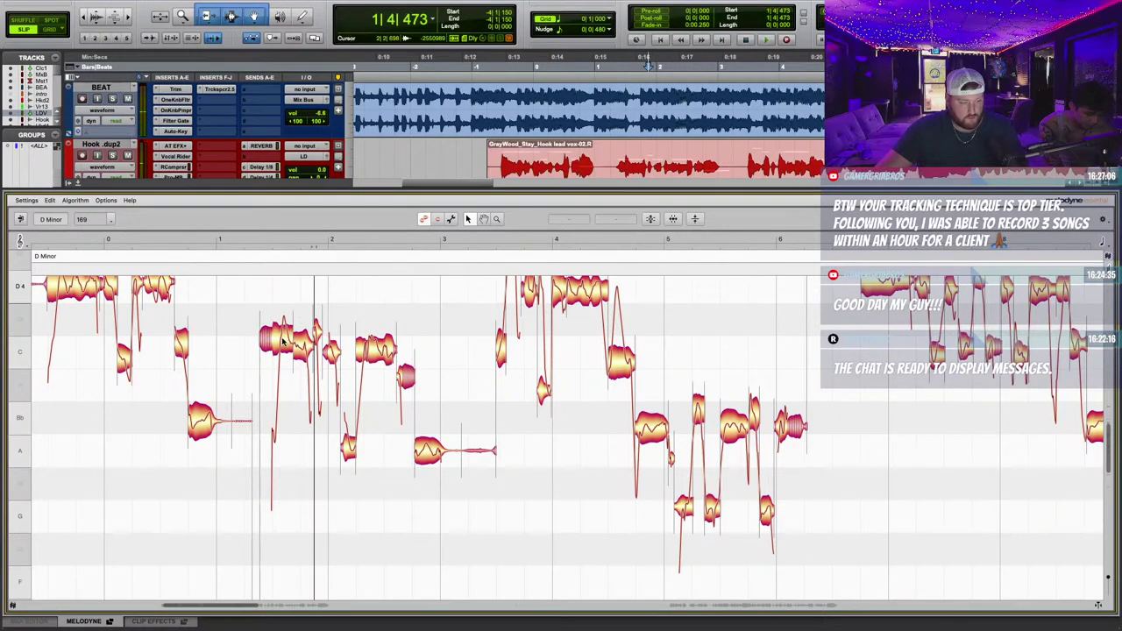
drag(283, 341, 288, 323)
Audition the raised note, split it again near its middle and lower the second piece to C4, +33 ct.
key(space)
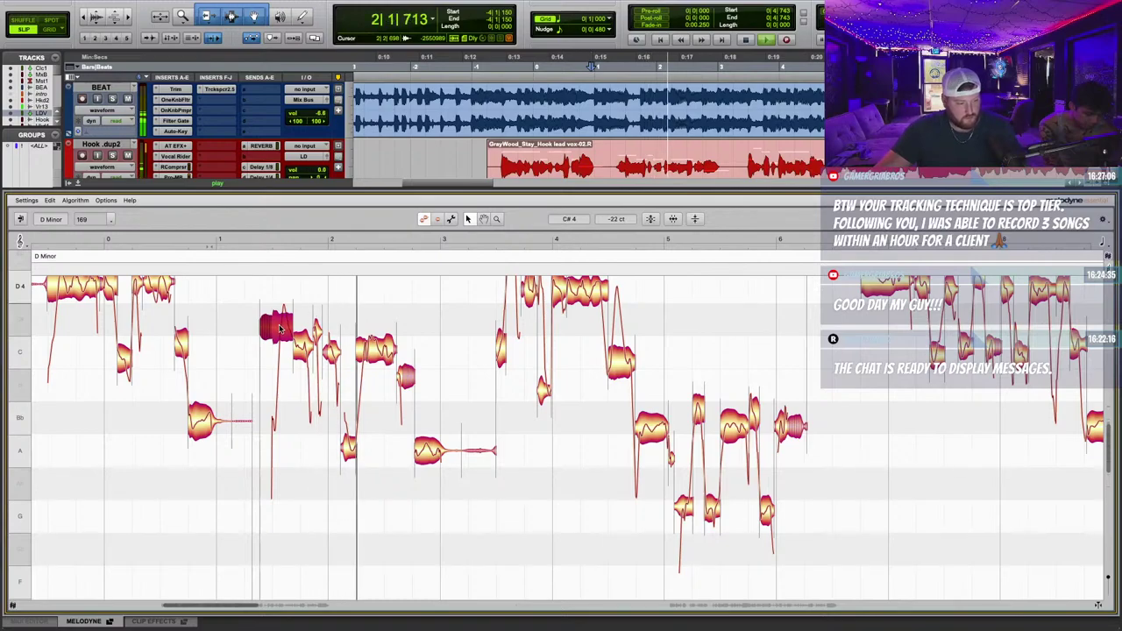
key(space)
click(199, 241)
key(space)
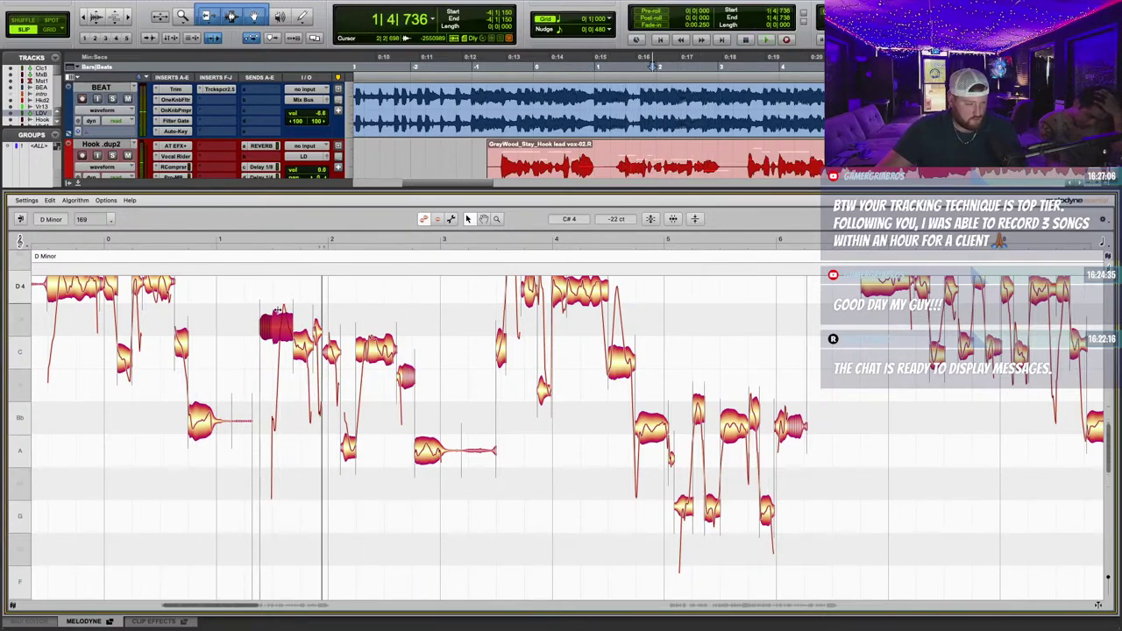
double_click(277, 313)
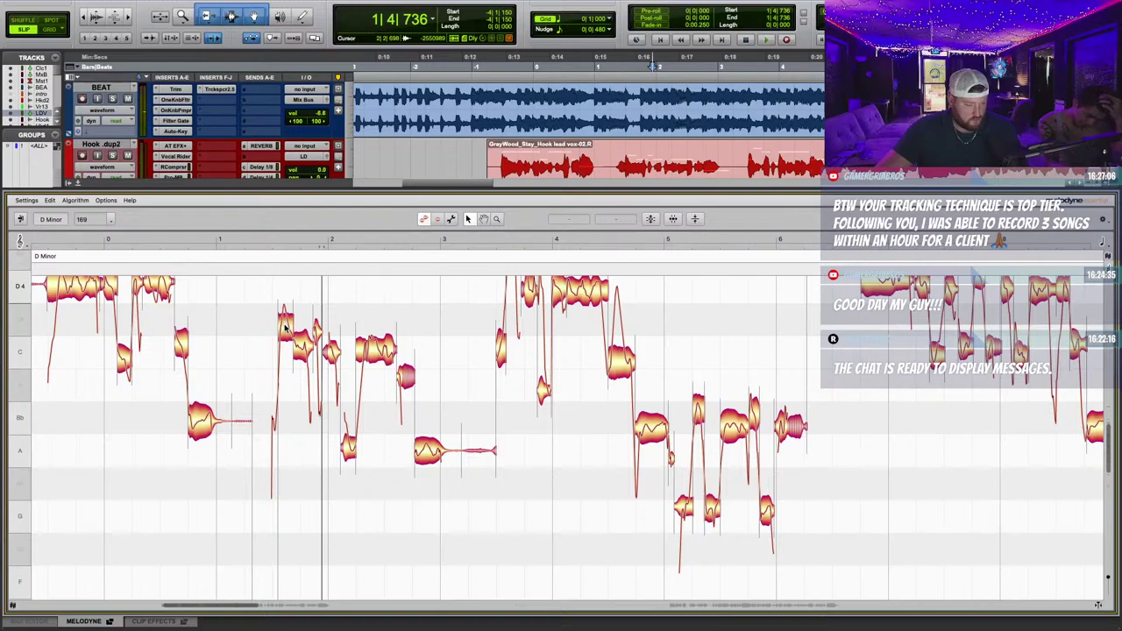
click(286, 327)
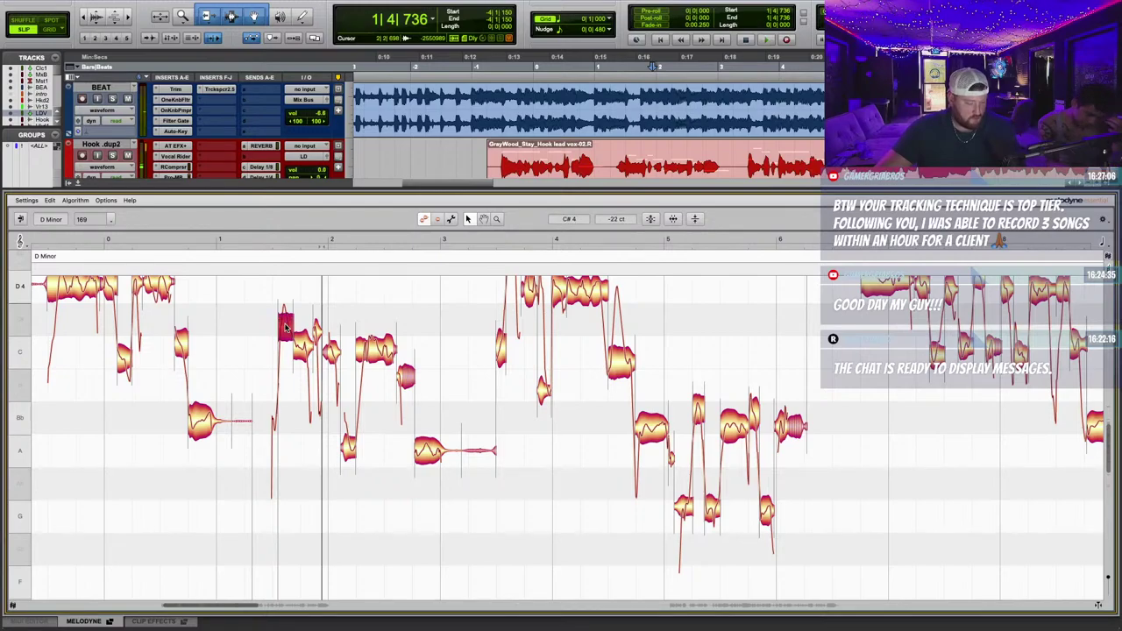
key(space)
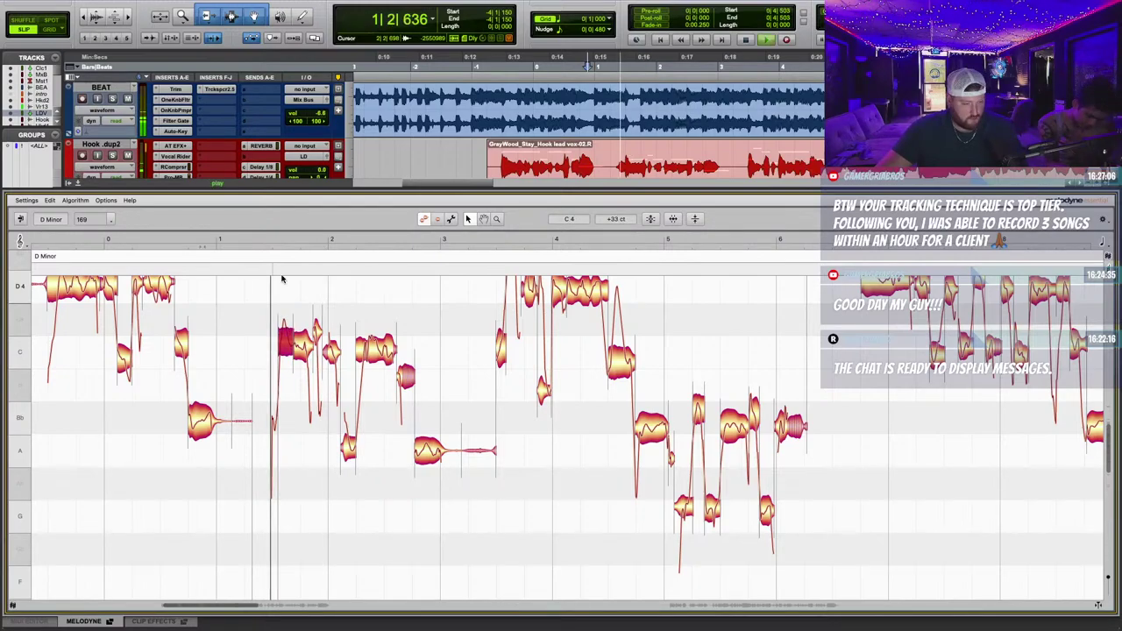
Raise the isolated low note between bars 1 and 2 in Melodyne to F3, -5 ct, and audition it.
scroll(298, 325, down, 5)
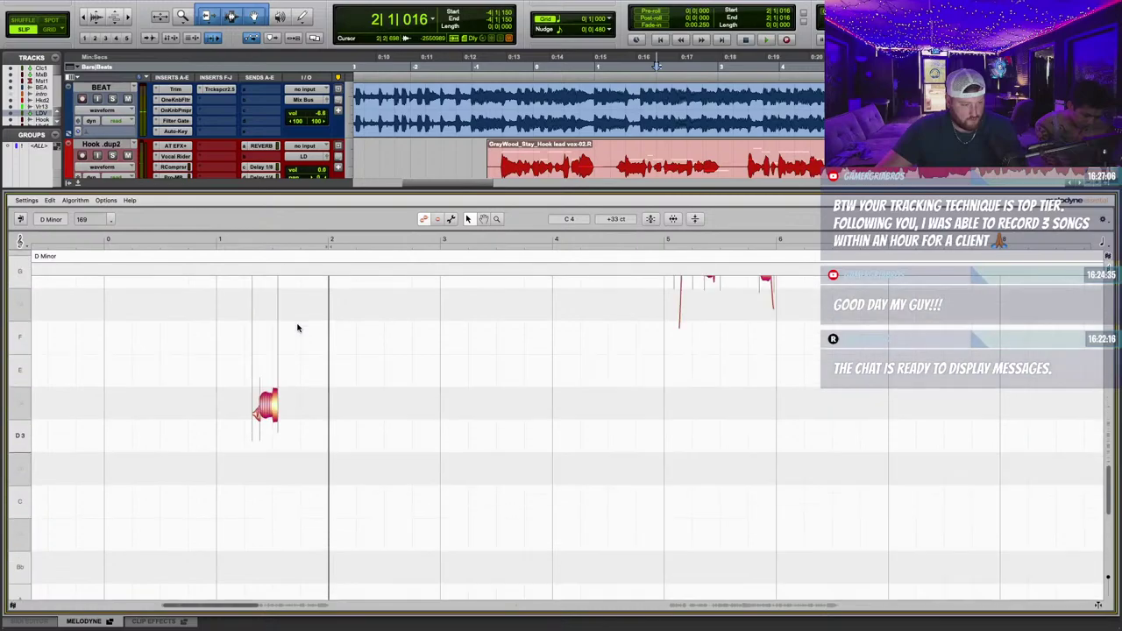
scroll(298, 328, up, 3)
scroll(298, 332, down, 6)
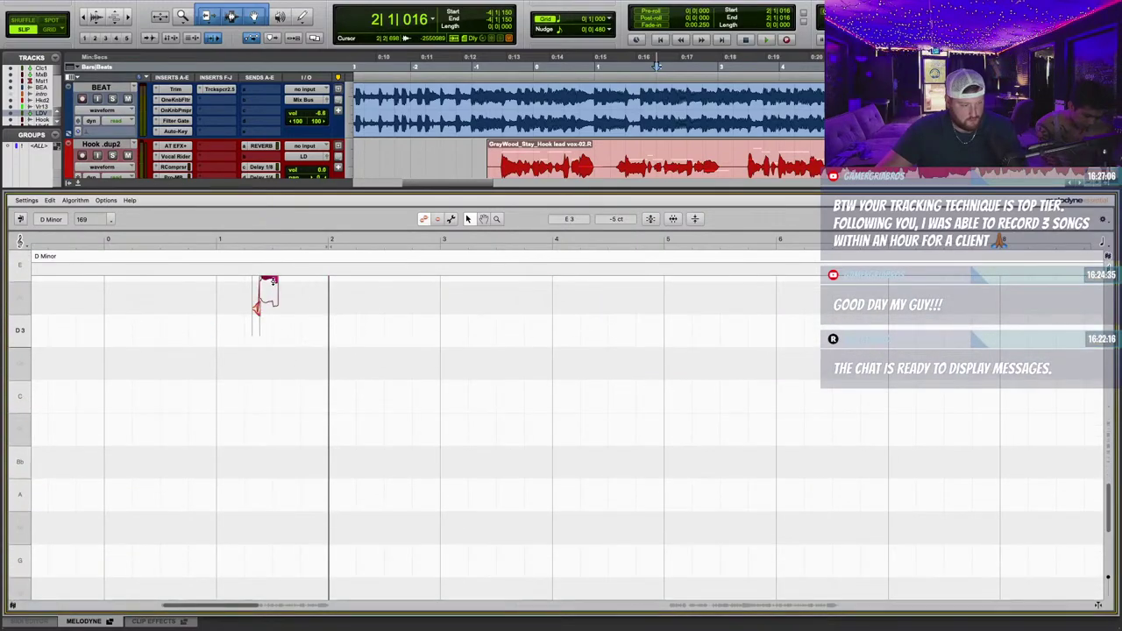
scroll(293, 308, up, 4)
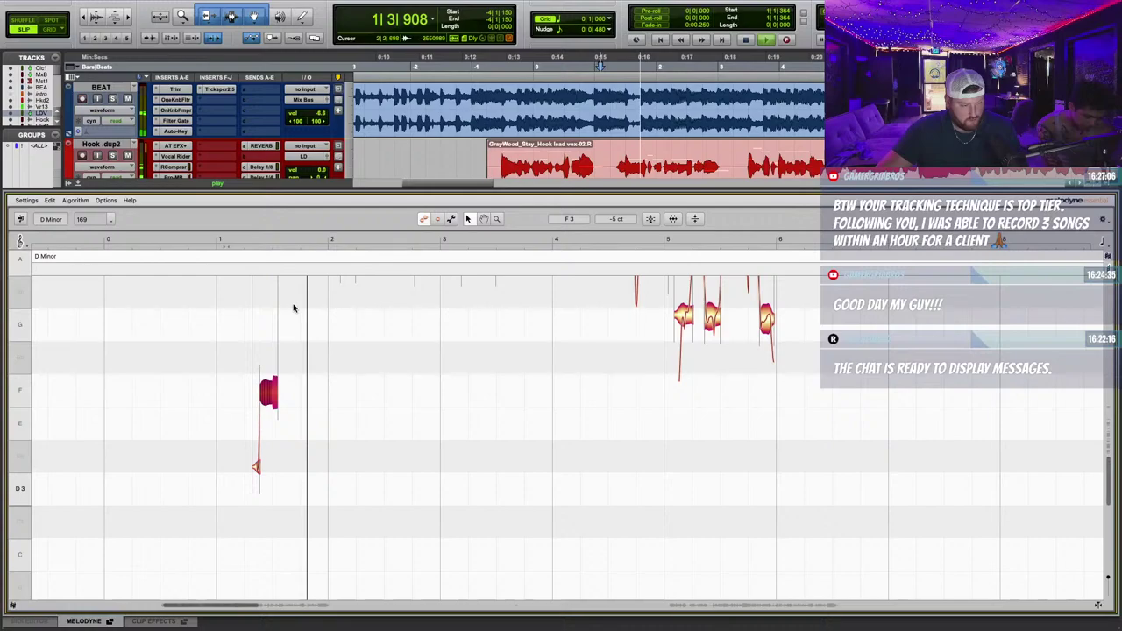
scroll(298, 313, up, 3)
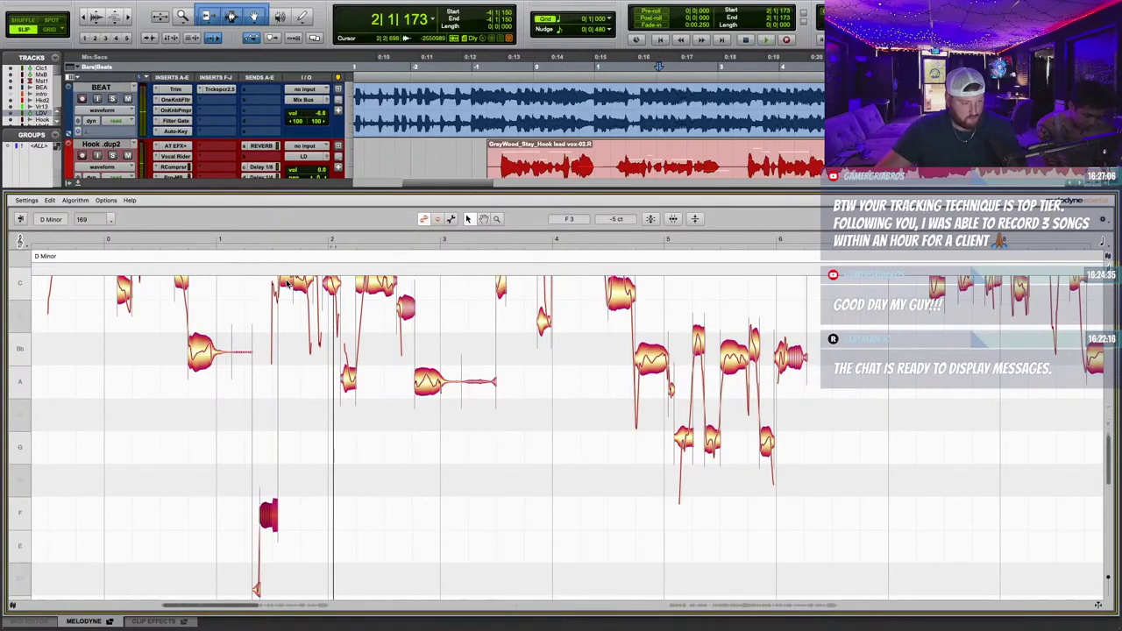
Lower the split C note just after the raised note to C4, -26 ct, replay it and collapse the Melodyne editor.
click(286, 283)
double_click(232, 244)
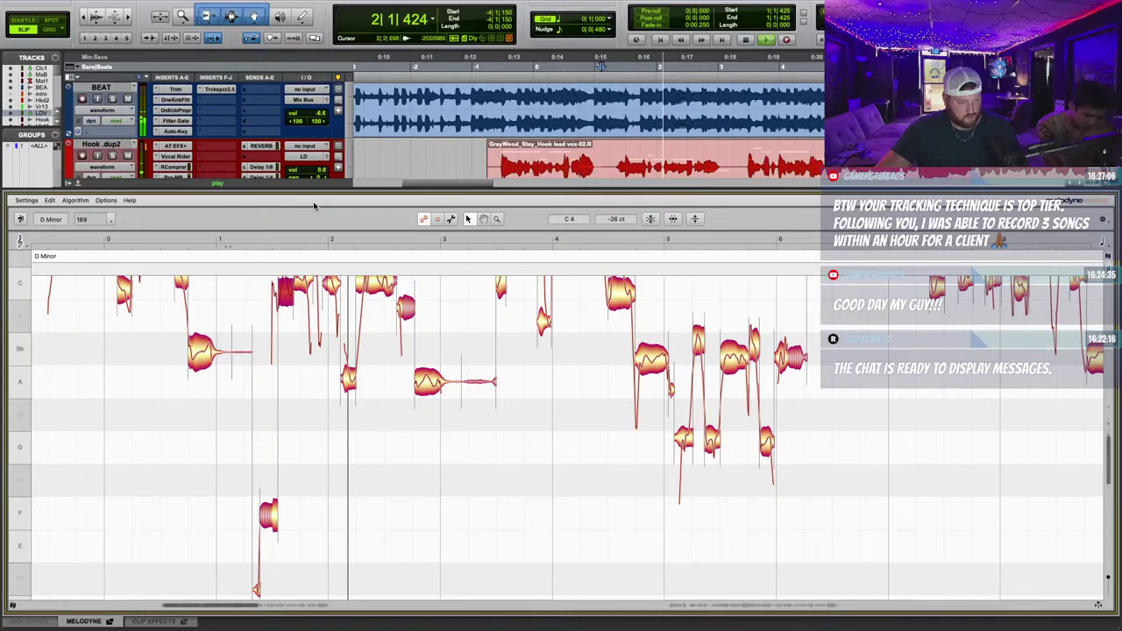
drag(314, 206, 320, 417)
scroll(319, 385, up, 3)
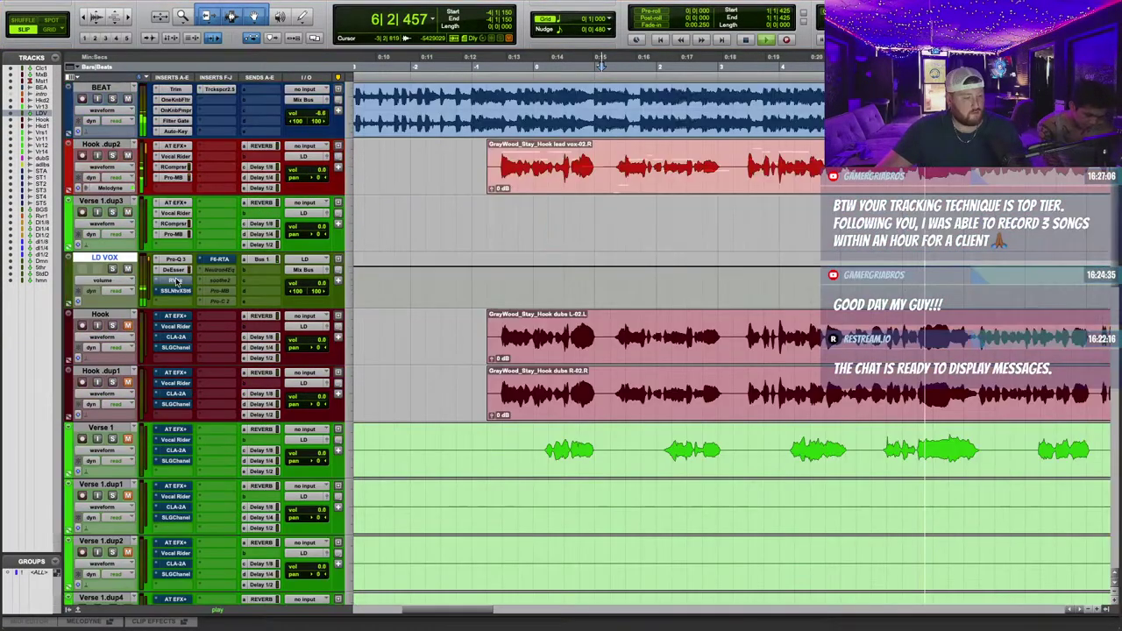
Review the bypassed RVox and the active DeEsser on LD VOX while the hook plays.
click(176, 280)
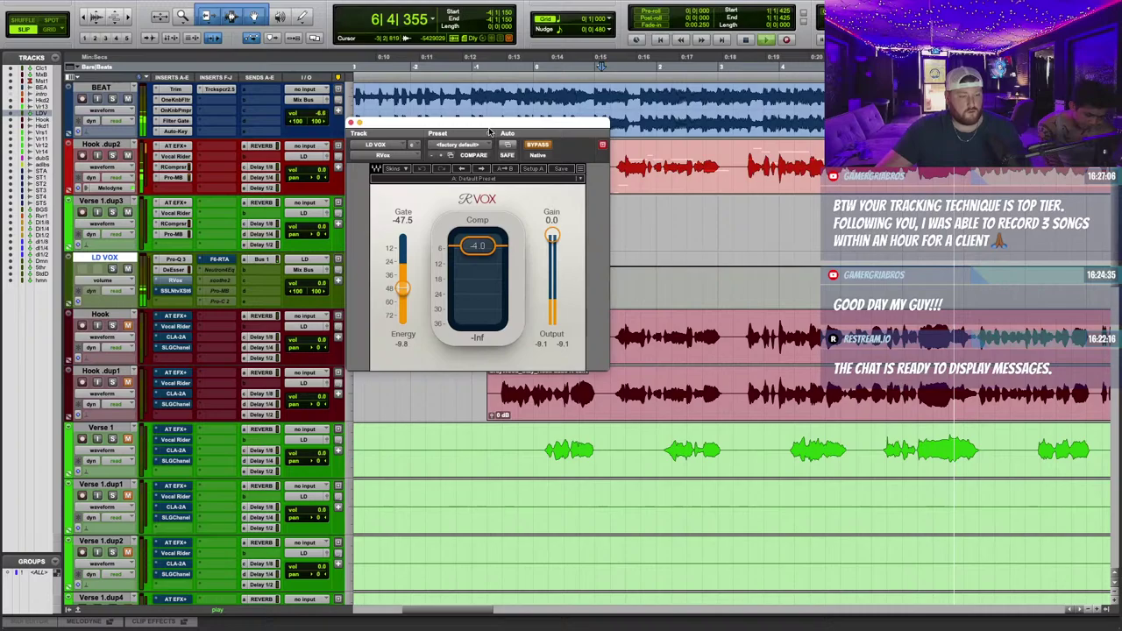
drag(491, 131, 618, 85)
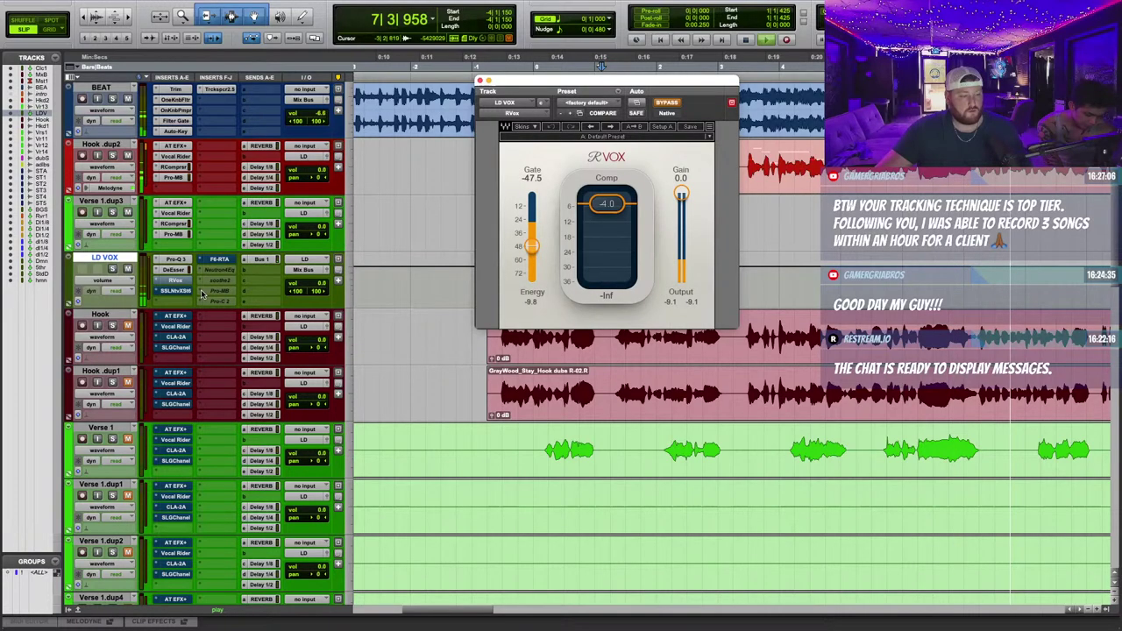
click(175, 269)
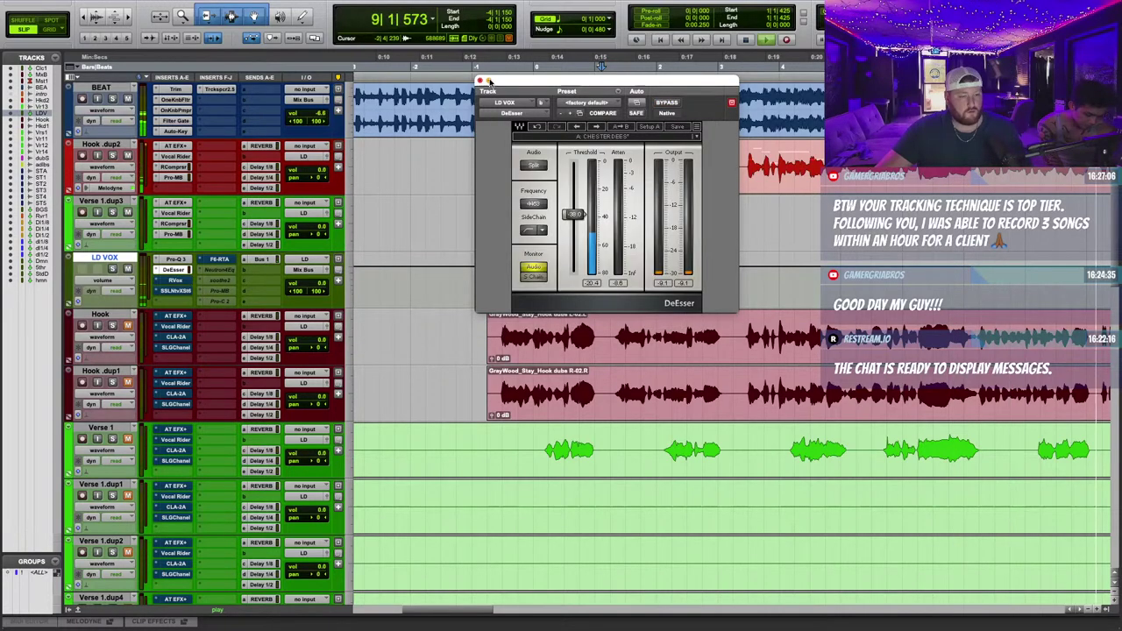
click(482, 81)
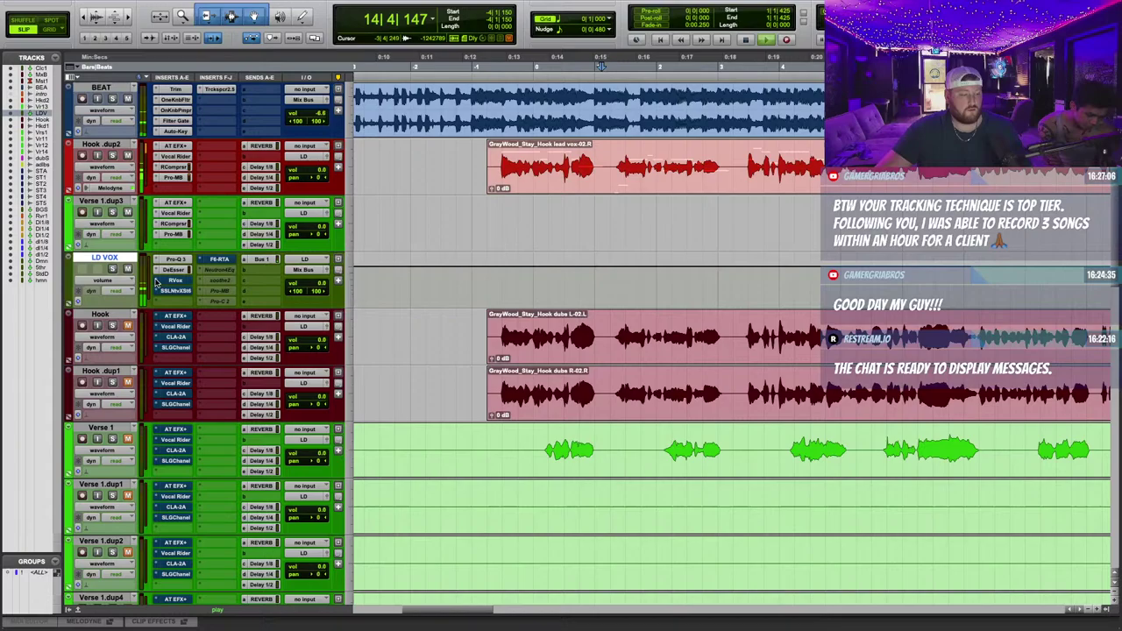
Replace RVox on LD VOX with the UAD UA 1176SE Legacy limiter.
click(156, 282)
text(11)
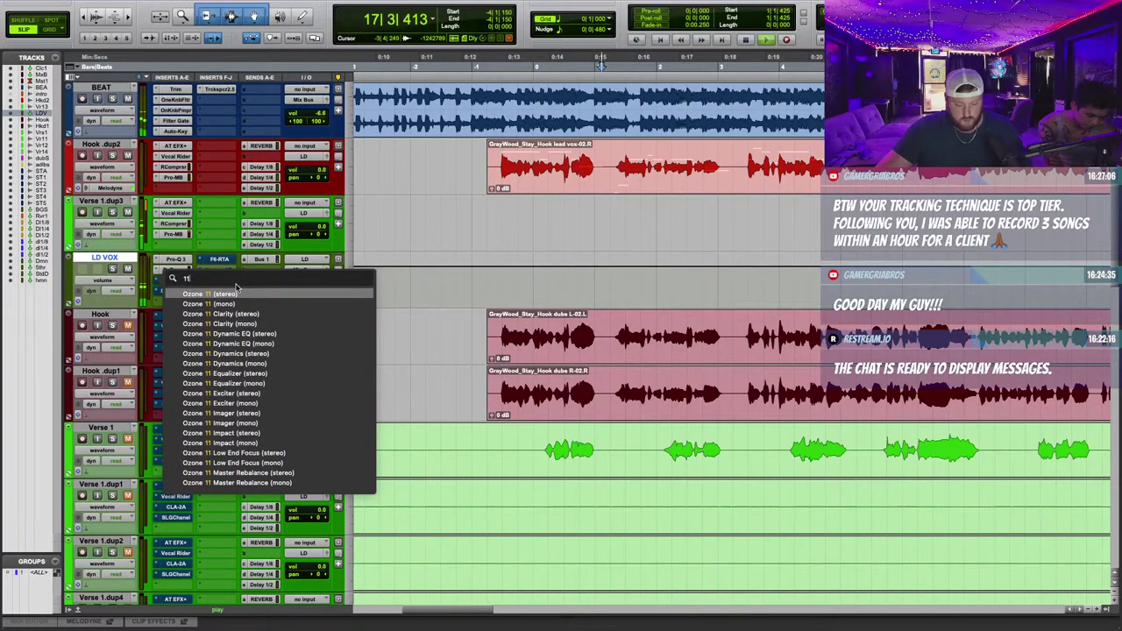
click(236, 292)
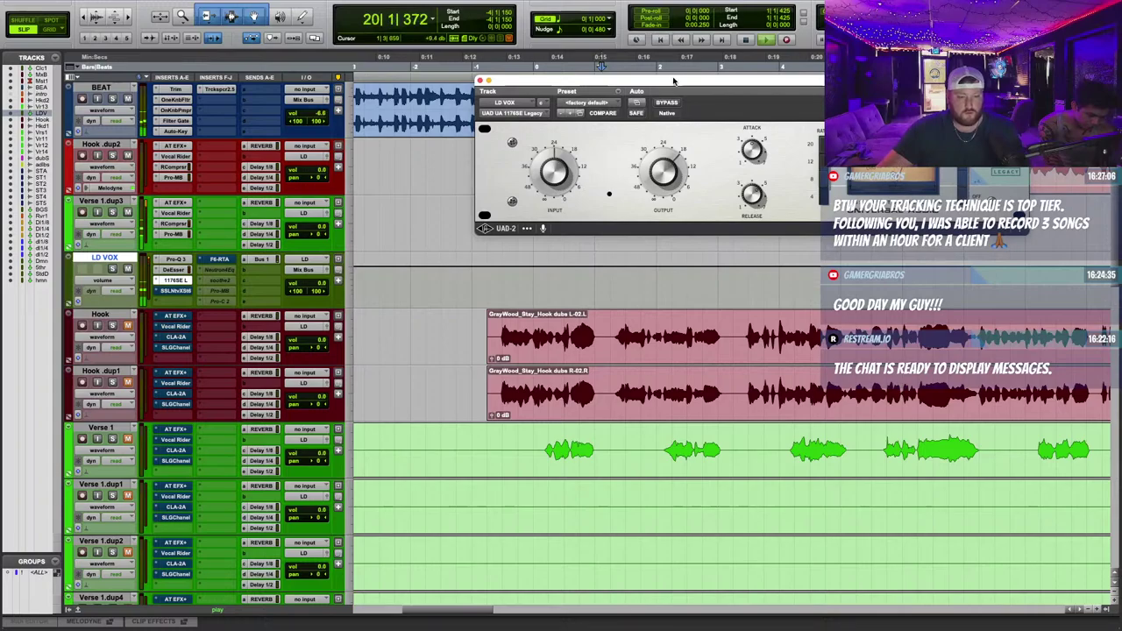
drag(674, 82, 578, 292)
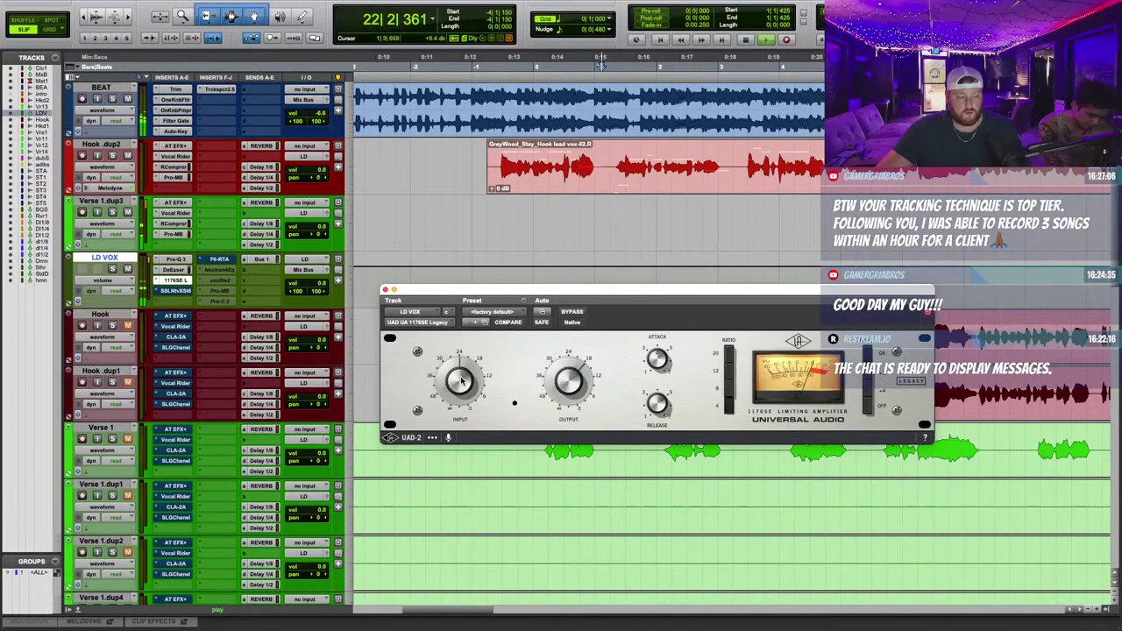
Raise the 1176SE input slightly past the 24 mark towards 18 and set the BEAT track volume to -4.0.
drag(461, 380, 464, 379)
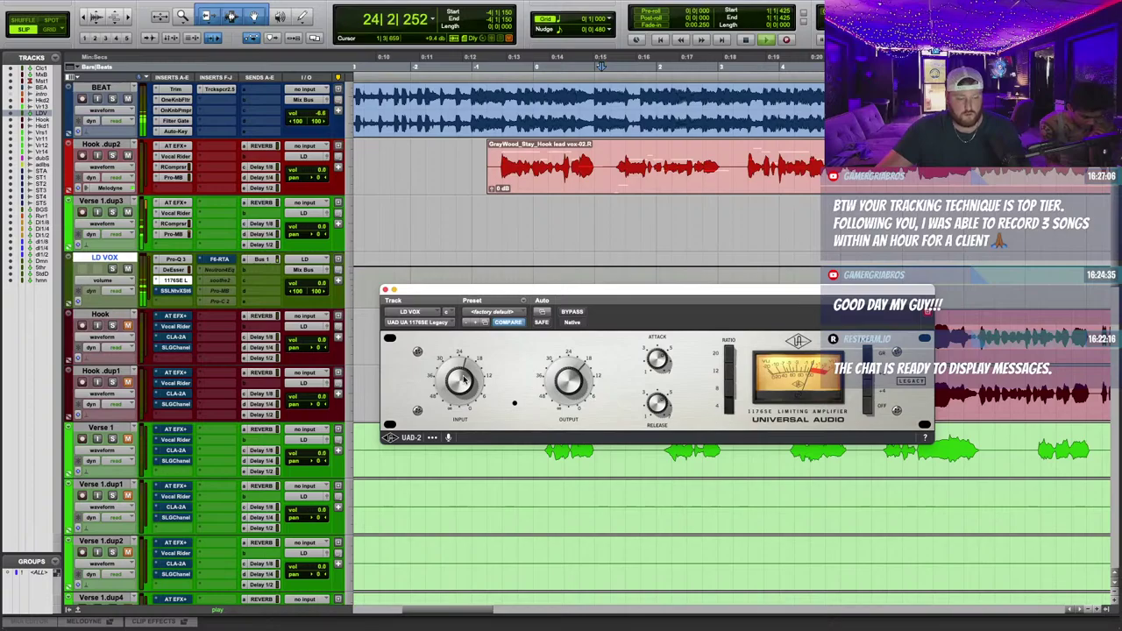
drag(317, 117, 320, 108)
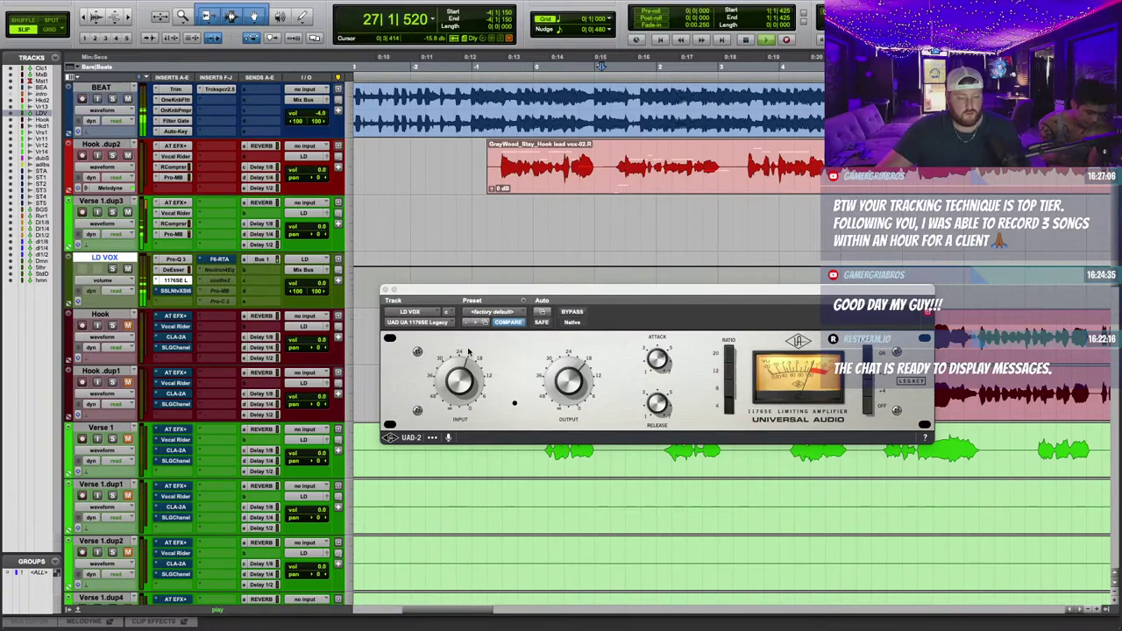
click(558, 383)
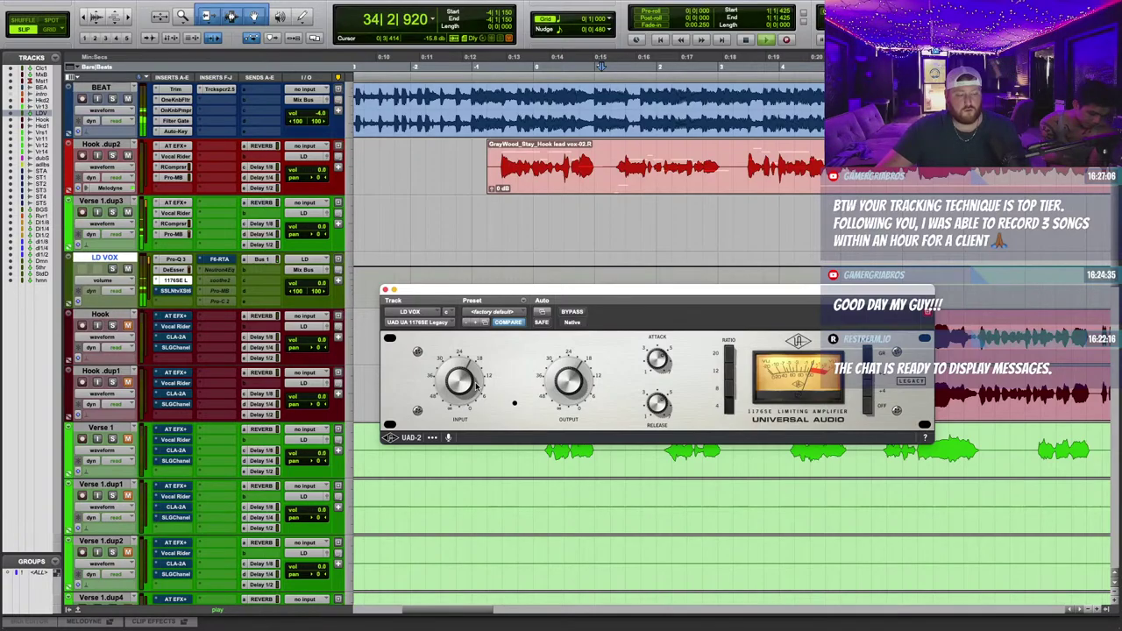
Insert MannyM TripleD (stereo) on LD VOX between the 1176SE and the SSL X-Saturator.
click(175, 290)
drag(609, 295, 667, 230)
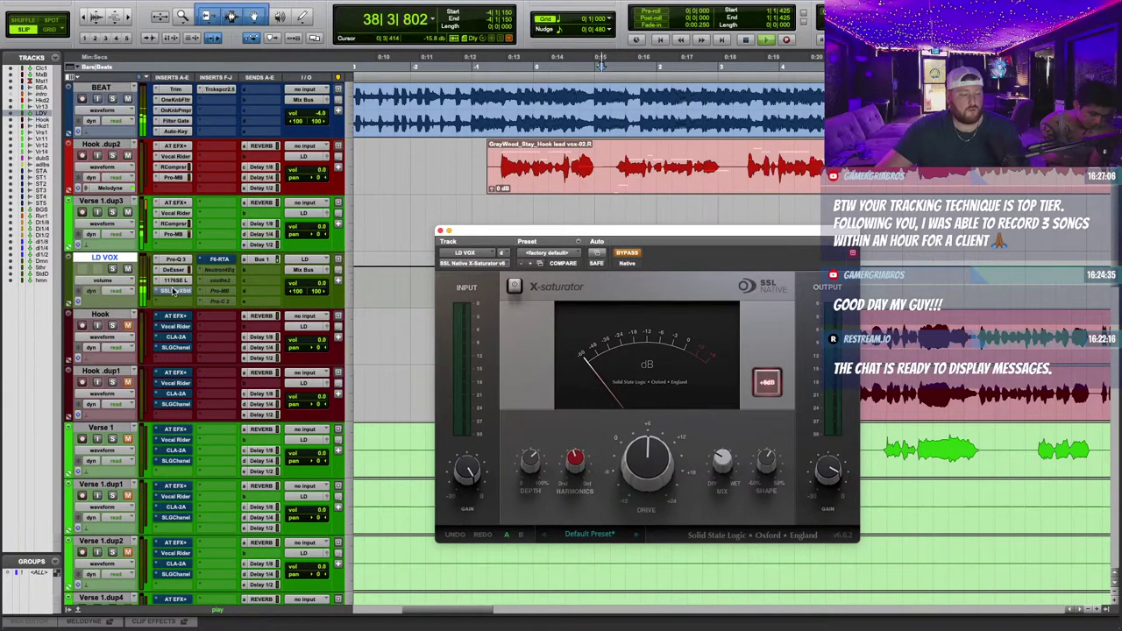
click(174, 290)
text(ma)
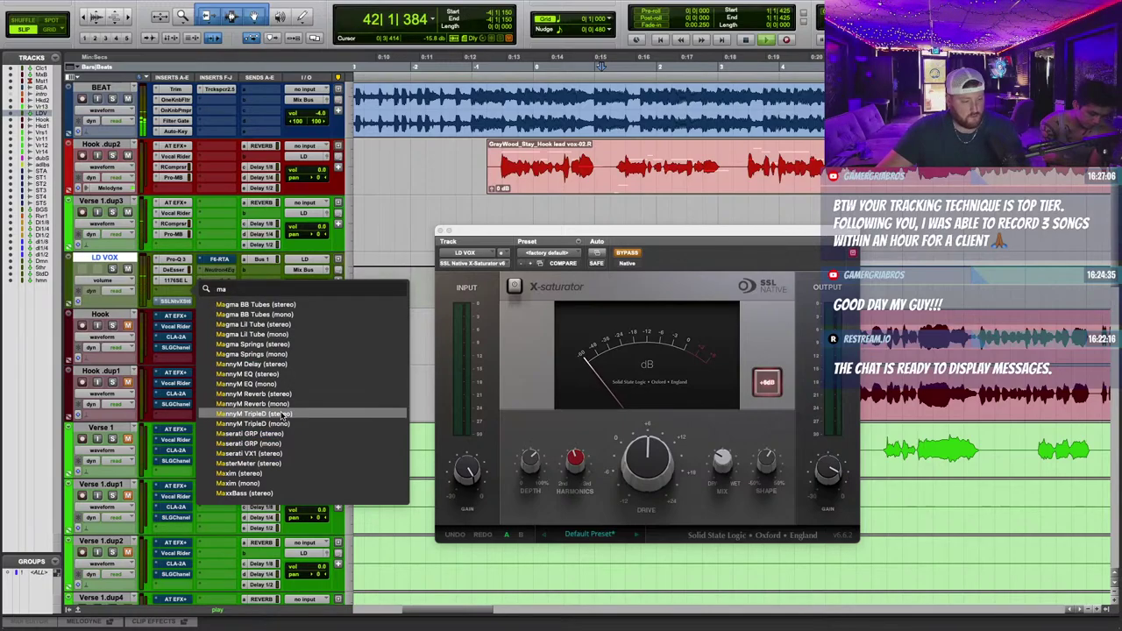
click(254, 414)
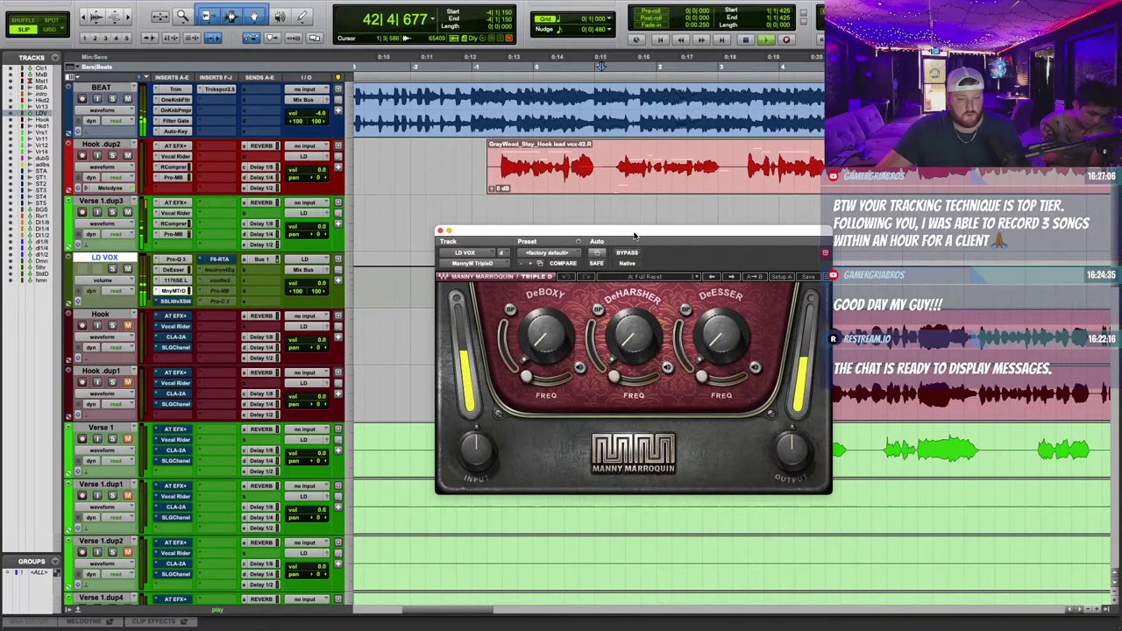
drag(635, 235, 626, 226)
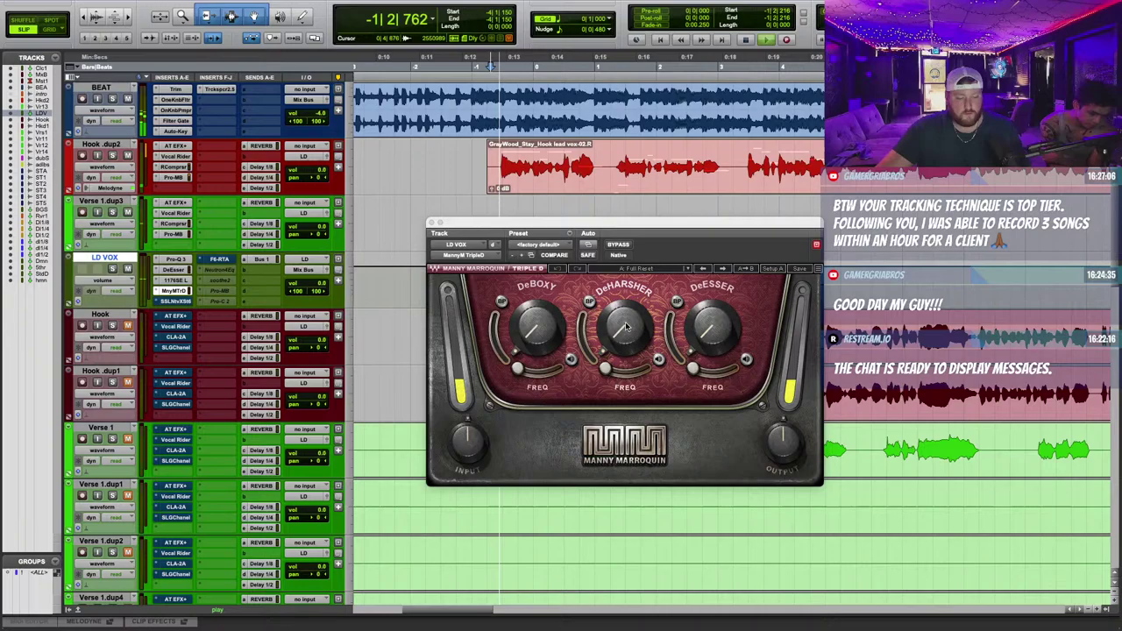
Turn up TripleD's DeHarsher and its frequency, tune the DeBoxy frequency near mid-range and set DeBoxy to 33.0.
key(space)
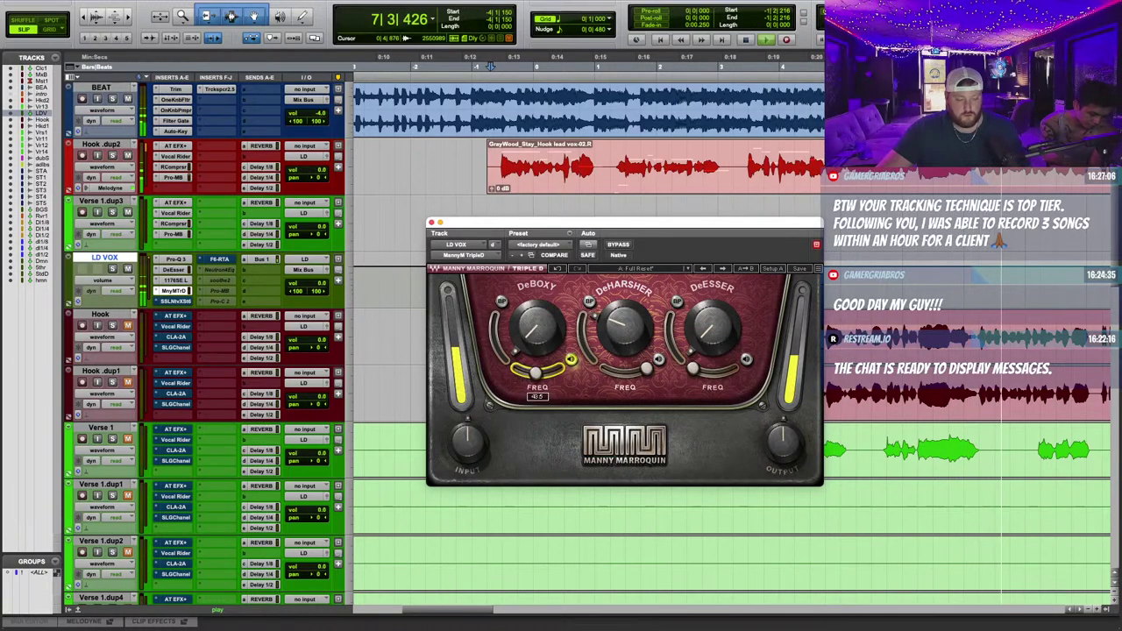
drag(535, 373, 570, 363)
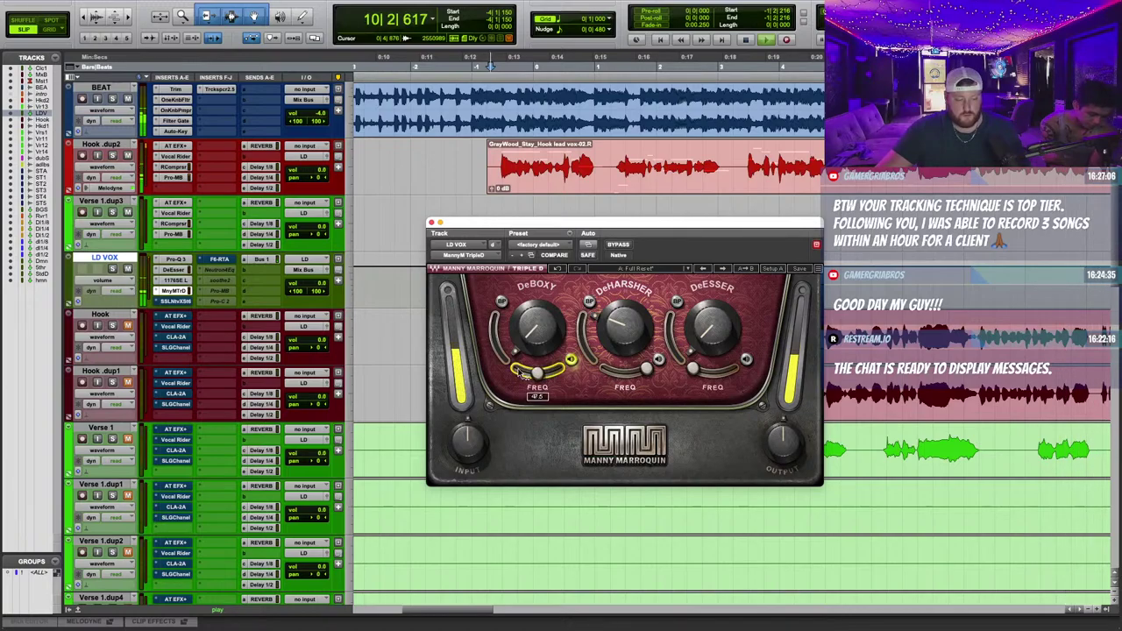
drag(537, 328, 536, 279)
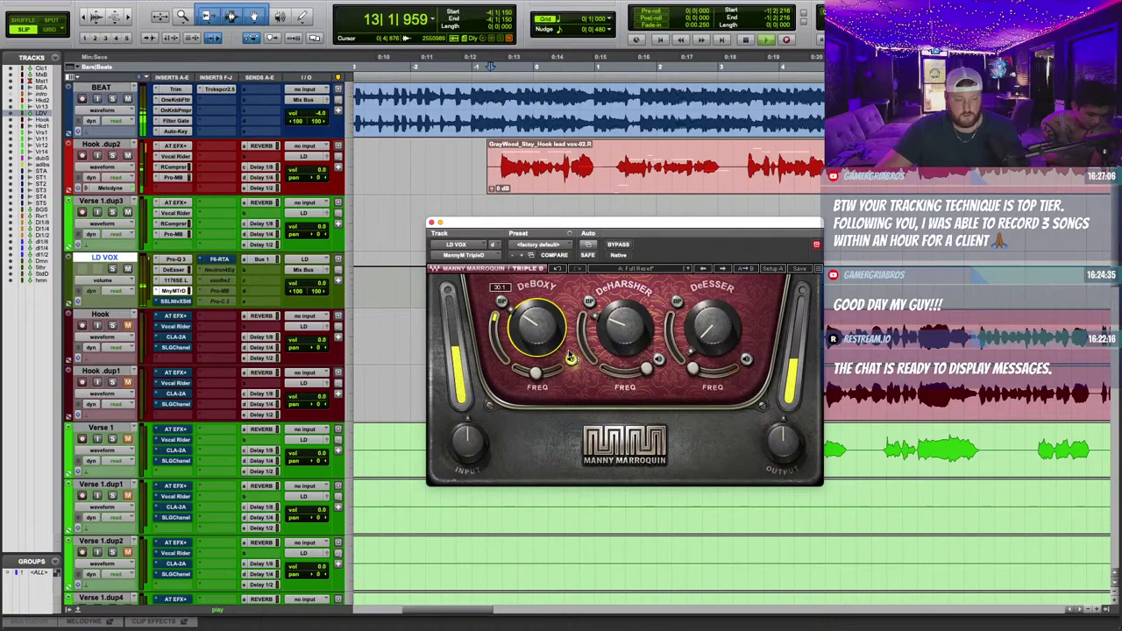
drag(546, 340, 545, 337)
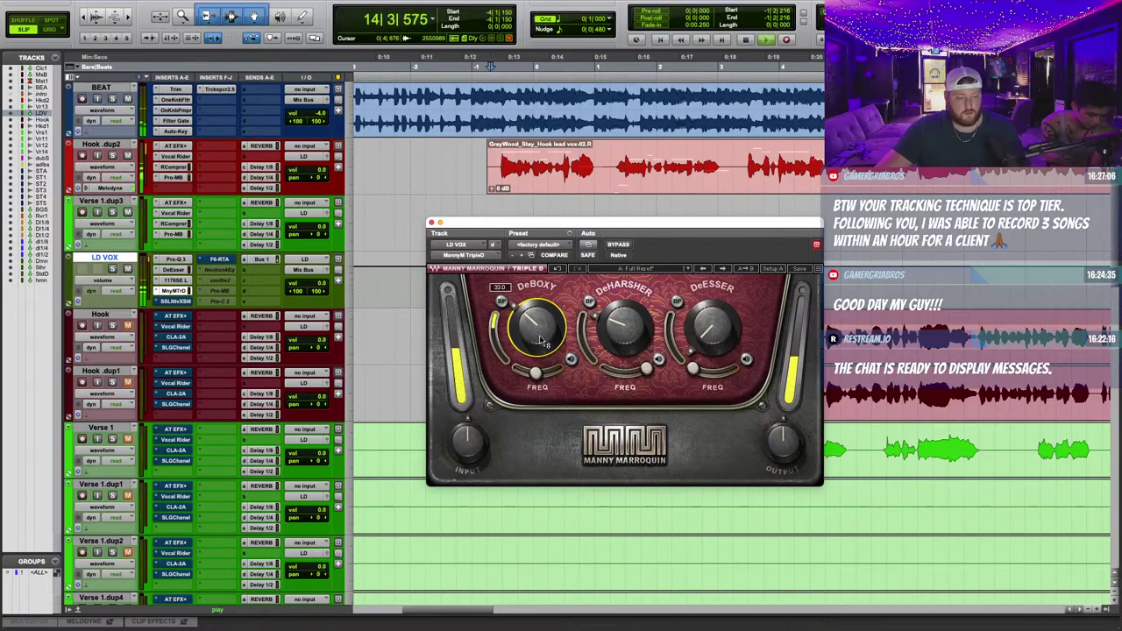
Activate the bypassed SSL Native X-Saturator on LD VOX and close its window.
click(175, 302)
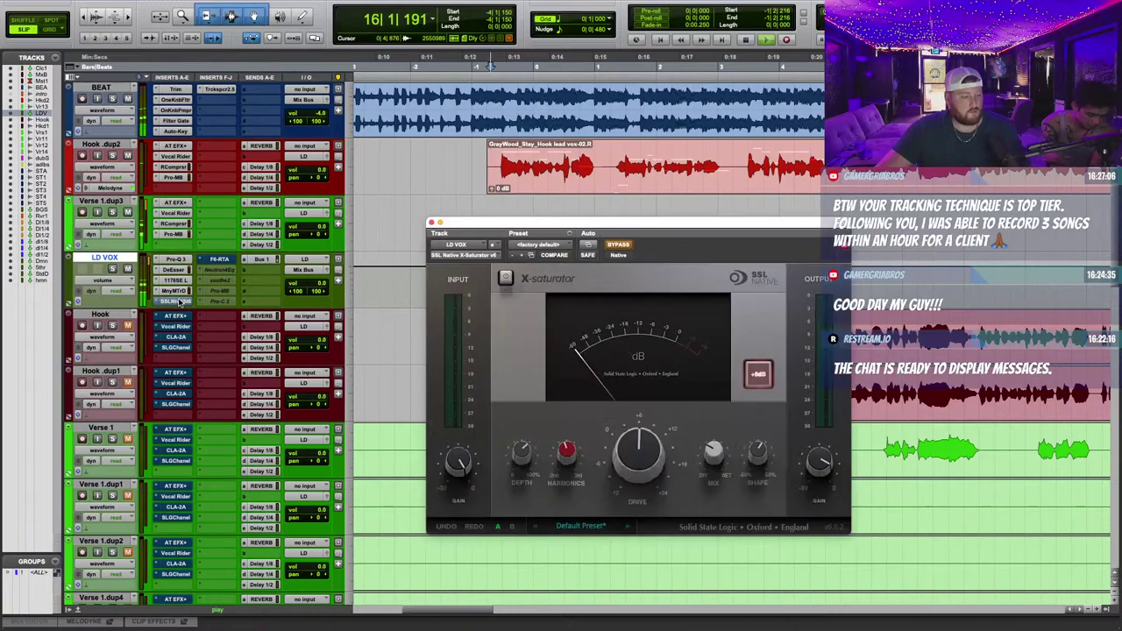
click(618, 245)
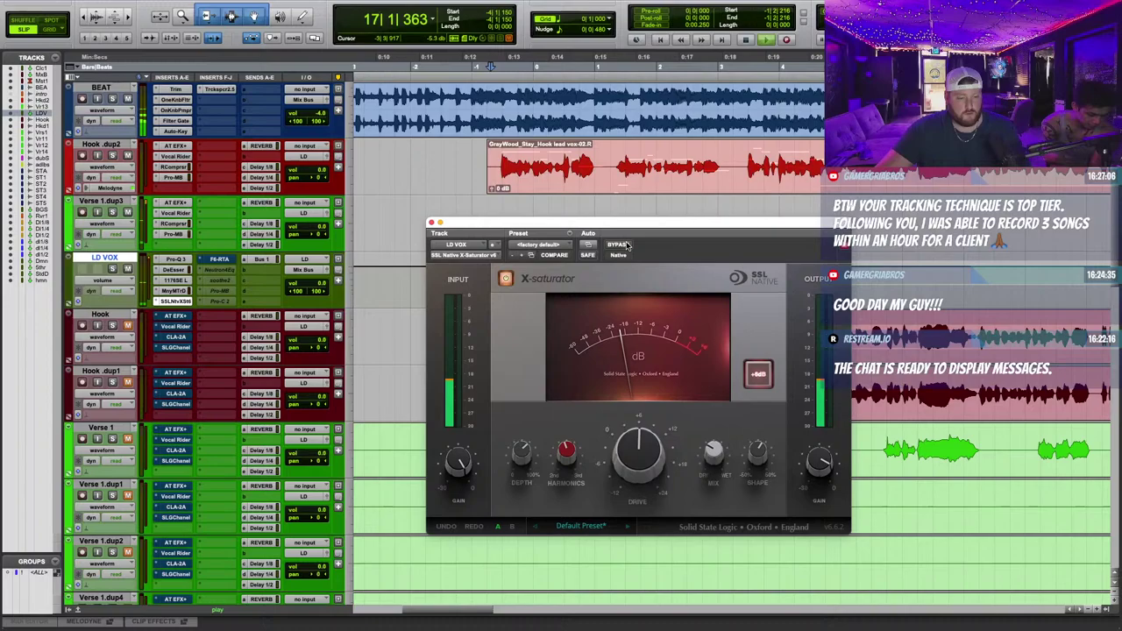
click(432, 224)
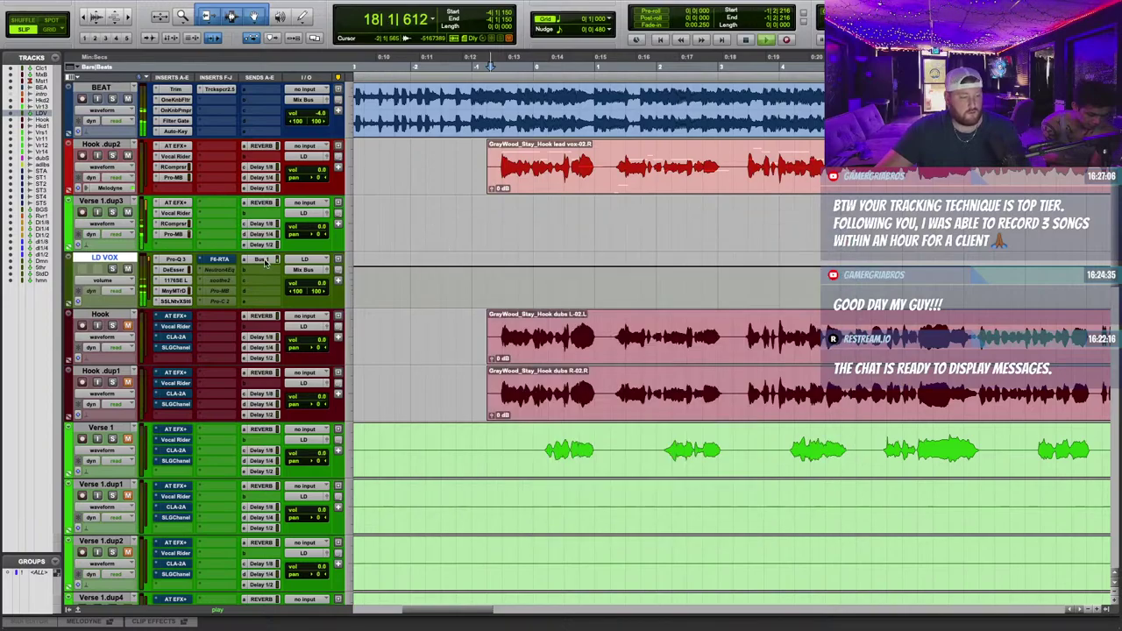
Activate the bypassed F6-RTA dynamic EQ on LD VOX and place its window fully in view.
click(220, 260)
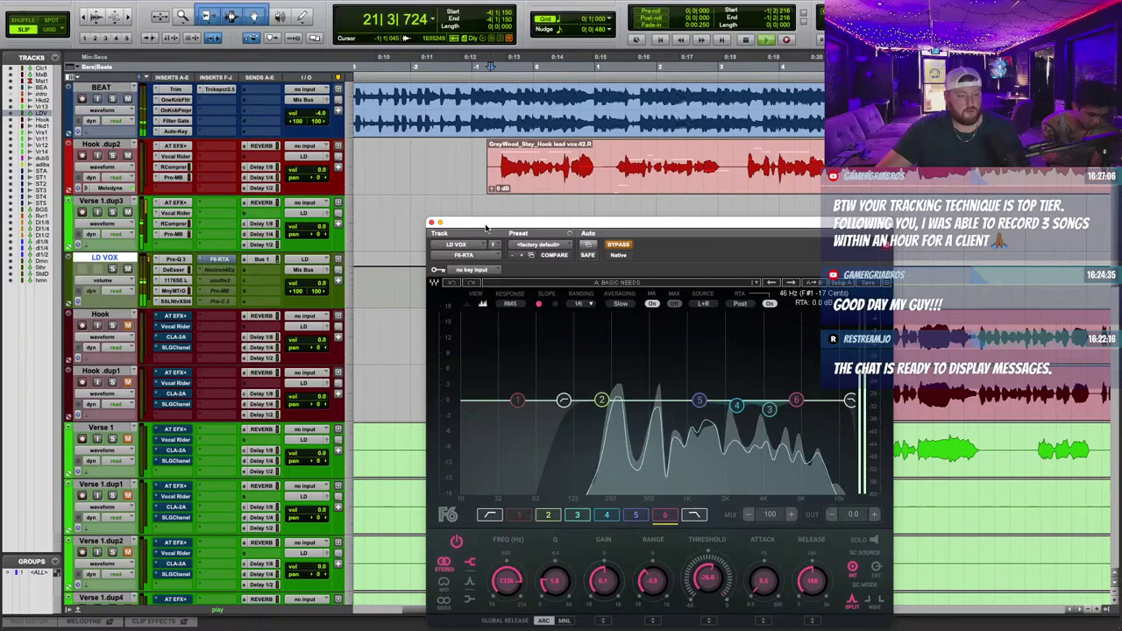
drag(486, 225, 470, 185)
drag(617, 184, 589, 150)
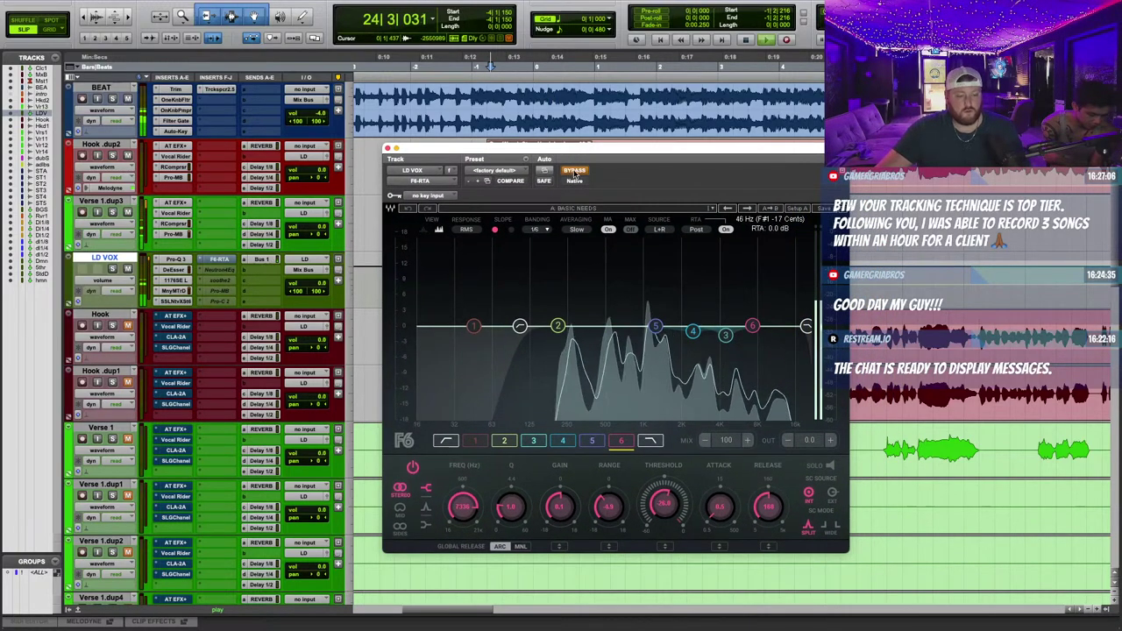
click(574, 172)
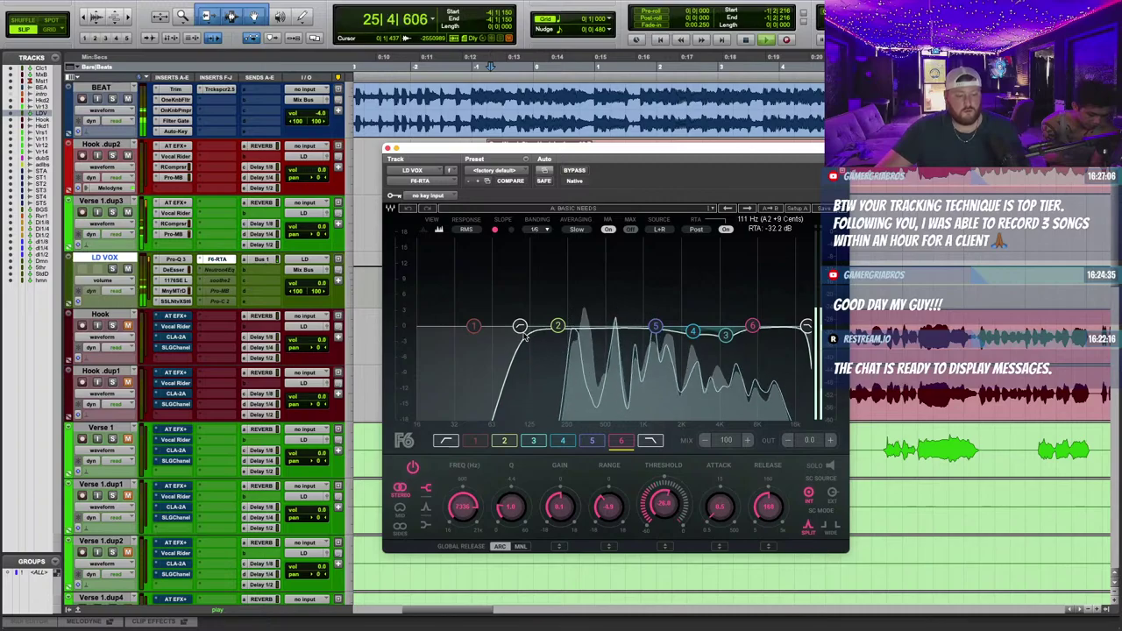
drag(578, 158, 552, 130)
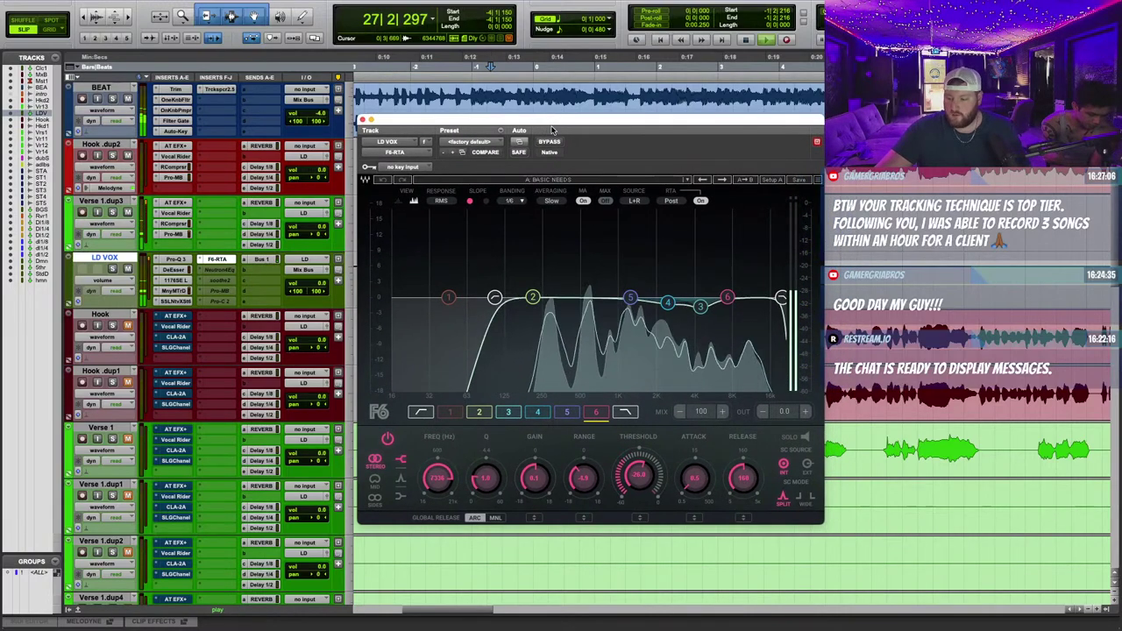
Set the F6 high-pass to 129 Hz, shift bands 6 and 3 lower in frequency, and cut near 358 Hz with band 1.
click(494, 298)
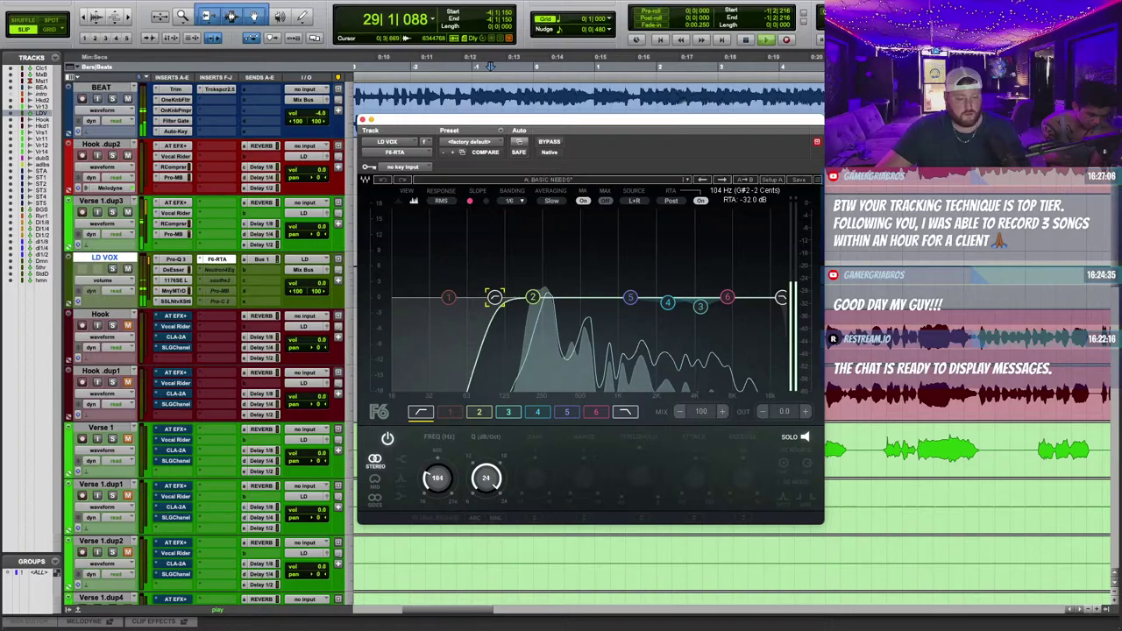
drag(495, 297, 504, 297)
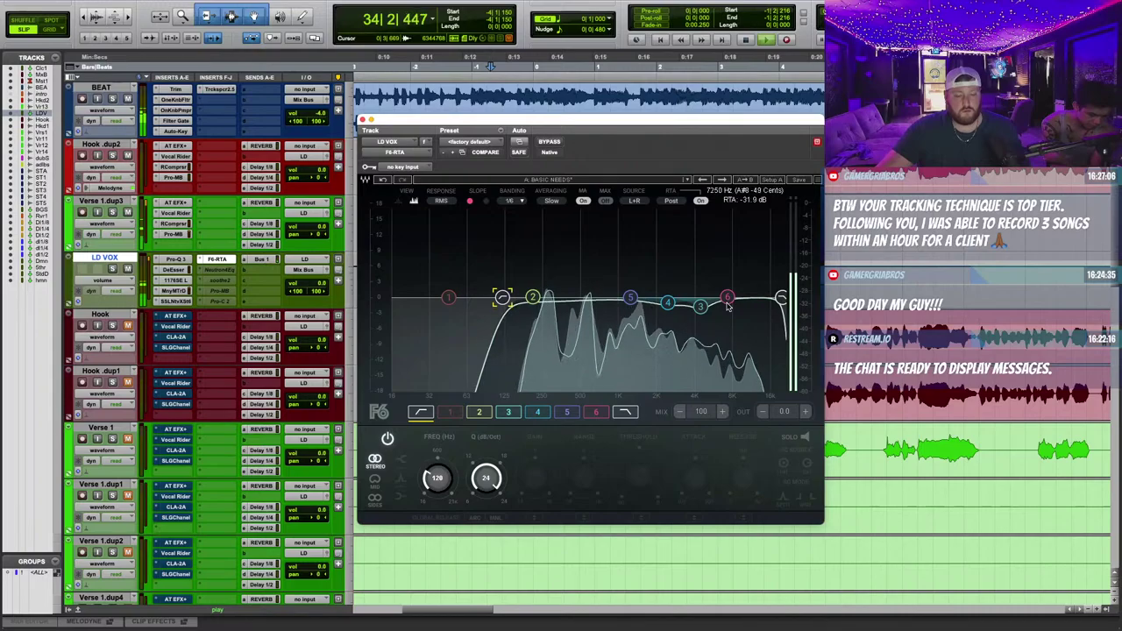
drag(727, 302, 686, 304)
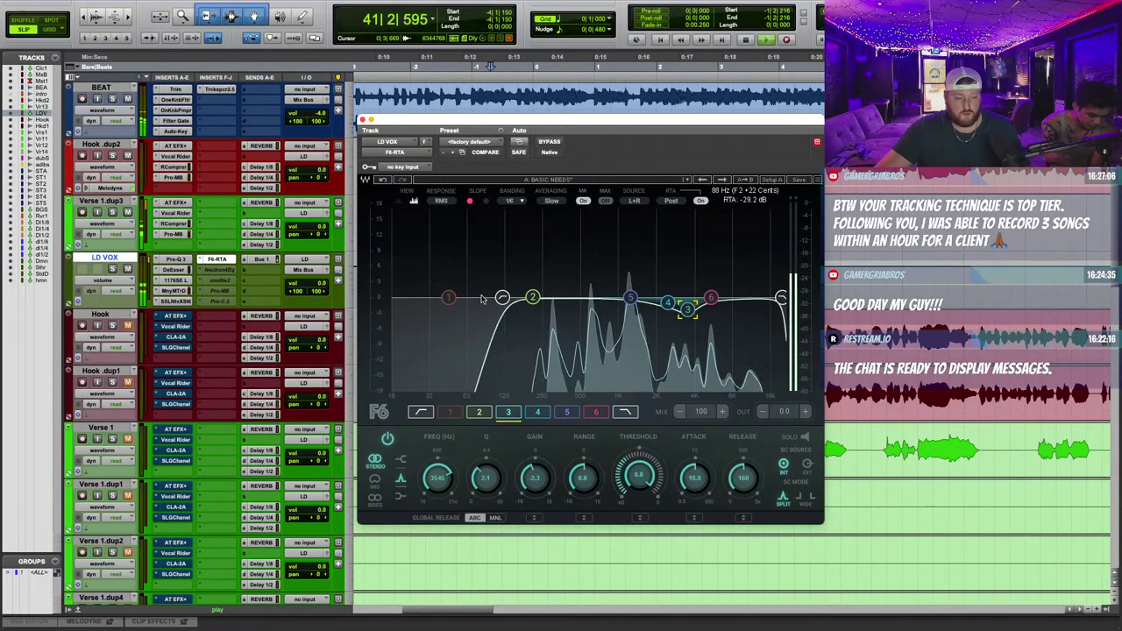
drag(448, 297, 561, 306)
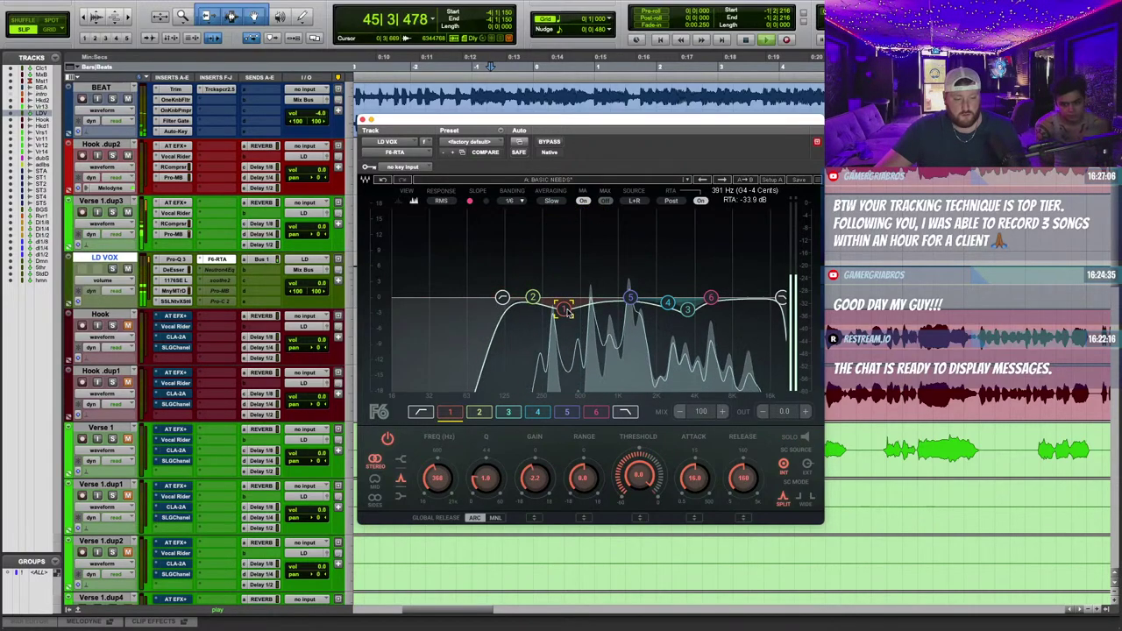
Sweep F6 band 5 as a narrow boost with Q 7.3 from about 567 Hz up to 2238 Hz to find harsh resonances.
click(631, 299)
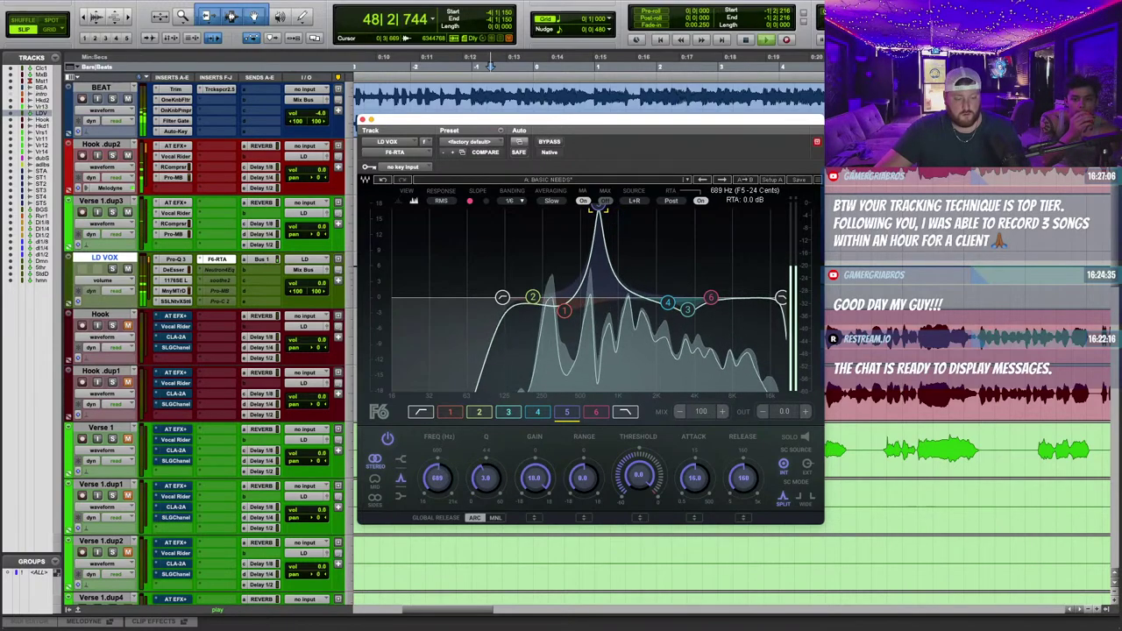
drag(588, 207, 586, 206)
drag(488, 479, 504, 474)
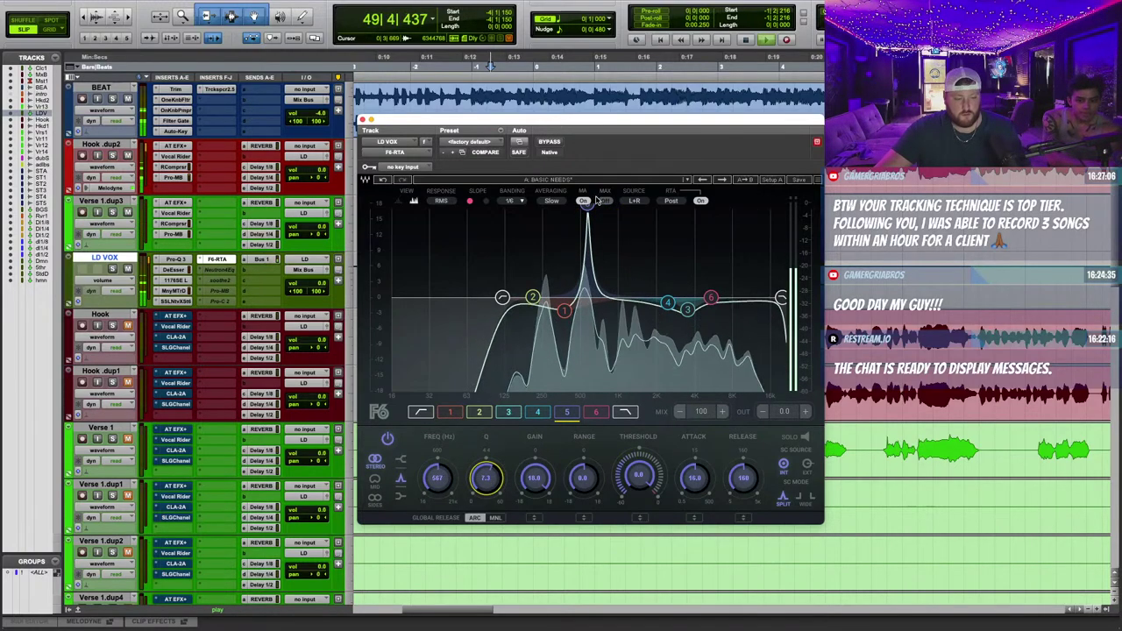
drag(597, 200, 664, 206)
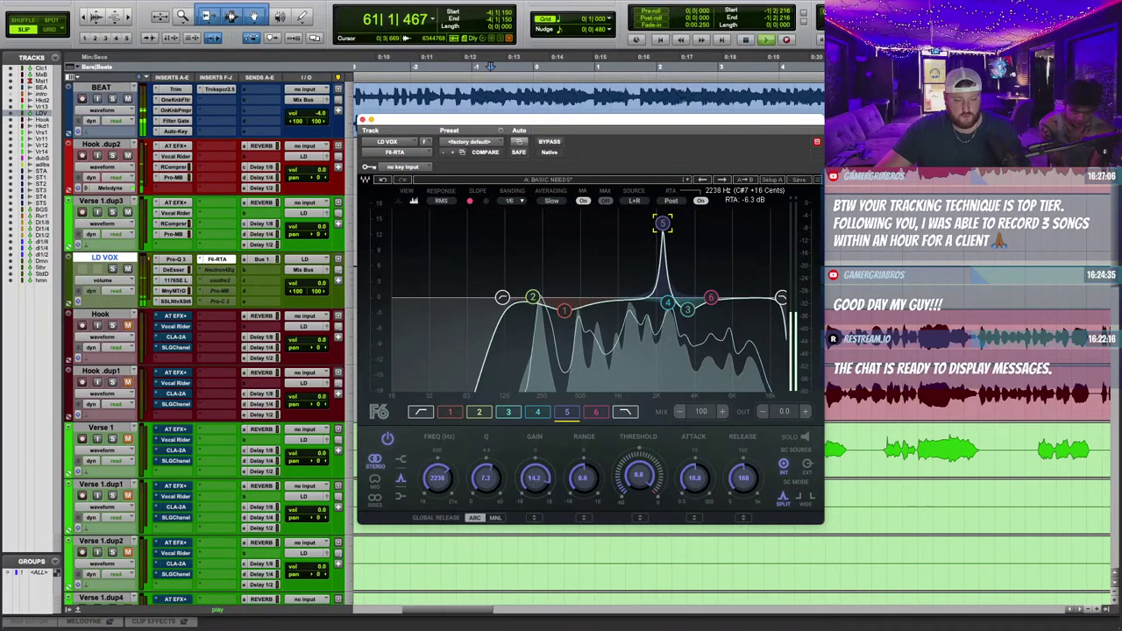
Cut 2.3 dB near 2302 Hz with F6 band 4, give it the fastest attack, and restart playback just before bar 2.
click(667, 303)
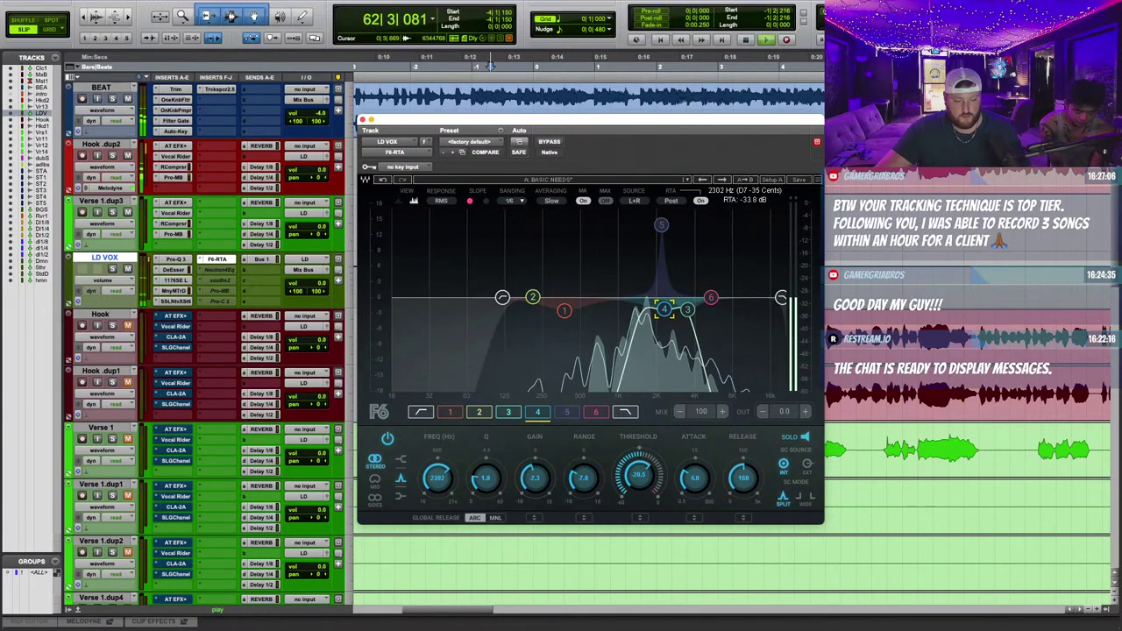
click(638, 57)
key(space)
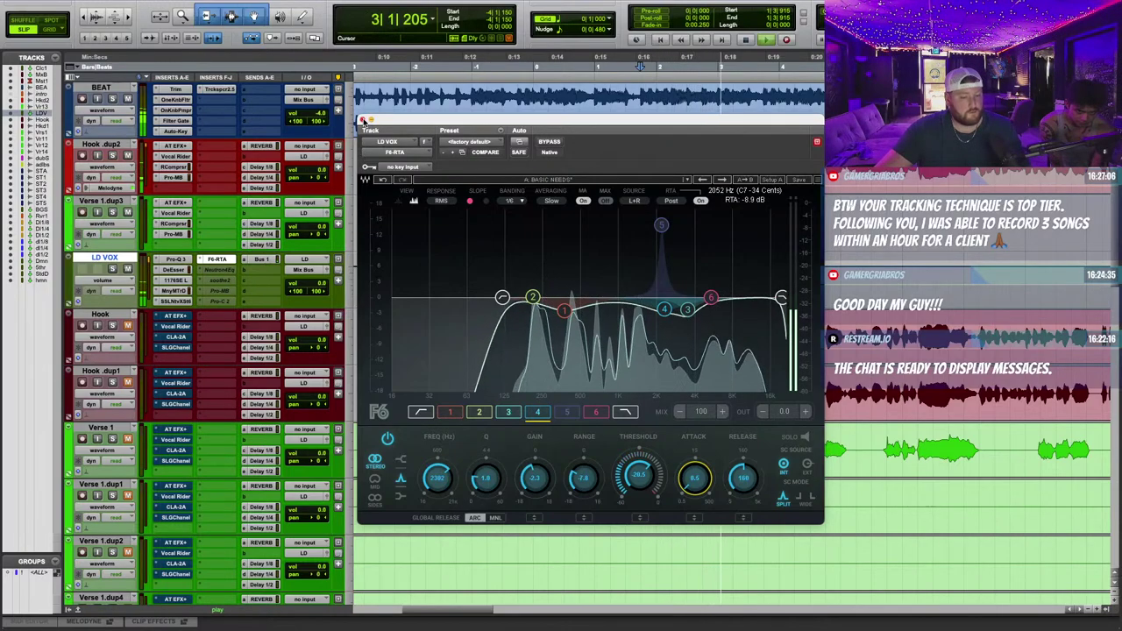
Set F6 band 2 to 194 Hz with a -22.5 threshold, the fastest attack and a release of 5.
click(531, 298)
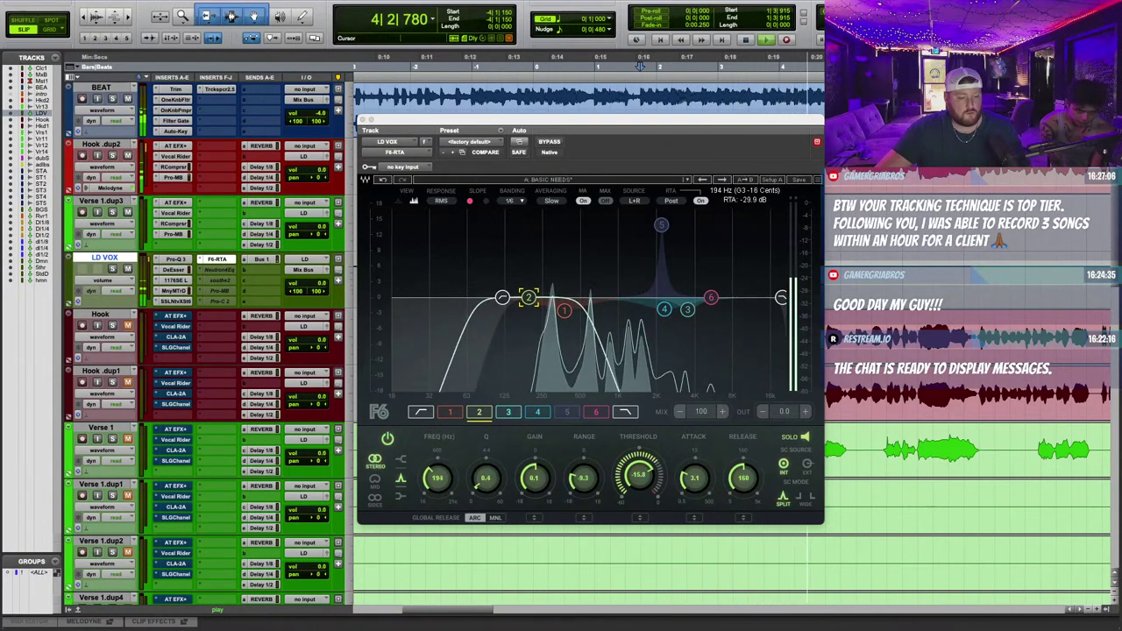
drag(633, 466, 633, 482)
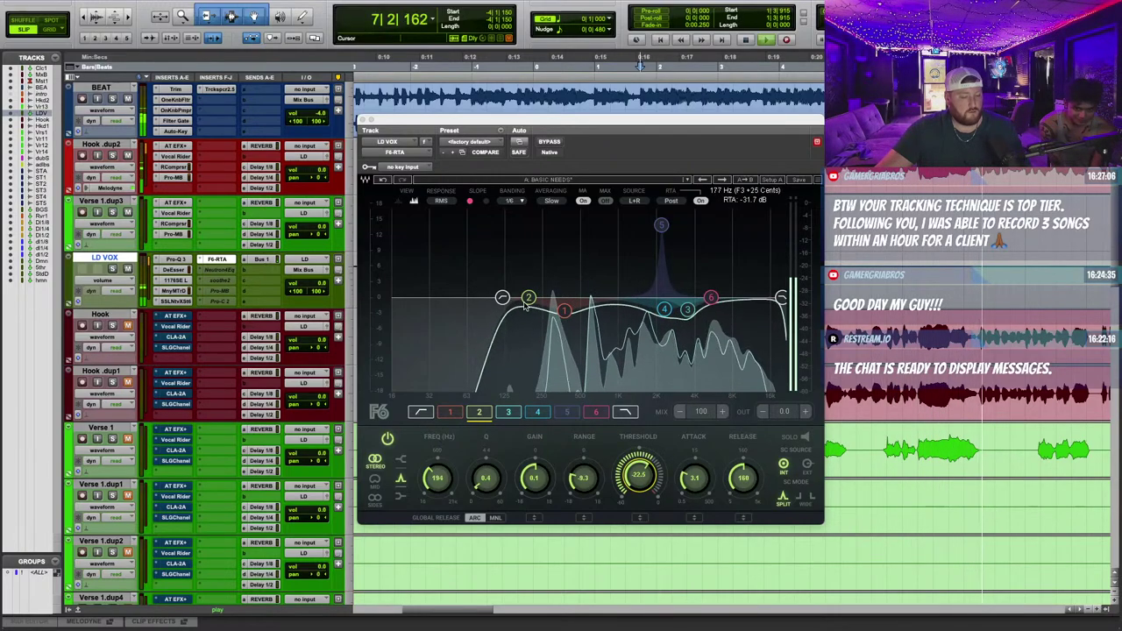
drag(742, 475, 742, 518)
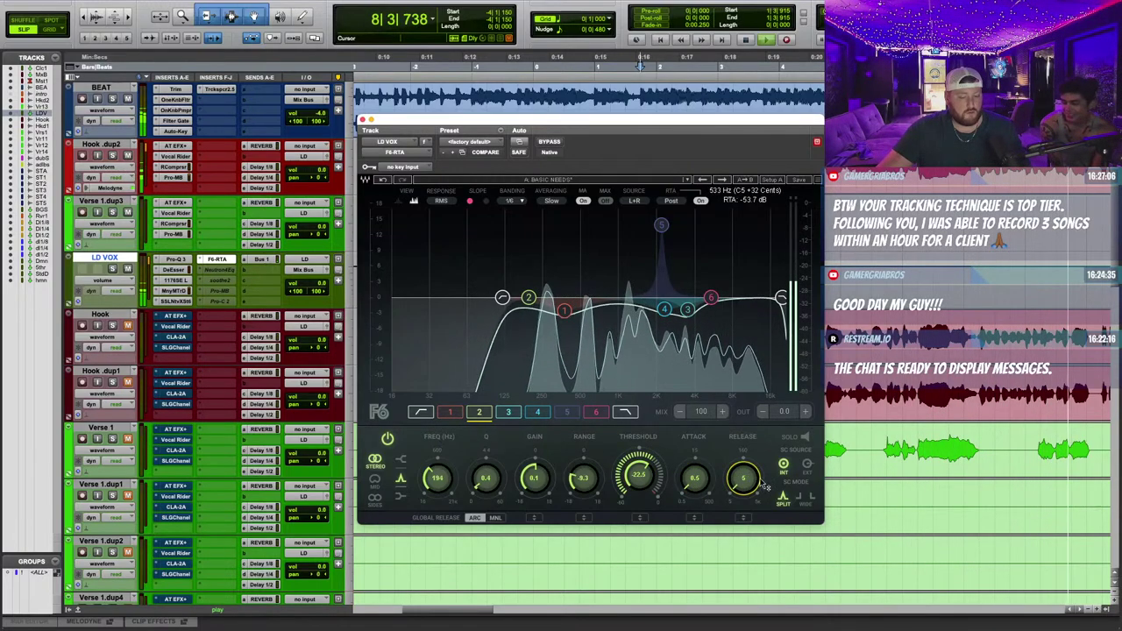
Shift Neutron 4 EQ and soothe2 down one slot on LD VOX and insert the L2 limiter right after F6-RTA.
click(222, 290)
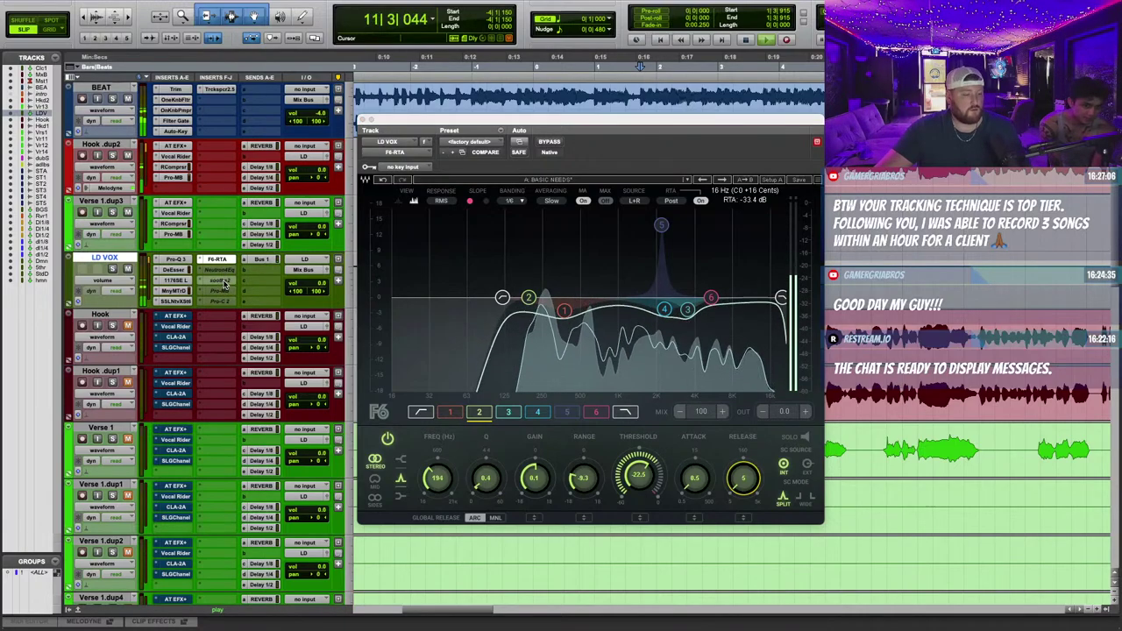
drag(225, 290, 225, 269)
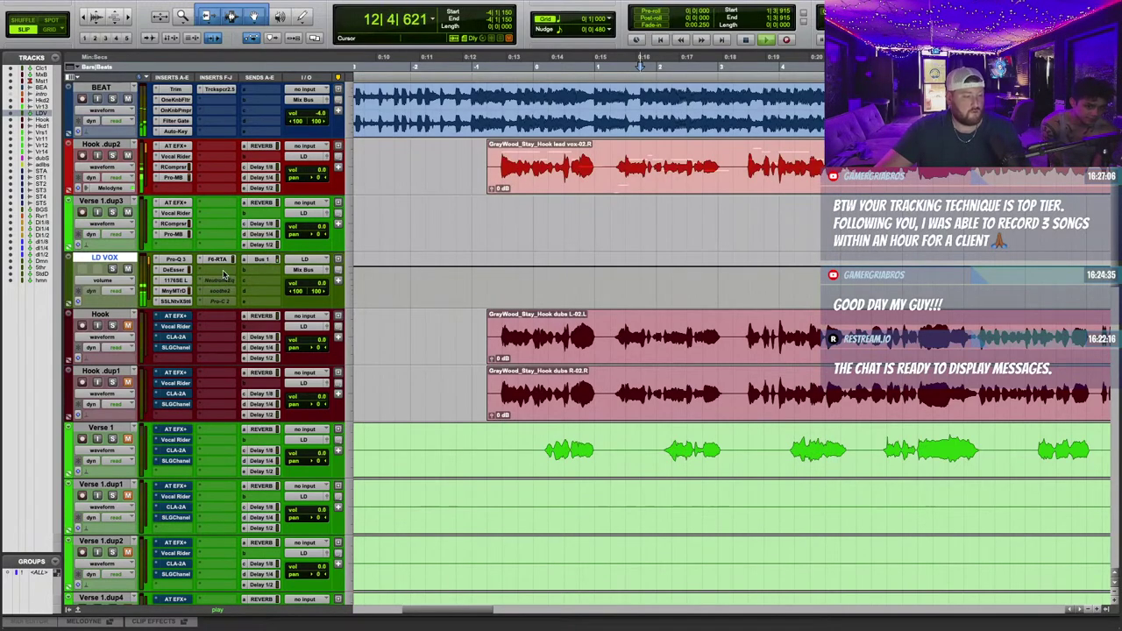
click(223, 272)
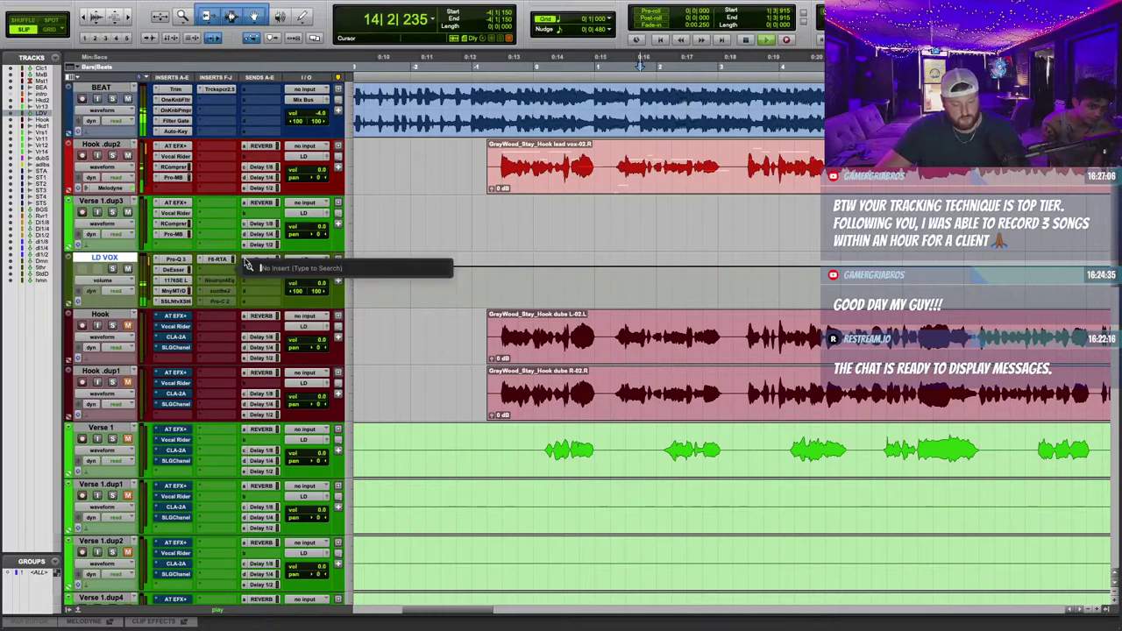
text(L2)
click(312, 284)
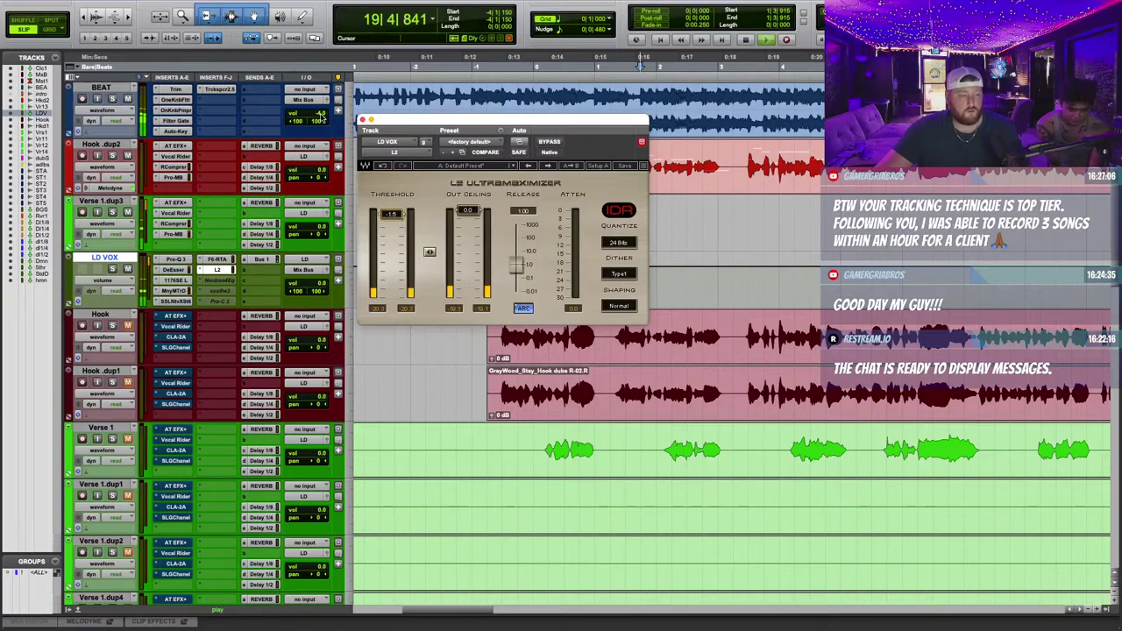
Lower the L2 threshold on LD VOX to -3.3 and raise the BEAT track's volume to 0.0.
drag(320, 115, 321, 110)
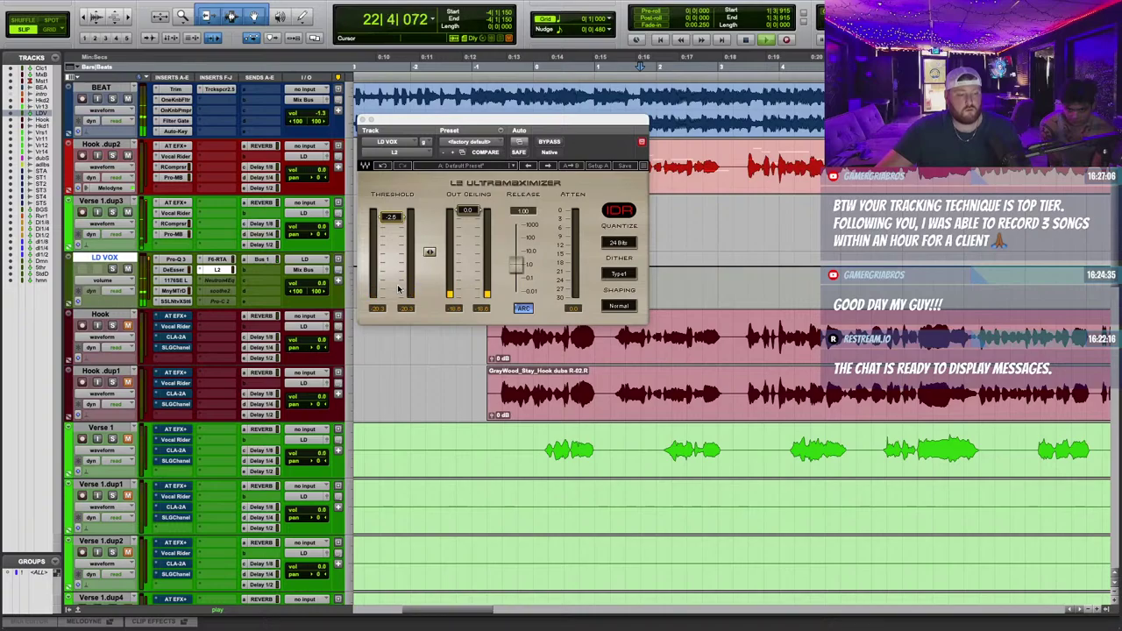
drag(429, 123, 442, 127)
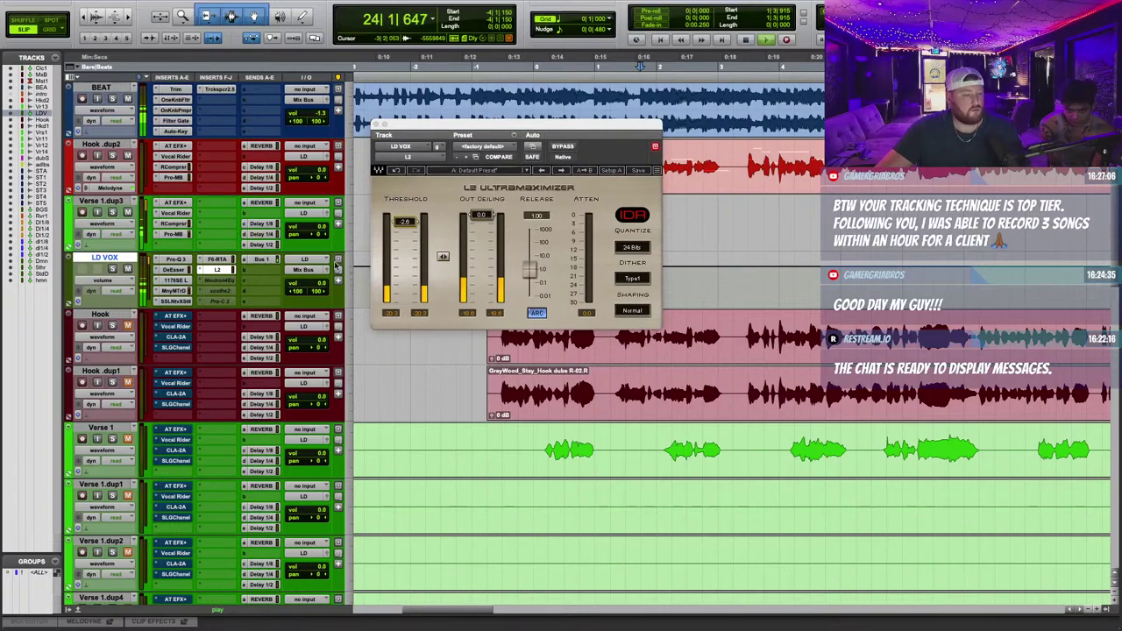
drag(414, 224, 414, 227)
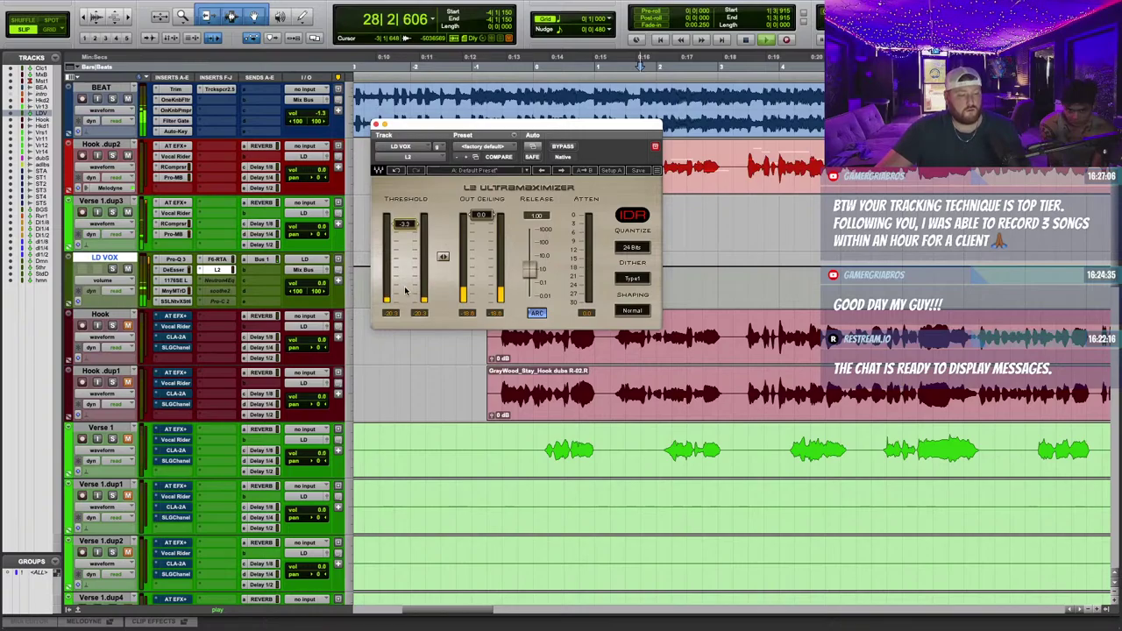
click(325, 119)
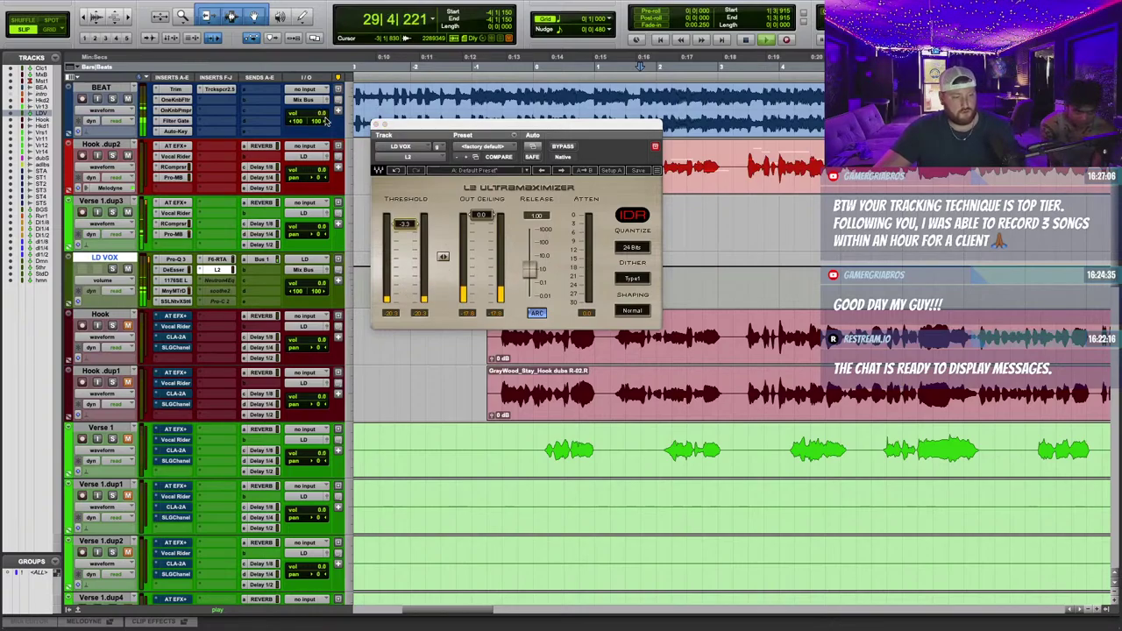
drag(416, 143, 443, 140)
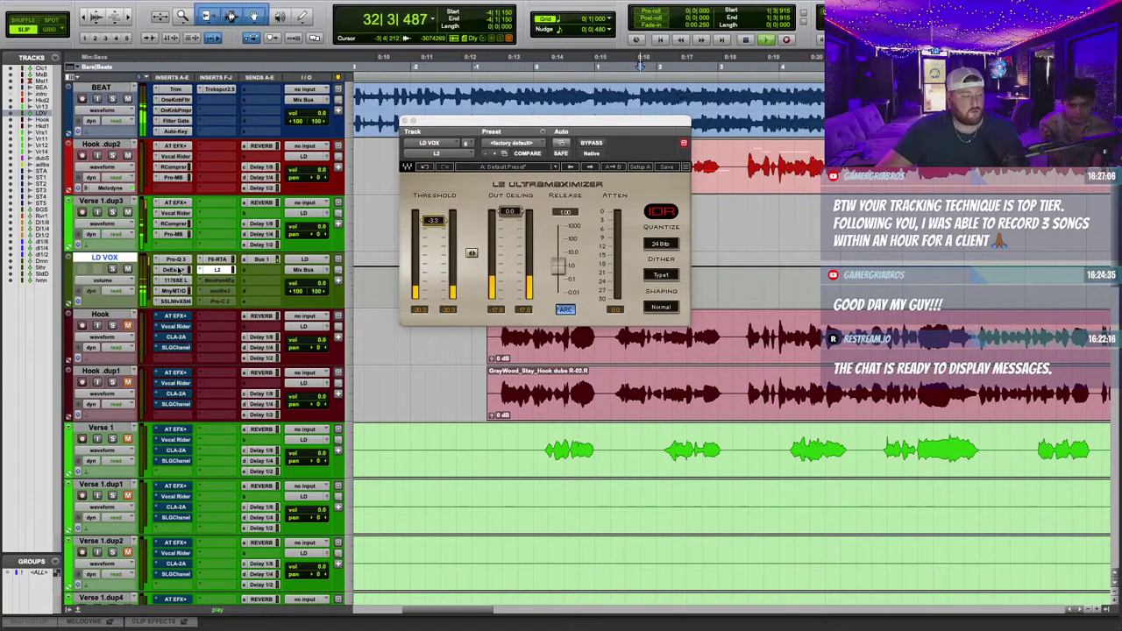
Raise the F6 output on LD VOX to 1.5 and reduce the X-Saturator's mix to 24.6 %.
click(221, 260)
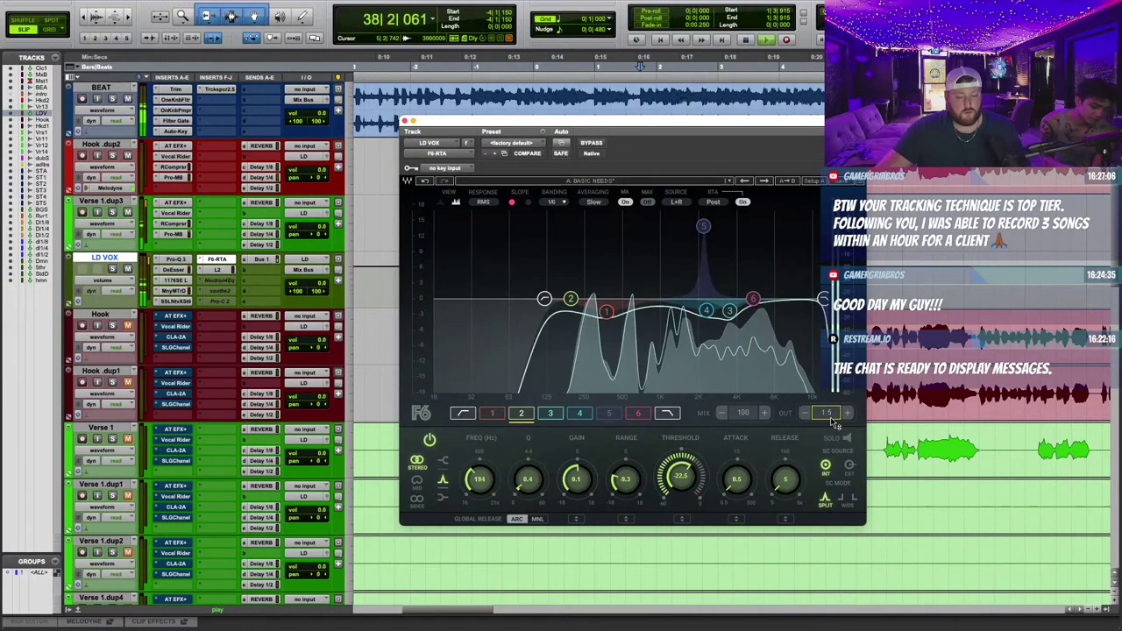
click(405, 121)
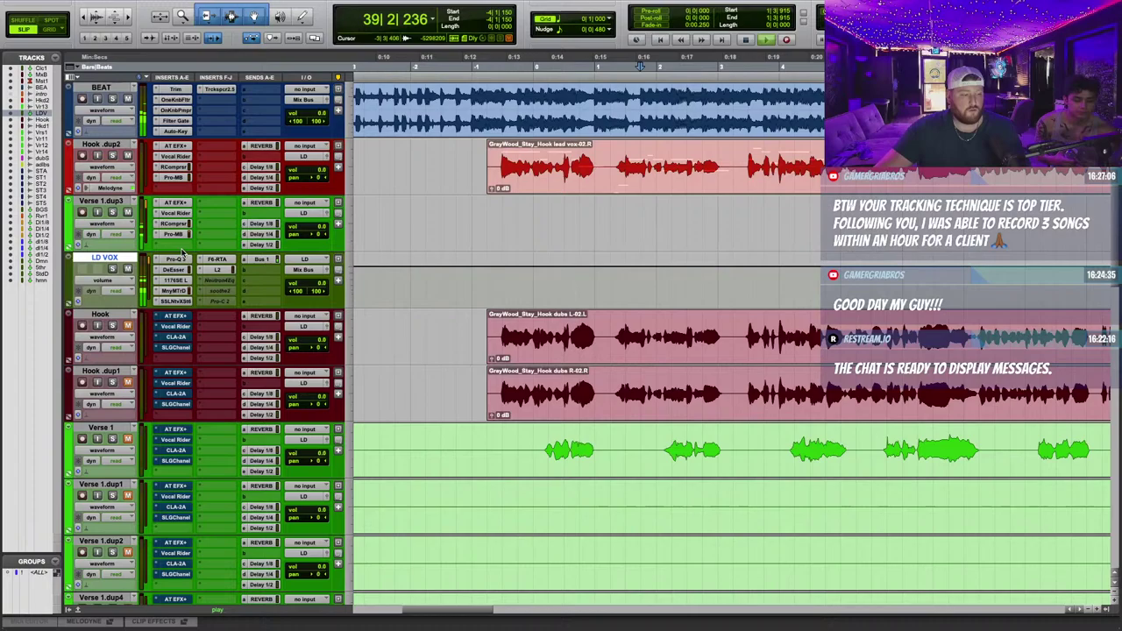
click(175, 302)
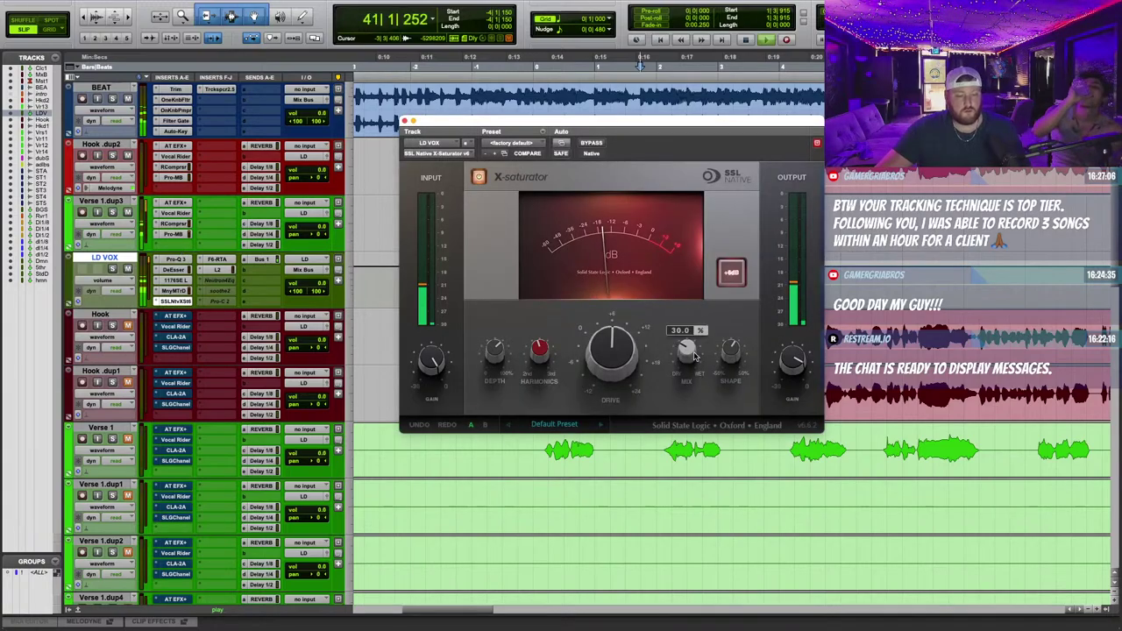
mouse_move(686, 355)
scroll(687, 353, down, 2)
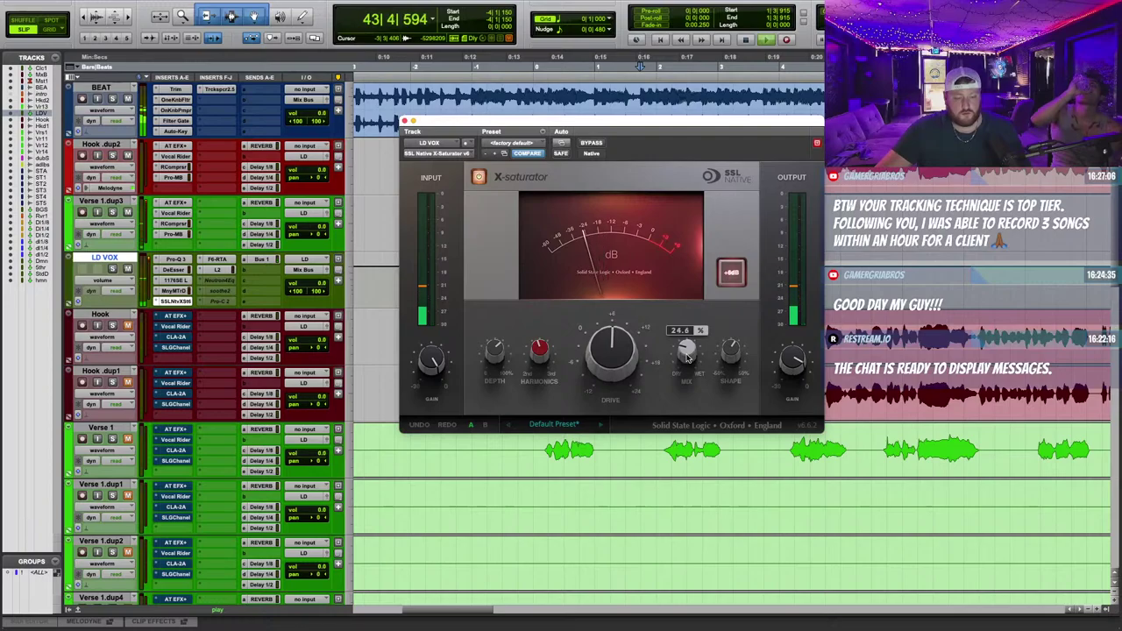
mouse_move(784, 371)
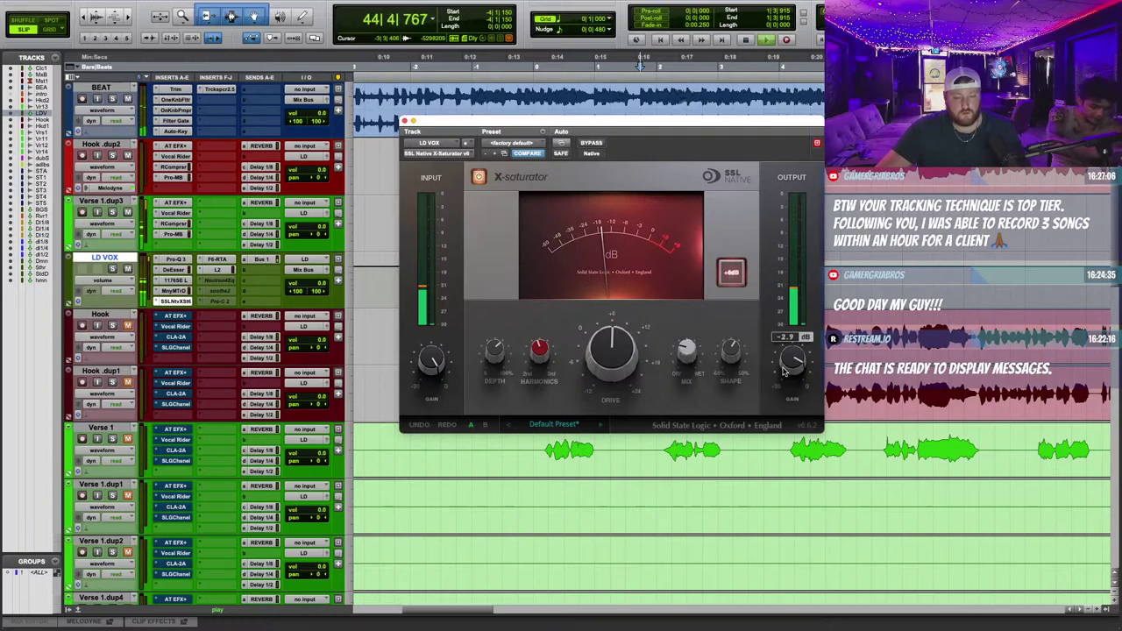
click(404, 120)
Make the inactive Neutron 4 Equalizer on LD VOX active, open it and move its window clear of the inserts.
right_click(223, 282)
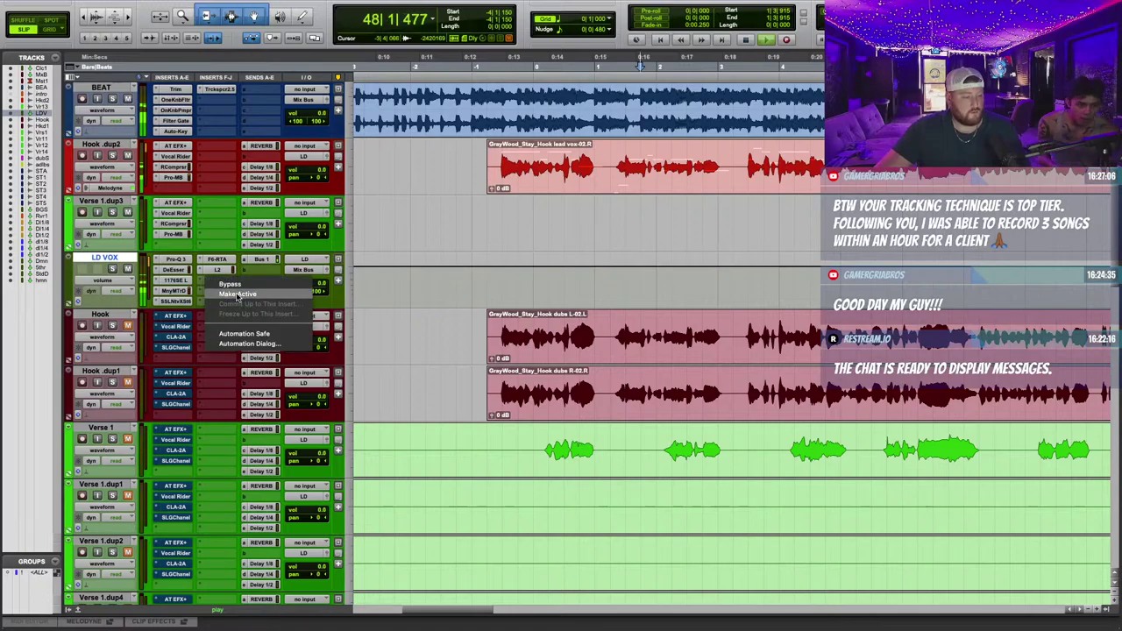
click(235, 293)
click(220, 280)
drag(692, 119, 664, 100)
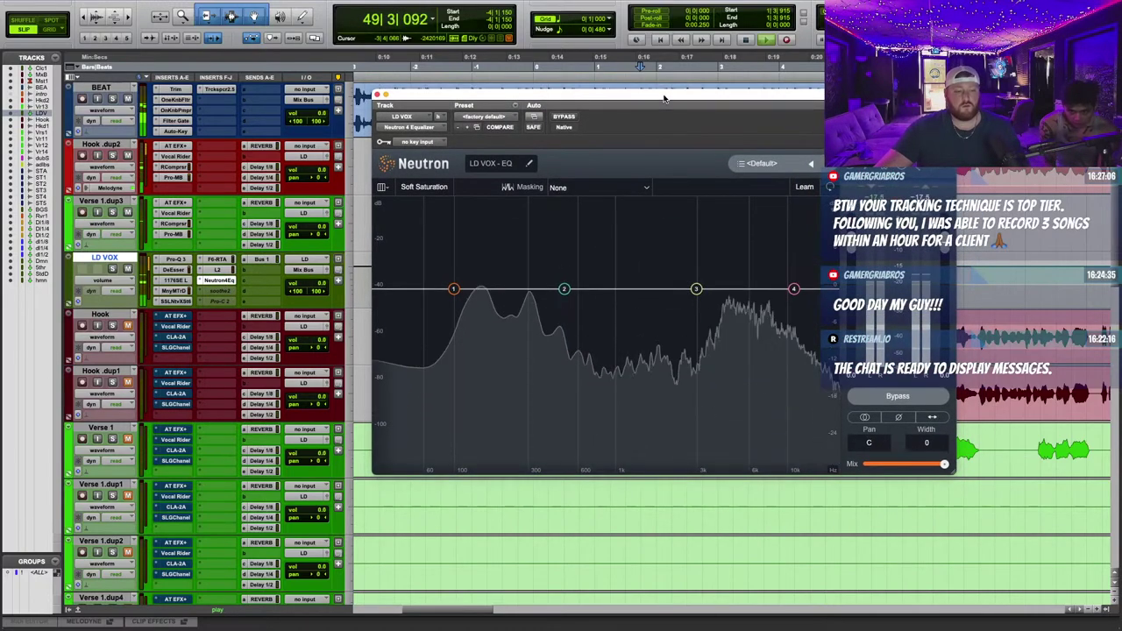
Shape Neutron band 1 as a low shelf cut of -4.1 dB at 103 Hz.
drag(454, 288, 462, 304)
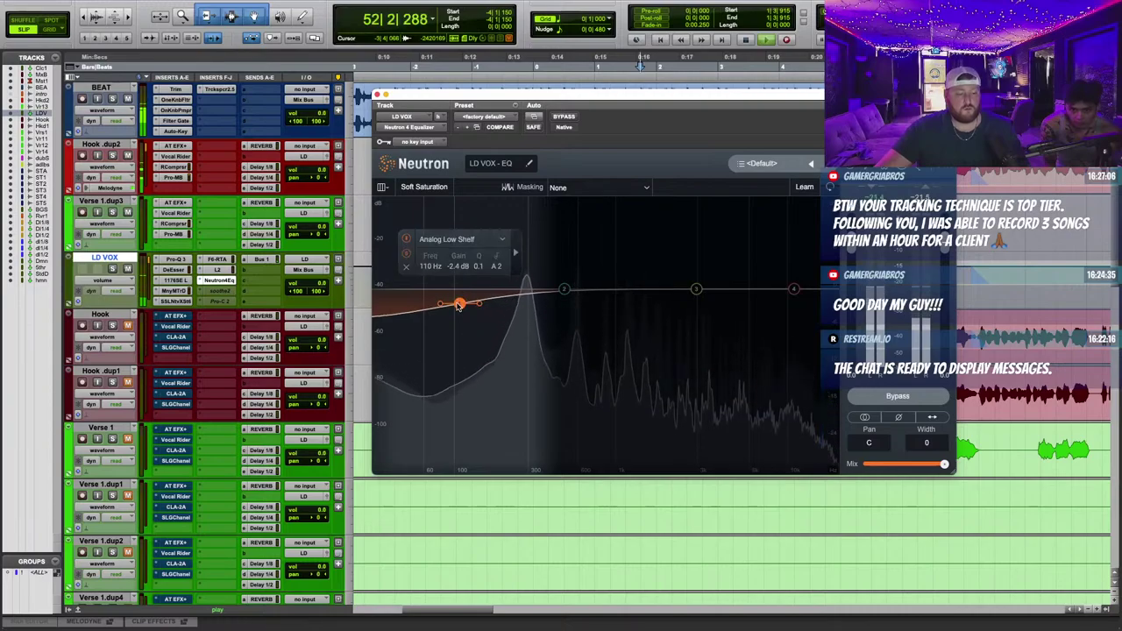
drag(459, 303, 455, 316)
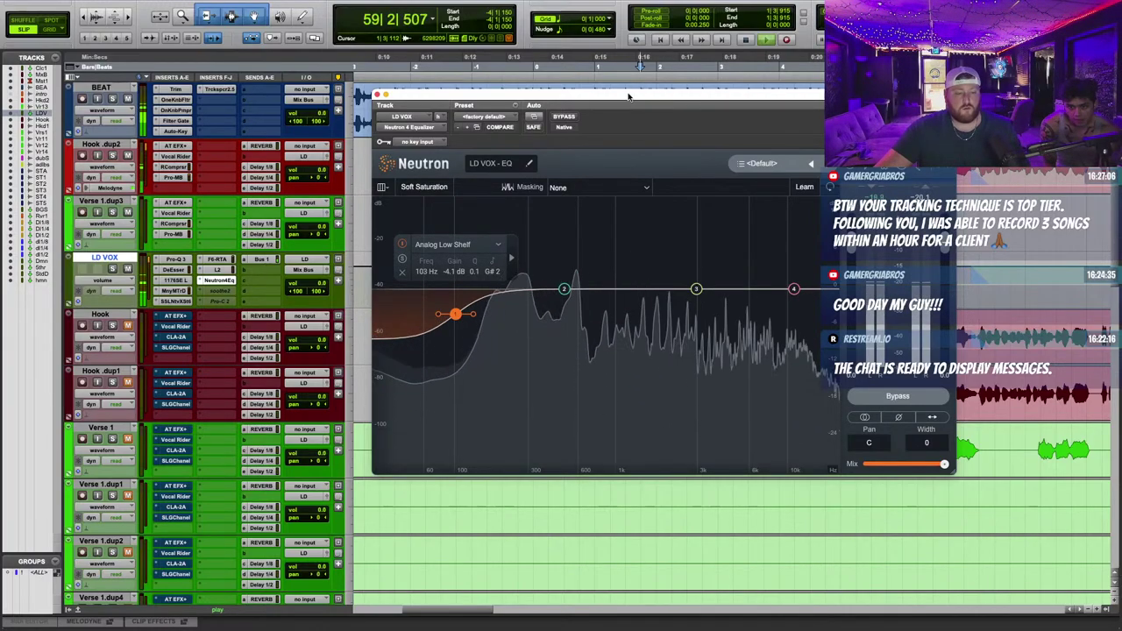
drag(629, 96, 595, 96)
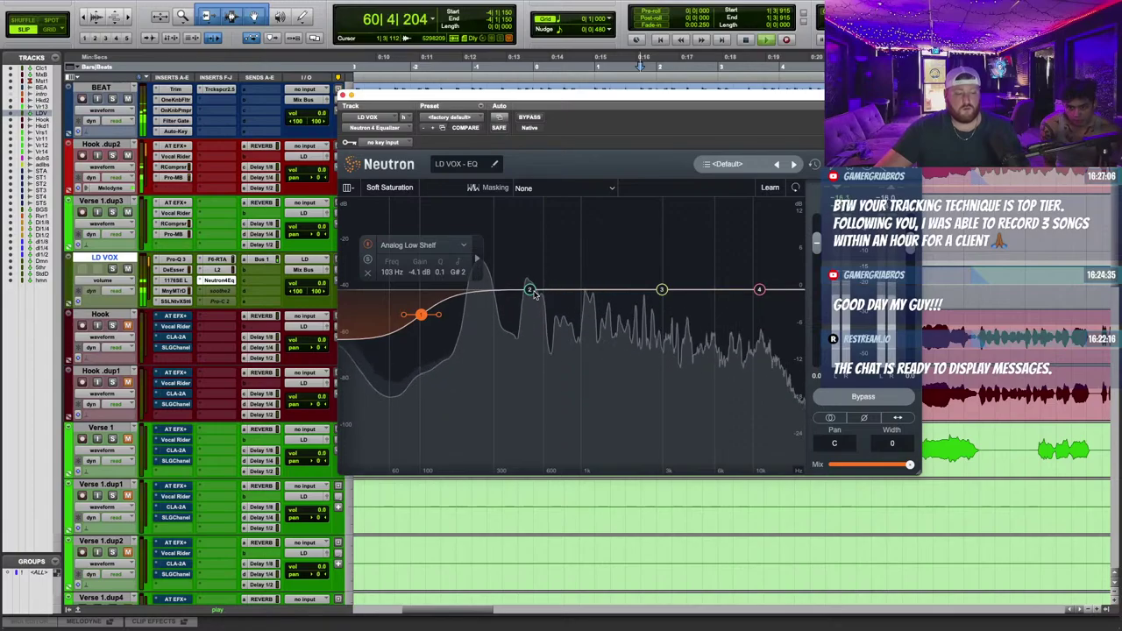
Sweep boosts through Neutron's low mids, and make small cuts near 255 Hz with band 2 and near 476 Hz with a new band.
drag(529, 291, 468, 238)
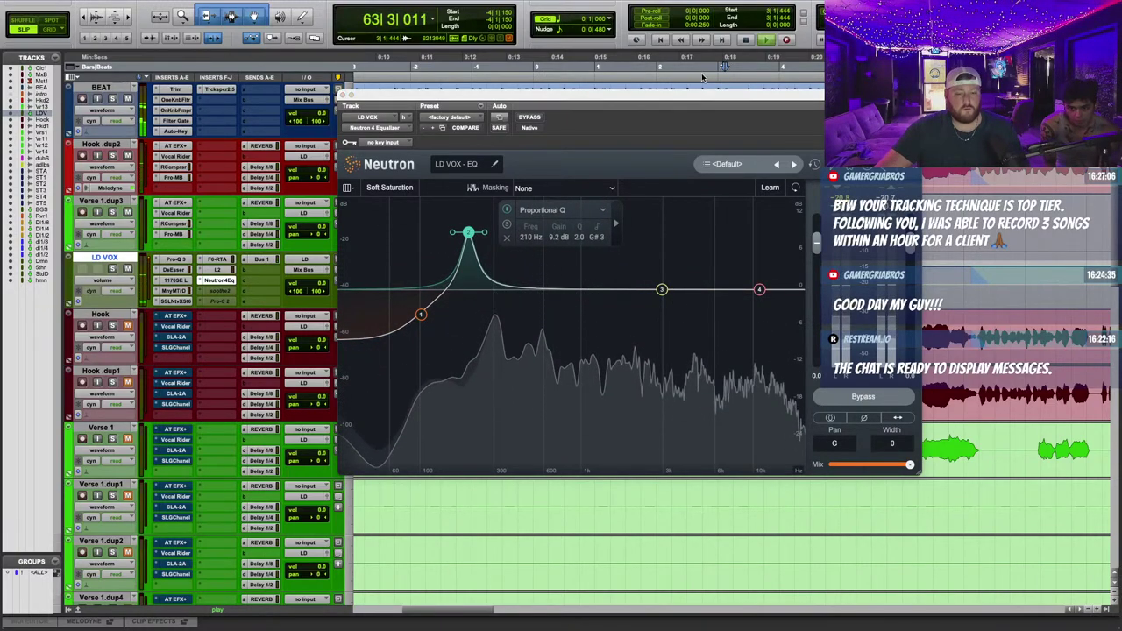
drag(468, 232, 482, 211)
scroll(486, 212, down, 5)
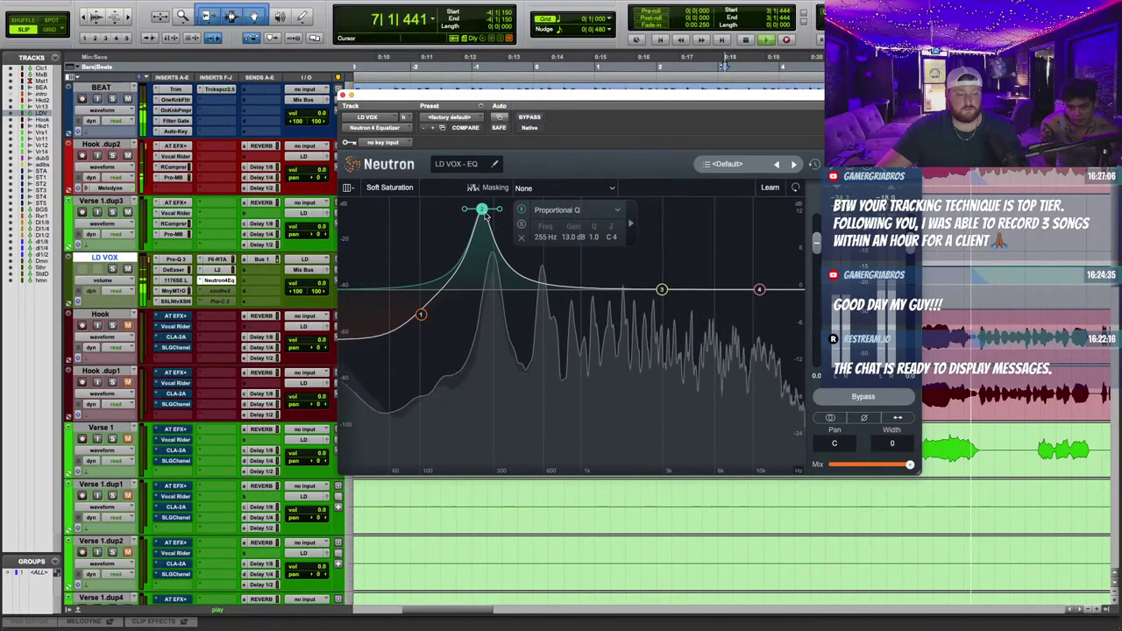
drag(482, 211, 533, 207)
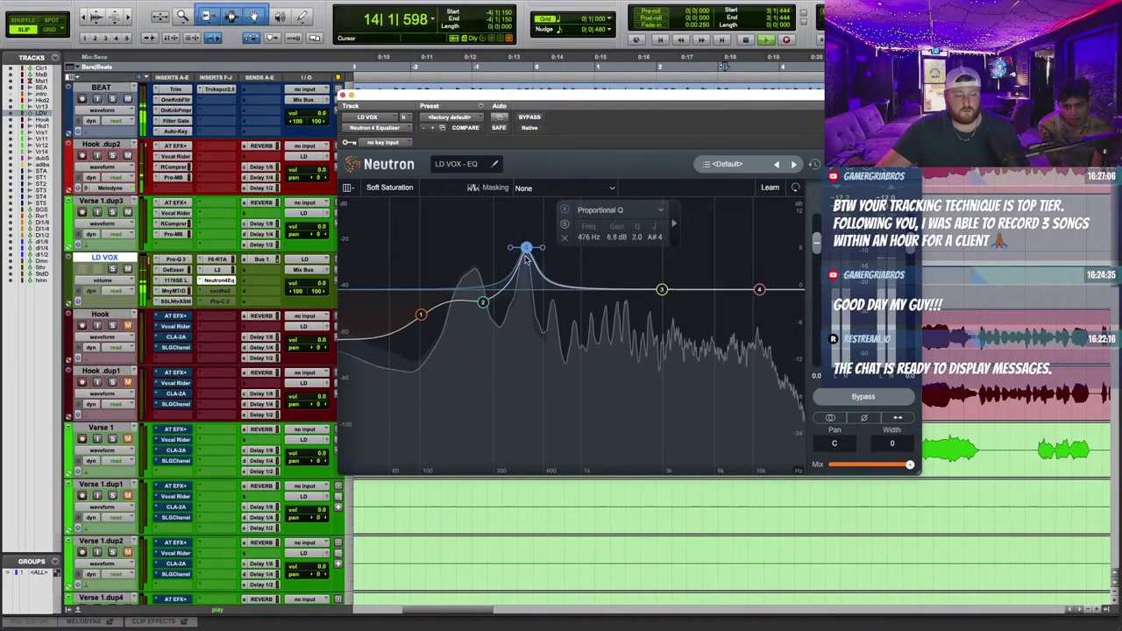
drag(527, 256, 523, 299)
Dip Neutron band 3 in the upper mids, cut 2.1 dB at 2415 Hz with a new Q 1.0 band, and close the EQ.
drag(674, 290, 647, 305)
click(521, 227)
scroll(647, 175, down, 3)
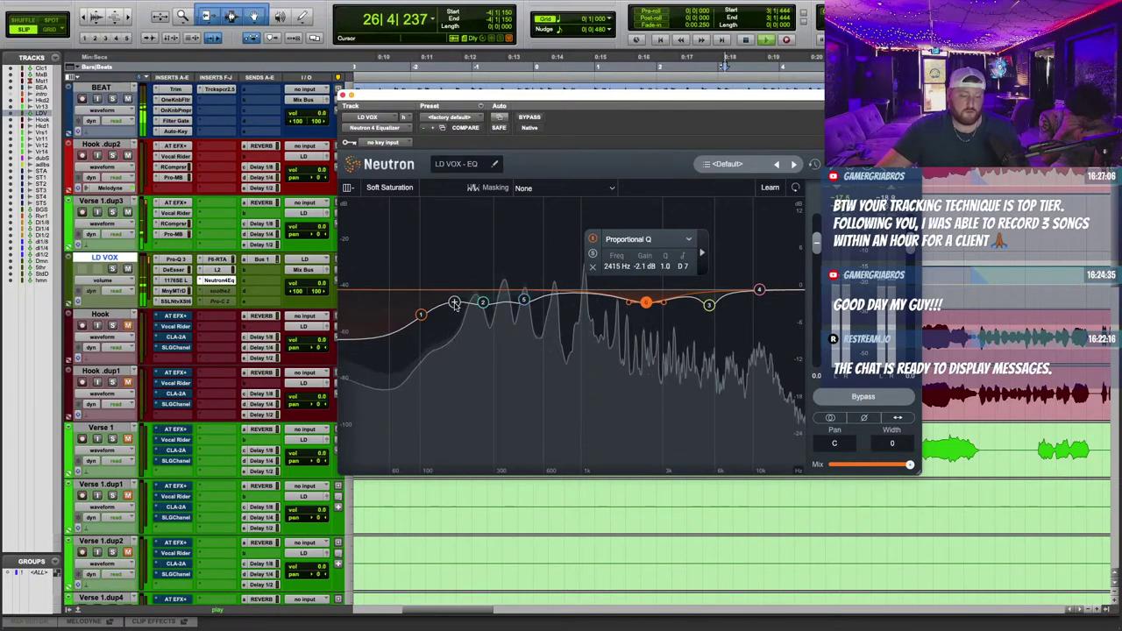
click(344, 94)
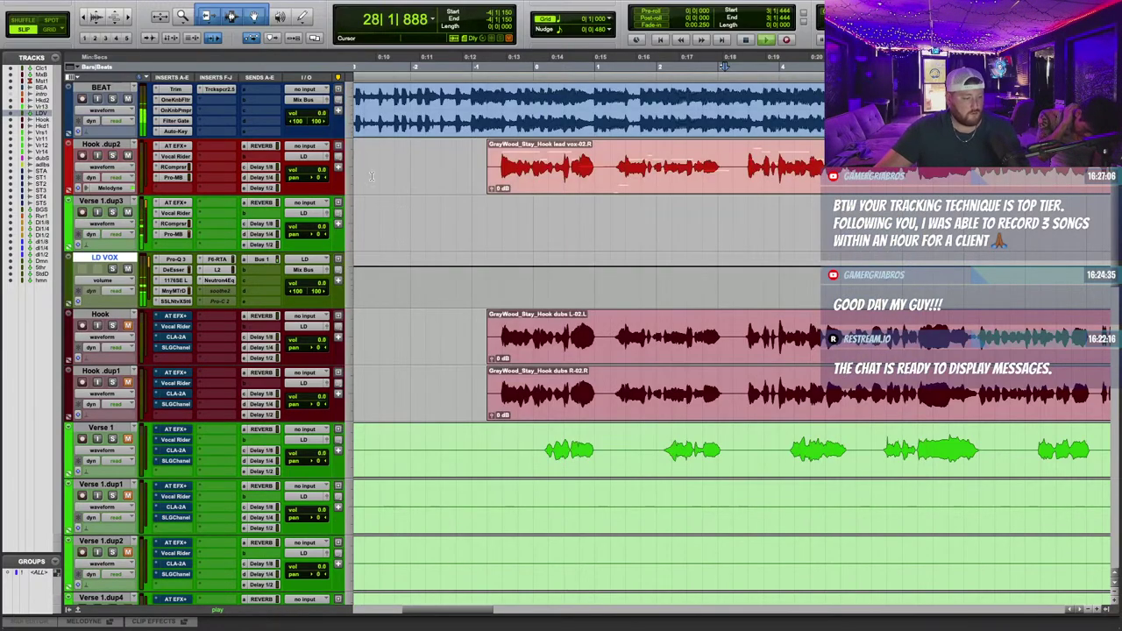
Make the inactive soothe2 on LD VOX active, open it and load the User default preset.
scroll(279, 316, down, 1)
scroll(279, 316, up, 2)
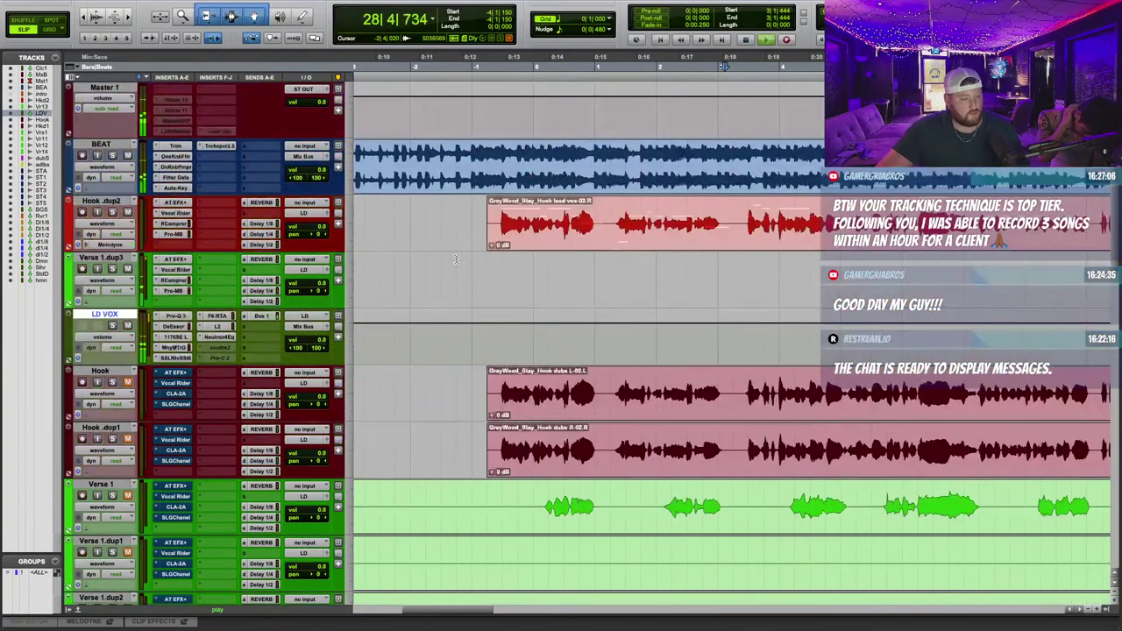
right_click(220, 348)
click(229, 359)
click(219, 348)
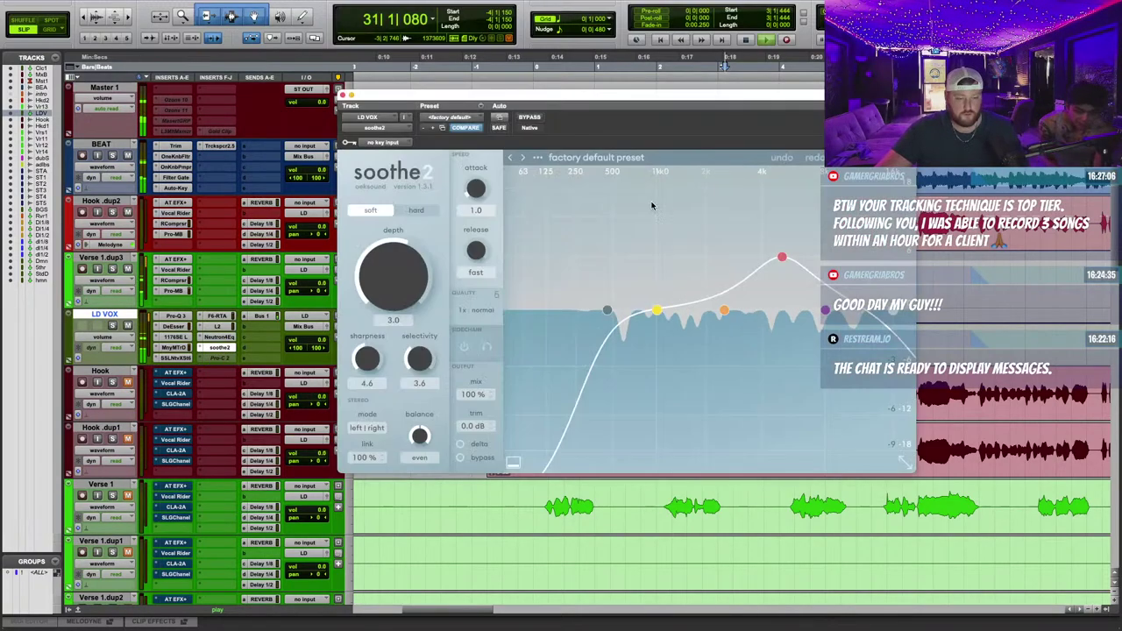
click(610, 158)
click(550, 265)
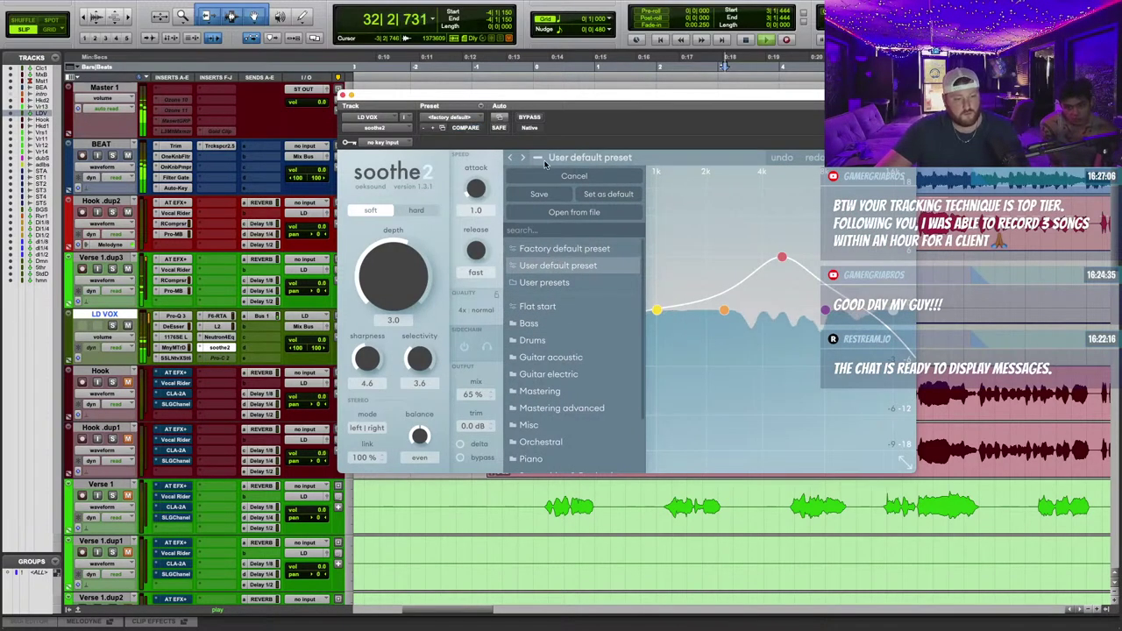
Set soothe2's low cut to 109 Hz and make the inactive Pro-C 2 on LD VOX active, closing both plug-in windows.
drag(606, 310, 541, 309)
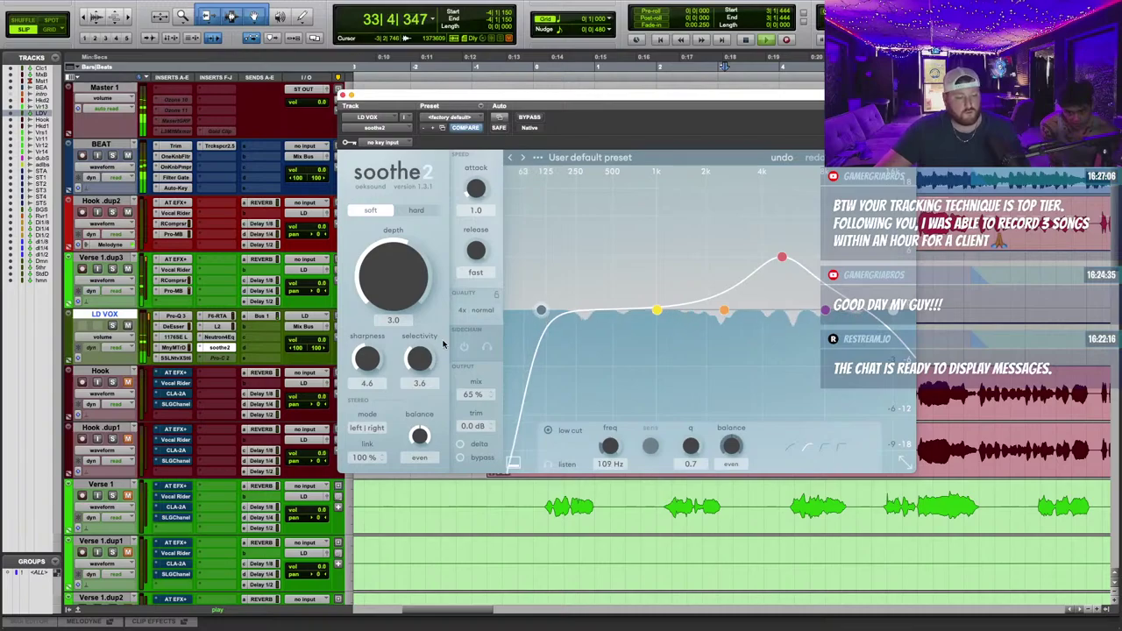
click(219, 347)
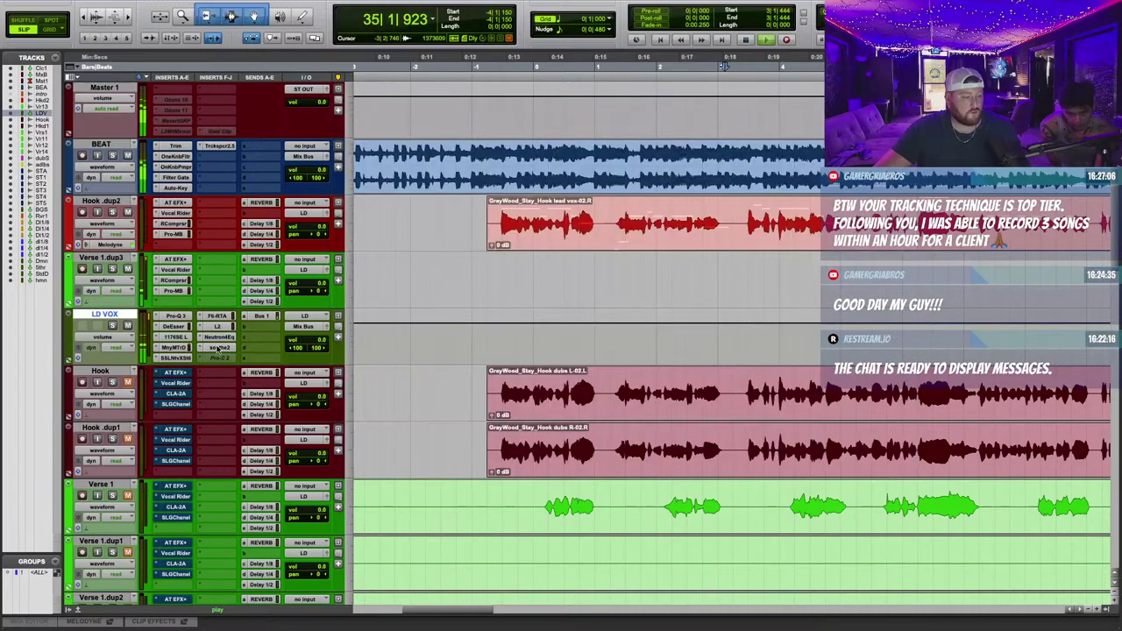
right_click(219, 349)
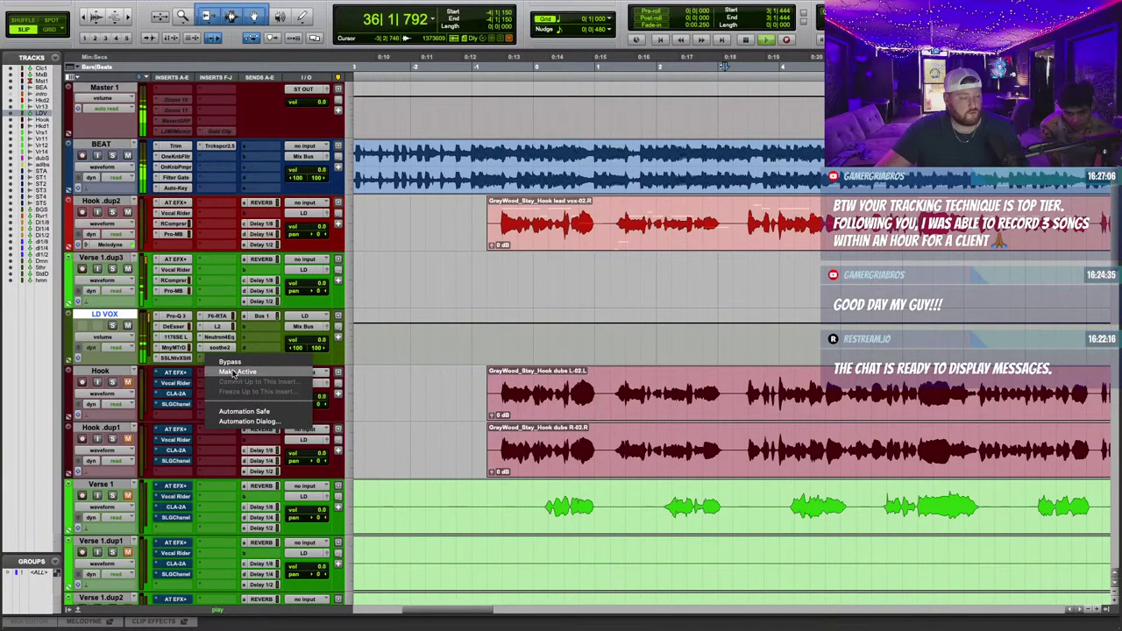
click(235, 373)
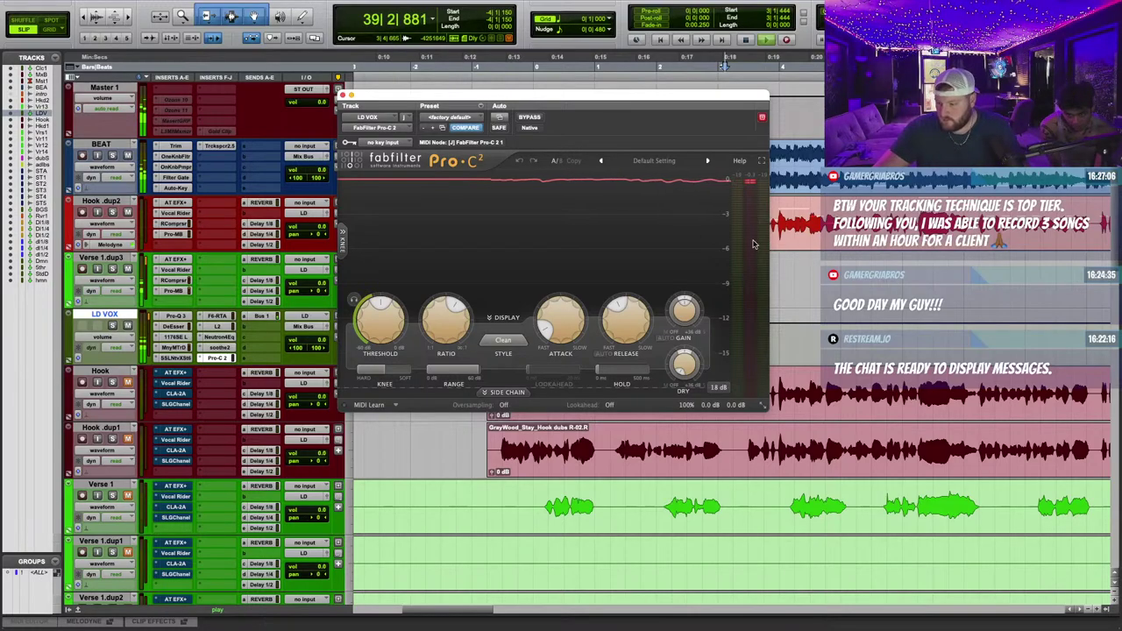
click(343, 95)
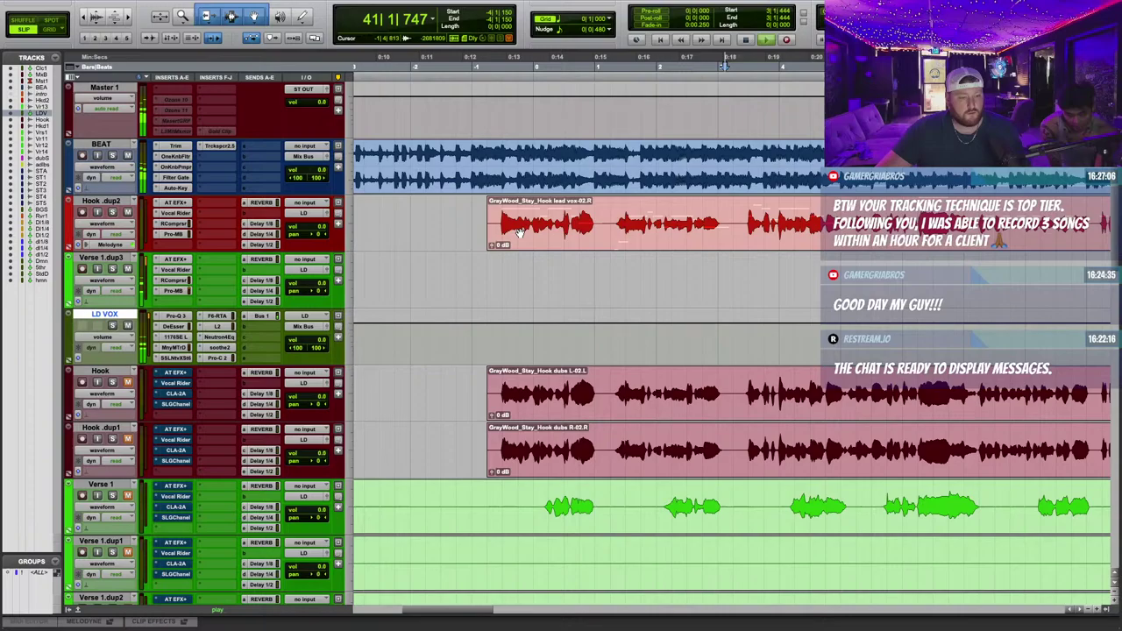
Render the Melodyne pitch correction on the Hook .dup2 track.
right_click(123, 202)
mouse_move(175, 304)
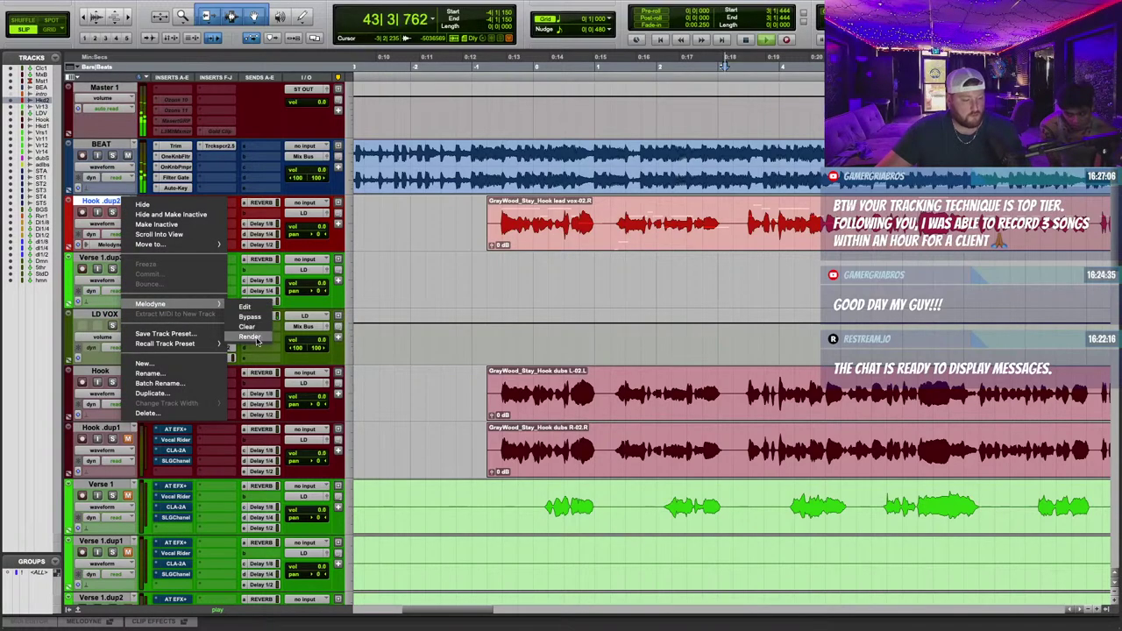
click(249, 338)
click(524, 293)
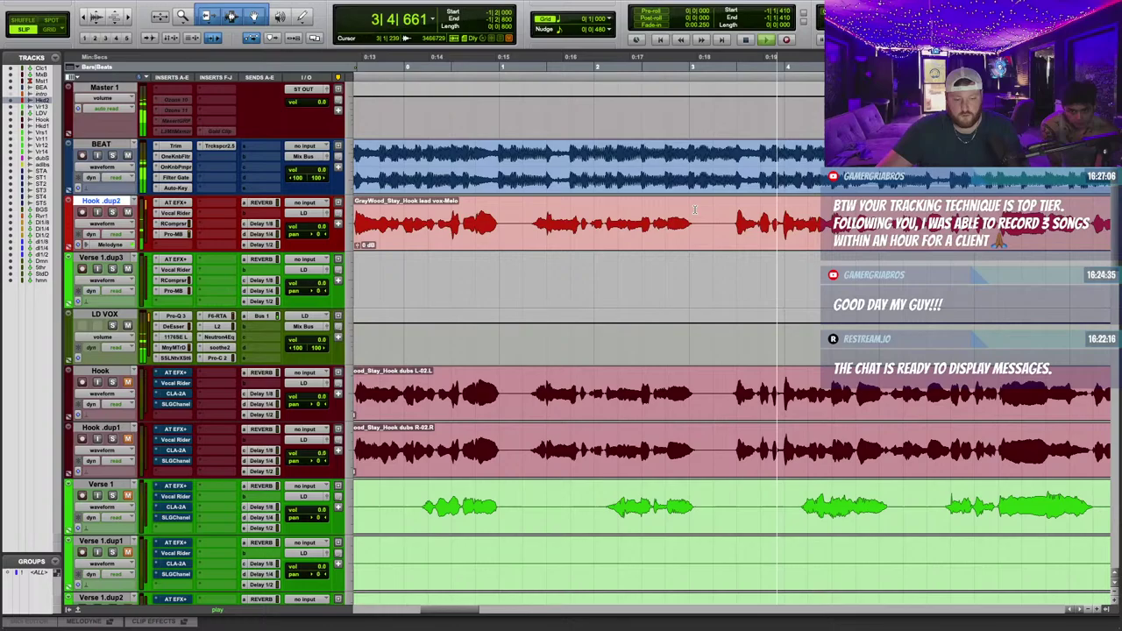
Delete the silent gaps between the opening lead phrases on Hook .dup2 near bars 1 and 3, adding short fades at the cuts.
drag(694, 210, 730, 210)
key(Delete)
drag(729, 203, 736, 203)
drag(697, 202, 691, 203)
mouse_move(503, 210)
mouse_down()
mouse_move(531, 202)
mouse_move(499, 203)
mouse_up()
key(Delete)
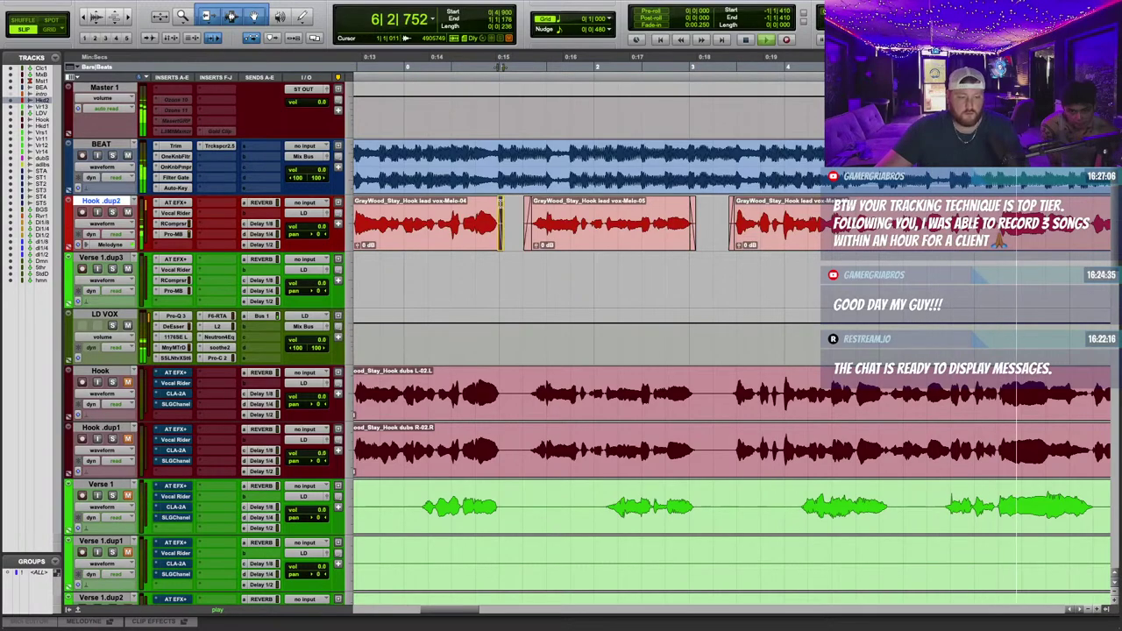
Delete the silent gaps in the Hook .dup2 lead vocal near bars 13 and 9, adding short fades at the cuts.
drag(682, 219, 773, 213)
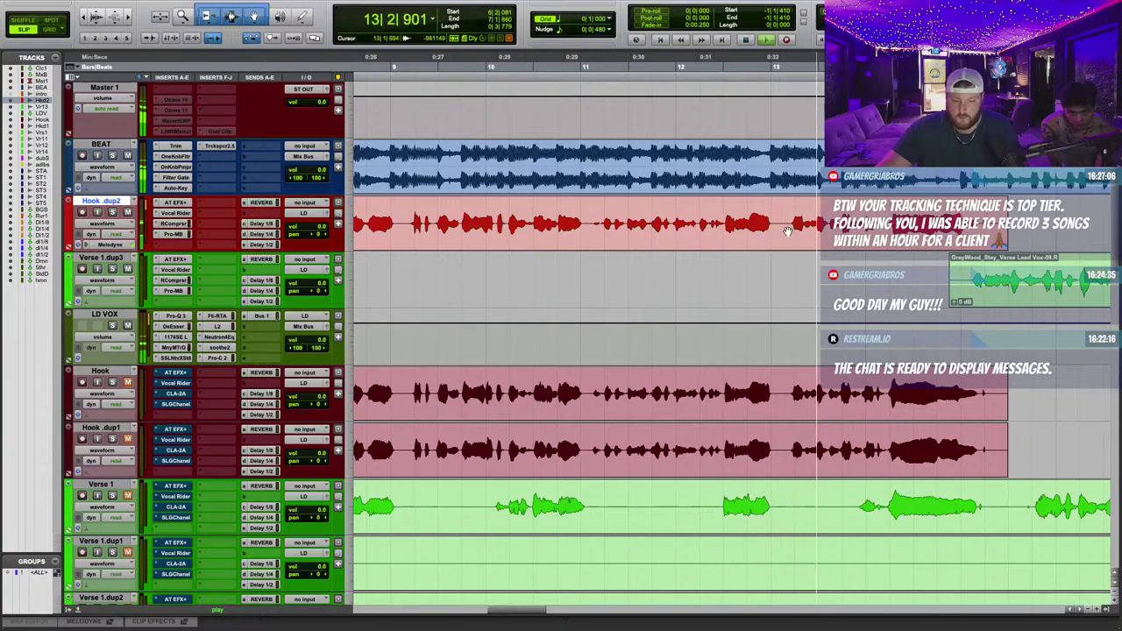
drag(773, 209, 793, 215)
key(BackSpace)
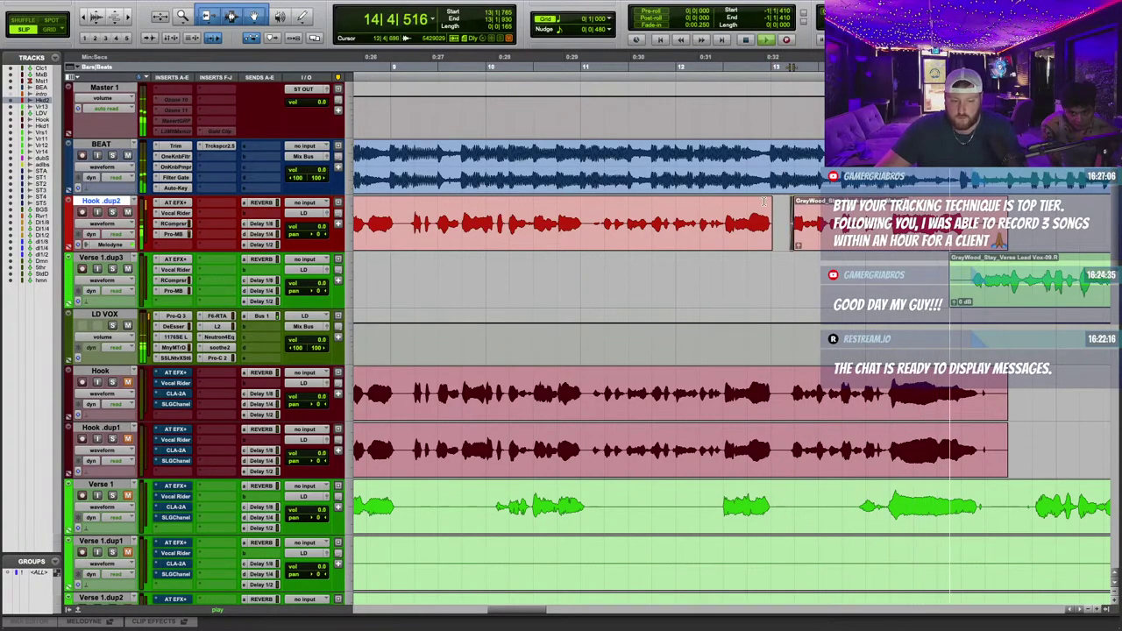
click(765, 211)
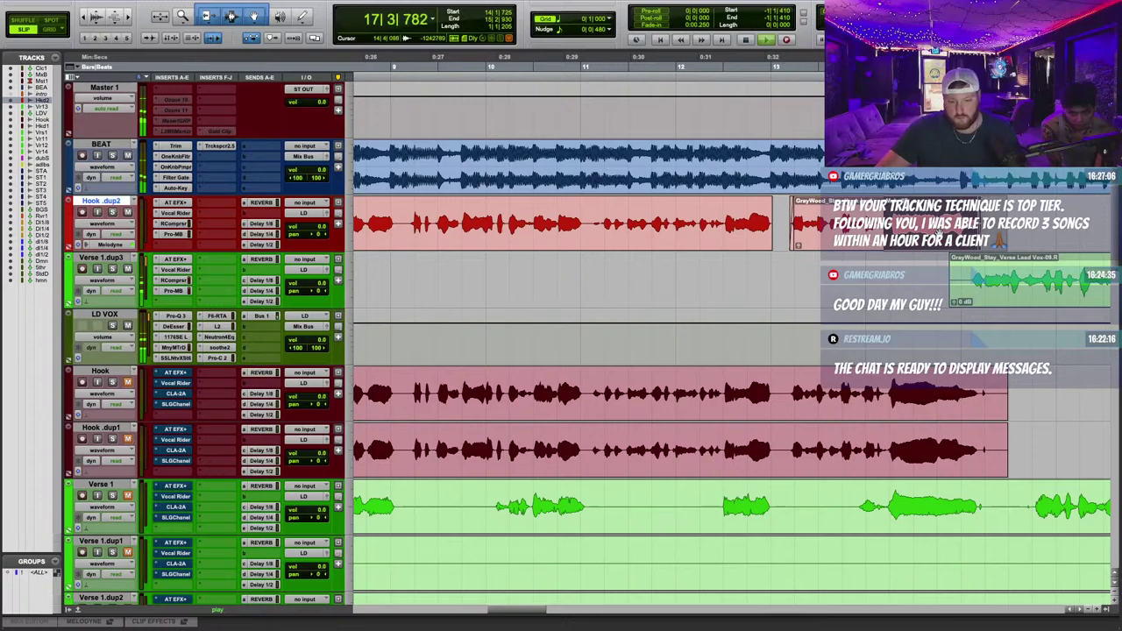
click(1060, 225)
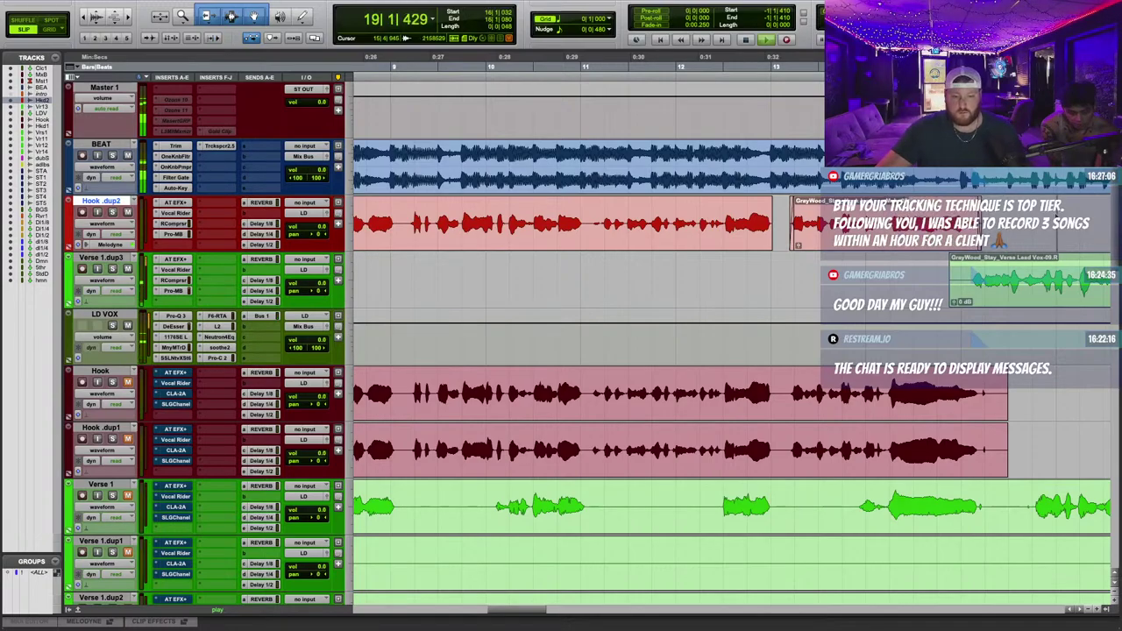
scroll(799, 231, left, 4)
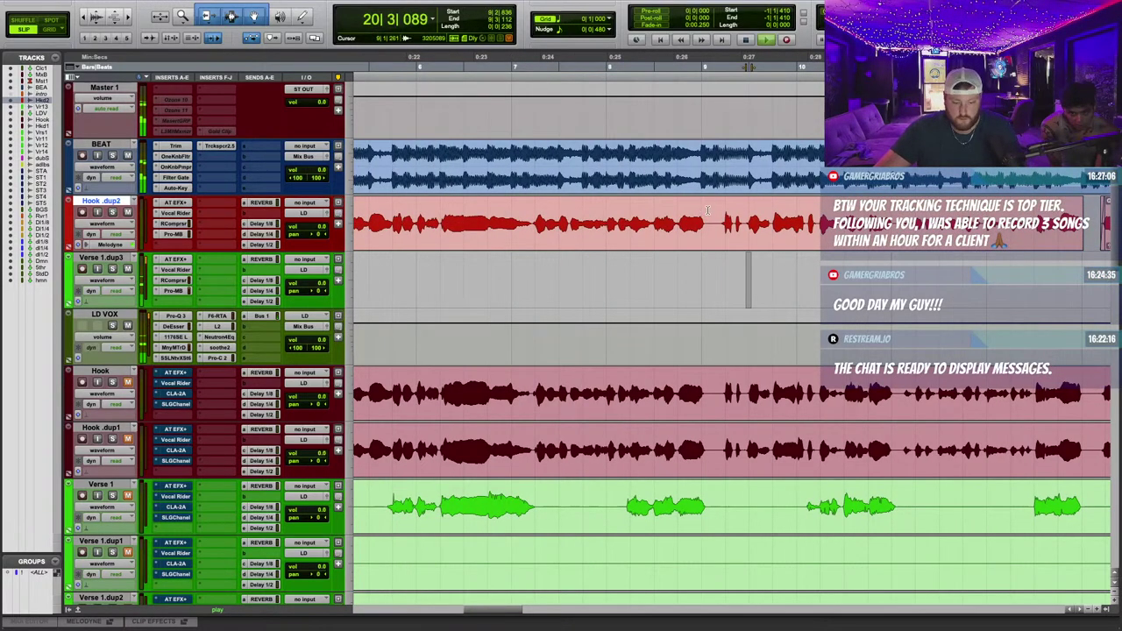
key(BackSpace)
key(n)
drag(716, 206, 721, 206)
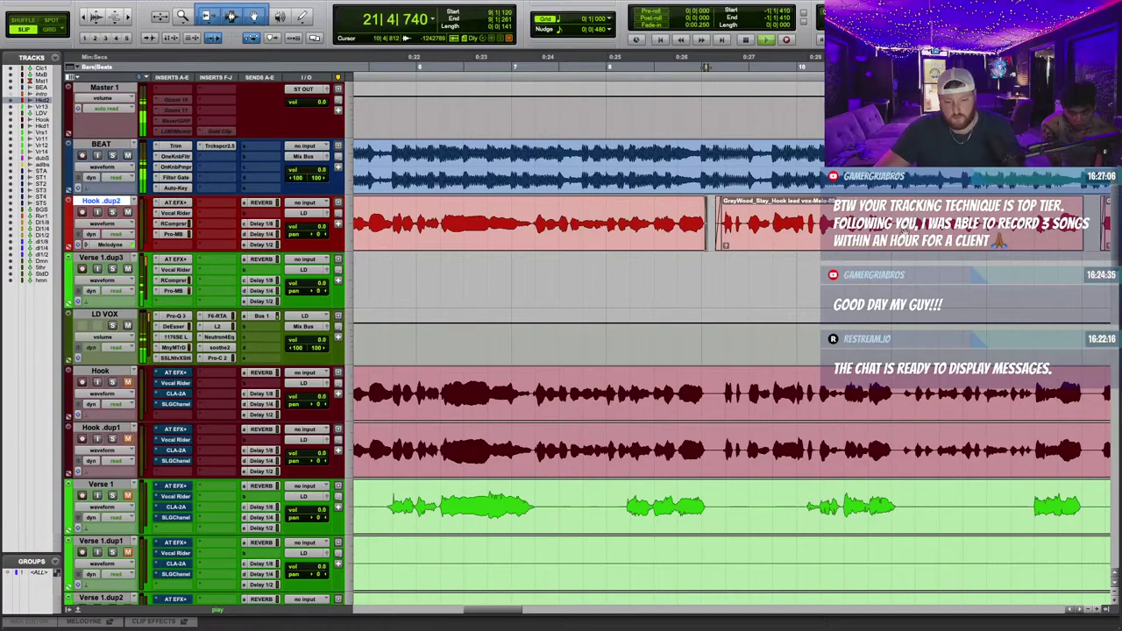
Switch the edit mode from Slip to Grid.
scroll(797, 254, left, 4)
key(r)
key(r)
click(645, 279)
click(50, 31)
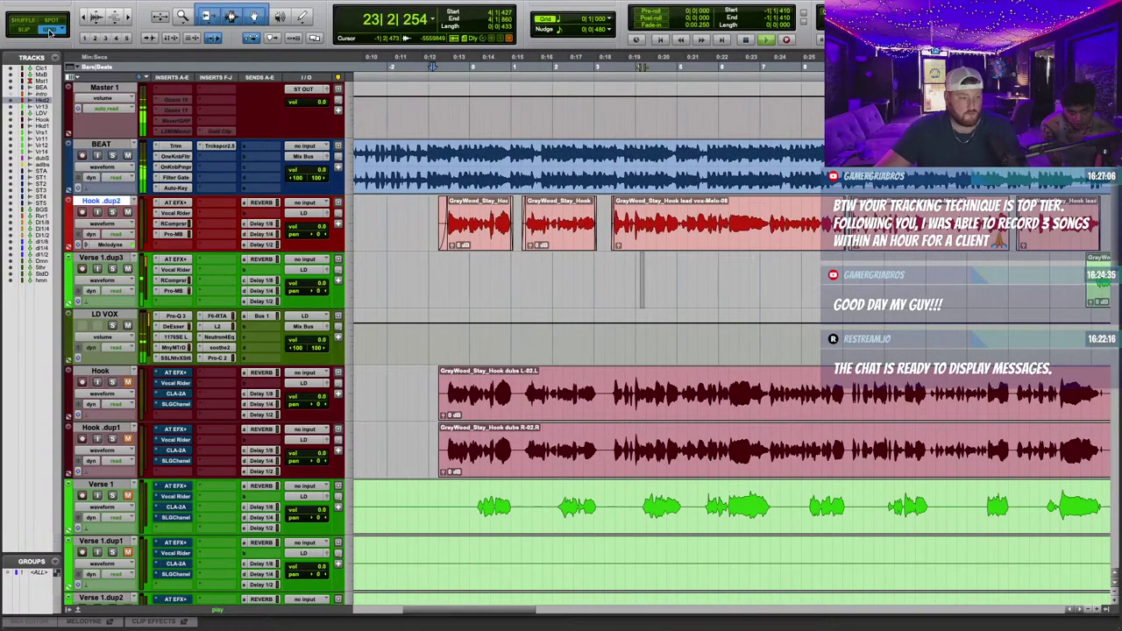
Move the first L and R hook dub clips from Hook and Hook .dup1 to STACKS and STACKS.dup1, keeping their timing.
scroll(558, 283, down, 3)
scroll(572, 256, up, 4)
scroll(572, 256, right, 3)
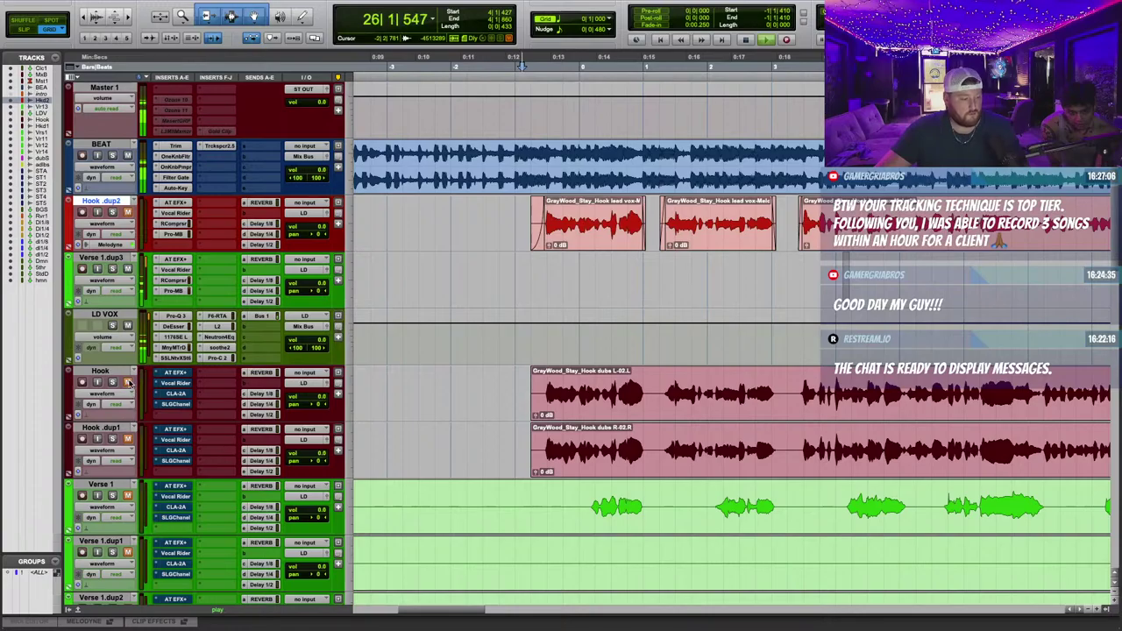
scroll(587, 308, down, 10)
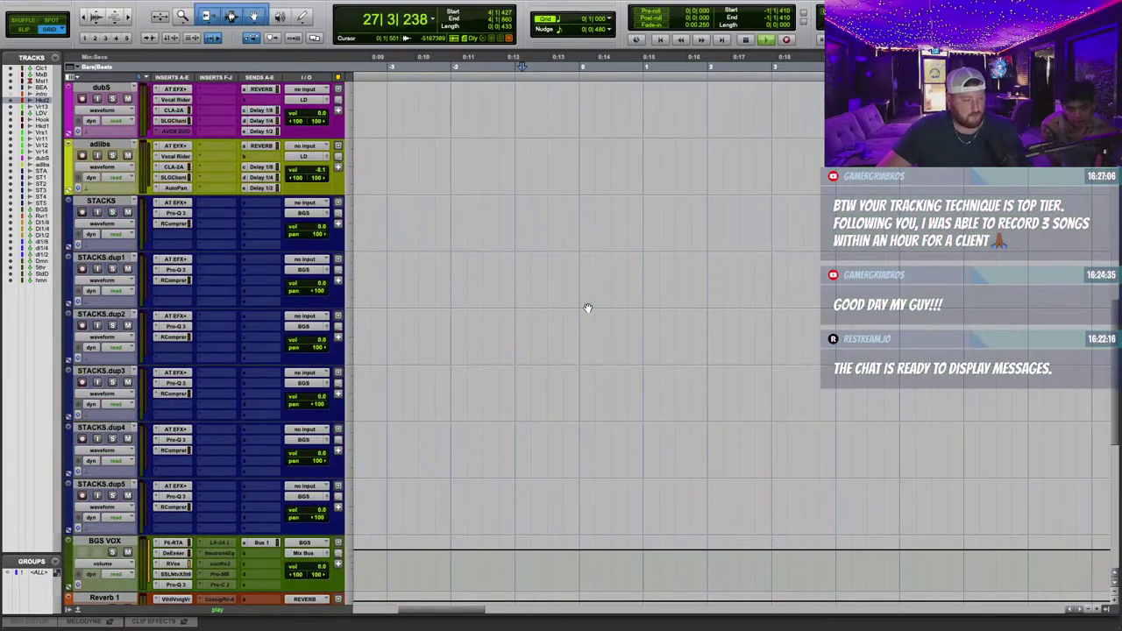
scroll(588, 307, up, 10)
scroll(593, 306, down, 4)
scroll(594, 304, up, 2)
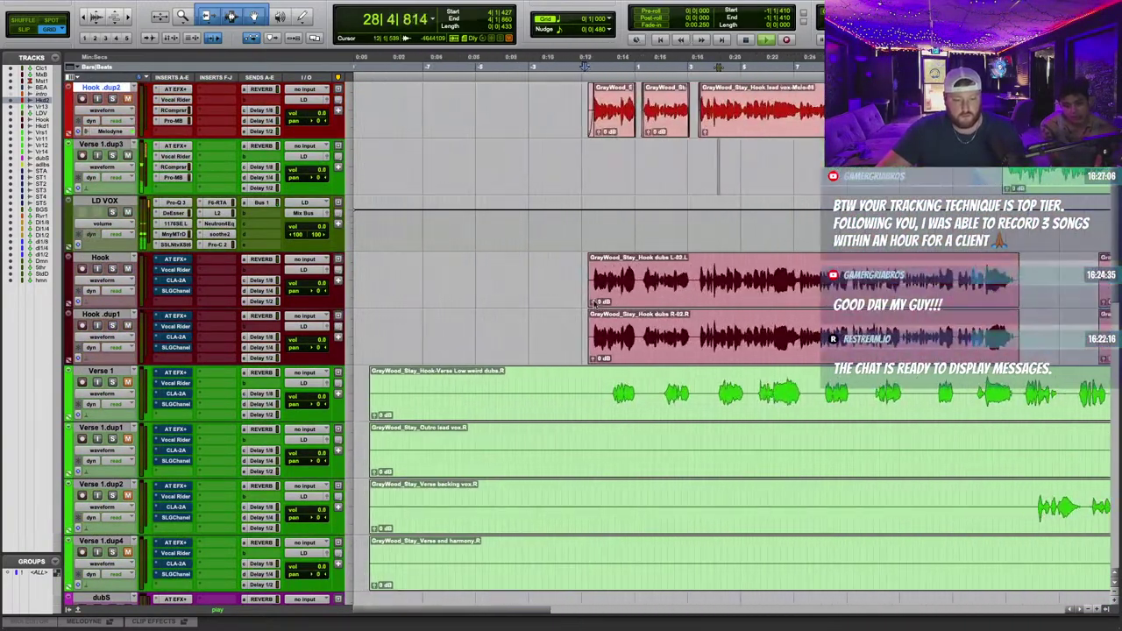
scroll(594, 304, right, 2)
drag(405, 271, 870, 333)
scroll(555, 199, down, 3)
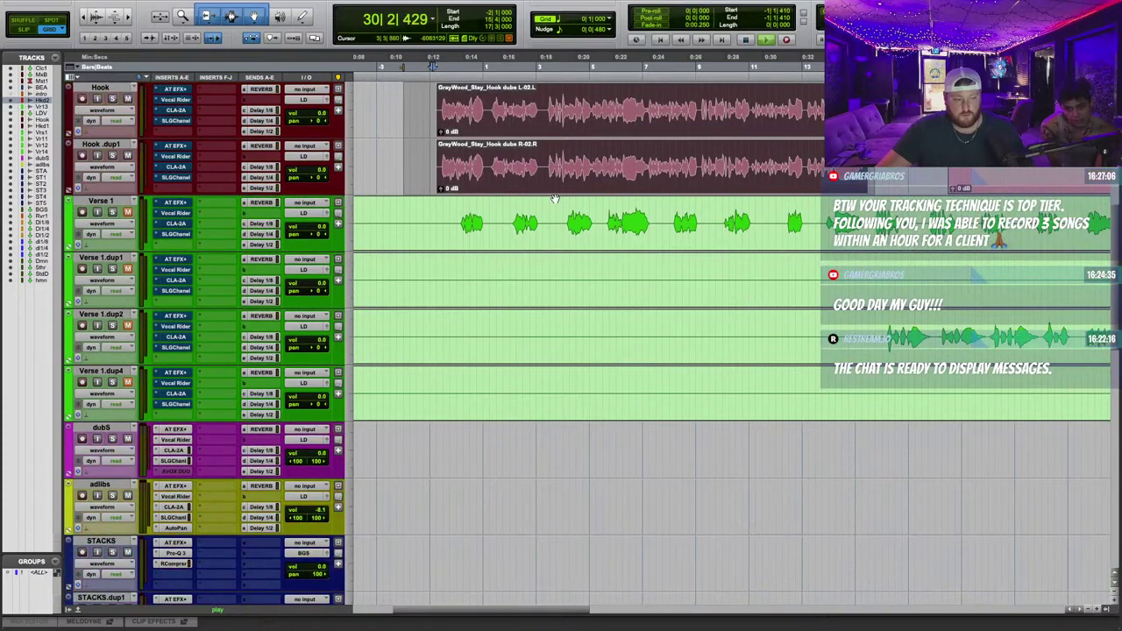
drag(554, 198, 518, 570)
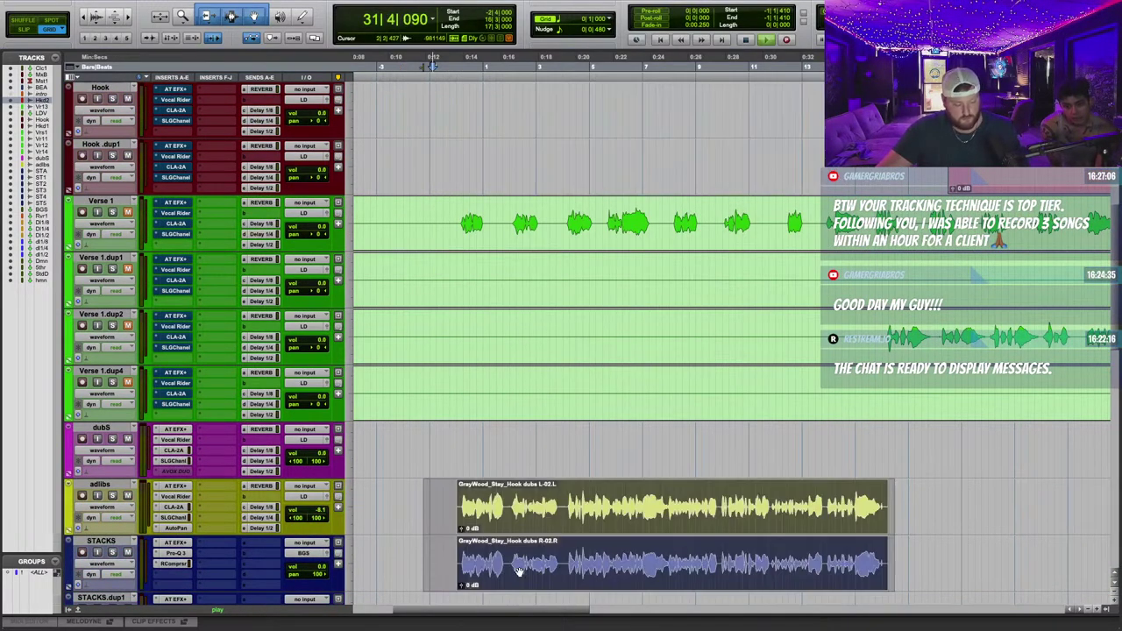
key(ctrl+z)
drag(543, 183, 552, 600)
scroll(571, 499, down, 6)
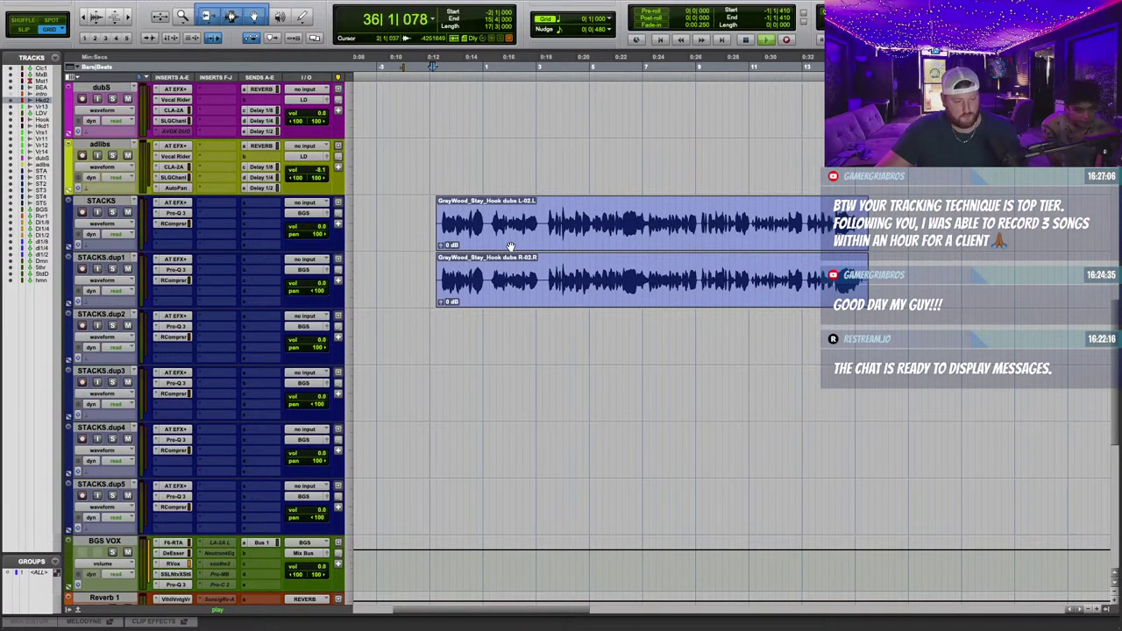
Reorder the tracks so STACKS and STACKS.dup1 sit directly beneath Hook .dup2.
scroll(509, 246, up, 10)
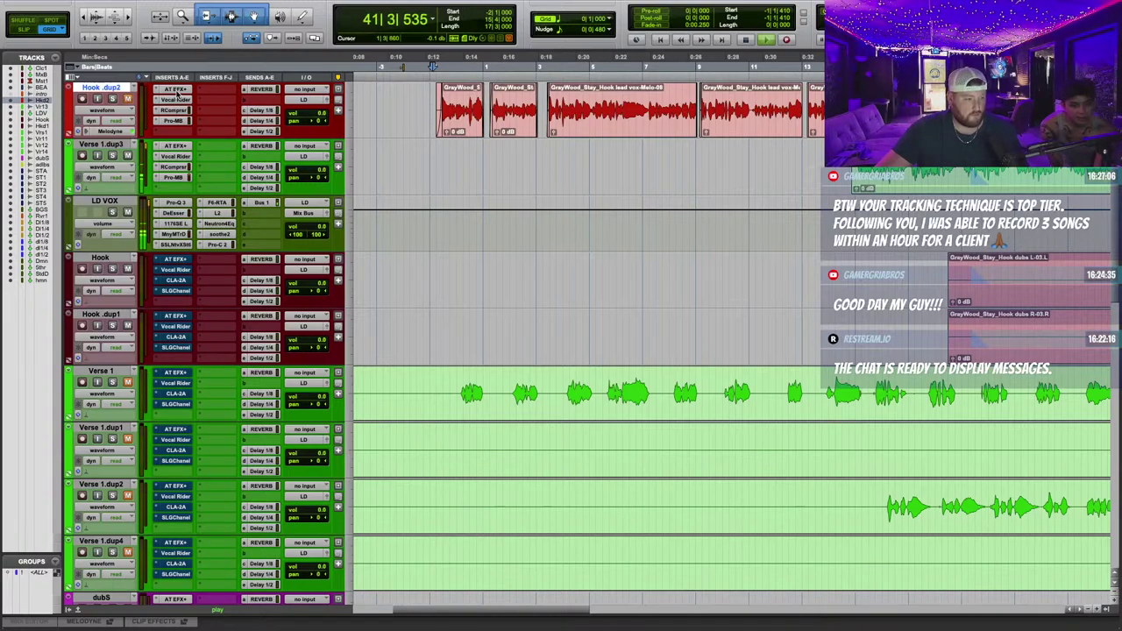
scroll(207, 593, down, 3)
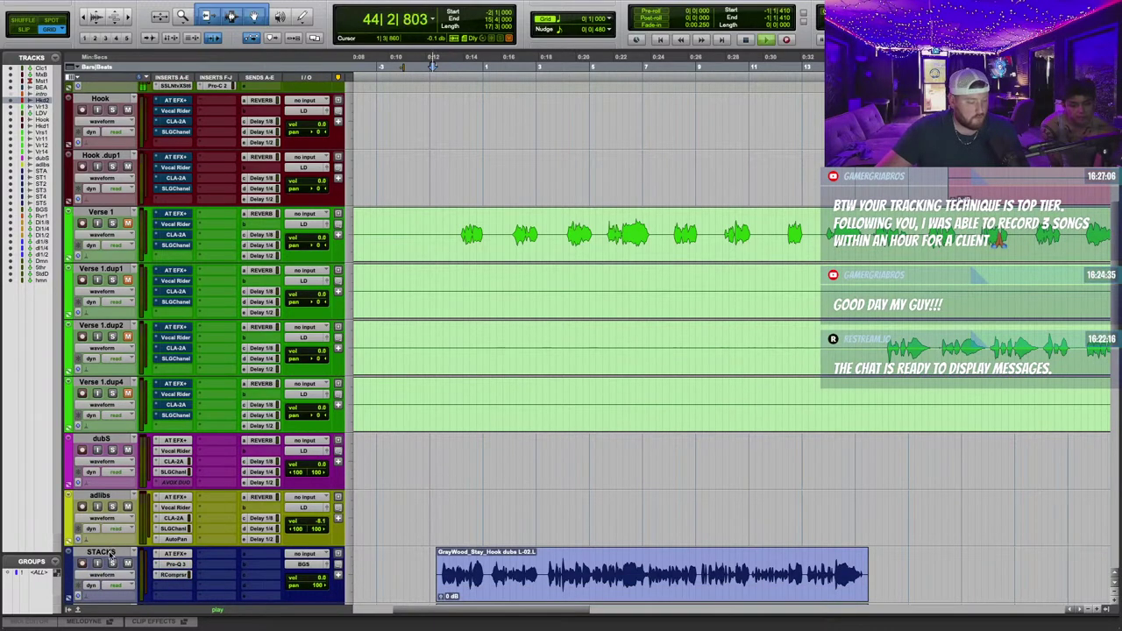
drag(110, 558, 204, 345)
scroll(271, 481, down, 8)
drag(110, 487, 197, 381)
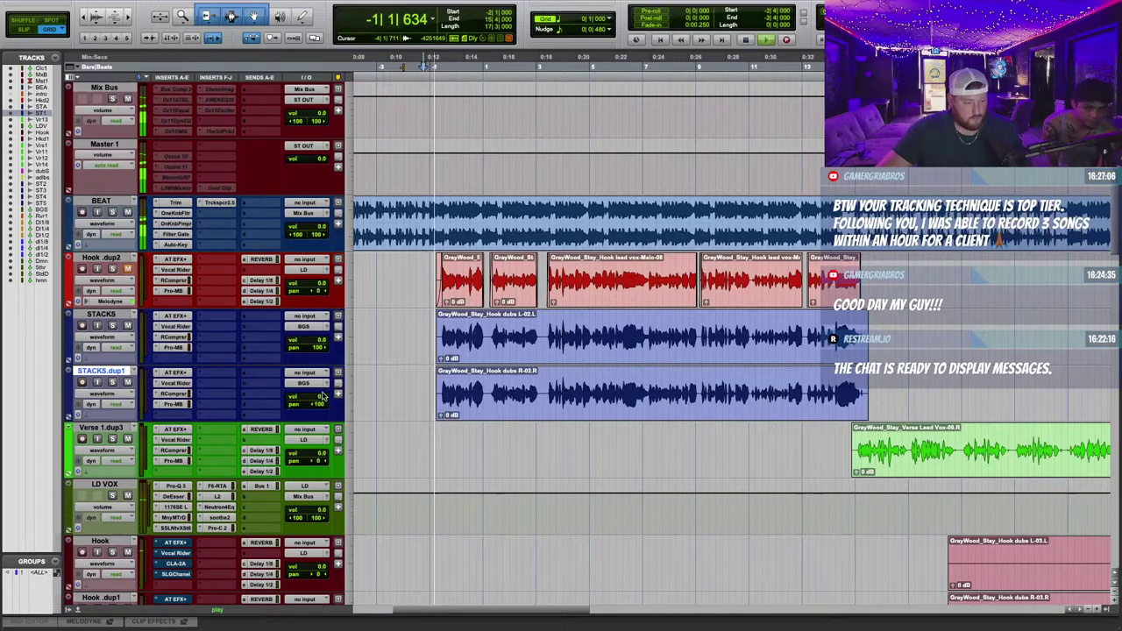
Switch to Slip mode and cut off the silent start of both hook dub clips on STACKS and STACKS.dup1.
key(r)
key(r)
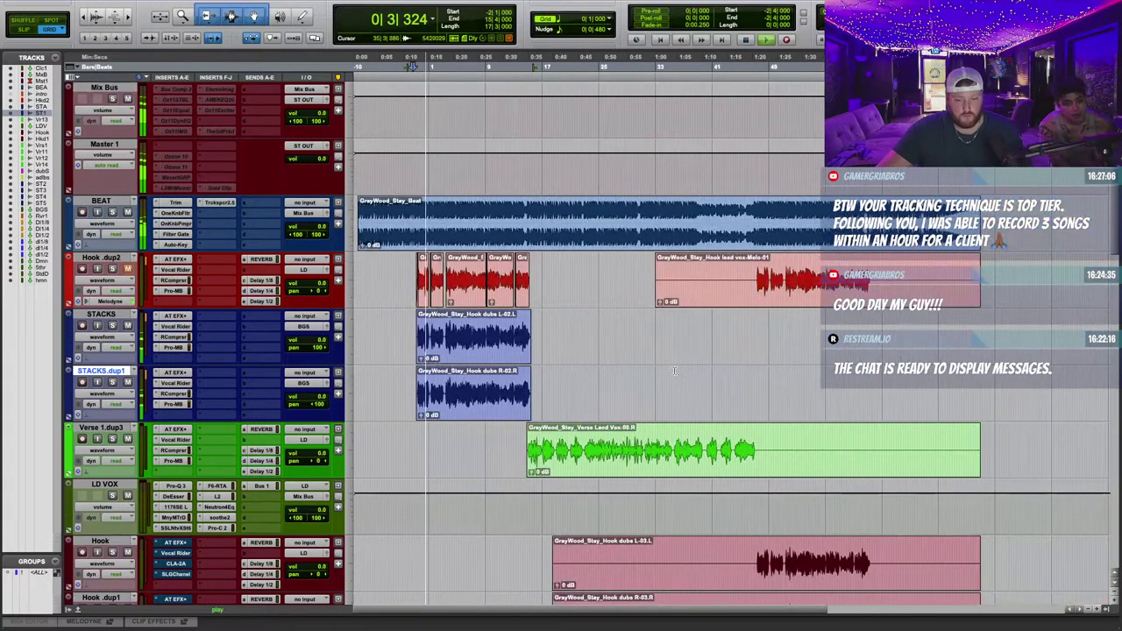
scroll(675, 371, down, 4)
scroll(674, 371, up, 4)
scroll(640, 350, up, 8)
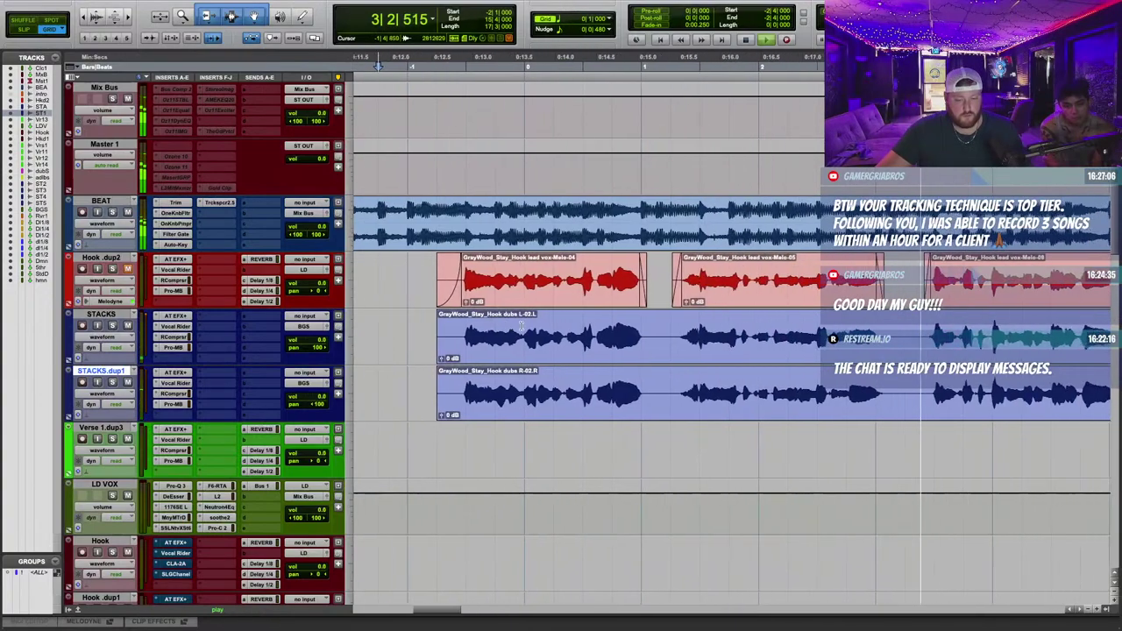
key(r)
drag(482, 373, 505, 373)
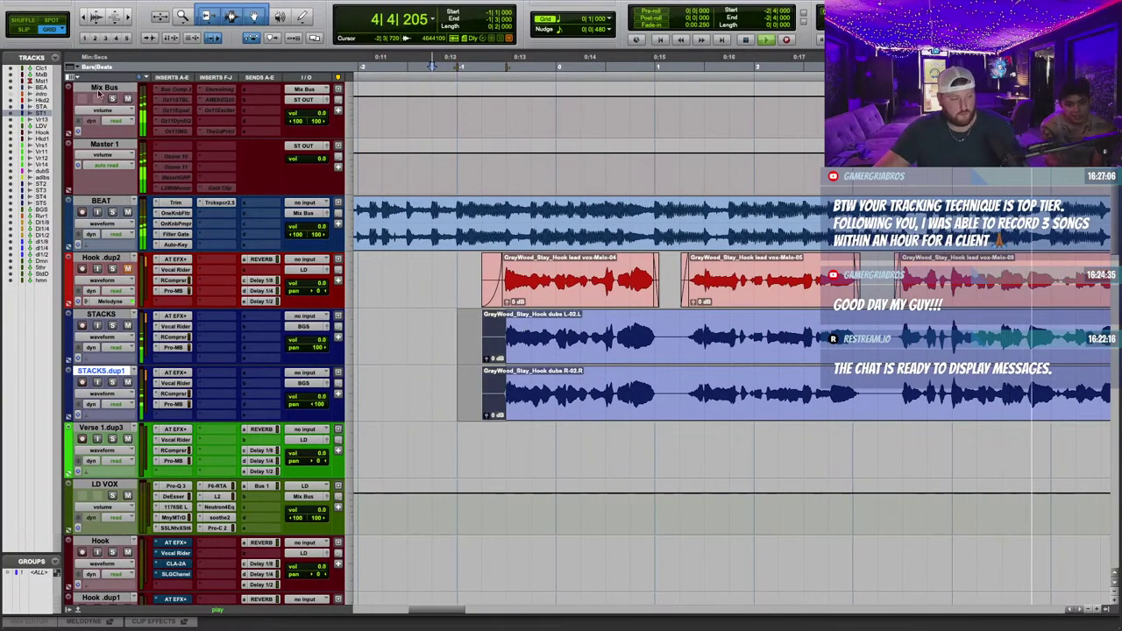
key(F2)
key(n)
key(Delete)
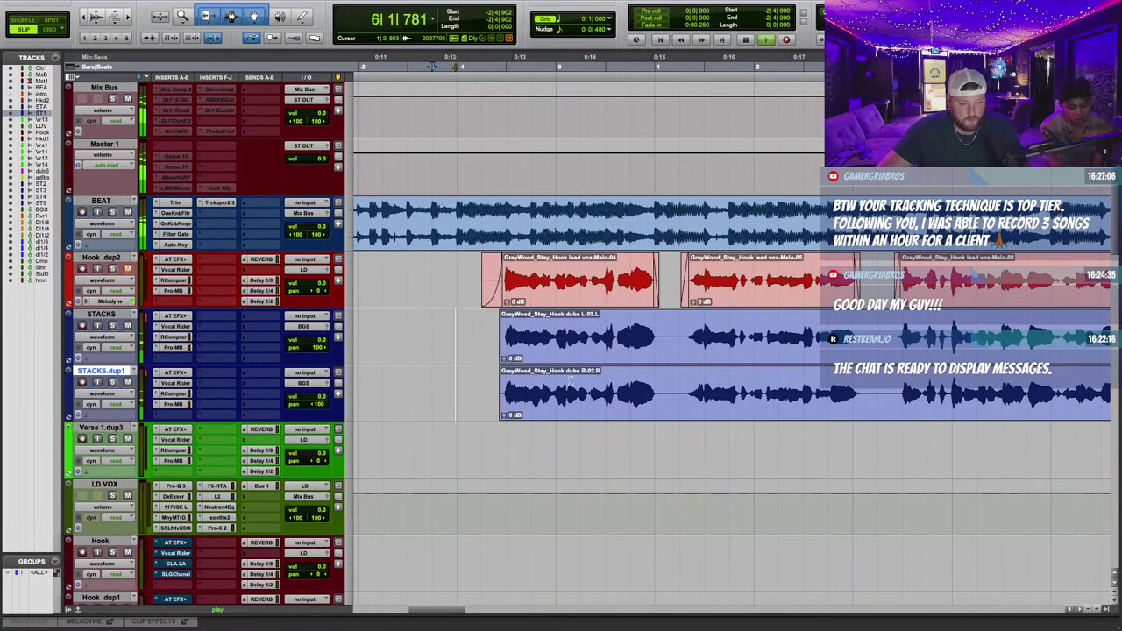
Delete the silent gaps near bars 1 and 3 from both hook dubs, matching the lead vocal's cuts.
drag(659, 326, 685, 376)
key(Delete)
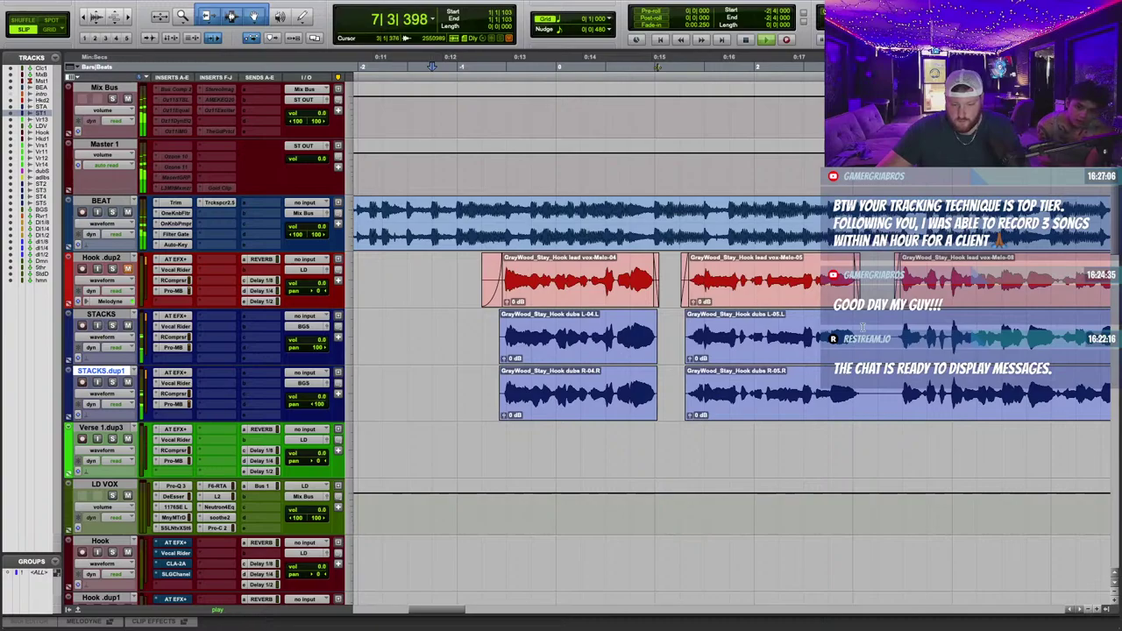
drag(863, 328, 894, 375)
key(Delete)
scroll(946, 349, right, 3)
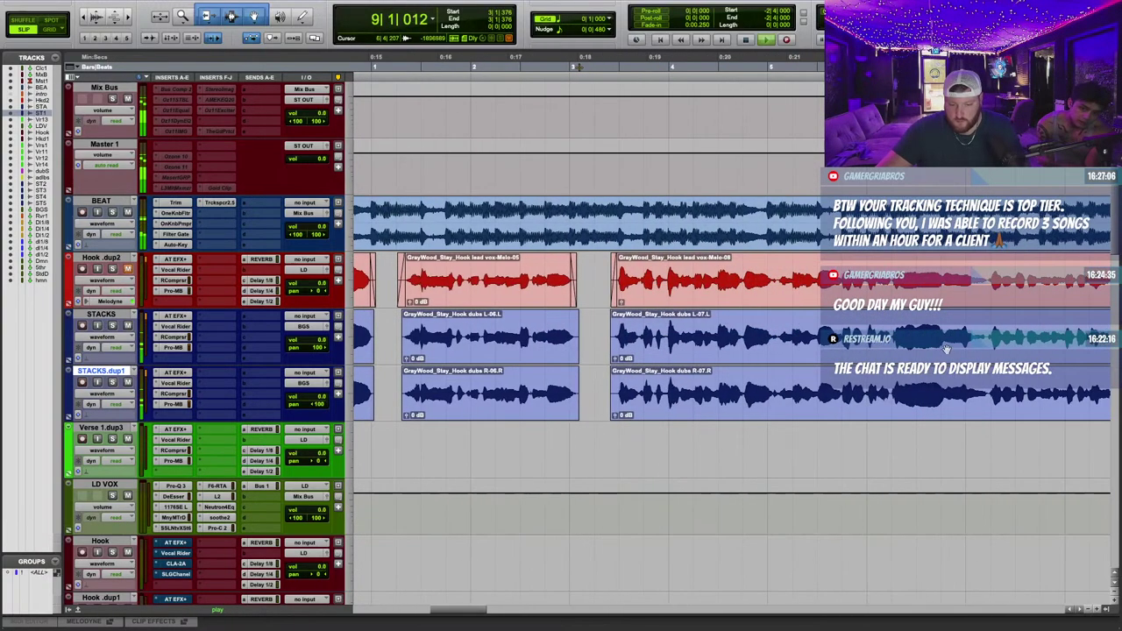
Delete the silent gaps near bars 9 and 13 from both hook dubs, and trim their tails to the lead vocal's end.
drag(563, 324, 576, 392)
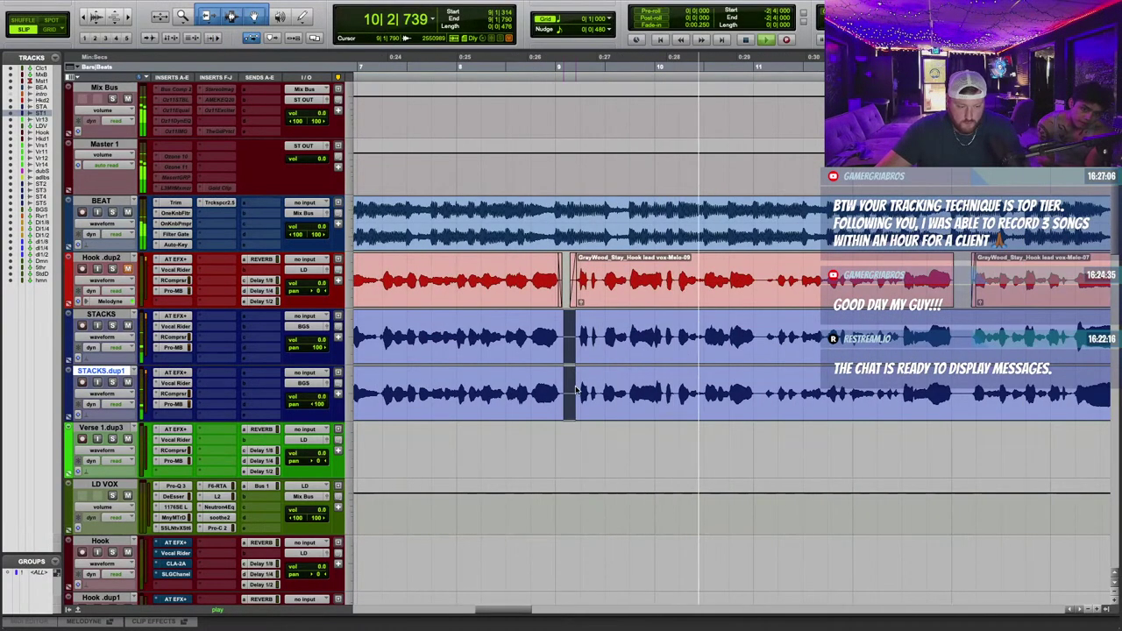
key(Delete)
drag(957, 324, 967, 394)
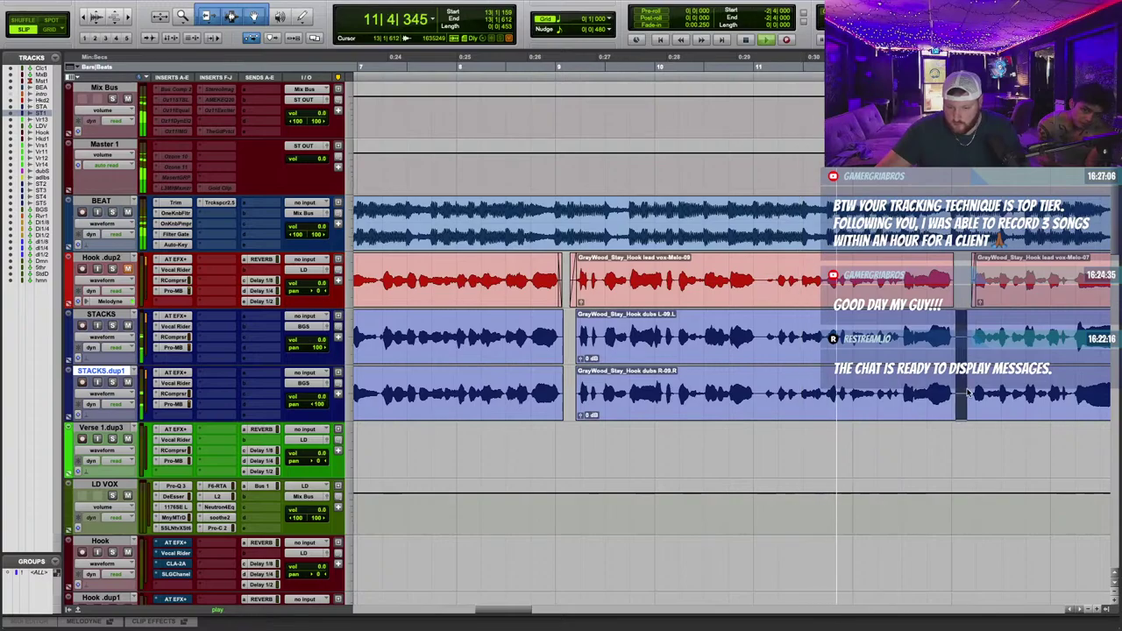
key(Delete)
scroll(947, 350, right, 3)
drag(893, 330, 872, 376)
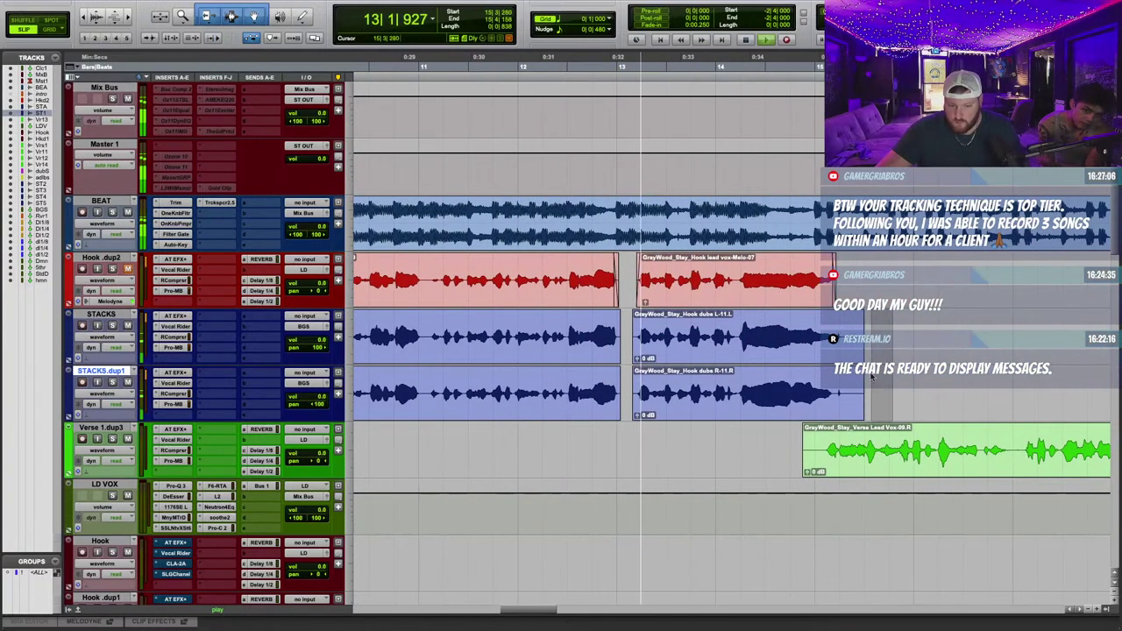
key(Delete)
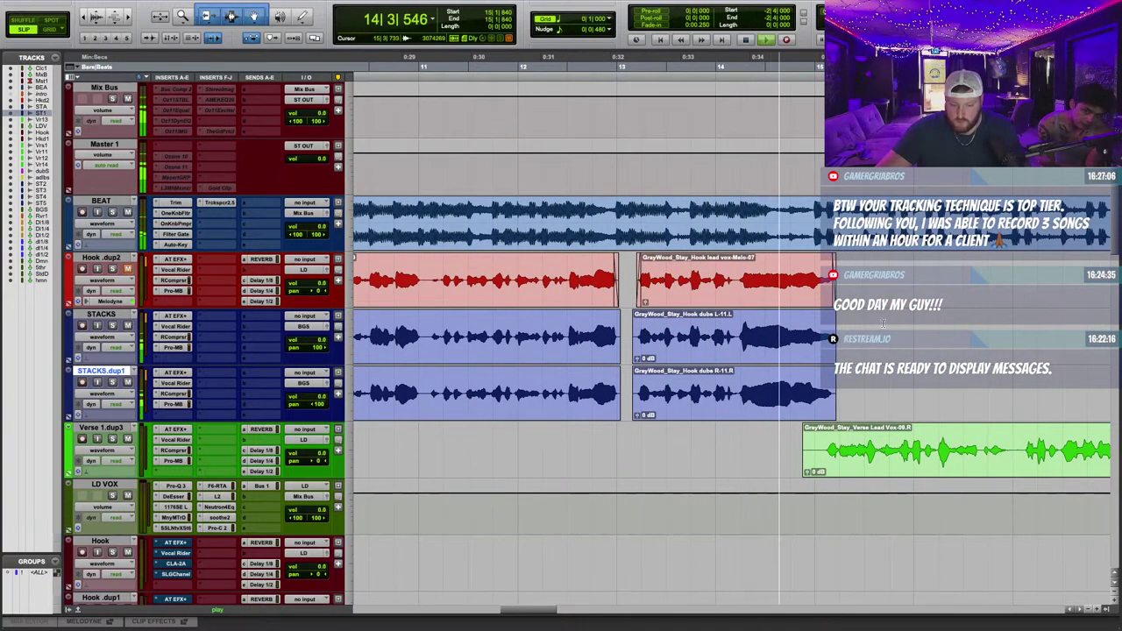
Apply batch fades, creating fade-ins, fade-outs and crossfades, across all the opening hook's dub clips on STACKS and STACKS.dup1.
scroll(842, 407, left, 10)
drag(883, 324, 544, 402)
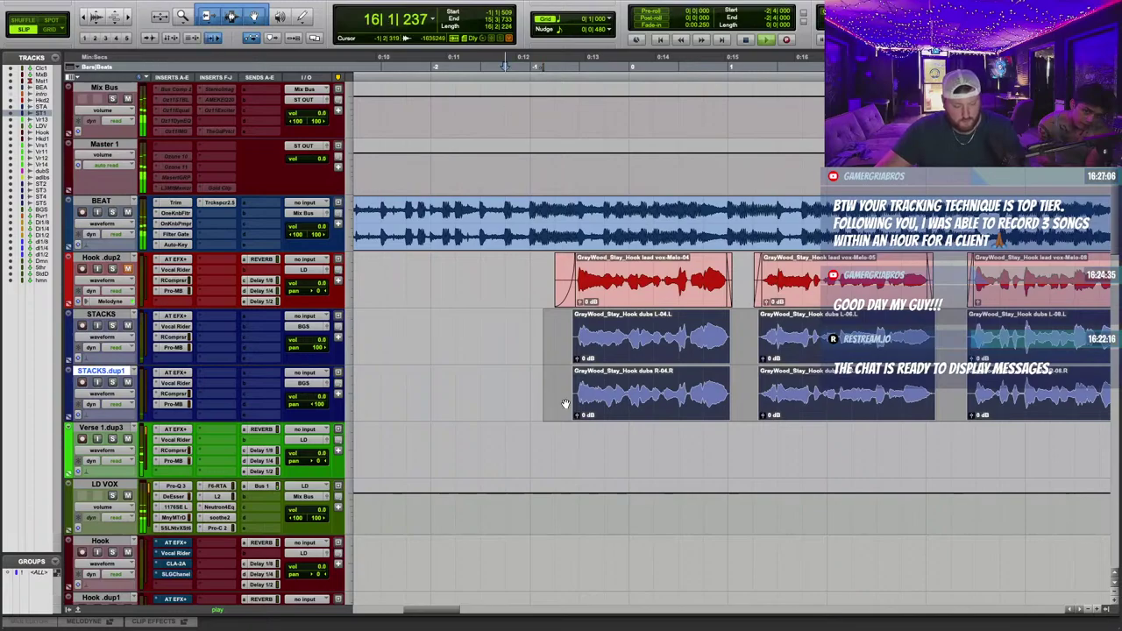
key(f)
scroll(628, 434, down, 3)
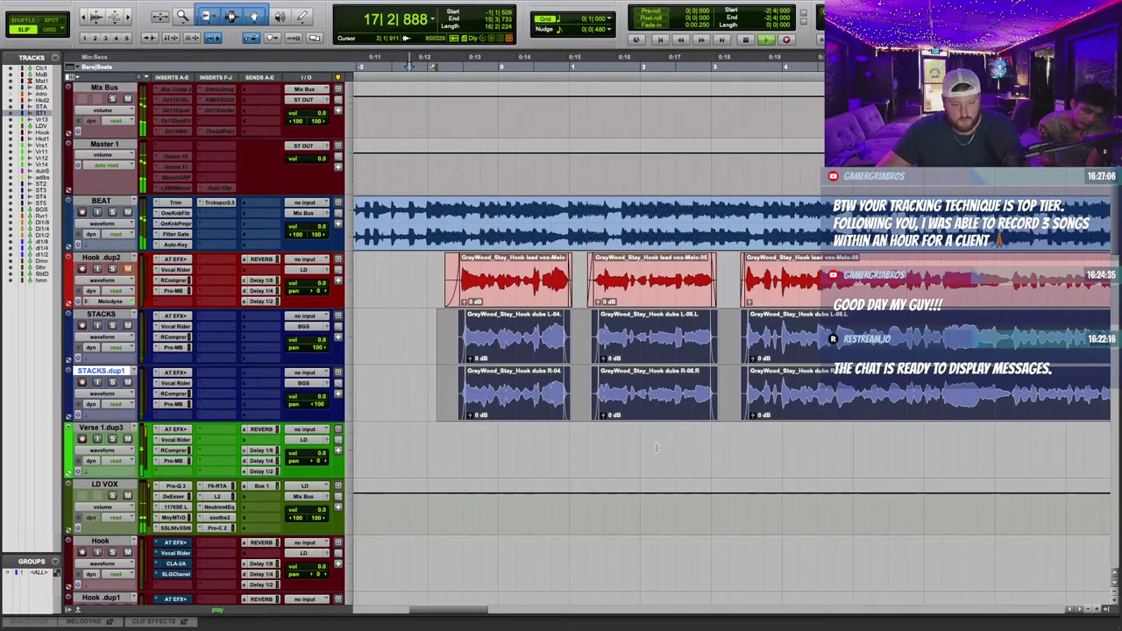
click(656, 448)
key(r)
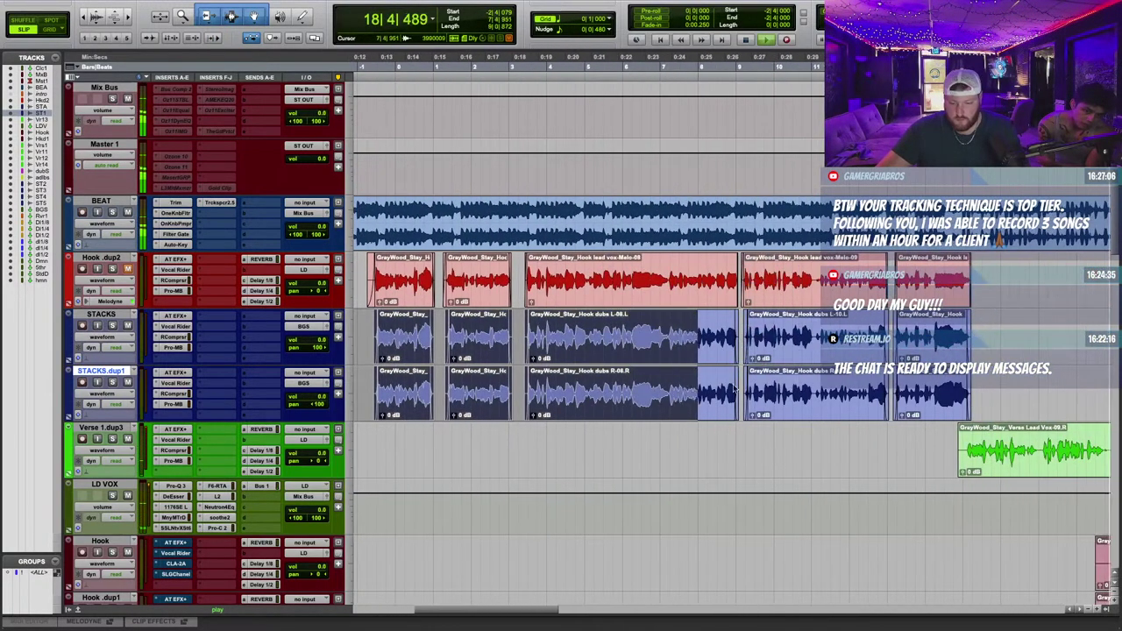
key(super+f)
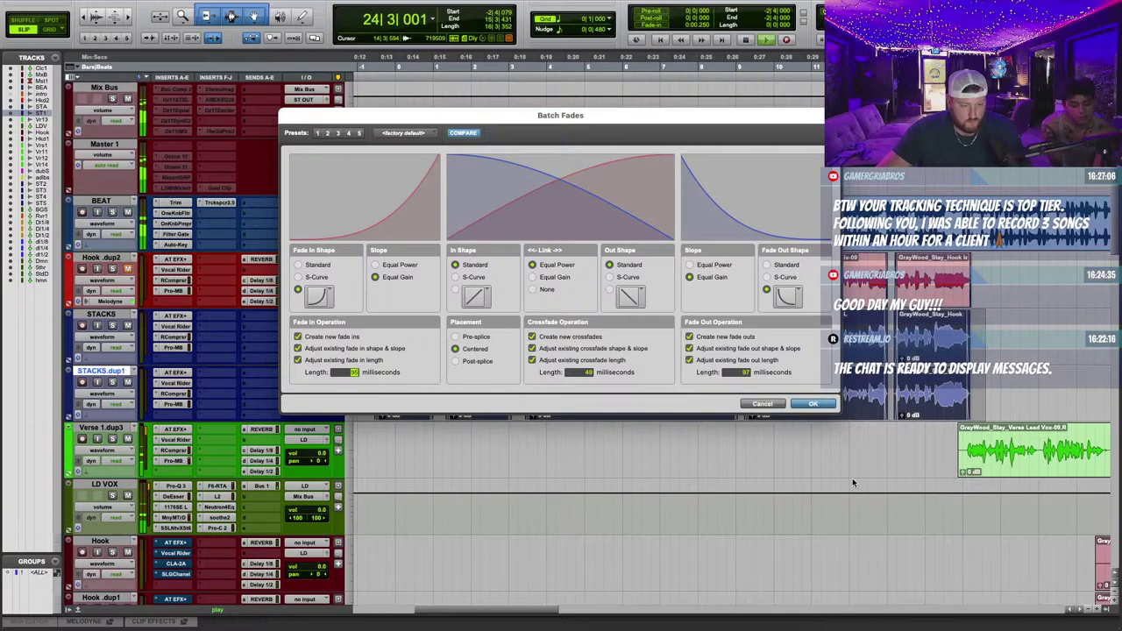
click(815, 404)
Clear the clip selection and move the BGS VOX track directly beneath LD VOX.
scroll(663, 399, left, 3)
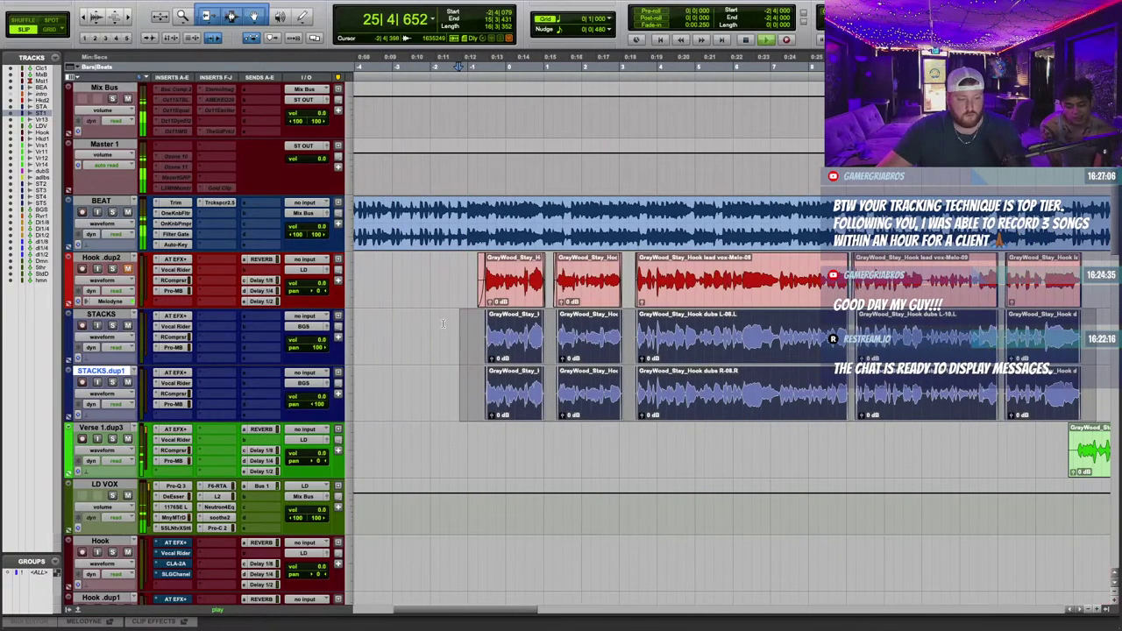
click(446, 326)
key(t)
scroll(448, 278, right, 5)
scroll(451, 277, left, 2)
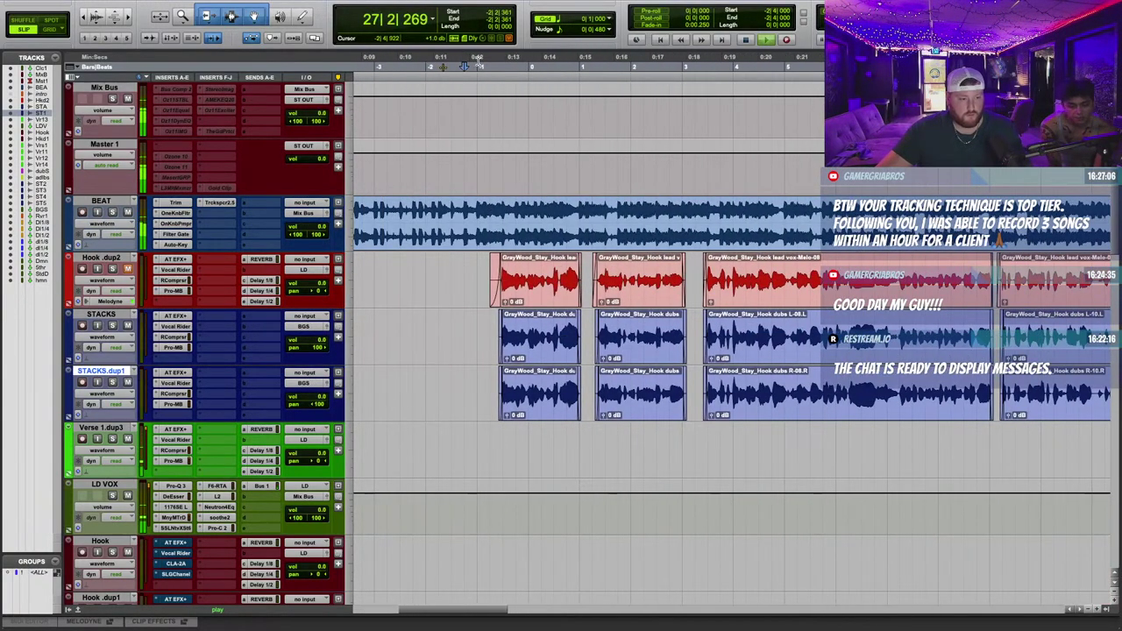
scroll(370, 360, down, 10)
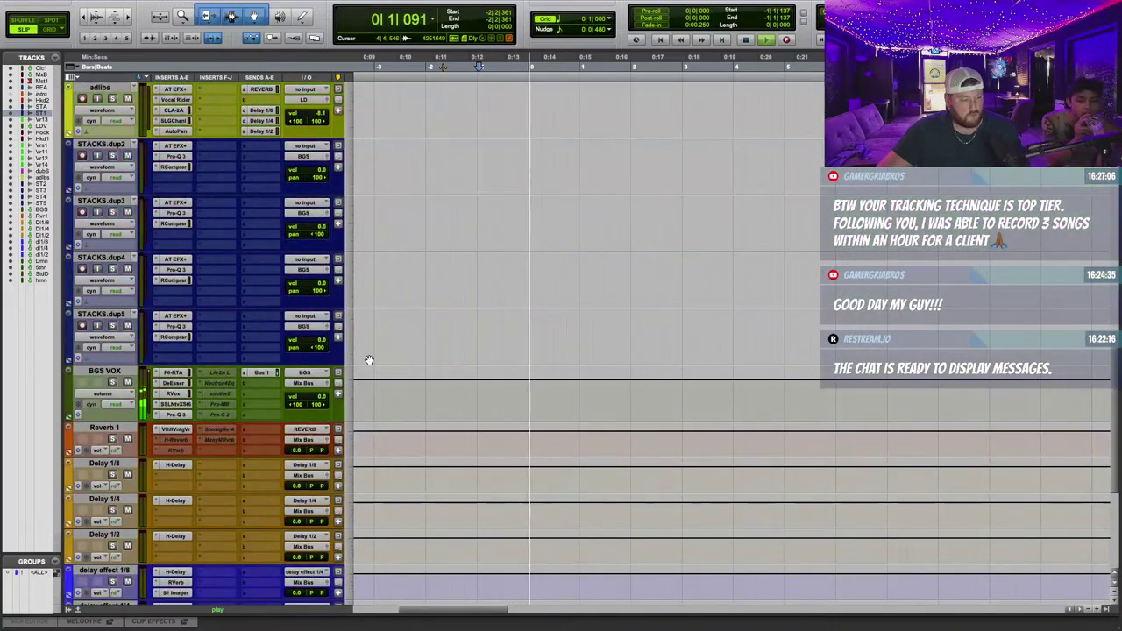
drag(112, 372, 125, 325)
scroll(122, 351, up, 6)
scroll(127, 328, up, 6)
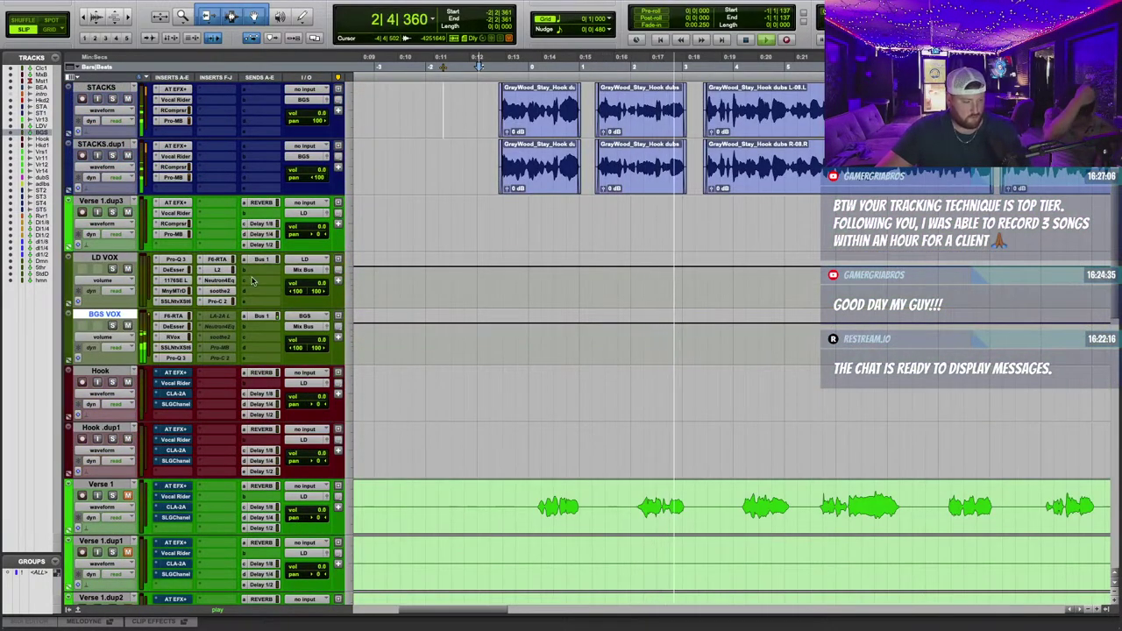
Copy the LD VOX insert chain, Pro-Q 3 through Pro-C 2, onto the matching BGS VOX slots, replacing its existing plug-ins.
drag(179, 261, 185, 315)
drag(181, 271, 175, 337)
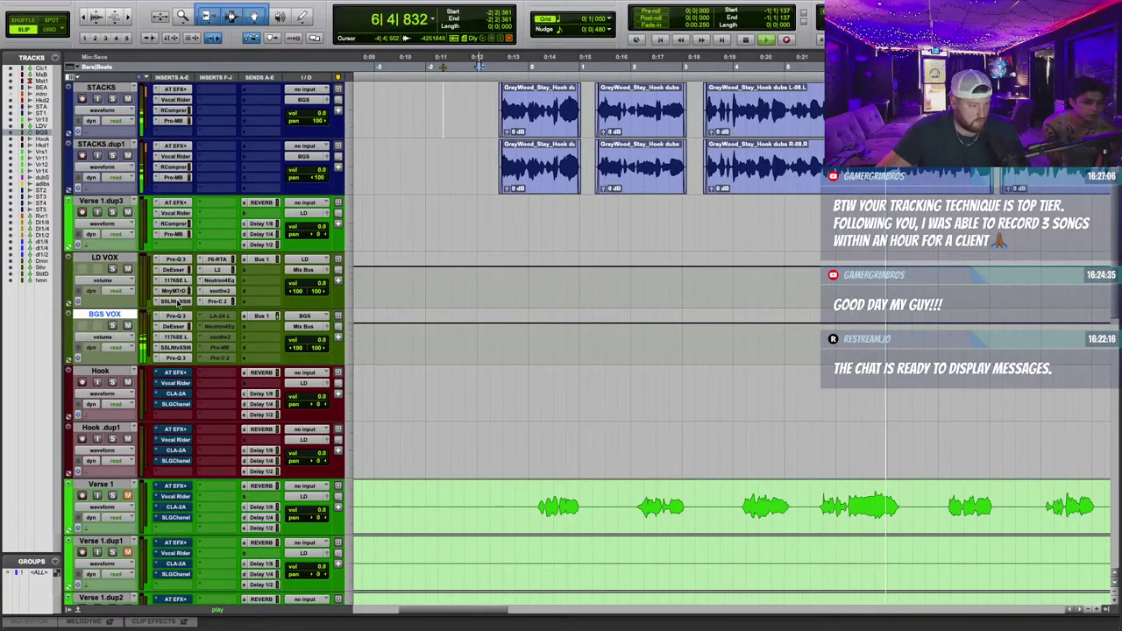
drag(175, 290, 179, 349)
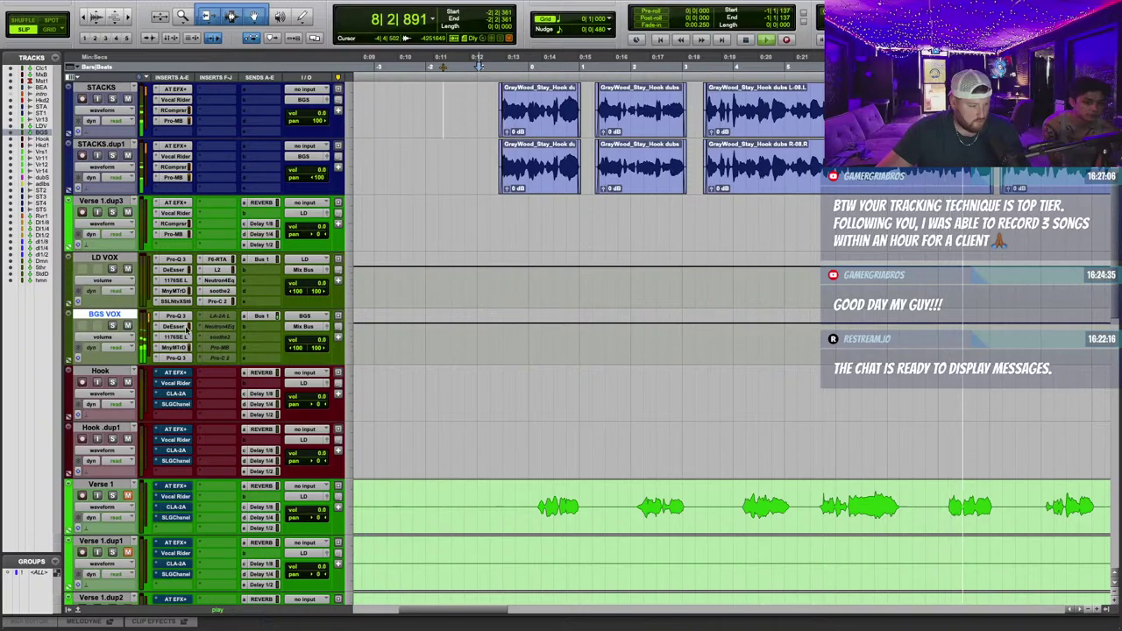
drag(178, 301, 179, 357)
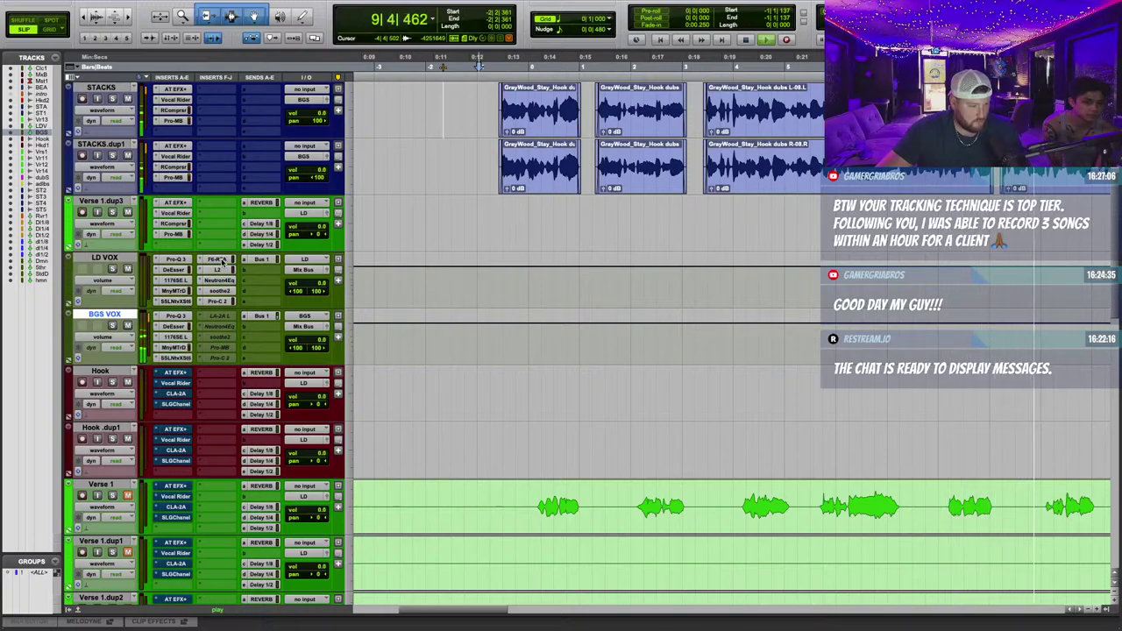
drag(222, 260, 219, 315)
drag(220, 270, 226, 325)
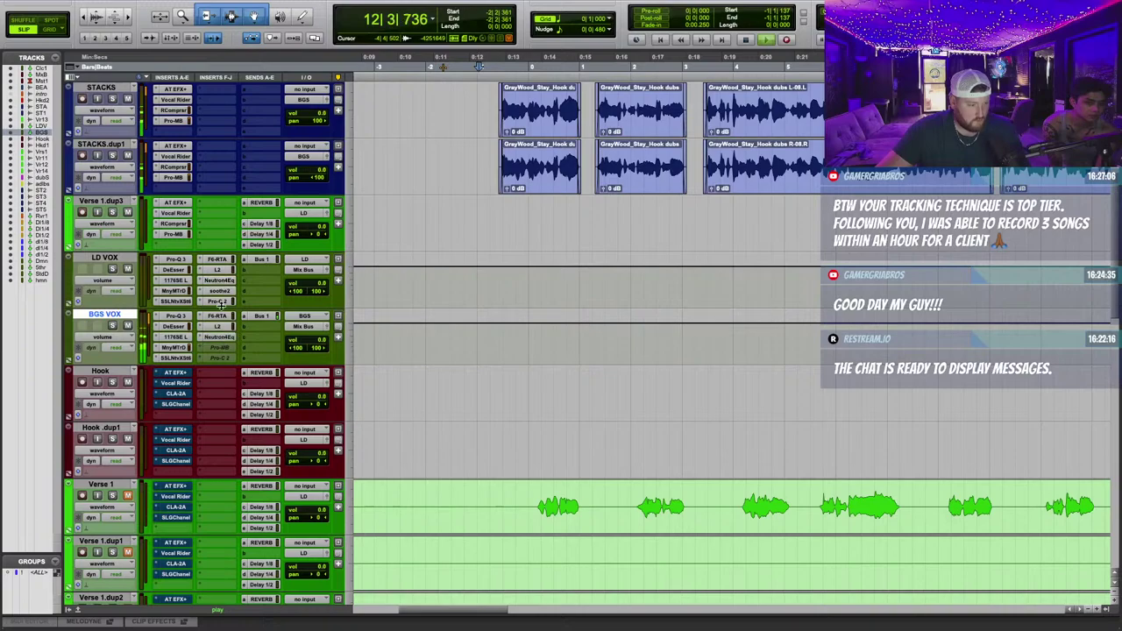
drag(226, 349, 219, 359)
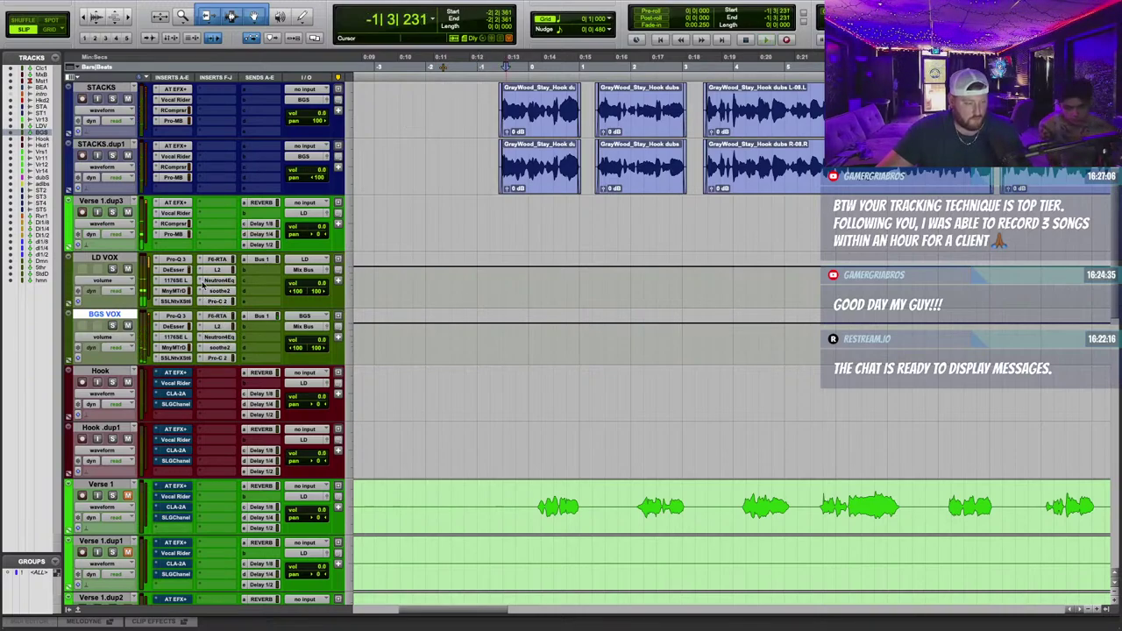
Try the low cut of the BGS VOX Pro-Q 3 at about 245 Hz, and pull it back well below 100 Hz.
click(177, 315)
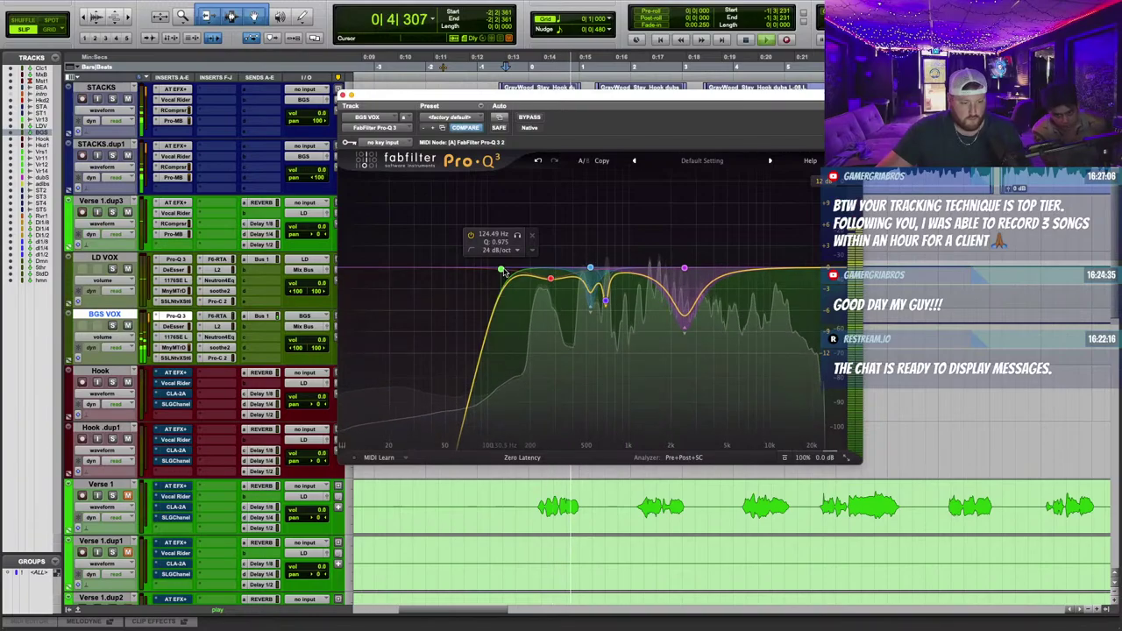
drag(503, 272, 544, 268)
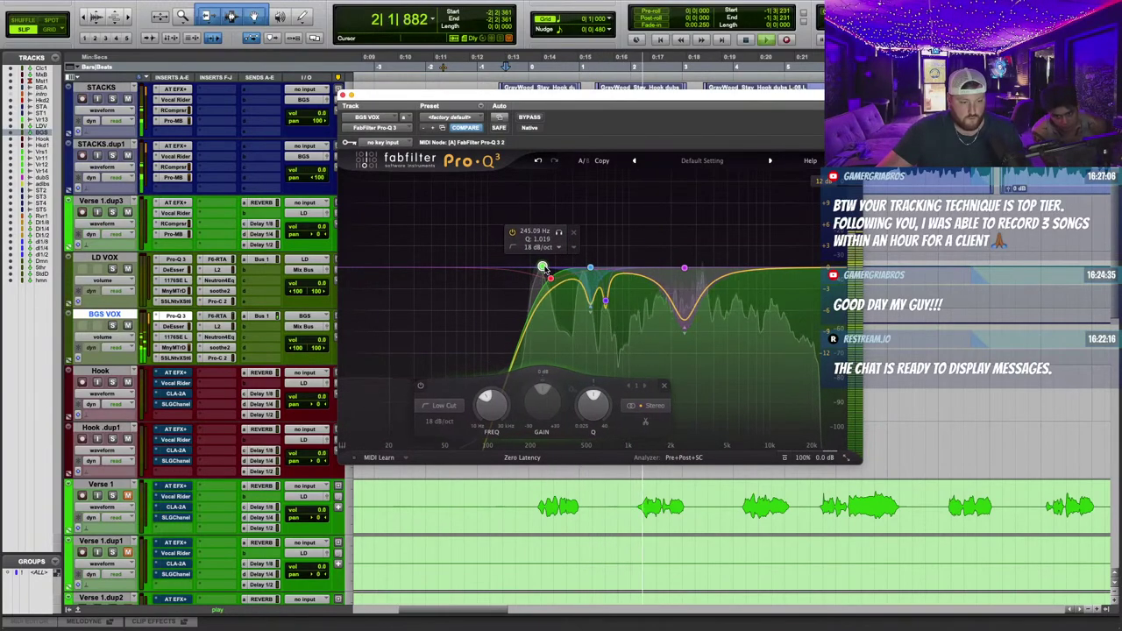
click(343, 94)
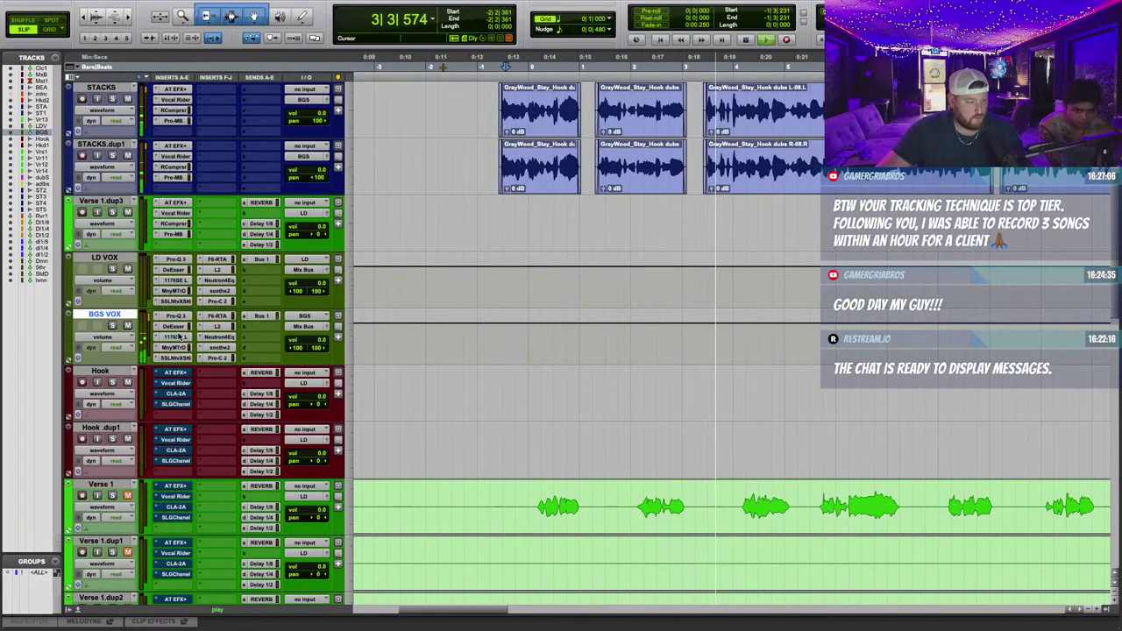
click(177, 315)
drag(544, 268, 456, 269)
Add a dynamic high shelf at about 4.9 kHz with a Q of 0.483 to the BGS VOX Pro-Q 3, reducing the highs.
click(767, 276)
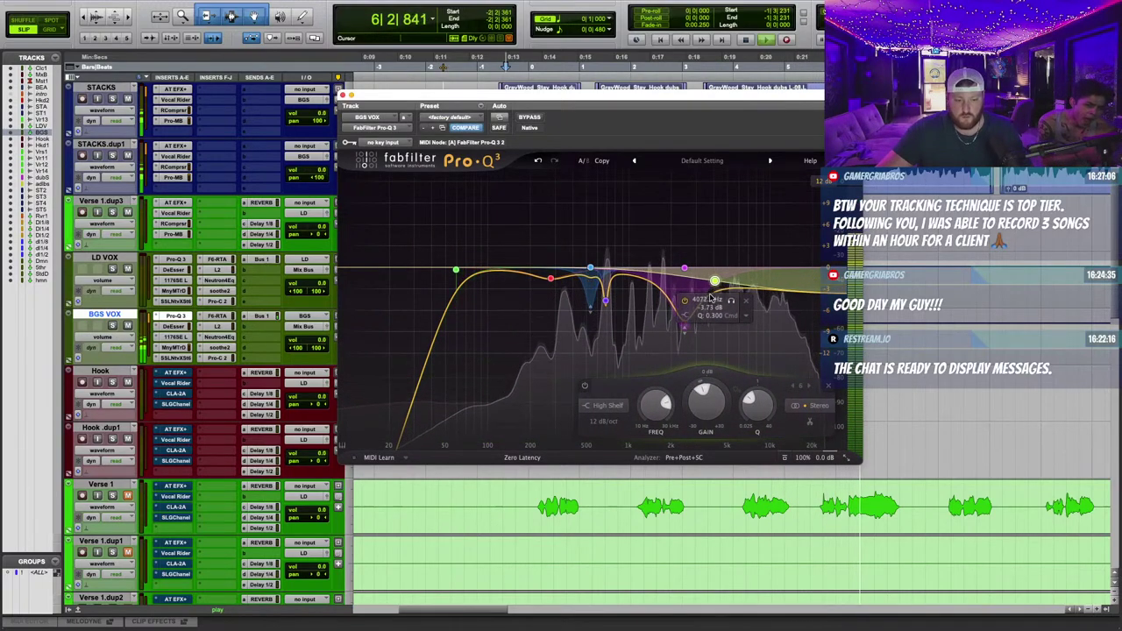
drag(714, 297, 725, 308)
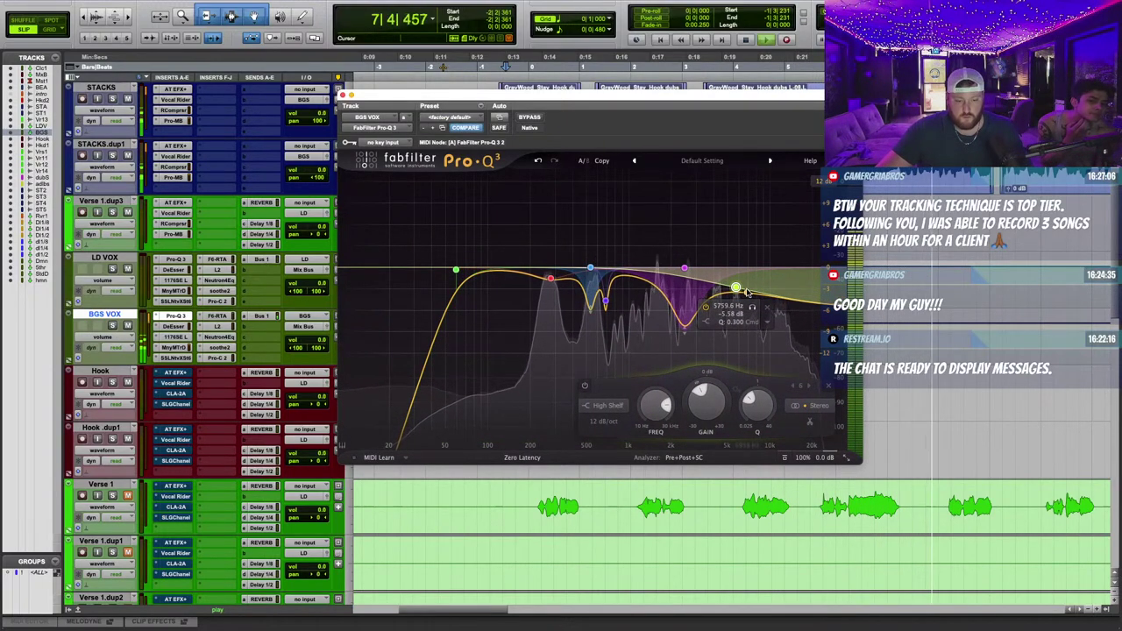
scroll(744, 293, up, 2)
scroll(736, 289, up, 1)
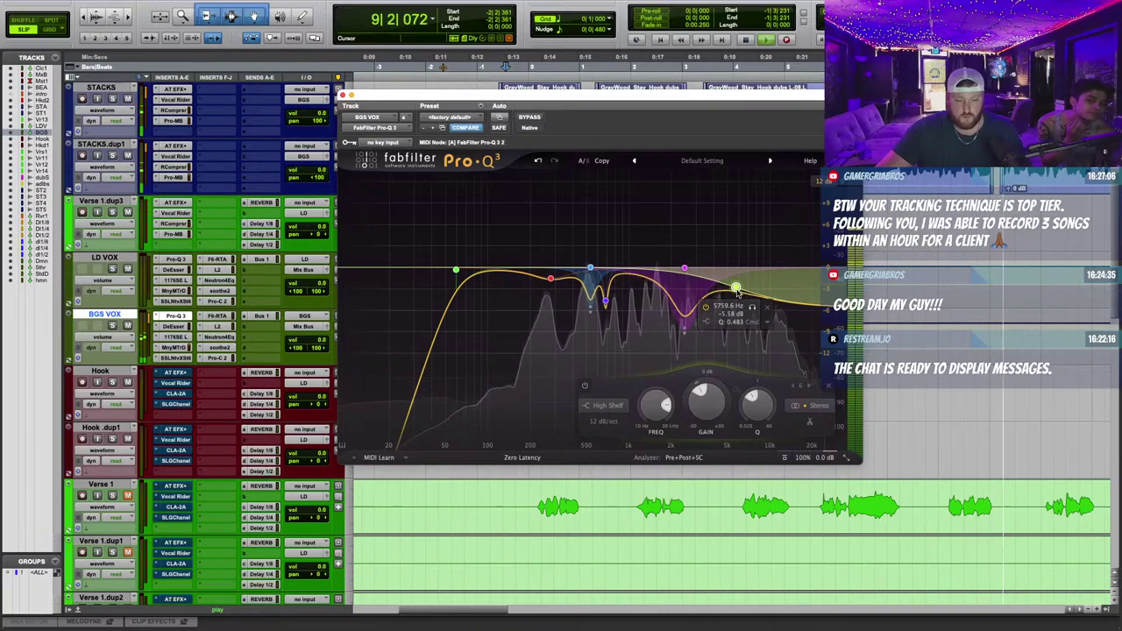
drag(752, 308, 740, 310)
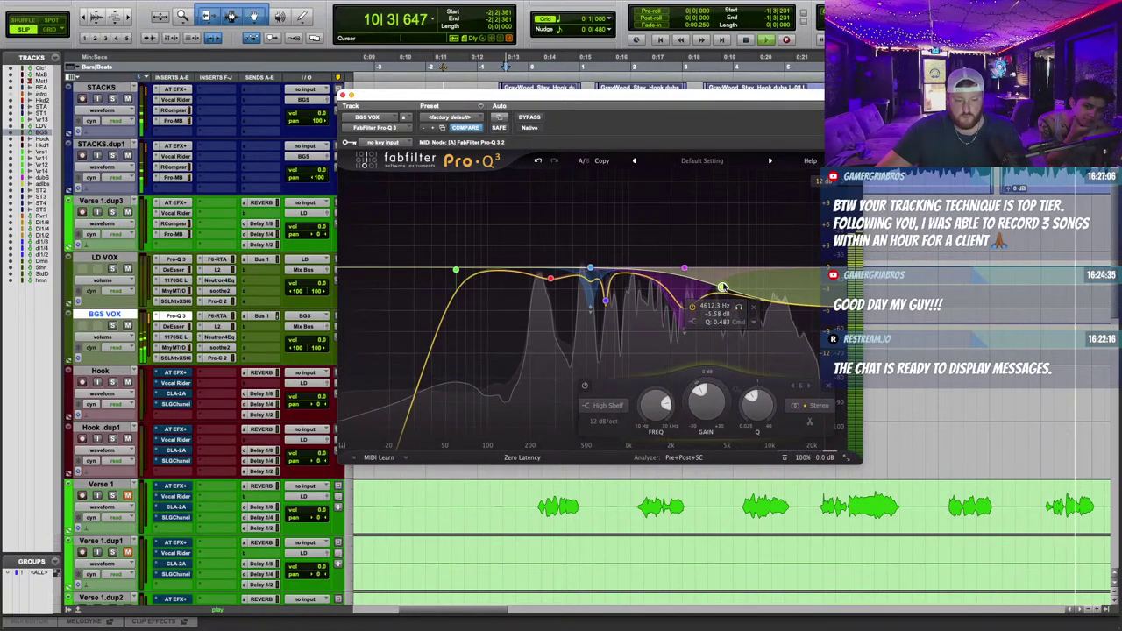
right_click(725, 289)
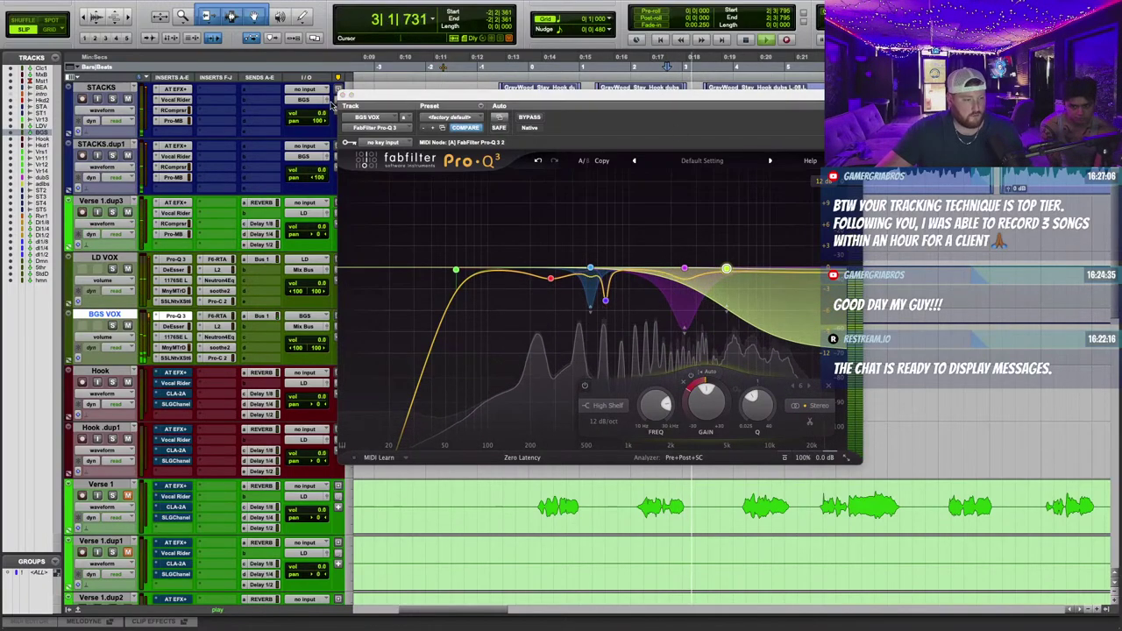
click(342, 95)
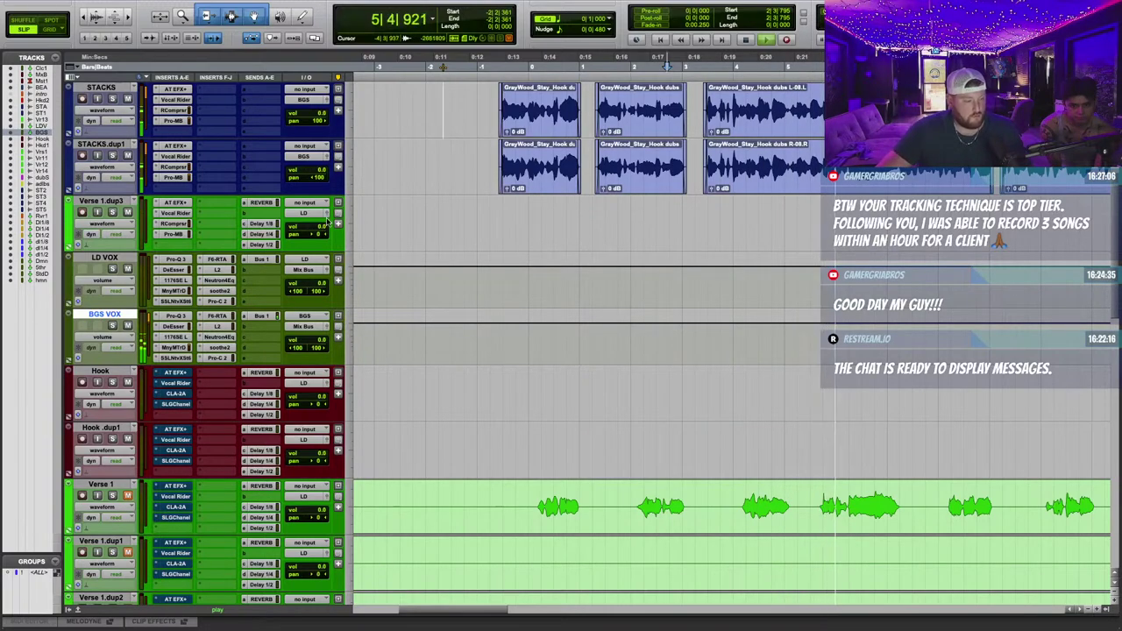
Add a narrow bell to the BGS VOX Pro-Q 3, boost it to find the harshness, and turn it into a cut just above 5 kHz.
click(176, 317)
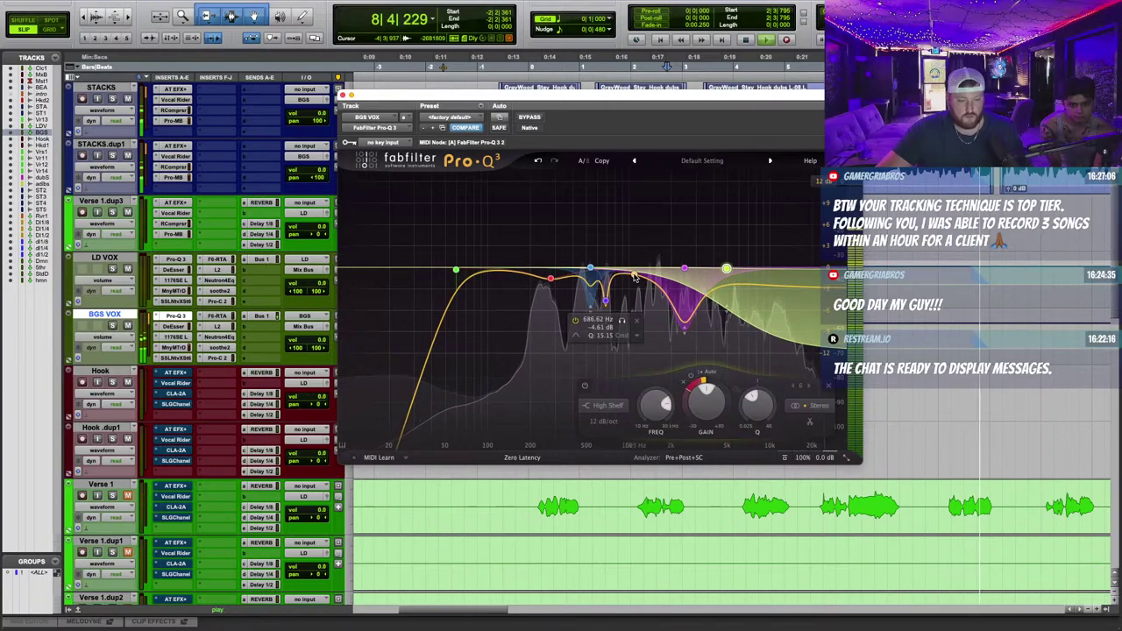
drag(634, 277, 730, 182)
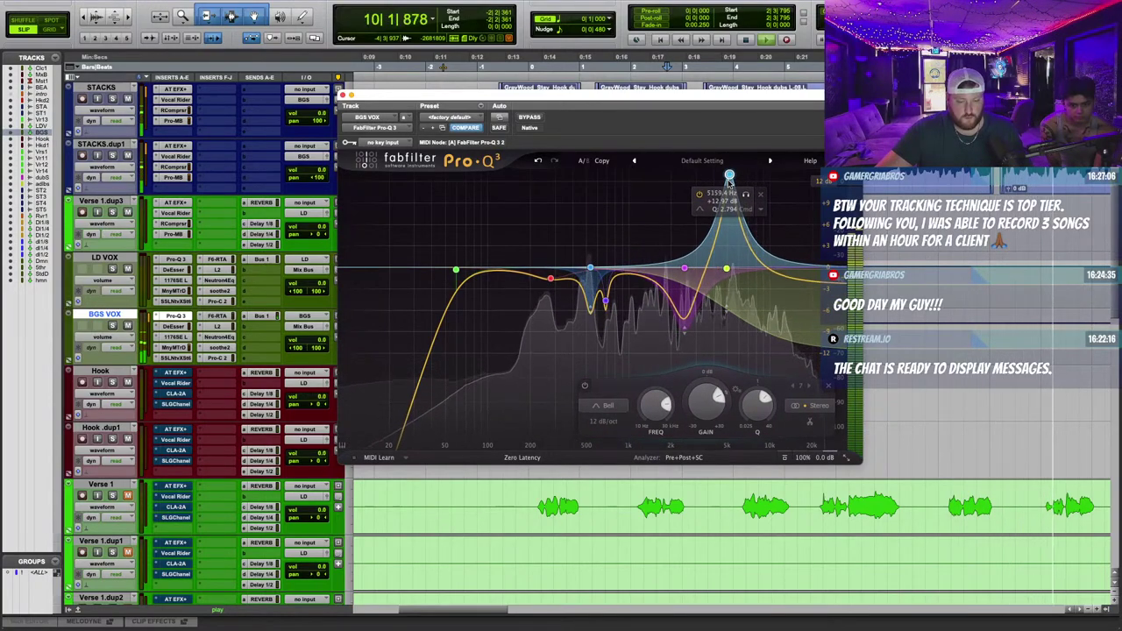
scroll(730, 181, down, 3)
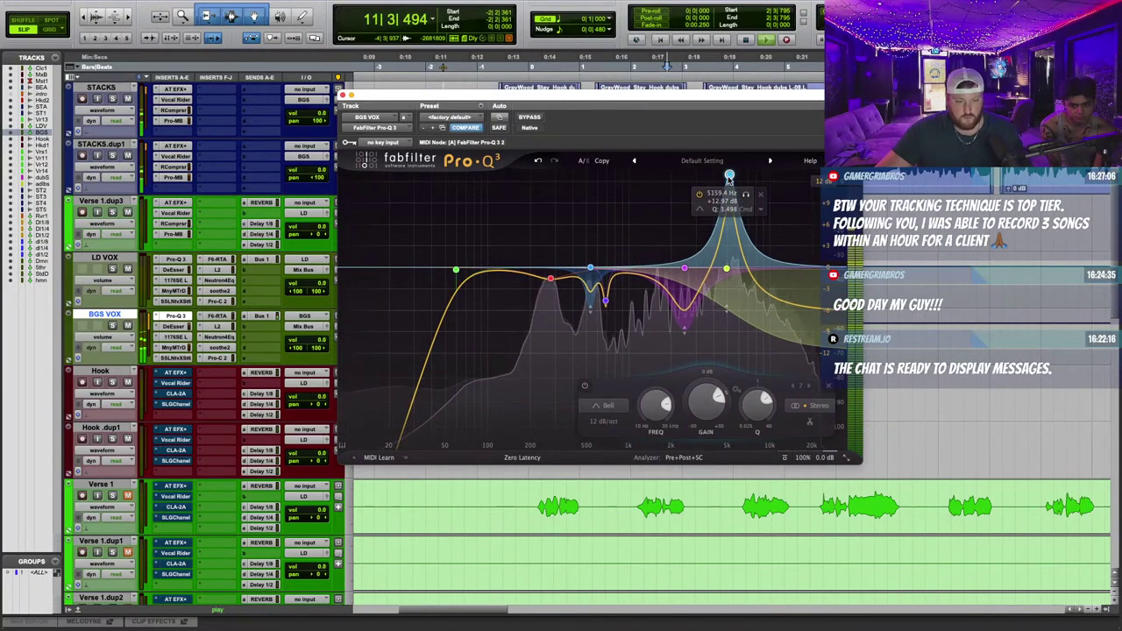
drag(746, 197, 733, 301)
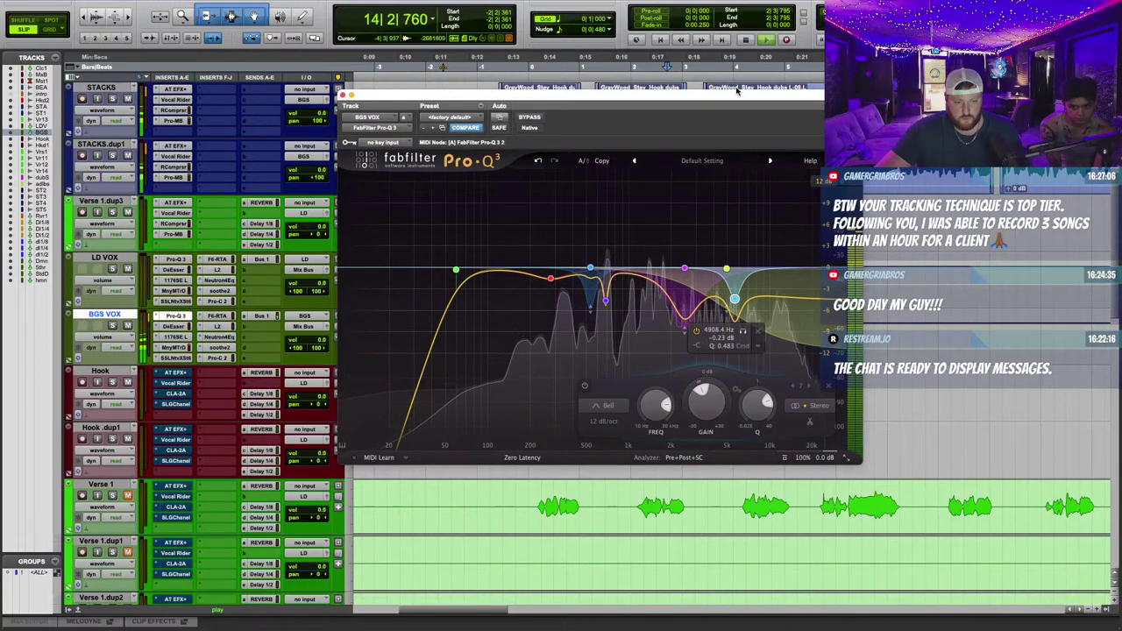
Replay the hook from bar 4, deepen the low-mid bell cut, and set the low cut to about 143 Hz at 30 dB/oct.
click(734, 59)
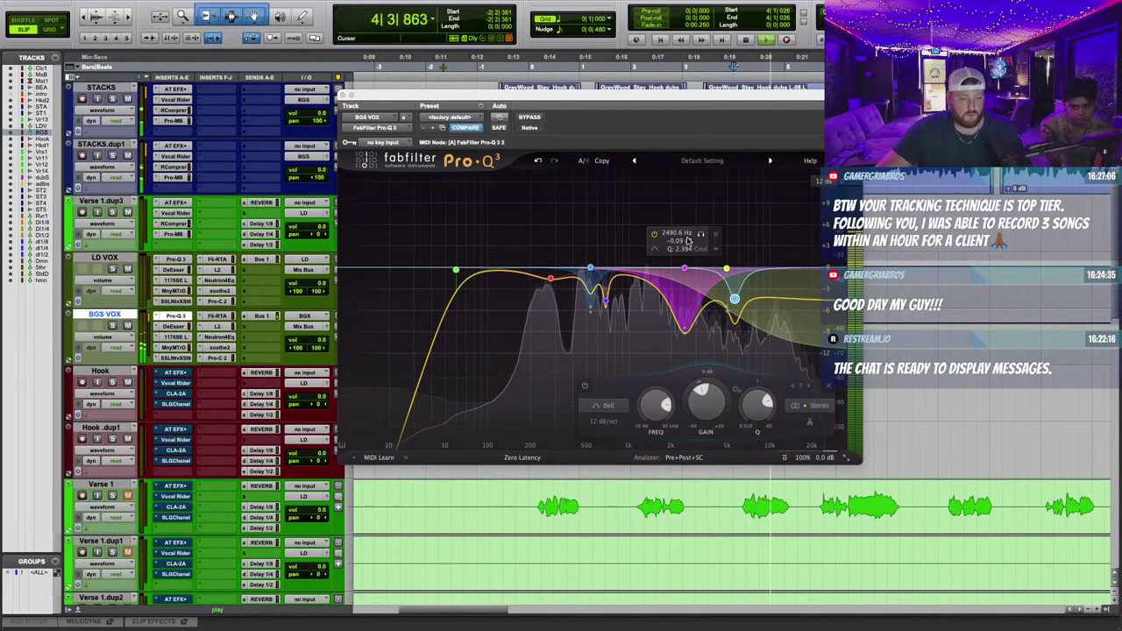
mouse_move(549, 281)
mouse_down()
mouse_move(537, 195)
mouse_move(547, 277)
mouse_up()
drag(456, 270, 510, 273)
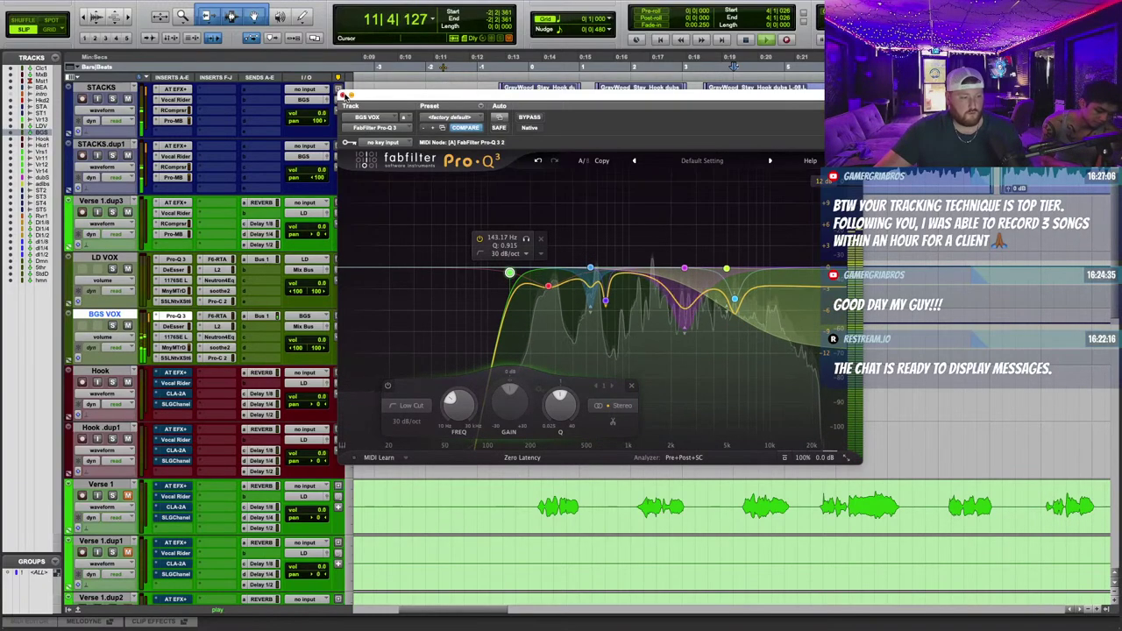
click(344, 94)
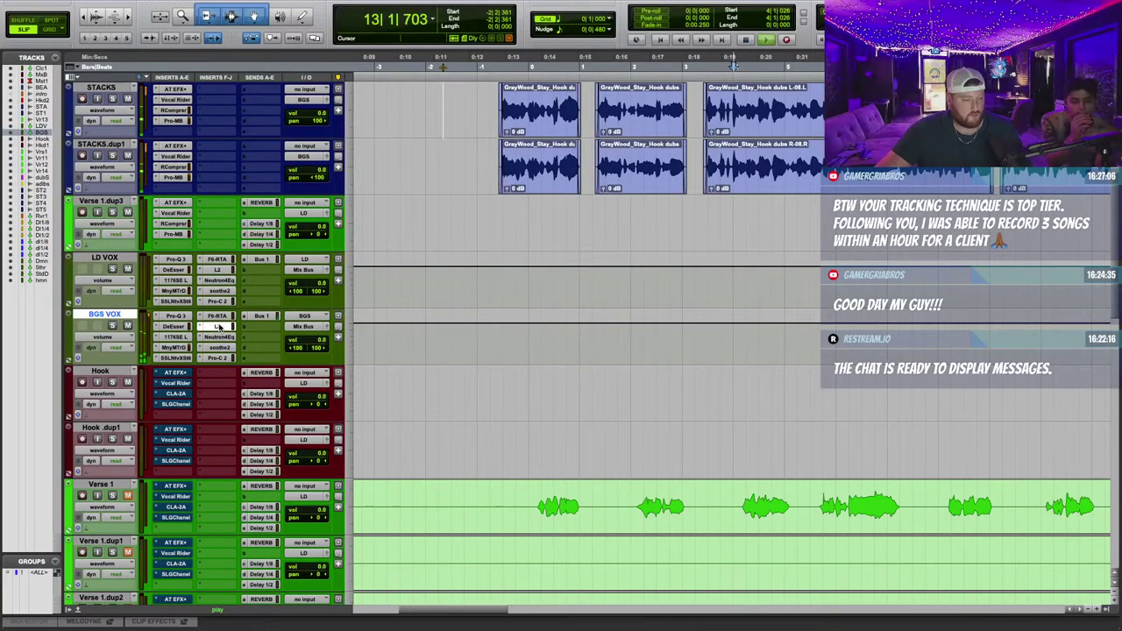
Raise the threshold of the L2 limiter on BGS VOX so it limits less.
click(218, 326)
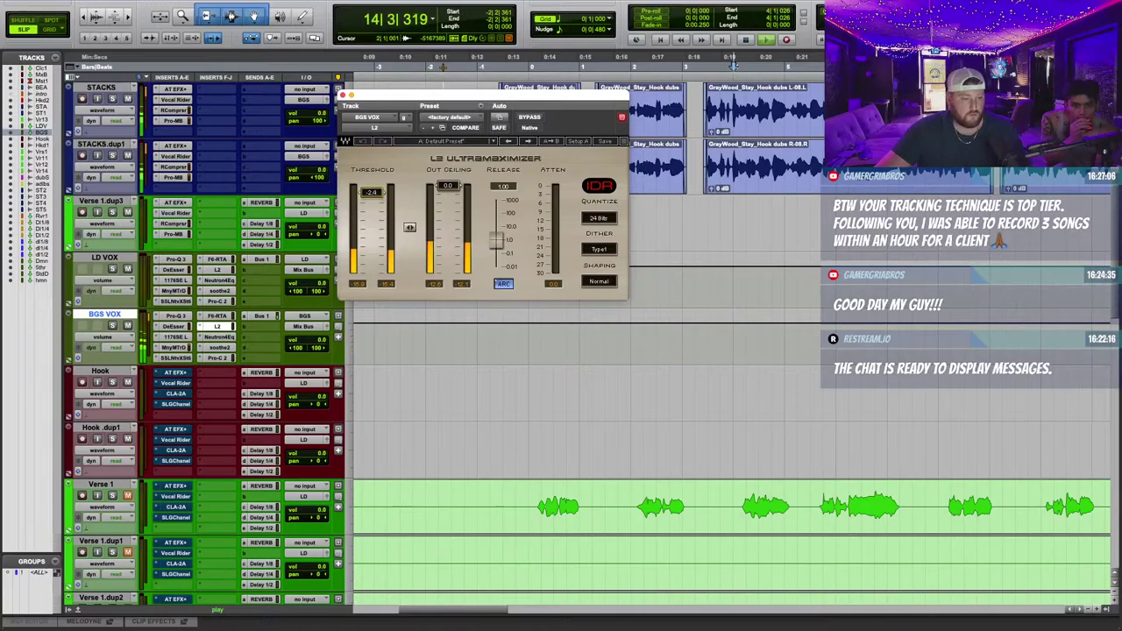
drag(372, 191, 372, 184)
click(344, 95)
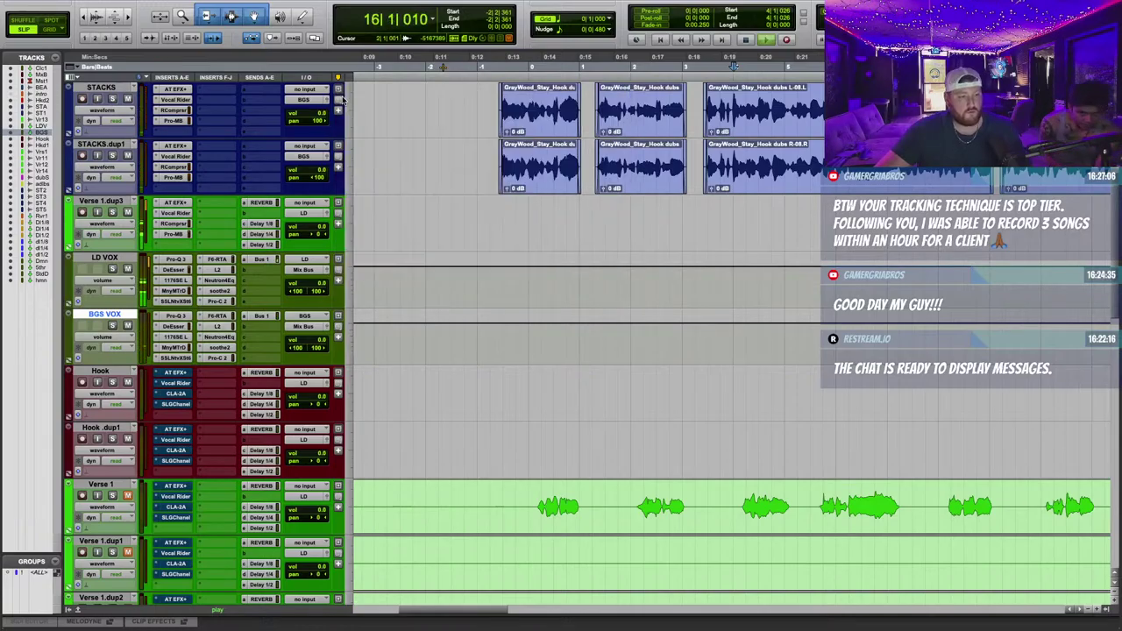
Replay the hook from its start and examine the whole song's clip layout across the vocal tracks.
scroll(598, 213, up, 5)
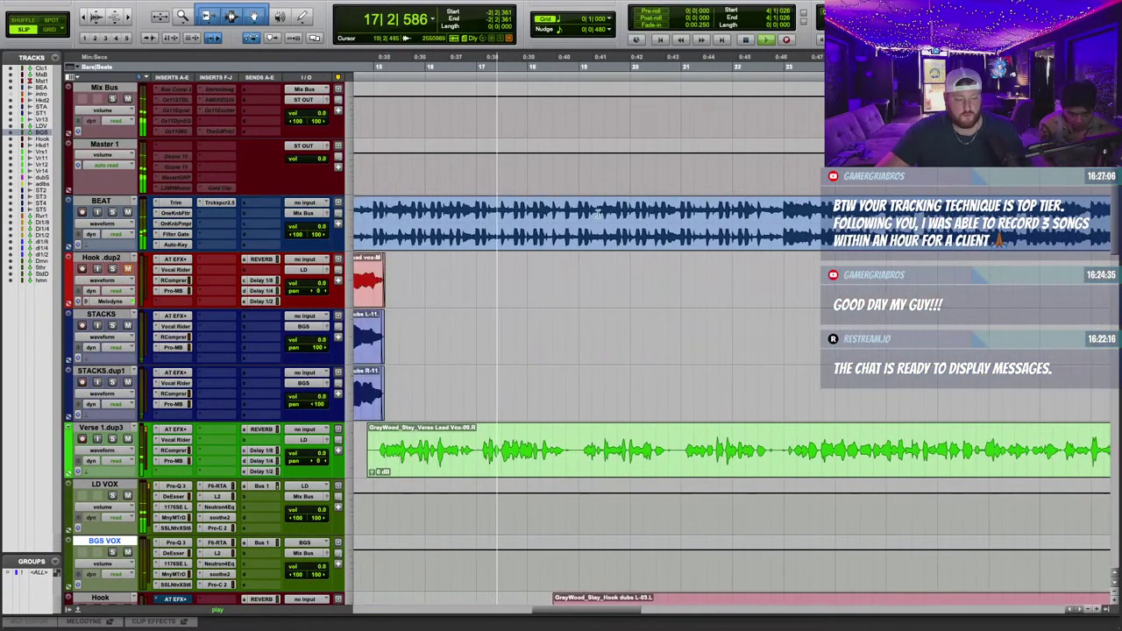
scroll(561, 175, down, 3)
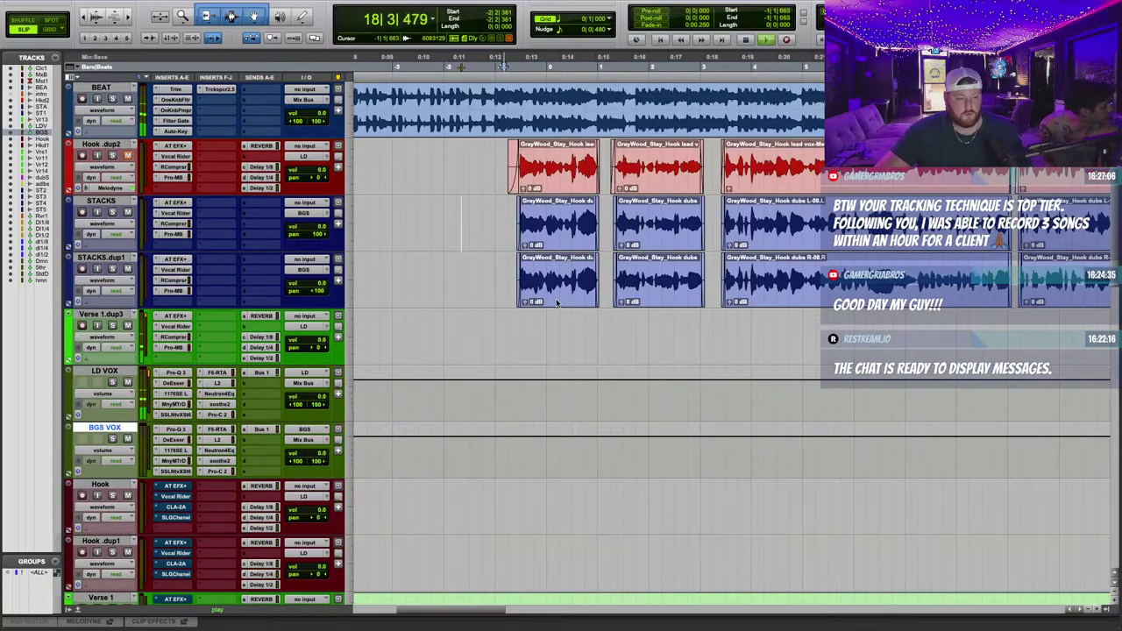
key(space)
key(r)
scroll(501, 303, right, 3)
scroll(501, 303, down, 8)
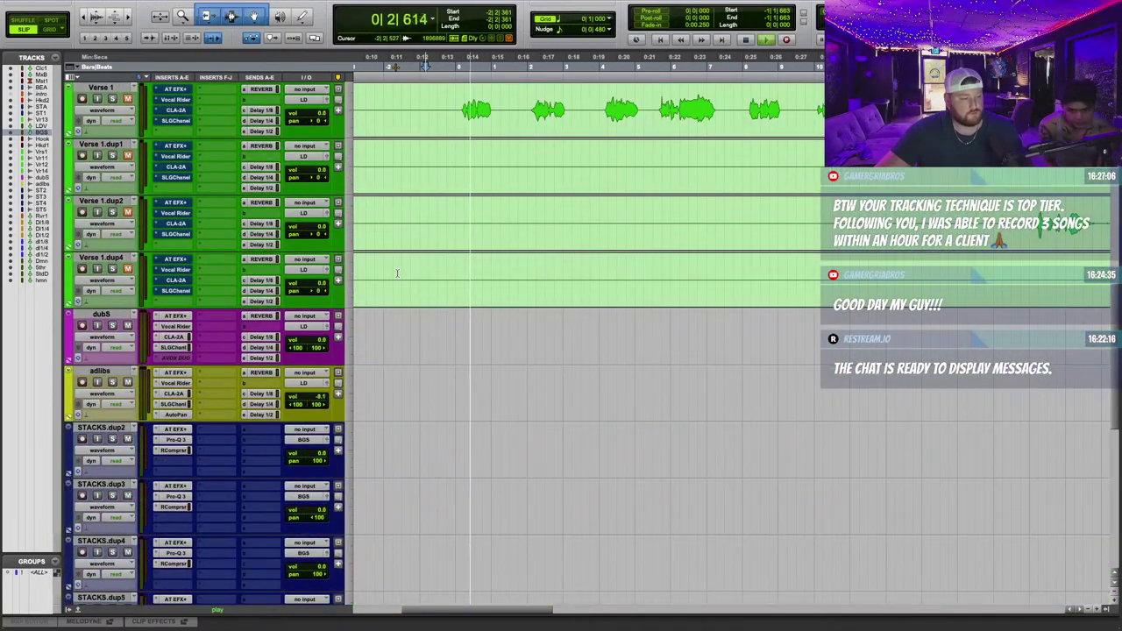
scroll(398, 274, down, 4)
key(r)
key(r)
key(r)
scroll(620, 311, up, 12)
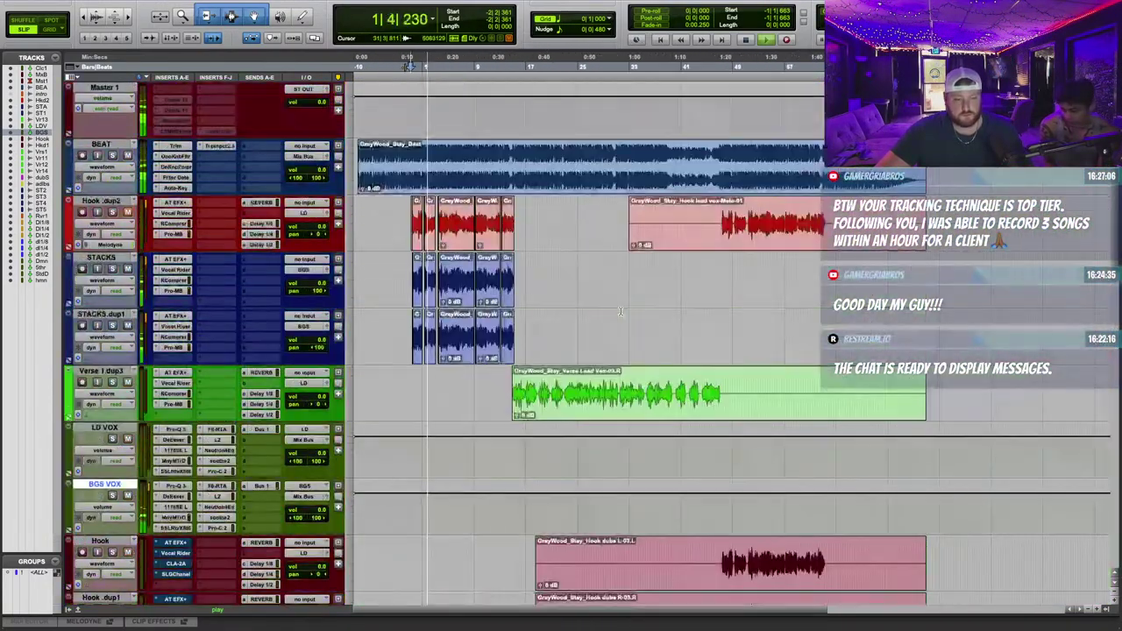
Delete the Hook dubs L and R clips from the Hook and Hook .dup1 tracks.
scroll(620, 311, down, 5)
drag(518, 275, 997, 335)
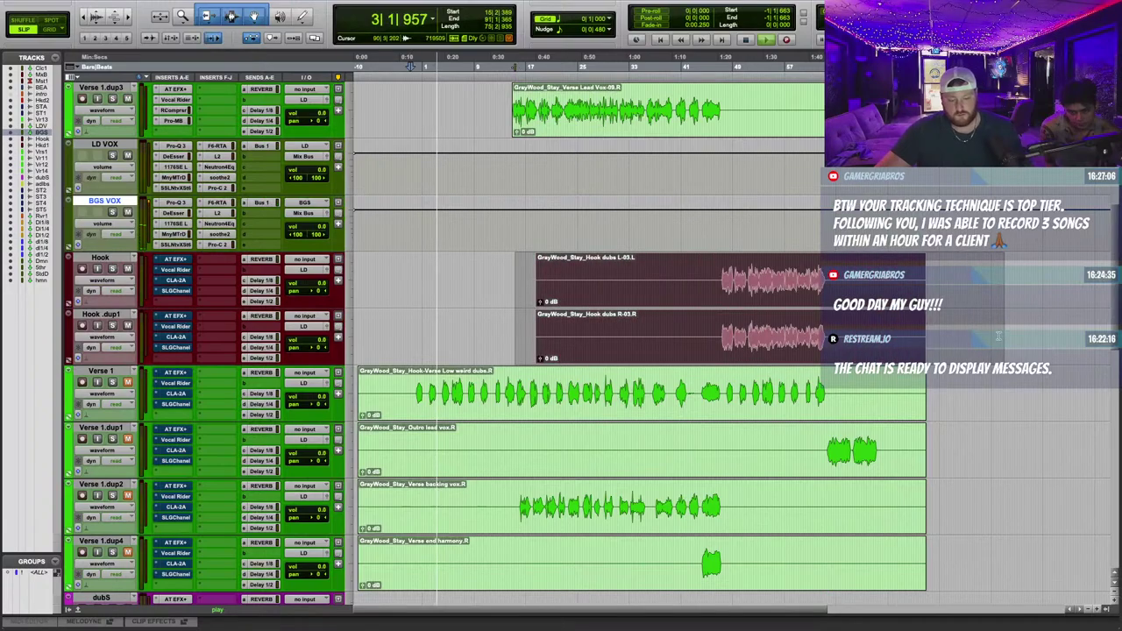
scroll(681, 295, up, 4)
key(Delete)
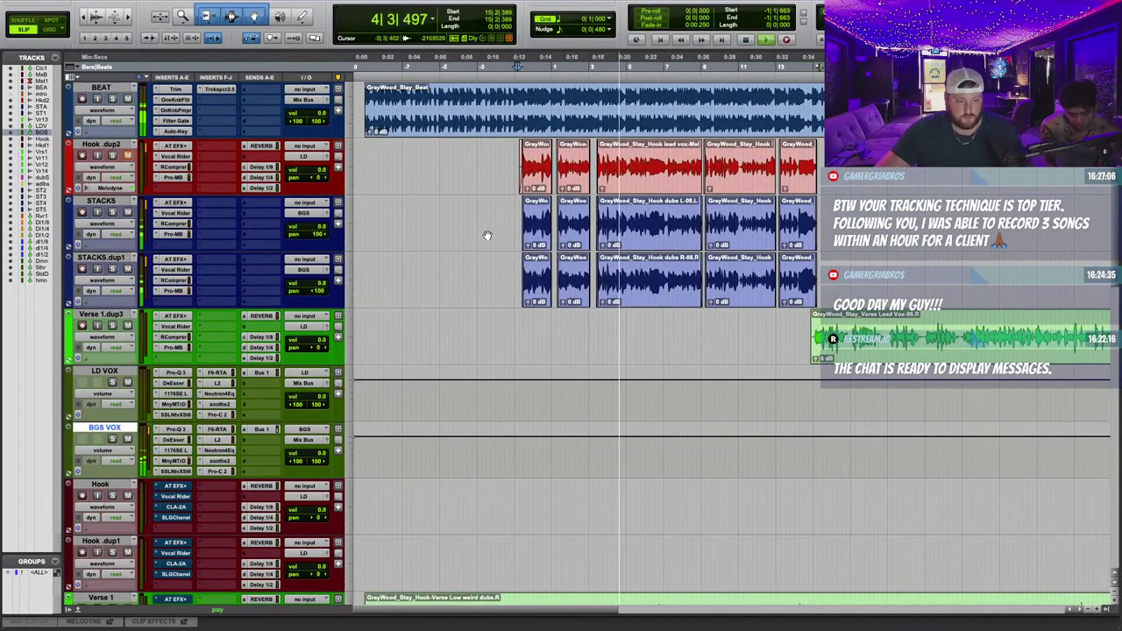
Copy the first hook's lead and stack clips to the second hook at bar 47, and delete the old lead clip's part before it.
mouse_move(513, 158)
mouse_down()
mouse_move(745, 264)
mouse_move(840, 283)
mouse_up()
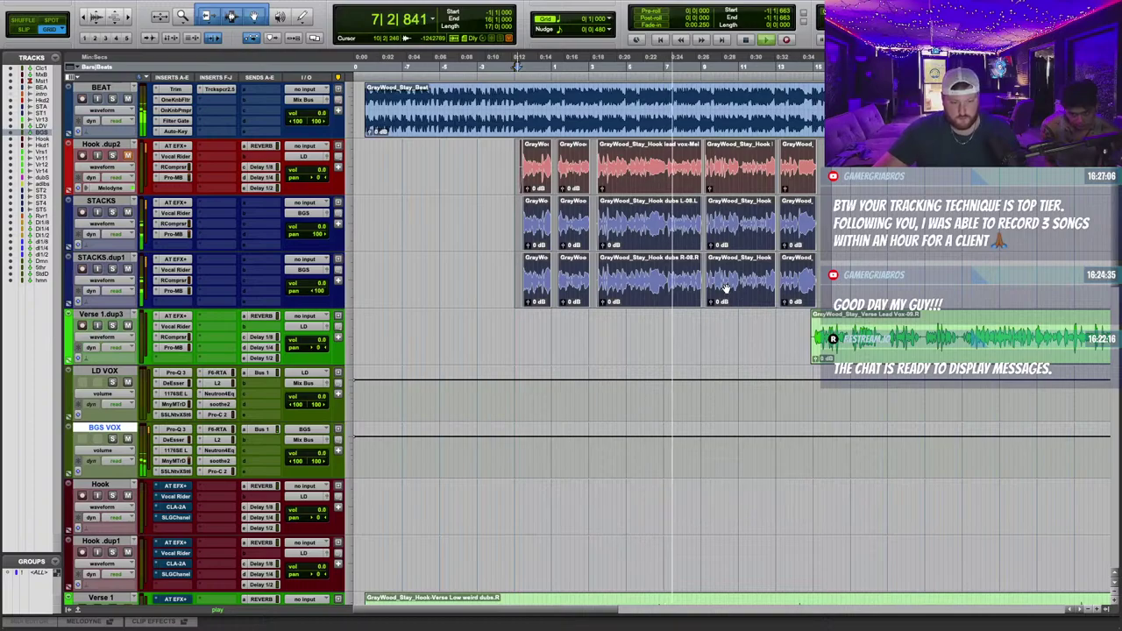
scroll(732, 287, right, 10)
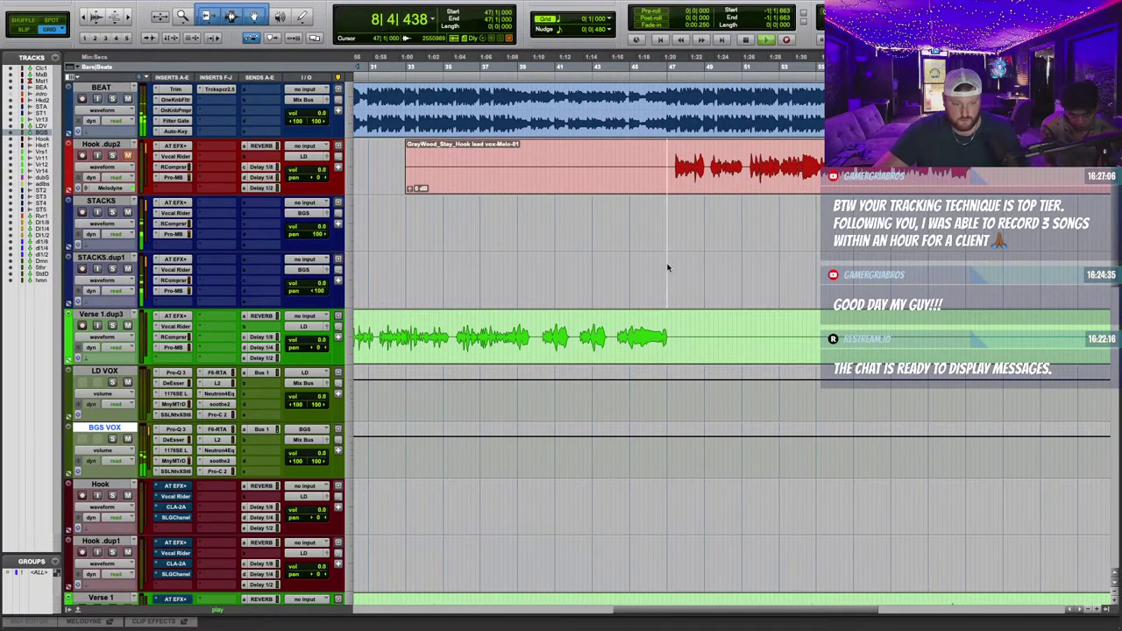
key(super+v)
click(620, 179)
key(BackSpace)
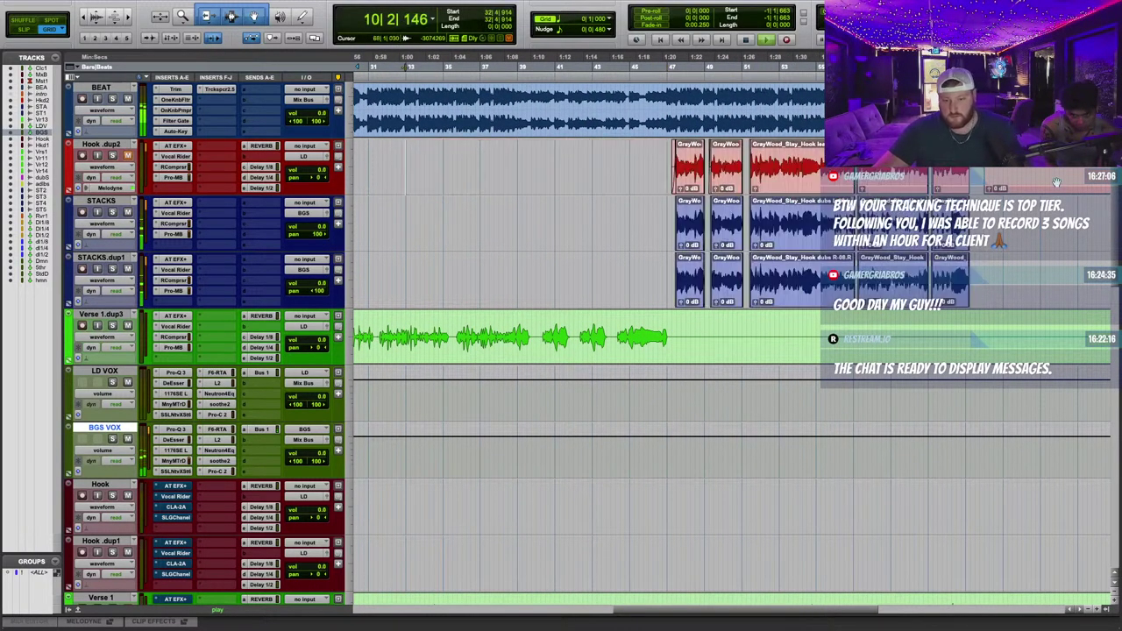
Remove the silent tail of the Verse Lead Vox clip on Verse 1.dup3 from bar 49 onwards.
key(r)
key(r)
key(r)
drag(628, 326, 513, 322)
key(BackSpace)
Delete the empty Hook and Hook .dup1 tracks from the session.
scroll(530, 298, down, 10)
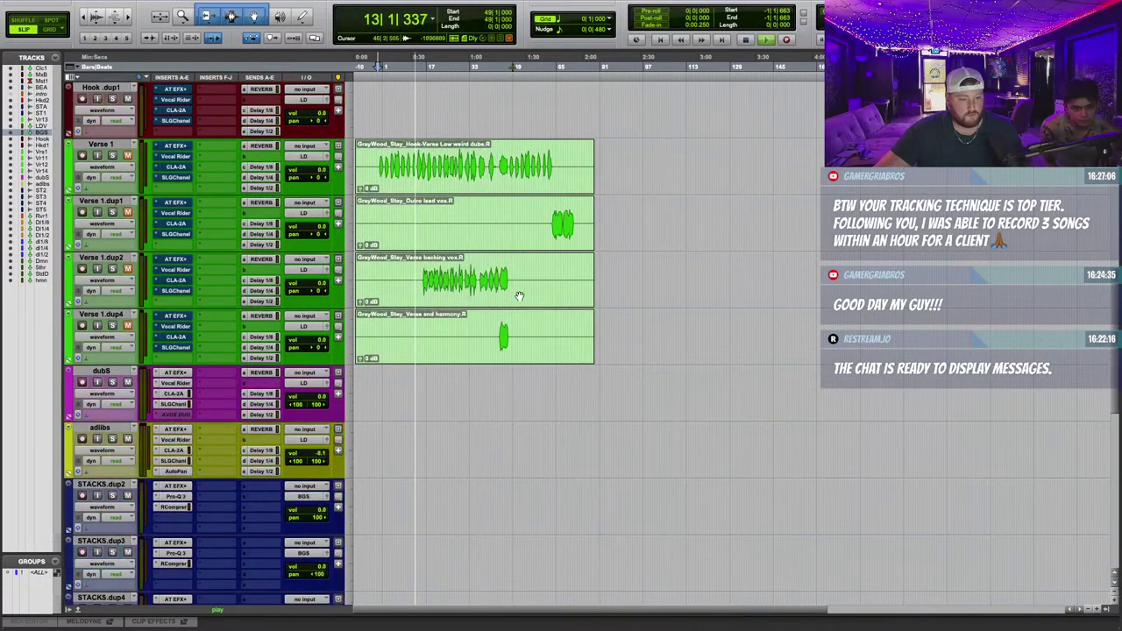
scroll(174, 300, up, 6)
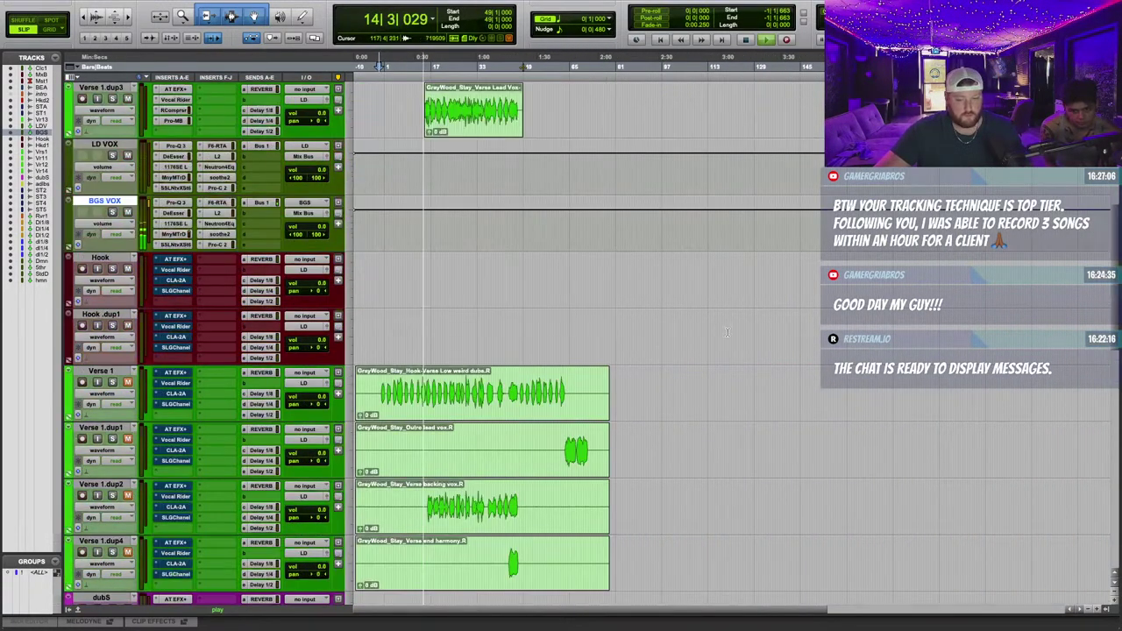
key(t)
key(t)
click(97, 260)
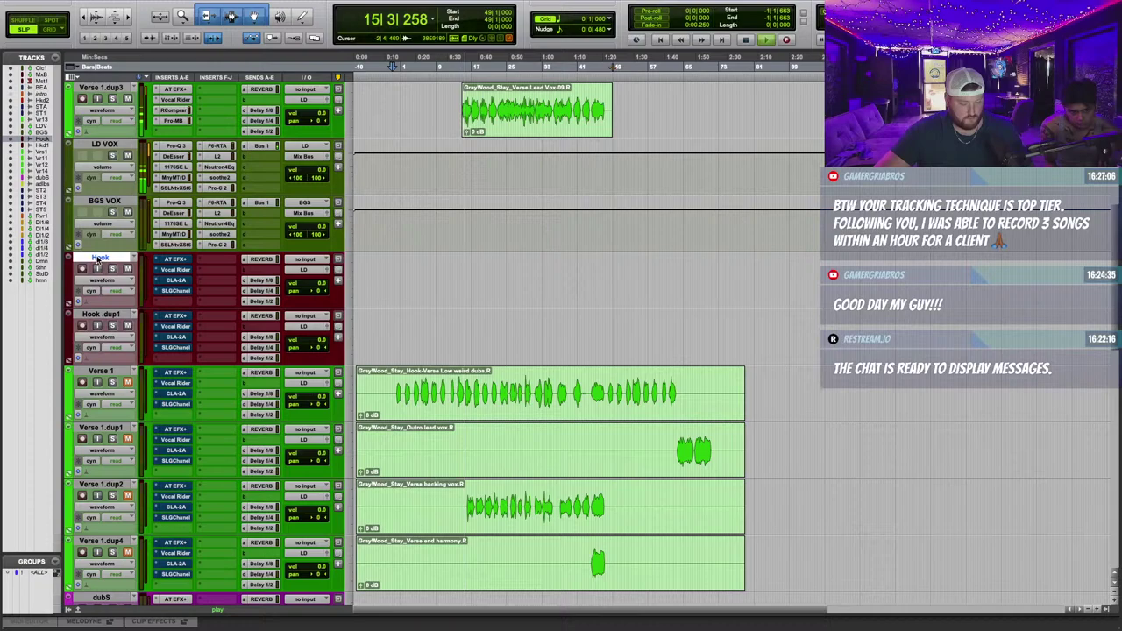
right_click(112, 320)
click(162, 529)
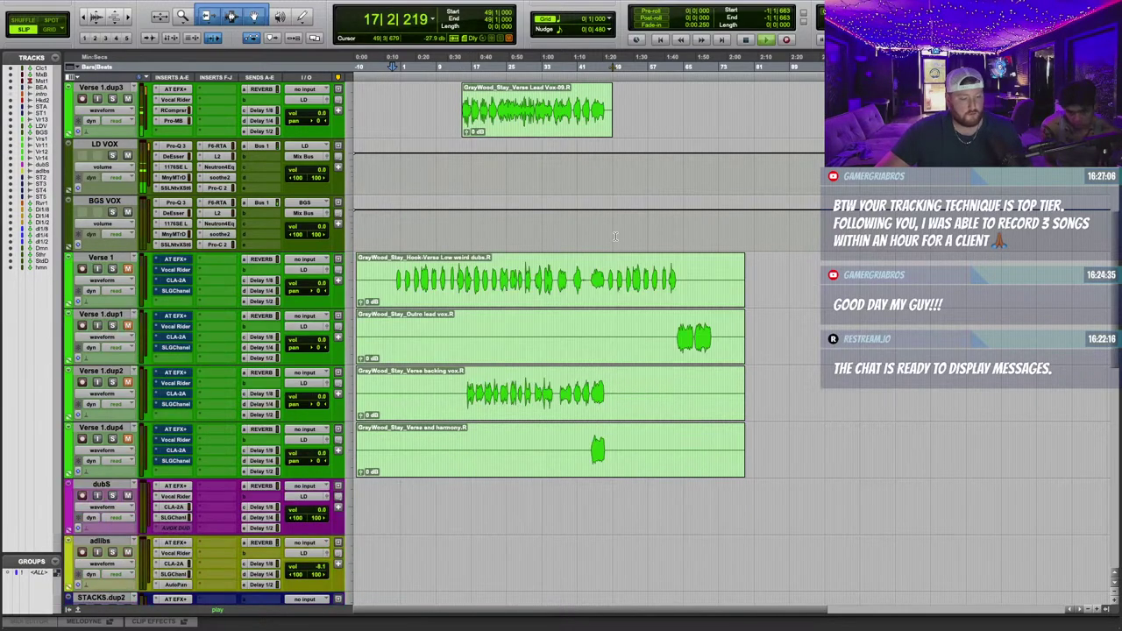
Unmute the Verse 1 track with the low weird dubs and the Verse 1.dup2 track with the verse backing vocals.
scroll(635, 246, up, 2)
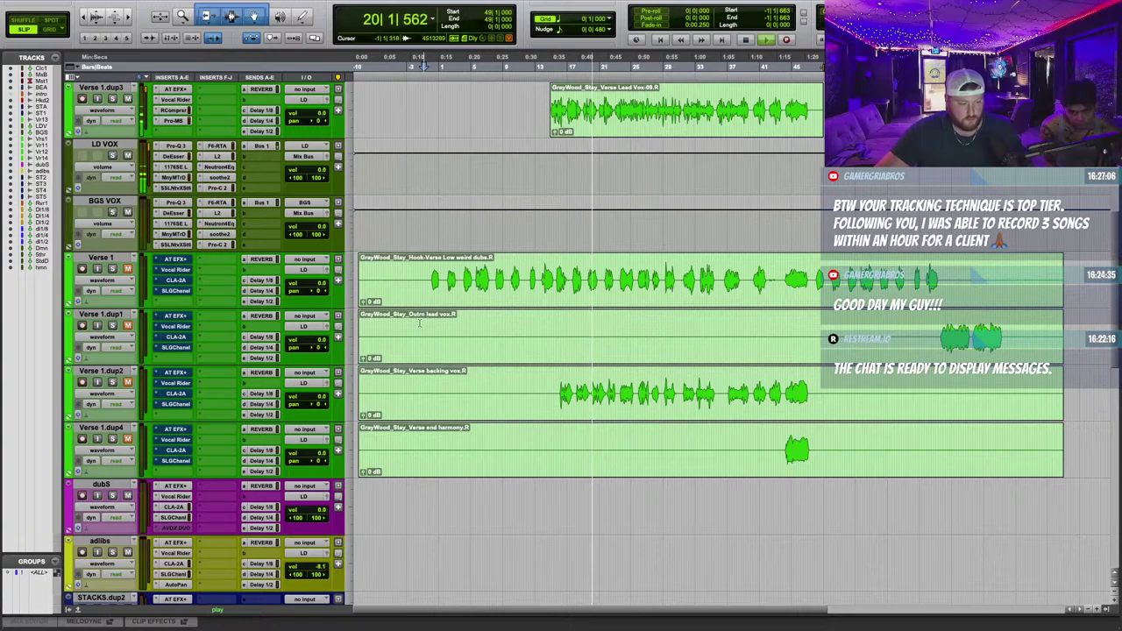
click(421, 291)
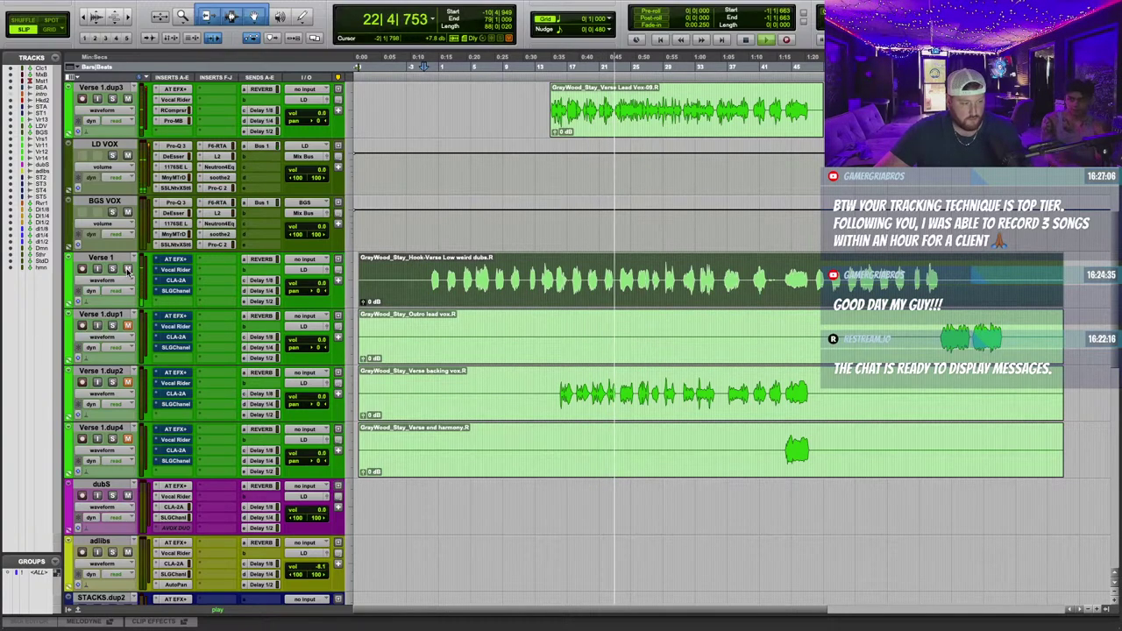
click(127, 382)
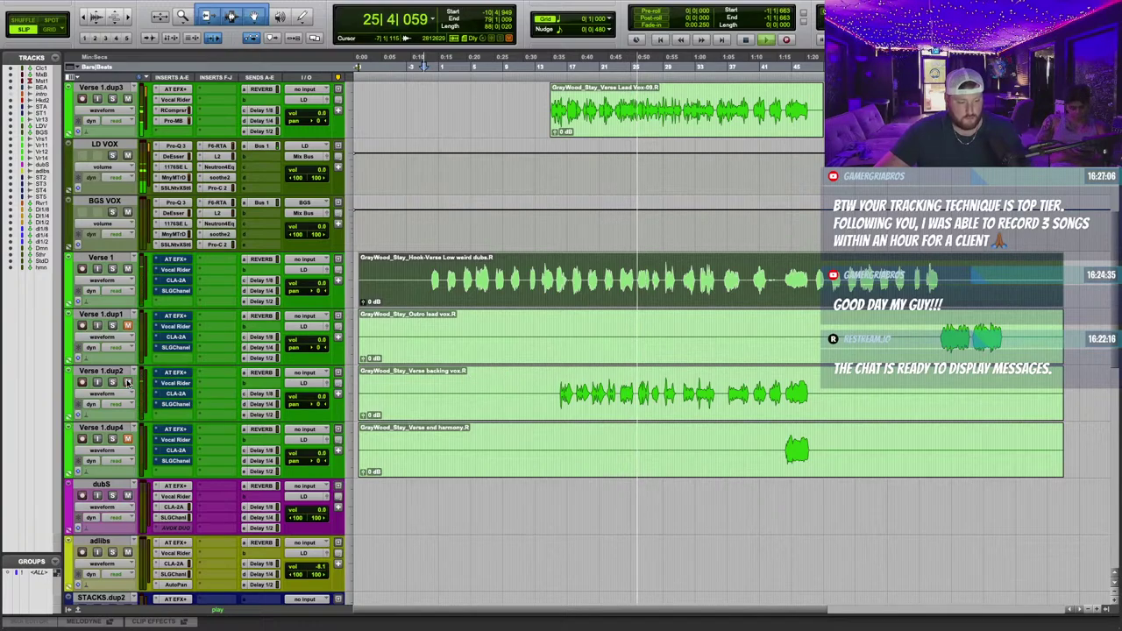
scroll(570, 351, down, 3)
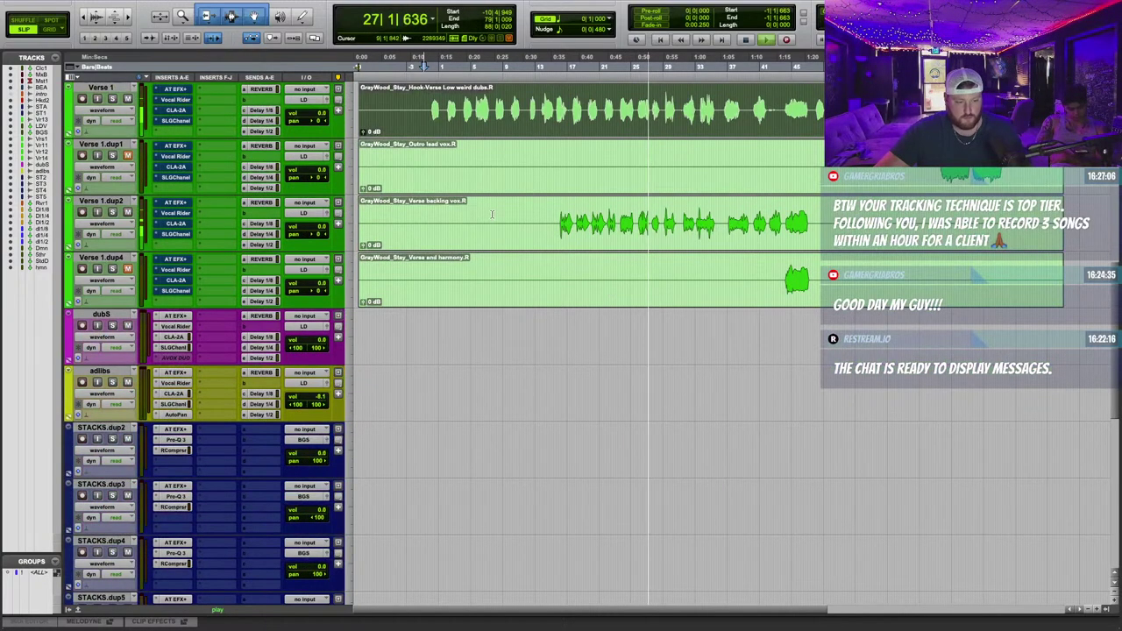
scroll(496, 241, up, 8)
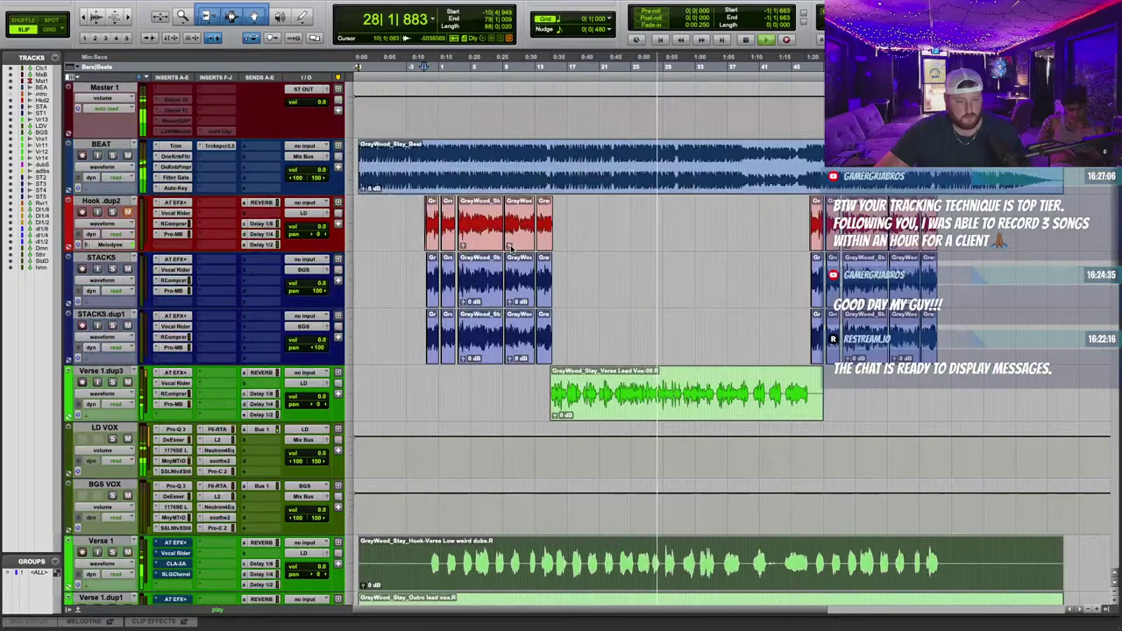
Duplicate the STACKS and STACKS.dup1 tracks together without their clips.
click(101, 258)
shift+click(110, 315)
right_click(121, 314)
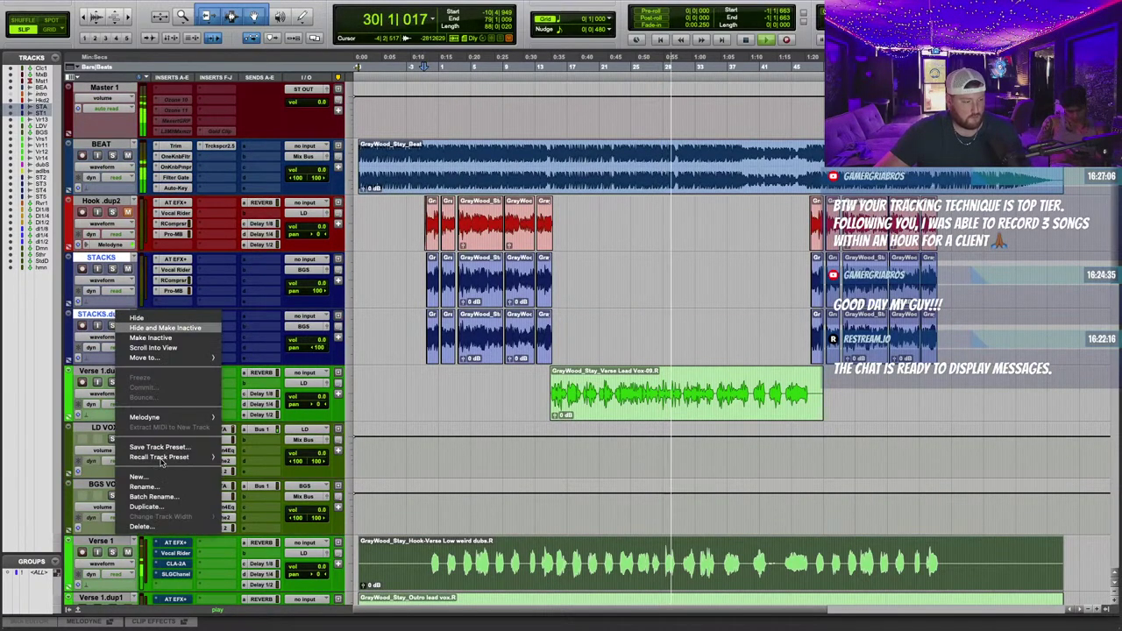
click(144, 506)
key(Return)
Recolour the new STACKS.dup6 and STACKS.dup7 tracks dark teal-blue.
double_click(71, 386)
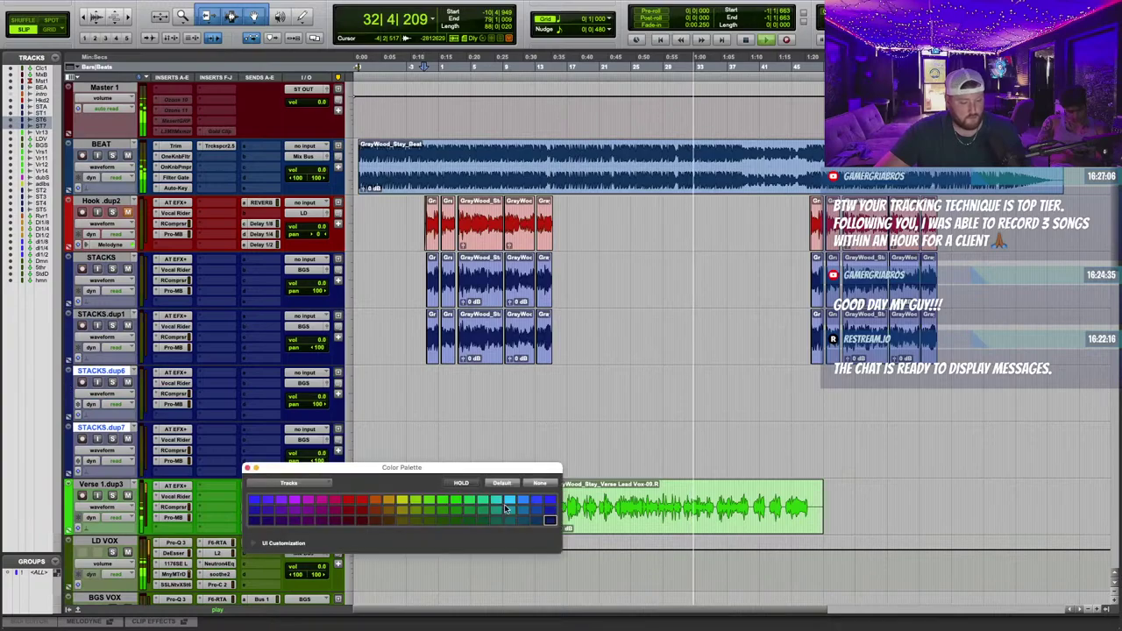
click(541, 520)
click(250, 467)
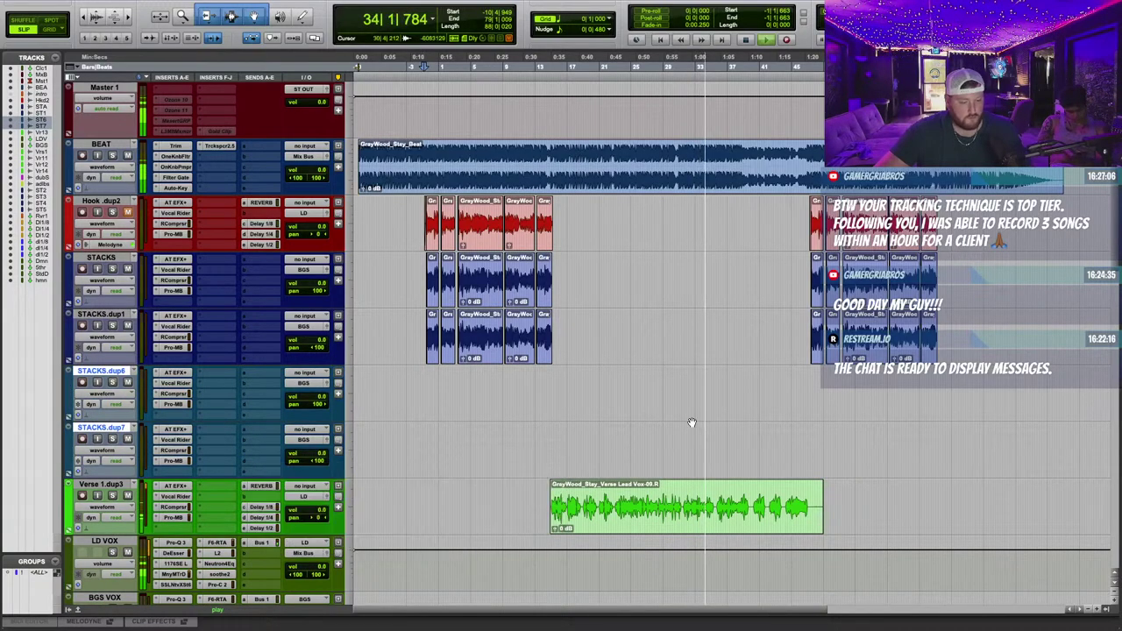
Move the Hook-Verse Low weird dubs clip onto STACKS.dup6 and the Verse backing vox clip onto STACKS.dup7.
scroll(692, 422, down, 7)
scroll(474, 433, up, 2)
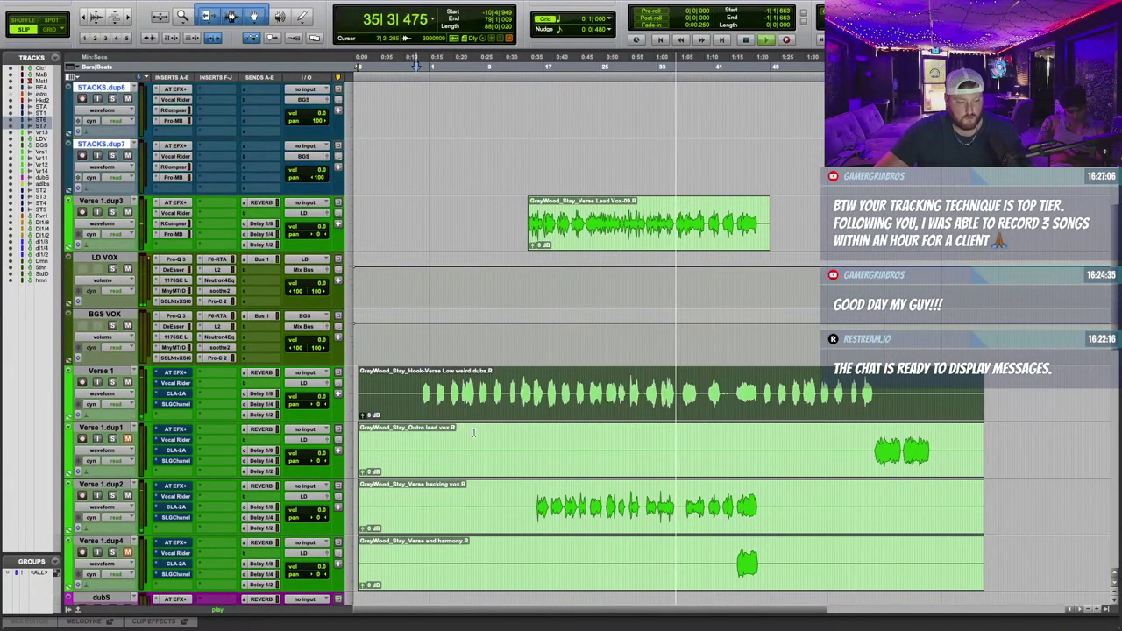
drag(472, 414, 462, 291)
scroll(541, 349, down, 6)
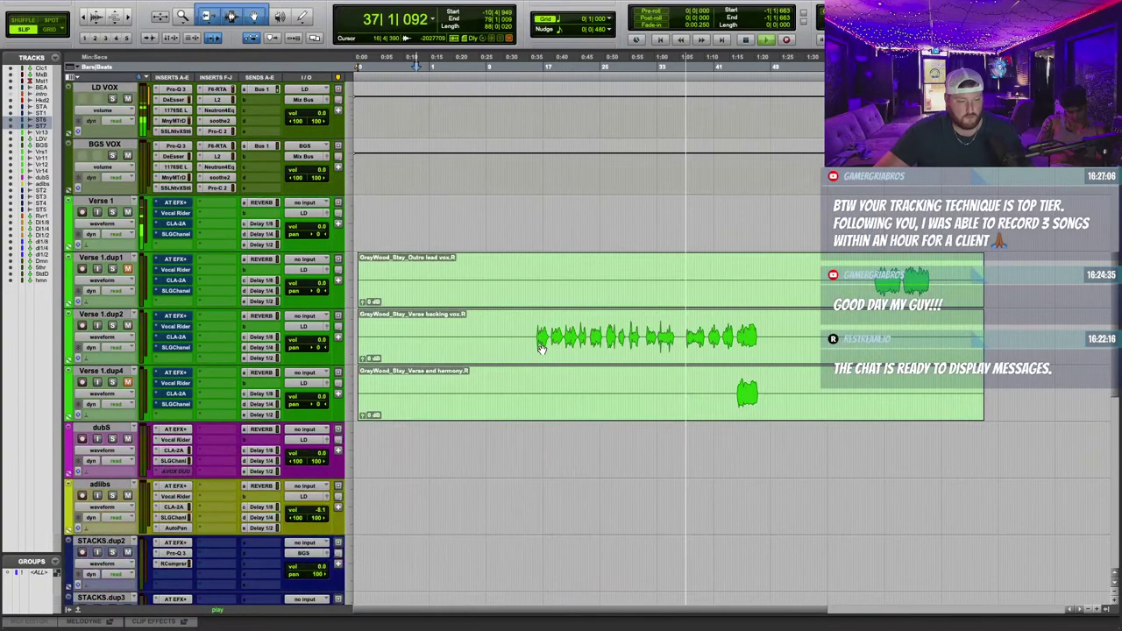
drag(493, 349, 491, 216)
scroll(491, 257, up, 3)
scroll(491, 257, up, 1)
Cut the silence before and after the vocals in the Verse backing vox clip, and the silent start of the Low weird dubs clip.
drag(764, 214, 1027, 215)
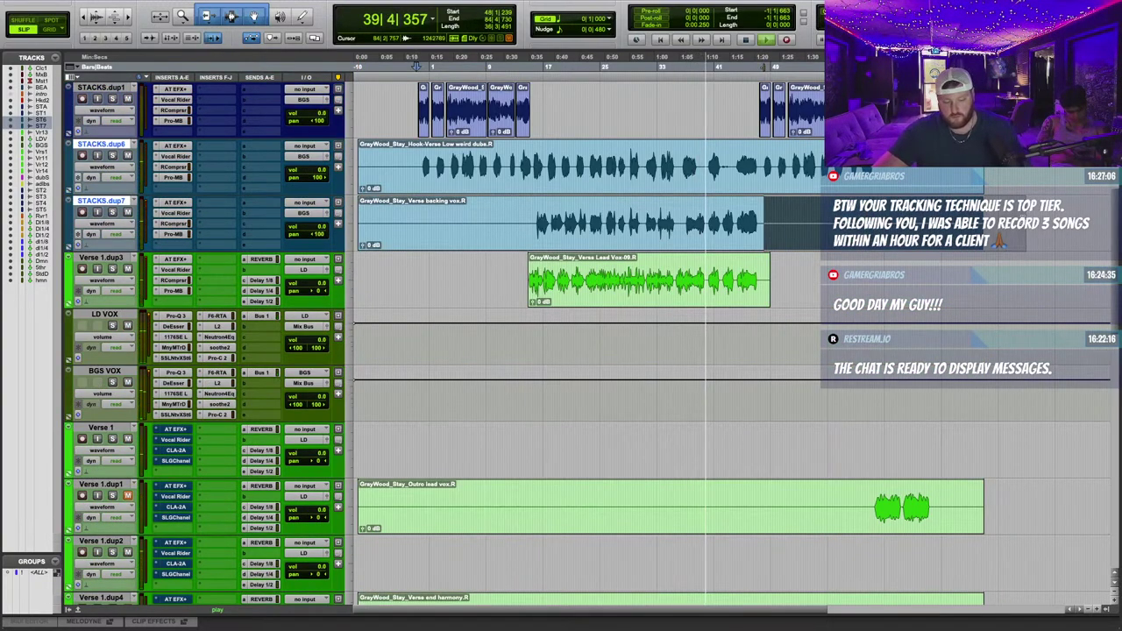
key(BackSpace)
click(914, 279)
key(t)
key(t)
drag(764, 213, 321, 246)
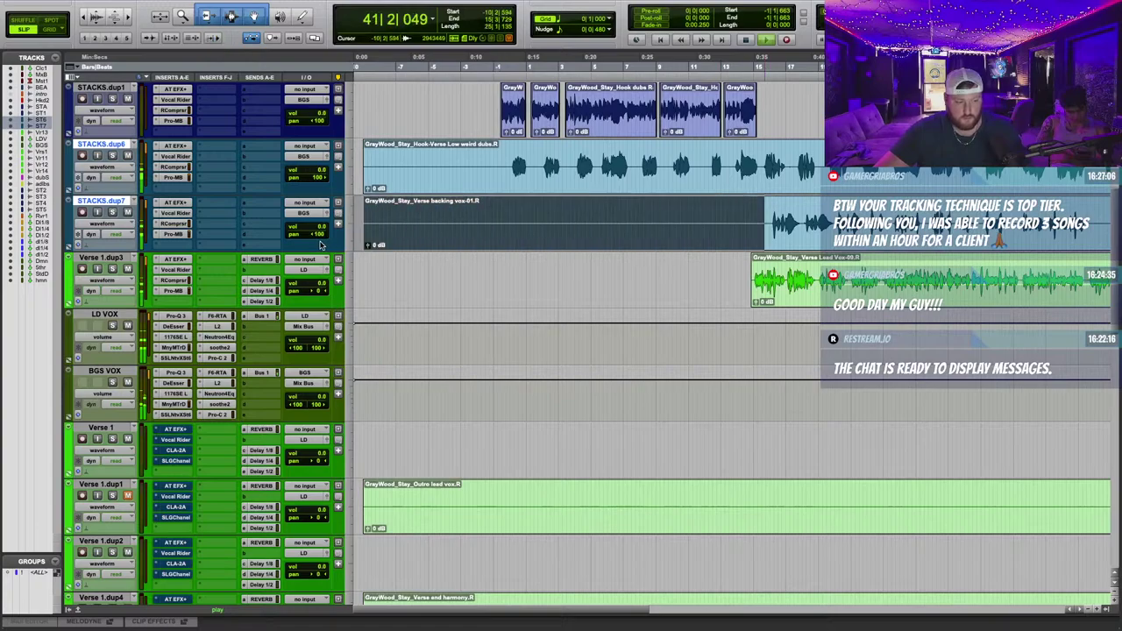
key(BackSpace)
drag(507, 163, 319, 190)
key(BackSpace)
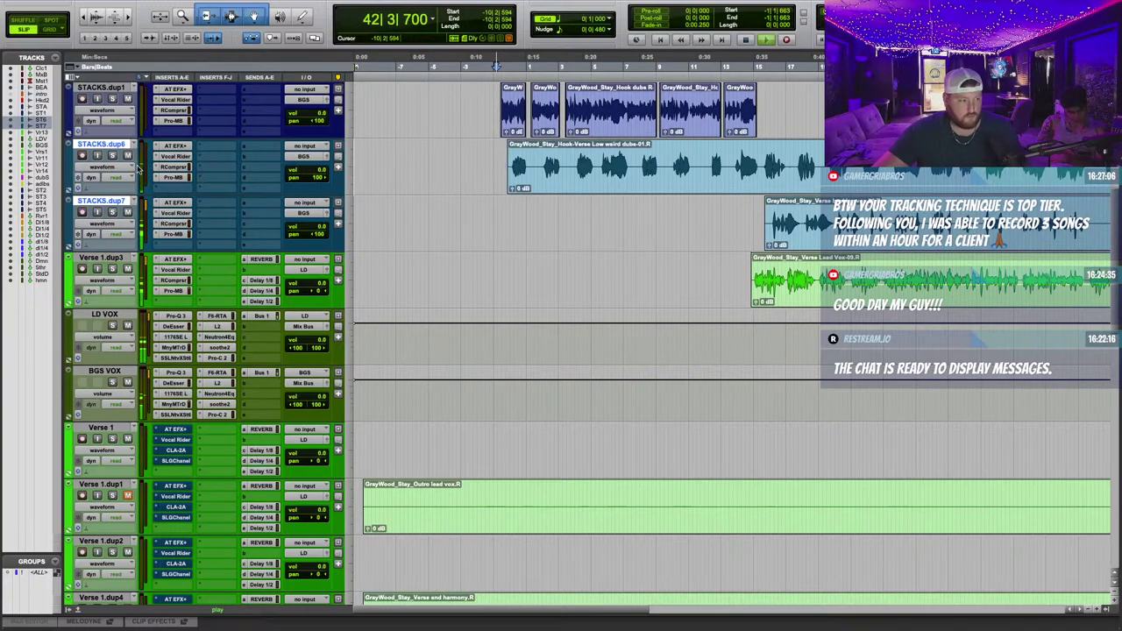
Trim the silent tail off the end of the Low weird dubs clip on STACKS.dup6.
right_click(103, 150)
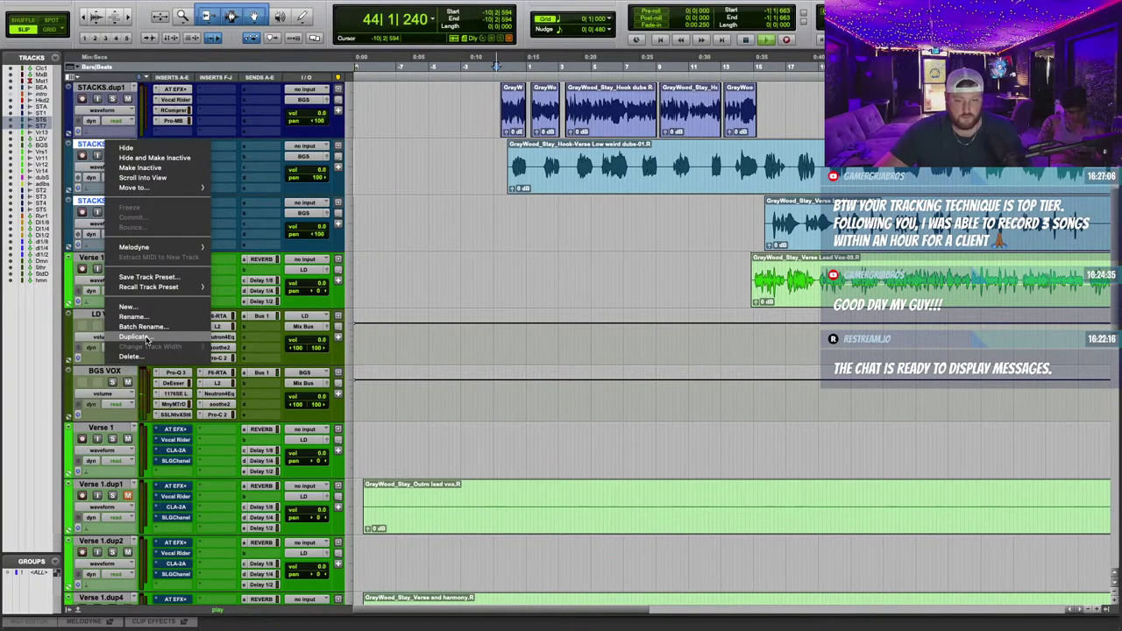
click(602, 238)
scroll(602, 239, right, 8)
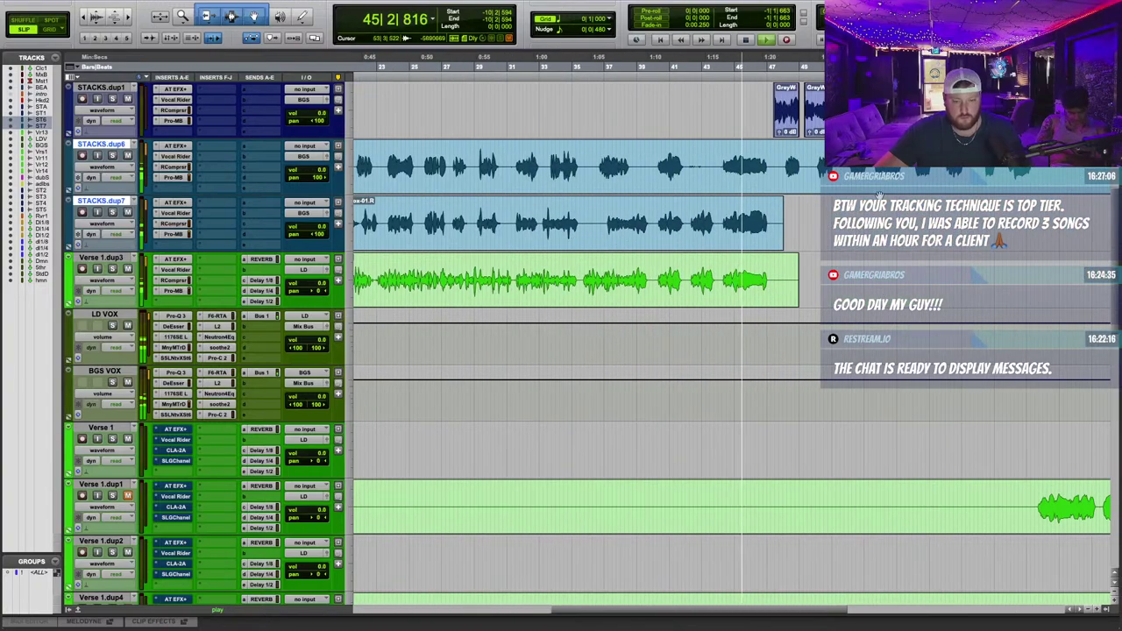
drag(1084, 183, 837, 182)
scroll(865, 179, left, 8)
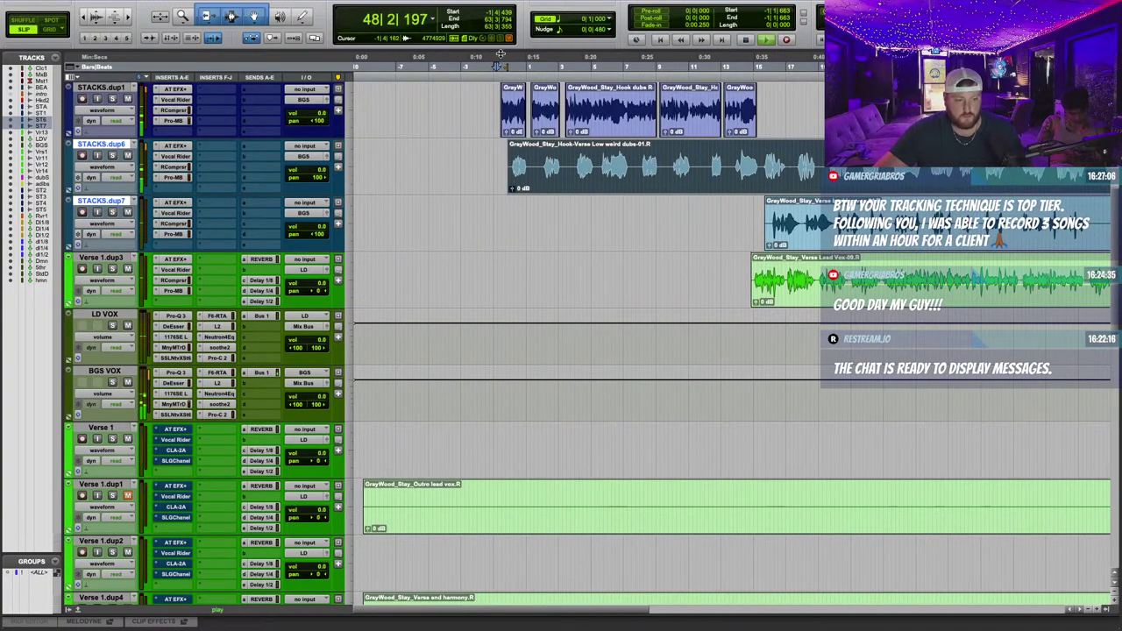
Insert AVOX DUO (mono/stereo) on STACKS.dup6 and STACKS.dup7, and set the STACKS.dup6 voice type to Baritone/Bass.
click(195, 186)
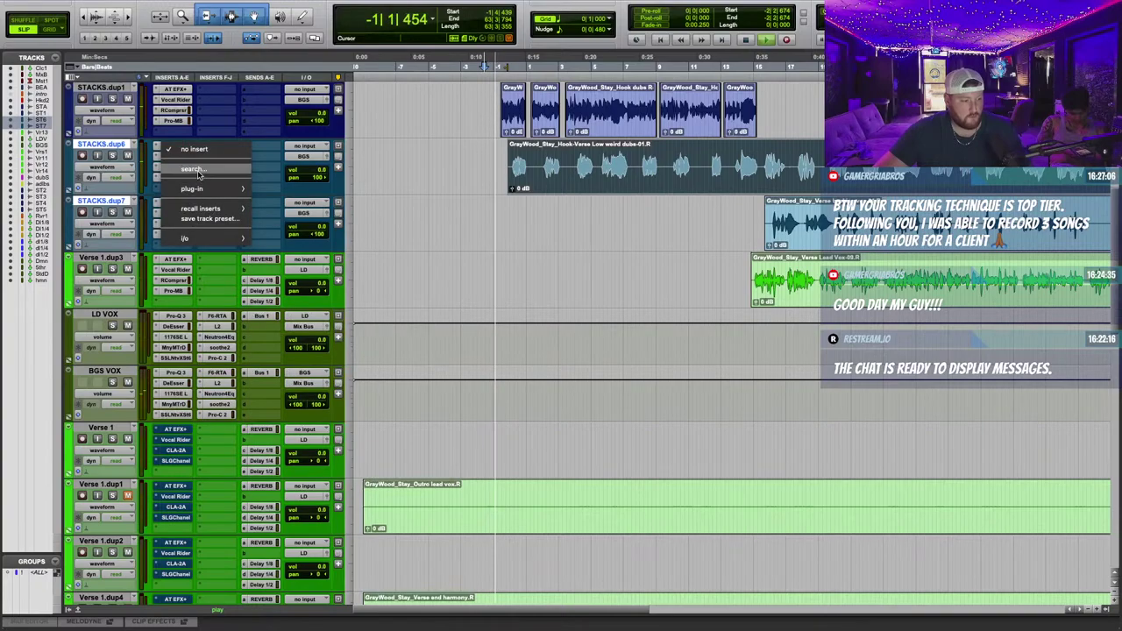
text(duo)
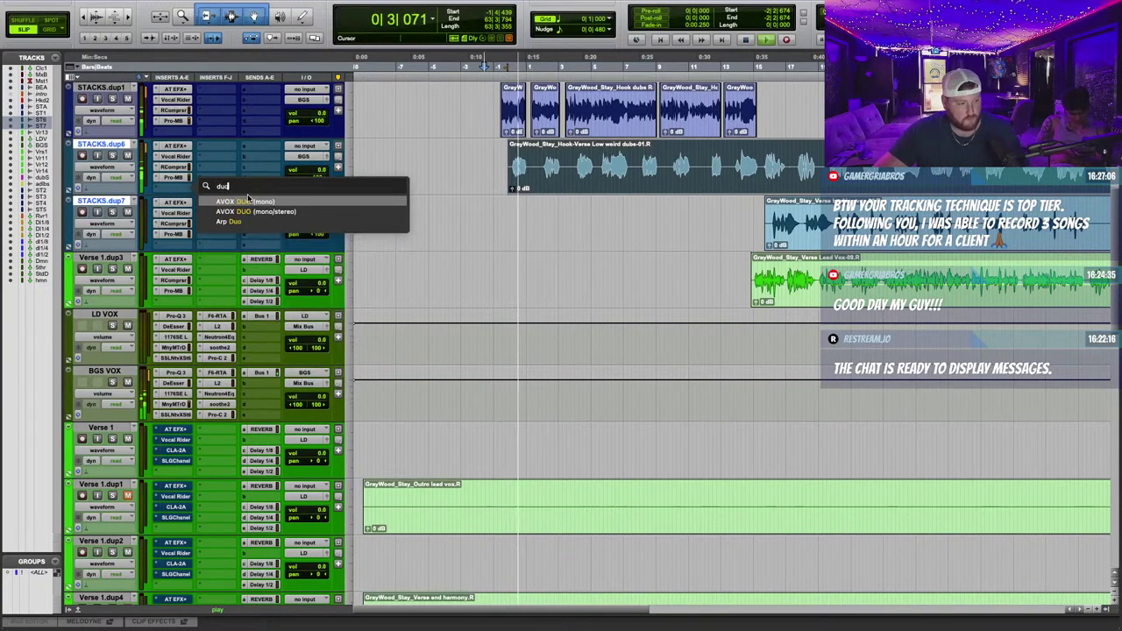
key(Return)
click(432, 183)
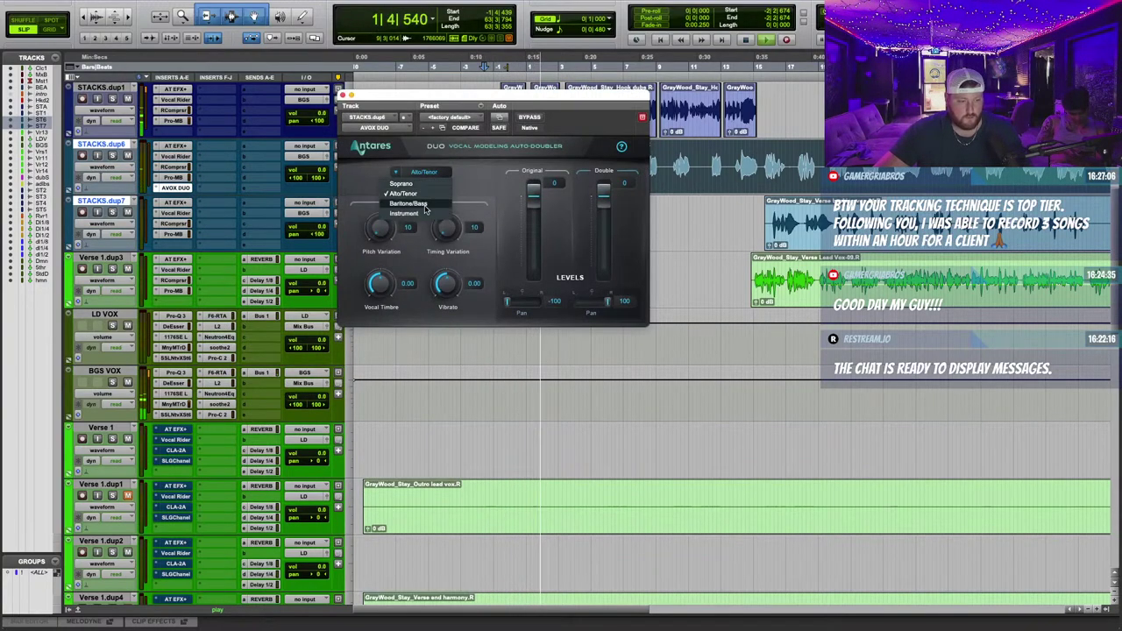
click(434, 203)
click(347, 96)
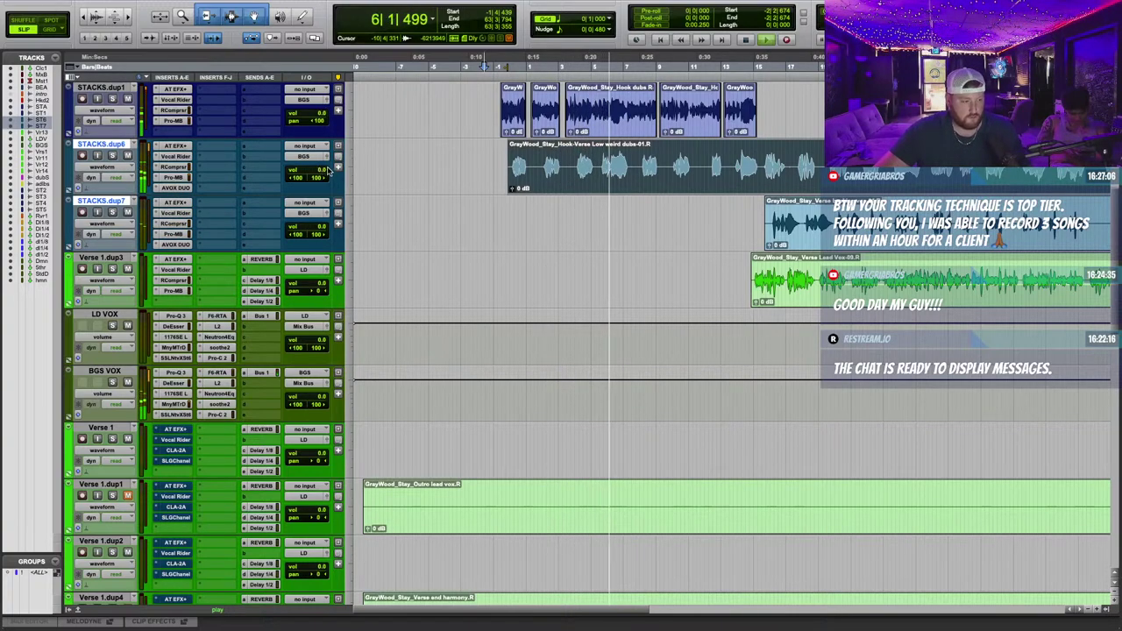
Lower the volume of both STACKS.dup6 and STACKS.dup7 to -6.6 dB.
drag(323, 168, 333, 176)
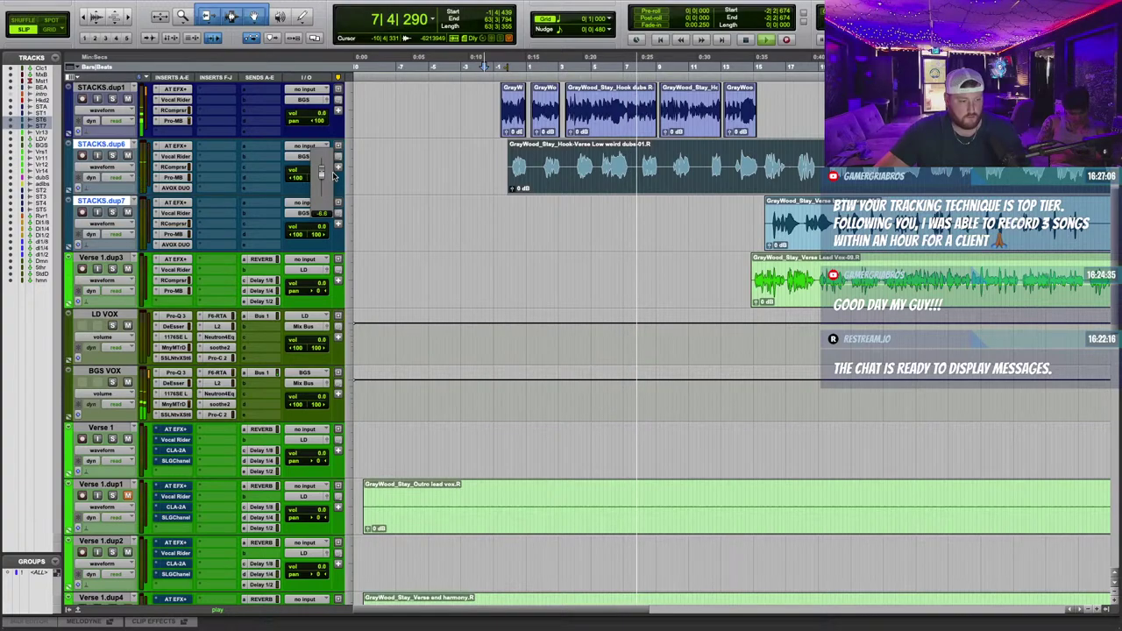
drag(324, 227, 333, 235)
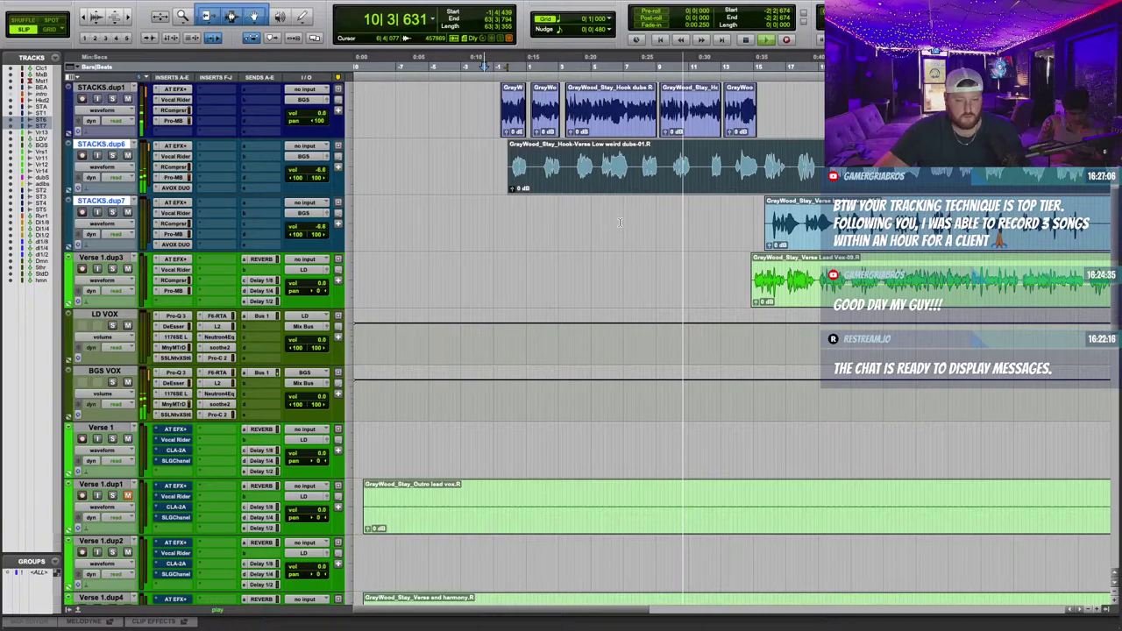
Strip silence from the Low weird dubs clip with -32 dB threshold, 500 msec minimum duration, 106 msec start pad and 230 msec end pad.
key(t)
key(ctrl+u)
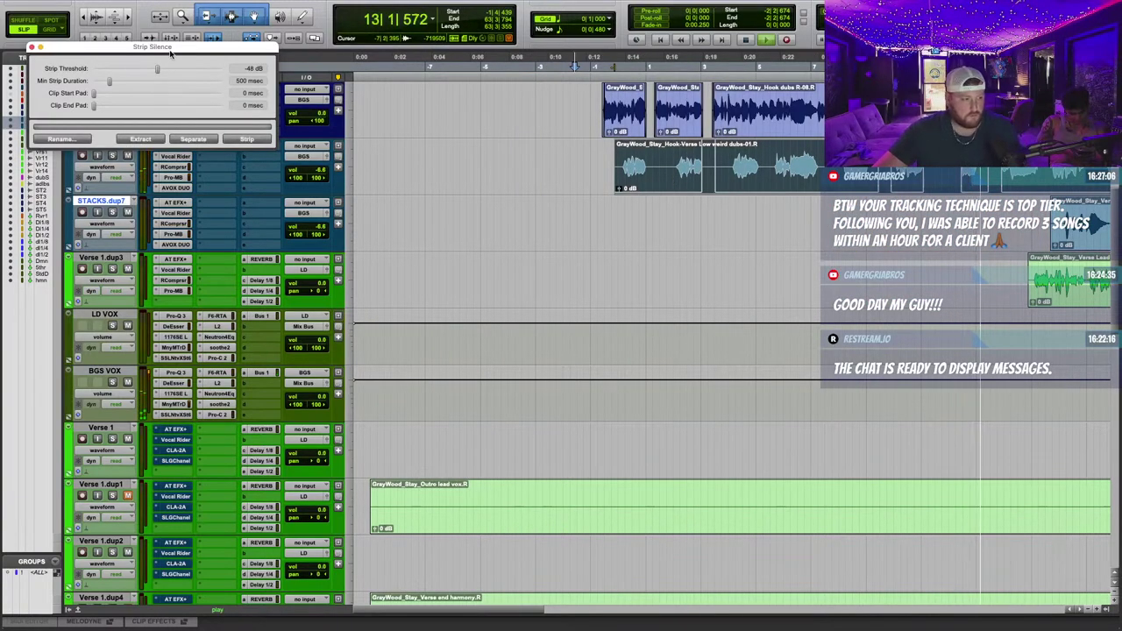
drag(171, 54, 711, 262)
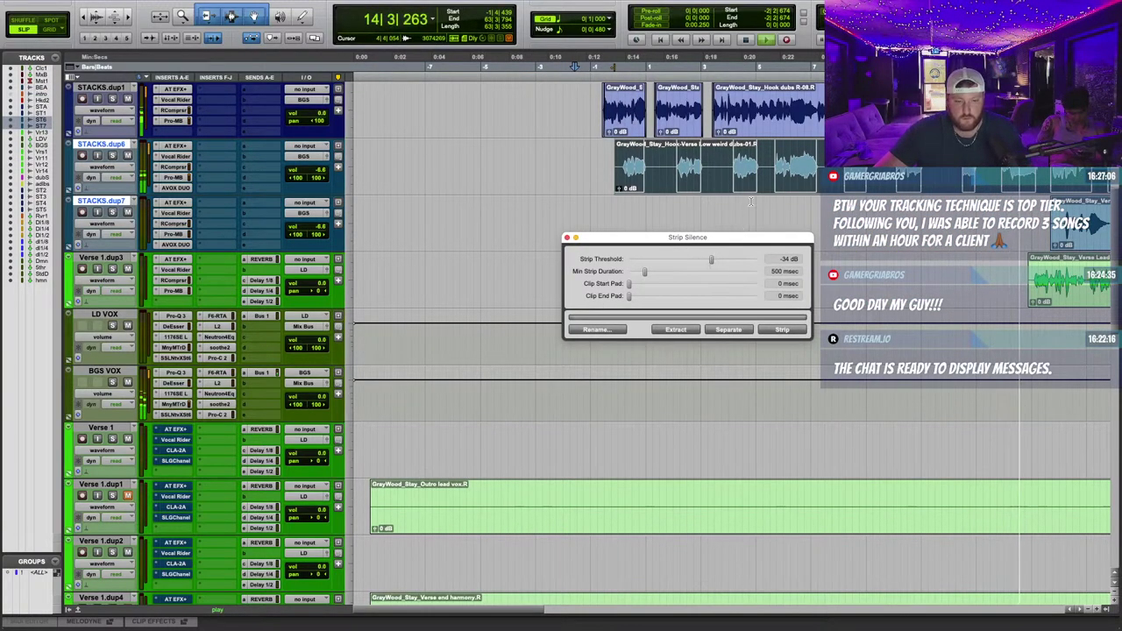
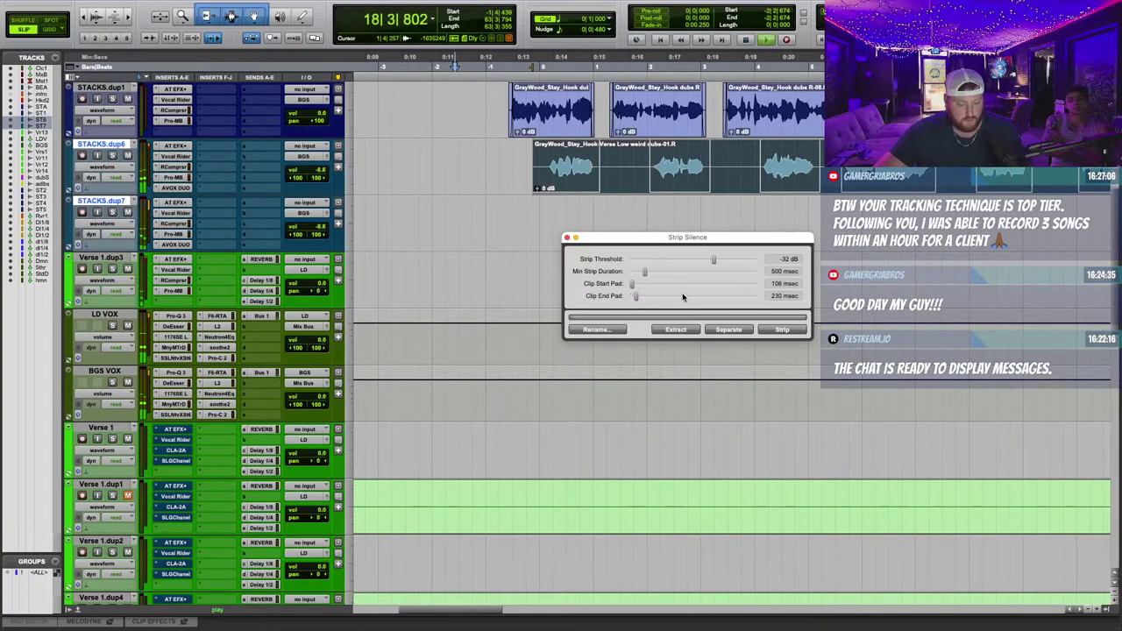
click(782, 330)
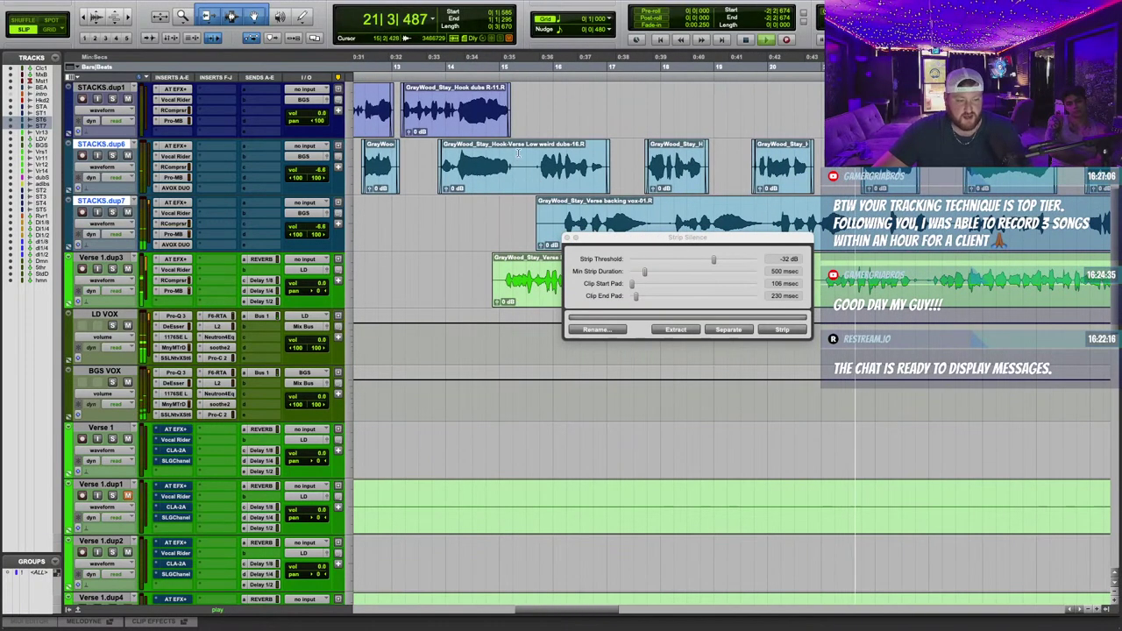
Remove the silent gap after the first phrase of the Low weird dubs clip near bar 15 on STACKS.dup6.
drag(518, 154, 541, 160)
key(BackSpace)
key(BackSpace)
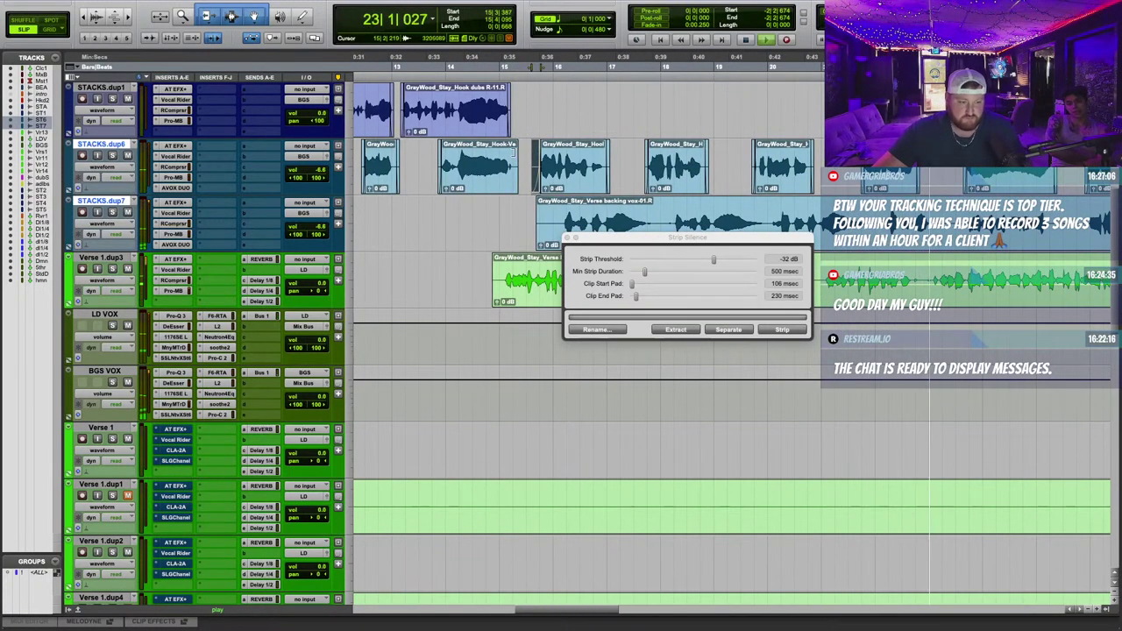
click(513, 151)
Strip silence from the Verse backing vox clip on STACKS.dup7 with -32 dB threshold, 500 msec minimum duration, 106 msec start pad and 230 msec end pad.
click(690, 234)
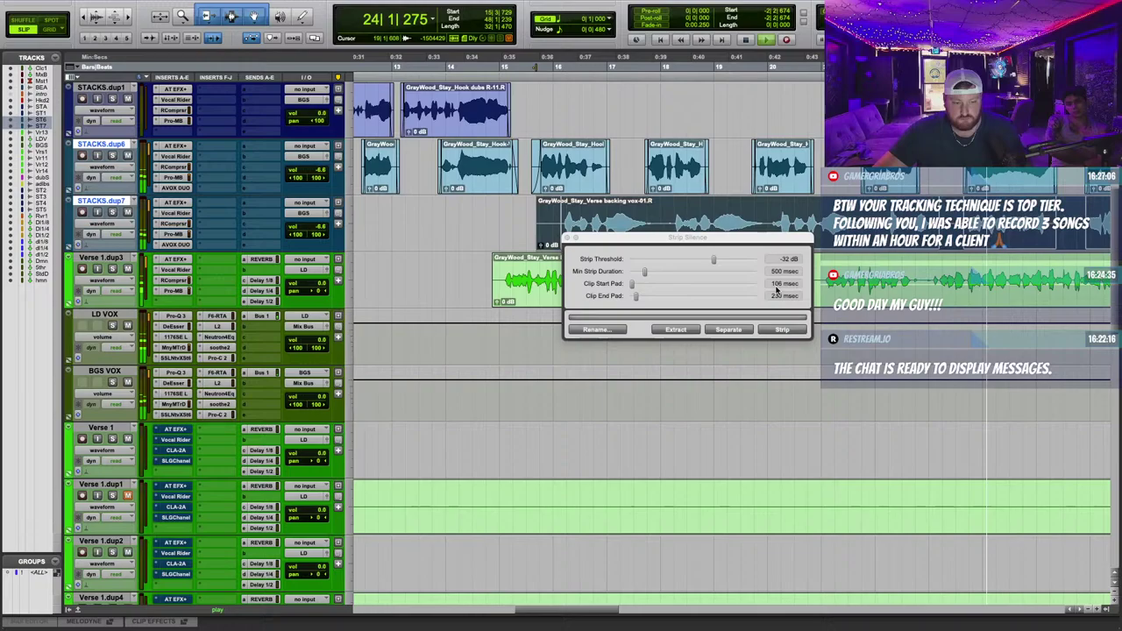
click(780, 330)
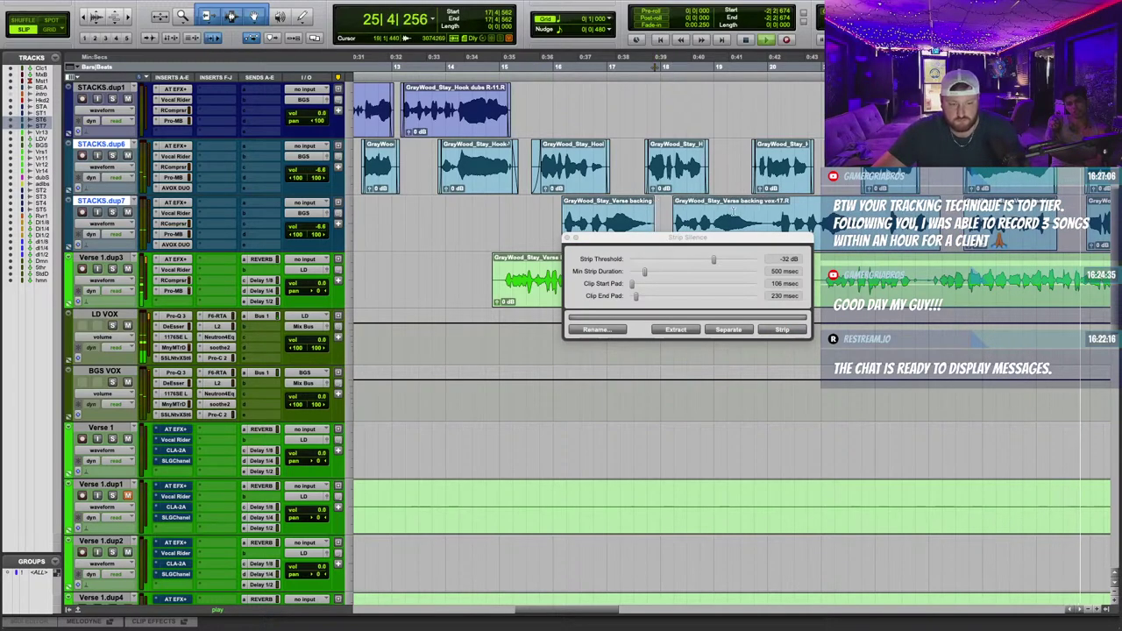
drag(519, 213, 797, 286)
key(r)
scroll(762, 220, up, 1)
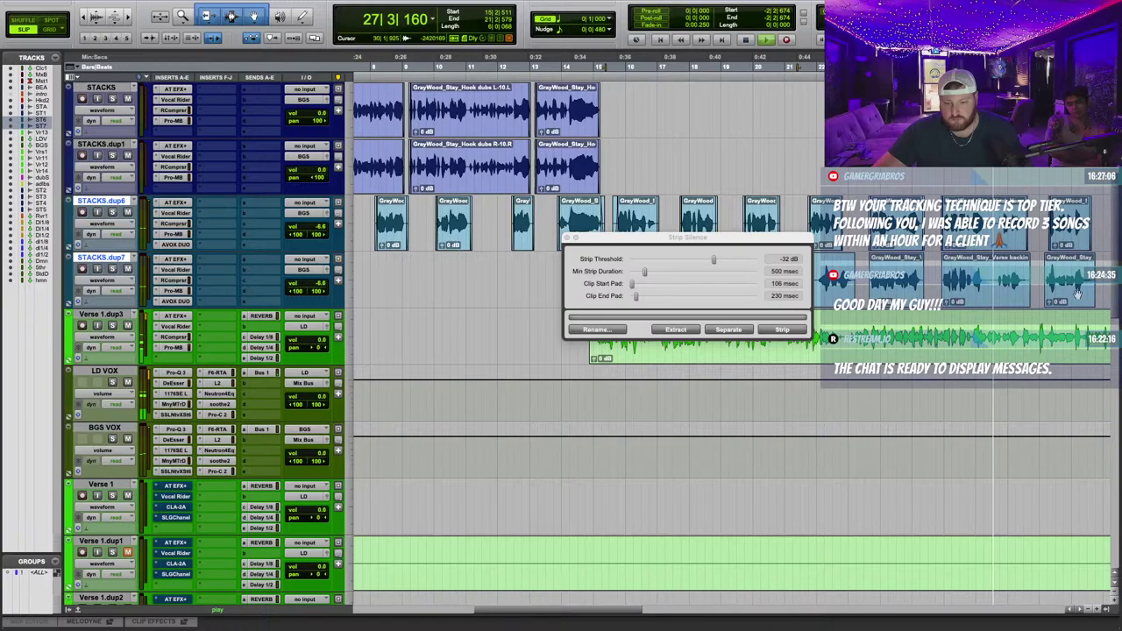
key(super+u)
Cut the remaining silent gaps between phrases in the verse clips on STACKS.dup6 and STACKS.dup7.
key(t)
key(t)
key(t)
scroll(719, 307, right, 4)
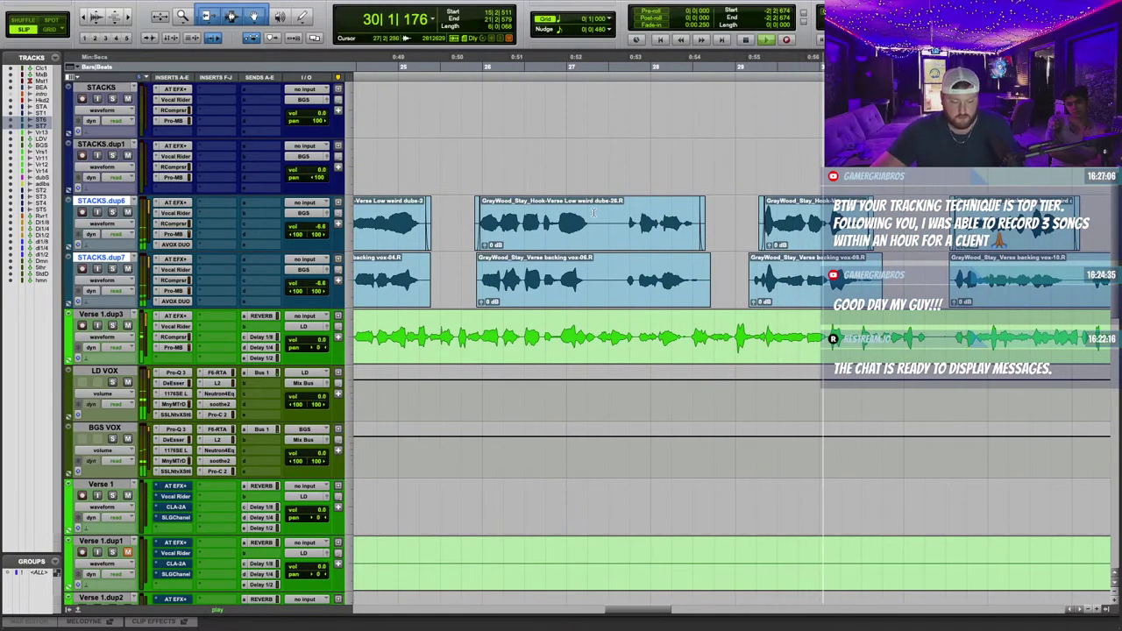
drag(597, 246, 624, 268)
key(BackSpace)
drag(461, 228, 711, 228)
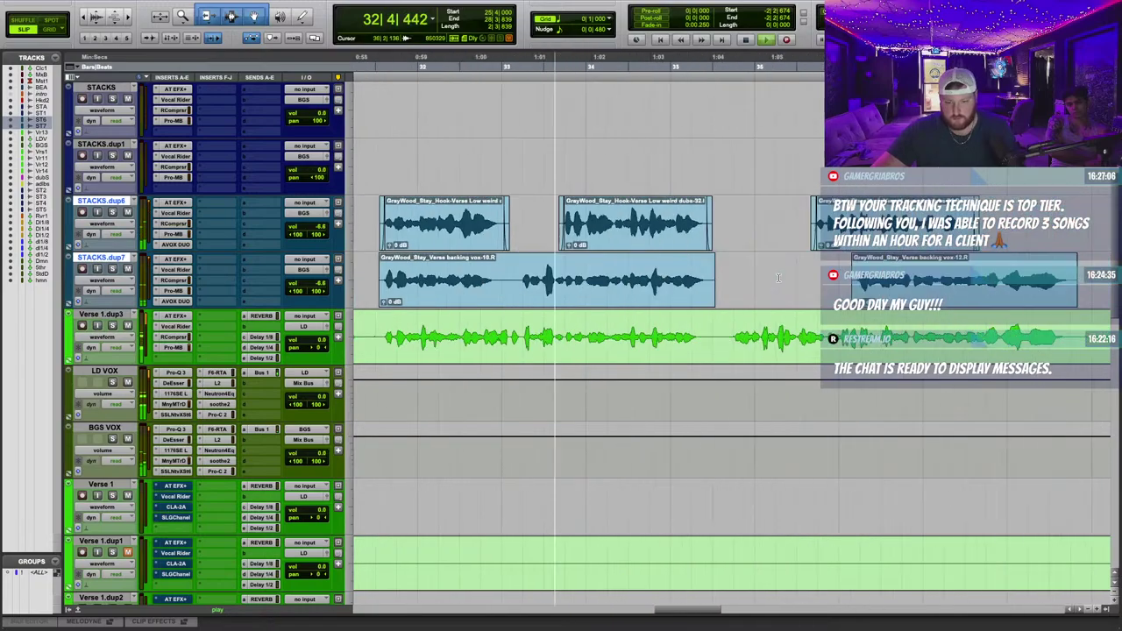
mouse_move(425, 269)
mouse_down()
mouse_move(441, 271)
mouse_move(425, 272)
mouse_up()
scroll(426, 272, right, 5)
key(r)
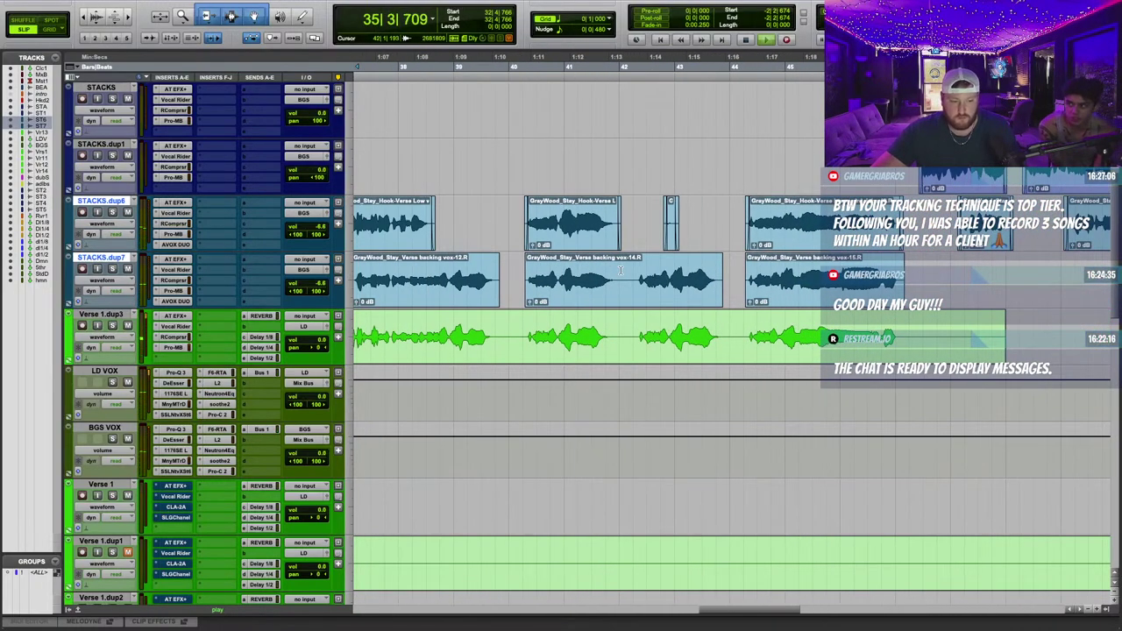
drag(631, 267, 634, 268)
key(Delete)
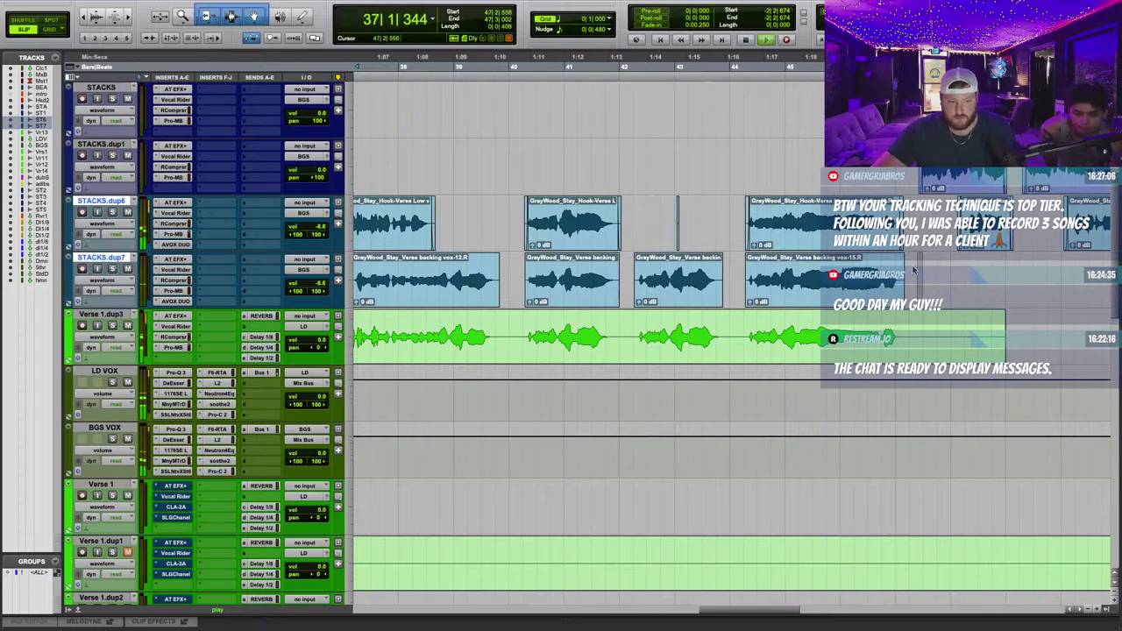
Add short fades to all the Verse backing vox clips on STACKS.dup7.
key(super+bracketleft)
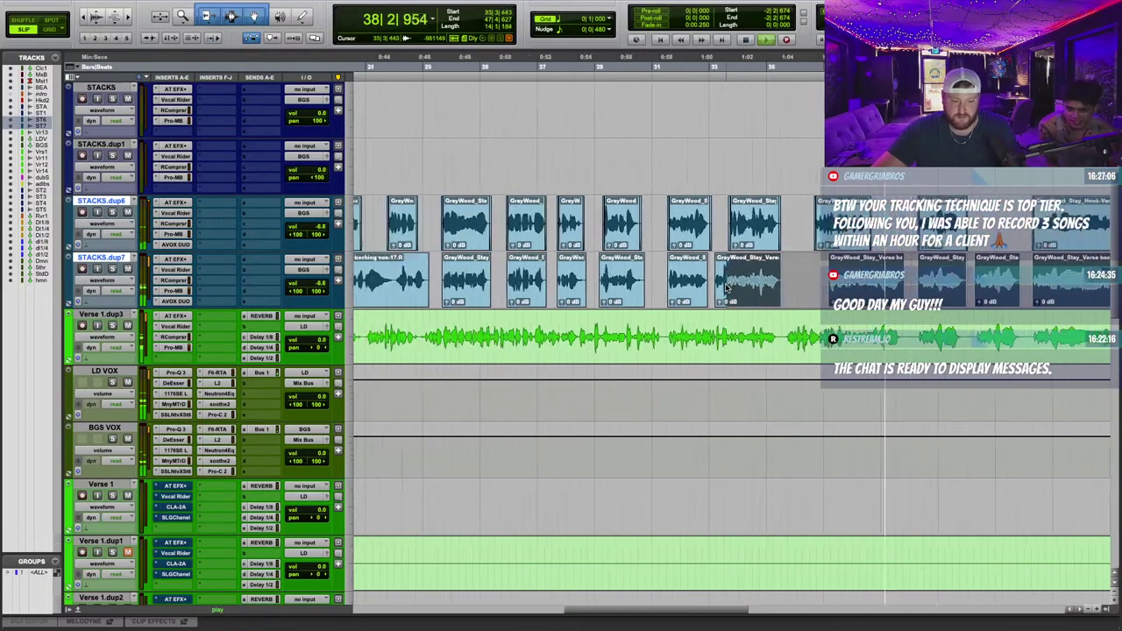
scroll(726, 289, left, 5)
drag(726, 288, 553, 275)
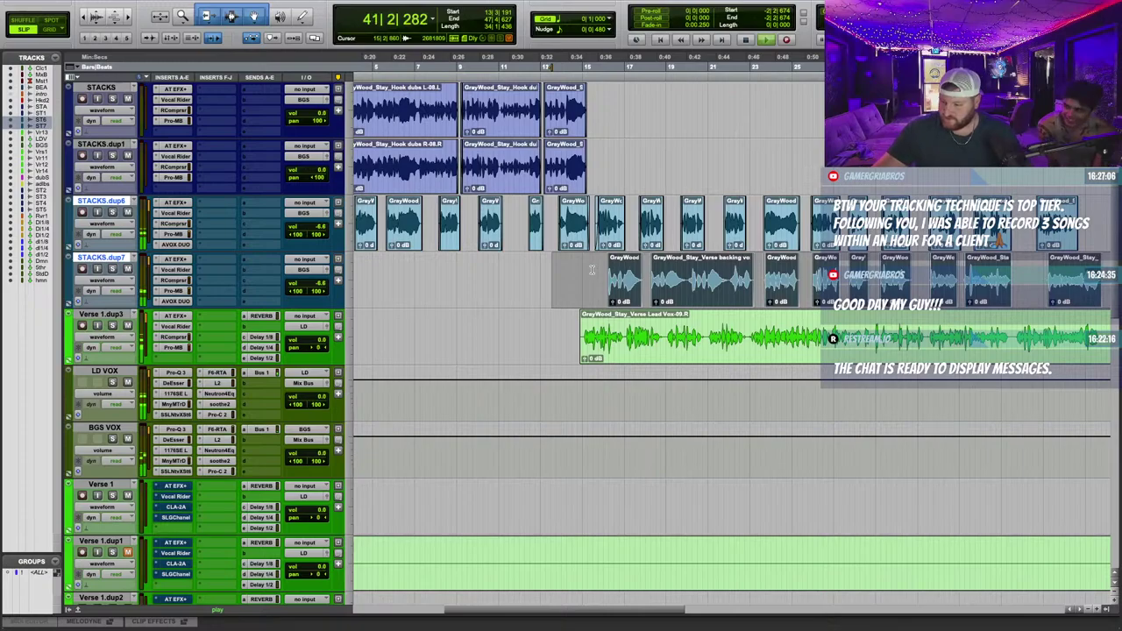
key(r)
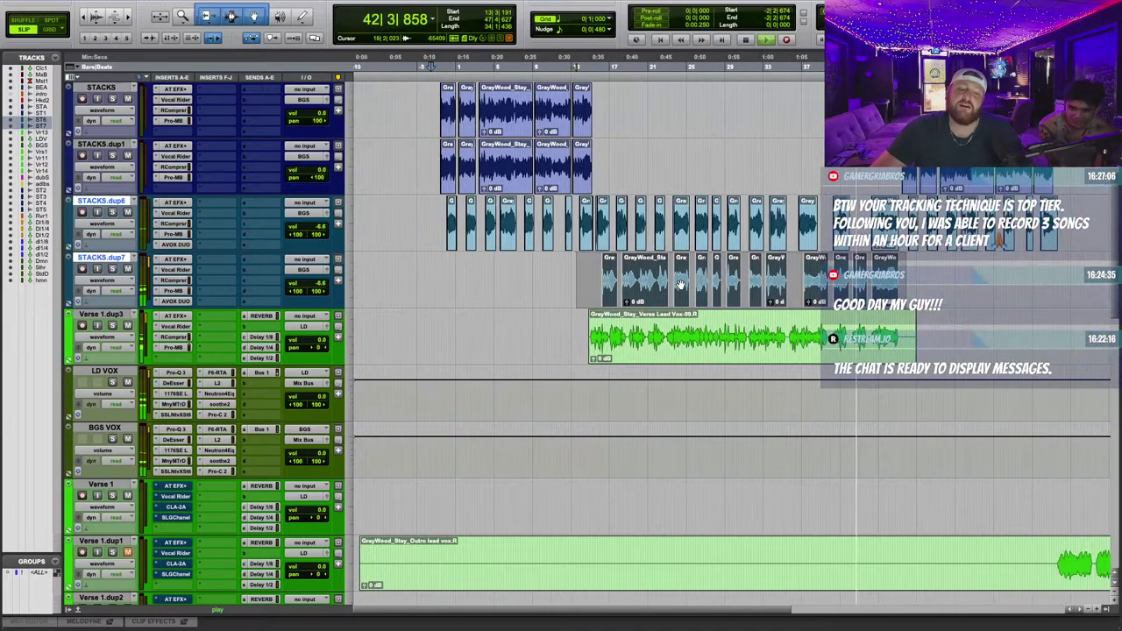
Trim the silent tail off the end of the Verse Lead Vox clip on Verse 1.dup3.
scroll(681, 285, right, 4)
key(t)
key(t)
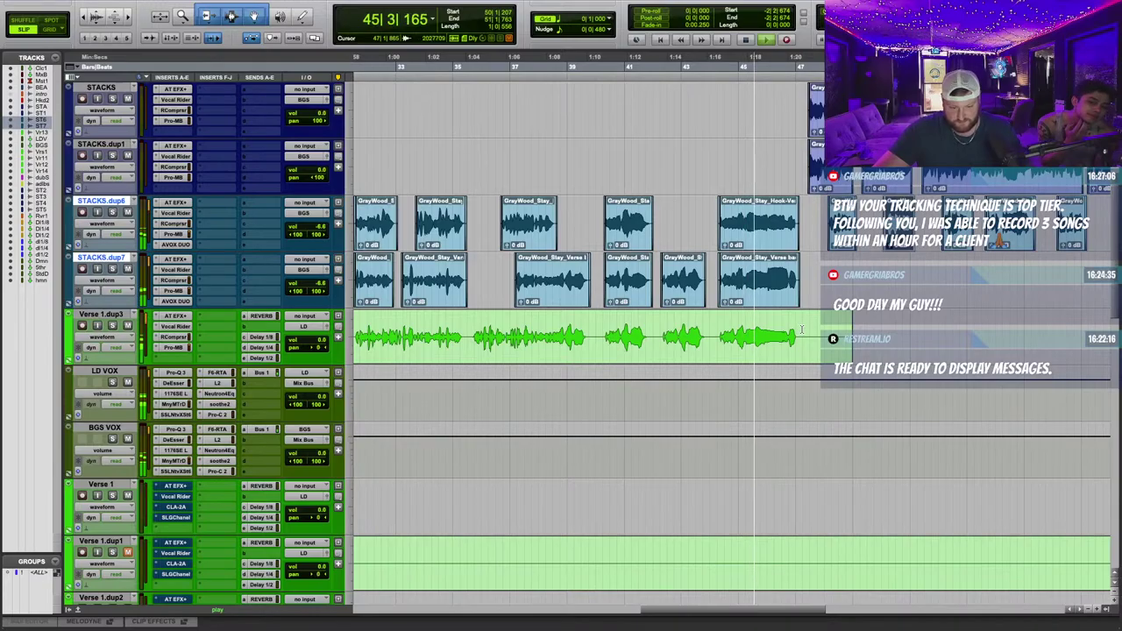
click(930, 330)
drag(852, 329, 802, 330)
key(r)
Move the STACKS.dup6 and STACKS.dup7 tracks directly below Verse 1.dup3.
scroll(704, 341, left, 5)
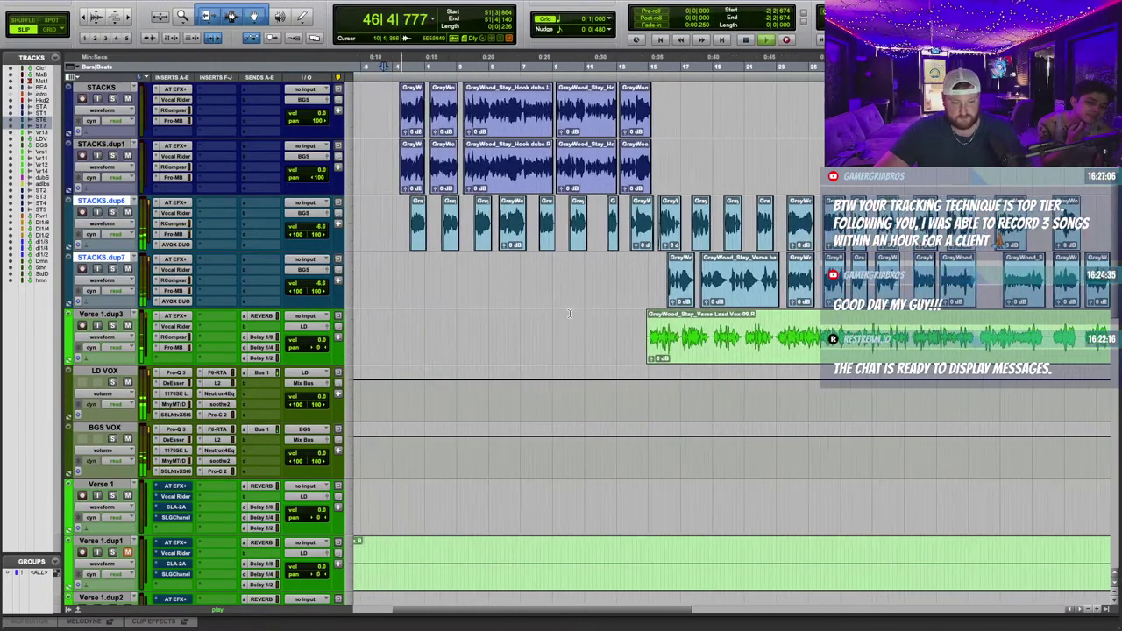
key(super+bracketleft)
drag(96, 196, 95, 337)
Trim the leading silence off the Outro lead vox clip on Verse 1.dup1 and the Verse end harmony clip on Verse 1.dup4.
scroll(606, 226, down, 4)
scroll(762, 409, down, 1)
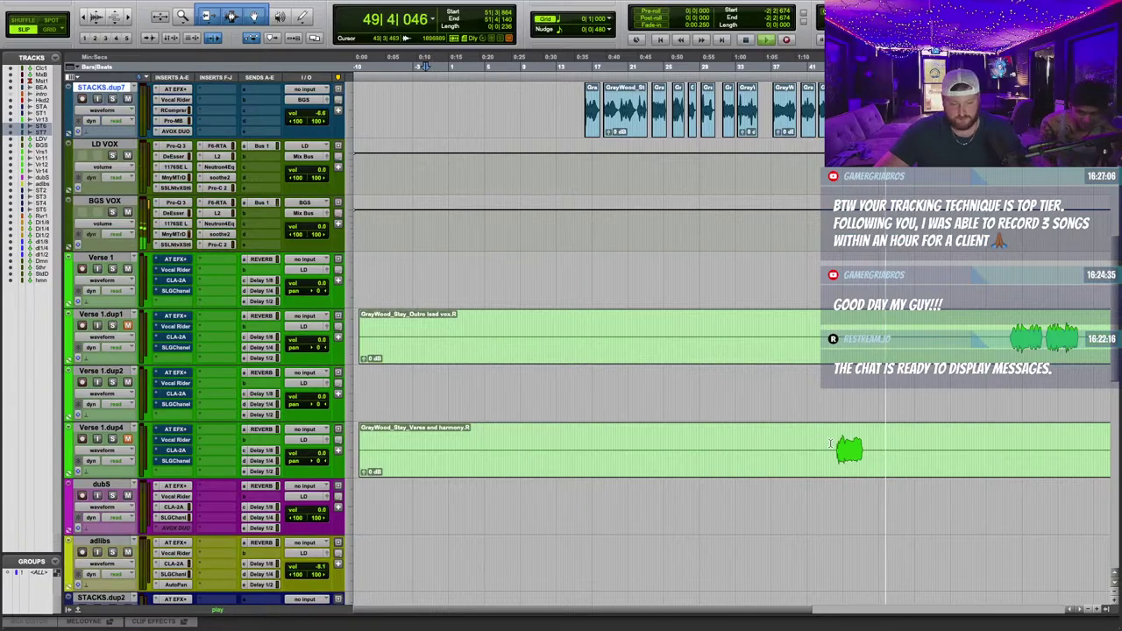
key(a)
click(1003, 329)
key(a)
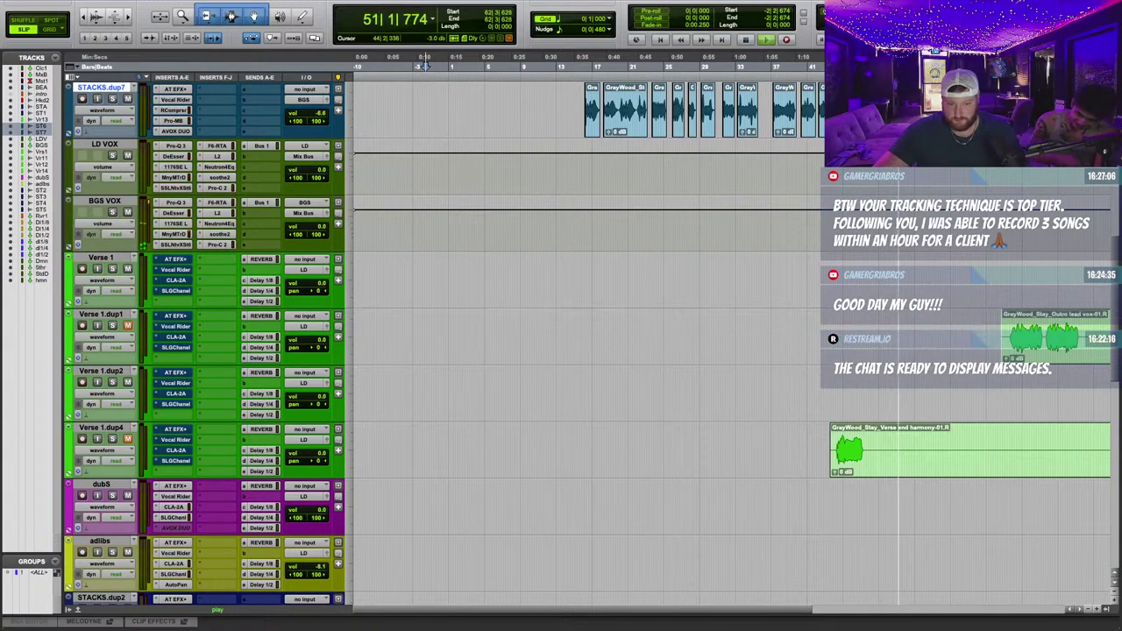
Move the Outro lead vox clip from Verse 1.dup1 onto Verse 1.dup4 without shifting its timing.
scroll(745, 401, down, 2)
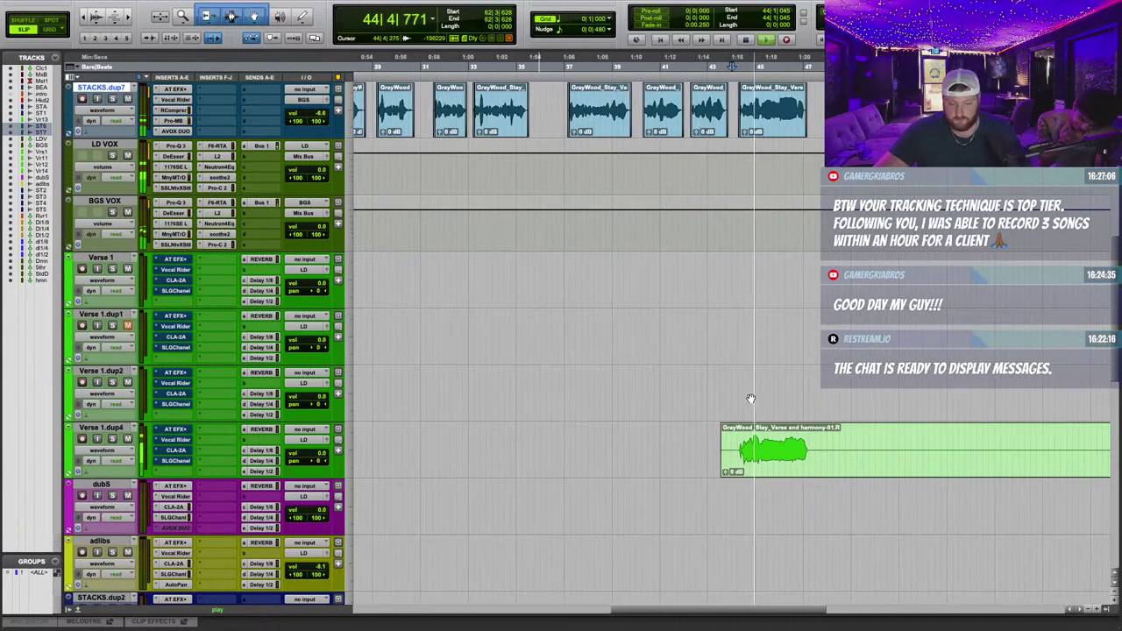
scroll(733, 396, up, 5)
scroll(734, 397, down, 1)
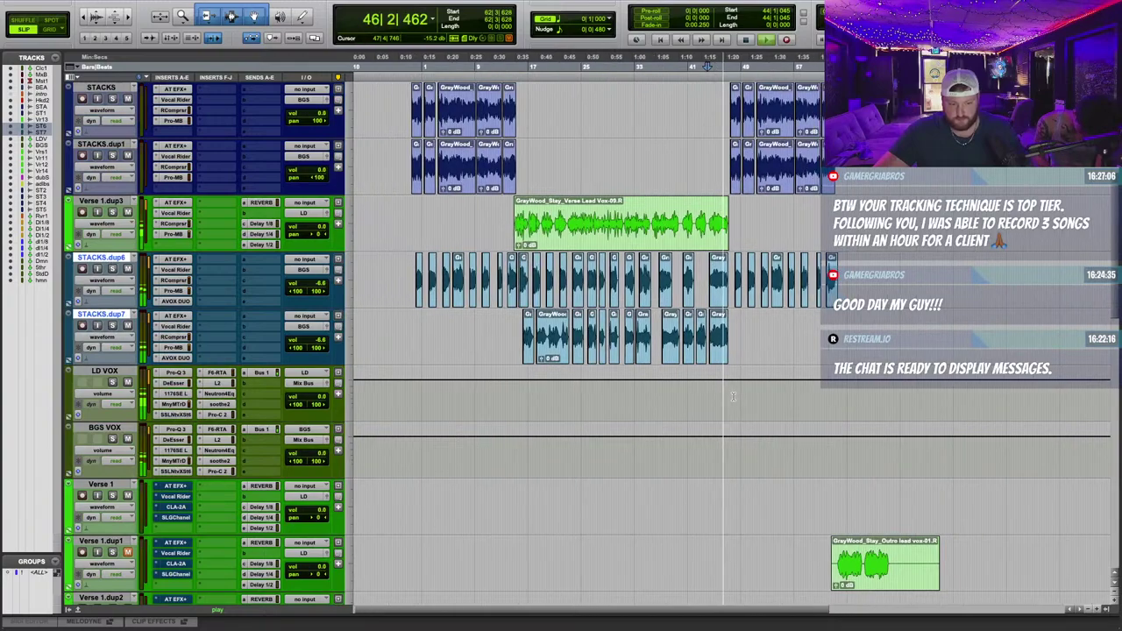
scroll(734, 397, right, 2)
scroll(734, 398, down, 3)
drag(756, 394, 760, 497)
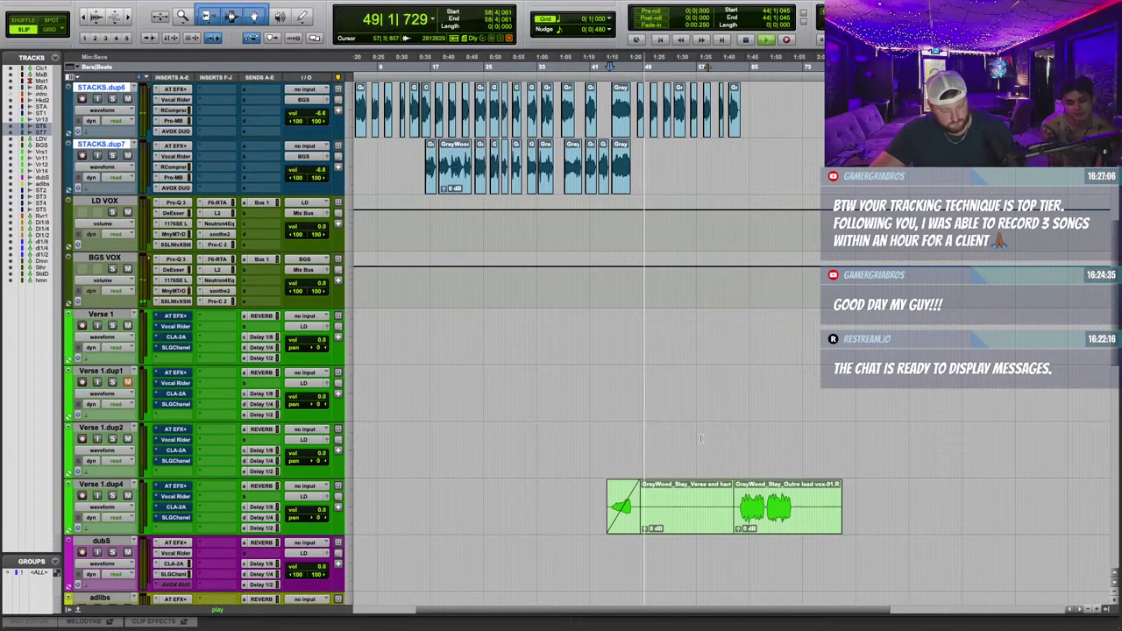
Delete the silence following the Verse end harmony phrase and the Outro lead vox phrases on Verse 1.dup4.
drag(610, 488, 673, 501)
click(633, 496)
key(Delete)
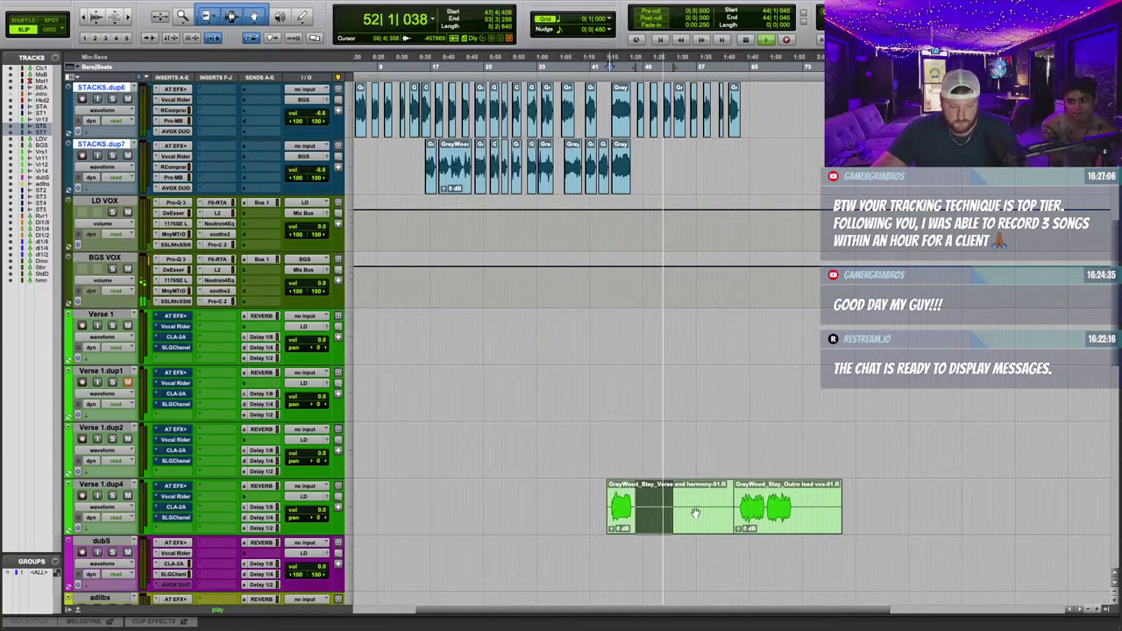
key(Delete)
click(696, 510)
key(Delete)
drag(798, 495, 939, 494)
key(Delete)
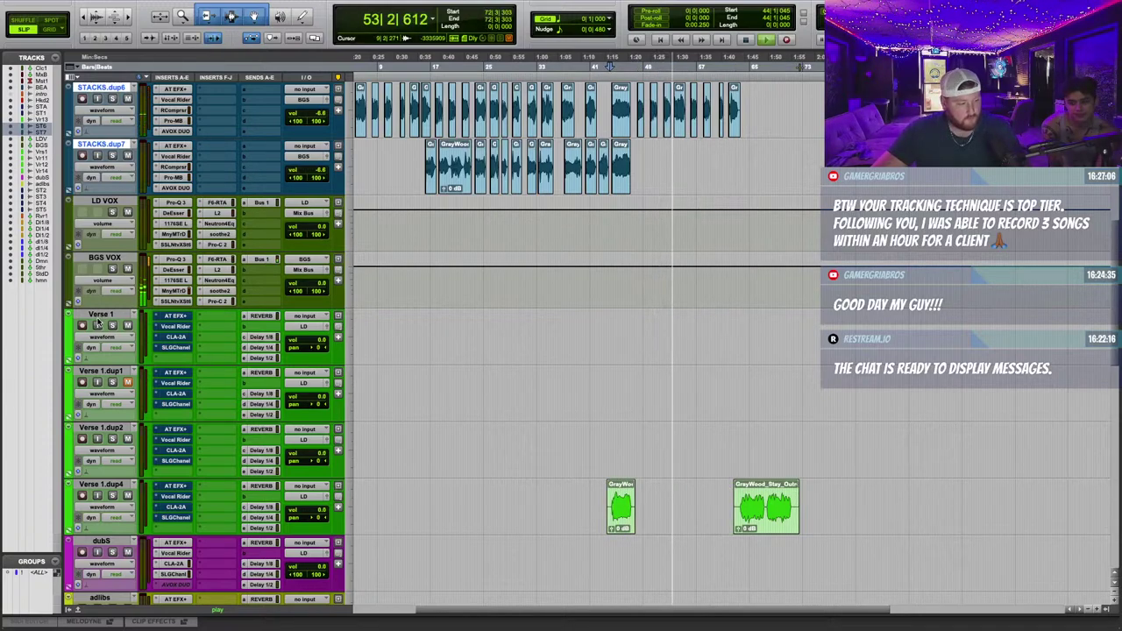
Delete the empty tracks Verse 1, Verse 1.dup1 and Verse 1.dup2.
click(98, 318)
shift+click(117, 431)
right_click(118, 430)
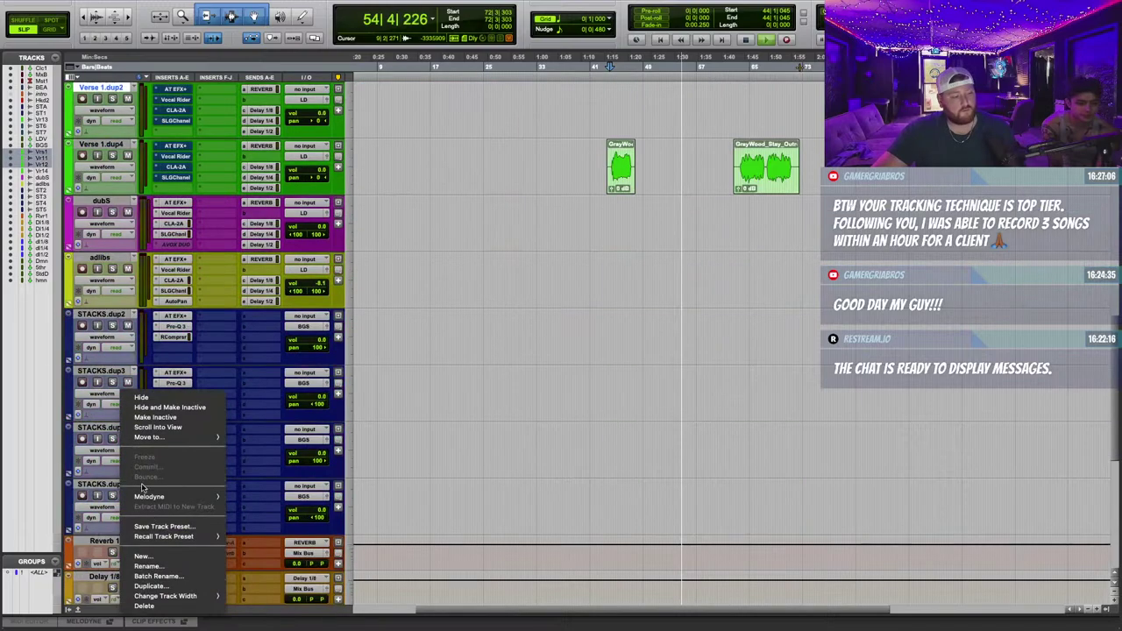
click(195, 606)
Delete the unused tracks dubS, adlibs and STACKS.dup2 through STACKS.dup5.
key(r)
key(r)
key(r)
scroll(575, 317, up, 8)
key(r)
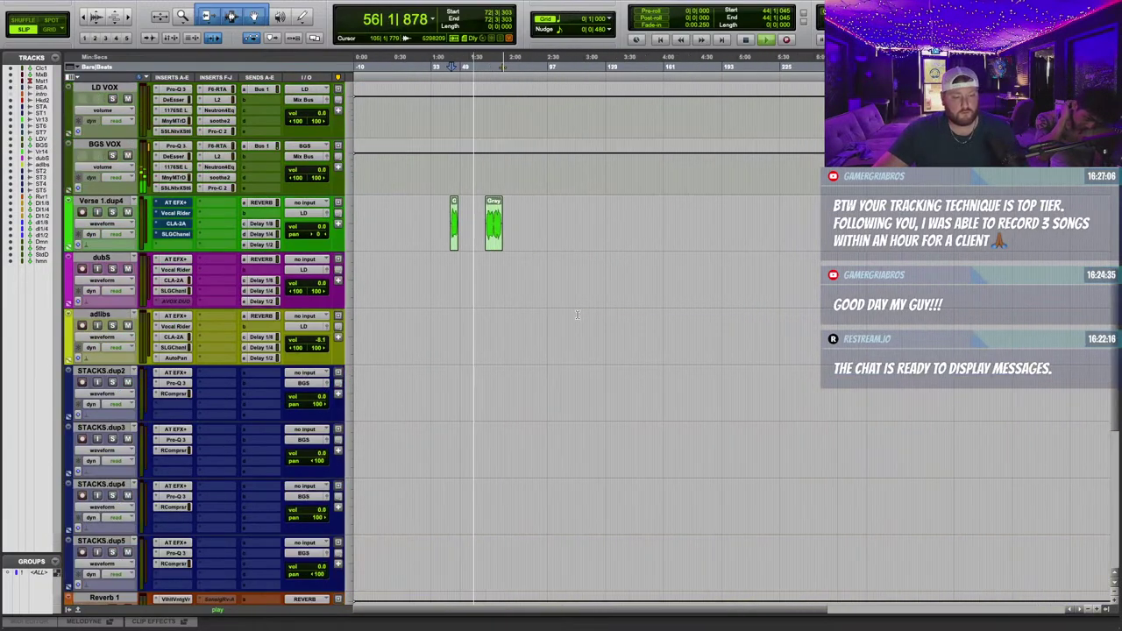
key(t)
key(t)
scroll(580, 303, down, 4)
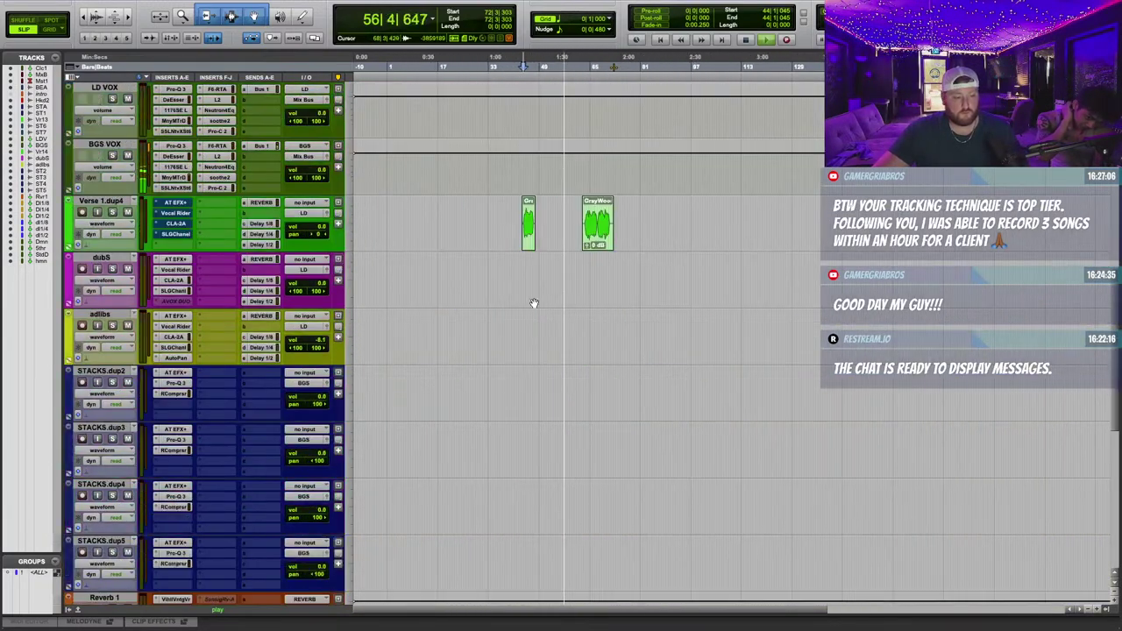
click(101, 258)
scroll(130, 306, down, 2)
shift+click(107, 427)
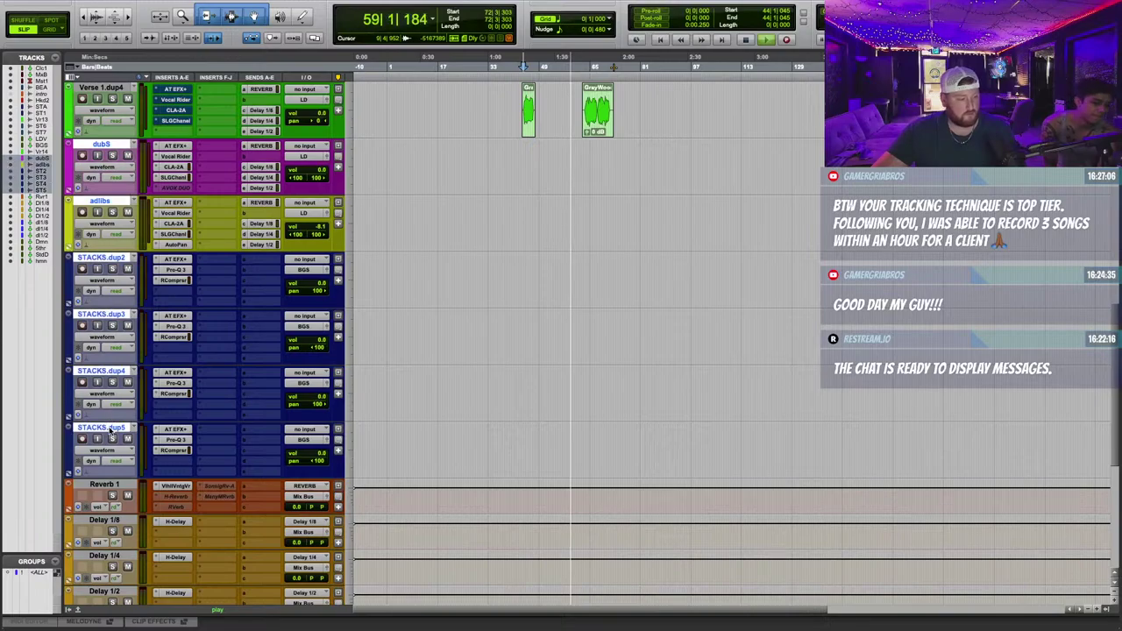
right_click(110, 427)
click(137, 605)
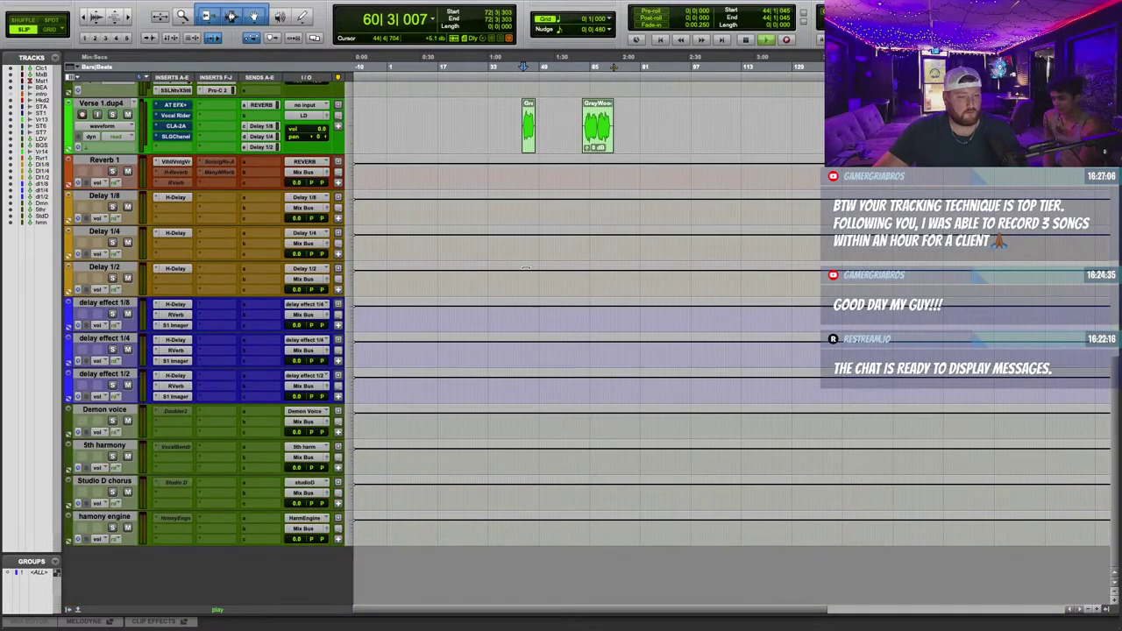
Stop playback, trim the Outro lead vox clip's end close to its last phrase and add a short fade-out.
scroll(522, 262, up, 5)
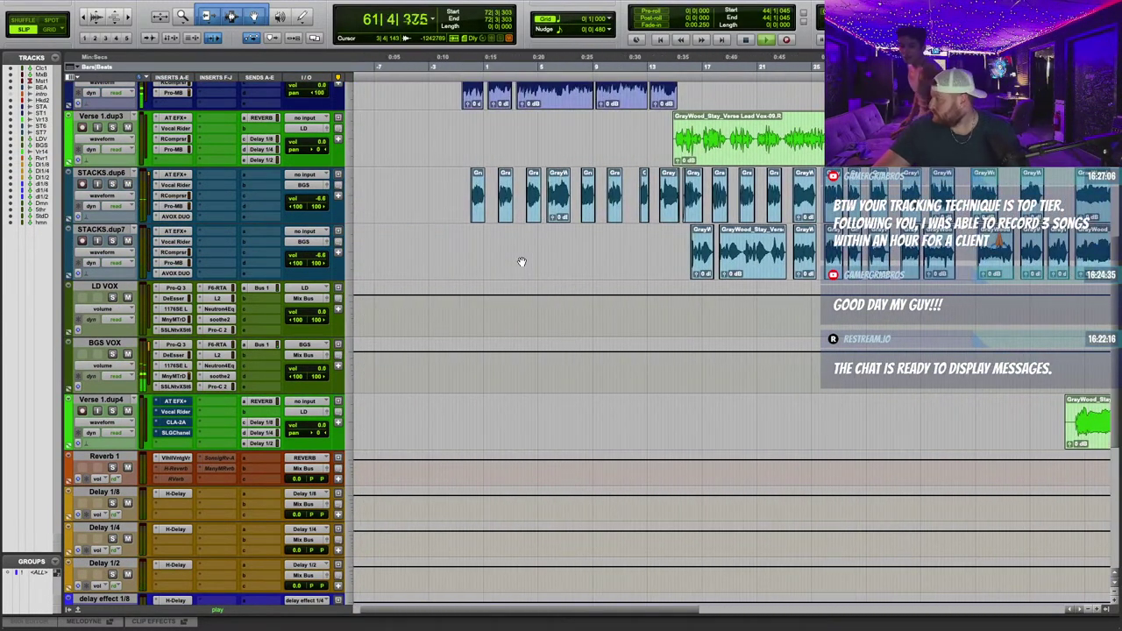
scroll(522, 262, up, 3)
key(space)
scroll(812, 314, down, 2)
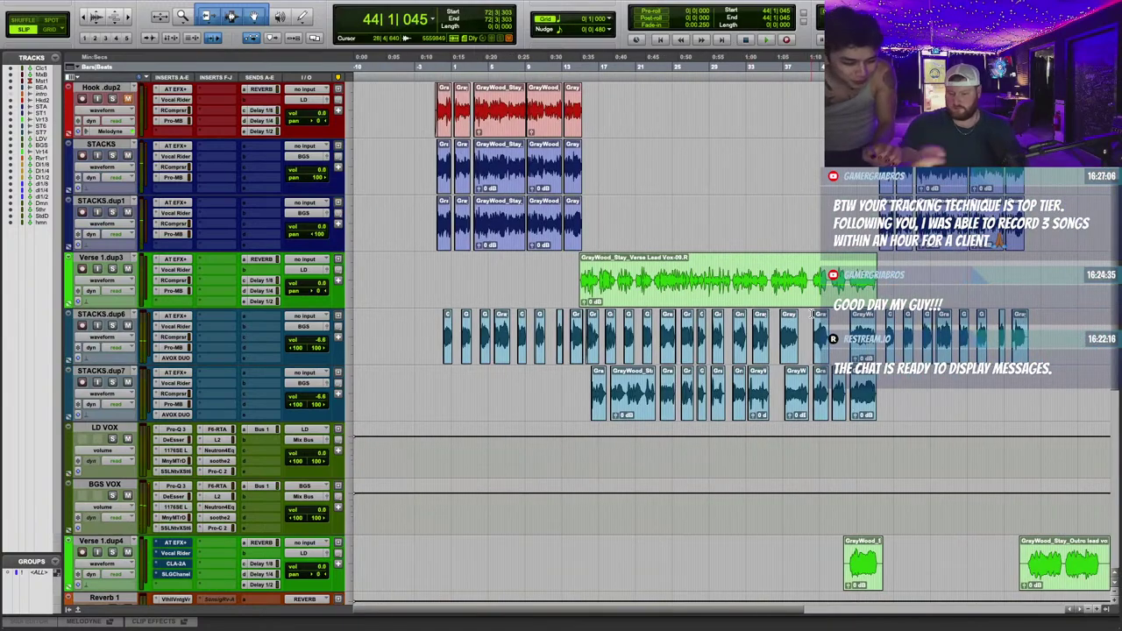
click(811, 609)
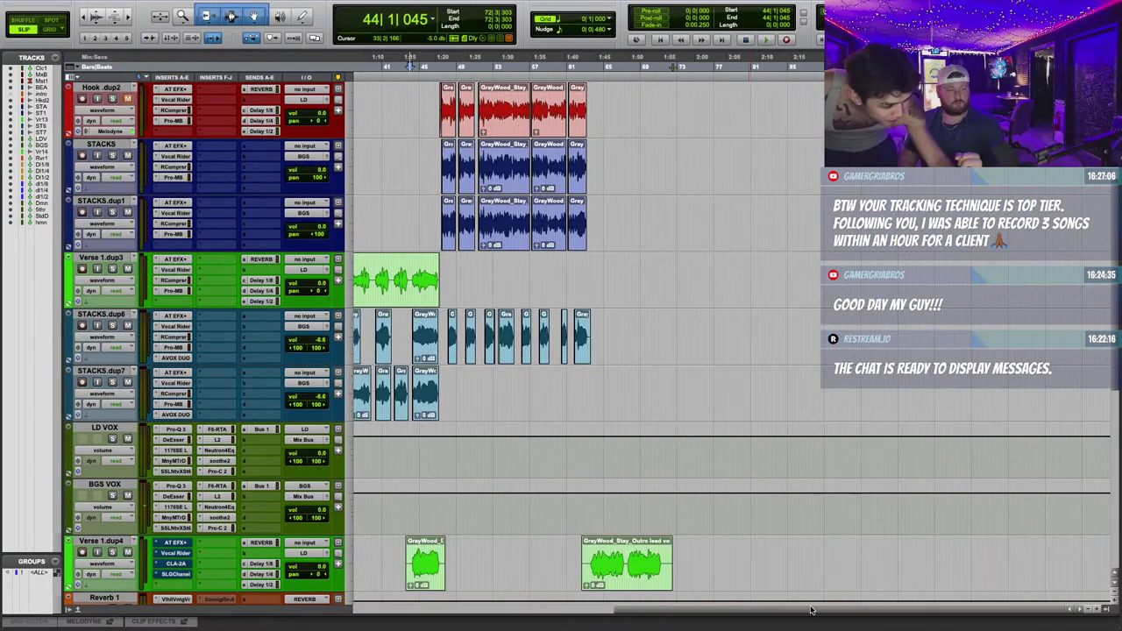
key(t)
key(t)
key(t)
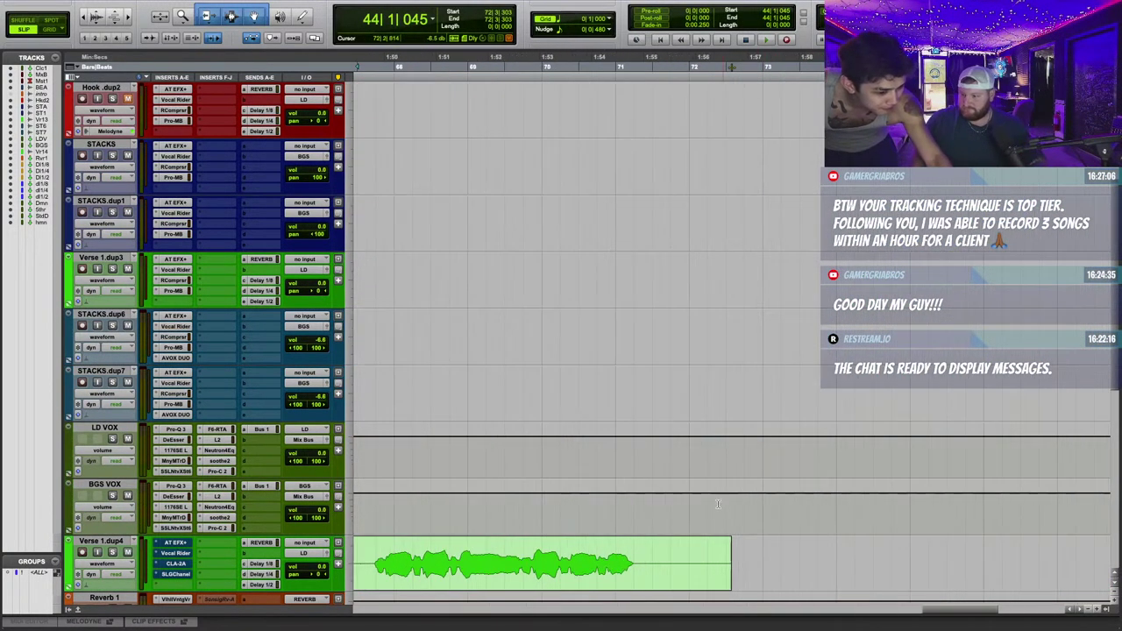
drag(729, 566, 640, 554)
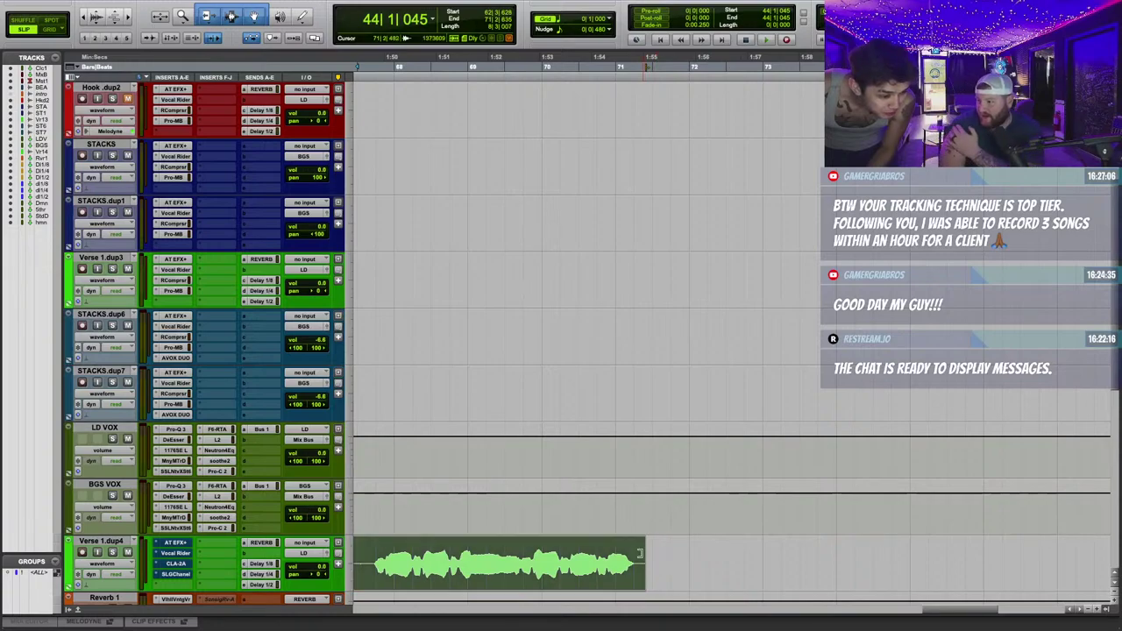
click(642, 546)
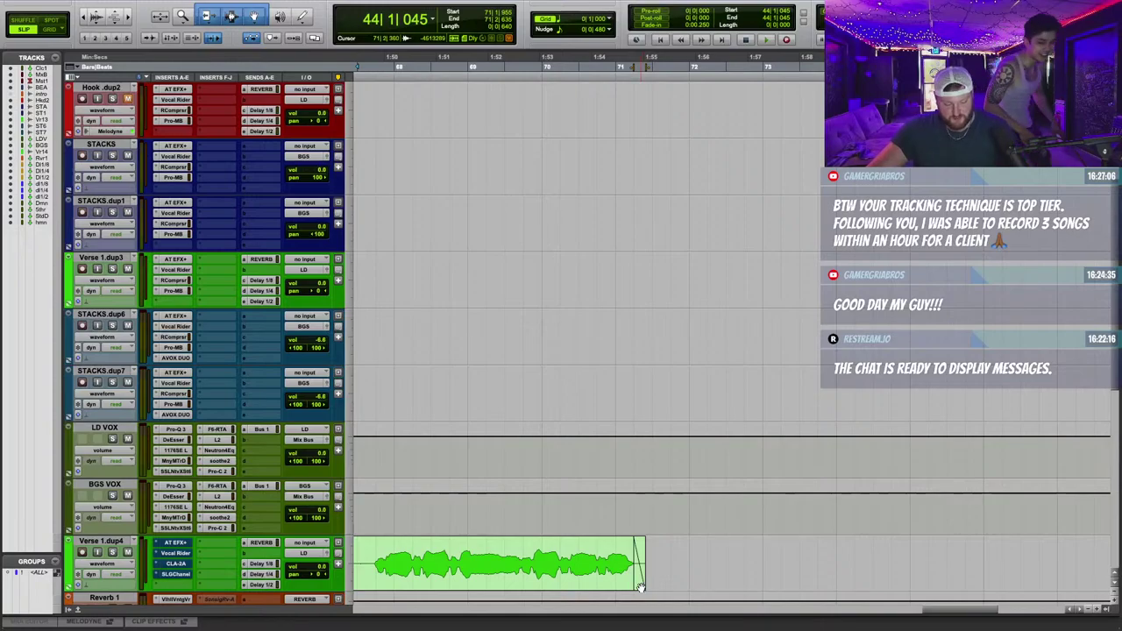
Play the song from the start of the verse, just after bar 15.
click(689, 308)
scroll(690, 308, left, 8)
key(r)
scroll(689, 307, down, 2)
scroll(699, 307, left, 3)
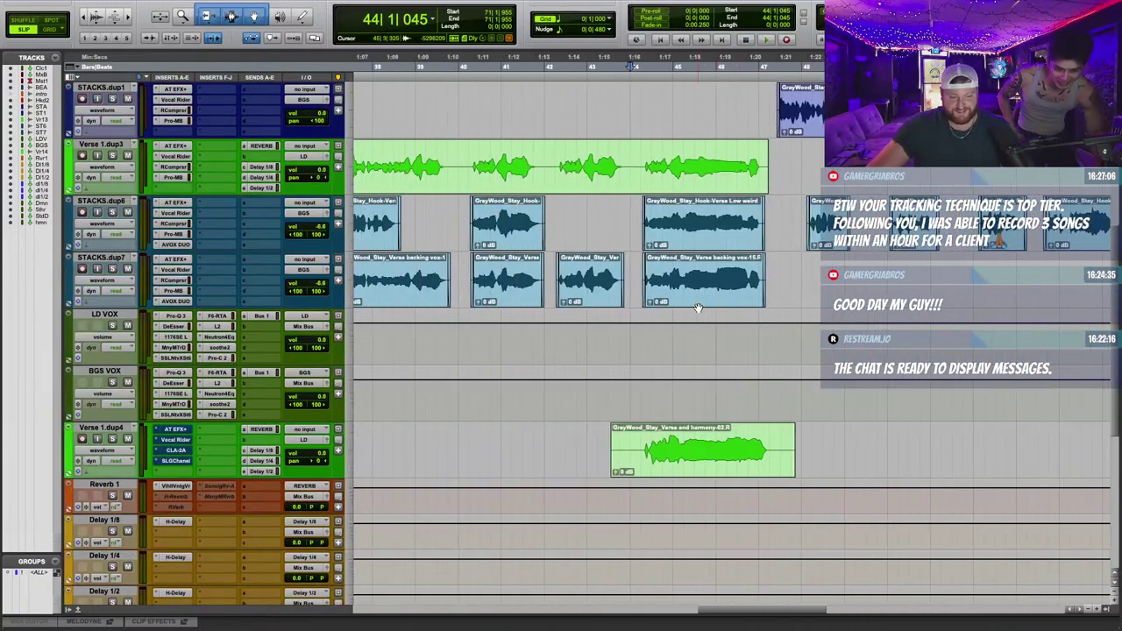
key(r)
scroll(692, 219, left, 6)
scroll(687, 128, up, 1)
click(522, 67)
key(space)
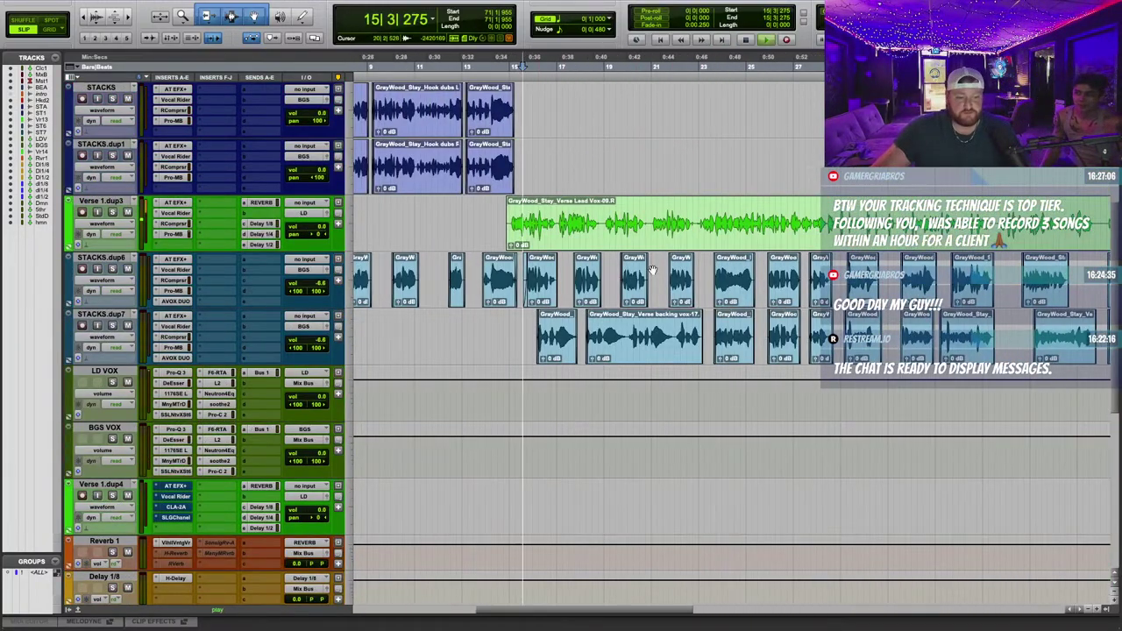
Cut the silent gaps between the Verse lead vocal phrases from about bar 17 to bar 23, leaving short fades at the cuts.
key(t)
key(t)
drag(668, 210, 685, 213)
drag(1051, 210, 1062, 211)
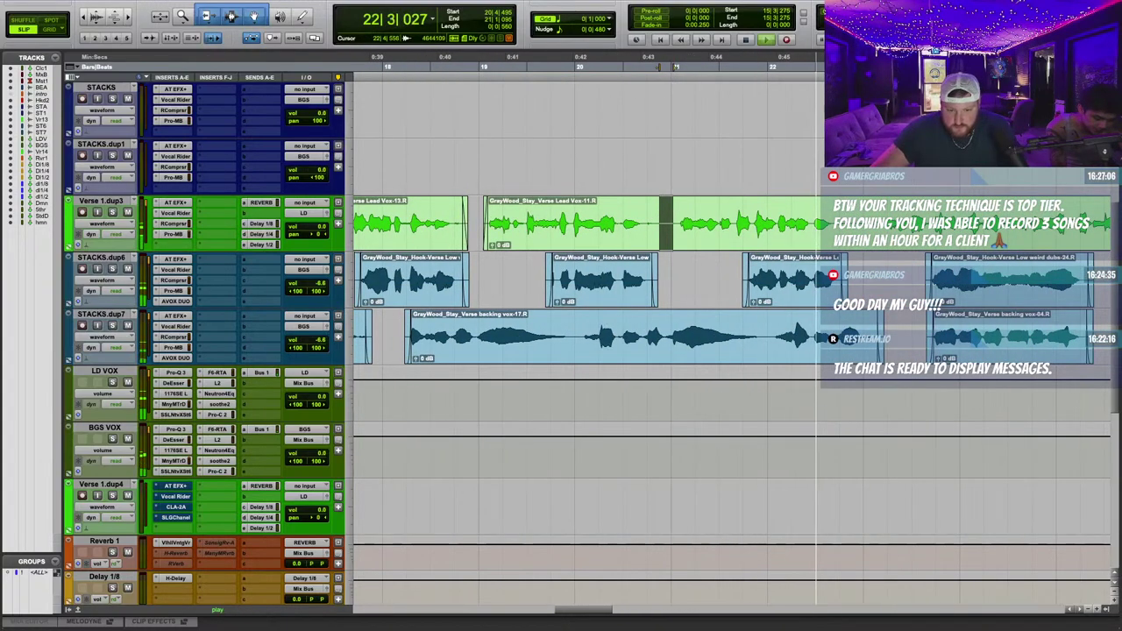
click(852, 236)
scroll(858, 237, right, 4)
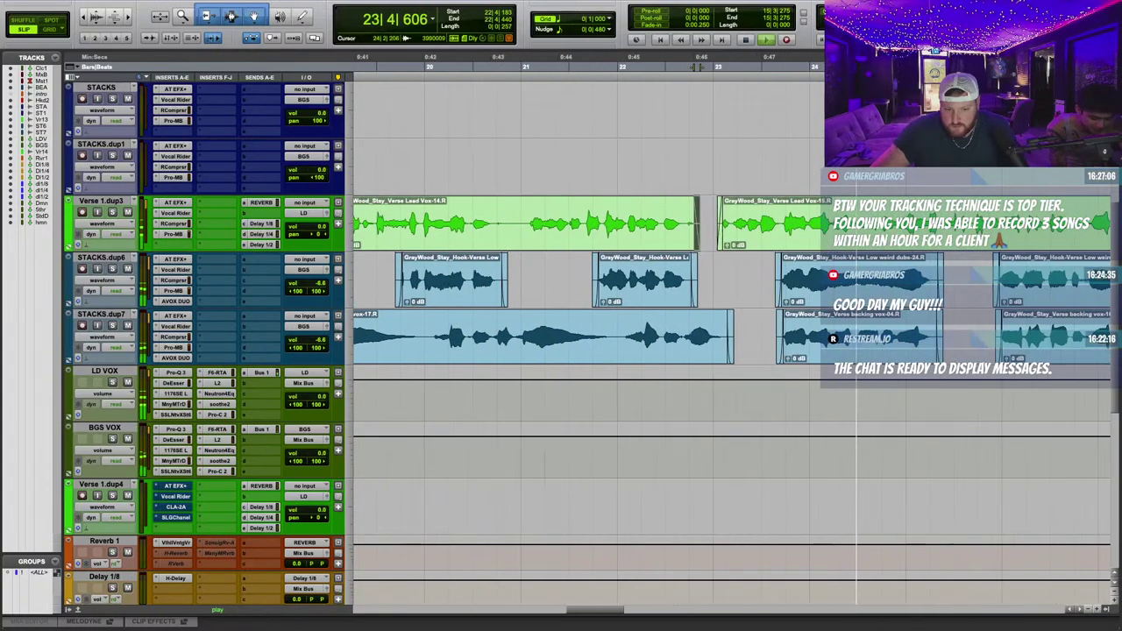
key(r)
key(r)
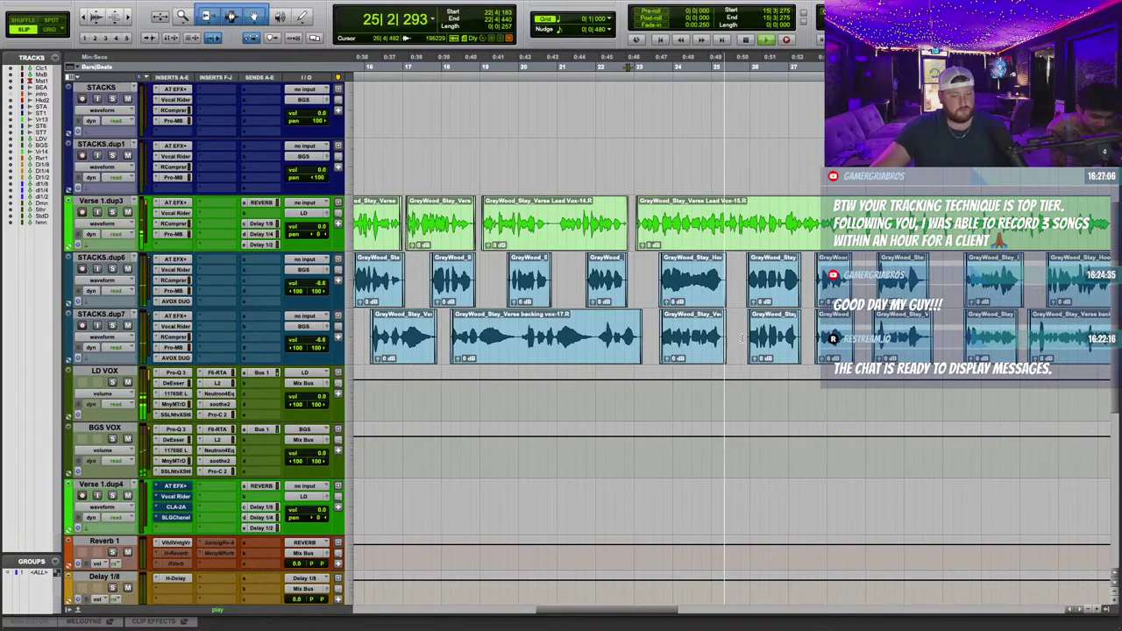
Move the Verse 1.dup4 track directly above LD VOX and change its track color to orange.
scroll(593, 354, down, 3)
scroll(593, 354, down, 1)
scroll(593, 354, down, 2)
key(super+bracketleft)
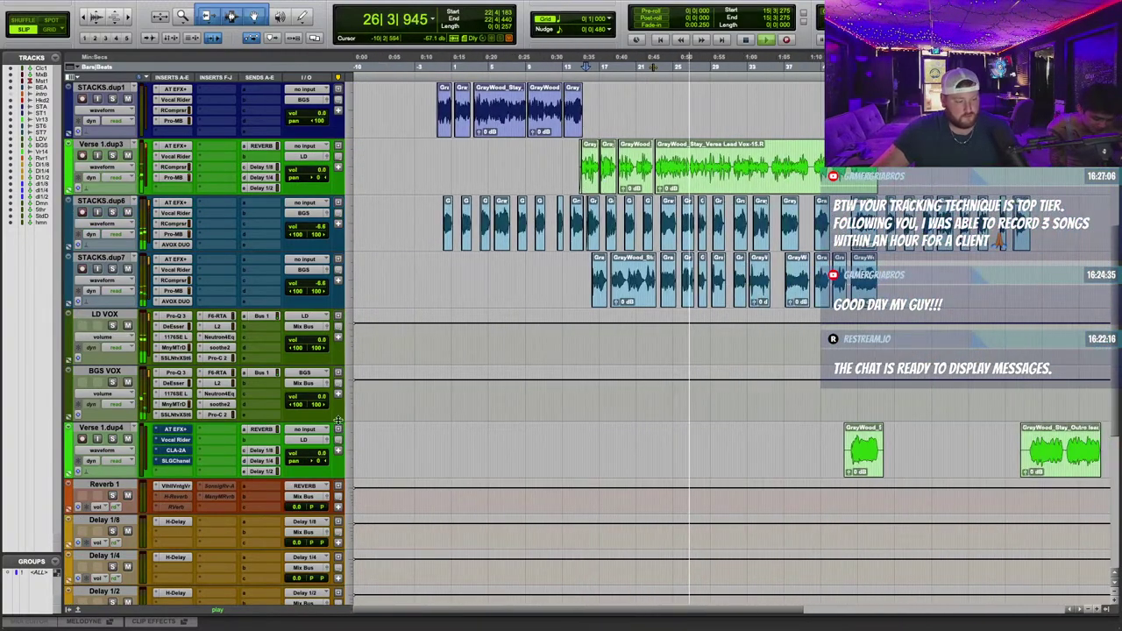
drag(101, 428, 121, 345)
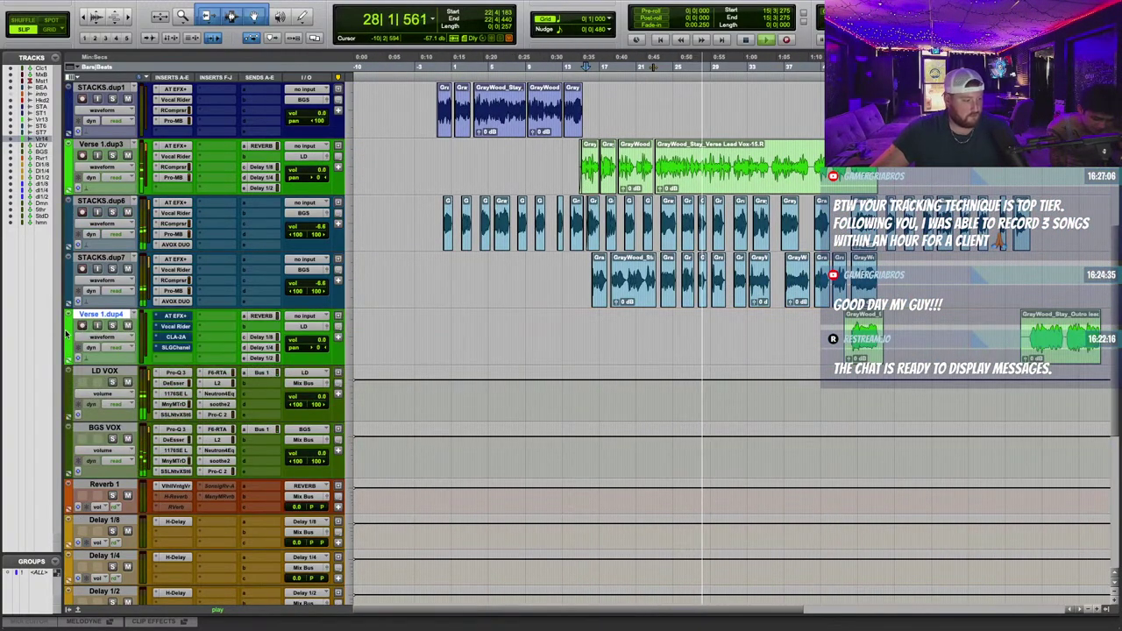
double_click(66, 333)
click(374, 501)
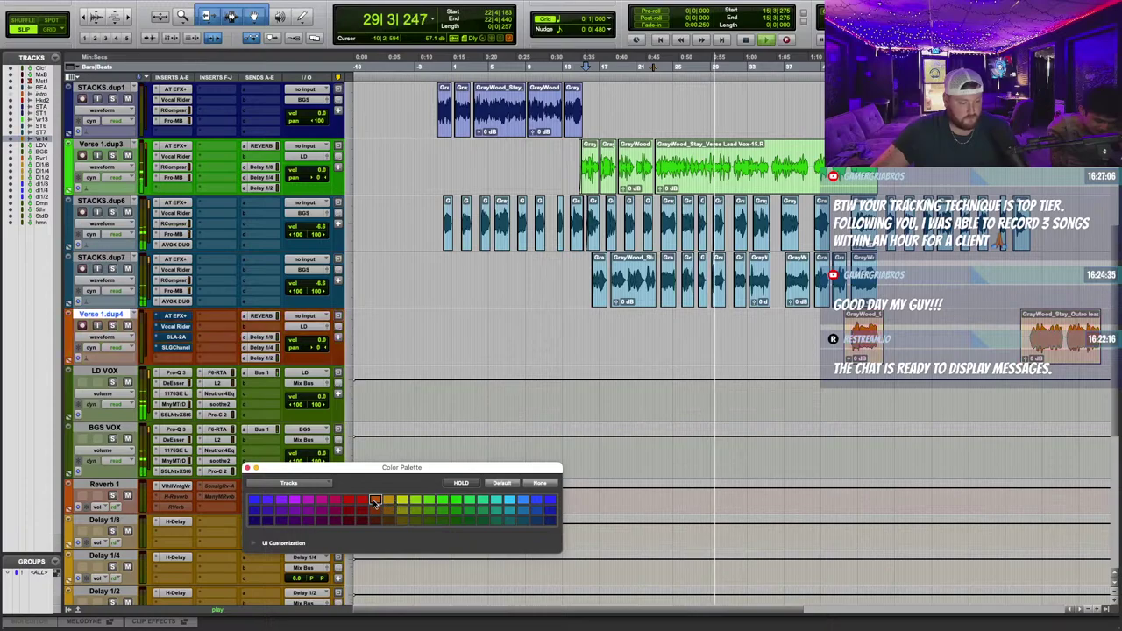
click(249, 468)
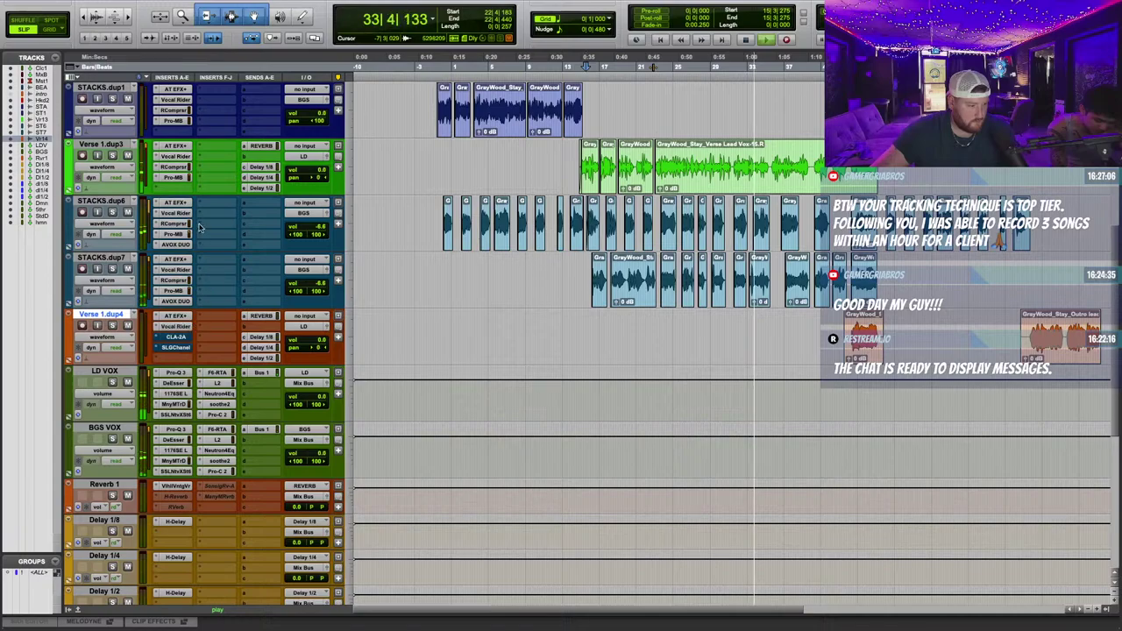
Copy the compressor and Pro-MB inserts from Verse 1.dup3 onto Verse 1.dup4, replacing its CLA-2A and channel-strip inserts.
drag(183, 169, 183, 339)
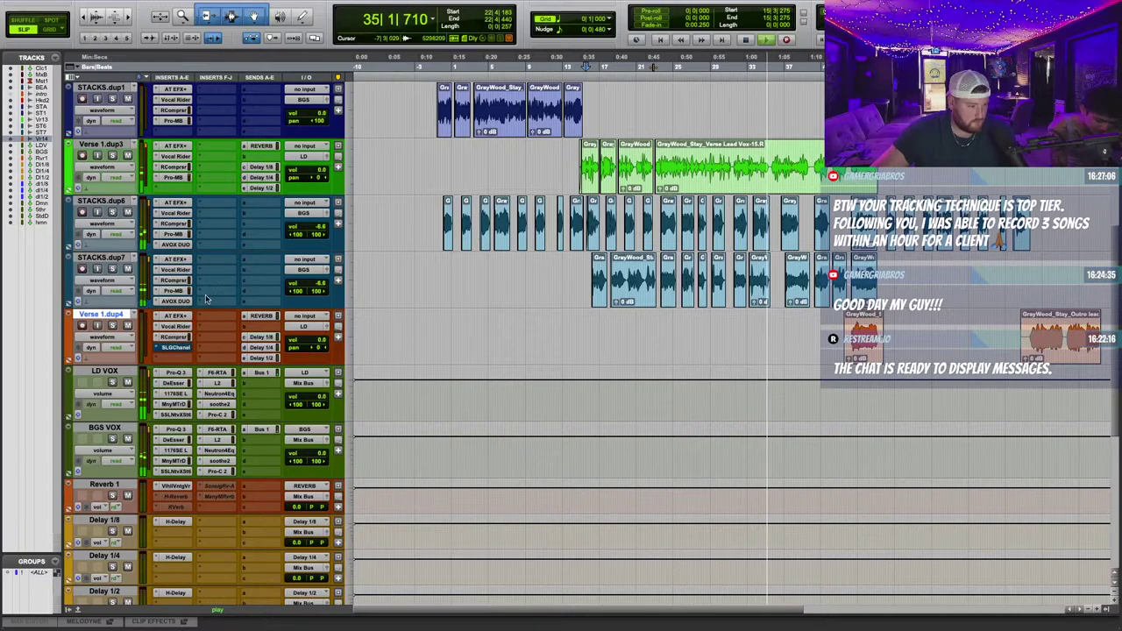
drag(178, 181, 184, 351)
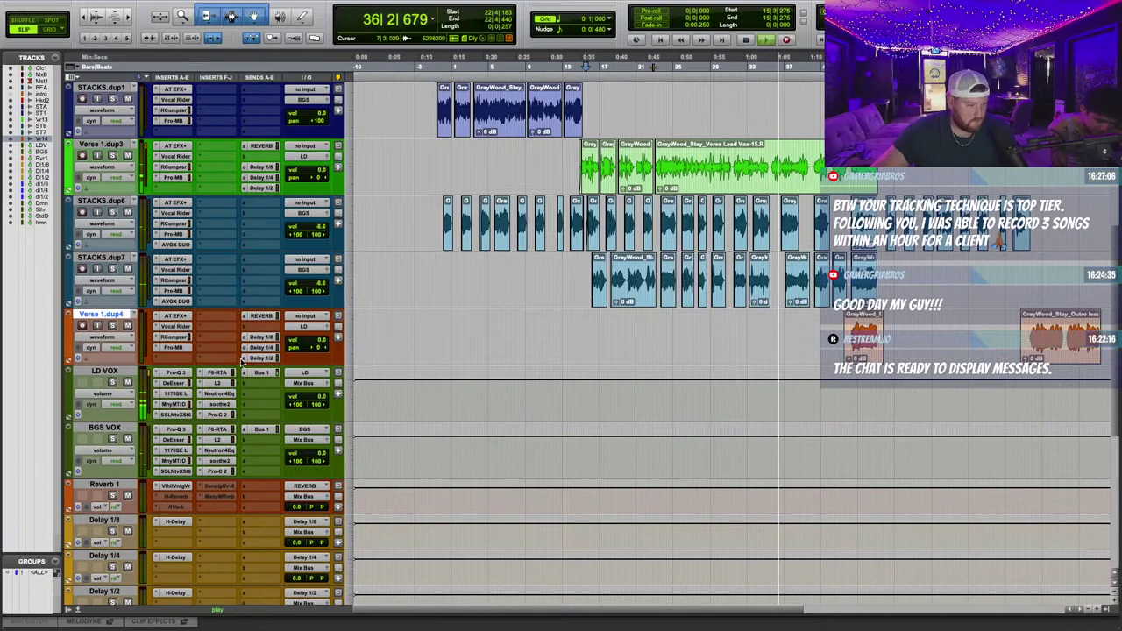
Cut the silent gaps between the closing Verse lead vocal phrases from about bar 39 to bar 44, with short fades.
scroll(727, 332, up, 3)
scroll(726, 331, right, 3)
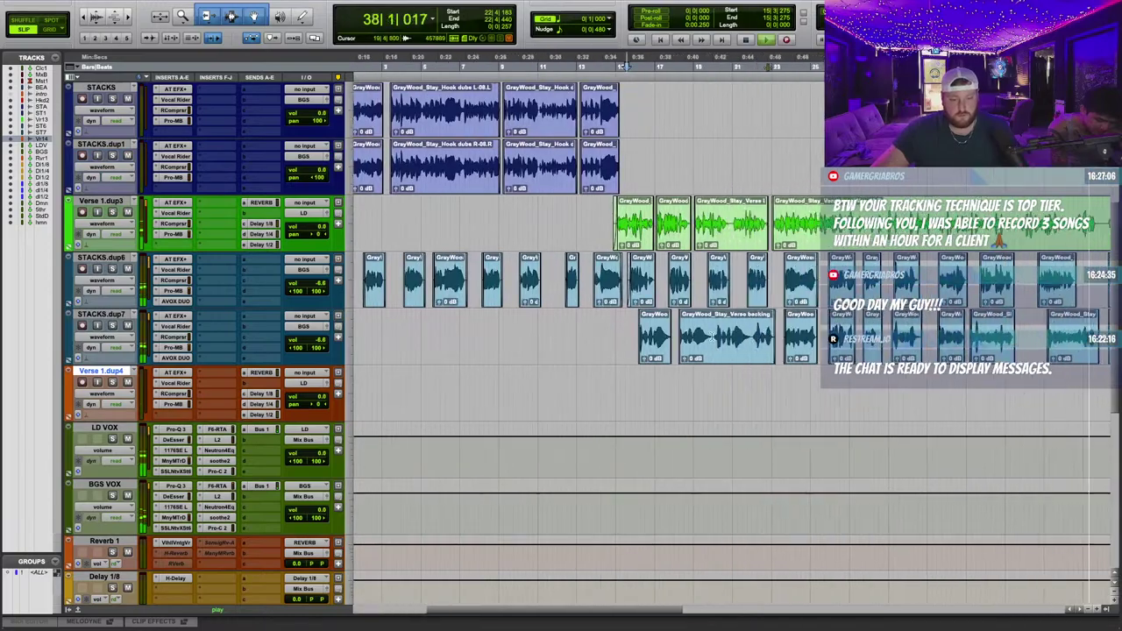
scroll(529, 113, up, 4)
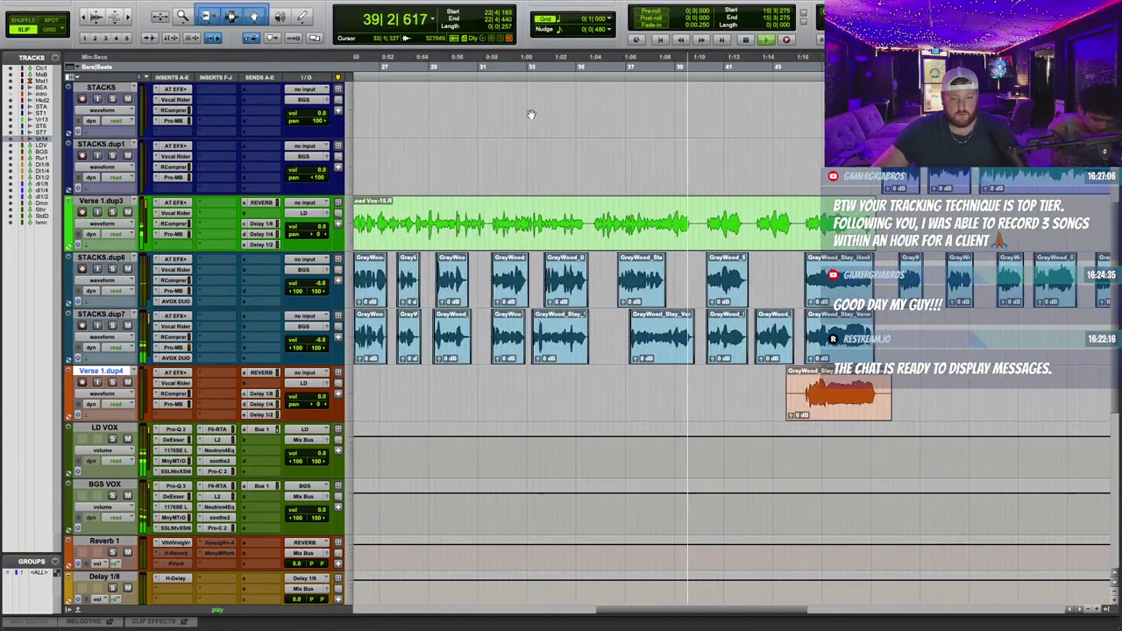
scroll(658, 185, down, 3)
scroll(703, 342, up, 3)
scroll(702, 342, up, 2)
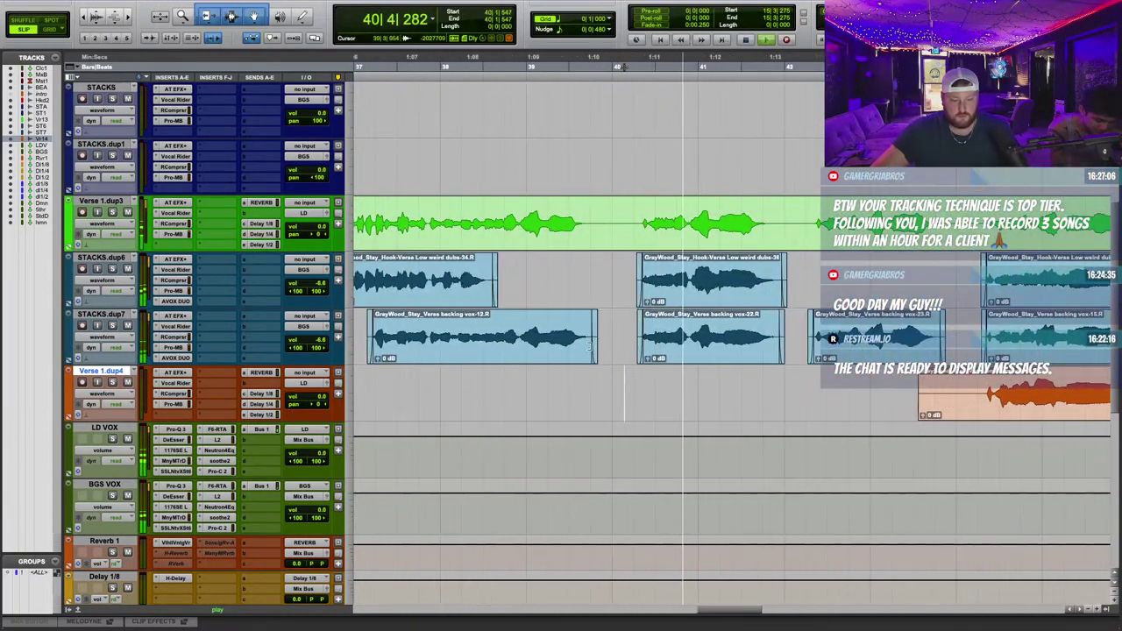
click(561, 342)
scroll(561, 342, down, 2)
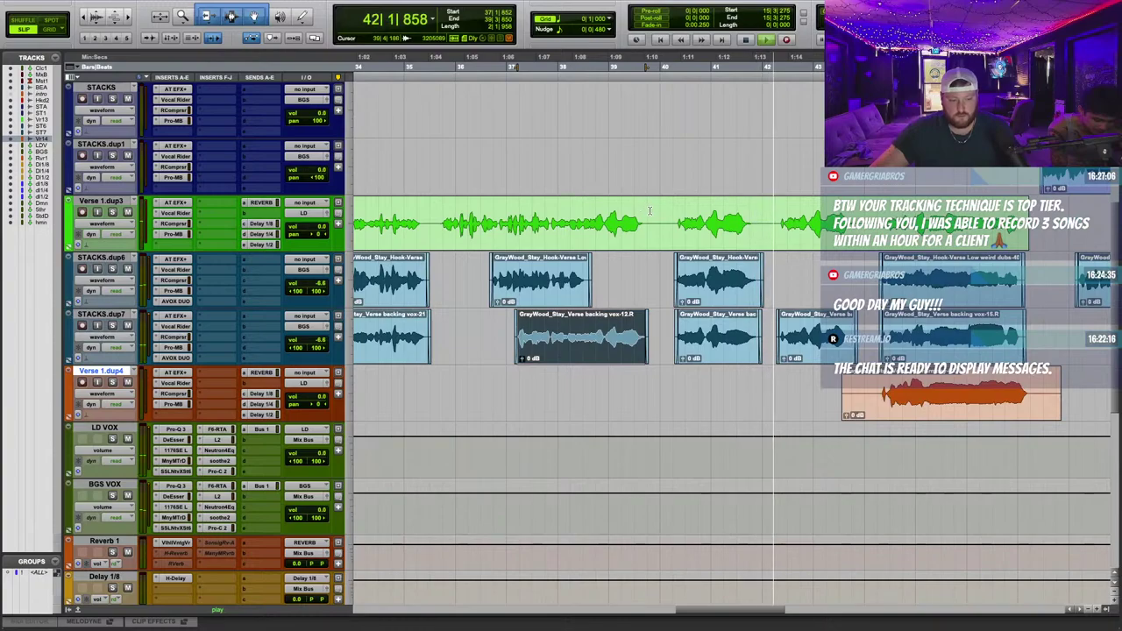
drag(650, 211, 672, 212)
key(Delete)
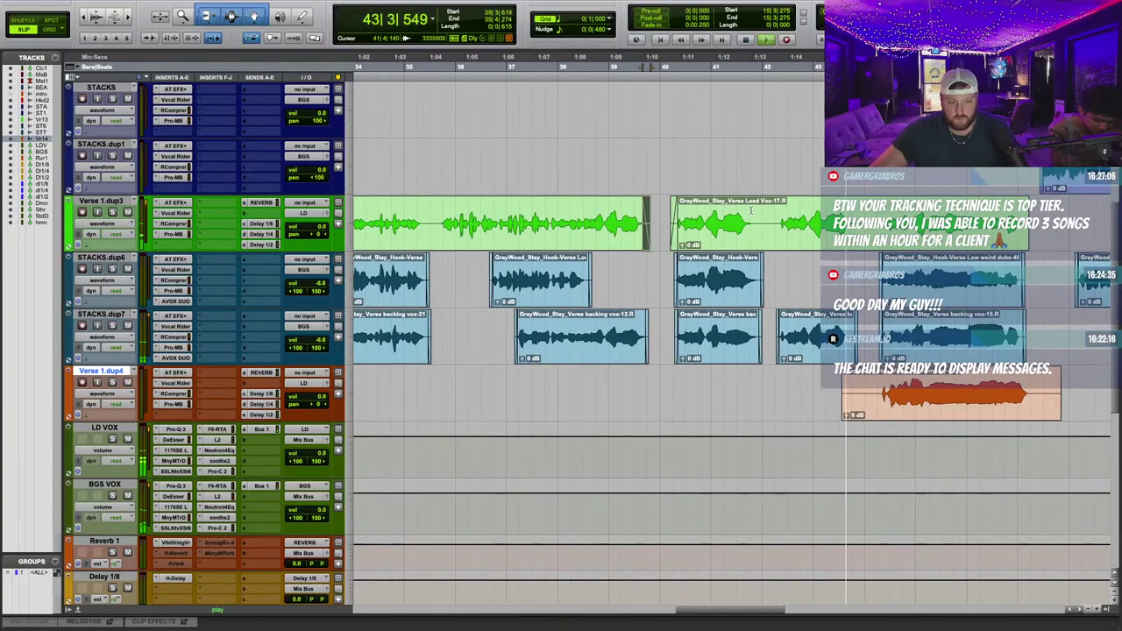
key(Delete)
drag(751, 211, 779, 211)
key(Delete)
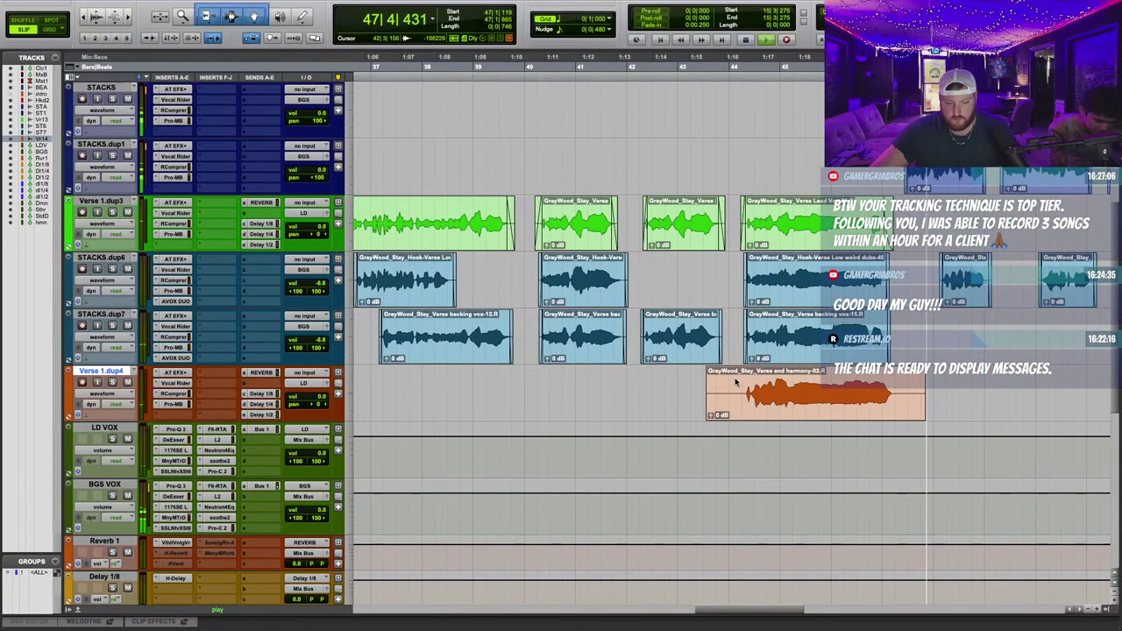
Trim the silence from both ends of the Verse end harmony clip and add a short fade-in and fade-out.
drag(681, 386, 735, 385)
key(Delete)
click(745, 386)
key(d)
drag(963, 390, 901, 381)
key(Delete)
click(893, 386)
key(g)
Trim the Outro lead vox clip's start to its first phrase and cut the silence between its two phrases, with short fades.
scroll(614, 445, right, 10)
scroll(614, 446, up, 1)
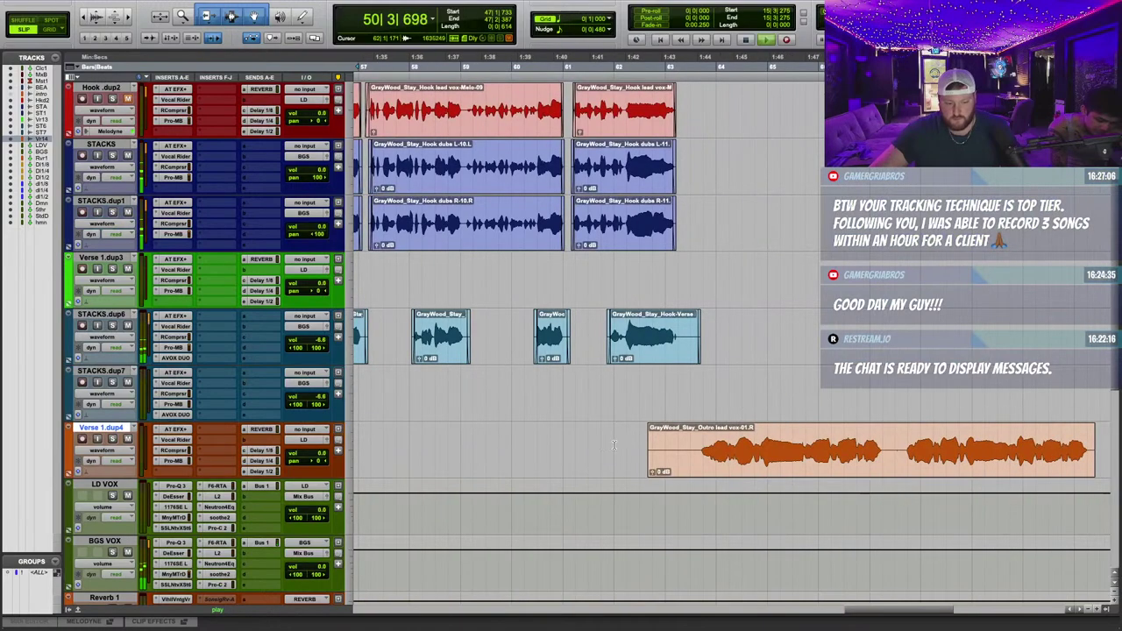
drag(613, 444, 698, 444)
key(Delete)
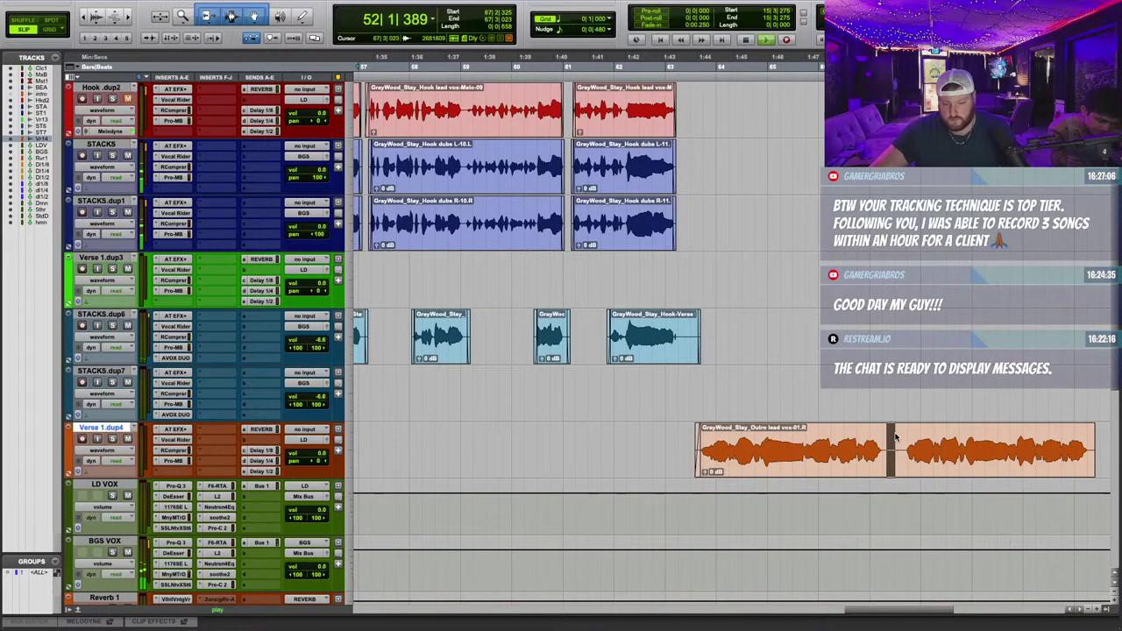
drag(895, 437, 905, 435)
key(Delete)
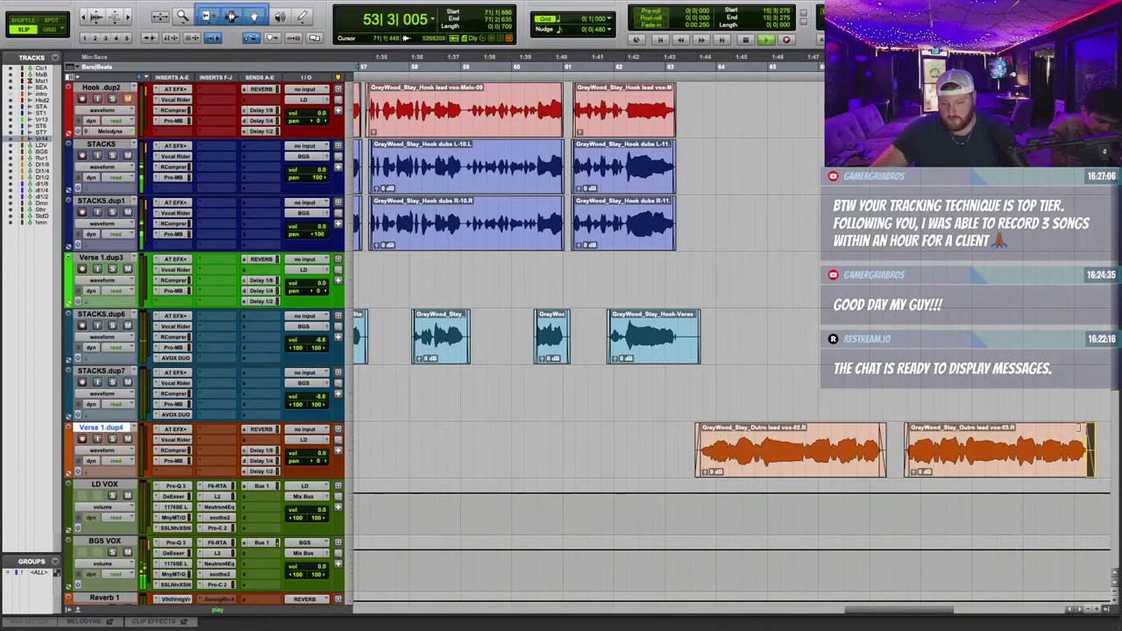
Return to the beginning of the song and play it from just before the first hook.
scroll(182, 169, up, 4)
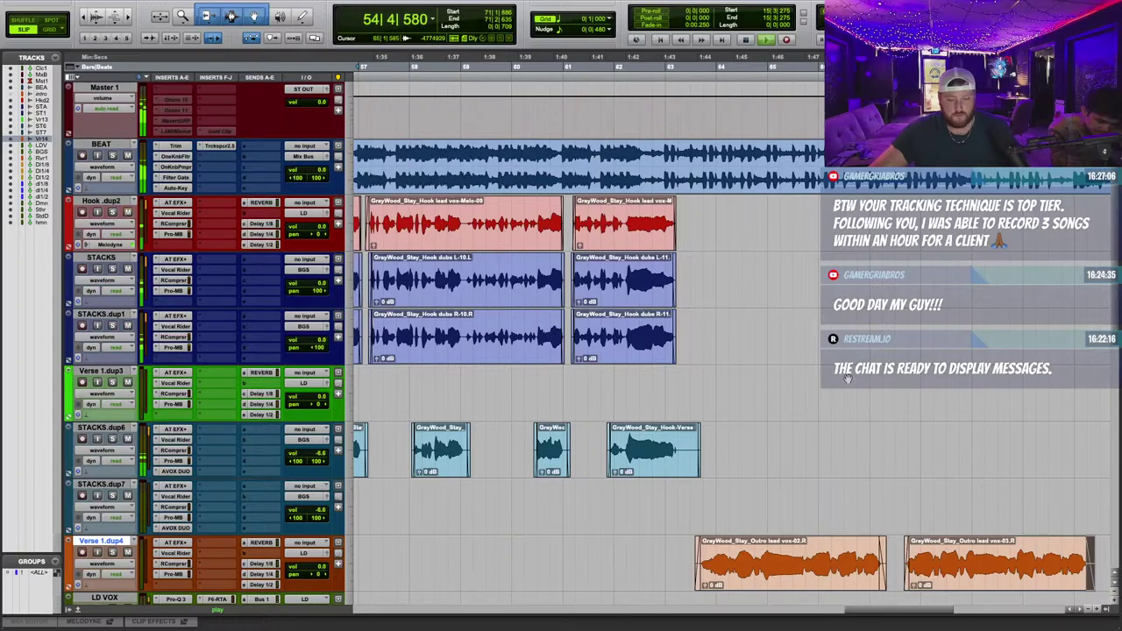
scroll(669, 343, left, 8)
scroll(669, 343, down, 5)
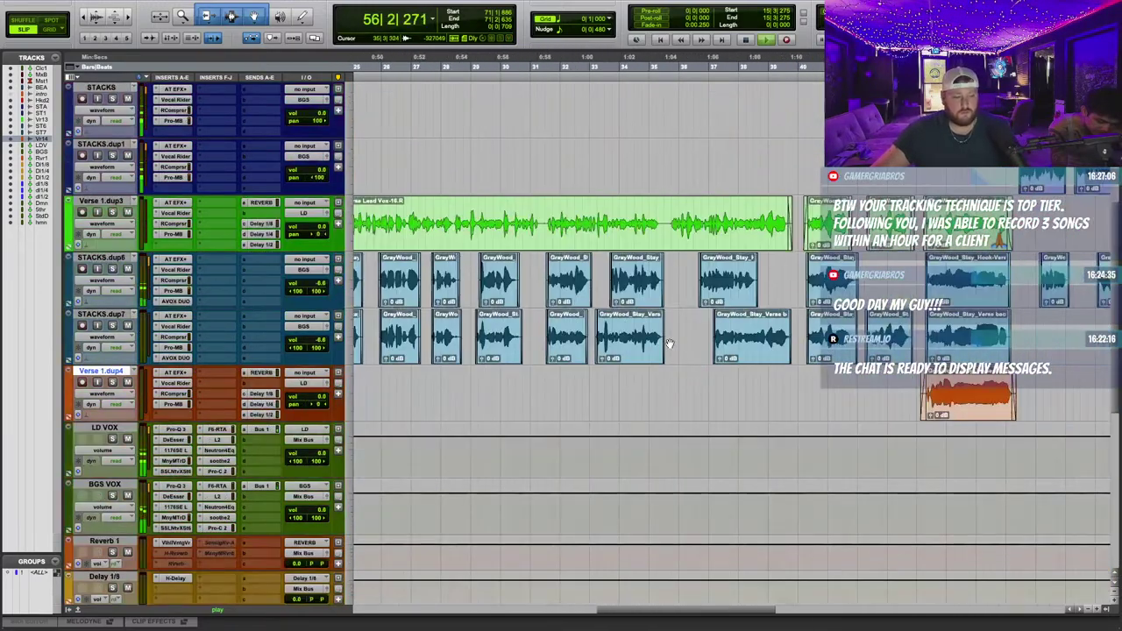
scroll(669, 343, up, 3)
scroll(669, 343, right, 3)
scroll(669, 341, left, 10)
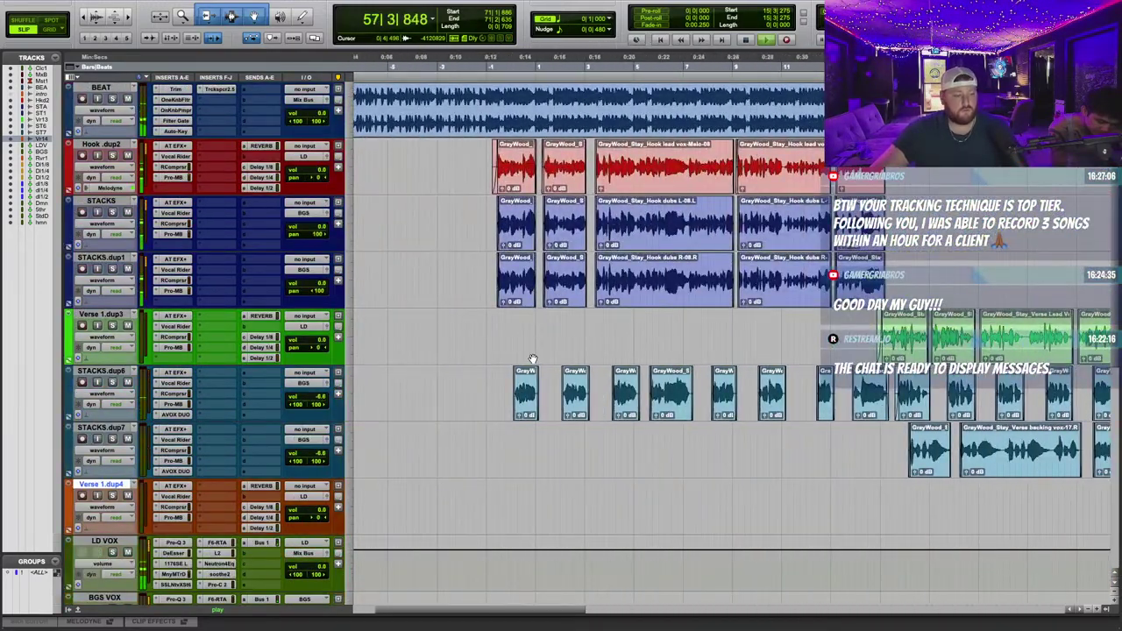
scroll(533, 358, down, 2)
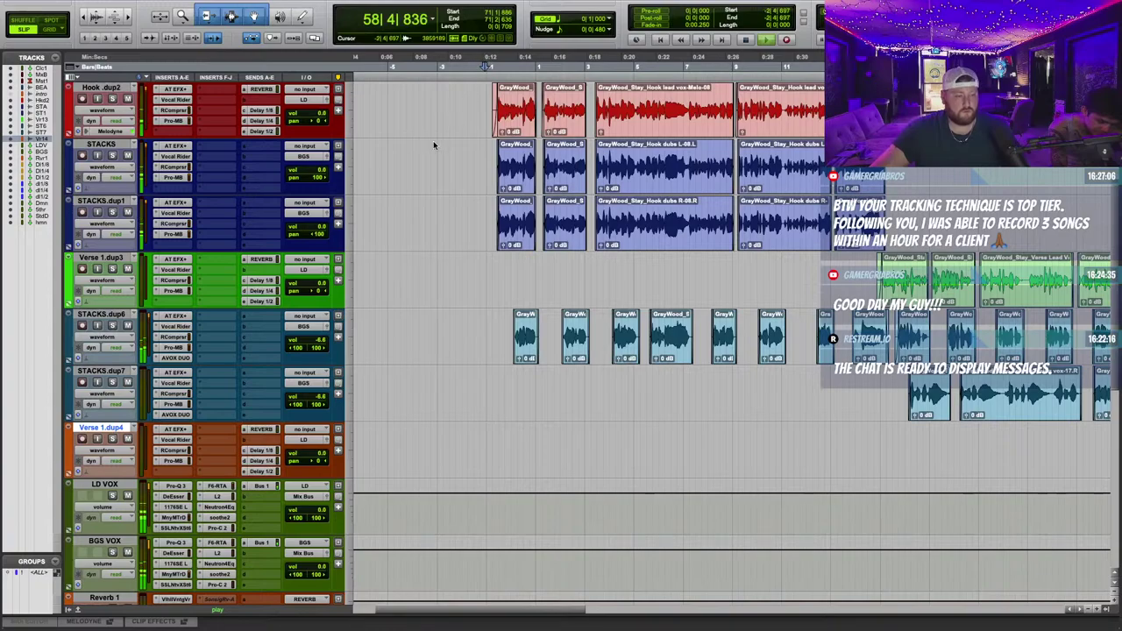
Duplicate the BGS VOX track once, inserting the copy directly after it.
scroll(433, 145, down, 2)
scroll(531, 310, left, 3)
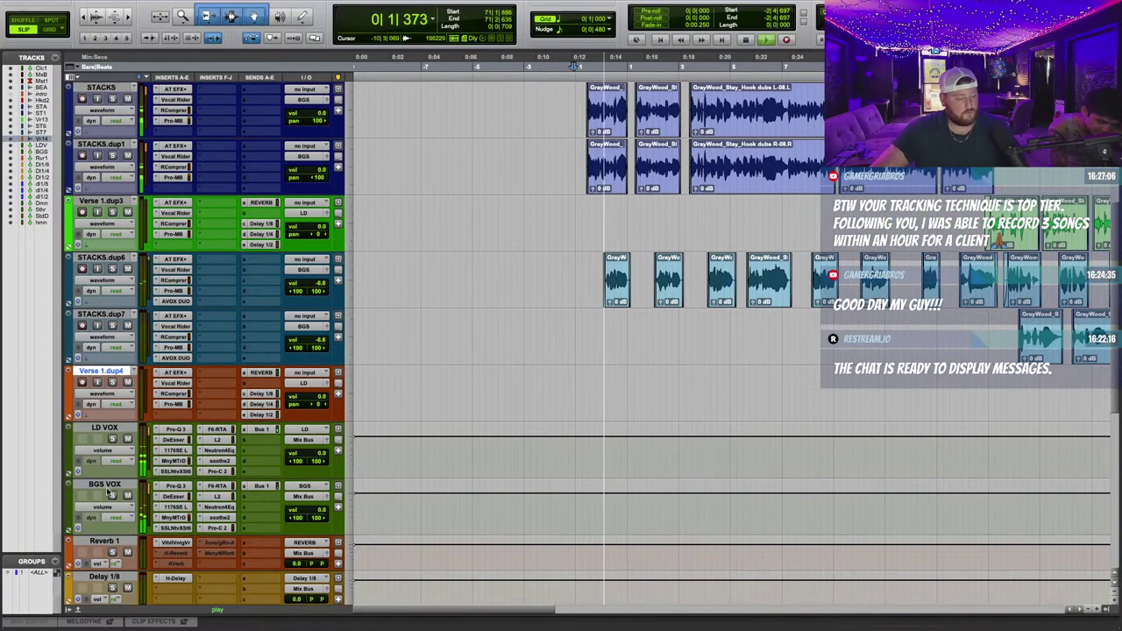
scroll(109, 494, down, 2)
right_click(107, 378)
click(150, 566)
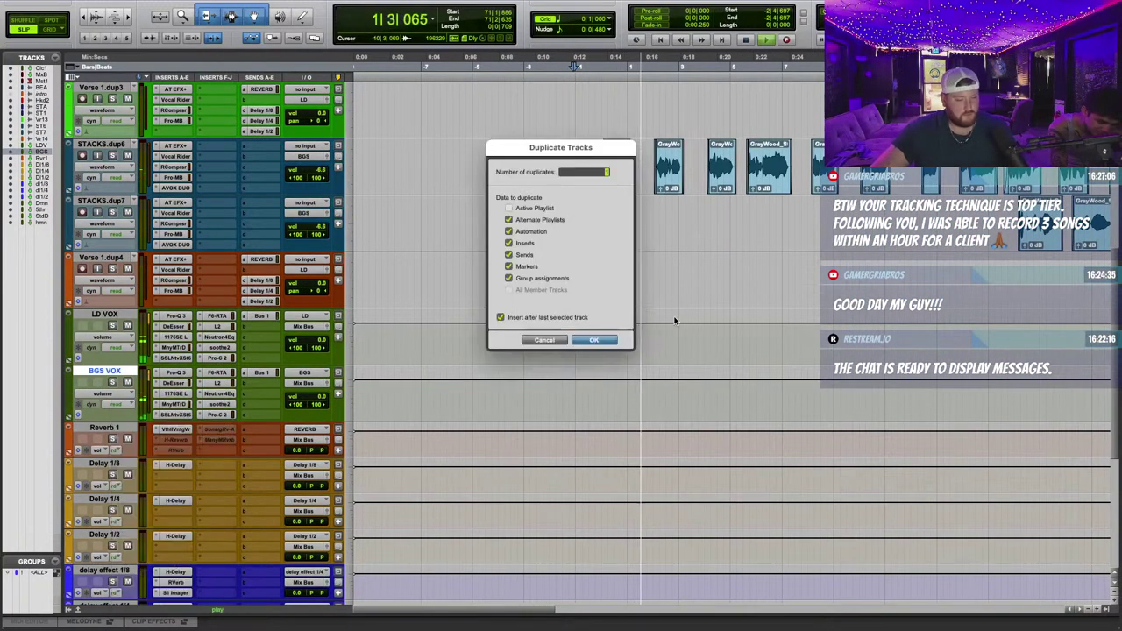
click(592, 341)
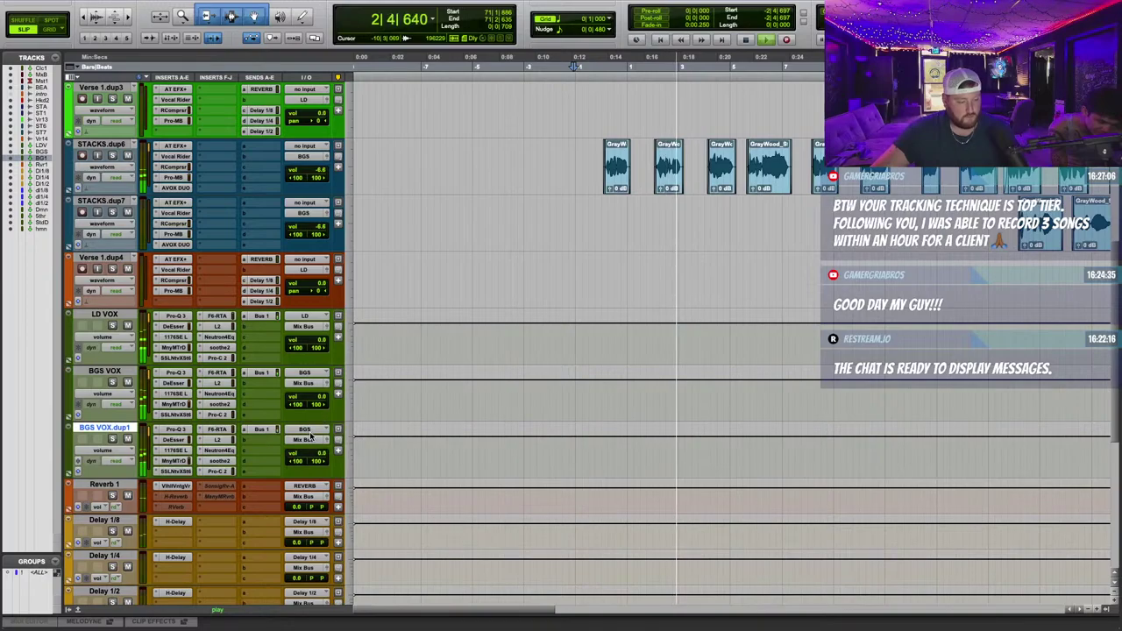
Set the input of BGS VOX.dup1 to Vocal Bus 3 and rename that bus bgs2.
click(332, 431)
click(393, 378)
right_click(289, 427)
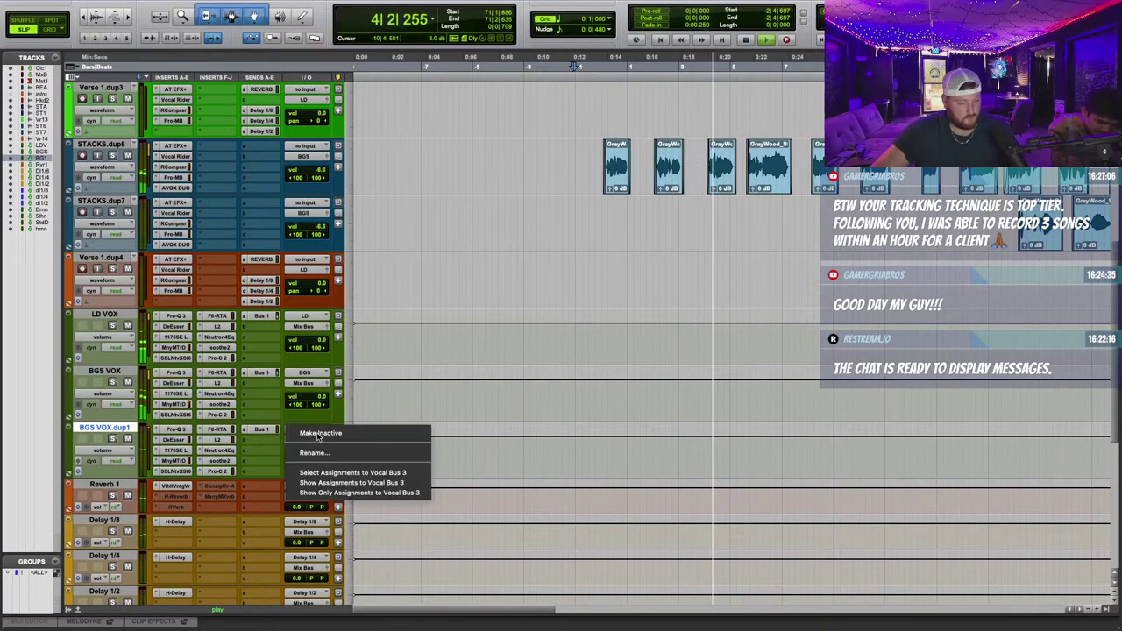
click(326, 454)
text(bg)
key(BackSpace)
key(BackSpace)
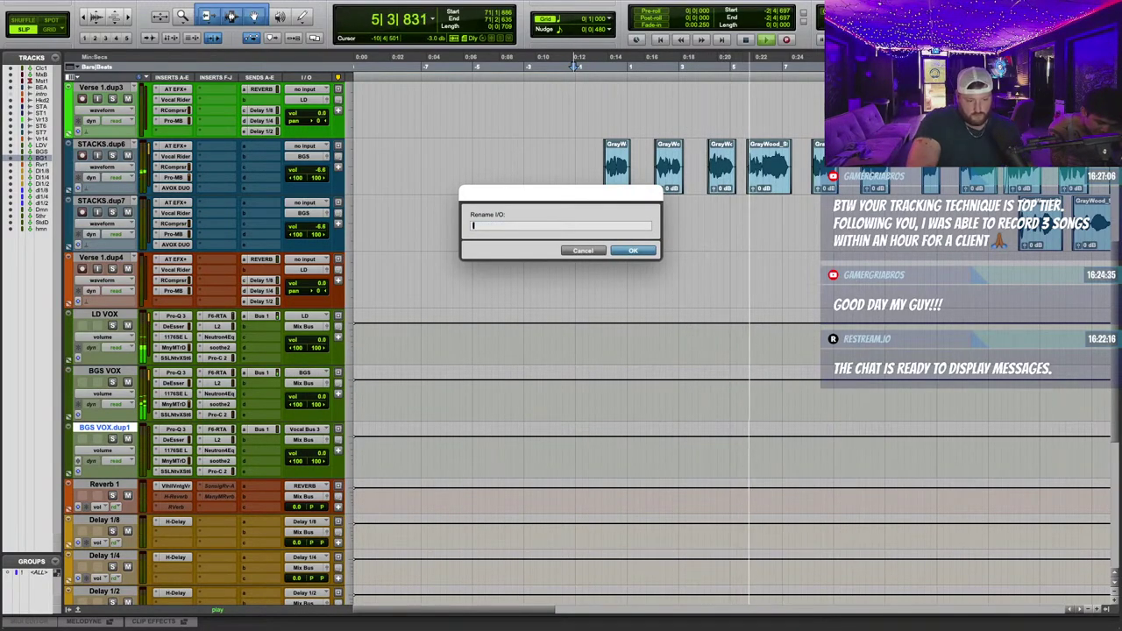
text(bgs2)
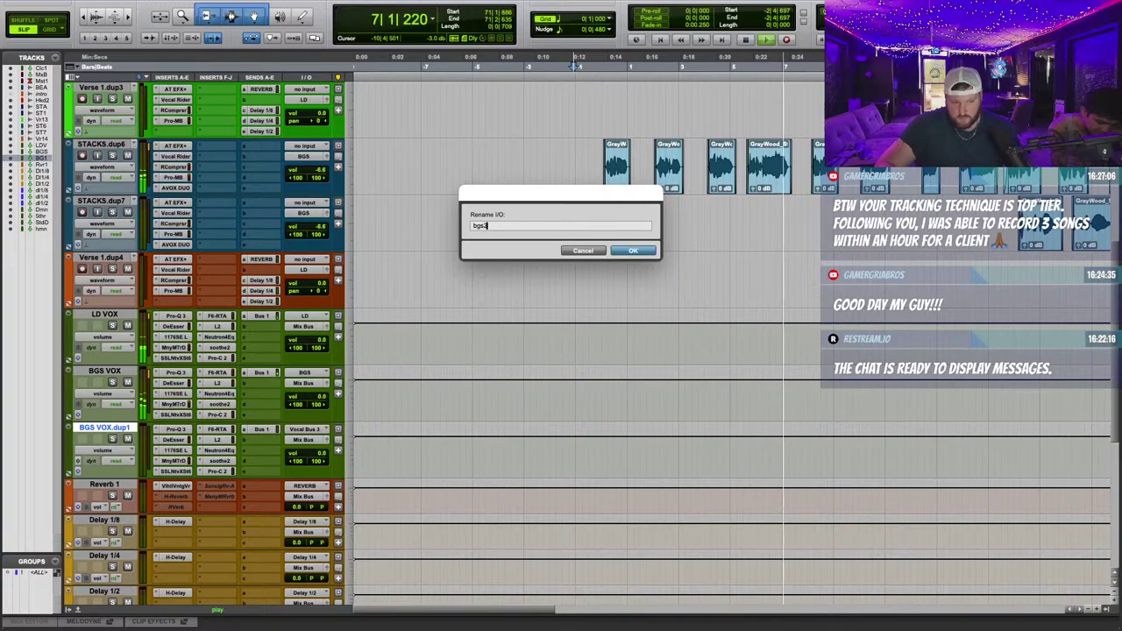
key(Return)
Route the outputs of STACKS.dup6 and STACKS.dup7 to the bgs2 bus.
scroll(323, 445, up, 2)
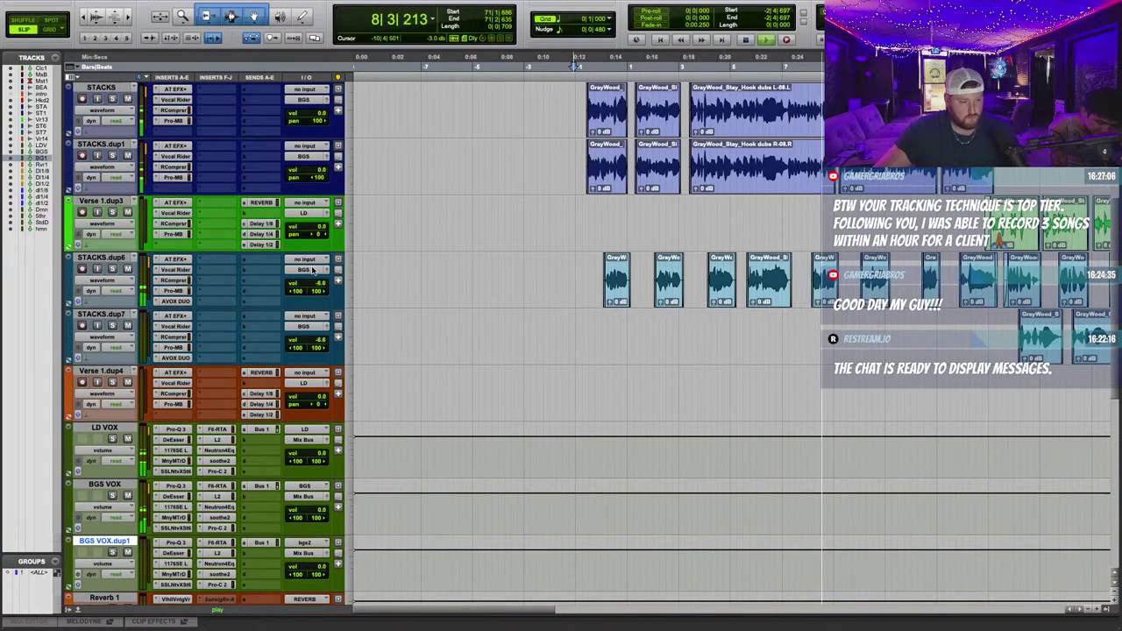
click(314, 271)
mouse_move(310, 286)
click(358, 302)
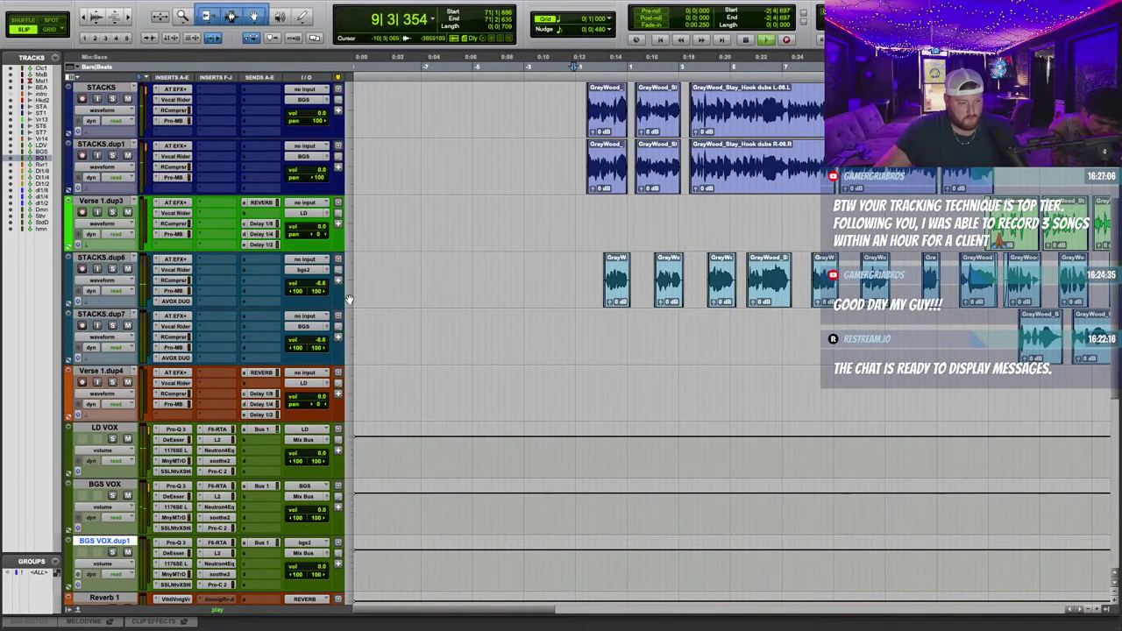
click(307, 328)
click(392, 366)
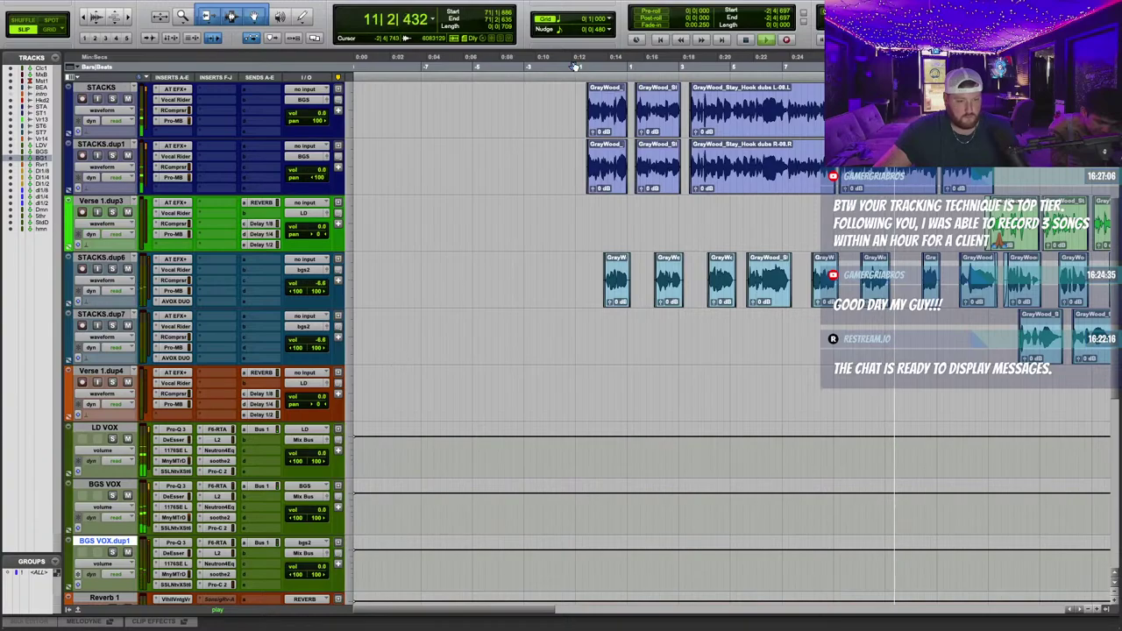
Lower the BGS VOX track's volume to -4.6 dB while the hook plays.
scroll(358, 441, down, 1)
drag(321, 456, 331, 461)
scroll(462, 309, up, 2)
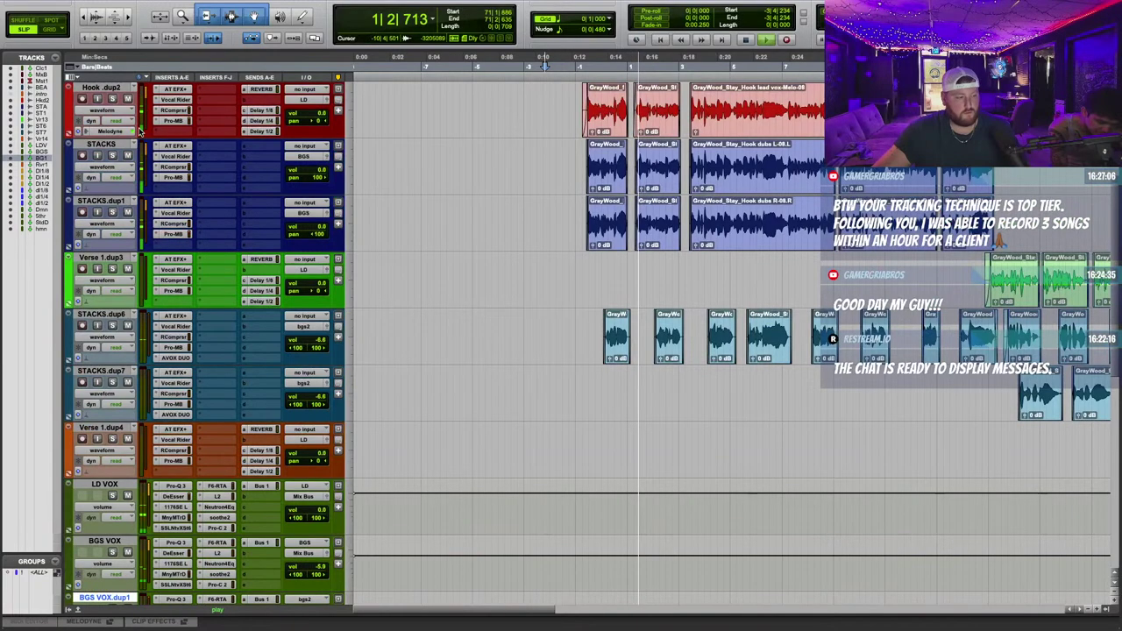
scroll(517, 315, down, 1)
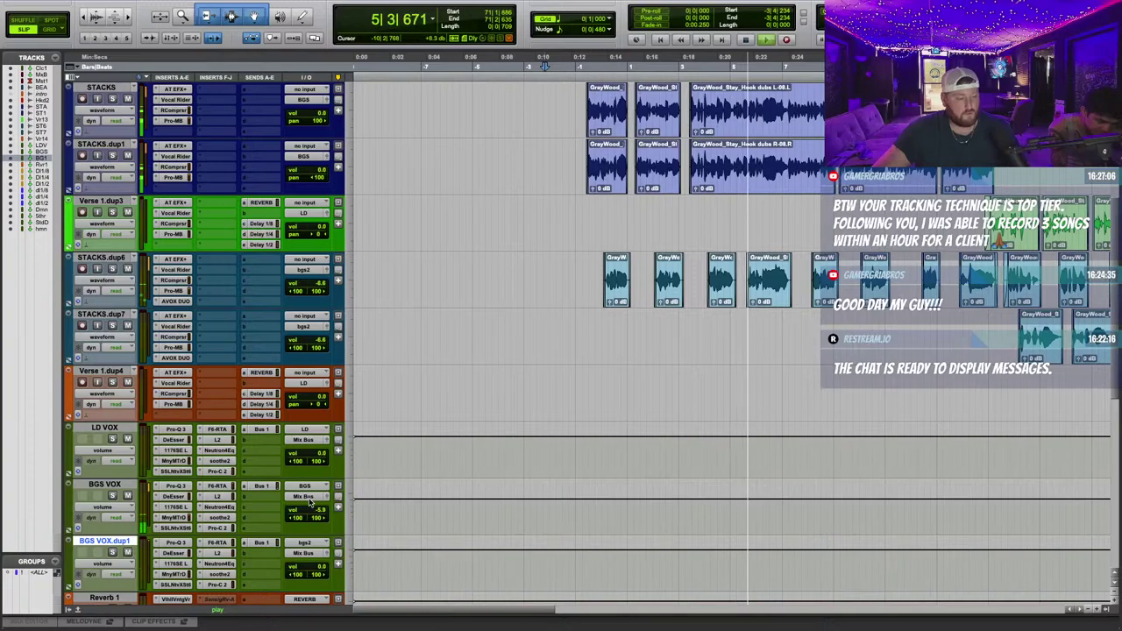
drag(318, 511, 318, 500)
click(469, 395)
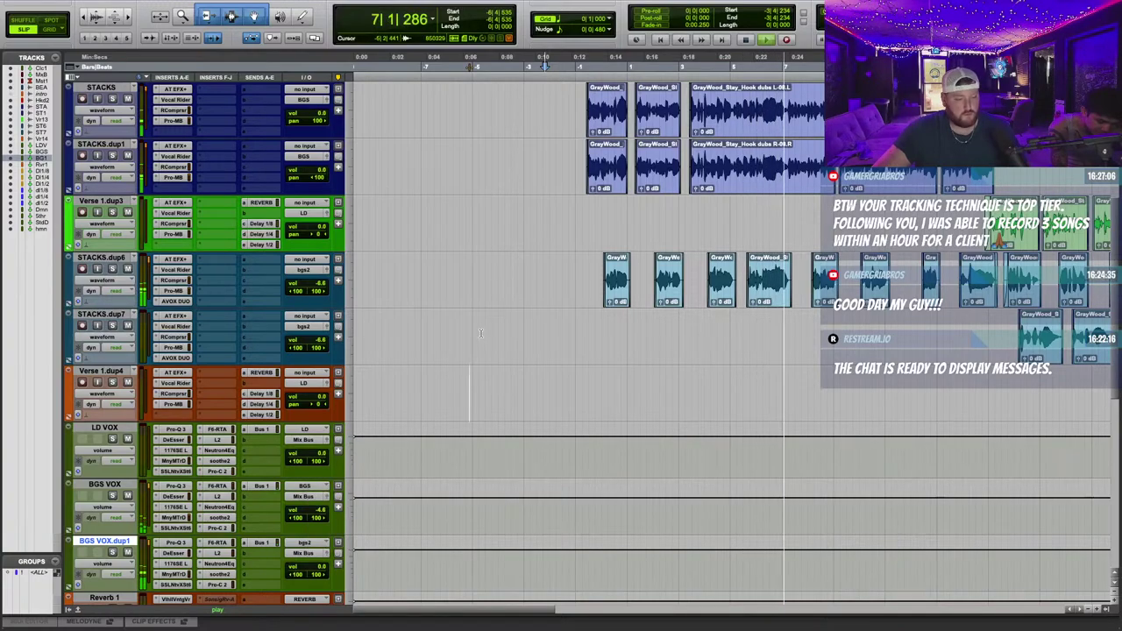
scroll(480, 333, up, 2)
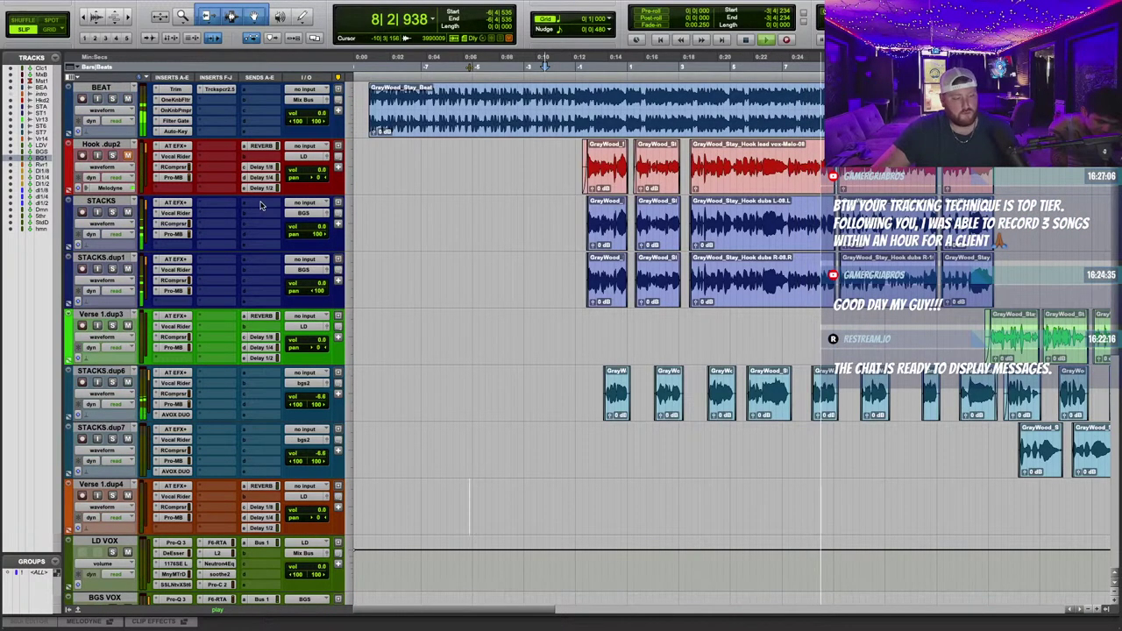
Duplicate the Reverb 1 track once, placing the copy directly below it.
scroll(369, 333, down, 3)
scroll(418, 375, down, 4)
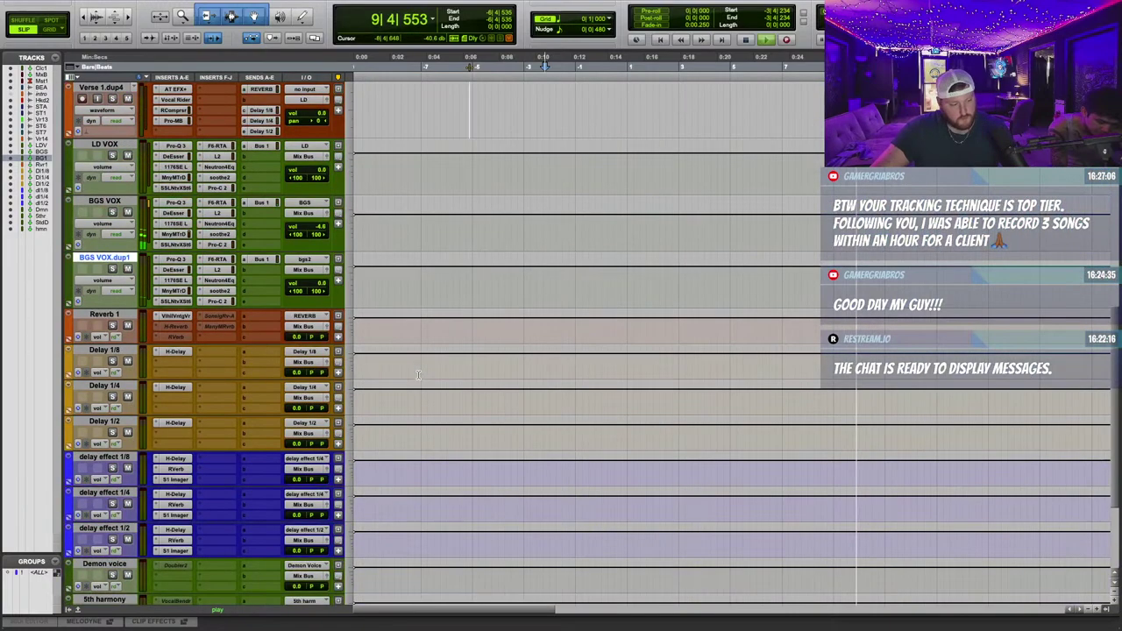
right_click(105, 316)
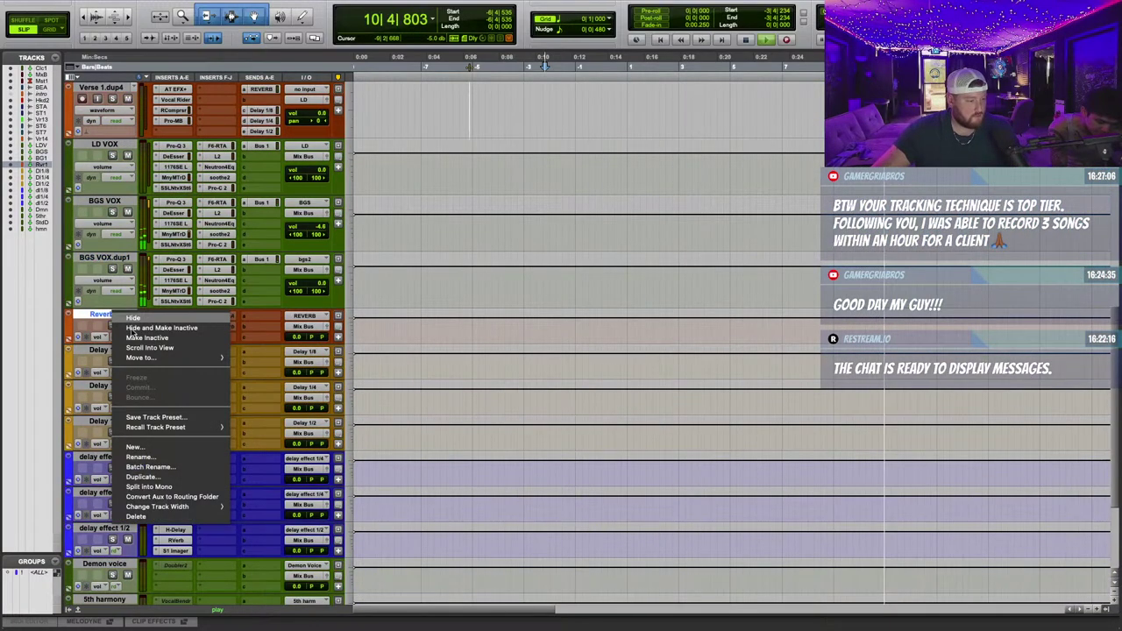
click(132, 477)
key(Return)
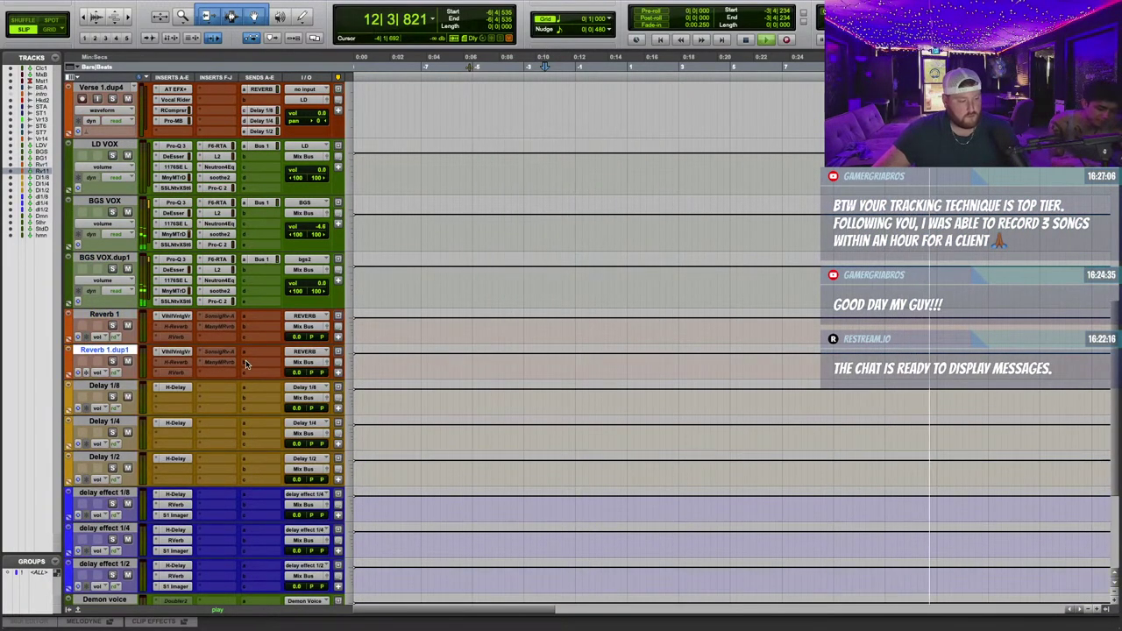
Set the input of the Reverb 1.dup1 track to the Reverb 2 bus.
click(305, 352)
mouse_move(313, 353)
click(392, 405)
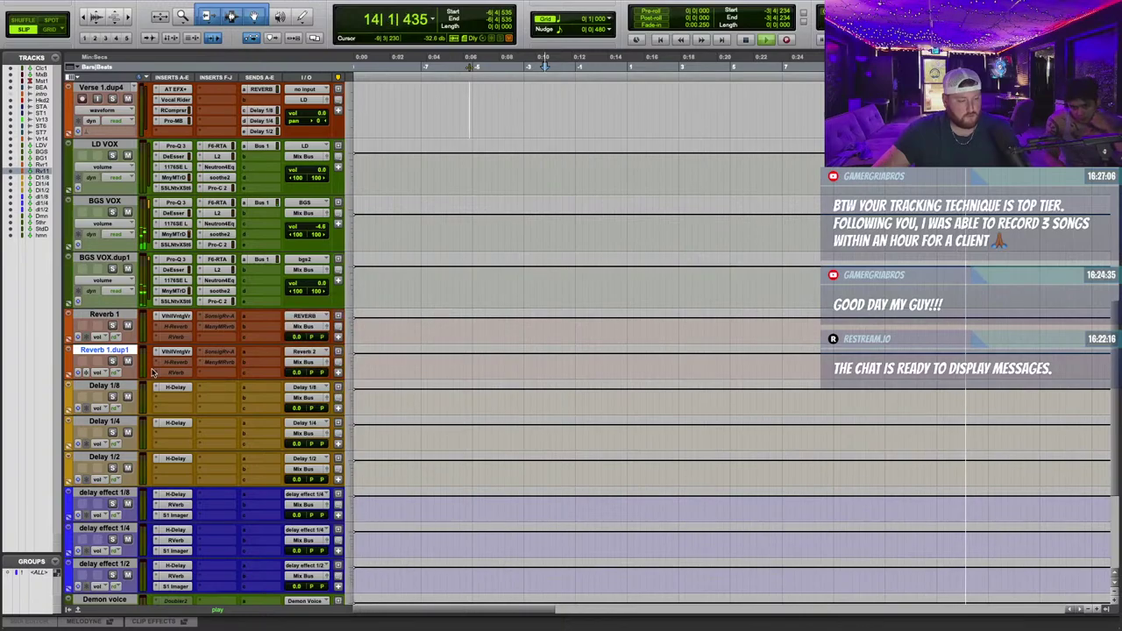
Replace the ValhallaVintageVerb insert on Reverb 1.dup1 with ValhallaSupermassive (stereo).
click(157, 354)
text(dup)
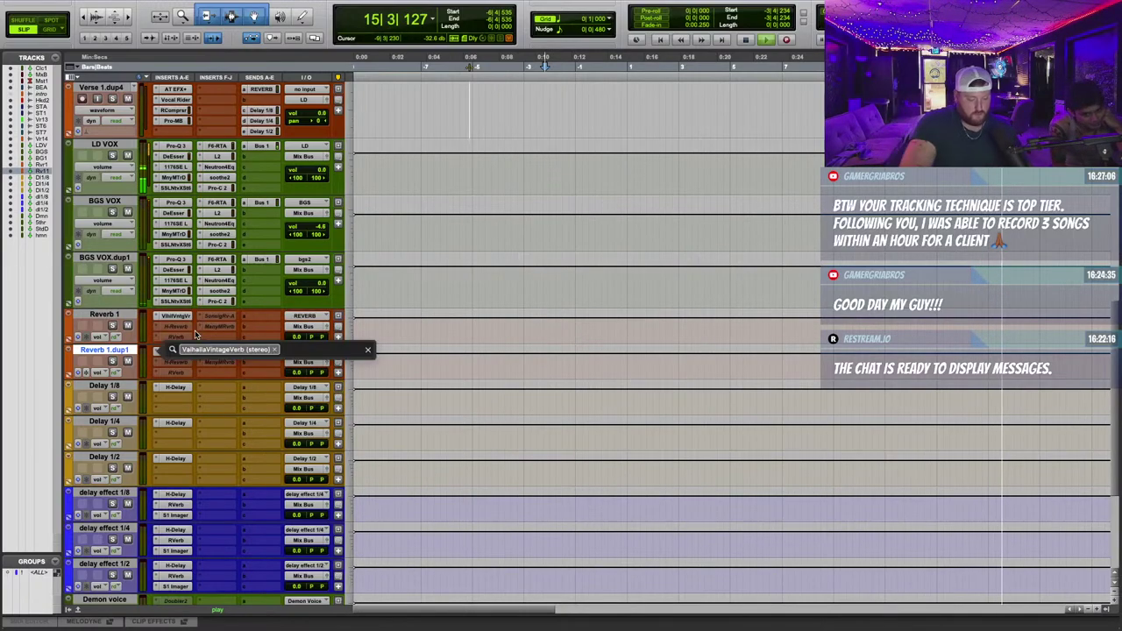
key(BackSpace)
key(BackSpace)
key(BackSpace)
text(s)
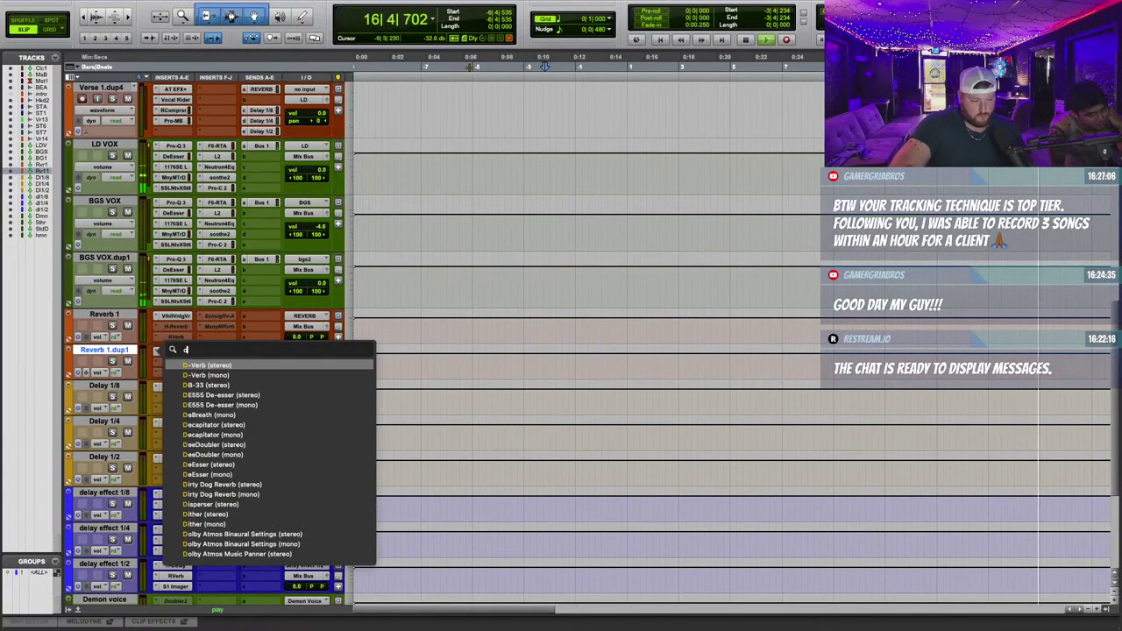
text(uper)
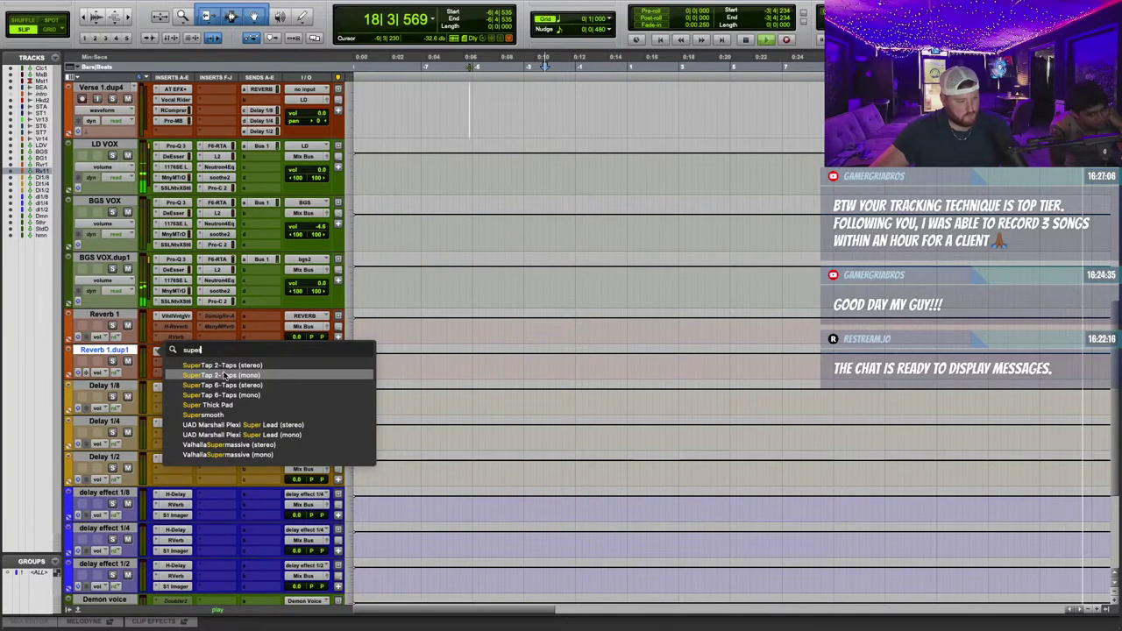
click(228, 444)
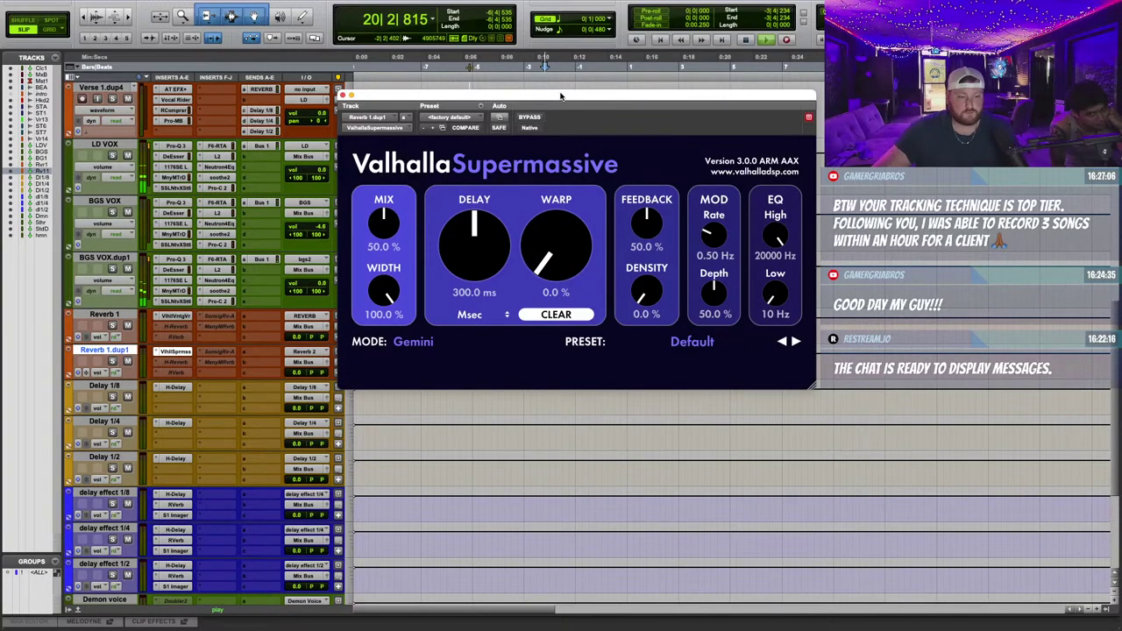
drag(561, 95, 687, 399)
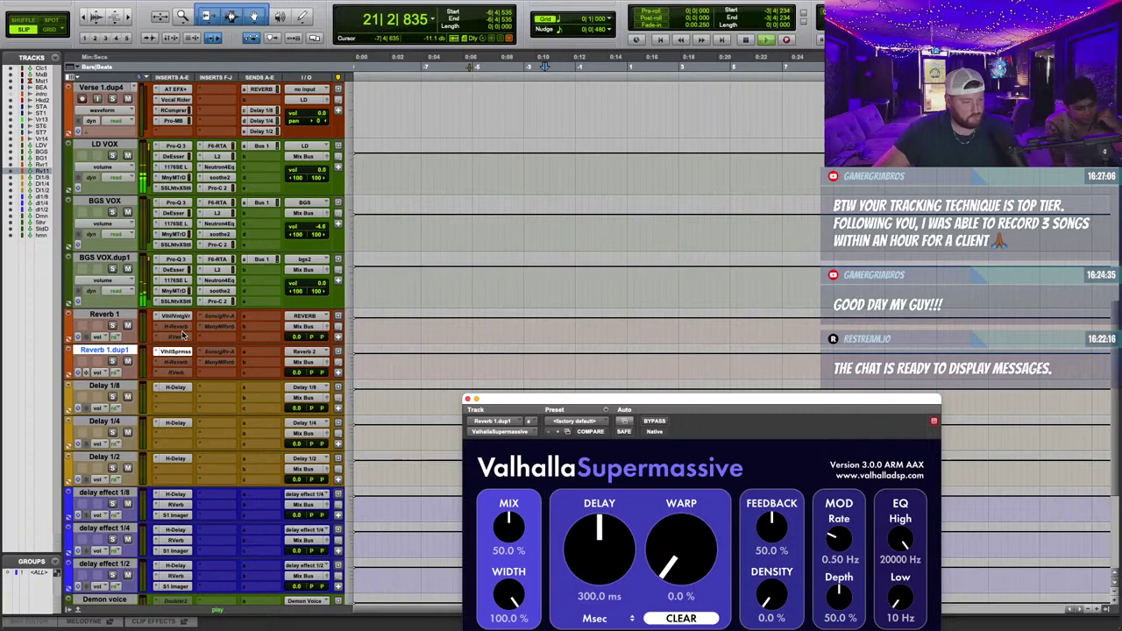
Add a send from the BGS VOX track to the Reverb 2 bus and set its level to 0.0 dB.
click(254, 169)
mouse_move(279, 224)
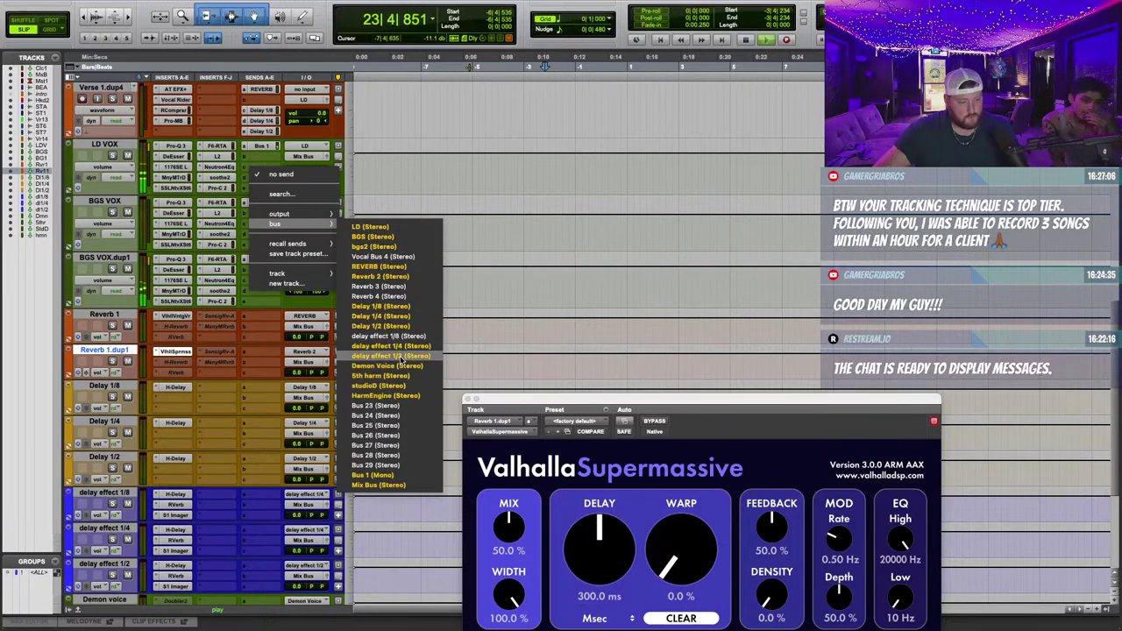
click(405, 276)
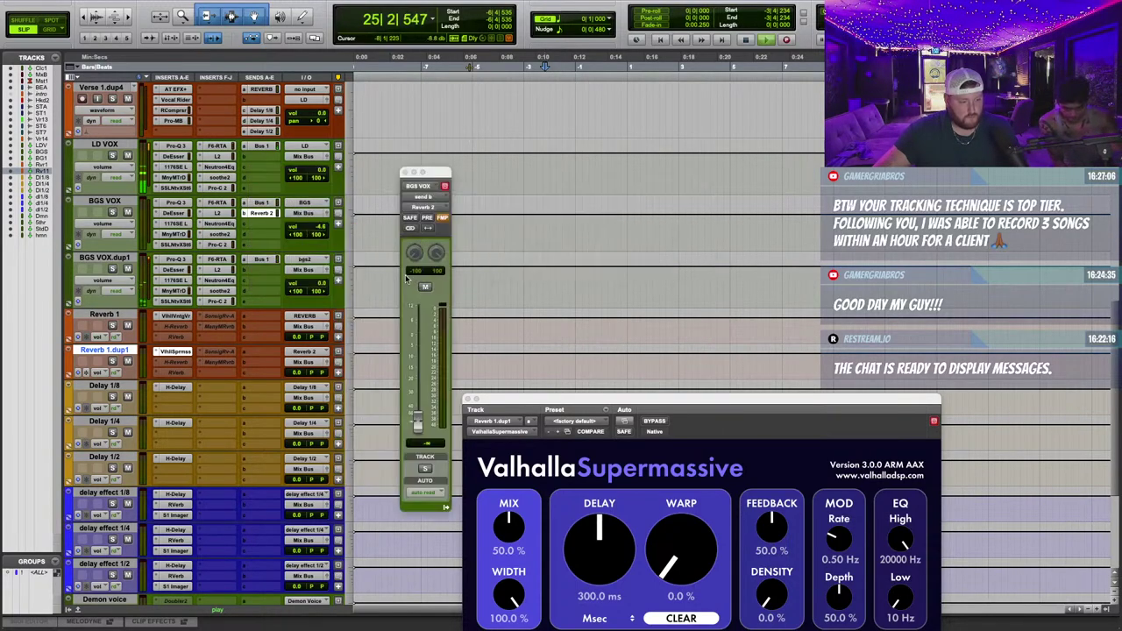
alt+click(419, 416)
Load the 80s Space Verb preset from the large reverbs in ValhallaSupermassive while the hook plays.
scroll(610, 256, up, 5)
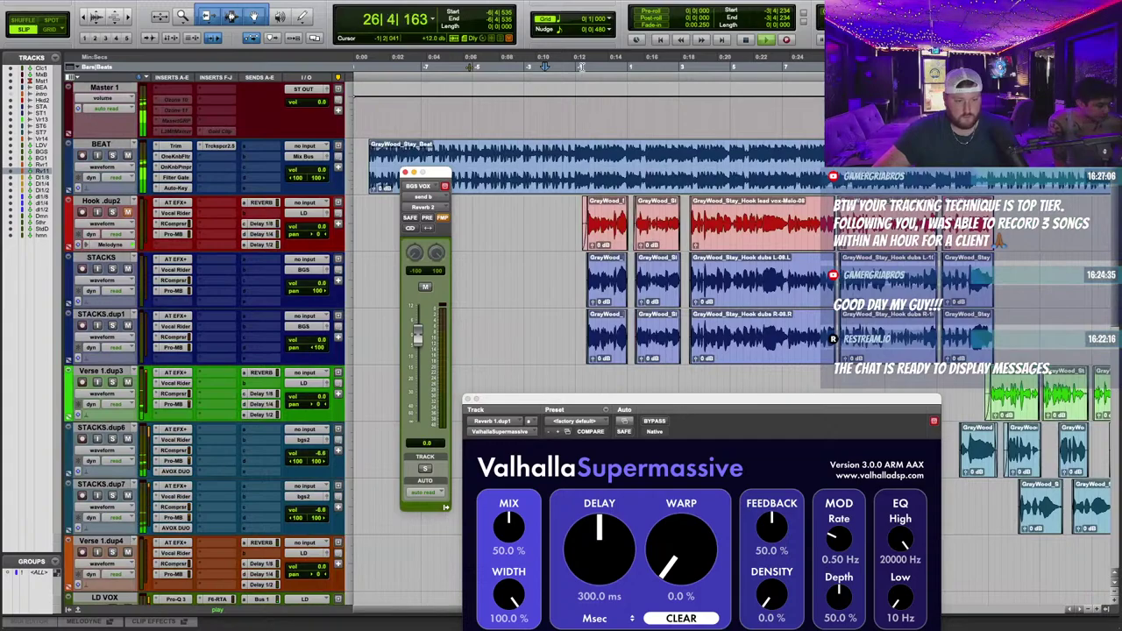
scroll(130, 216, down, 7)
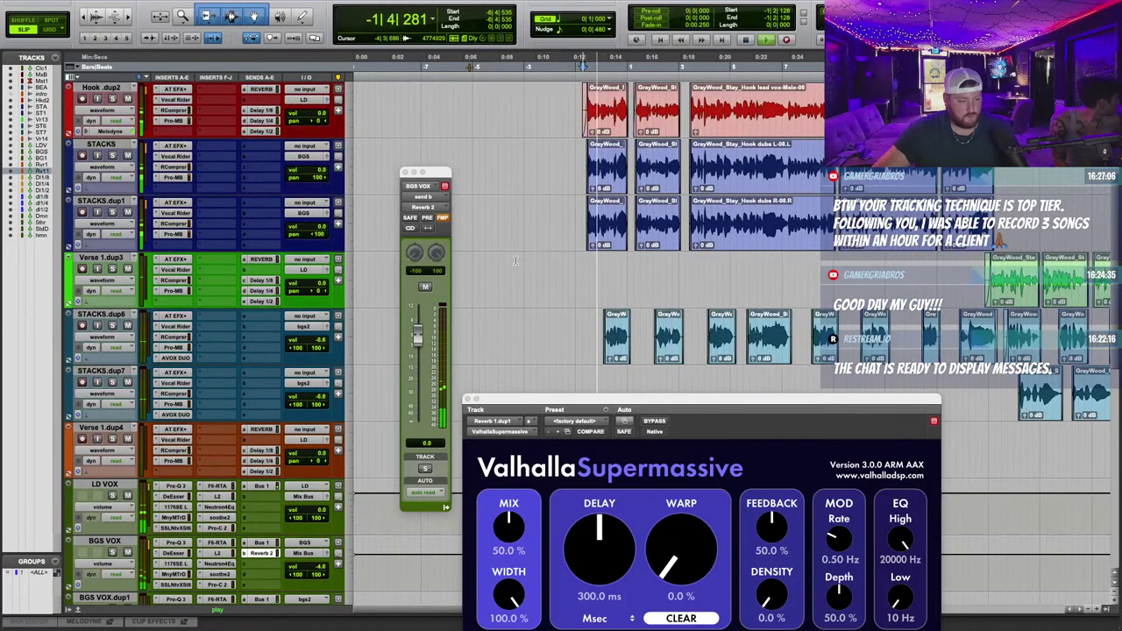
drag(615, 402, 616, 231)
click(821, 474)
mouse_move(798, 432)
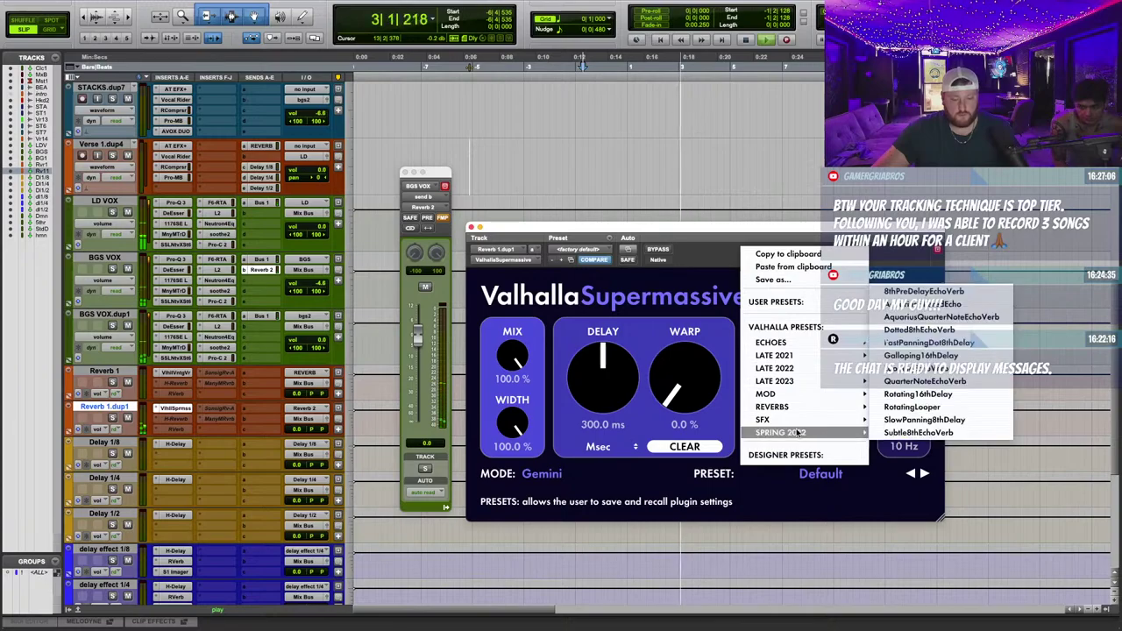
mouse_move(789, 407)
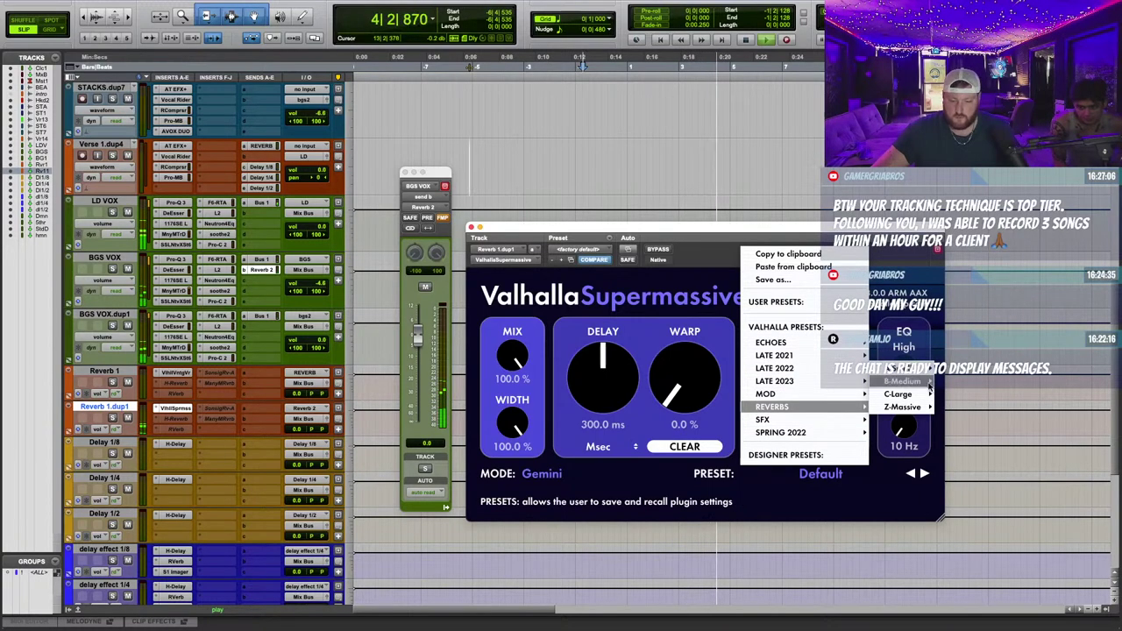
mouse_move(908, 409)
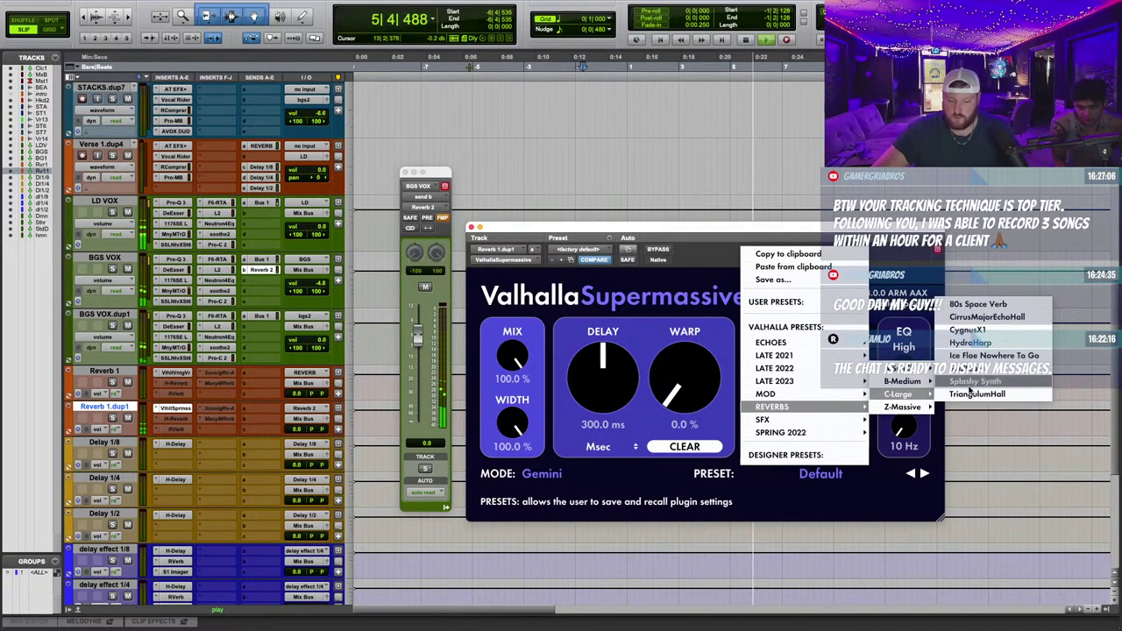
click(979, 304)
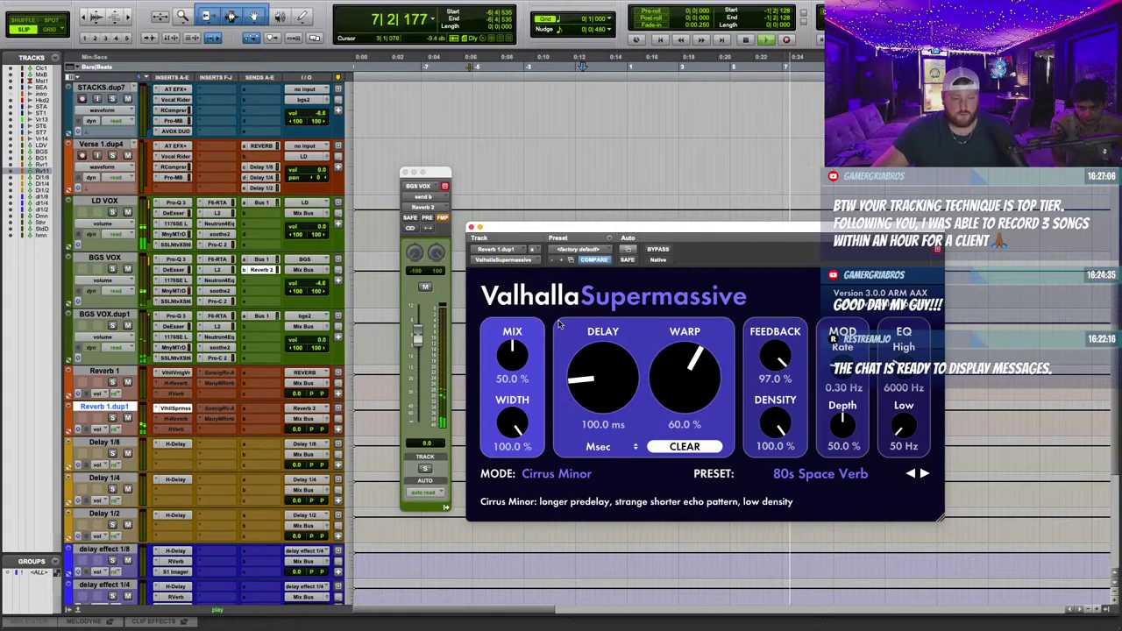
Set ValhallaSupermassive's mix to 100% and the BGS VOX send to Reverb 2 to -11.3 dB, and close both windows.
drag(584, 229, 637, 312)
scroll(561, 176, up, 5)
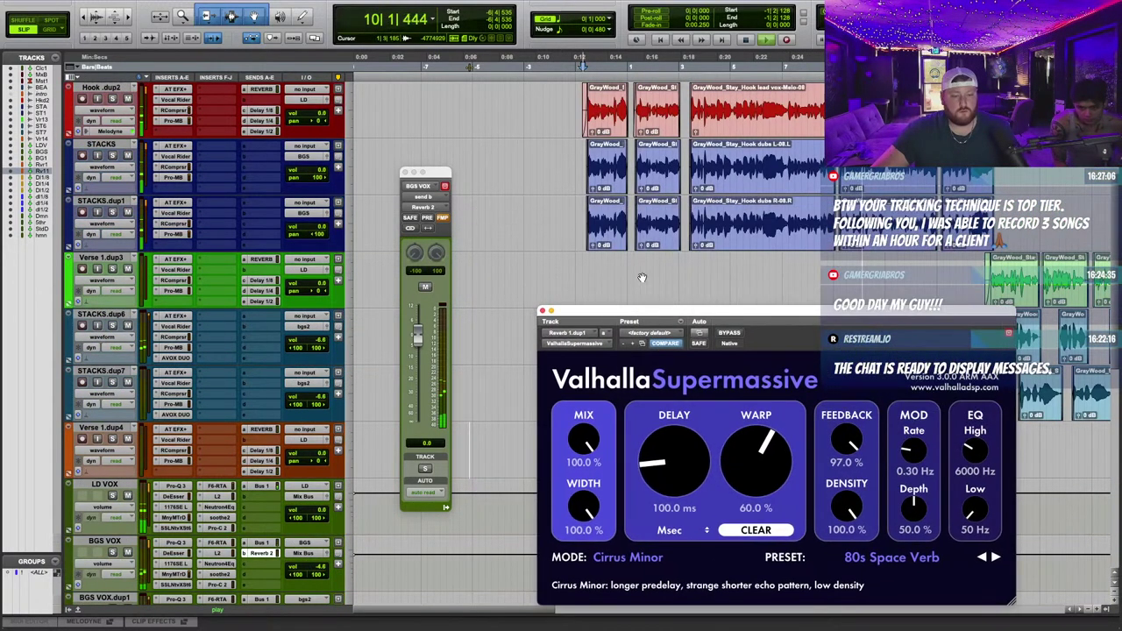
scroll(647, 224, up, 3)
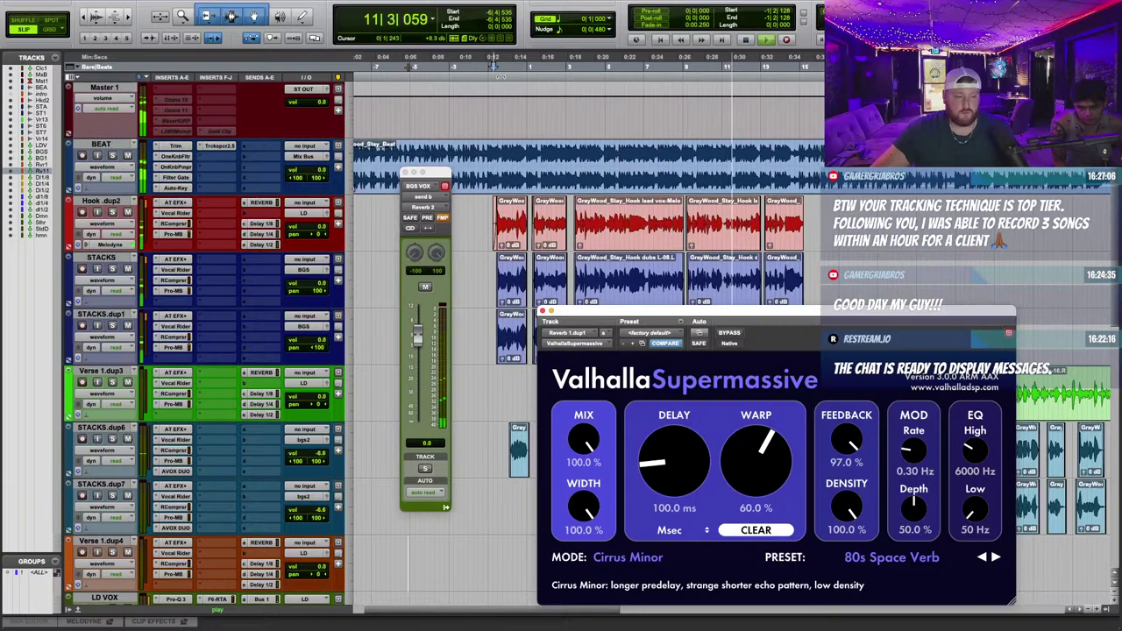
scroll(481, 223, down, 2)
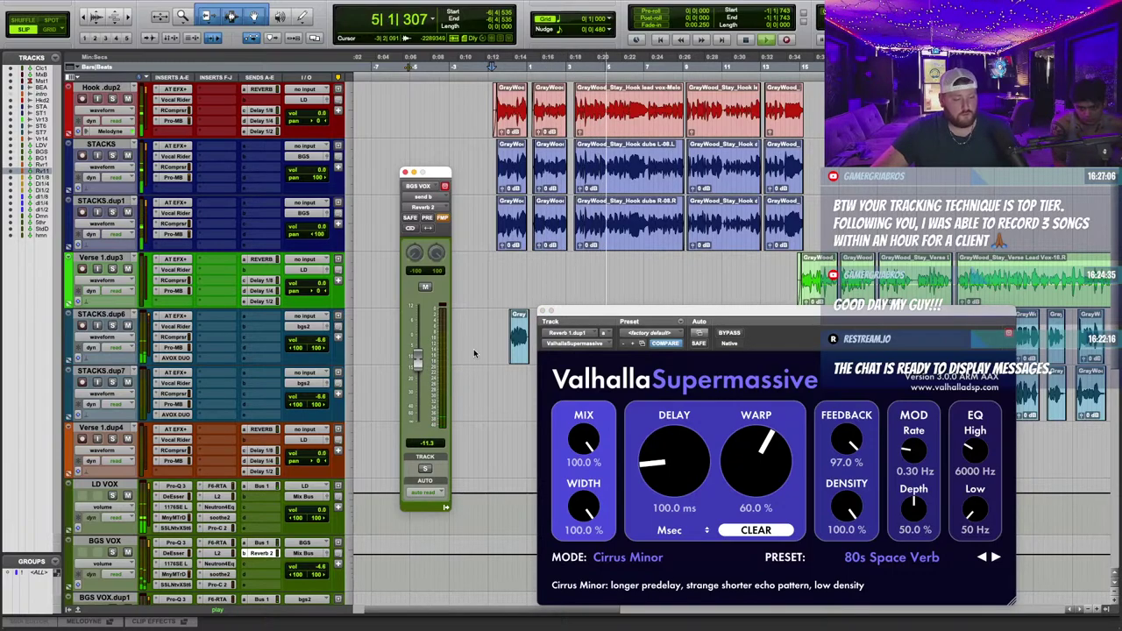
click(543, 313)
click(405, 173)
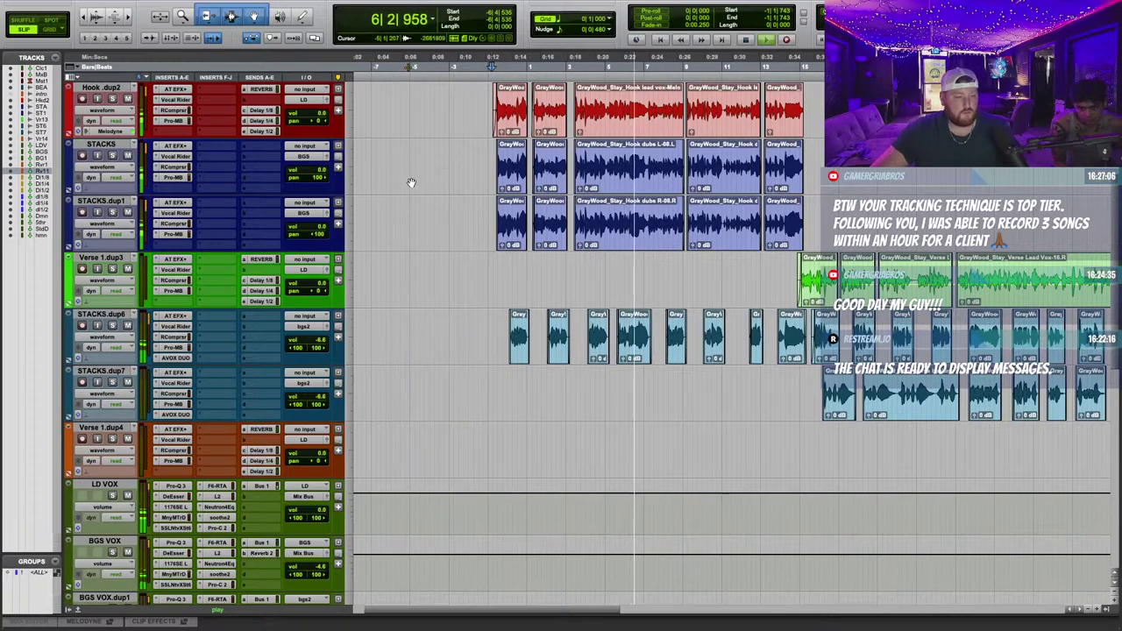
Mute the BEAT track during playback to check the hook vocals, and replay the hook from its start.
scroll(413, 186, up, 2)
click(128, 156)
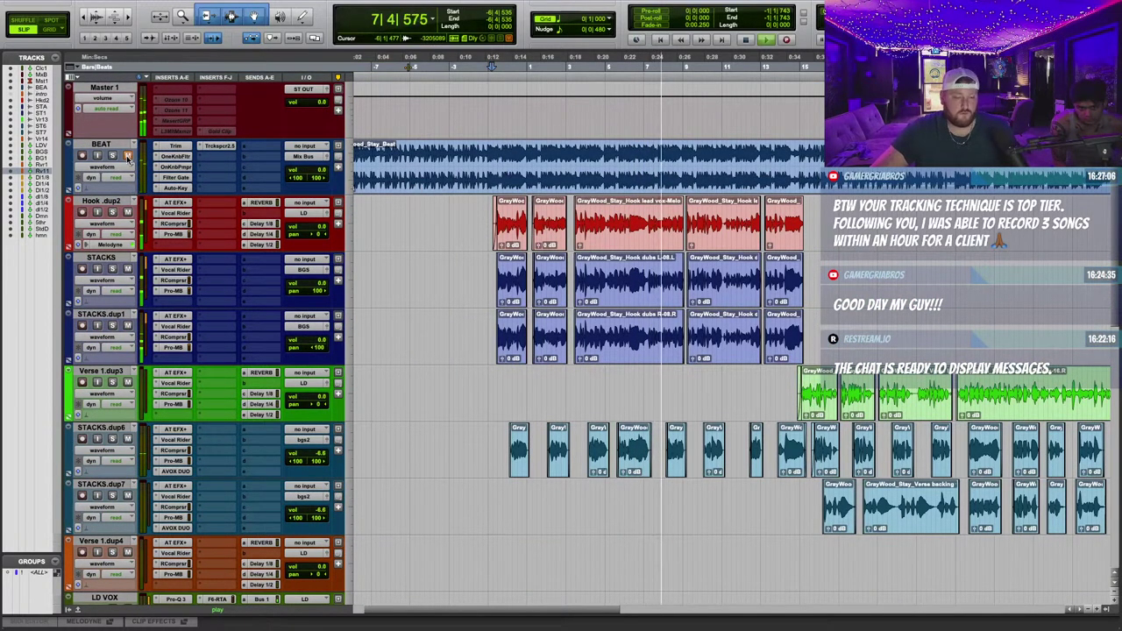
scroll(413, 253, down, 5)
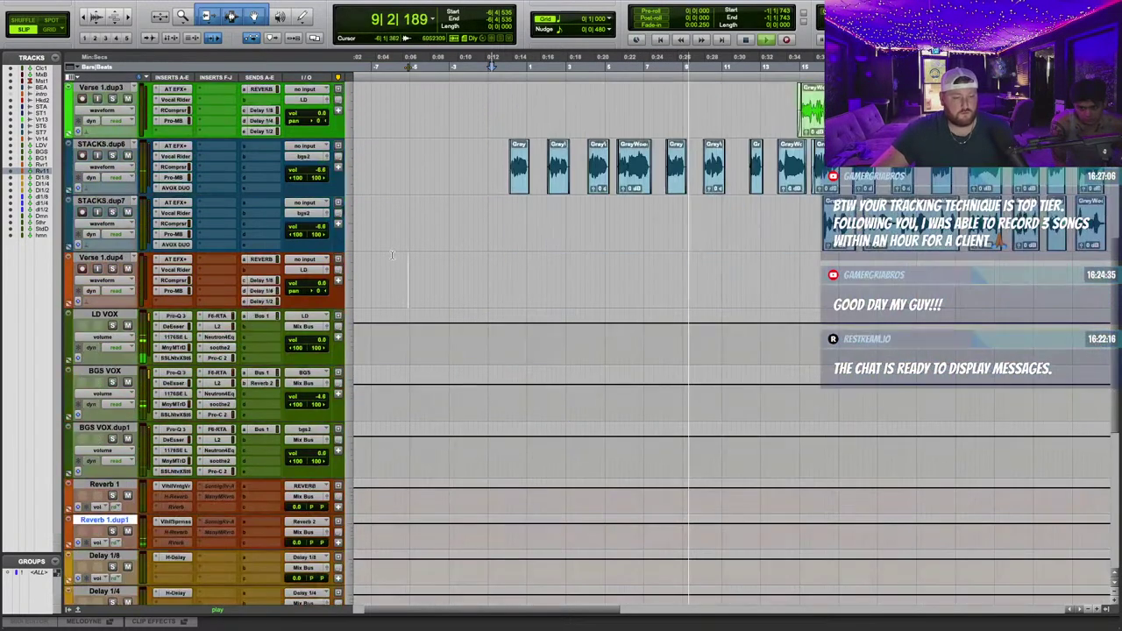
scroll(412, 253, up, 3)
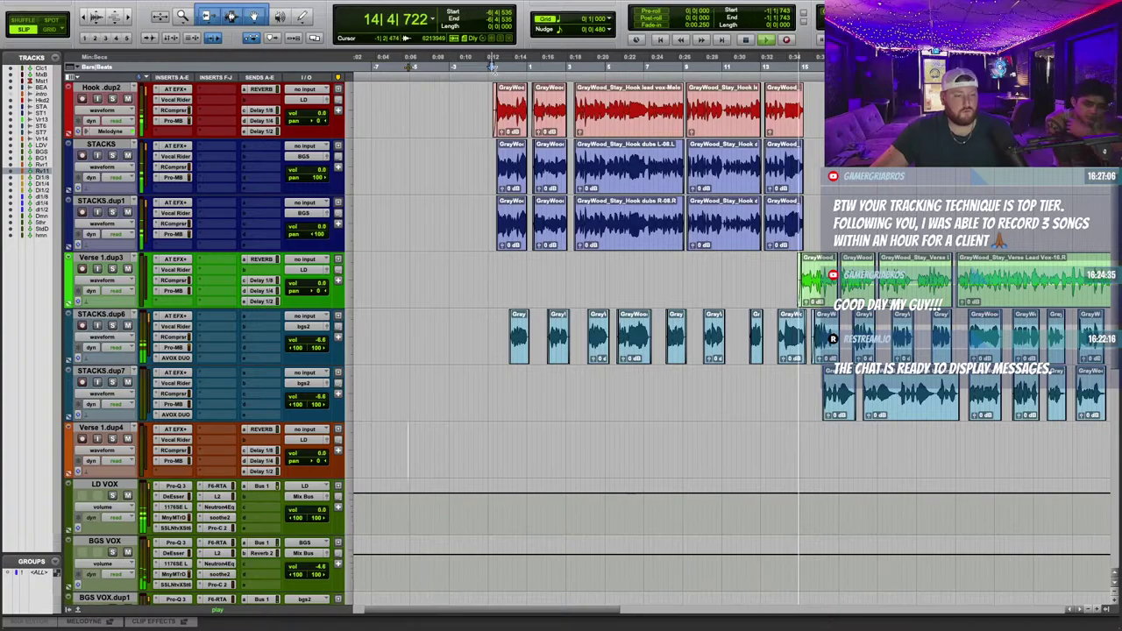
click(491, 64)
Lower the volume of the STACKS.dup6 track to -9.9 dB while its clips play.
scroll(575, 210, down, 3)
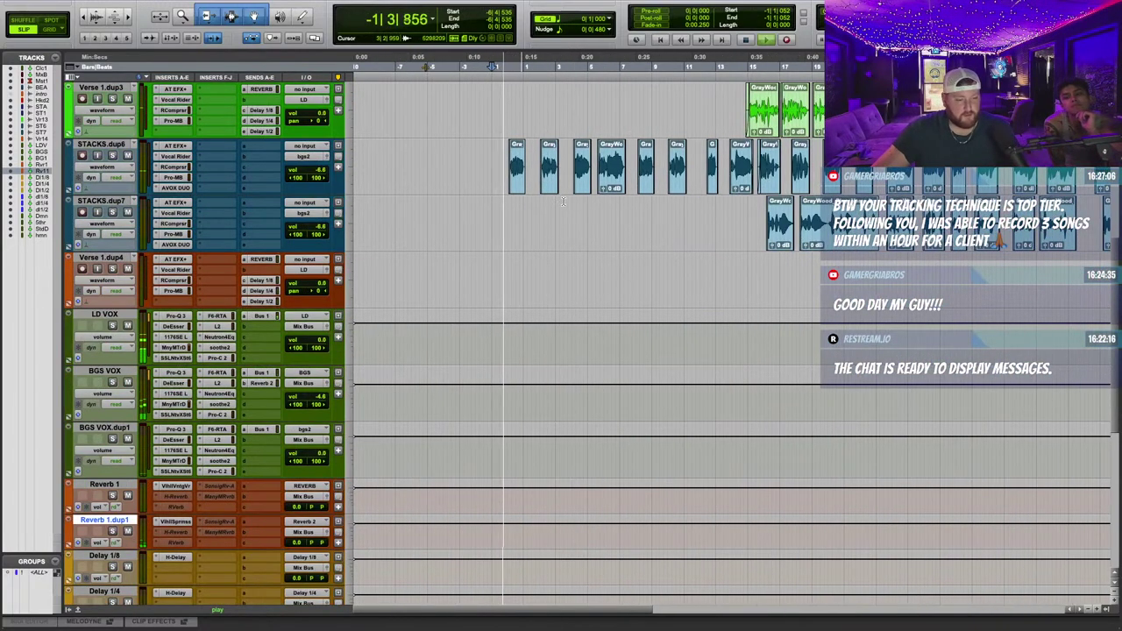
key(t)
key(t)
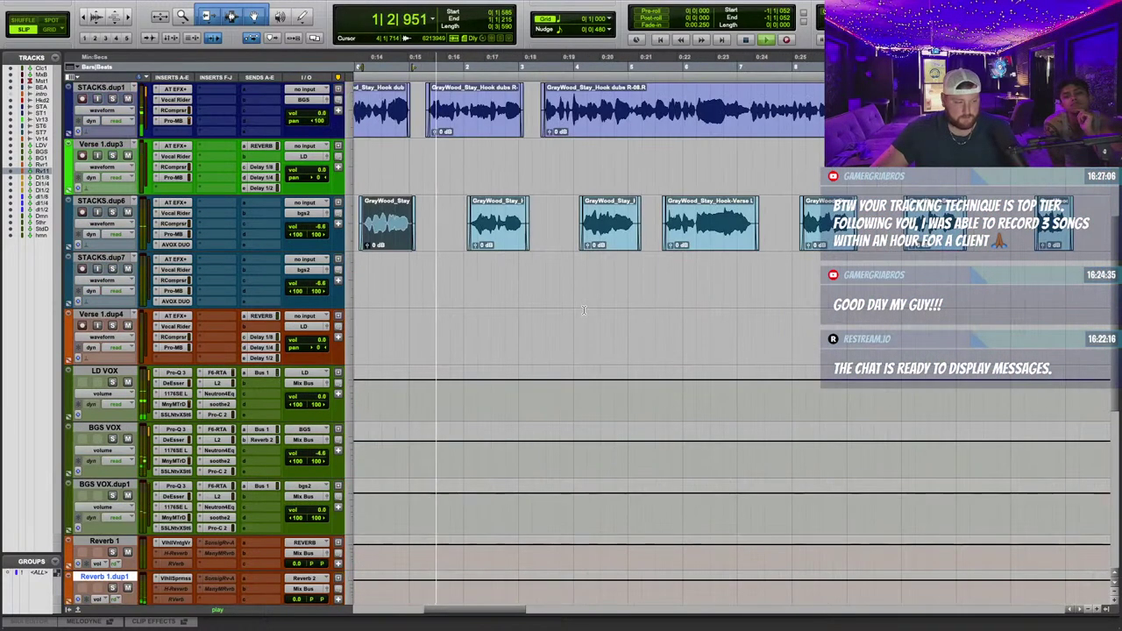
click(588, 210)
scroll(527, 255, left, 3)
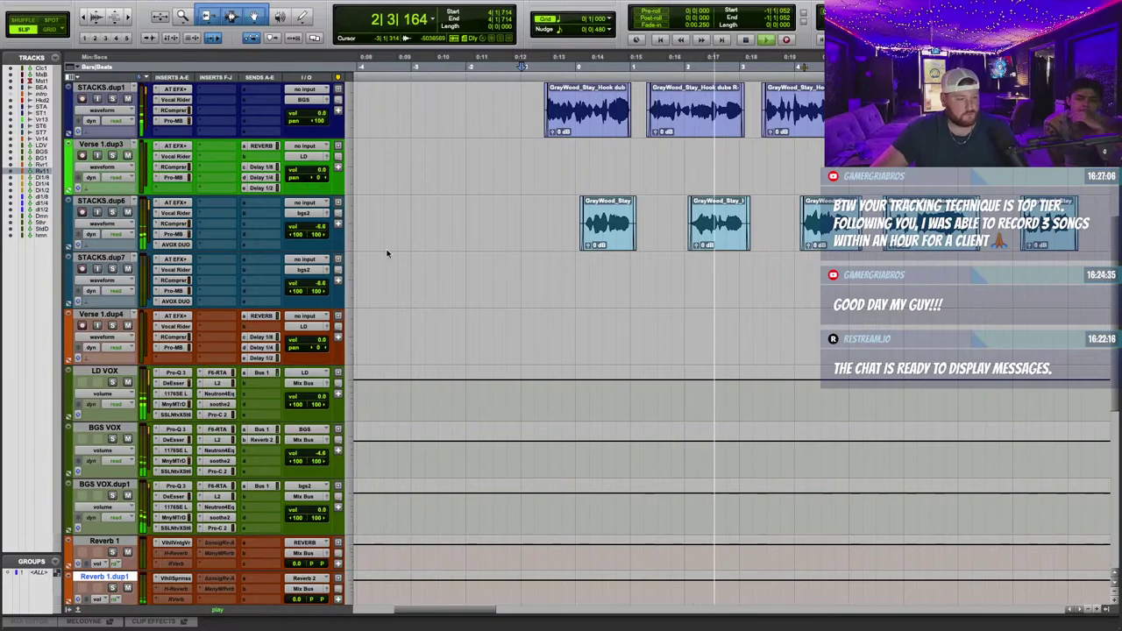
scroll(494, 265, right, 2)
drag(318, 231, 318, 240)
scroll(674, 57, right, 10)
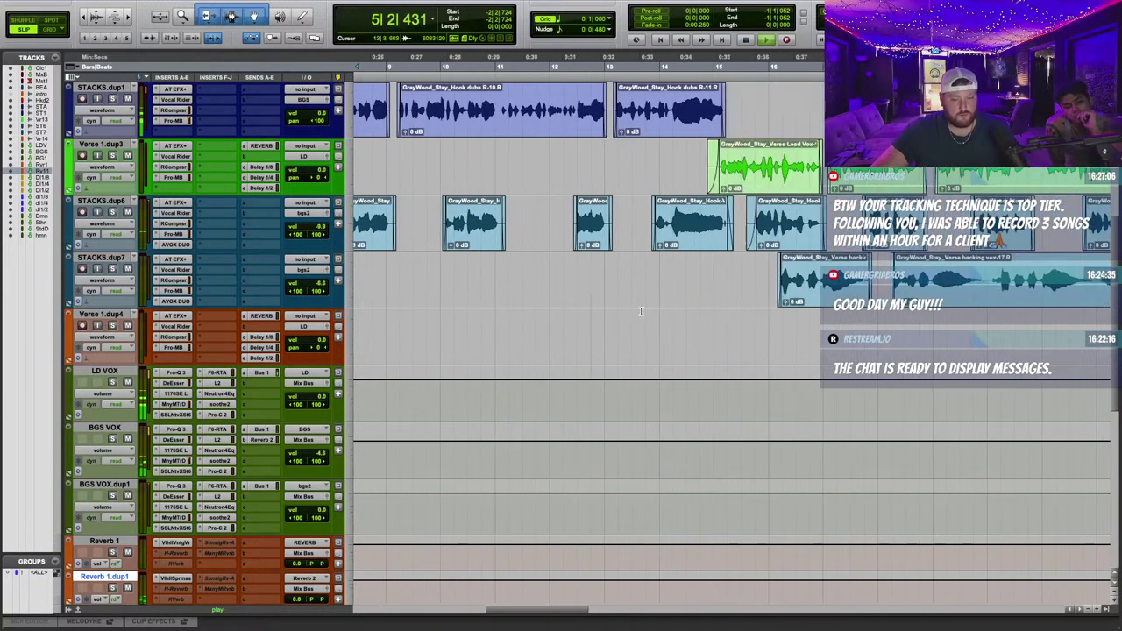
Play the verse from about bar 14 and mute the Verse 1.dup3 lead track to hear the backing vocals.
click(640, 60)
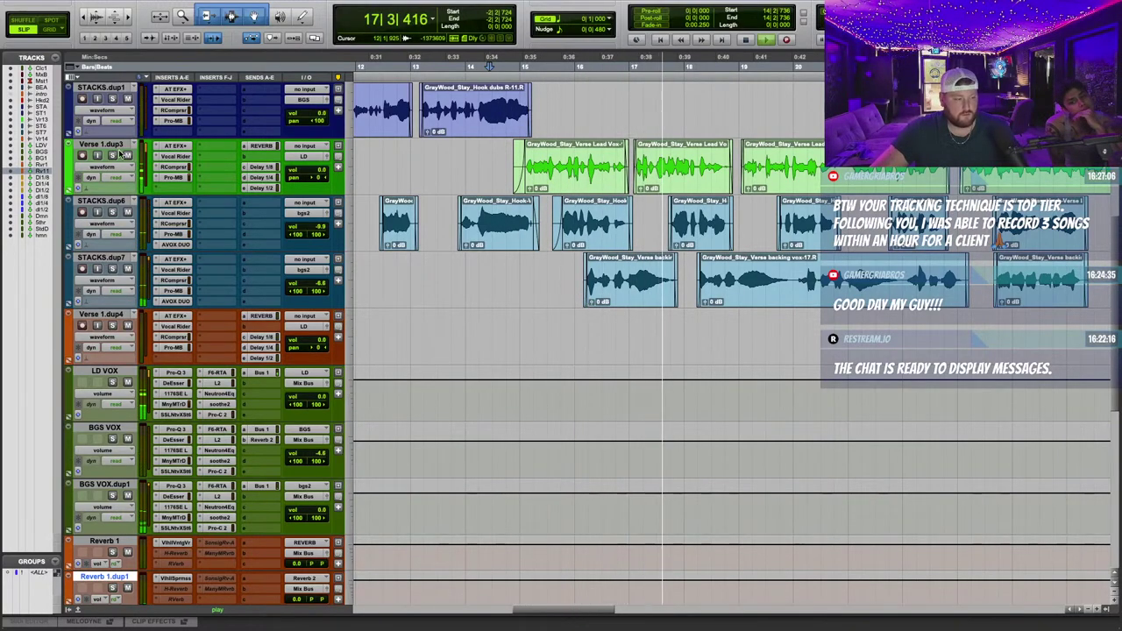
scroll(544, 323, right, 2)
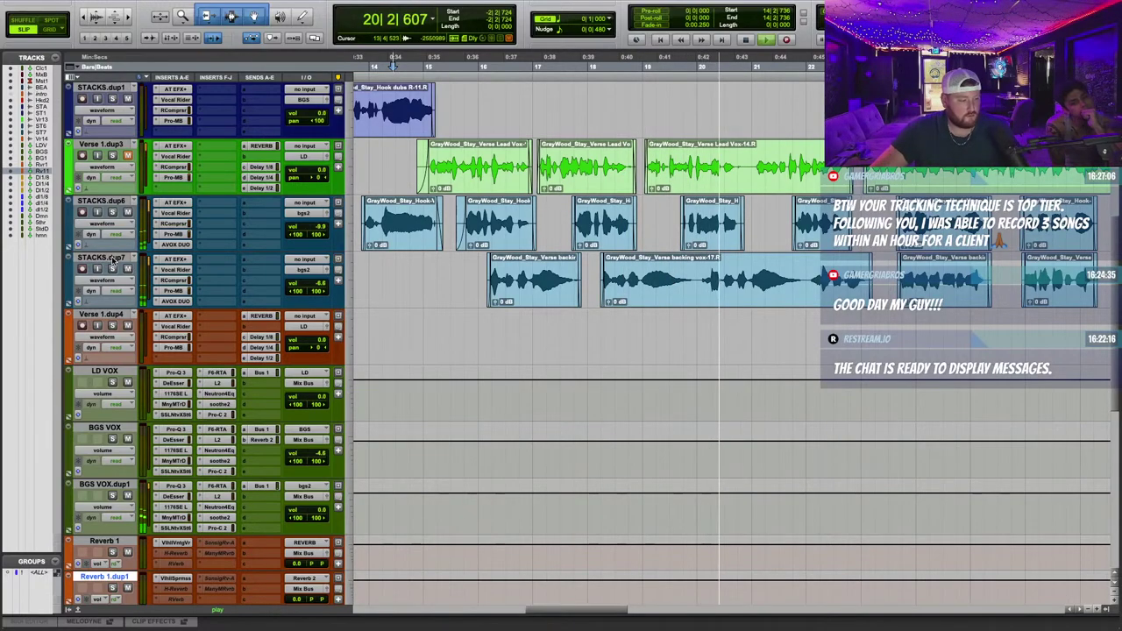
key(r)
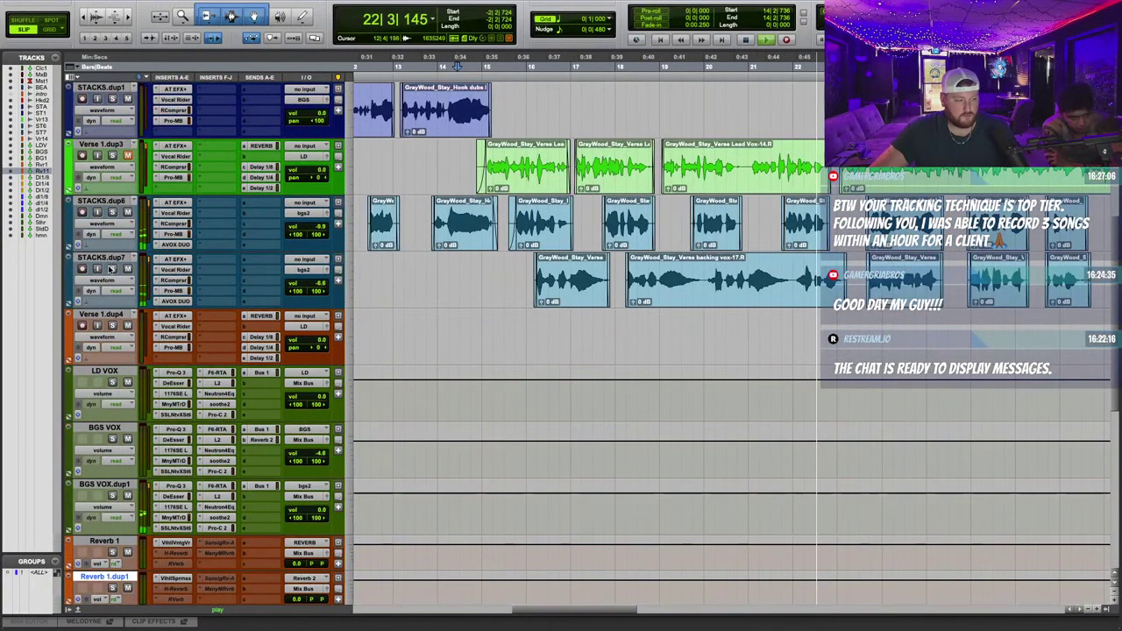
Duplicate the STACKS.dup7 track without its clips and move the first two verse backing clips onto the copy.
right_click(113, 257)
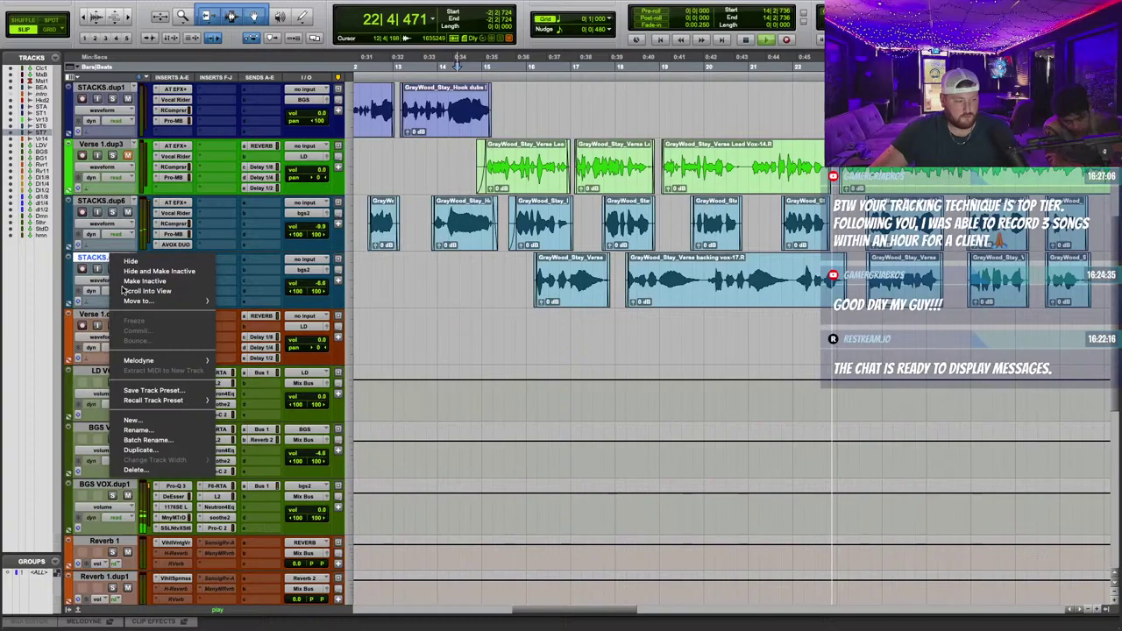
click(138, 450)
key(Return)
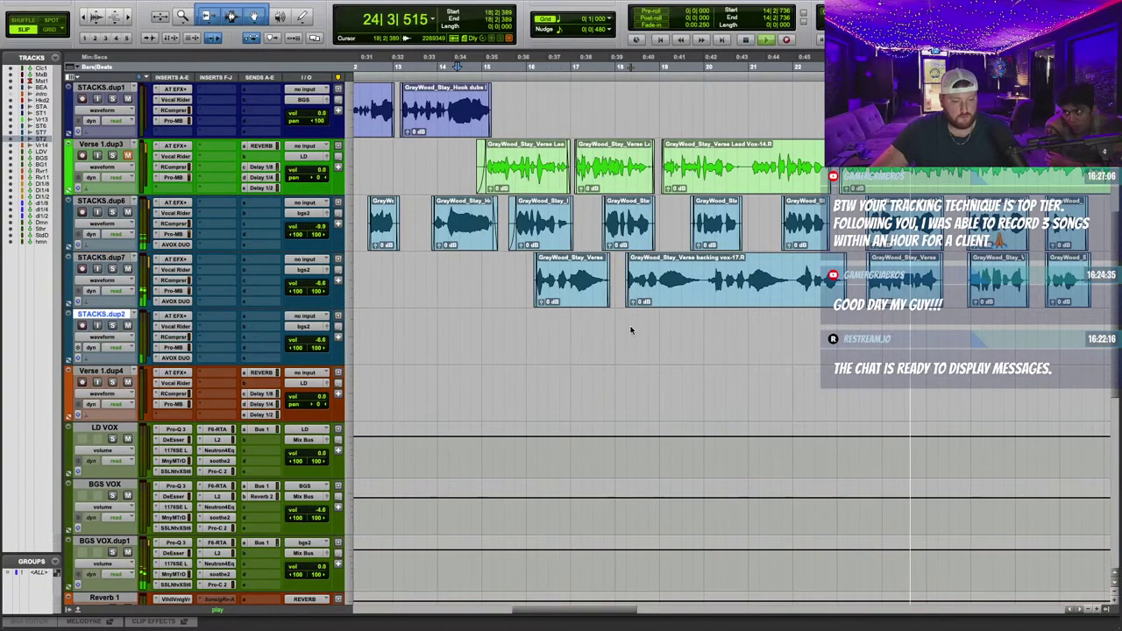
drag(516, 272, 804, 346)
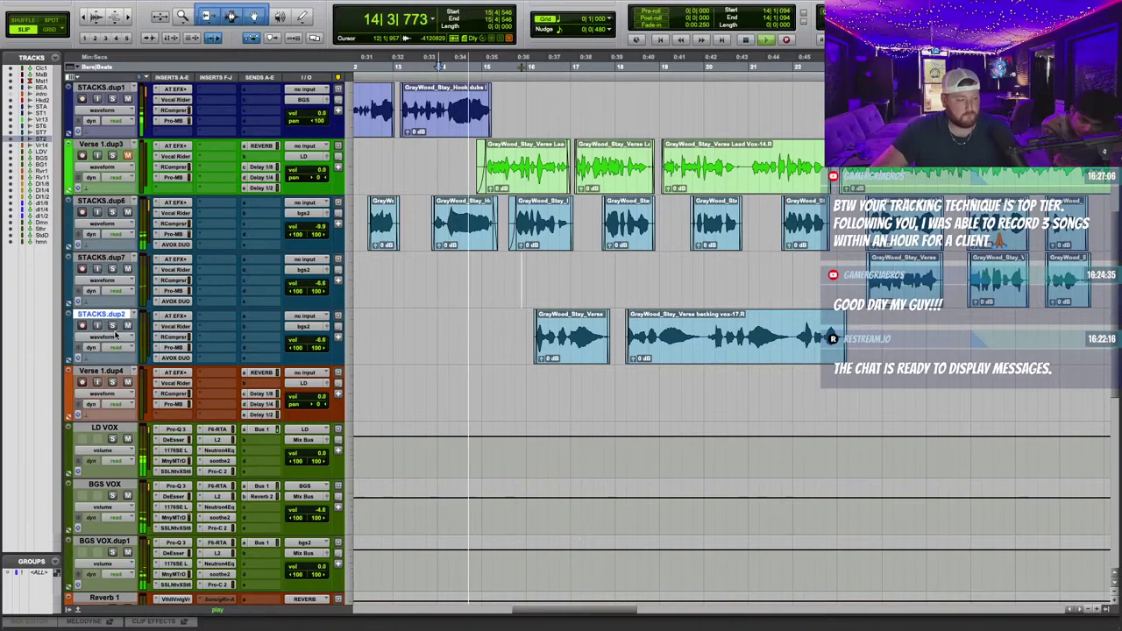
Change the colour of the STACKS.dup2 track to yellow.
double_click(67, 327)
click(403, 509)
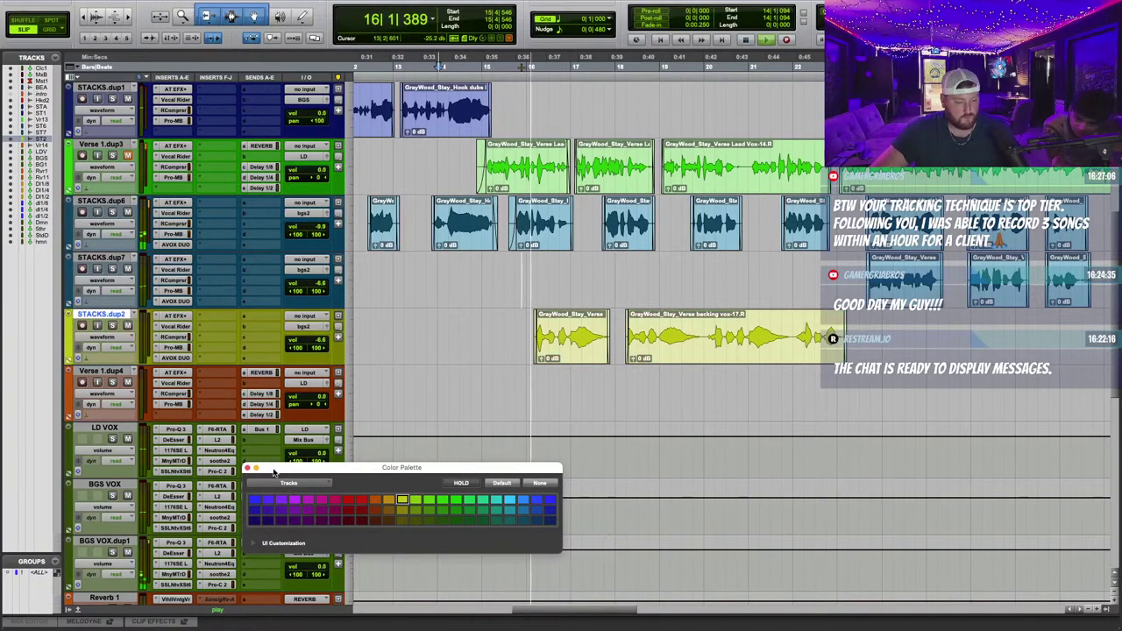
click(247, 467)
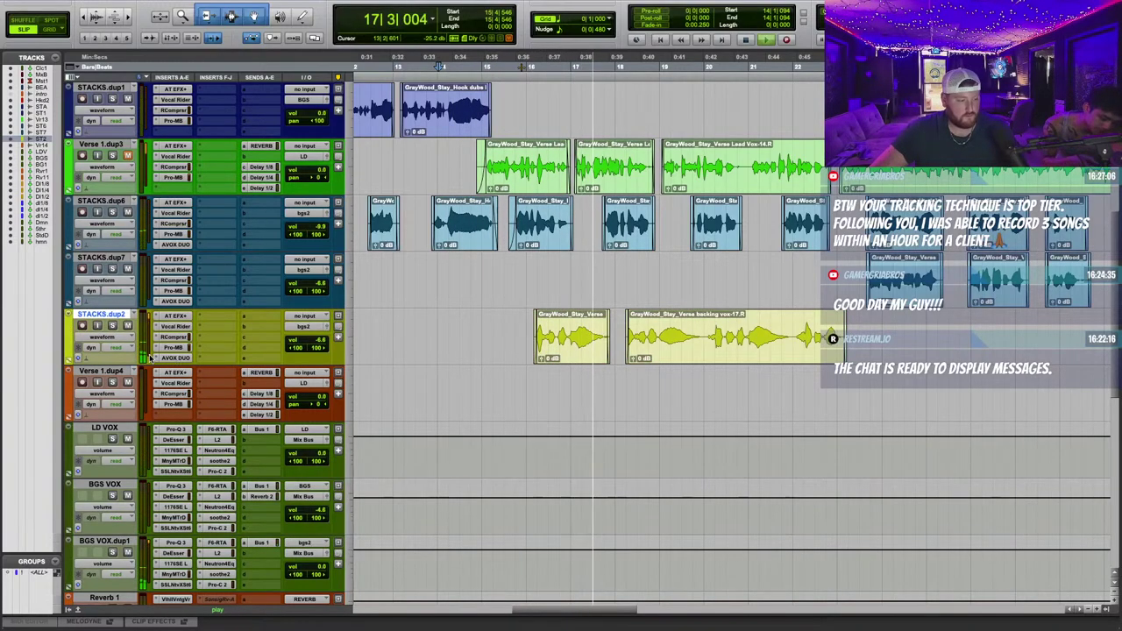
Remove the AVOX DUO insert from STACKS.dup2 and search for "auto" plug-ins for an empty insert slot.
click(180, 318)
key(Escape)
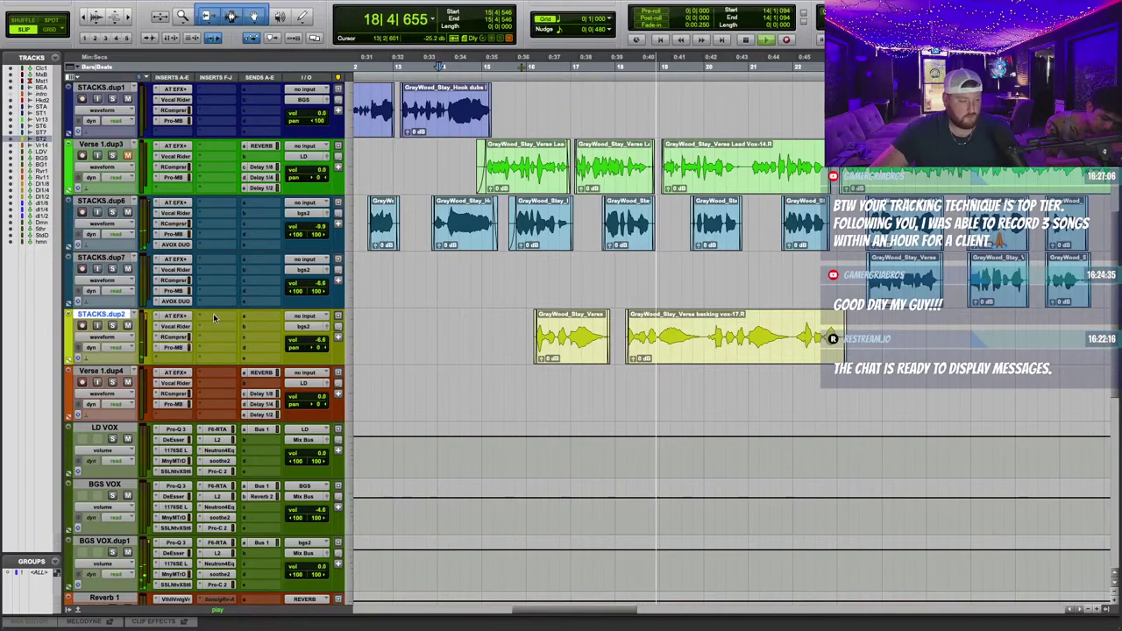
click(214, 317)
click(236, 298)
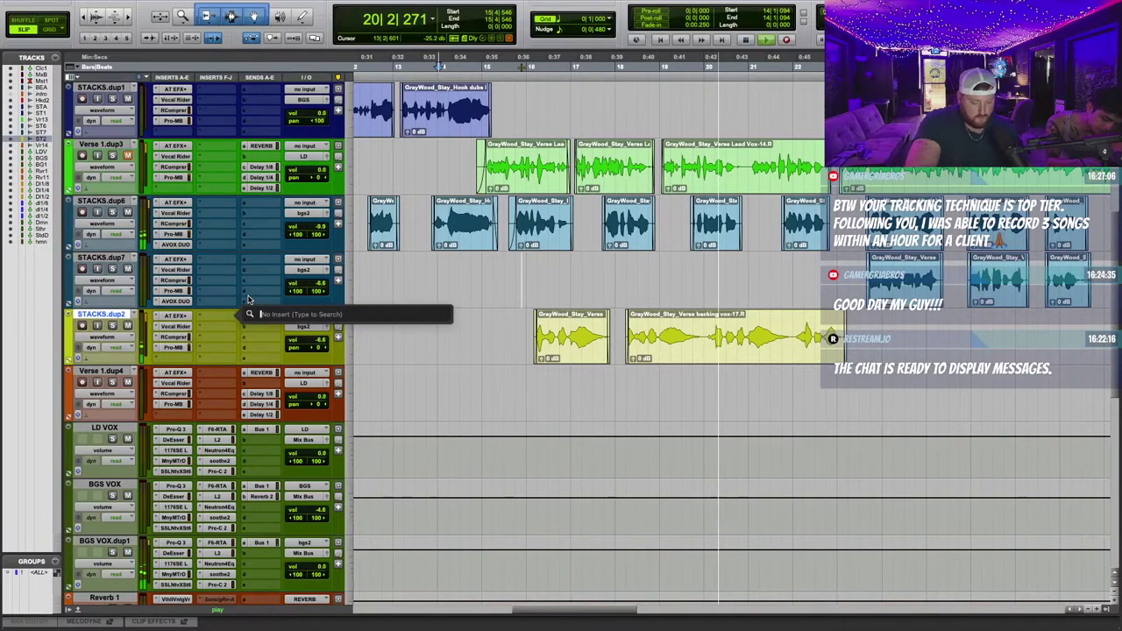
text(auto)
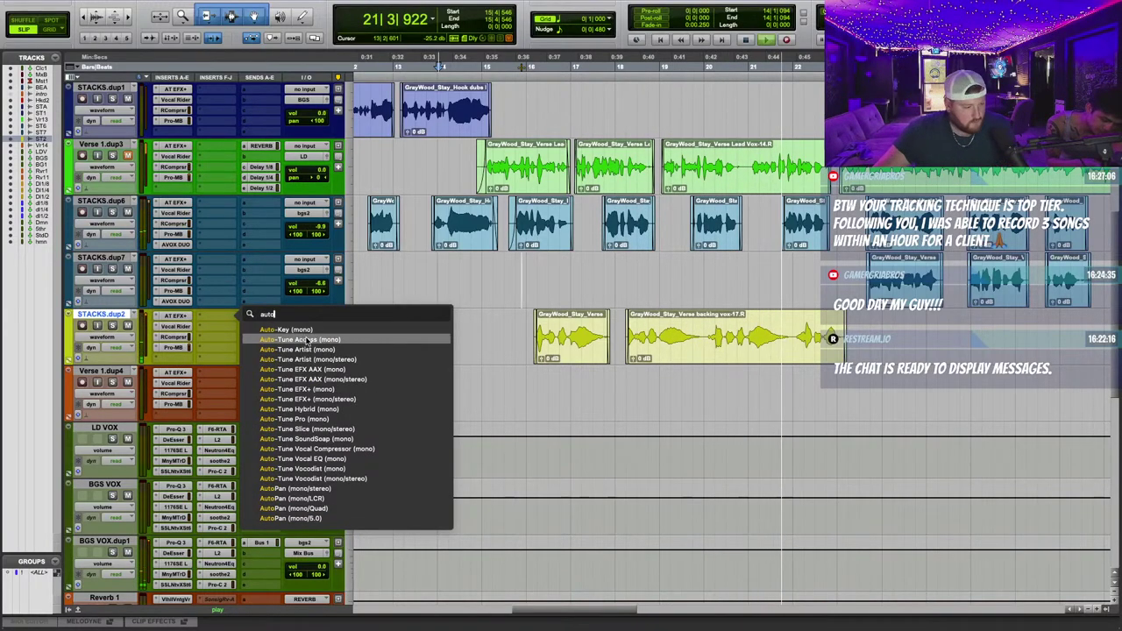
Insert AutoPan on the STACKS.dup2 track, link it to tempo and shorten its rate from 1 bar to a few beats.
click(329, 500)
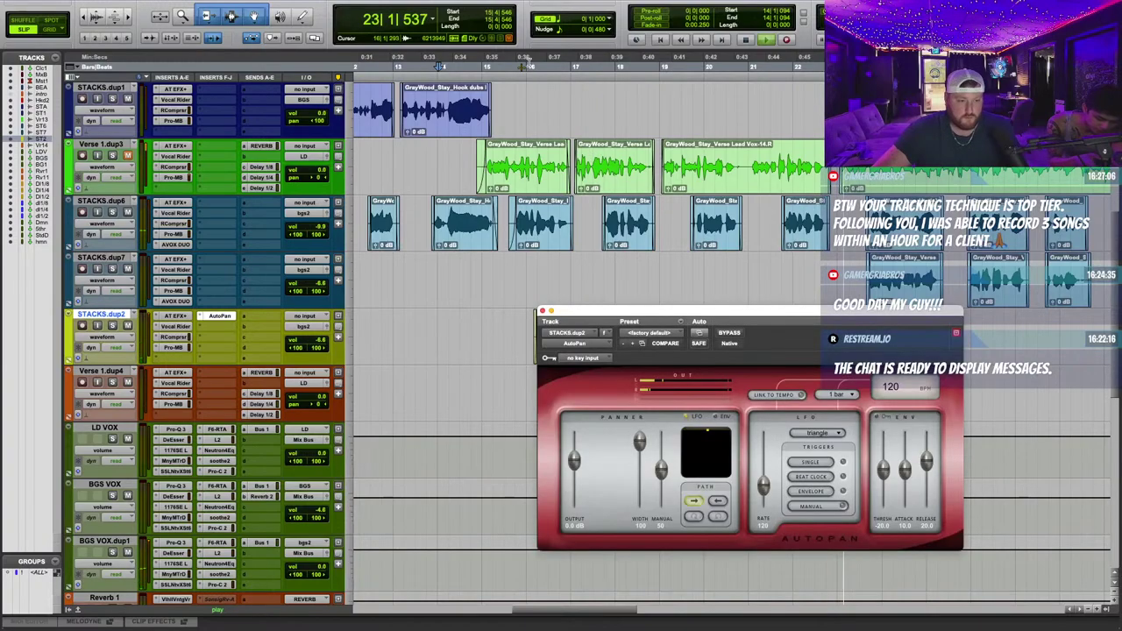
click(846, 396)
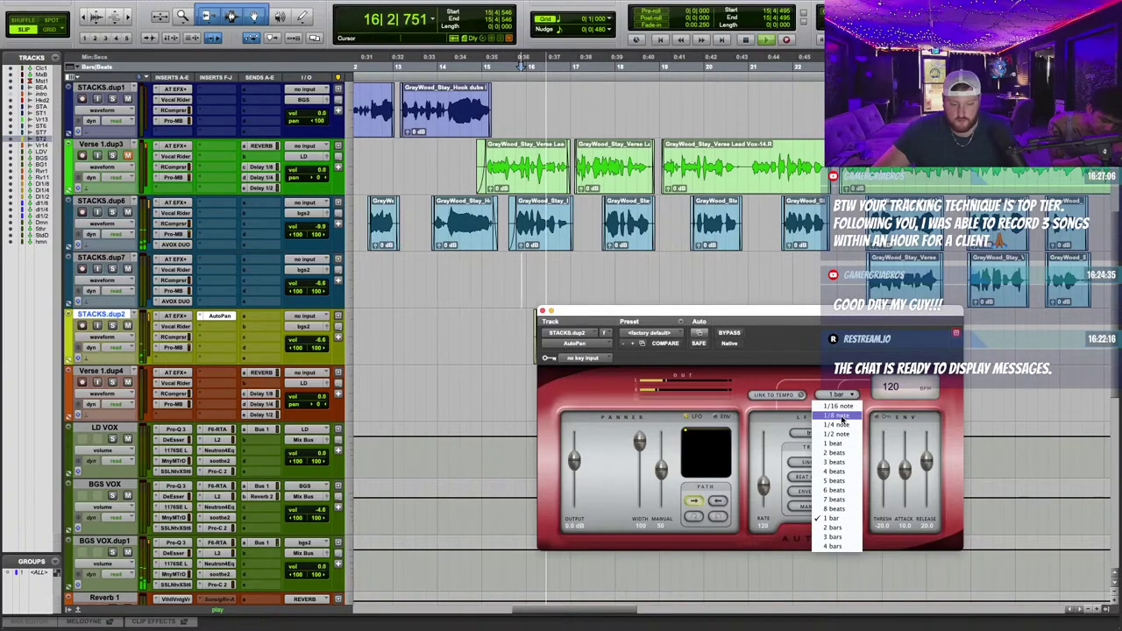
click(851, 501)
click(833, 395)
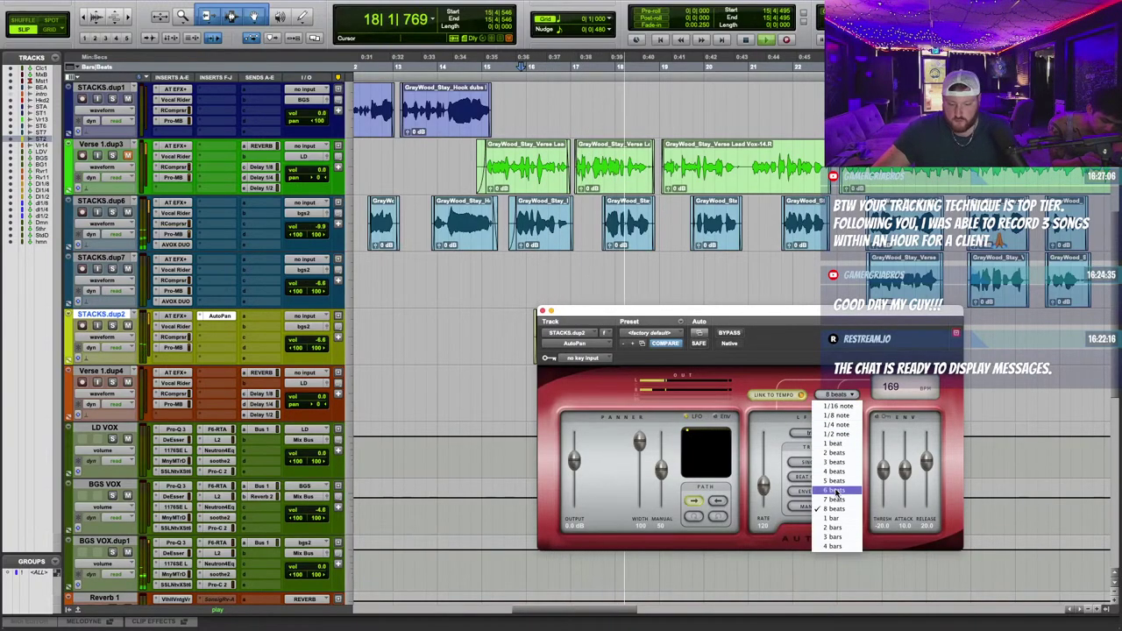
click(858, 484)
click(846, 397)
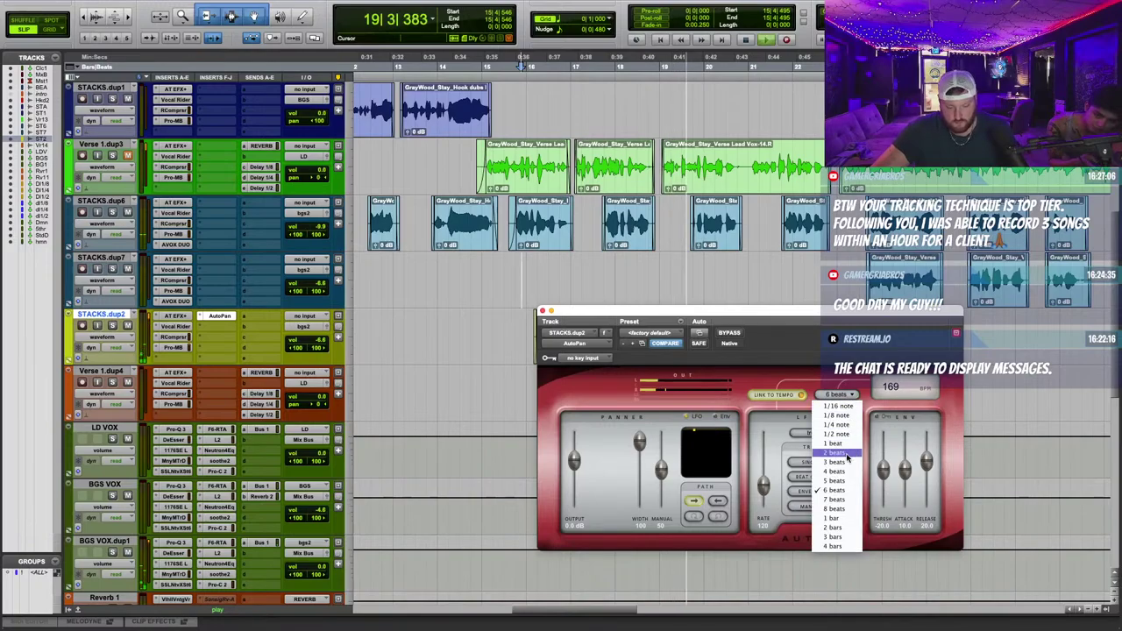
click(846, 478)
click(551, 311)
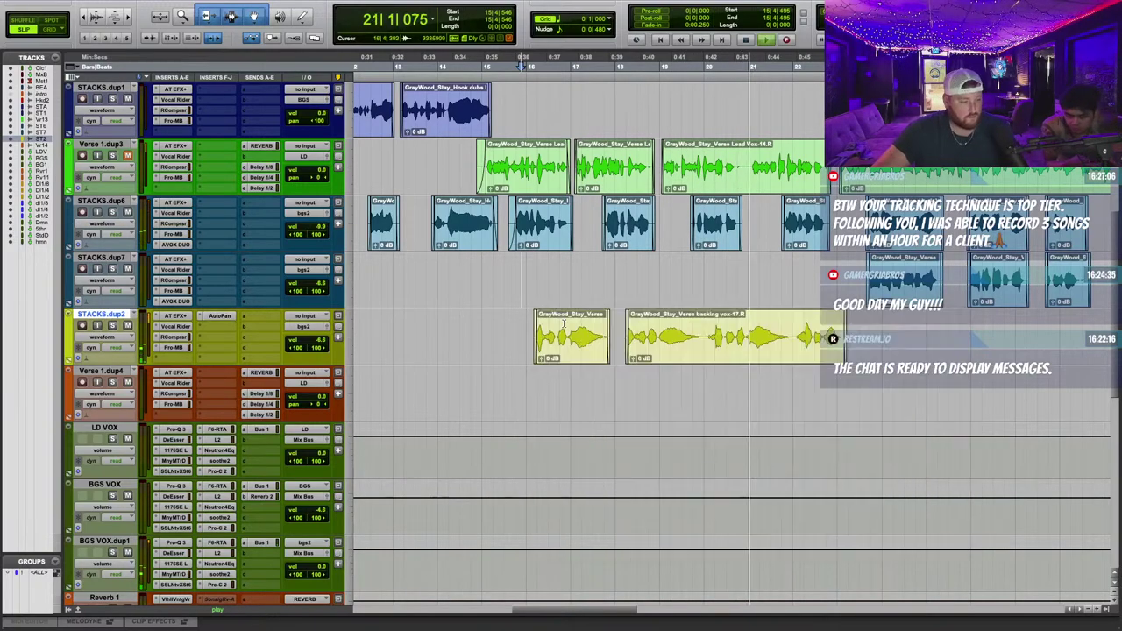
Add the CLA Effects plug-in below AutoPan on STACKS.dup2 and place its window over the timeline.
click(229, 307)
click(230, 306)
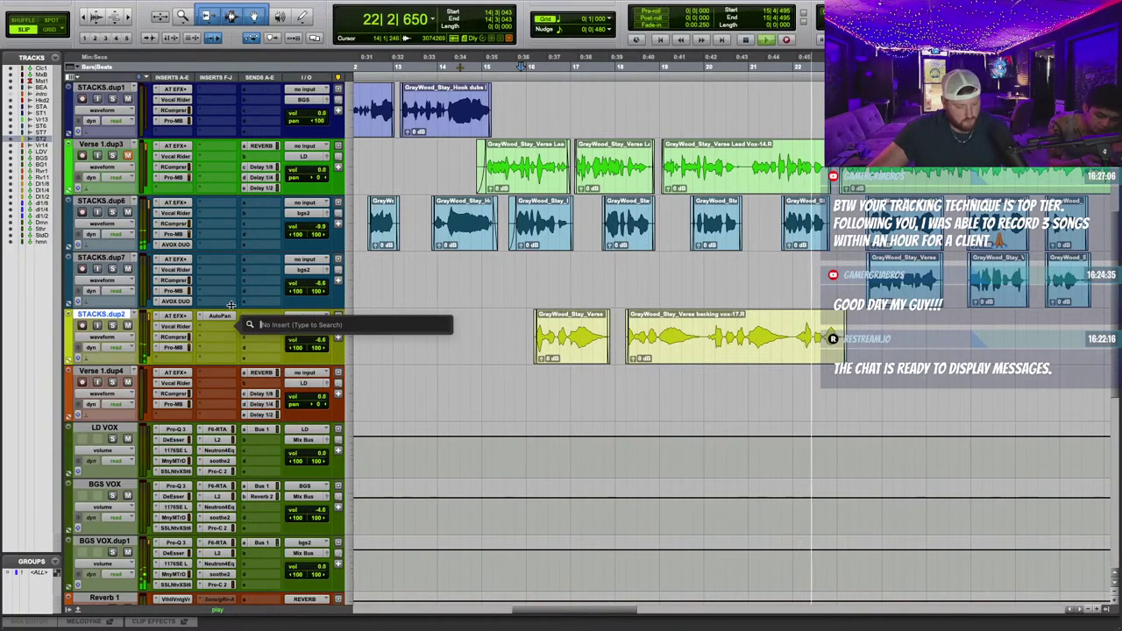
text(cla)
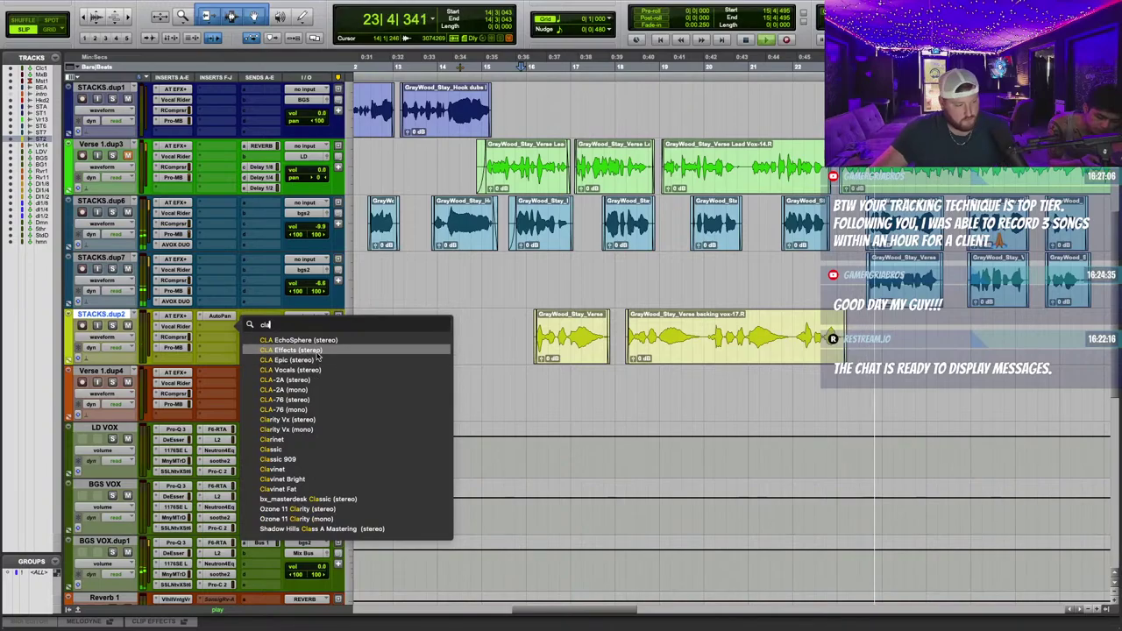
click(296, 350)
drag(638, 300, 509, 156)
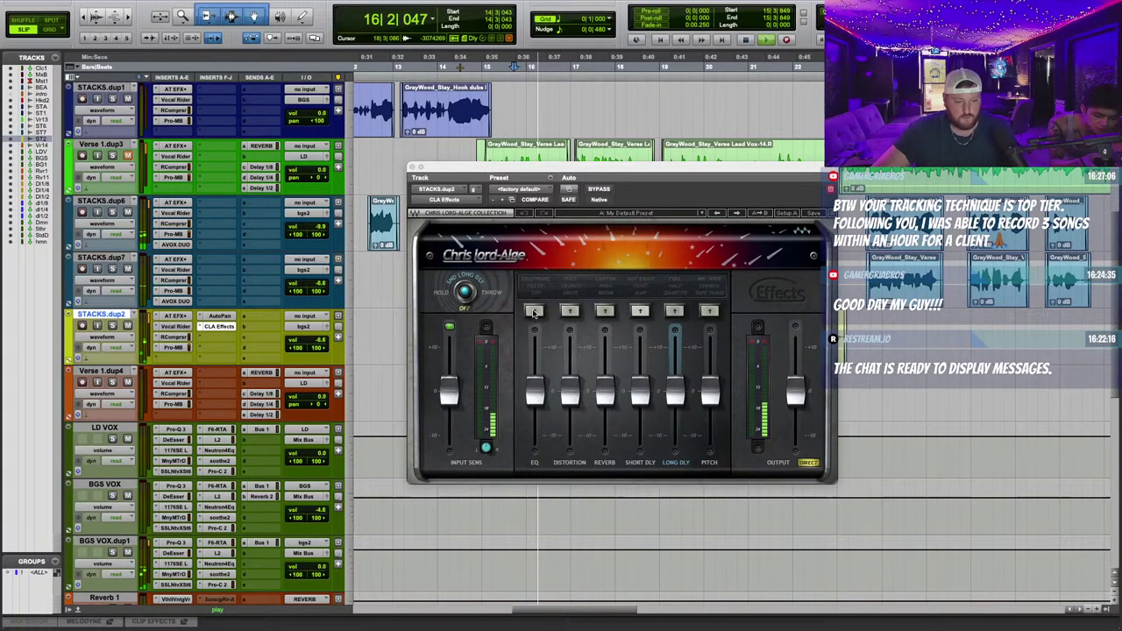
Enable EQ, Reverb and Pitch in CLA Effects, raising the EQ and Reverb levels and slightly lowering Pitch.
click(533, 313)
drag(535, 392, 535, 353)
click(604, 311)
drag(607, 395, 614, 377)
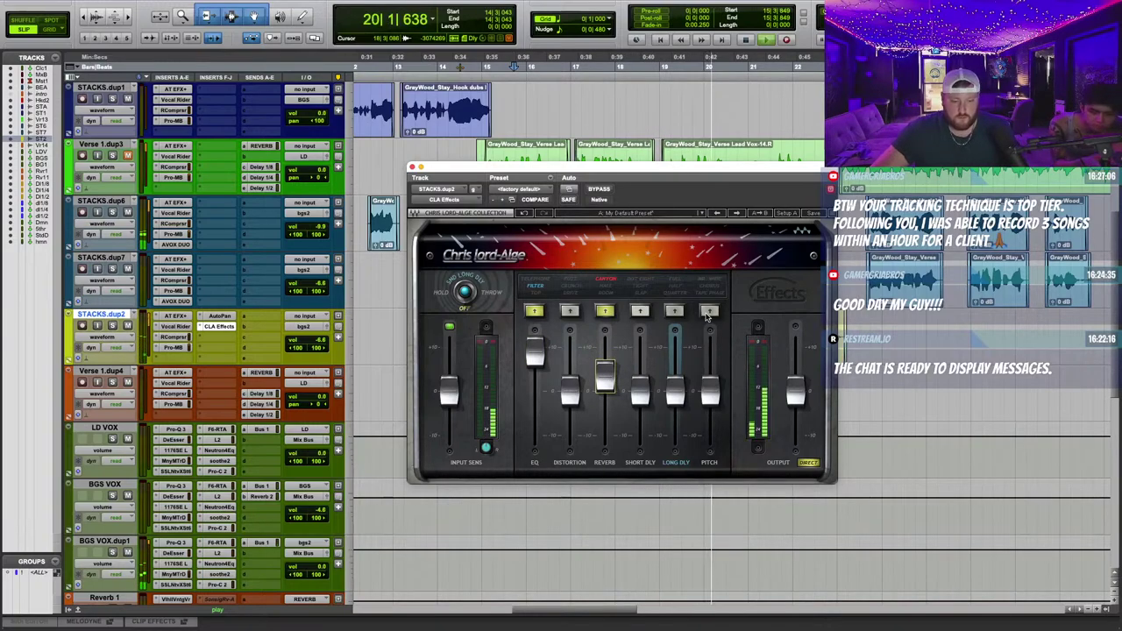
click(711, 313)
mouse_move(711, 397)
mouse_down()
mouse_move(710, 352)
mouse_move(724, 392)
mouse_up()
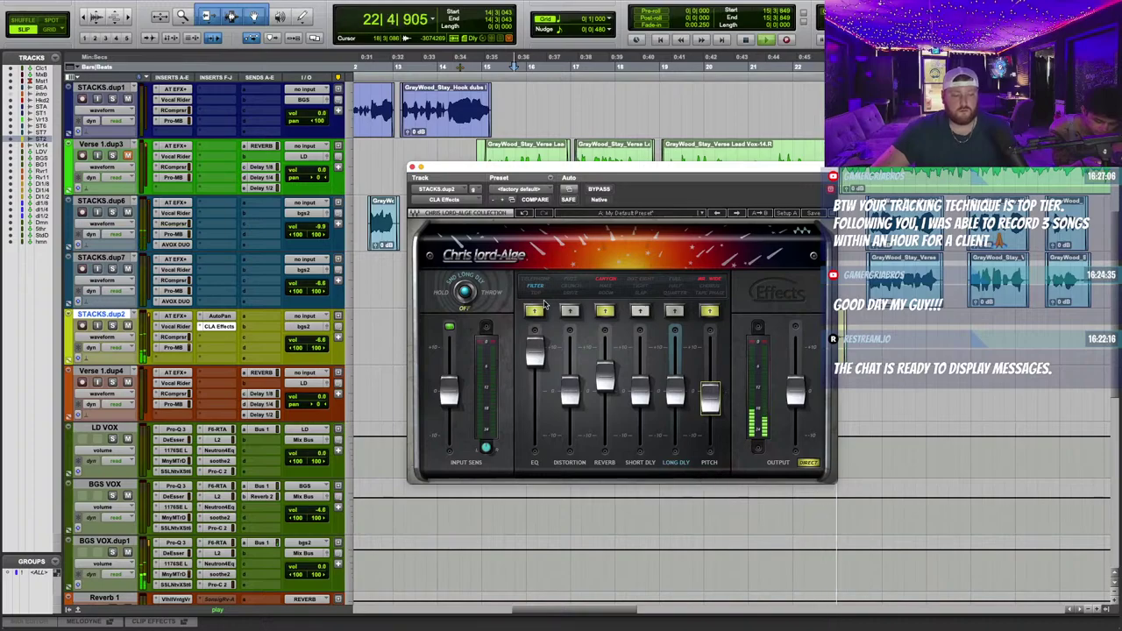
drag(535, 351, 535, 360)
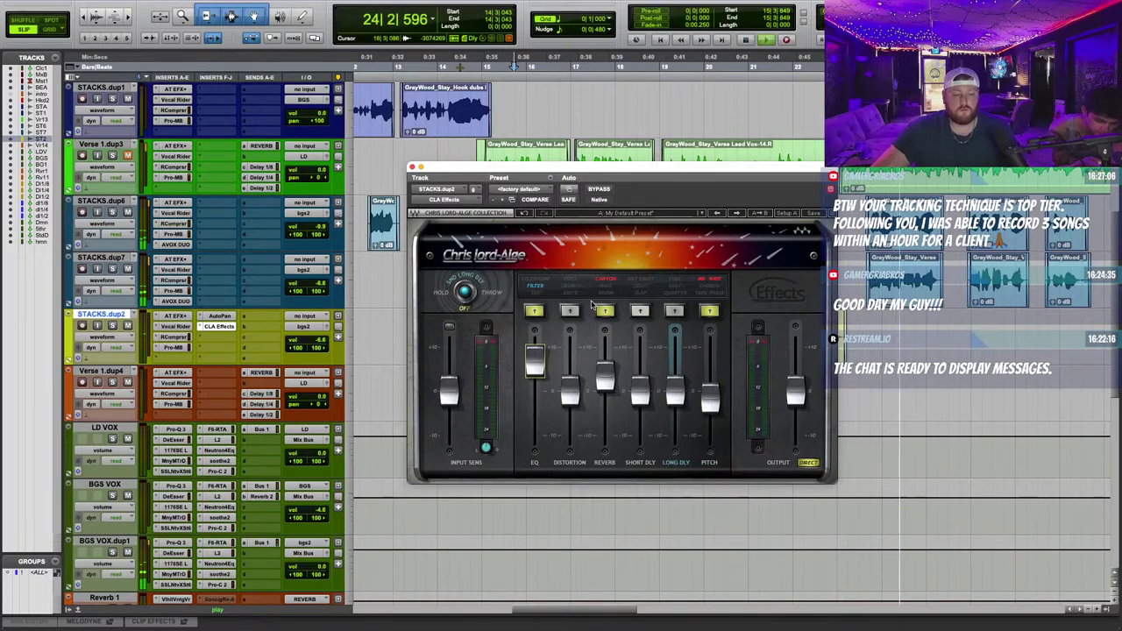
click(413, 167)
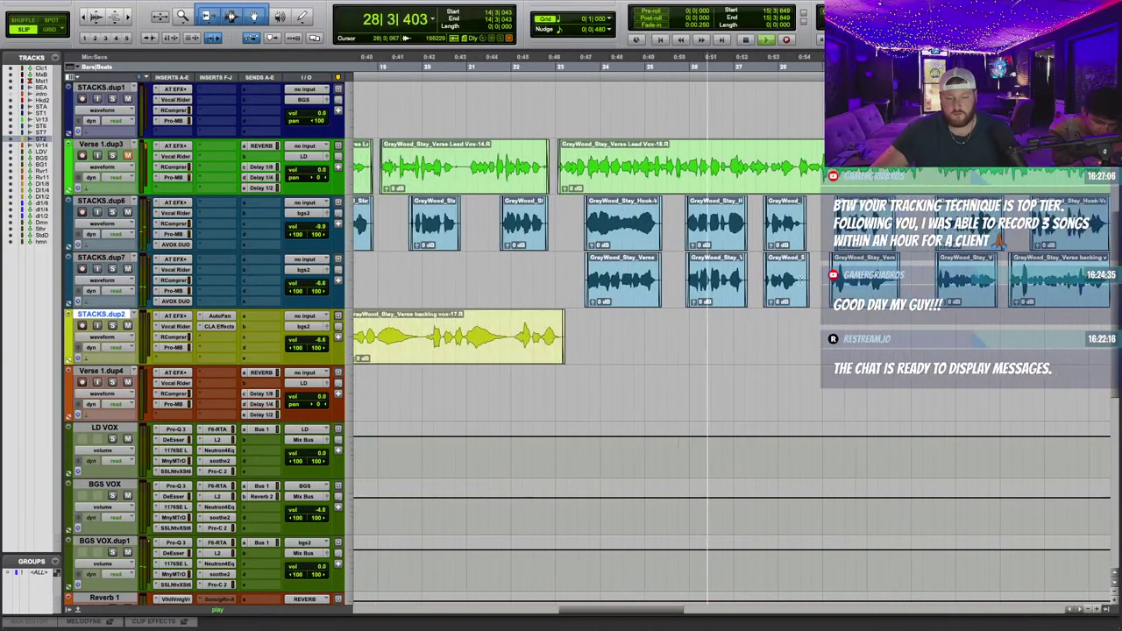
Move the verse end harmony clip from Verse 1.dup4 onto the STACKS.dup2 track at the same time position.
key(space)
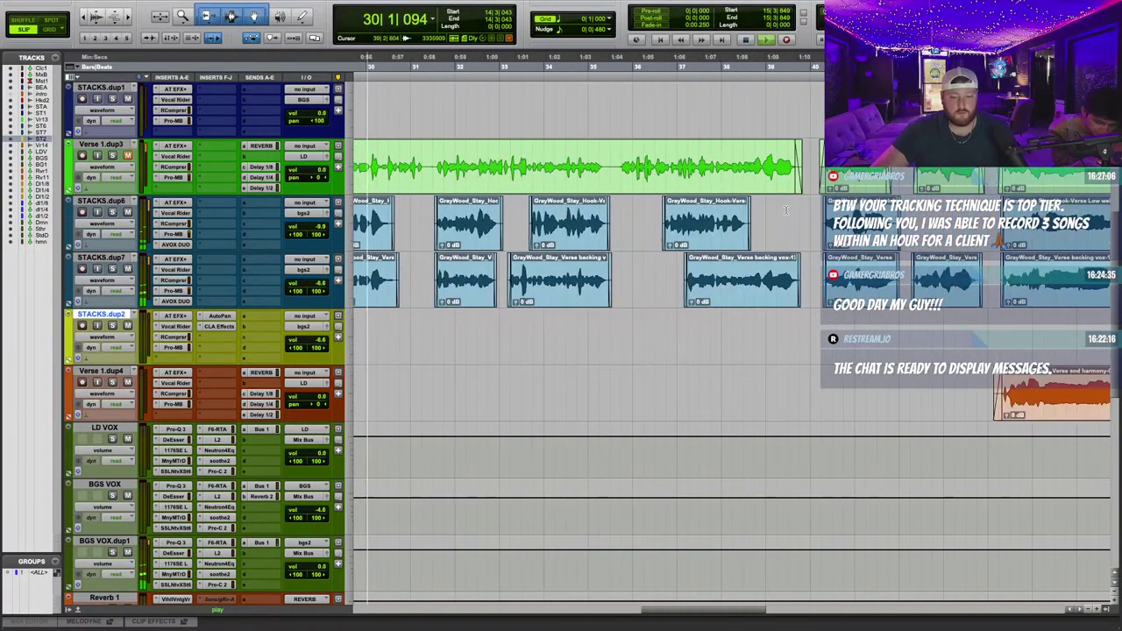
scroll(681, 306, left, 3)
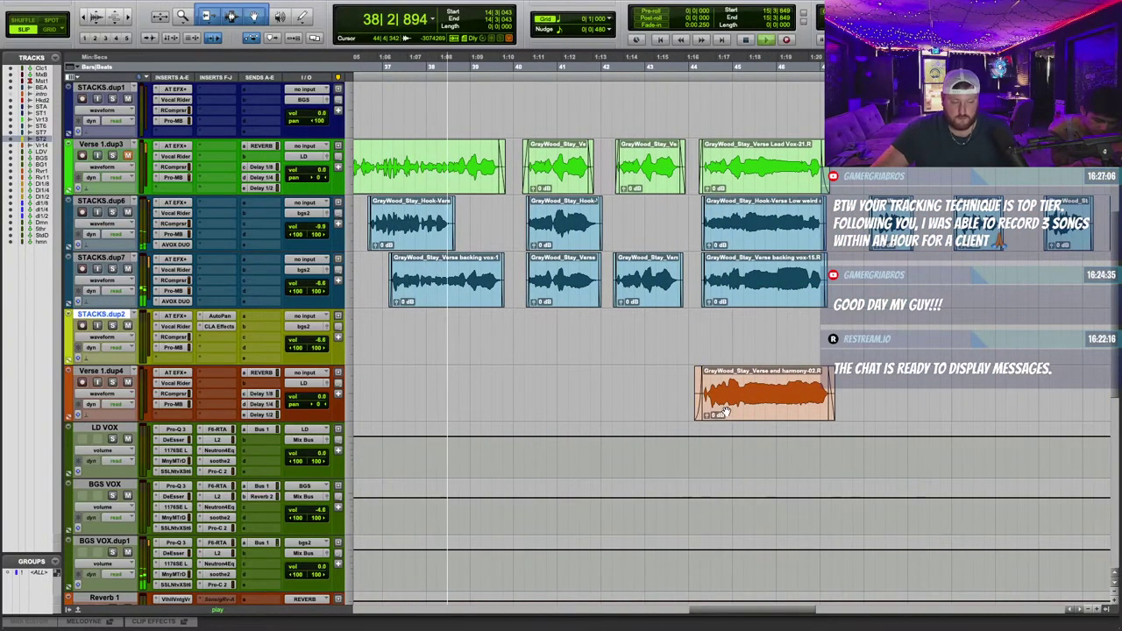
drag(734, 404, 746, 349)
Select the two outro clips on Verse 1.dup4 and move them onto STACKS.dup2.
key(r)
key(r)
scroll(701, 368, right, 5)
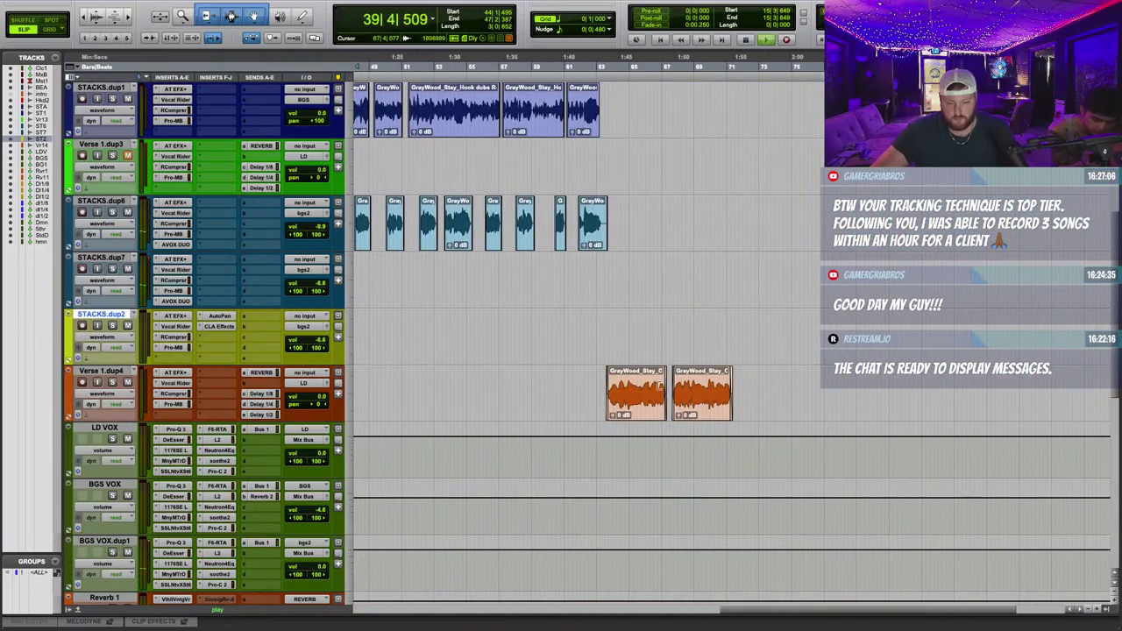
drag(551, 381, 810, 406)
drag(713, 409, 714, 340)
Play back the two outro clips on STACKS.dup2 to hear them with the effects.
scroll(689, 313, up, 3)
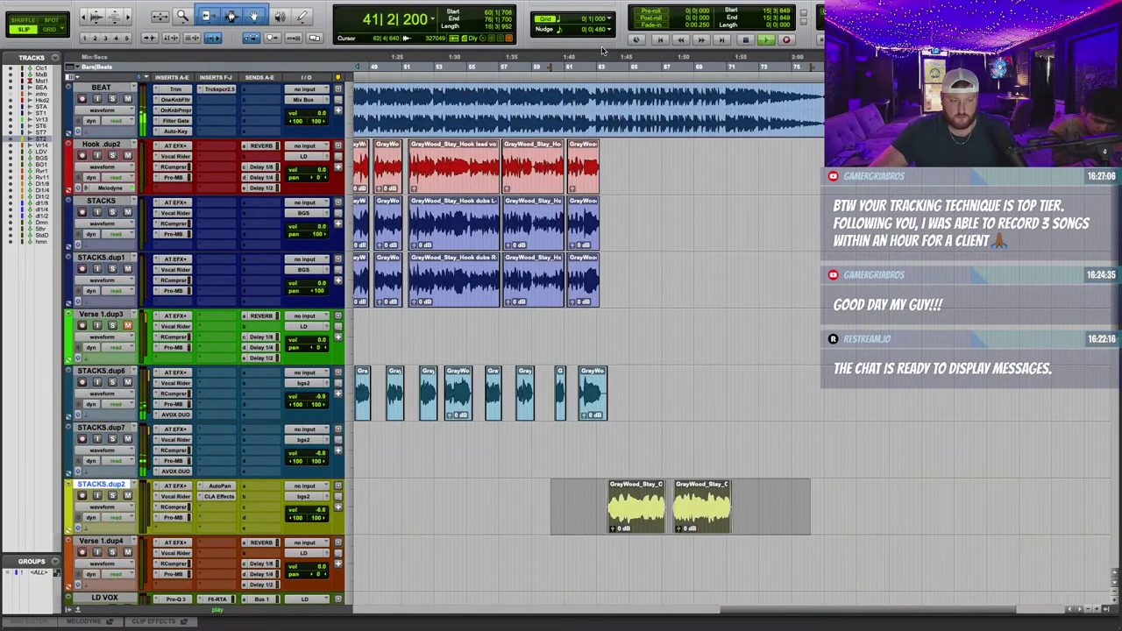
key(t)
key(t)
scroll(762, 300, down, 2)
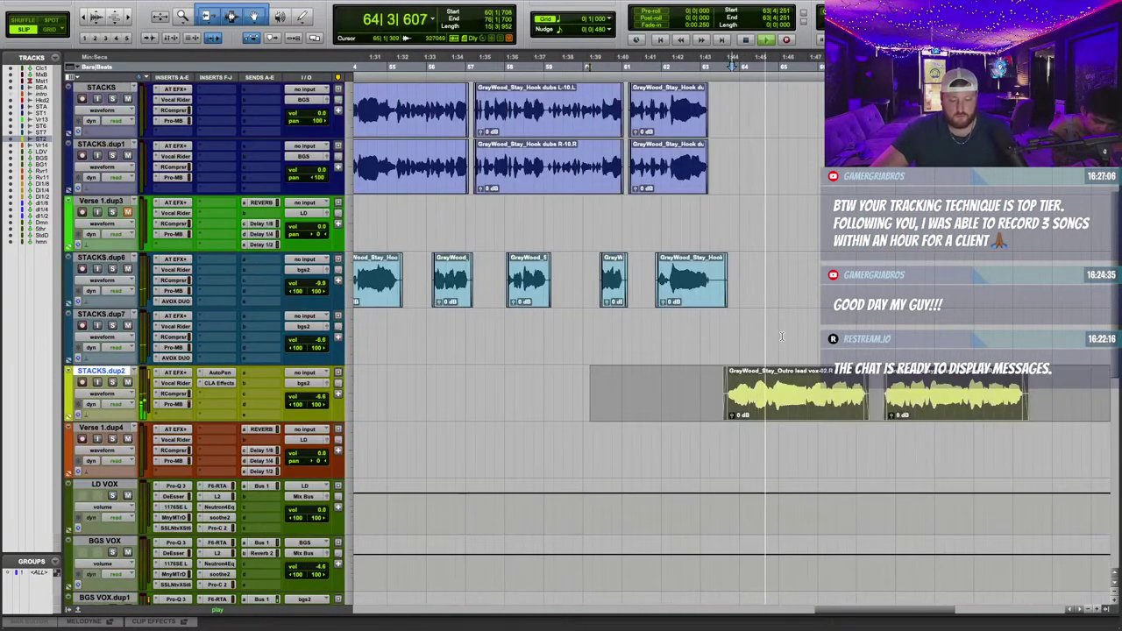
click(789, 393)
Play the verse from around bar 13 and lower the BGS VOX.dup1 volume to -4.6 dB.
key(r)
scroll(501, 358, left, 10)
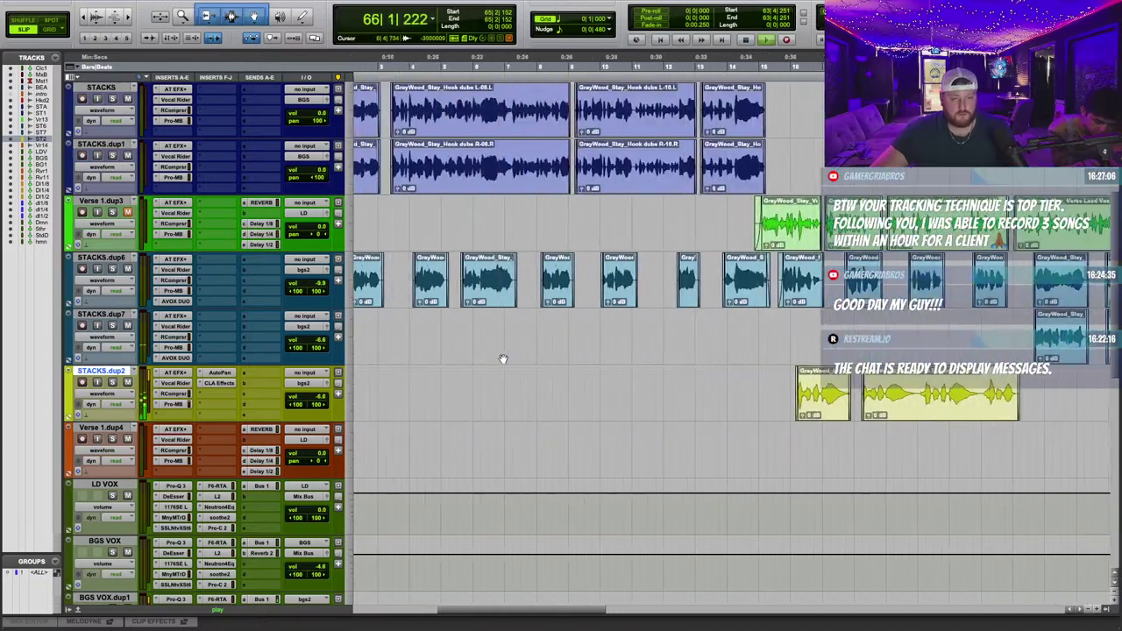
scroll(587, 329, right, 3)
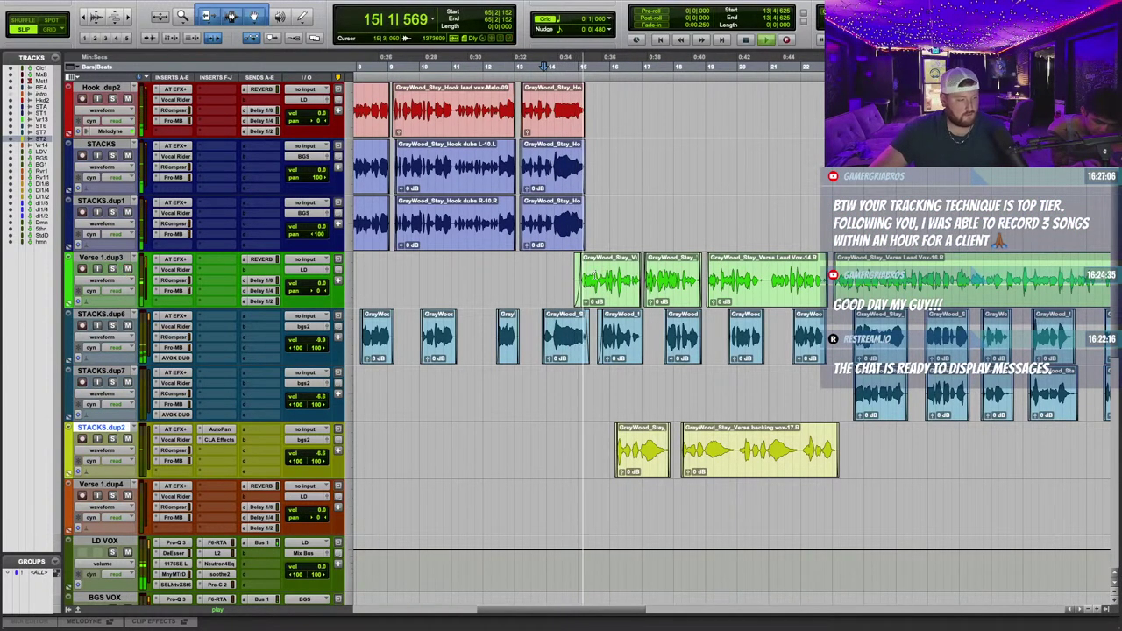
key(t)
scroll(751, 239, right, 3)
scroll(750, 240, down, 3)
scroll(737, 250, up, 1)
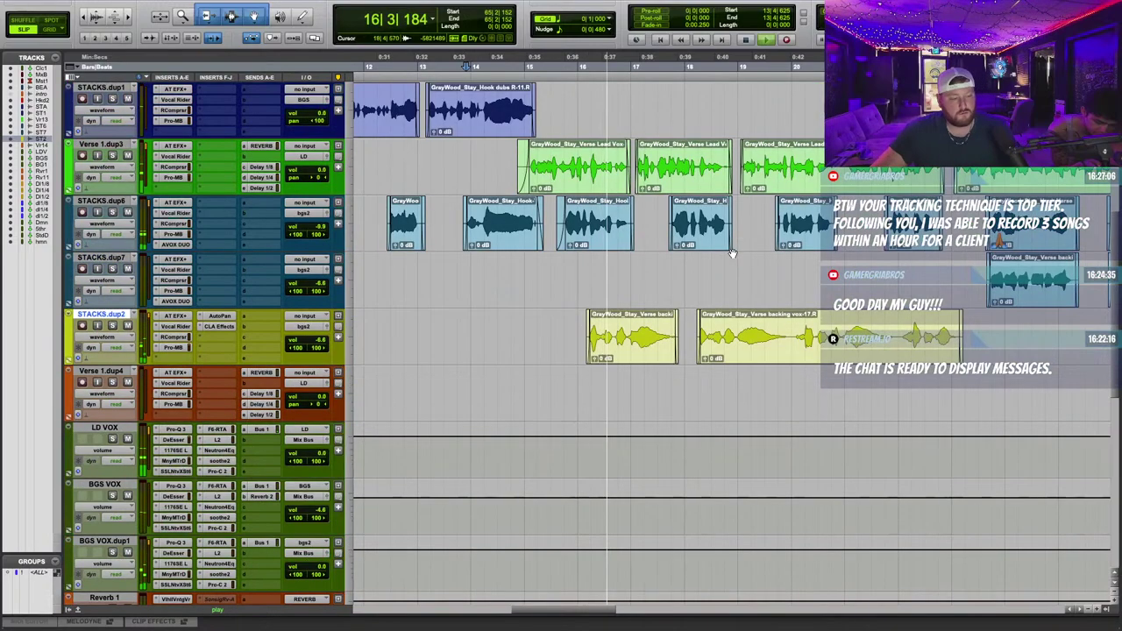
scroll(732, 253, down, 1)
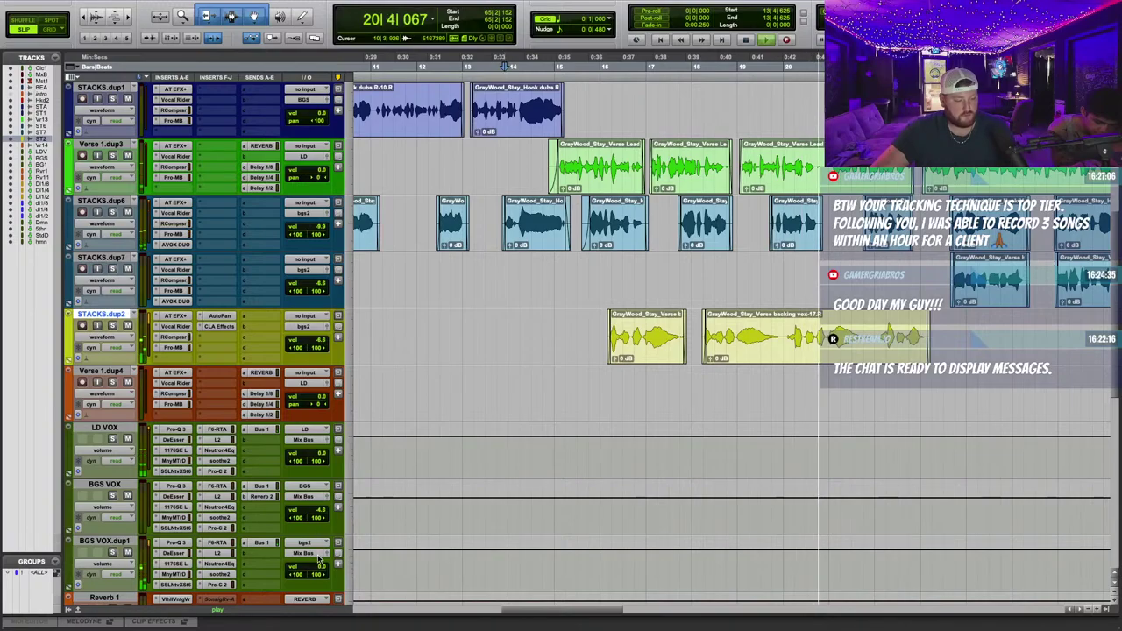
drag(318, 559, 326, 574)
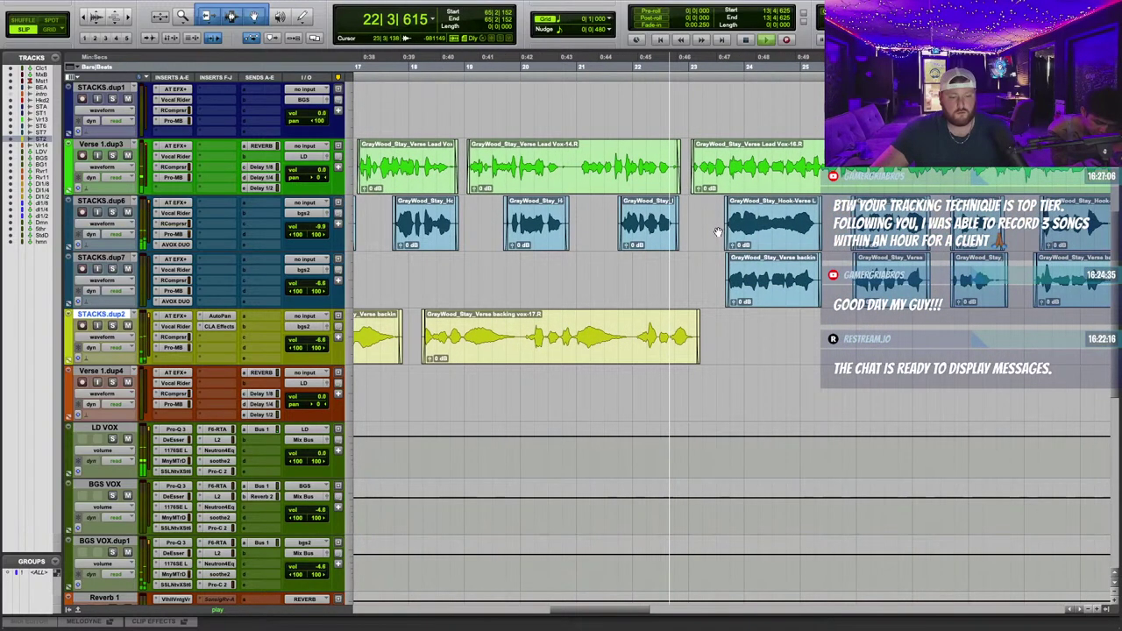
Raise the Delay 1/4 send level on Verse 1.dup3 to -23.1 dB.
key(t)
click(261, 178)
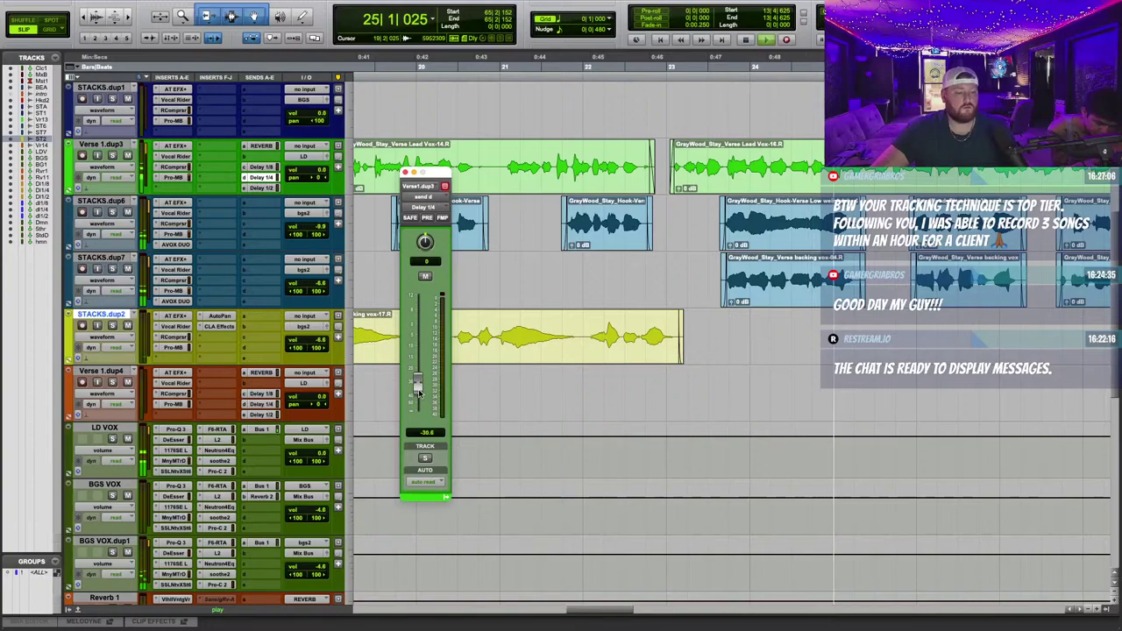
drag(418, 392, 446, 378)
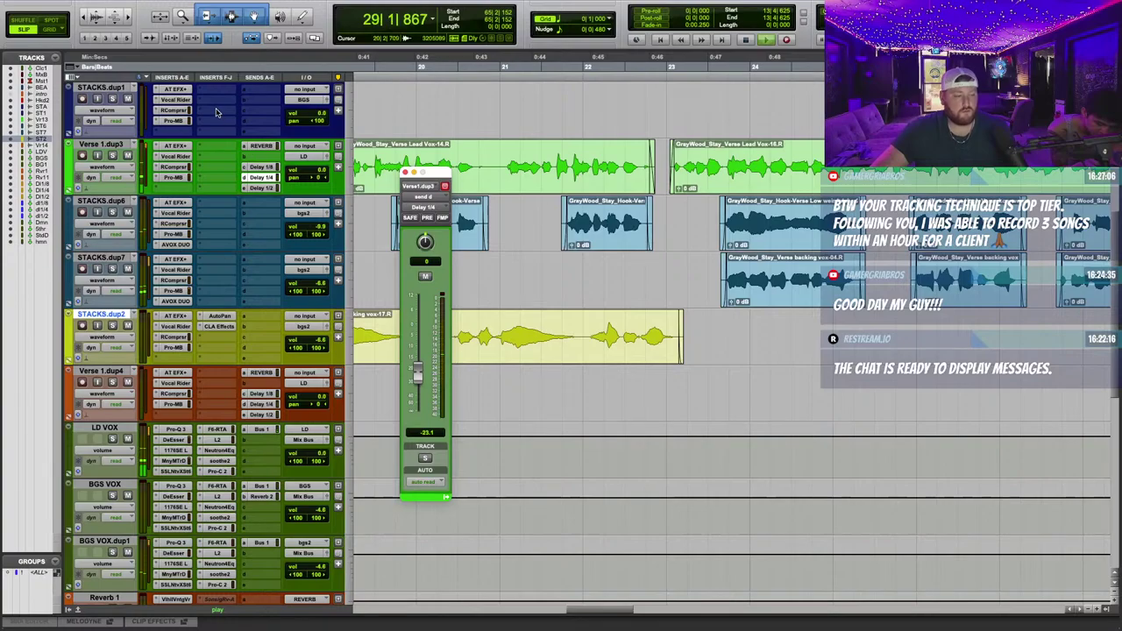
Load the Small Vocal Hall preset in ValhallaVintageVerb on Reverb 1 and set the decay to 1.70 s.
scroll(233, 272, down, 10)
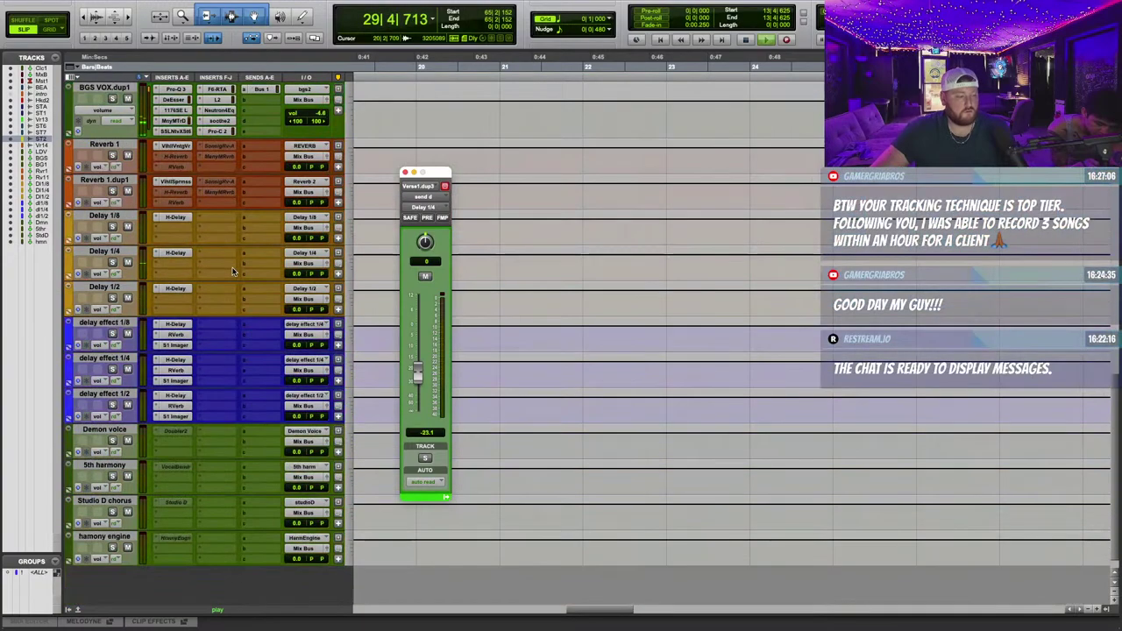
click(173, 145)
click(843, 414)
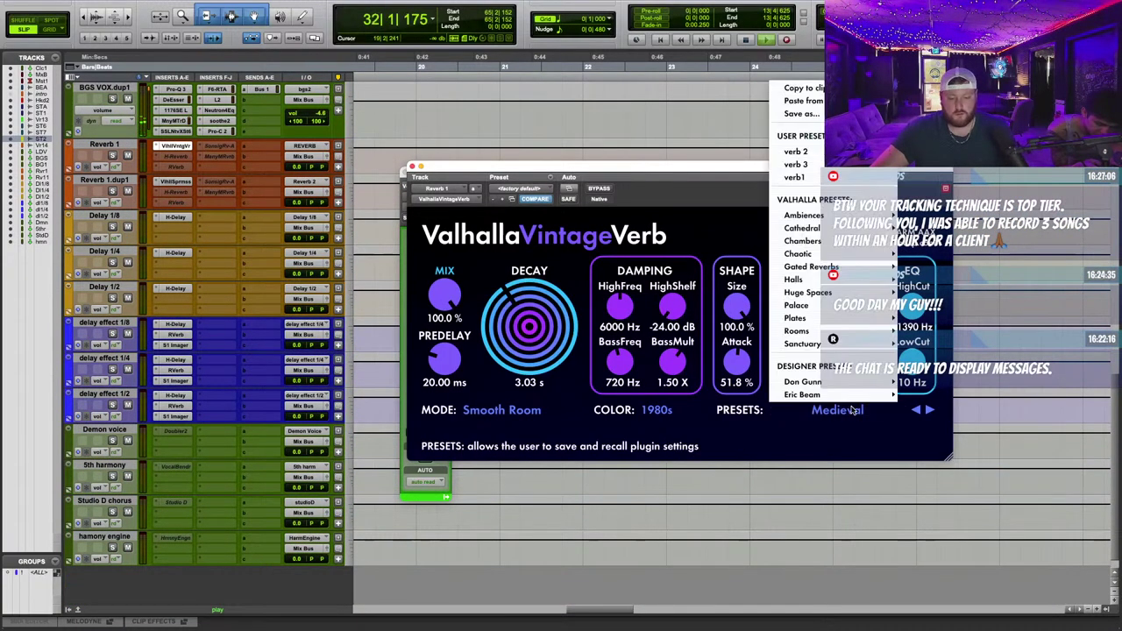
mouse_move(819, 281)
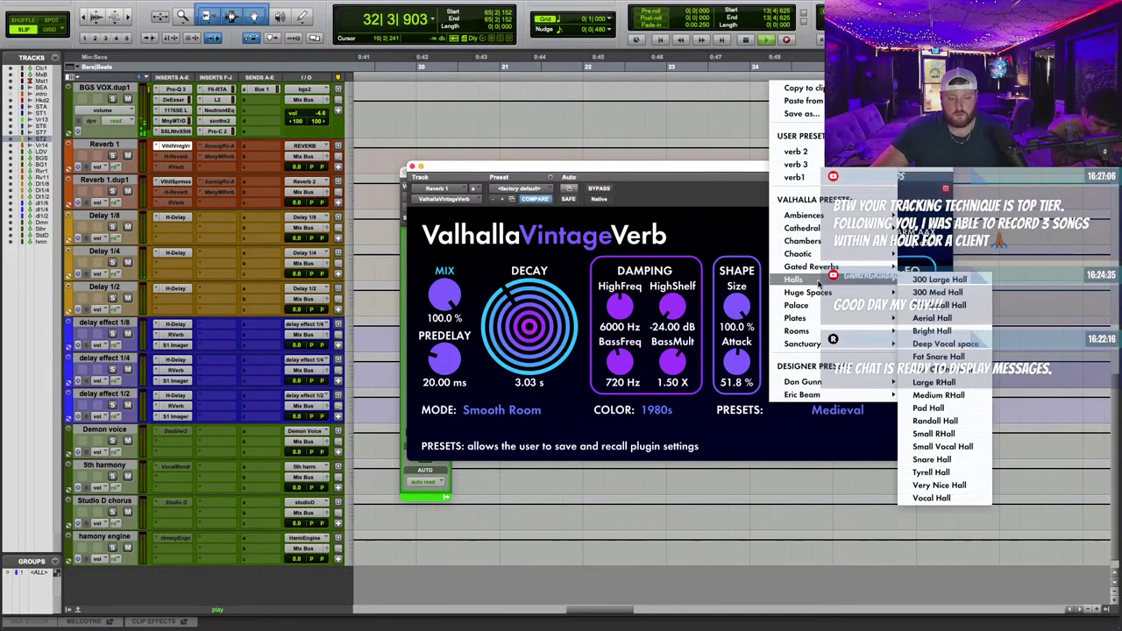
click(947, 447)
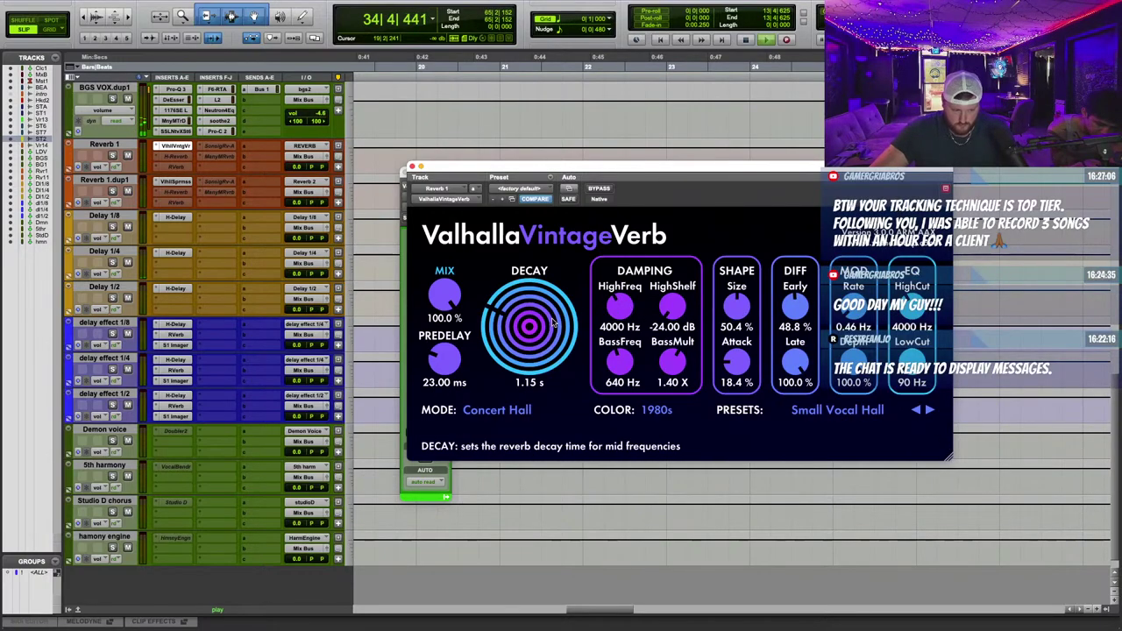
drag(553, 326, 553, 314)
click(413, 166)
Set the REVERB send on Verse 1.dup3 to 0.0 dB and move its fader window clear while listening to the verse.
scroll(539, 188, up, 5)
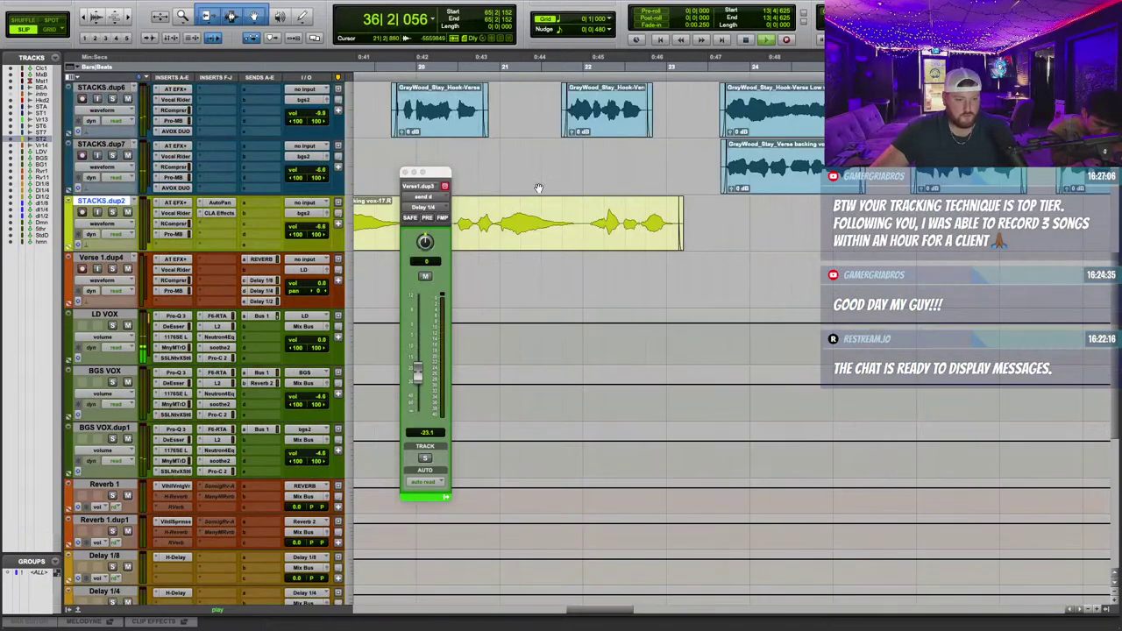
scroll(396, 70, up, 3)
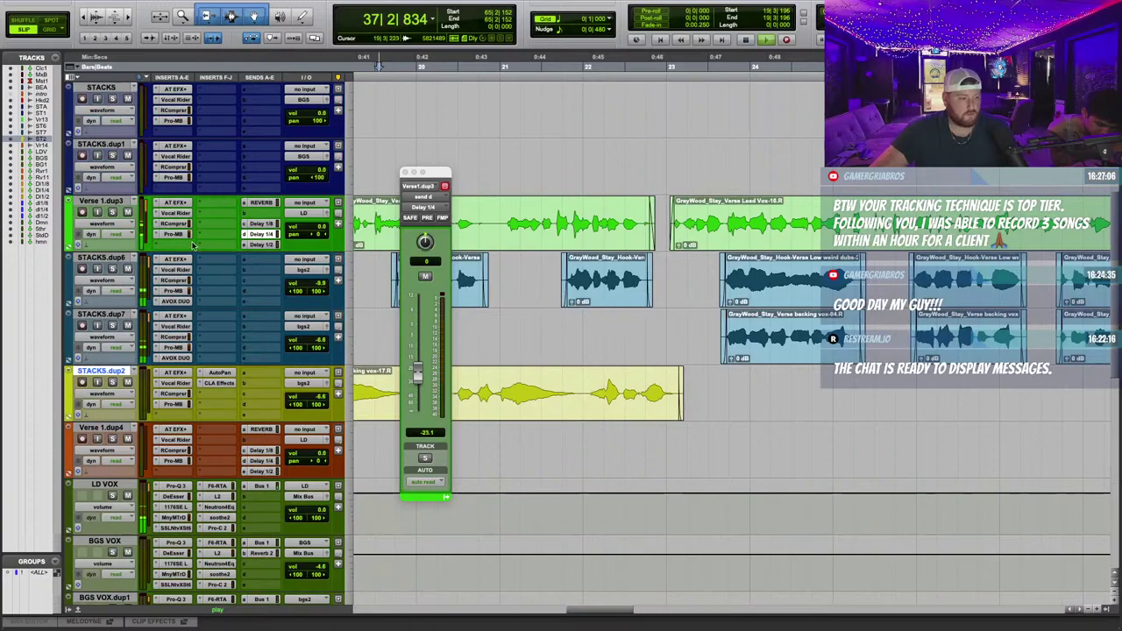
click(261, 202)
alt+click(418, 413)
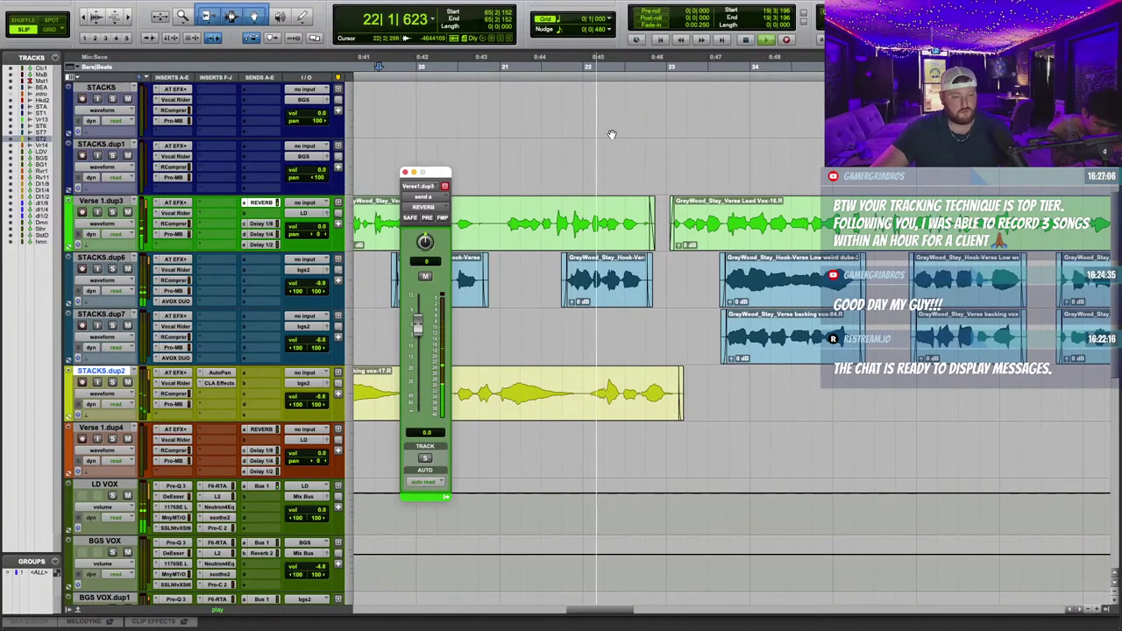
scroll(662, 131, left, 2)
drag(443, 193, 479, 171)
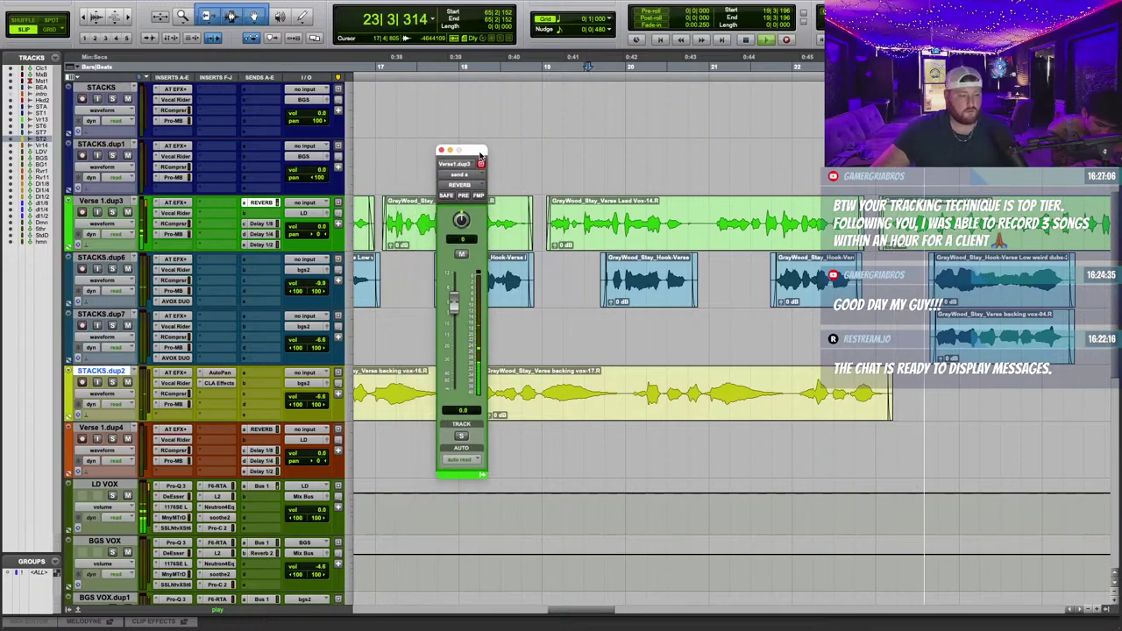
Lengthen the ValhallaVintageVerb decay on Reverb 1 and lower the Verse 1.dup3 REVERB send to -18.8 dB.
scroll(173, 379, down, 5)
click(172, 375)
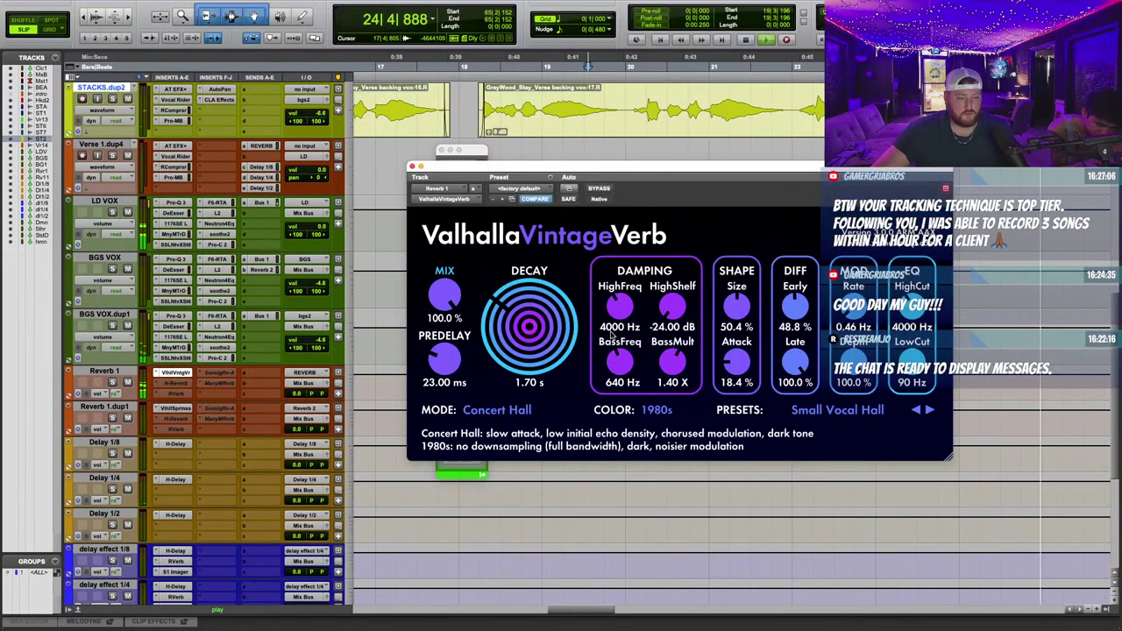
drag(532, 328, 531, 292)
click(414, 166)
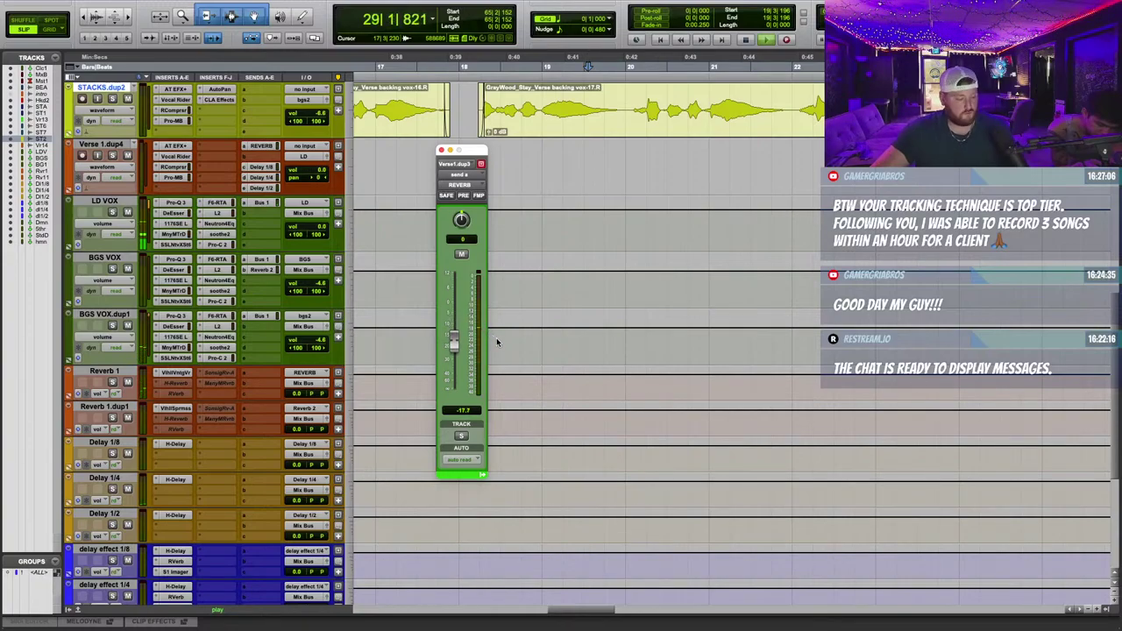
scroll(500, 344, up, 6)
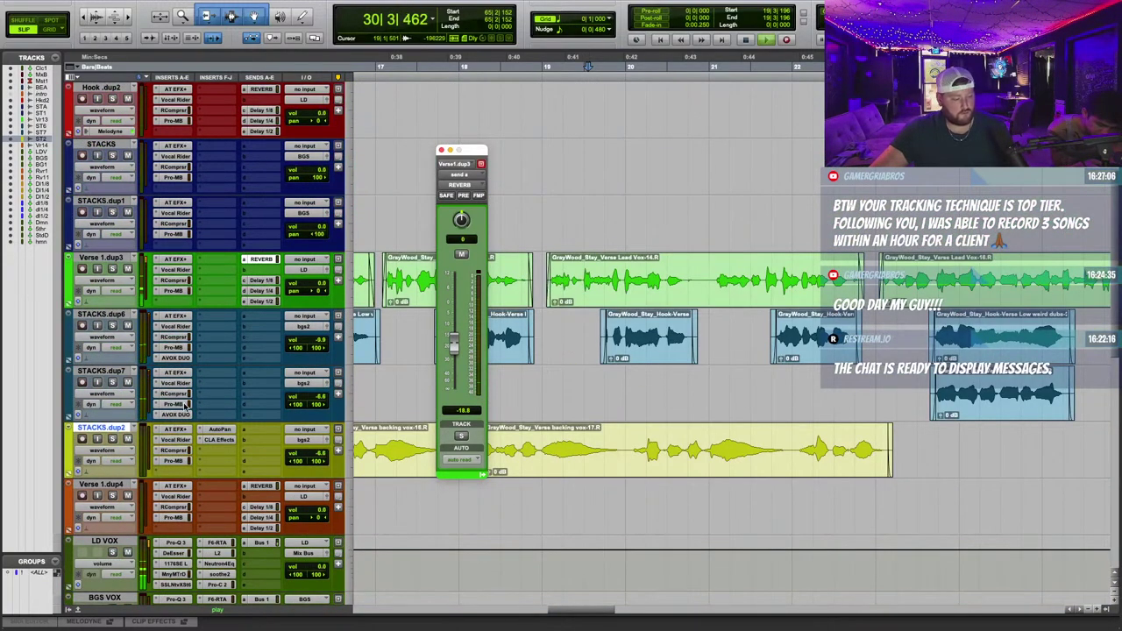
Check the level of the REVERB send on the Hook .dup2 track.
scroll(186, 405, down, 1)
scroll(263, 176, up, 4)
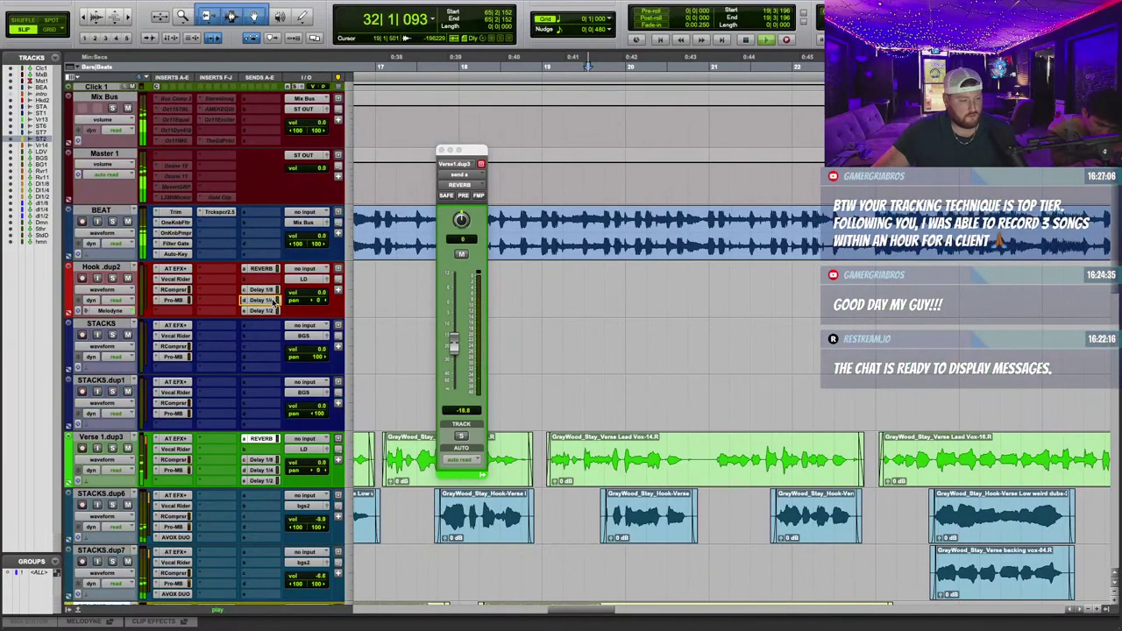
click(266, 271)
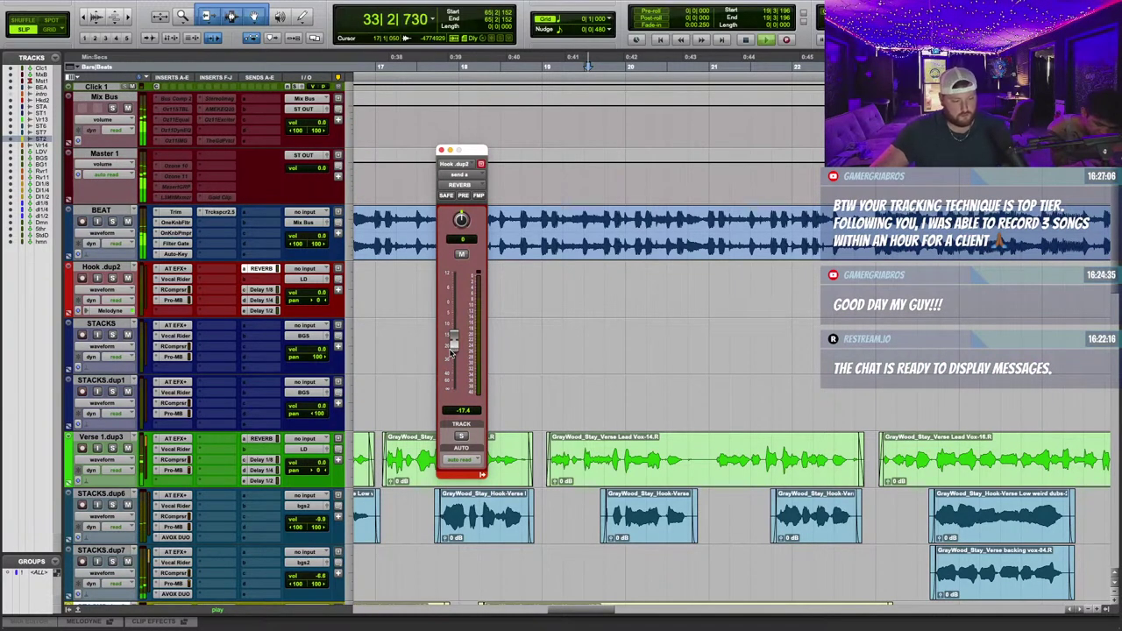
click(442, 150)
Add a REVERB bus send to BGS VOX.dup1 and set its level to -15.3 dB.
key(r)
key(r)
scroll(598, 321, down, 7)
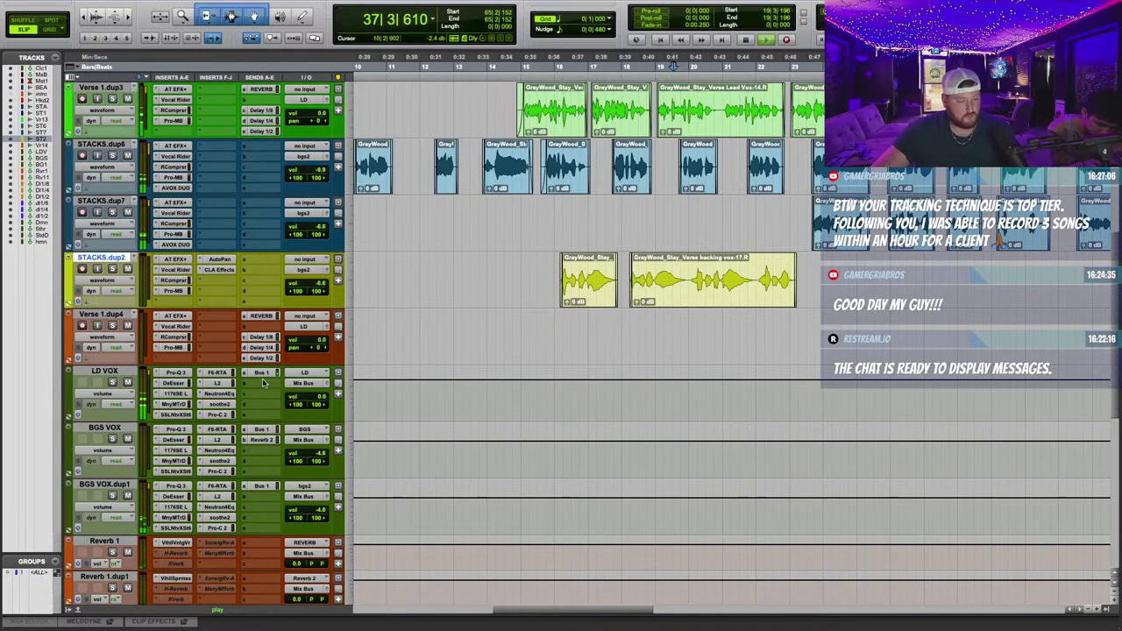
click(262, 498)
mouse_move(273, 506)
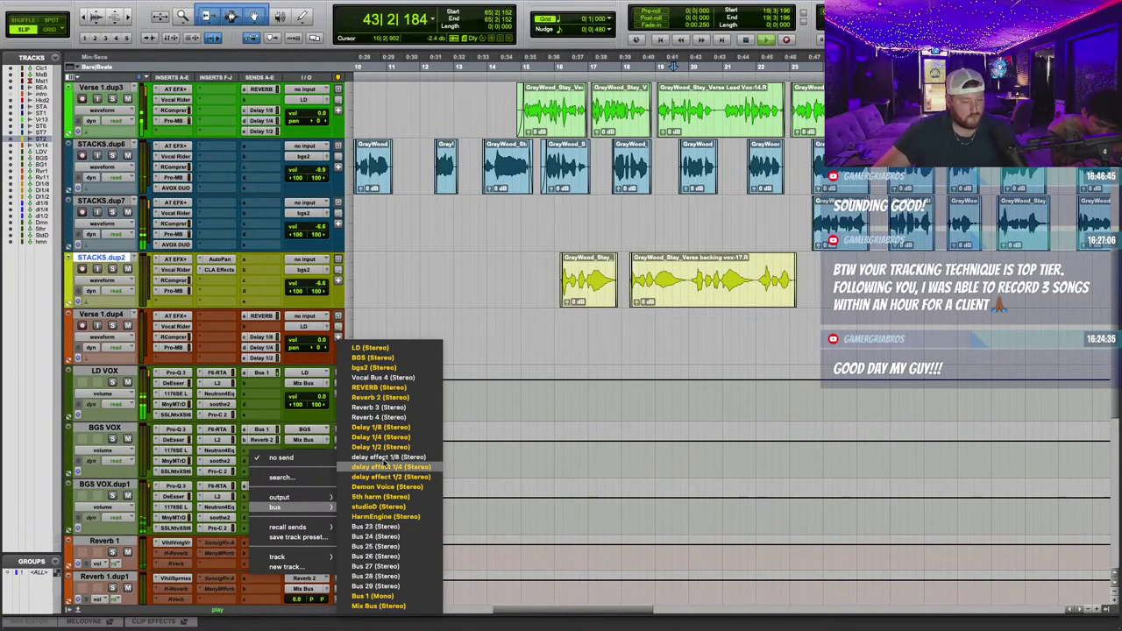
click(384, 388)
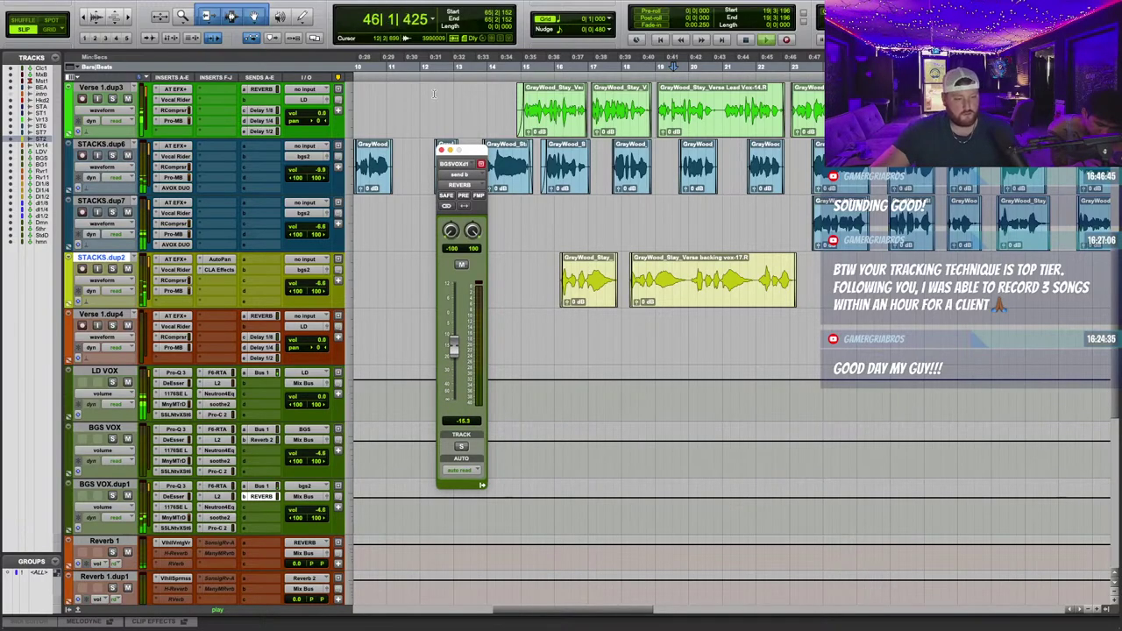
click(442, 151)
Follow playback through the second hook and examine its lead, stack and low-dub clips.
scroll(619, 359, right, 10)
scroll(619, 359, up, 5)
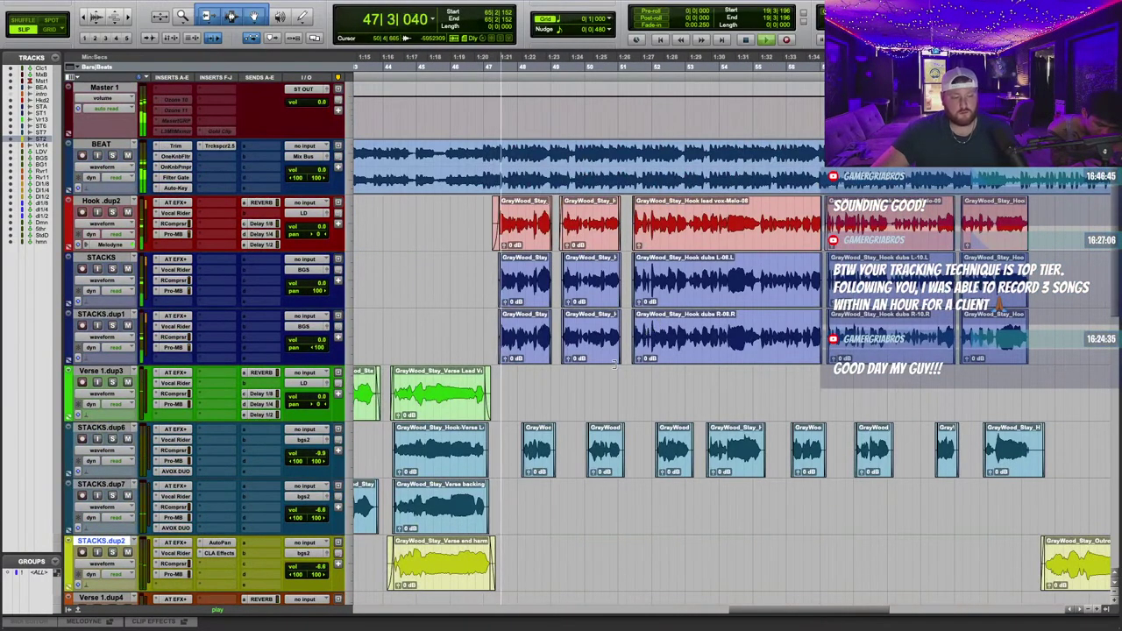
key(t)
scroll(619, 358, left, 3)
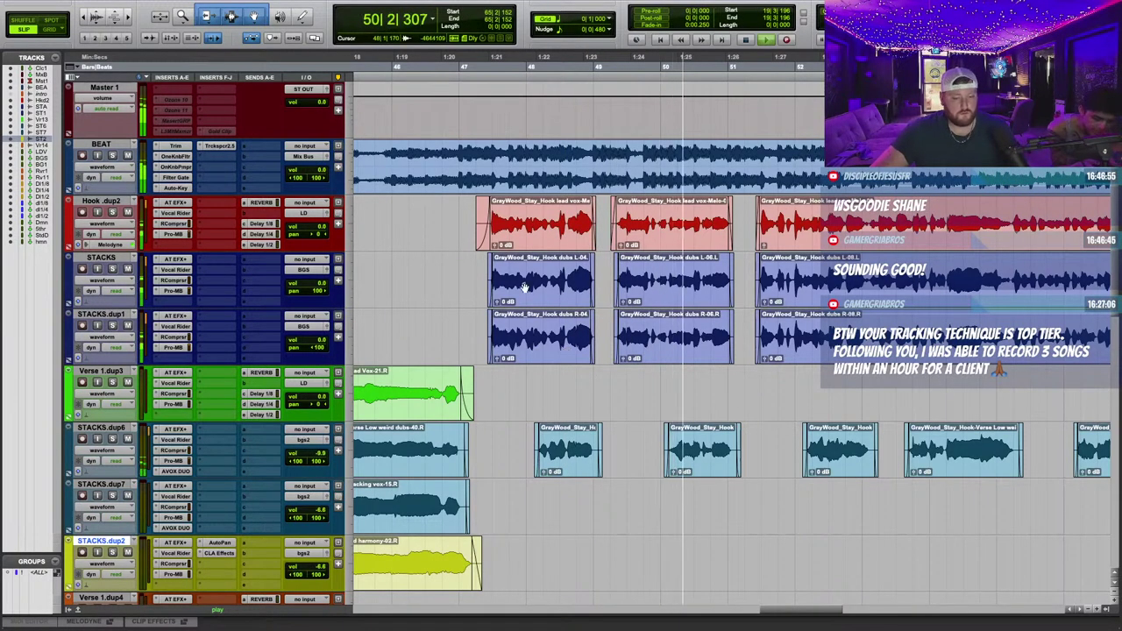
scroll(647, 363, down, 2)
scroll(646, 363, right, 1)
key(r)
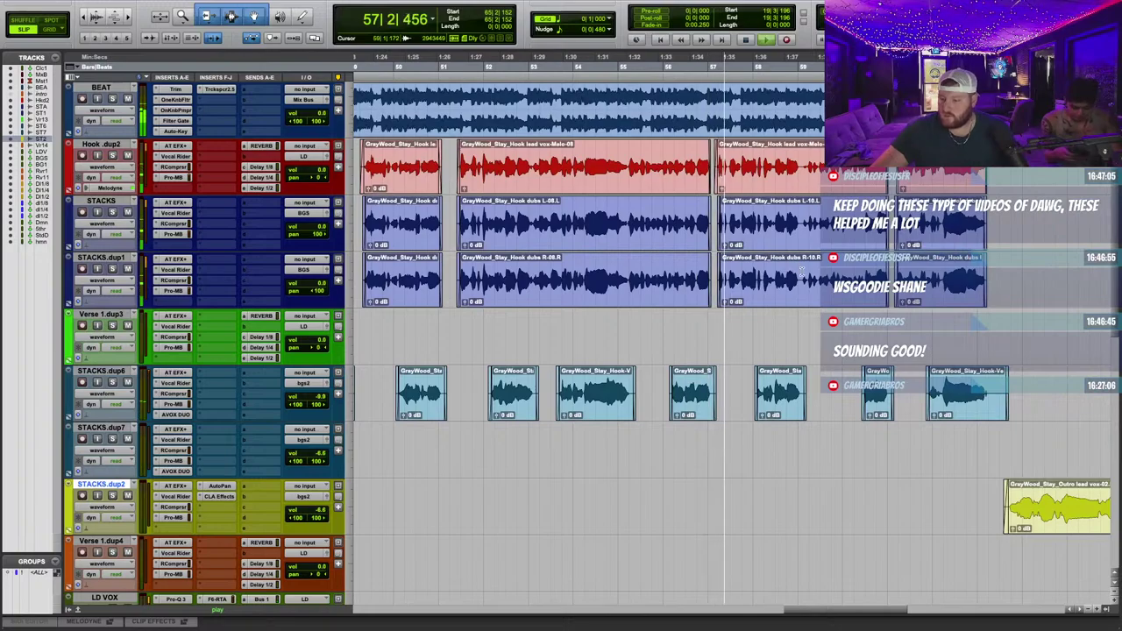
key(r)
key(r)
key(r)
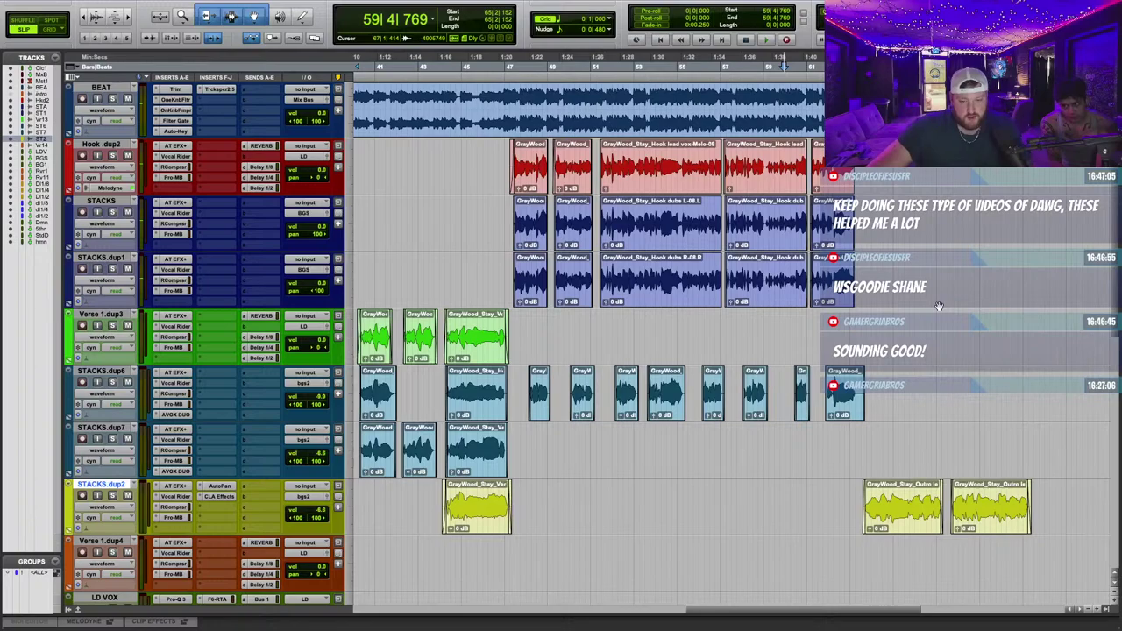
Place the playback position at bar 48, near the start of the second hook.
click(540, 68)
key(r)
key(r)
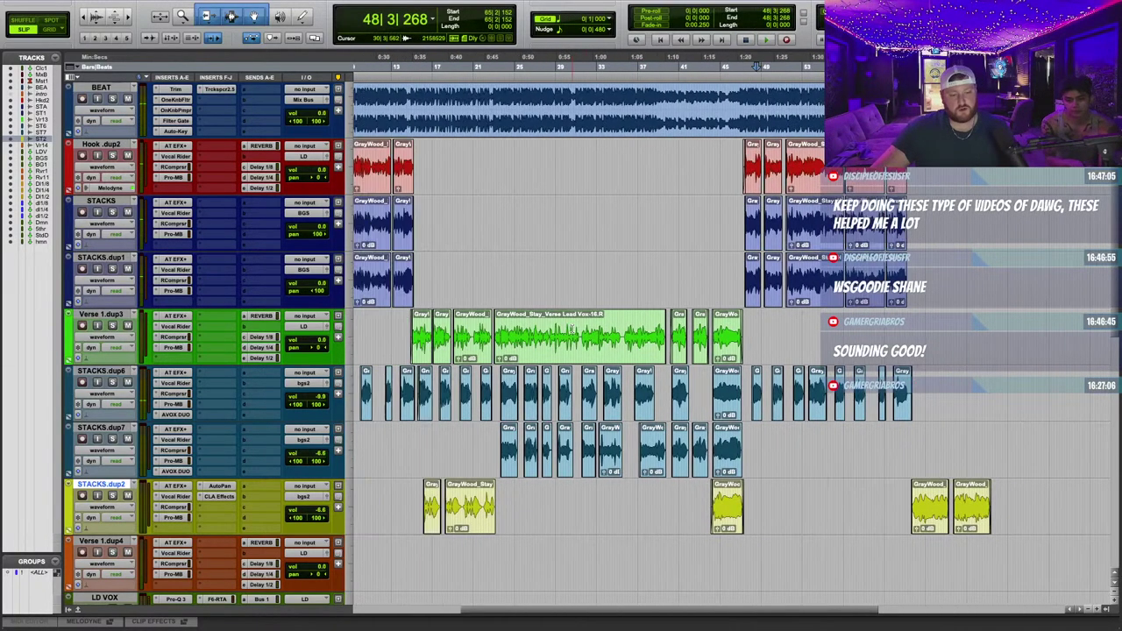
scroll(577, 328, left, 3)
key(r)
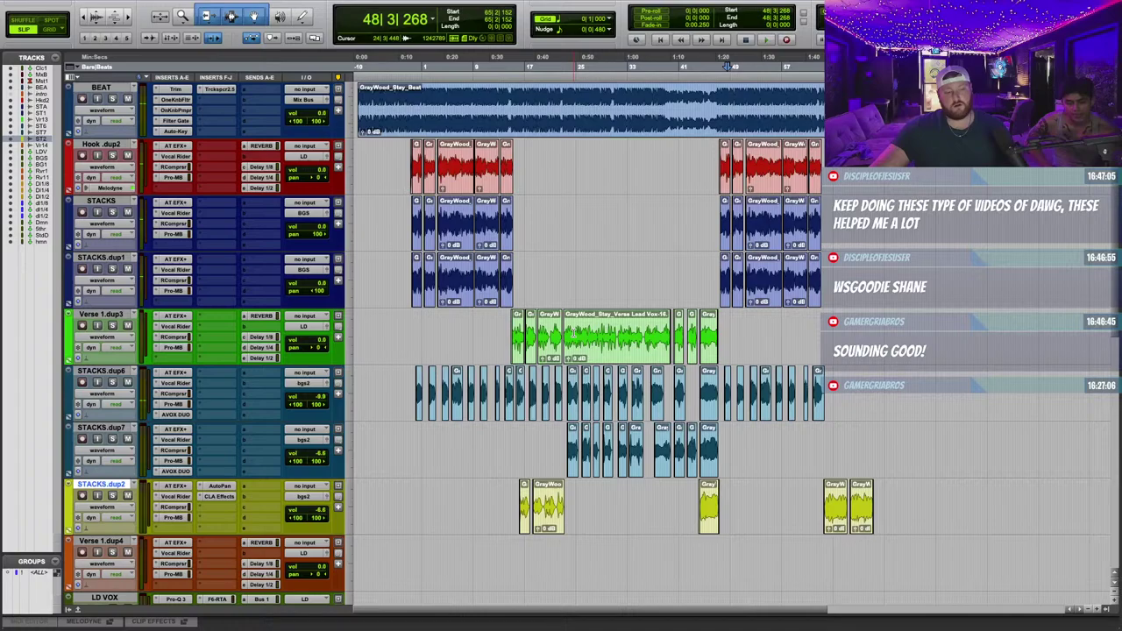
Inspect the Trackspacer plug-in inserted on the BEAT track.
scroll(573, 331, down, 3)
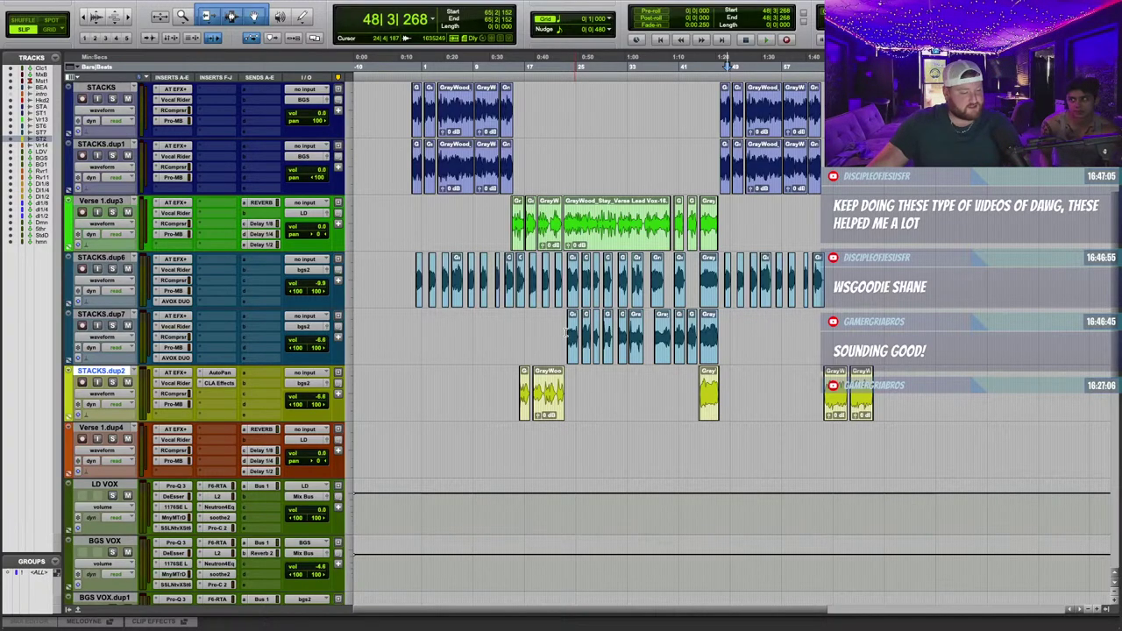
scroll(543, 329, up, 5)
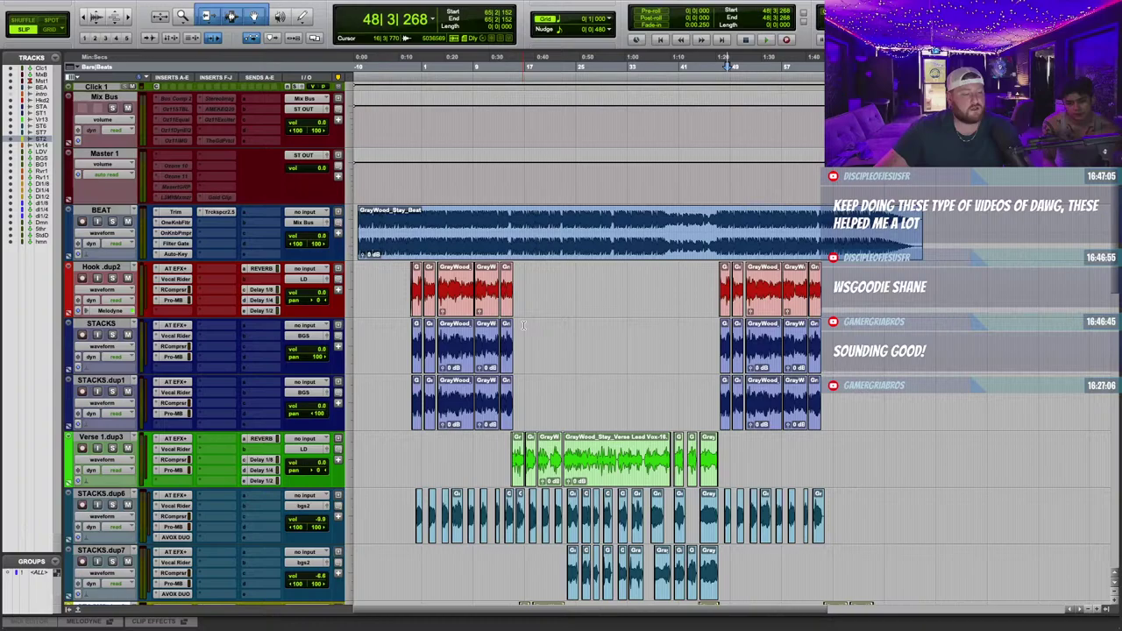
click(220, 211)
click(413, 166)
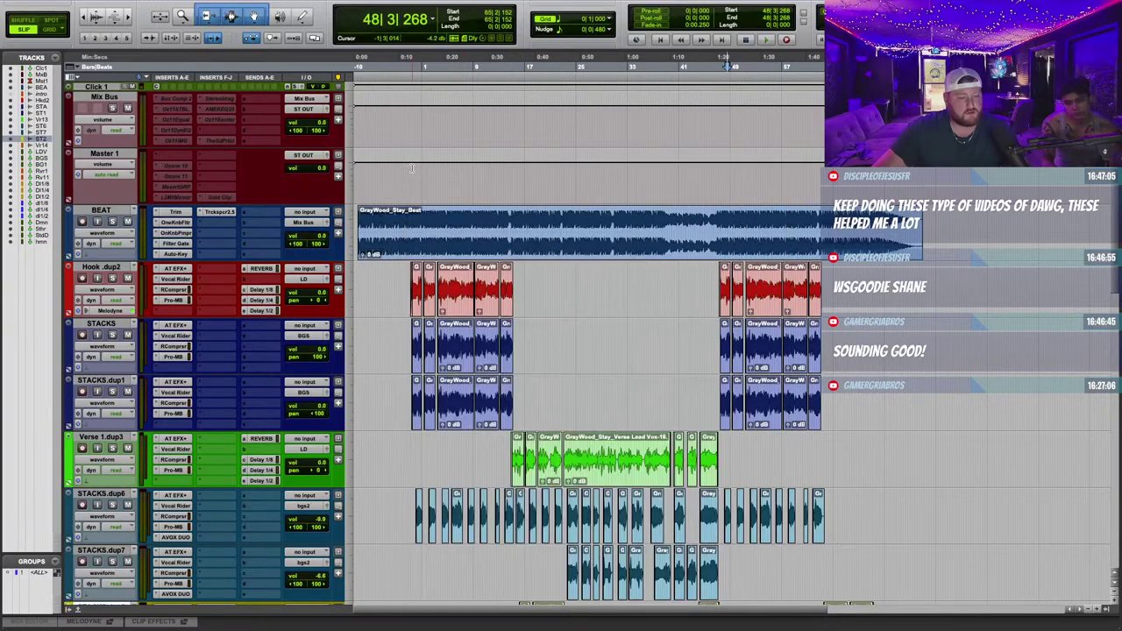
Try to add a mono sub-path to the ST OUT bus in the I/O setup.
click(346, 6)
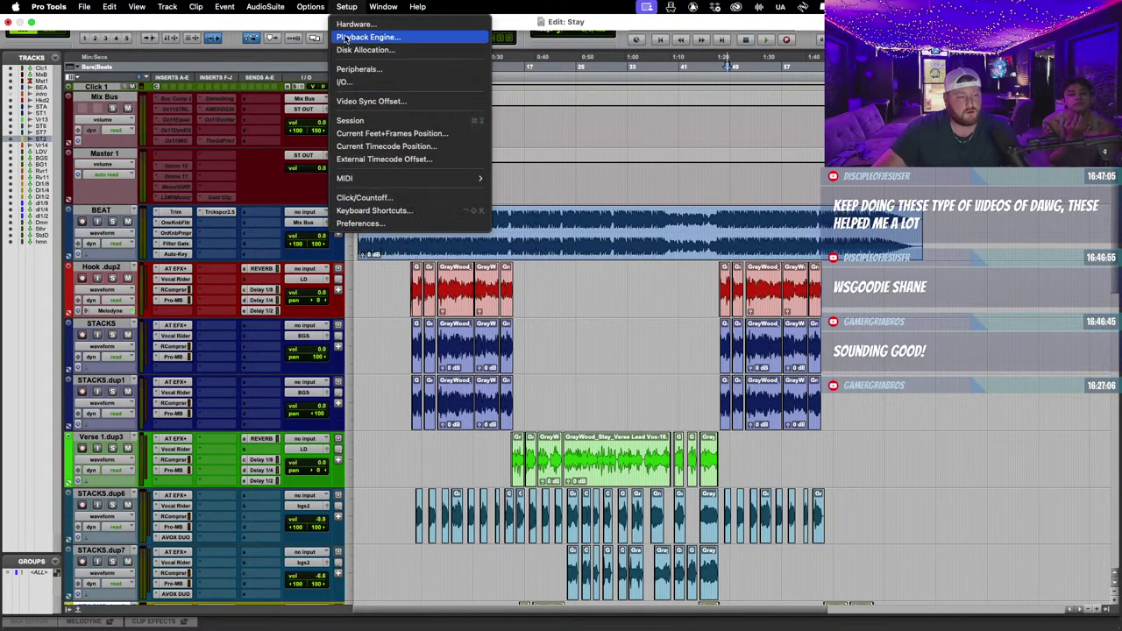
click(386, 82)
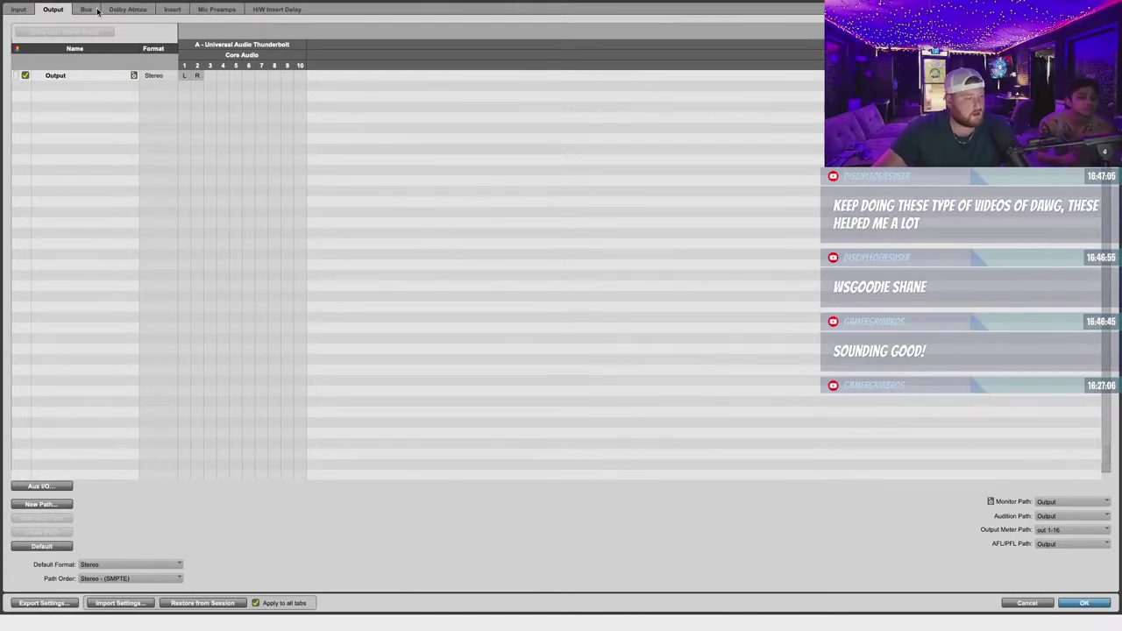
click(92, 10)
click(56, 338)
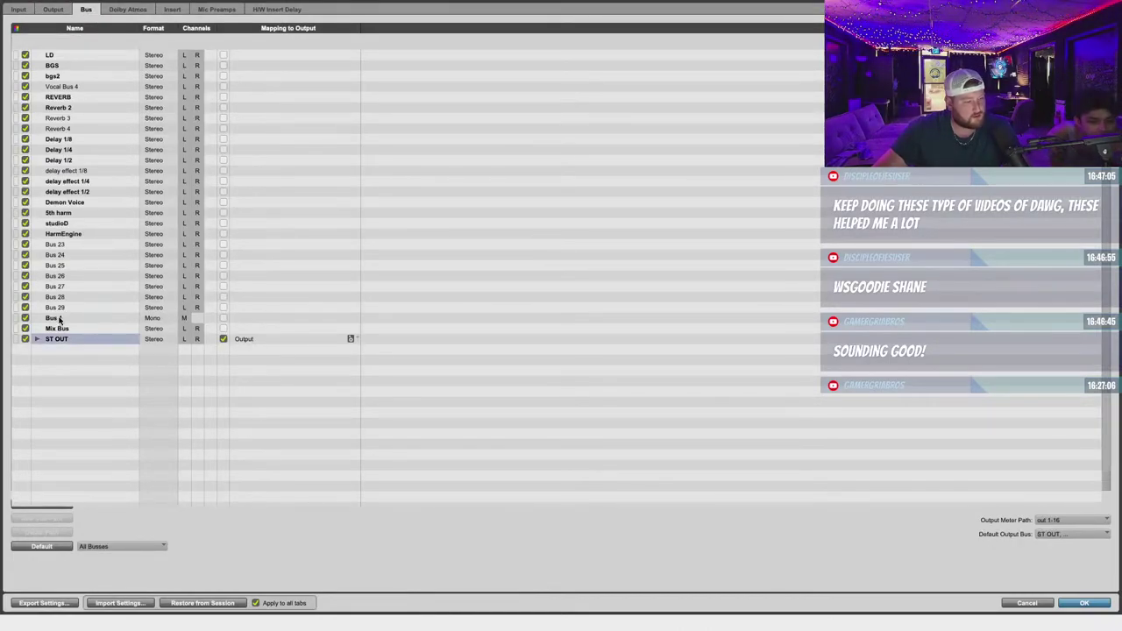
click(44, 519)
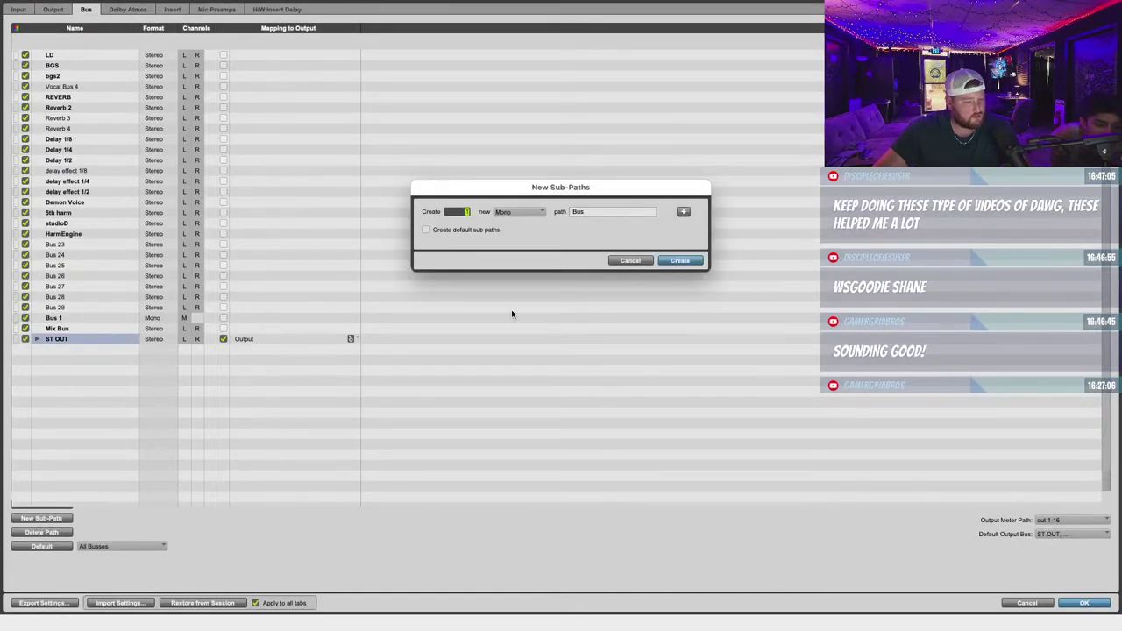
click(647, 260)
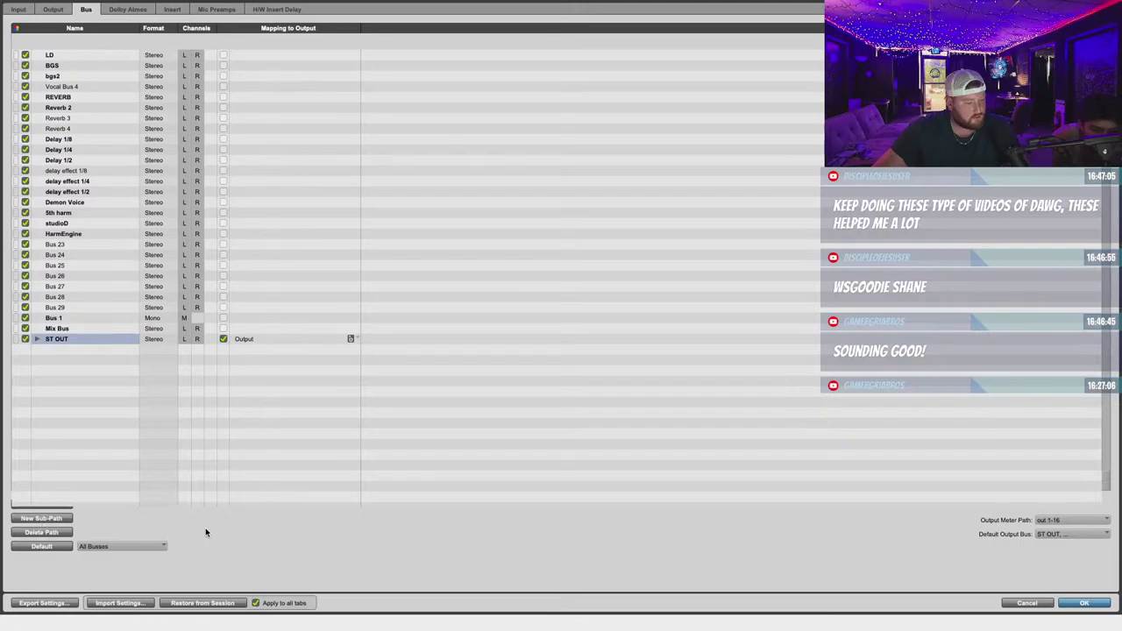
click(71, 377)
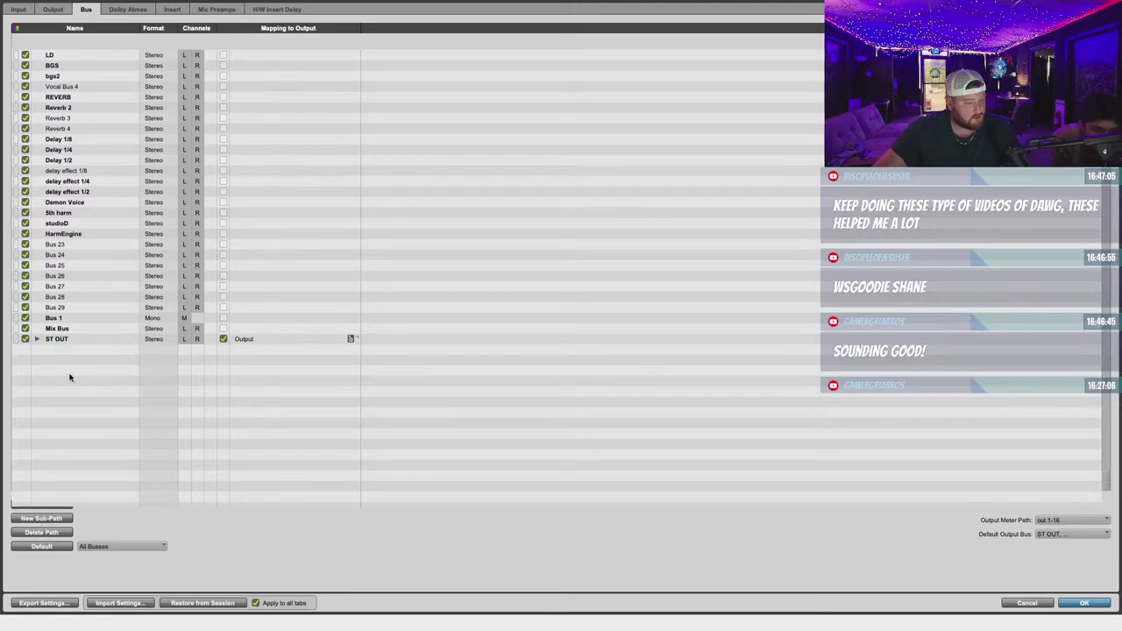
click(123, 10)
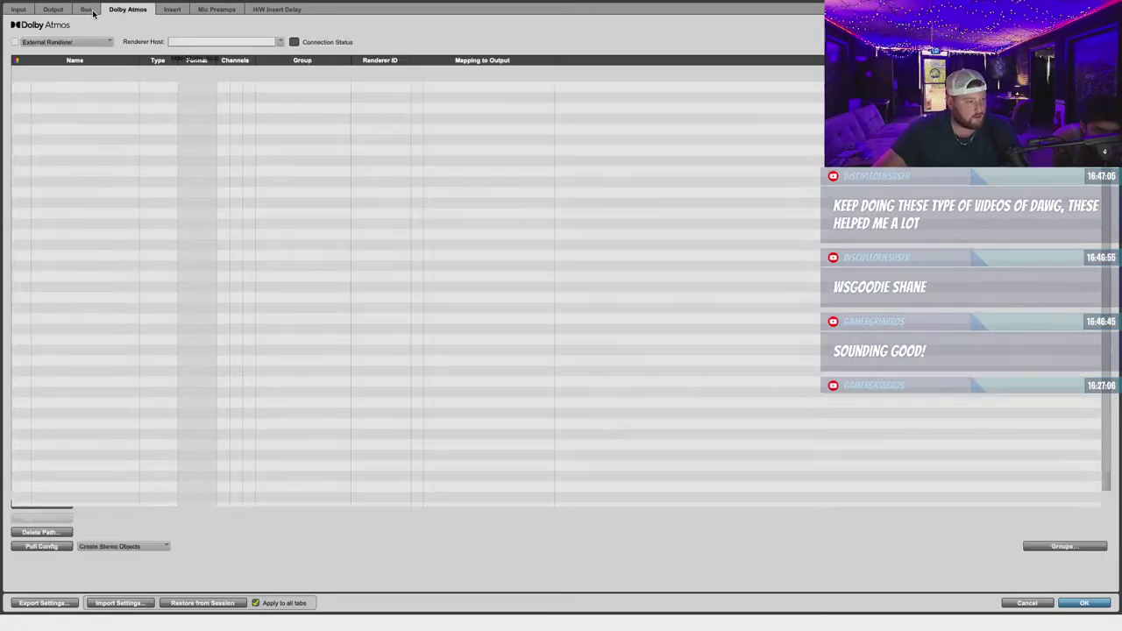
click(86, 9)
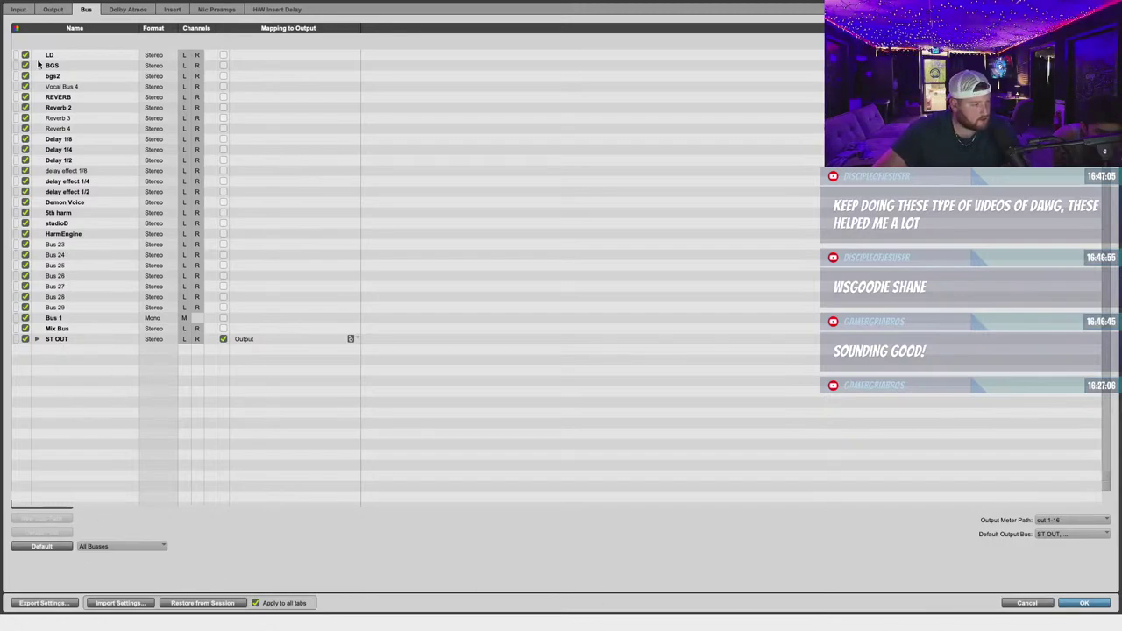
click(57, 338)
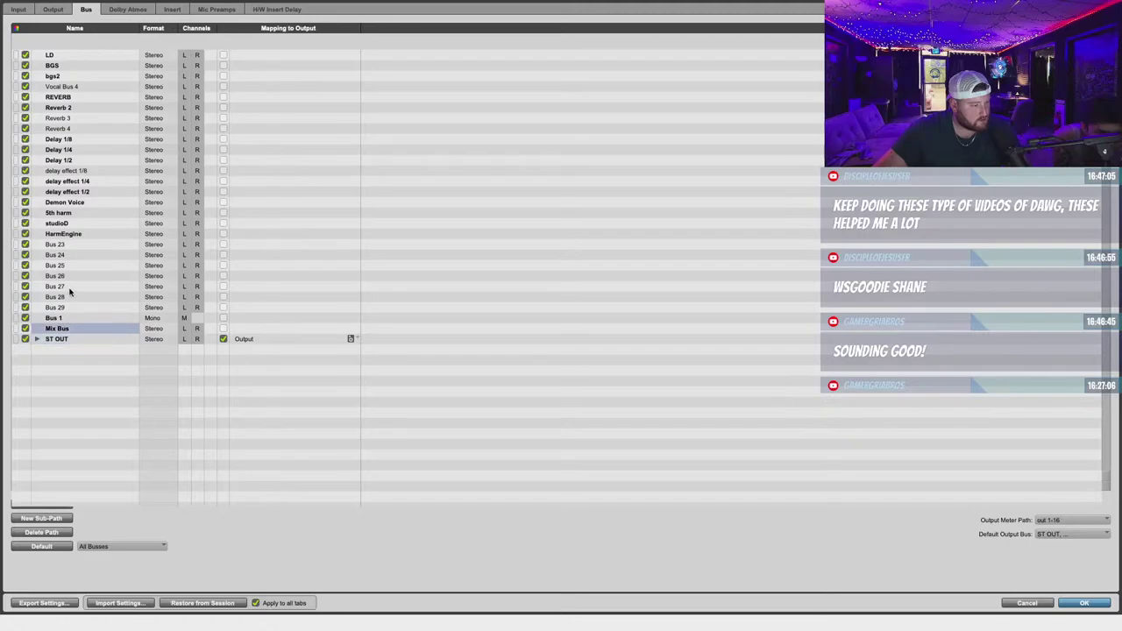
click(114, 307)
key(Up)
key(Up)
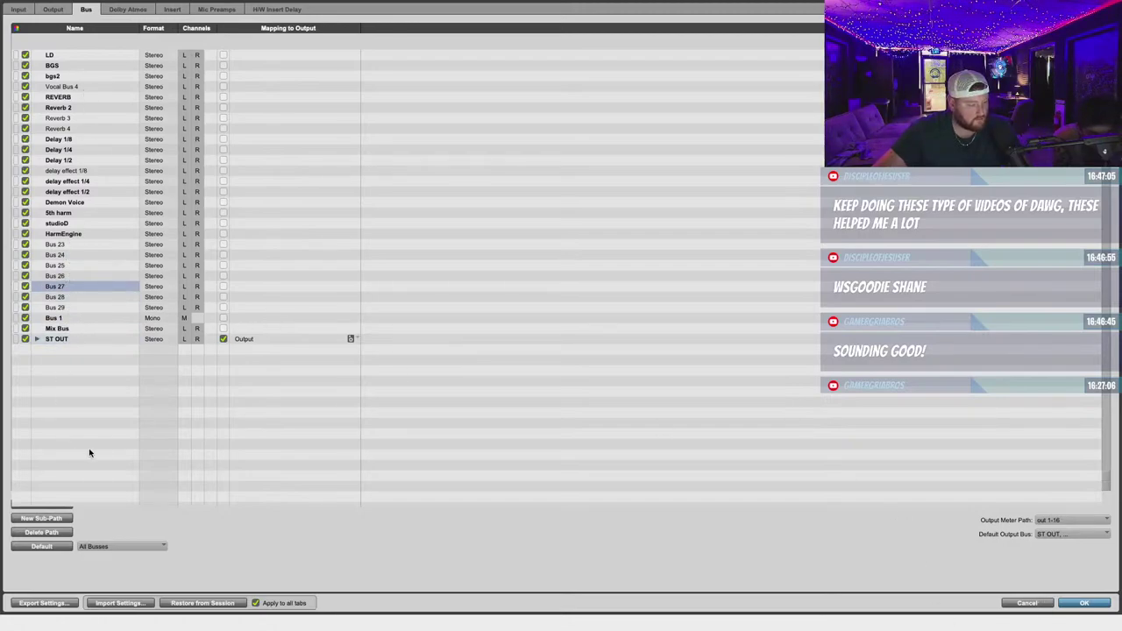
click(83, 397)
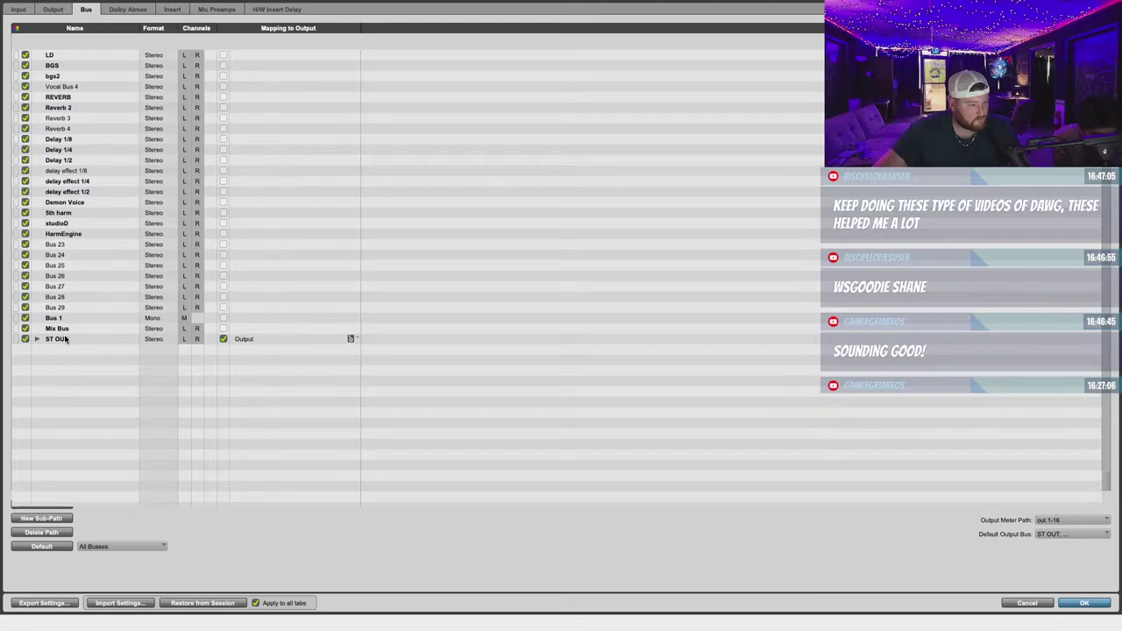
click(85, 6)
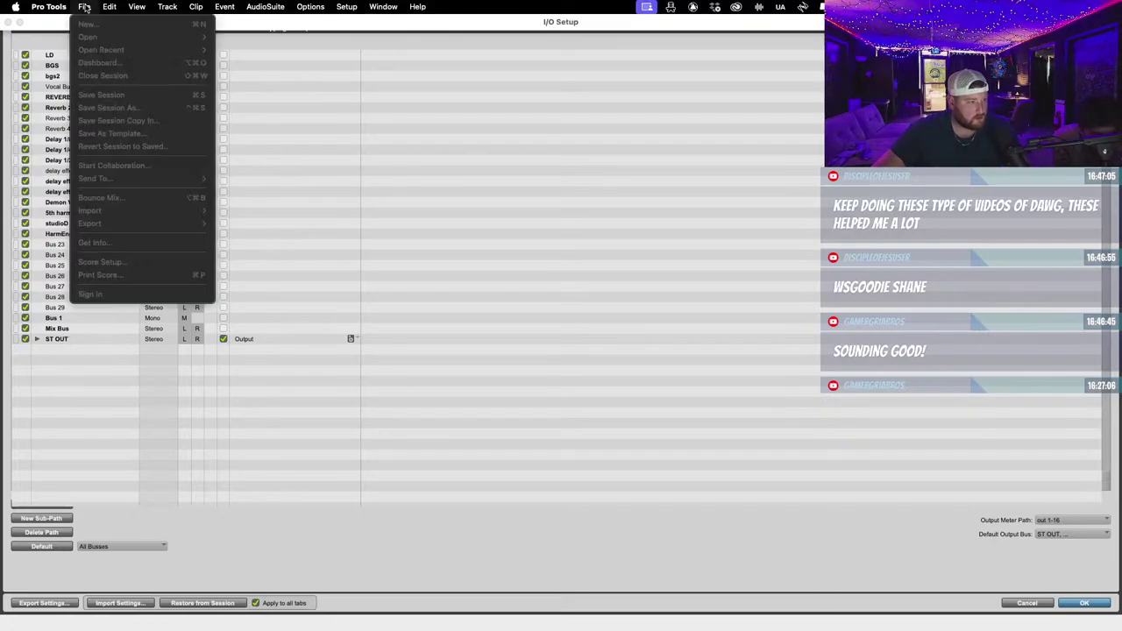
click(424, 107)
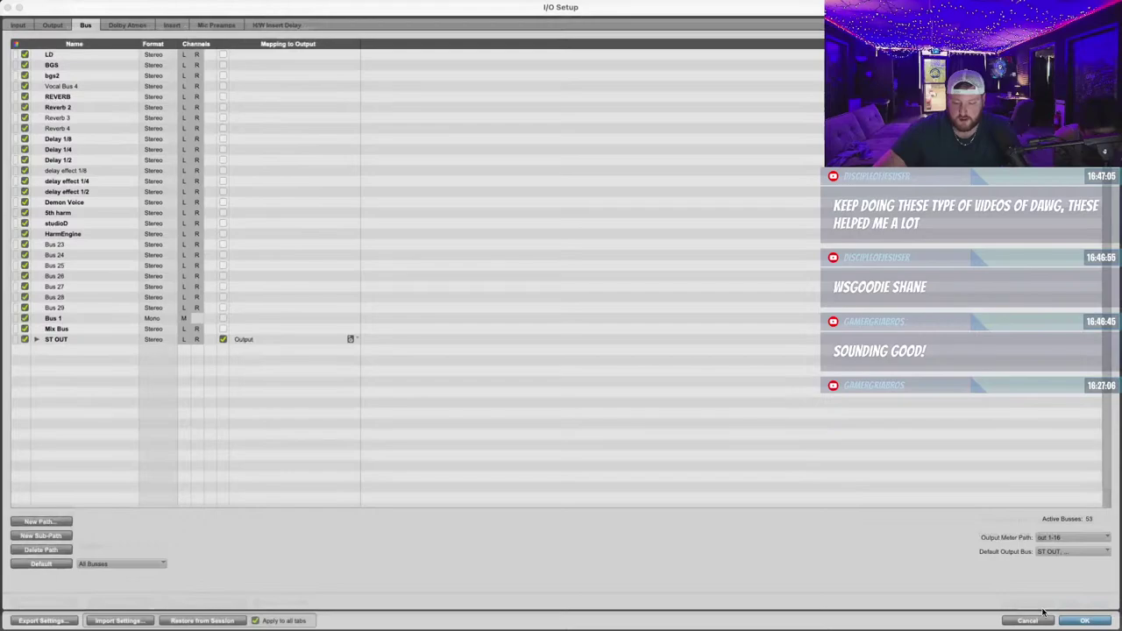
click(1042, 619)
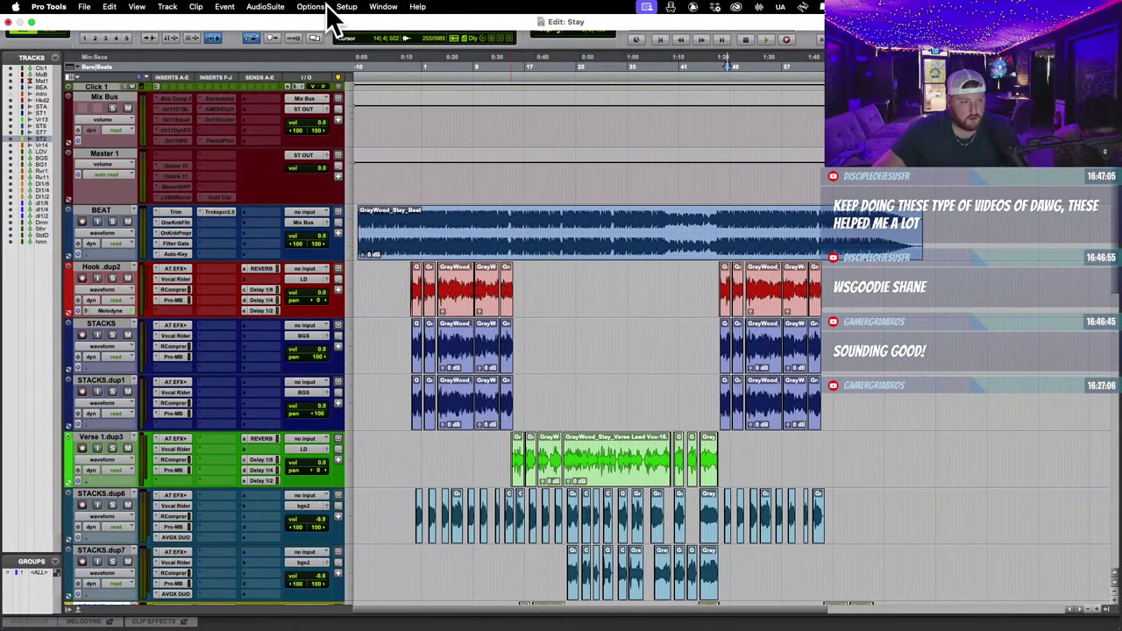
Create one new mono bus path named Bus 2 in the I/O setup.
click(326, 5)
mouse_move(346, 7)
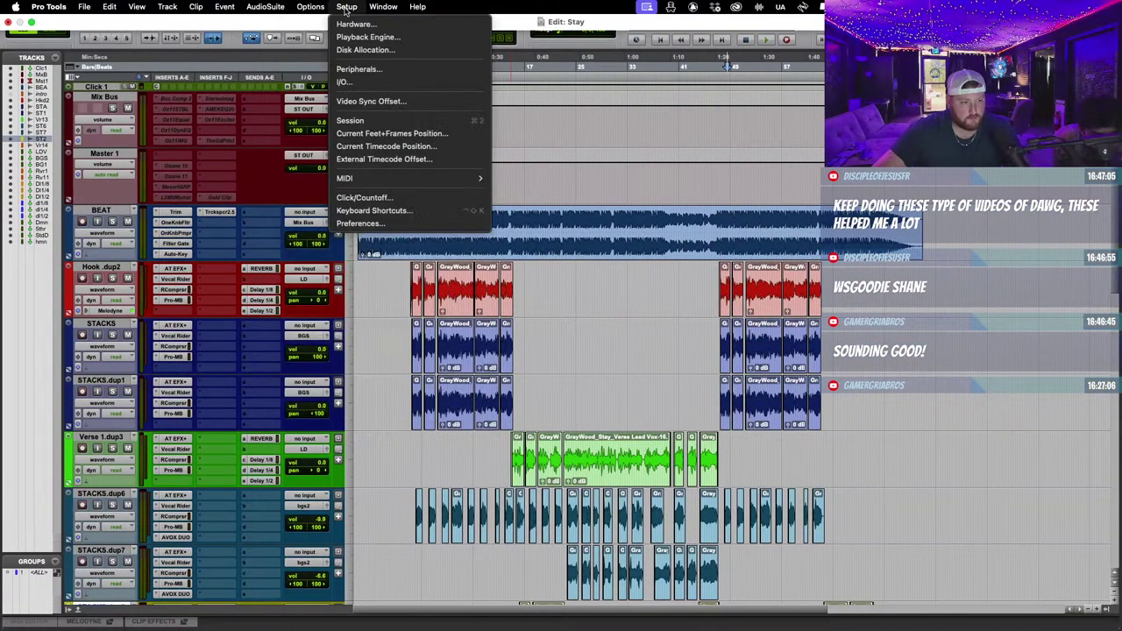
click(359, 85)
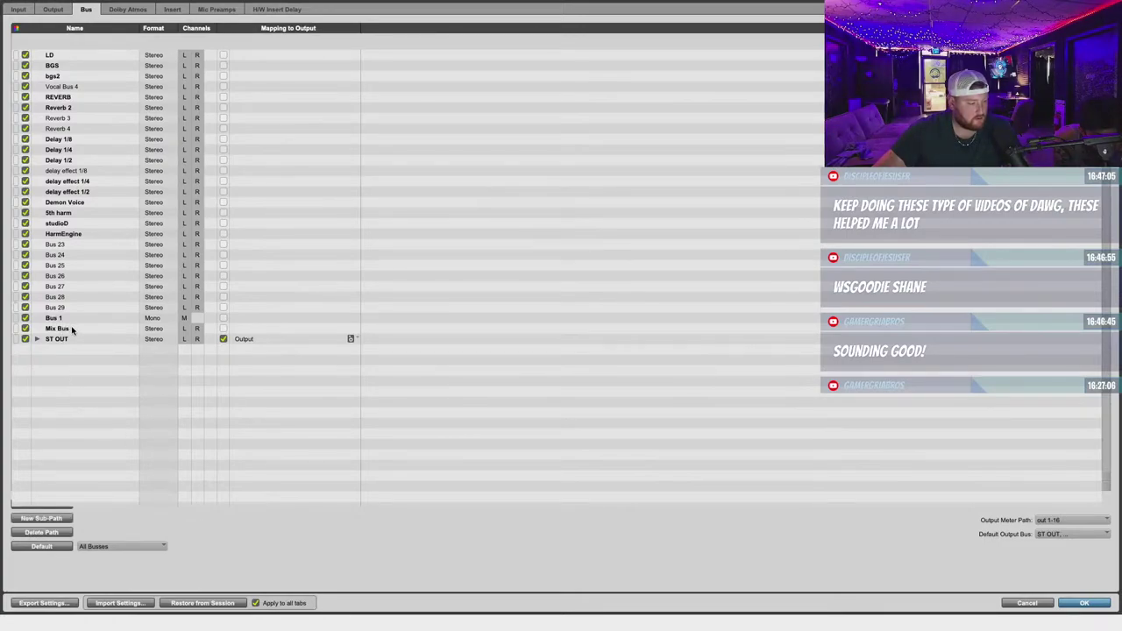
click(35, 508)
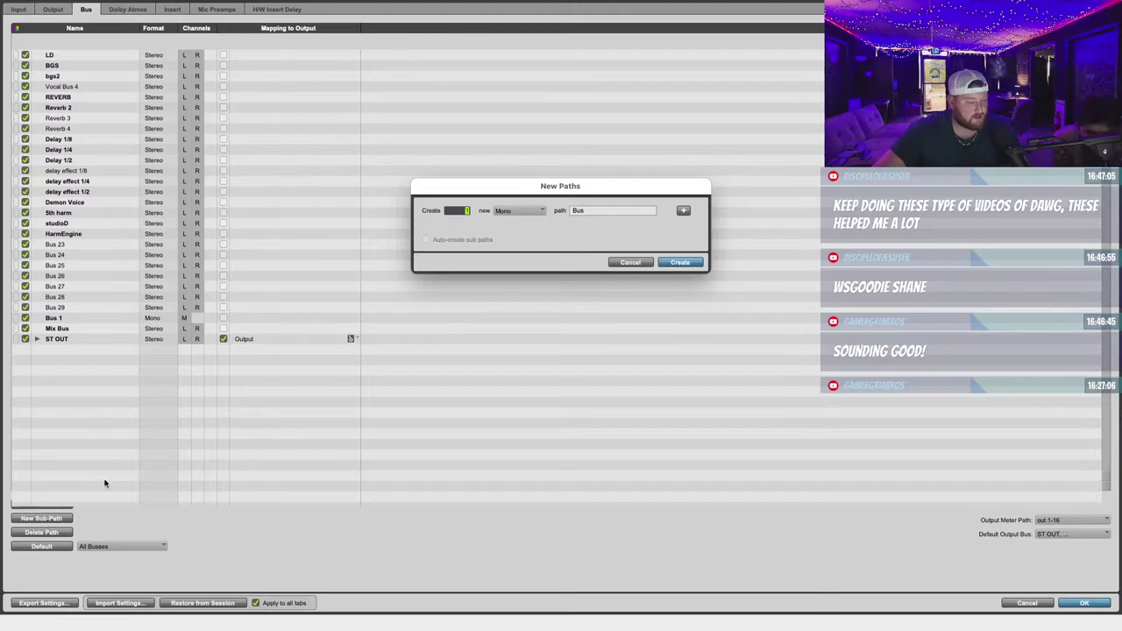
click(602, 213)
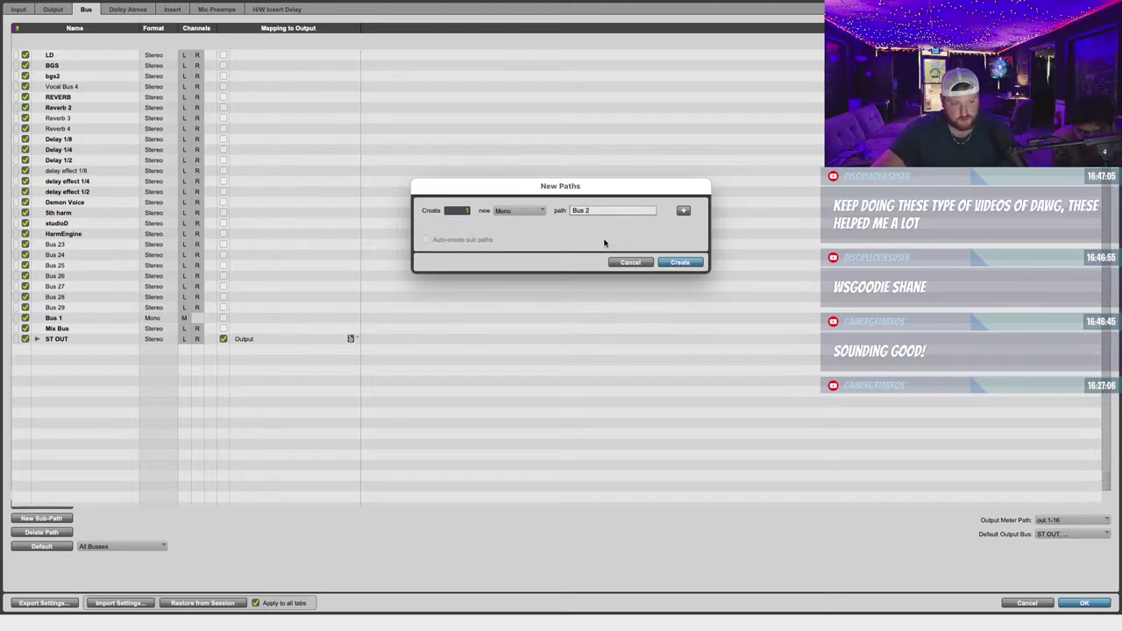
key(Return)
click(1084, 603)
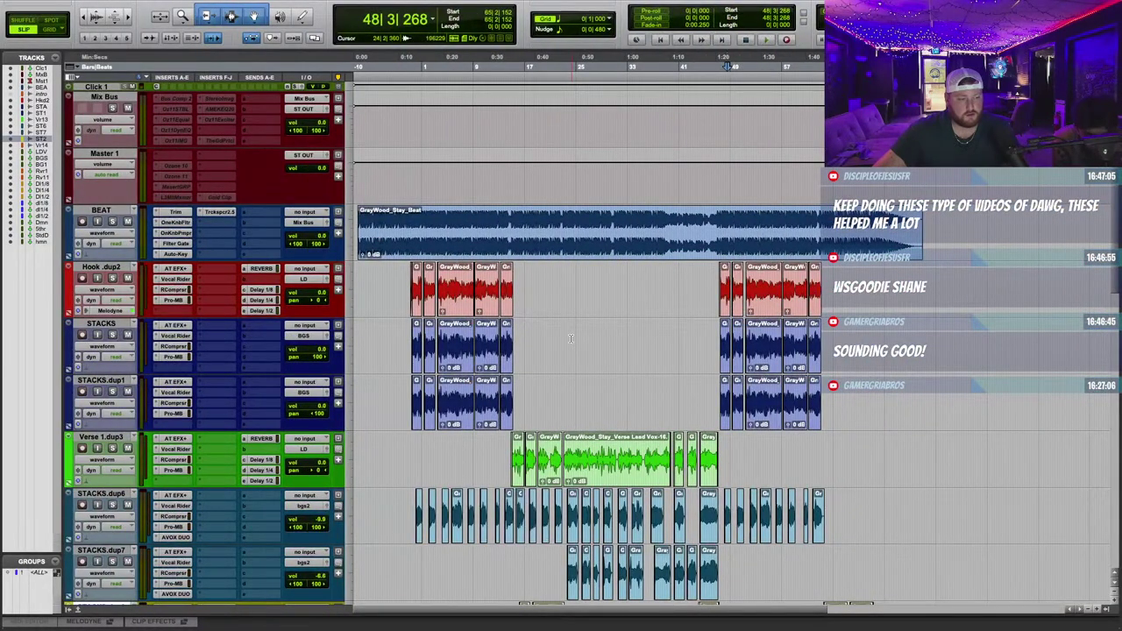
Route every effects return from Reverb 1 through hamony engine to a new stereo aux input track named ALL EFX.
scroll(553, 355, down, 15)
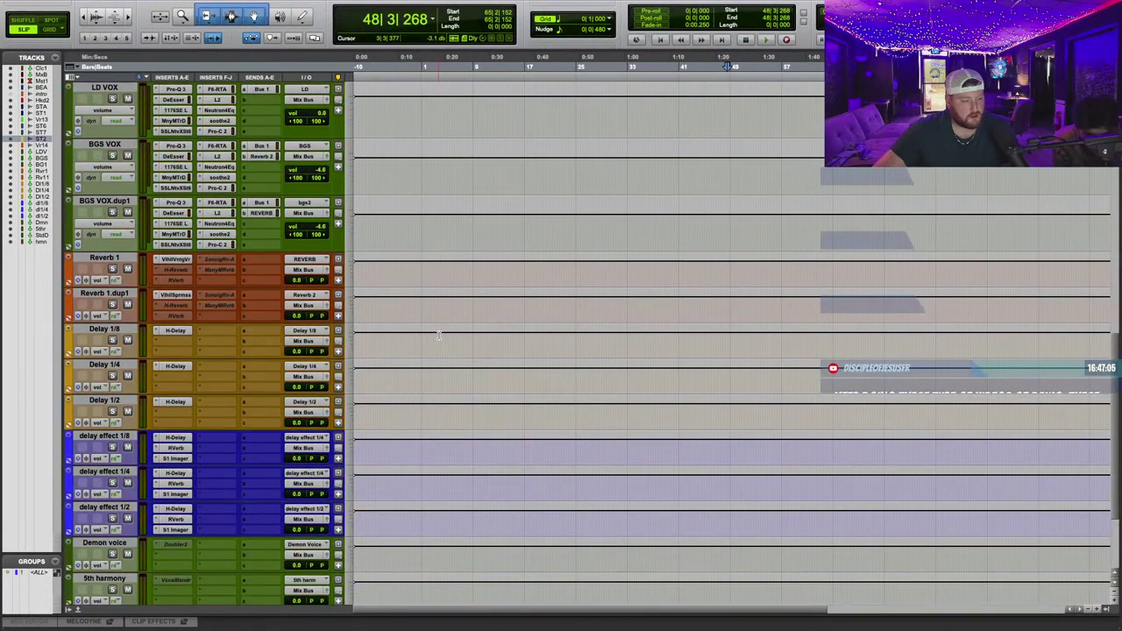
click(102, 256)
scroll(211, 325, down, 4)
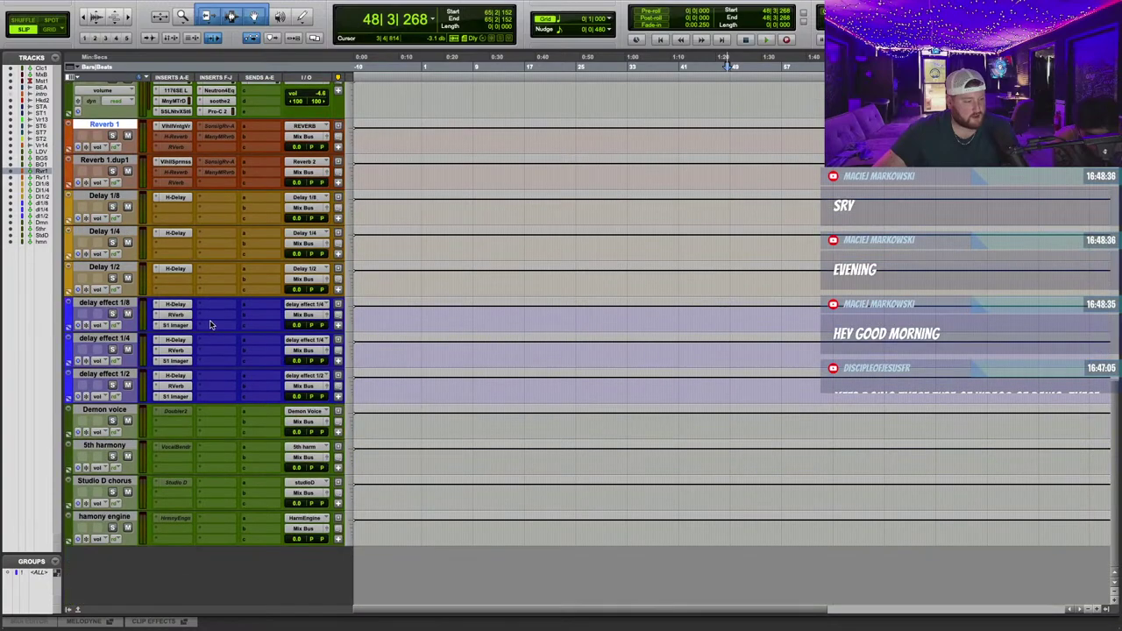
shift+click(110, 520)
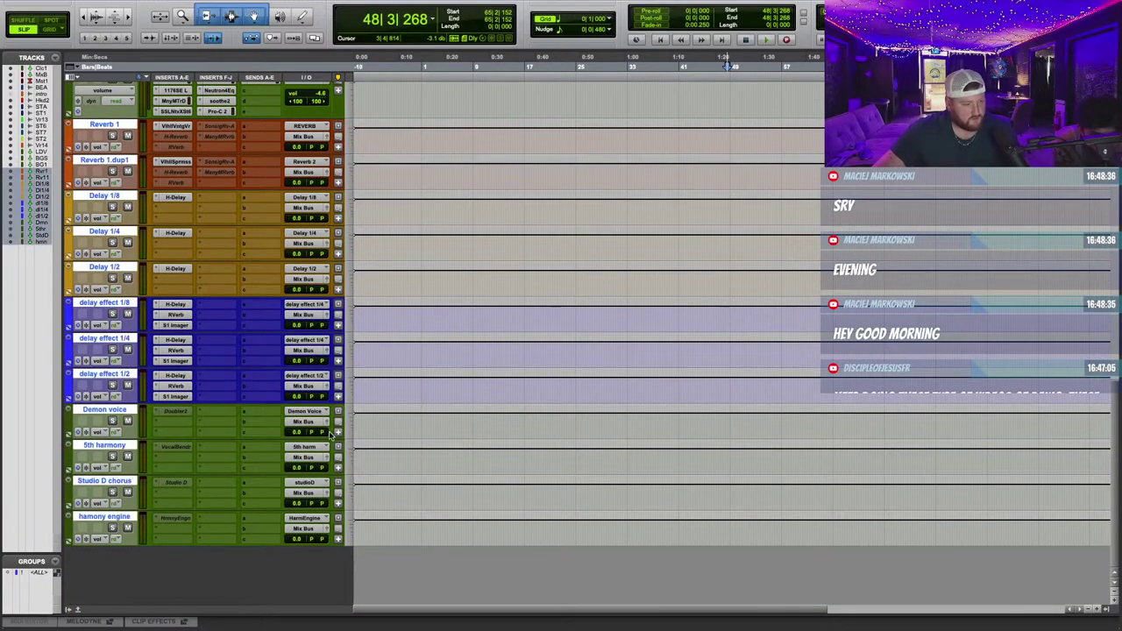
scroll(332, 430, up, 2)
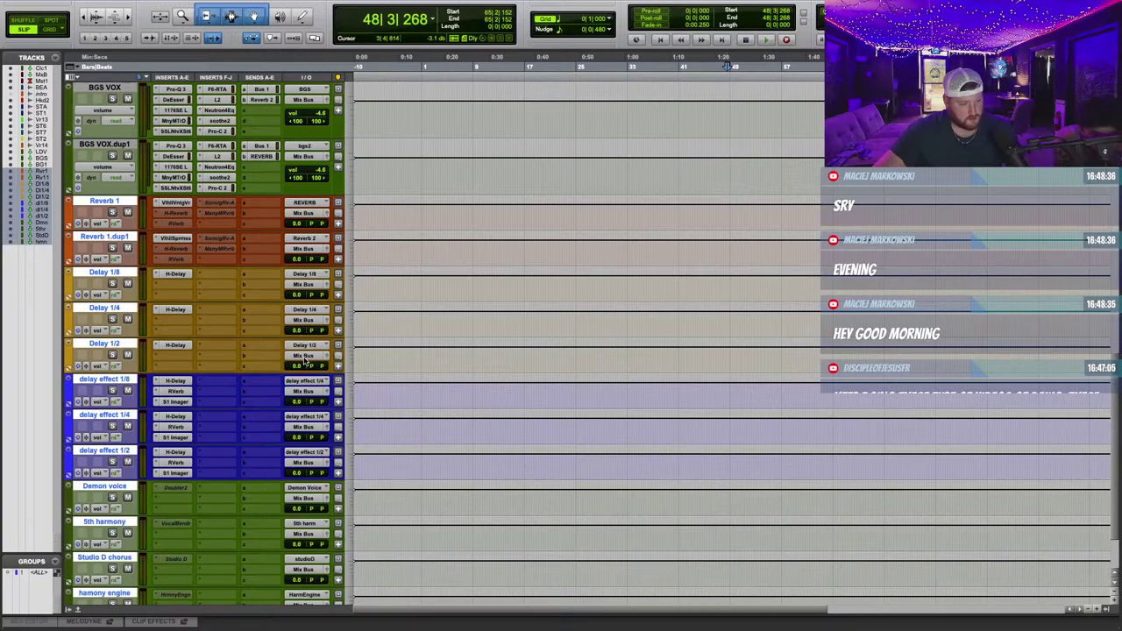
key(super+shift+n)
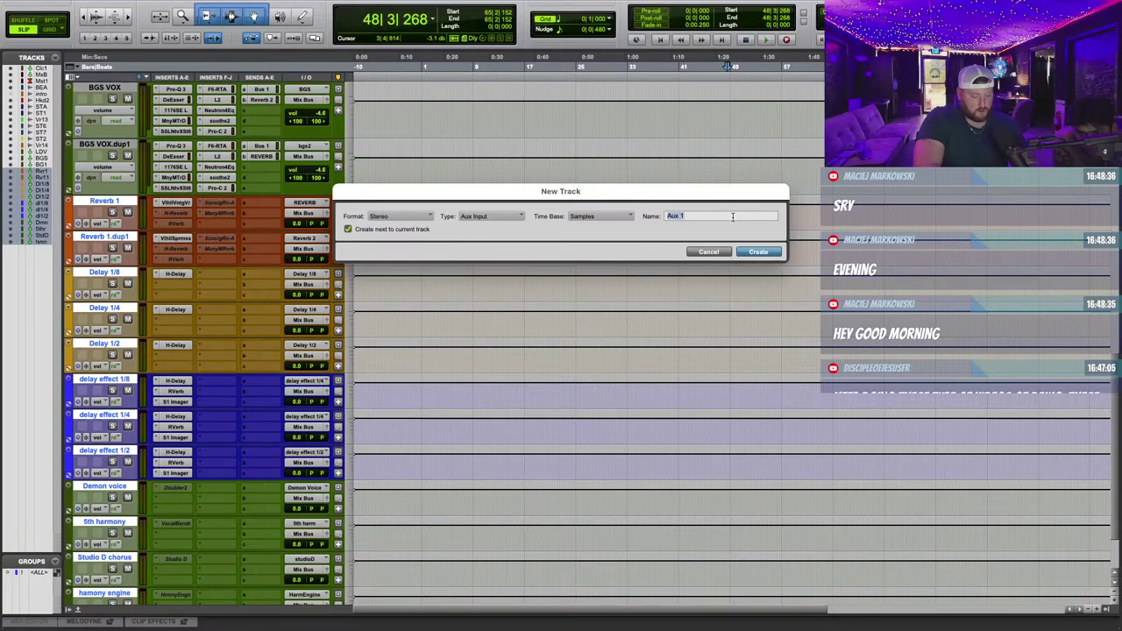
text(ALL EFX)
key(Return)
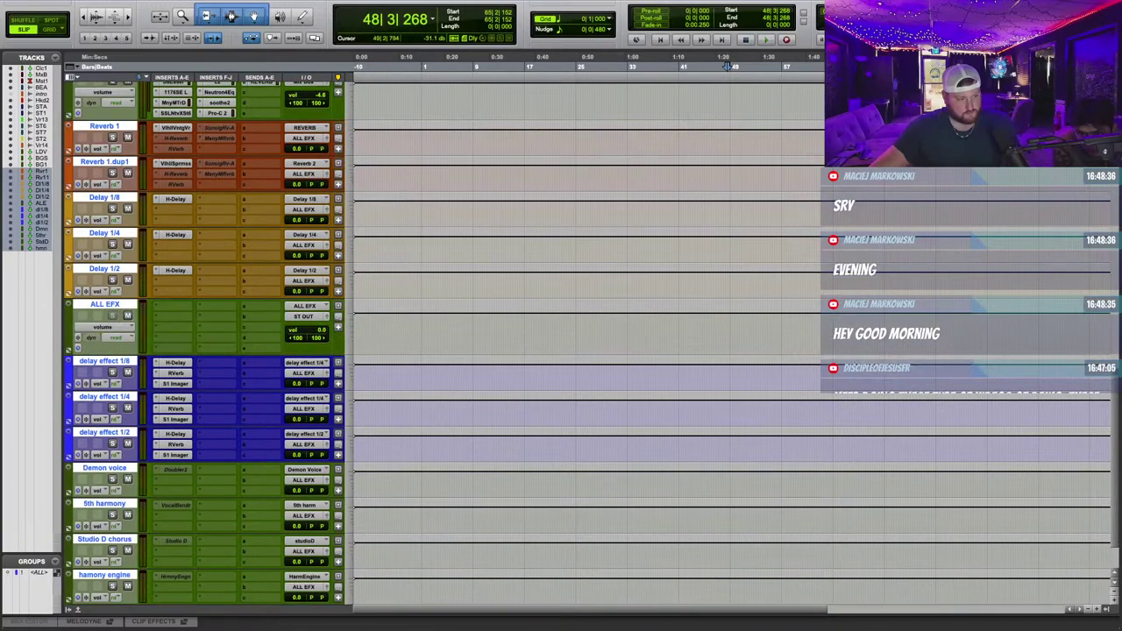
Place the ALL EFX track directly below BGS VOX.dup1 and set its output to the Mix Bus.
scroll(102, 105, up, 1)
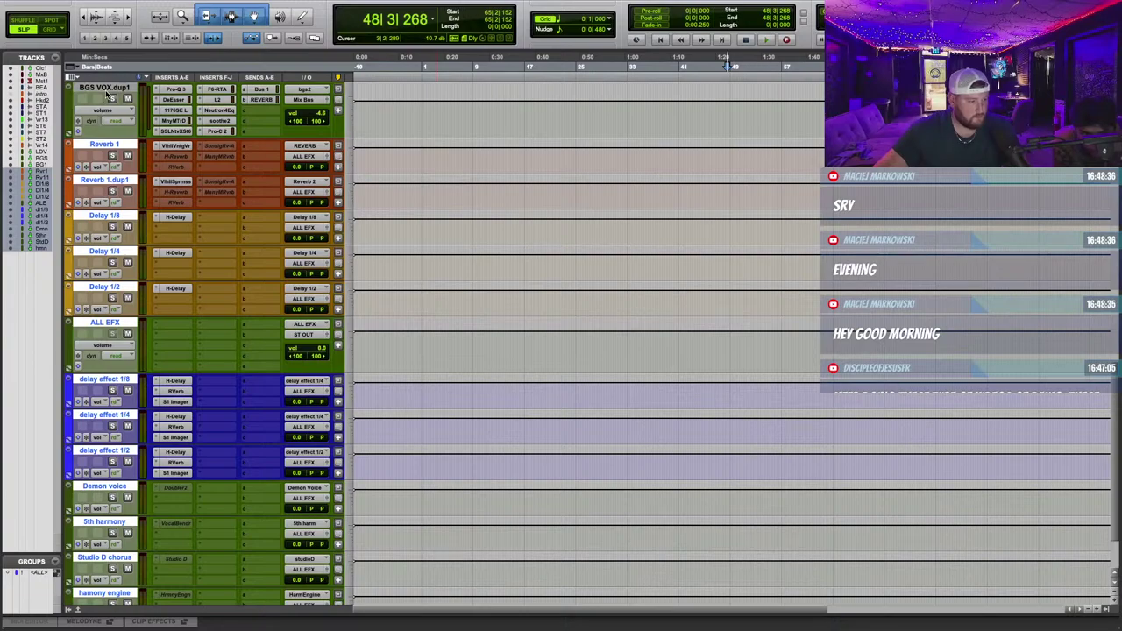
click(106, 89)
drag(105, 323, 117, 142)
scroll(279, 179, up, 2)
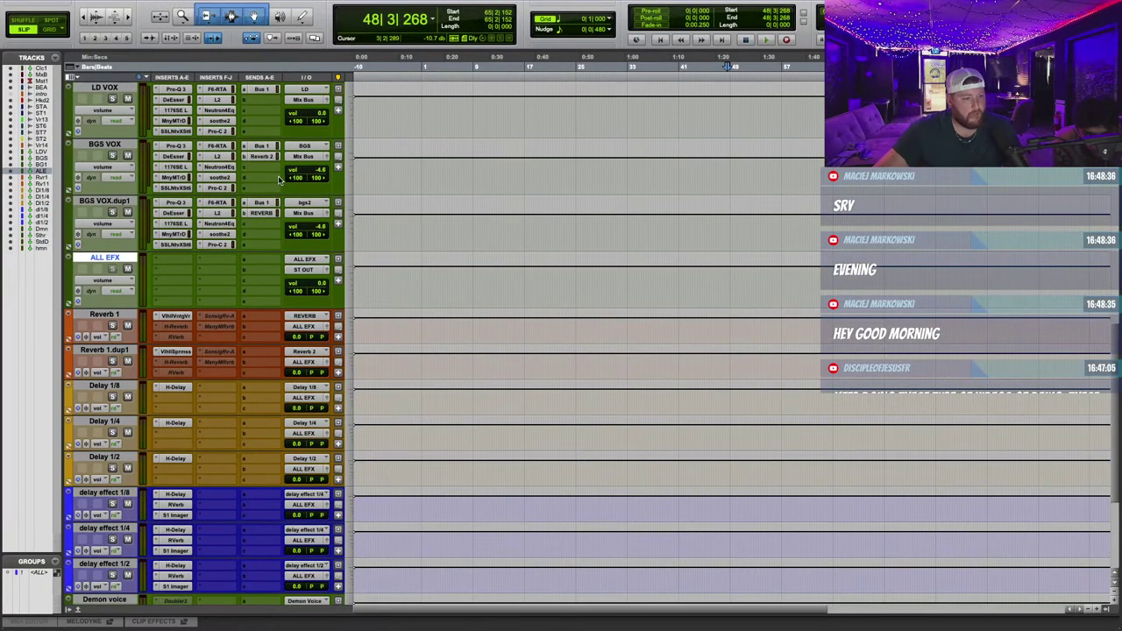
click(306, 270)
mouse_move(309, 280)
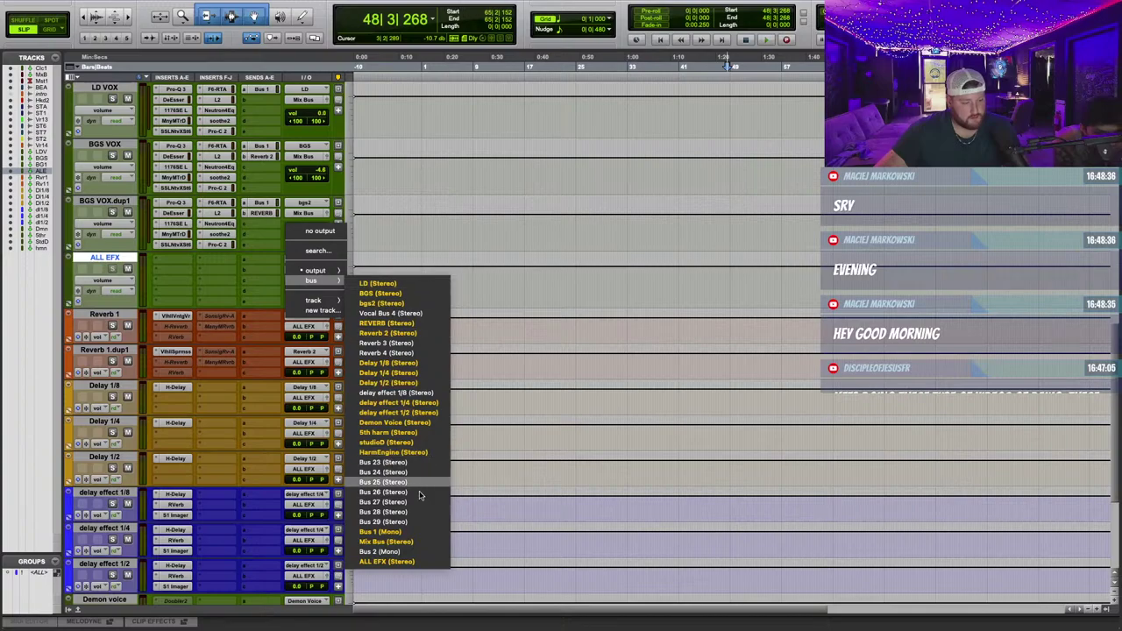
click(405, 545)
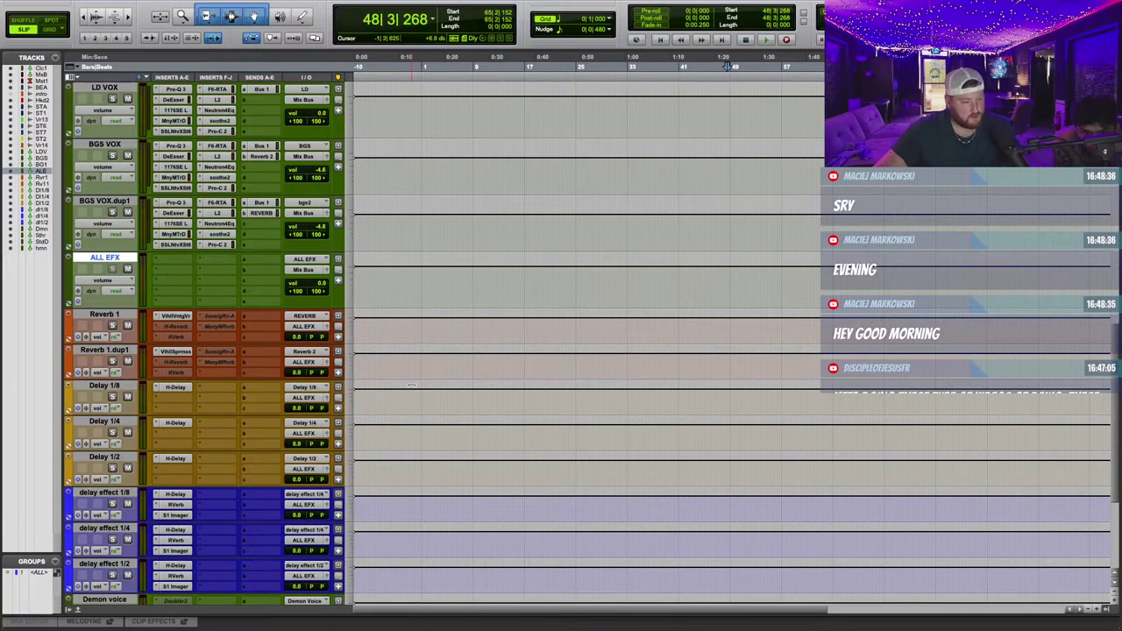
click(167, 260)
mouse_move(200, 270)
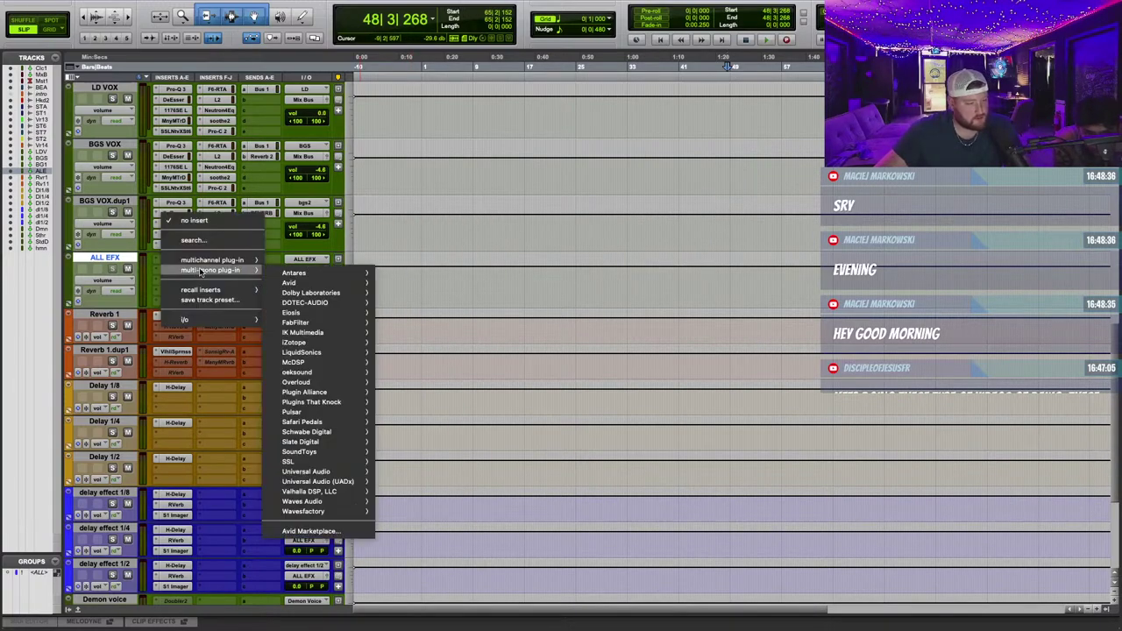
click(286, 249)
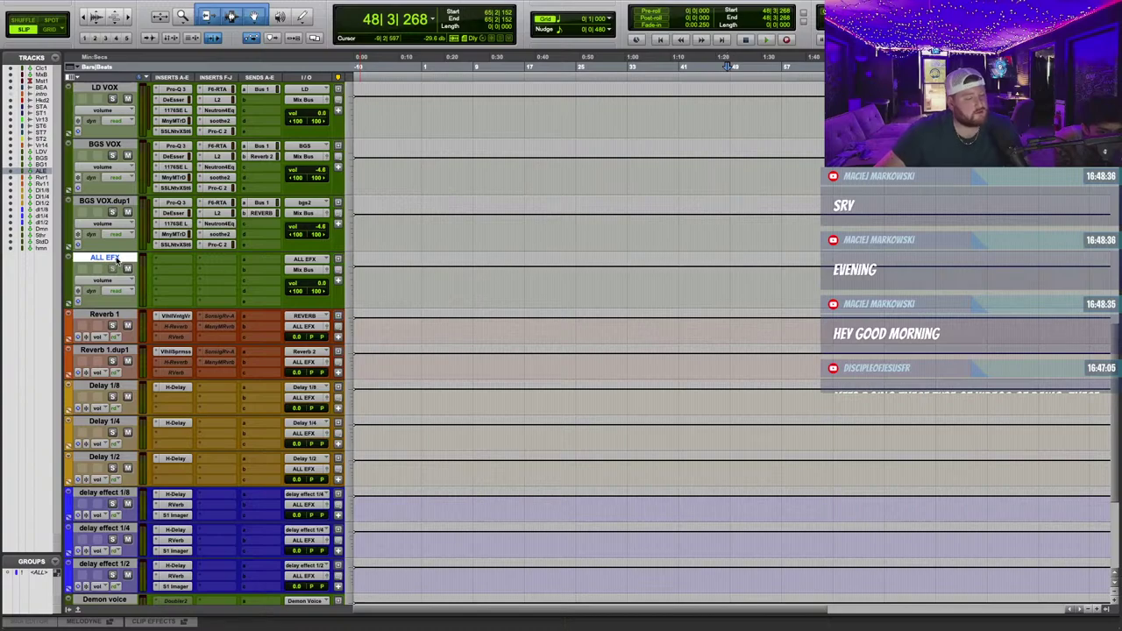
Insert the multichannel FabFilter Pro-C 2 compressor in the first insert slot of ALL EFX.
click(167, 254)
mouse_move(219, 260)
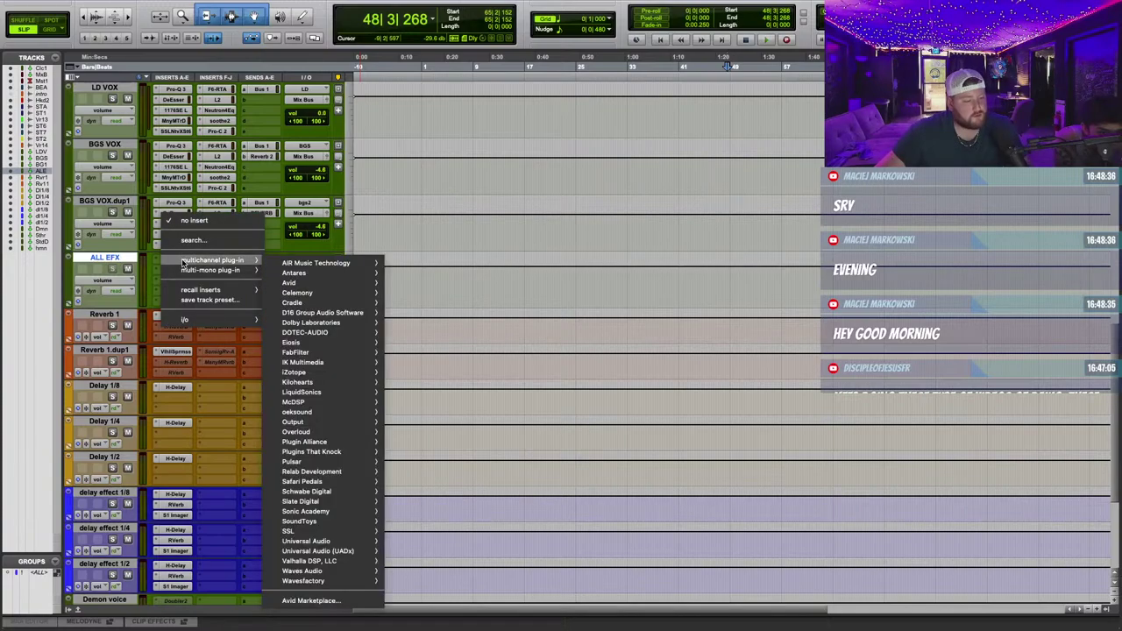
mouse_move(311, 353)
click(438, 355)
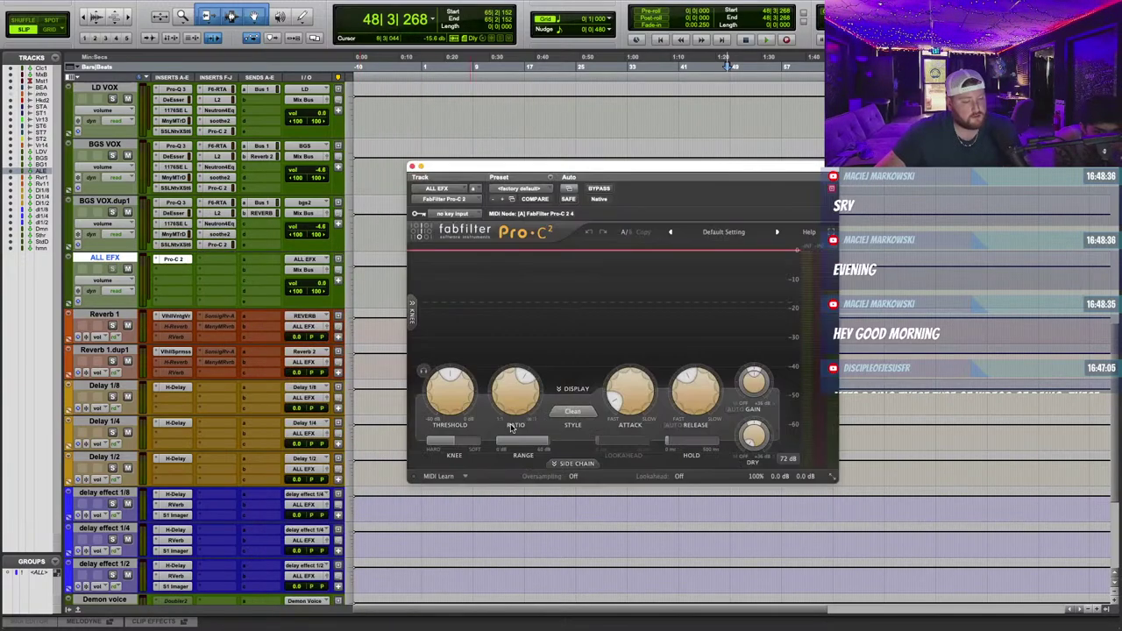
scroll(233, 269, up, 1)
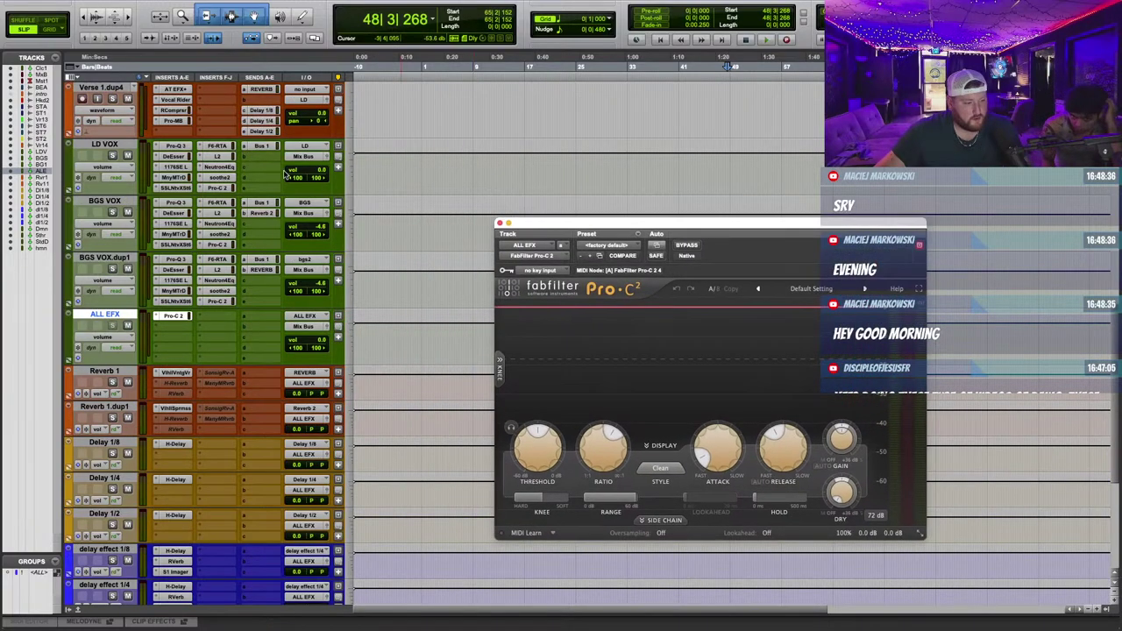
click(259, 191)
mouse_move(315, 198)
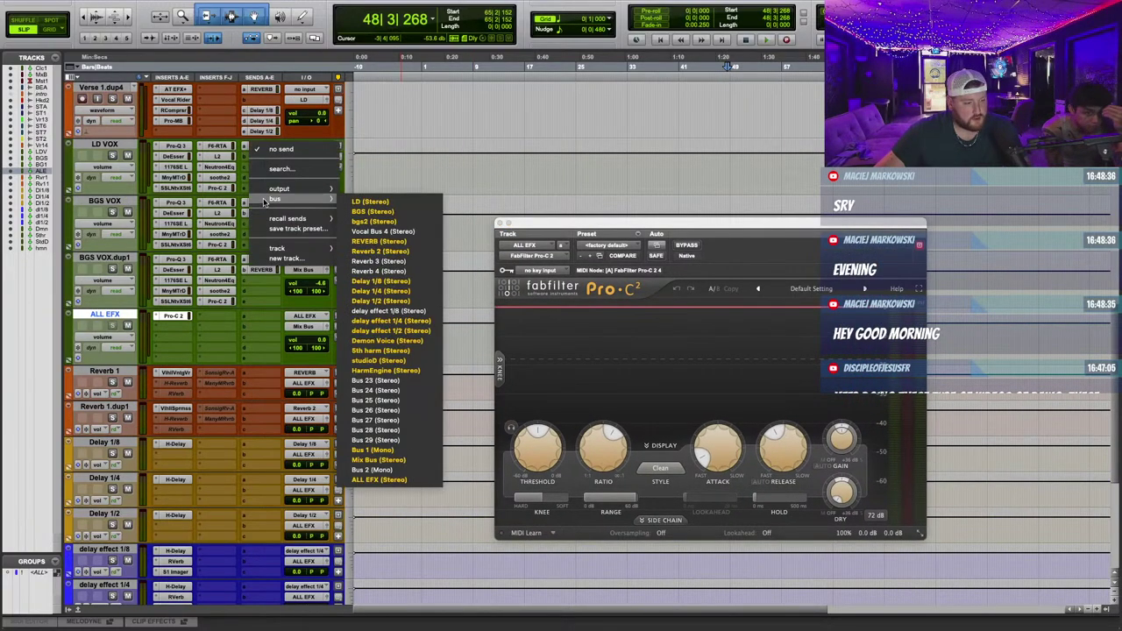
click(372, 449)
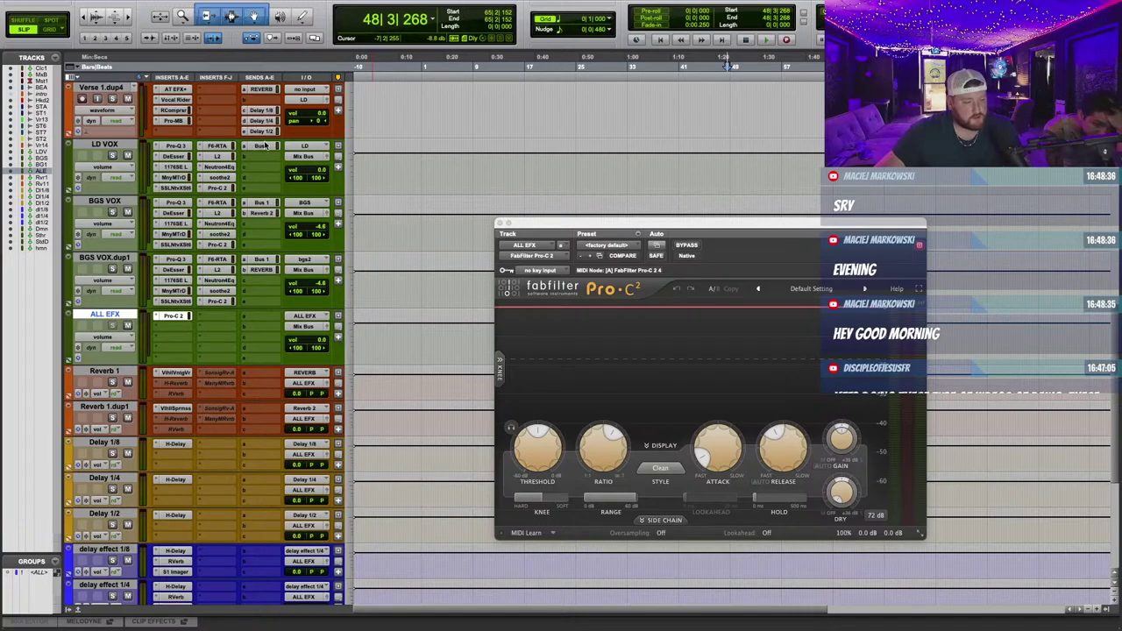
Add a Bus 2 send at 0.0 dB in LD VOX's send slot E and copy it to both BGS VOX tracks.
click(260, 191)
mouse_move(274, 200)
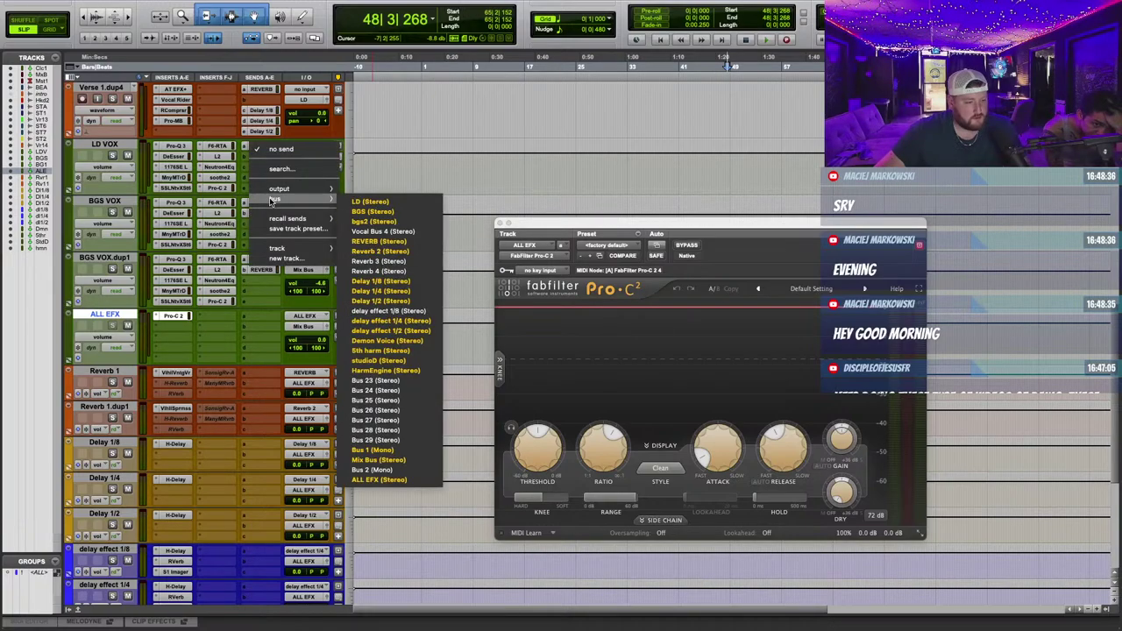
click(371, 470)
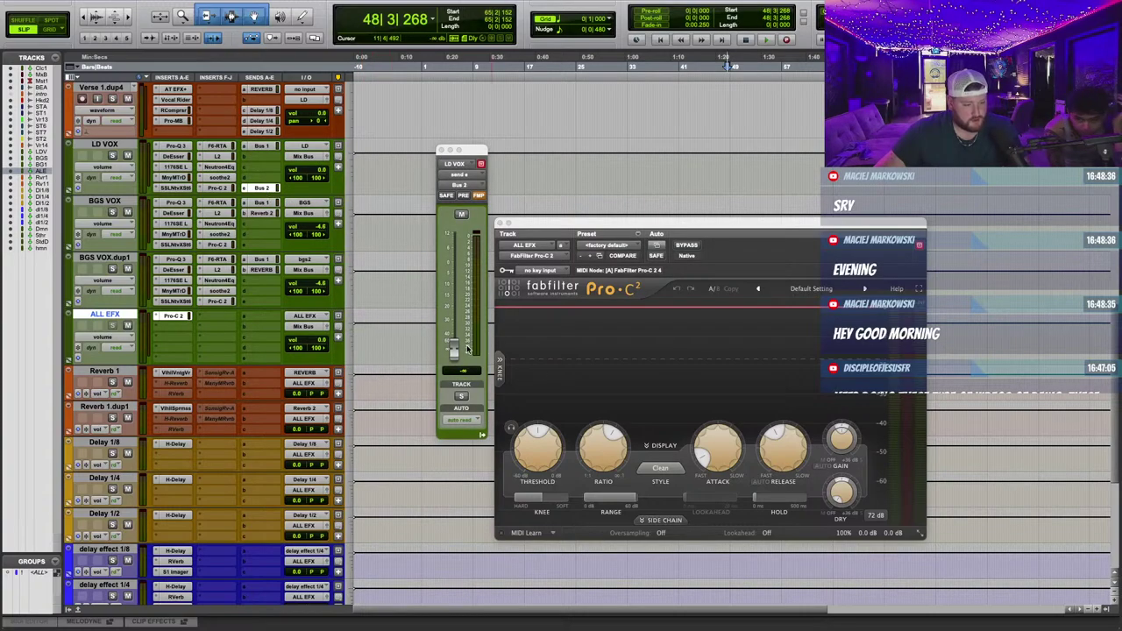
alt+click(454, 349)
alt+drag(260, 185, 264, 304)
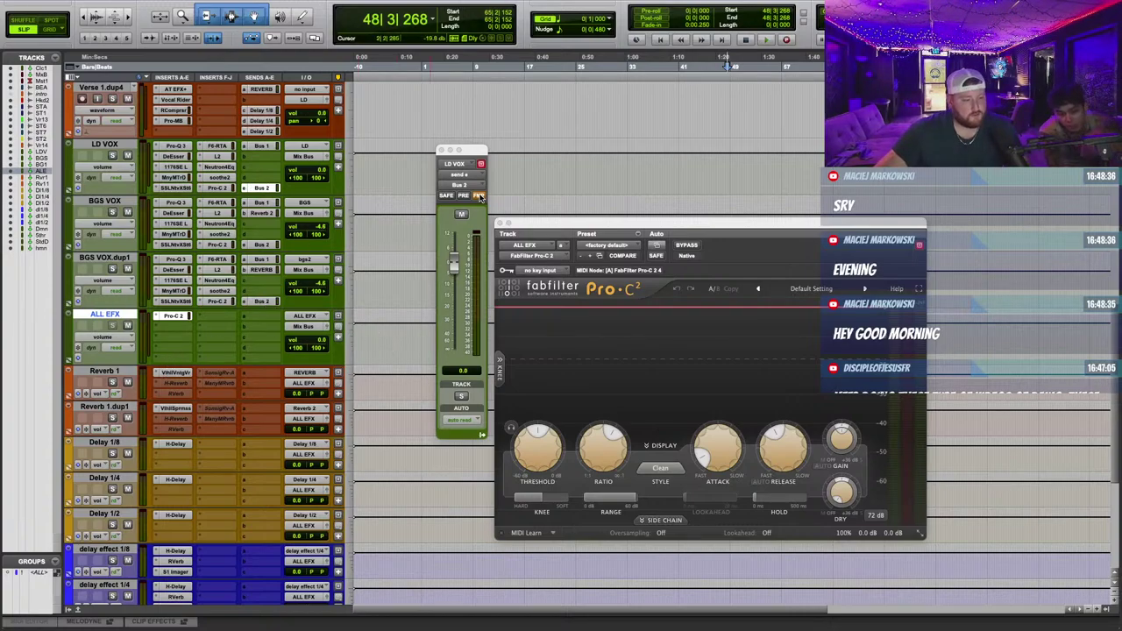
click(442, 151)
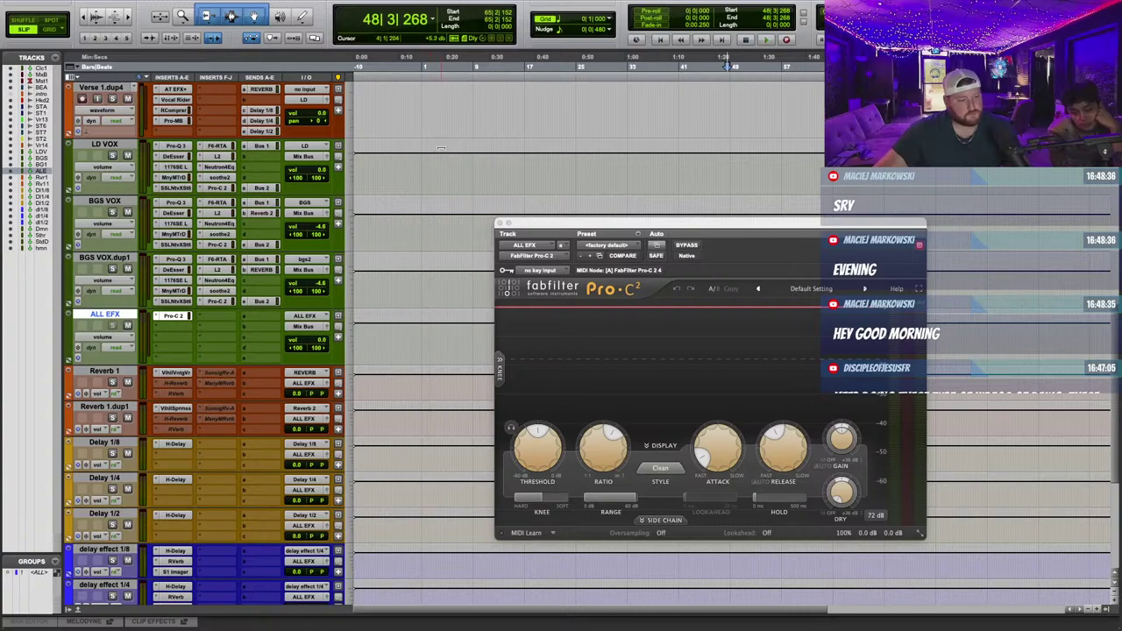
Set the key input of the ALL EFX Pro-C 2 to Bus 2 and raise its threshold to about -5.77 dB.
click(174, 316)
click(174, 316)
click(536, 272)
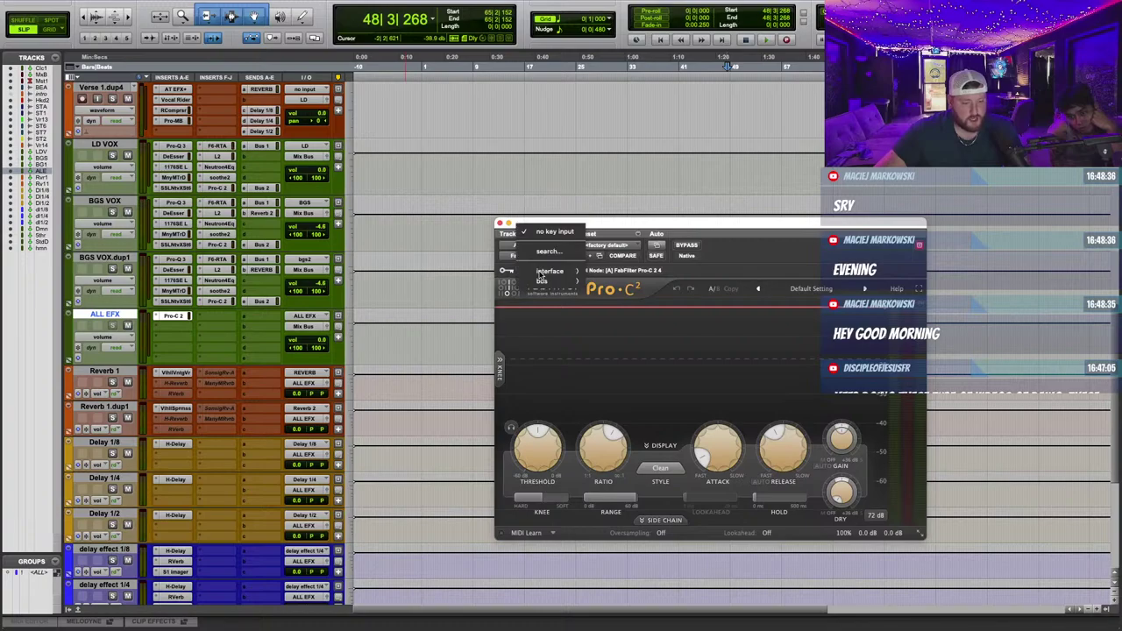
mouse_move(542, 282)
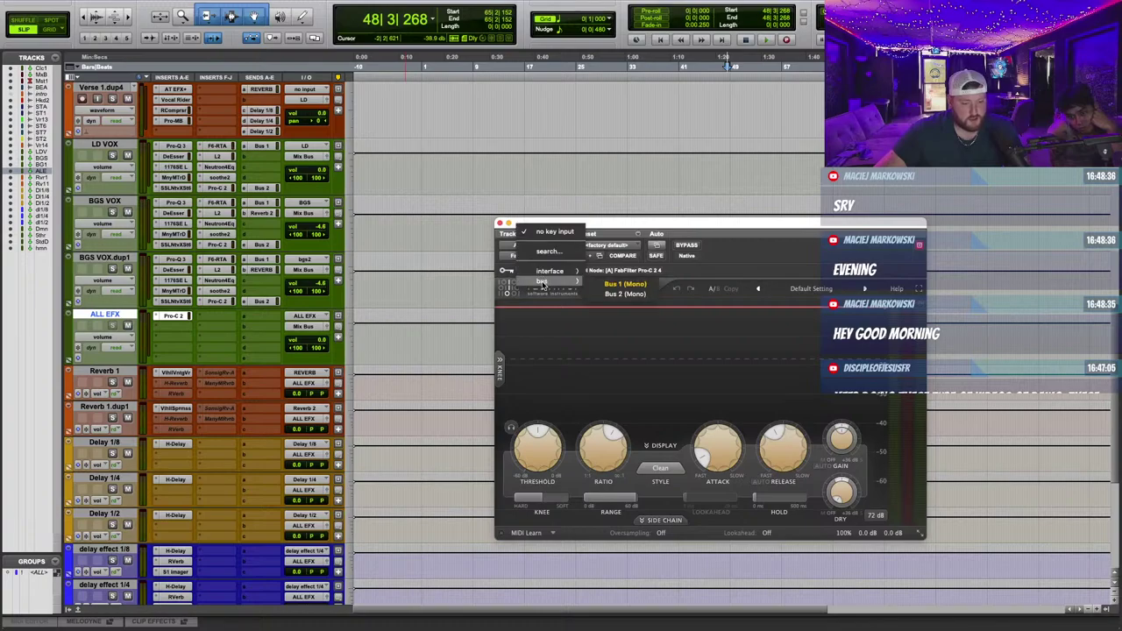
click(625, 293)
drag(536, 443, 538, 409)
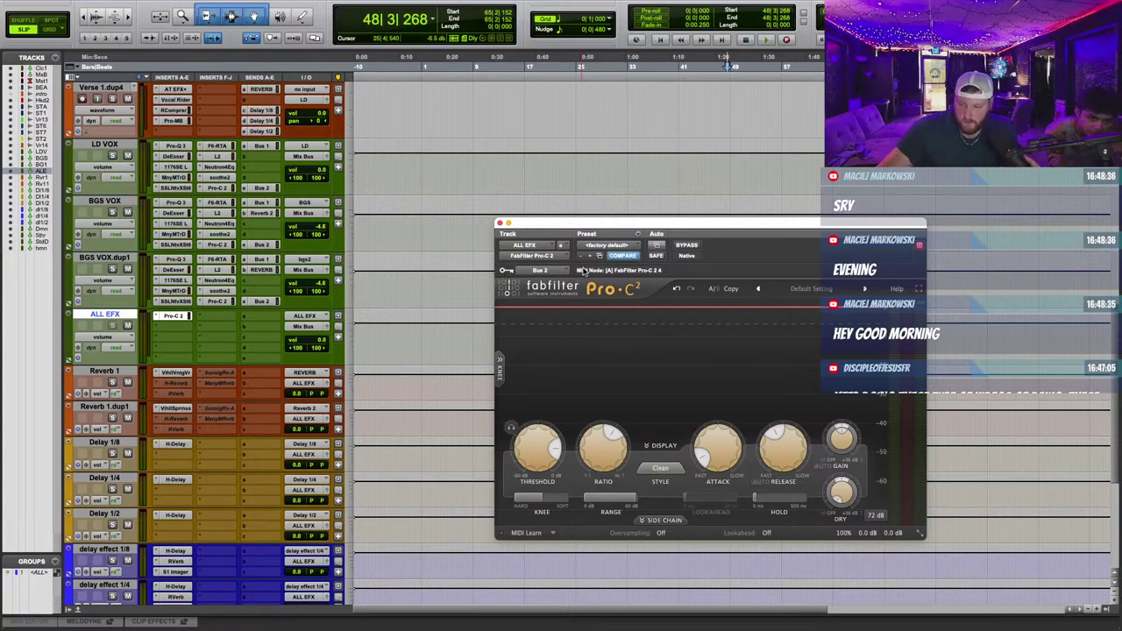
Play the song from just before bar 1 and check the Pro-C 2 level meters and threshold.
scroll(488, 127, up, 3)
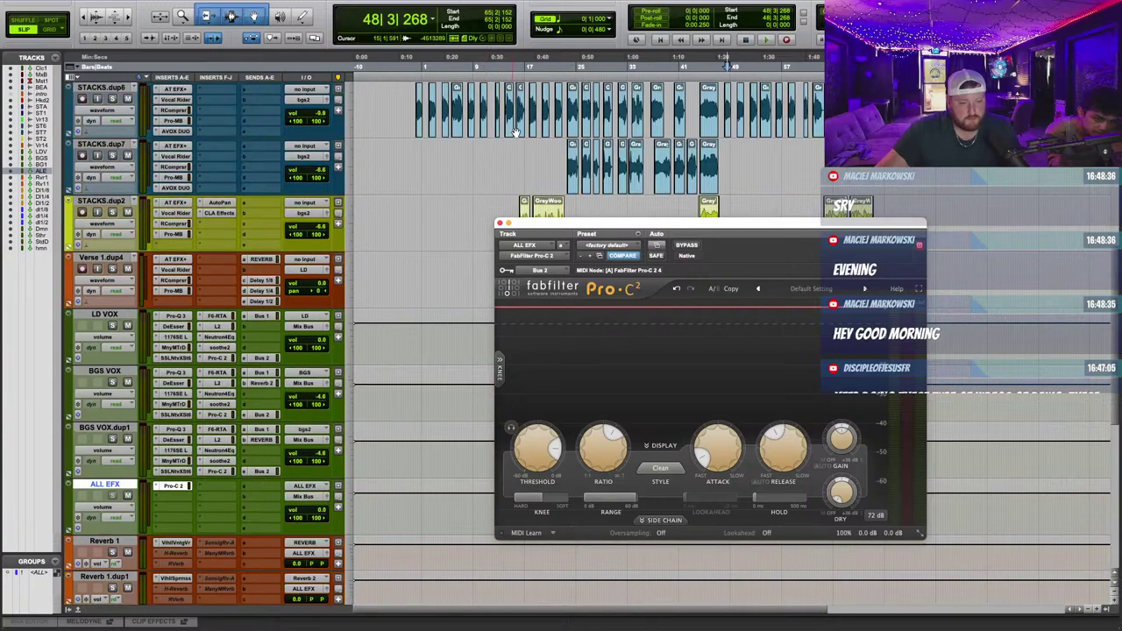
click(422, 67)
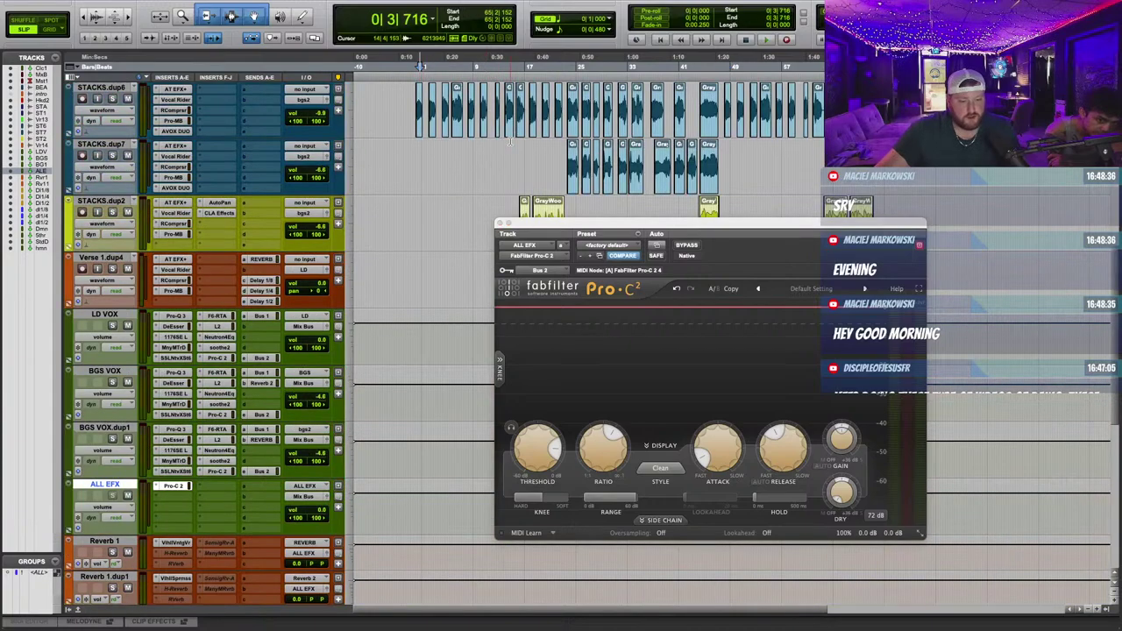
click(763, 39)
drag(676, 227, 560, 147)
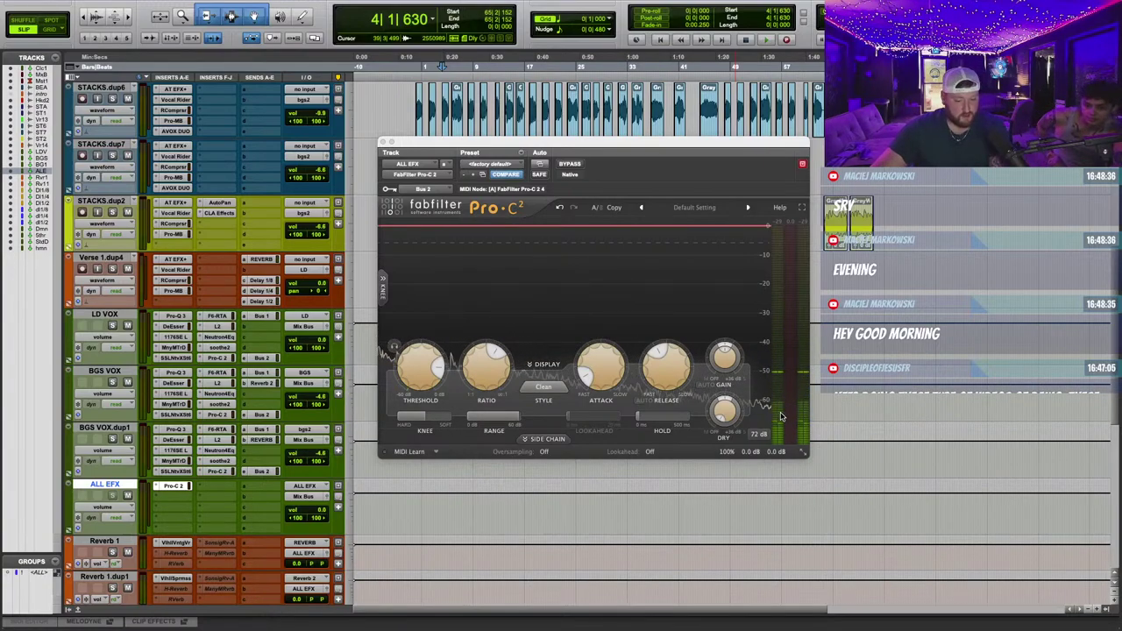
mouse_move(793, 416)
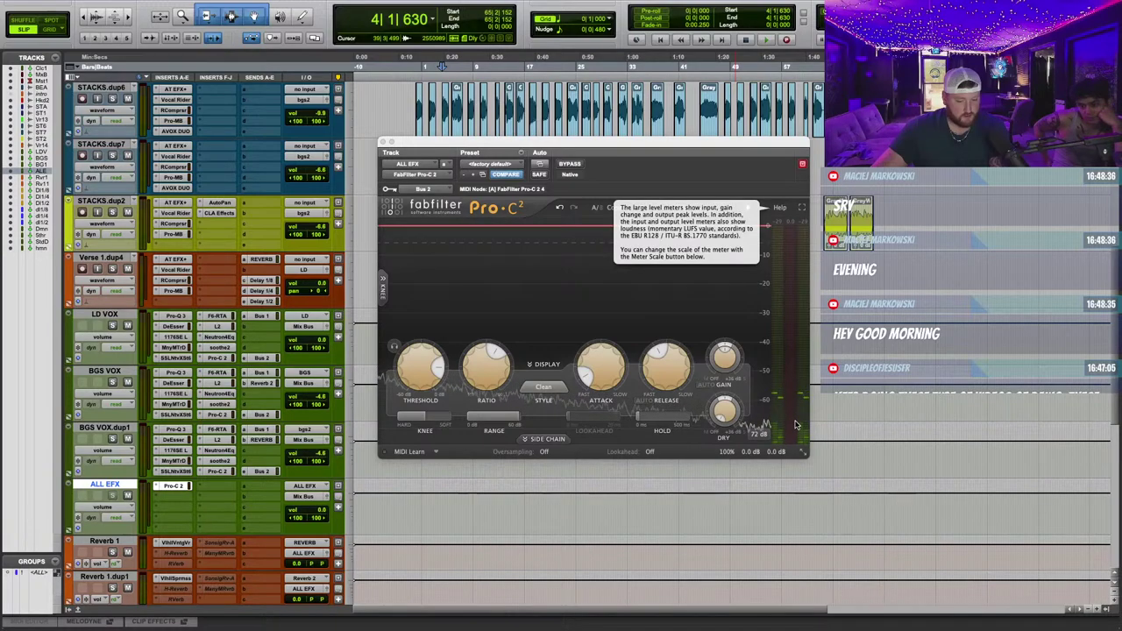
mouse_move(427, 363)
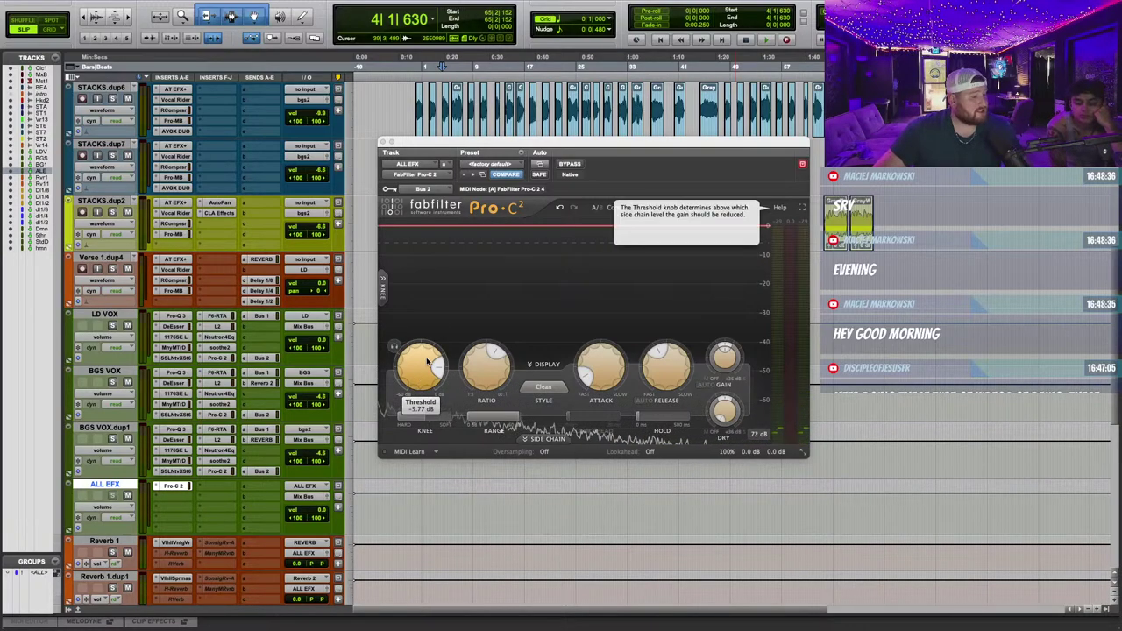
Raise the Pro-C 2 threshold to its maximum and start playback just before the first hook.
drag(440, 146, 541, 188)
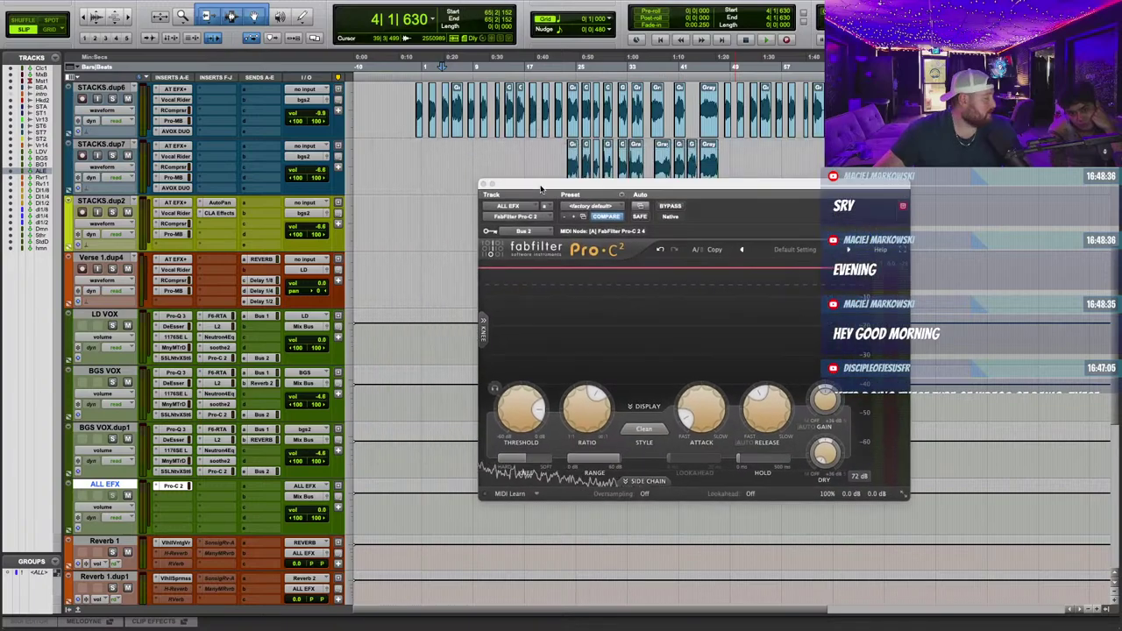
scroll(386, 188, up, 3)
click(406, 61)
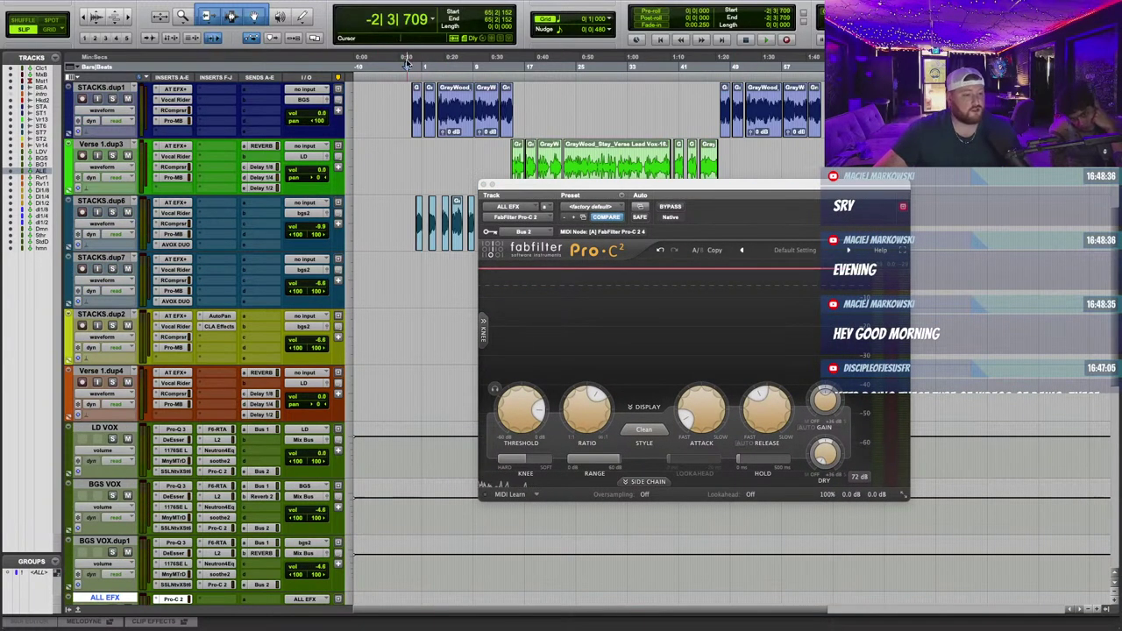
drag(570, 187, 533, 126)
drag(480, 353, 489, 123)
click(416, 62)
key(space)
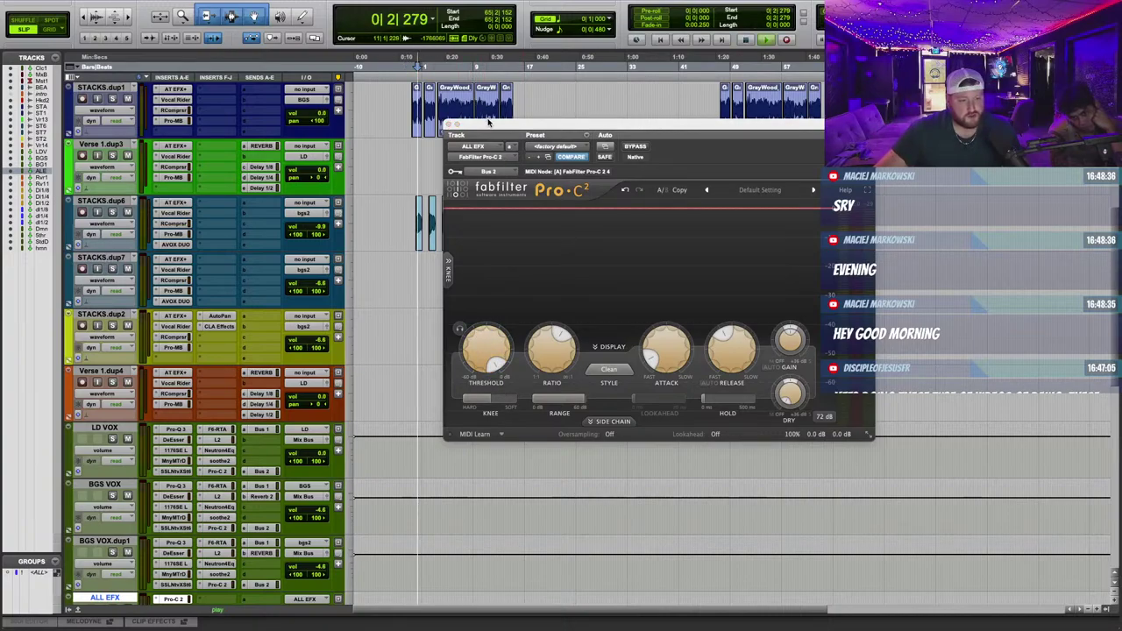
Lower the Pro-C 2 threshold well below its maximum during hook playback so the vocals duck the effects.
click(488, 123)
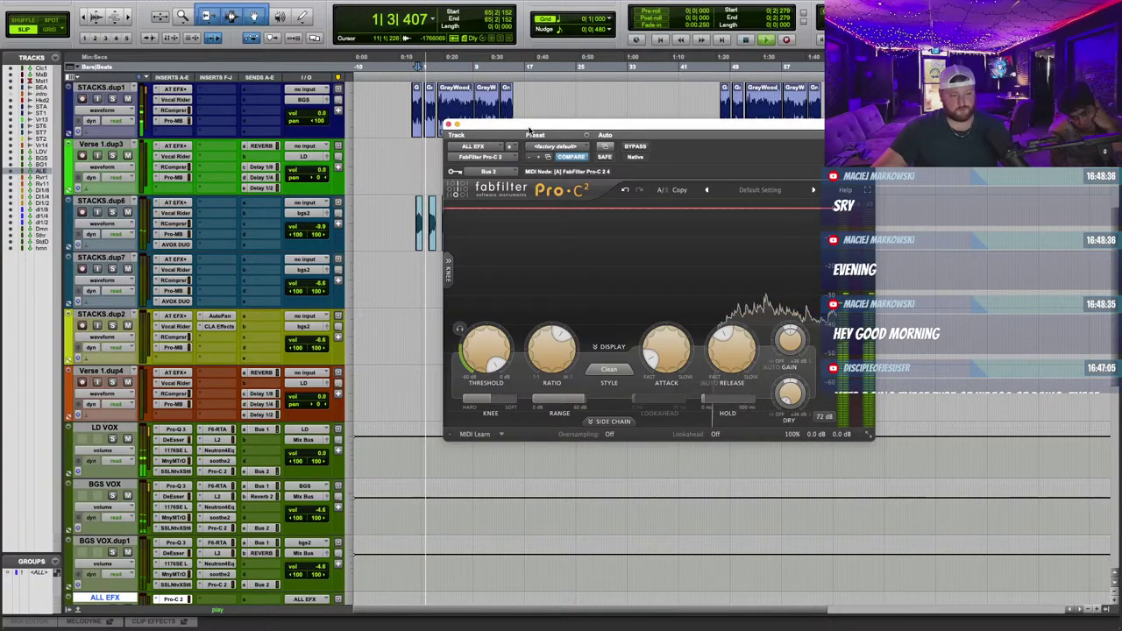
drag(528, 131, 508, 114)
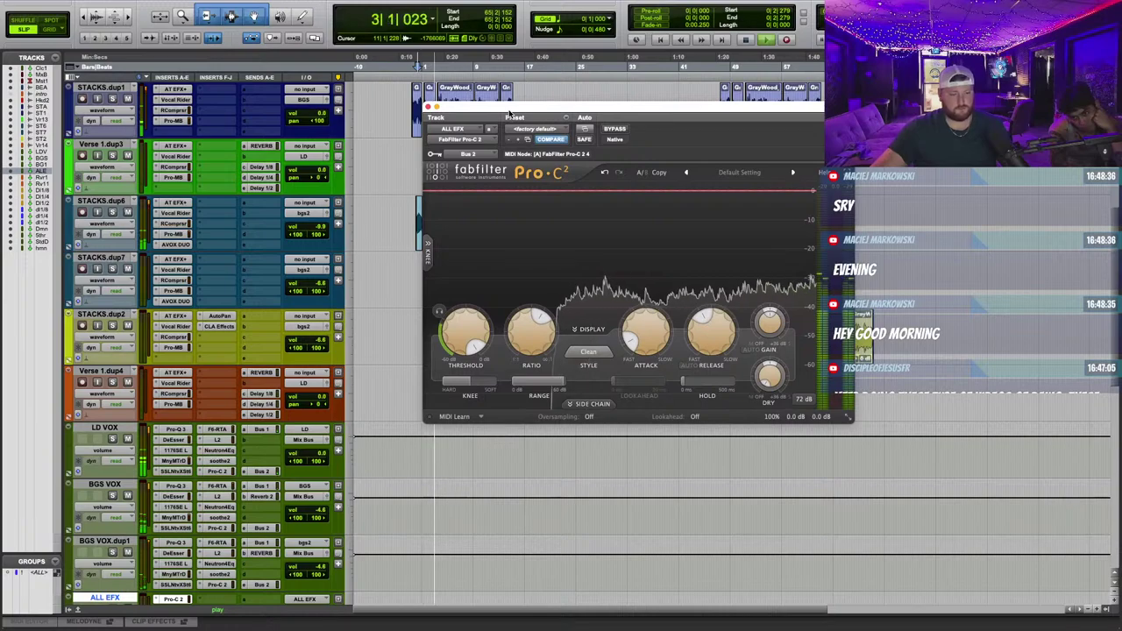
drag(458, 334, 463, 432)
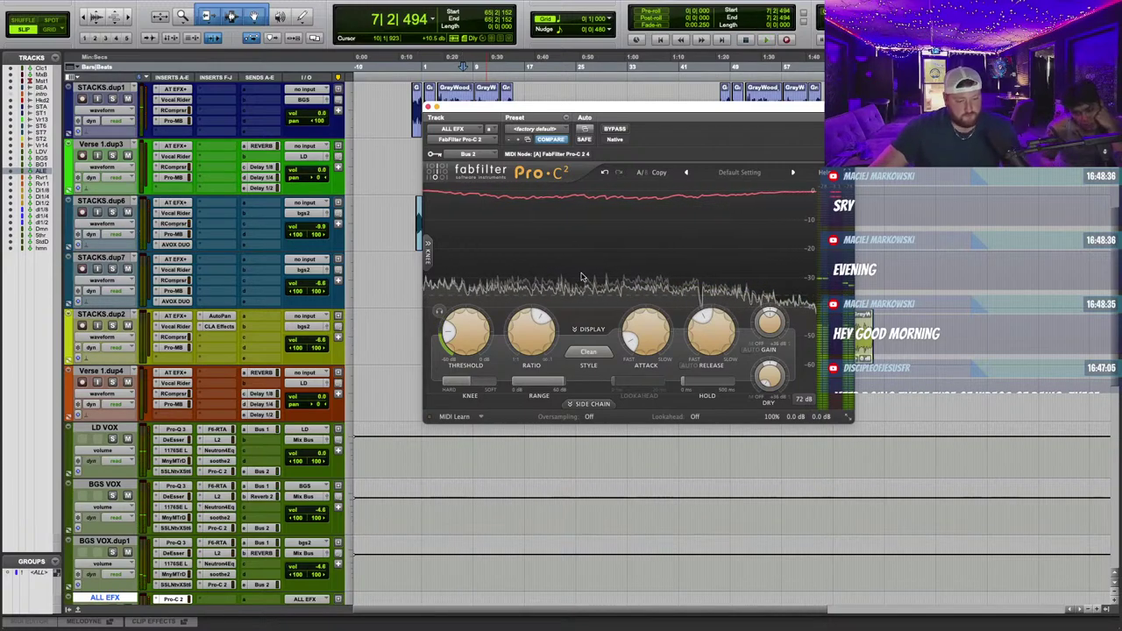
Close the ALL EFX Pro-C 2 window and return to the top of the track list.
mouse_move(467, 329)
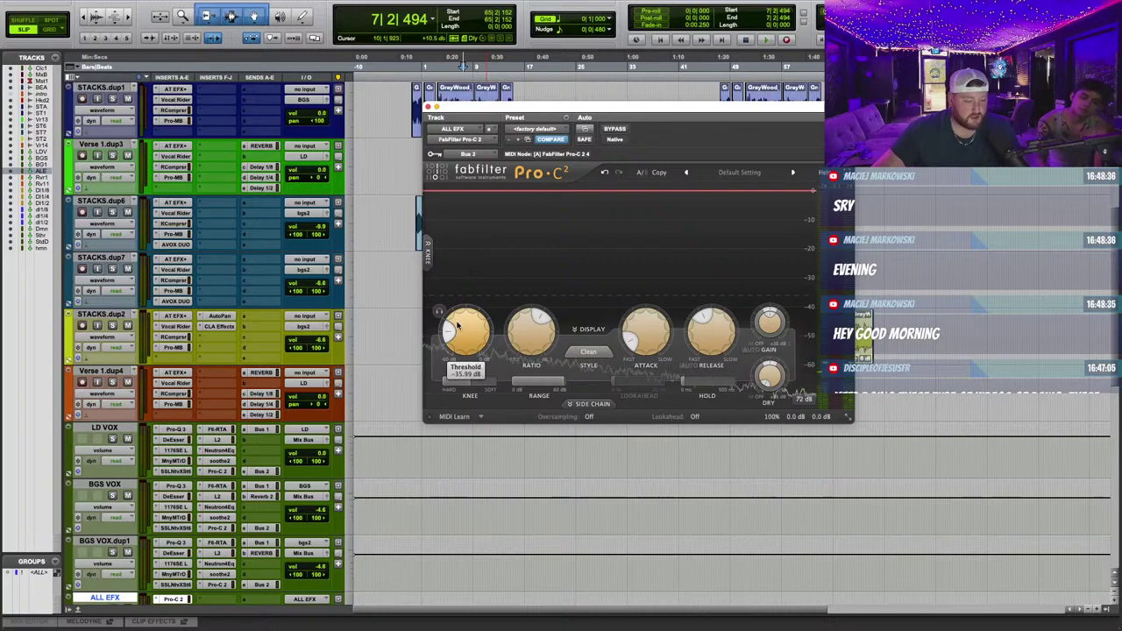
click(427, 107)
scroll(638, 216, up, 1)
scroll(646, 228, up, 4)
scroll(646, 228, up, 1)
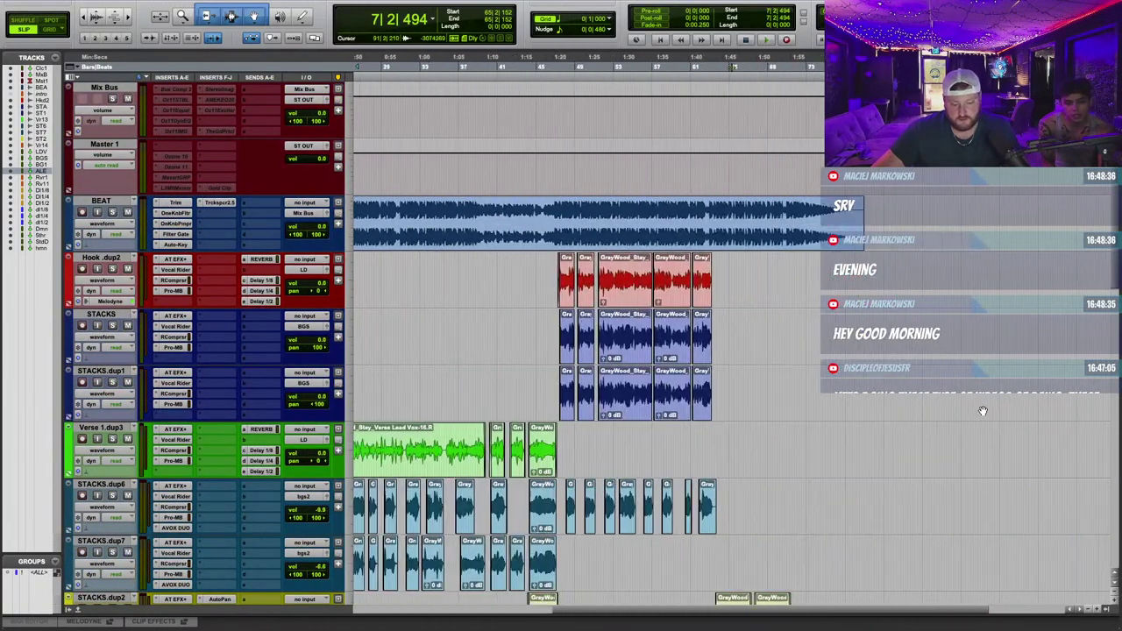
Set the playback position just after bar 15, where the verse vocals start, and play briefly from there.
key(t)
key(t)
scroll(733, 480, left, 5)
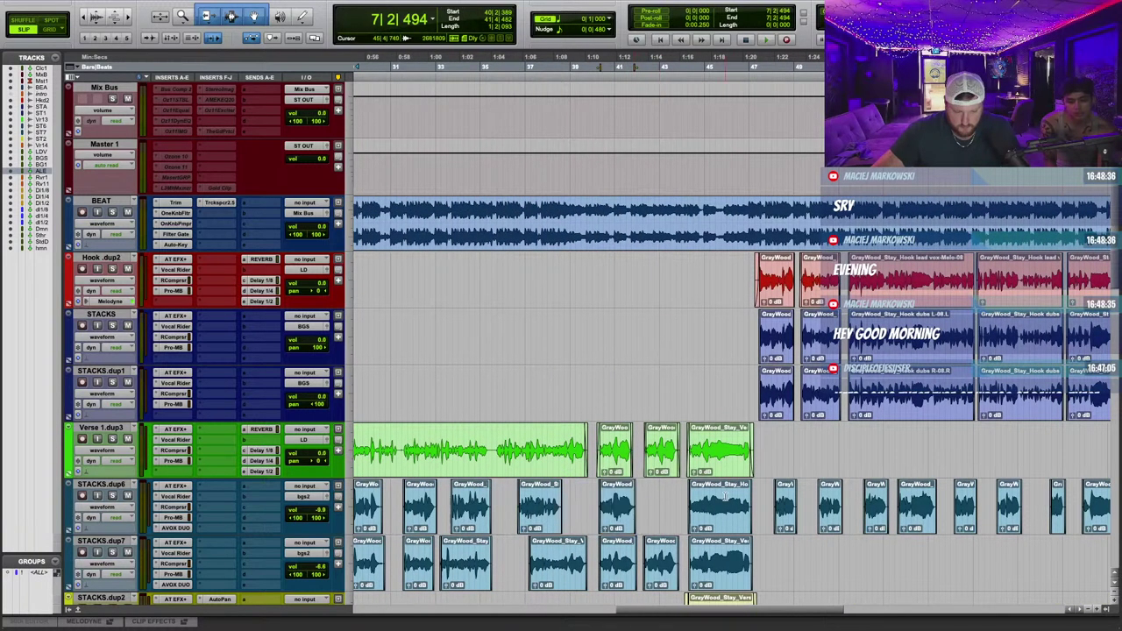
scroll(741, 517, down, 3)
scroll(668, 458, left, 1)
scroll(669, 458, left, 5)
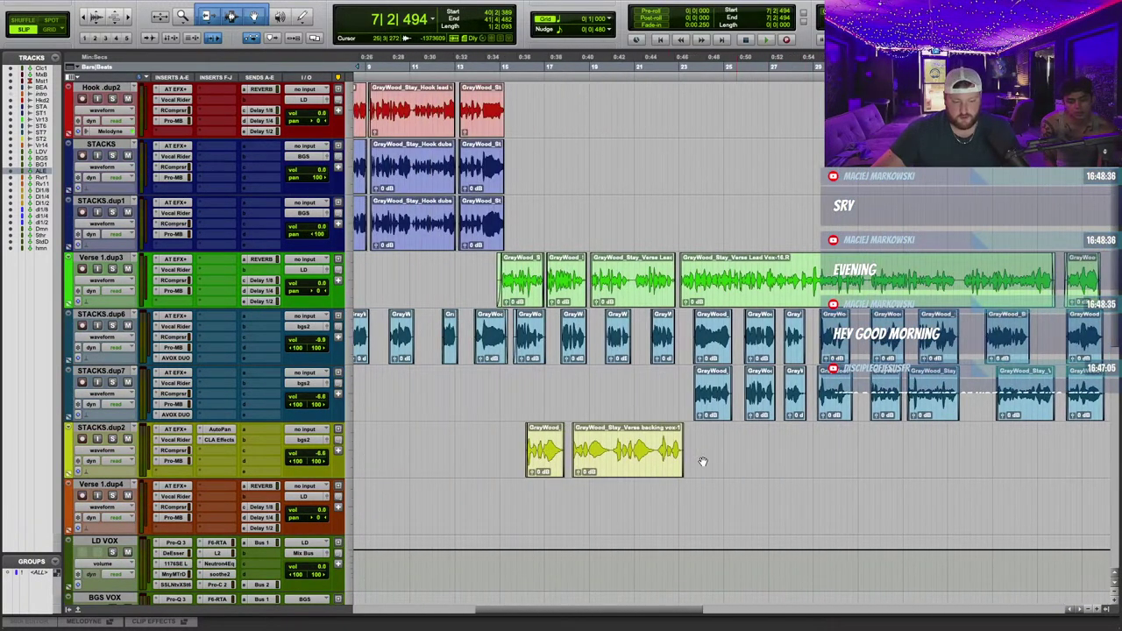
click(505, 67)
key(space)
Select the effect return tracks from Reverb 1 through hamony engine and check their output routing options.
scroll(547, 235, down, 4)
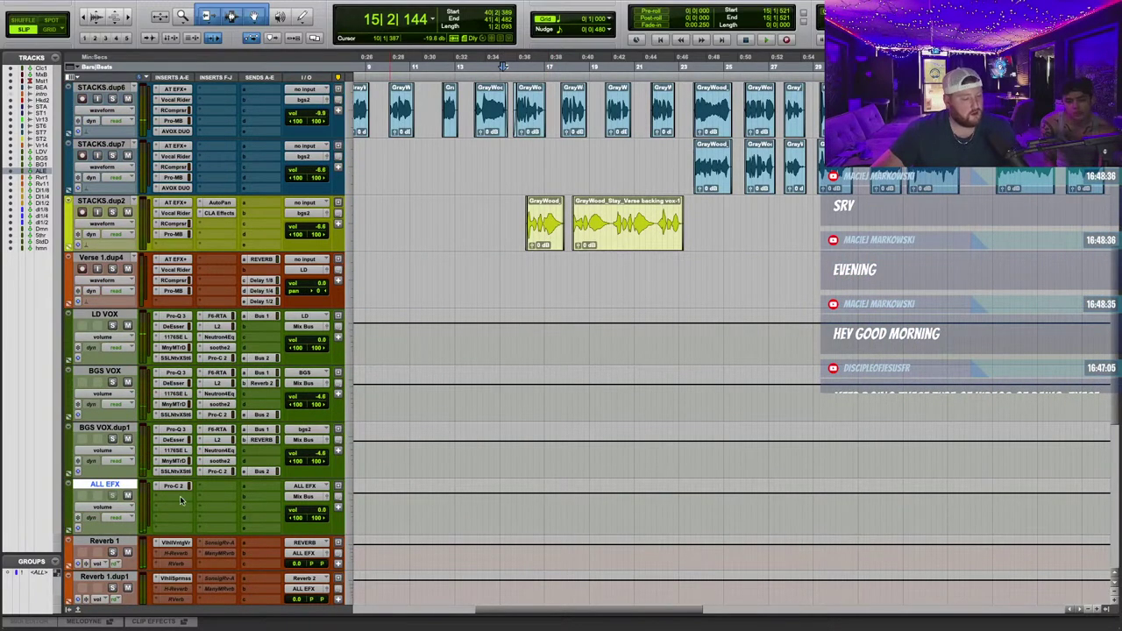
scroll(482, 267, down, 2)
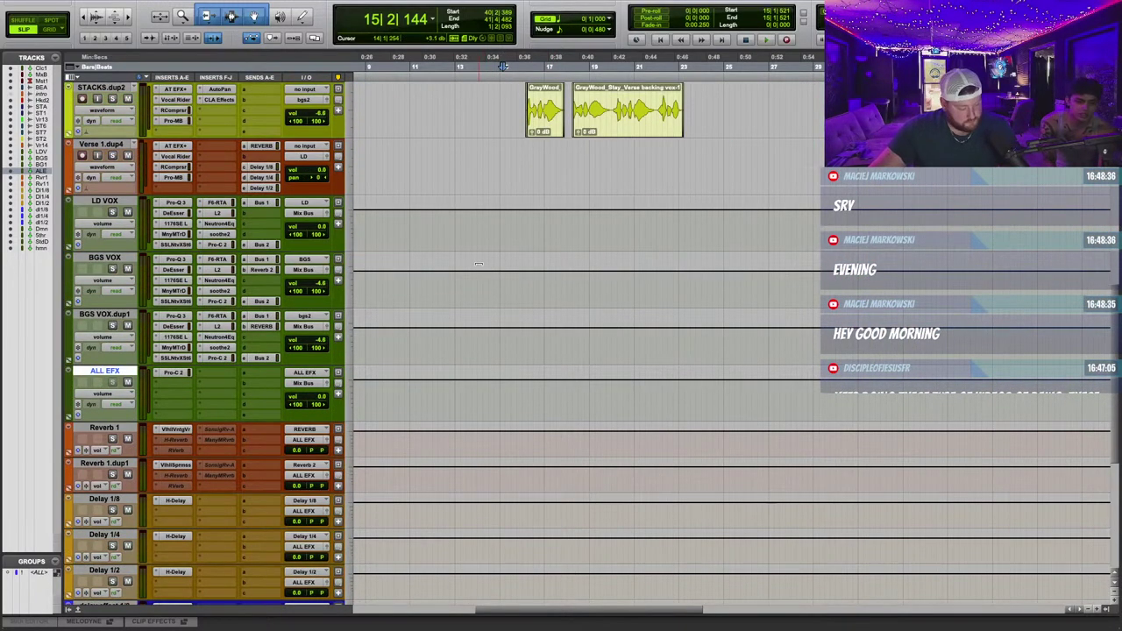
click(112, 427)
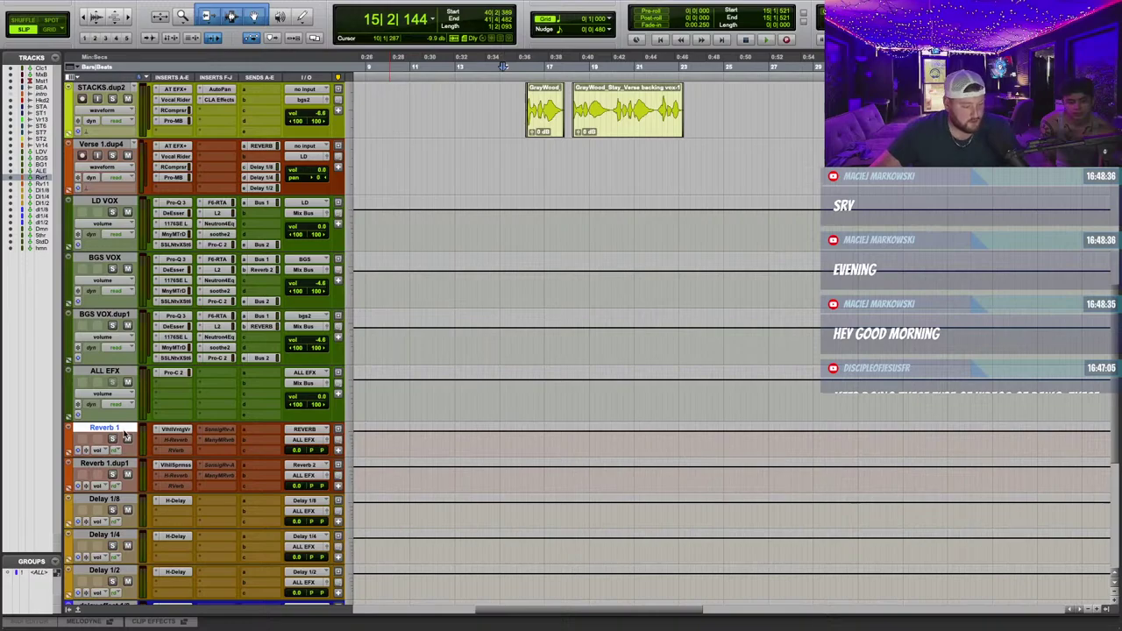
scroll(125, 436, down, 5)
shift+click(109, 542)
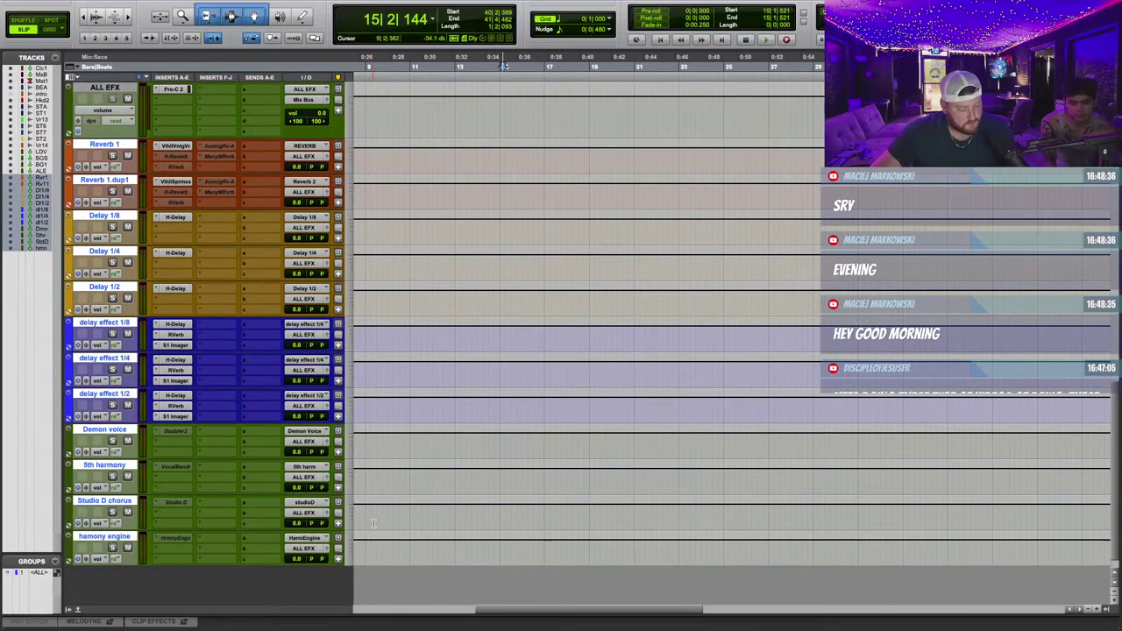
click(307, 467)
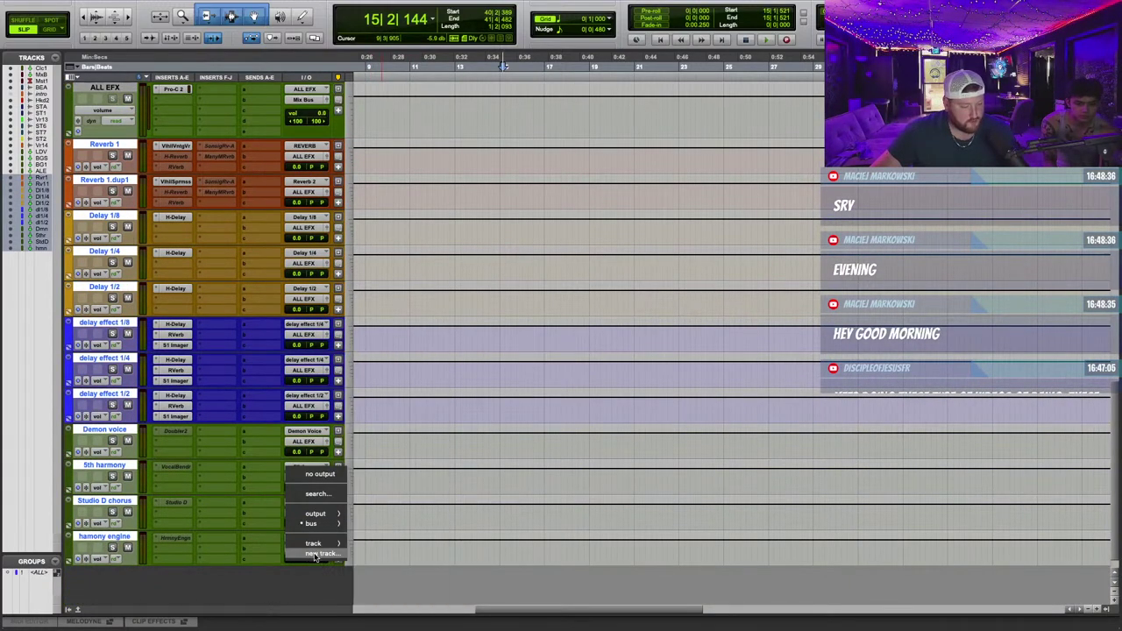
click(521, 131)
Play briefly from just before bar 15 at the start of the verse lead vocals.
scroll(522, 131, up, 10)
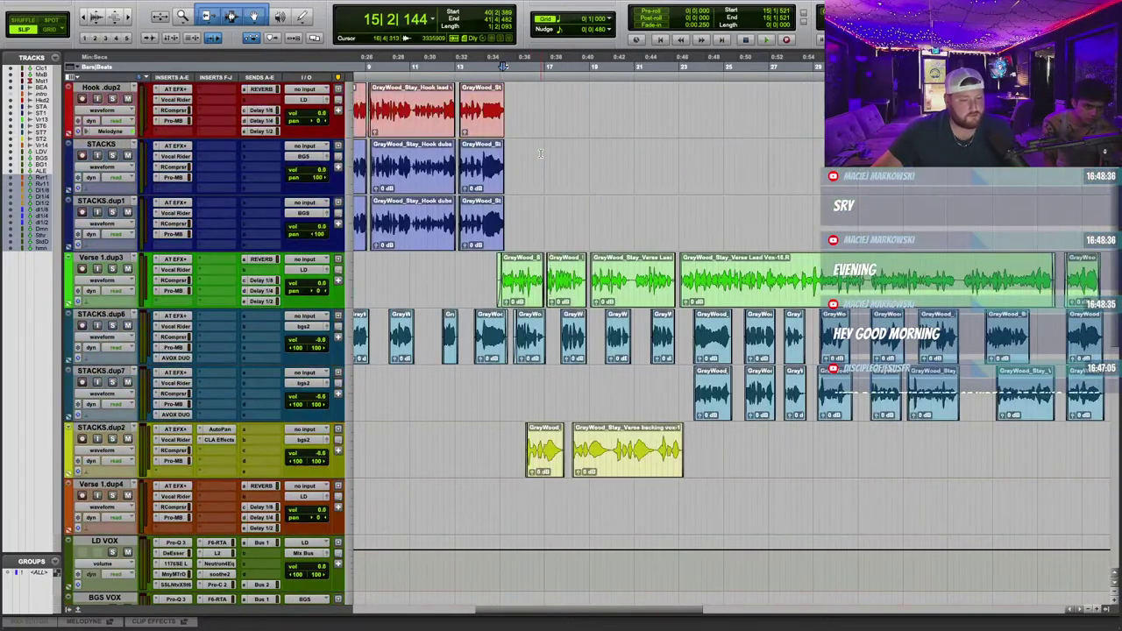
click(498, 67)
key(space)
scroll(591, 301, left, 5)
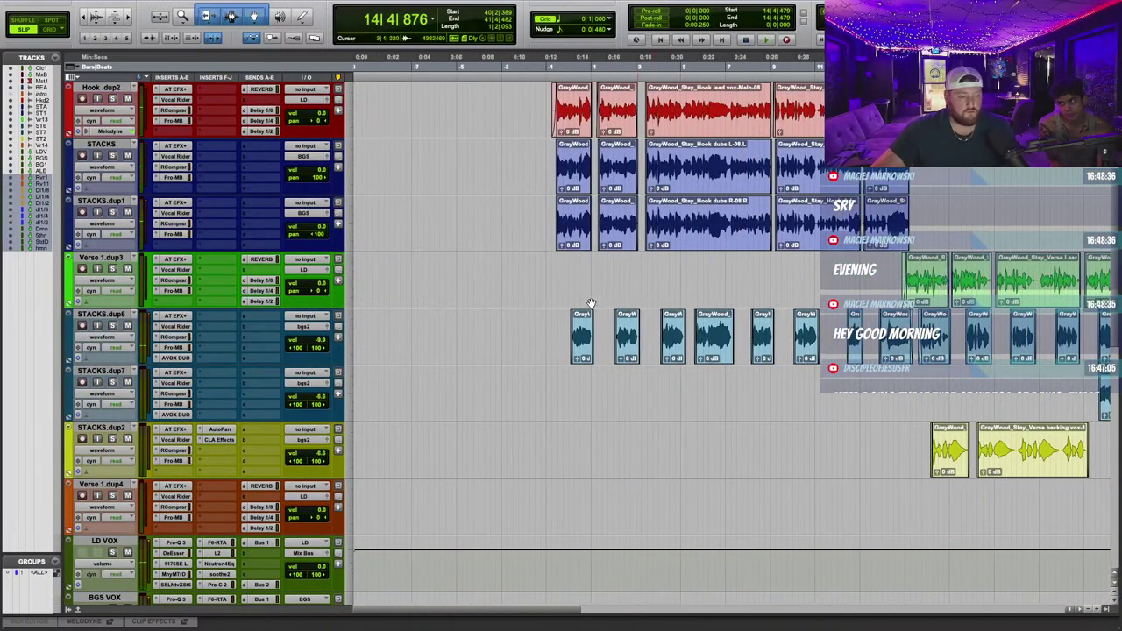
Open the Bus 1 send of the BGS VOX.dup1 track.
scroll(538, 296, down, 4)
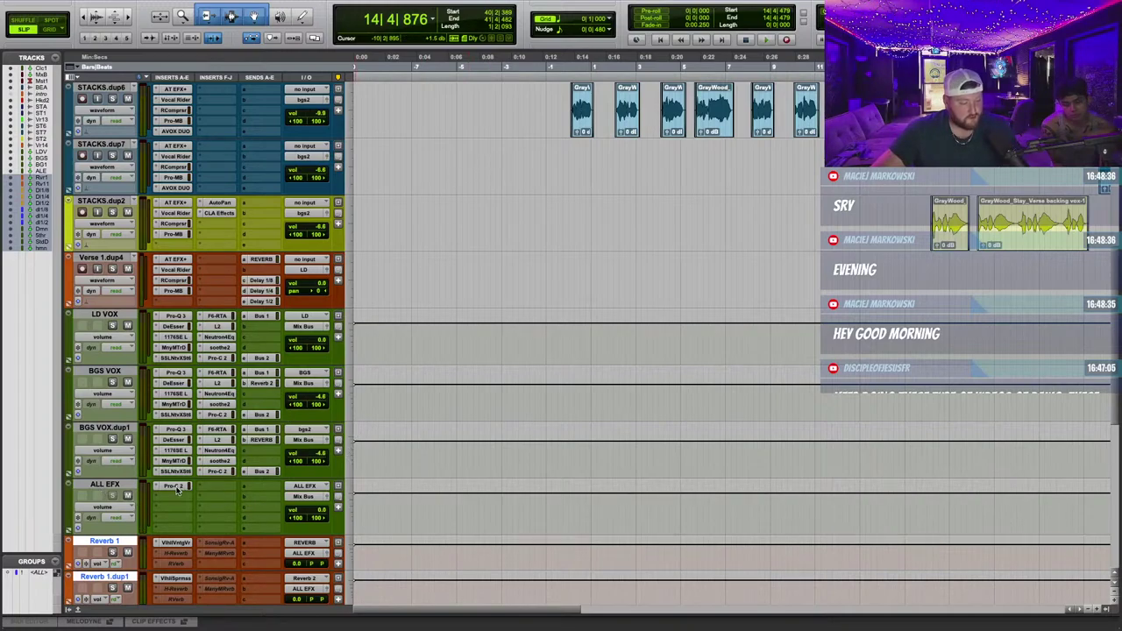
click(262, 430)
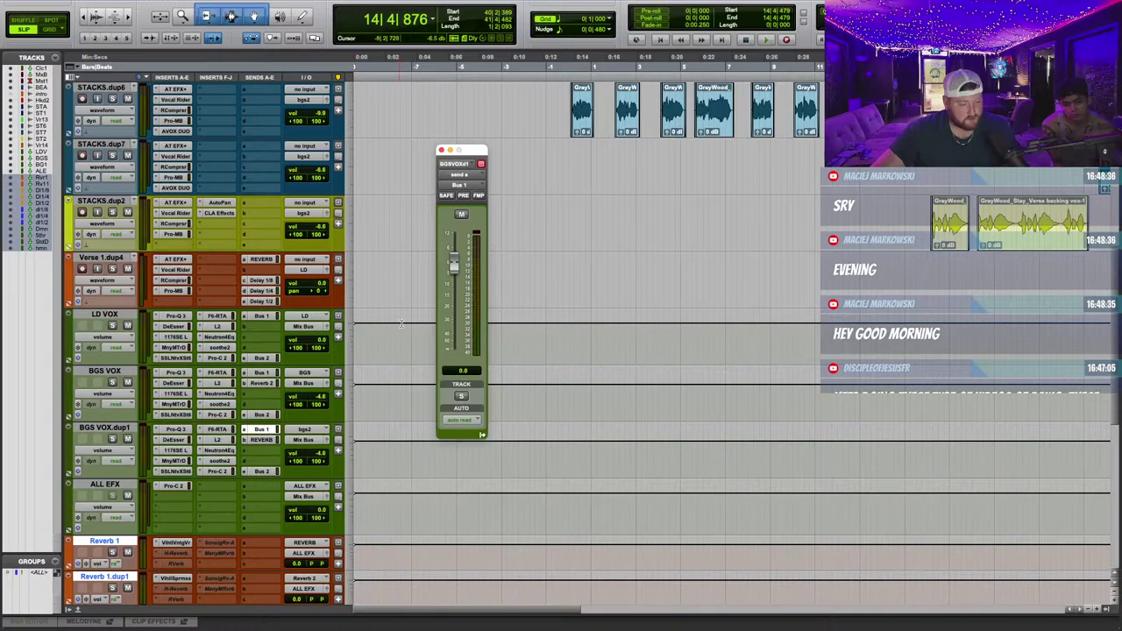
scroll(371, 389, up, 10)
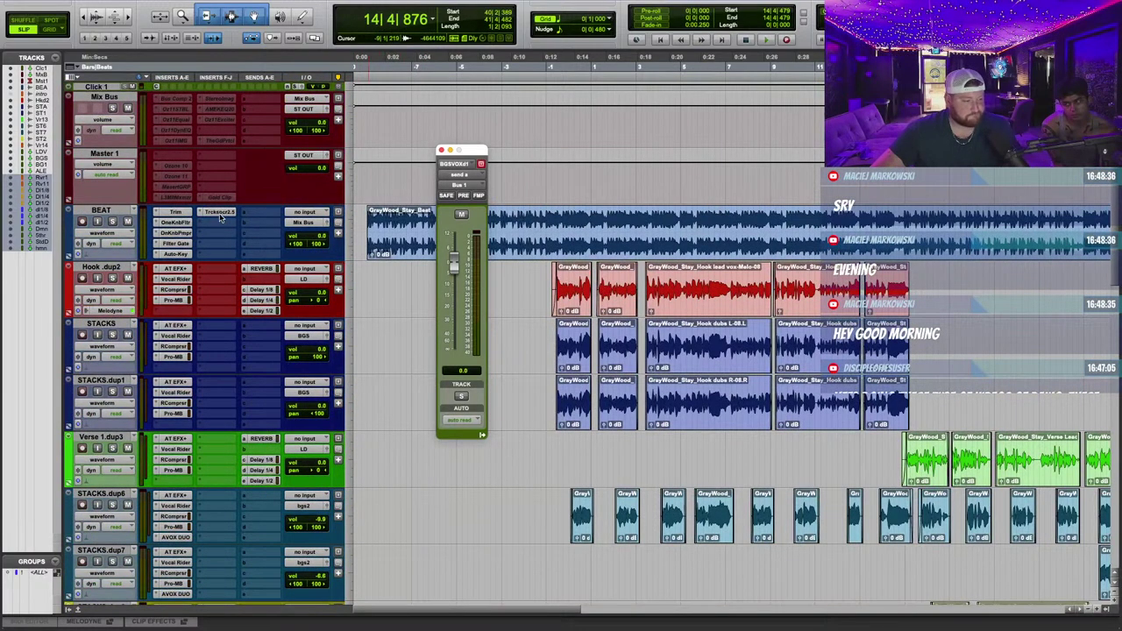
Raise the BEAT track's Trackspacer amount slightly during hook playback from bar 3, and close the plug-in and send windows.
click(220, 213)
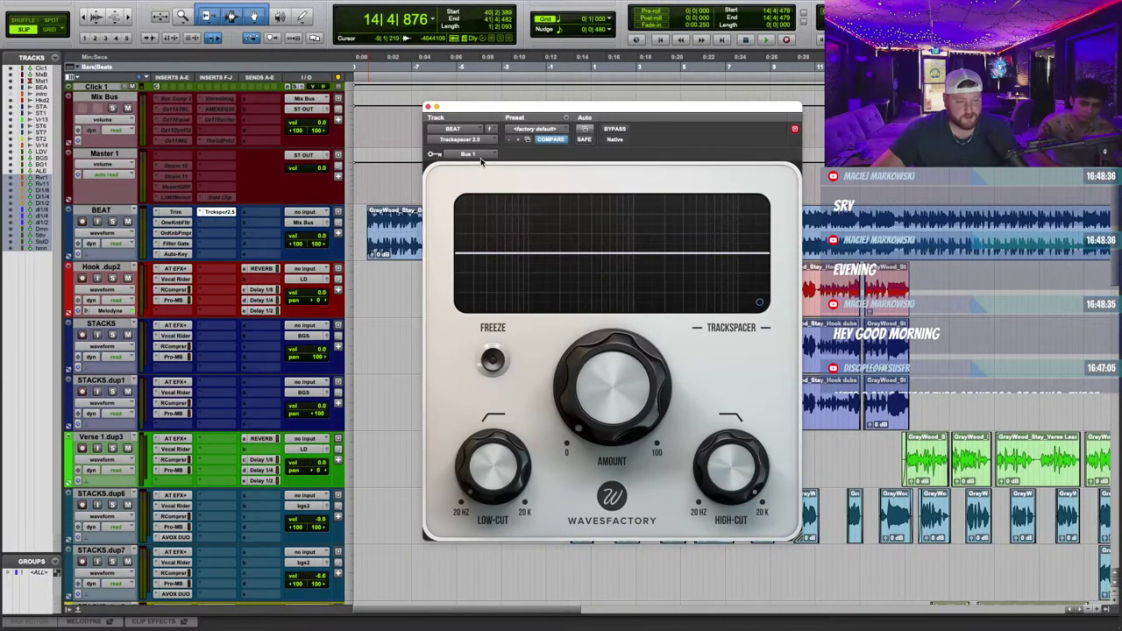
click(642, 61)
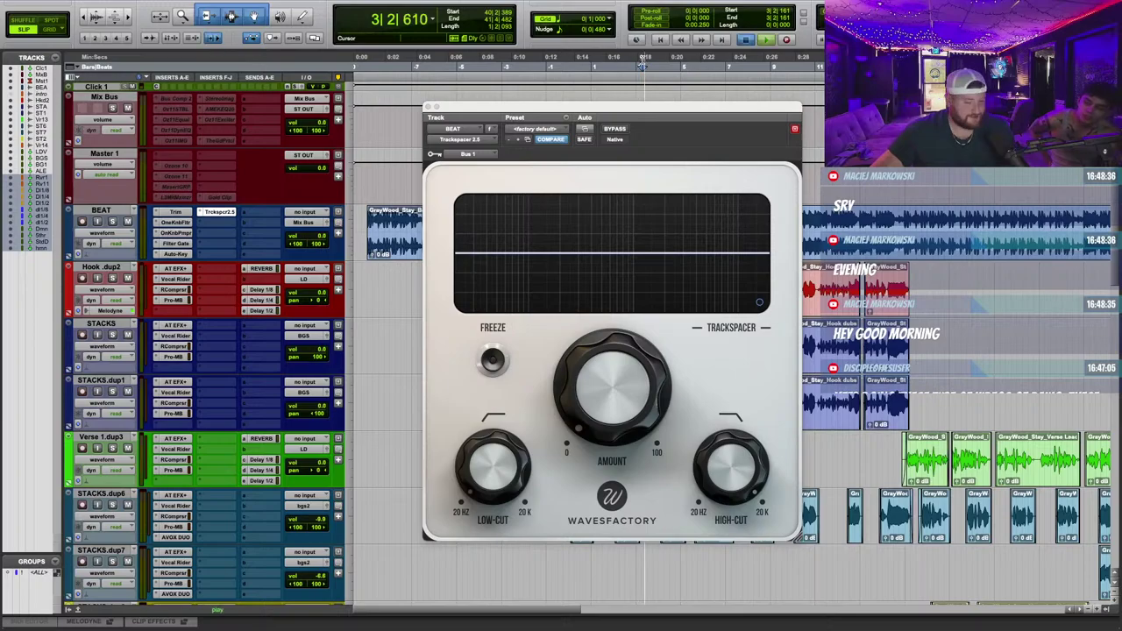
scroll(407, 281, down, 8)
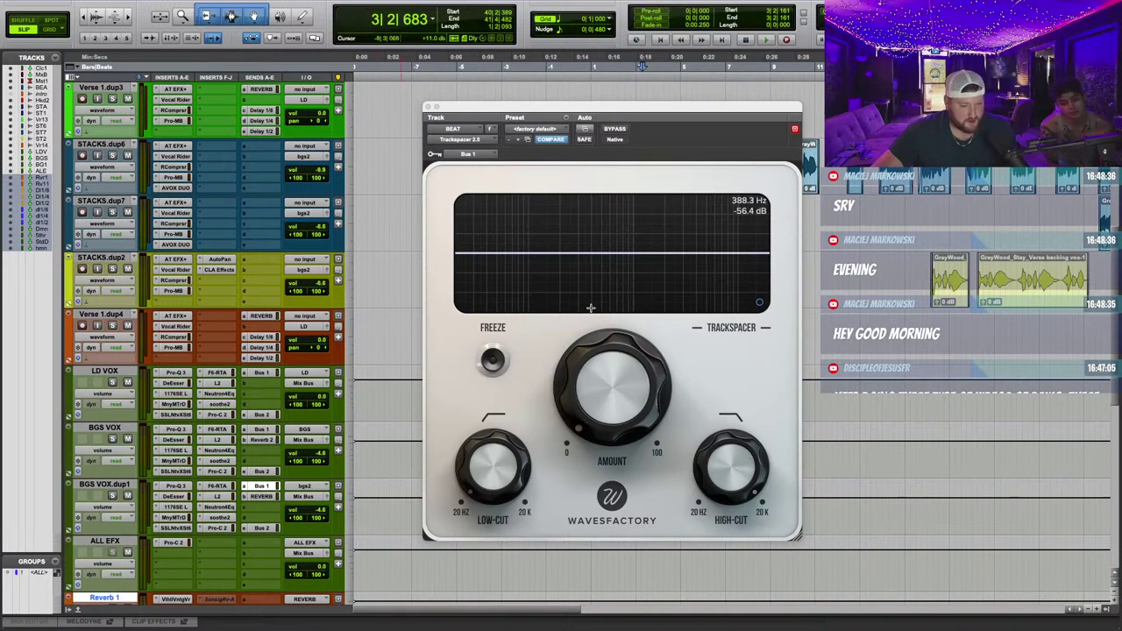
key(space)
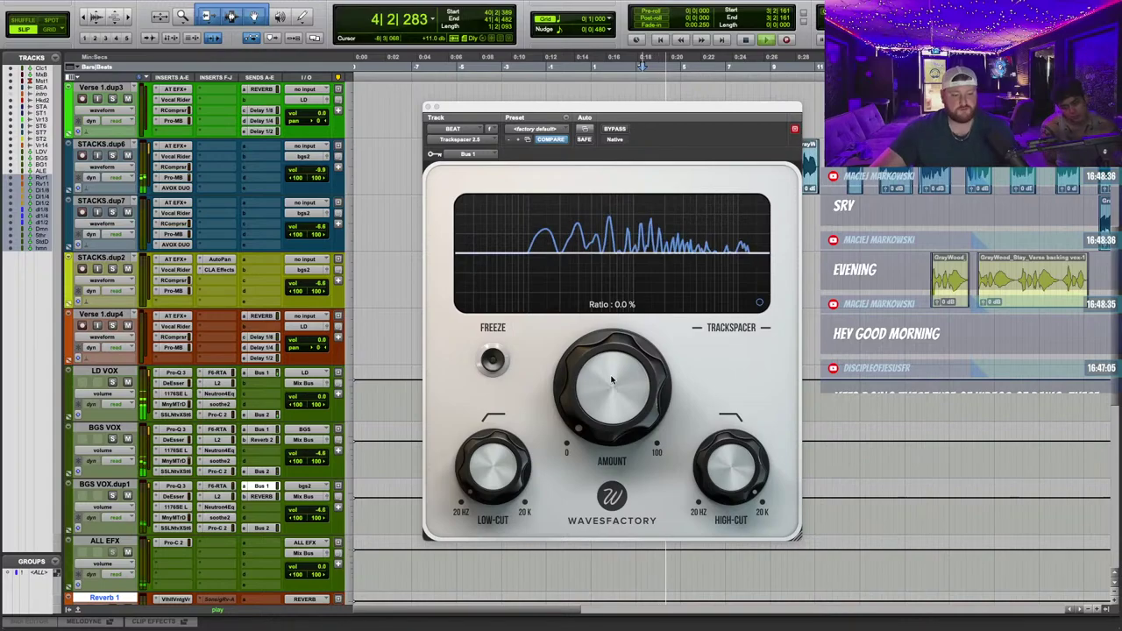
click(618, 370)
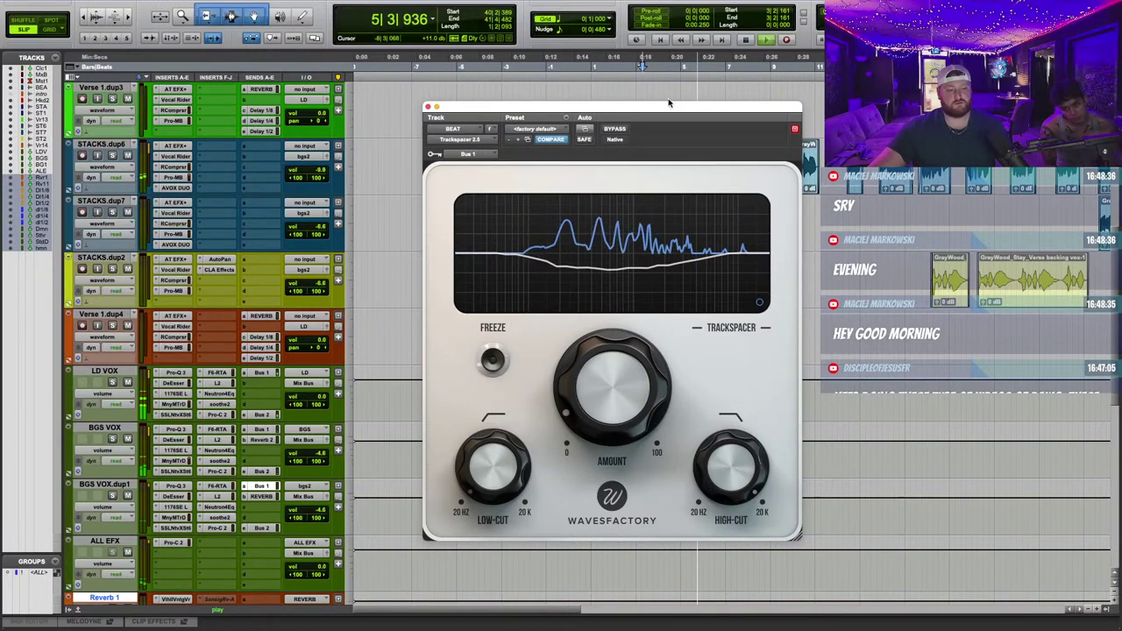
drag(668, 110, 717, 97)
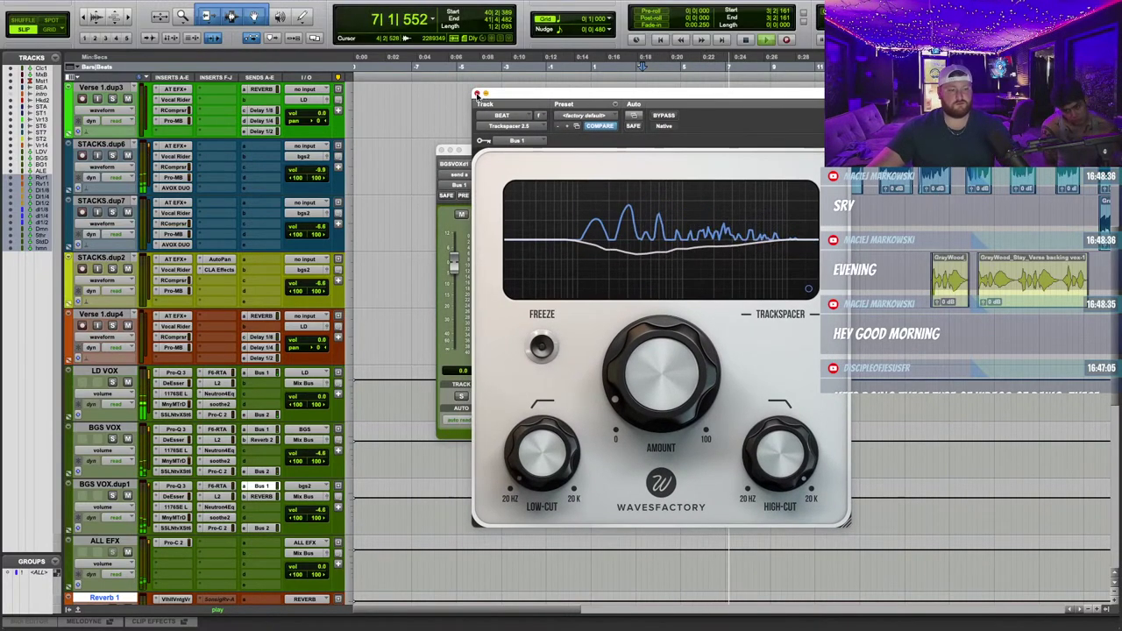
click(476, 94)
click(441, 150)
Rename the BGS VOX track as "hook bgs".
scroll(594, 289, up, 3)
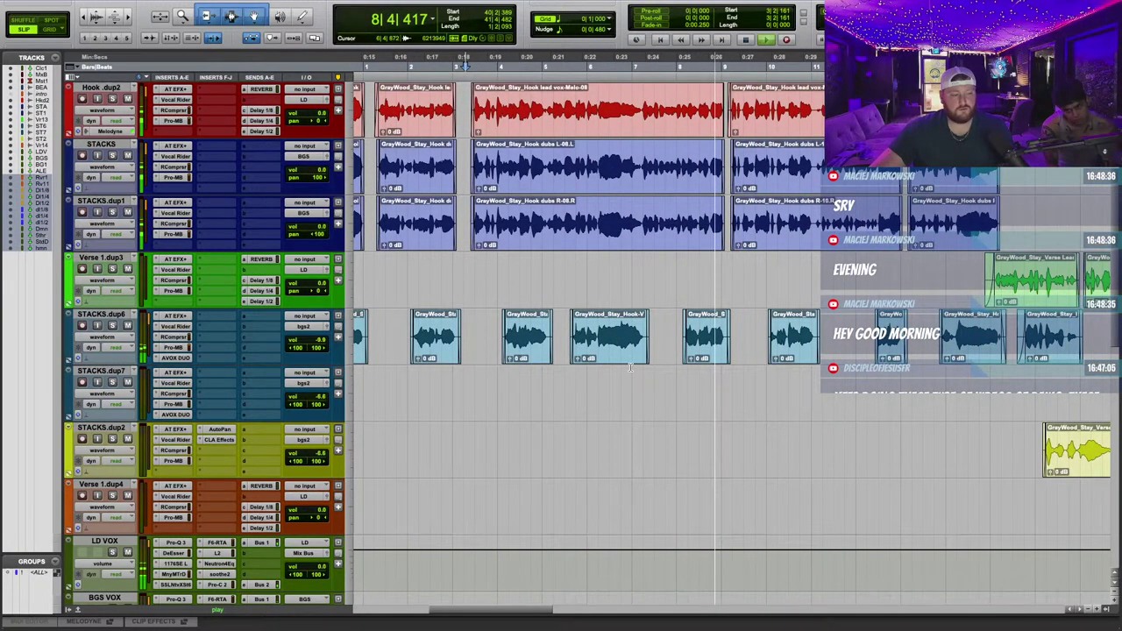
scroll(630, 368, down, 5)
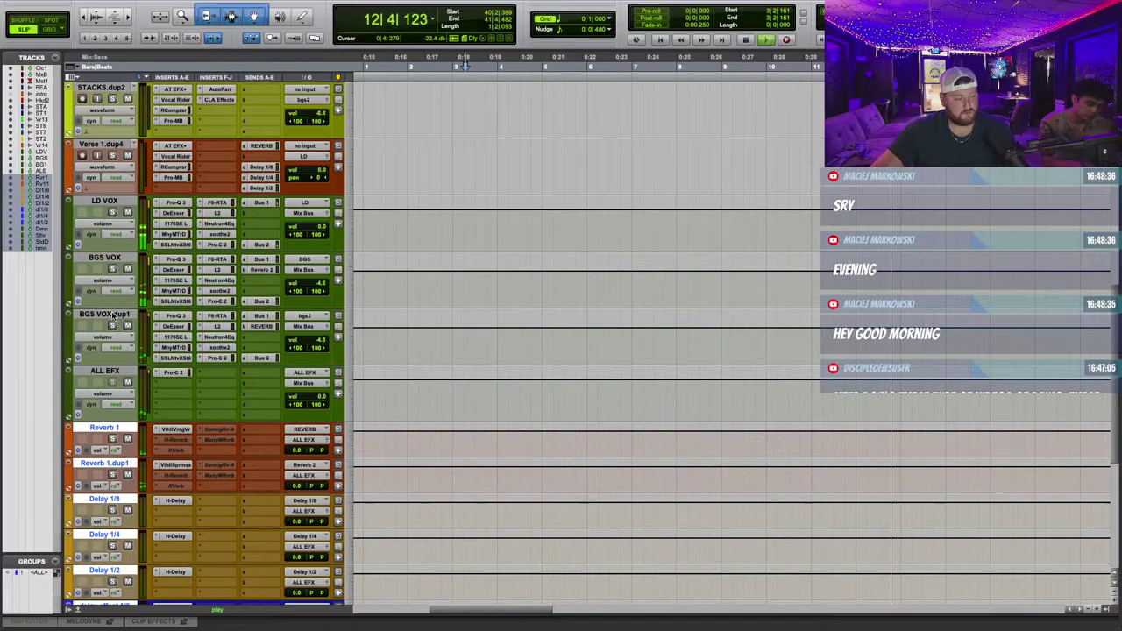
double_click(104, 258)
text(ho)
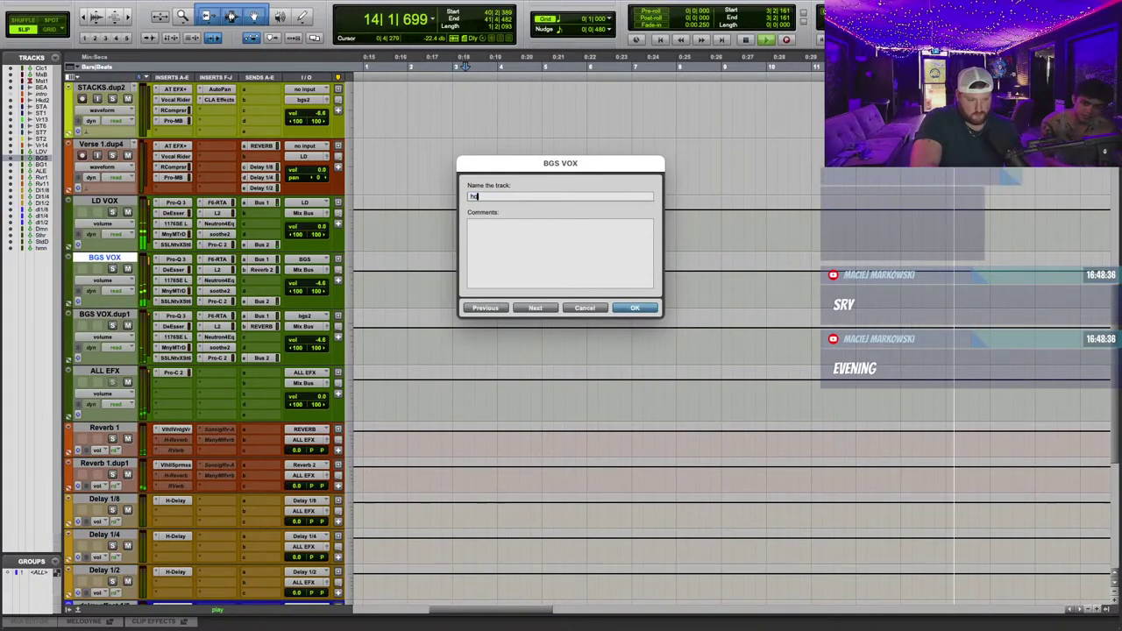
text(ok bgs)
key(Return)
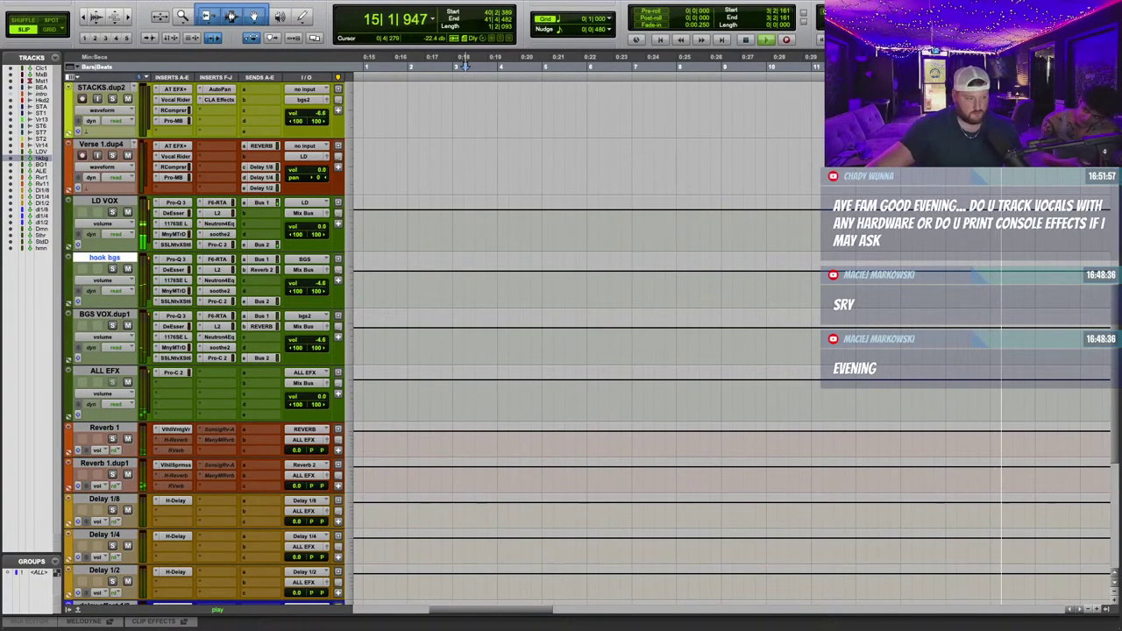
Rename the BGS VOX.dup1 track as "verse bgs" and stop playback.
double_click(123, 316)
text(verse bgs)
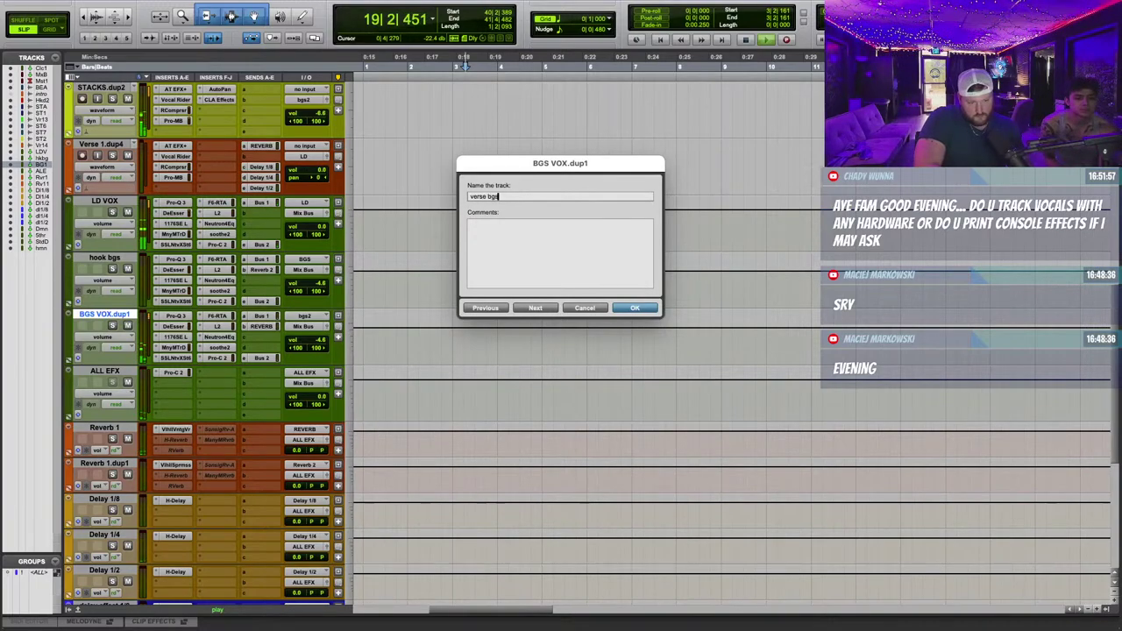
key(Return)
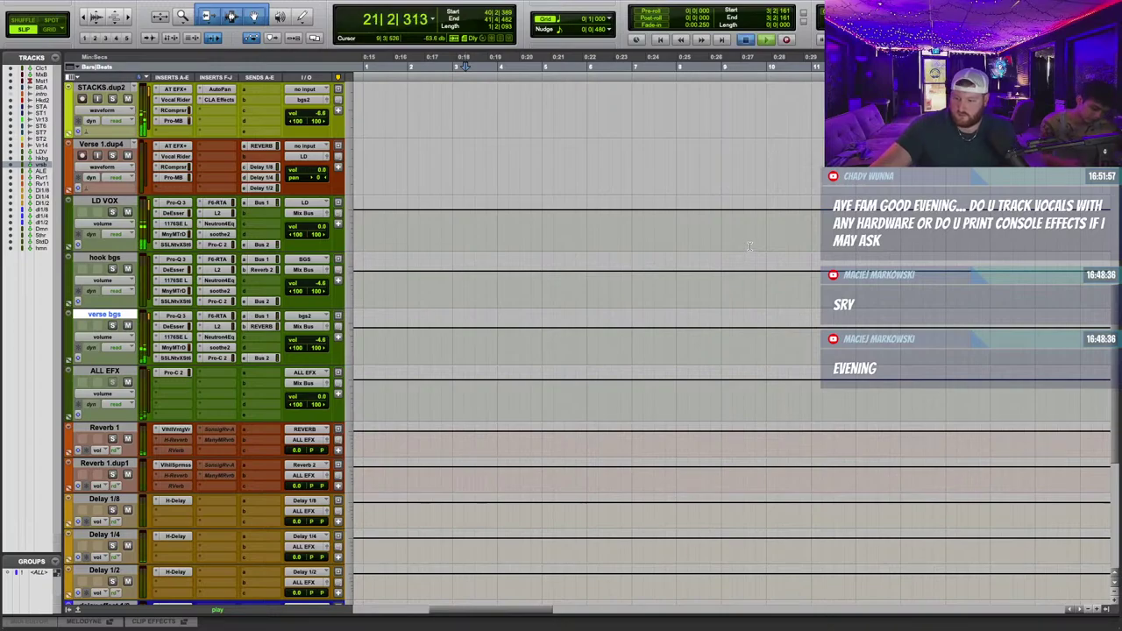
key(space)
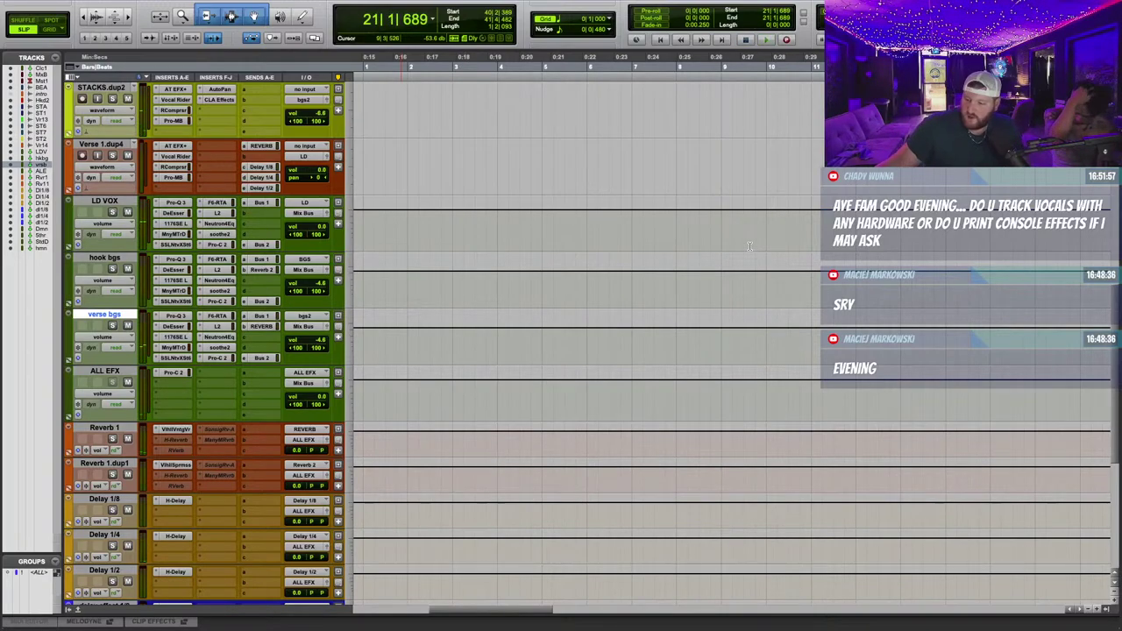
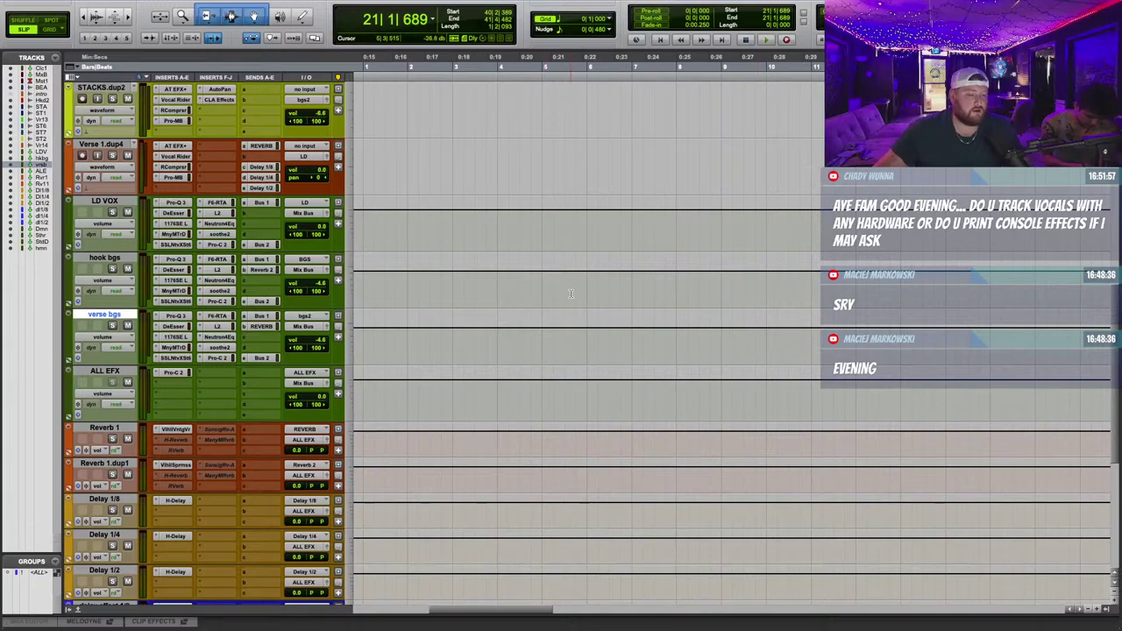
Select the fade-in area at the start of the first verse lead vocal clip on the Verse 1.dup3 track.
scroll(571, 294, up, 2)
scroll(571, 295, up, 1)
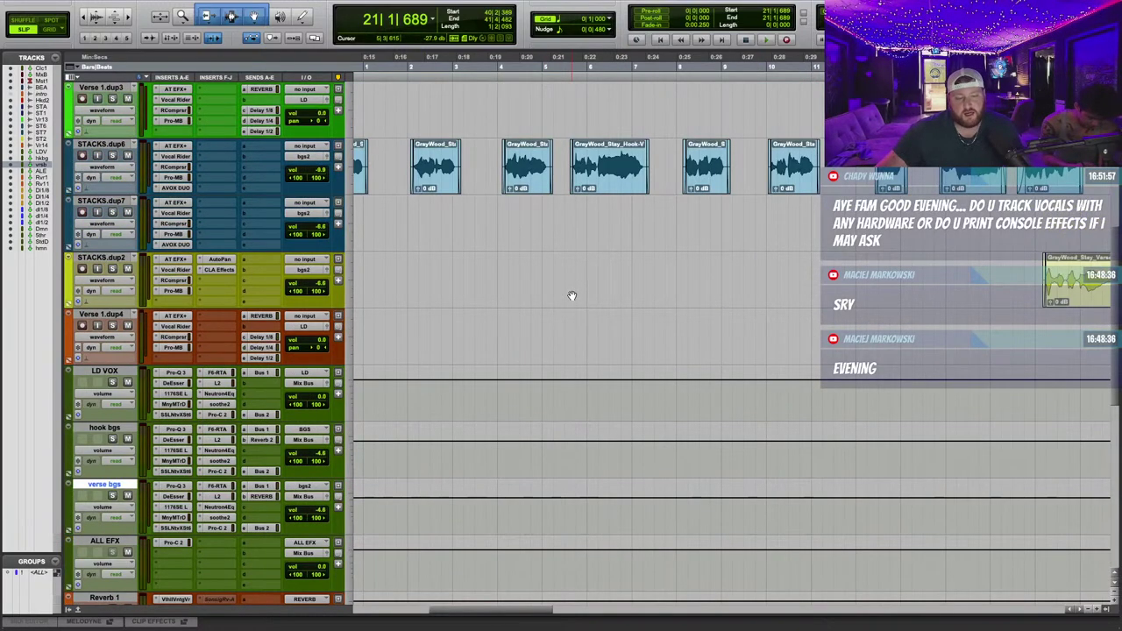
scroll(631, 50, right, 5)
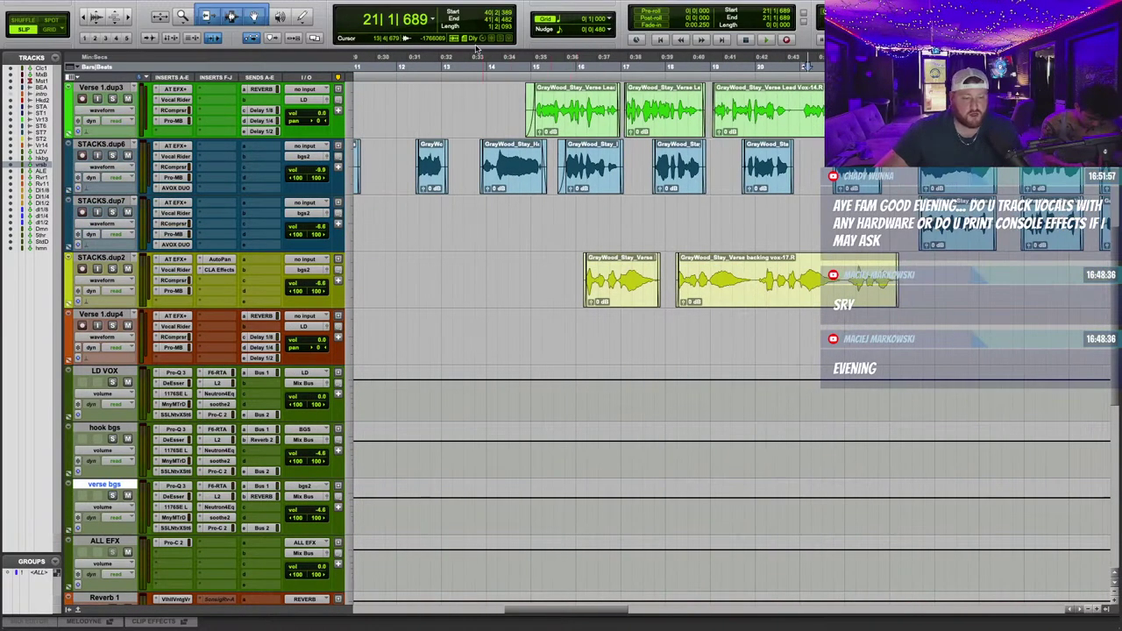
scroll(513, 247, up, 2)
scroll(514, 207, up, 2)
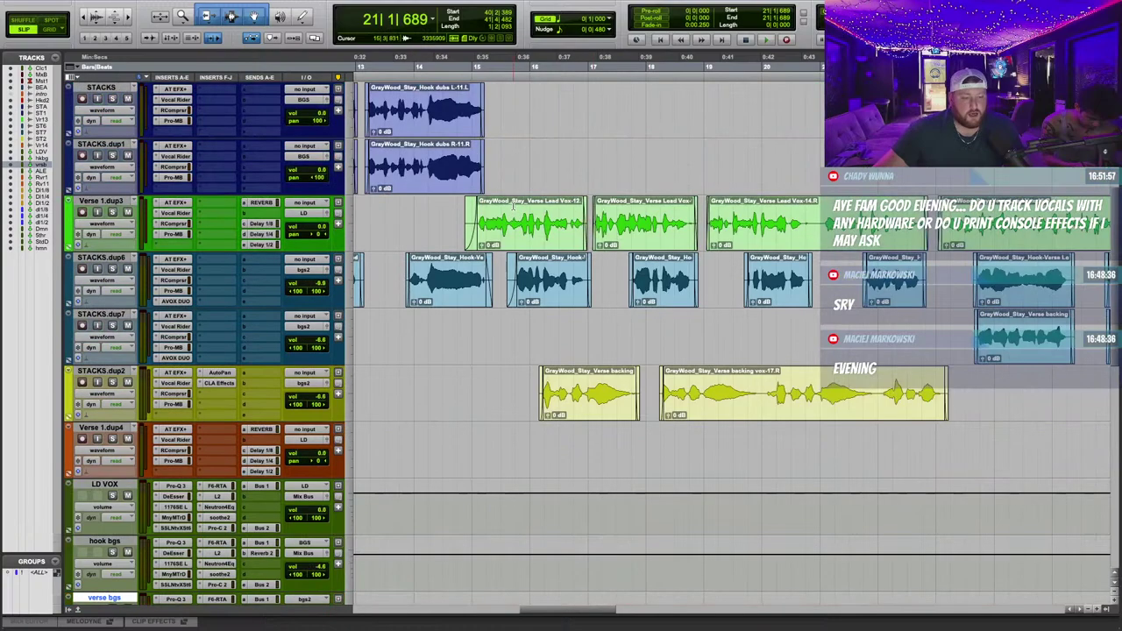
click(478, 207)
drag(478, 207, 465, 205)
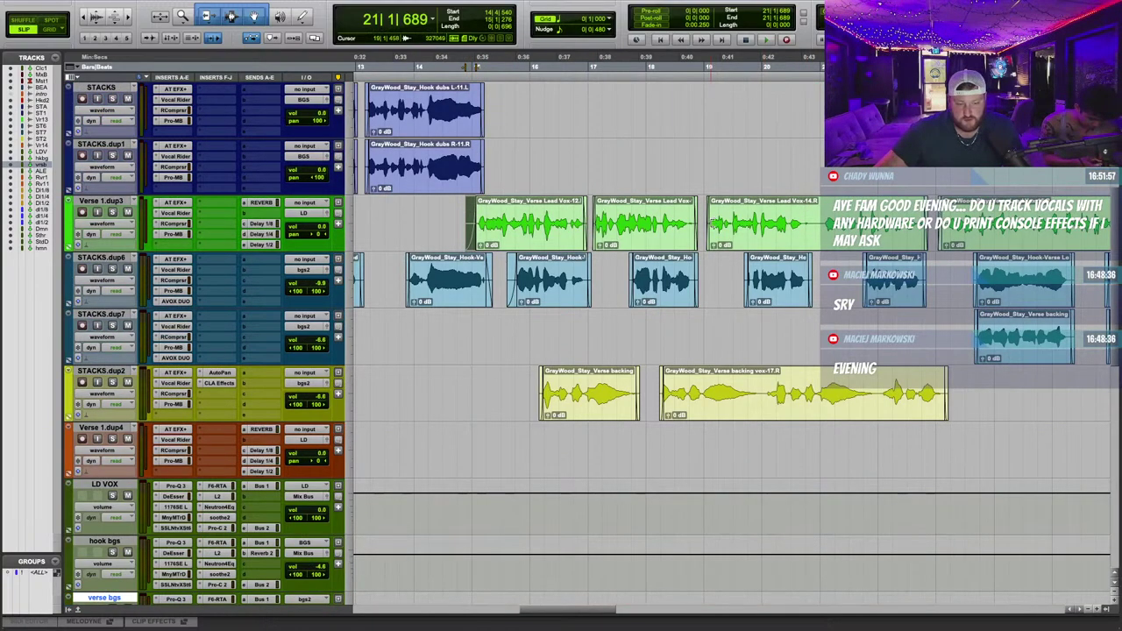
scroll(775, 277, left, 2)
key(r)
scroll(766, 248, left, 5)
scroll(765, 246, up, 3)
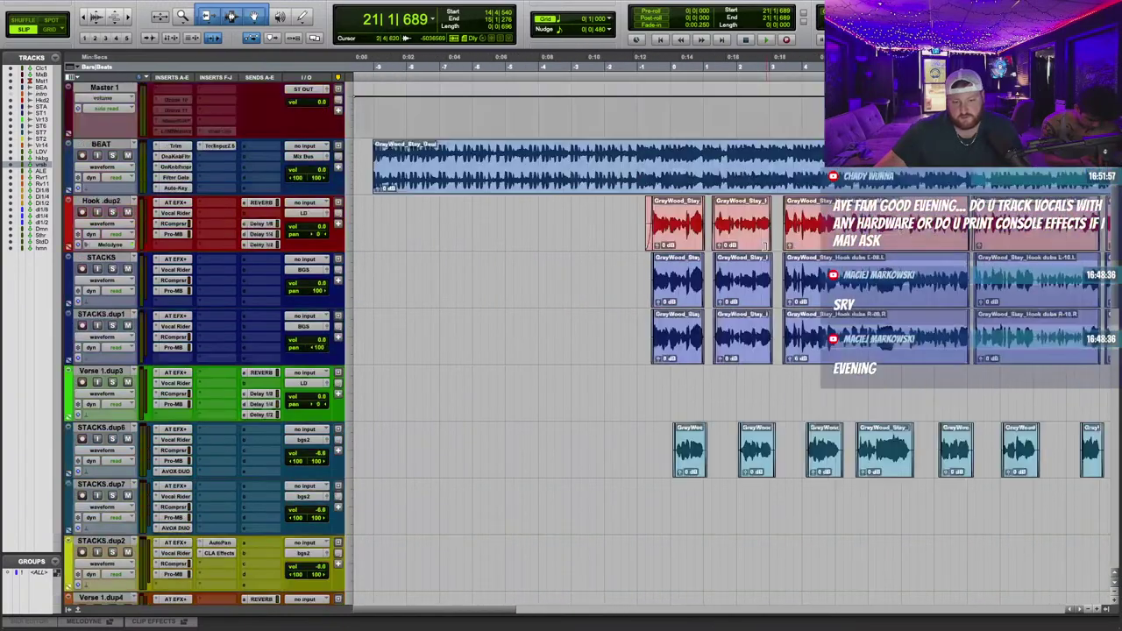
scroll(766, 252, down, 3)
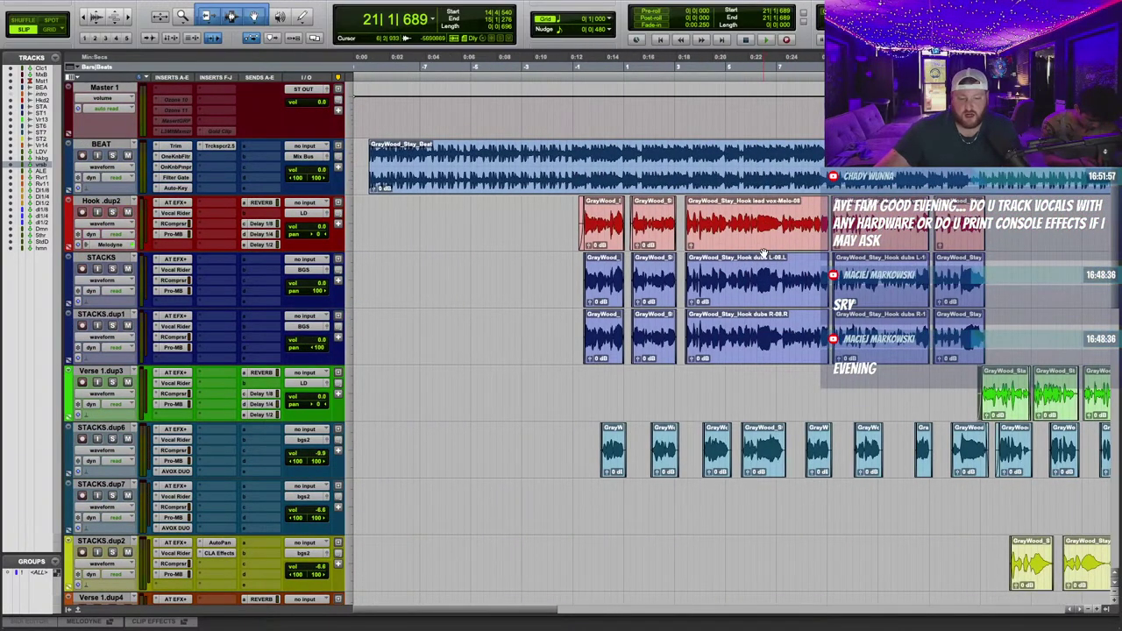
scroll(631, 219, right, 3)
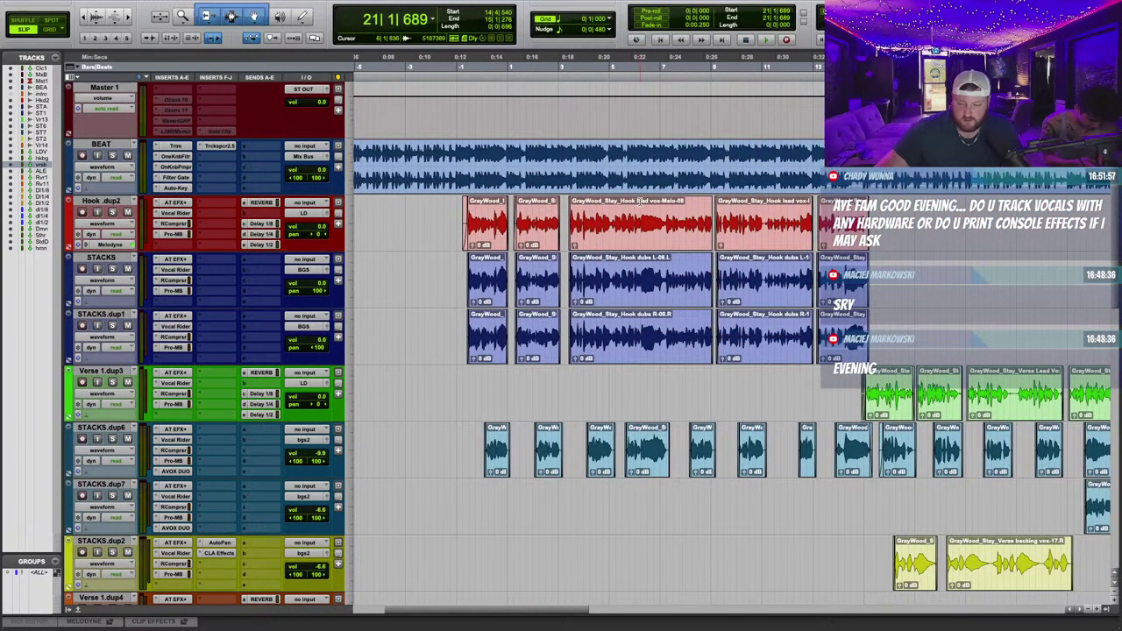
During verse playback, set the STACKS.dup2 volume to -5.3 dB, STACKS.dup6 to -10.6 dB and STACKS.dup7 to -9.9 dB.
scroll(641, 201, down, 1)
scroll(689, 208, down, 3)
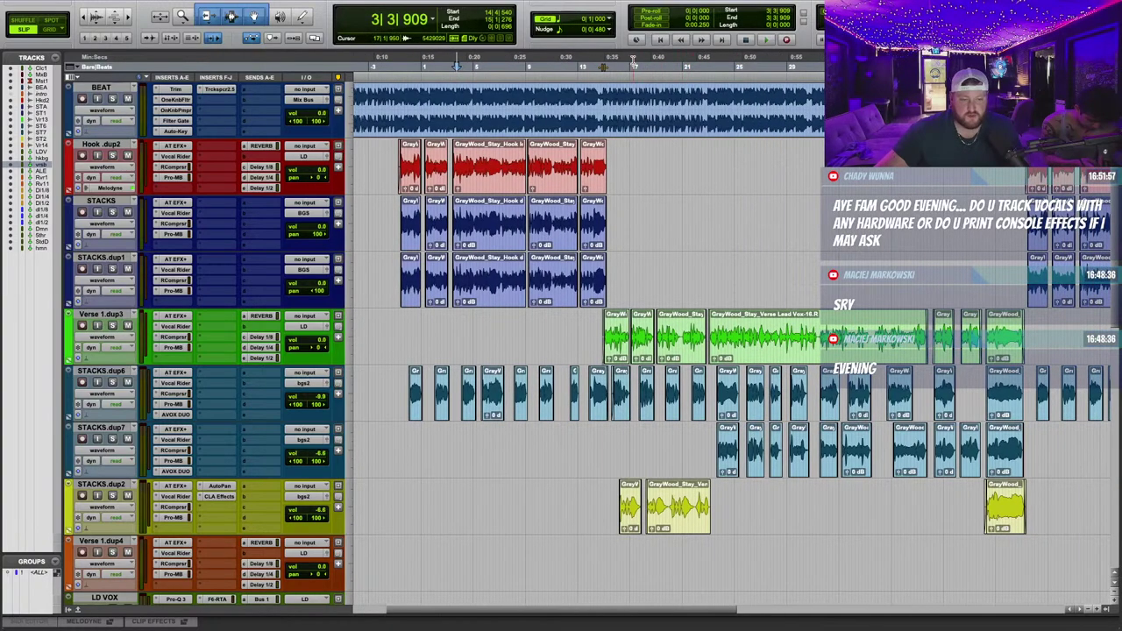
key(space)
scroll(742, 184, down, 4)
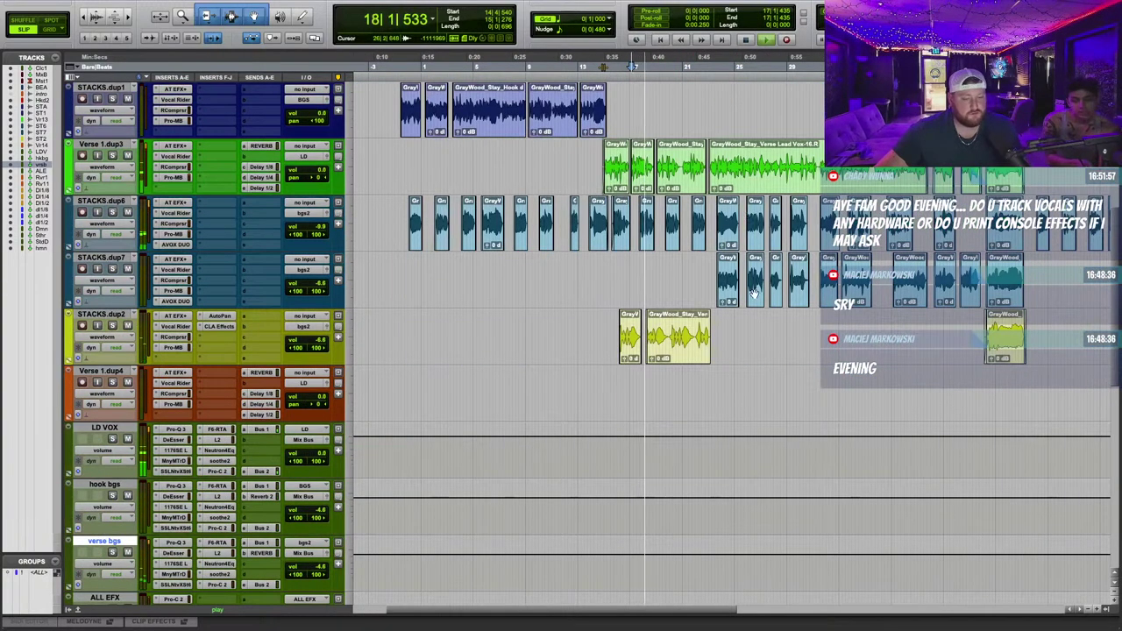
scroll(745, 215, up, 3)
drag(321, 343, 320, 338)
drag(321, 227, 321, 229)
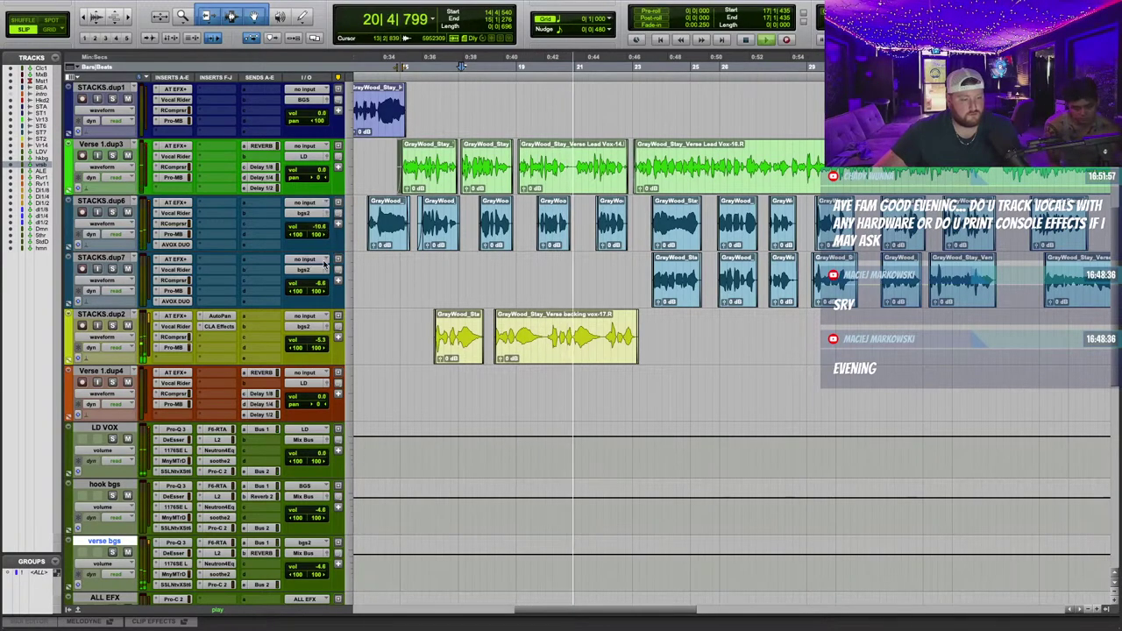
drag(323, 284, 326, 290)
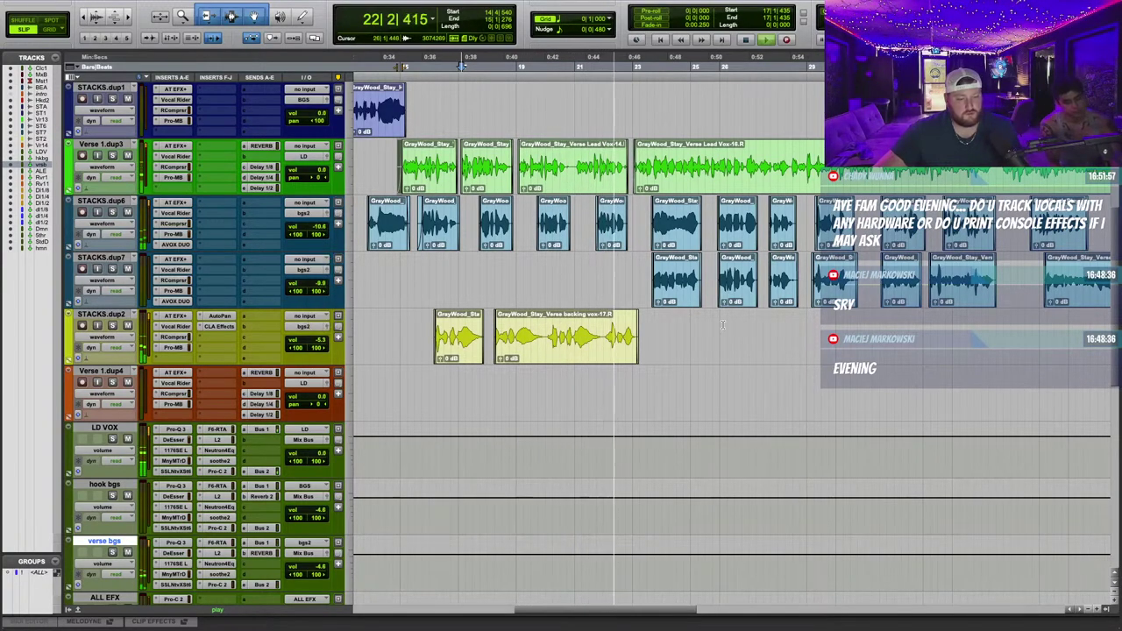
Listen through the first verse and restart playback from about bar 23.
scroll(475, 337, up, 2)
scroll(475, 337, right, 3)
scroll(475, 337, up, 5)
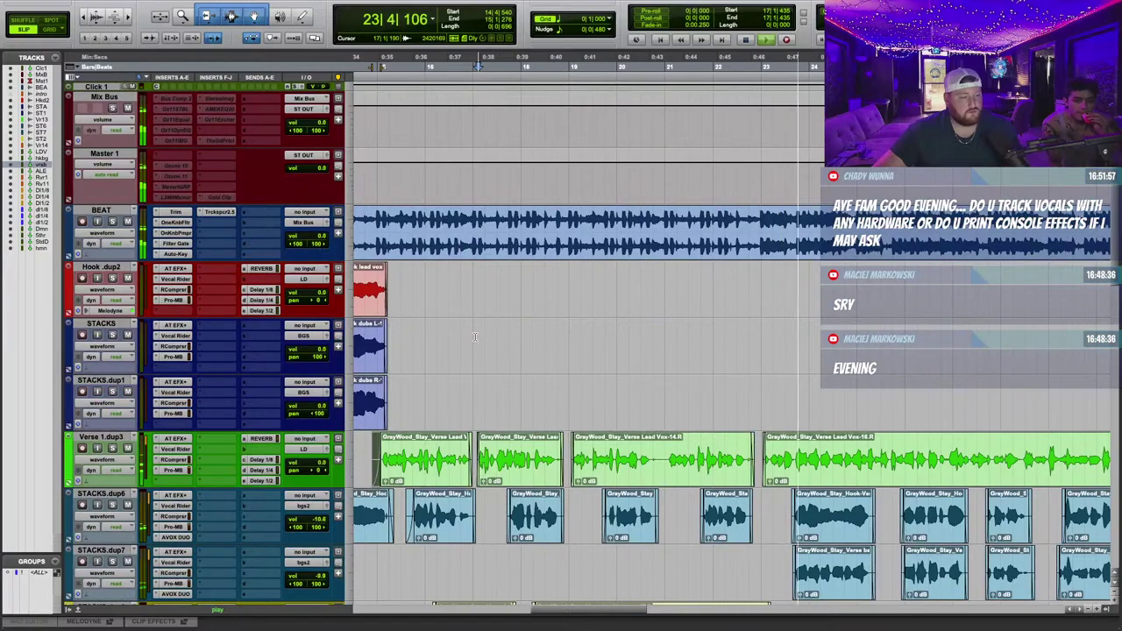
scroll(475, 336, down, 3)
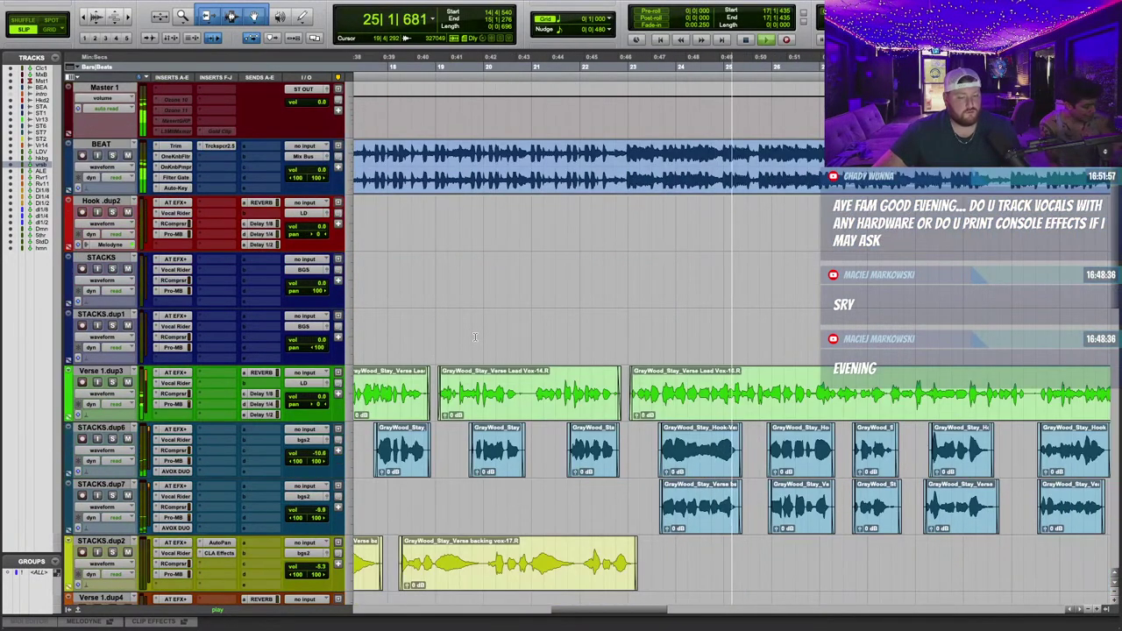
scroll(487, 335, right, 10)
scroll(501, 333, down, 2)
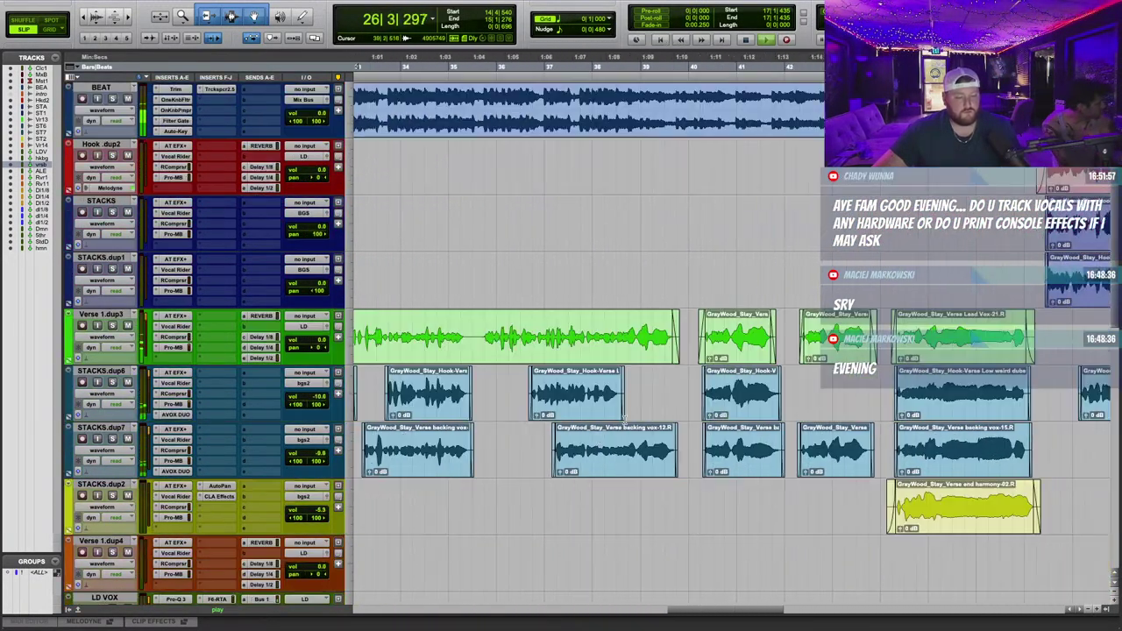
scroll(502, 333, left, 10)
click(573, 67)
key(space)
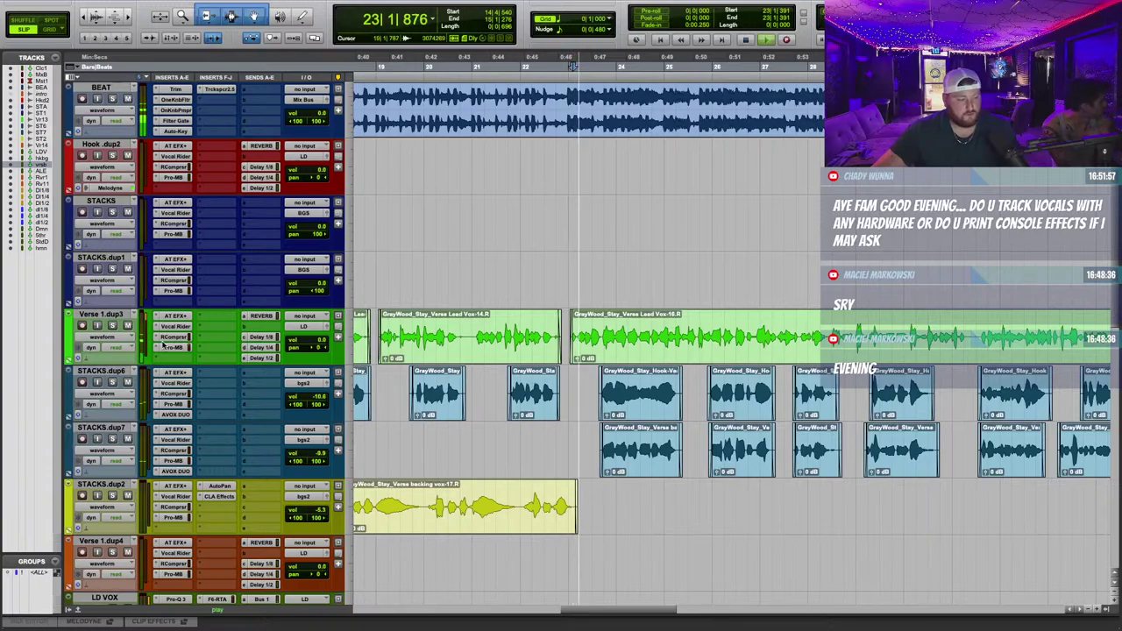
Enable Melodyne on the Verse 1.dup3 track and enlarge the docked Melodyne editor.
click(101, 360)
click(121, 461)
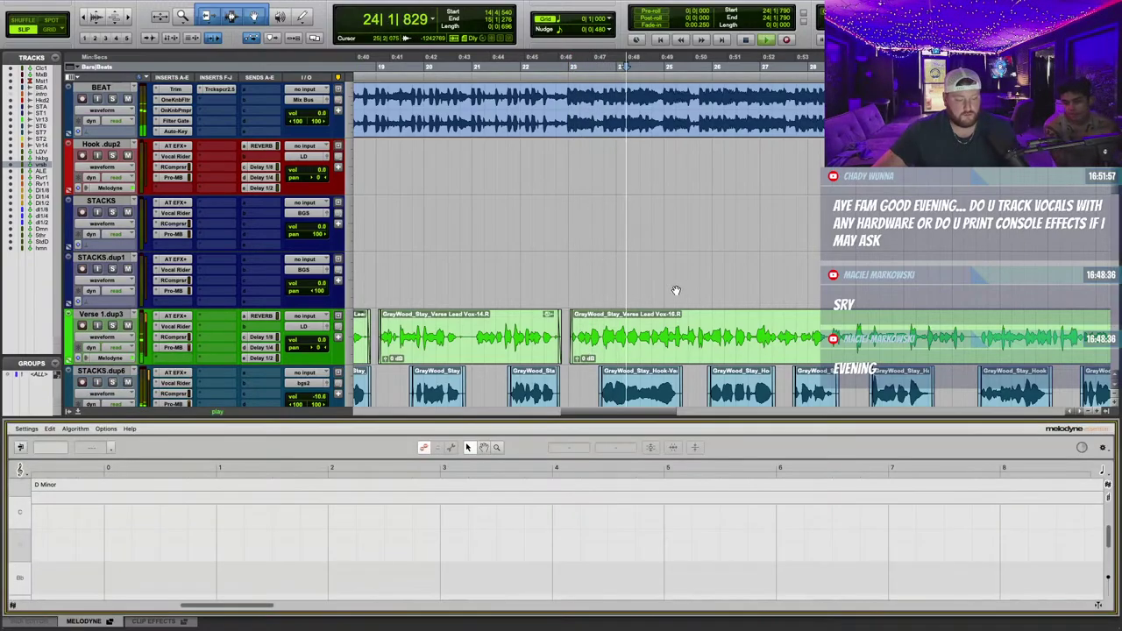
drag(686, 418, 706, 114)
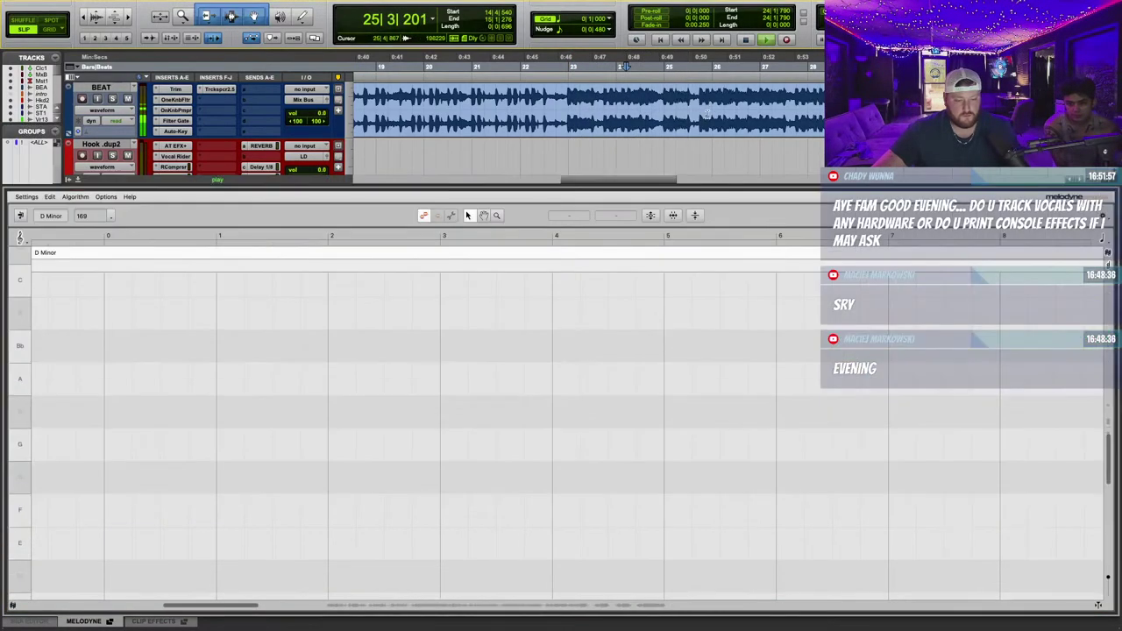
scroll(689, 363, down, 2)
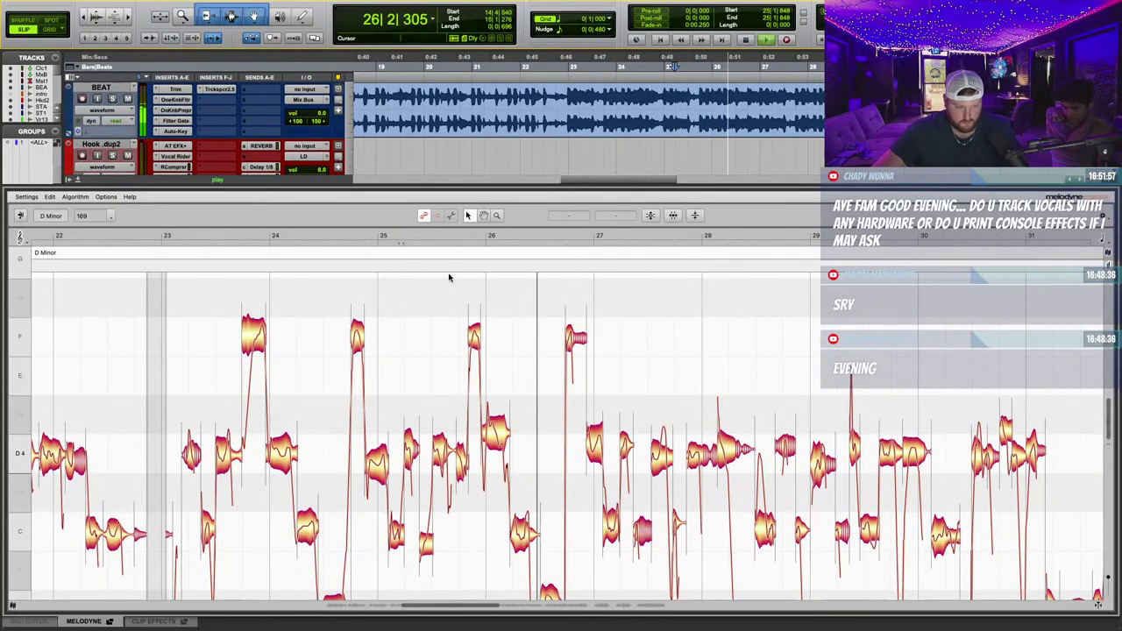
Correct the lead vocal note at bar 26 to D4 with 0 ct deviation, play it back and close the Melodyne editor.
click(440, 239)
scroll(713, 164, down, 5)
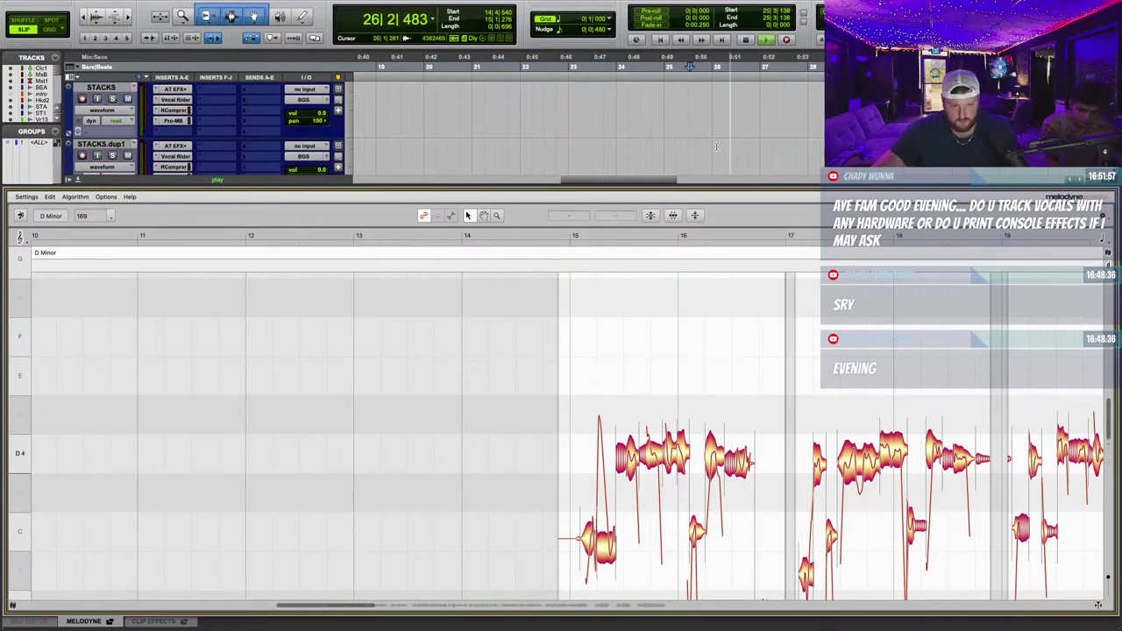
click(734, 141)
scroll(734, 140, down, 3)
scroll(733, 140, down, 2)
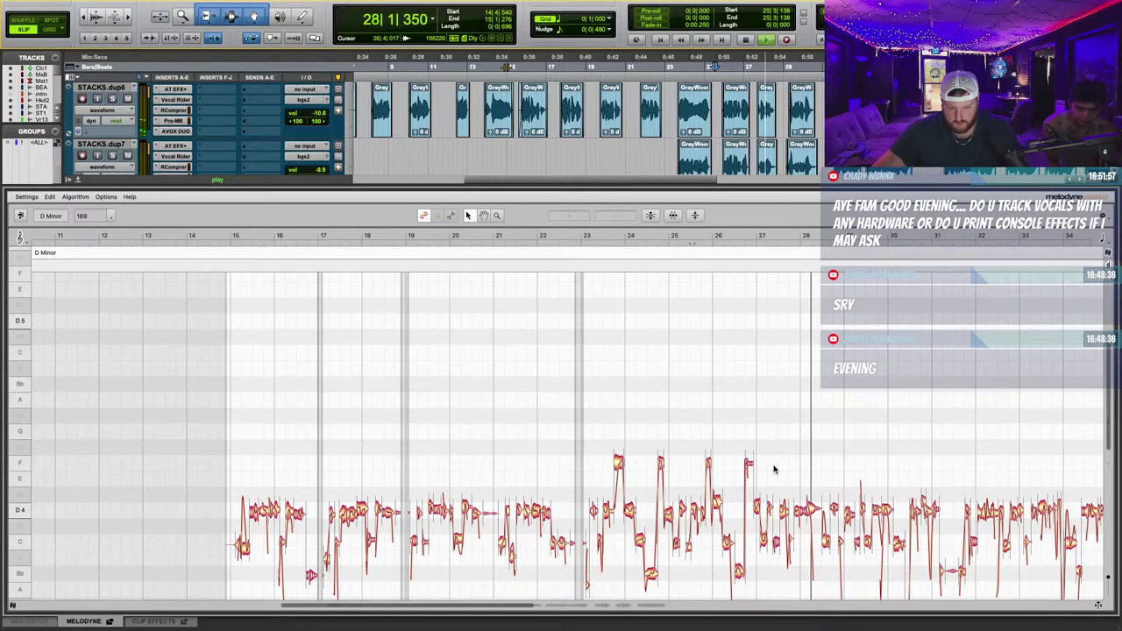
click(666, 236)
scroll(714, 360, down, 2)
scroll(713, 361, up, 3)
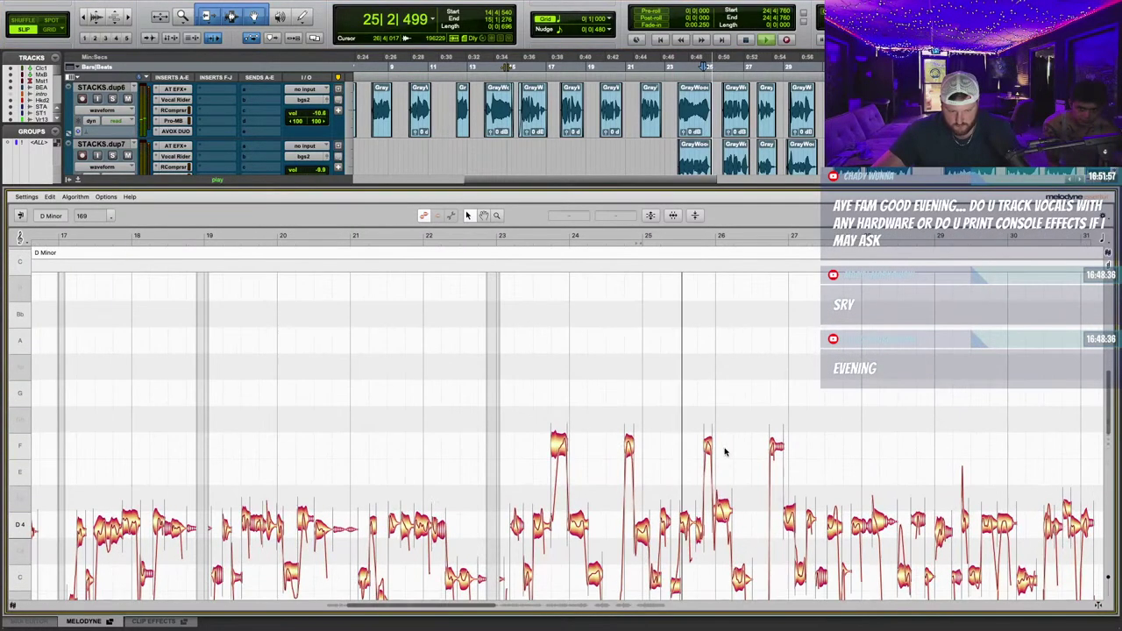
click(723, 514)
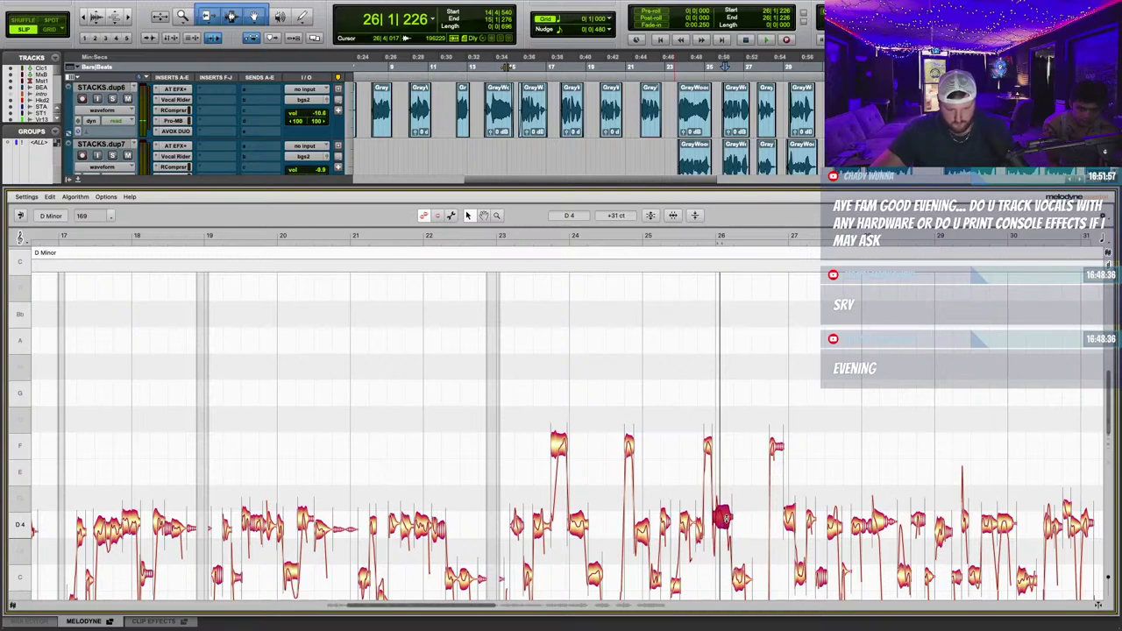
key(space)
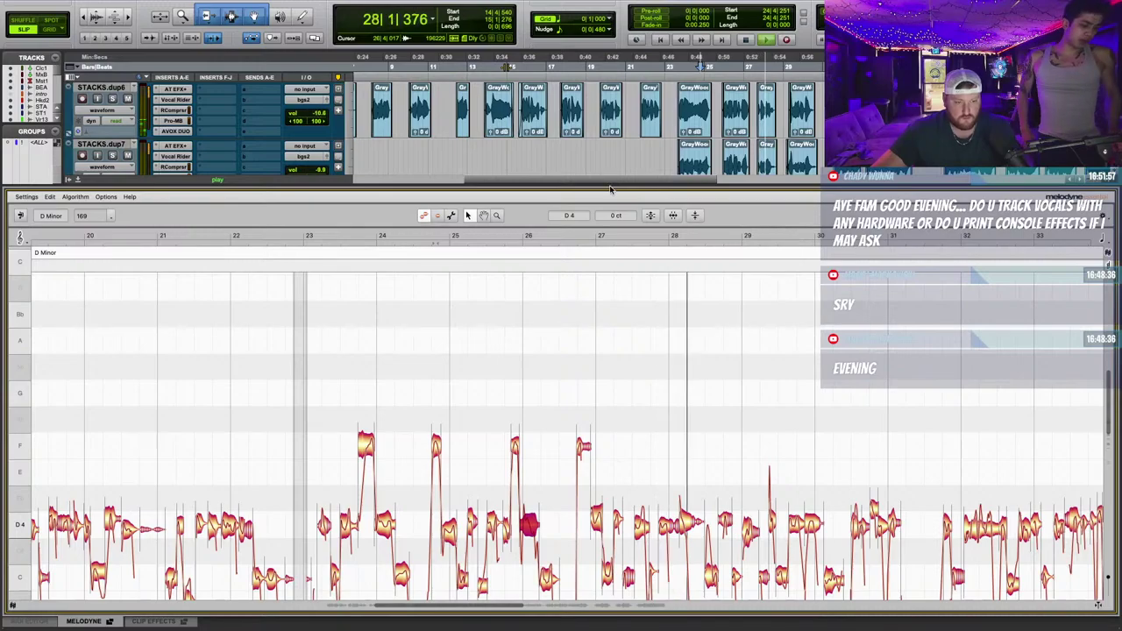
drag(611, 187, 666, 290)
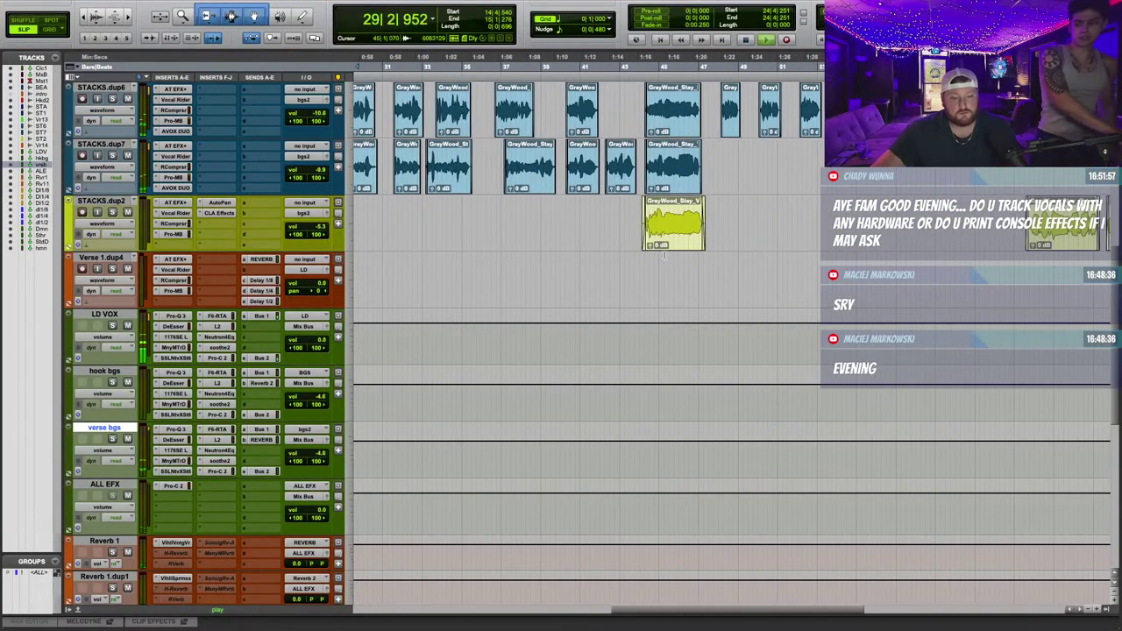
Cut the silent gaps out of the Verse 1.dup3 lead vocal at about bars 31 and 35.
scroll(772, 280, up, 2)
scroll(793, 280, left, 3)
scroll(776, 297, up, 5)
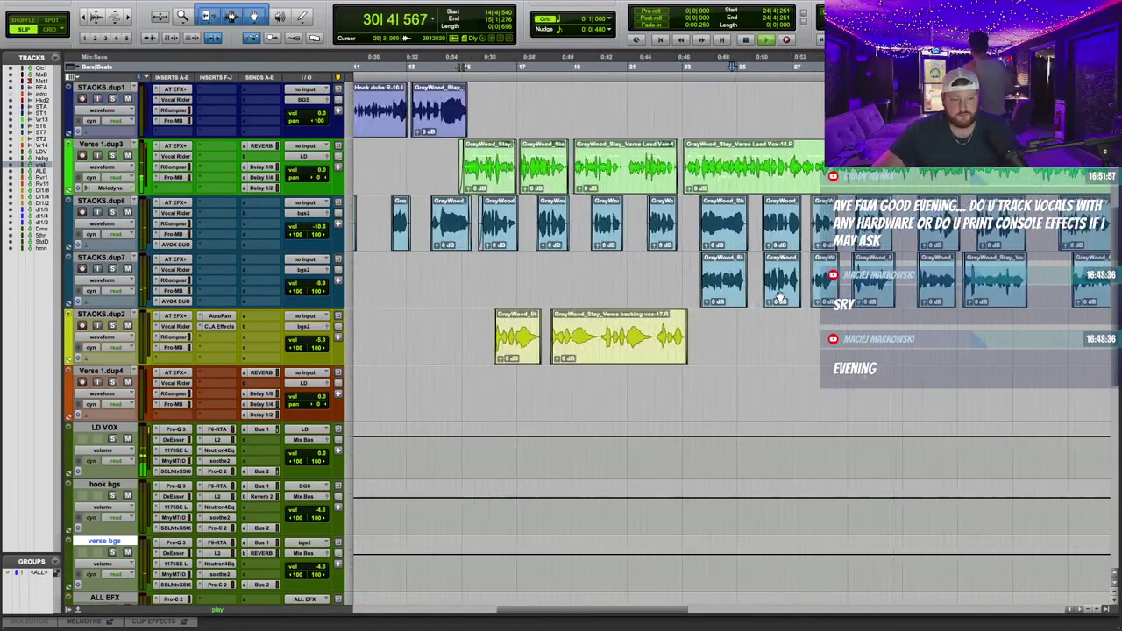
scroll(719, 269, right, 3)
scroll(683, 255, left, 3)
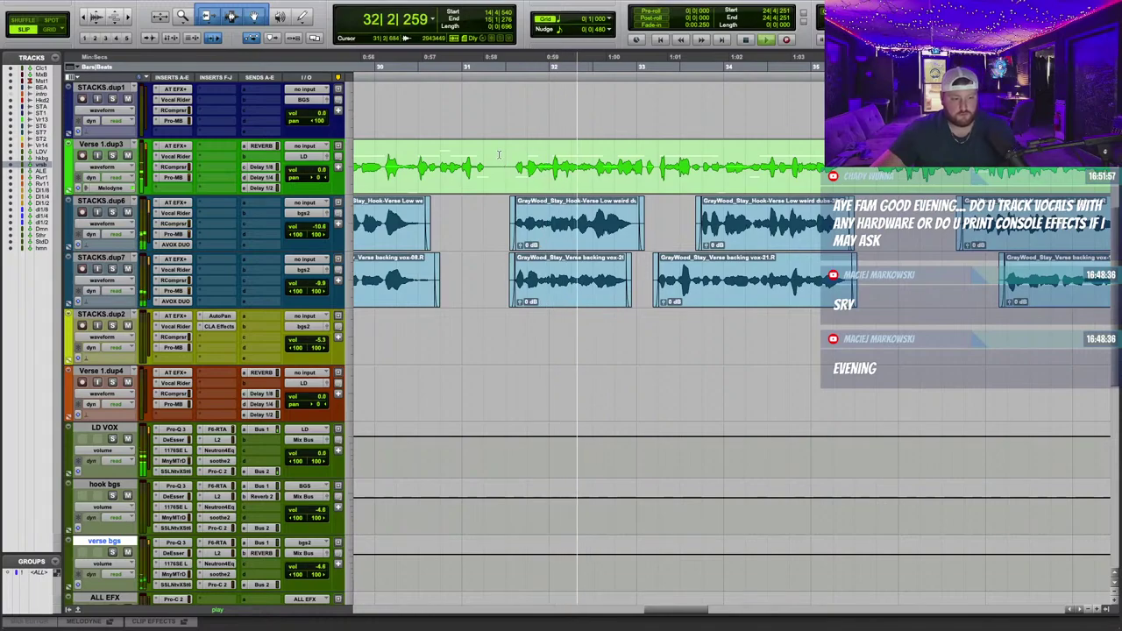
mouse_move(491, 154)
mouse_down()
mouse_move(516, 145)
mouse_move(478, 144)
mouse_up()
key(BackSpace)
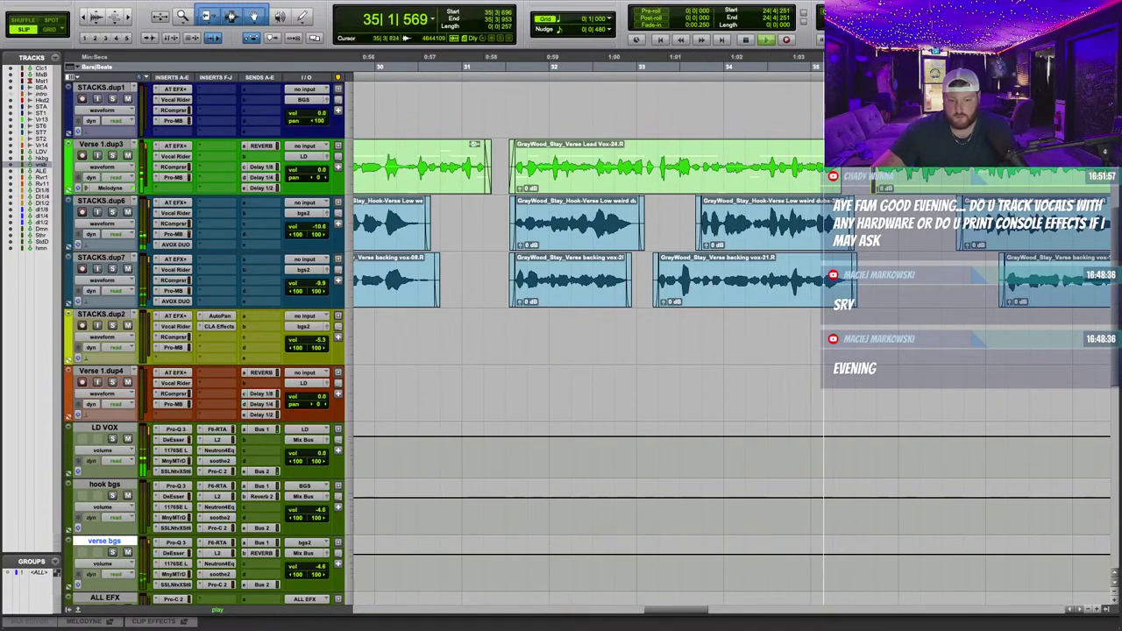
drag(845, 145, 840, 145)
scroll(613, 167, left, 1)
Select the lead vocal phrase from about bar 30 beat 3 to bar 31 beat 3 and render the Melodyne edits on Verse 1.dup3.
click(402, 67)
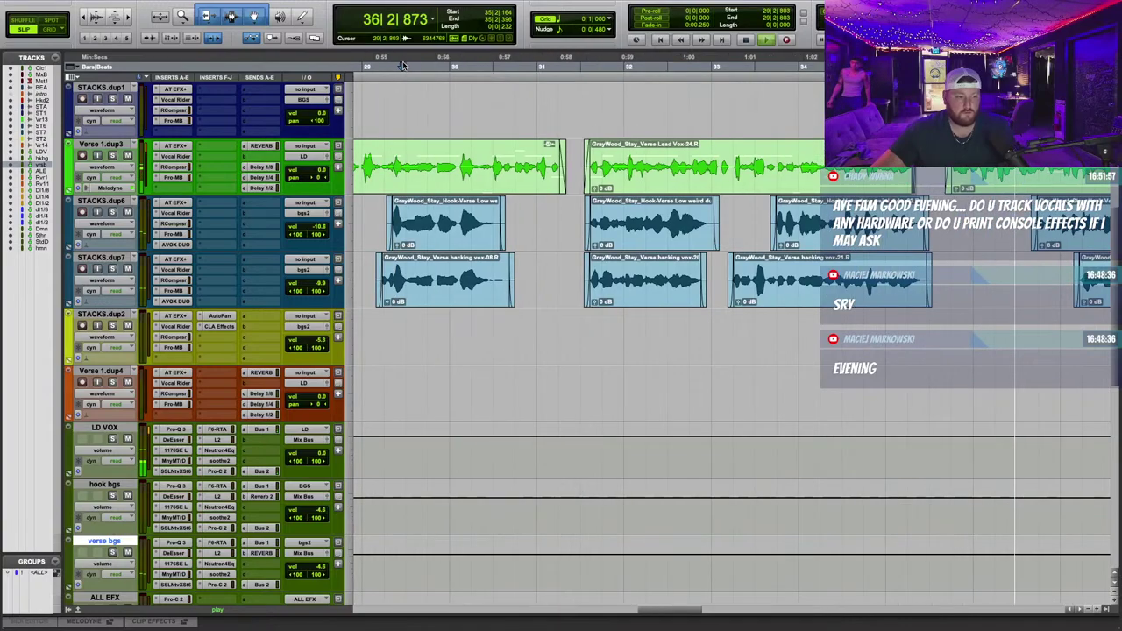
key(t)
scroll(603, 135, right, 3)
scroll(603, 135, left, 2)
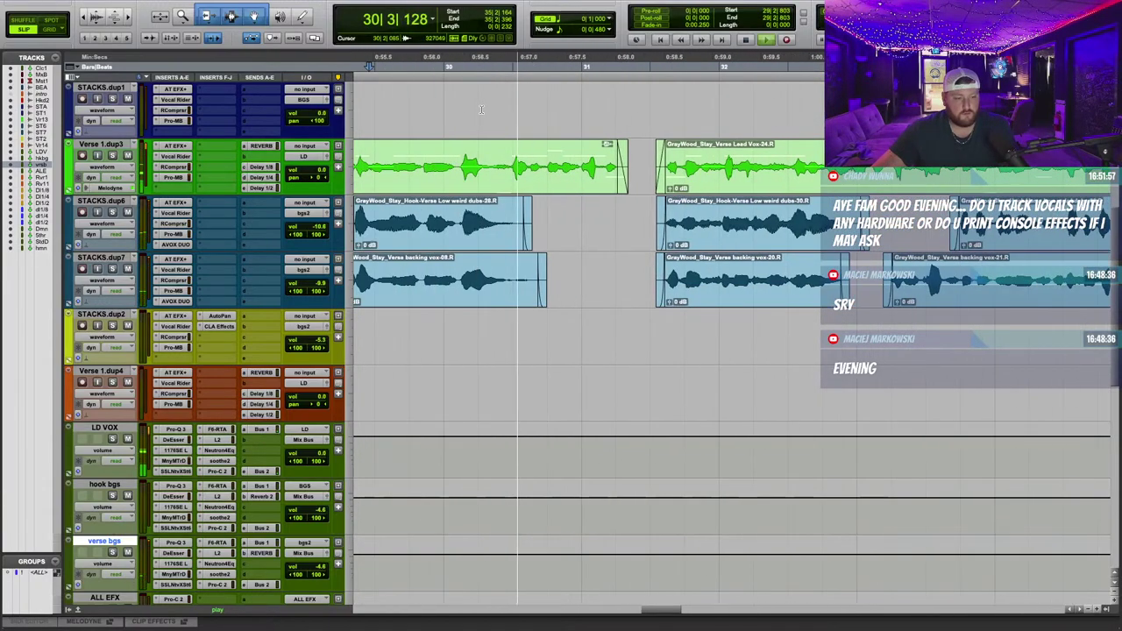
click(417, 59)
drag(646, 161, 531, 153)
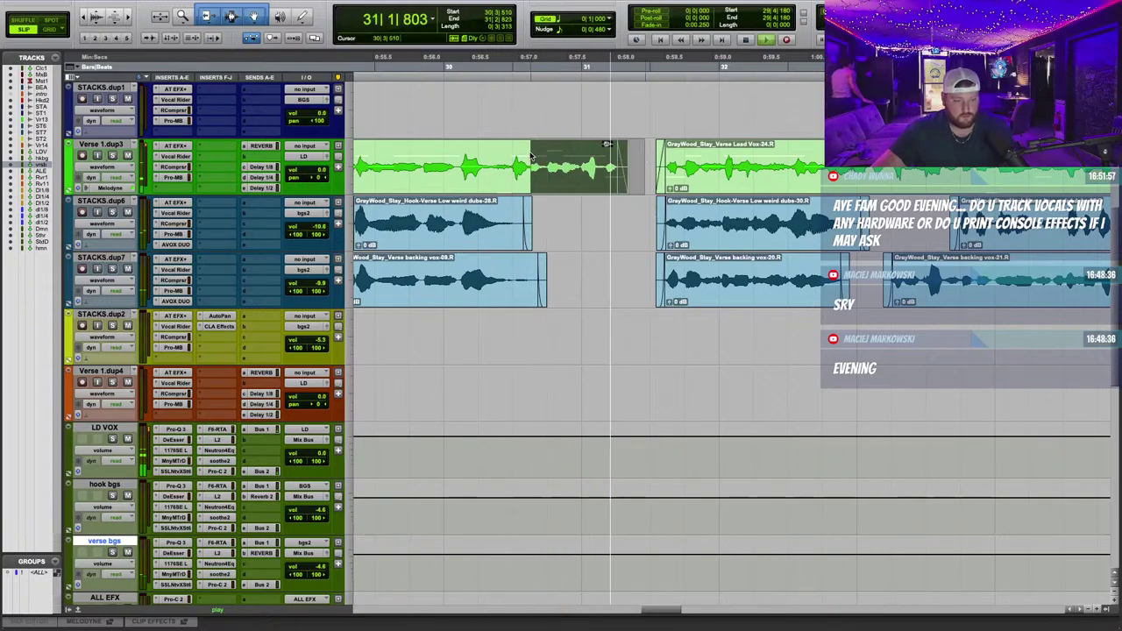
right_click(104, 144)
mouse_move(167, 247)
click(227, 279)
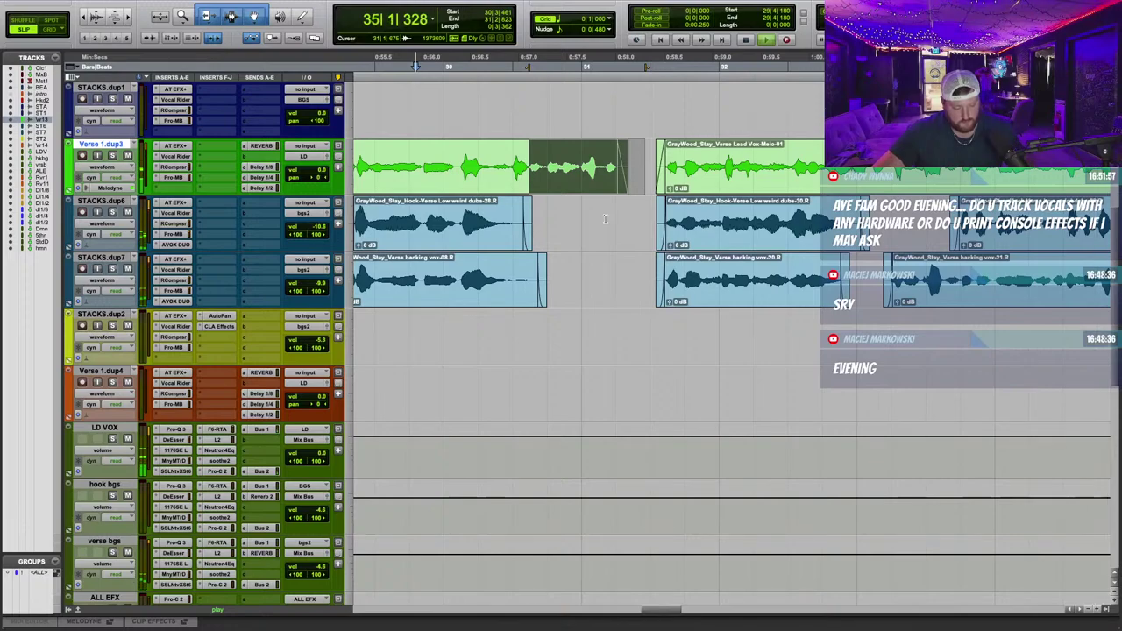
Copy the selected phrase onto the STACKS.dup2 track and shift the copy to start at 31|1|268.
key(semicolon)
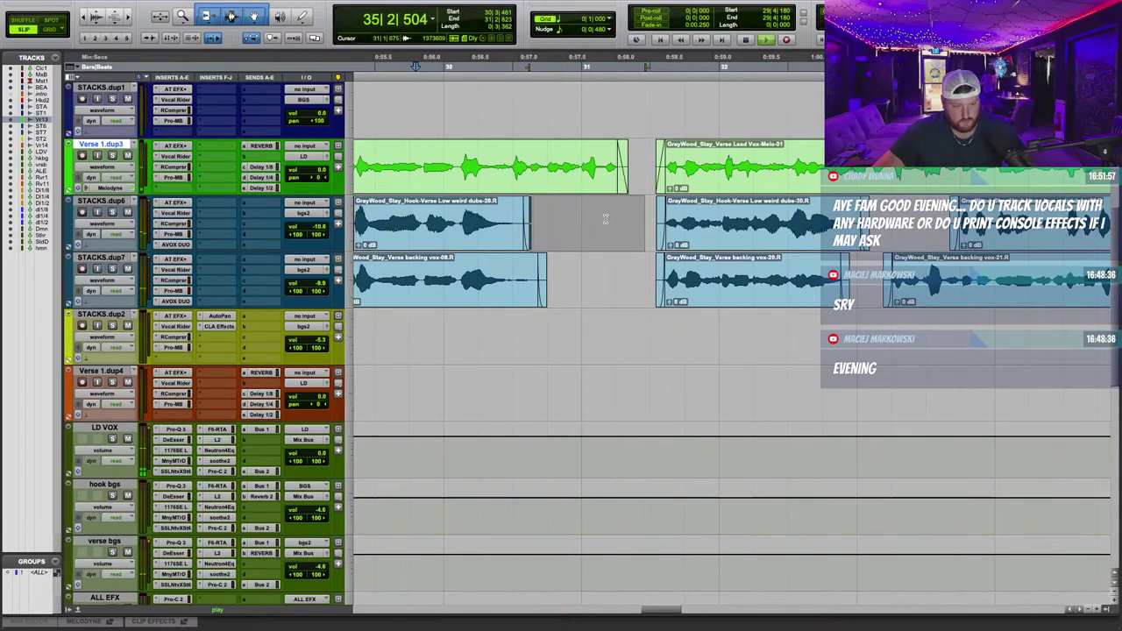
key(semicolon)
key(semicolon)
key(super+v)
key(period)
key(period)
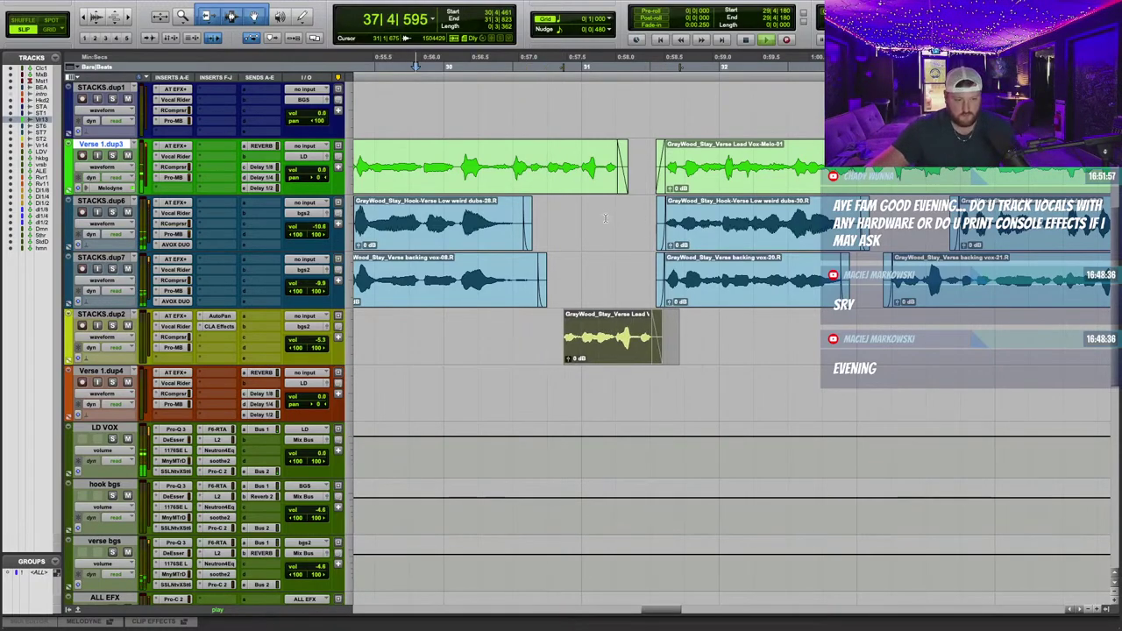
click(378, 65)
key(period)
key(period)
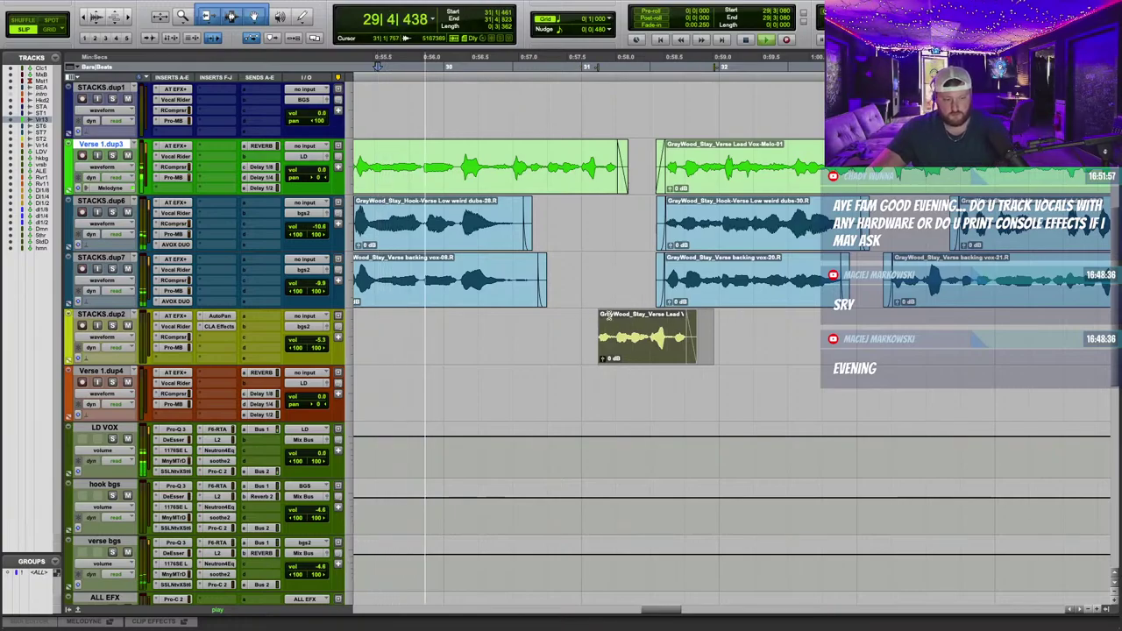
drag(607, 316, 604, 315)
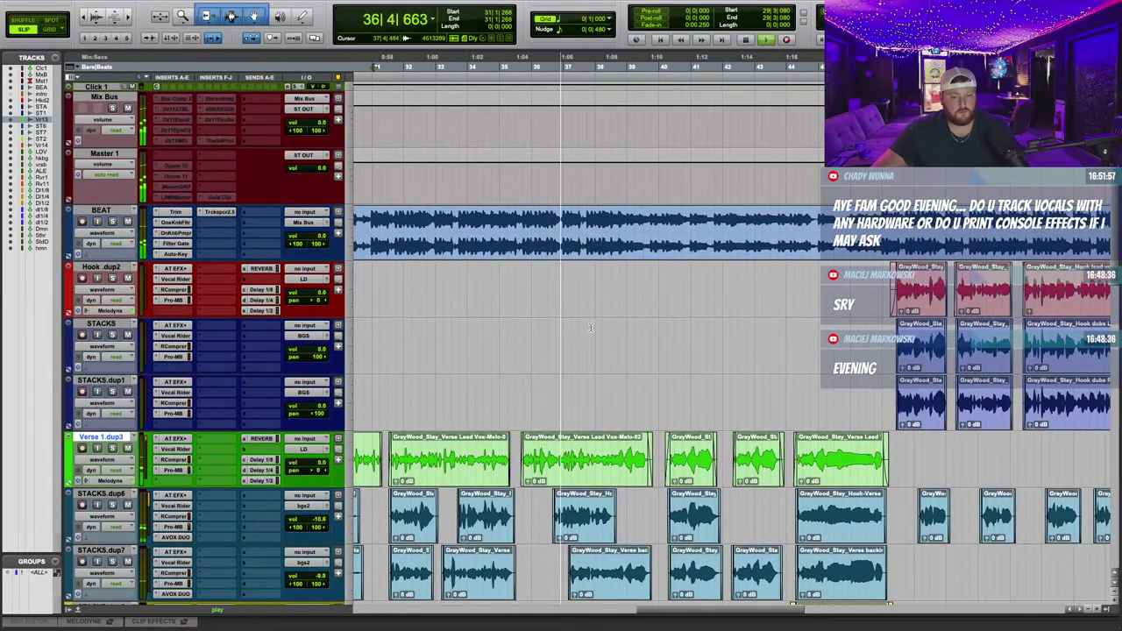
Show the OneKnob Filter automation on the BEAT track in place of its waveform.
click(103, 233)
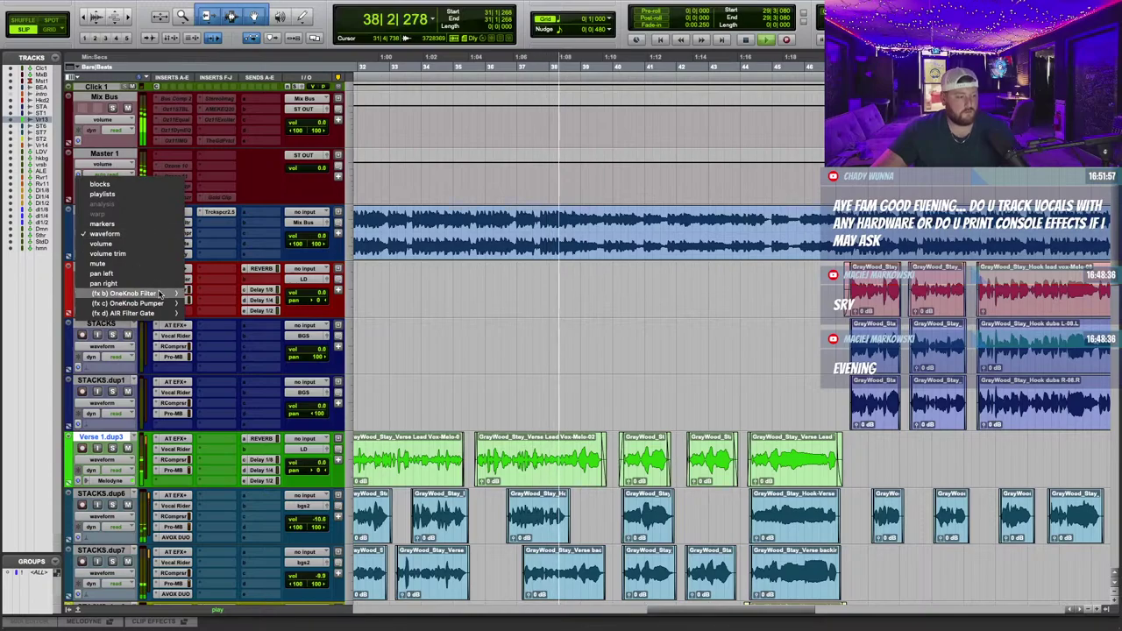
mouse_move(160, 294)
click(198, 294)
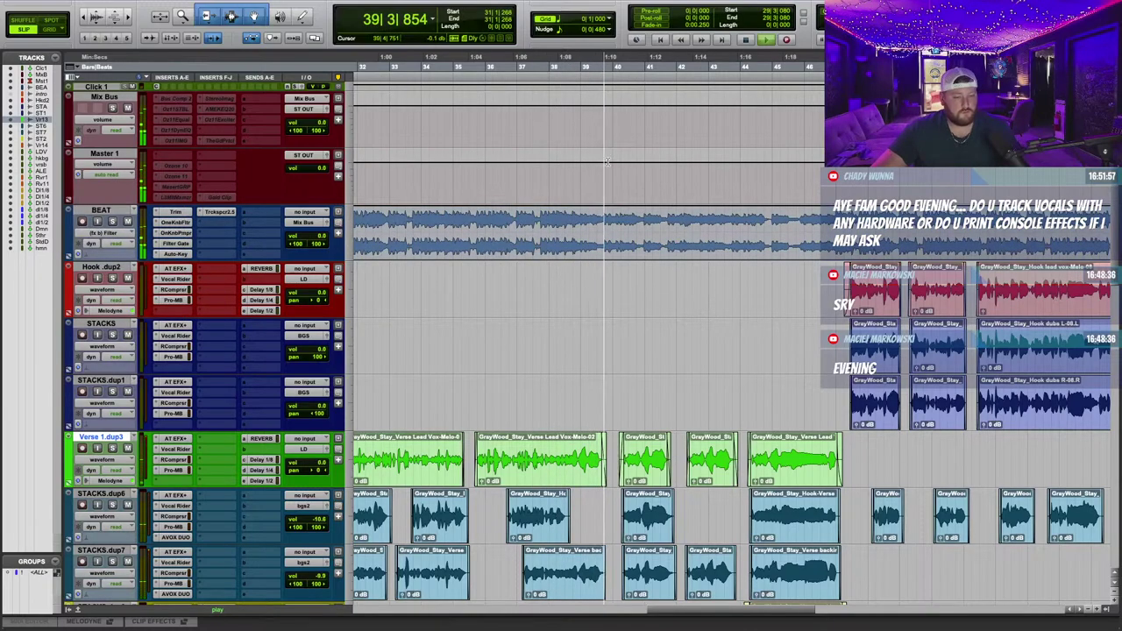
Play from about bar 35 beat 3 and assign send B of the Verse 1.dup3 track to the 5th harm bus.
scroll(613, 175, down, 2)
scroll(653, 211, down, 3)
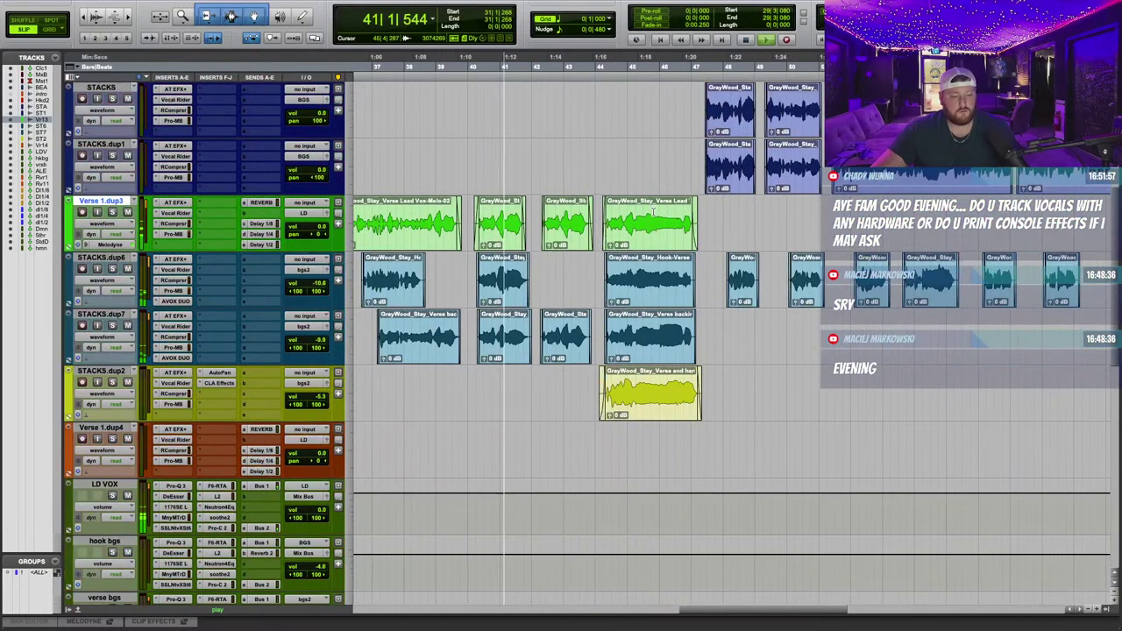
key(t)
scroll(653, 211, left, 3)
click(359, 67)
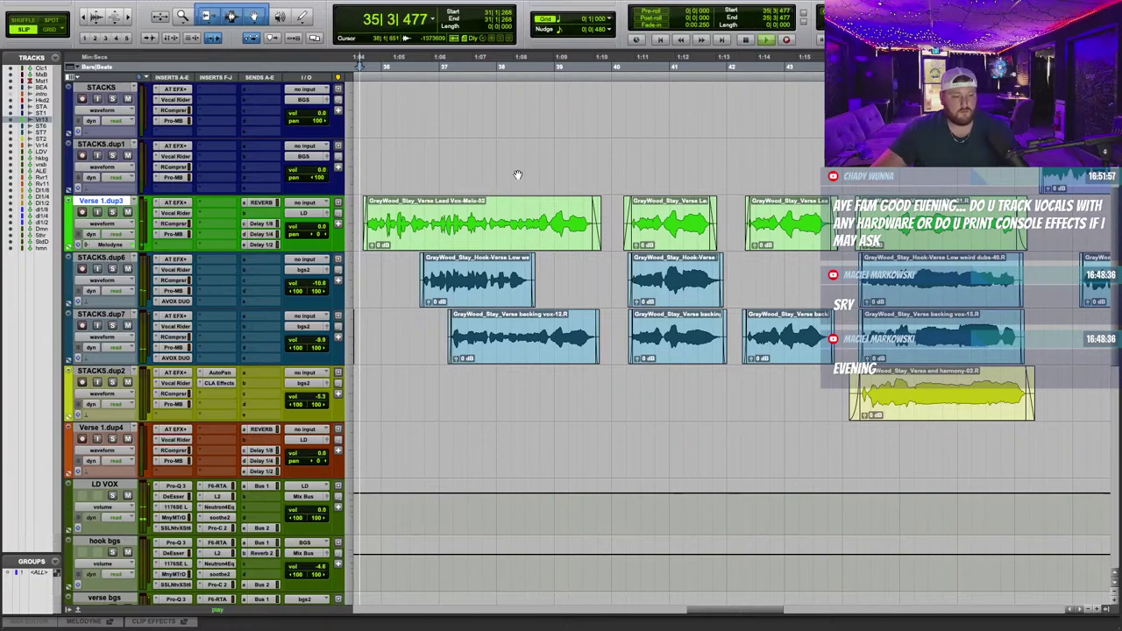
click(263, 174)
mouse_move(299, 224)
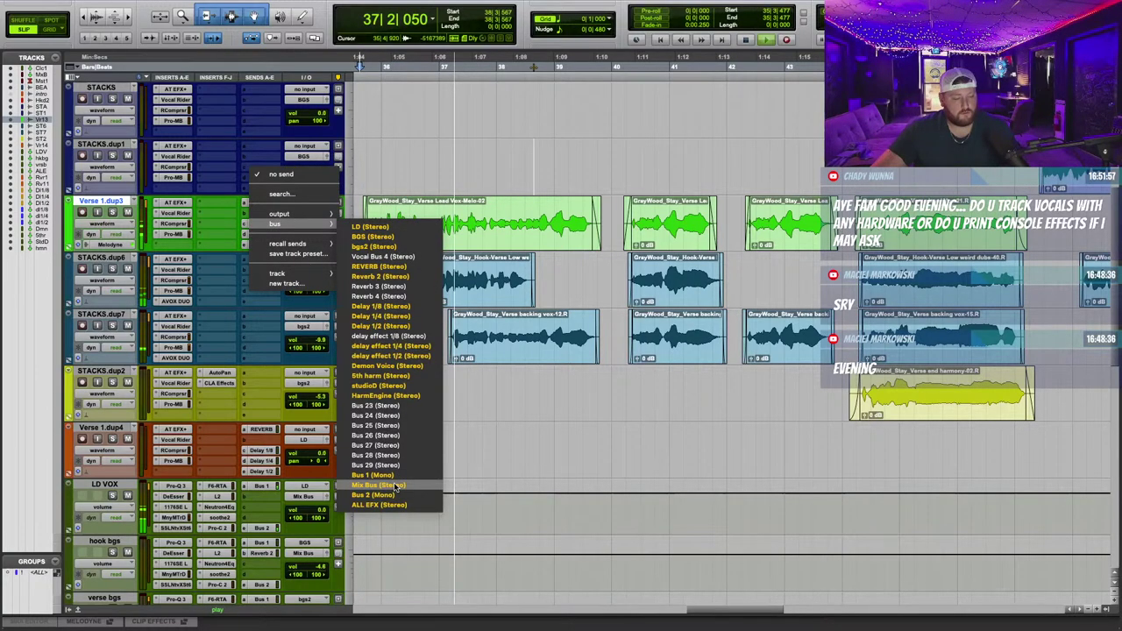
click(379, 385)
click(247, 213)
mouse_move(268, 224)
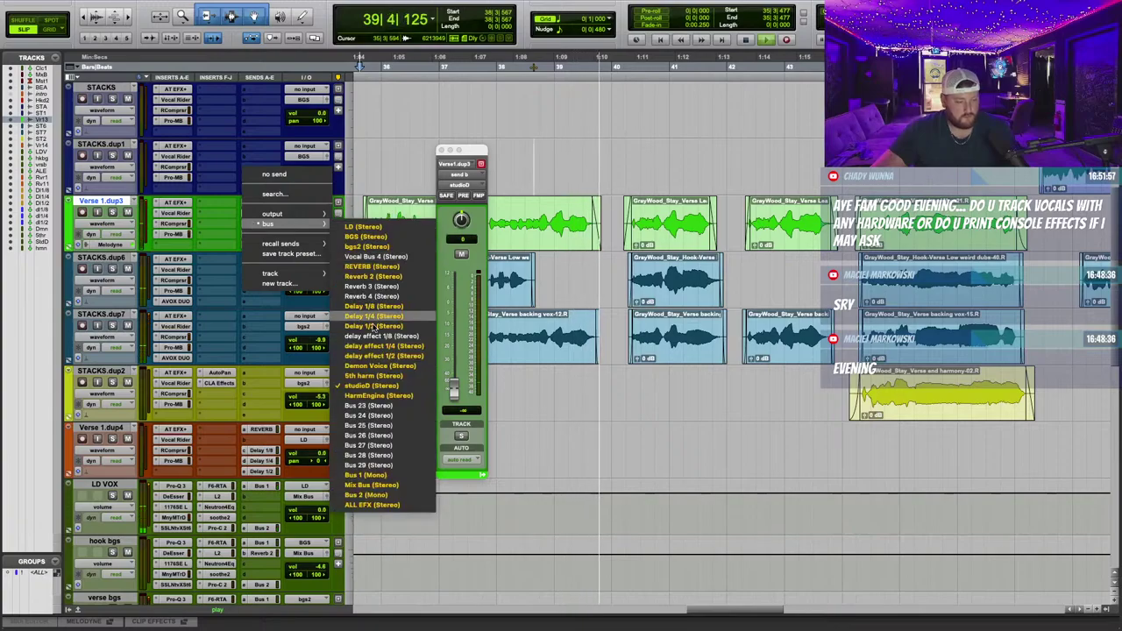
click(374, 375)
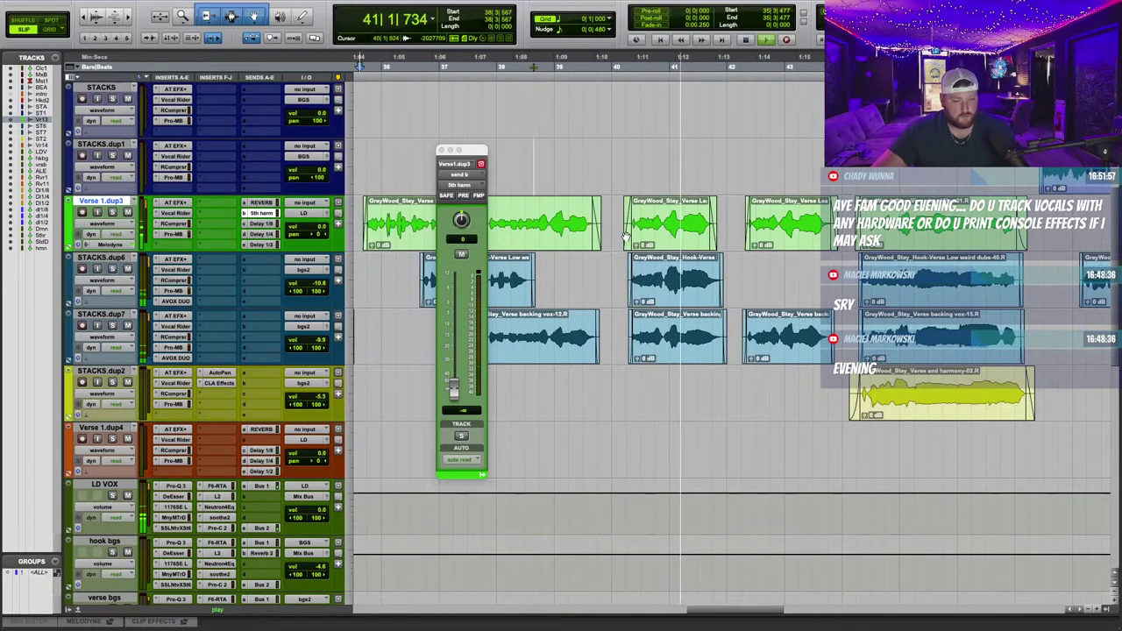
Activate the VocalBender insert on the 5th harmony track.
scroll(250, 392, down, 10)
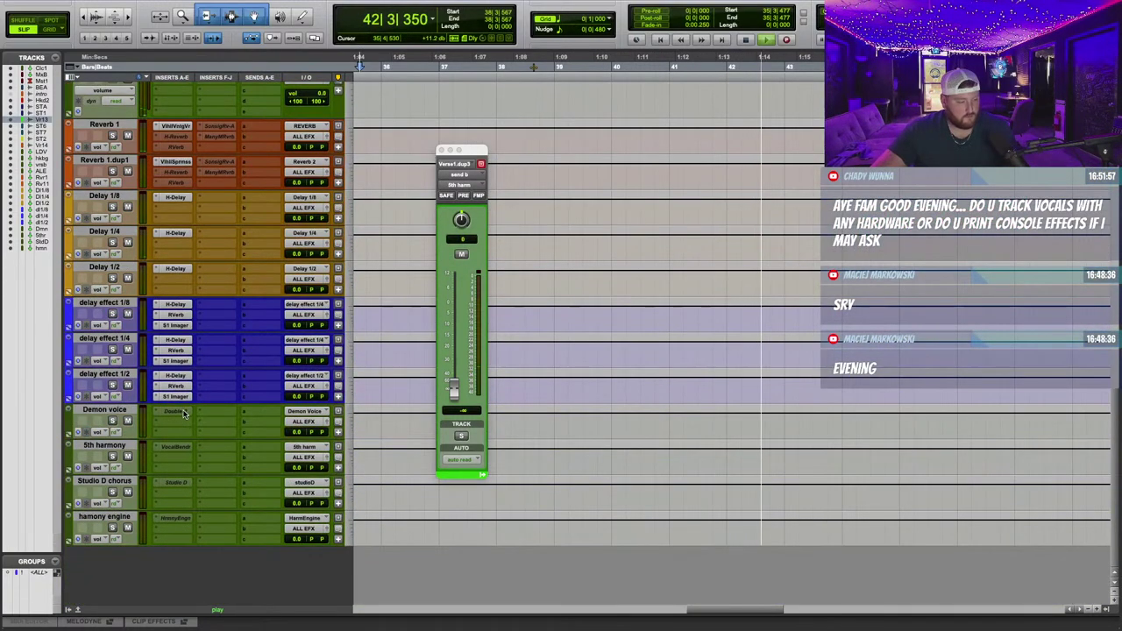
right_click(175, 449)
click(186, 457)
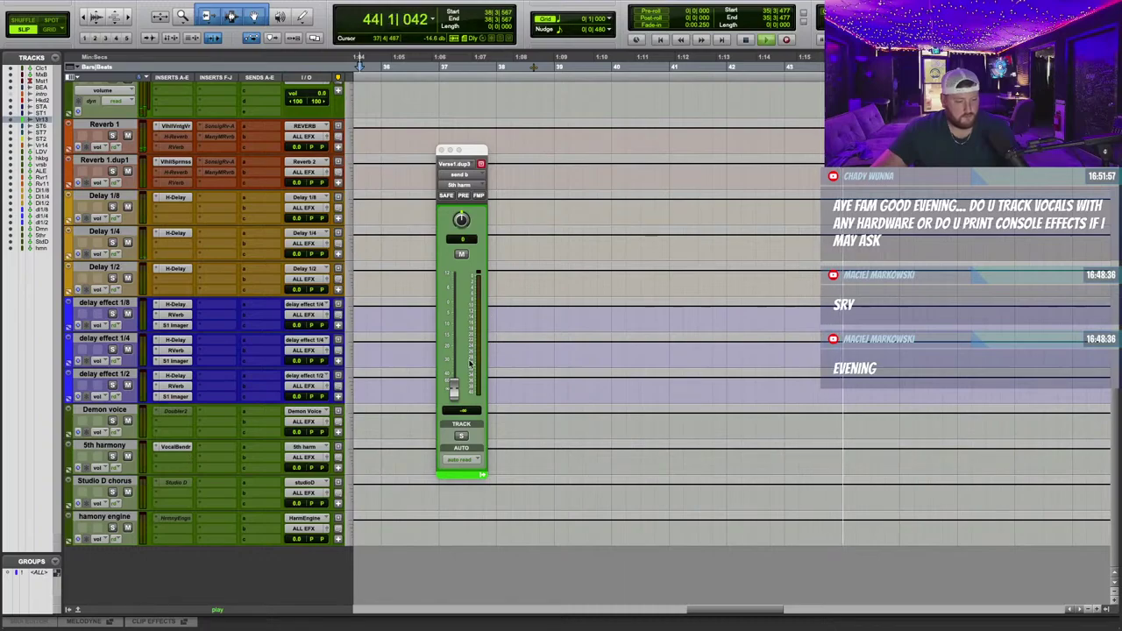
Show the send B (5th harm) level automation on the Verse 1.dup3 track in place of its waveform.
scroll(306, 279, up, 10)
click(103, 280)
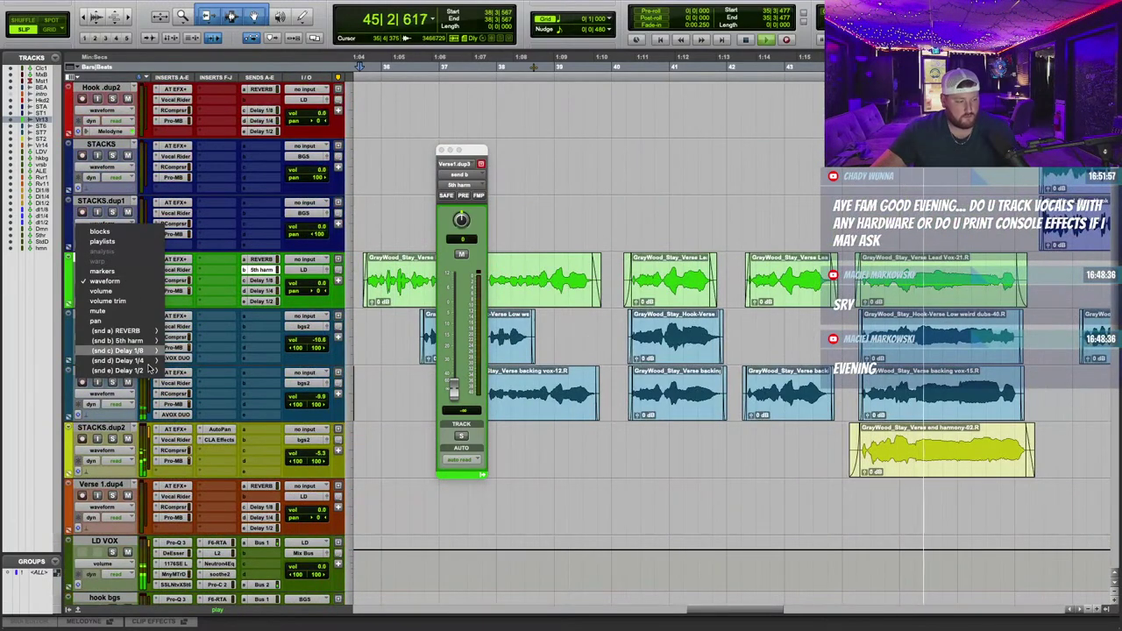
click(193, 345)
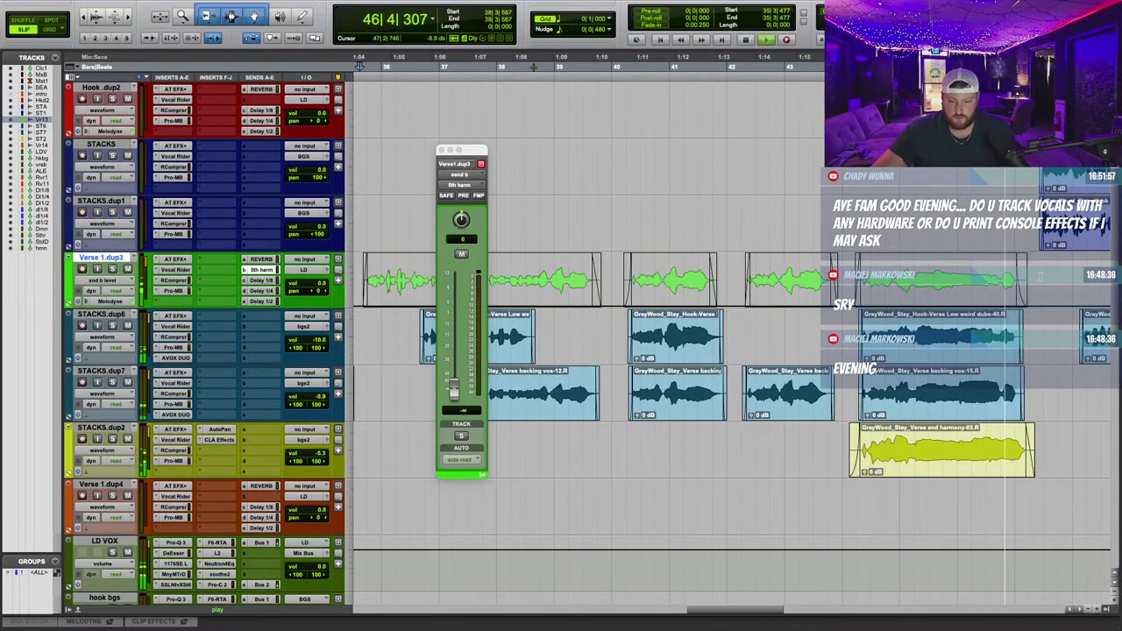
Raise the 5th harm send automation on Verse 1.dup3 to -11.5 dB between 38|4|737 and 47|2|785 while playing from bar 37.
drag(1041, 277, 682, 290)
scroll(789, 286, left, 2)
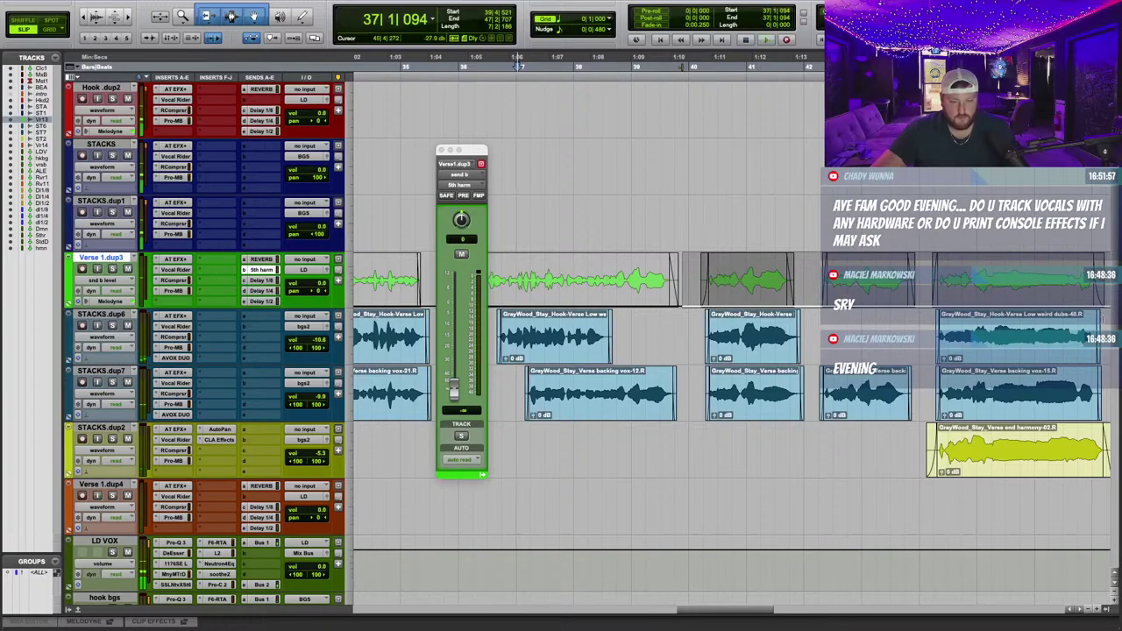
key(space)
scroll(1100, 307, right, 1)
drag(1096, 285, 600, 287)
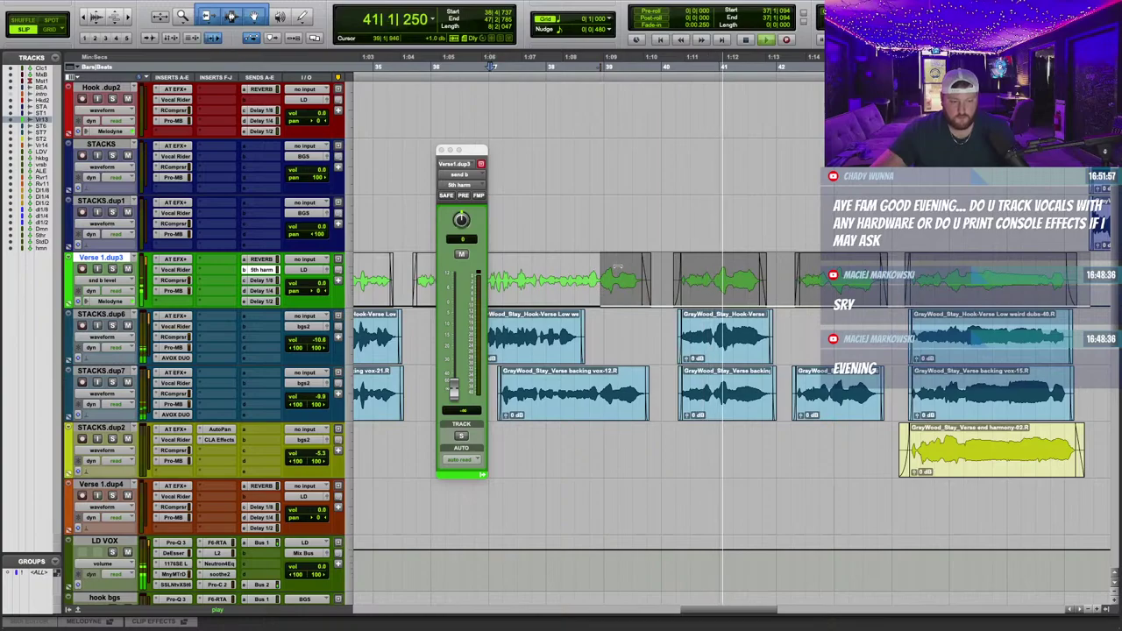
drag(624, 261, 653, 180)
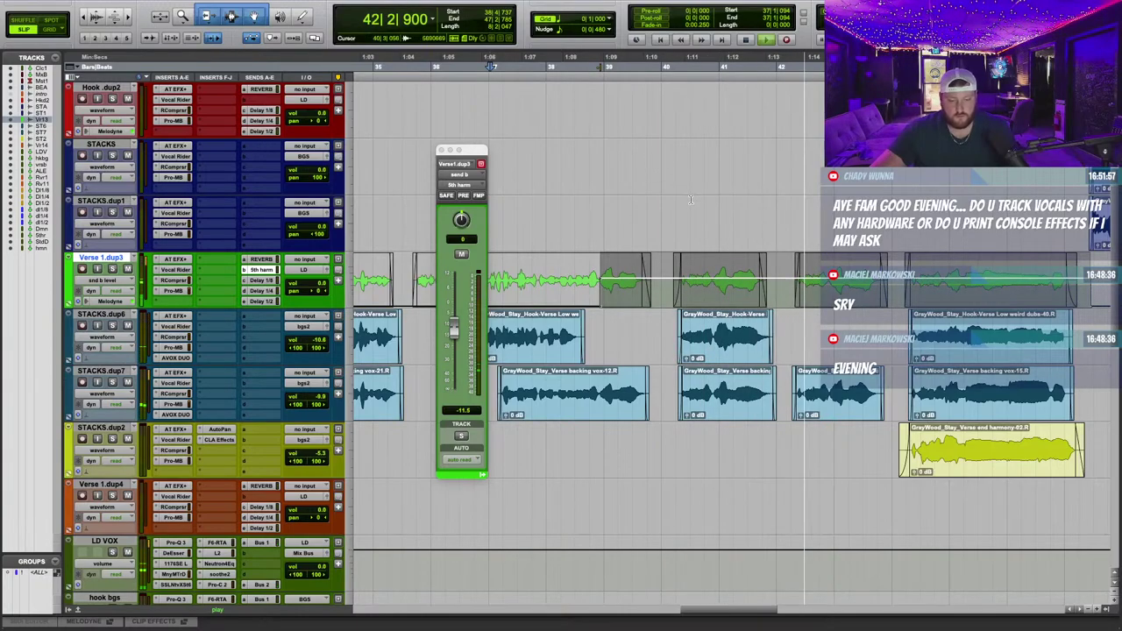
click(628, 213)
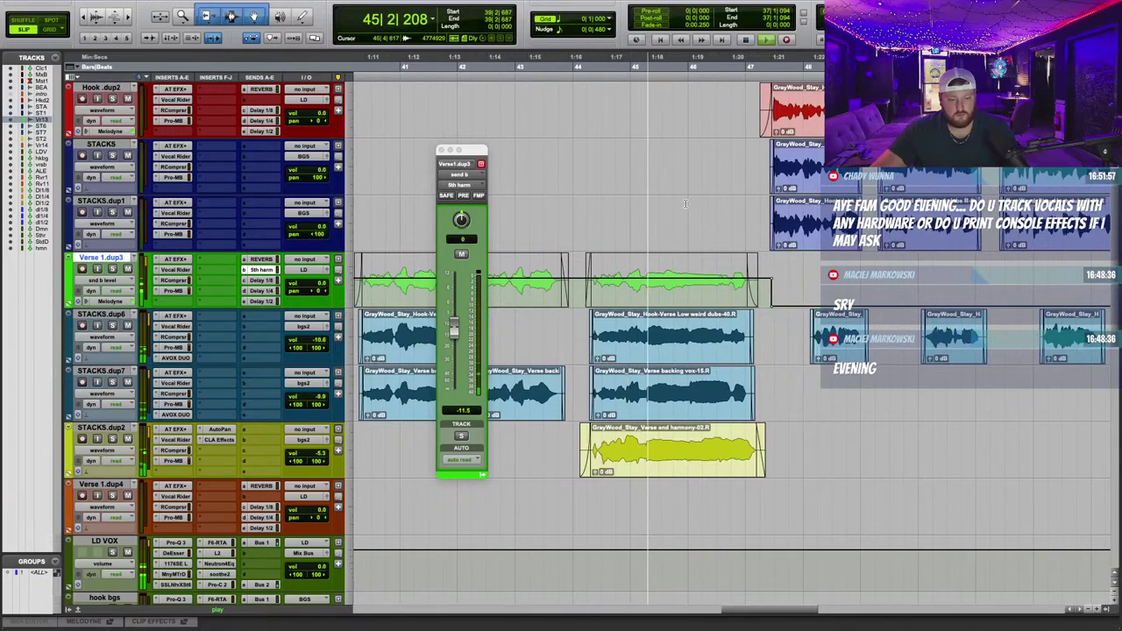
Return the Verse 1.dup3 track to waveform view and close its send B window.
scroll(687, 212, up, 5)
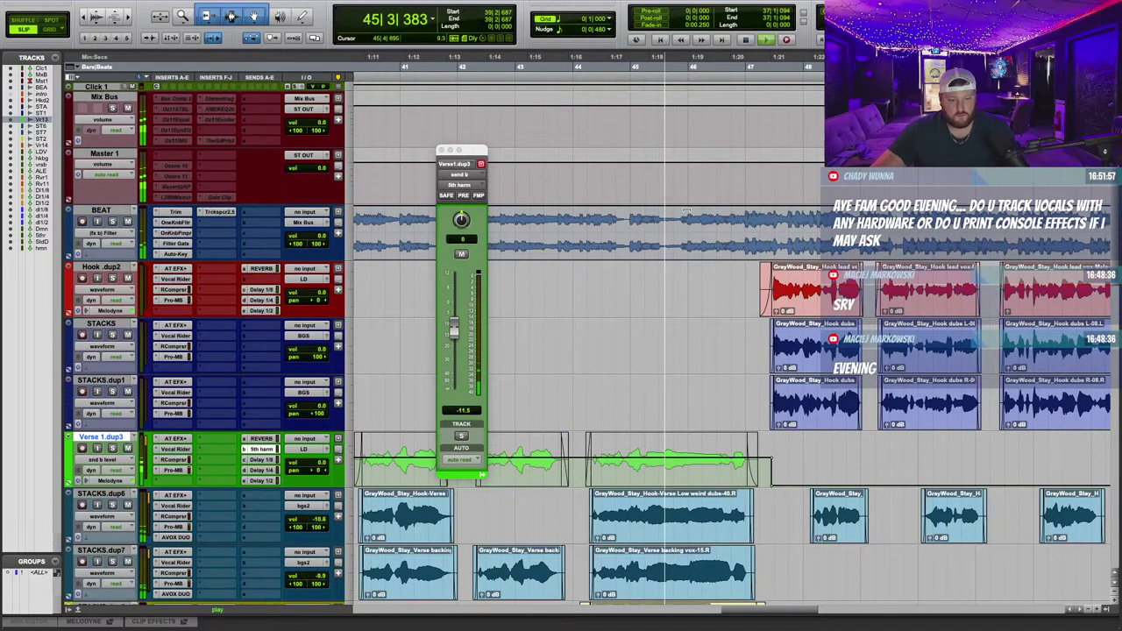
scroll(115, 354, down, 3)
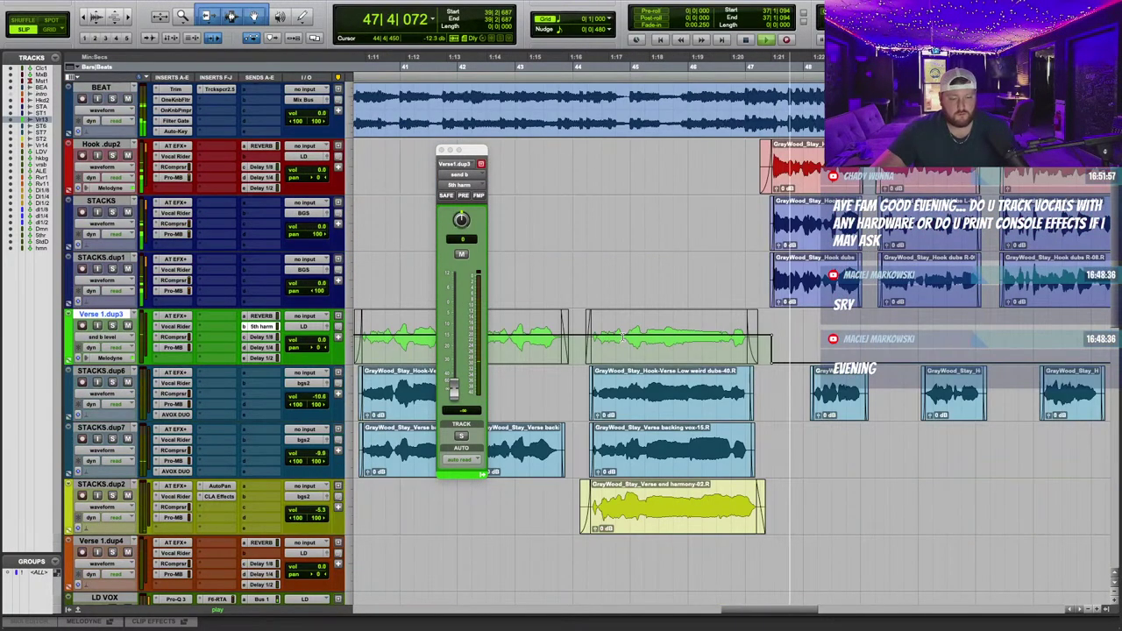
click(102, 337)
click(105, 283)
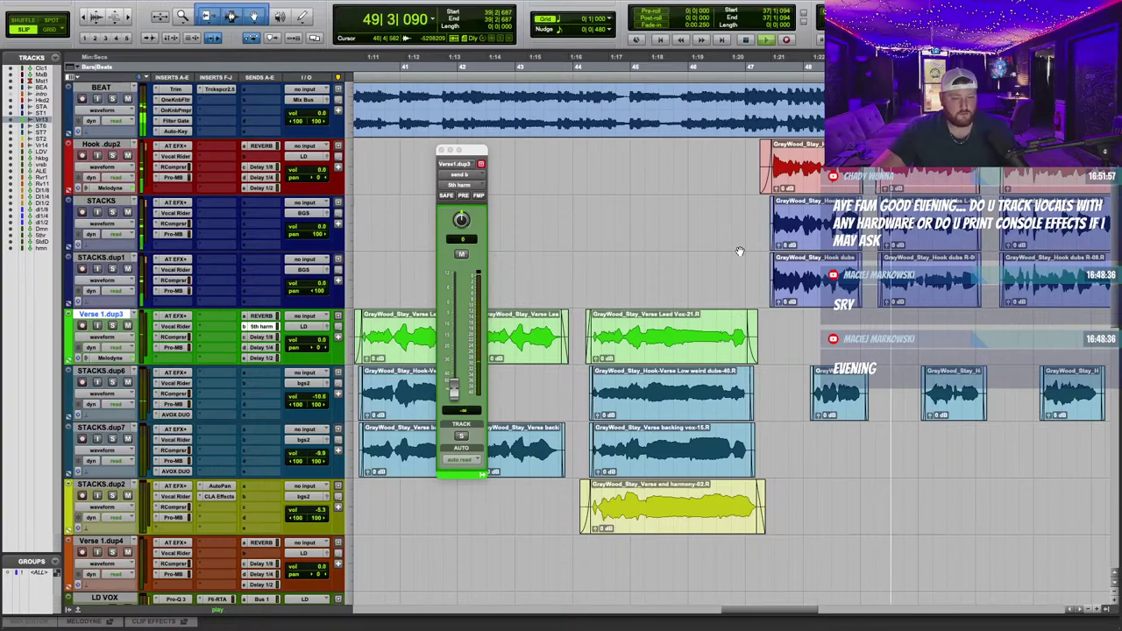
scroll(739, 252, down, 5)
click(441, 151)
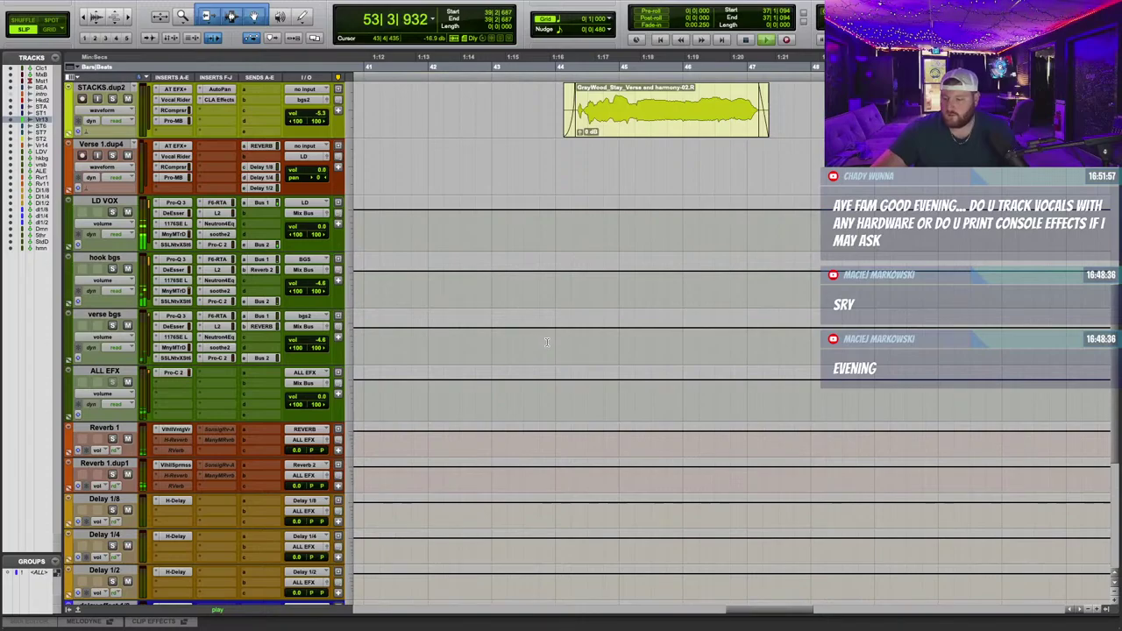
Play from about bar 47 beat 3 and set the Trim plug-in's gain on the BEAT track to -8.0 dB.
key(r)
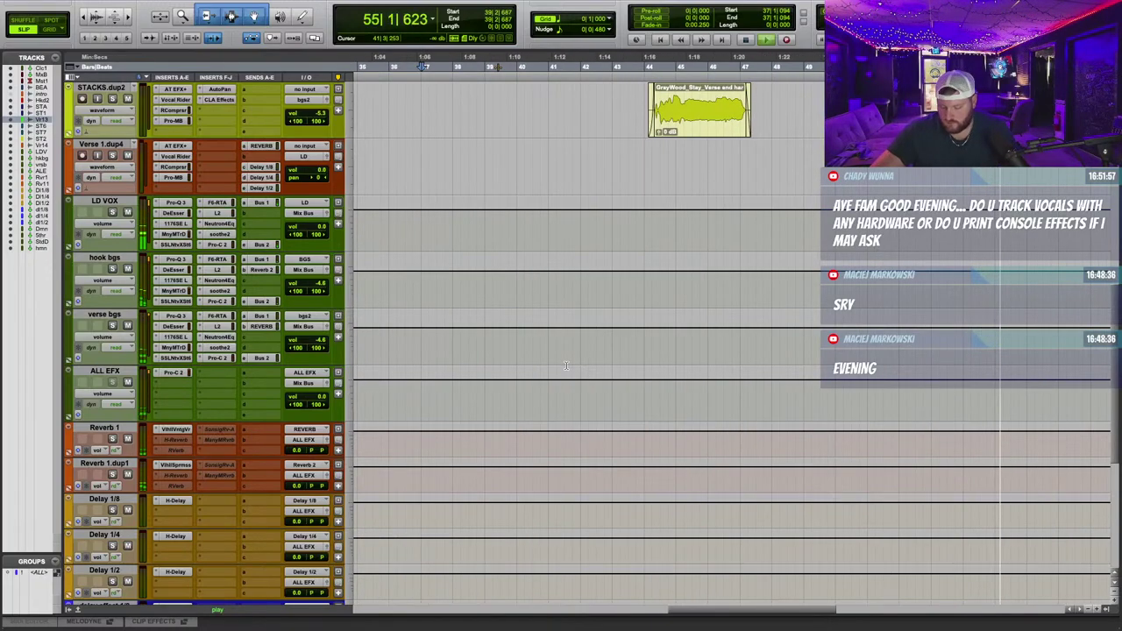
scroll(566, 366, up, 1)
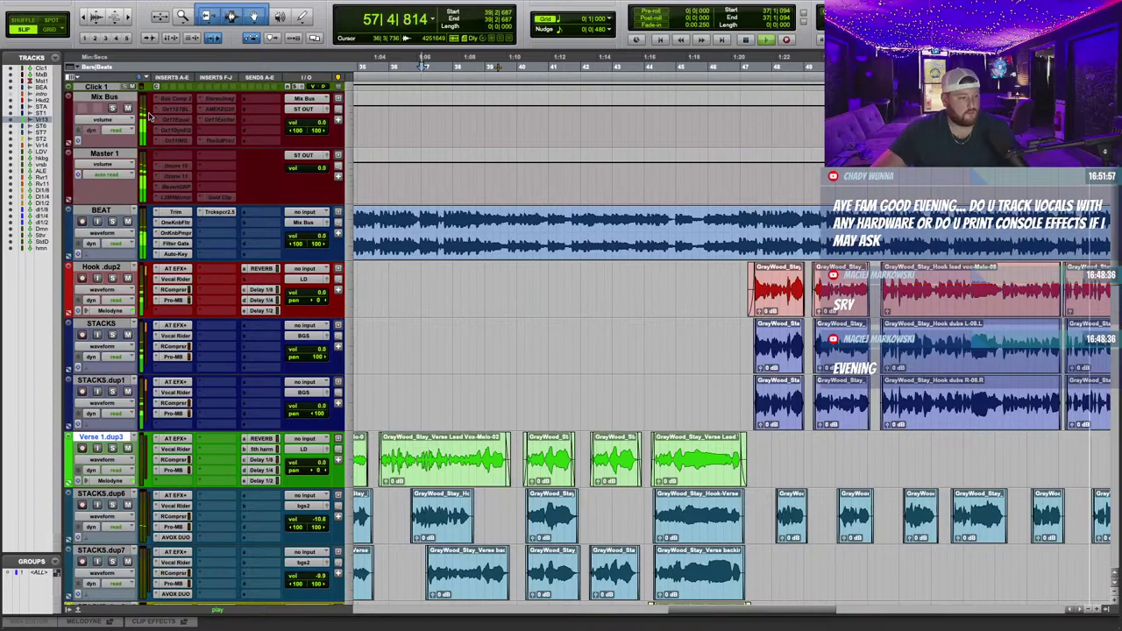
scroll(381, 260, down, 1)
scroll(375, 256, down, 3)
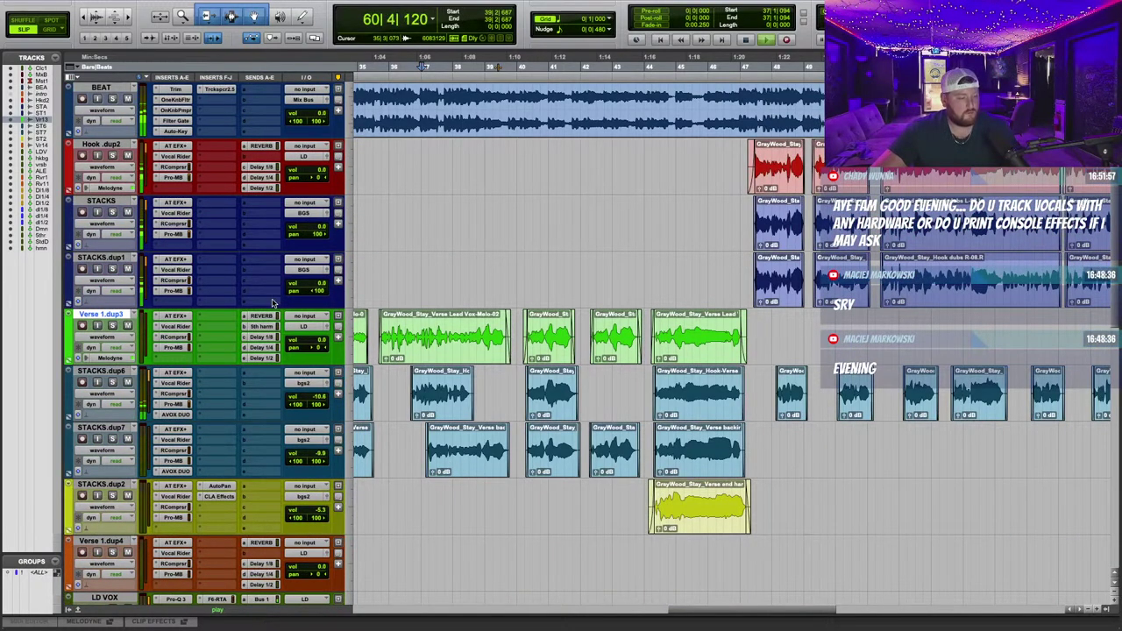
scroll(274, 305, down, 10)
scroll(263, 281, up, 10)
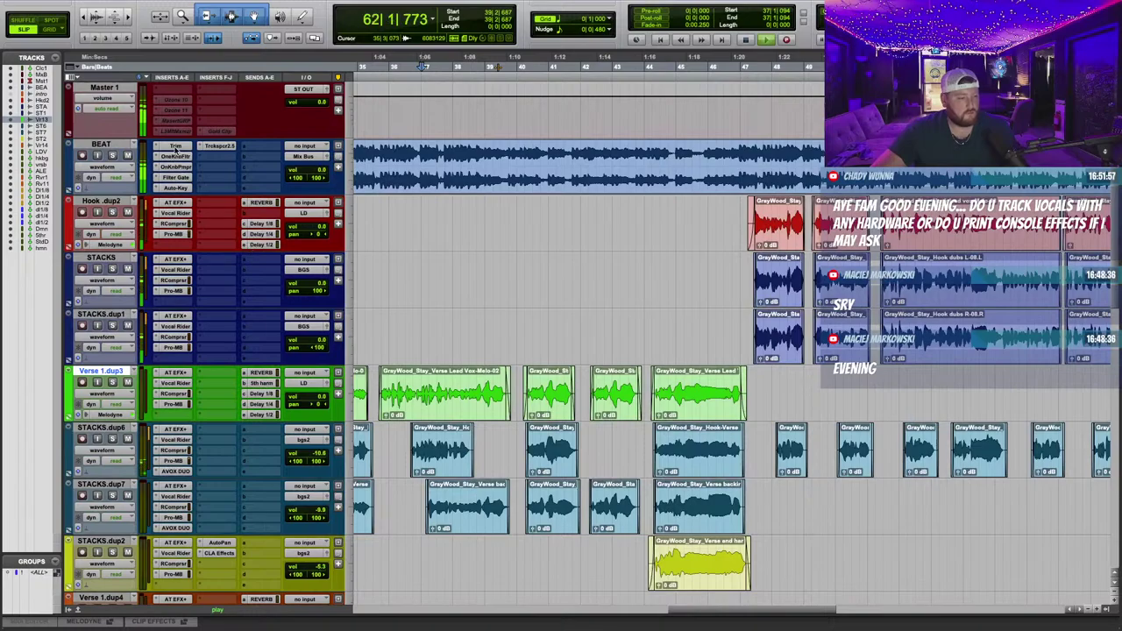
click(175, 145)
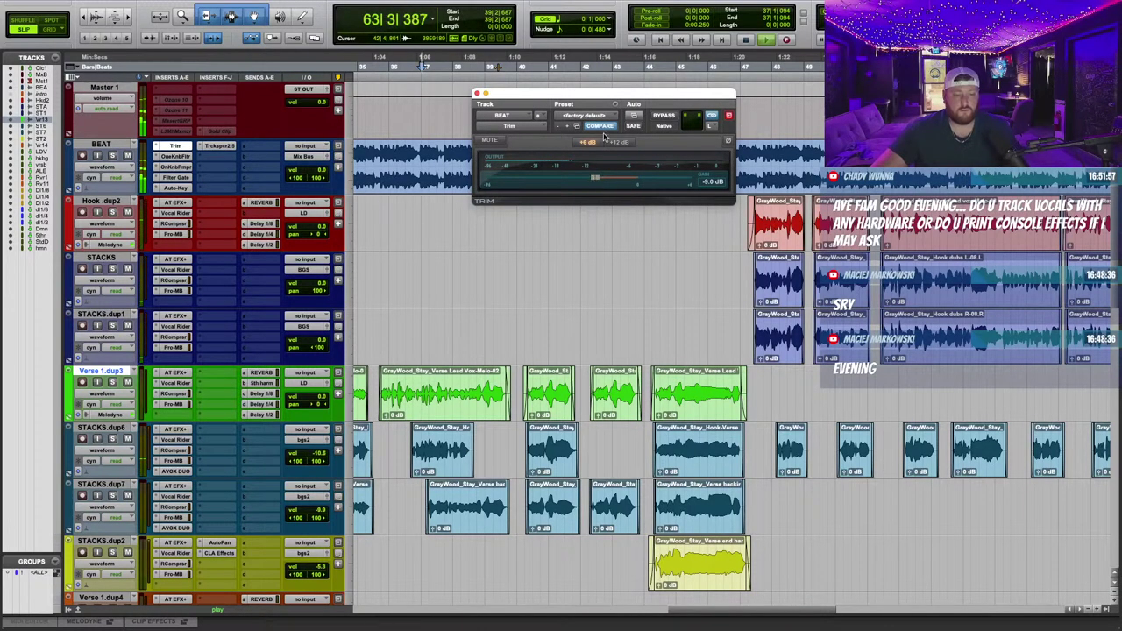
click(756, 68)
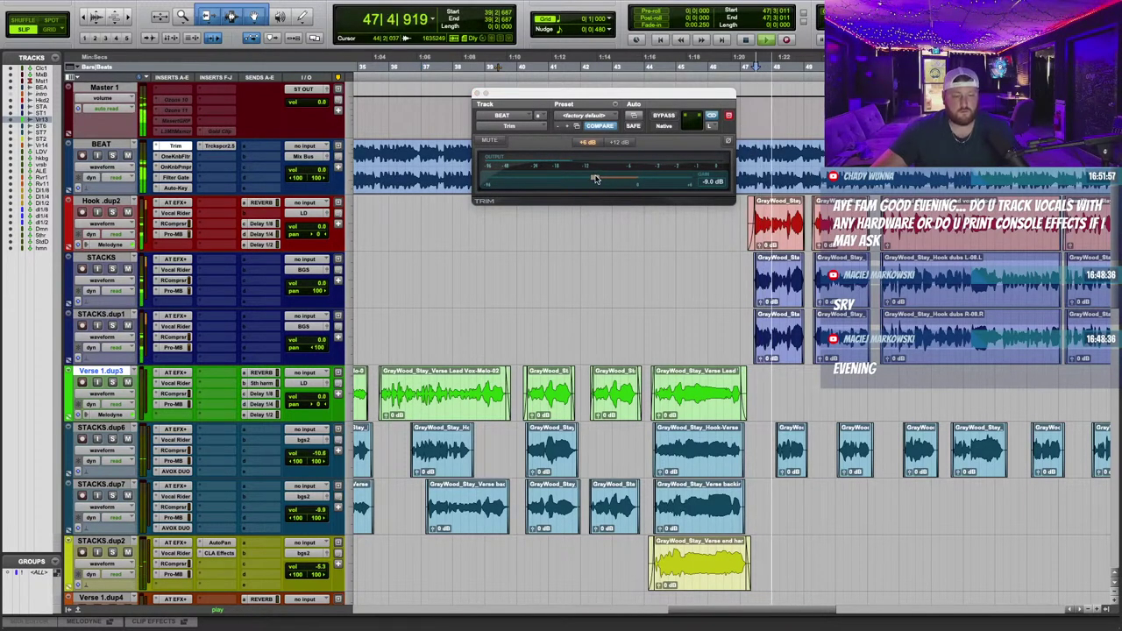
click(595, 178)
drag(594, 179, 601, 179)
scroll(531, 228, down, 4)
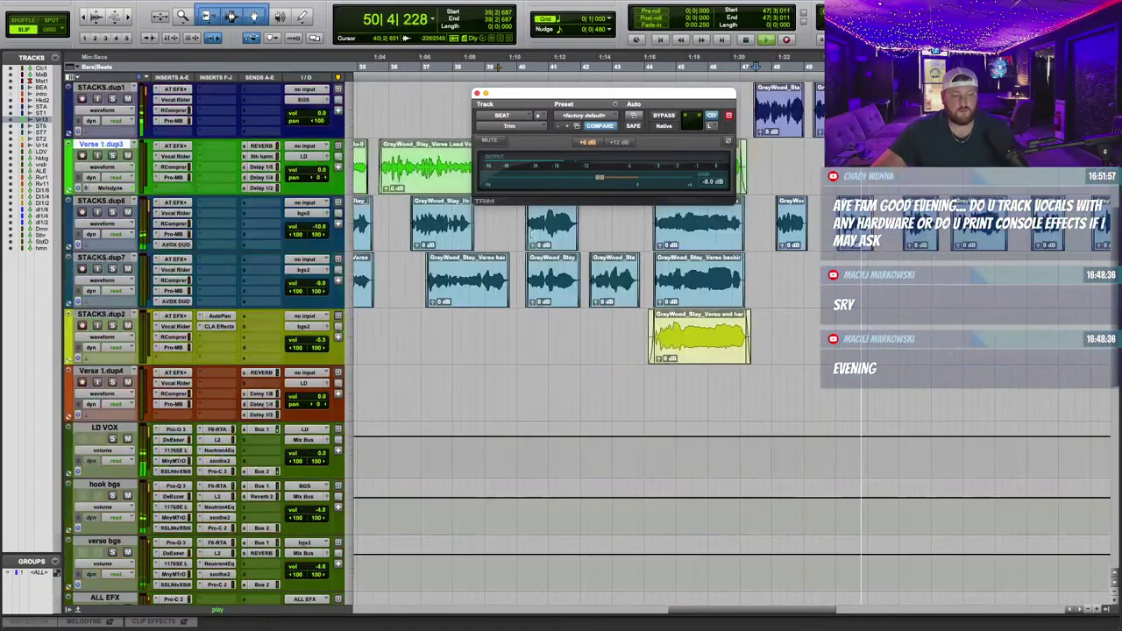
click(478, 94)
Route the outputs of LD VOX, hook bgs and verse bgs together to a new stereo aux input named ALL VOX.
scroll(275, 271, down, 7)
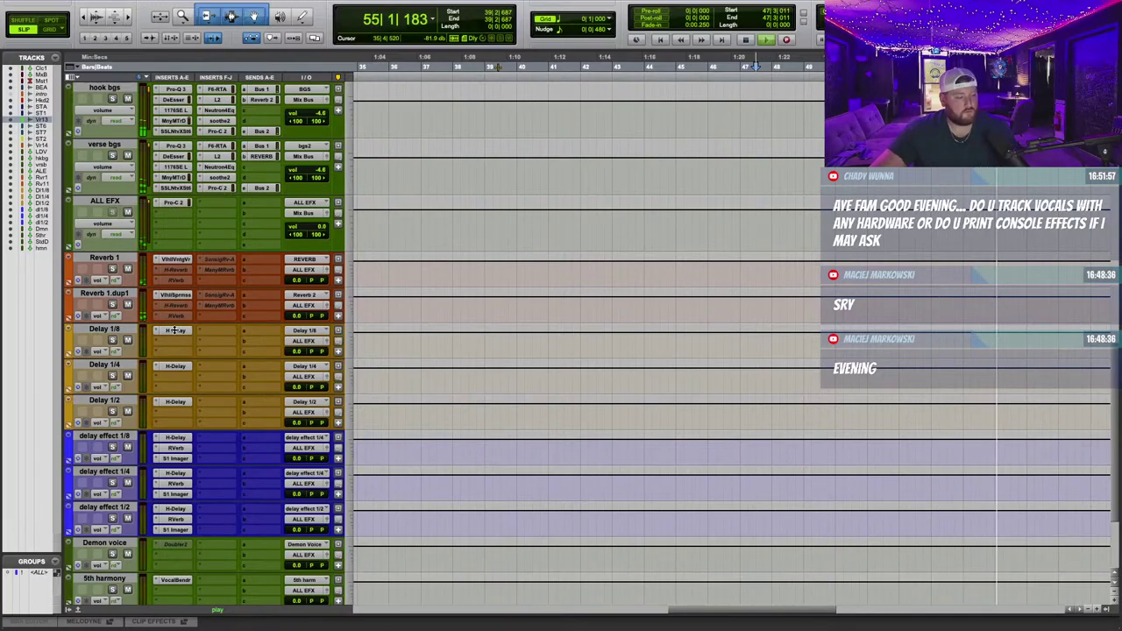
scroll(173, 329, down, 4)
scroll(173, 331, up, 12)
scroll(474, 372, down, 10)
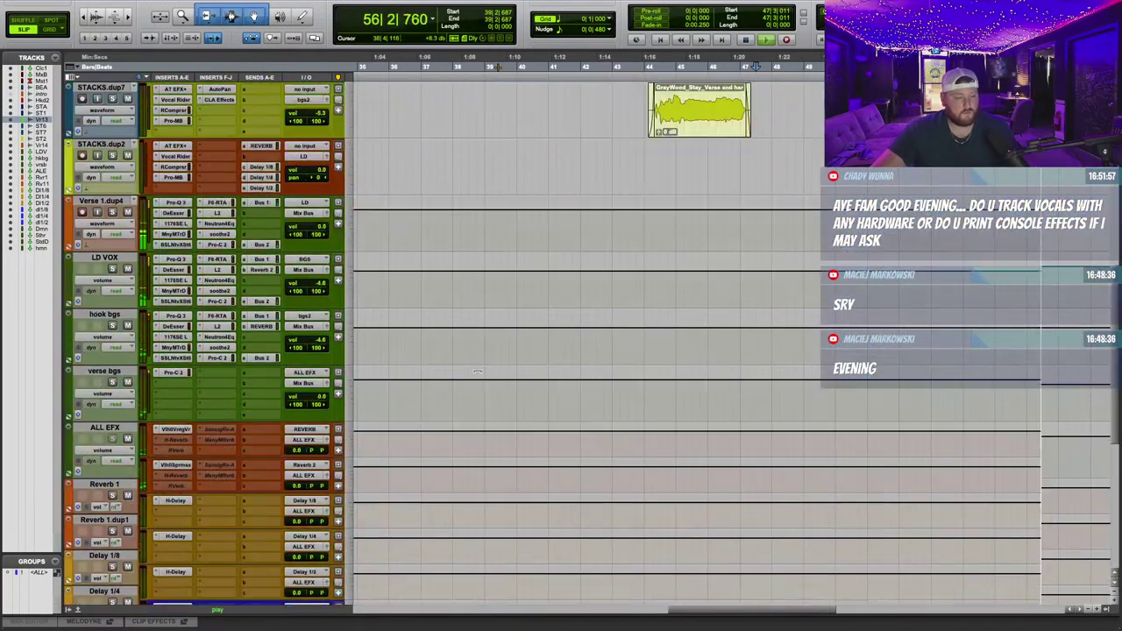
scroll(477, 372, up, 10)
scroll(478, 372, down, 8)
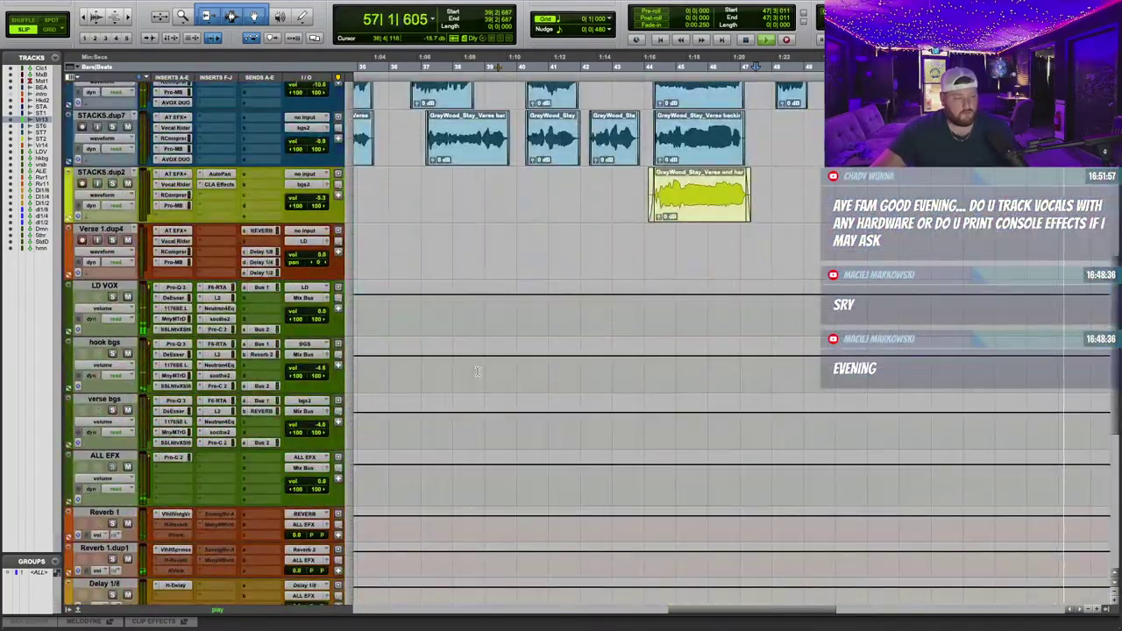
click(107, 287)
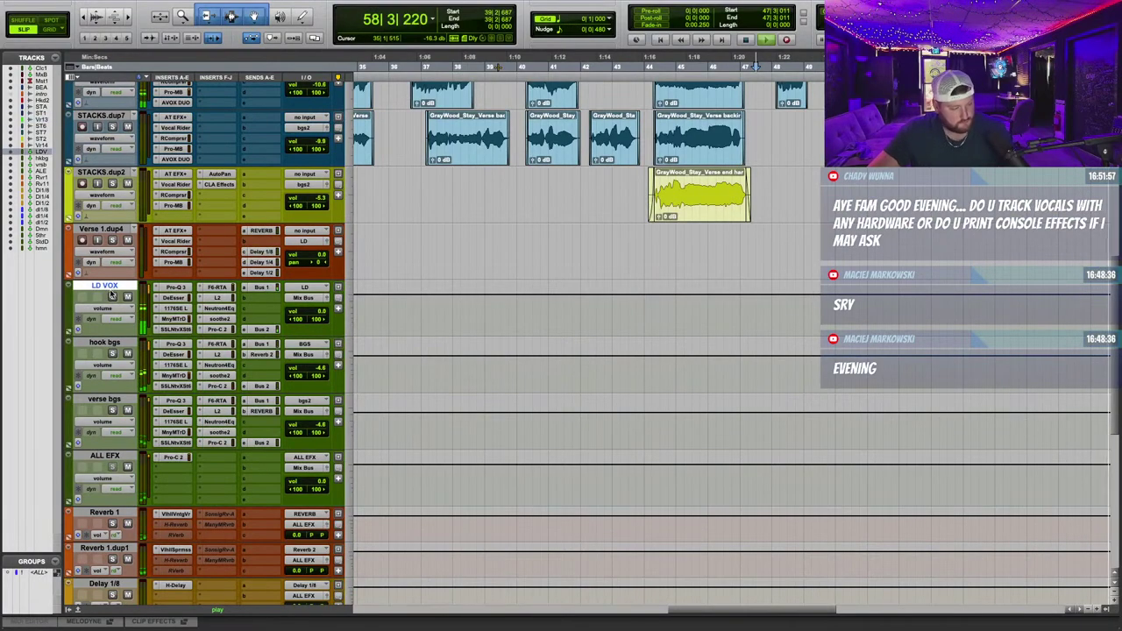
shift+click(119, 400)
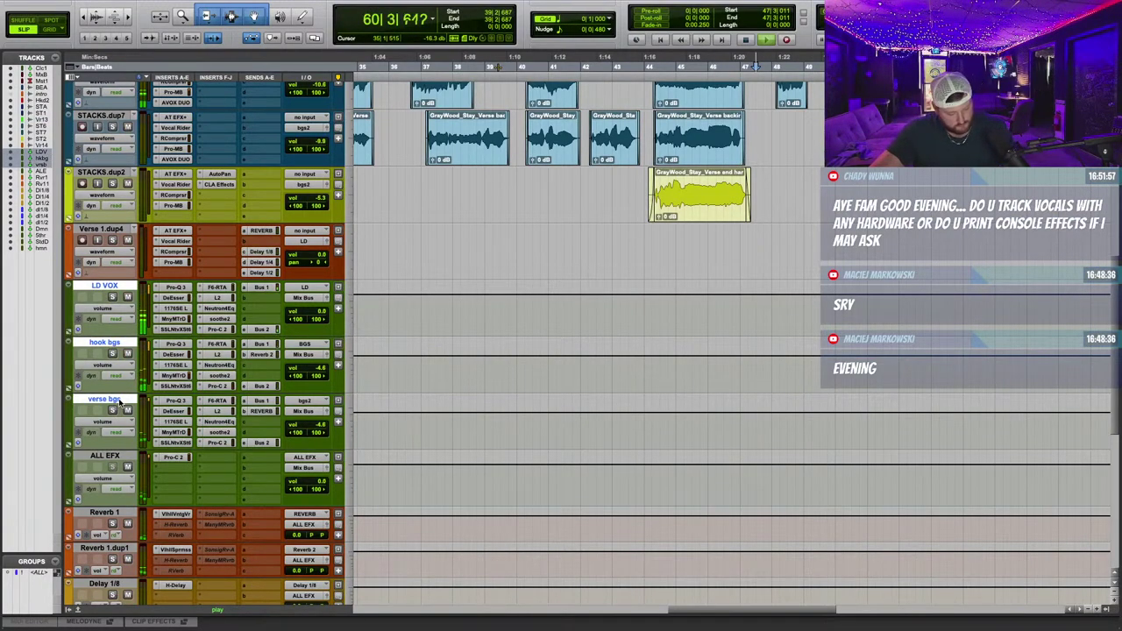
click(303, 412)
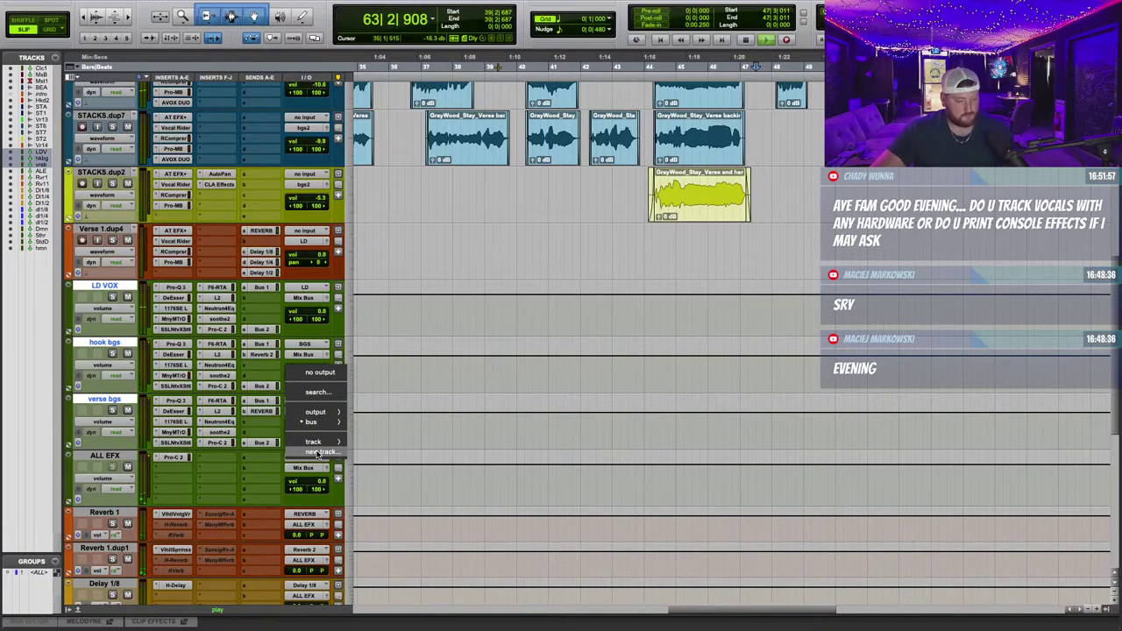
click(317, 452)
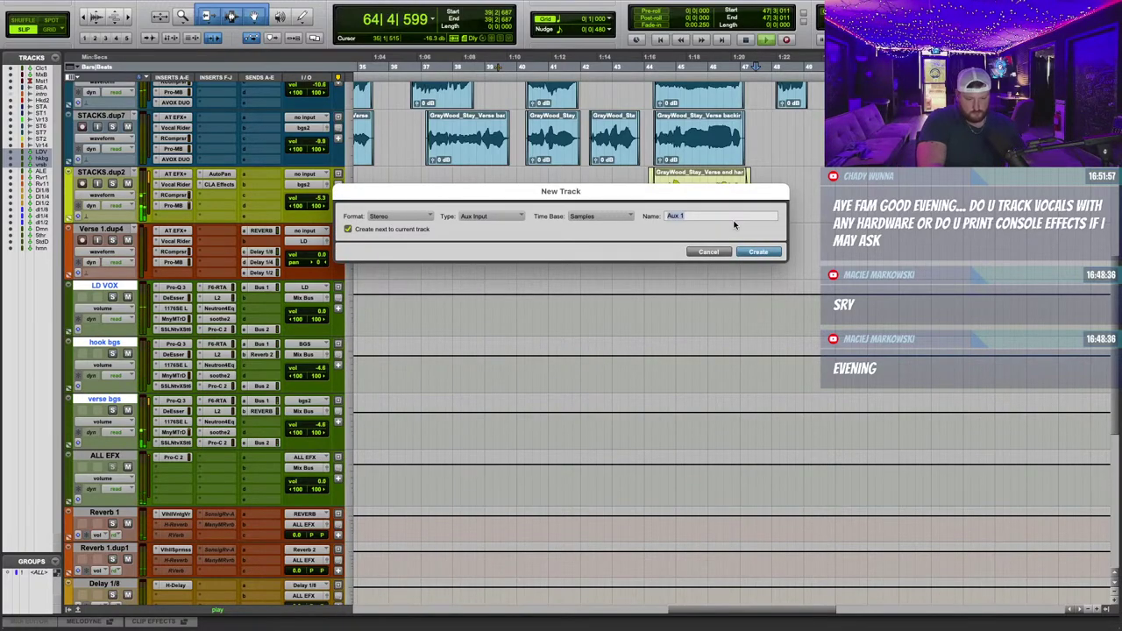
text(LL VOX)
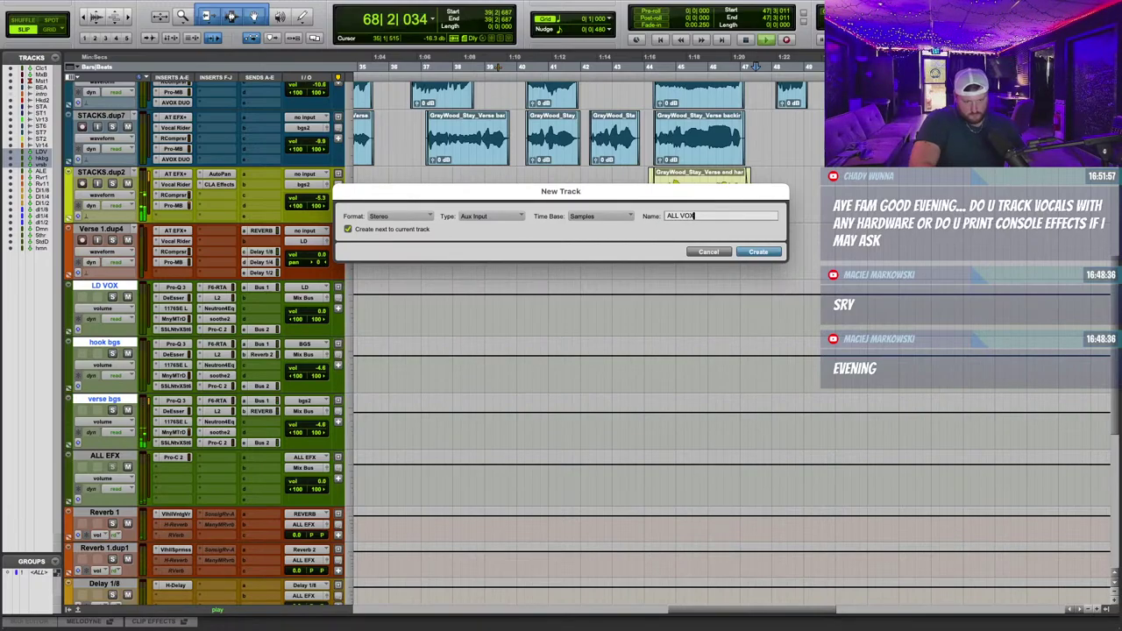
key(Return)
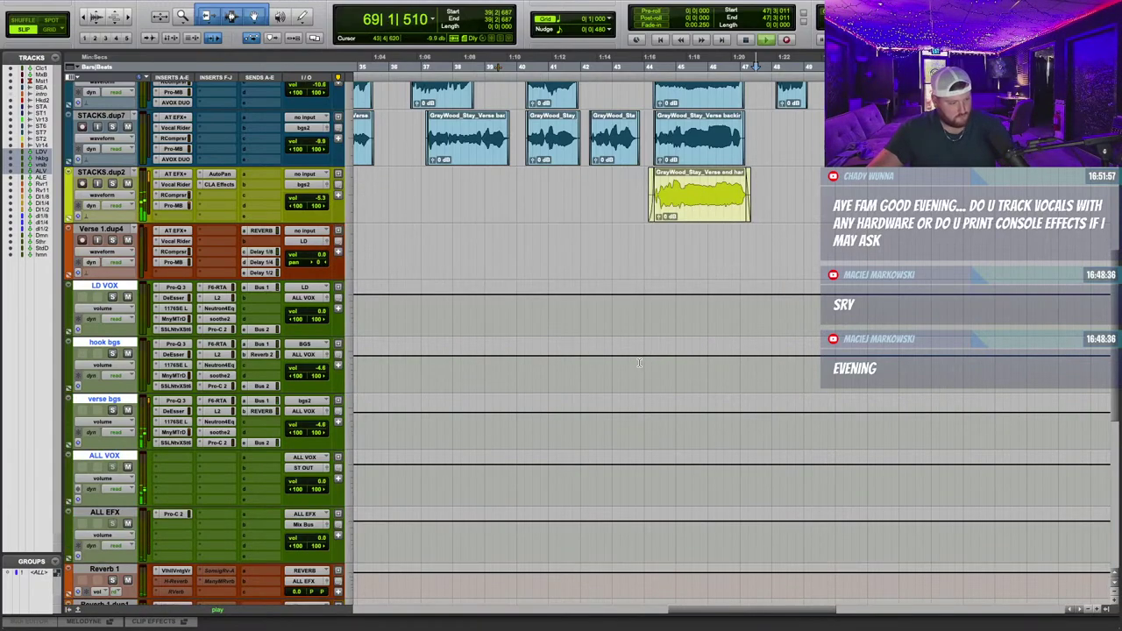
Set the output of the ALL VOX track to the stereo Mix Bus.
click(307, 468)
mouse_move(308, 480)
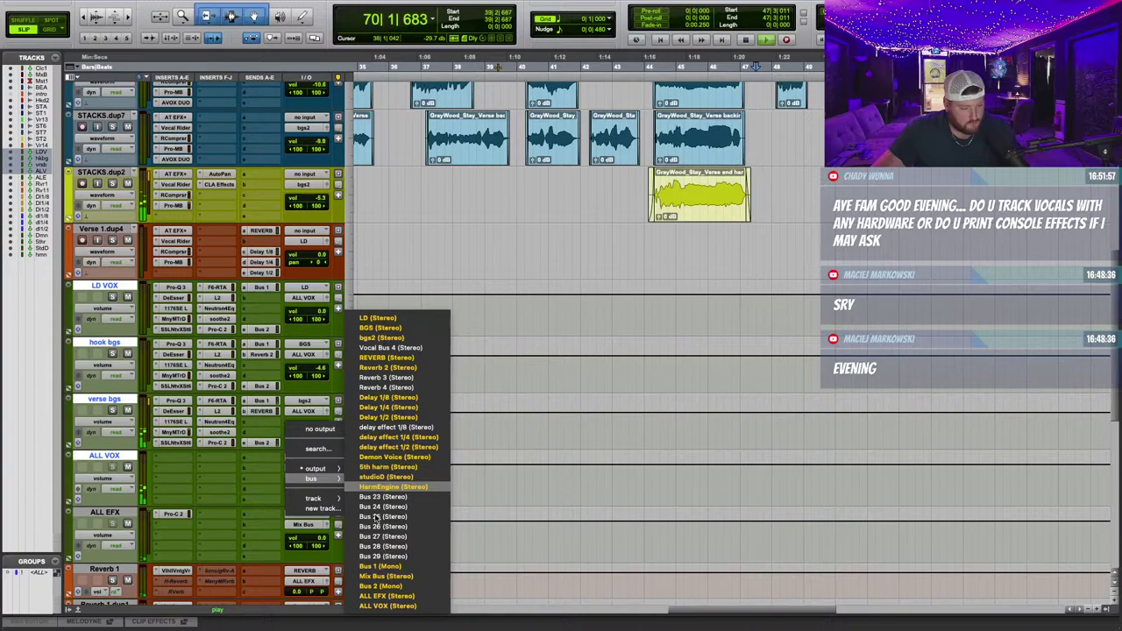
click(399, 576)
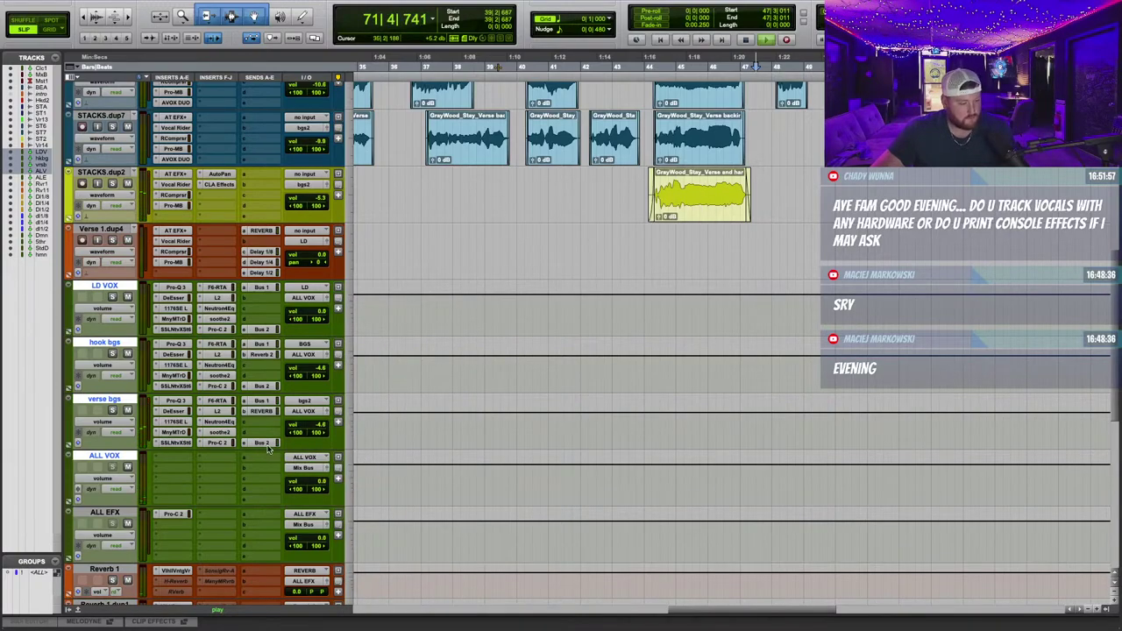
click(495, 243)
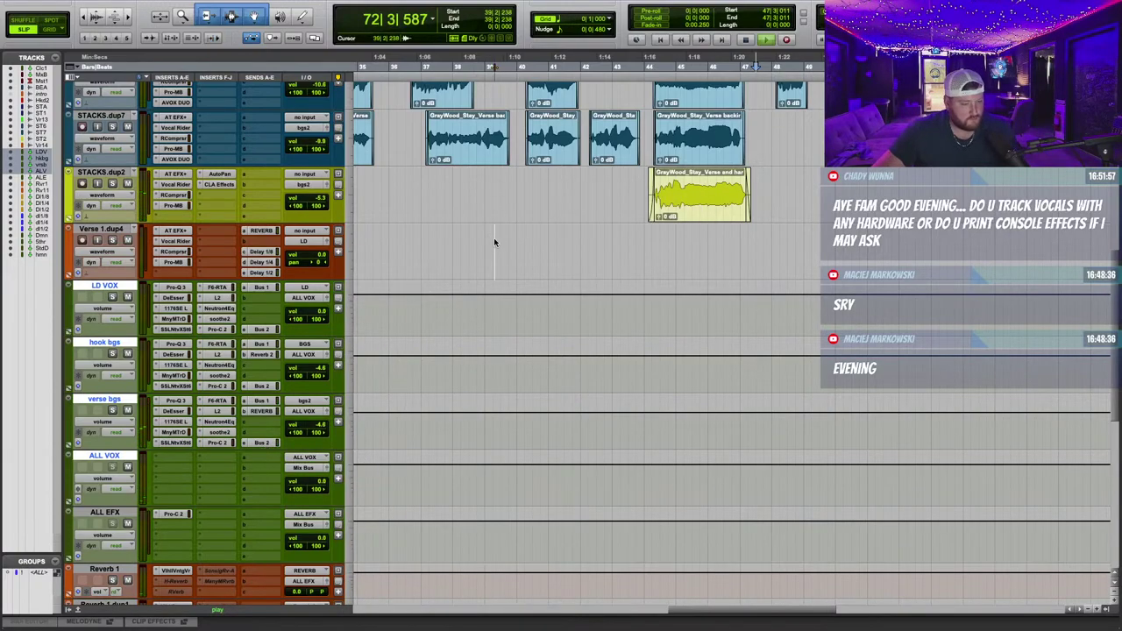
Search for the C6 plug-in and insert it in the first insert slot of the ALL VOX track.
click(172, 461)
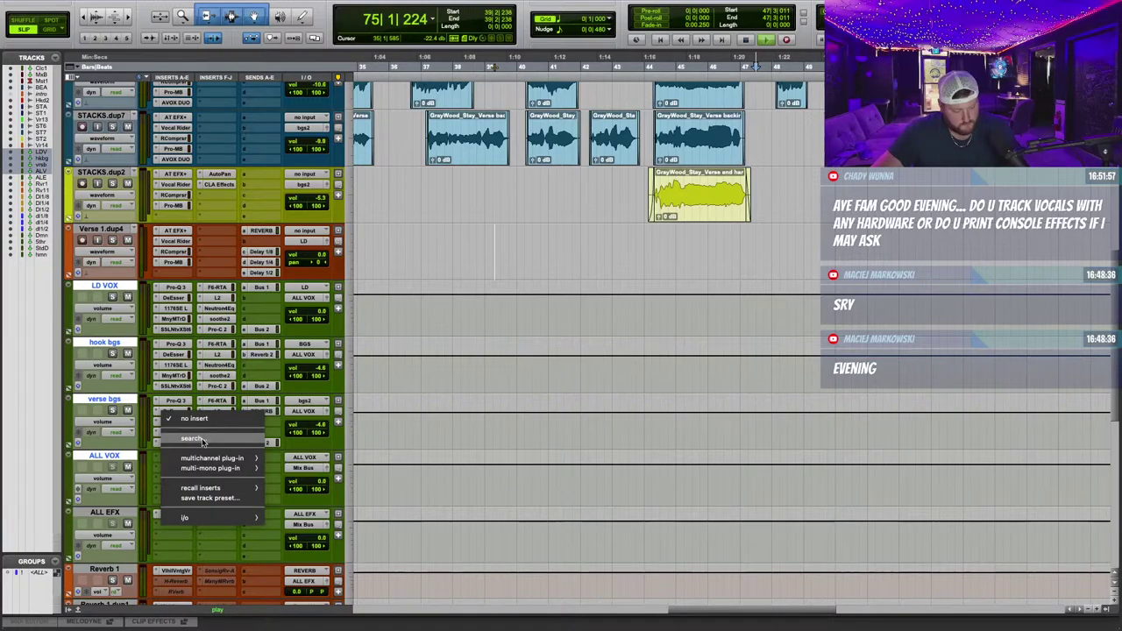
click(202, 440)
text(c6)
click(125, 407)
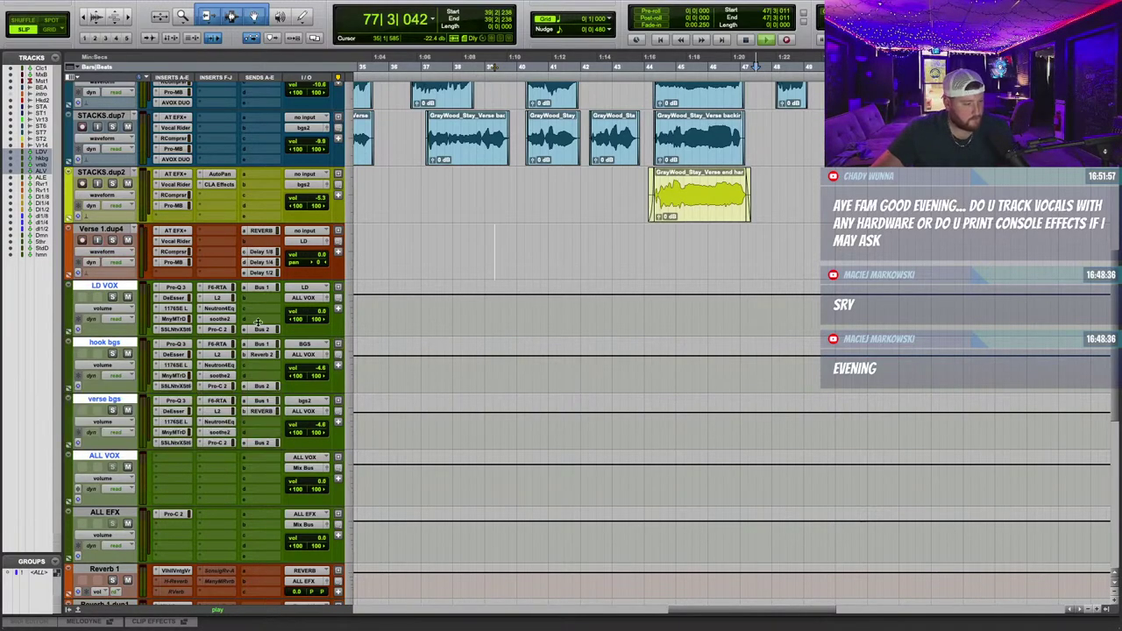
Play from about bar 4 beat 2 and solo band 3 of the C6 on ALL VOX.
click(435, 66)
drag(602, 94, 583, 170)
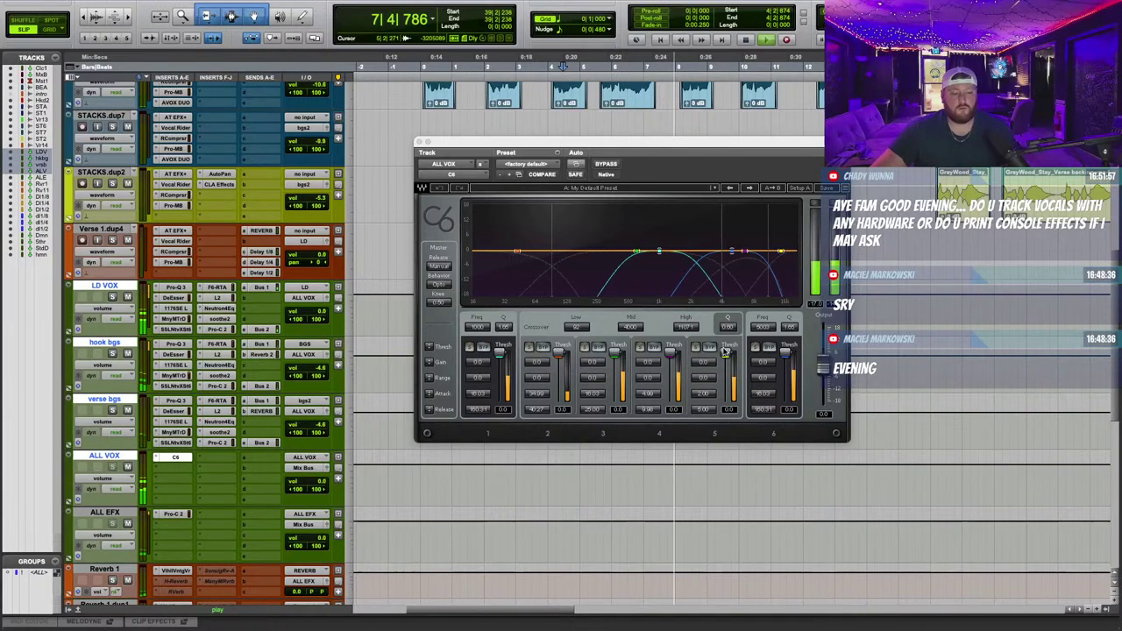
click(585, 347)
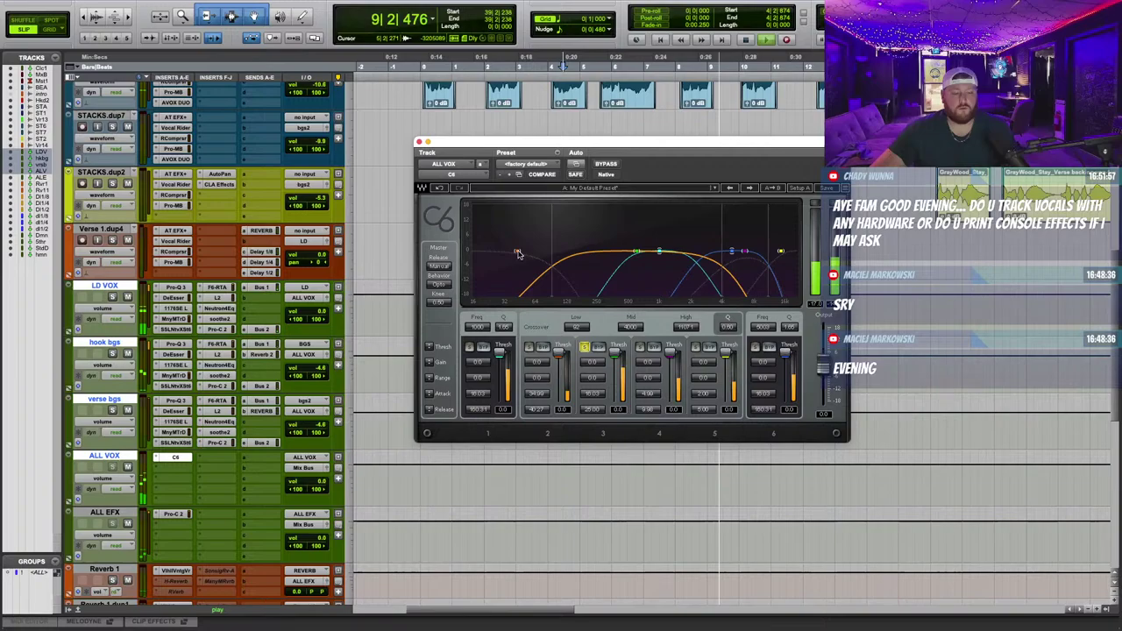
Set the C6 crossovers to about 59 Hz low and 1037 Hz mid, and give band 3 a -3.1 range and -20.0 threshold.
drag(518, 252, 507, 252)
drag(630, 326, 633, 331)
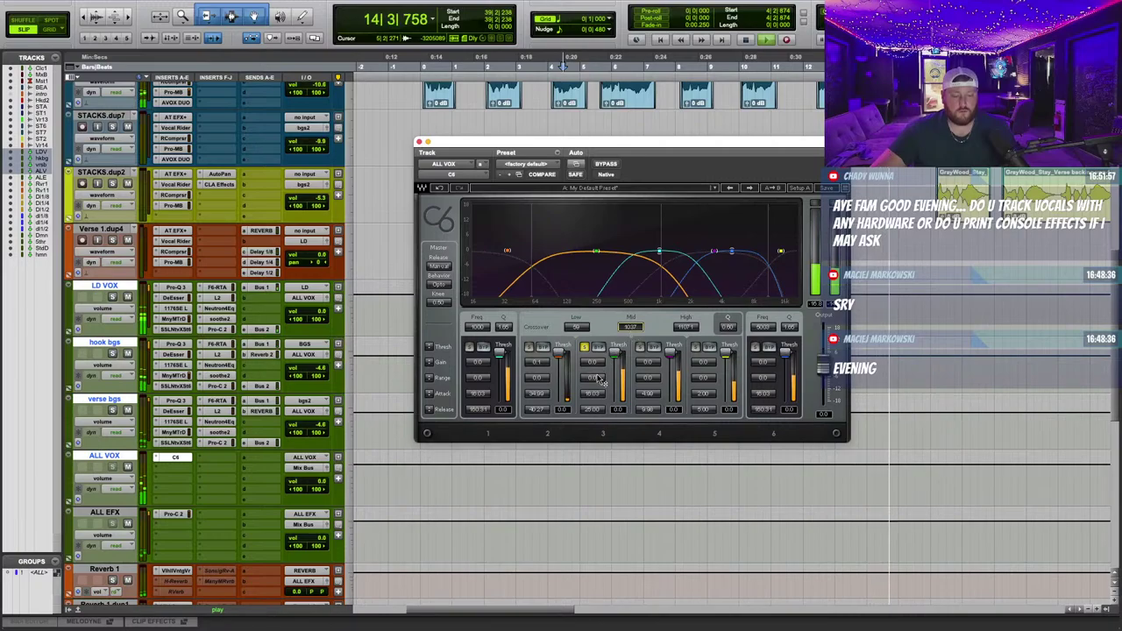
drag(597, 378, 615, 364)
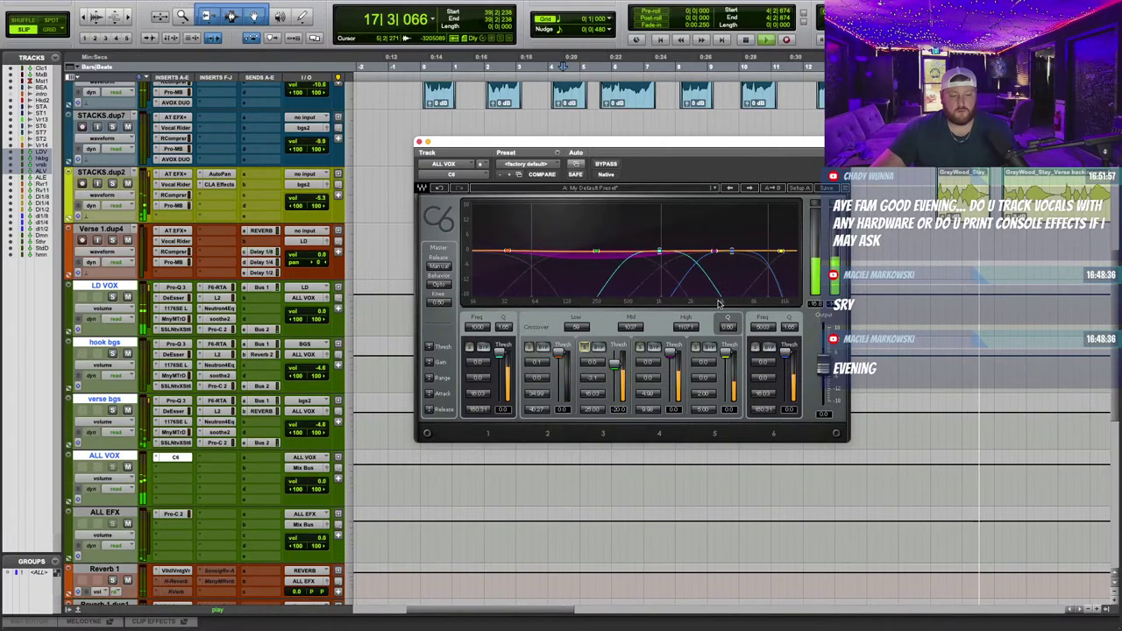
Solo band 6 of the C6 and sweep a narrow 18 dB boost to 4177 Hz to locate the harshness.
click(732, 252)
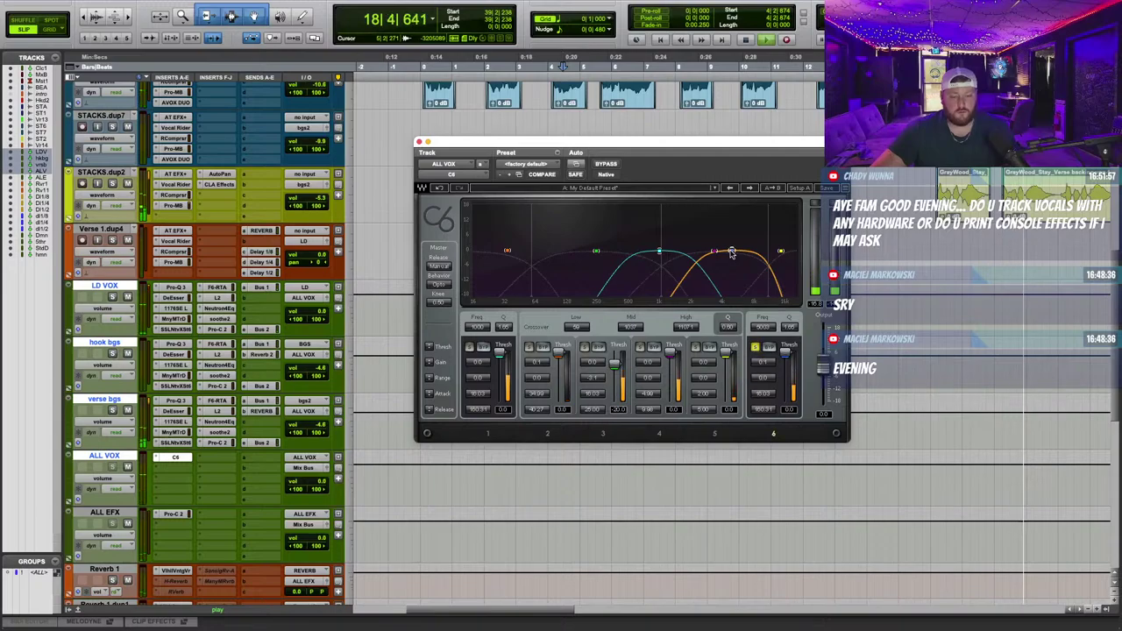
drag(732, 252, 732, 221)
drag(790, 326, 725, 205)
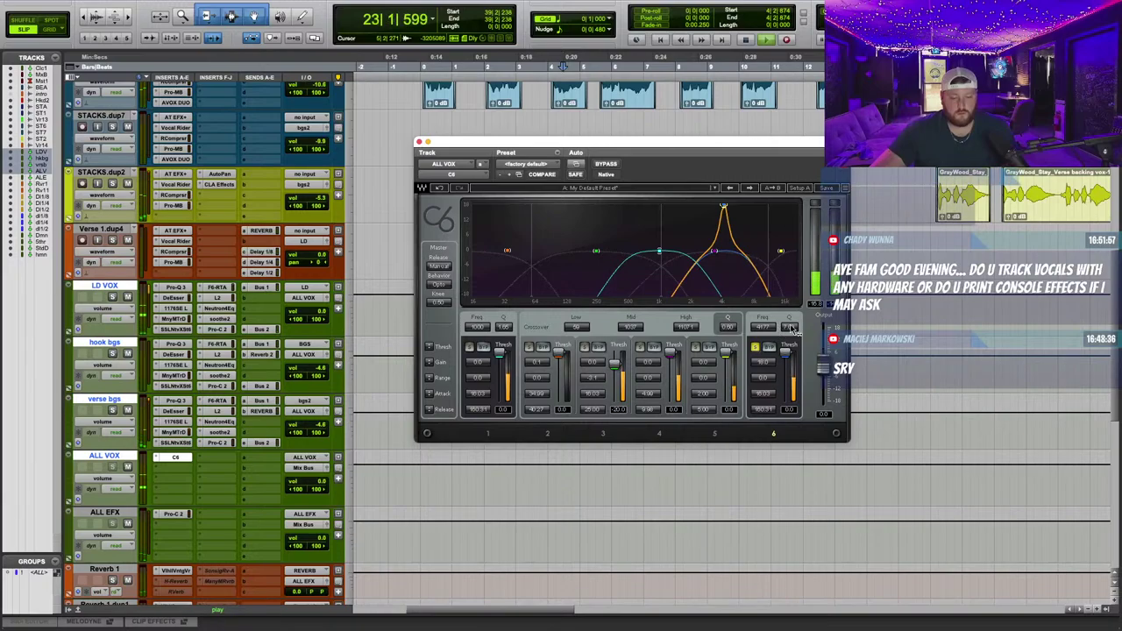
scroll(787, 328, up, 5)
Reset band 6's gain to 0, set its range to -12.1 and threshold to -32.6, and unsolo it.
click(762, 363)
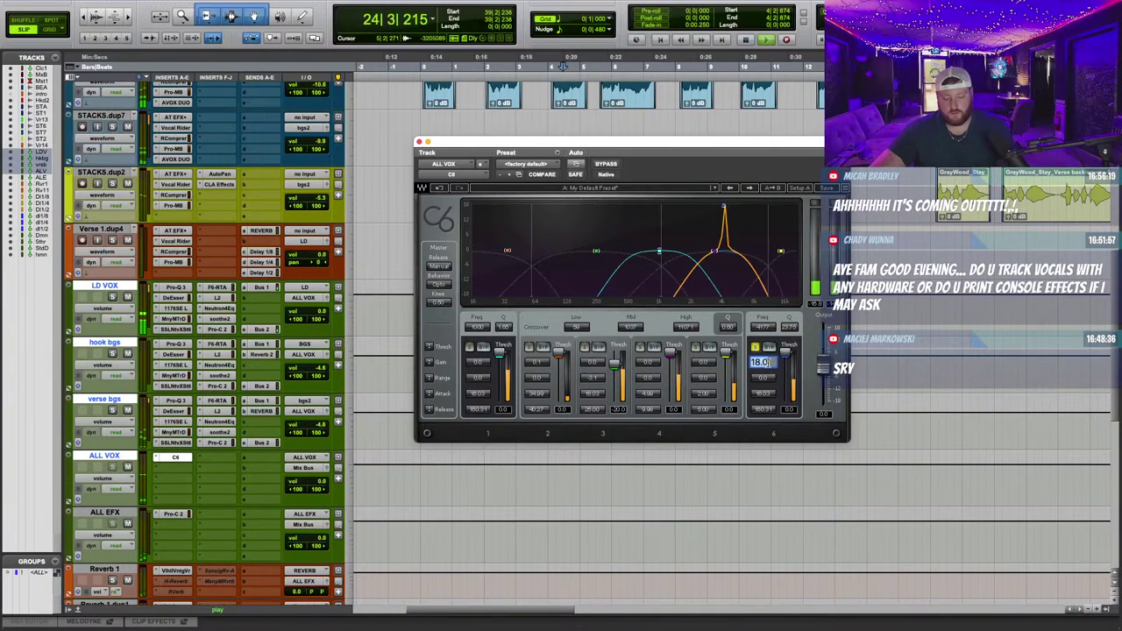
text(0)
key(Return)
drag(764, 384, 764, 403)
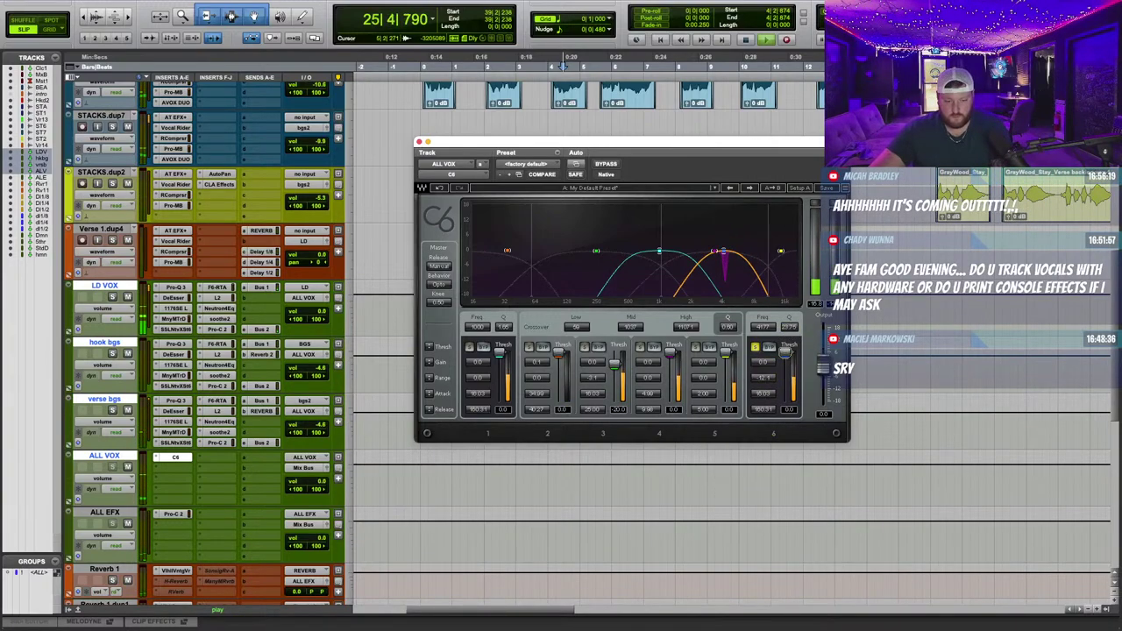
click(756, 349)
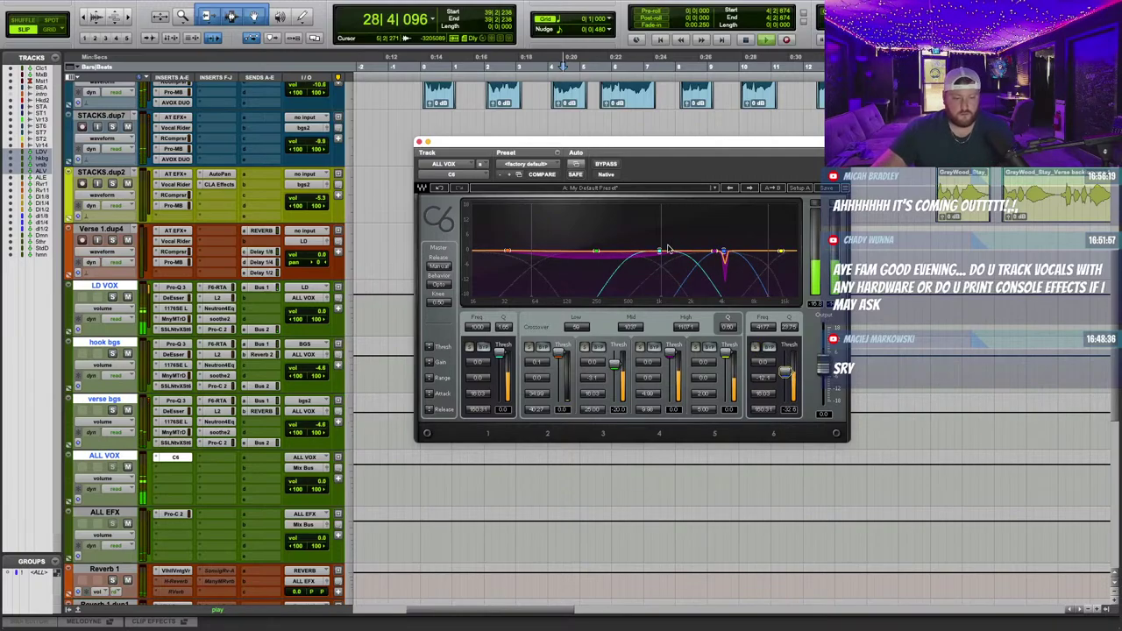
Solo band 4, set its range to -5.1 and threshold to -19.9, replay from about bar 6, and unsolo it.
click(640, 347)
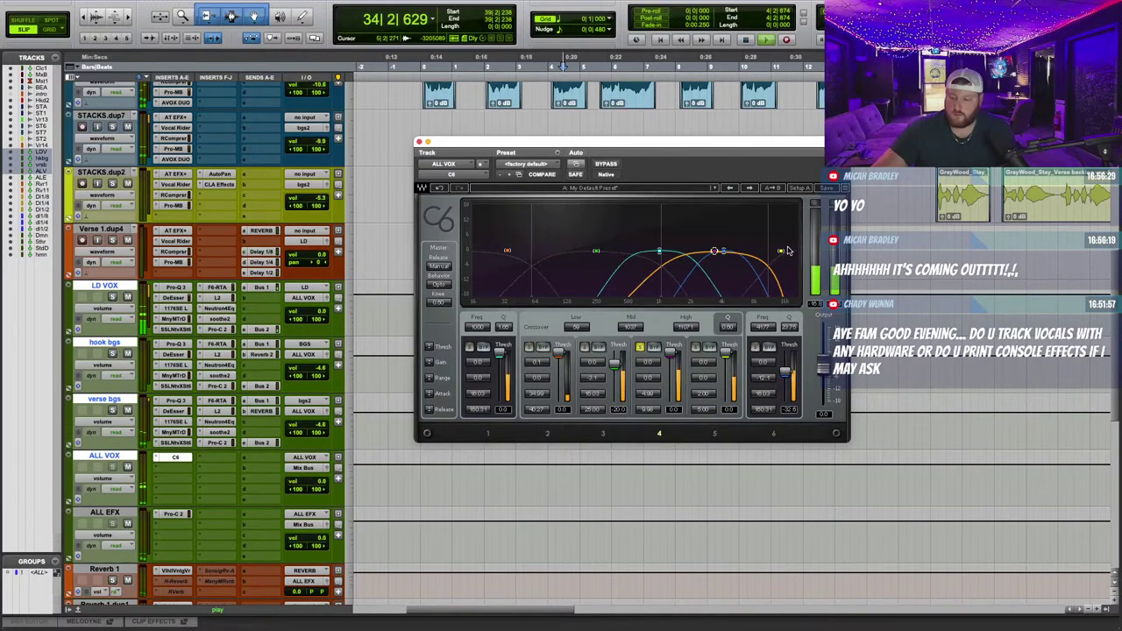
key(space)
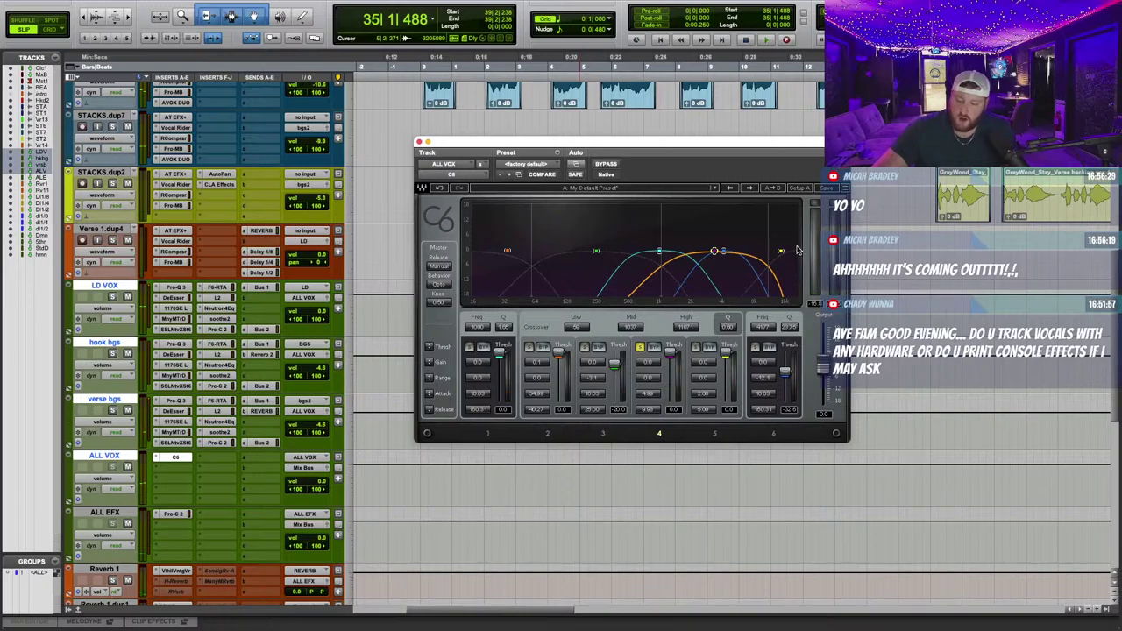
key(space)
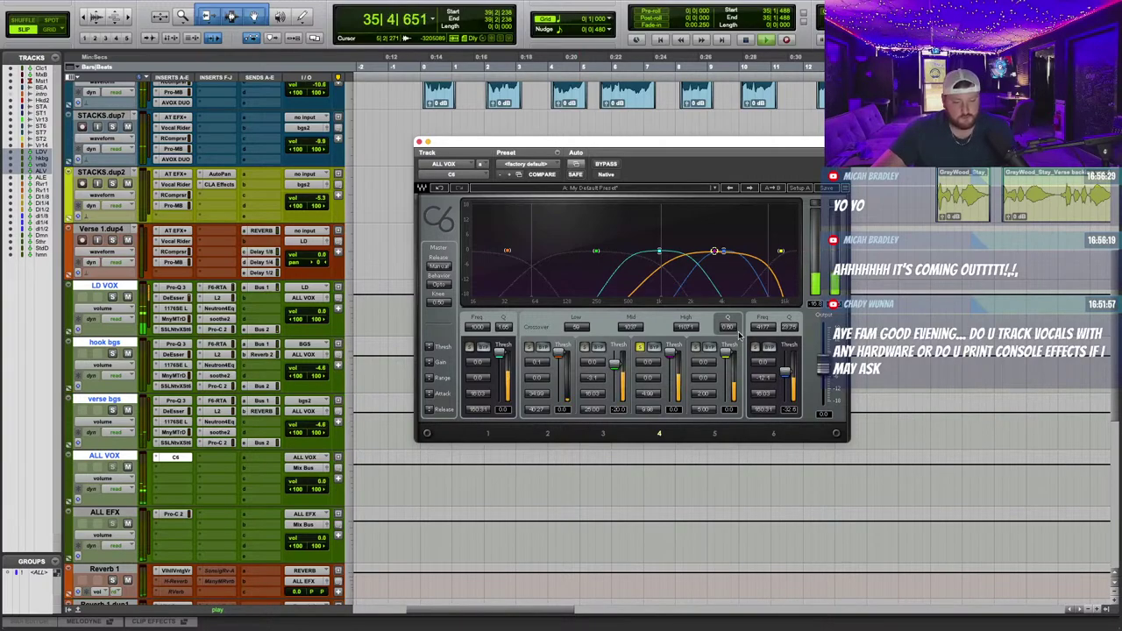
mouse_move(660, 369)
mouse_down()
mouse_move(660, 386)
mouse_move(670, 356)
mouse_move(671, 367)
mouse_up()
click(625, 66)
click(641, 348)
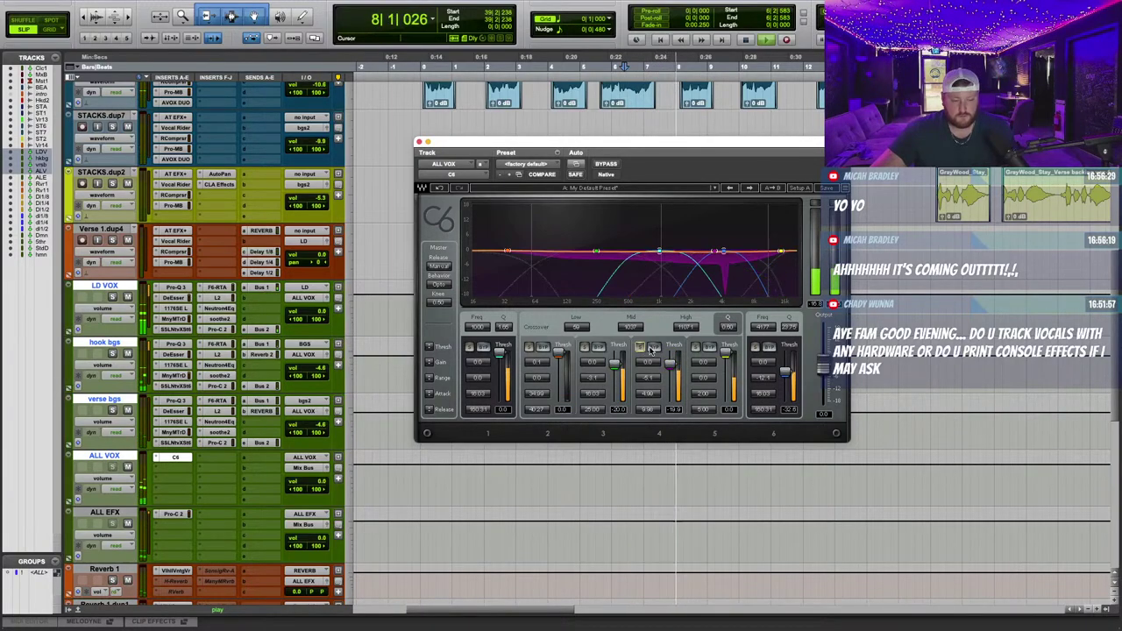
Audition bands 5 and 4, refining the crossovers to 864 Hz mid, 10462 Hz high and 0.75 Q, with band 4's threshold at -24.0.
click(695, 347)
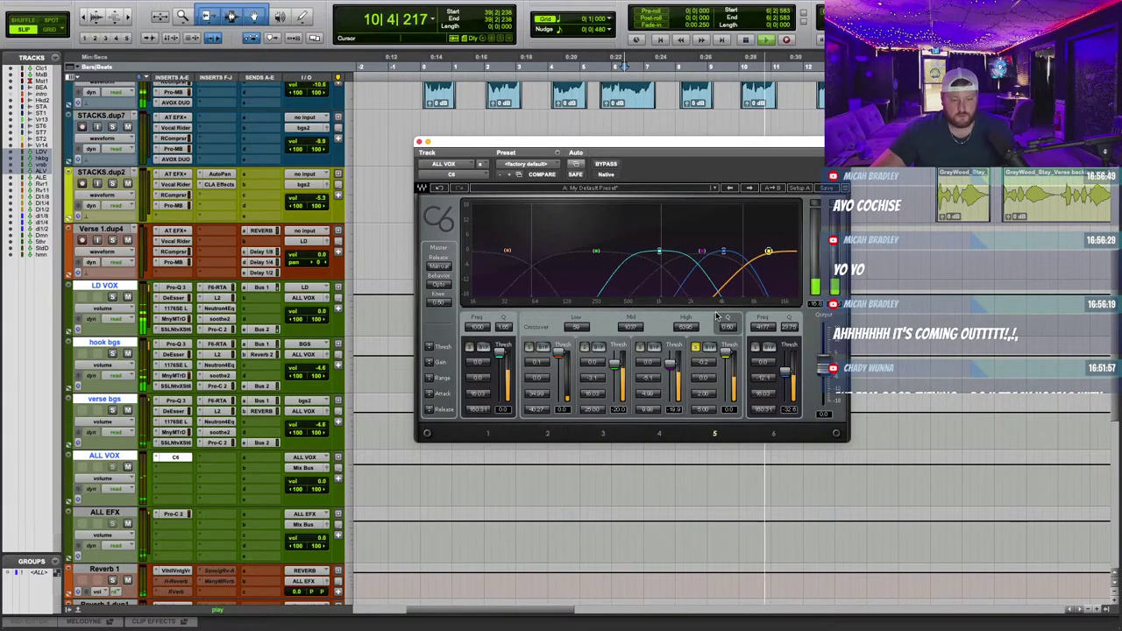
drag(726, 326, 727, 317)
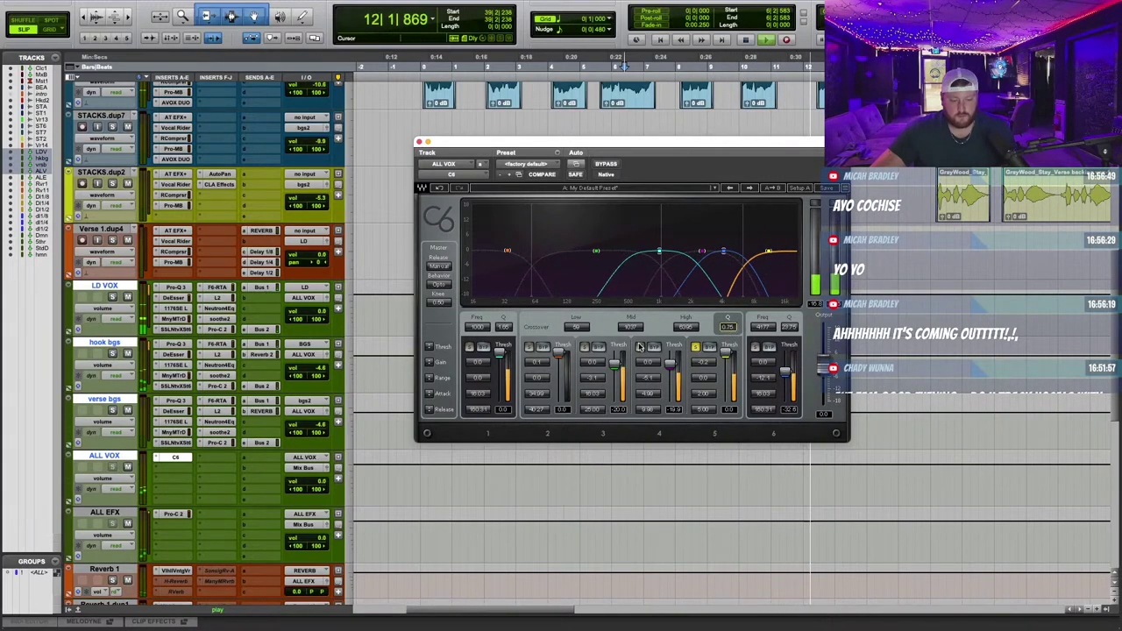
click(640, 347)
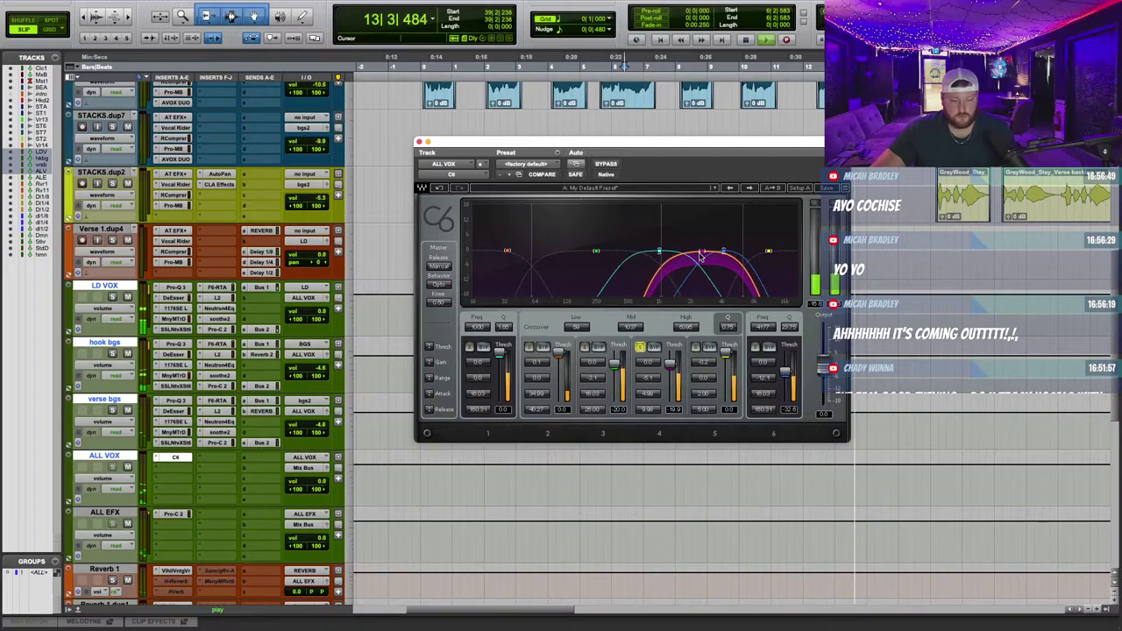
drag(700, 253, 699, 251)
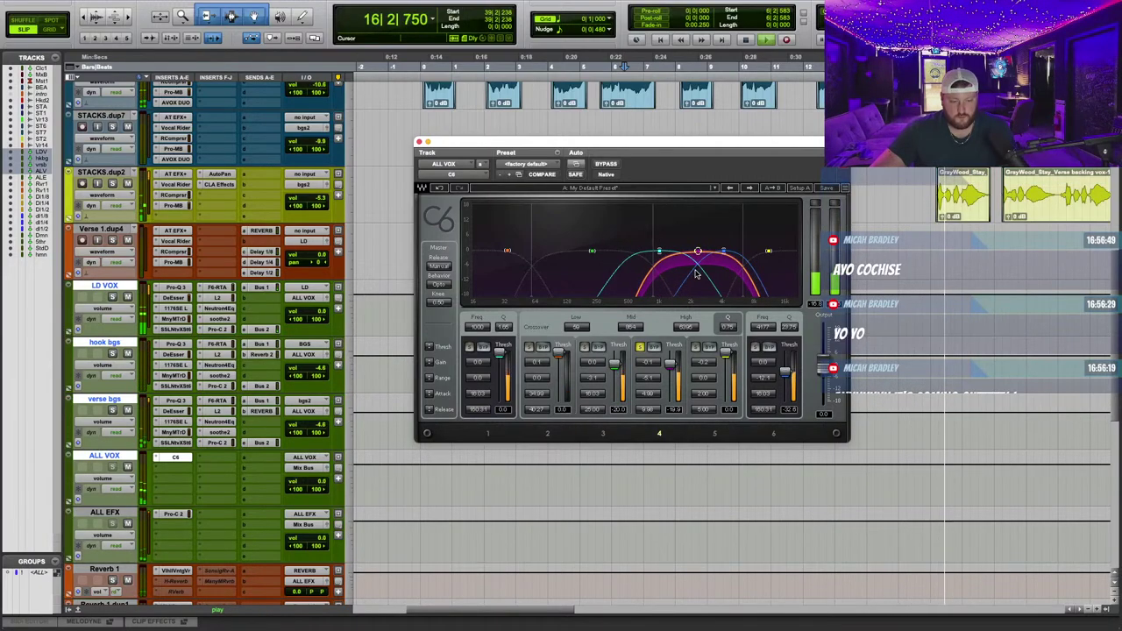
mouse_move(686, 326)
mouse_down()
mouse_move(687, 304)
mouse_move(687, 321)
mouse_up()
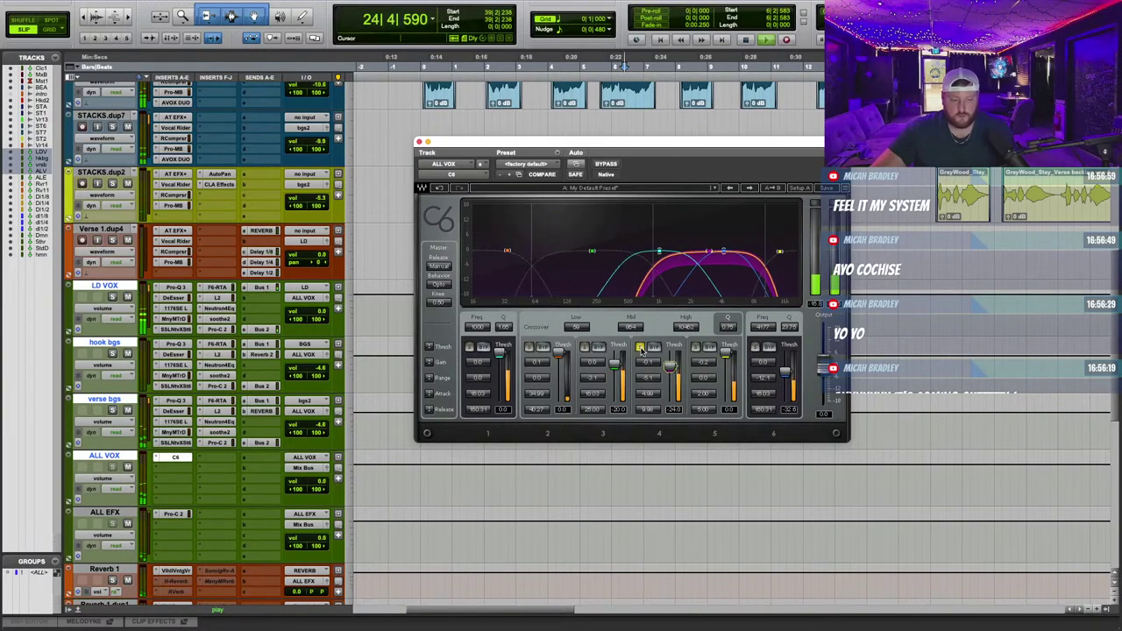
Solo band 1 of the C6, tighten its Q, and sweep an 18 dB boost to 621 Hz.
click(470, 347)
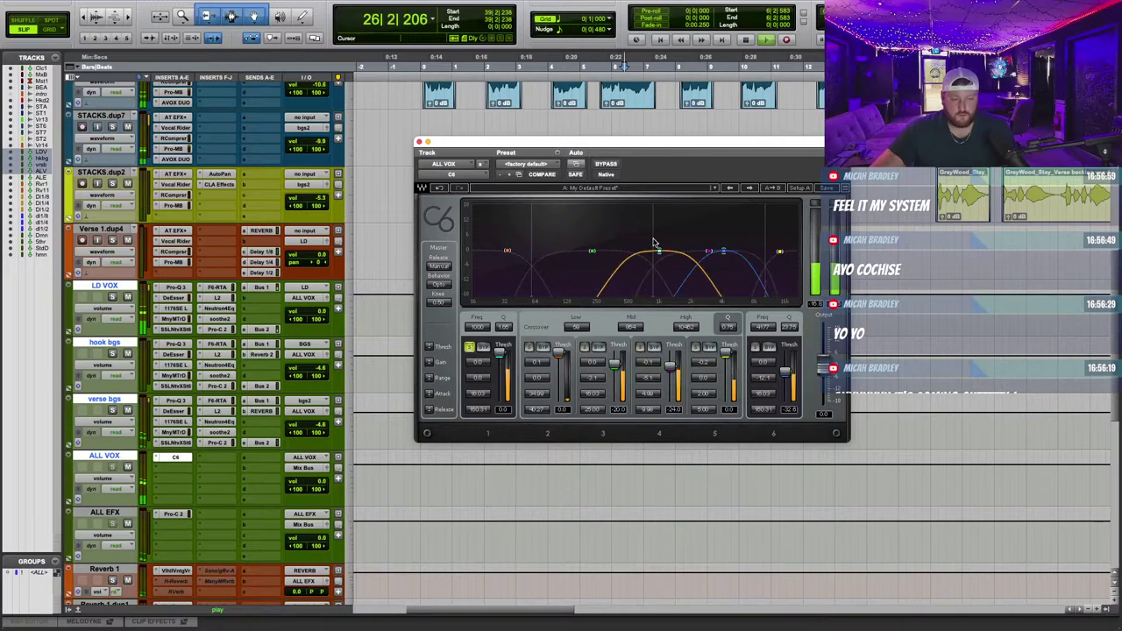
drag(502, 327, 502, 318)
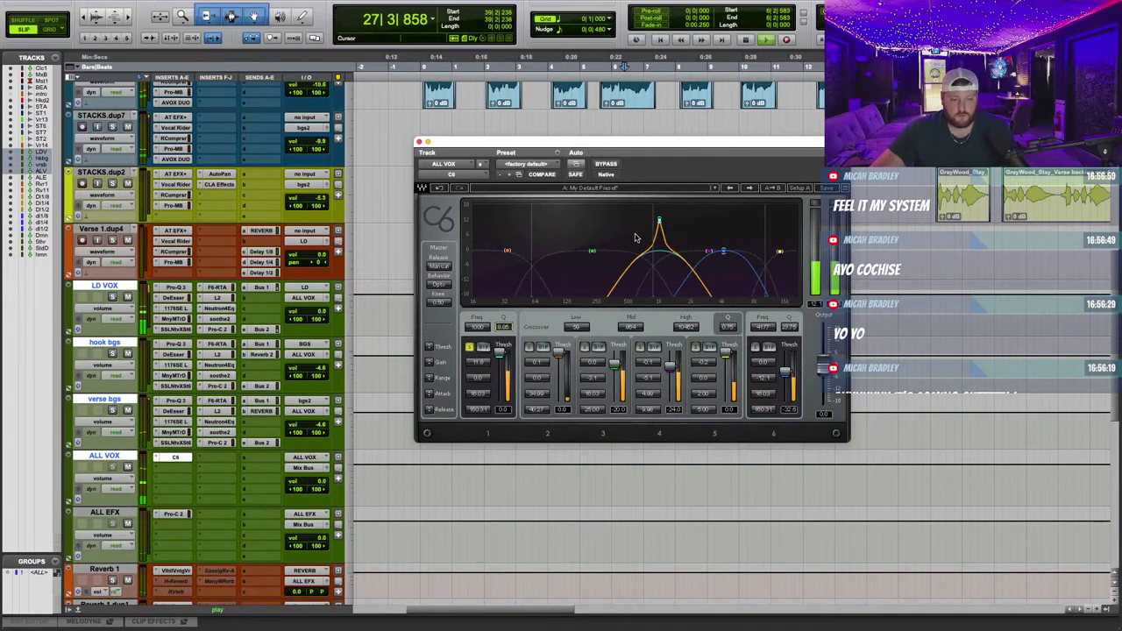
drag(659, 220, 632, 205)
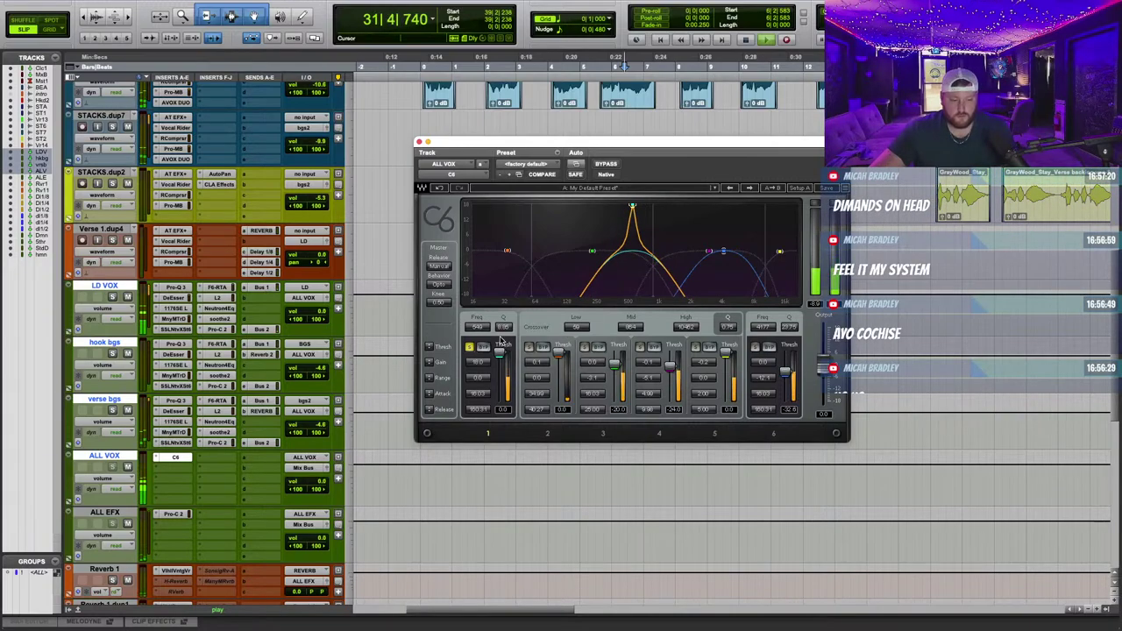
drag(634, 204, 638, 205)
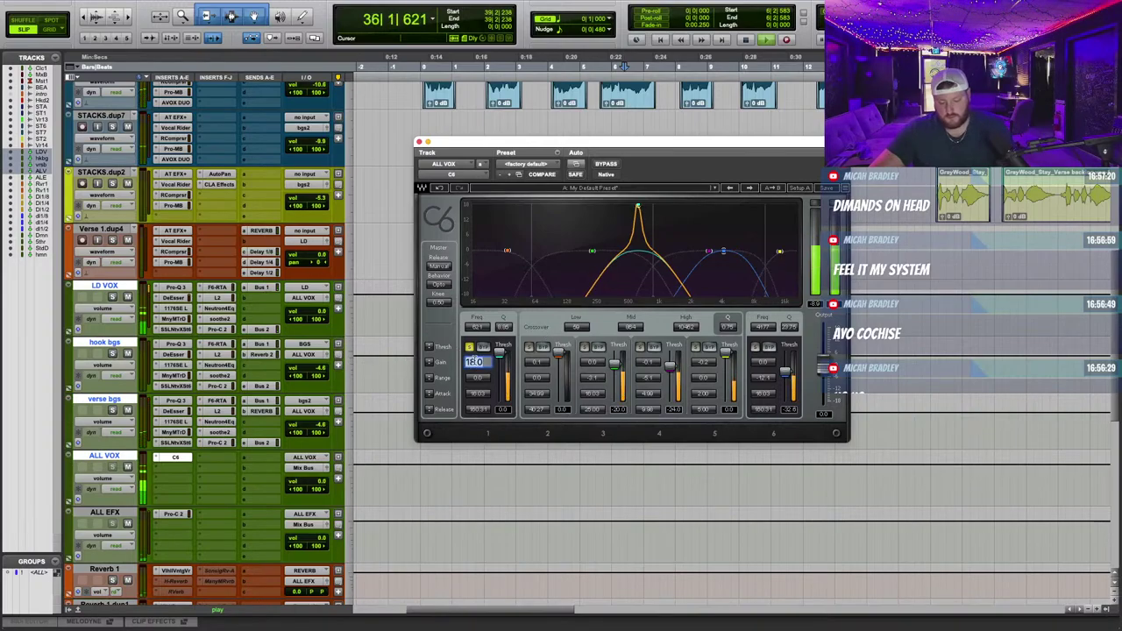
Reset band 1's gain to 0, set its range to -13.9 and threshold to -24.7, and narrow its Q further.
text(0)
key(Return)
drag(480, 378, 483, 386)
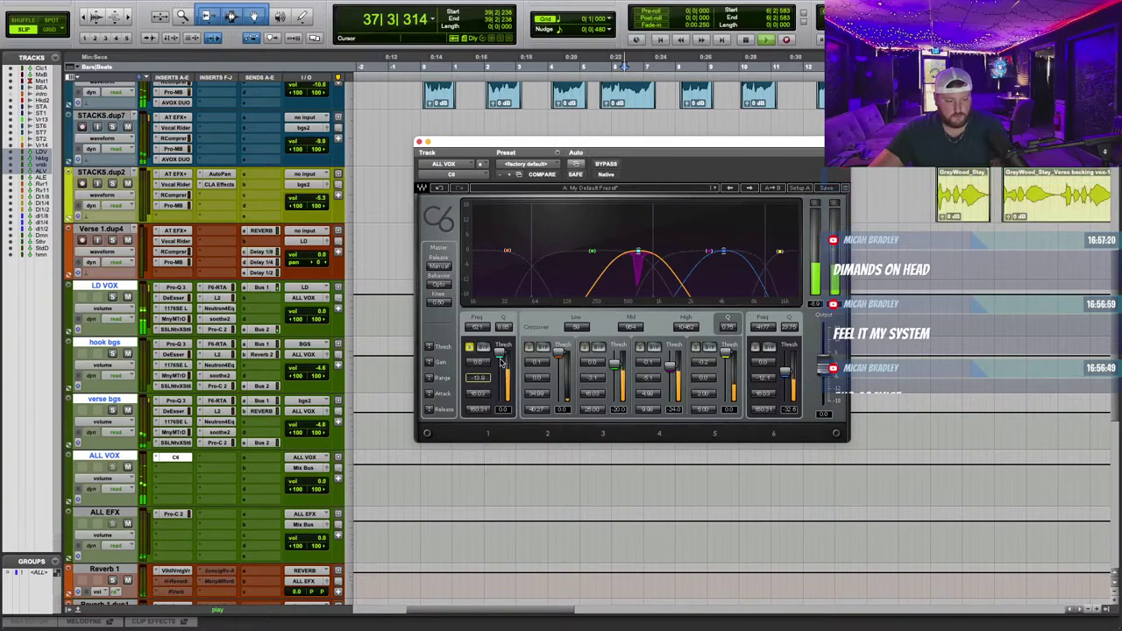
drag(504, 327, 501, 366)
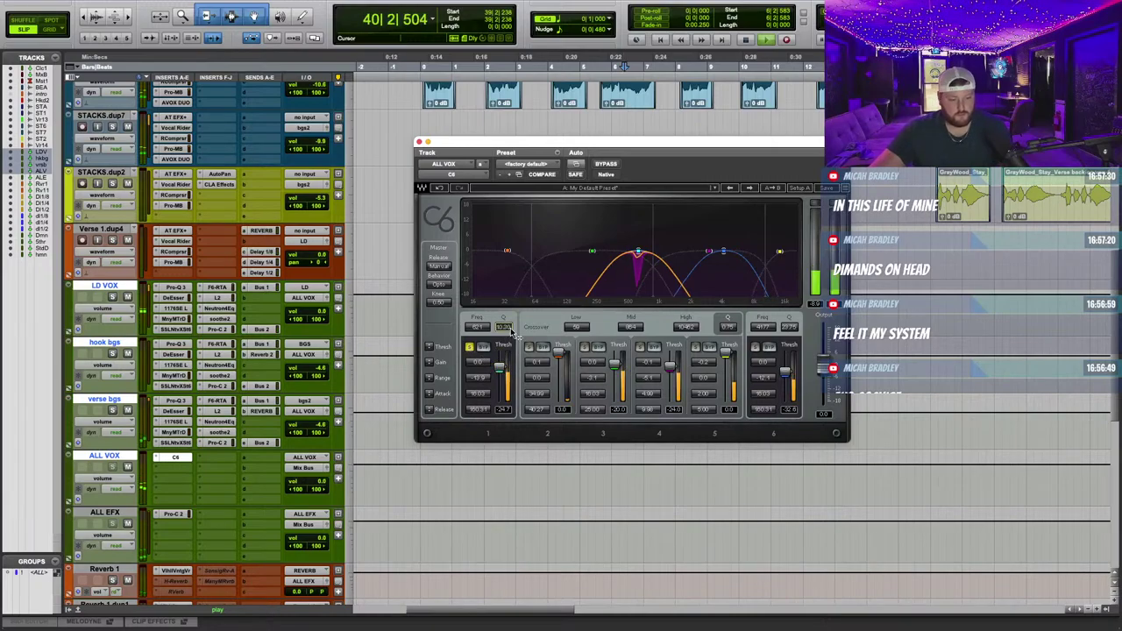
Cut the low end with band 2 at -4.8 gain, -24.0 range and -72.0 threshold, checking it in solo.
scroll(512, 331, down, 2)
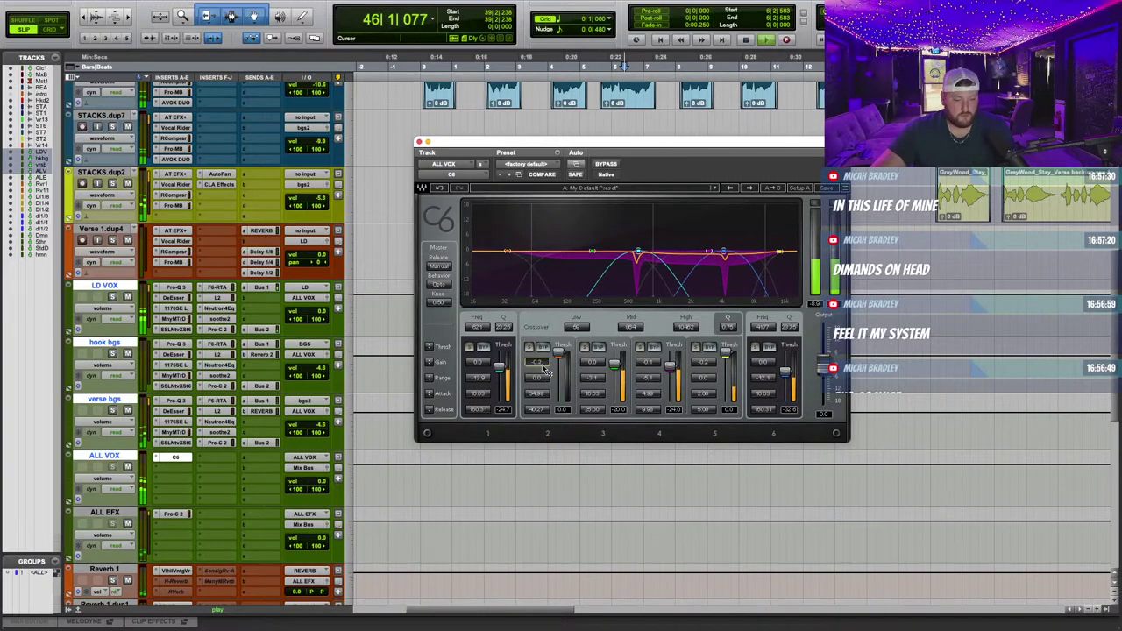
scroll(542, 367, down, 4)
scroll(561, 366, down, 5)
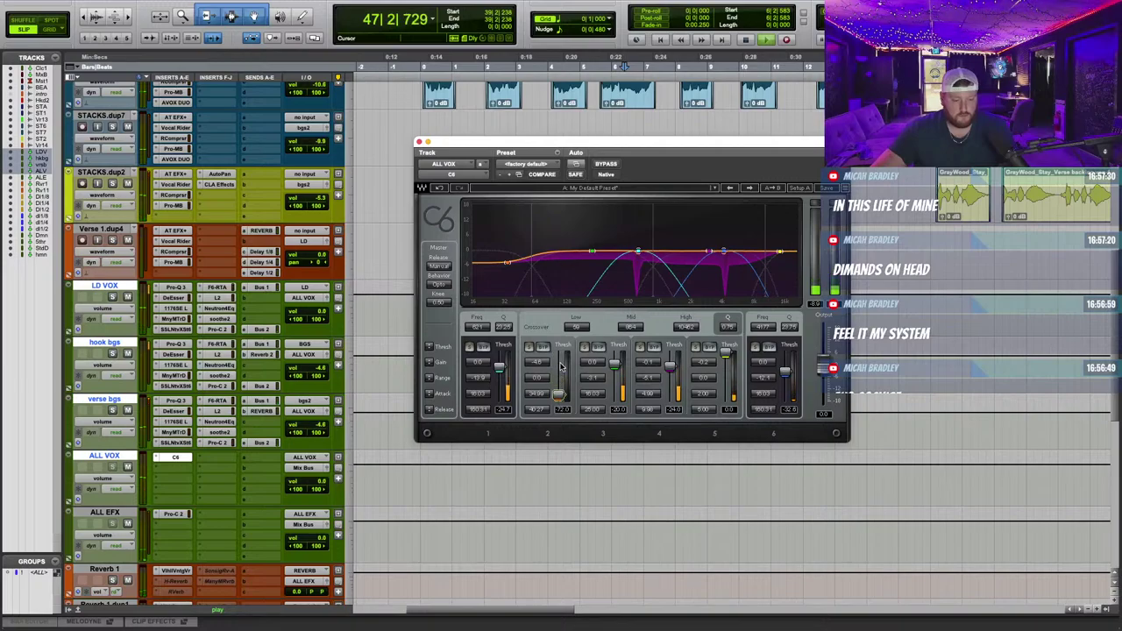
scroll(549, 382, down, 5)
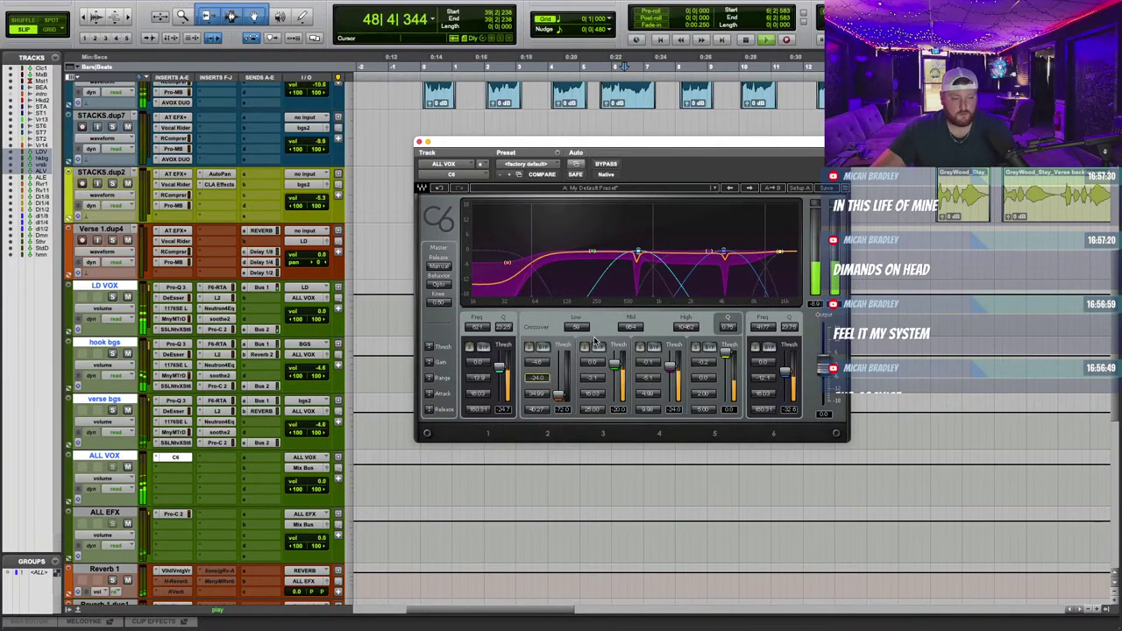
click(528, 348)
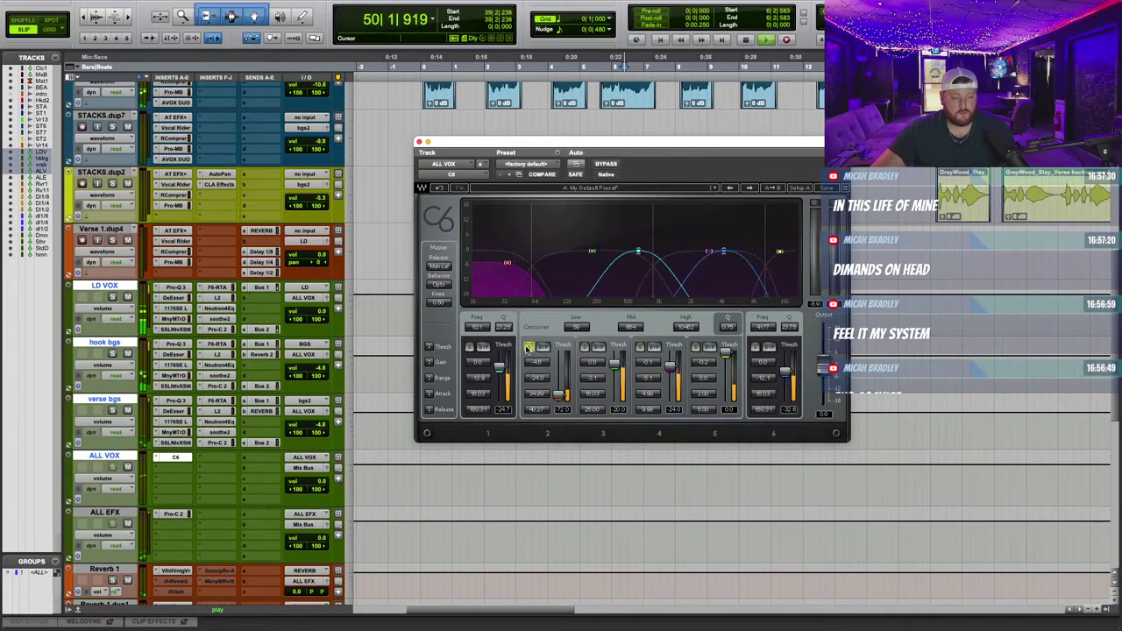
click(528, 348)
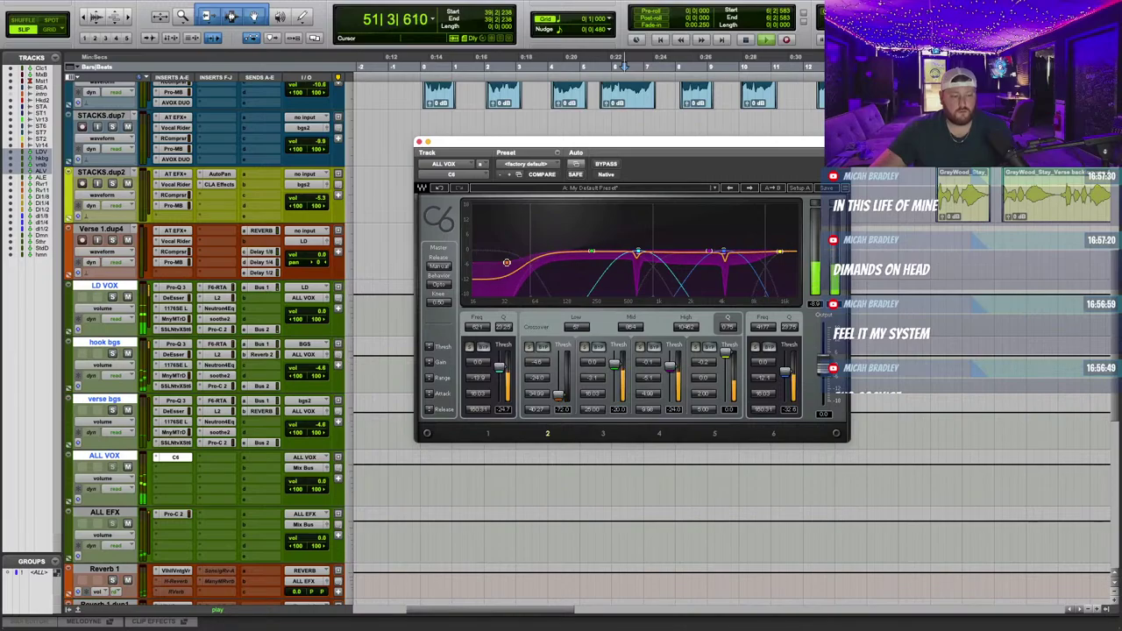
Compare the vocals with the C6 bypassed and active, raise its output to 1.4, and close the plug-in.
click(608, 165)
click(608, 165)
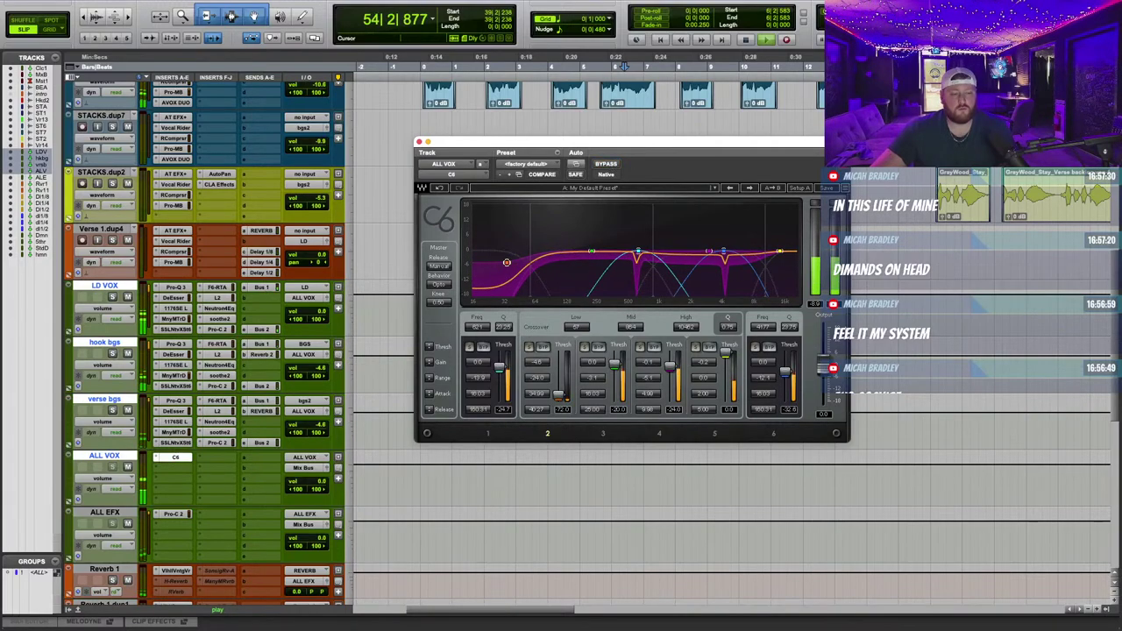
drag(829, 371, 825, 362)
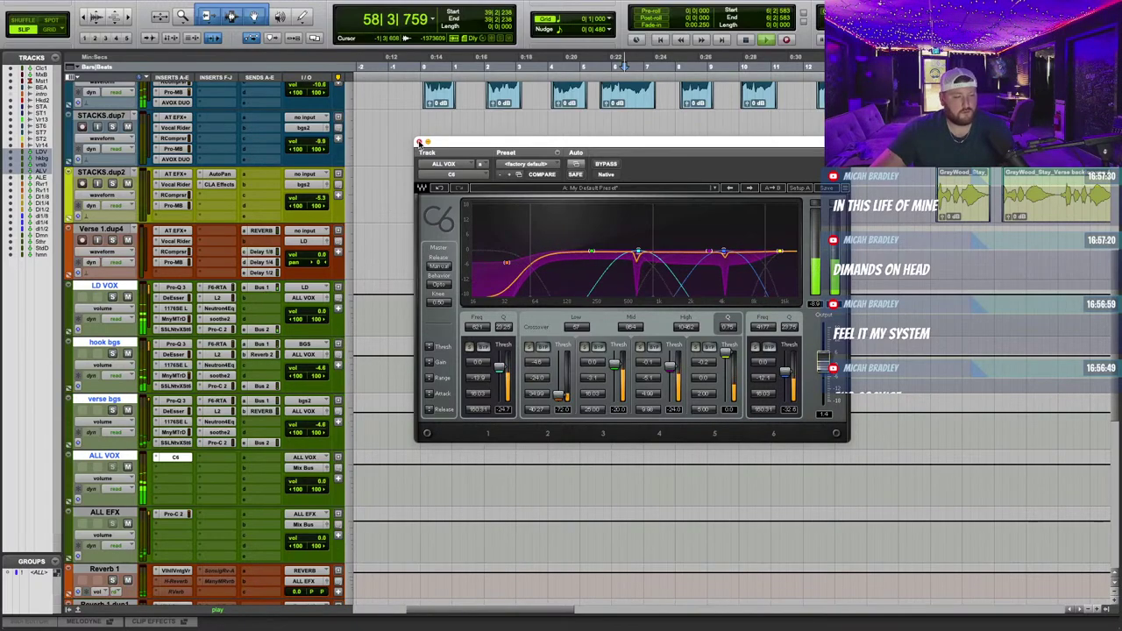
click(419, 141)
On the Mix Bus, swap The God Particle into the first insert slot in place of the bus compressor, and make it active but bypassed.
scroll(435, 224, up, 5)
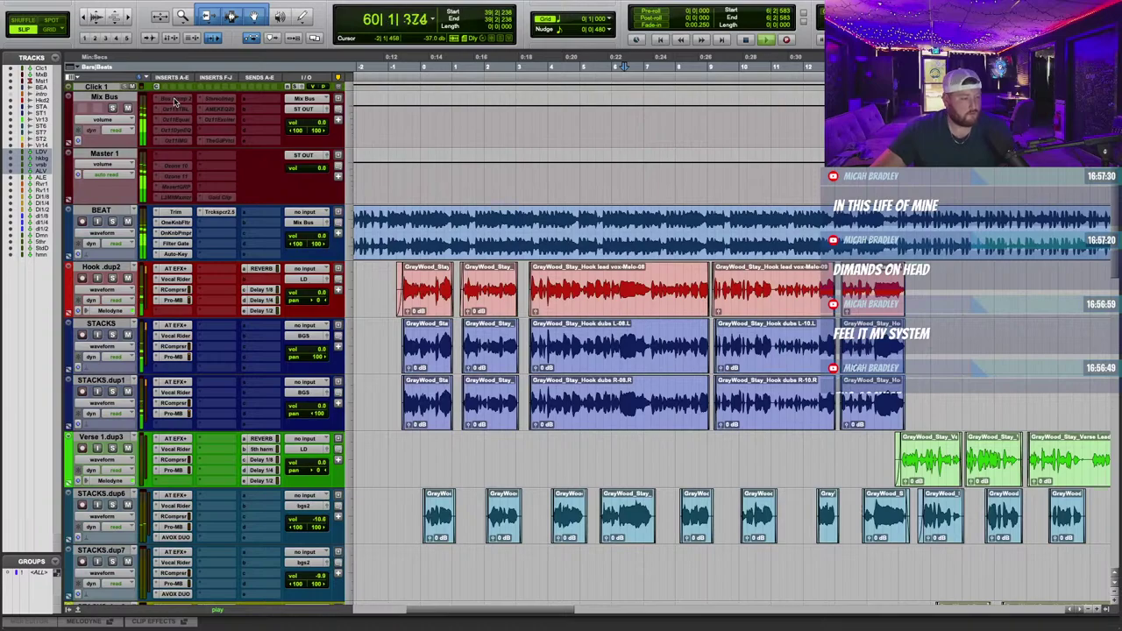
drag(176, 100, 215, 132)
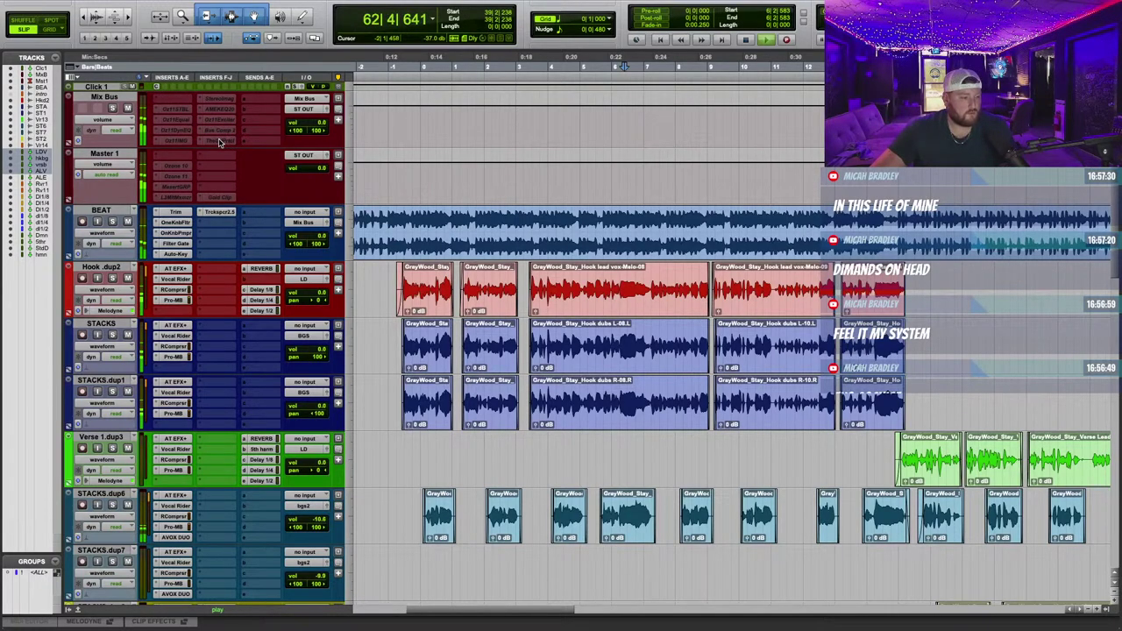
drag(170, 100, 173, 99)
right_click(176, 99)
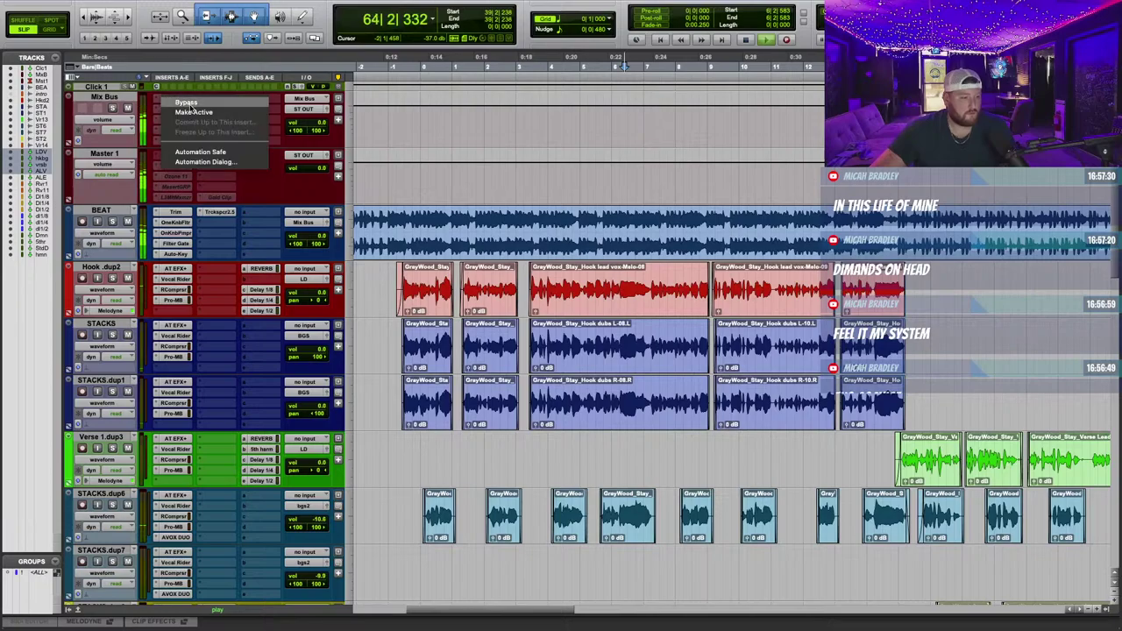
click(190, 103)
right_click(175, 99)
click(194, 112)
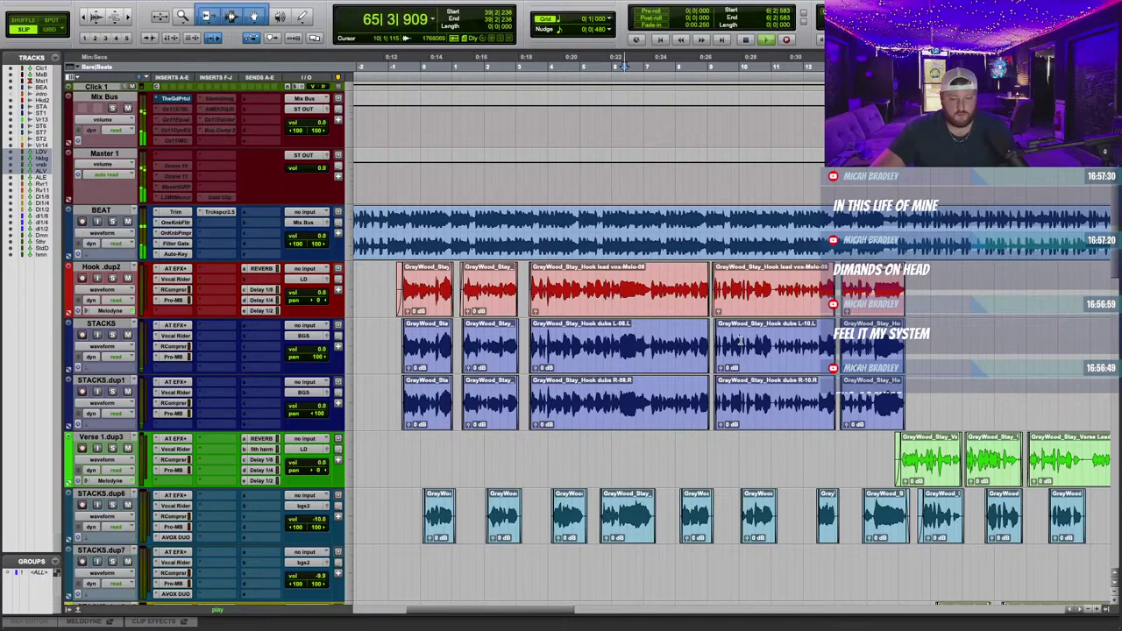
Open The God Particle on the Mix Bus and make the BusCmp2 insert in the first slot active.
click(179, 98)
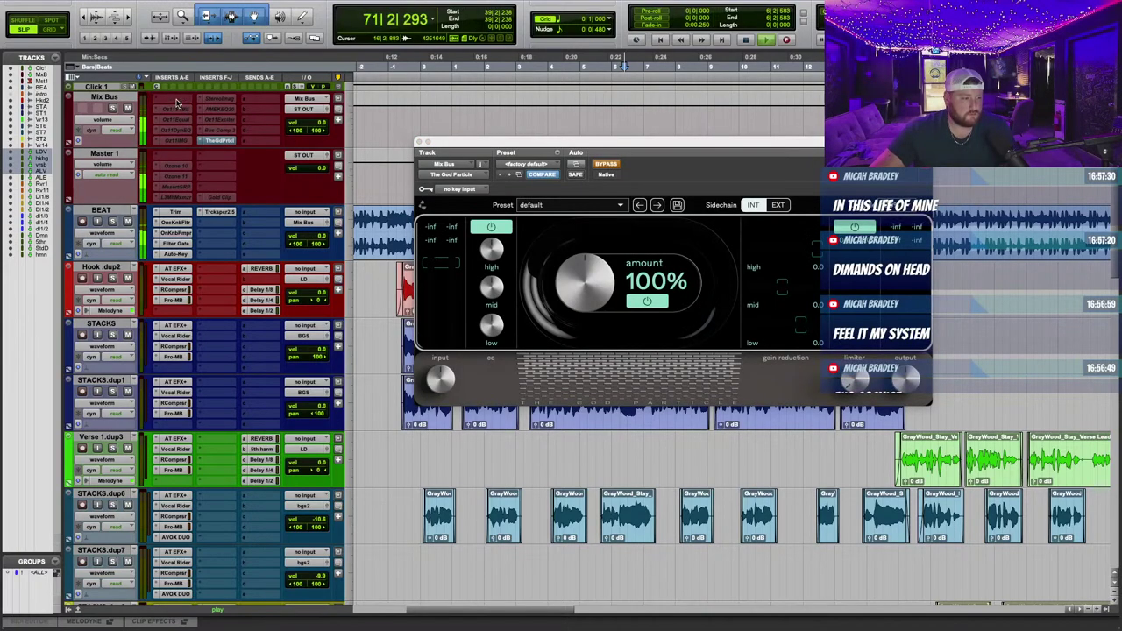
right_click(179, 104)
click(201, 113)
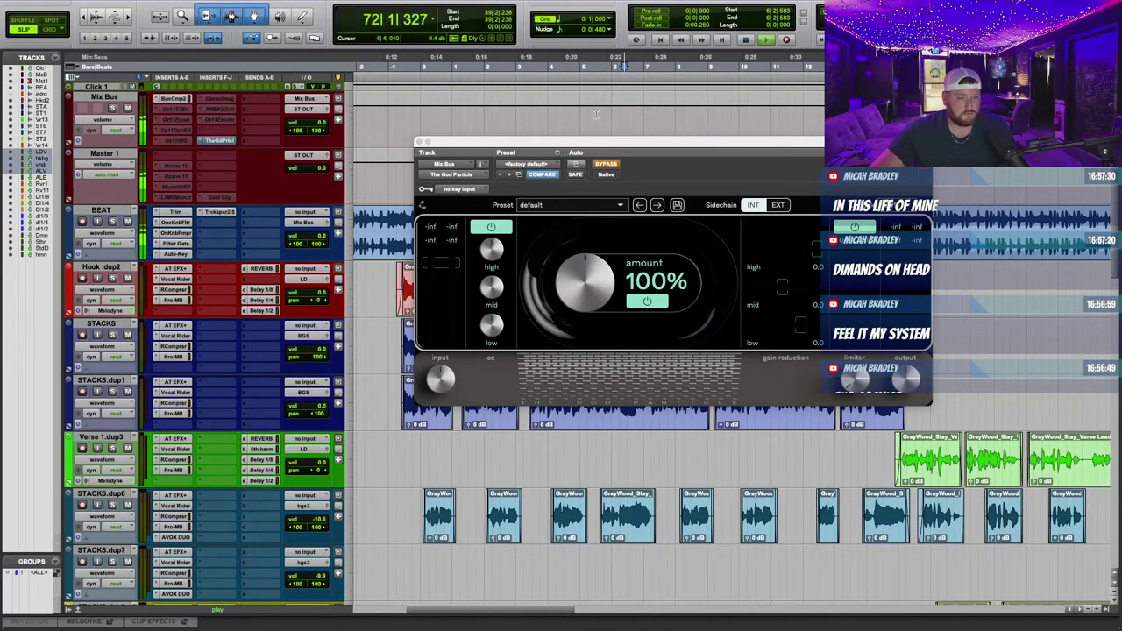
Open Bus Compressor 2 on the Mix Bus and set its threshold to 8.0 dB.
click(179, 99)
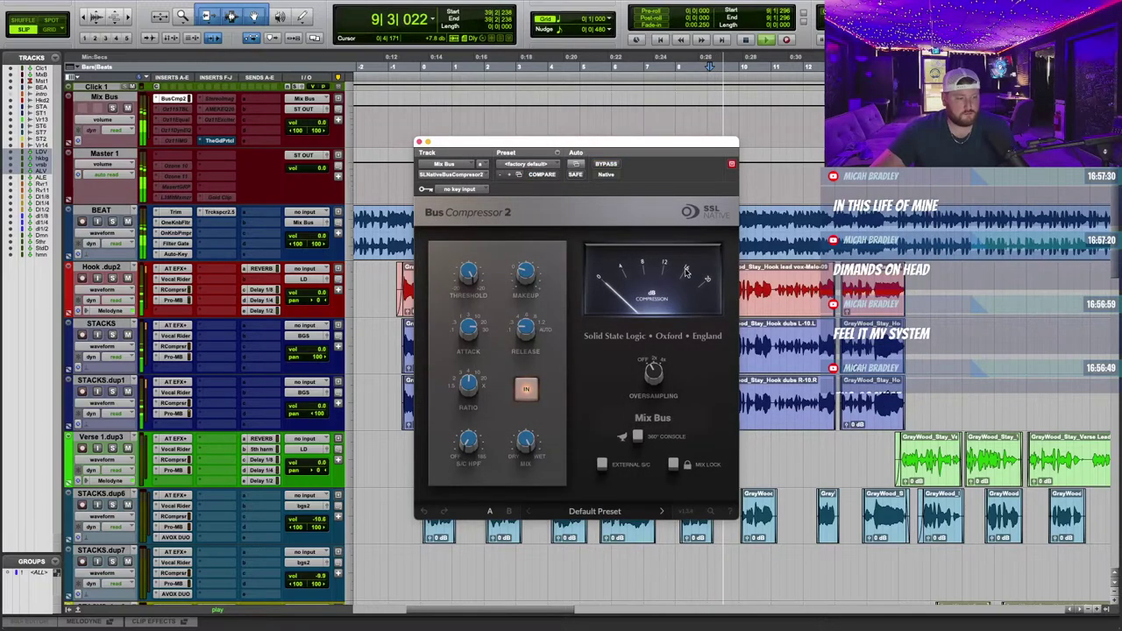
drag(467, 268, 460, 275)
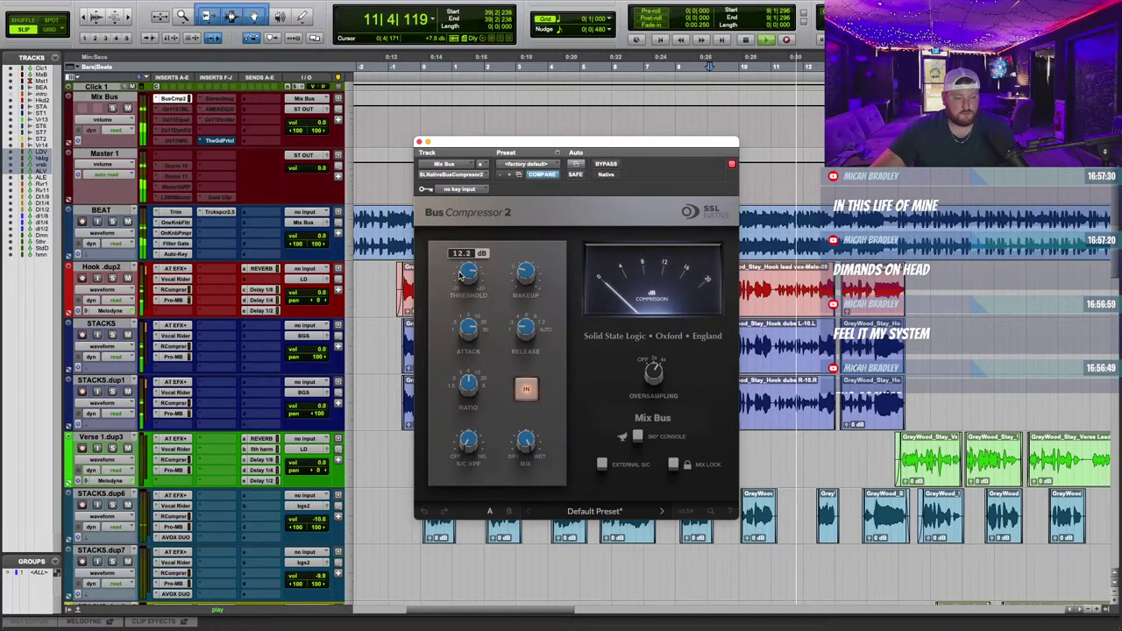
scroll(459, 275, down, 2)
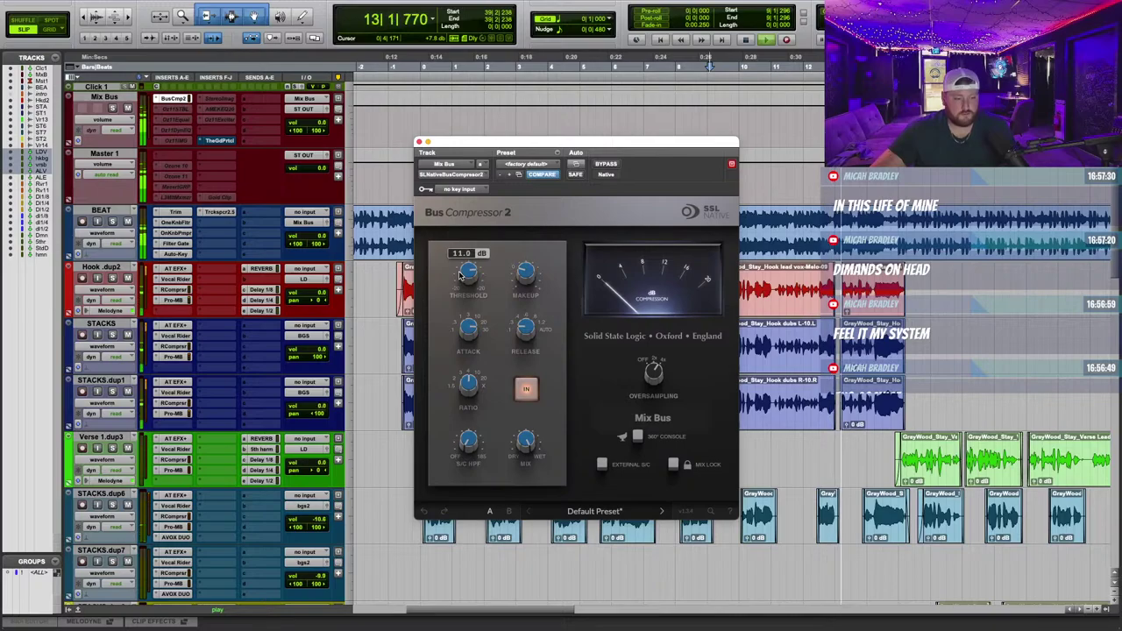
scroll(459, 275, down, 10)
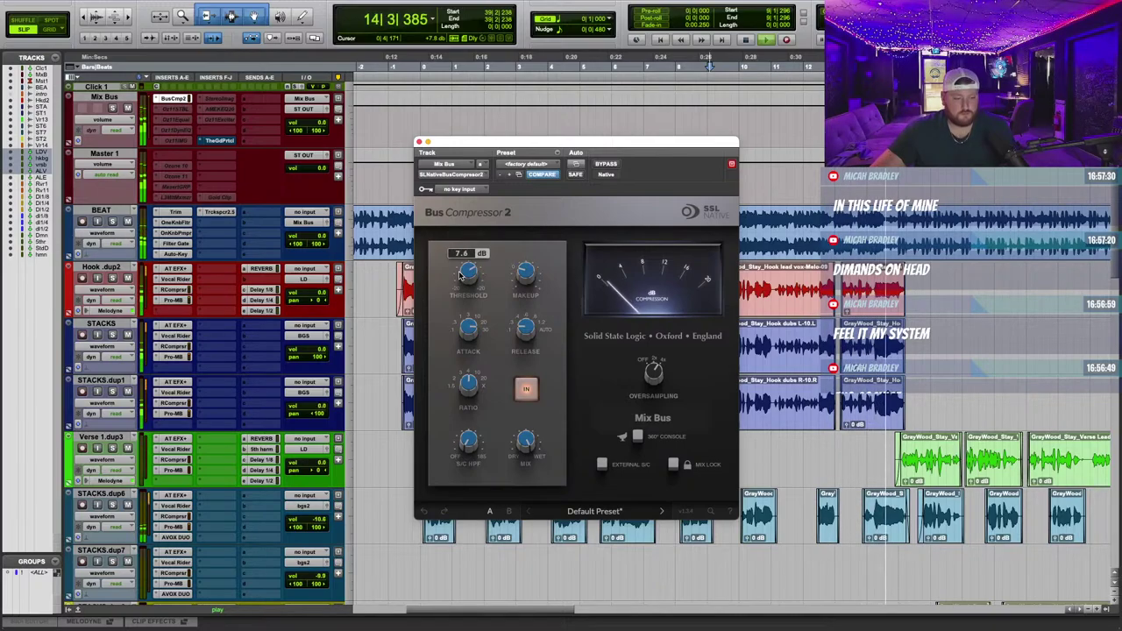
scroll(460, 275, up, 1)
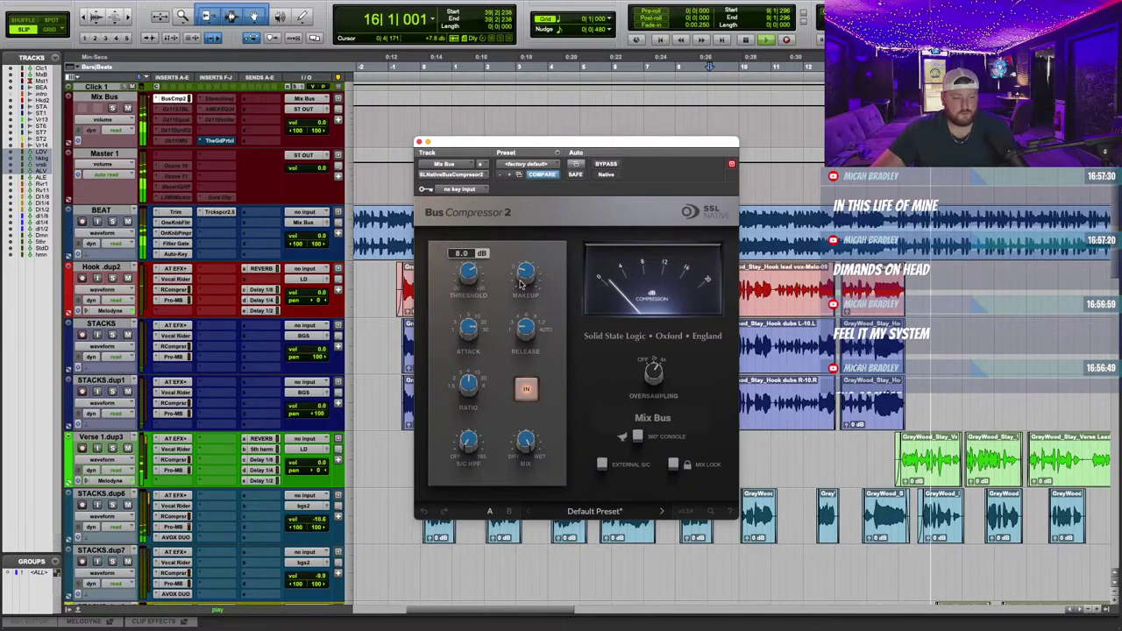
Raise the bus compressor's makeup gain to about 1.9 dB.
scroll(526, 279, up, 2)
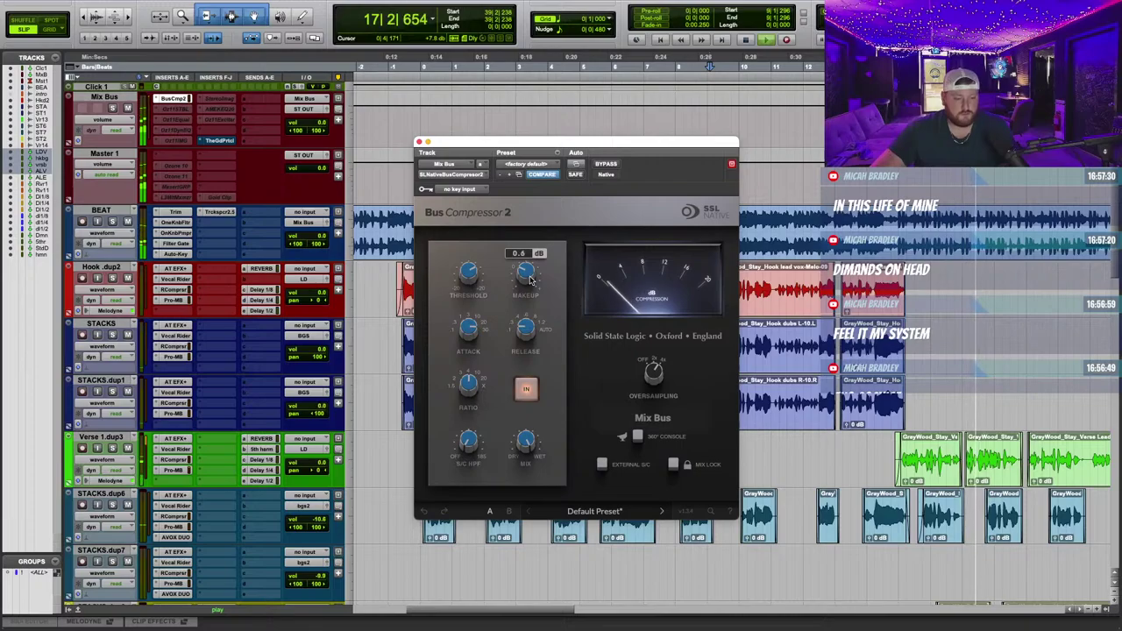
scroll(530, 279, up, 3)
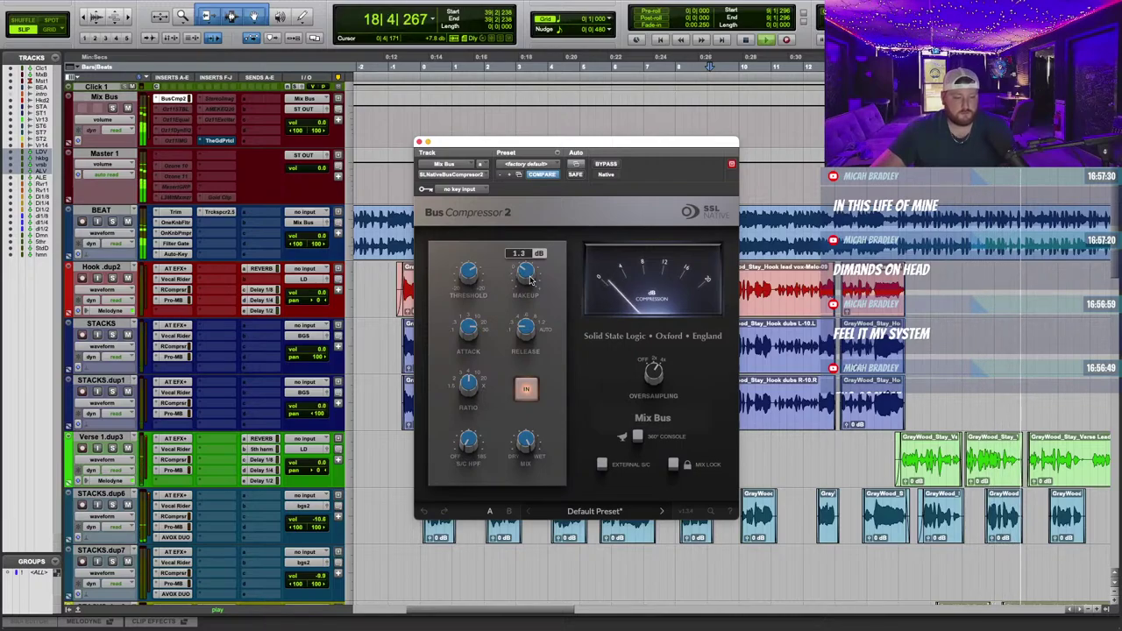
scroll(530, 278, up, 2)
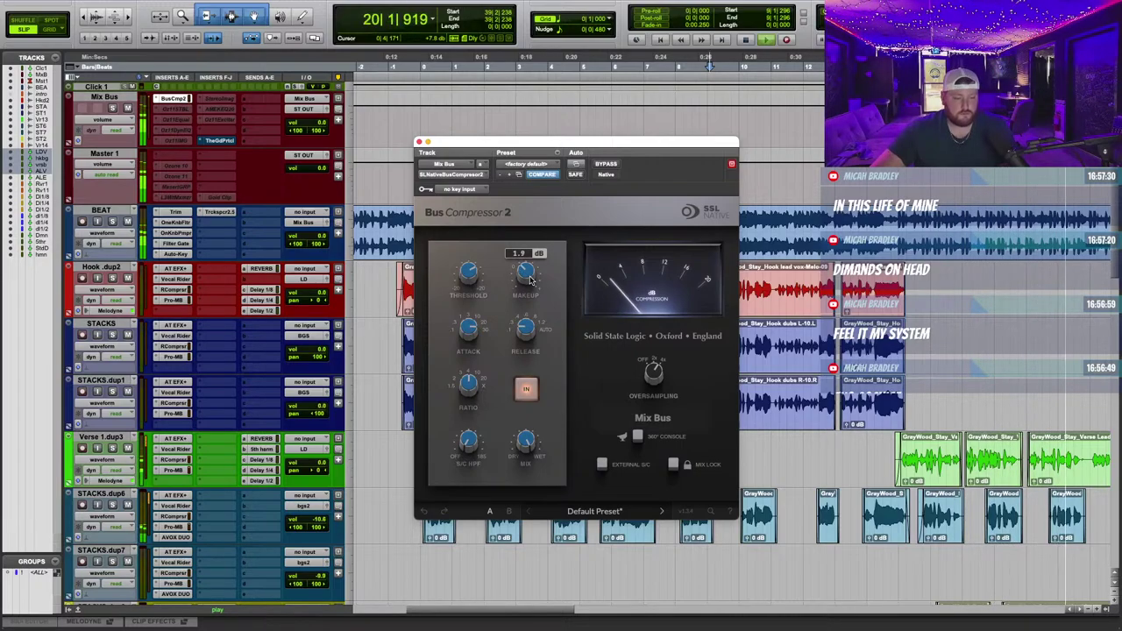
scroll(528, 279, down, 1)
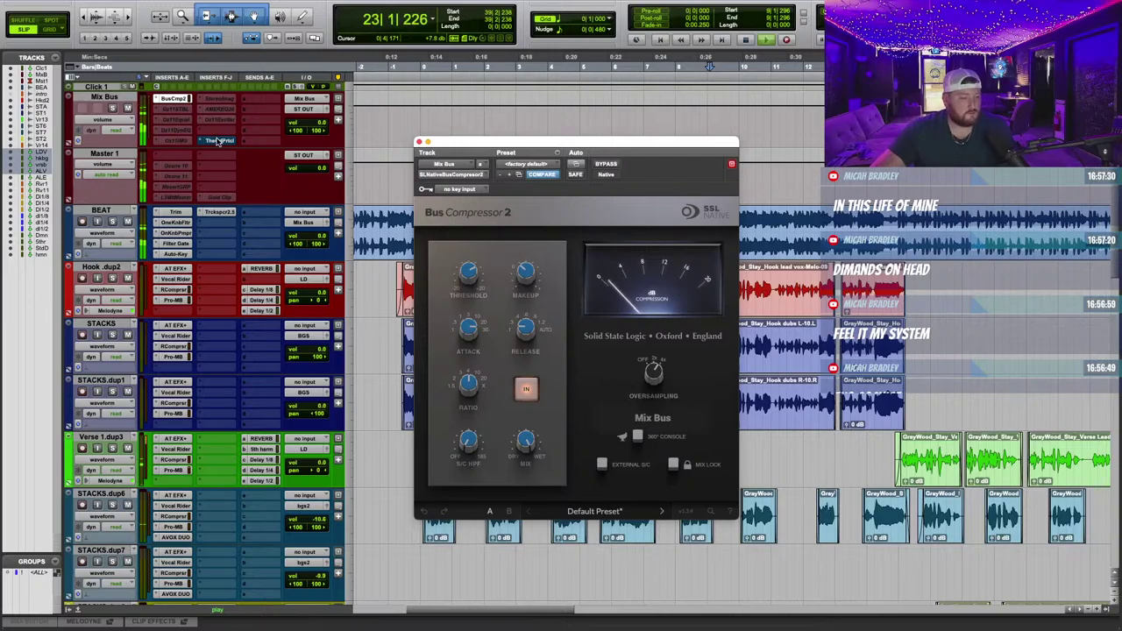
Move The God Particle to the second Mix Bus insert slot, take it out of bypass and set its amount to 50%.
mouse_move(175, 112)
mouse_down()
mouse_move(215, 136)
mouse_move(174, 109)
mouse_up()
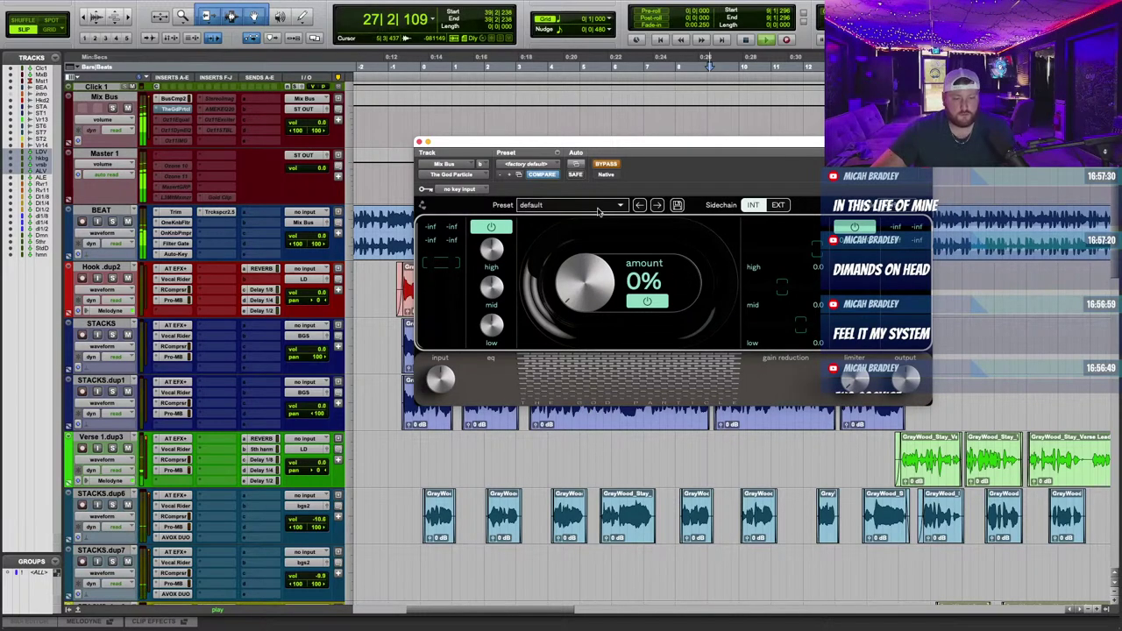
click(610, 167)
drag(624, 144, 637, 147)
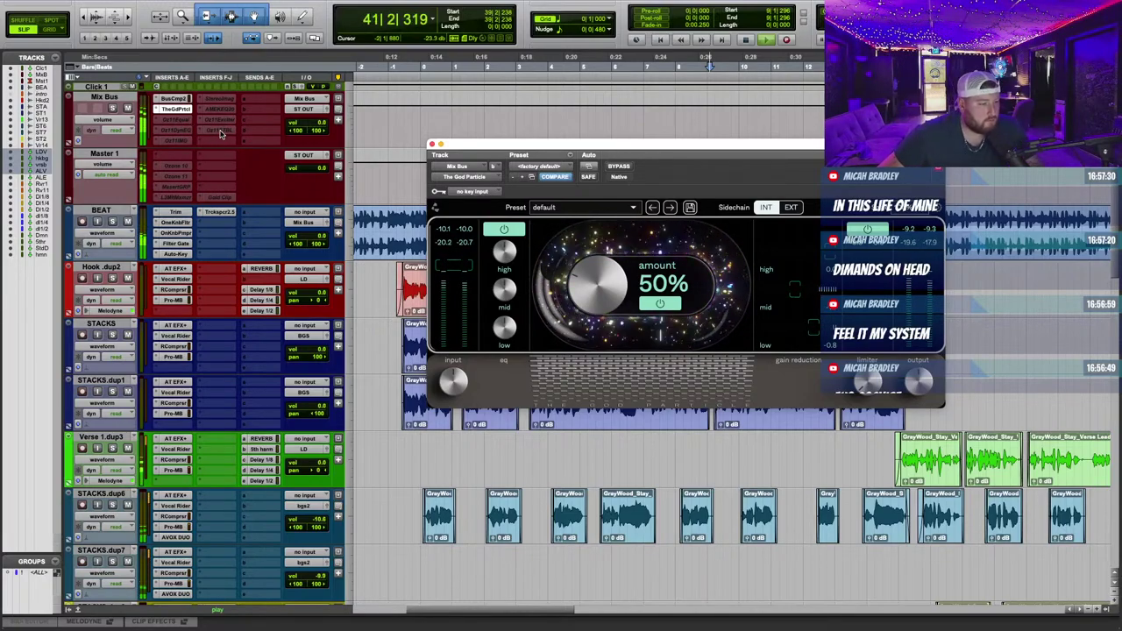
Move the Ozone 11 Stabilizer into the third Mix Bus insert slot and make it active.
drag(221, 131, 176, 119)
right_click(175, 119)
click(188, 134)
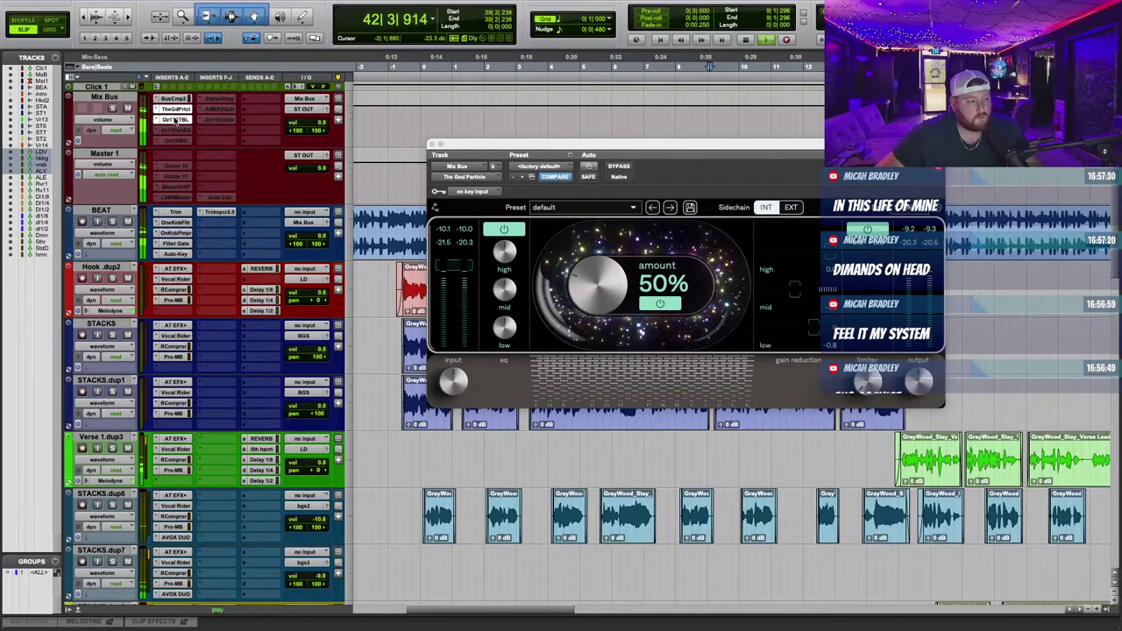
Set the Stabilizer to the Pop target with an amount of 20, and compare the mix with it bypassed and active.
click(487, 249)
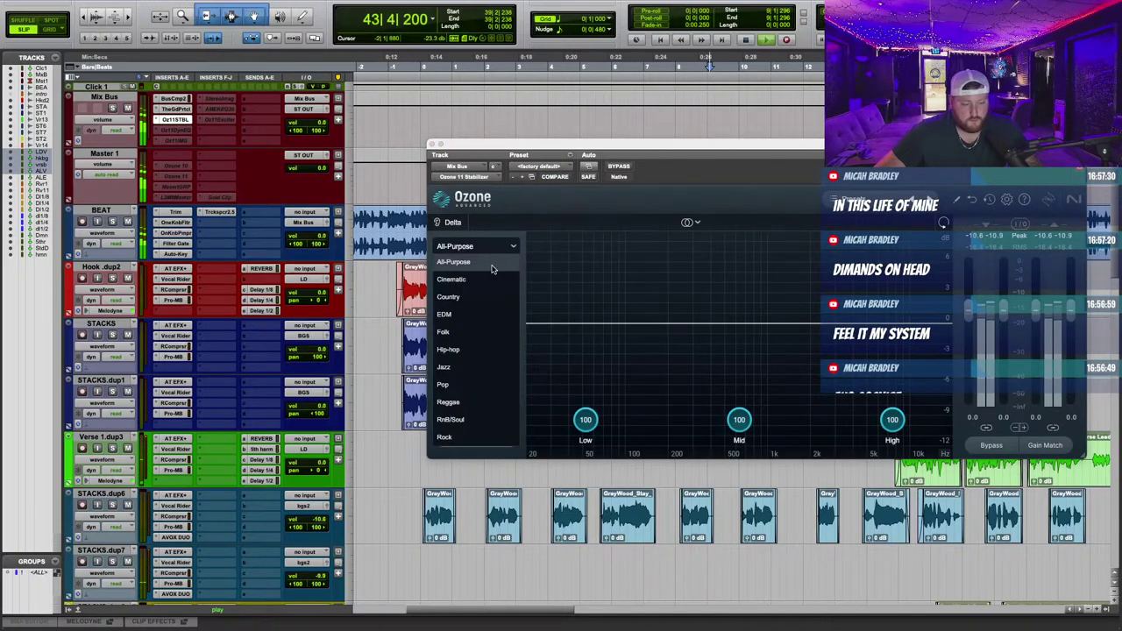
click(474, 384)
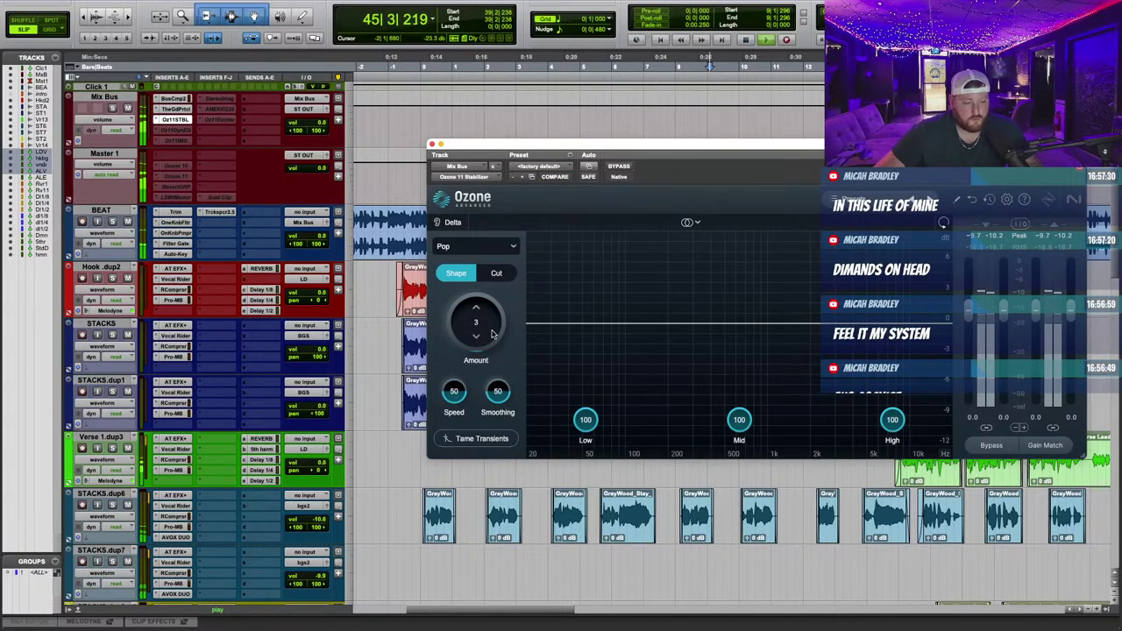
drag(495, 336, 506, 320)
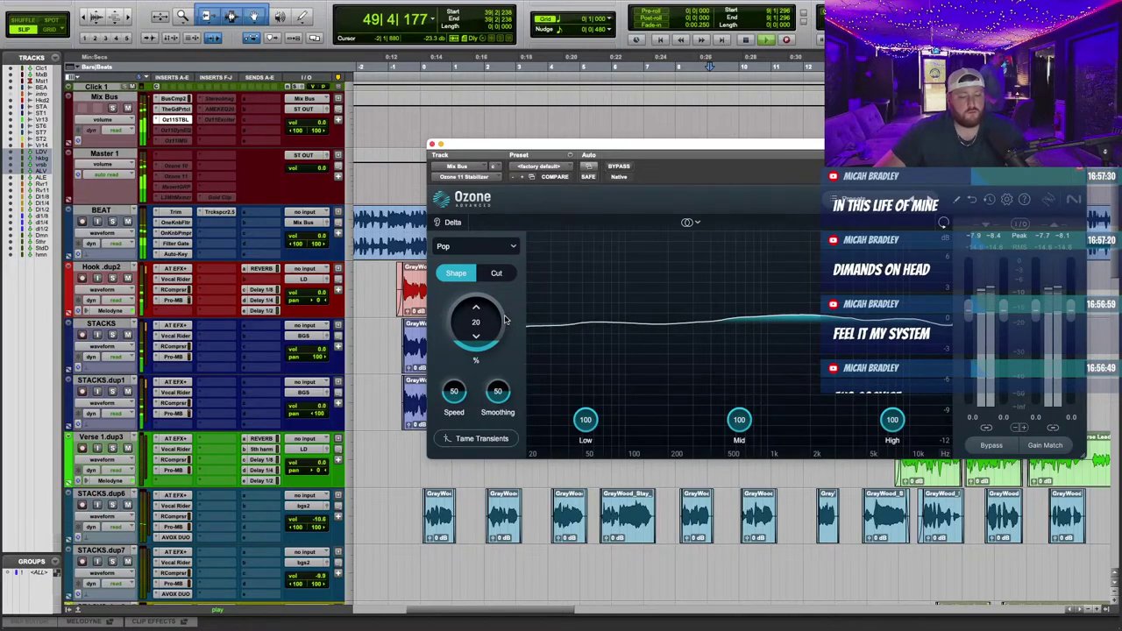
click(627, 166)
click(620, 167)
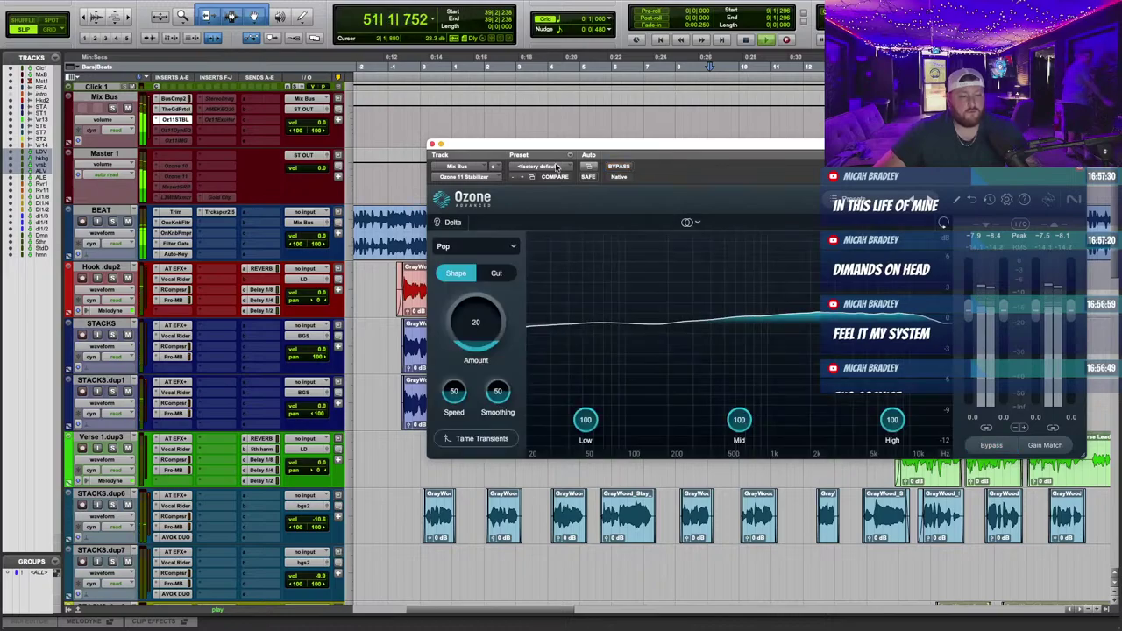
drag(451, 147, 406, 148)
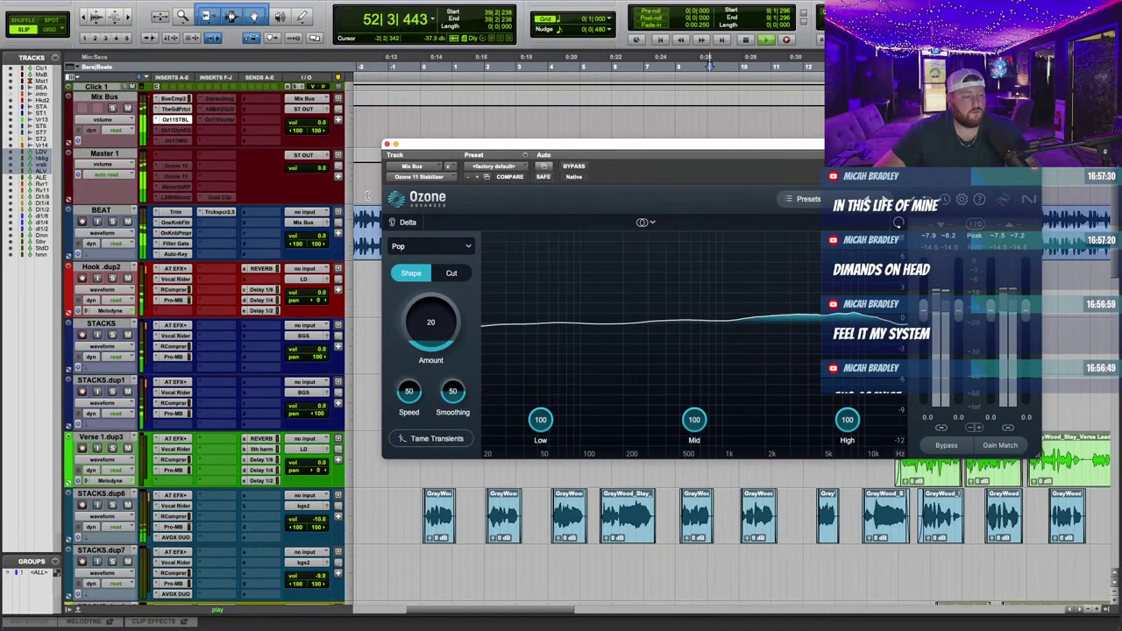
Lower the output of the C6 on the ALL VOX bus to 1.0 and close the plug-in.
scroll(266, 379, down, 10)
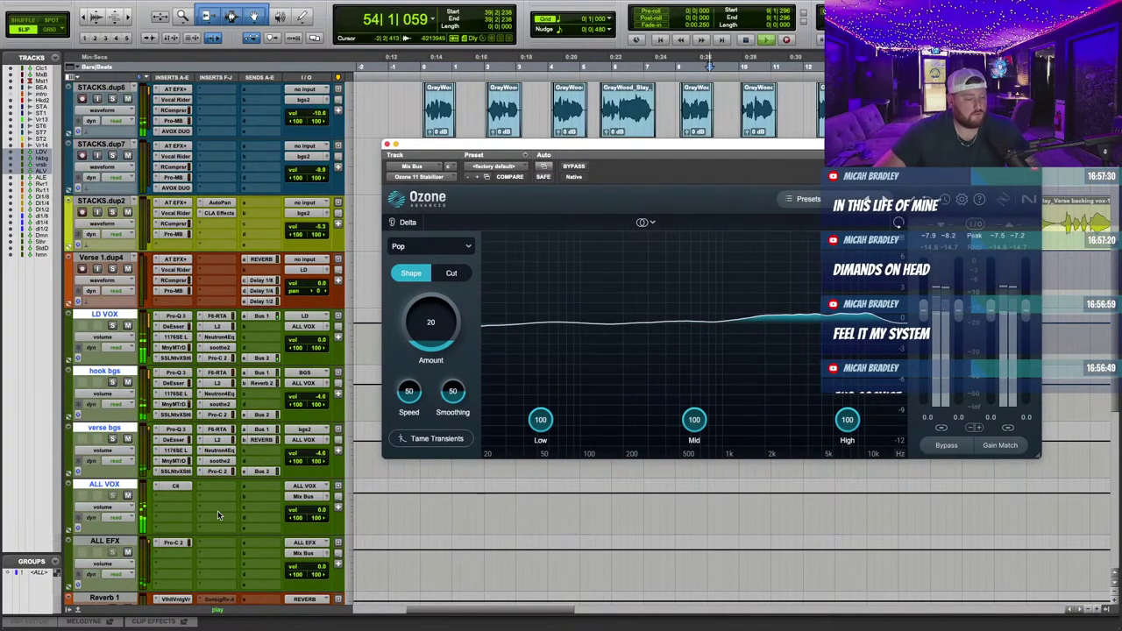
click(176, 485)
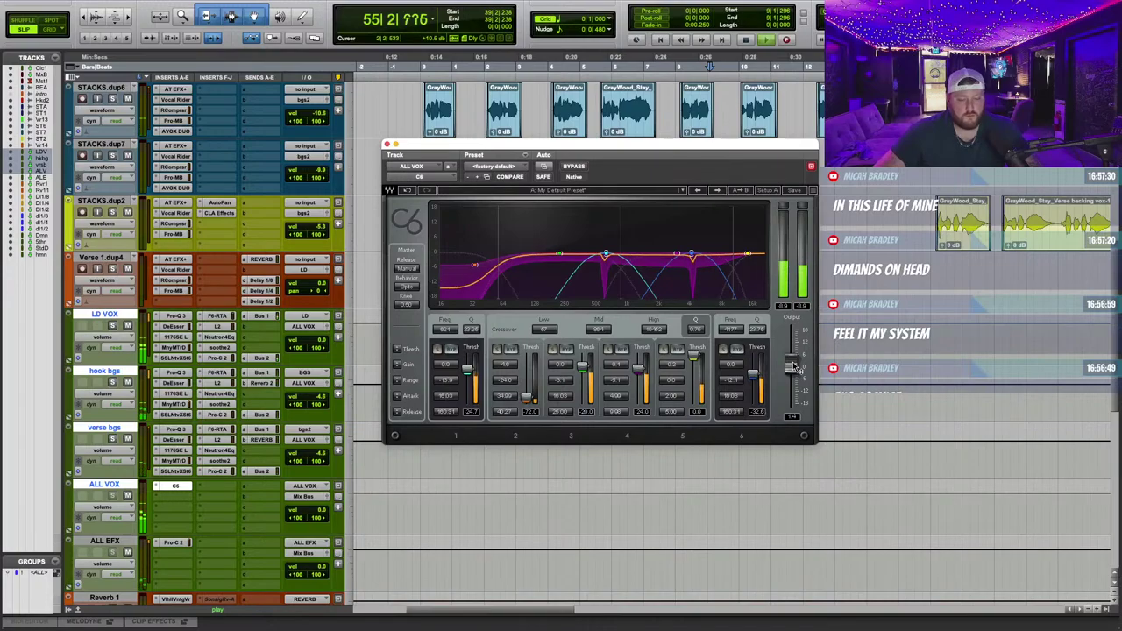
drag(791, 363, 792, 365)
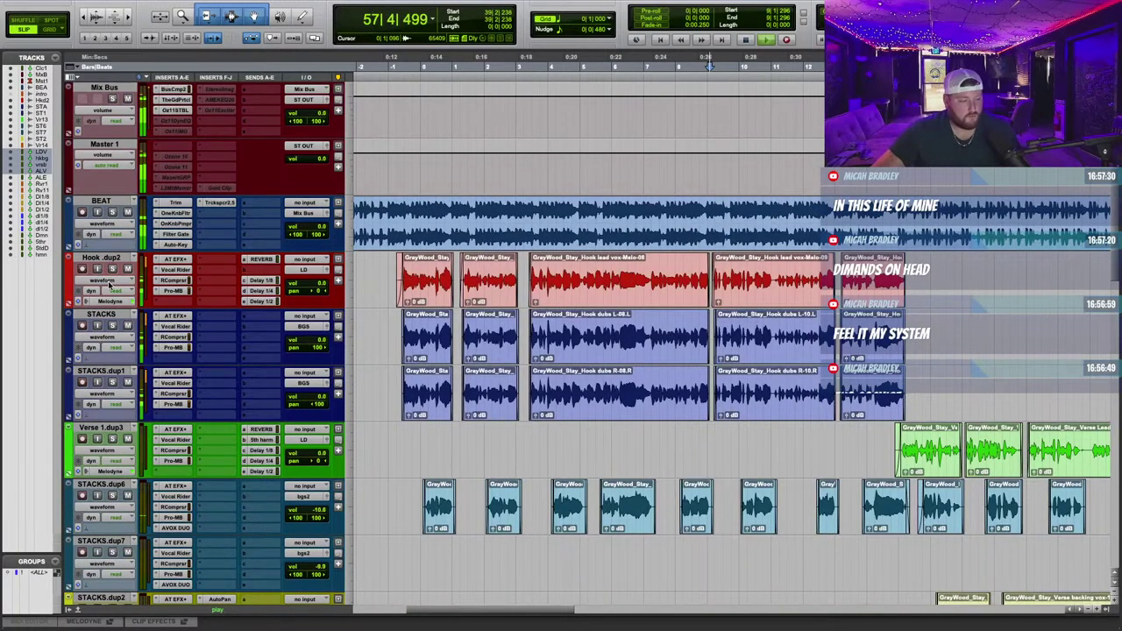
Show the REVERB send level automation on Hook .dup2 and, in Grid mode, copy it across the first hook from bar -1 to 15|4.
click(110, 285)
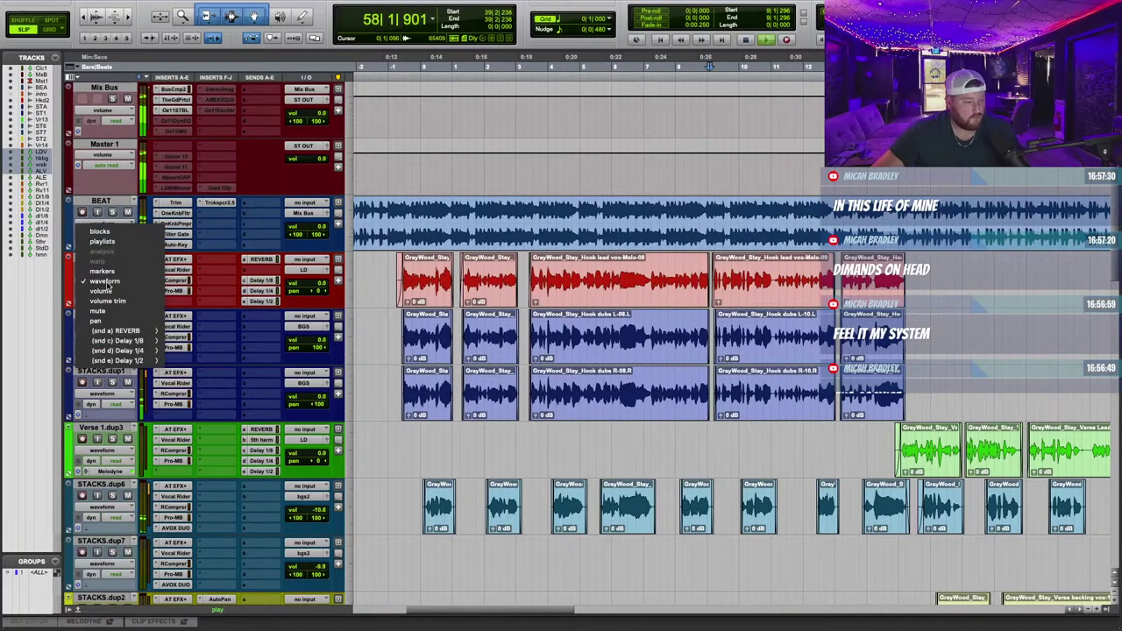
click(183, 334)
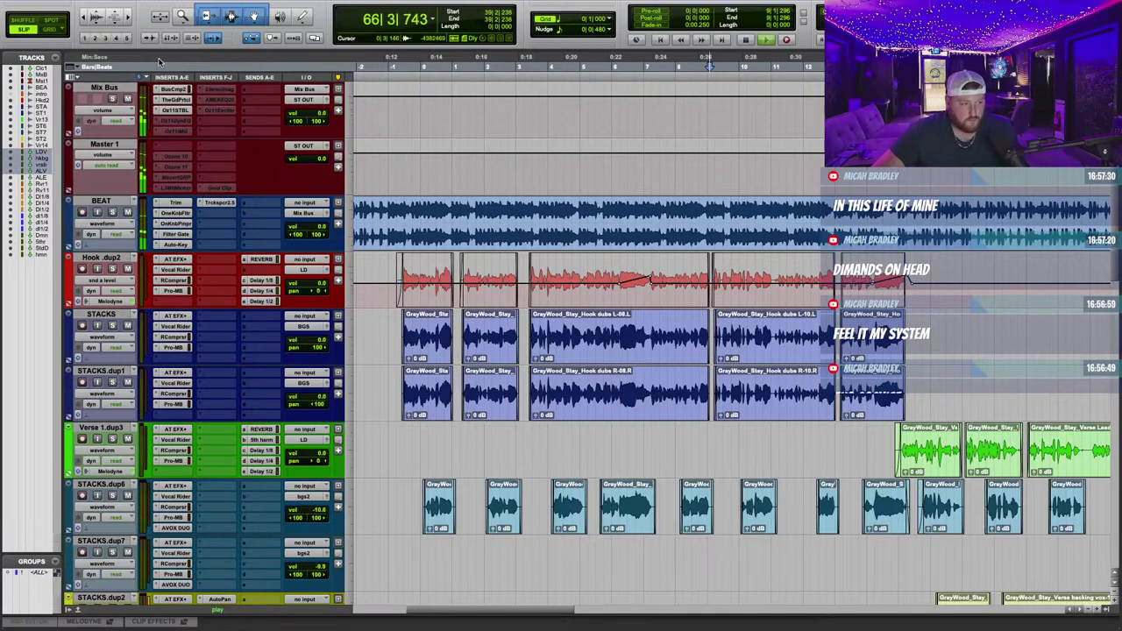
click(56, 30)
drag(388, 269, 920, 277)
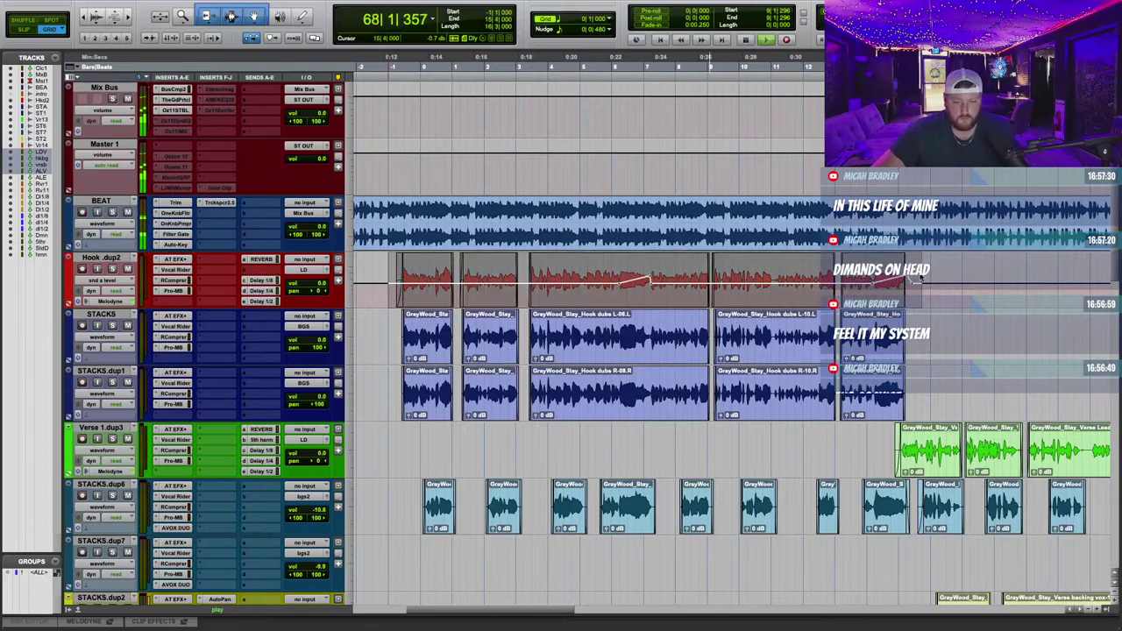
Paste the reverb send automation over the second hook at bar 47, and restart playback just before the first hook.
scroll(585, 286, right, 10)
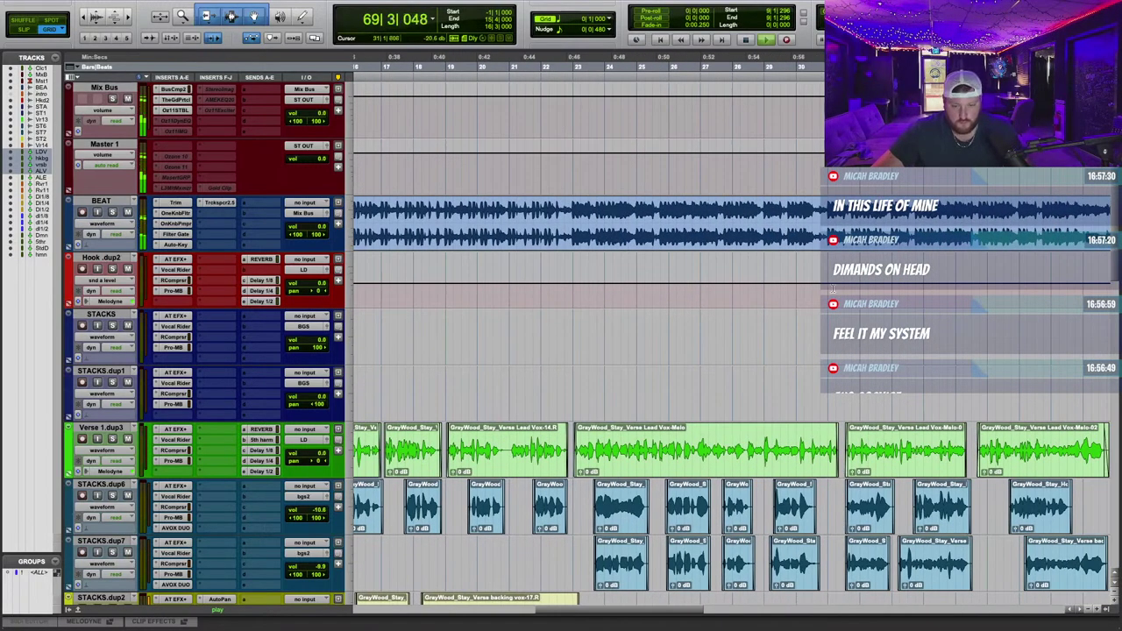
scroll(561, 263, down, 1)
scroll(547, 240, left, 2)
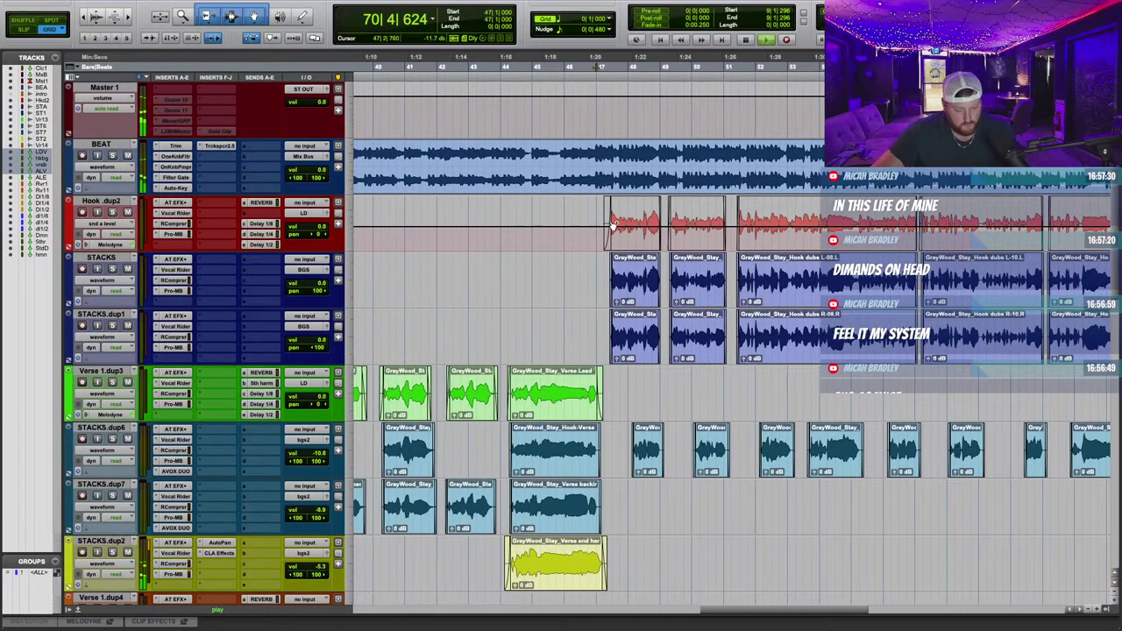
key(super+v)
scroll(605, 219, left, 12)
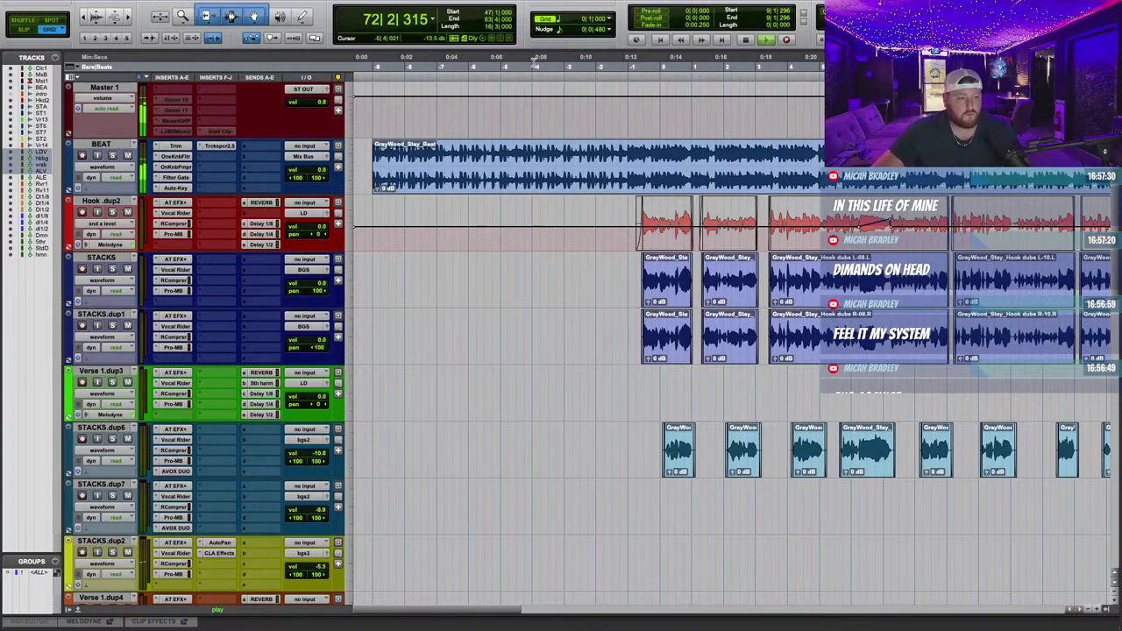
click(612, 67)
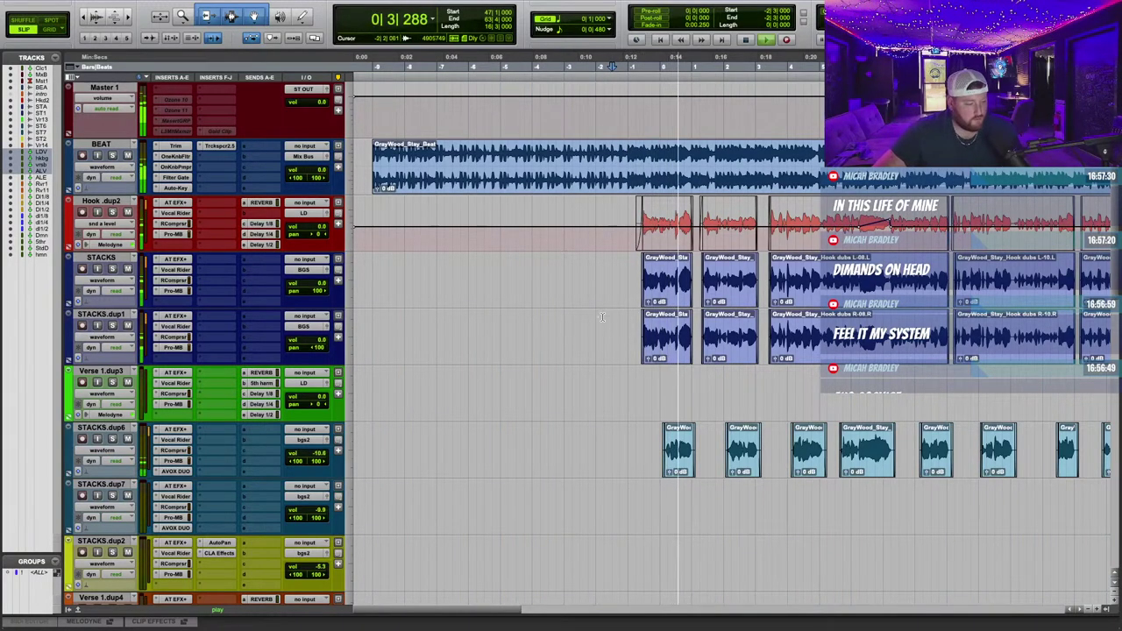
Open the C6 on the ALL VOX bus, solo band 3 and extend its upper crossover to about 1100 Hz.
scroll(219, 167, up, 3)
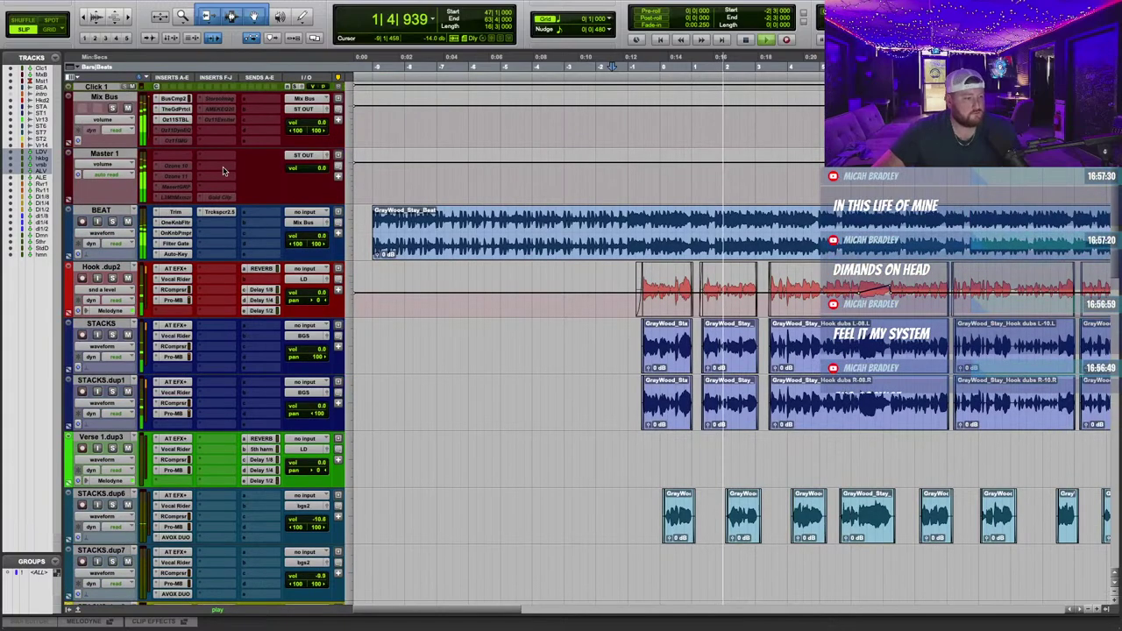
scroll(201, 155, down, 10)
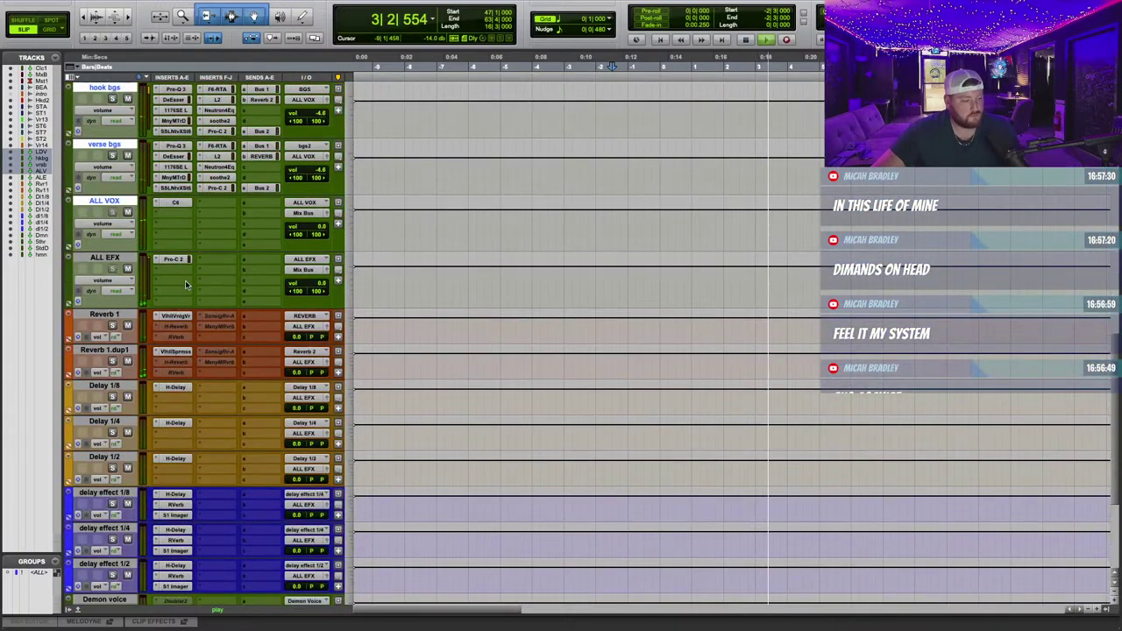
click(175, 203)
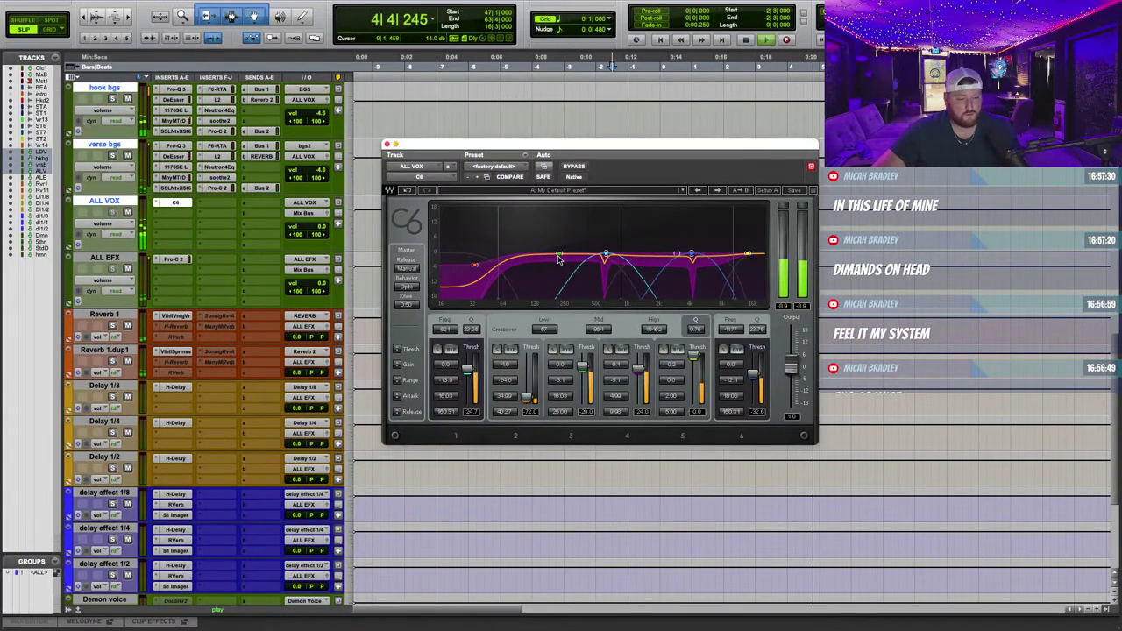
click(553, 349)
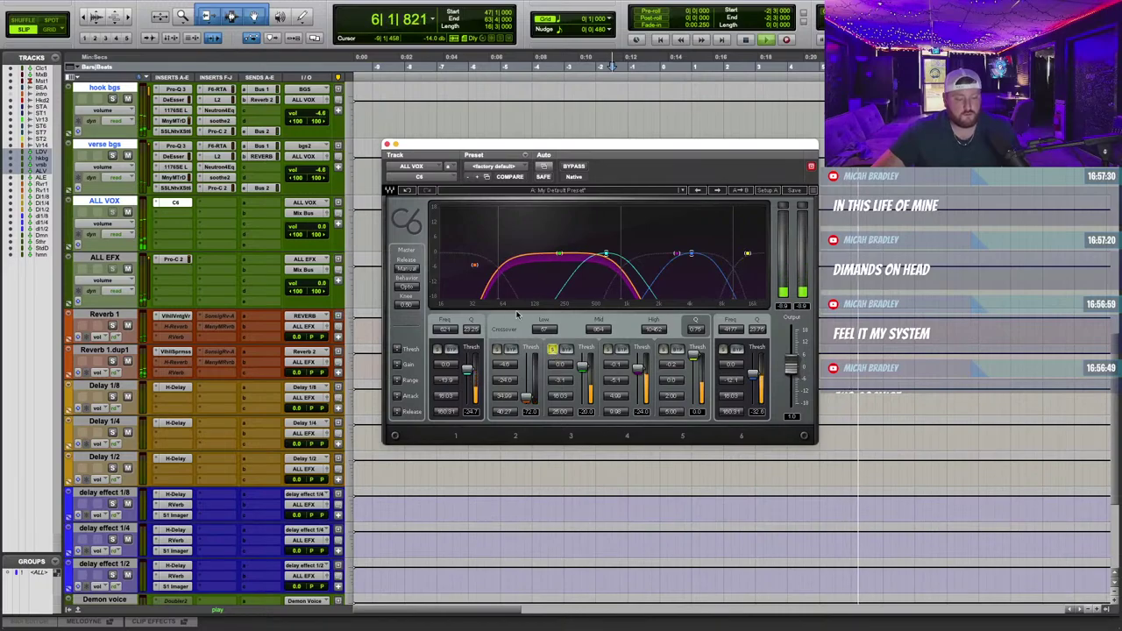
drag(560, 253, 564, 252)
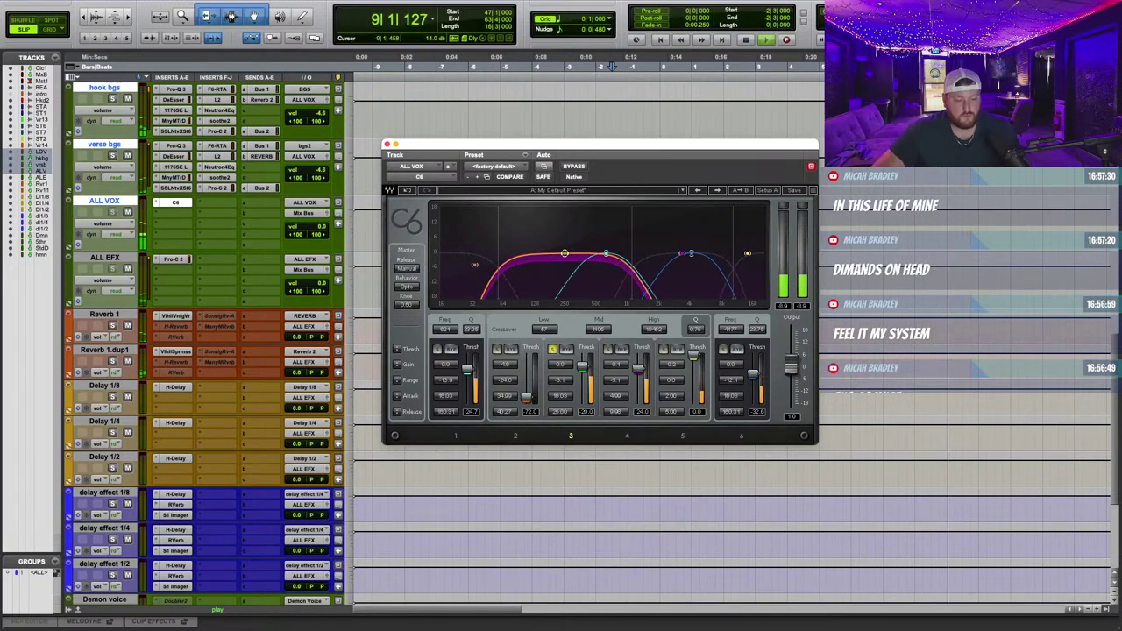
Raise band 3's threshold slightly and deepen its range, take the band out of solo and close the C6.
mouse_move(583, 367)
mouse_down()
mouse_move(560, 390)
mouse_move(582, 365)
mouse_up()
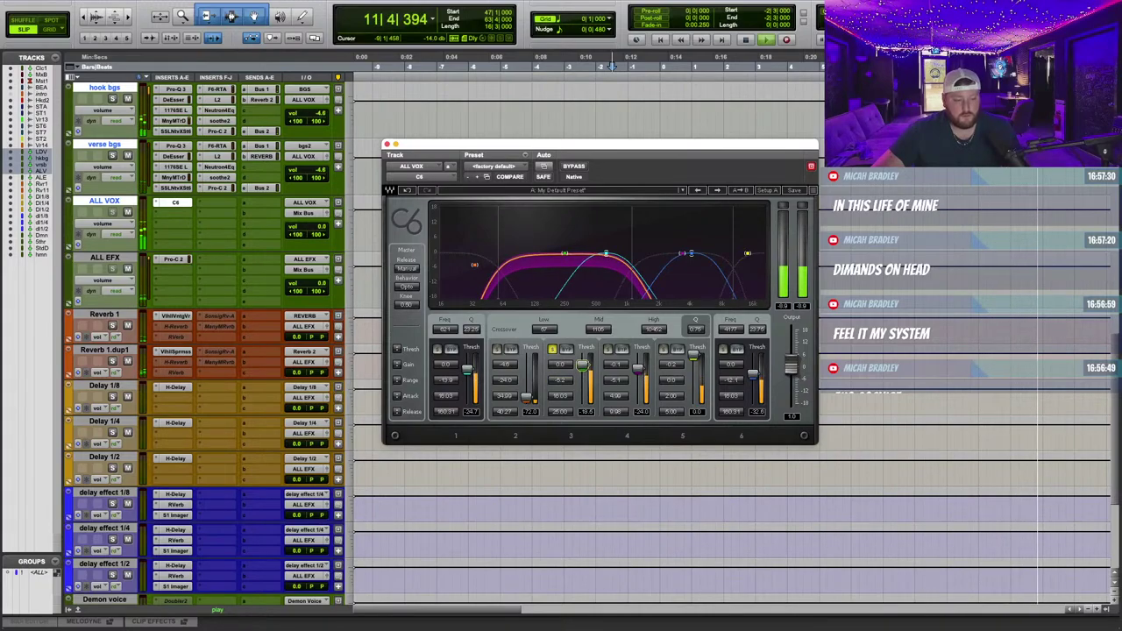
click(553, 349)
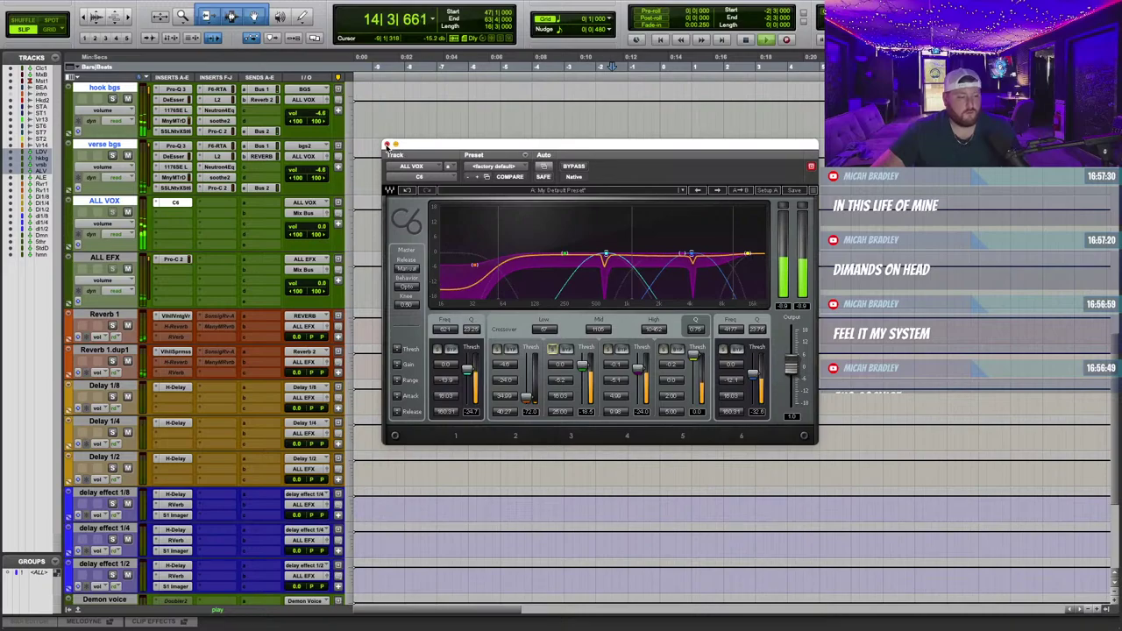
click(386, 144)
scroll(443, 258, up, 10)
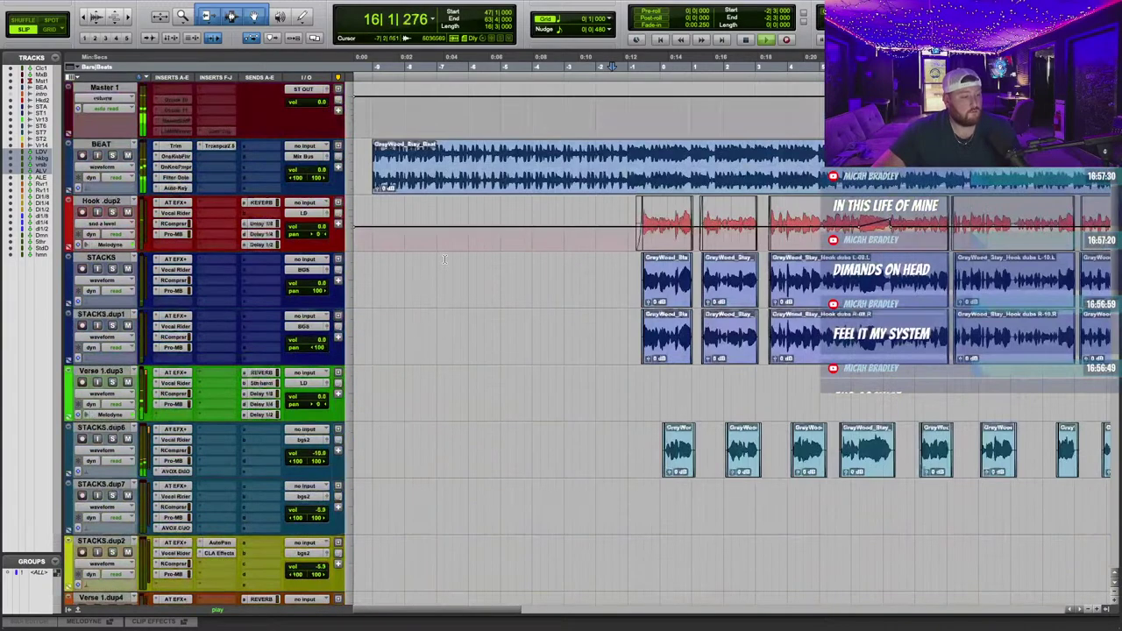
Open the Ozone 11 Stabilizer on the Mix Bus and raise its Amount to 24.
scroll(443, 259, up, 2)
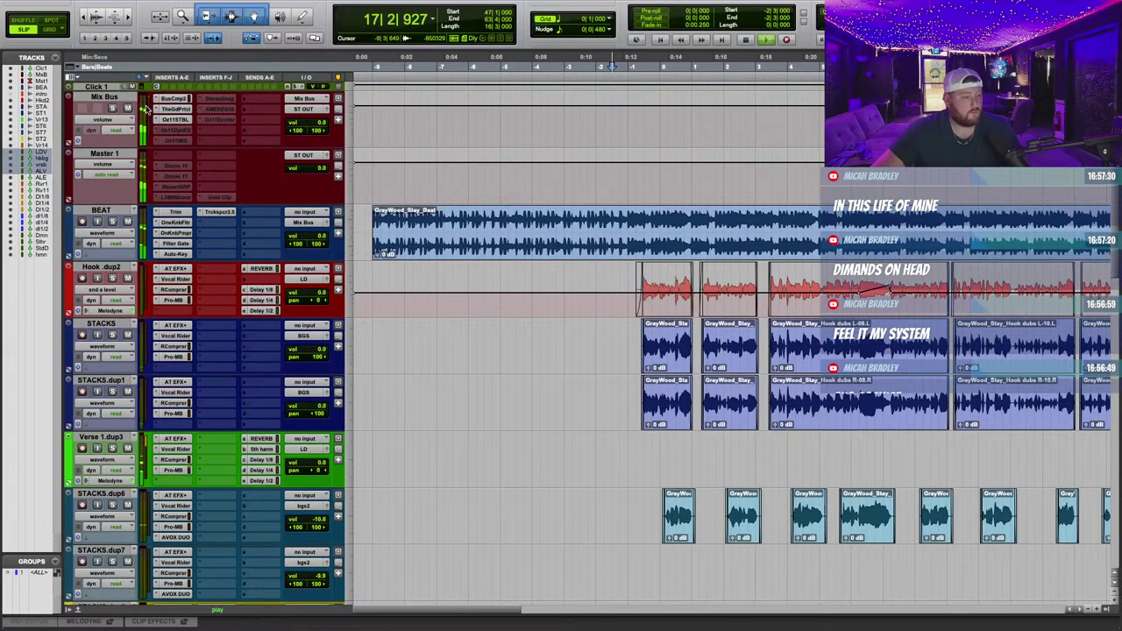
click(175, 120)
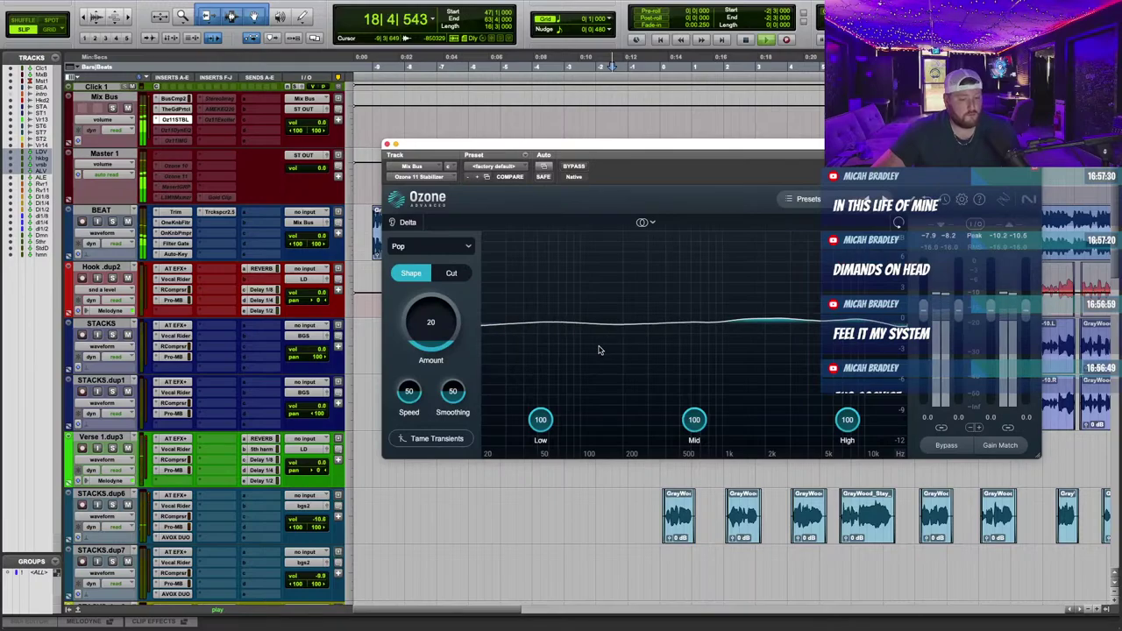
drag(450, 327, 450, 324)
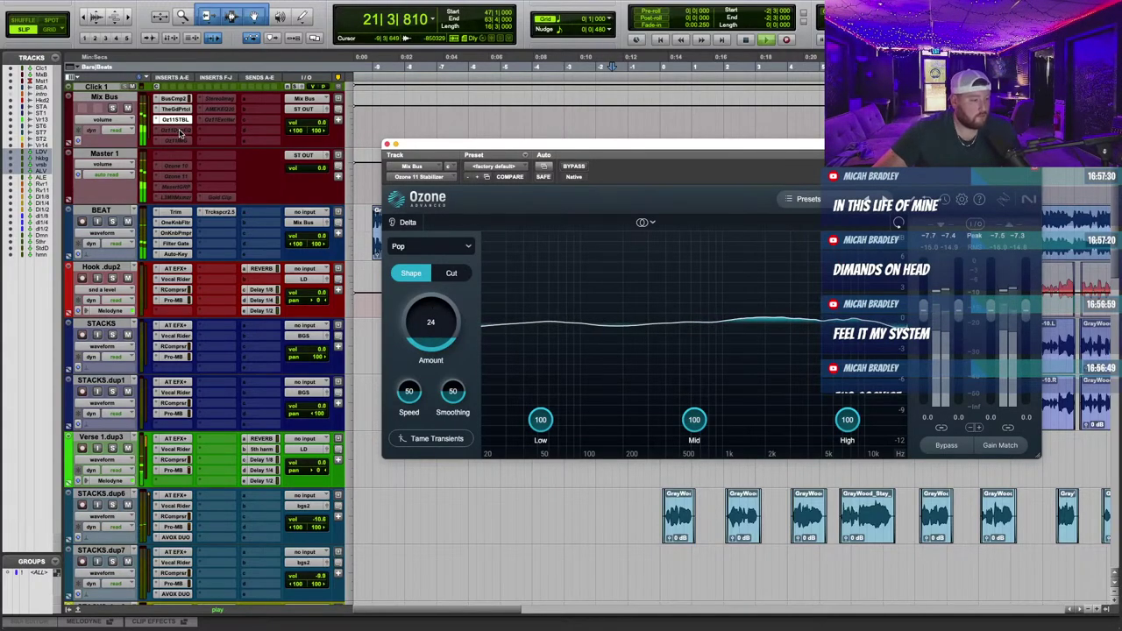
Make the Ozone 11 Dynamic EQ active and place it on the Mix Bus directly after the Stabilizer.
click(179, 156)
drag(181, 156, 180, 155)
right_click(174, 155)
click(190, 171)
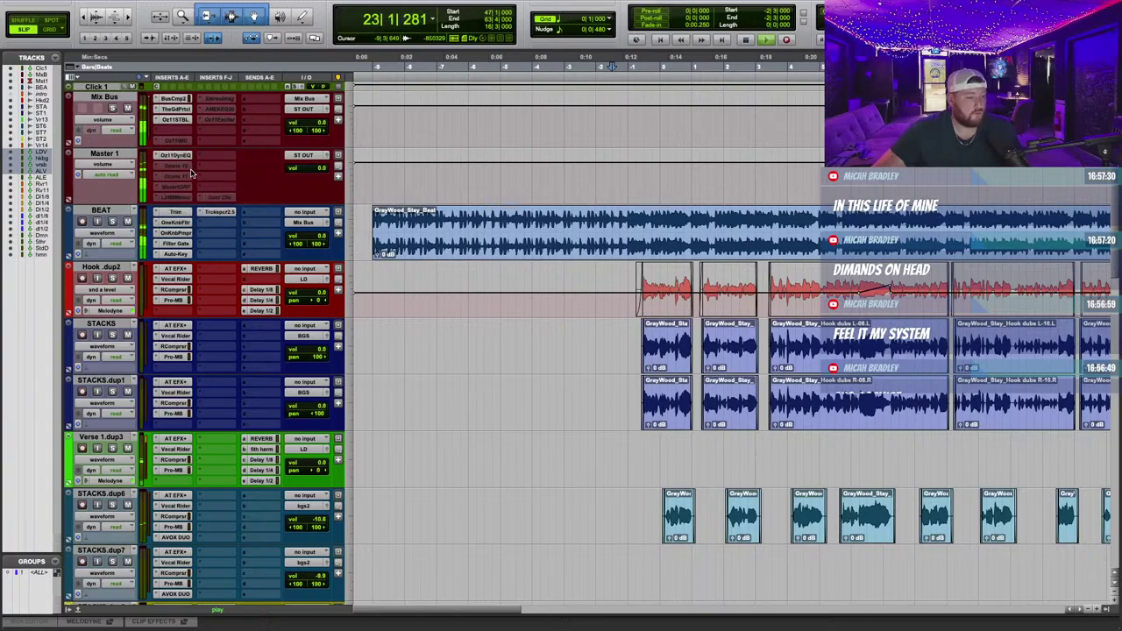
click(178, 158)
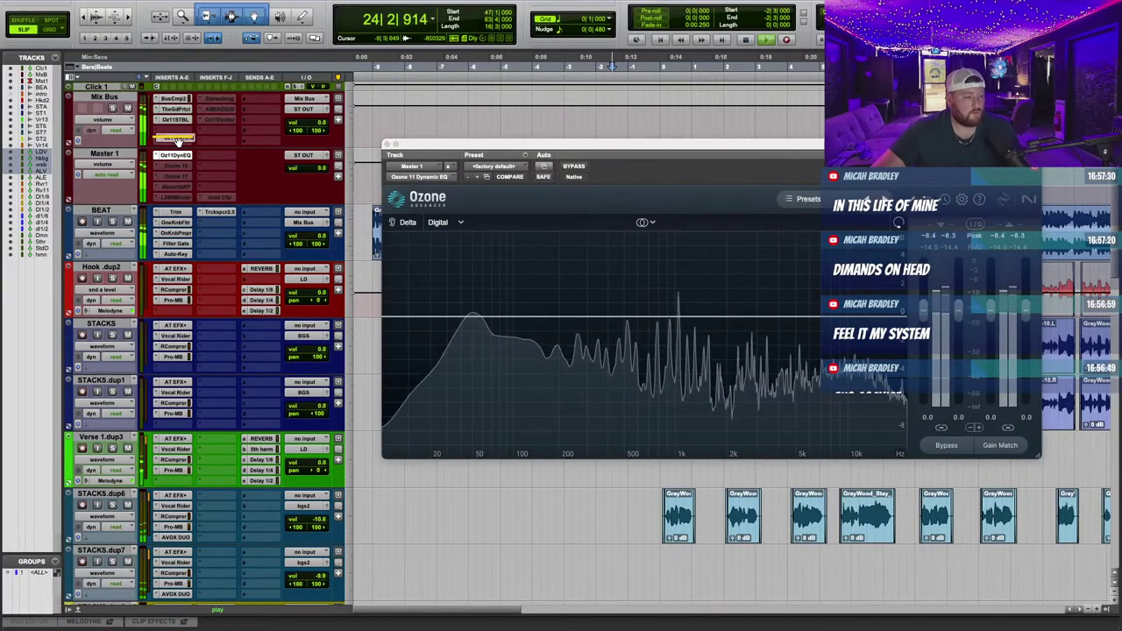
click(178, 133)
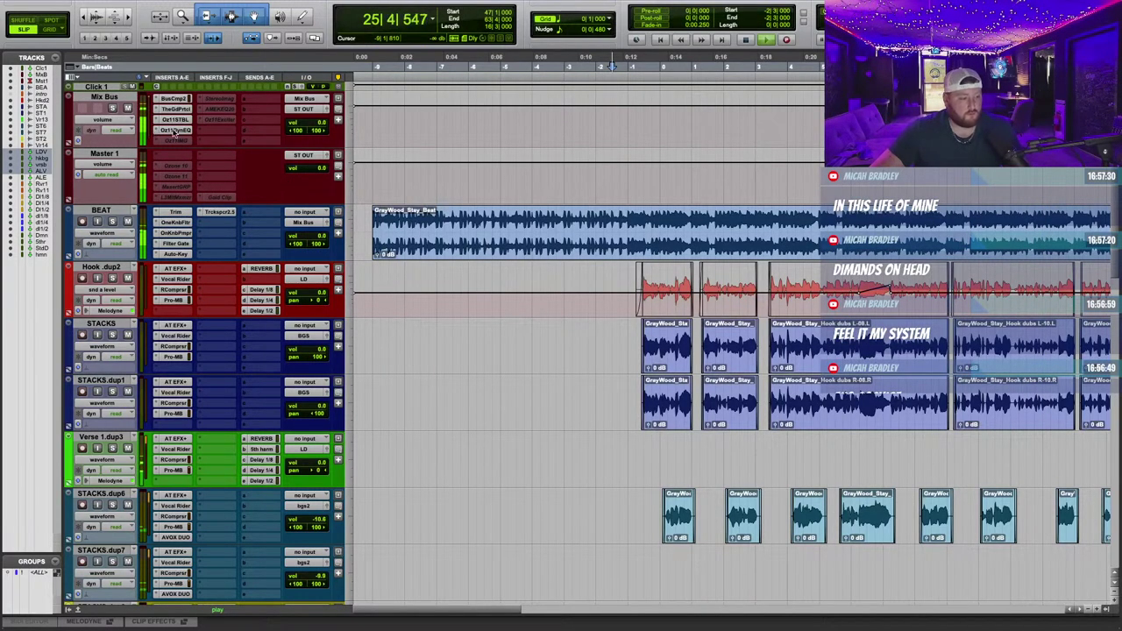
Check the Dynamic EQ presets and The God Particle's settings on the Mix Bus, and restart playback just before the first hook.
click(174, 131)
click(806, 199)
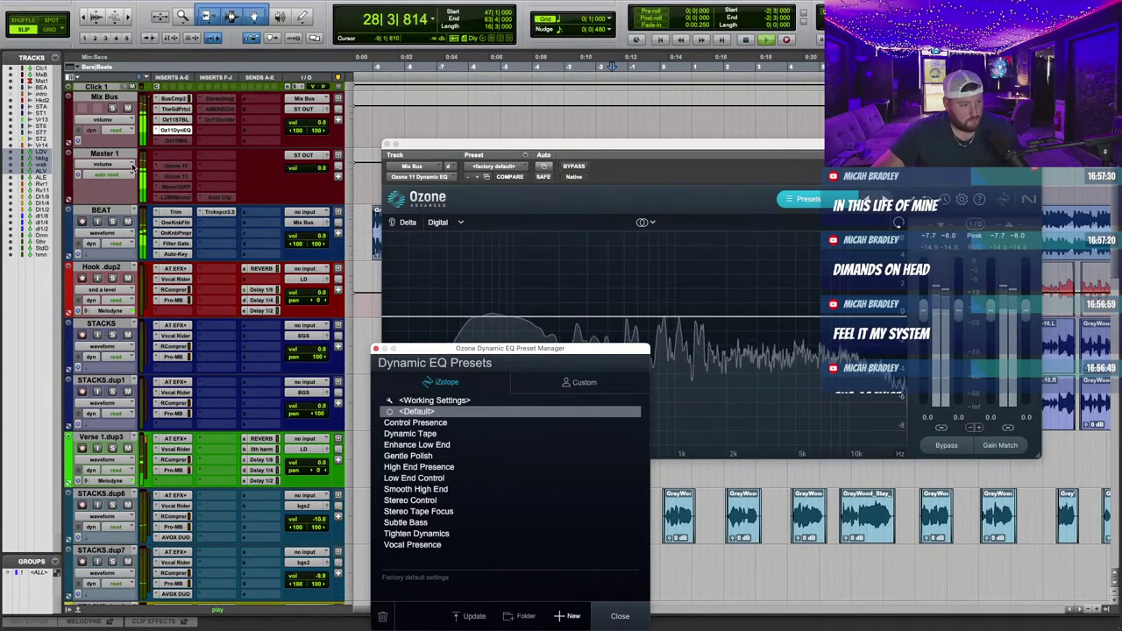
click(175, 108)
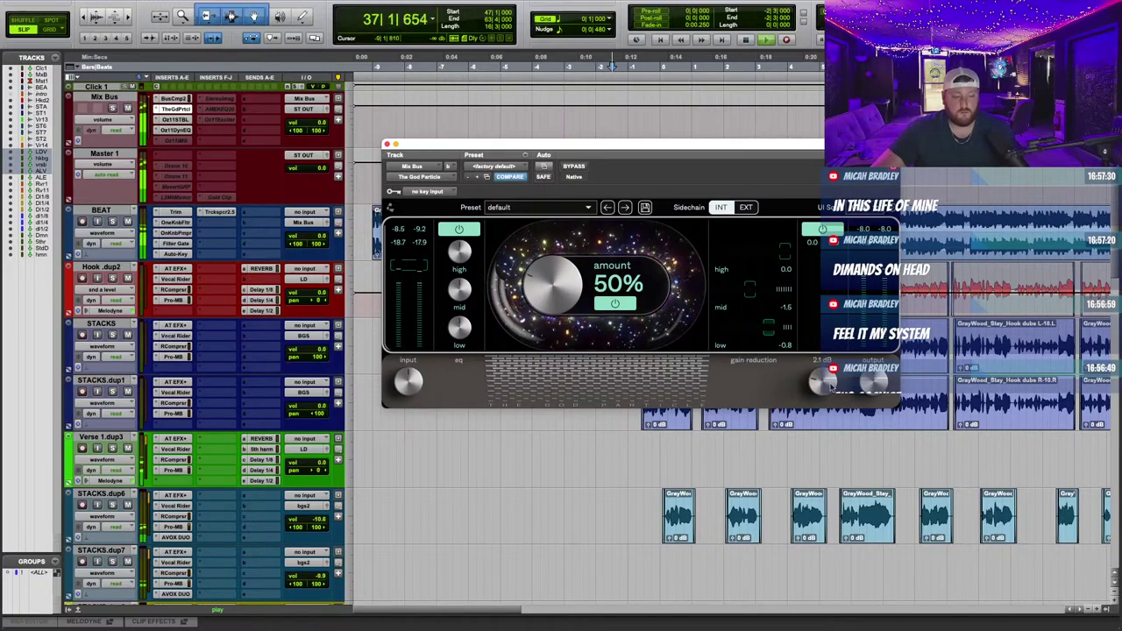
click(655, 67)
Audition the Gentle Polish preset in the Mix Bus Dynamic EQ, load Tighten Dynamics instead and close the preset manager.
click(175, 130)
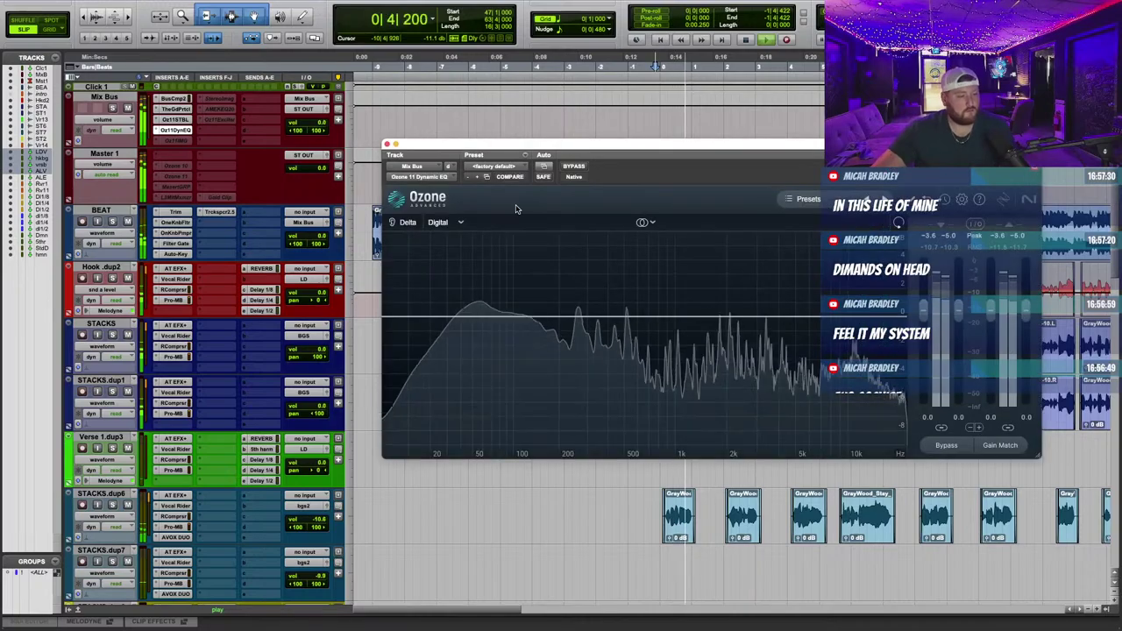
click(796, 194)
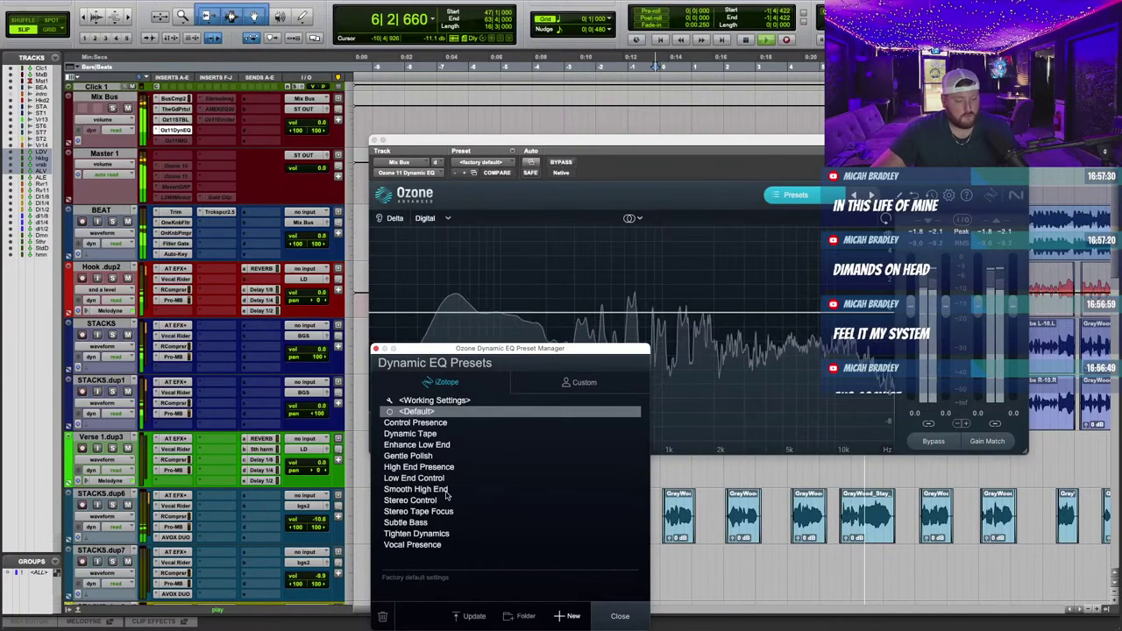
click(436, 457)
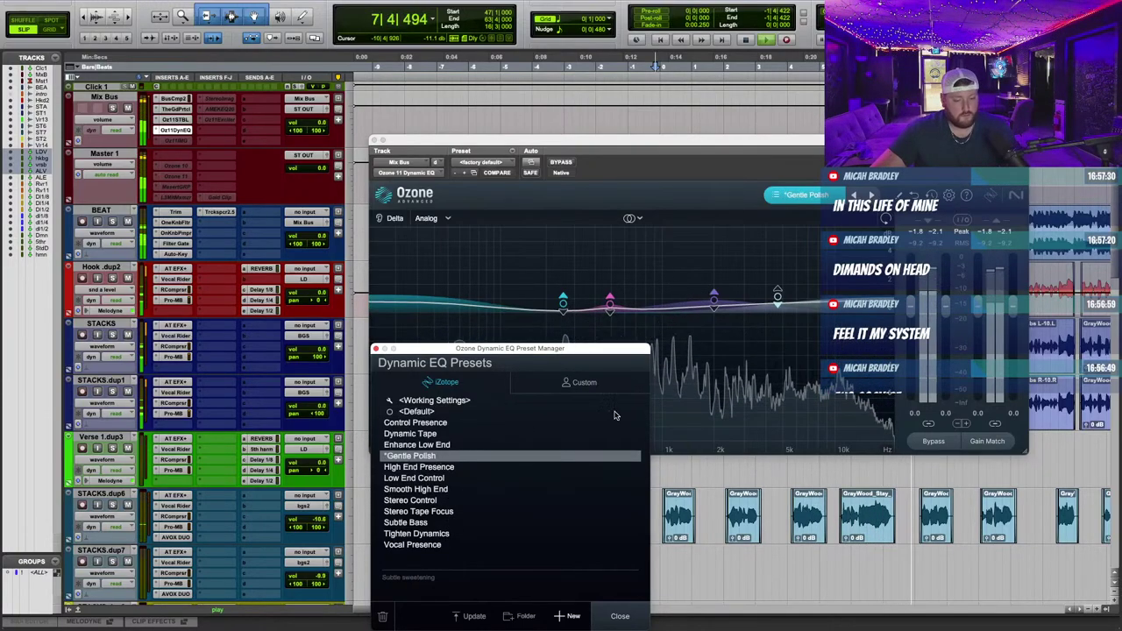
click(420, 532)
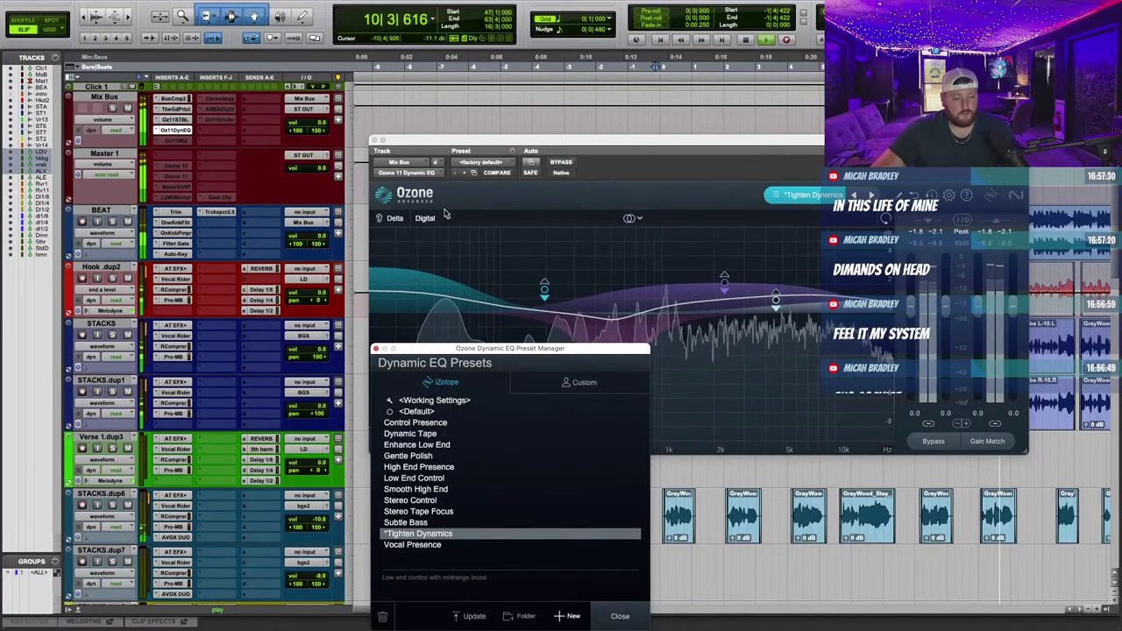
click(375, 349)
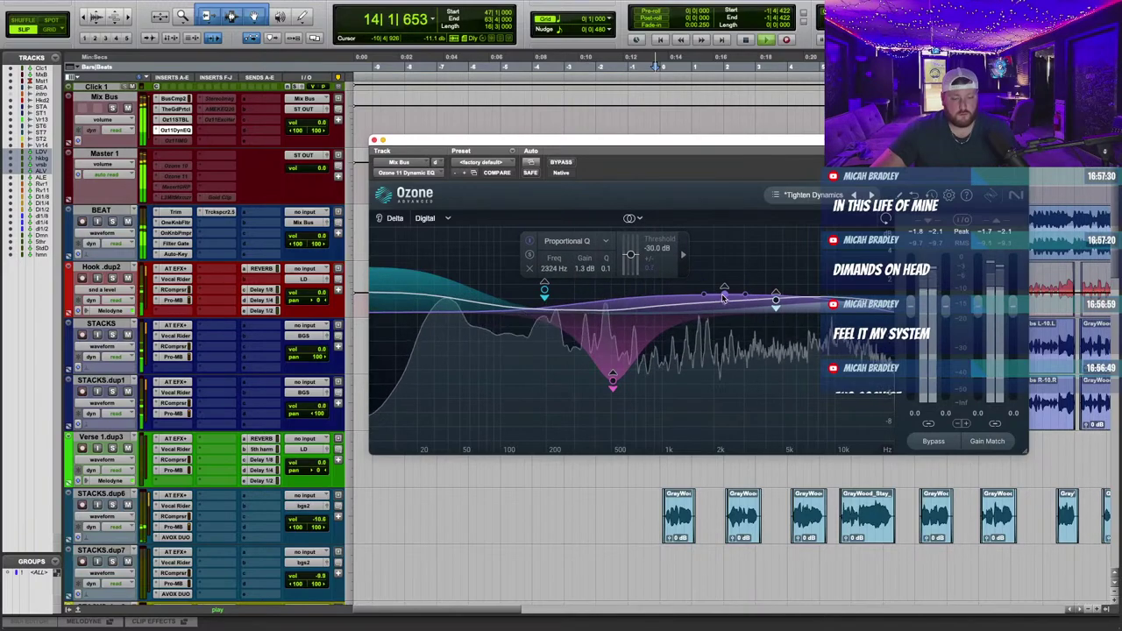
Listen to the Dynamic EQ's 2324 Hz and 518 Hz bands in solo and close the plug-in.
click(530, 255)
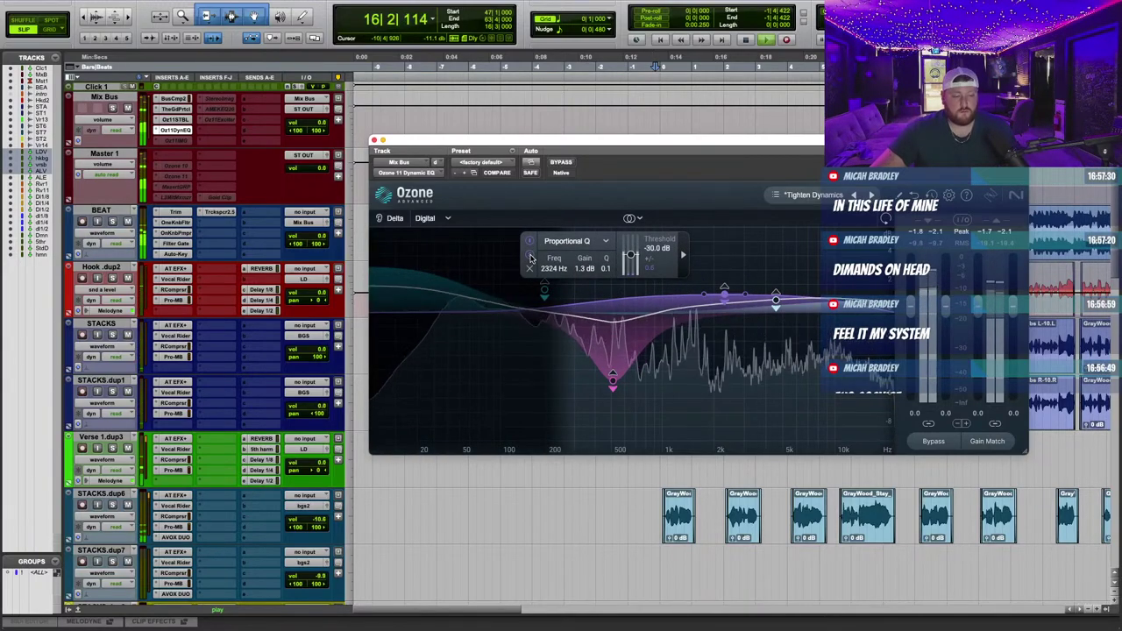
click(530, 255)
click(613, 381)
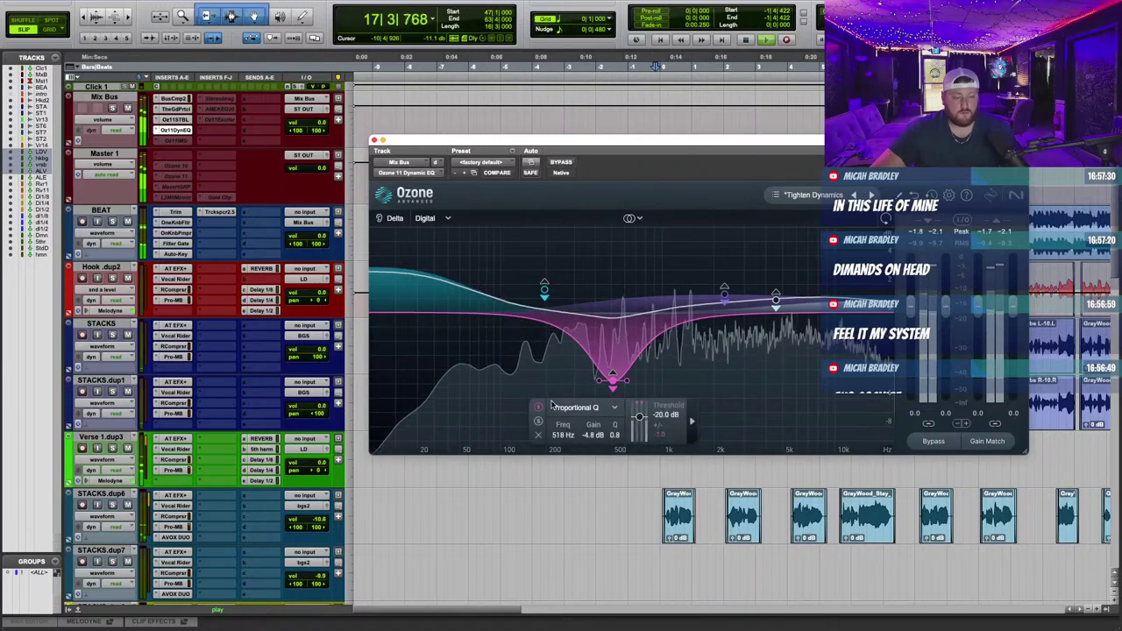
click(538, 423)
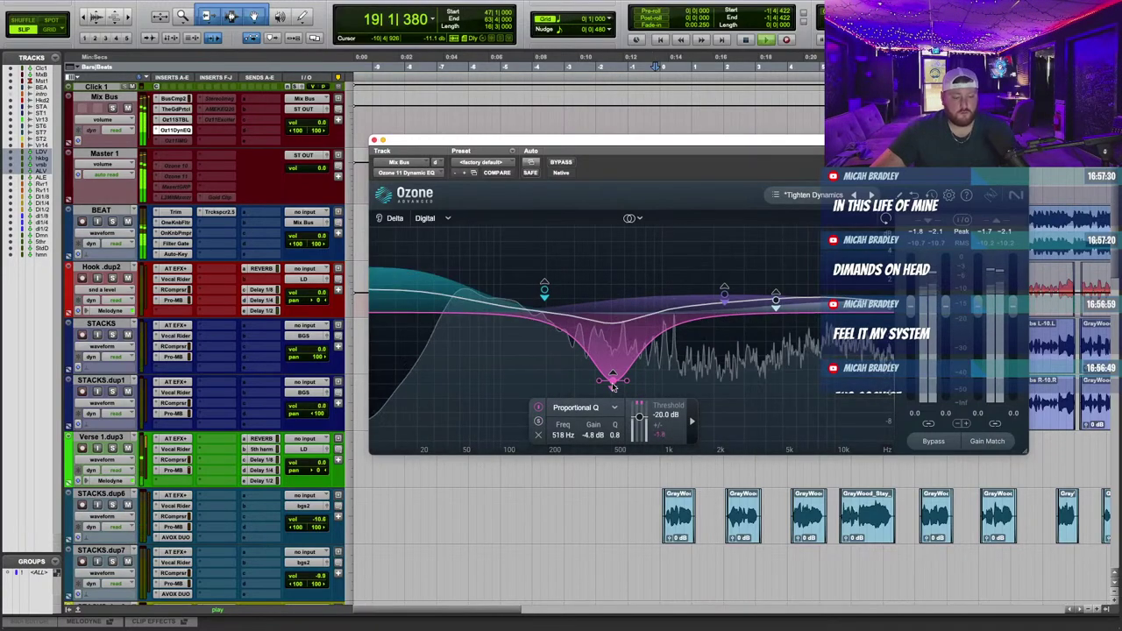
click(374, 140)
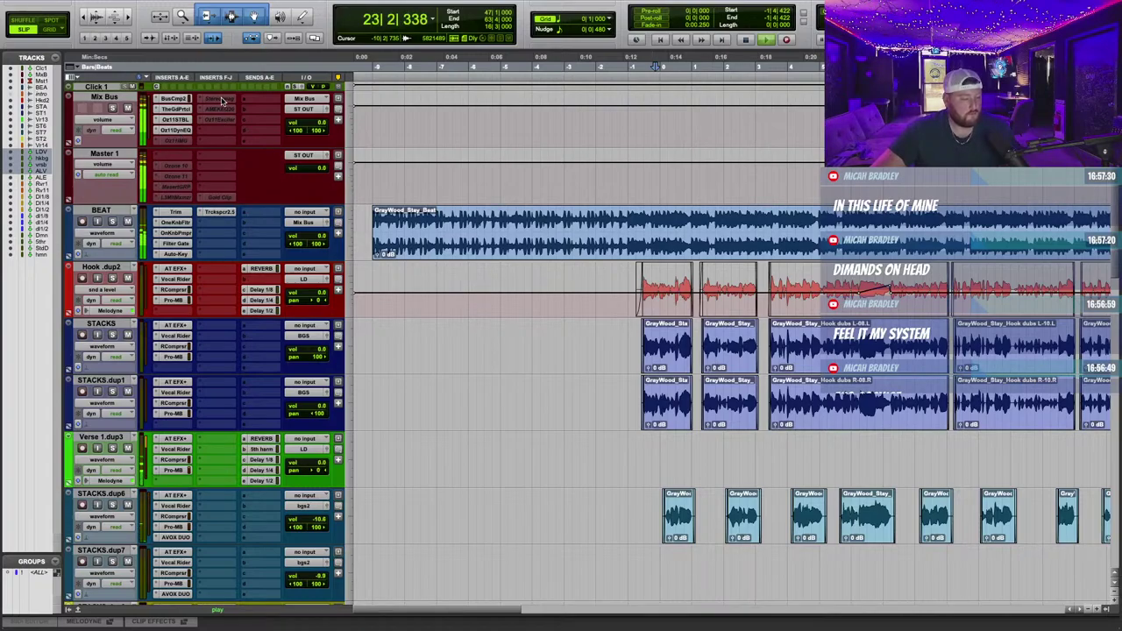
Insert the stereo SSL Fusion Violet EQ in the first insert slot of Master 1.
scroll(384, 307, down, 4)
scroll(385, 307, right, 3)
key(r)
key(r)
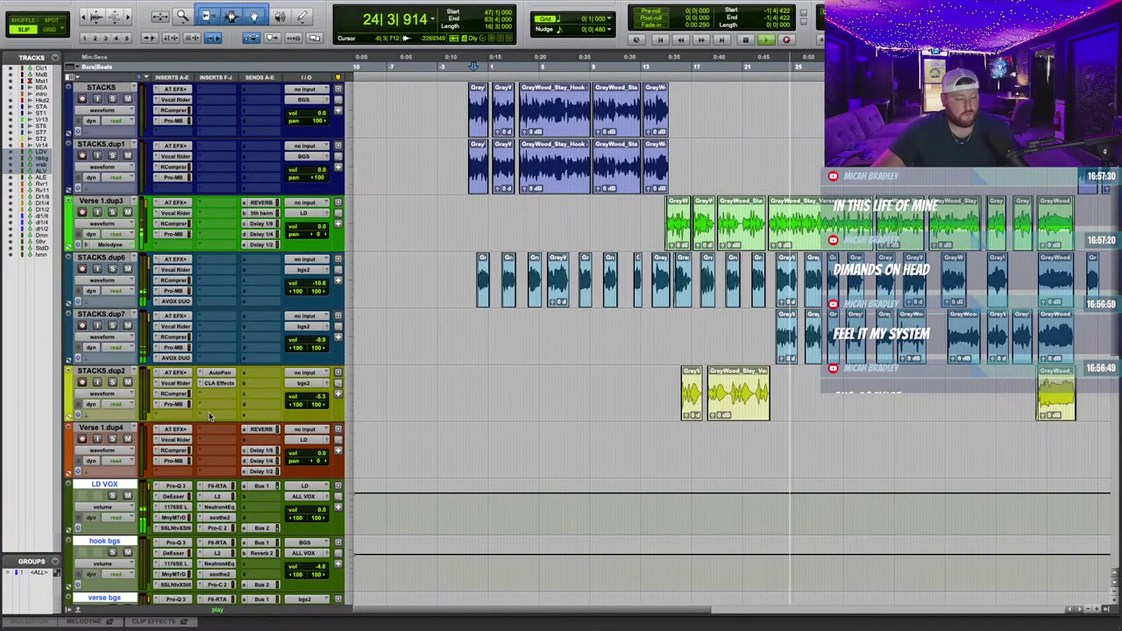
scroll(427, 377, up, 5)
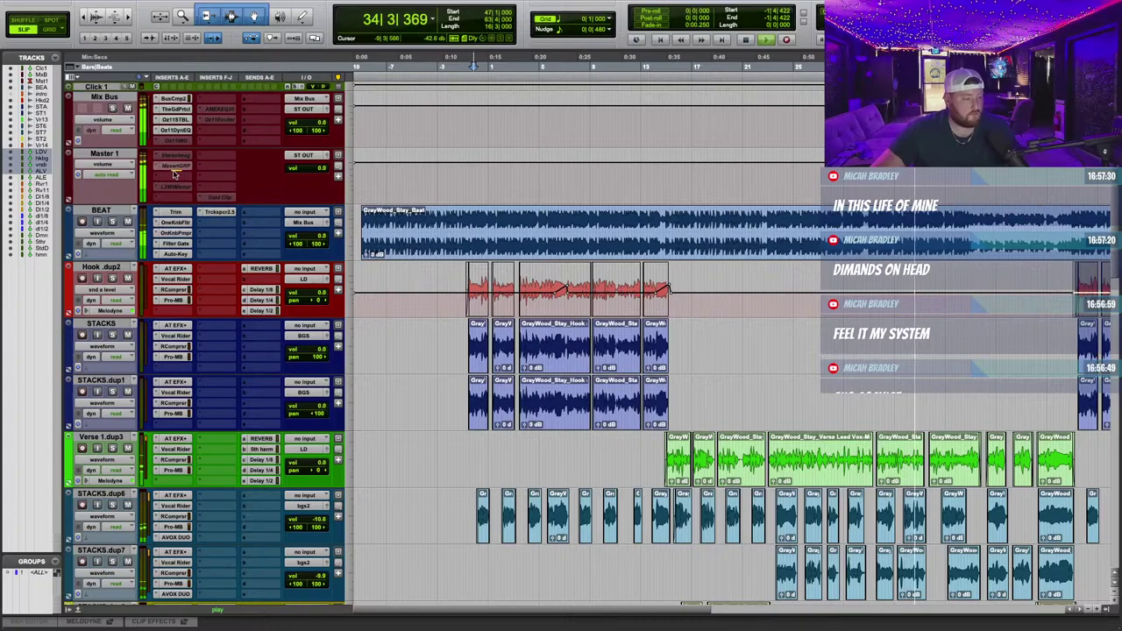
click(176, 158)
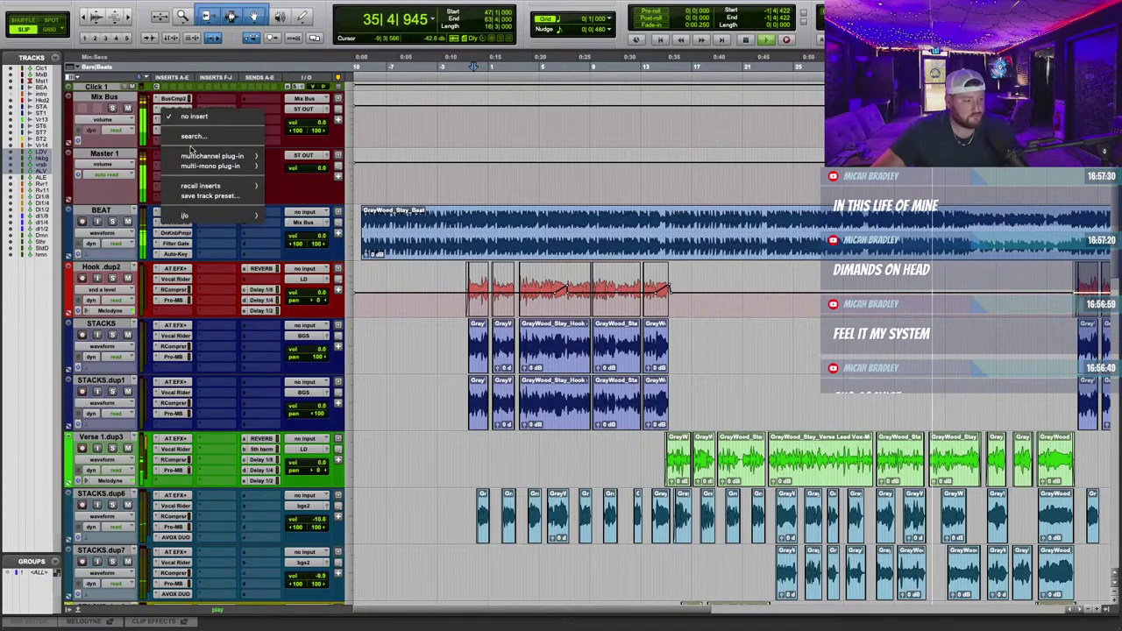
text(ssl)
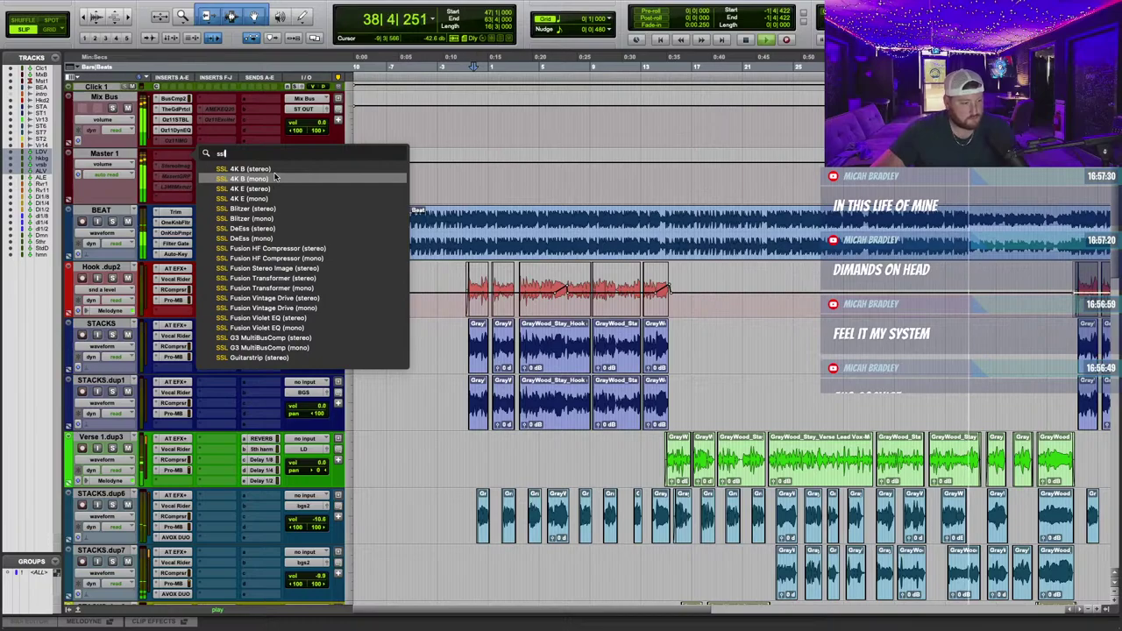
click(273, 318)
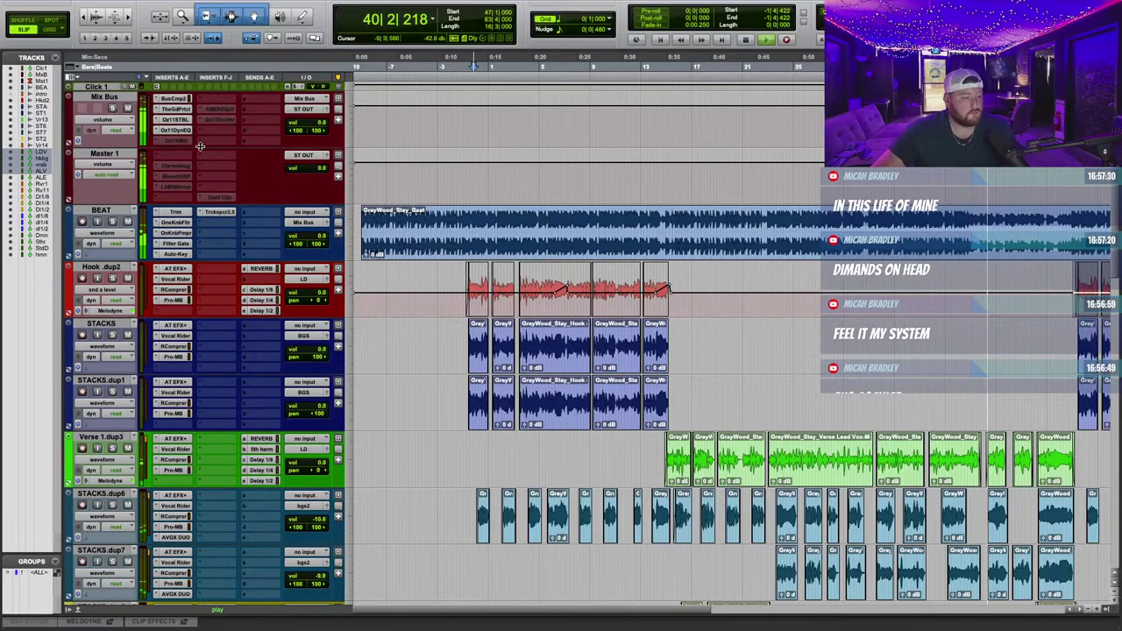
Make the Violet EQ on Master 1 inactive and close its window.
click(180, 165)
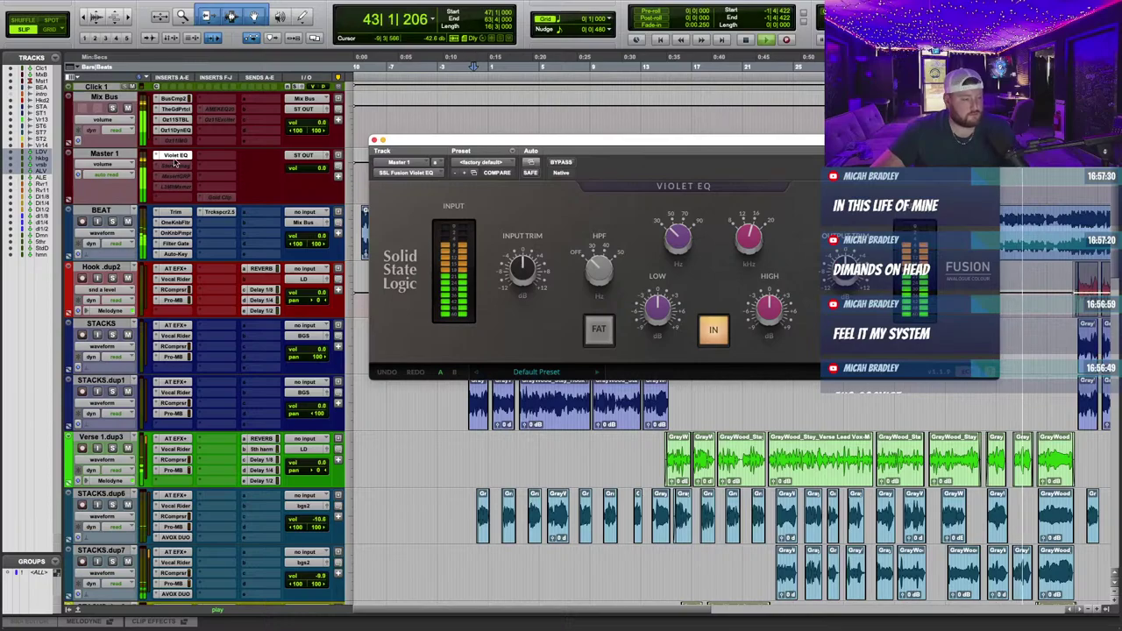
right_click(178, 162)
click(195, 169)
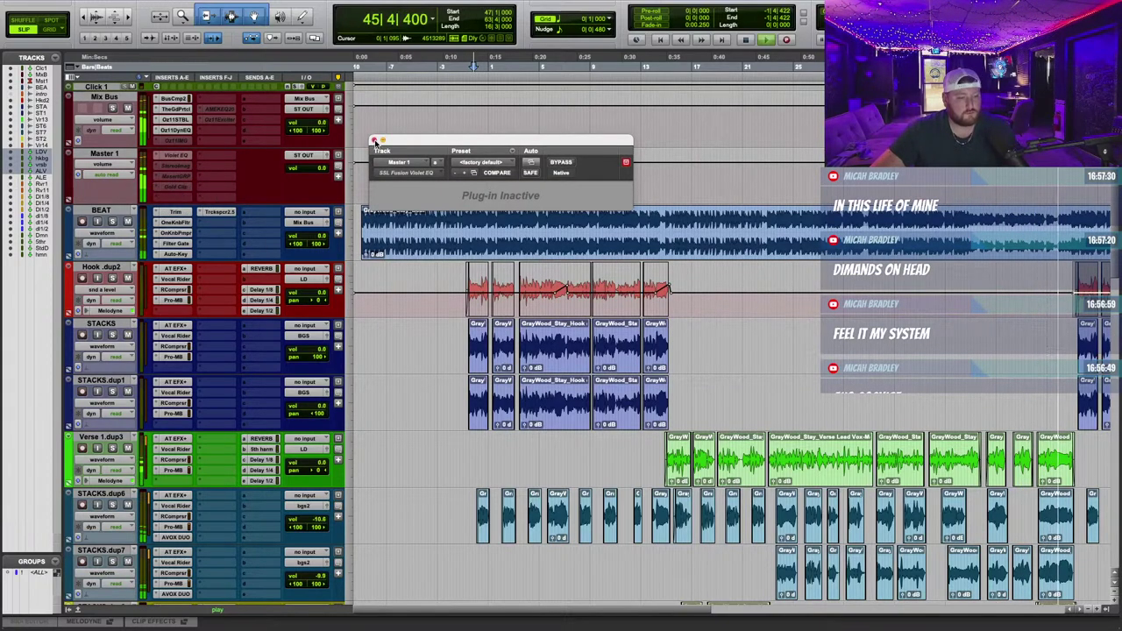
click(373, 140)
Adjust the Trim gain on the BEAT track to -7.4 dB during the second hook and close the plug-in.
scroll(691, 261, right, 5)
key(t)
scroll(541, 253, left, 3)
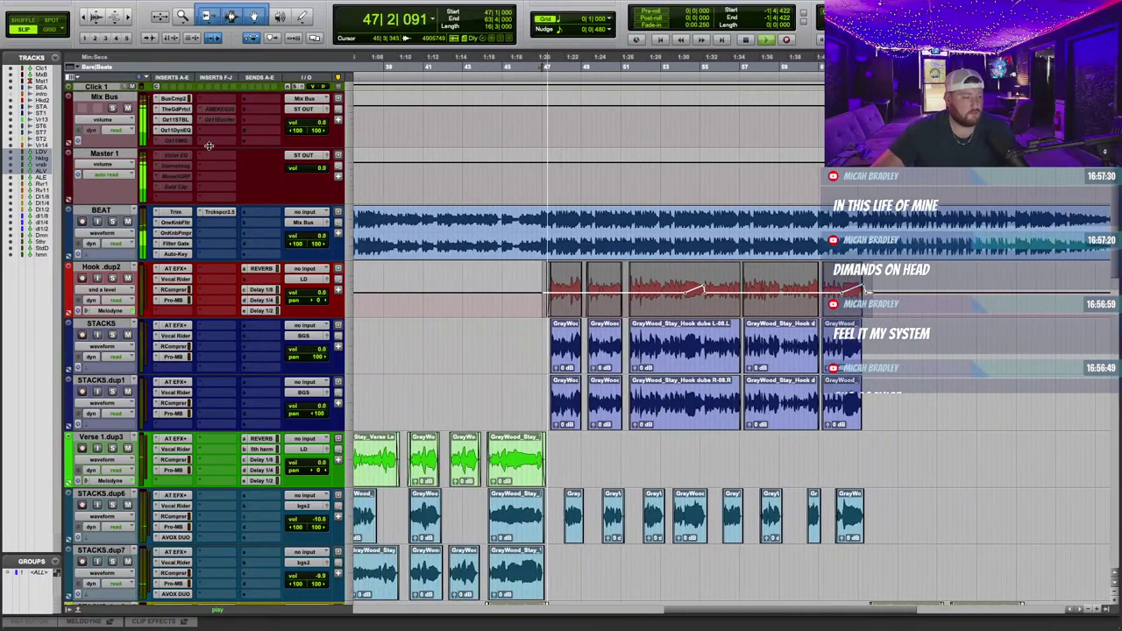
scroll(582, 231, up, 2)
scroll(582, 232, down, 2)
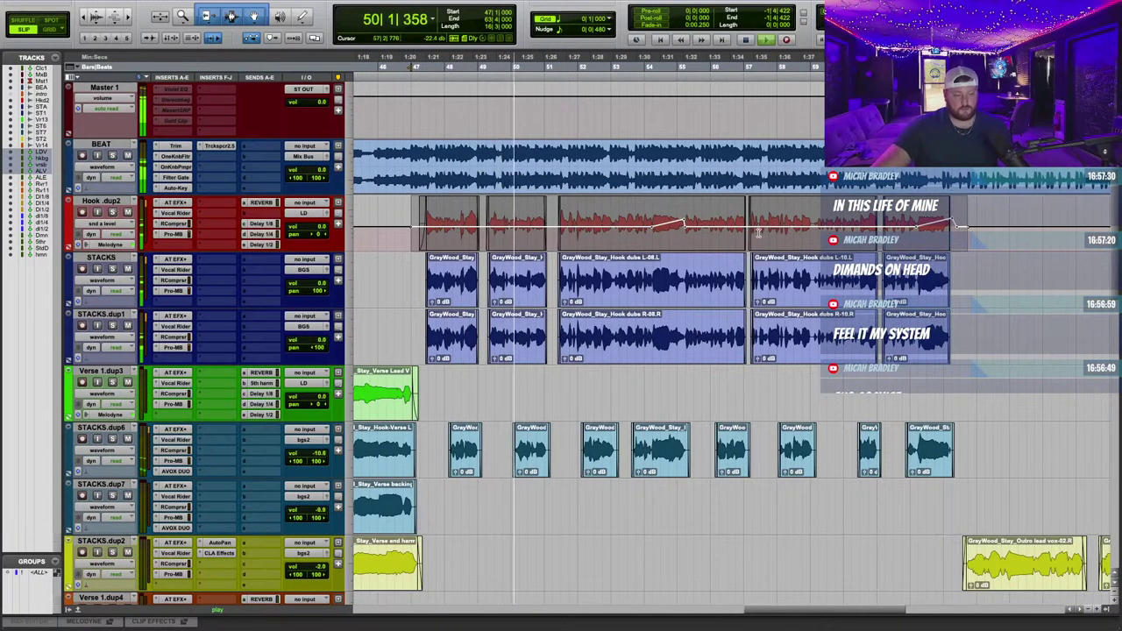
scroll(1010, 364, down, 2)
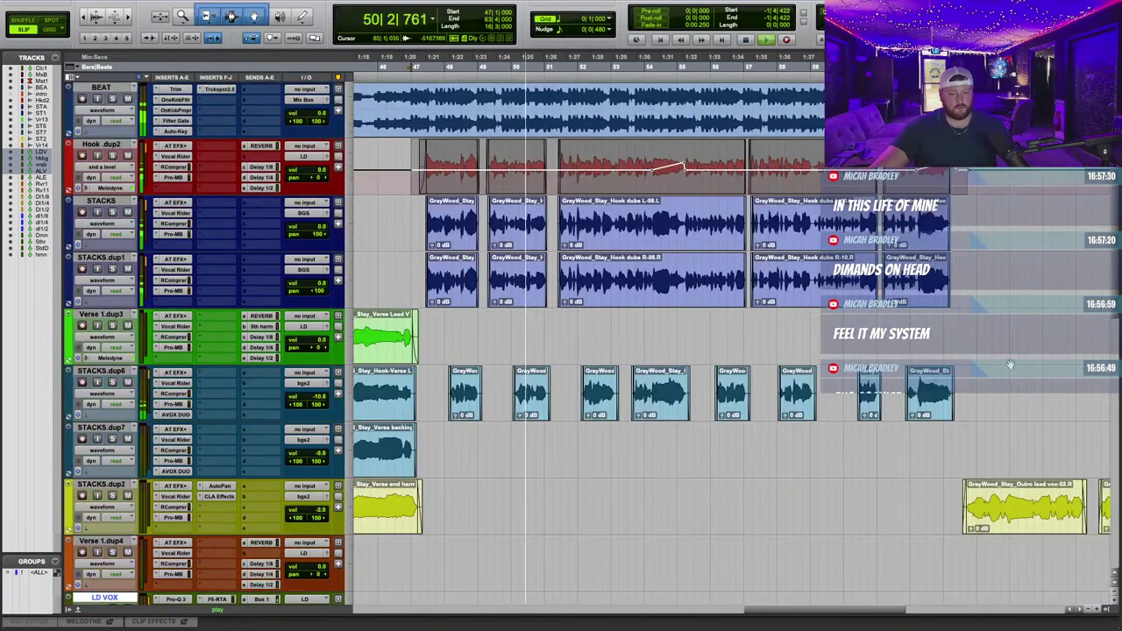
click(178, 89)
drag(496, 226, 501, 227)
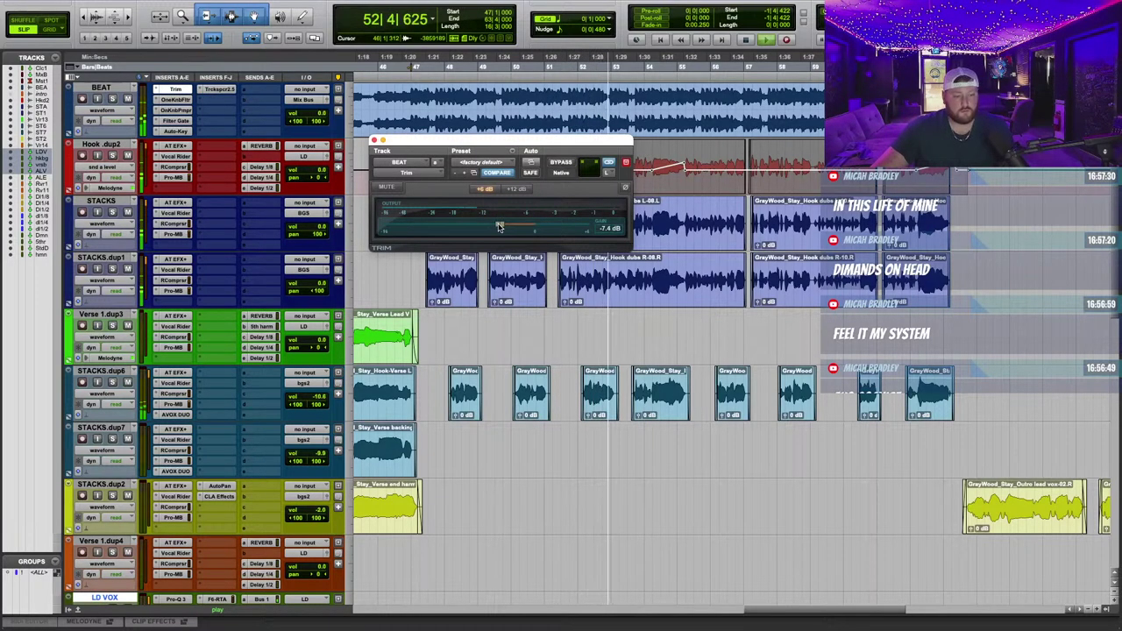
click(375, 140)
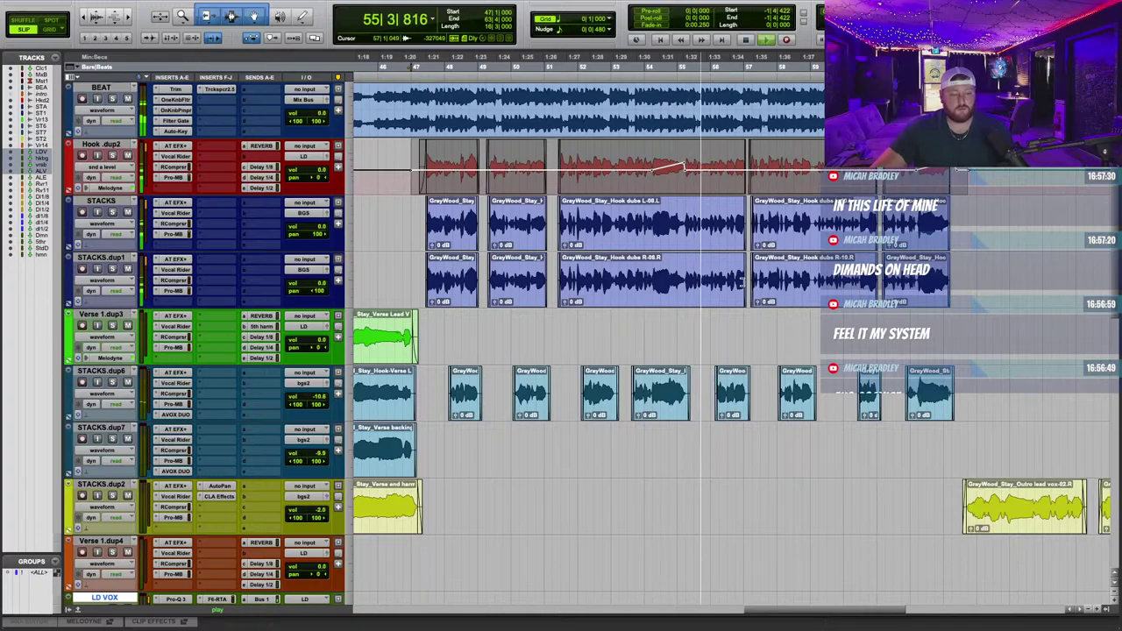
Set the STACKS.dup2 track's volume to -1.3 dB while the outro lead vocals play.
scroll(746, 290, down, 3)
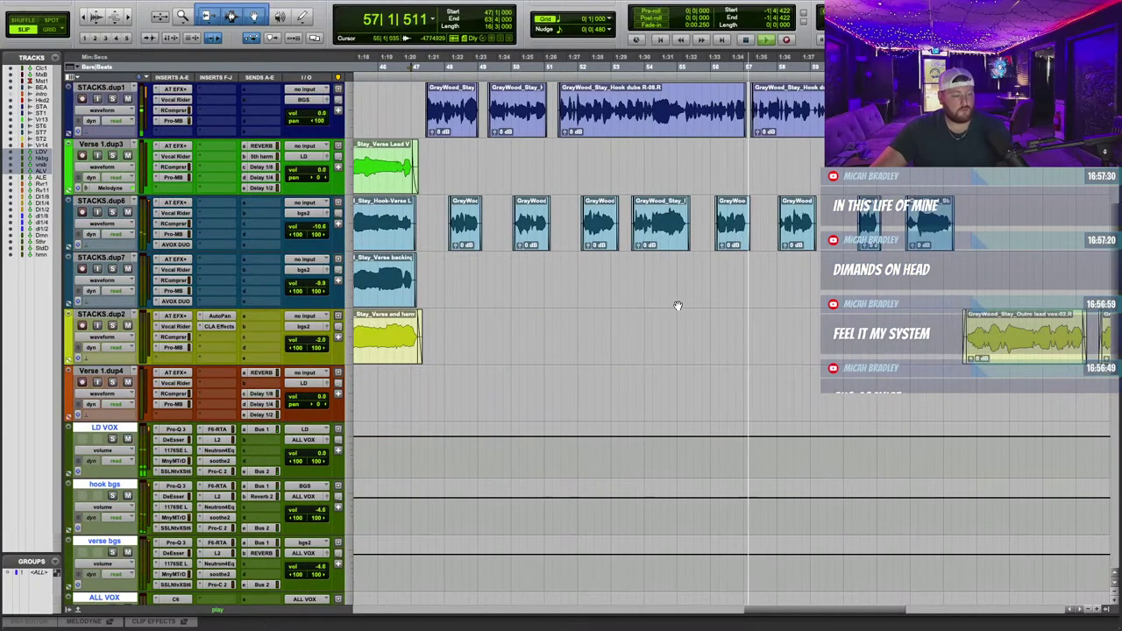
scroll(680, 312, down, 3)
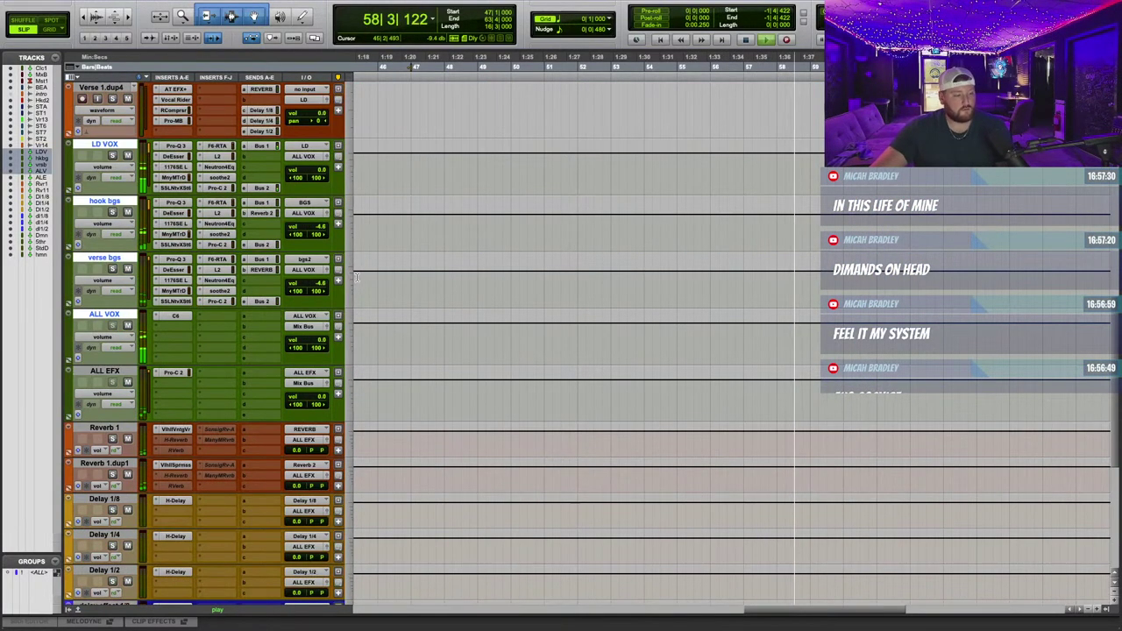
scroll(741, 279, up, 6)
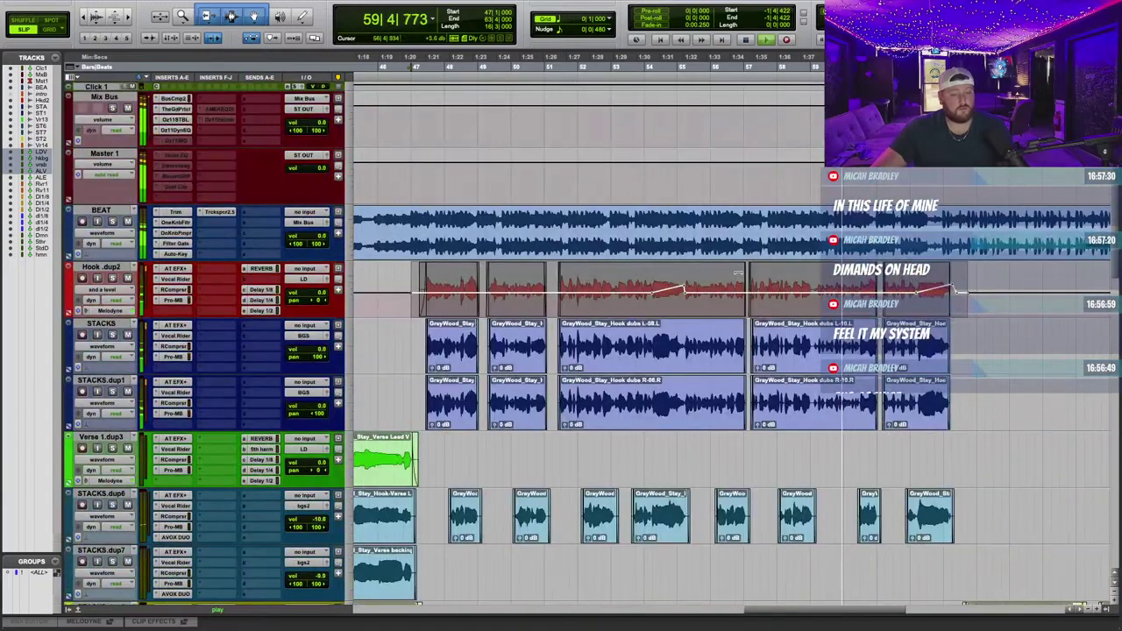
scroll(740, 279, down, 2)
scroll(739, 275, up, 1)
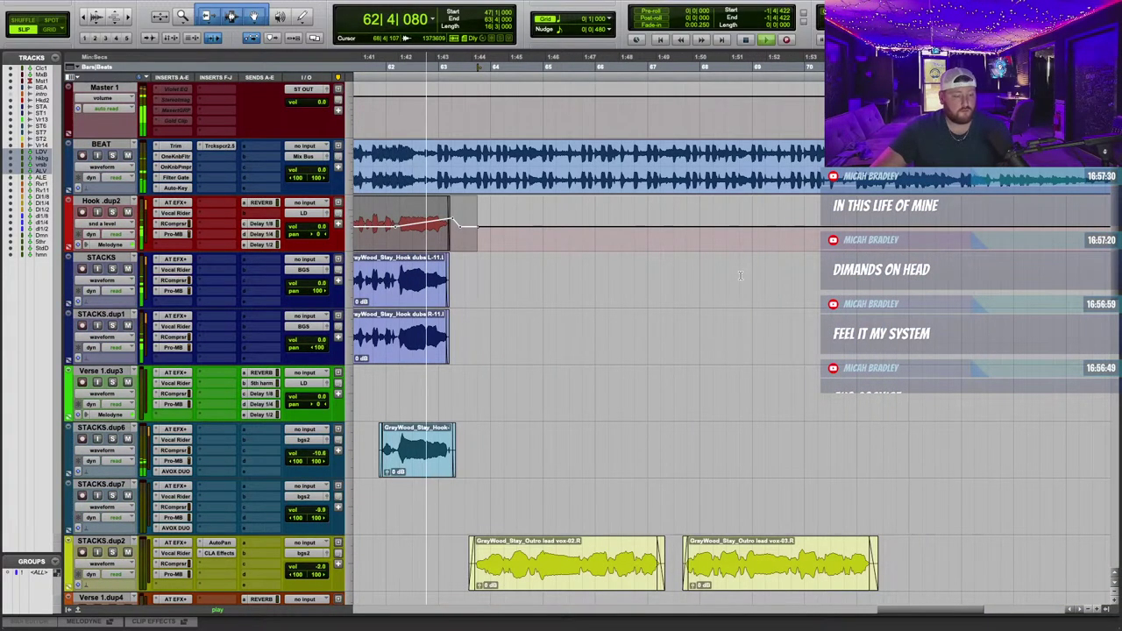
scroll(742, 272, down, 3)
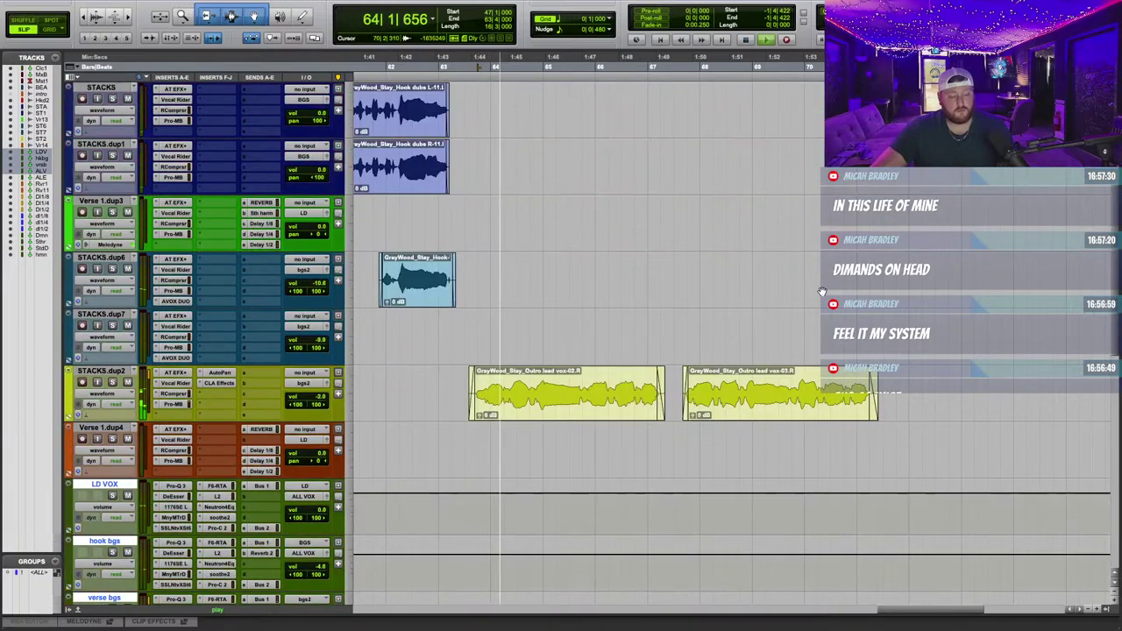
click(105, 393)
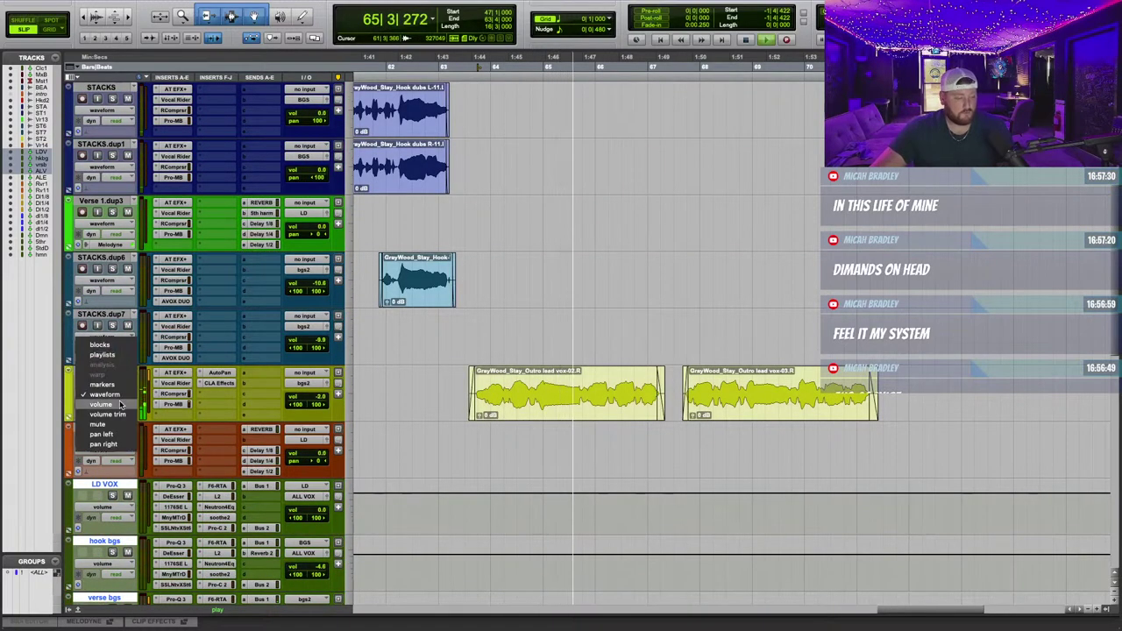
click(118, 395)
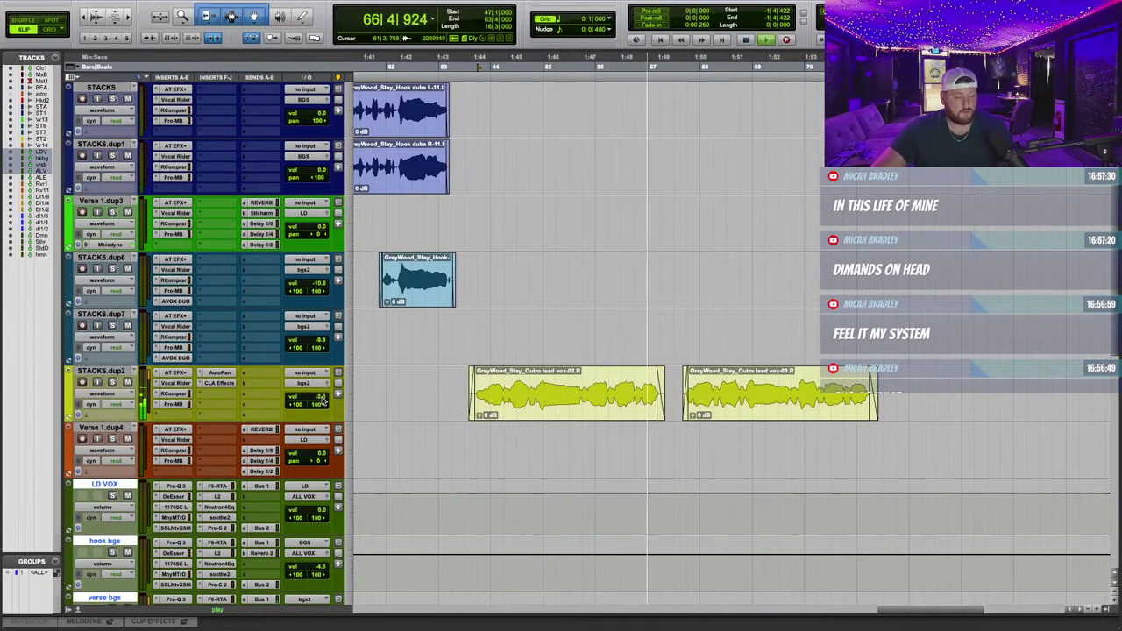
drag(320, 403, 322, 399)
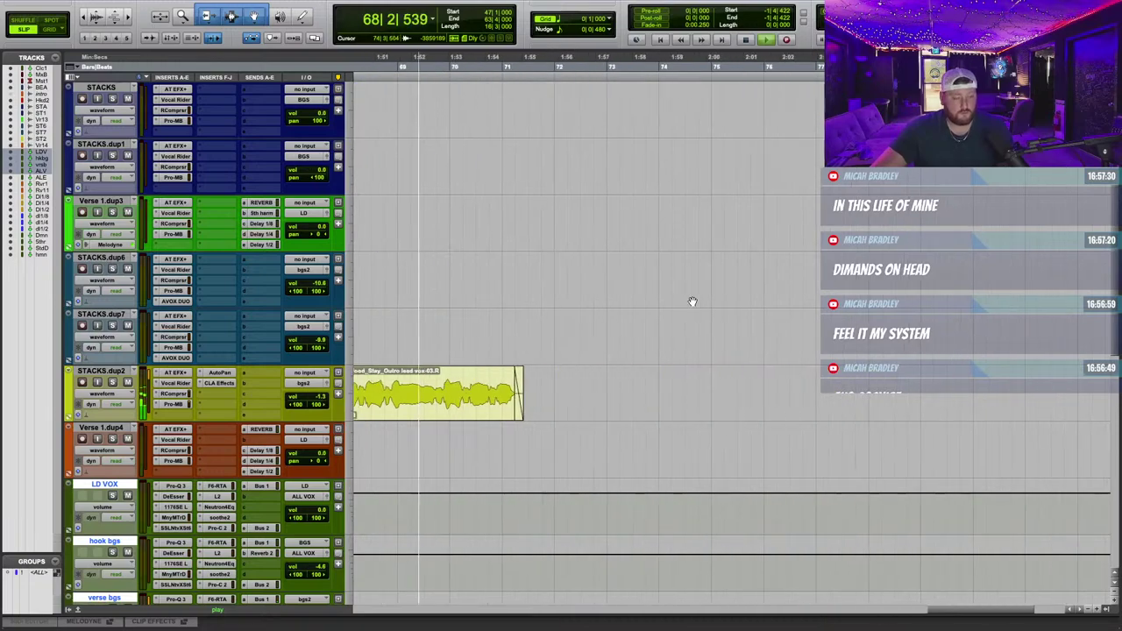
Draw a volume automation fade-out on Master 1 from about bar 71 to bar 78, over the end of the beat.
scroll(688, 299, up, 5)
key(r)
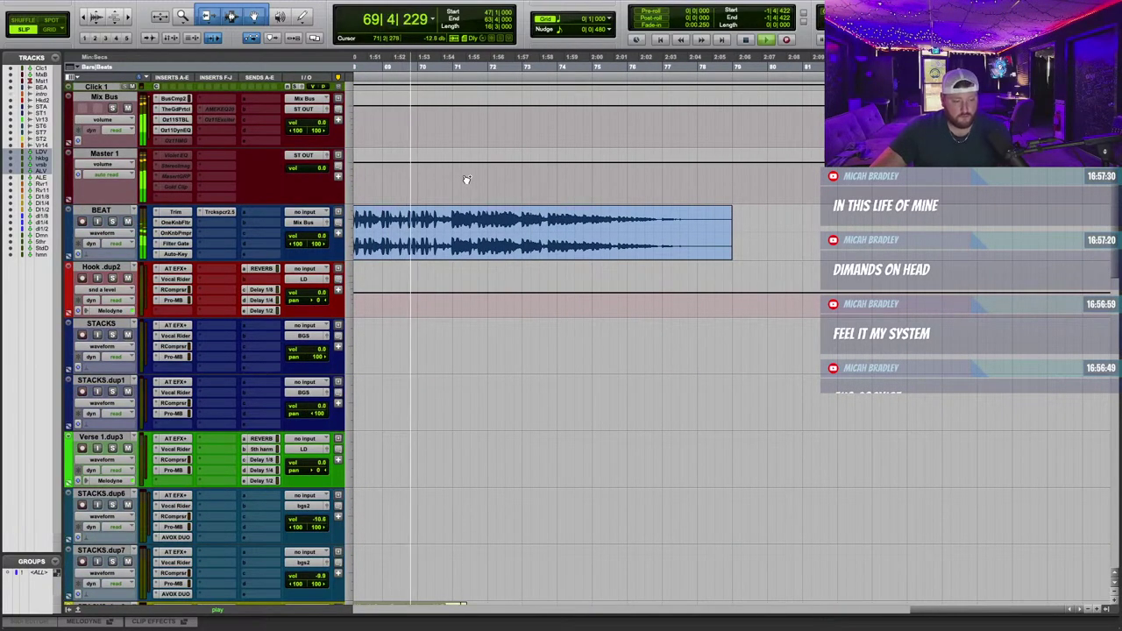
click(505, 163)
drag(506, 162, 698, 203)
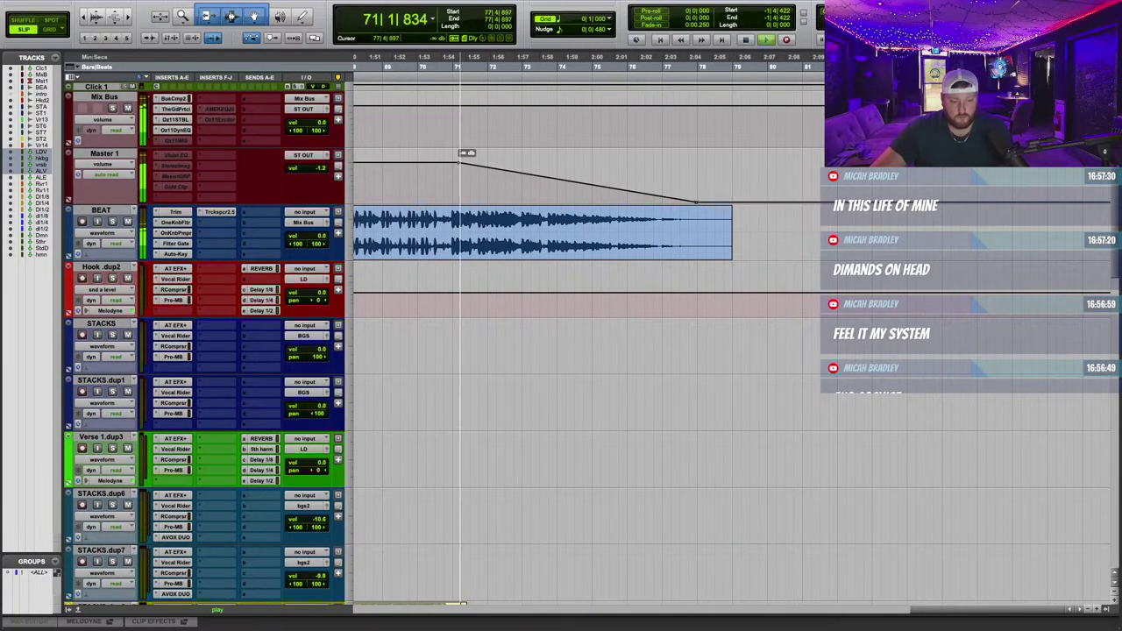
key(t)
key(t)
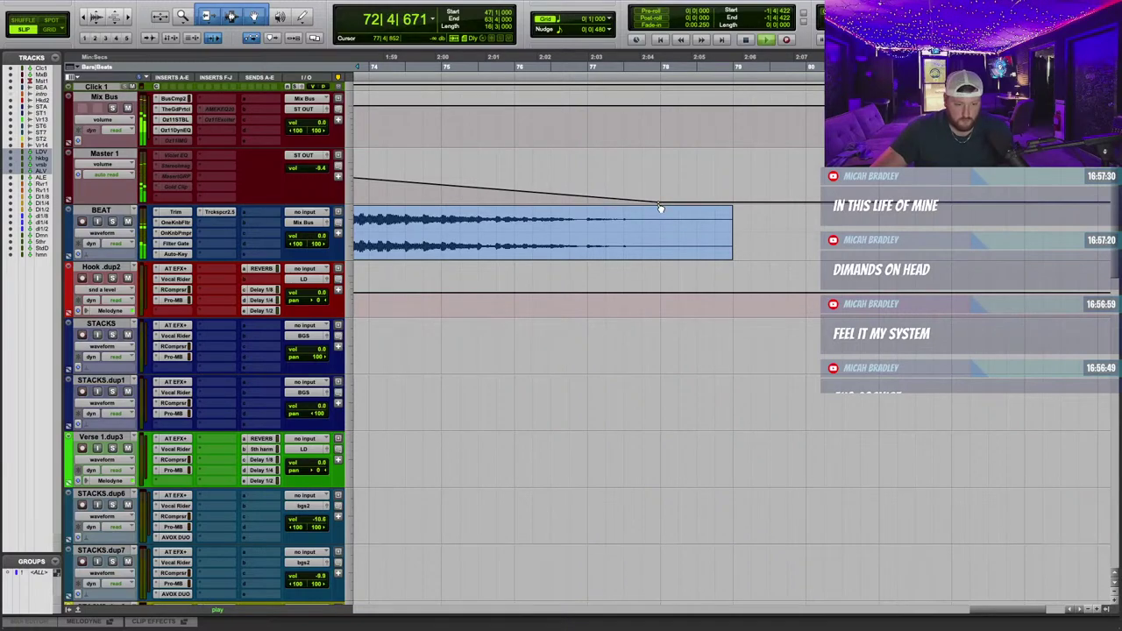
Return to the song's start and bounce the mix offline as Stay_mix_1, a WAV (BWF) file with 24 Bit depth.
key(Return)
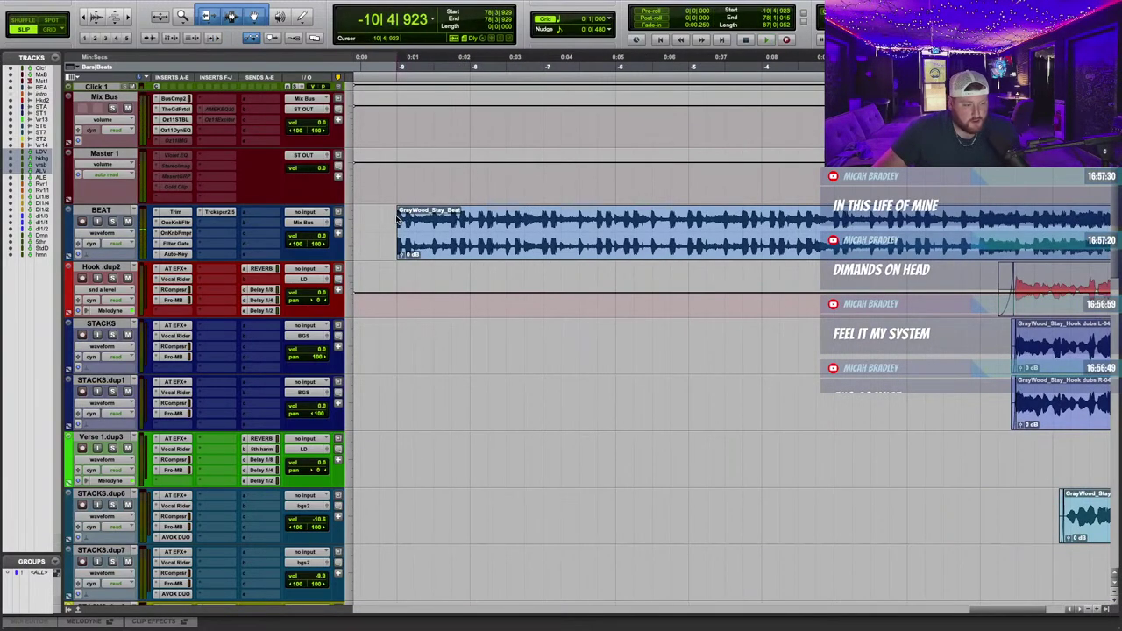
key(ctrl+alt+b)
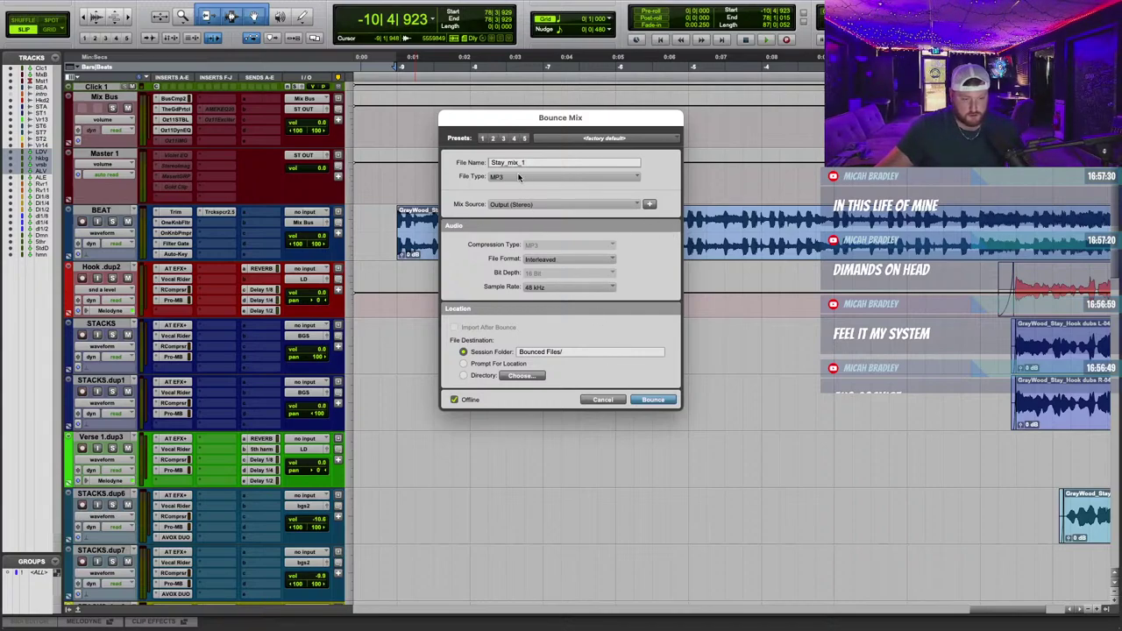
click(518, 176)
click(522, 152)
click(540, 272)
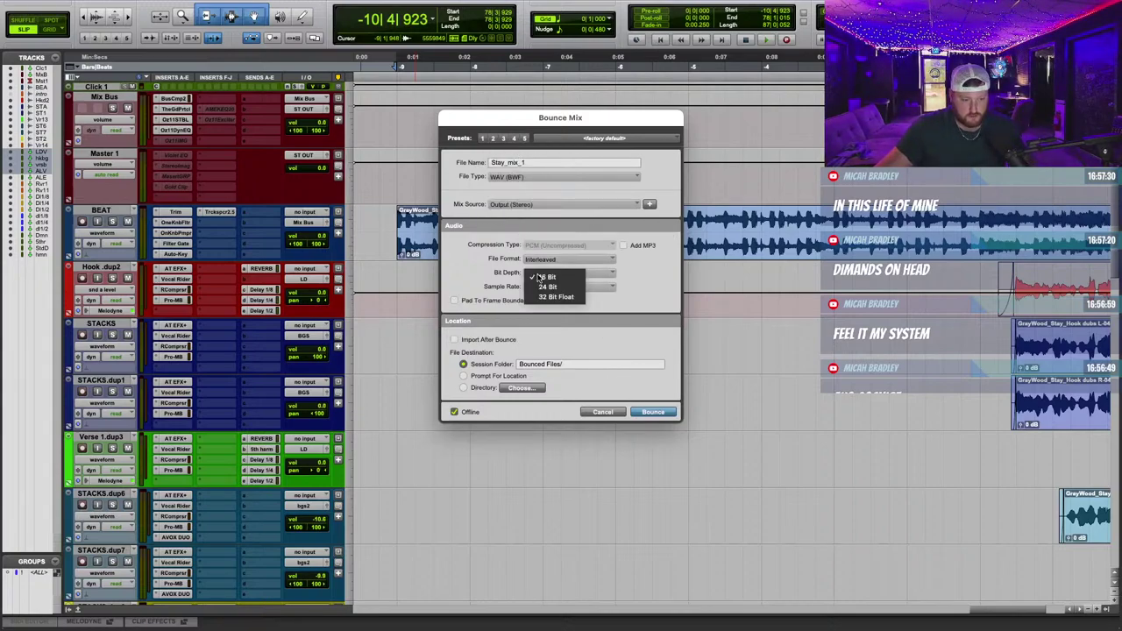
click(545, 280)
click(550, 287)
click(552, 288)
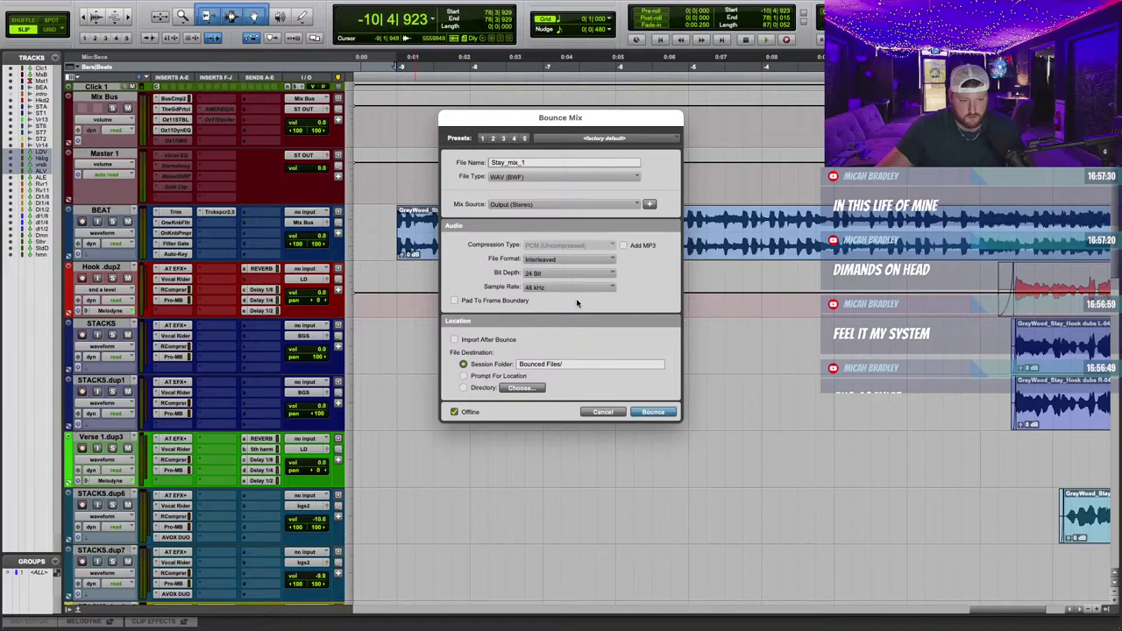
click(653, 412)
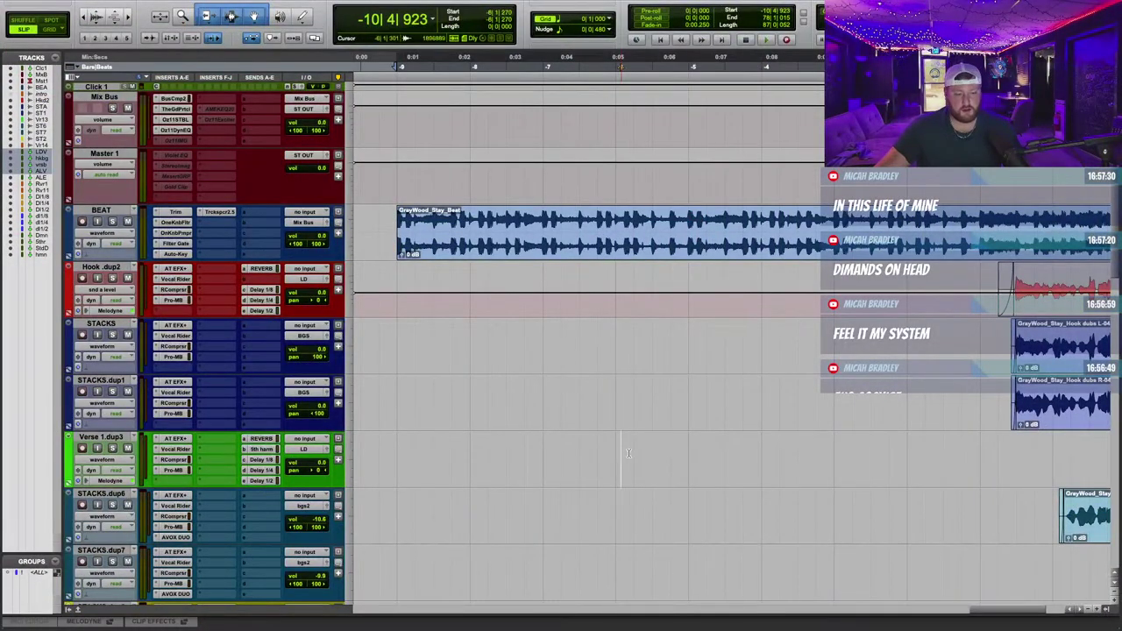
Play the whole mix from the song's start with the full arrangement in view.
scroll(629, 454, down, 6)
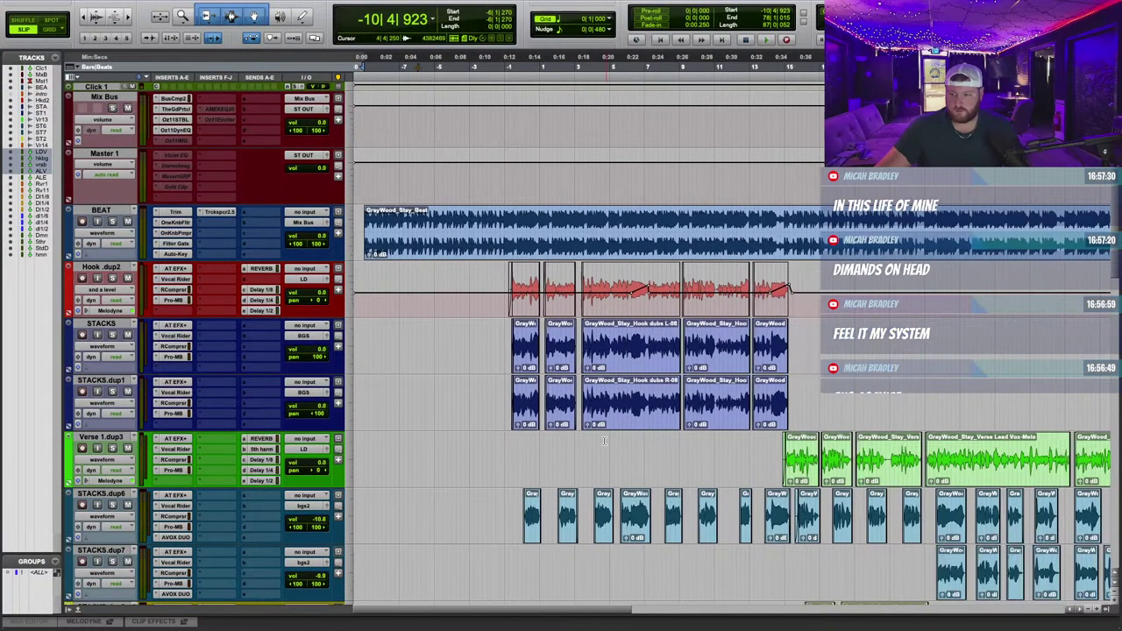
key(r)
click(662, 40)
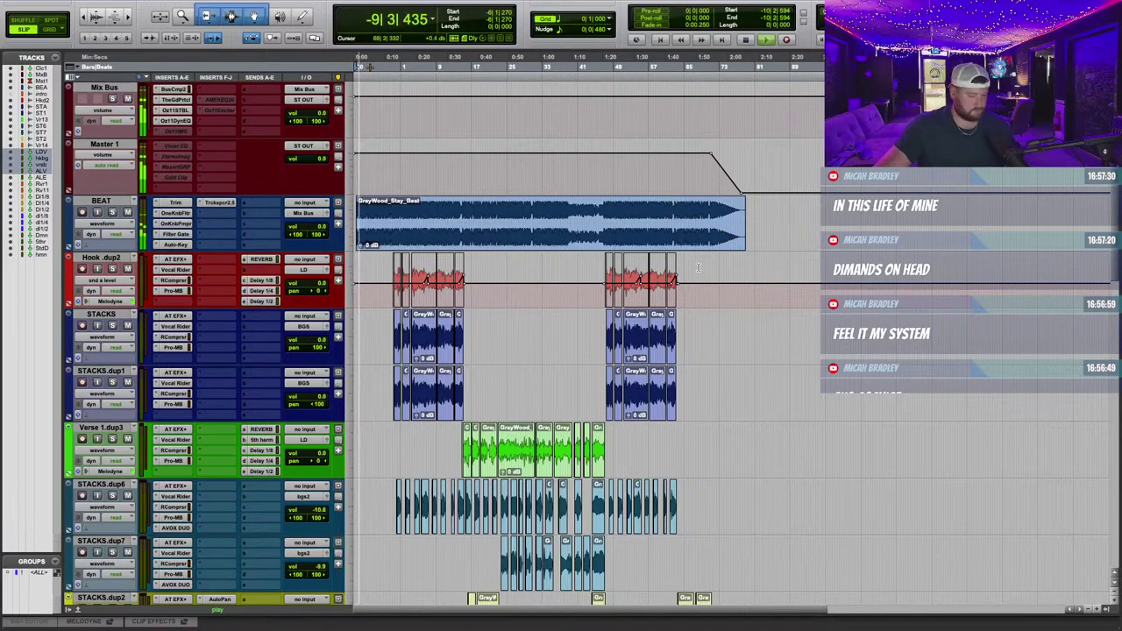
scroll(787, 316, down, 2)
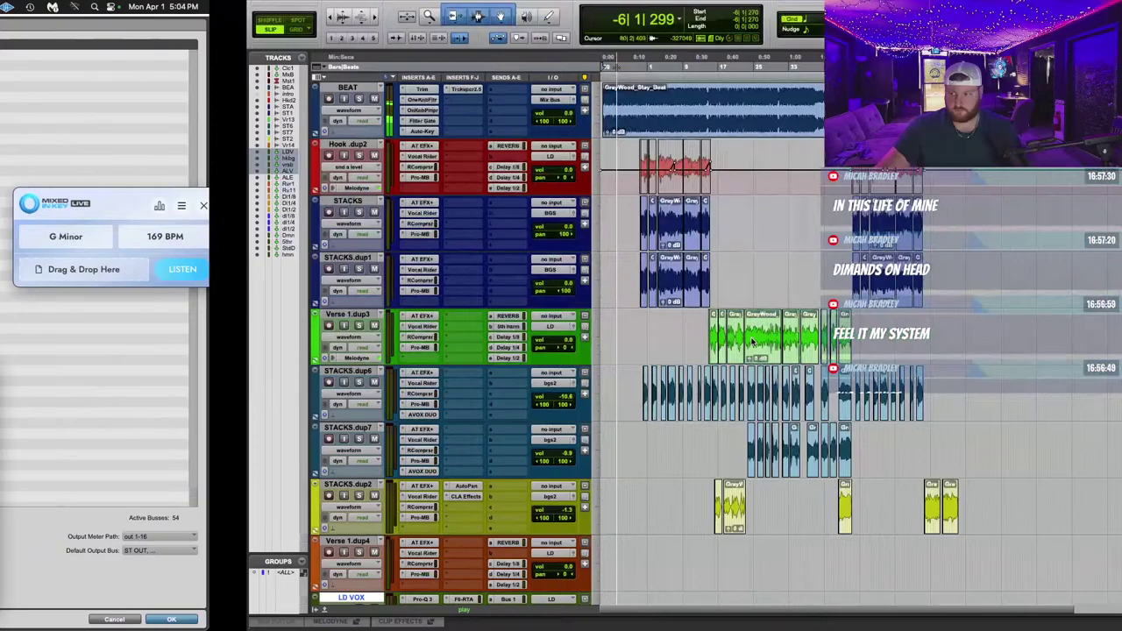
Switch to the browser and find the mix upload area on the EngineEars project page for Stay.
key(ctrl+Right)
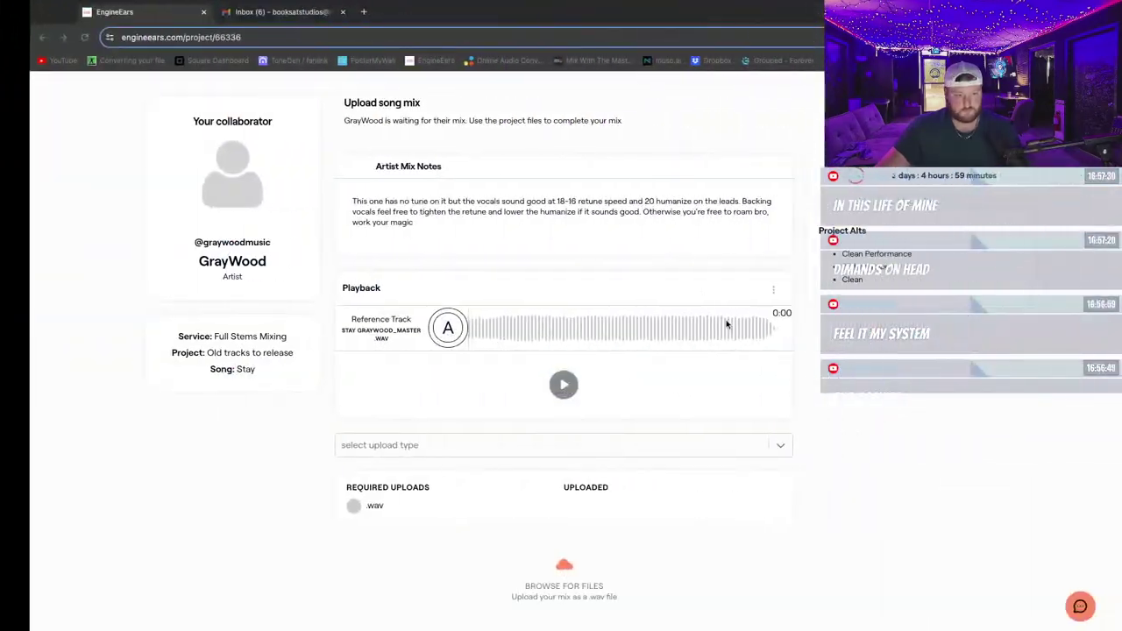
scroll(514, 401, down, 2)
key(ctrl+Left)
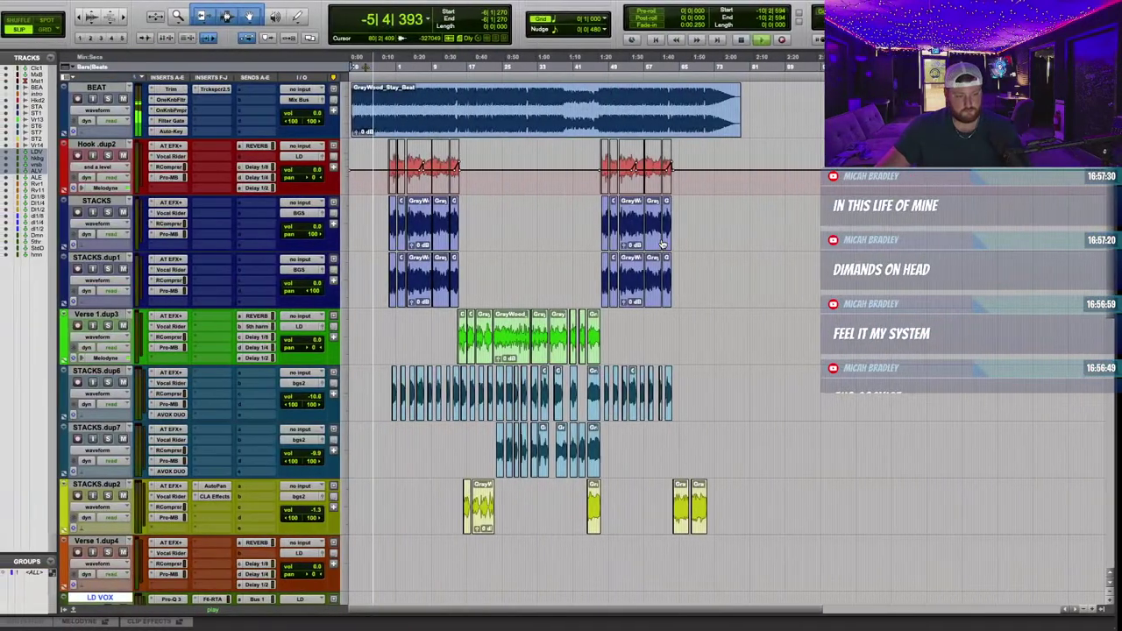
key(ctrl+Left)
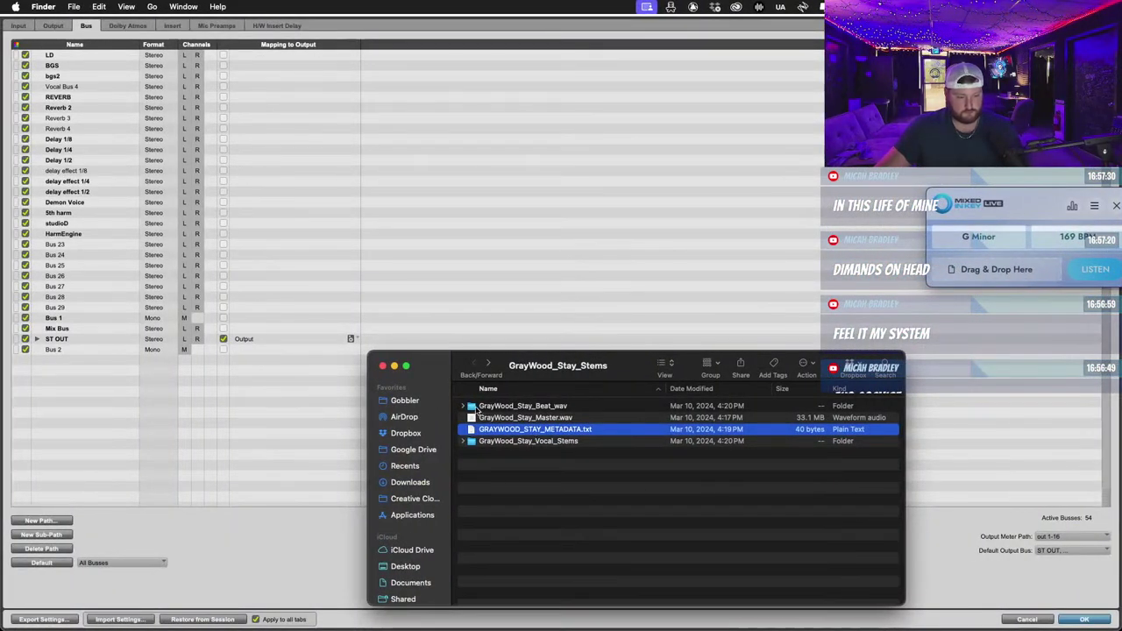
key(ctrl+Left)
key(ctrl+Left)
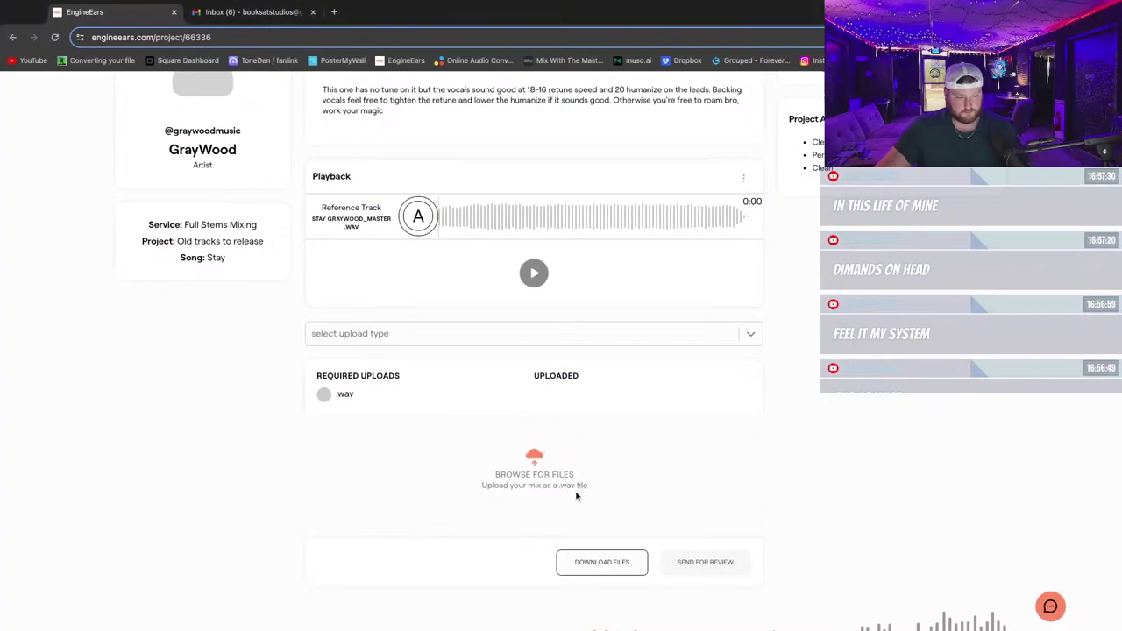
Upload Stay_mix_1.wav from the Bounced Files folder inside the desktop's Stay folder.
click(576, 491)
click(298, 288)
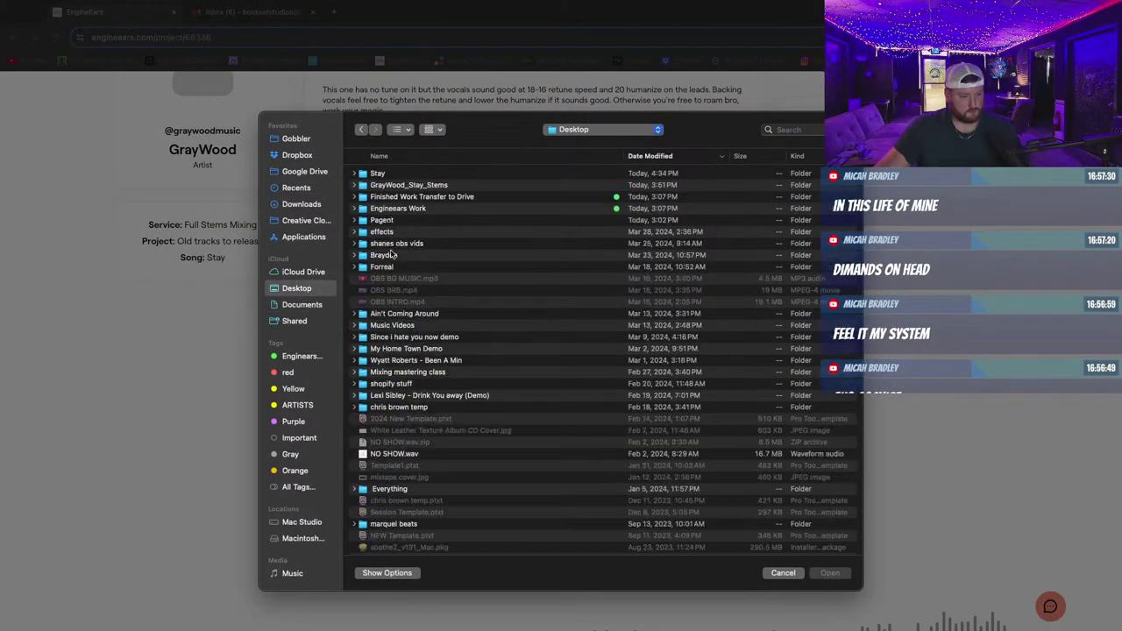
double_click(394, 174)
double_click(400, 186)
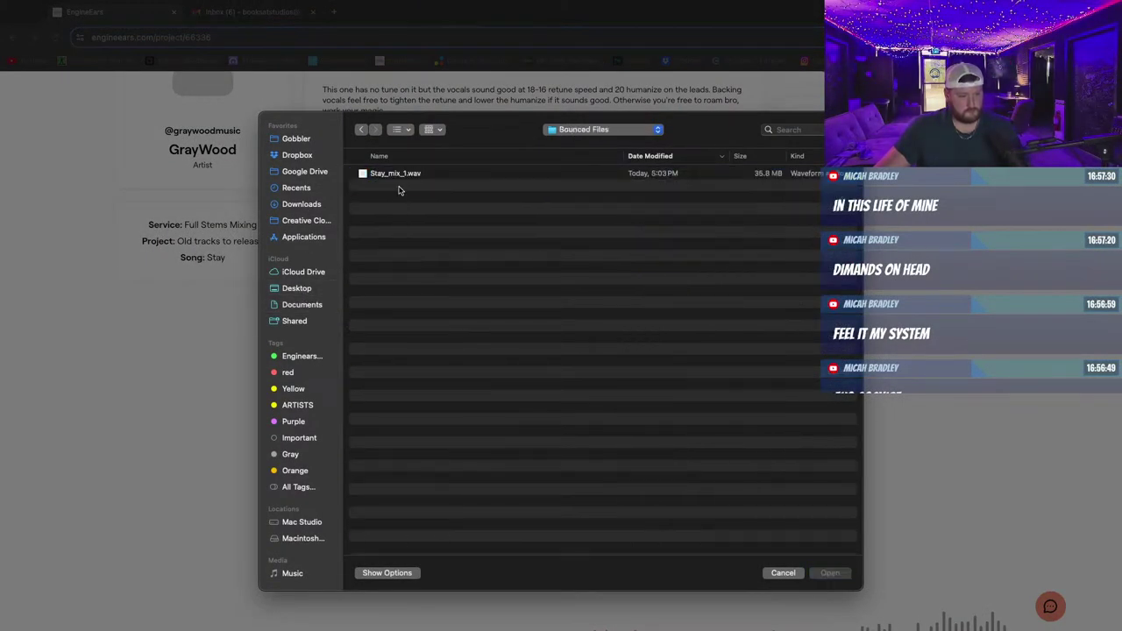
click(402, 175)
click(829, 573)
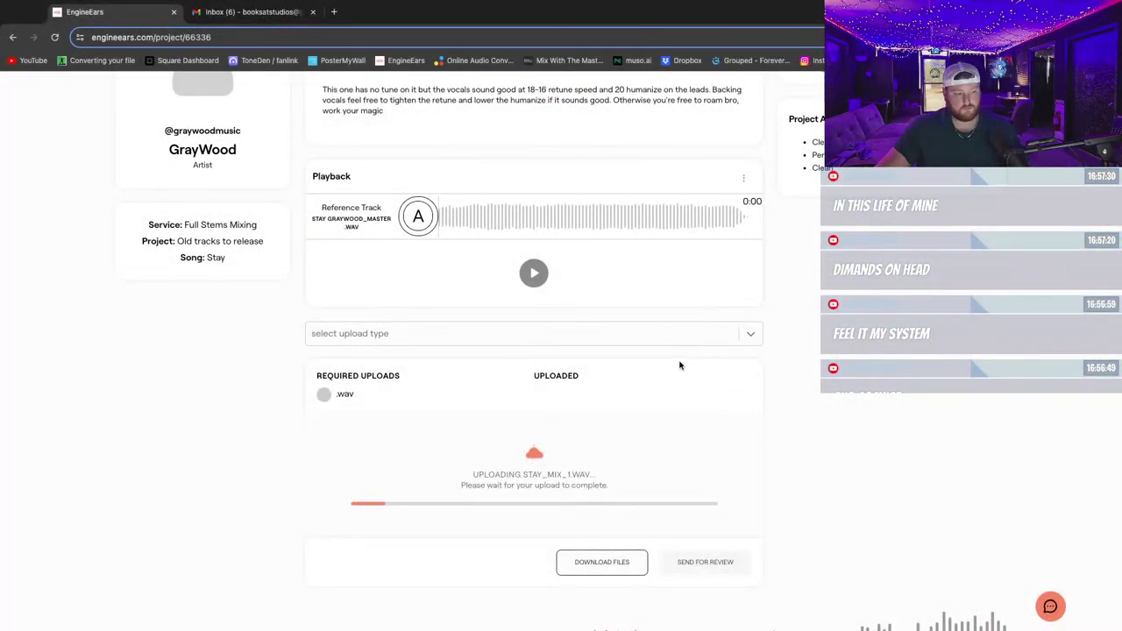
Switch back to Pro Tools, listen to the mix through to its end and stop playback.
key(ctrl+Left)
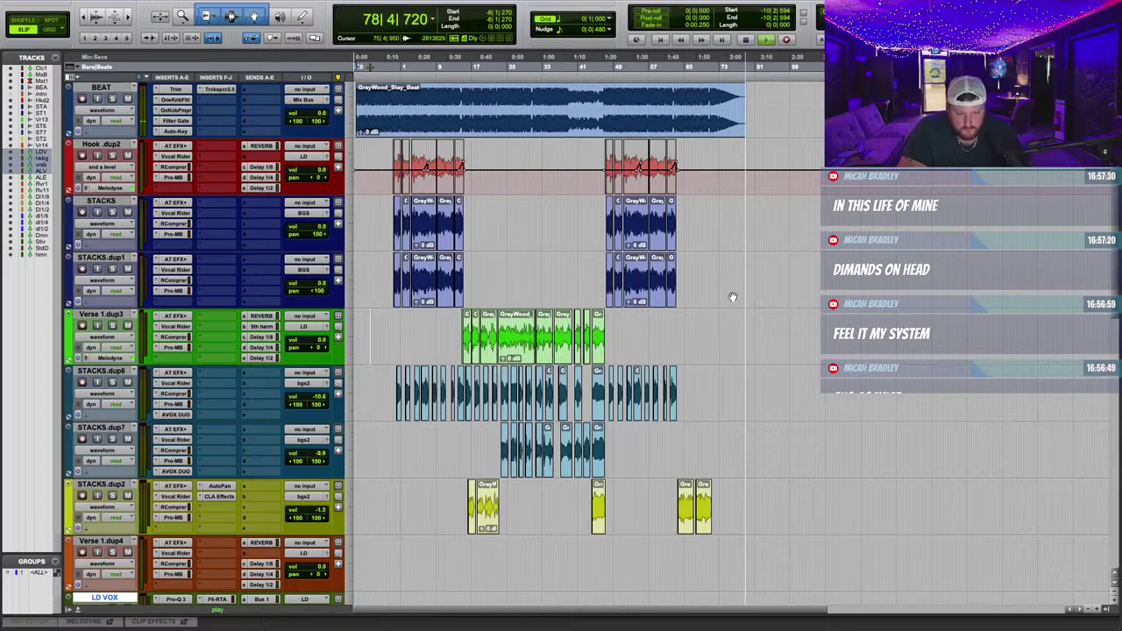
key(space)
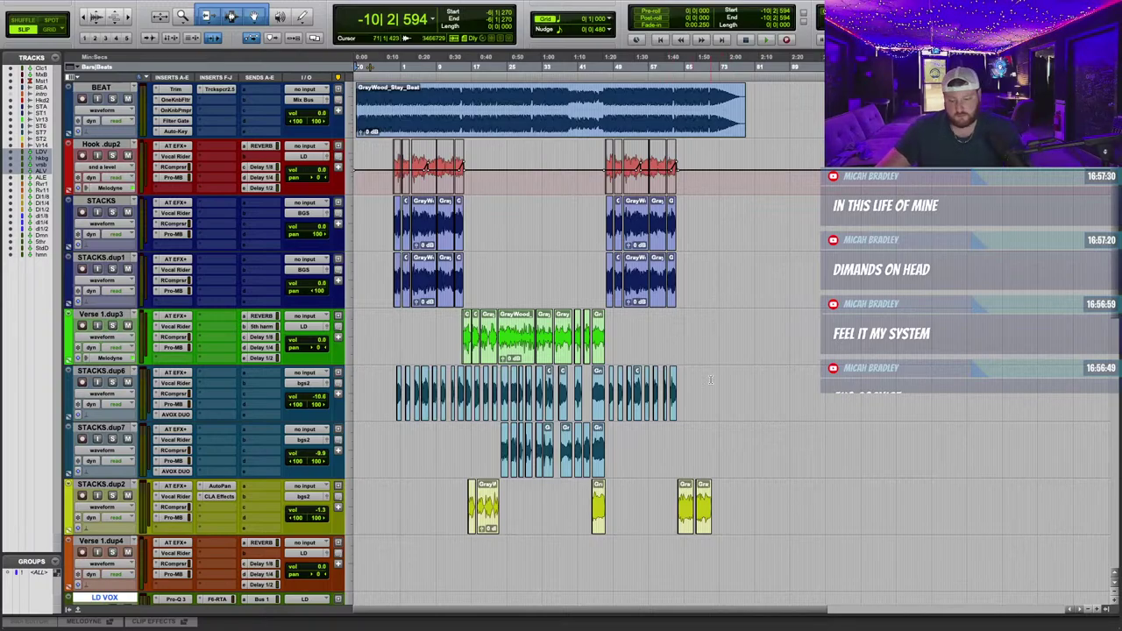
Submit the uploaded mix for the client's review on EngineEars with WAV download allowed and no note.
key(ctrl+Right)
scroll(690, 408, down, 3)
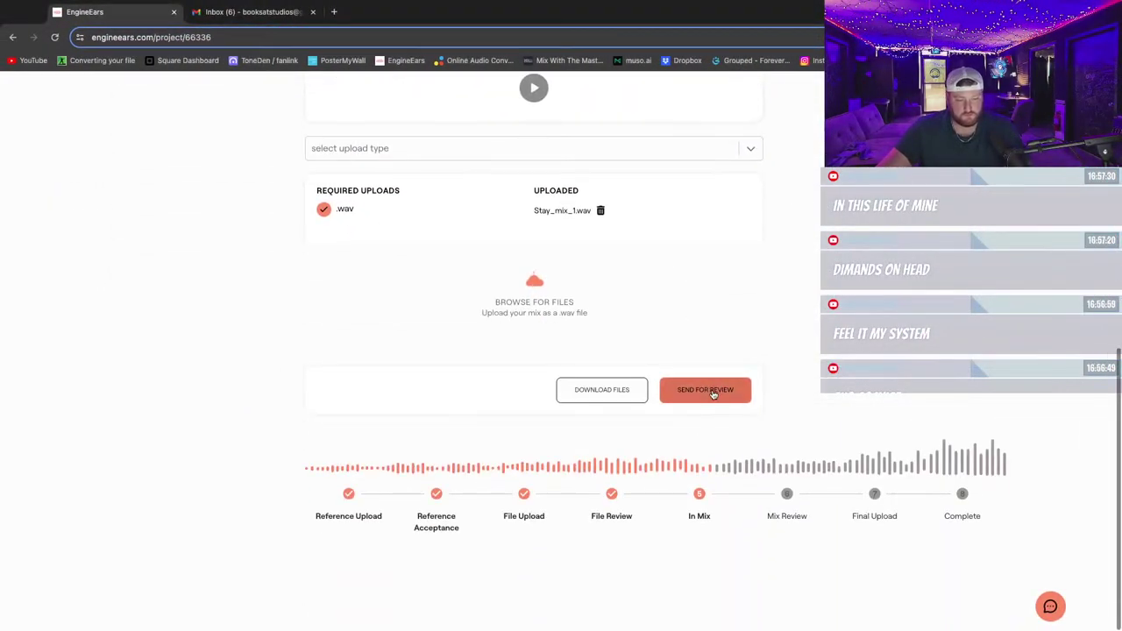
click(713, 392)
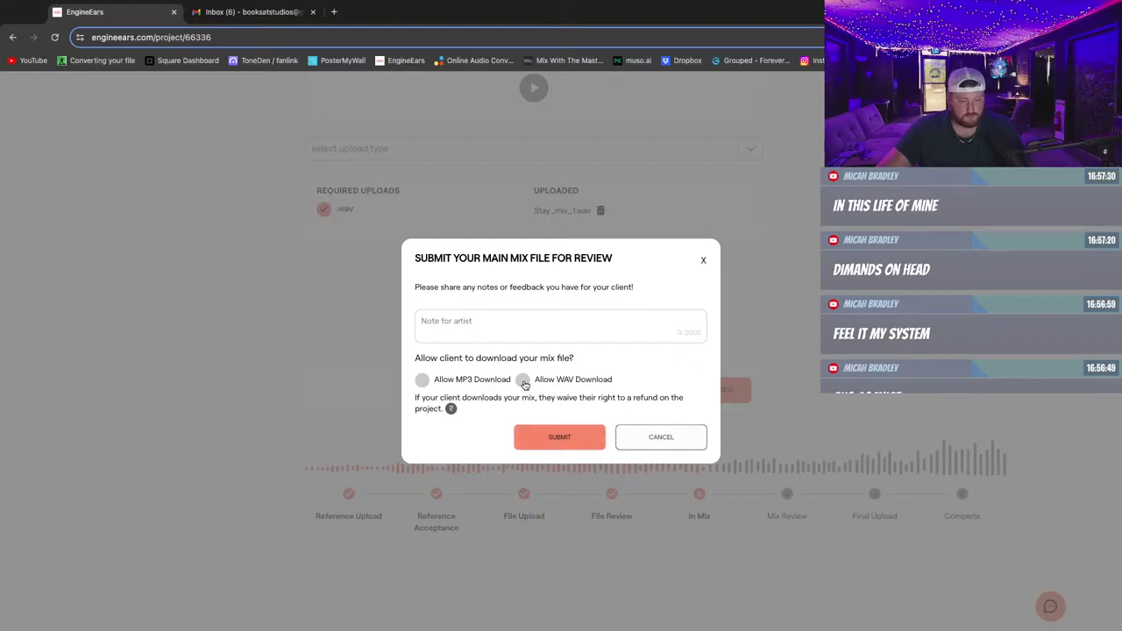
click(524, 381)
click(561, 439)
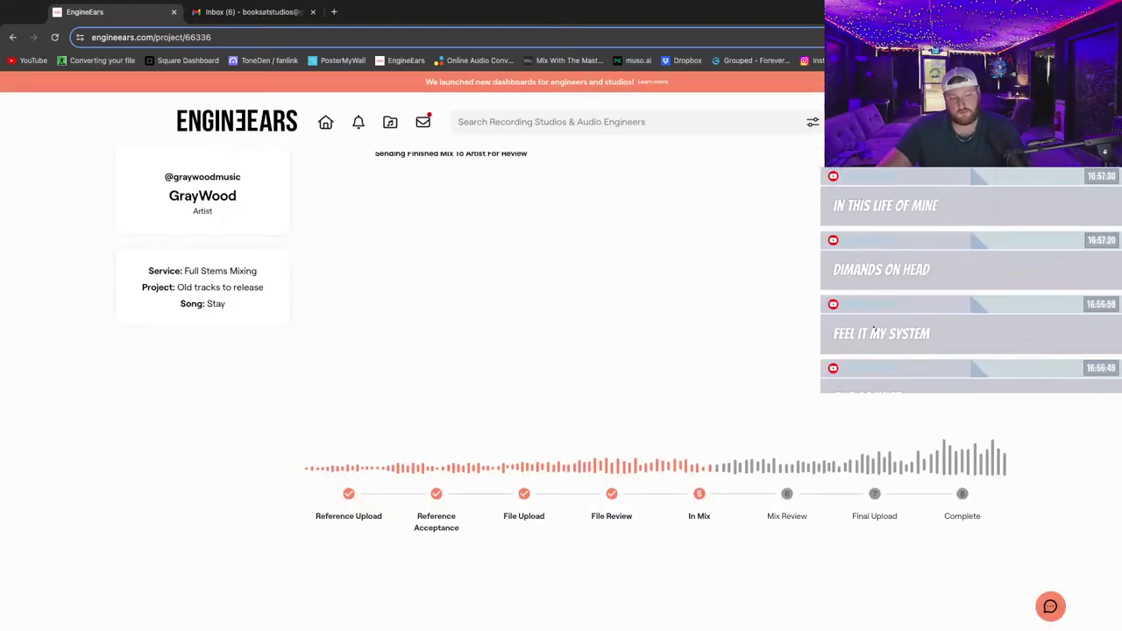
Switch to Pro Tools and close the Stay session, saving its changes.
key(ctrl+Left)
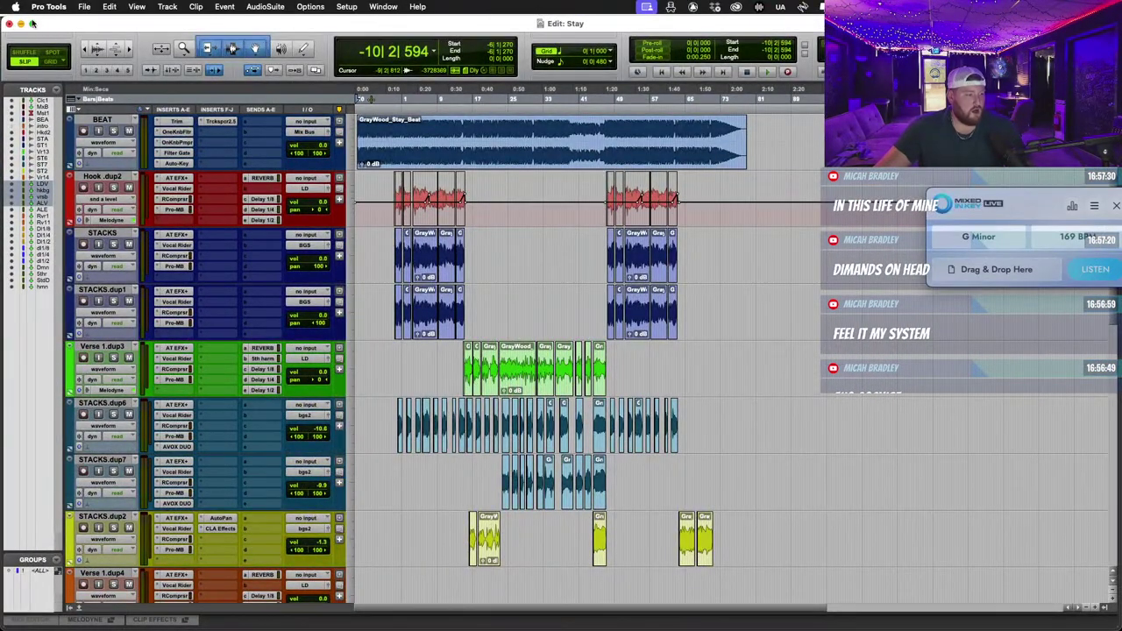
click(11, 24)
click(84, 7)
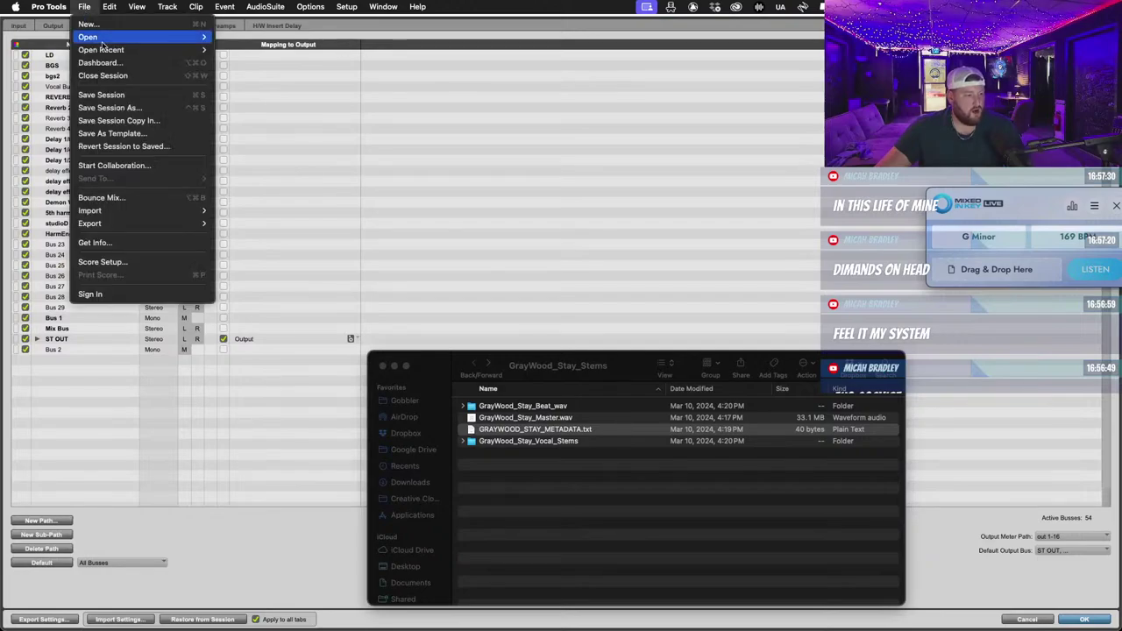
click(96, 77)
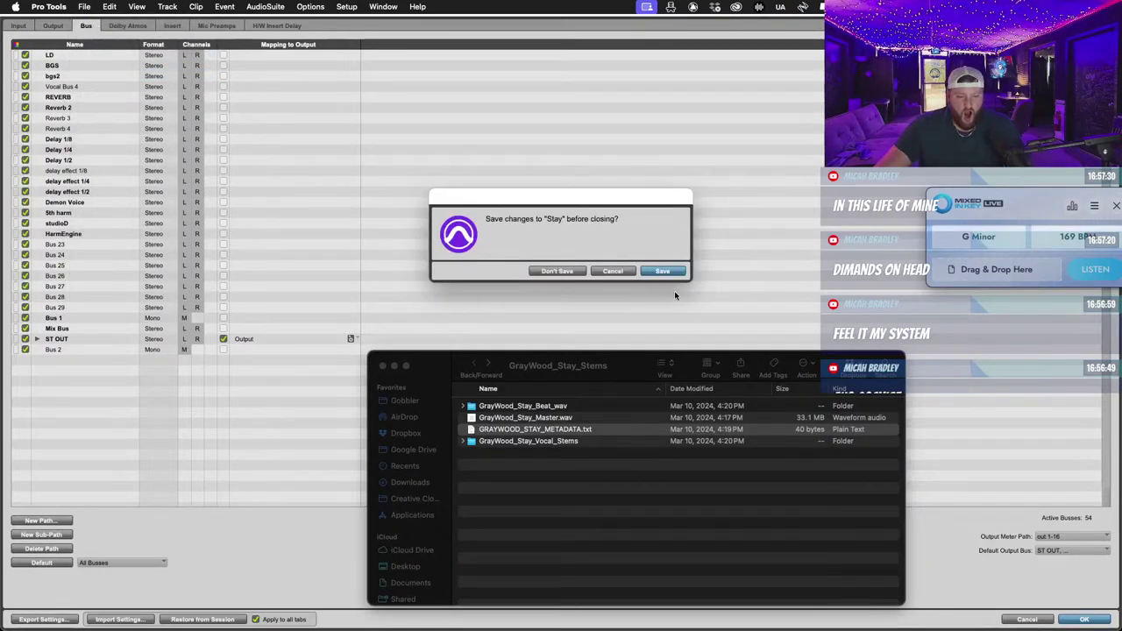
key(Return)
key(ctrl+Right)
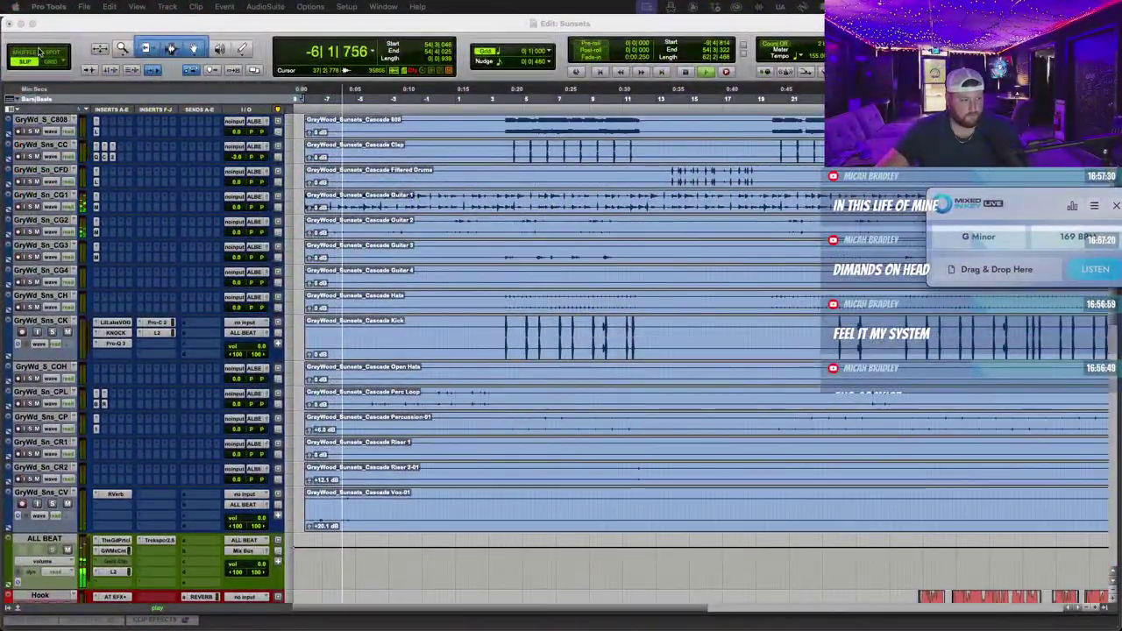
Enlarge the Edit window of the Sunsets session and examine its beat, hook, verse and backing vocal tracks during playback.
click(33, 24)
key(r)
key(super+bracketleft)
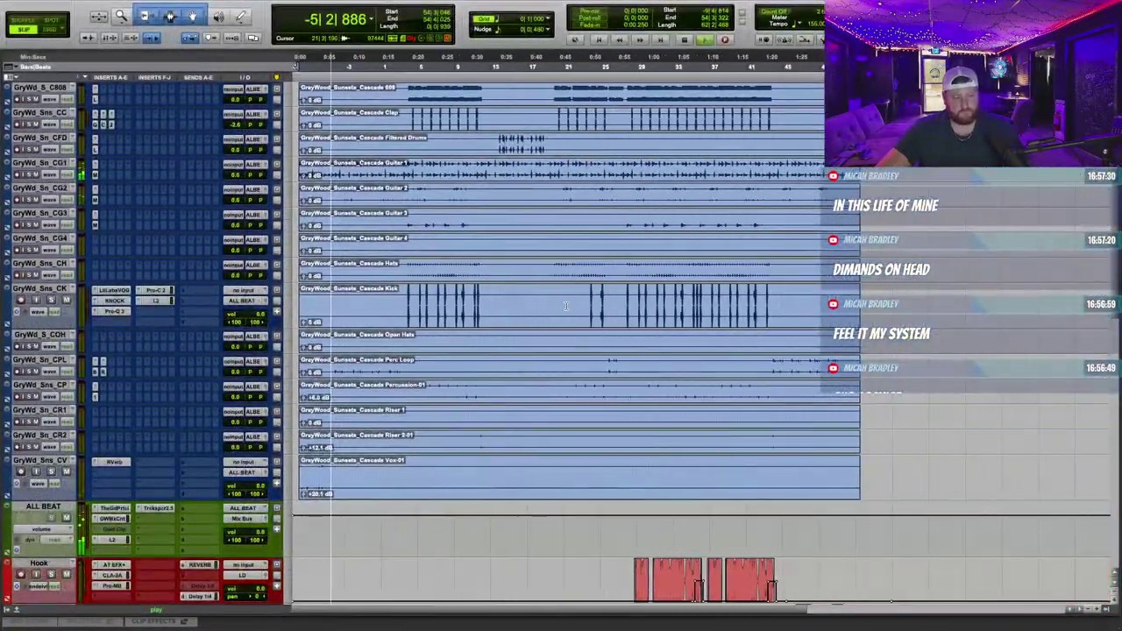
scroll(565, 303, down, 5)
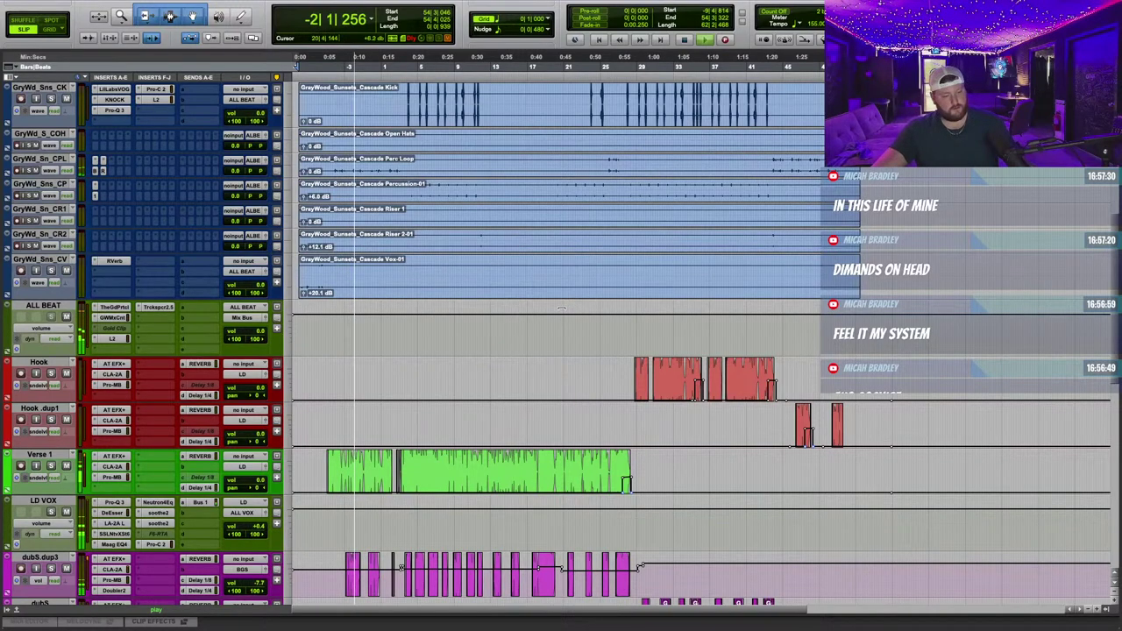
scroll(565, 335, down, 2)
key(super+bracketright)
scroll(576, 348, down, 2)
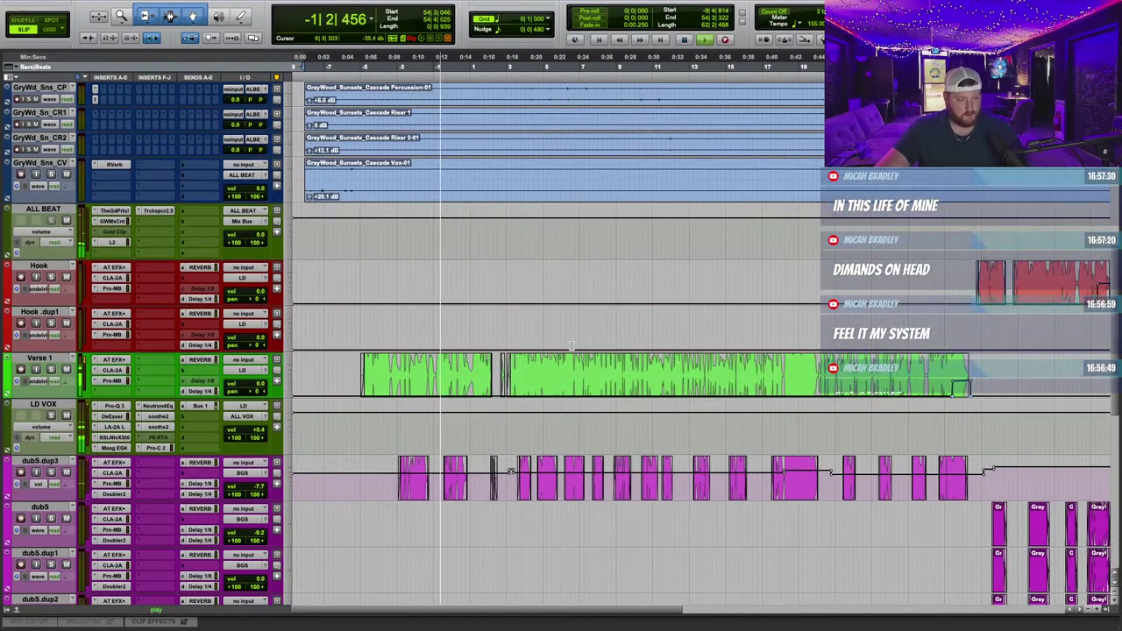
key(super+bracketright)
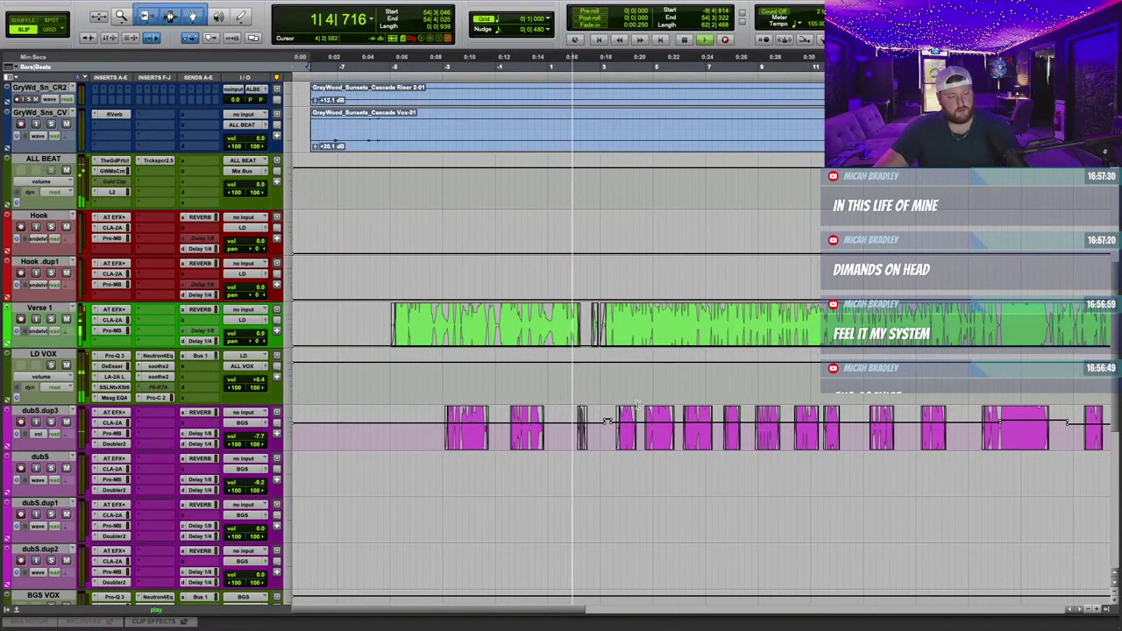
key(super+bracketleft)
key(super+bracketleft)
scroll(604, 394, up, 5)
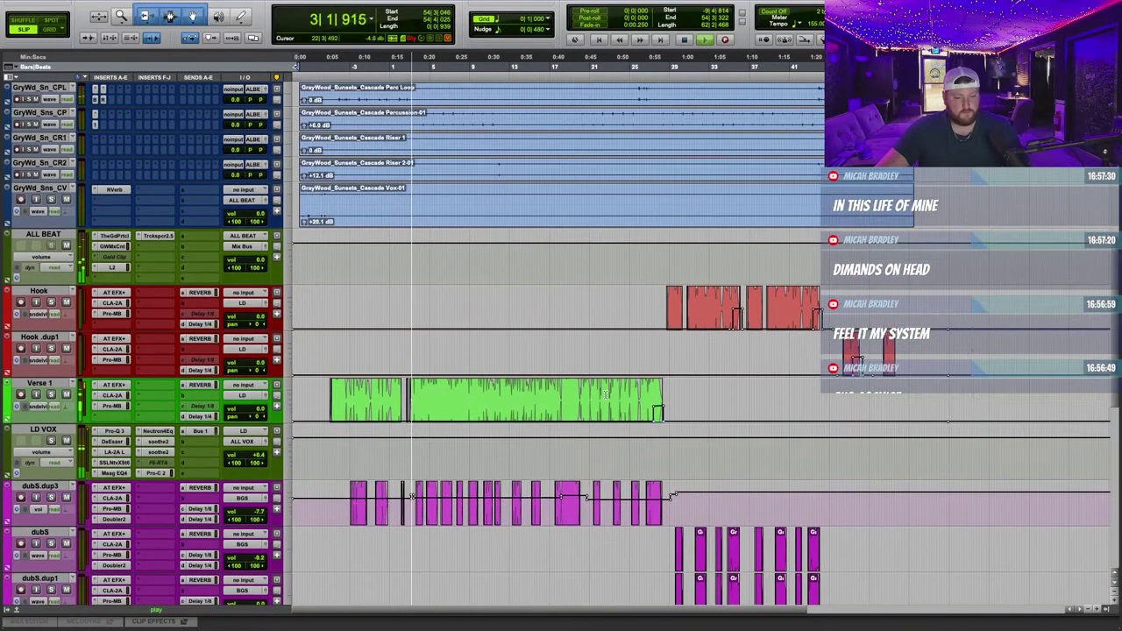
scroll(605, 395, down, 4)
scroll(606, 396, down, 10)
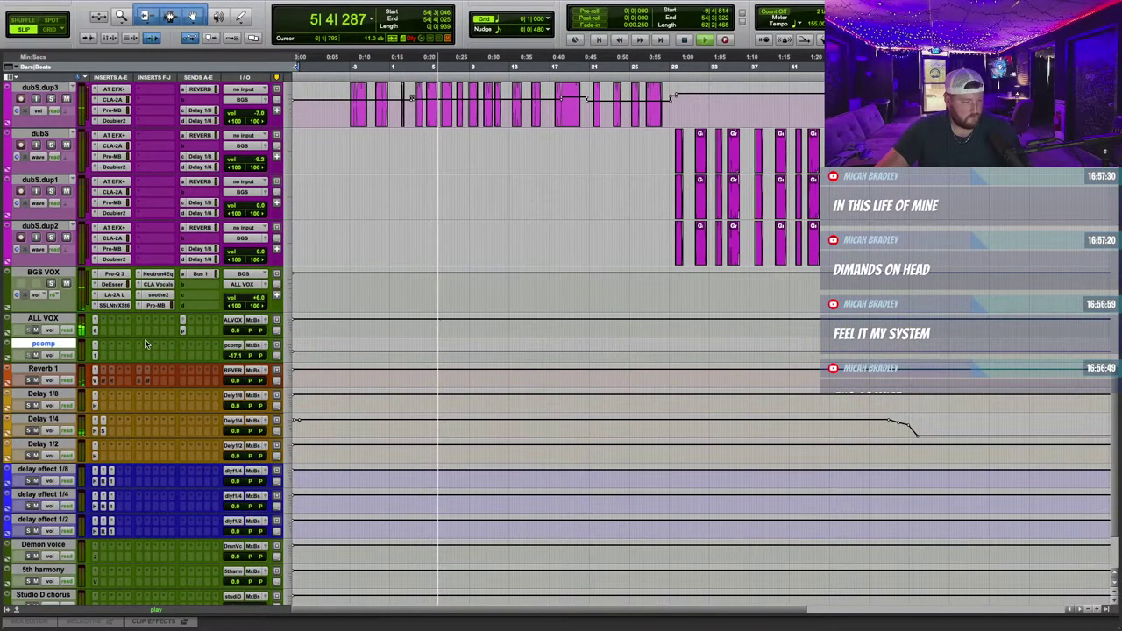
Select the ALL VOX track and look over the reverb, delay and vocal effect tracks below it.
click(58, 319)
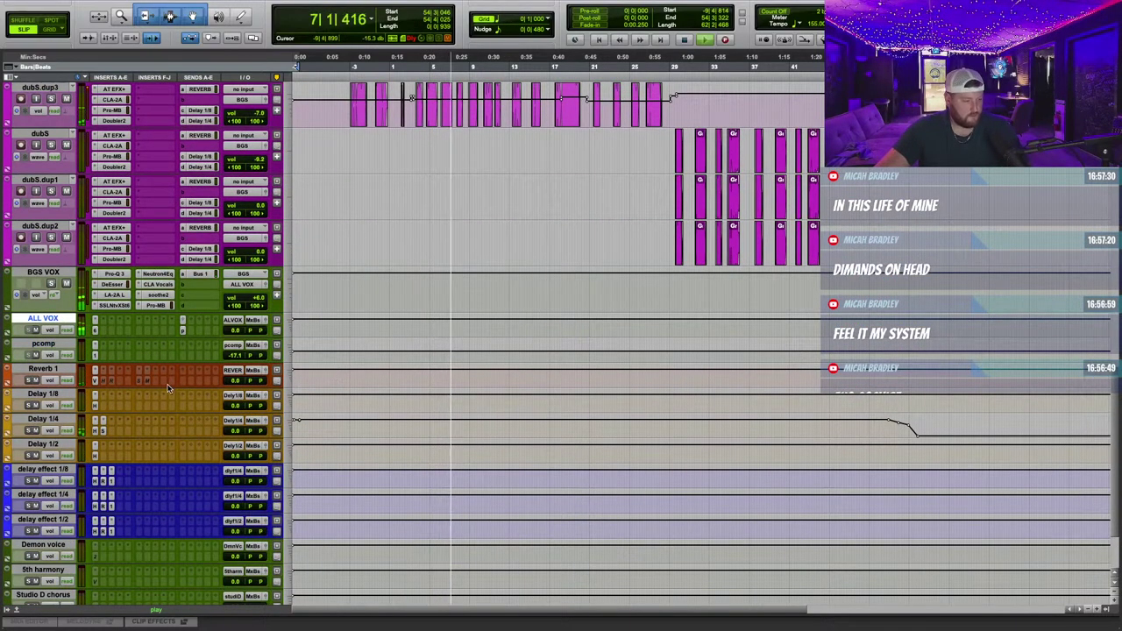
scroll(337, 374, down, 1)
scroll(351, 374, up, 6)
scroll(354, 373, down, 6)
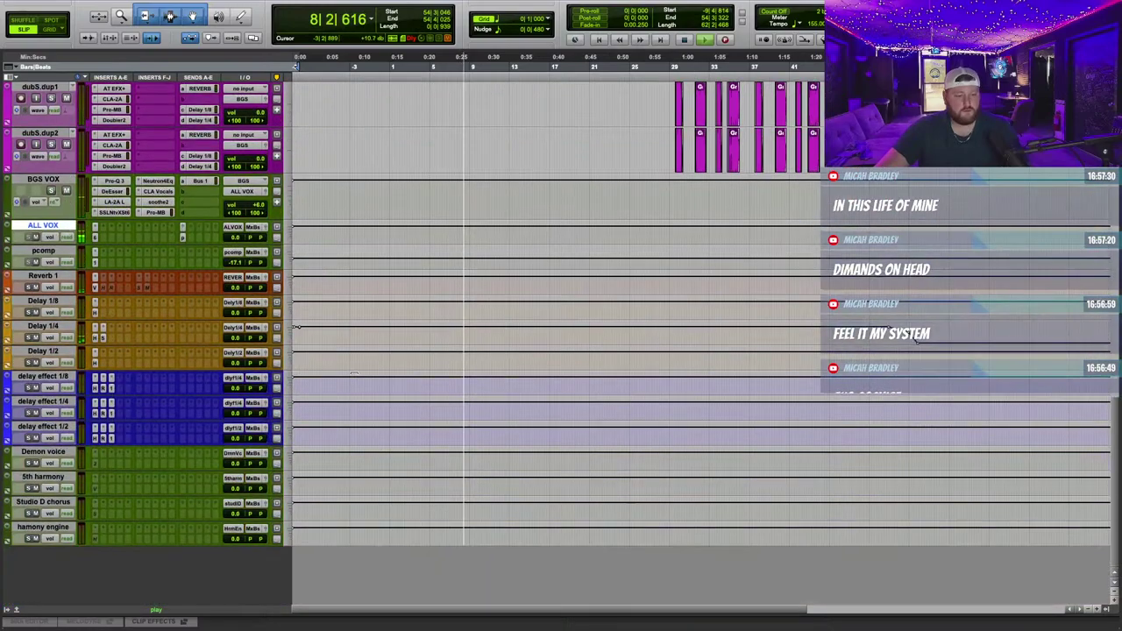
Increase the track heights of ALL VOX and pcomp so their inserts, sends and volume controls are readable.
scroll(356, 374, up, 6)
scroll(363, 375, down, 3)
key(t)
key(t)
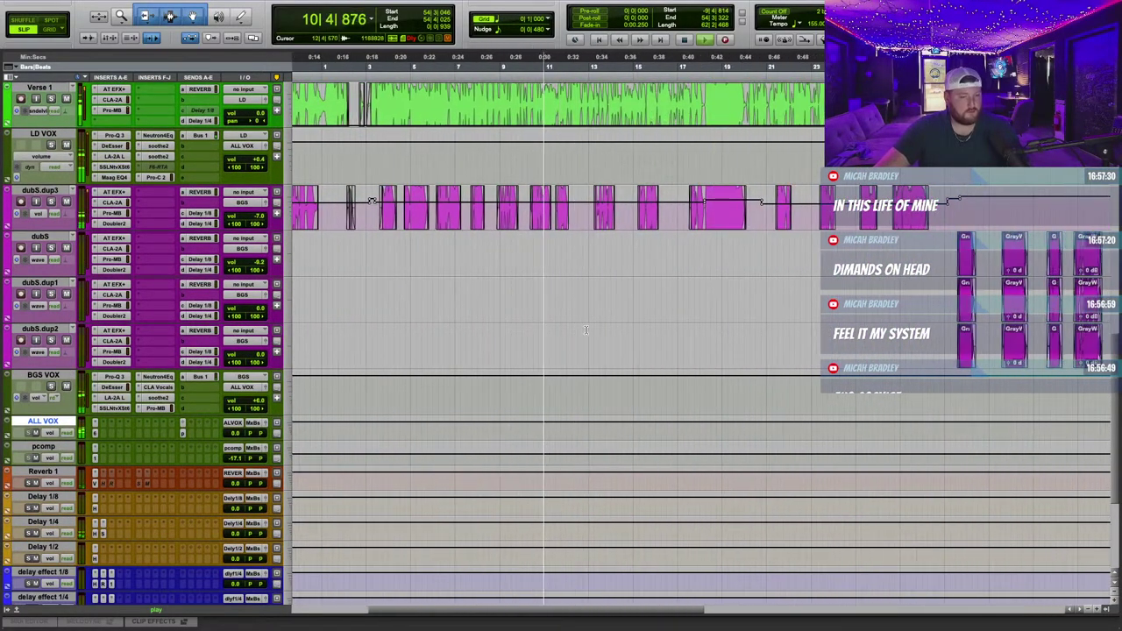
scroll(596, 334, up, 3)
key(r)
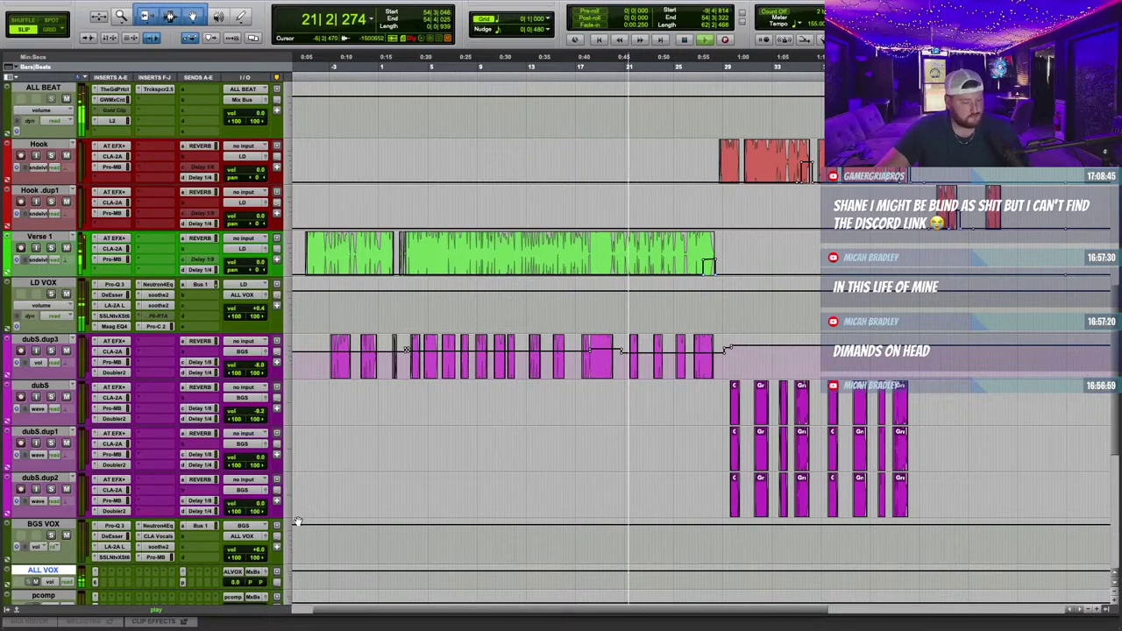
scroll(295, 521, down, 3)
drag(175, 489, 177, 519)
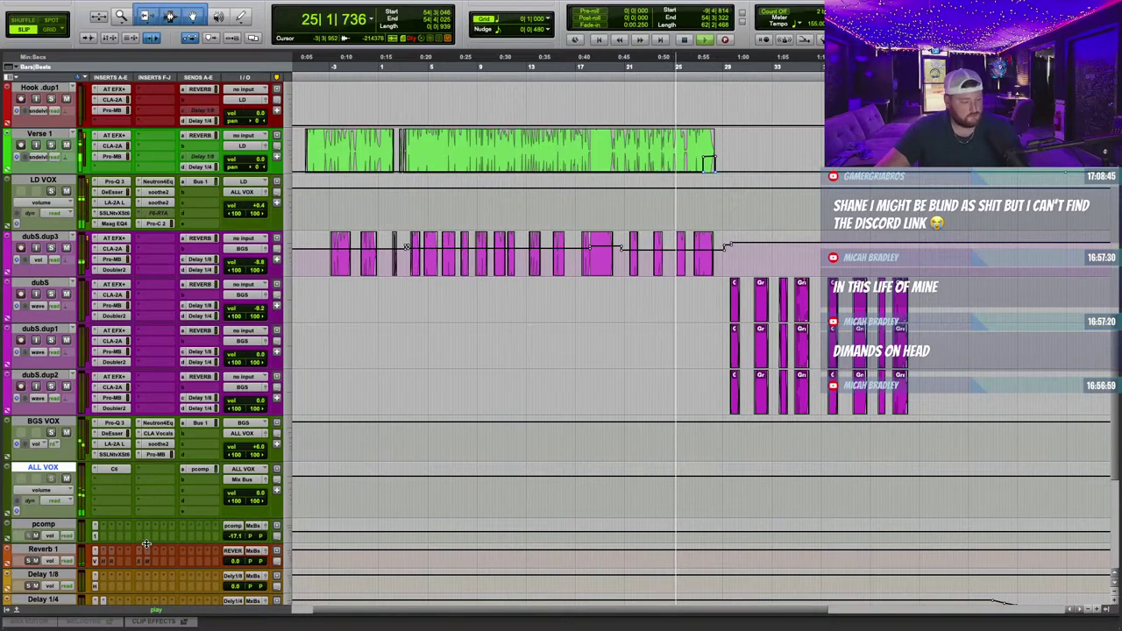
drag(148, 545, 149, 575)
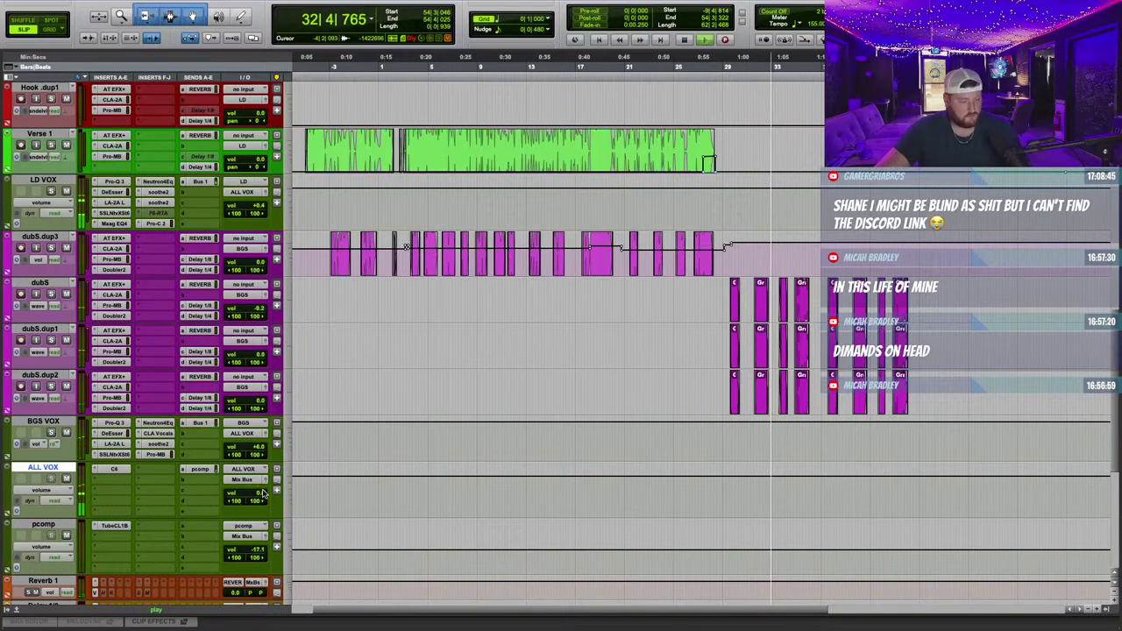
Lower the volume of the ALL VOX track to -7.3 dB.
scroll(606, 331, up, 5)
scroll(606, 330, down, 5)
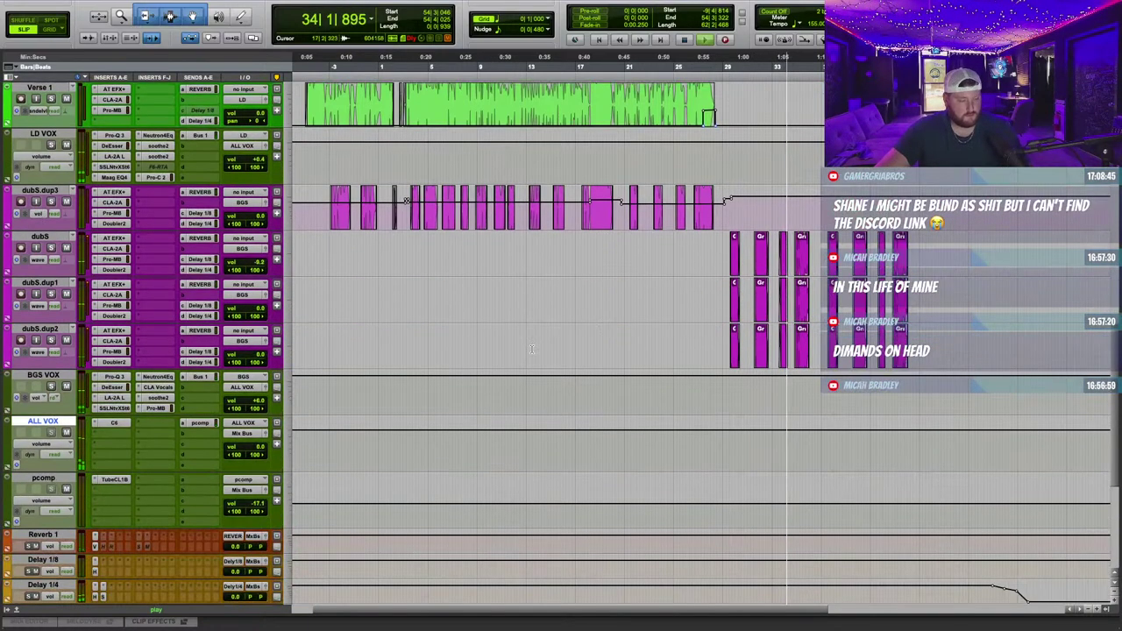
scroll(422, 414, up, 2)
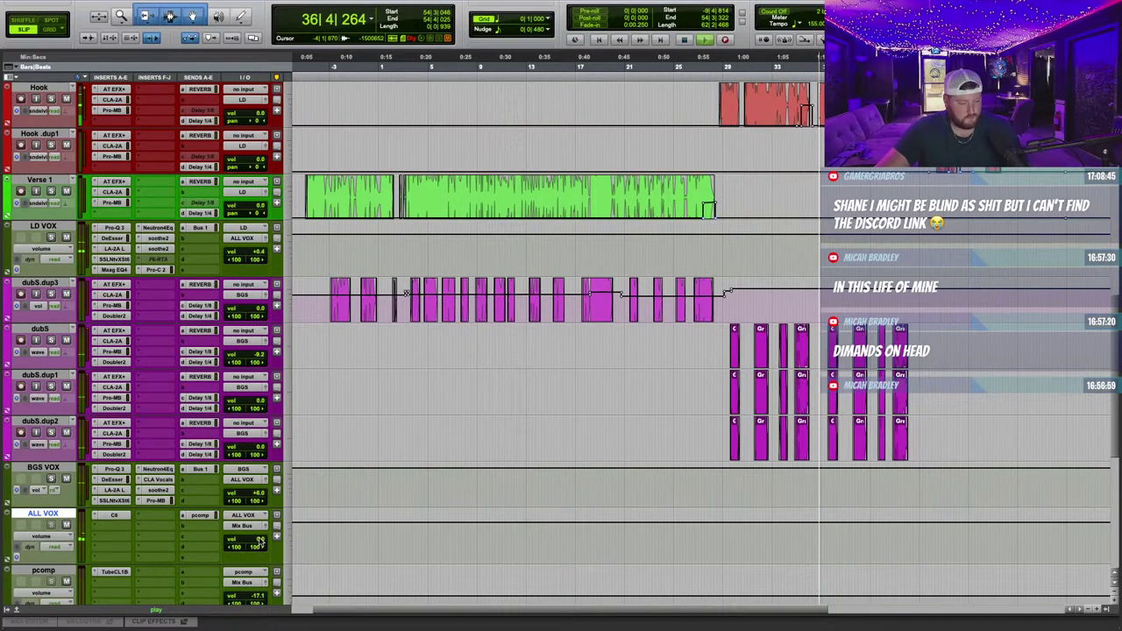
drag(261, 541, 268, 548)
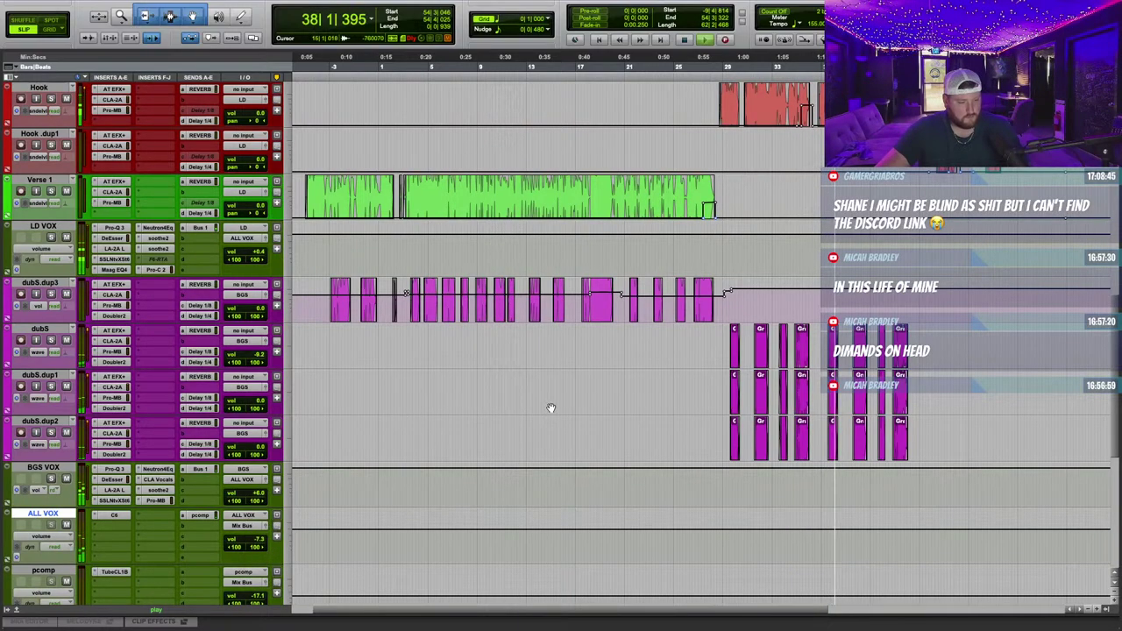
Examine the Master 1 volume fade-out and the beat clips at the end of the song.
scroll(548, 406, up, 3)
scroll(549, 405, right, 4)
scroll(561, 395, up, 2)
key(t)
scroll(588, 379, up, 3)
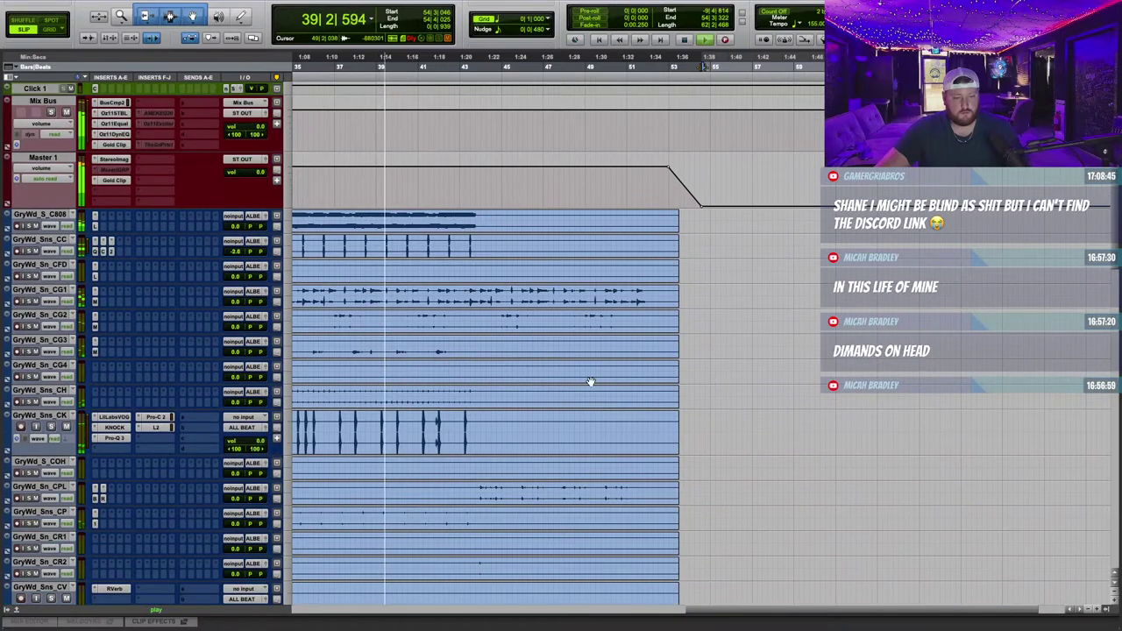
key(t)
key(t)
scroll(653, 242, left, 1)
scroll(653, 243, down, 5)
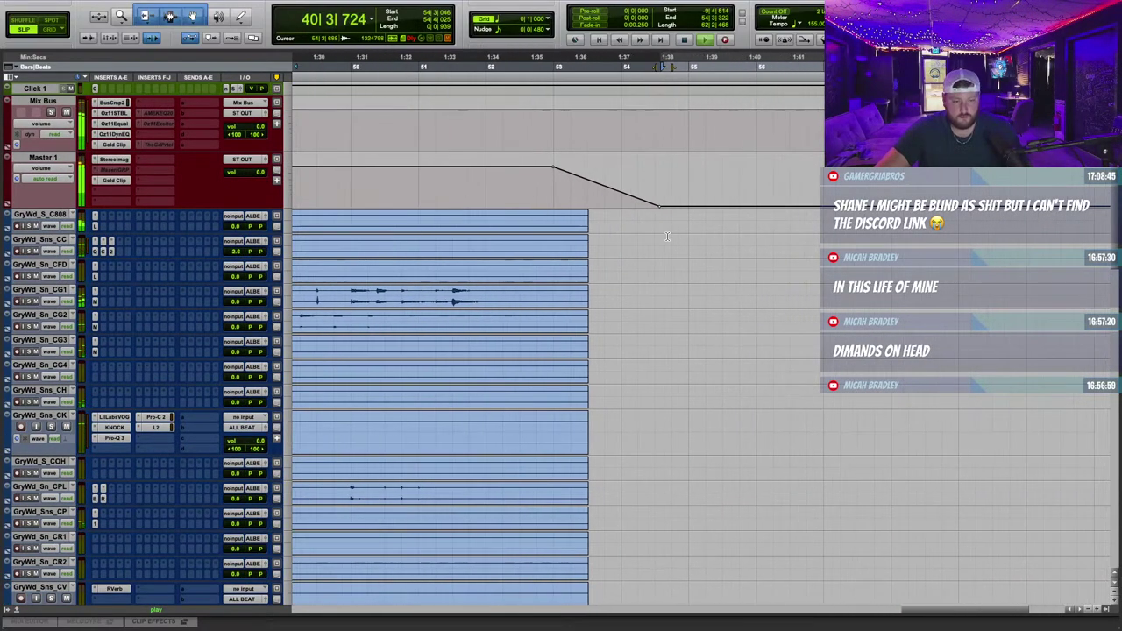
scroll(678, 192, down, 5)
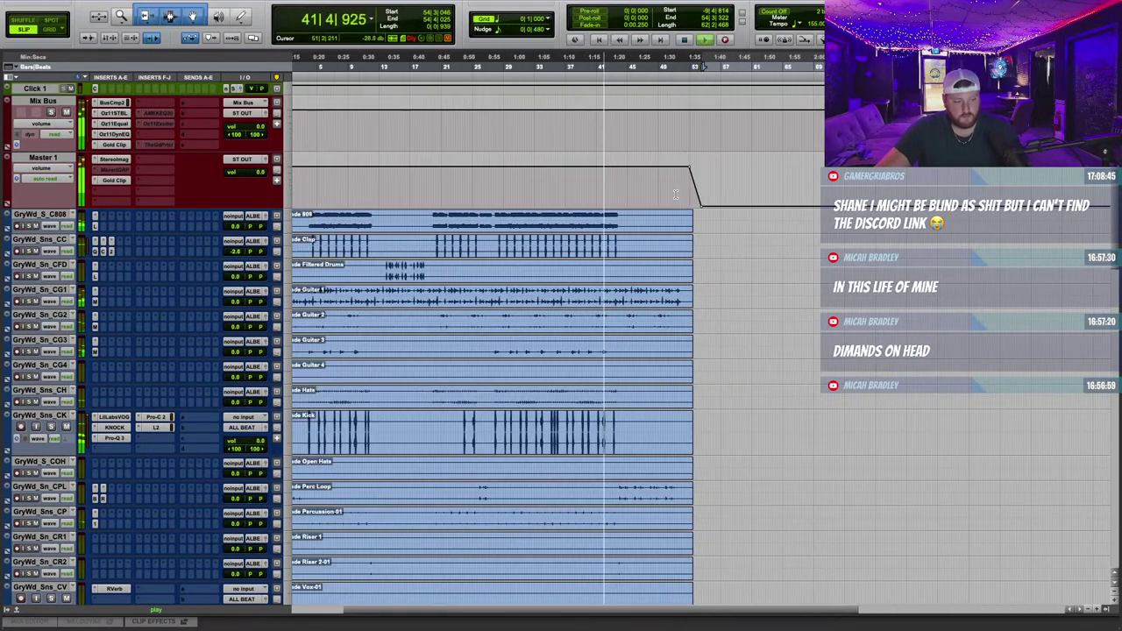
Stop playback and bounce the mix offline as a 24 Bit, 48 kHz WAV file named Sunsets_performance.
key(space)
key(super+alt+b)
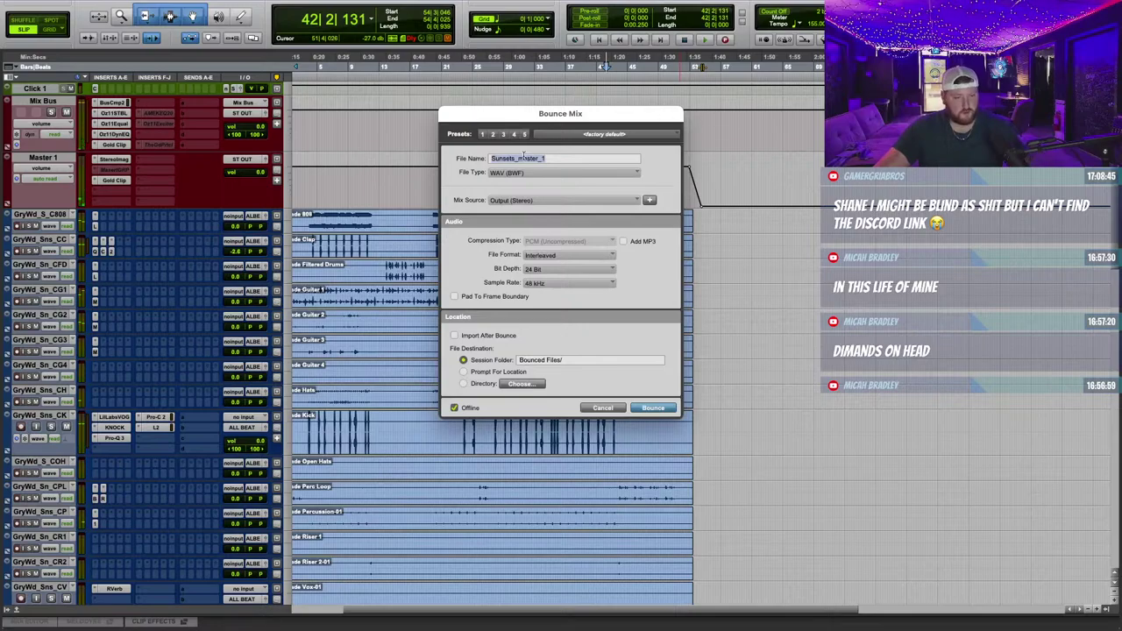
click(557, 158)
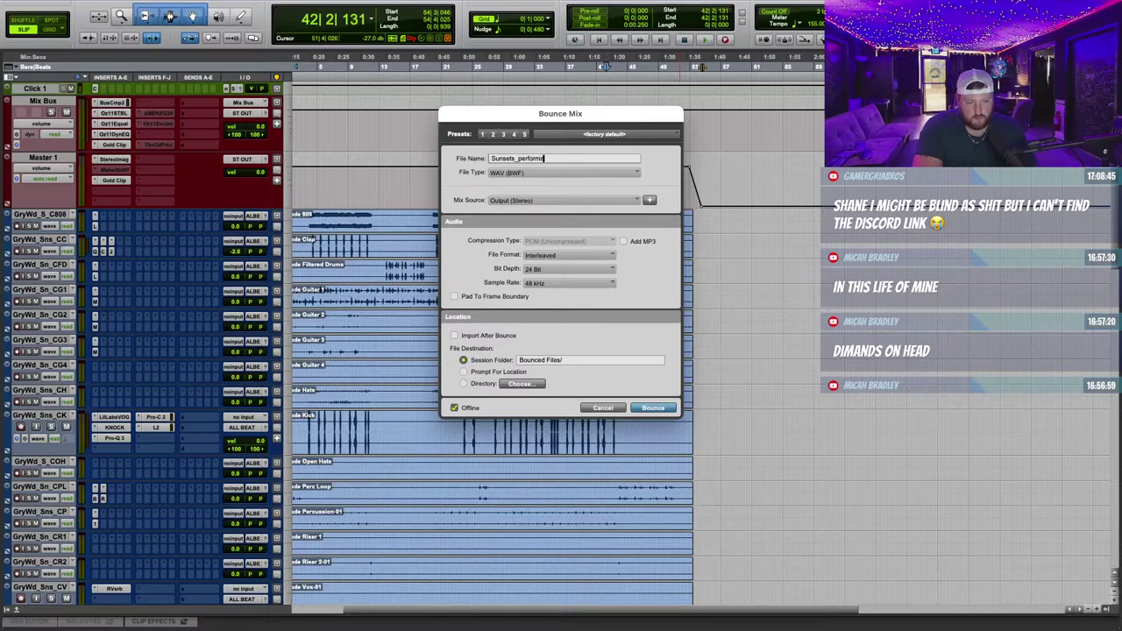
click(641, 408)
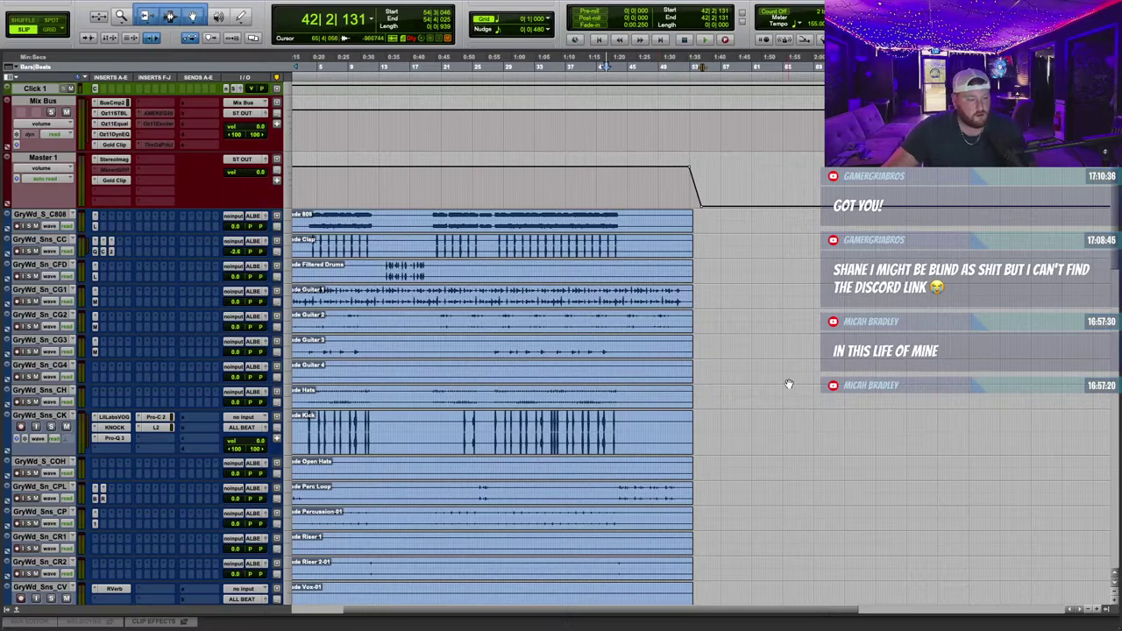
Look over the arrangement from Master 1 and the beat tracks down to the vocal and bus tracks.
scroll(789, 384, down, 3)
scroll(790, 384, up, 2)
scroll(780, 386, left, 3)
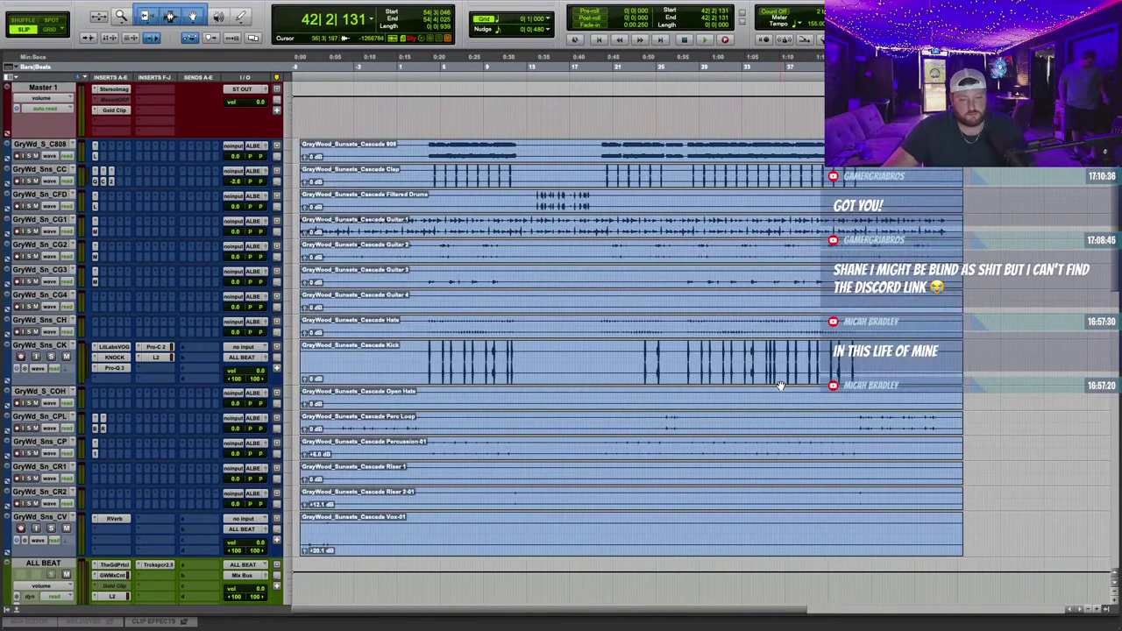
scroll(780, 385, down, 2)
scroll(782, 388, down, 3)
scroll(782, 389, down, 12)
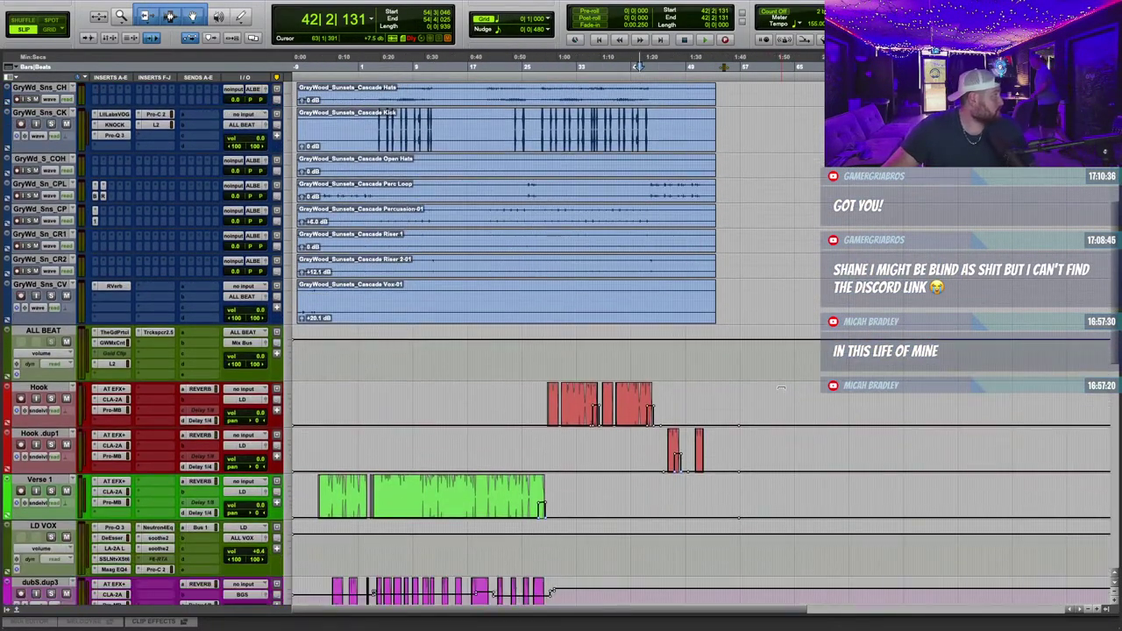
scroll(781, 388, down, 5)
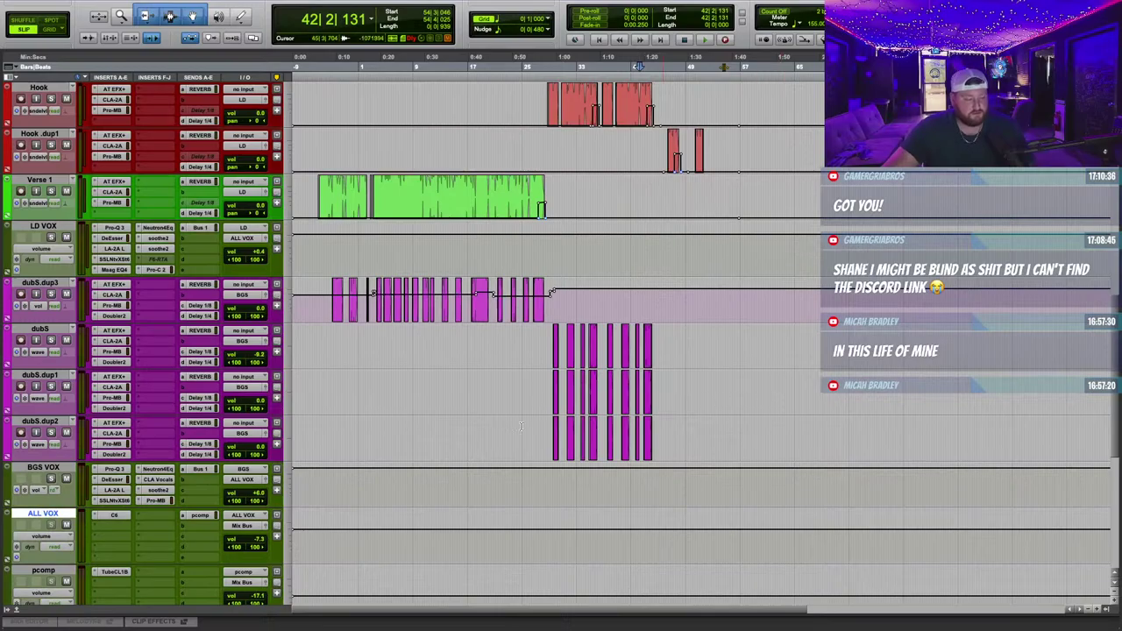
scroll(421, 443, up, 20)
Check the required uploads and alts on the EngineEars project page in the browser, and switch to the Sunsets folder in Finder.
key(ctrl+Right)
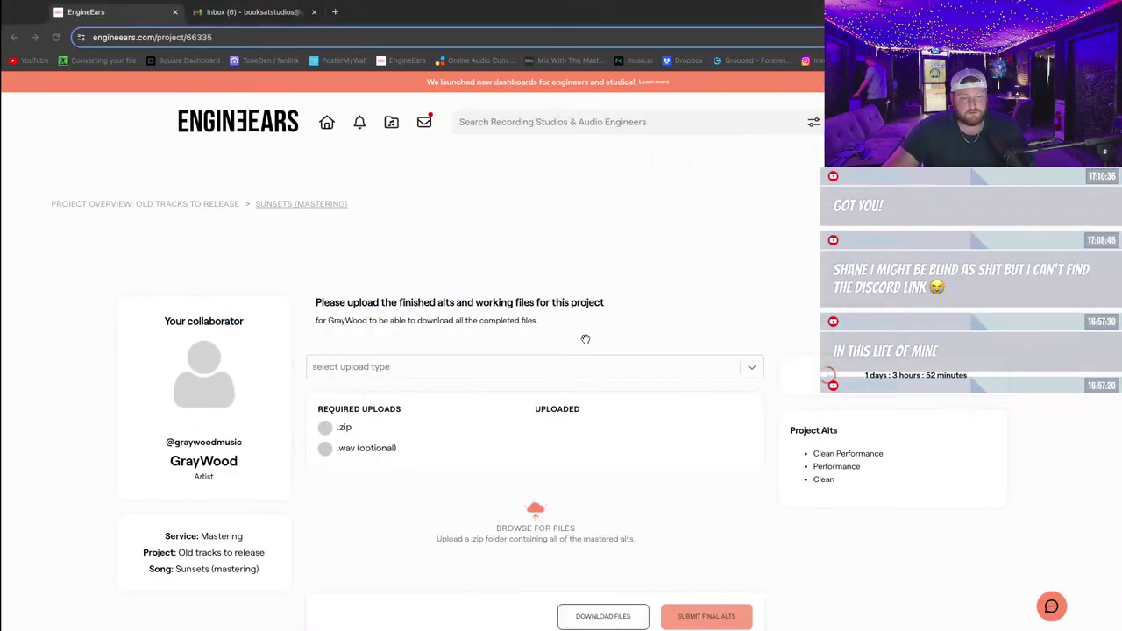
scroll(588, 360, down, 2)
key(ctrl+Left)
key(ctrl+Left)
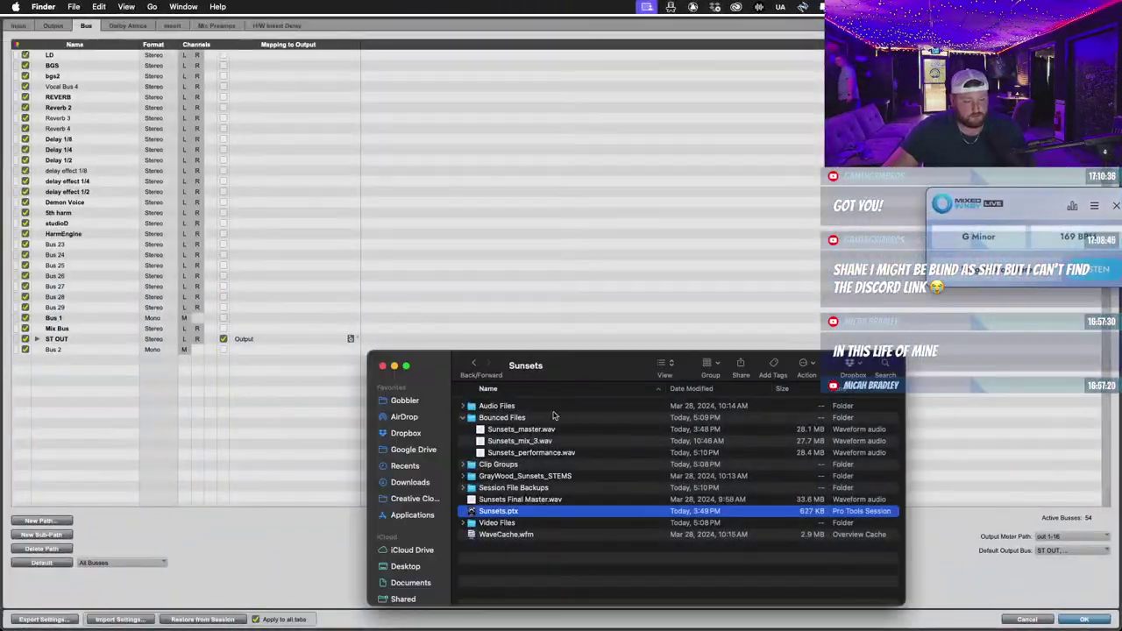
click(541, 429)
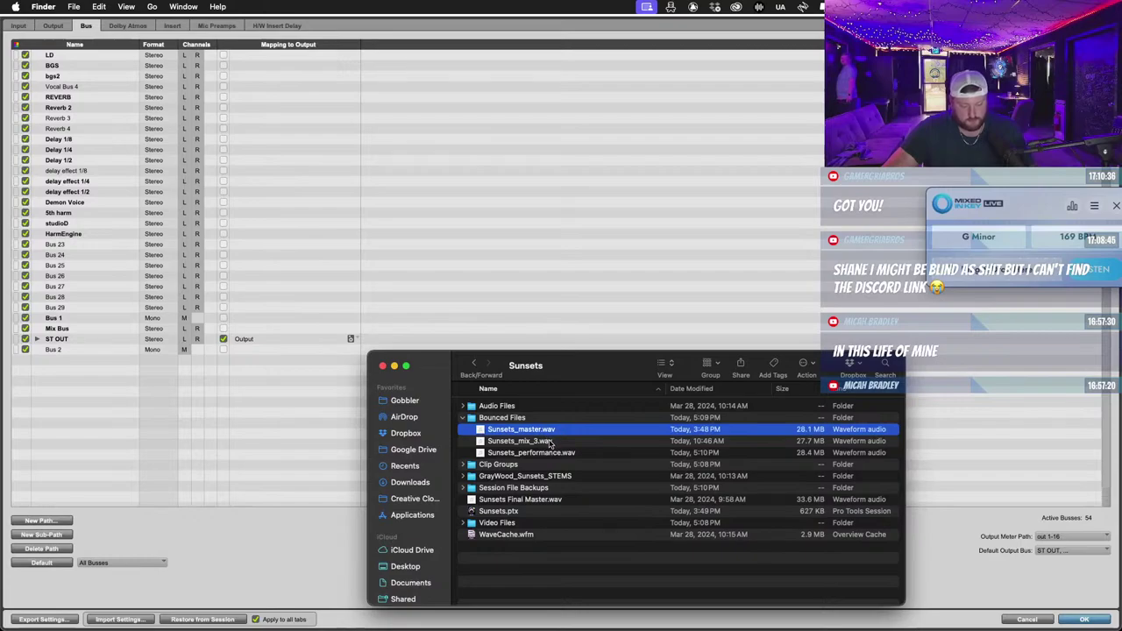
click(551, 442)
click(558, 430)
shift+click(563, 441)
right_click(564, 441)
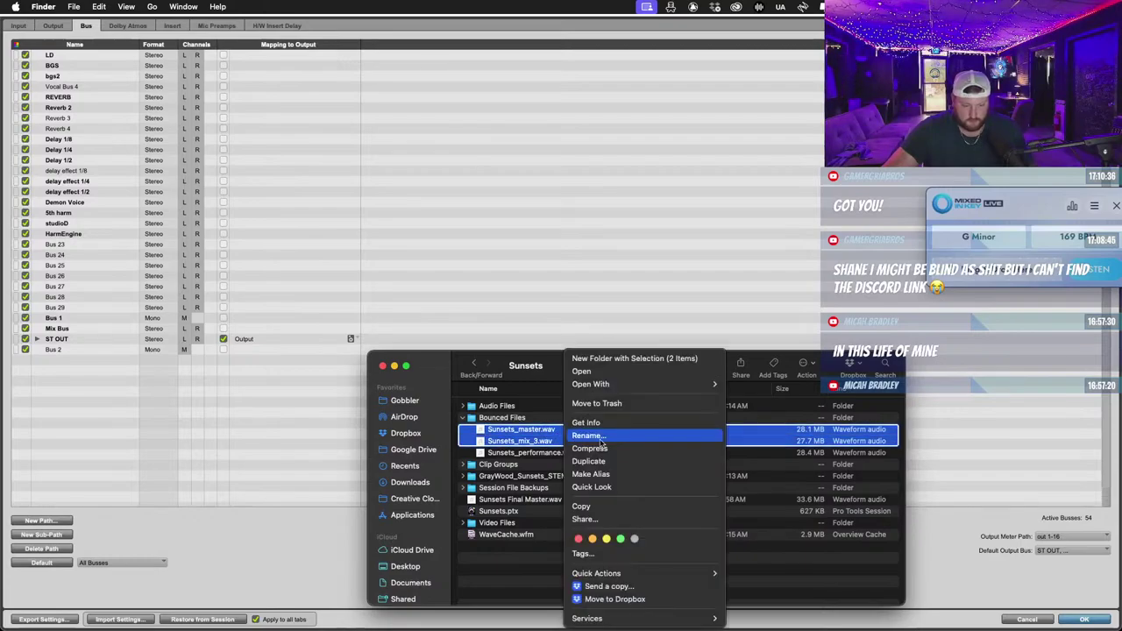
click(537, 455)
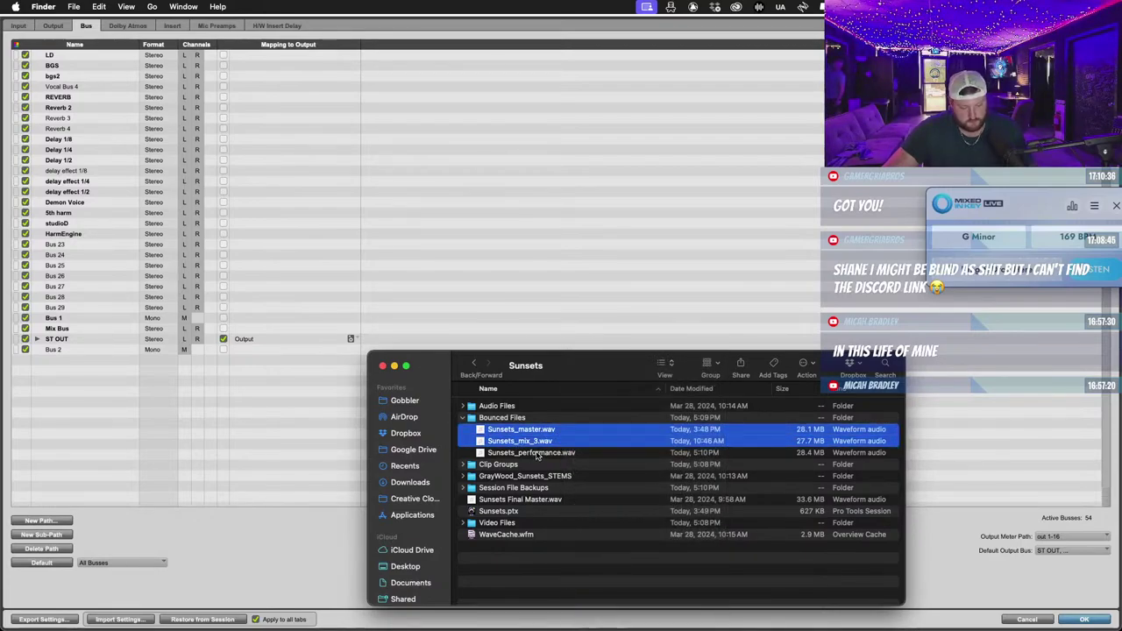
click(519, 418)
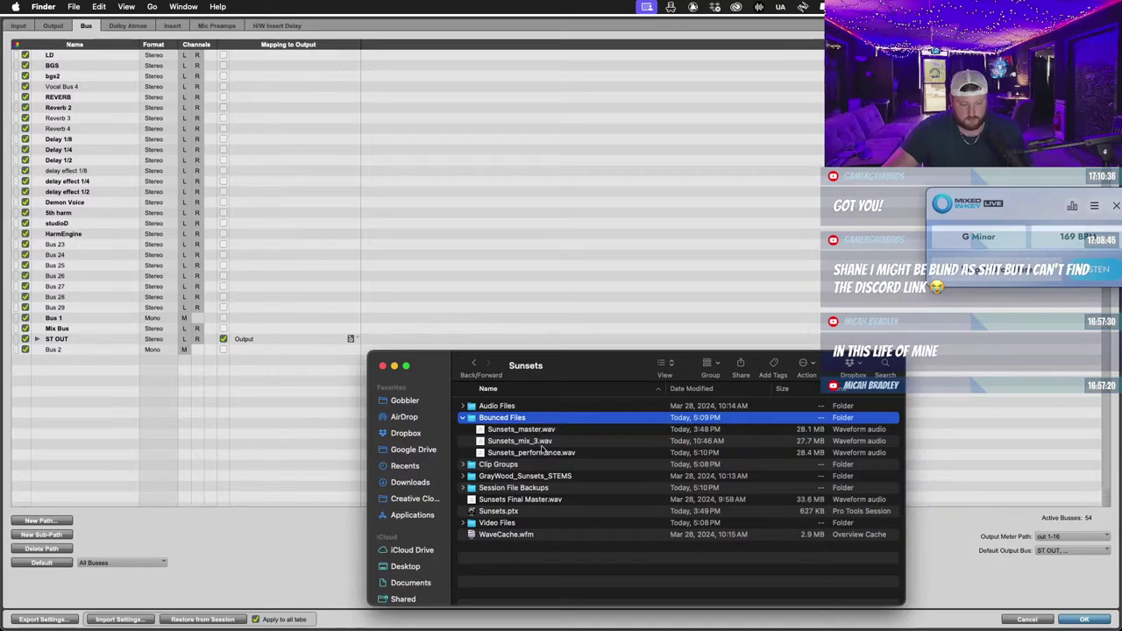
Compress Sunsets_master.wav and Sunsets_performance.wav into a ZIP archive and upload it to the EngineEars project page.
click(543, 431)
super+click(556, 452)
right_click(560, 453)
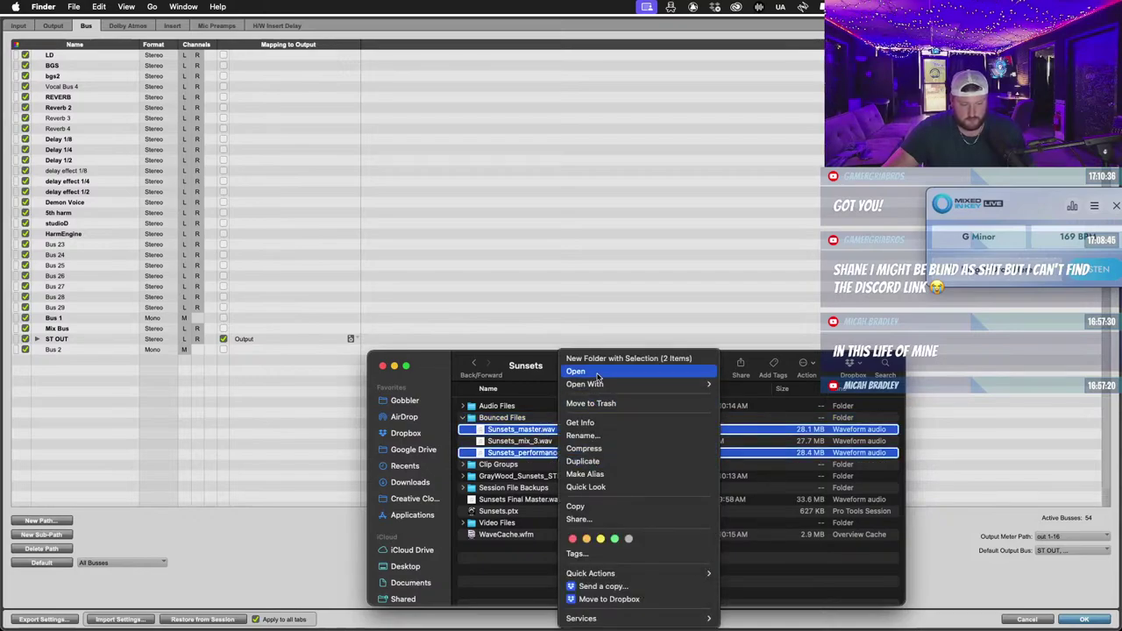
click(611, 448)
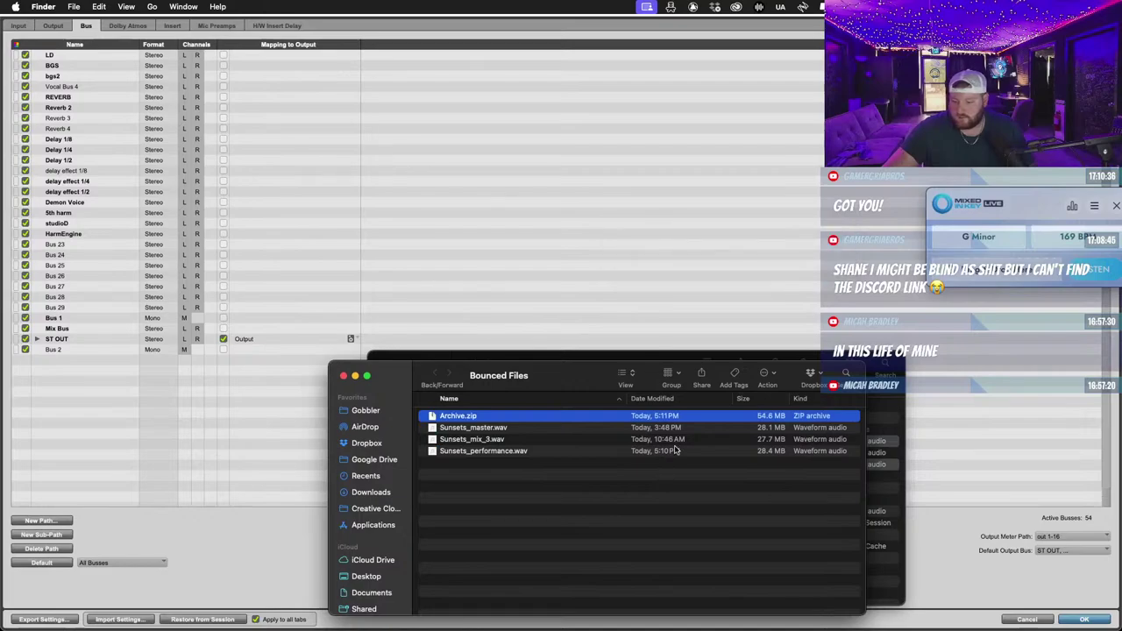
drag(471, 417, 600, 474)
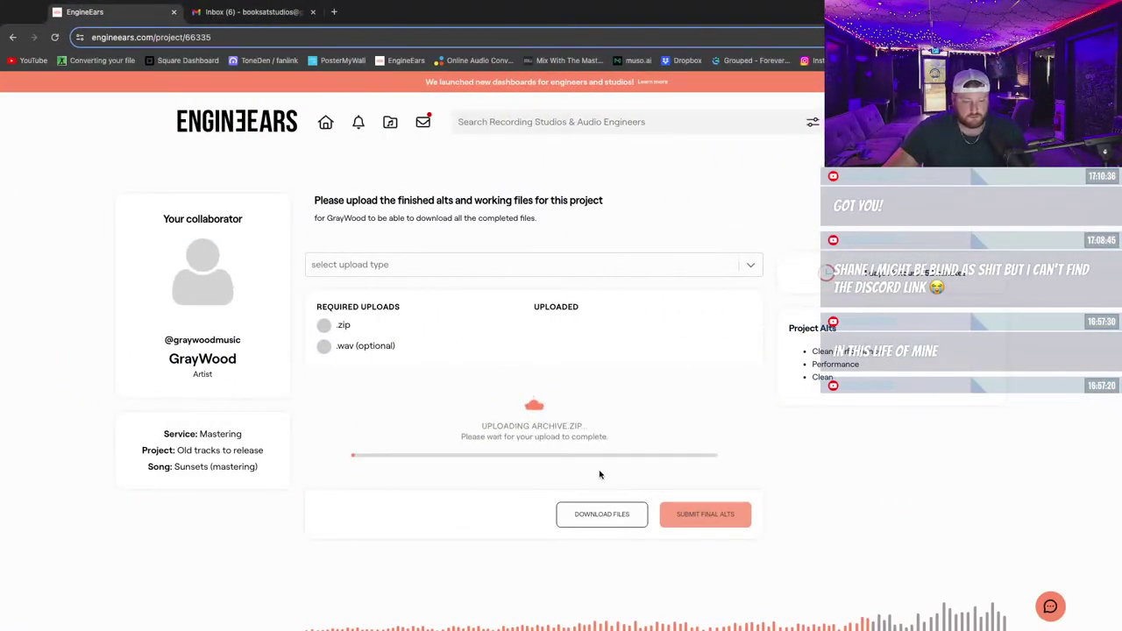
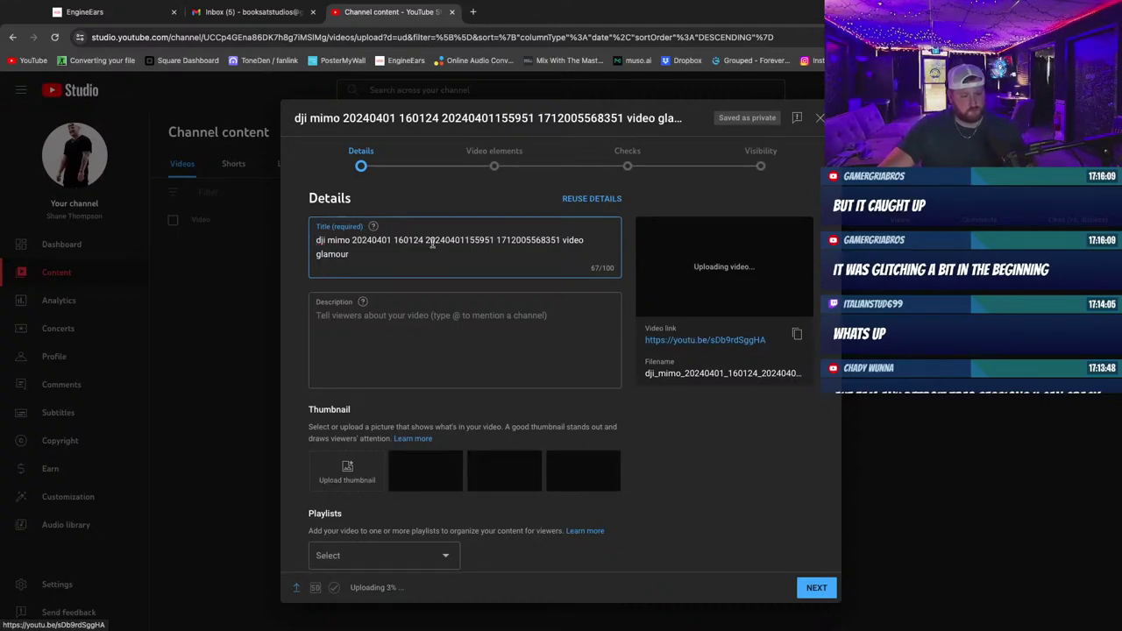
Reuse the title, Shorts remixing and category details from the "I MIXED A HIT R&B SONG!" video for the new upload.
click(589, 199)
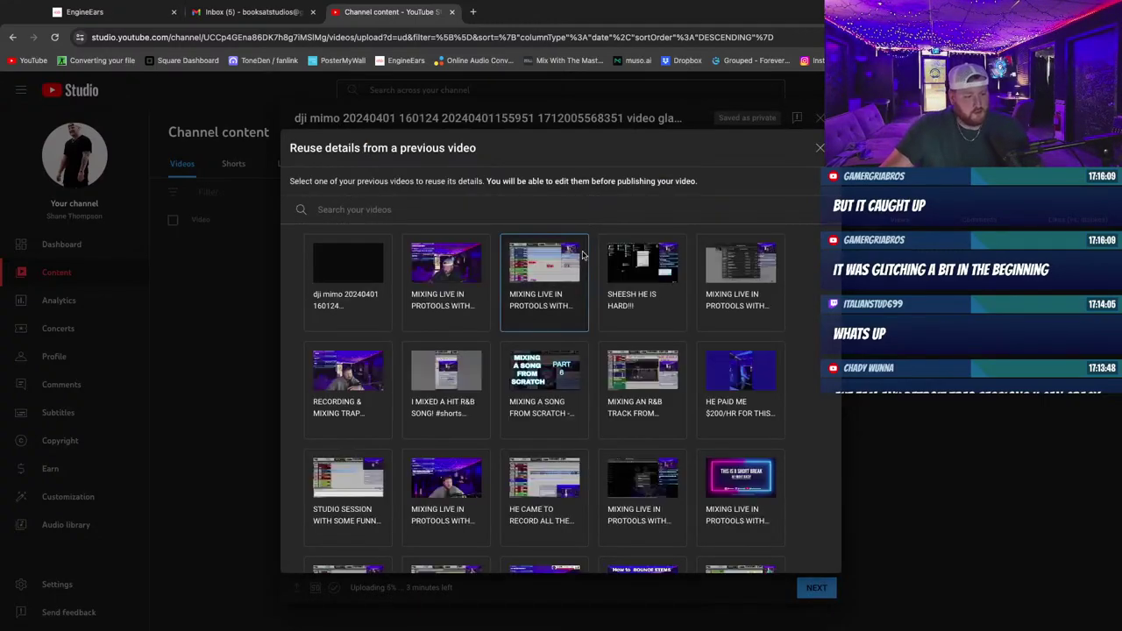
scroll(582, 281, down, 3)
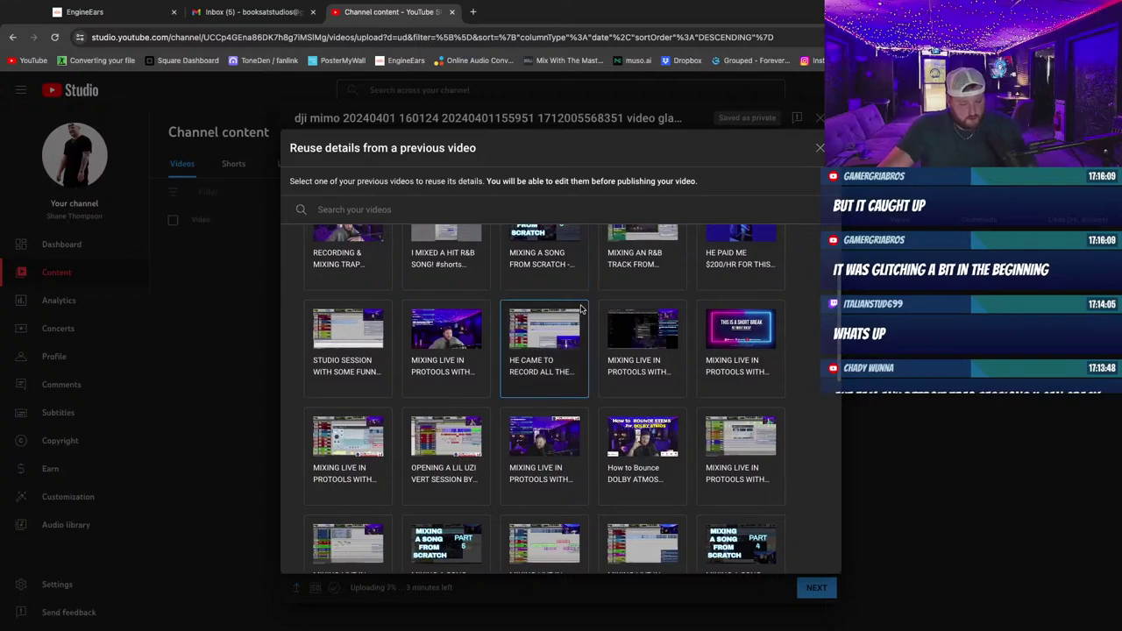
scroll(581, 308, down, 3)
scroll(561, 319, up, 5)
scroll(551, 328, down, 9)
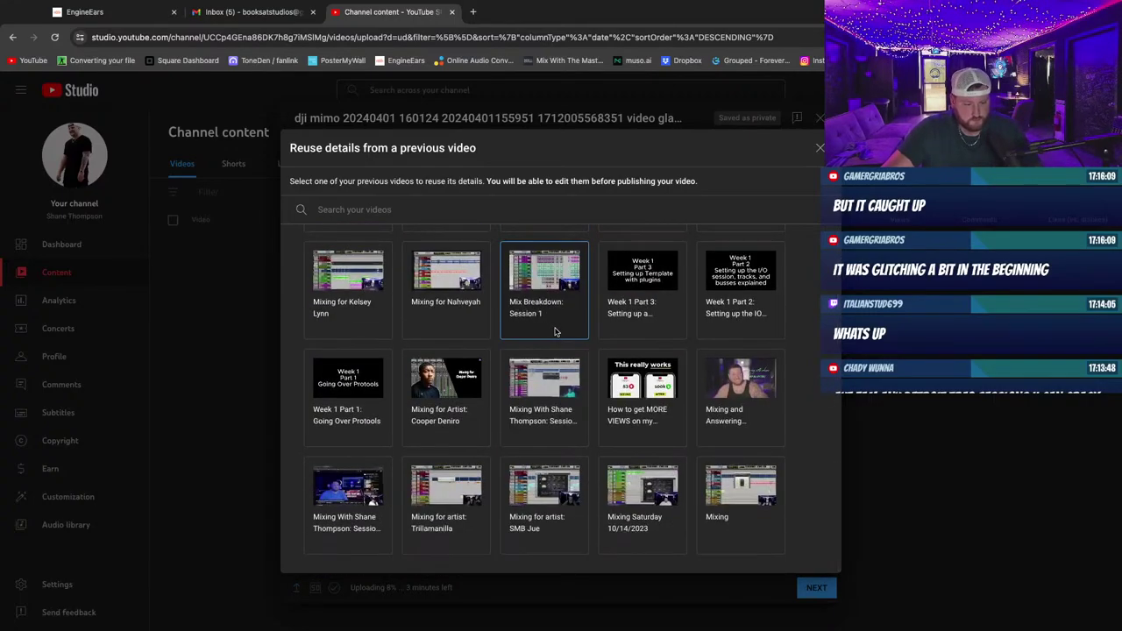
scroll(554, 331, up, 15)
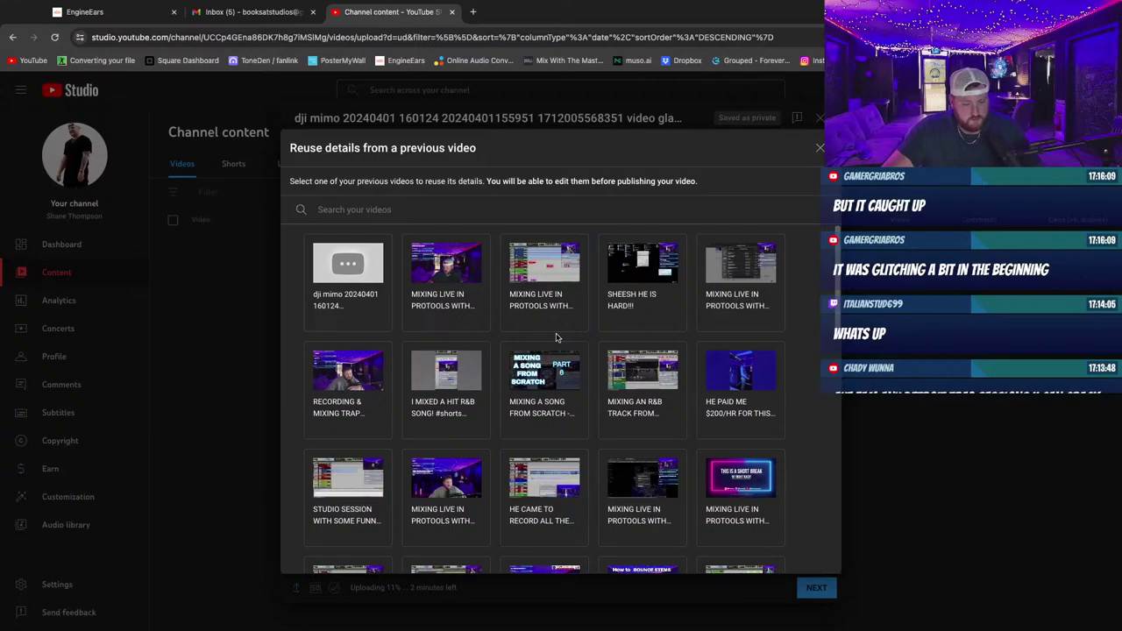
click(448, 382)
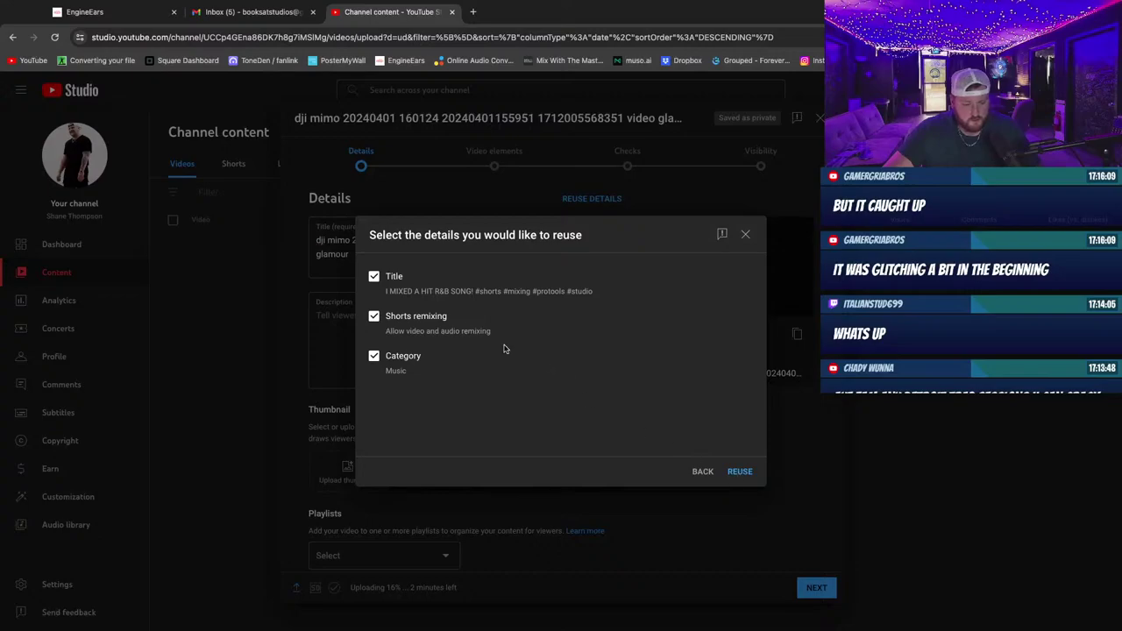
click(739, 471)
Add the uploading video to the #shorts playlist.
scroll(404, 420, down, 5)
click(399, 439)
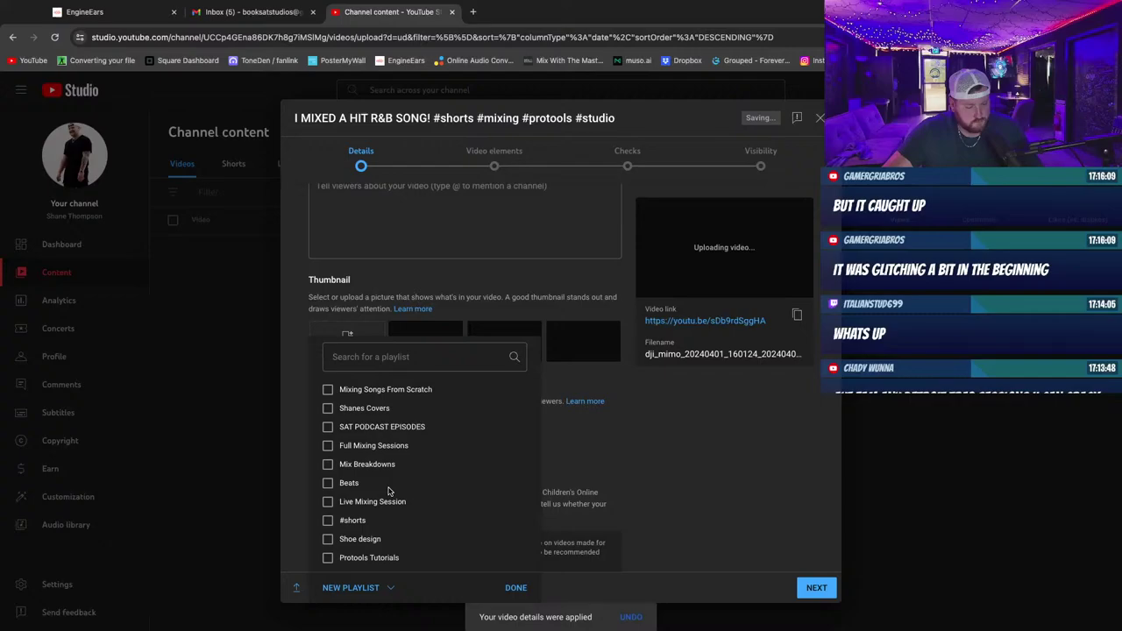
click(352, 520)
click(516, 587)
Replace the "I MIXED A HIT R&B SONG!" part of the video title with "HOW TO FADE", keeping the hashtags.
scroll(461, 341, up, 3)
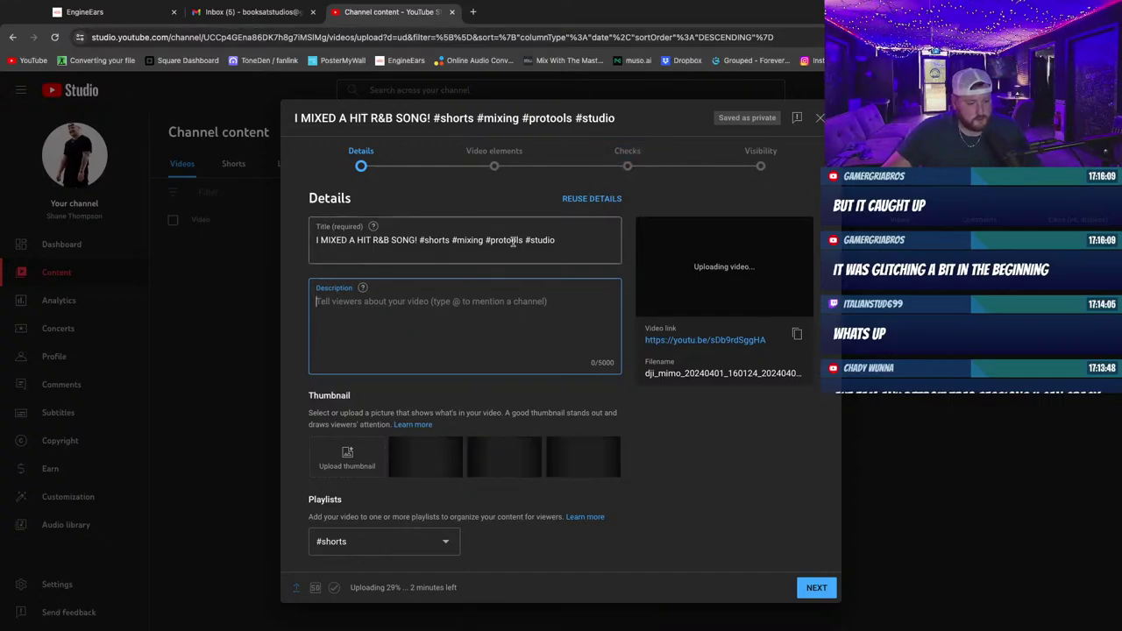
drag(417, 239, 316, 240)
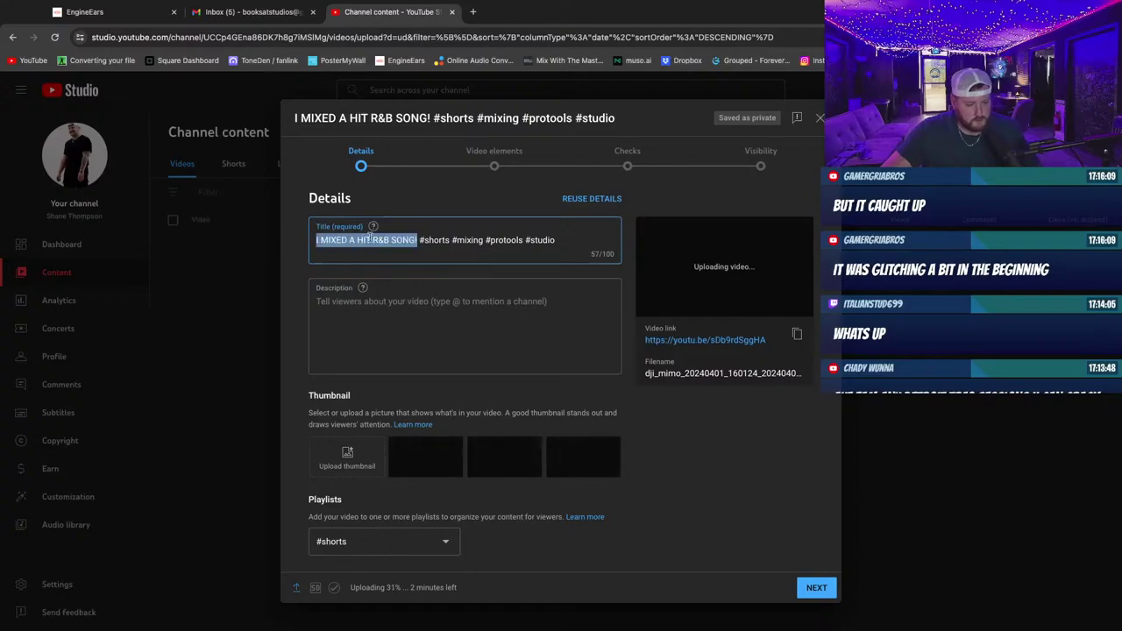
text(HOW )
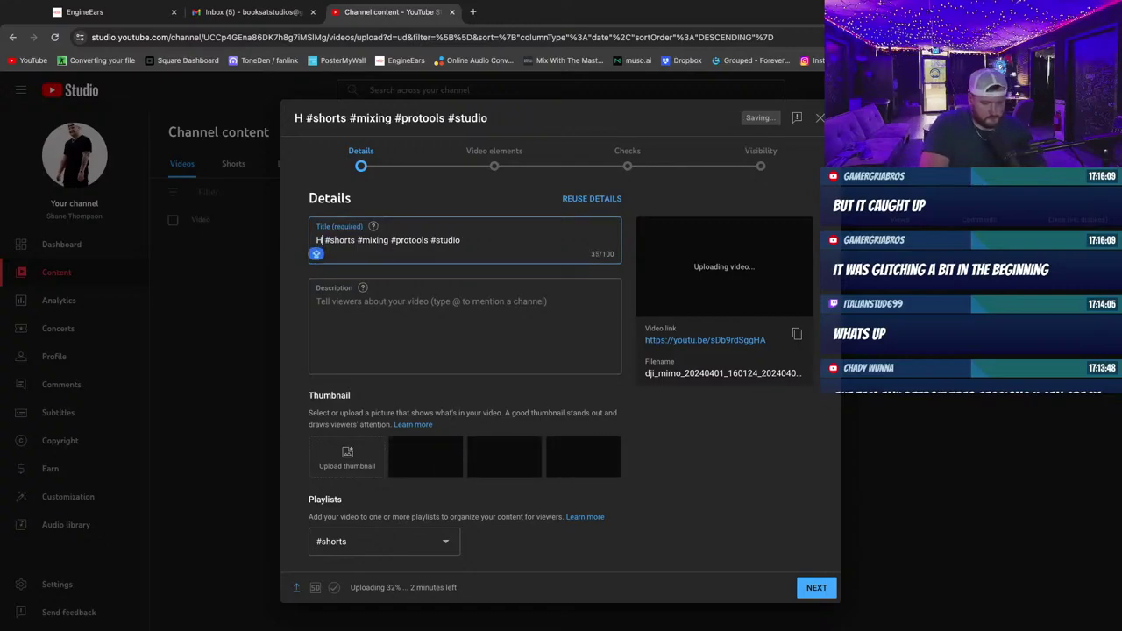
text(TO FADE)
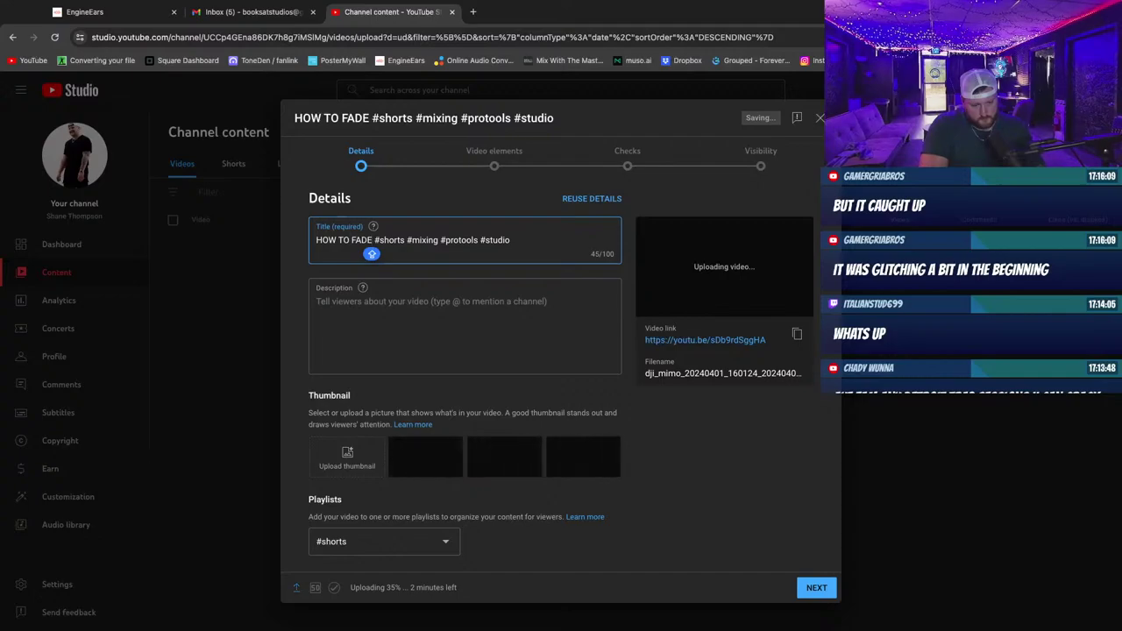
Change the title wording before the hashtags to "FADING TRACKS IN PROTOOLS!".
key(BackSpace)
key(BackSpace)
key(BackSpace)
key(BackSpace)
key(BackSpace)
key(BackSpace)
key(BackSpace)
key(BackSpace)
key(BackSpace)
key(BackSpace)
key(BackSpace)
text(FADING T)
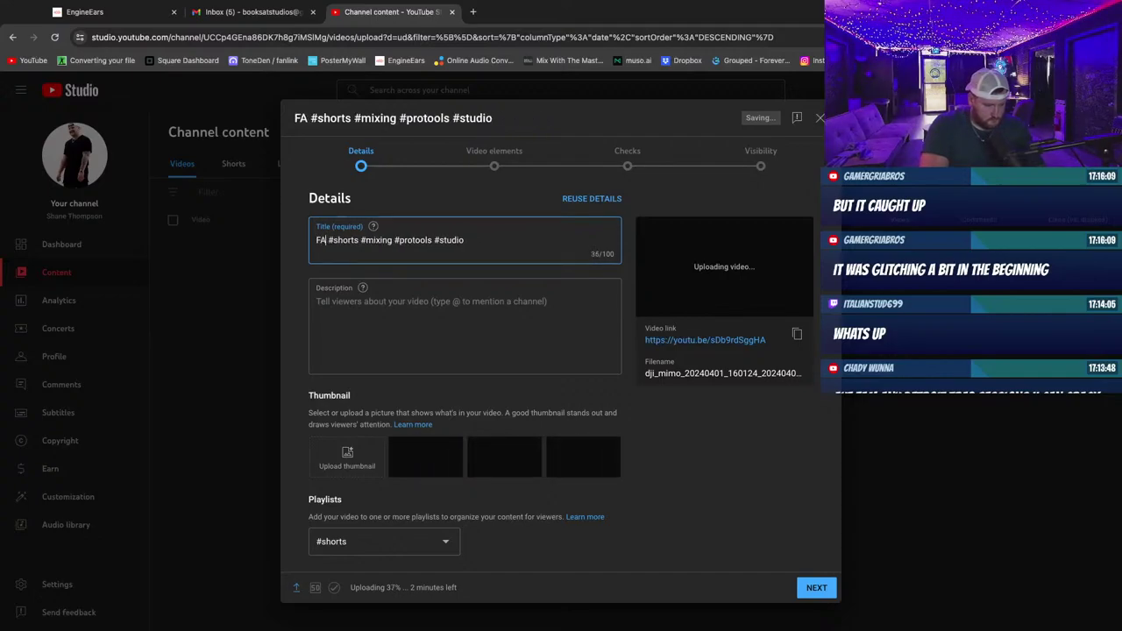
text(RACKS IN PRO)
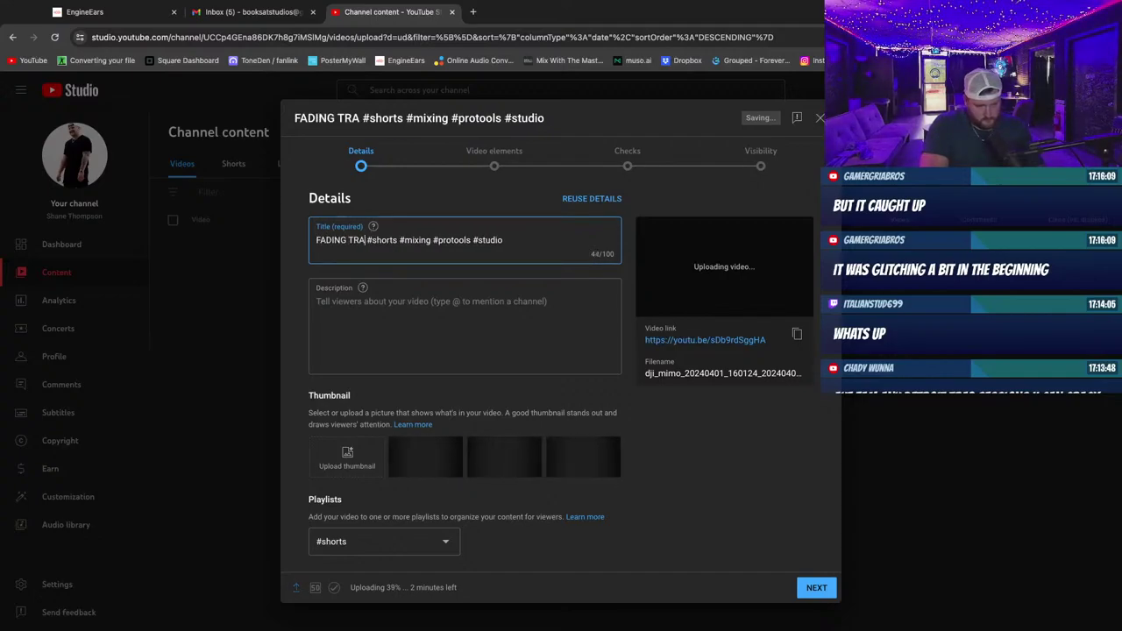
text(TOOLS)
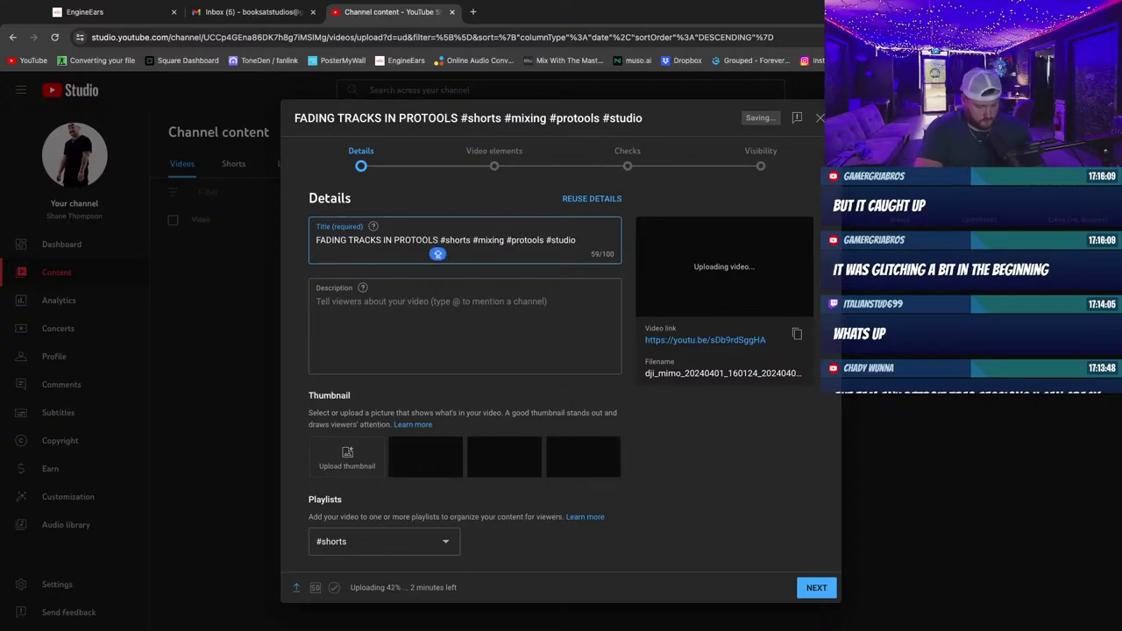
text(!)
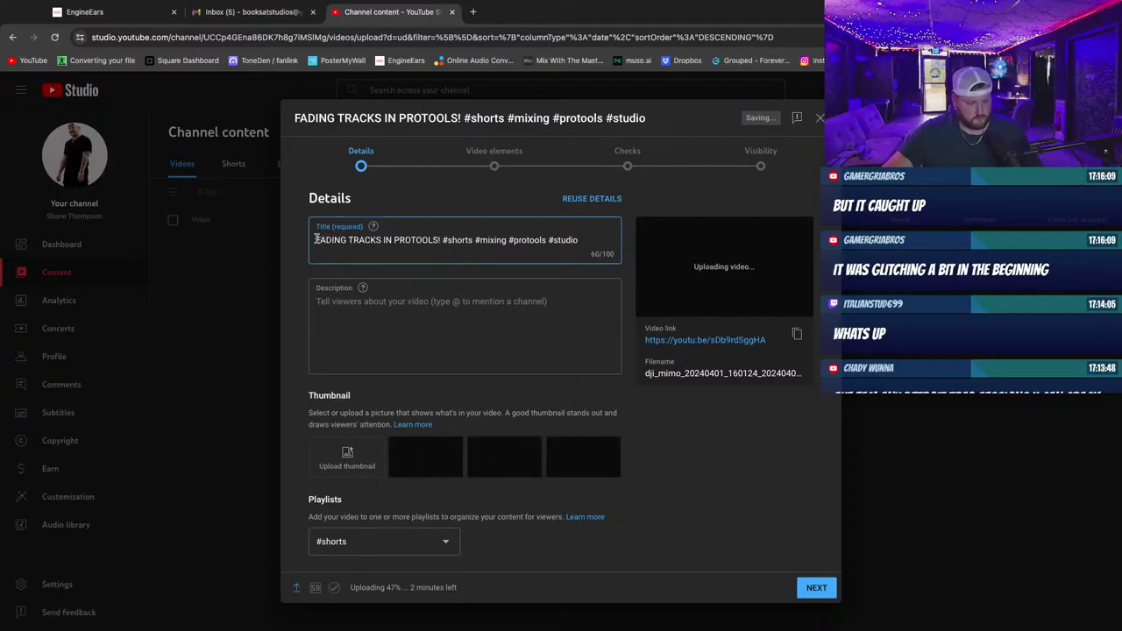
Reword the start of the title so it reads "HOW TO FADE TRACKS IN PROTOOLS!" before the hashtags.
click(348, 240)
key(BackSpace)
key(BackSpace)
key(BackSpace)
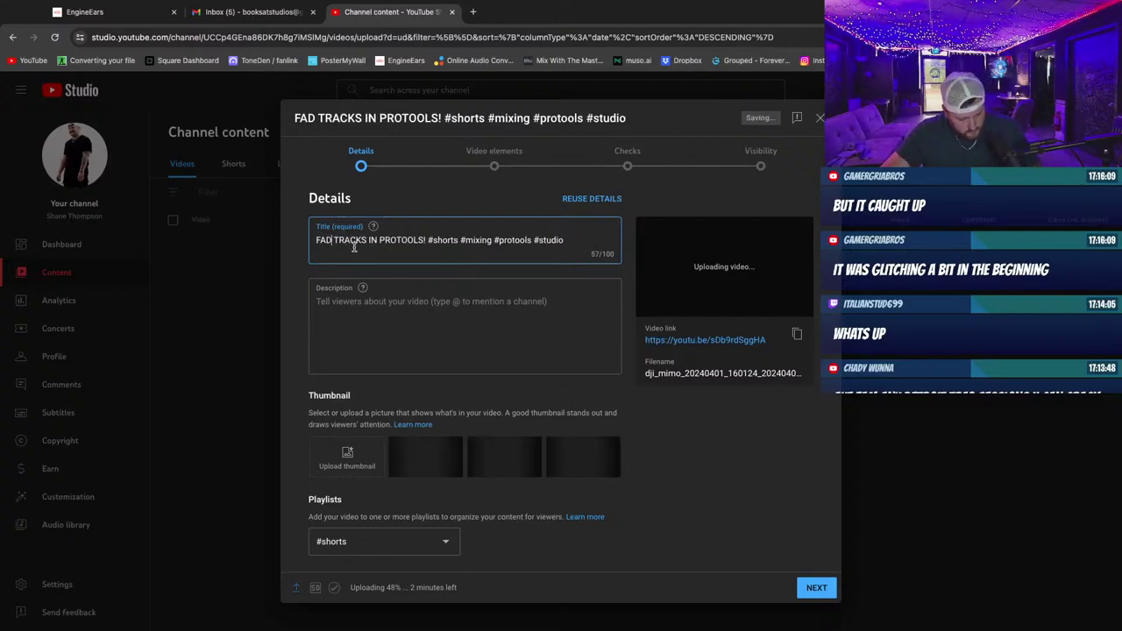
text(E)
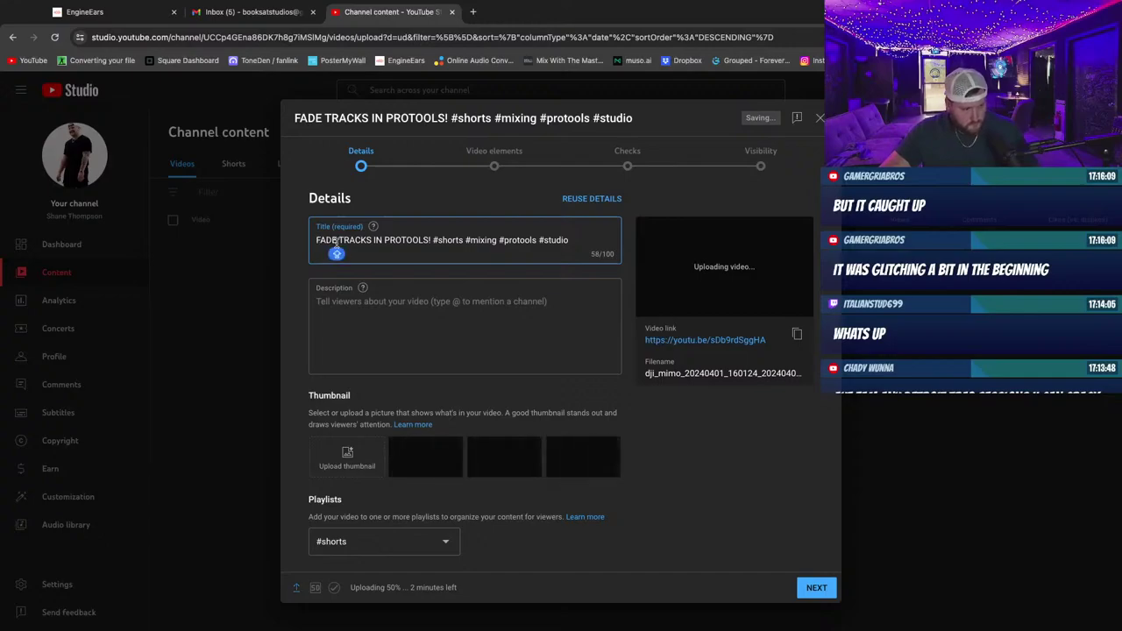
click(317, 239)
text(HOW )
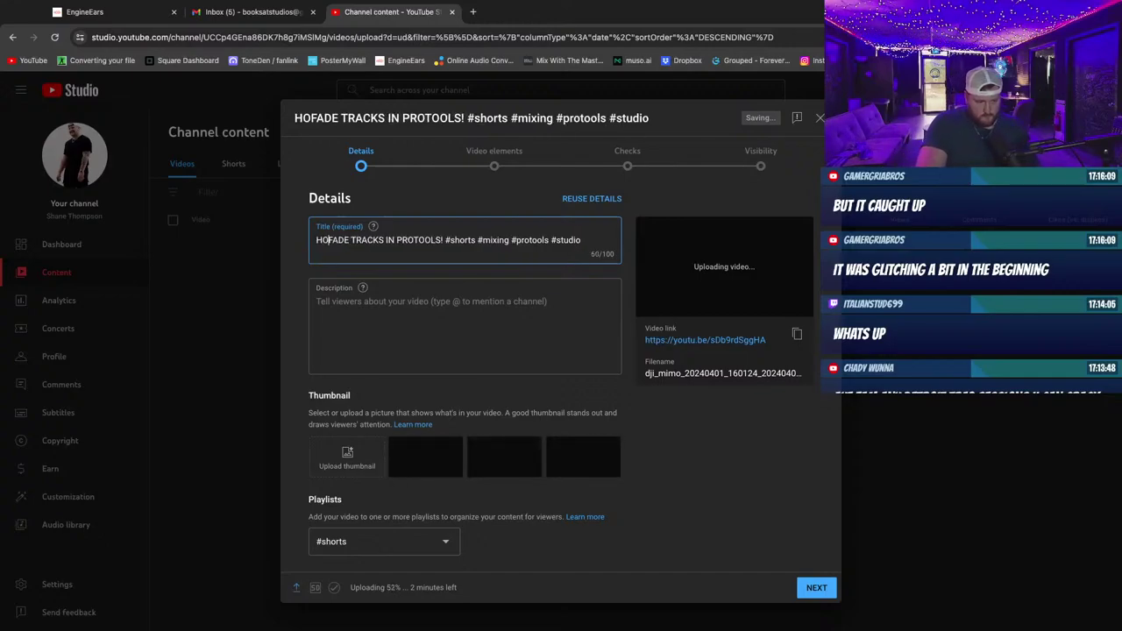
text(TO)
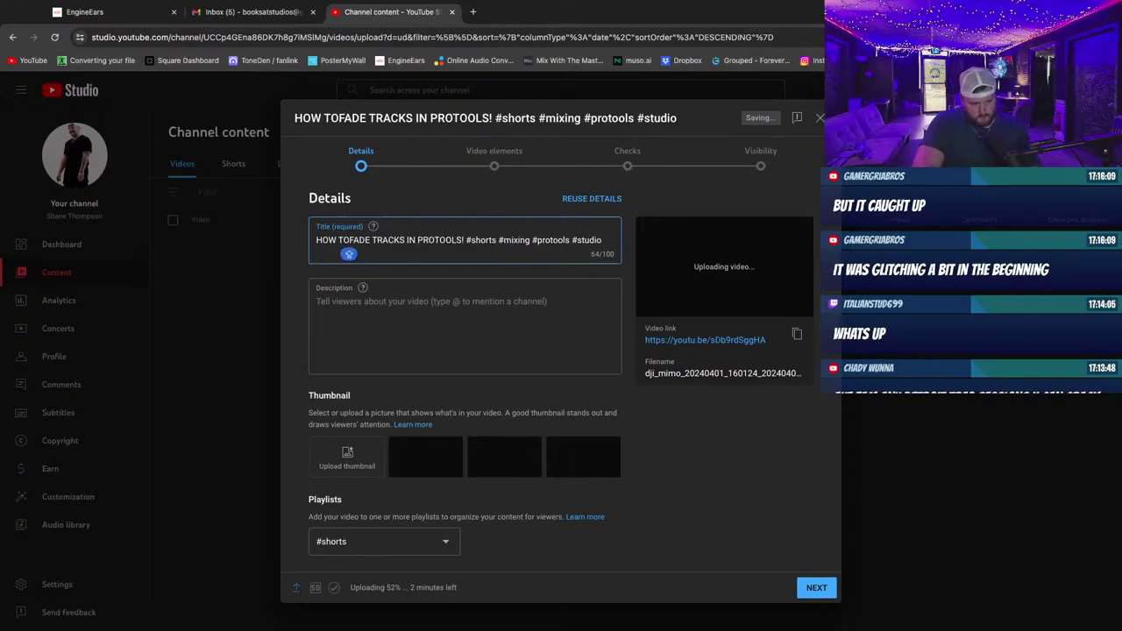
scroll(734, 490, down, 1)
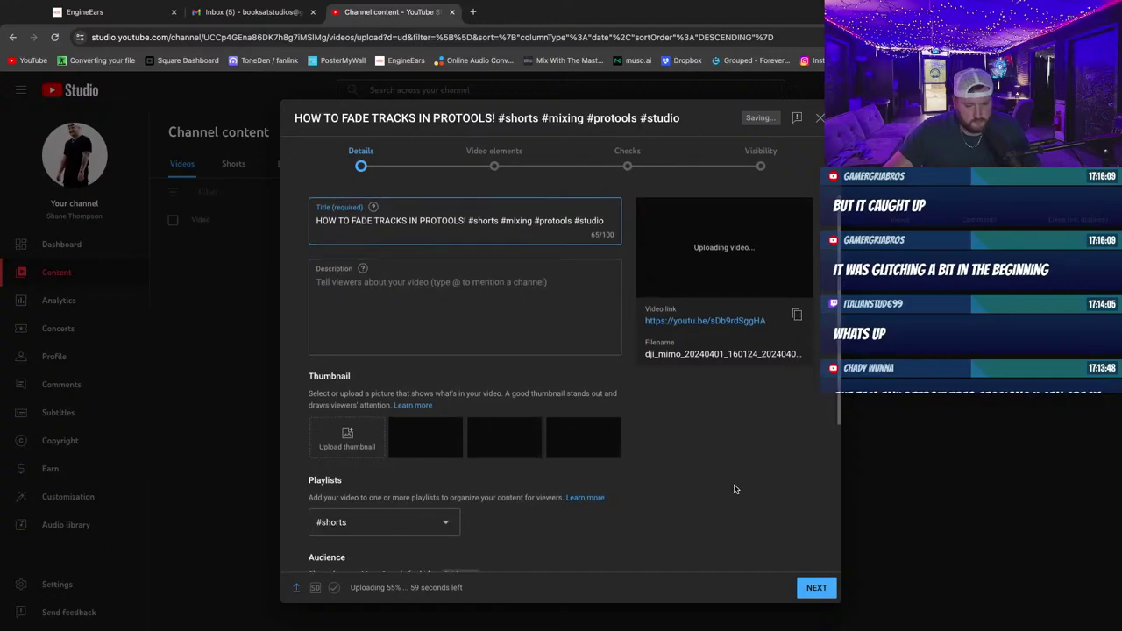
scroll(735, 489, down, 2)
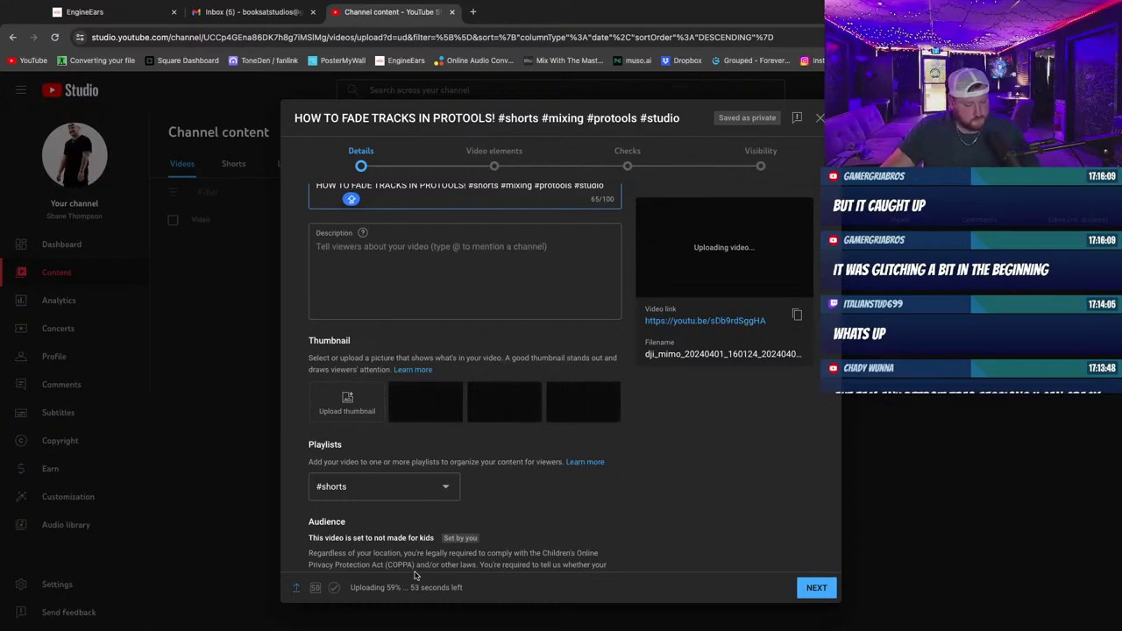
scroll(570, 491, down, 3)
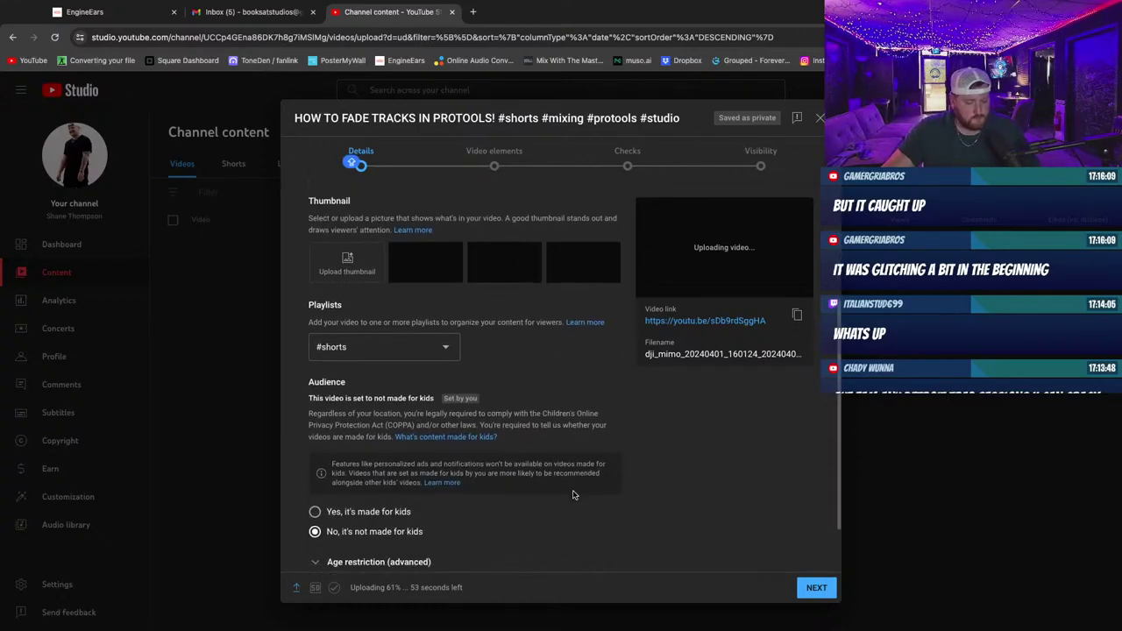
scroll(573, 495, up, 4)
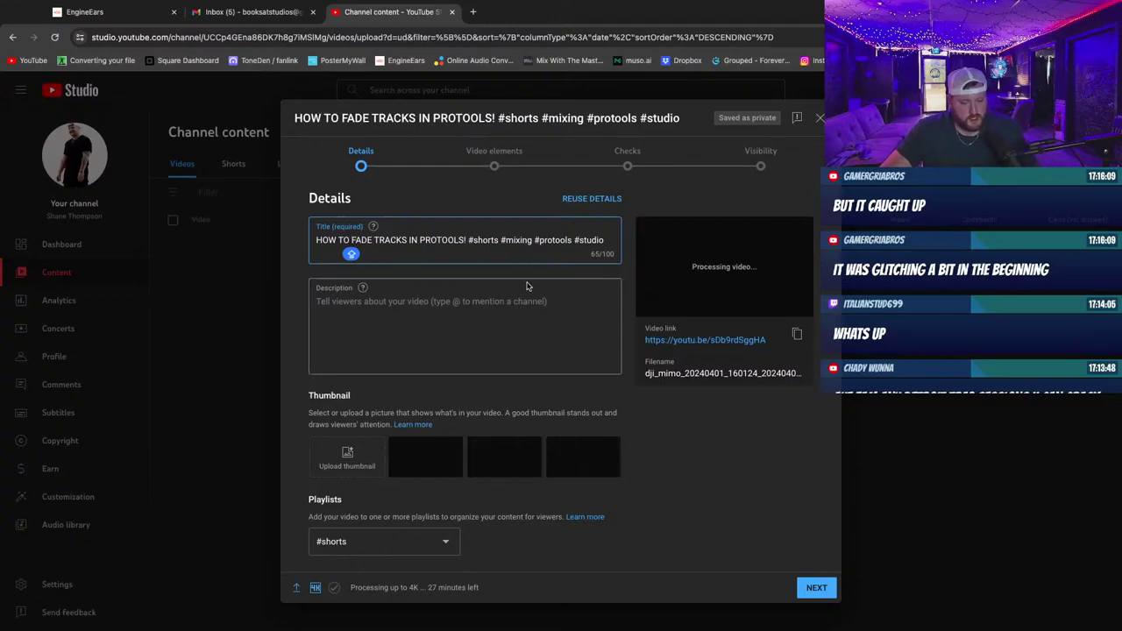
Open the details of the "MIXING A SONG FROM SCRATCH - PART 6" video from the channel content in a separate browser tab.
key(ctrl+t)
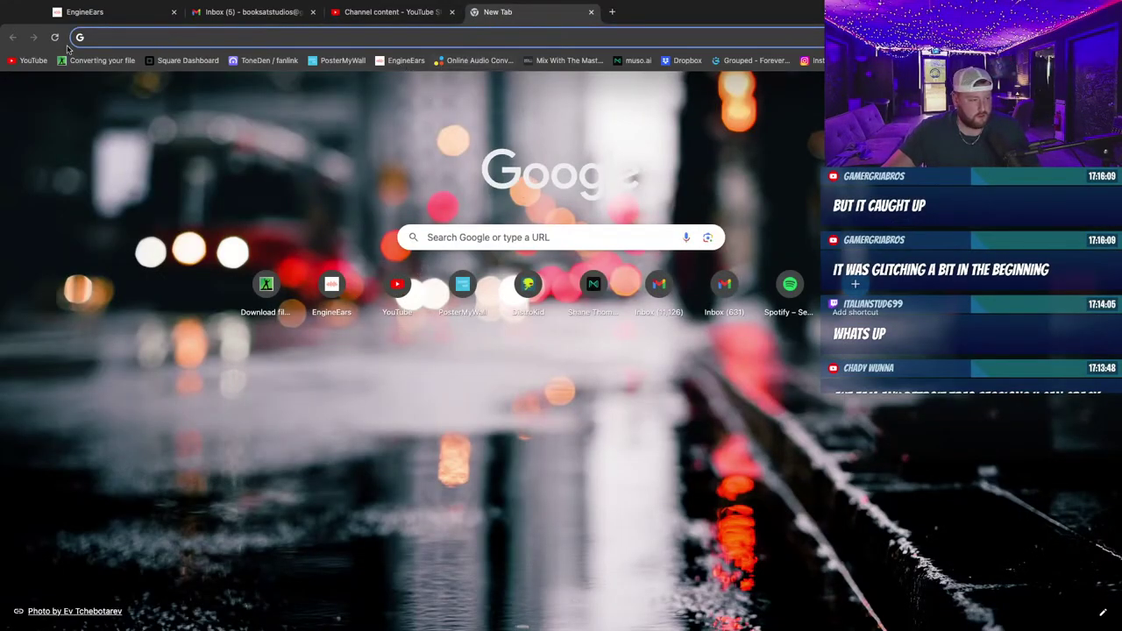
click(33, 60)
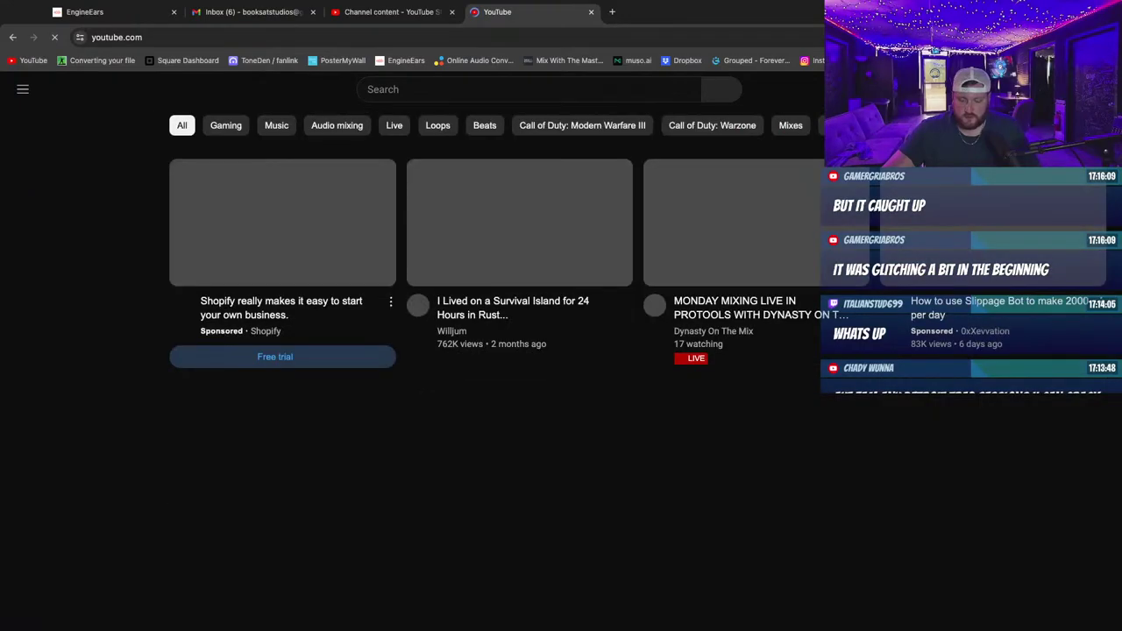
click(1084, 88)
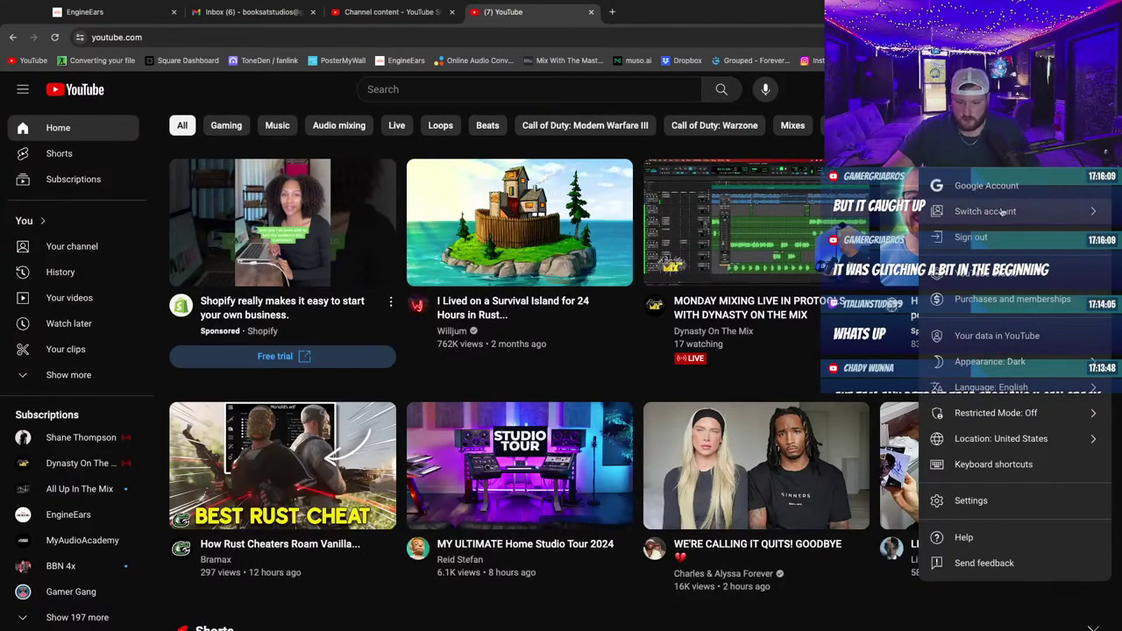
click(1005, 273)
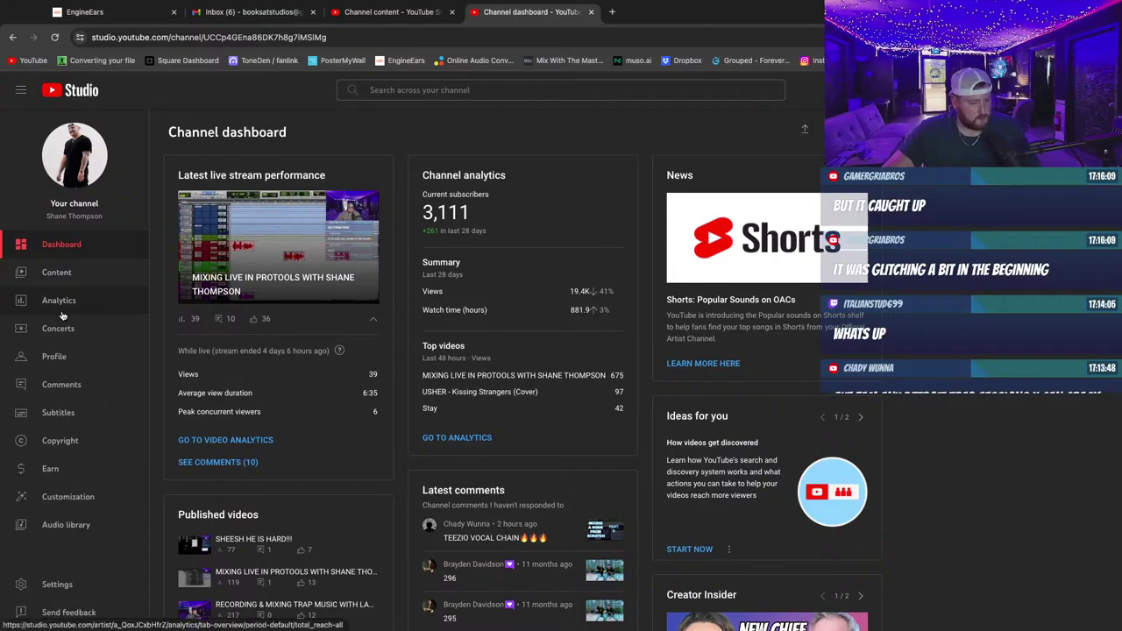
click(58, 278)
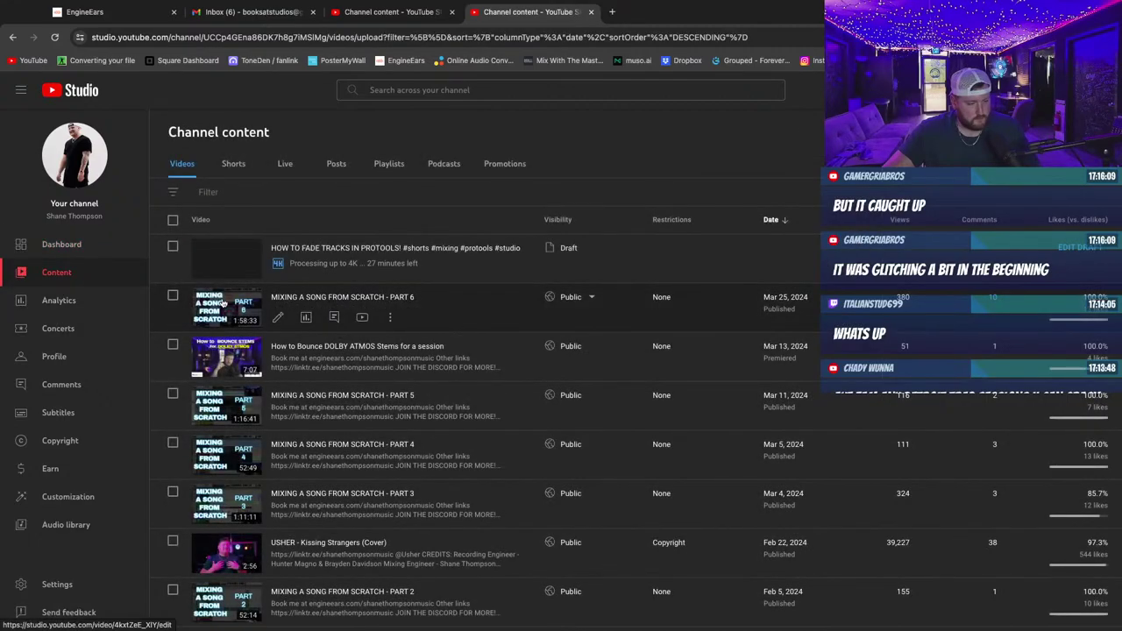
click(278, 317)
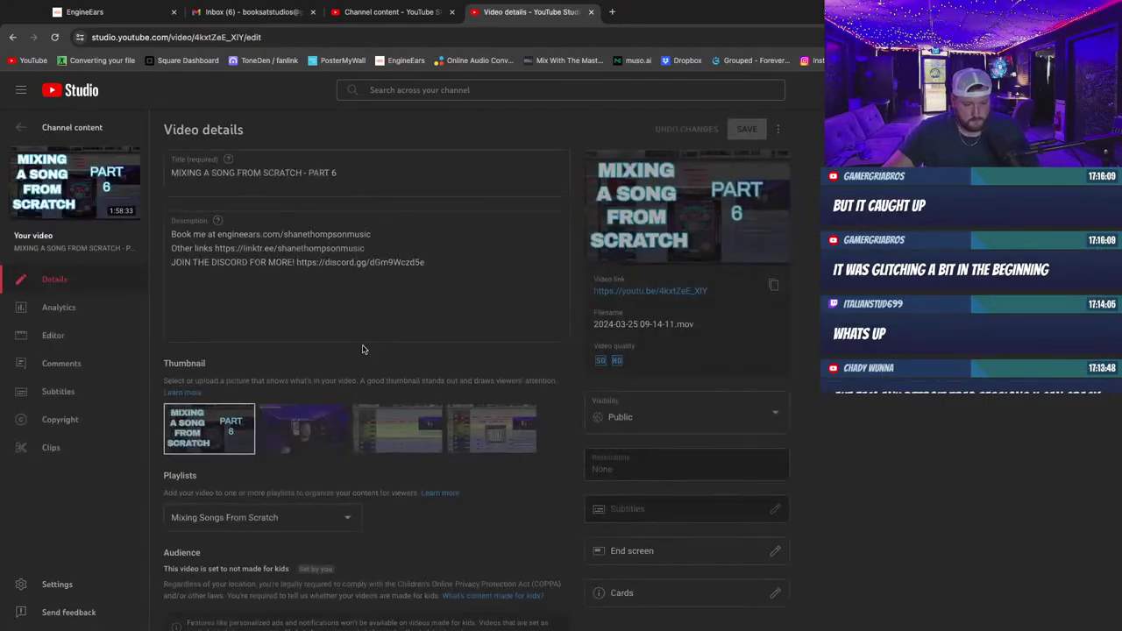
Copy the Part 6 video's full description with the booking, links and Discord lines into the new upload's description.
drag(443, 262, 153, 239)
key(ctrl+c)
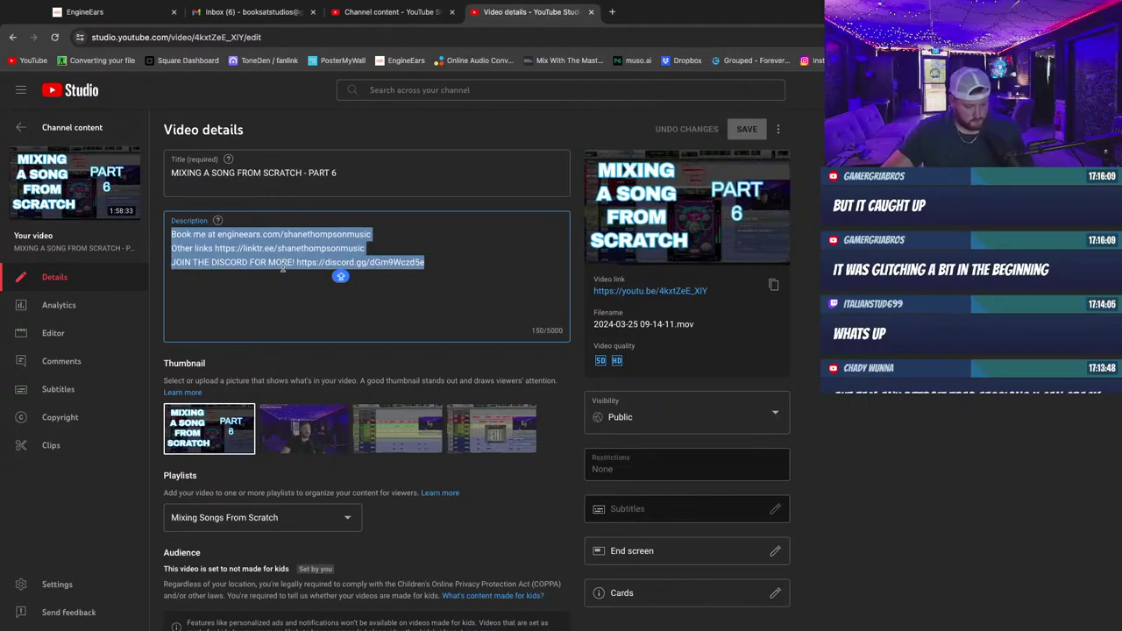
click(392, 11)
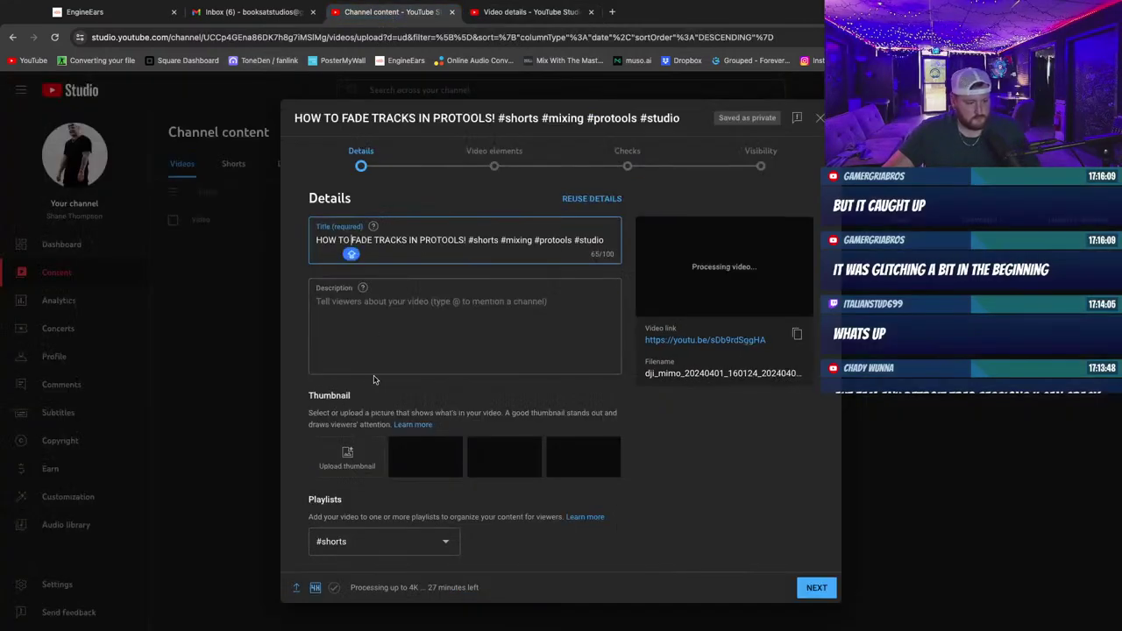
click(501, 352)
key(ctrl+v)
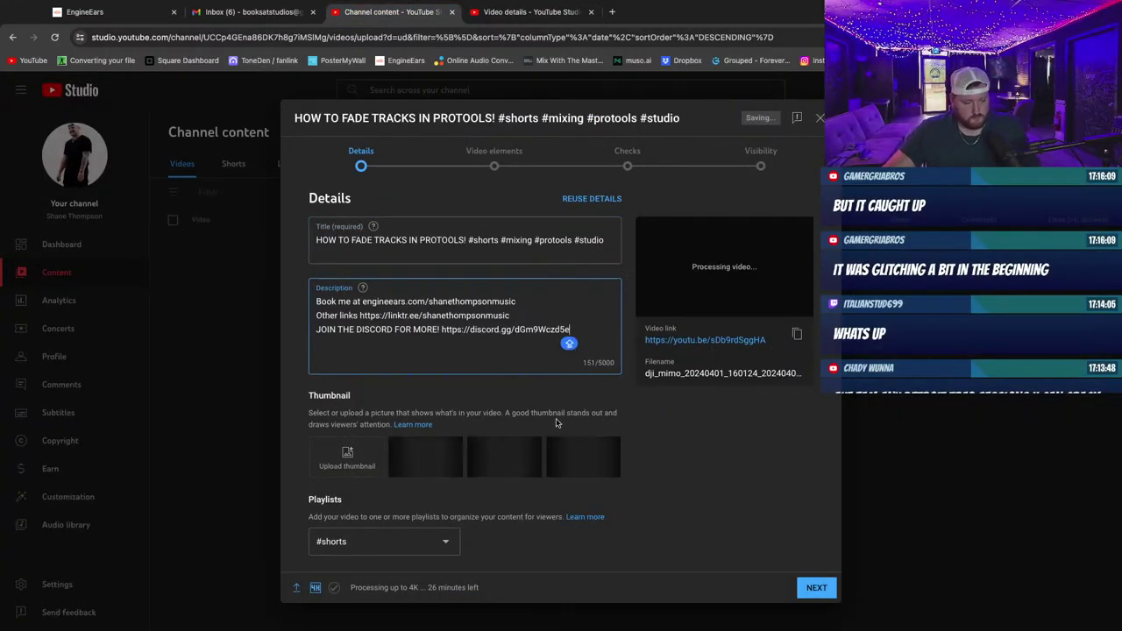
scroll(463, 369, down, 1)
Switch to Gmail and download the IMG_8754.PNG thumbnail image from the newest email without a subject.
click(250, 11)
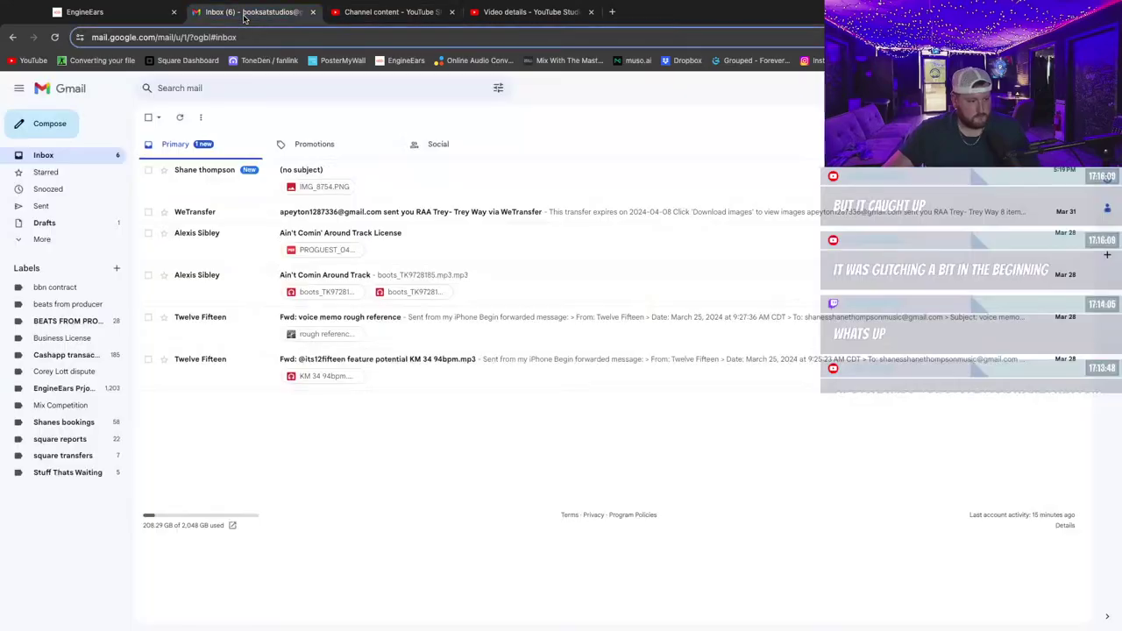
click(201, 173)
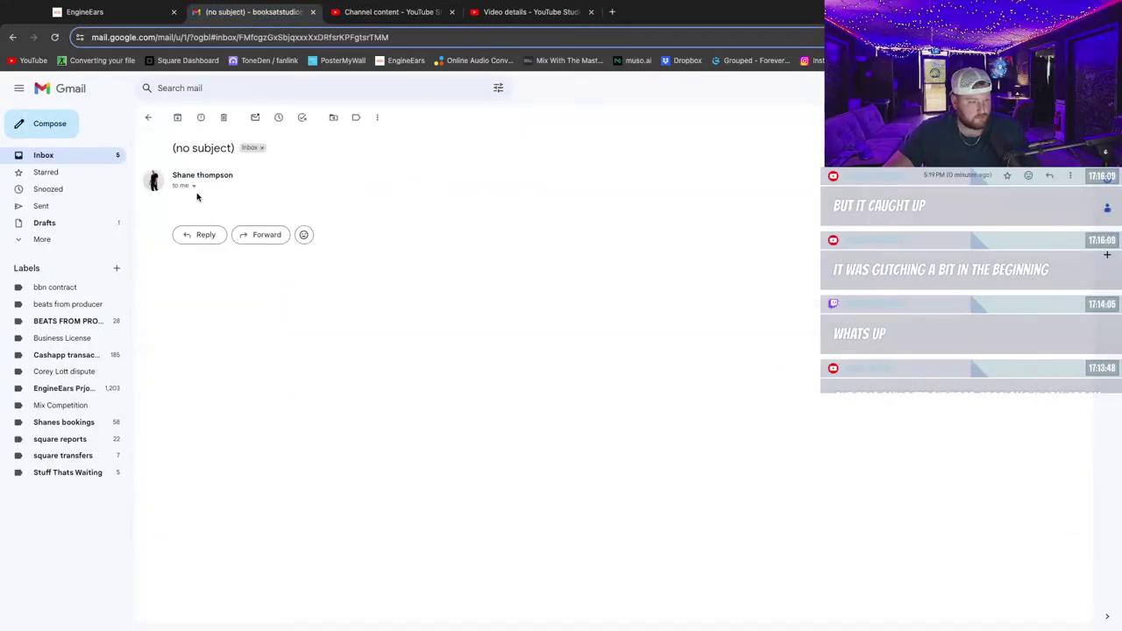
scroll(328, 292, down, 8)
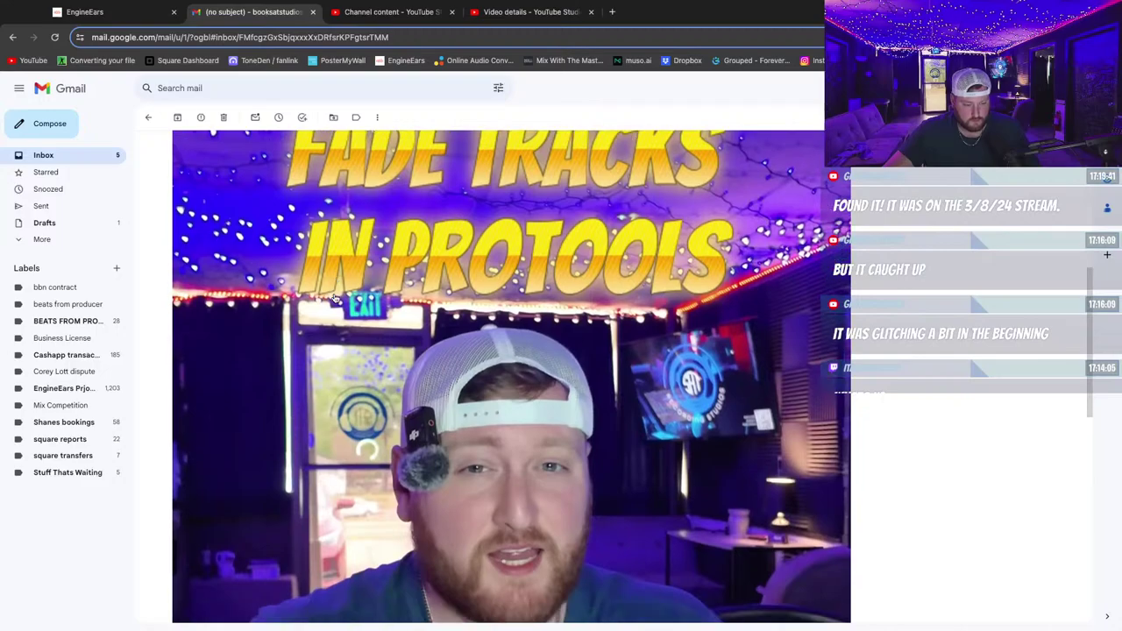
scroll(334, 299, down, 1)
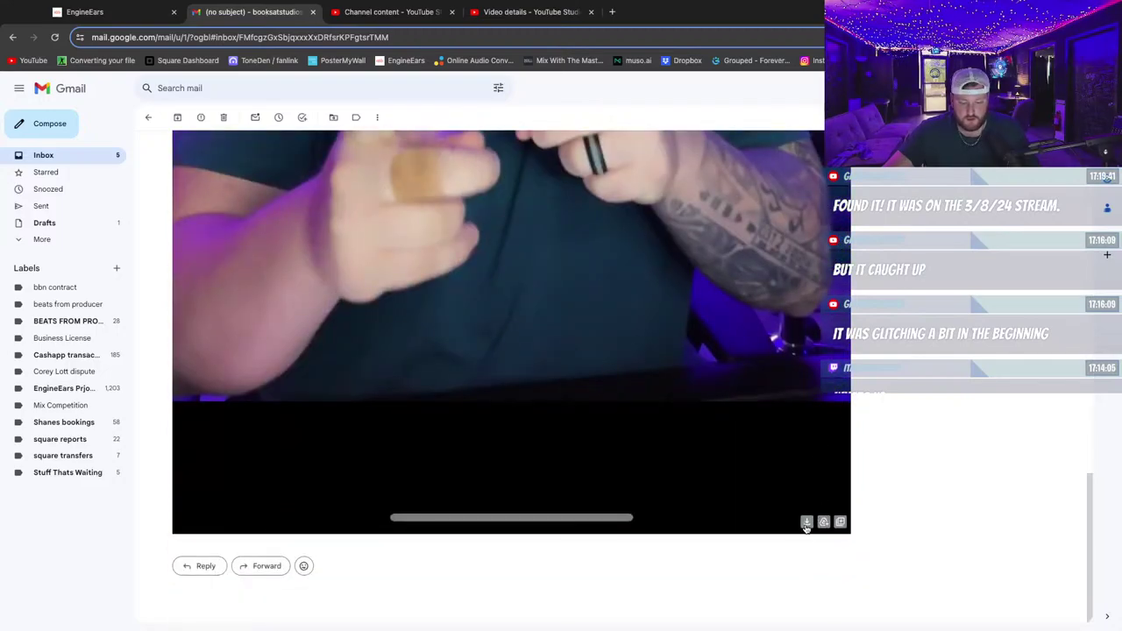
Return to the YouTube upload, preview IMG_8754.PNG from Downloads and try to set it as the video's custom thumbnail.
click(392, 12)
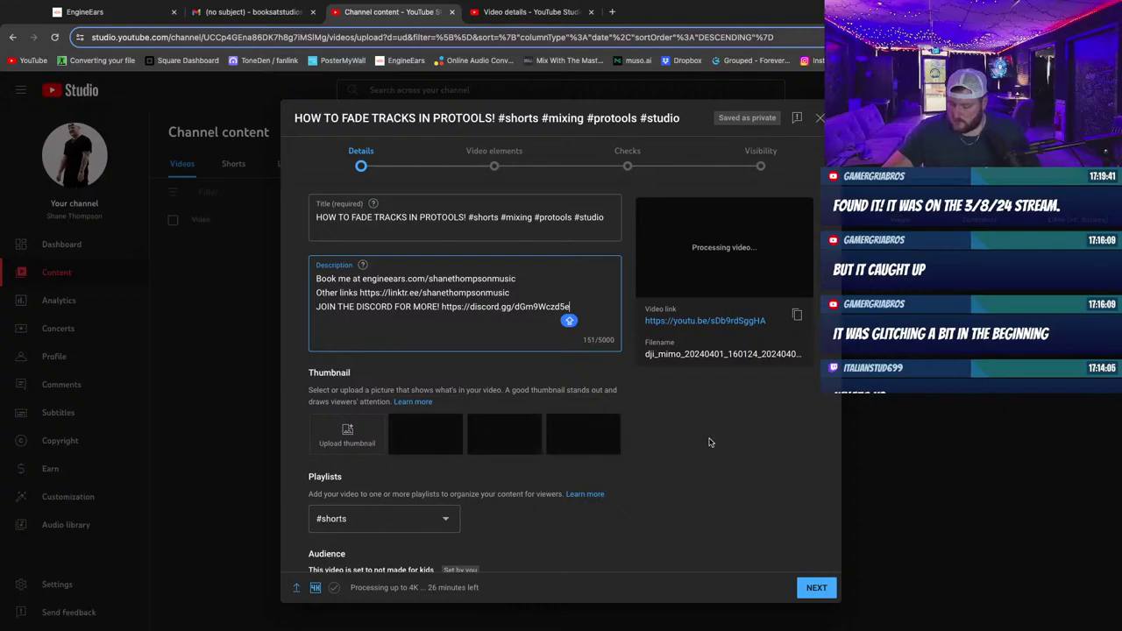
click(372, 434)
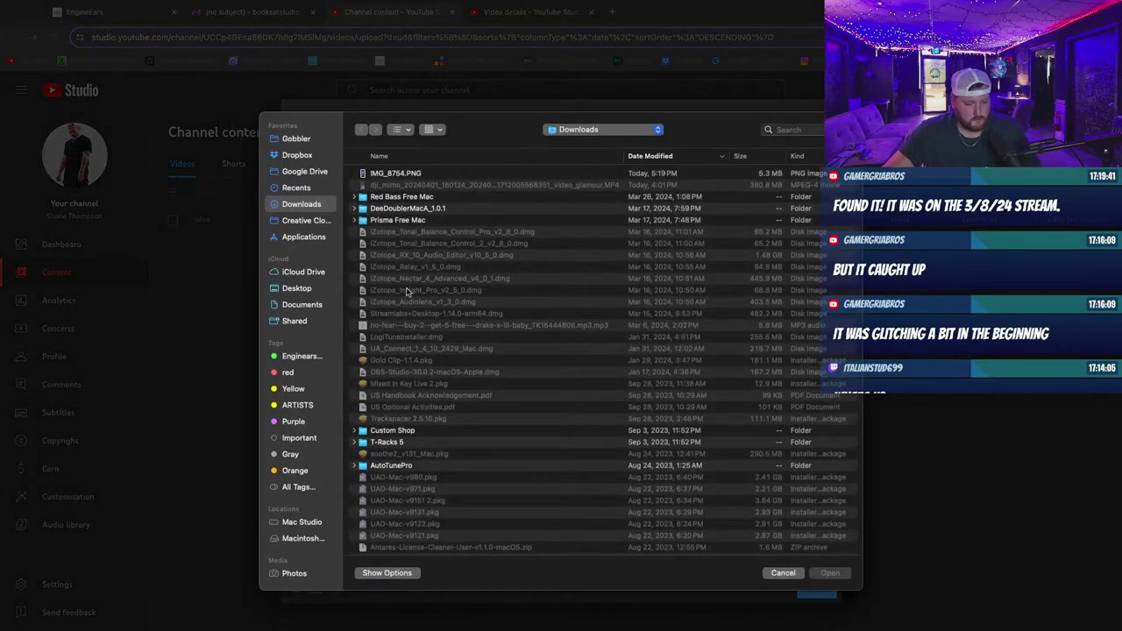
click(408, 172)
key(space)
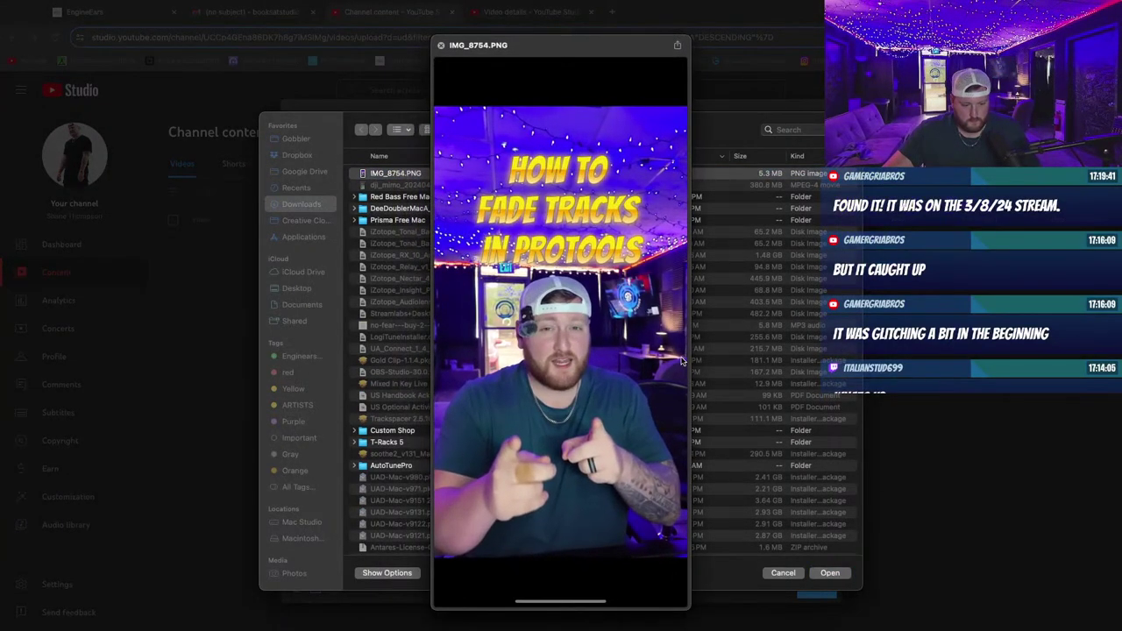
key(space)
click(831, 572)
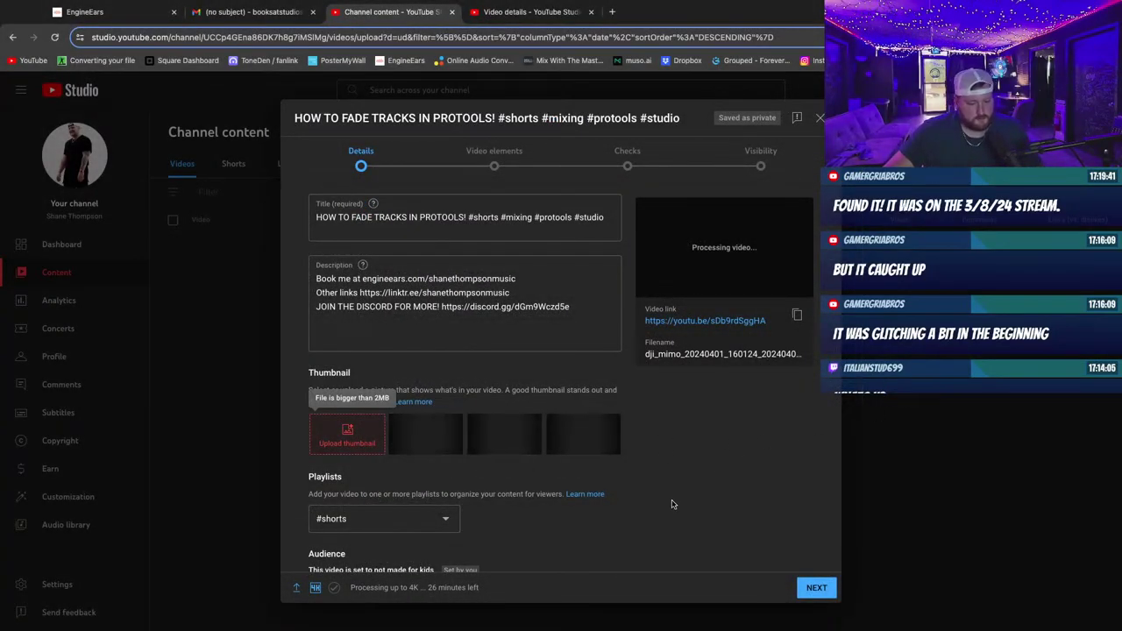
scroll(458, 509, down, 3)
scroll(457, 509, up, 3)
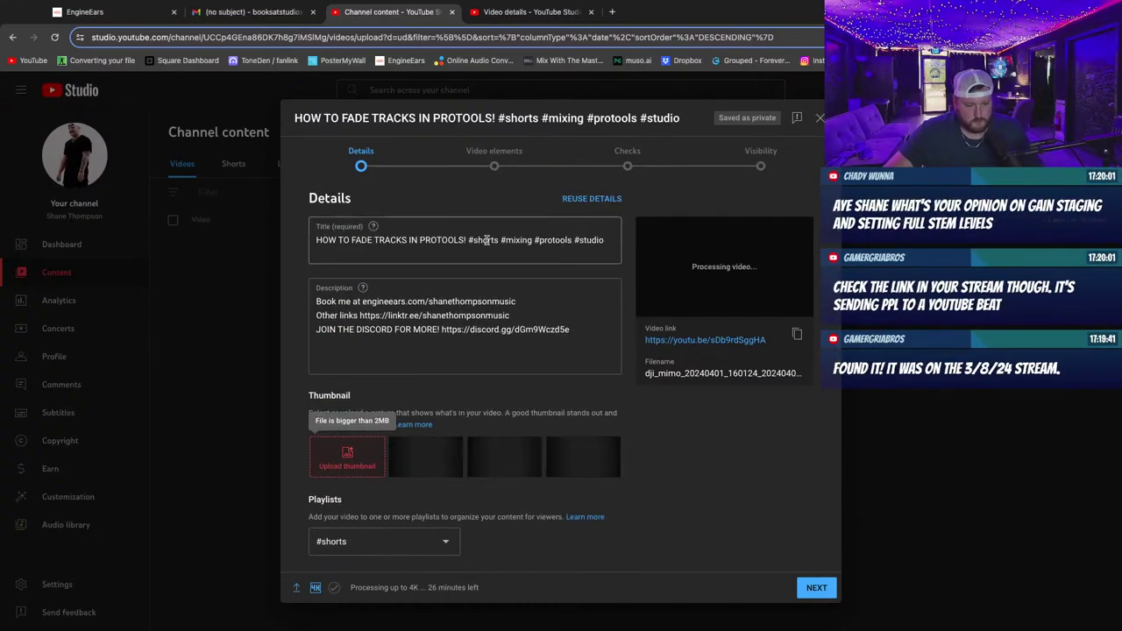
scroll(518, 352, down, 3)
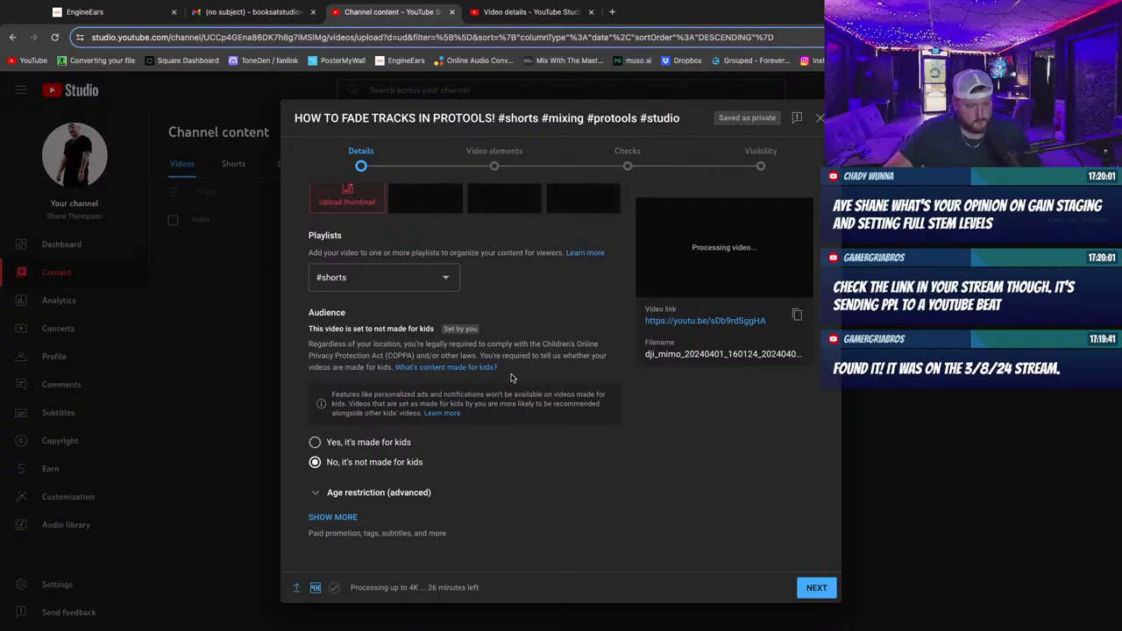
Advance the upload through the video elements and checks stages, set its visibility to Unlisted and save it.
scroll(517, 368, up, 3)
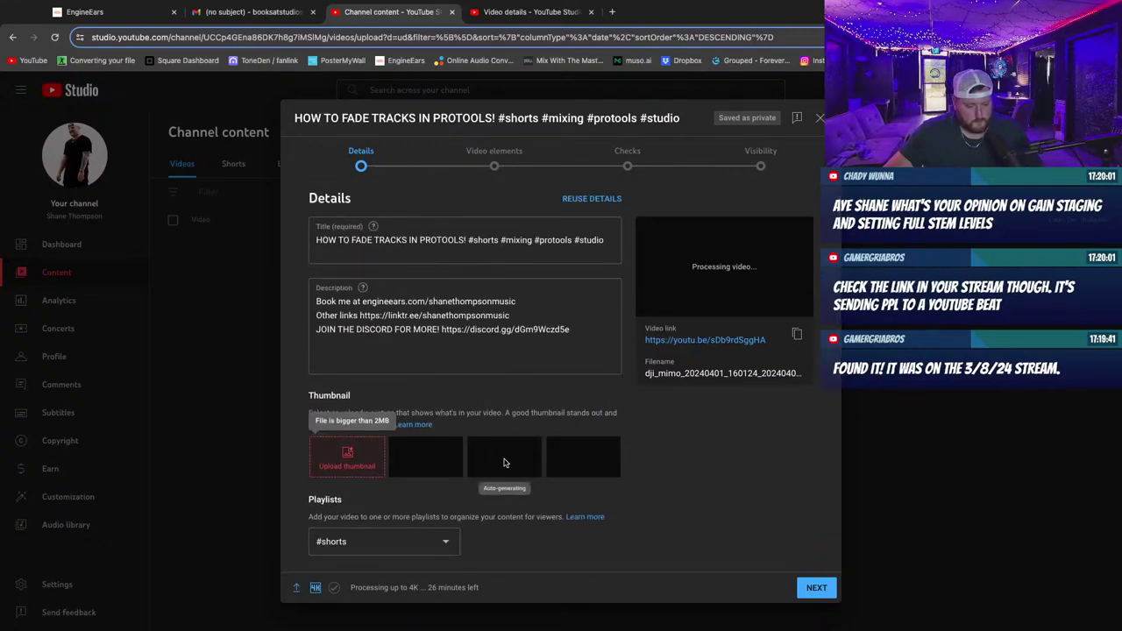
scroll(505, 463, down, 3)
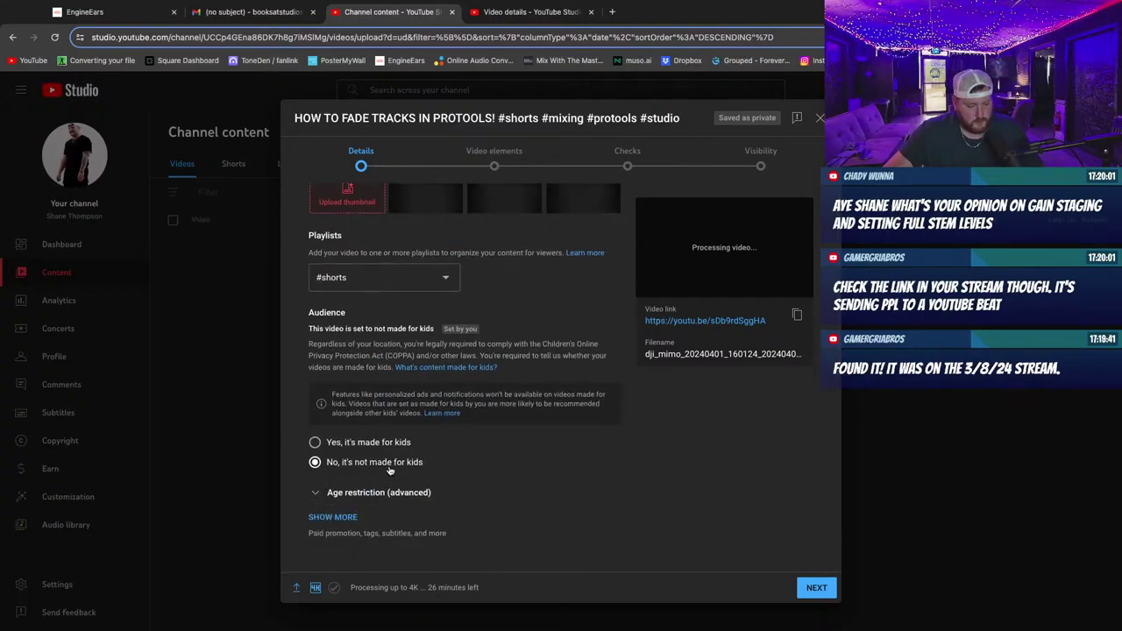
scroll(420, 351, up, 3)
click(494, 158)
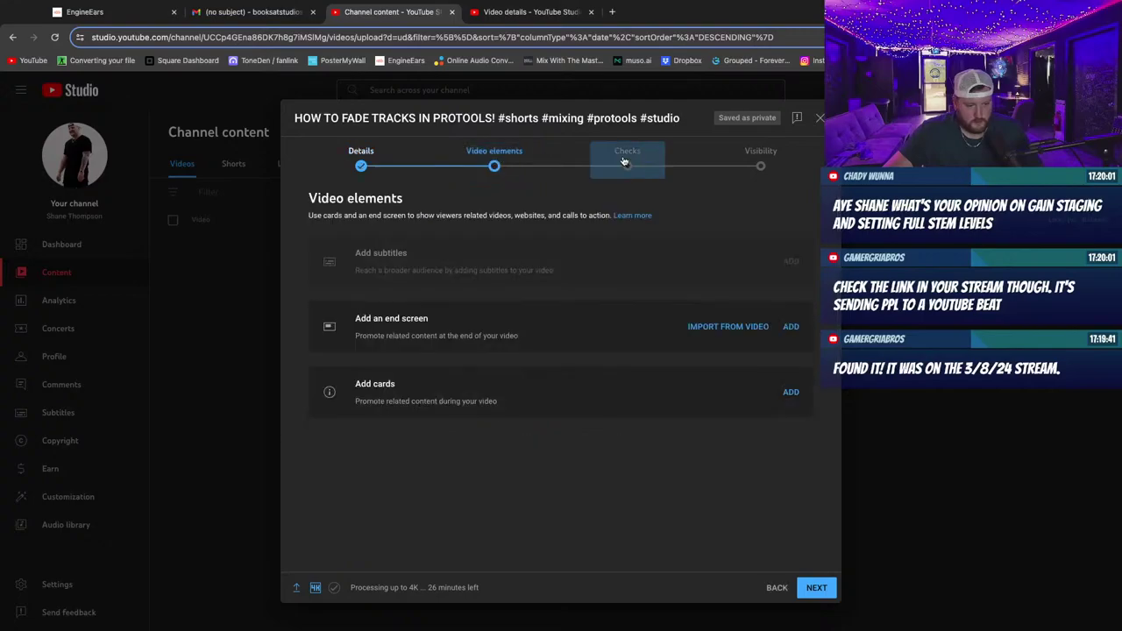
click(626, 158)
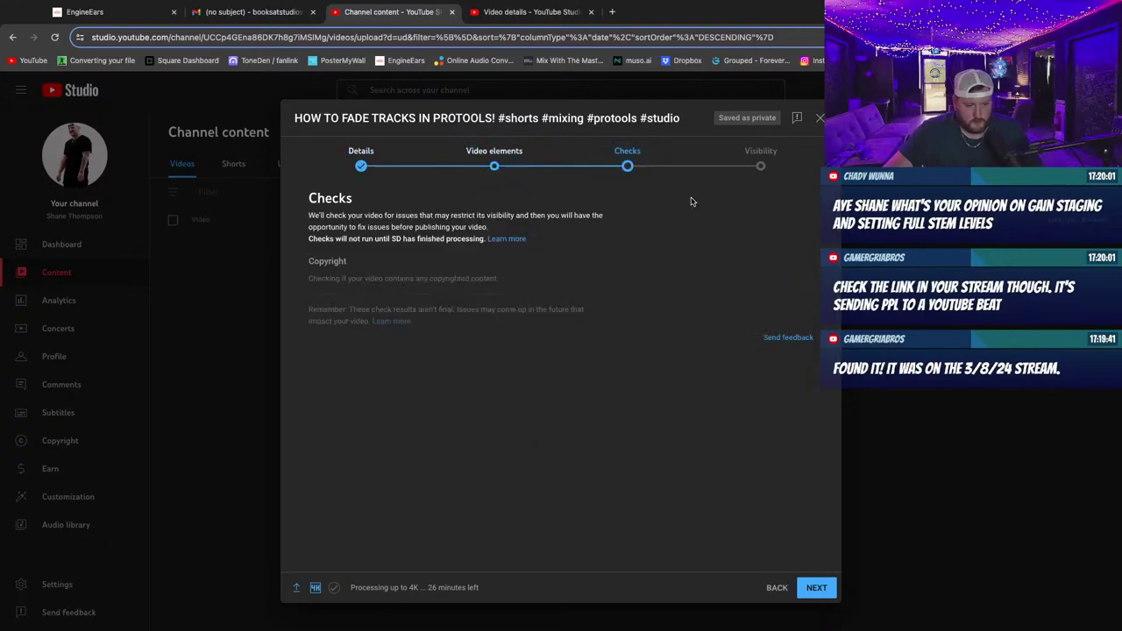
click(761, 168)
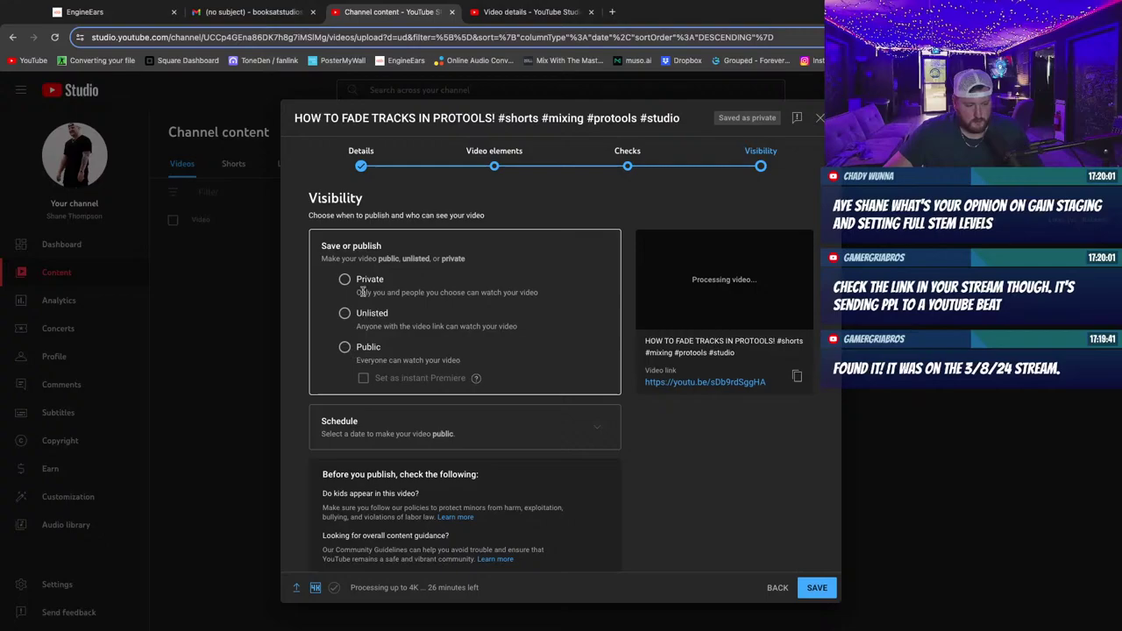
click(818, 588)
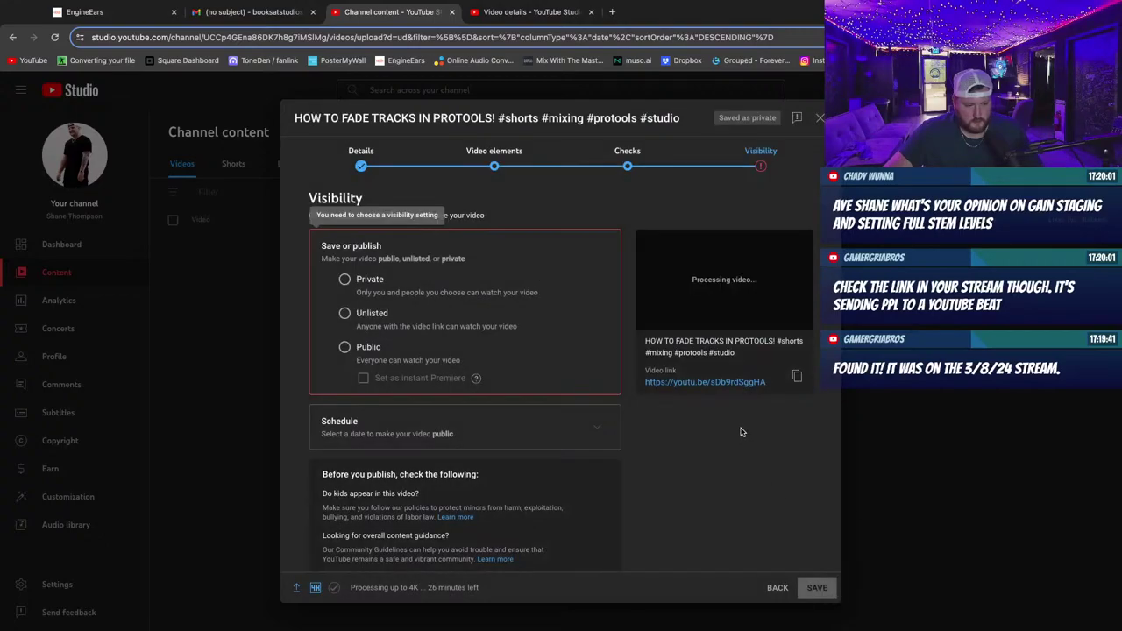
click(345, 348)
click(344, 314)
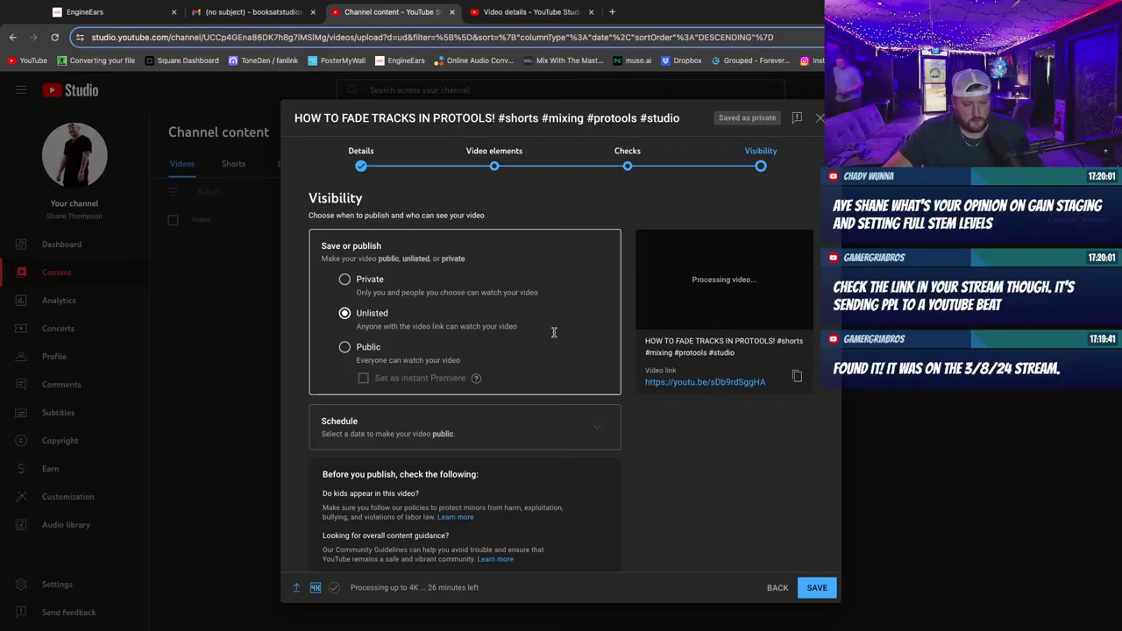
click(817, 587)
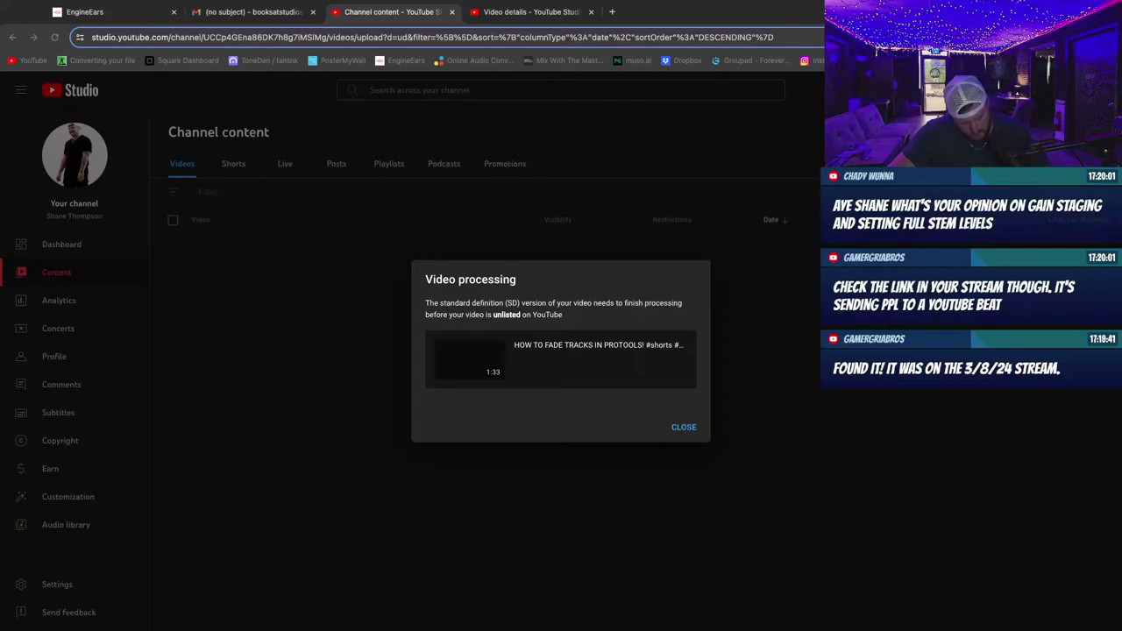
click(612, 11)
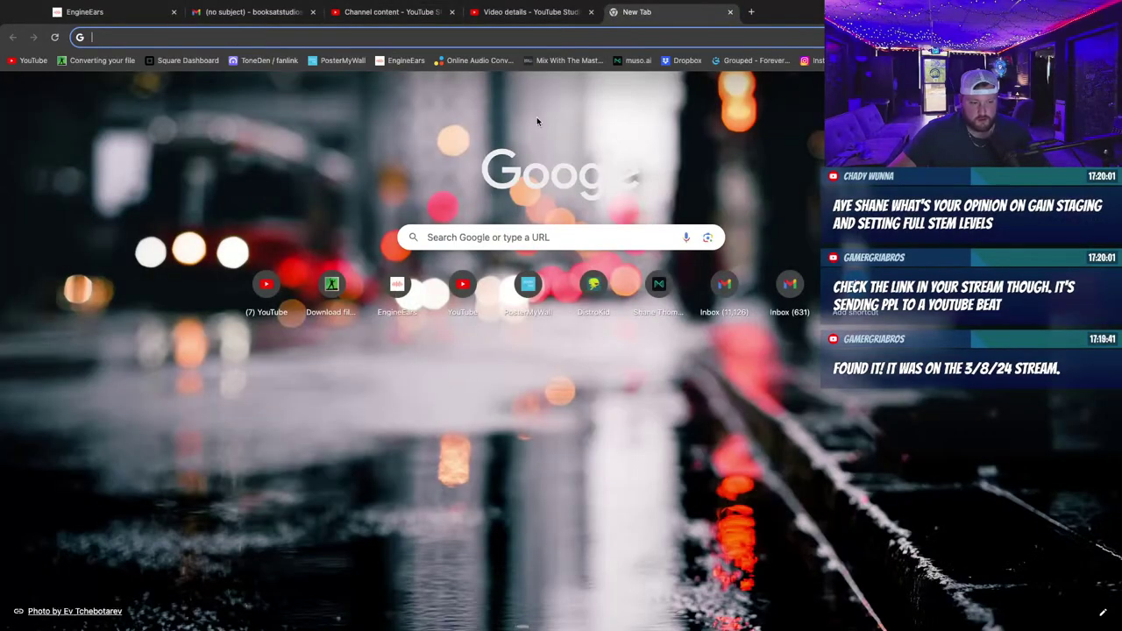
click(333, 36)
text(https://youtu.be/U65EJh7WIpA)
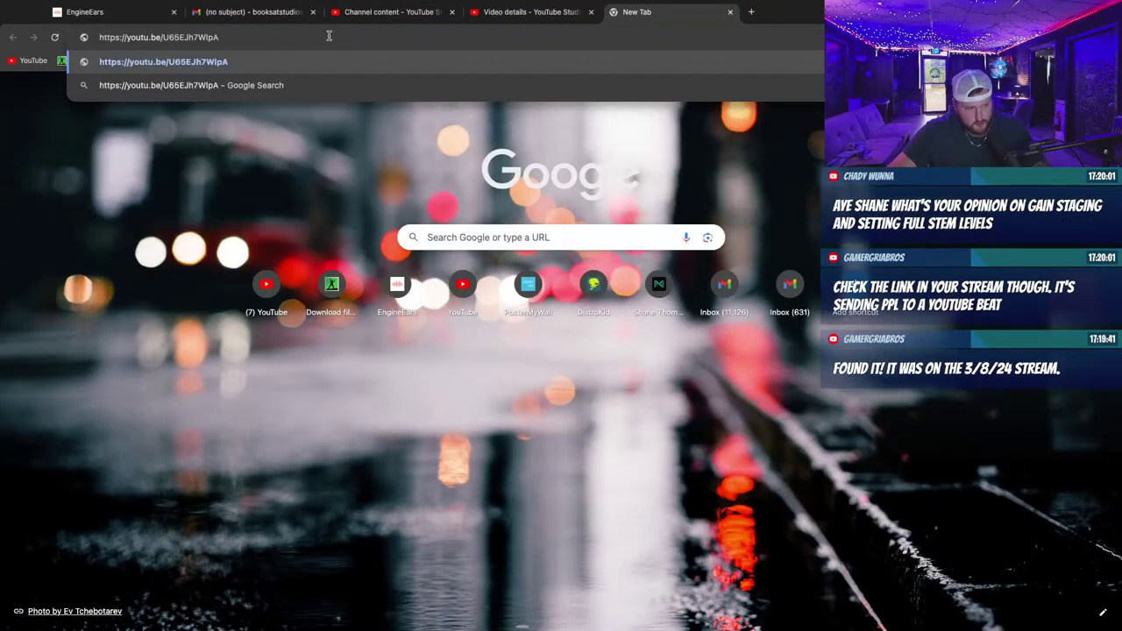
key(Return)
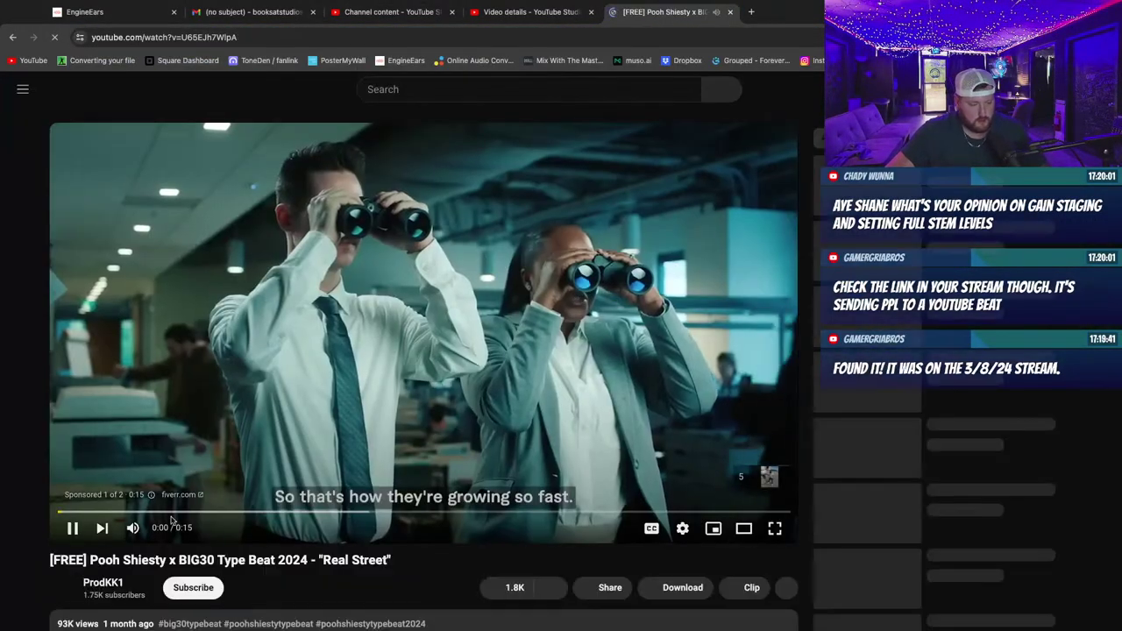
click(443, 294)
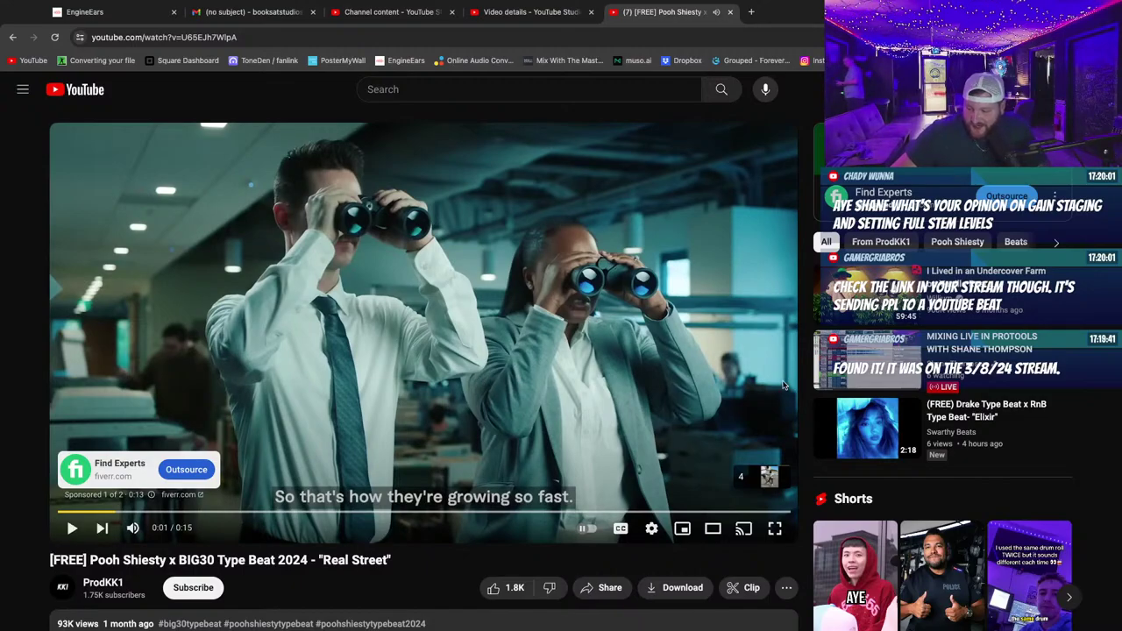
Switch to Discord in full screen, open the channel owner's server and wave to the newest member in chat-here.
key(ctrl+Left)
key(ctrl+Right)
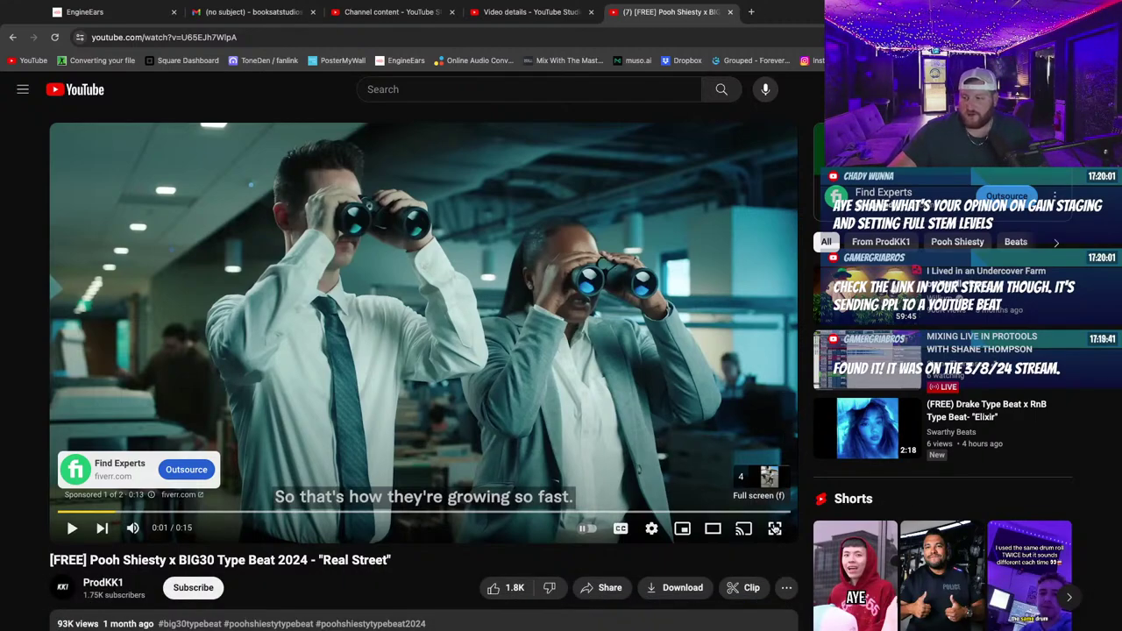
mouse_move(784, 630)
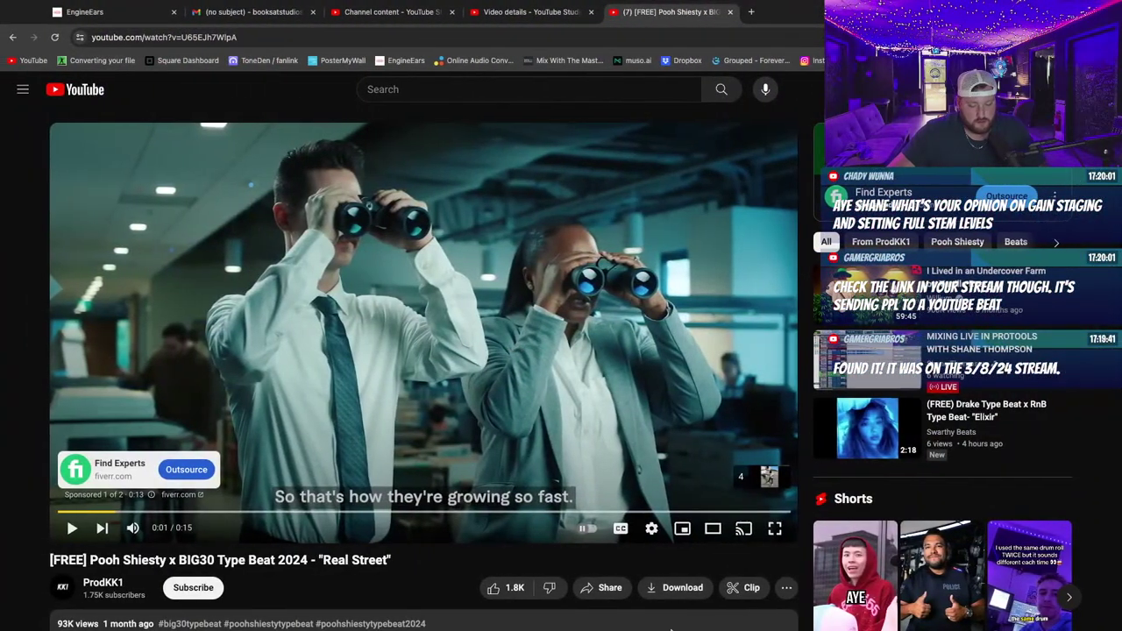
mouse_move(756, 626)
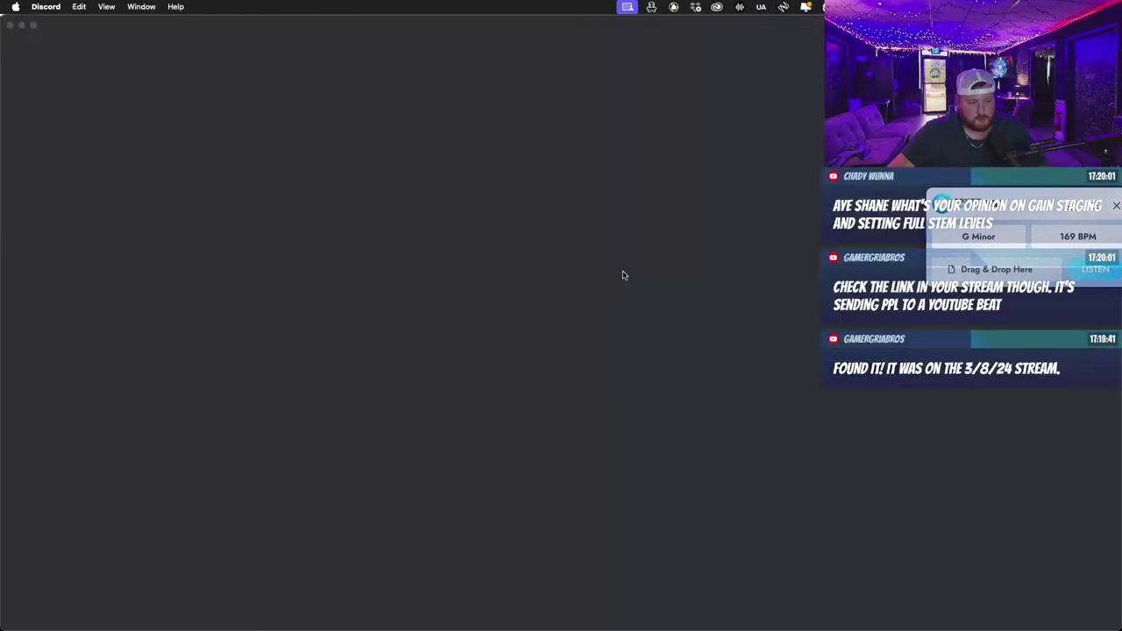
click(33, 26)
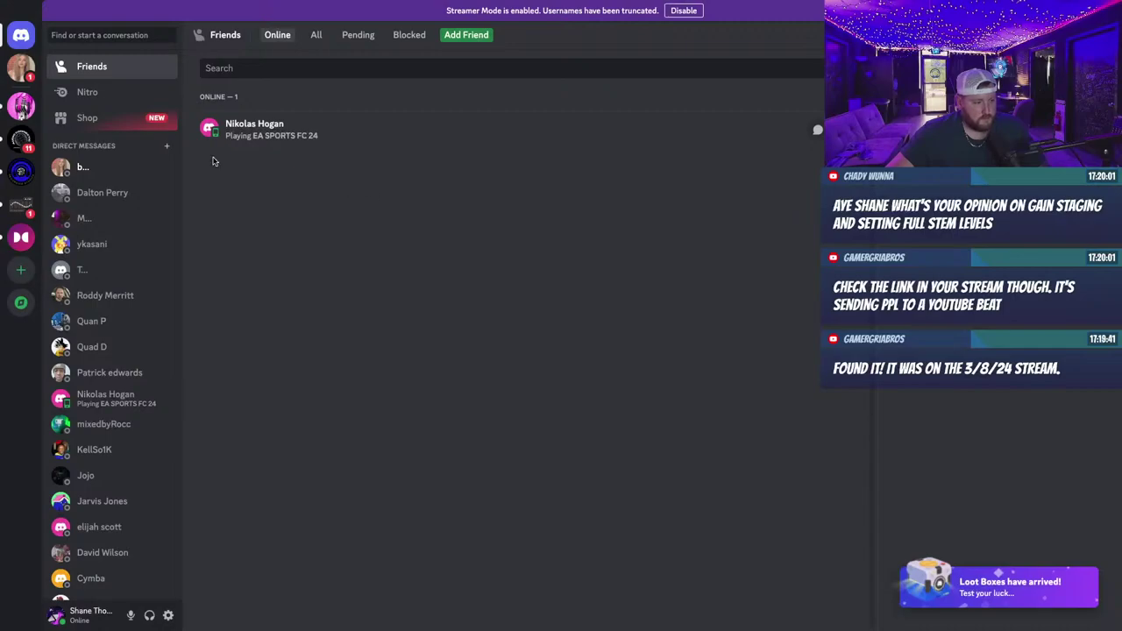
click(21, 106)
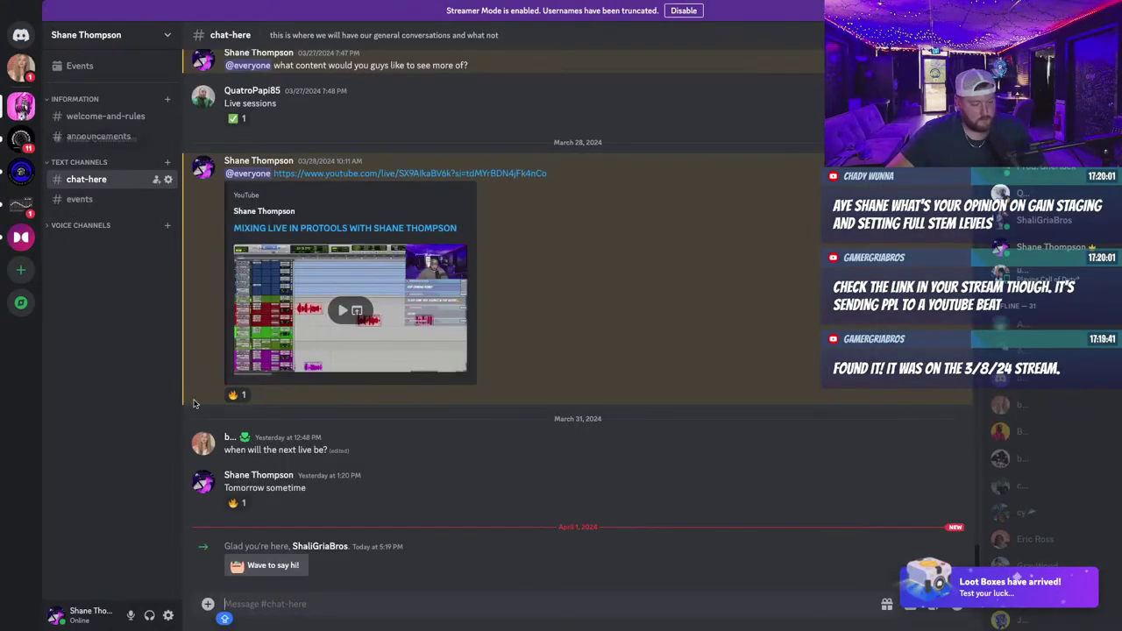
click(281, 565)
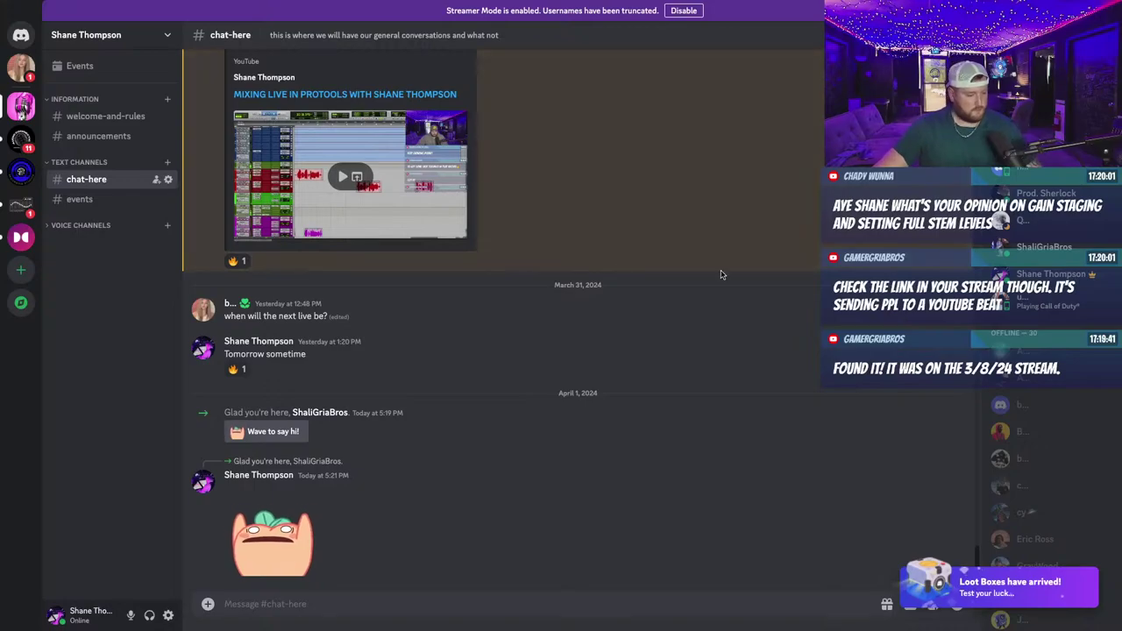
Generate a new server invite link that never expires, with no limit on uses, and copy it.
click(167, 40)
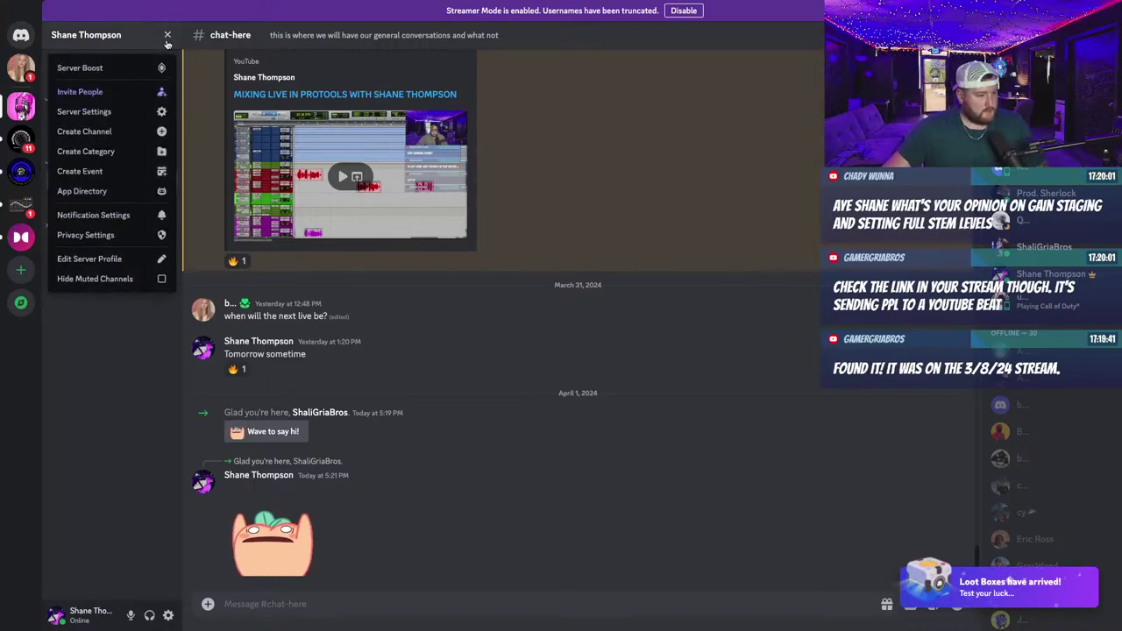
click(132, 91)
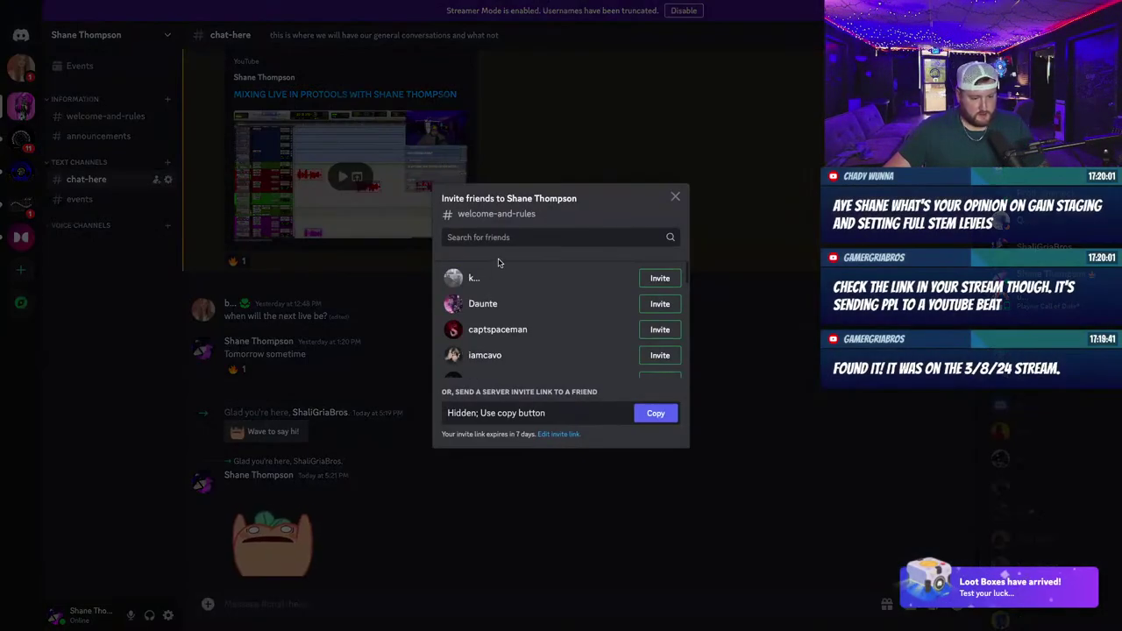
click(556, 435)
click(605, 270)
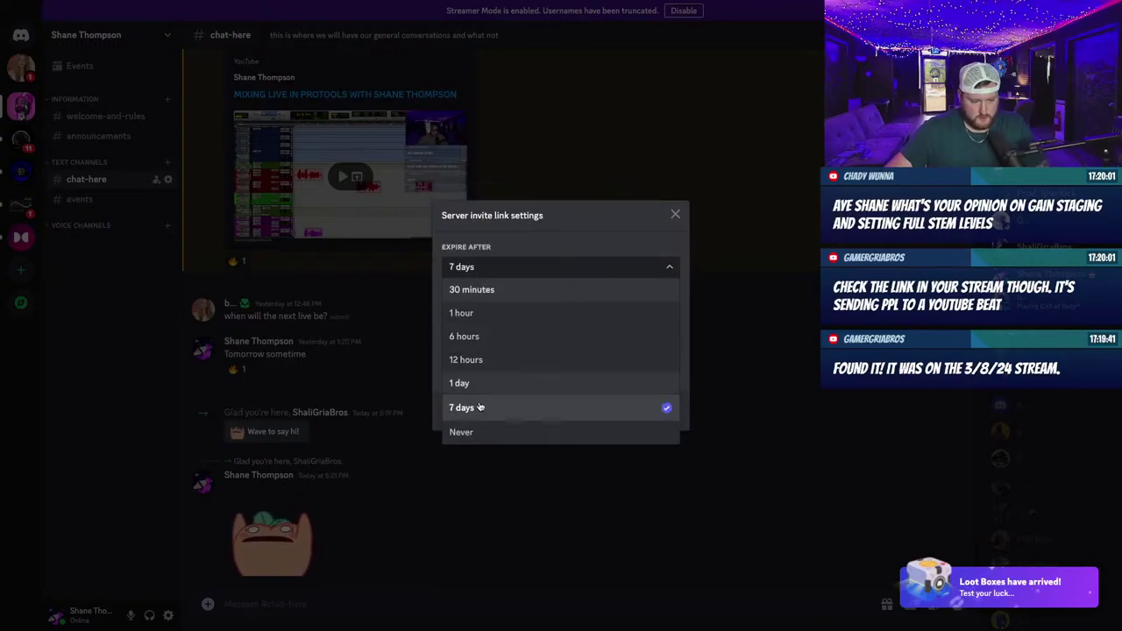
click(488, 431)
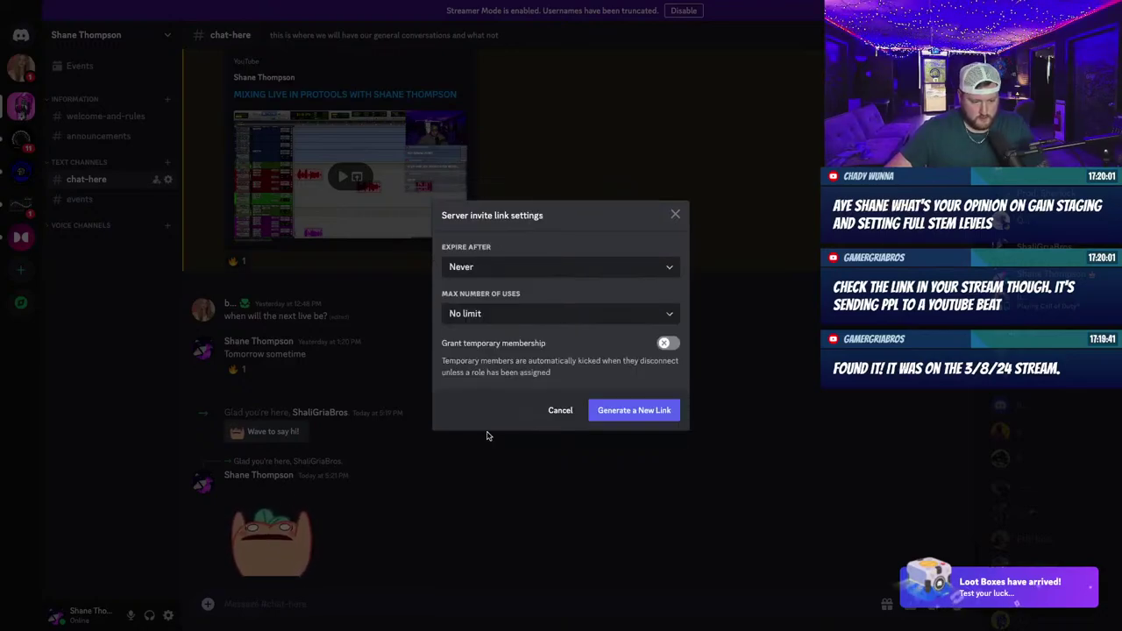
click(630, 415)
click(654, 417)
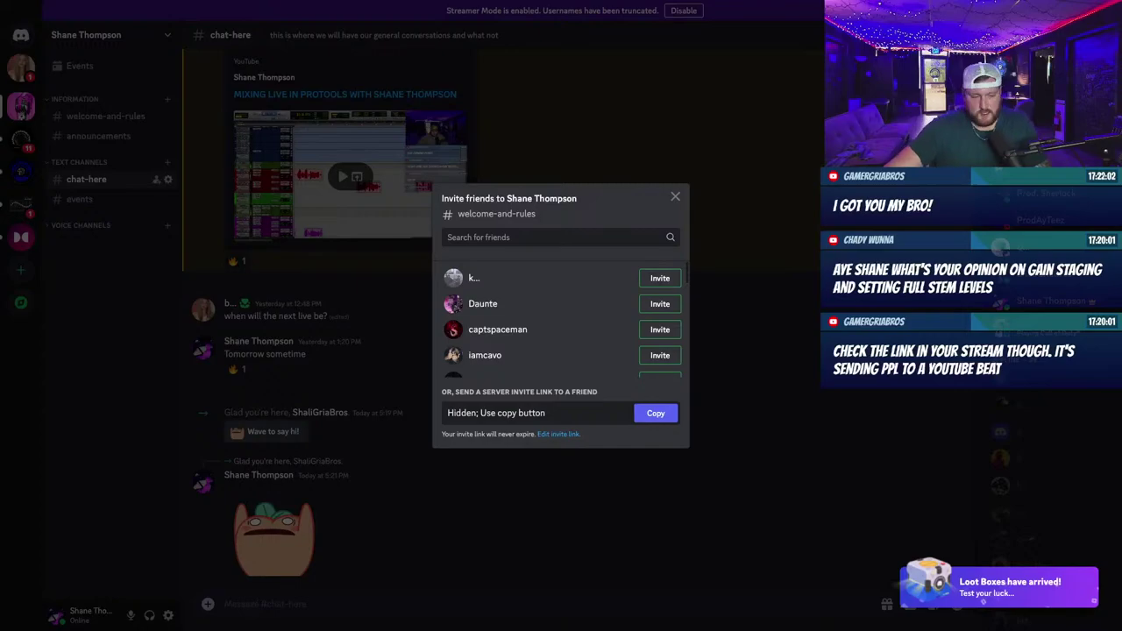
Return to YouTube Studio and check the Discord link in the "MIXING A SONG FROM SCRATCH" Part 6 and Part 5 descriptions.
key(ctrl+Right)
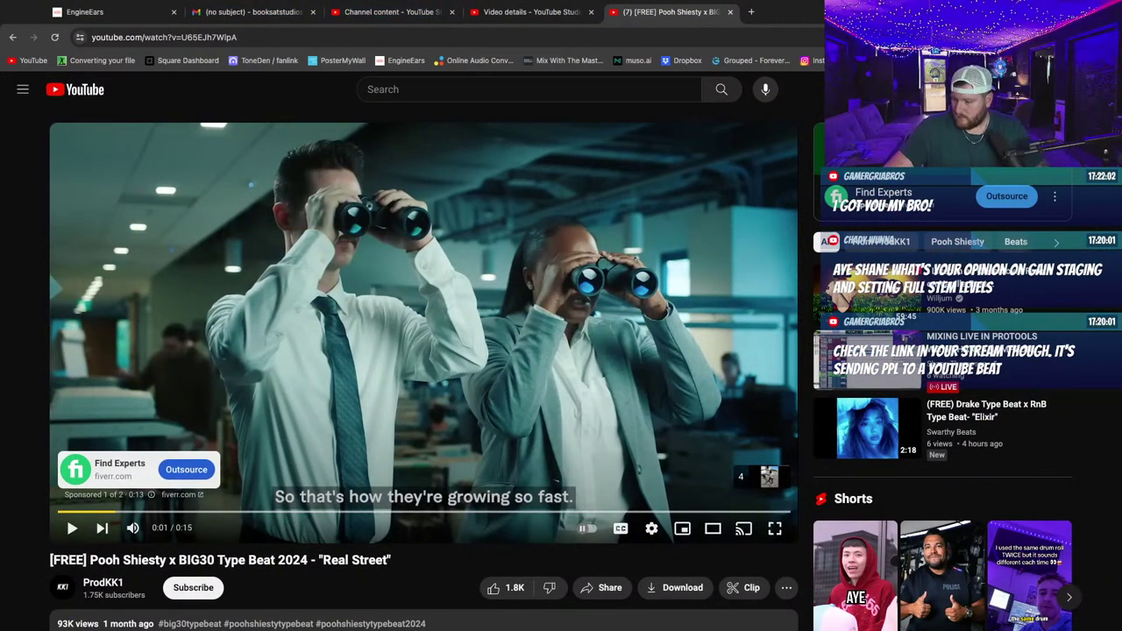
click(526, 13)
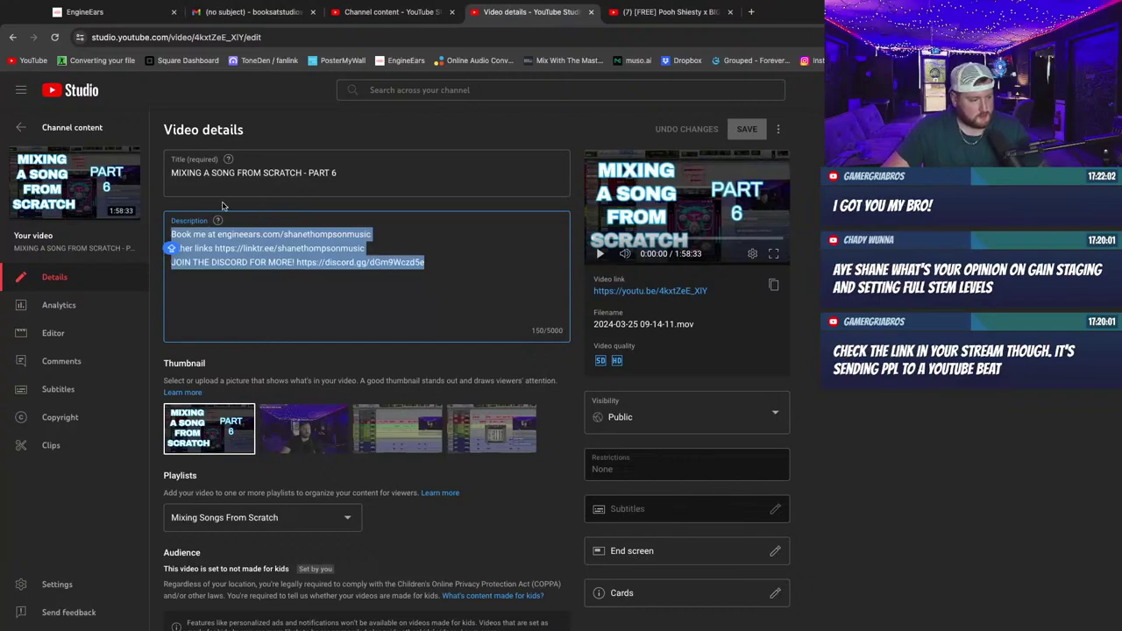
click(357, 294)
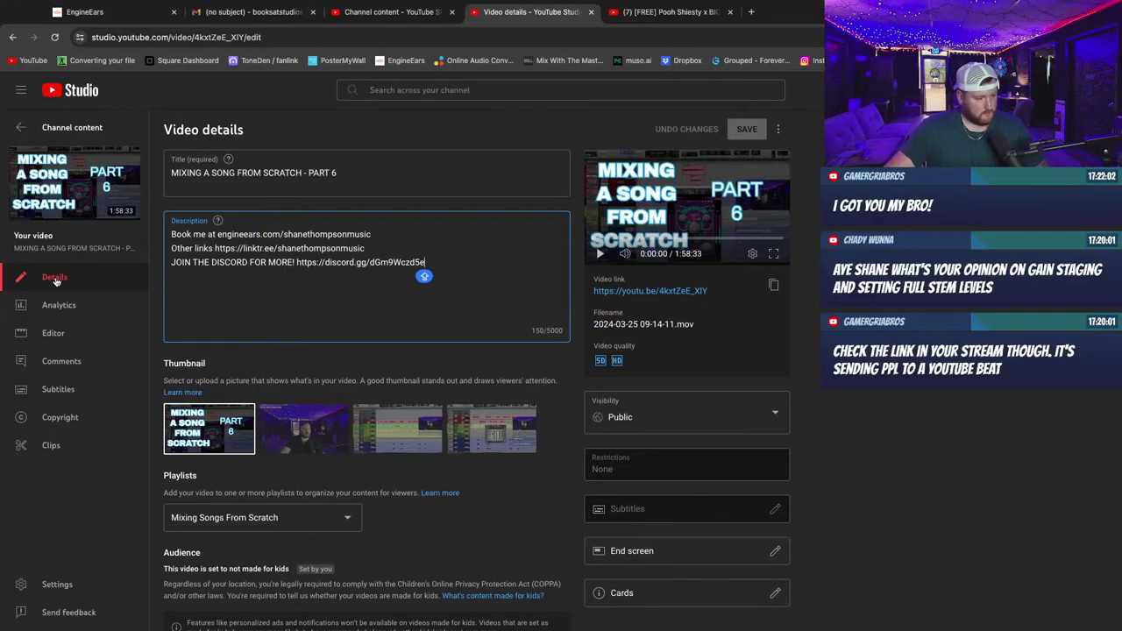
click(21, 127)
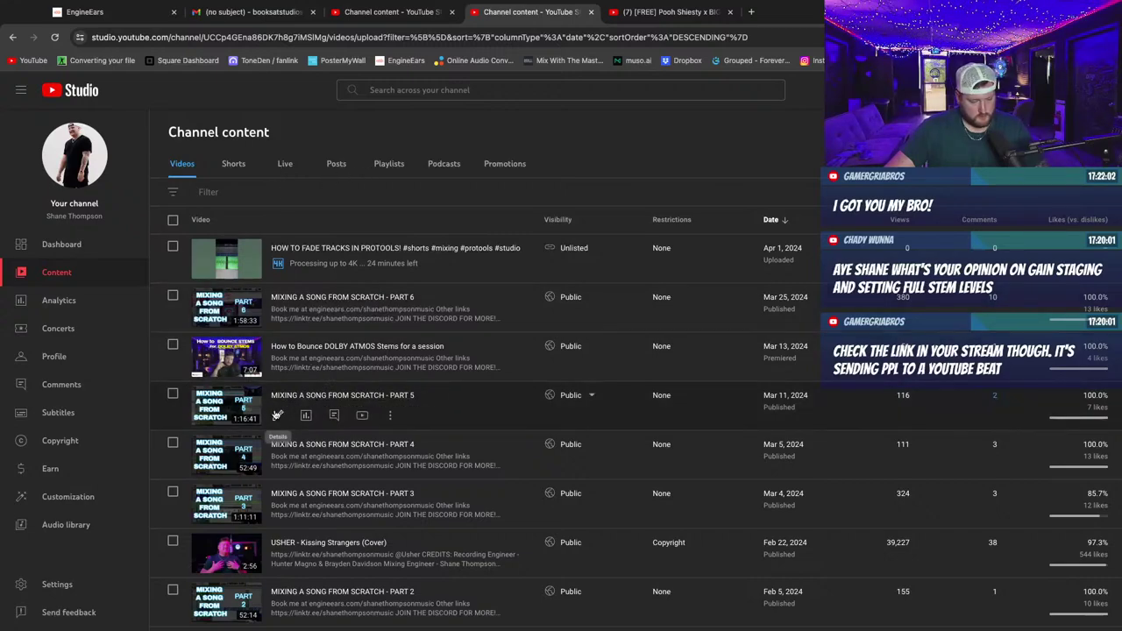
click(278, 417)
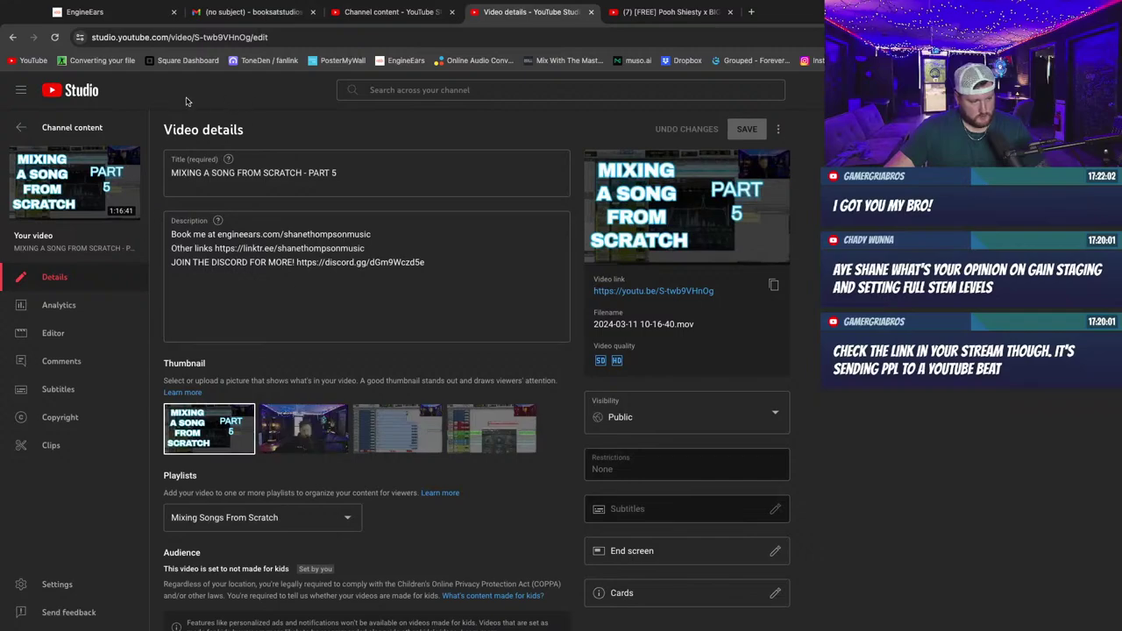
Replace the YouTube link after "JOIN THE DISCORD FOR MORE!" in the Mar 28, 2024 live replay's description with the copied Discord invite and save.
click(22, 131)
click(285, 164)
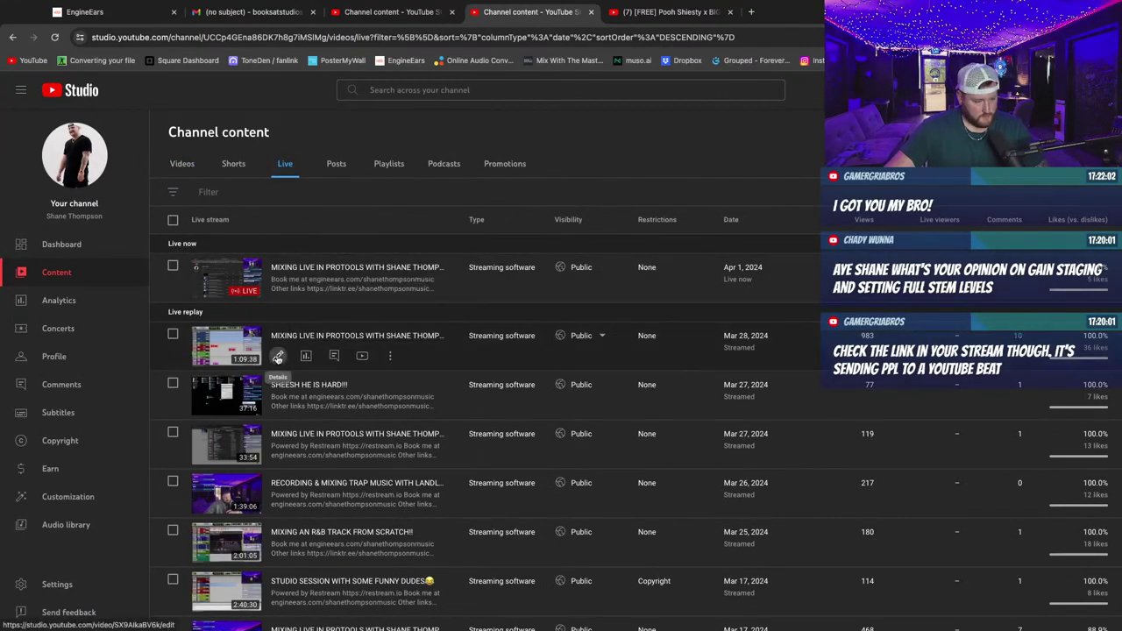
click(277, 361)
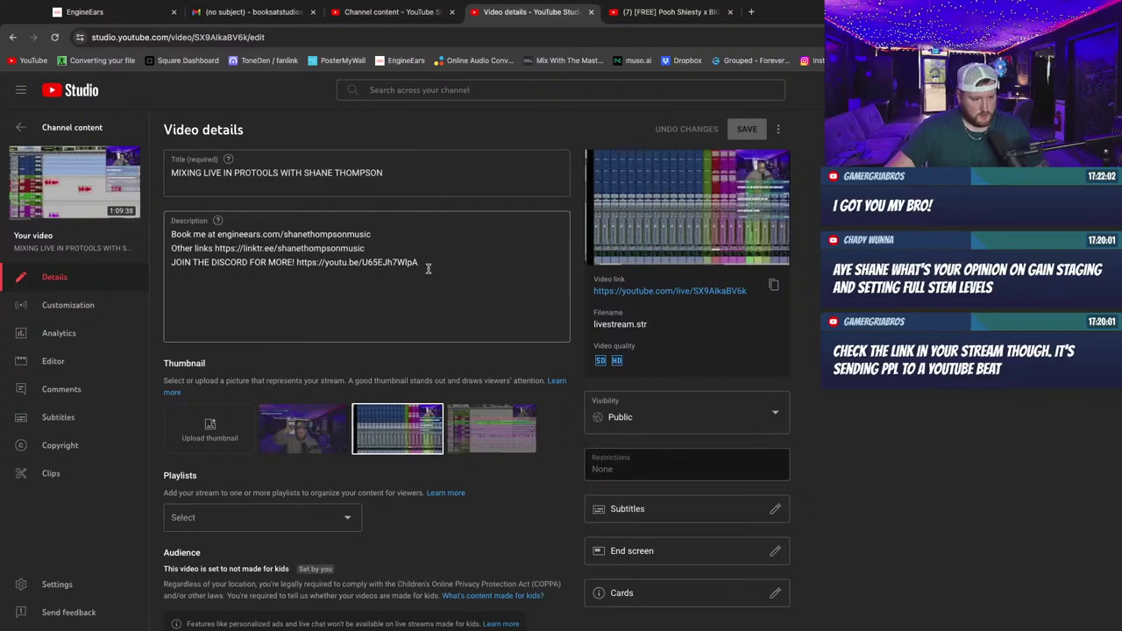
drag(428, 269, 298, 265)
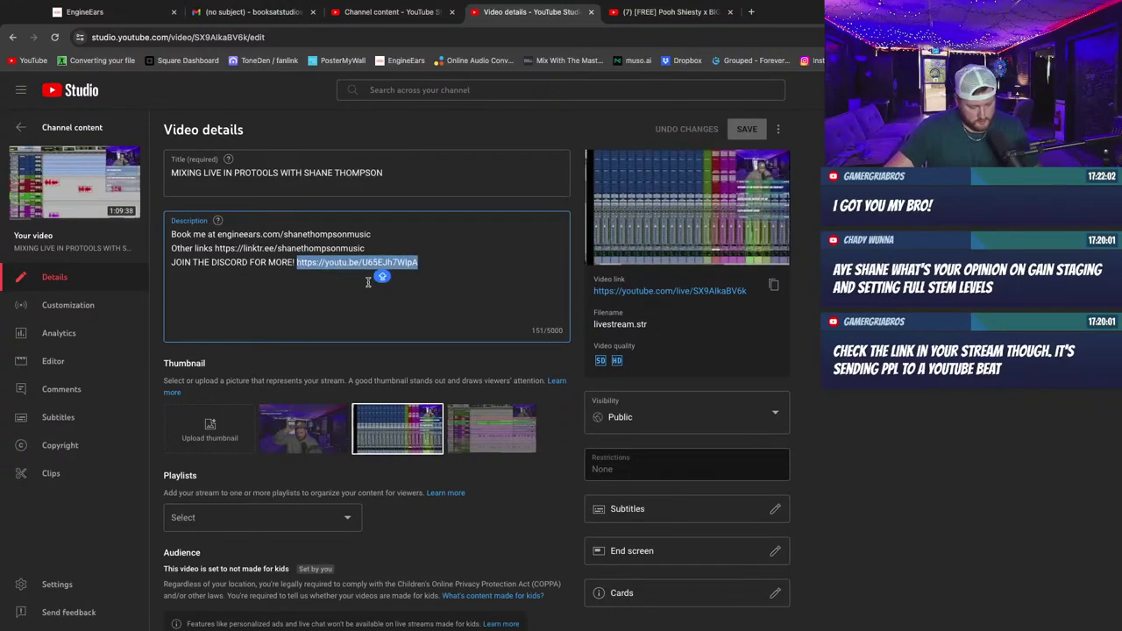
key(ctrl+v)
click(321, 202)
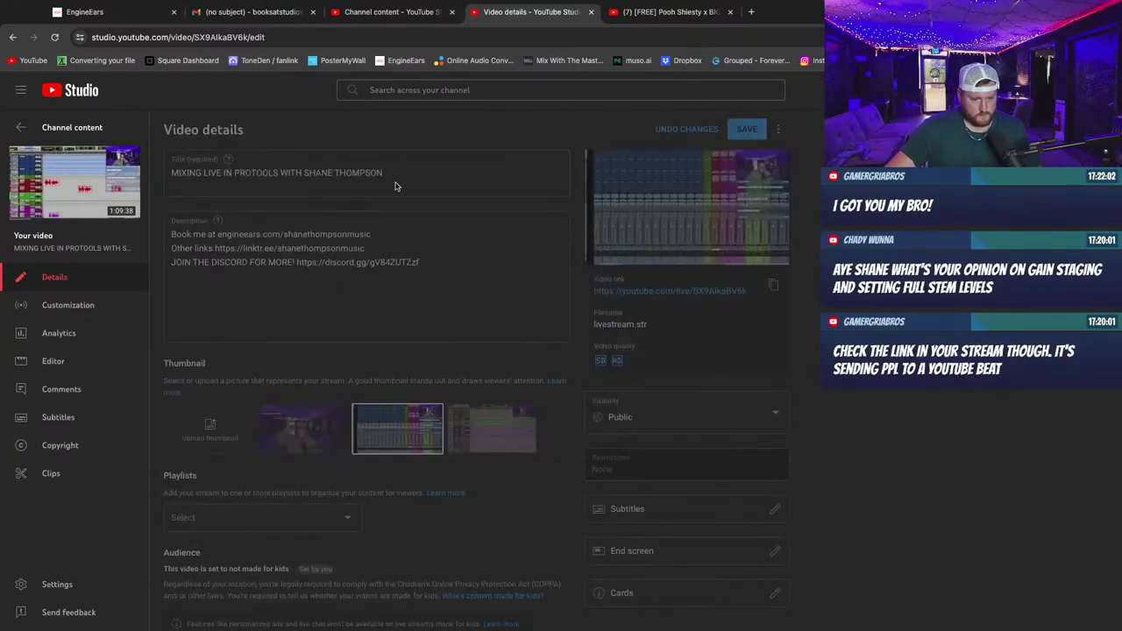
Replace the YouTube link after "JOIN THE DISCORD FOR MORE!" in the "SHEESH HE IS HARD!!!" replay's description with the copied Discord invite and save.
click(21, 127)
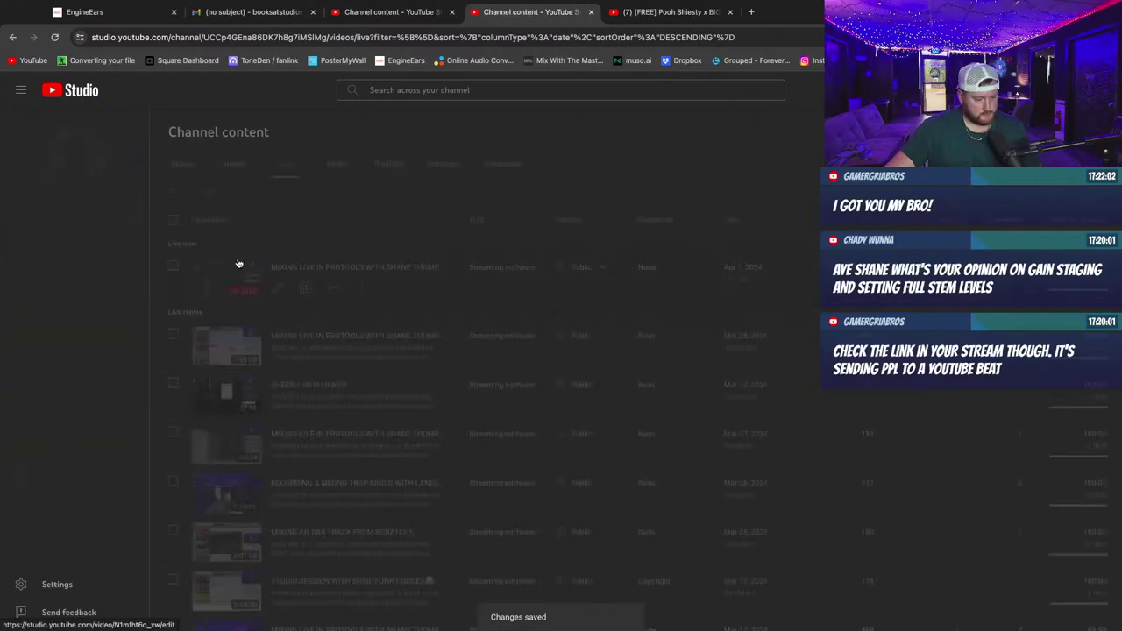
click(277, 406)
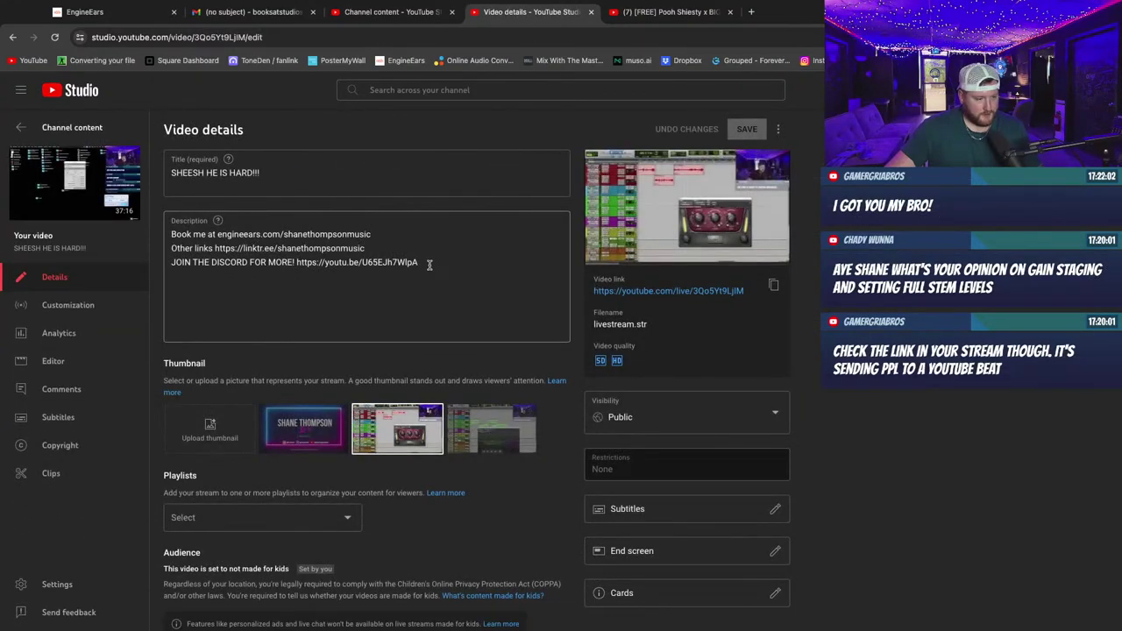
drag(429, 265, 309, 266)
key(ctrl+v)
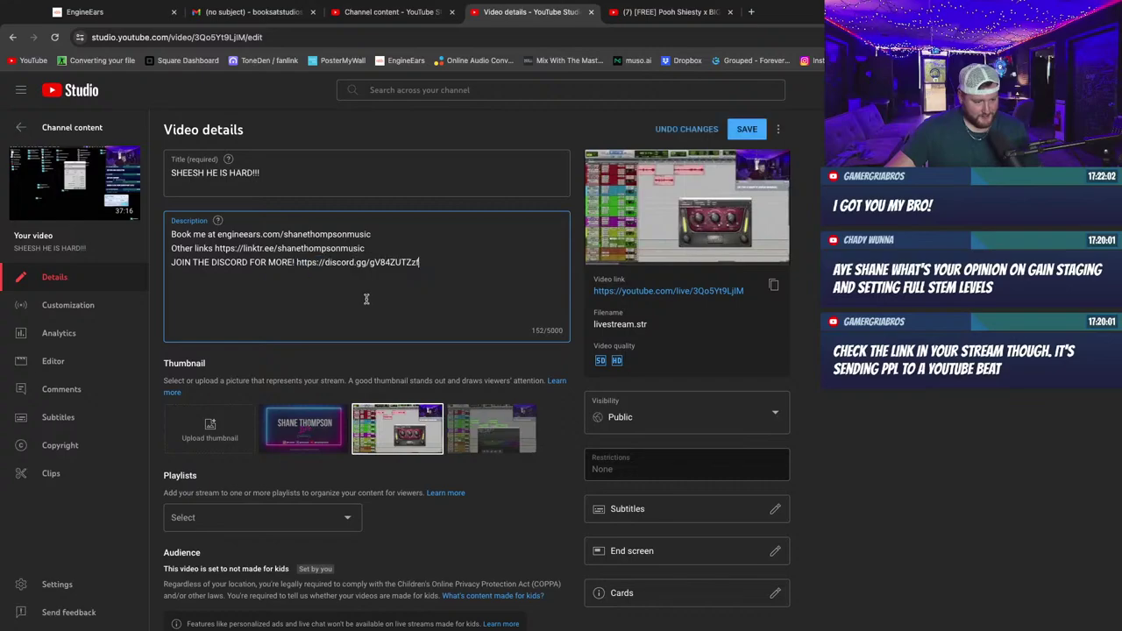
click(748, 136)
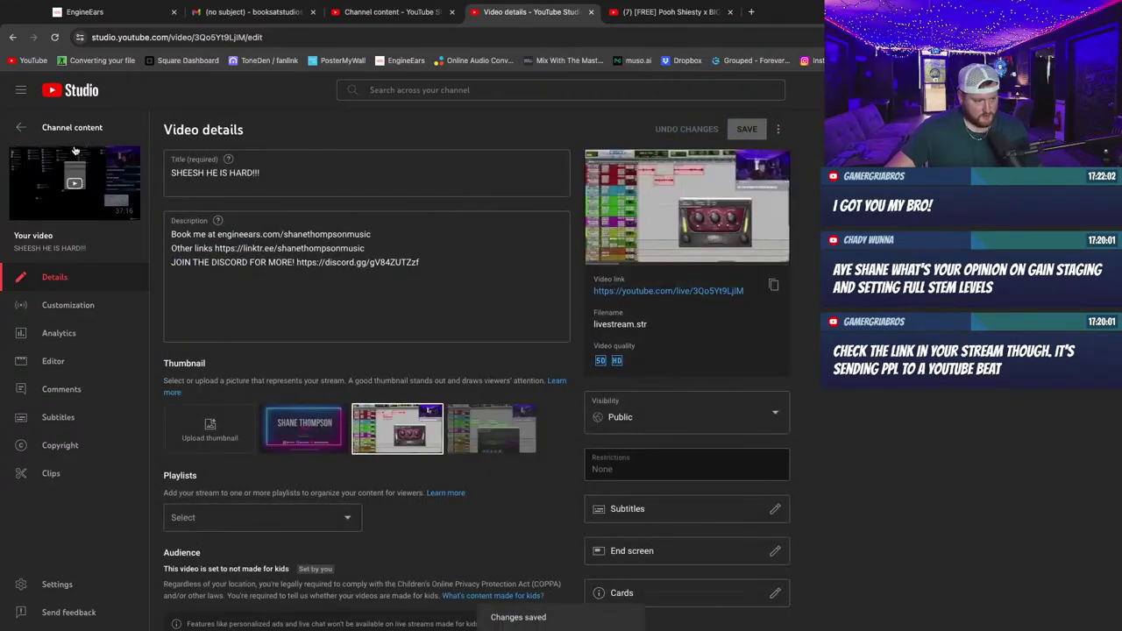
Replace the wrong Discord link in the Mar 27, 2024 "MIXING LIVE IN PROTOOLS" replay's description with the copied Discord invite and save.
click(21, 128)
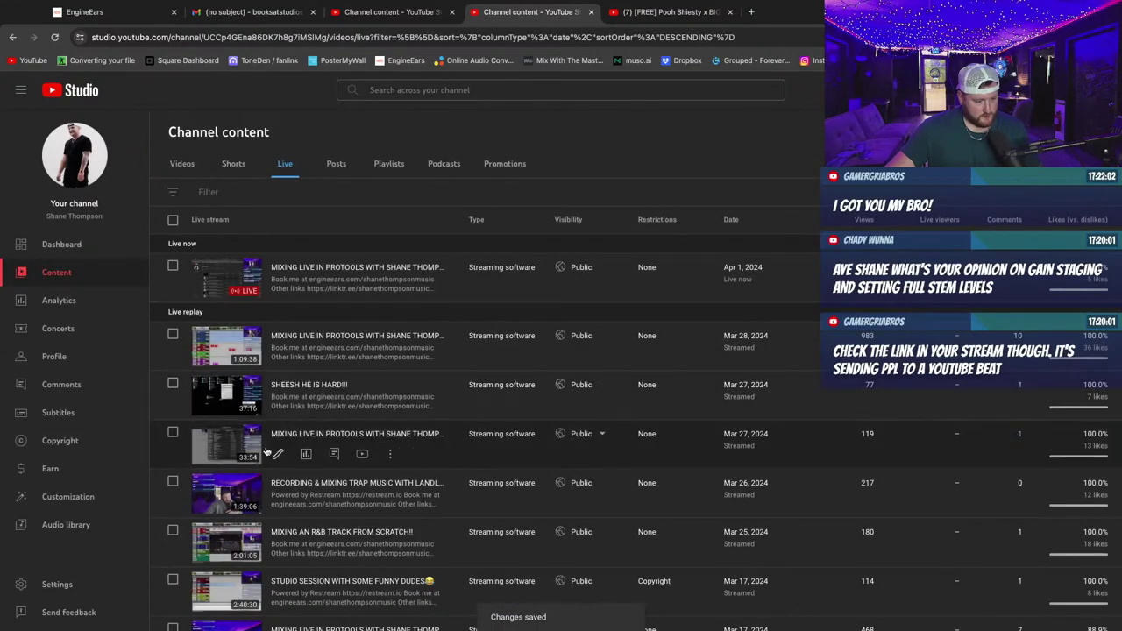
click(278, 455)
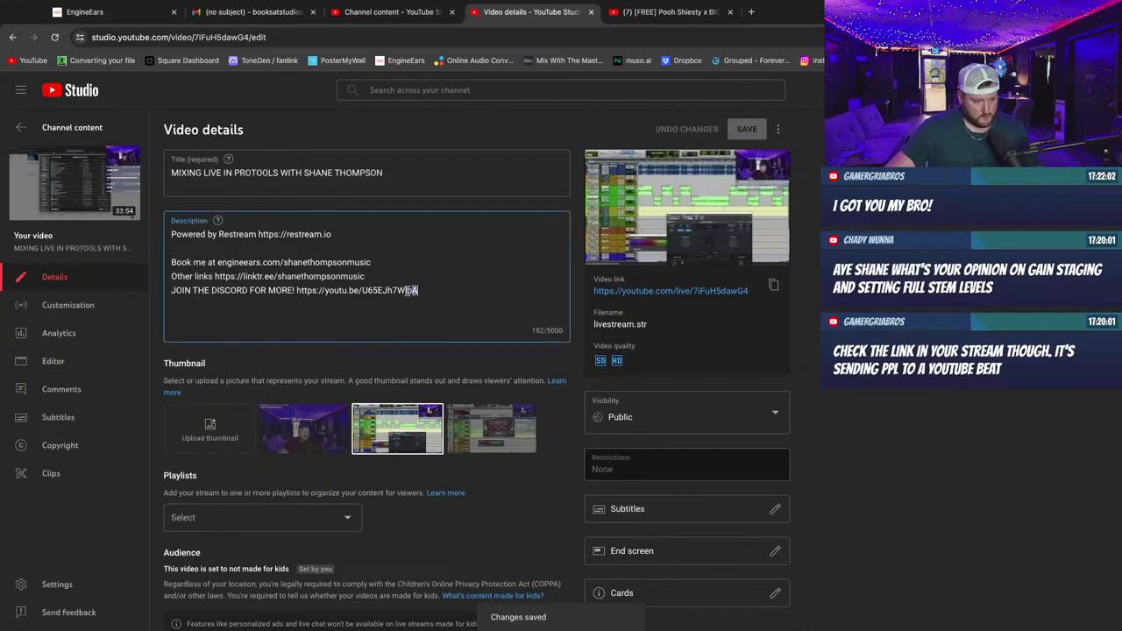
mouse_move(419, 290)
mouse_down()
mouse_move(298, 297)
mouse_move(419, 291)
mouse_up()
key(ctrl+v)
click(747, 129)
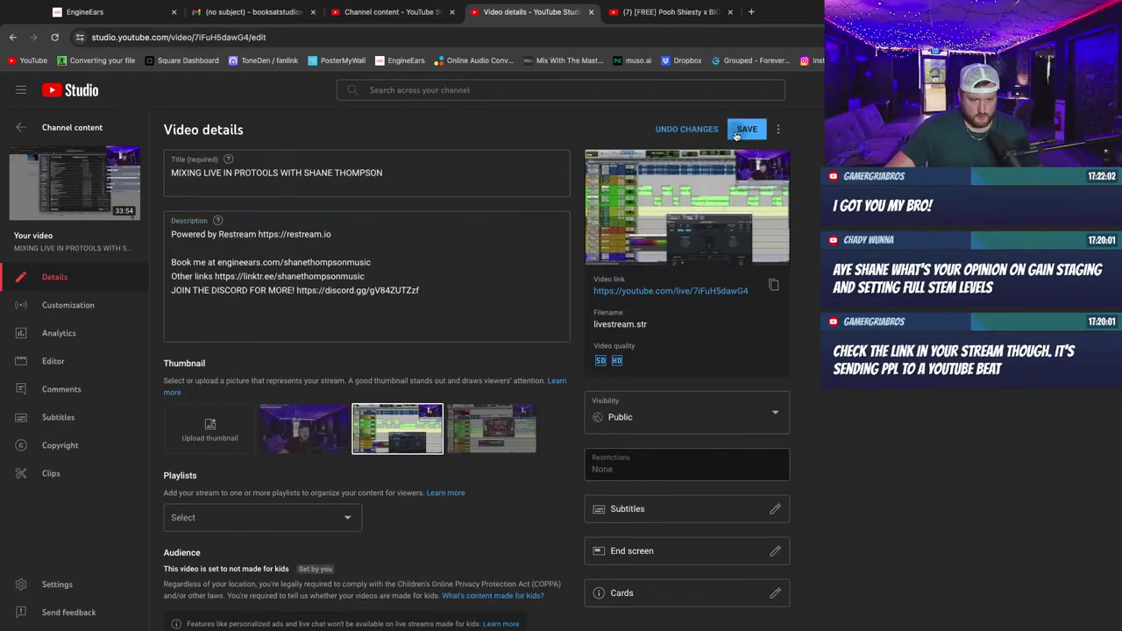
Replace the wrong Discord link in the "RECORDING & MIXING TRAP MUSIC WITH LANDLORDLOCO!" replay's description with the copied invite and save.
click(21, 127)
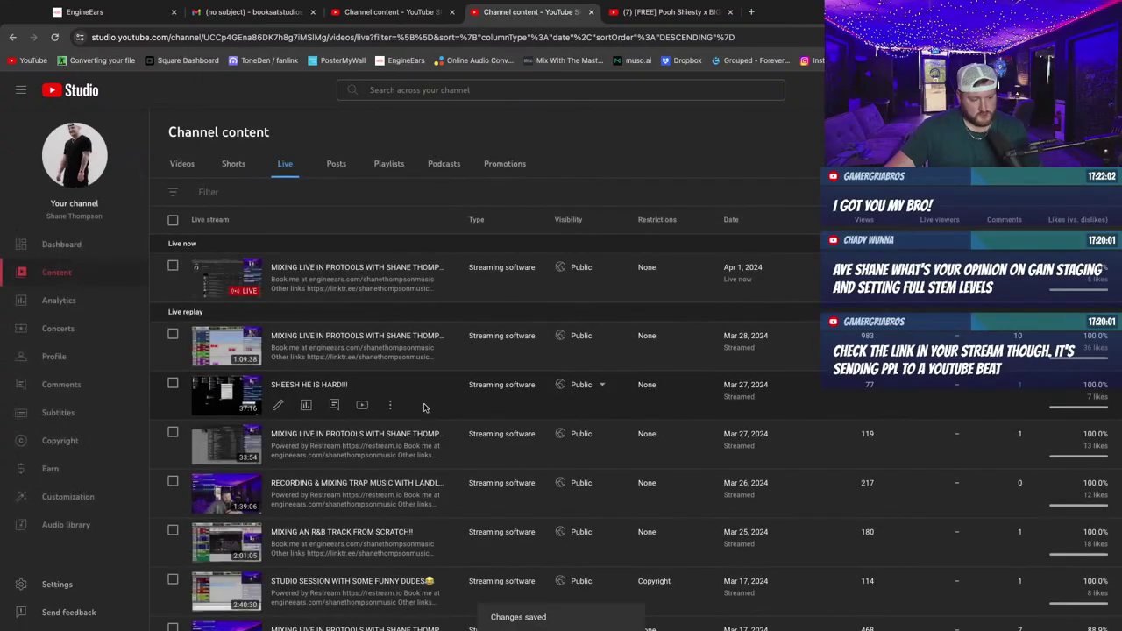
scroll(426, 406, down, 2)
click(277, 433)
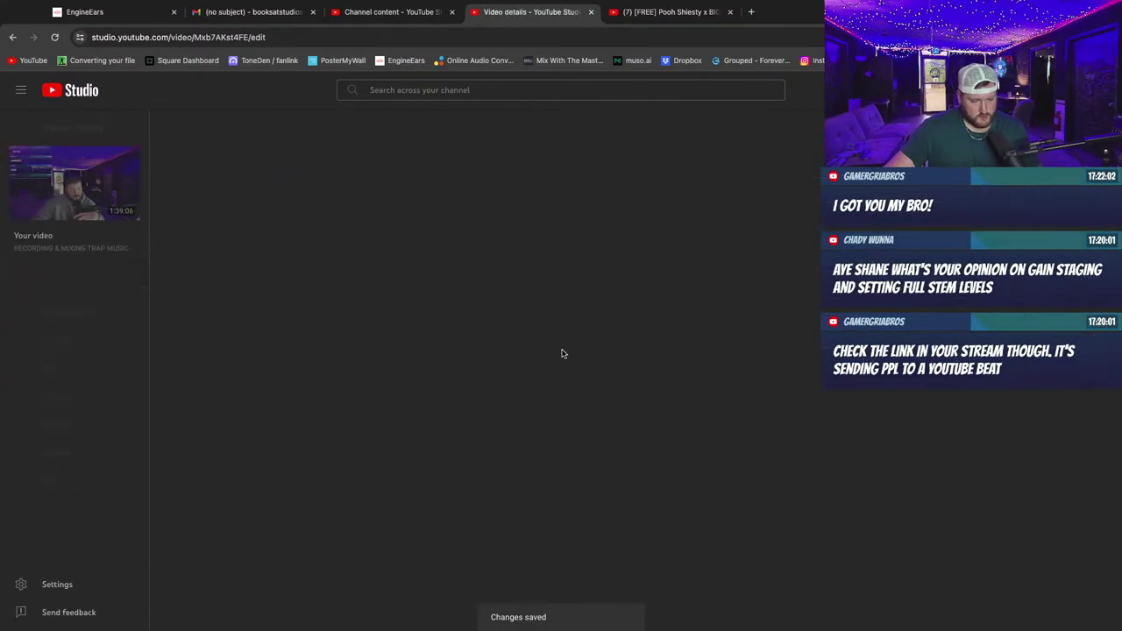
drag(429, 292, 296, 291)
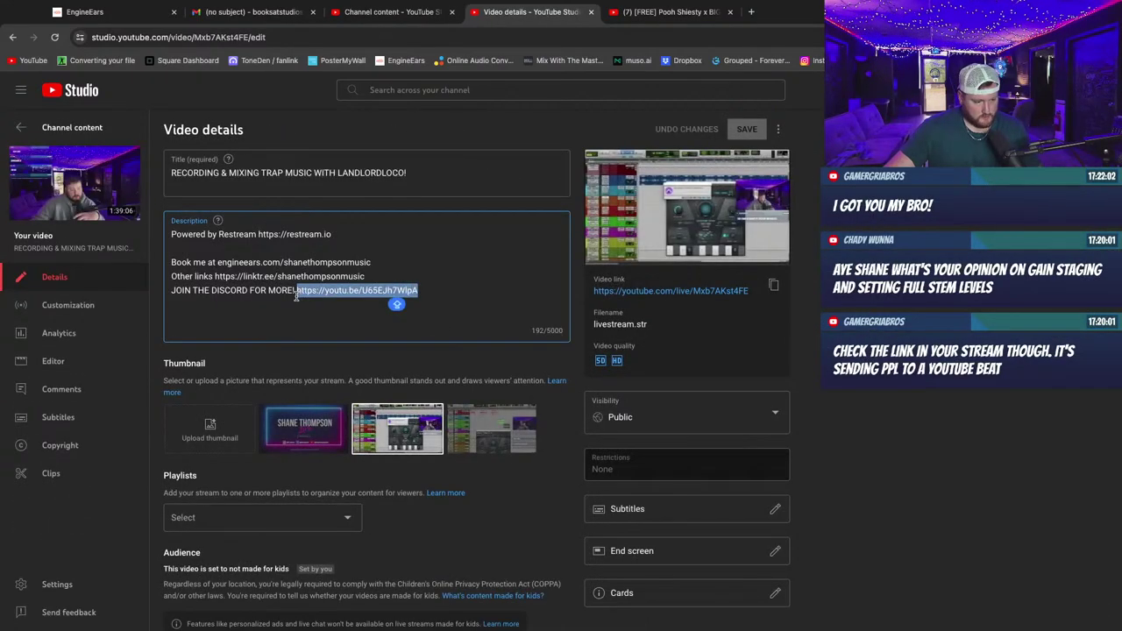
key(ctrl+v)
click(747, 129)
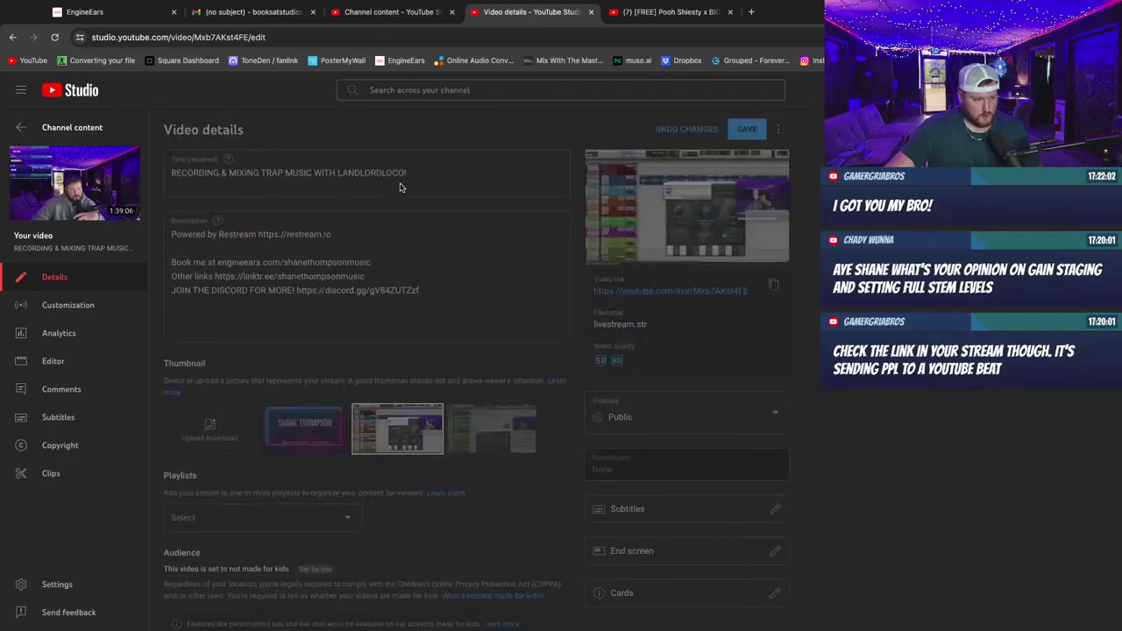
click(22, 128)
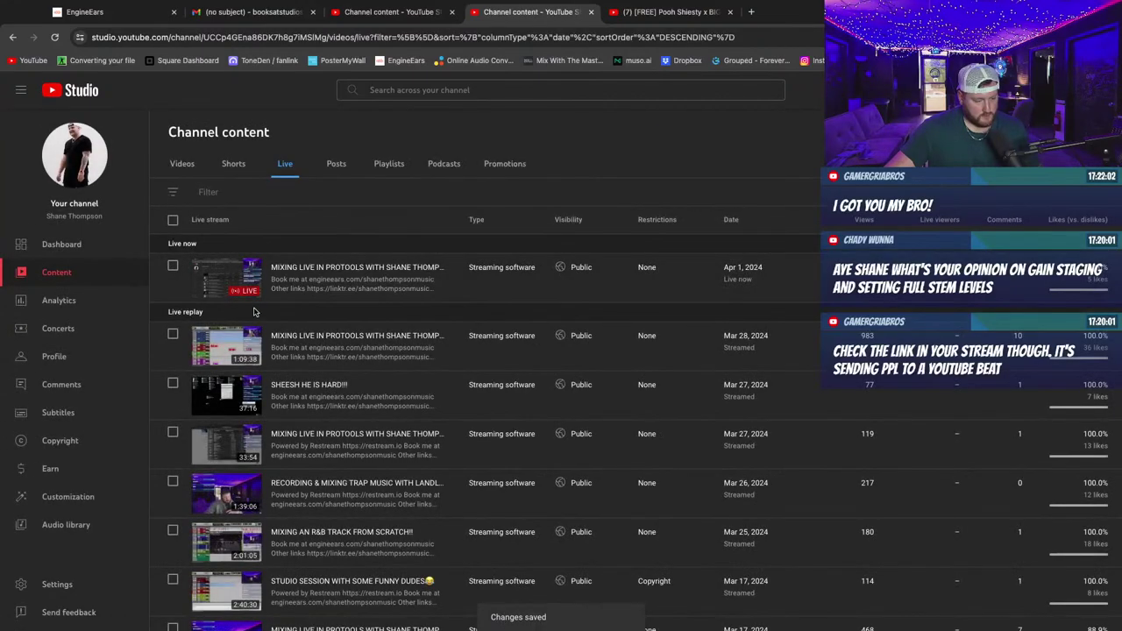
click(278, 554)
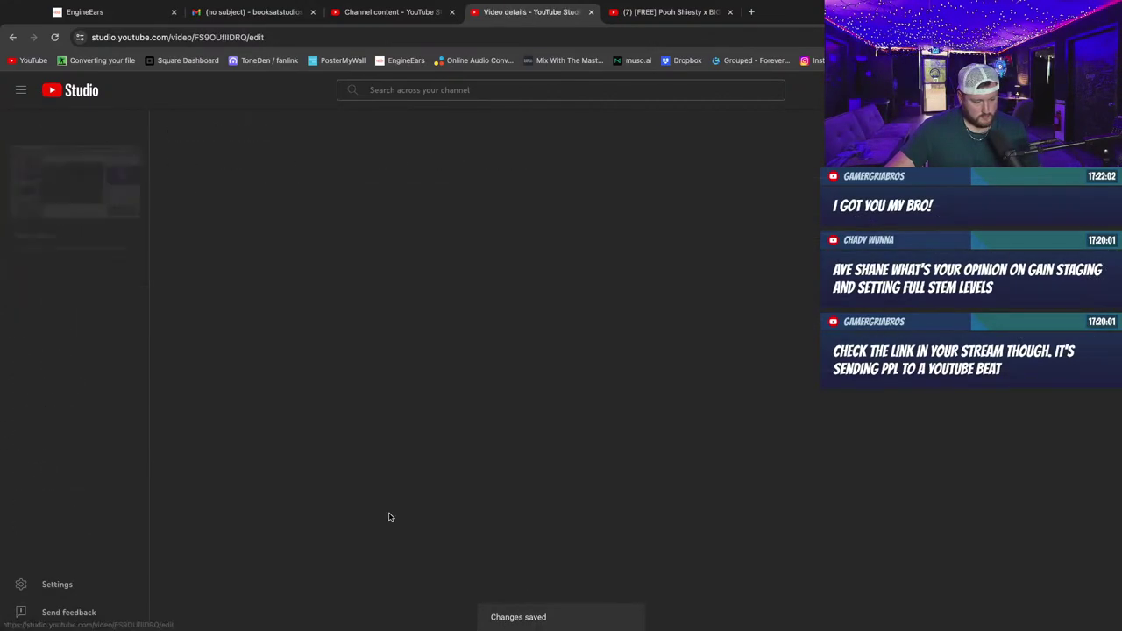
drag(298, 263, 419, 263)
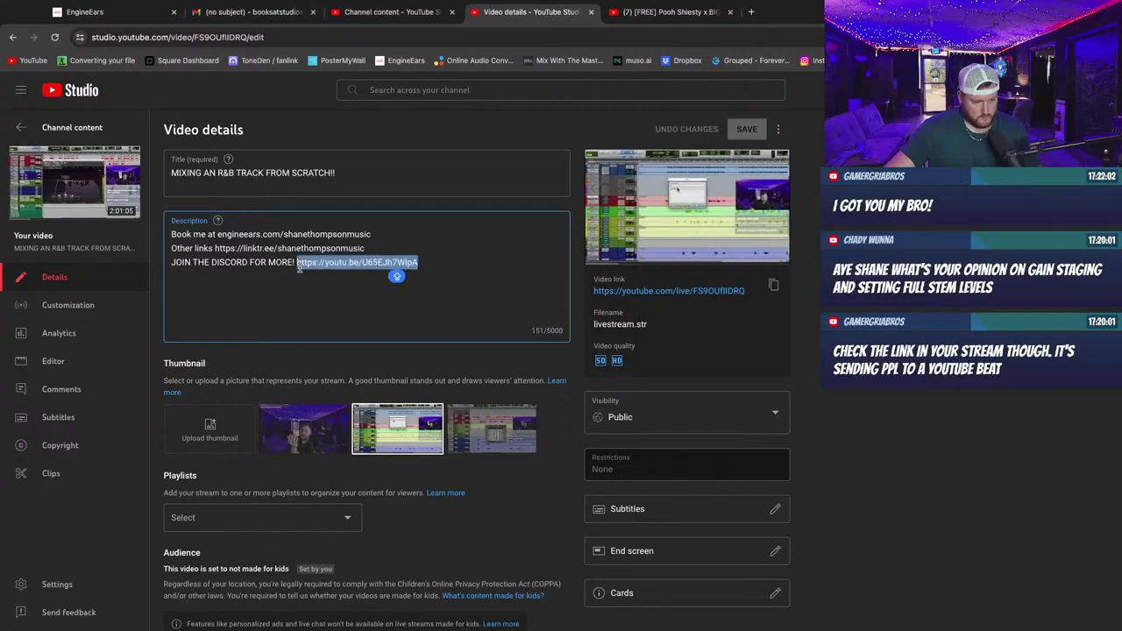
text(https://discord.gg/gV84ZUTZzf)
click(747, 129)
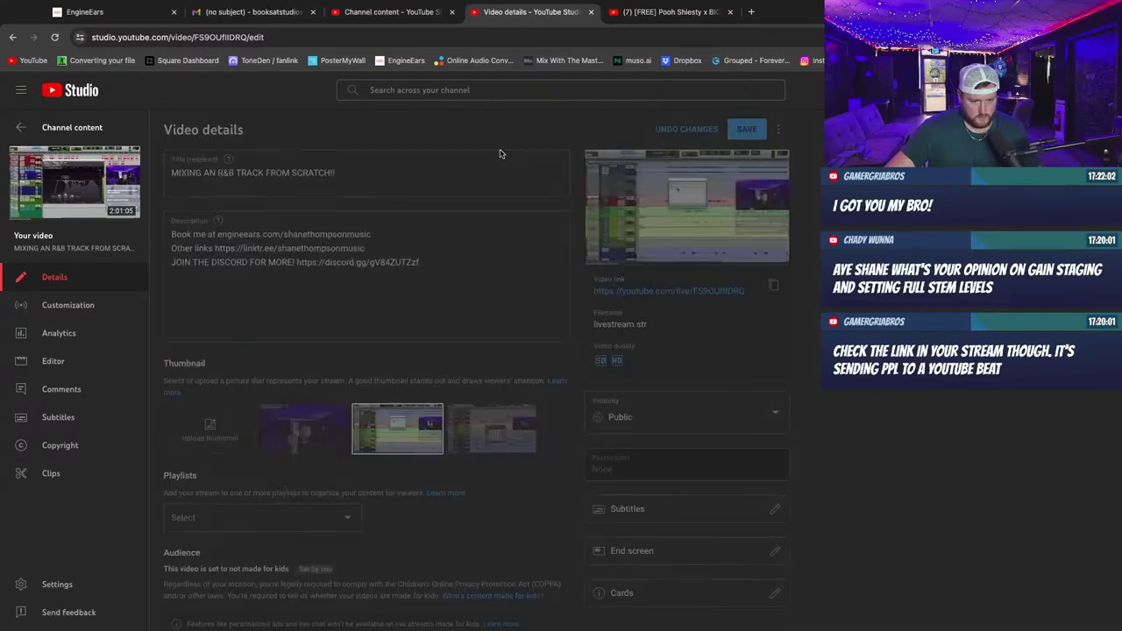
click(22, 127)
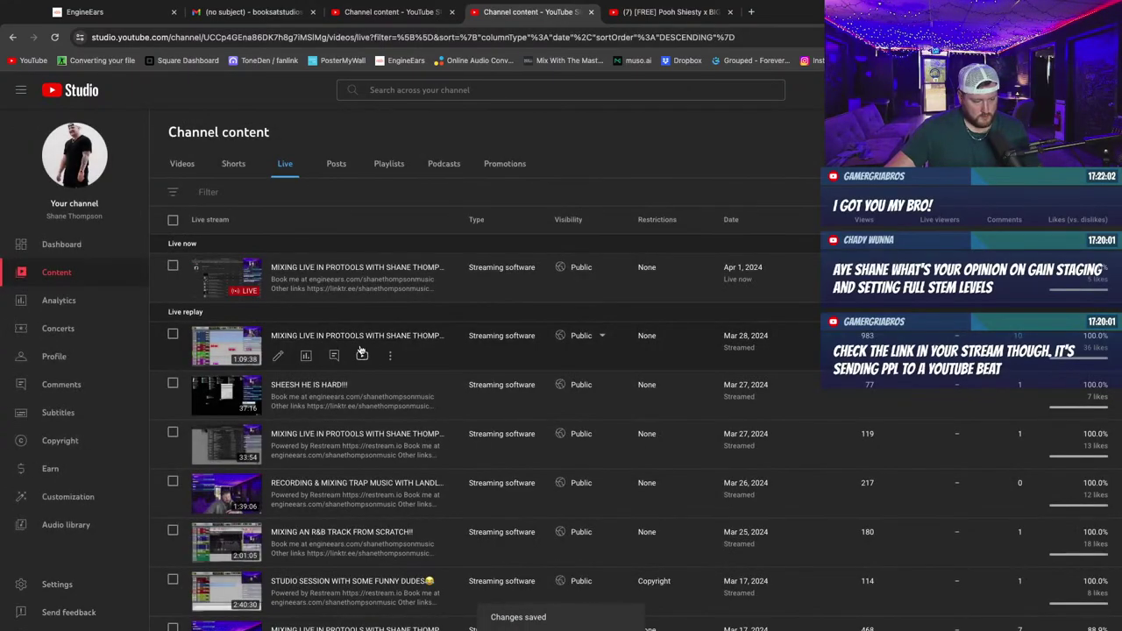
scroll(325, 332, down, 4)
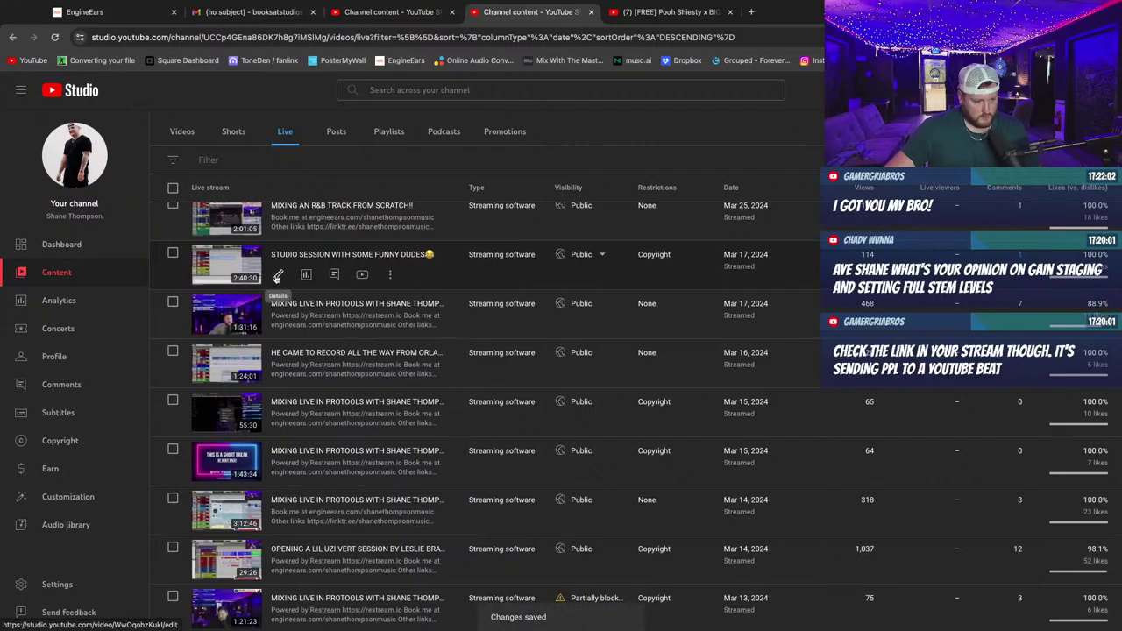
click(277, 276)
drag(439, 292, 308, 294)
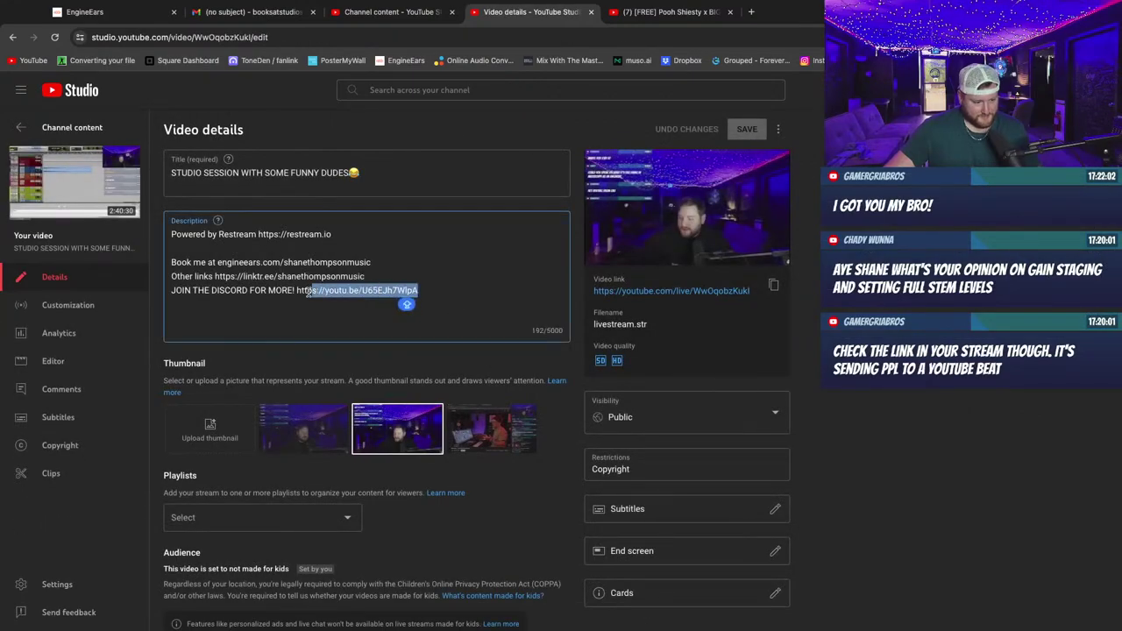
text(https://discord.gg/gV84ZUTZzf)
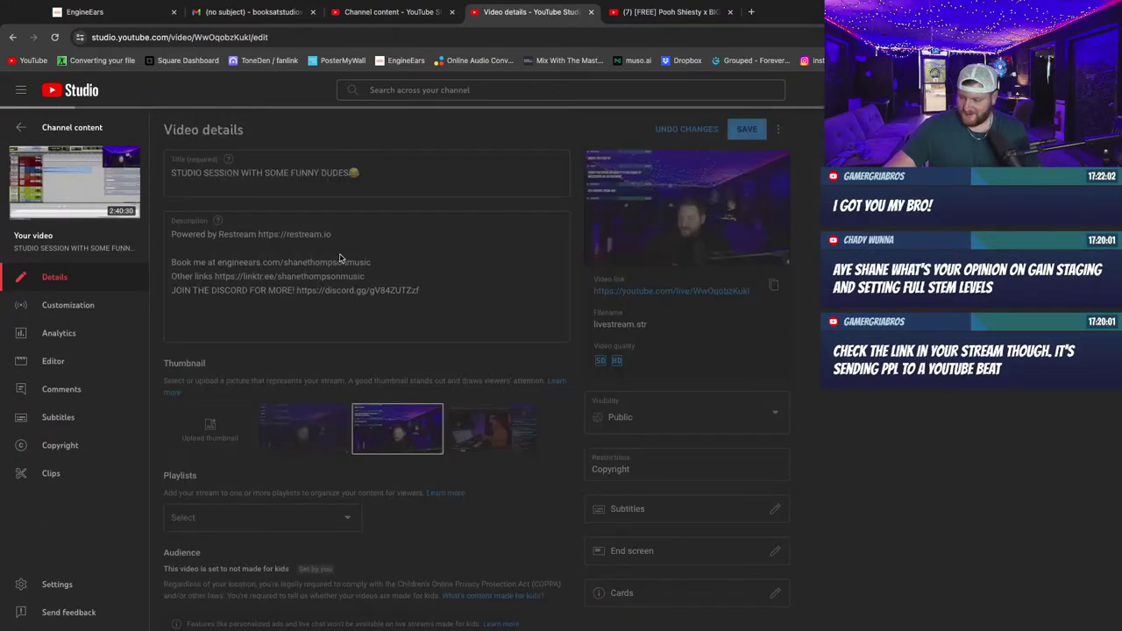
click(179, 172)
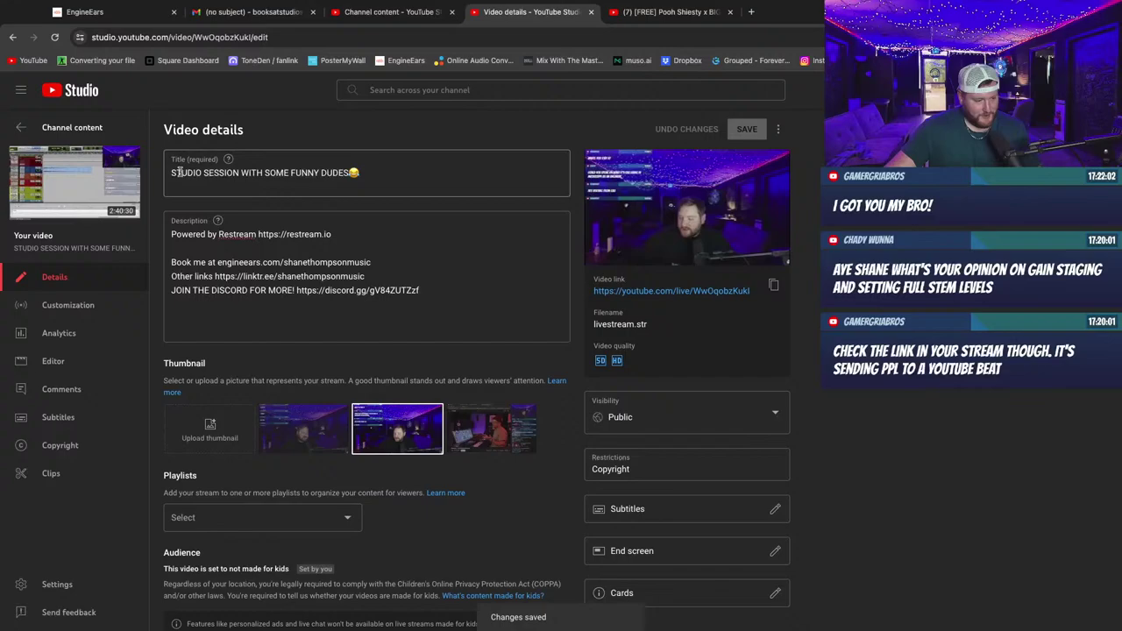
click(22, 127)
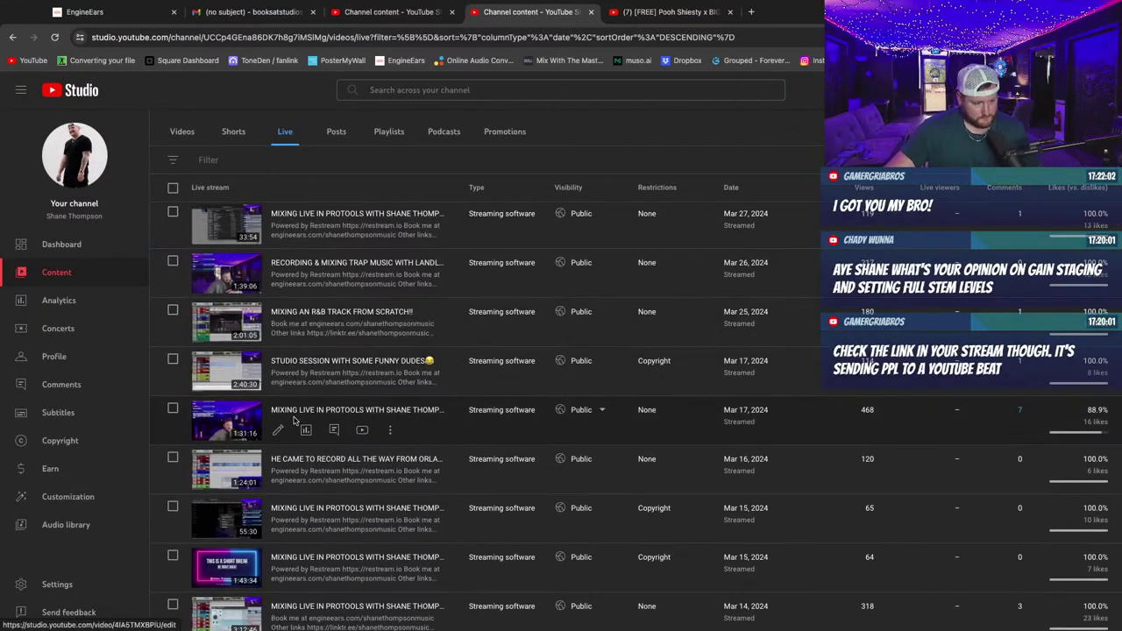
click(278, 430)
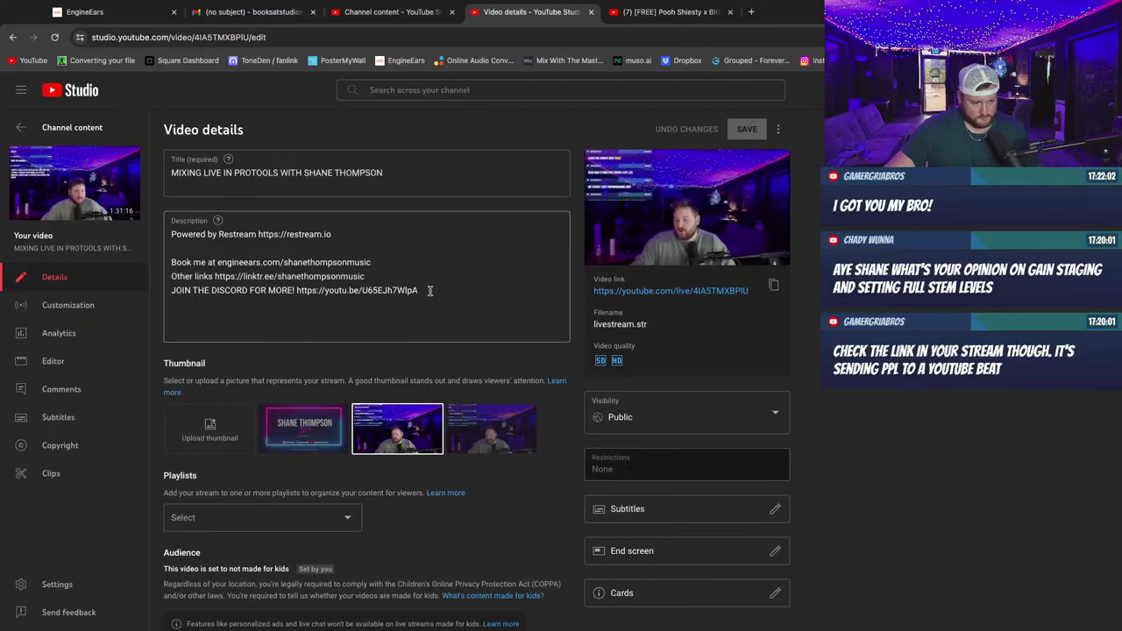
drag(430, 290, 297, 290)
text(https://discord.gg/gV84ZUTZzf)
click(752, 130)
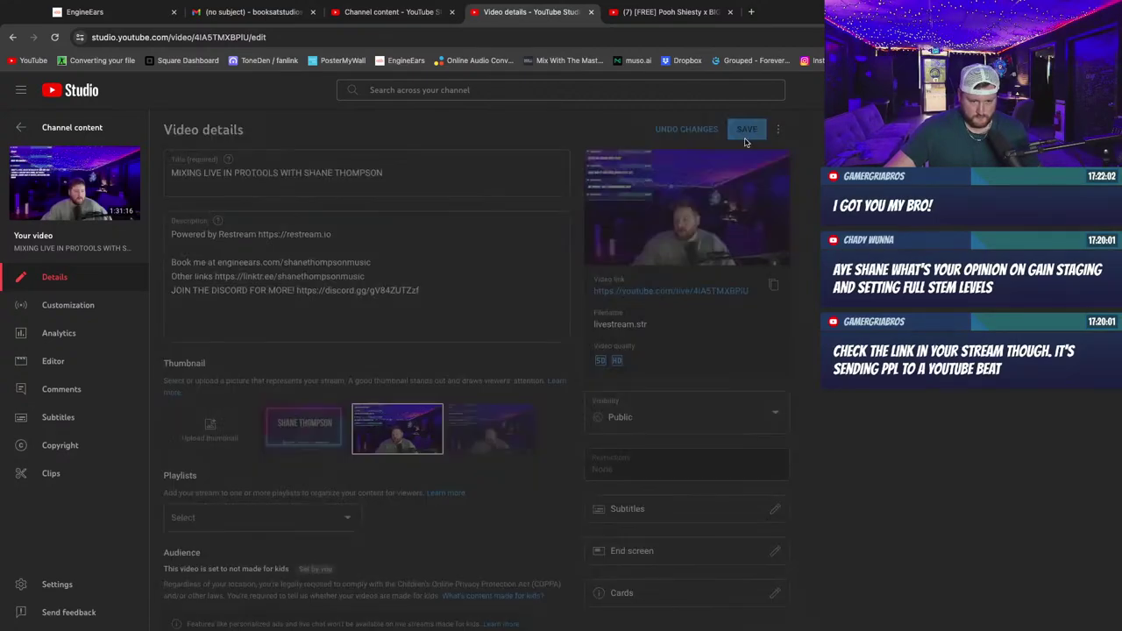
click(21, 127)
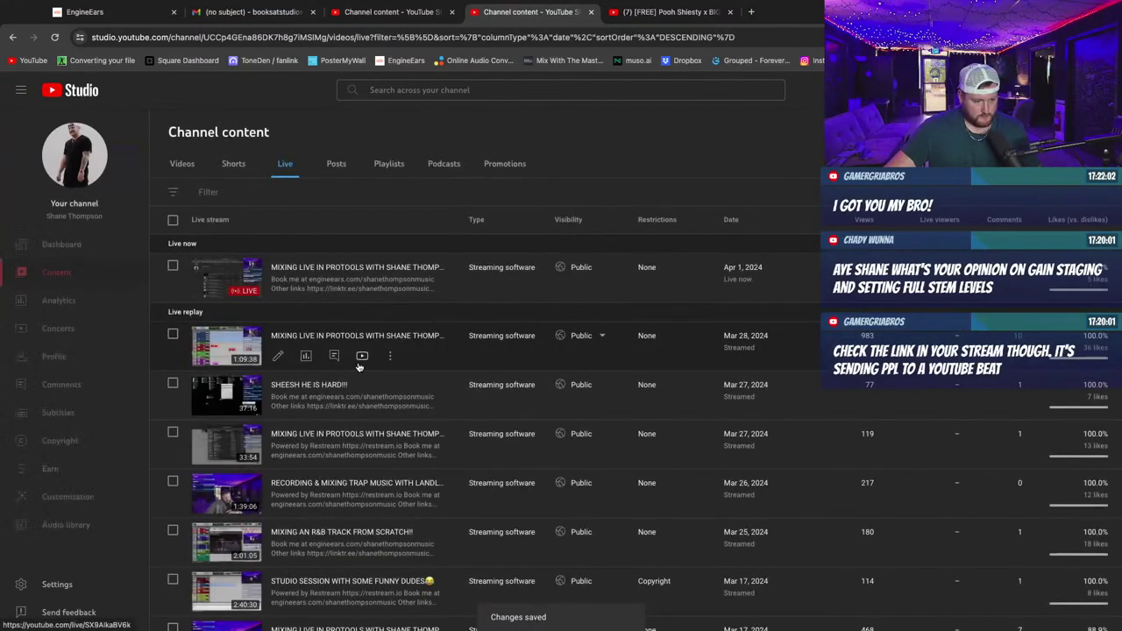
scroll(367, 369, down, 3)
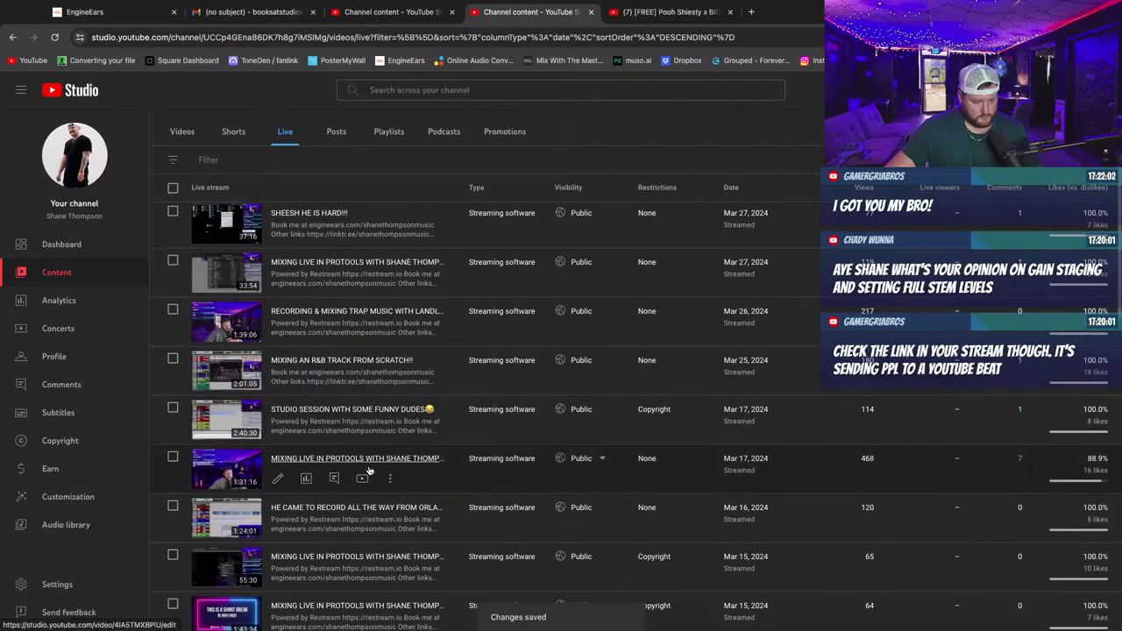
click(279, 530)
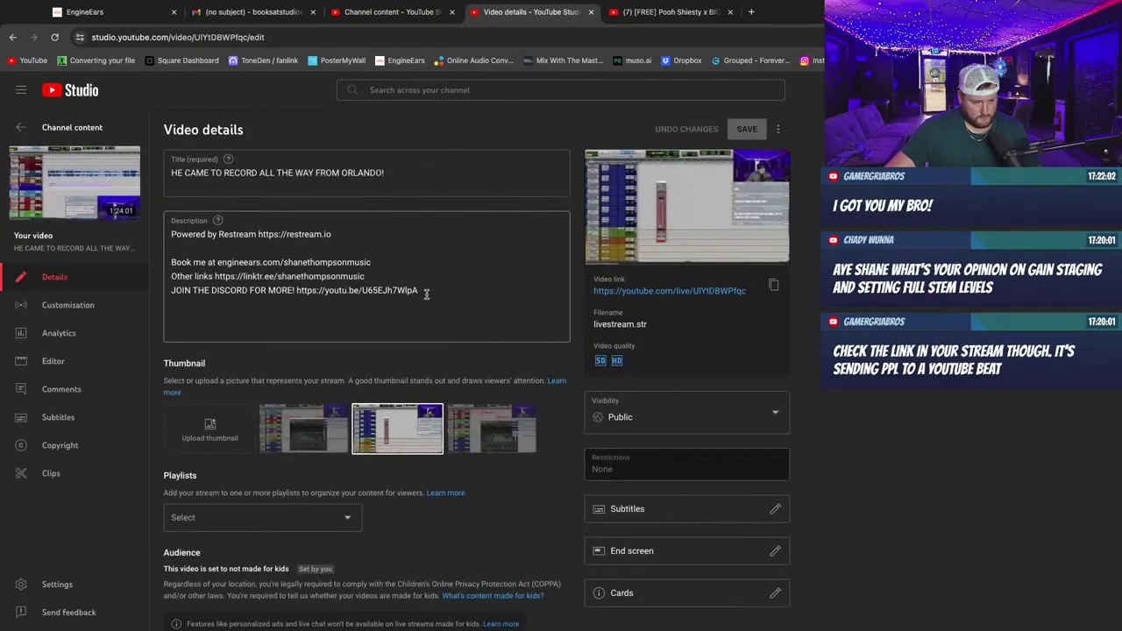
text(https://discord.gg/gV84ZUTZzf)
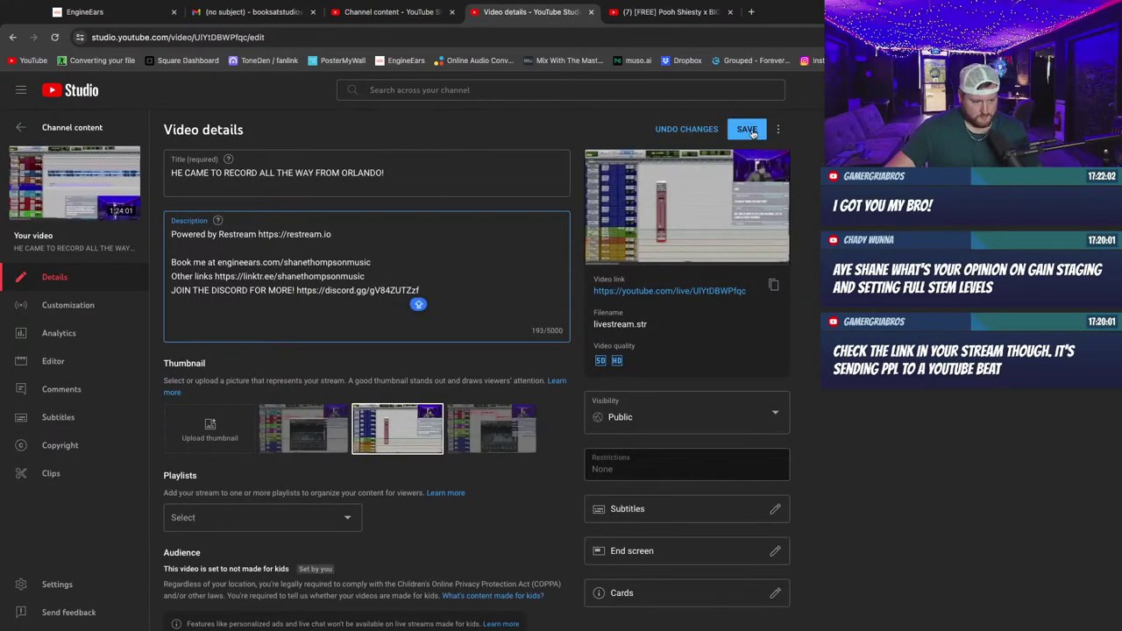
click(747, 129)
click(35, 132)
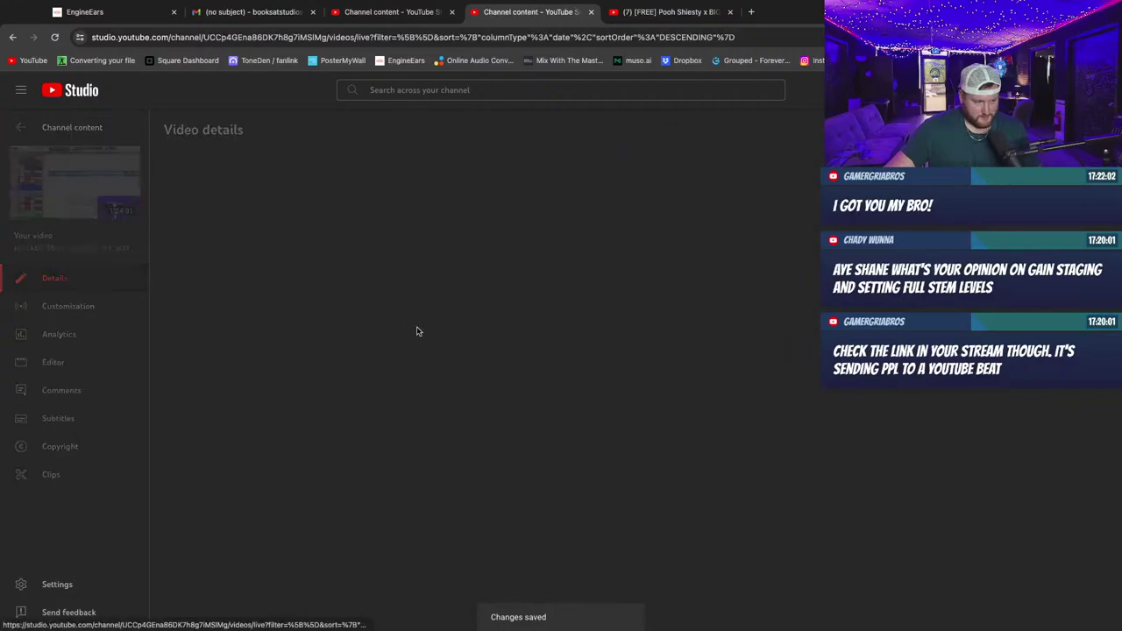
scroll(494, 364, down, 5)
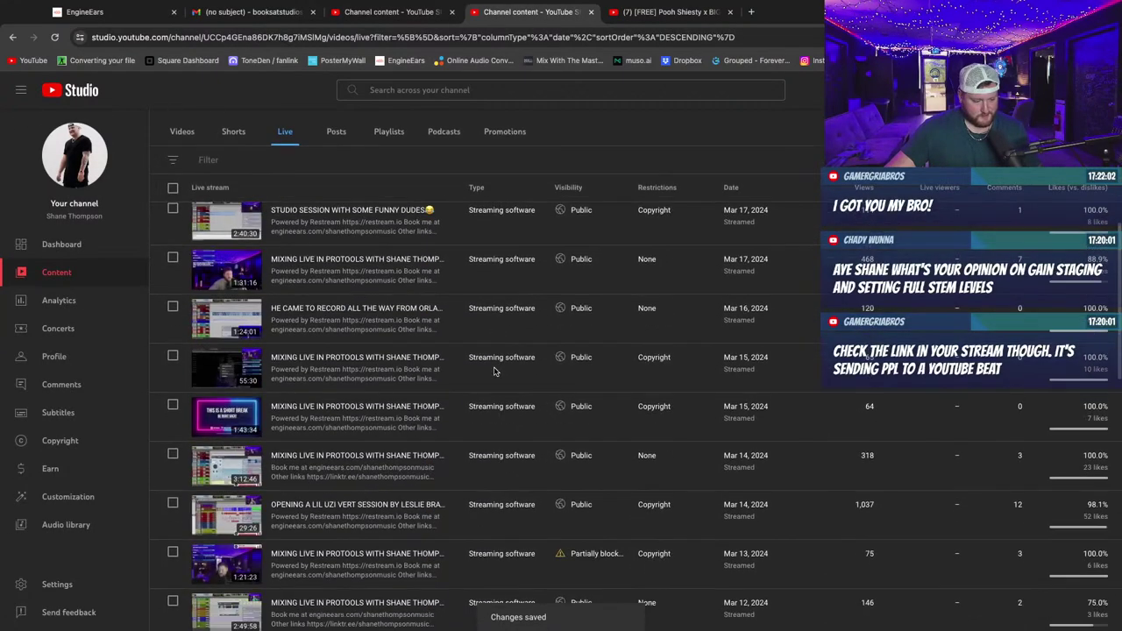
scroll(499, 371, down, 1)
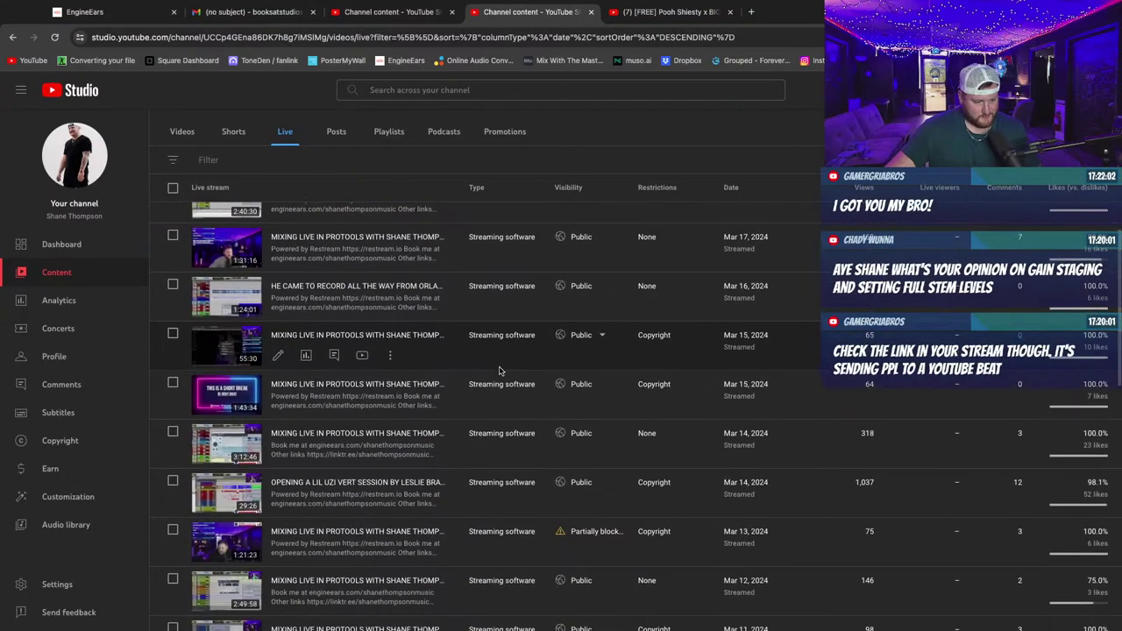
click(278, 358)
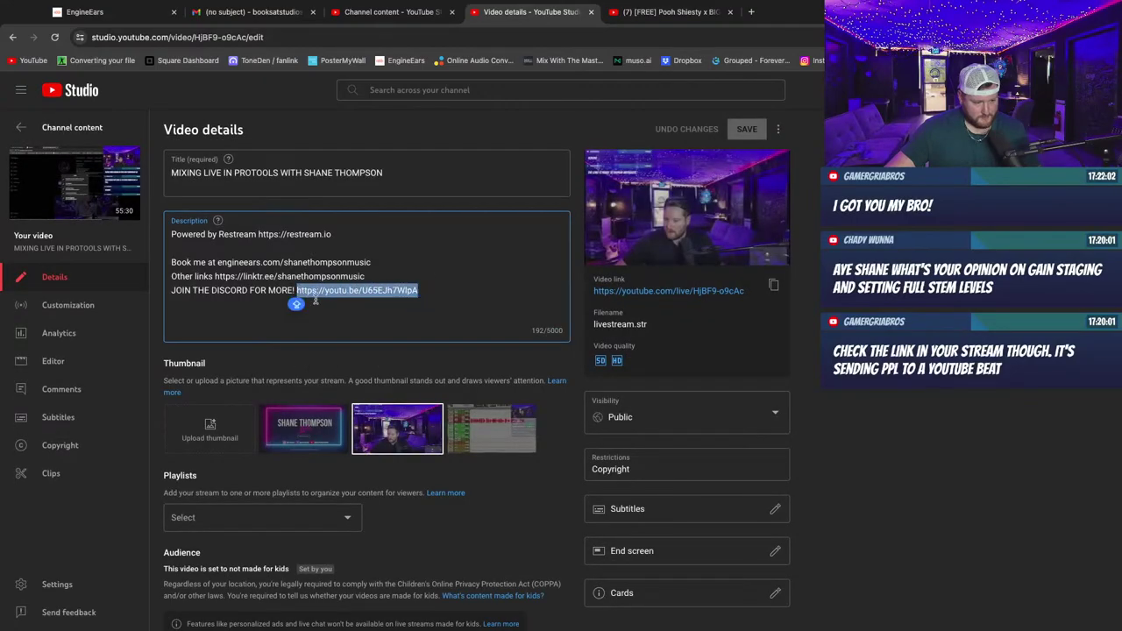
text(https://discord.gg/gV84ZUTZzf)
click(763, 132)
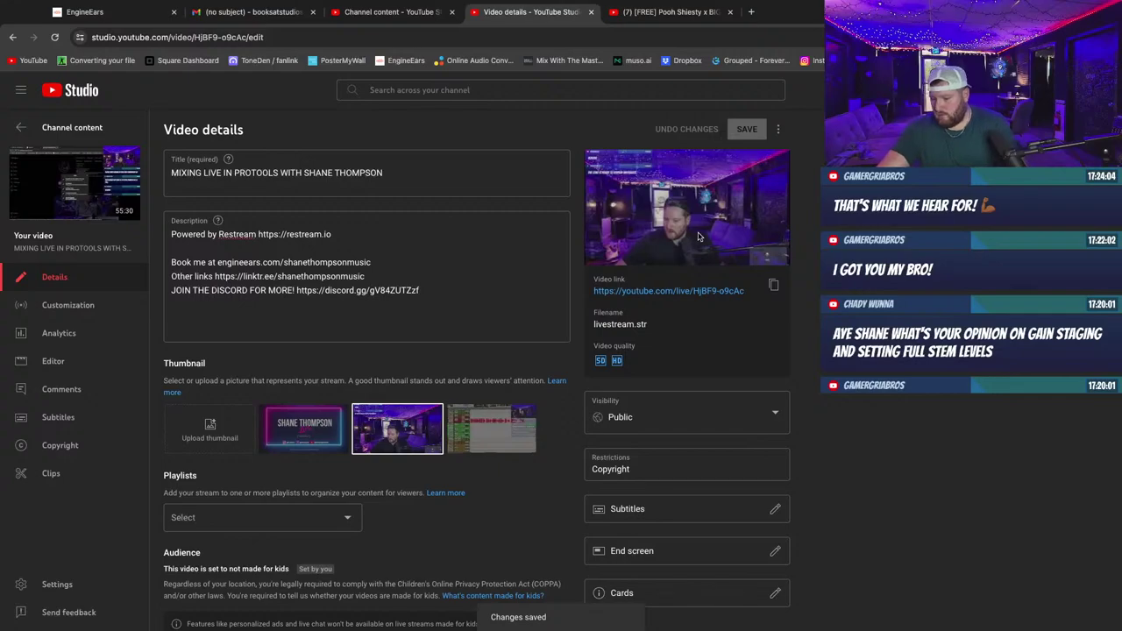
Return to the live streams list and look through the descriptions of the older replays.
click(22, 130)
scroll(520, 454, down, 5)
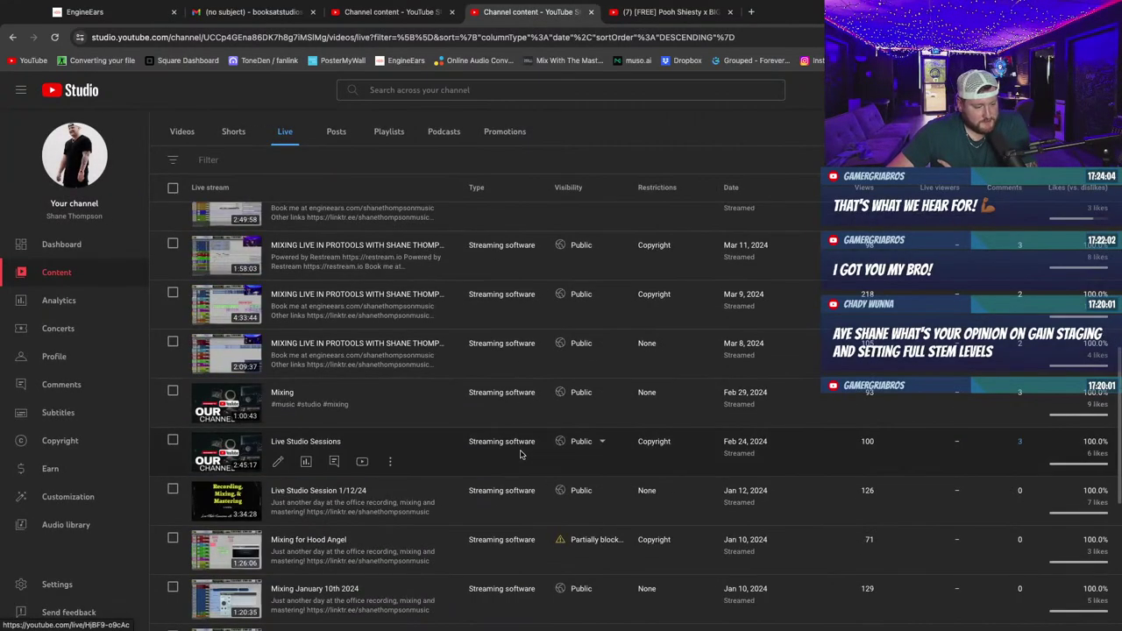
scroll(523, 454, down, 5)
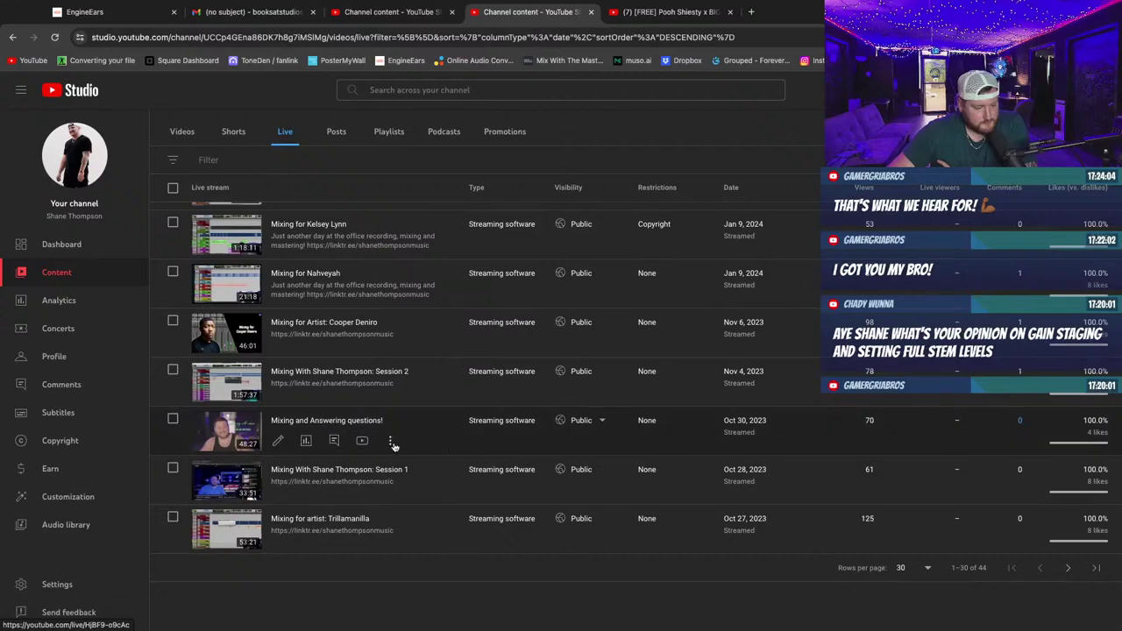
scroll(381, 445, up, 10)
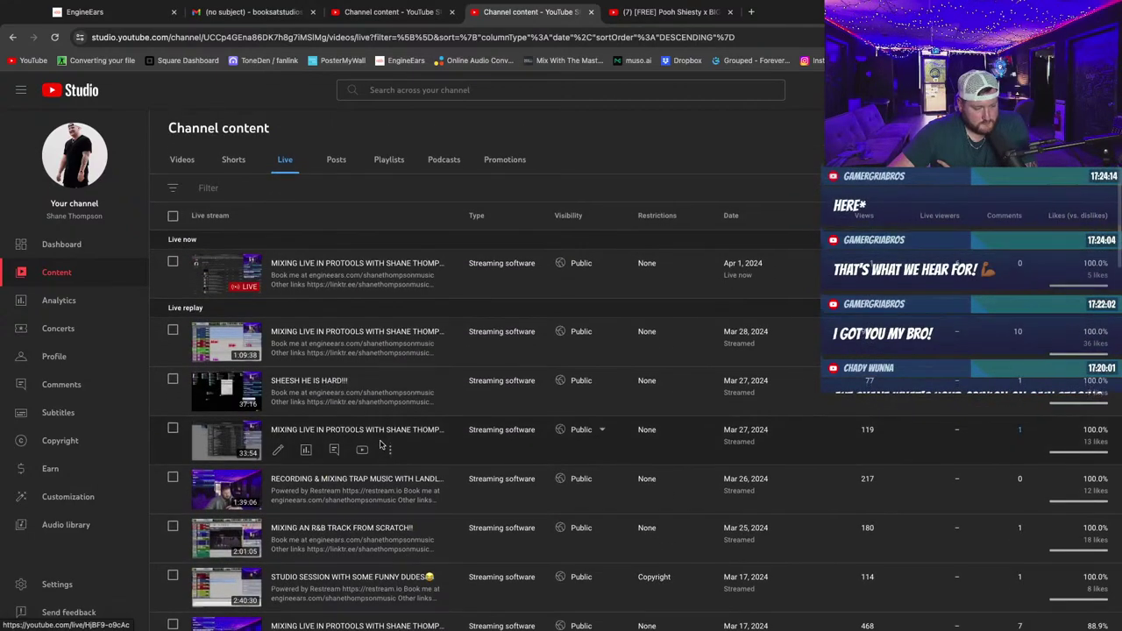
scroll(381, 446, down, 1)
scroll(381, 445, up, 1)
scroll(381, 445, down, 3)
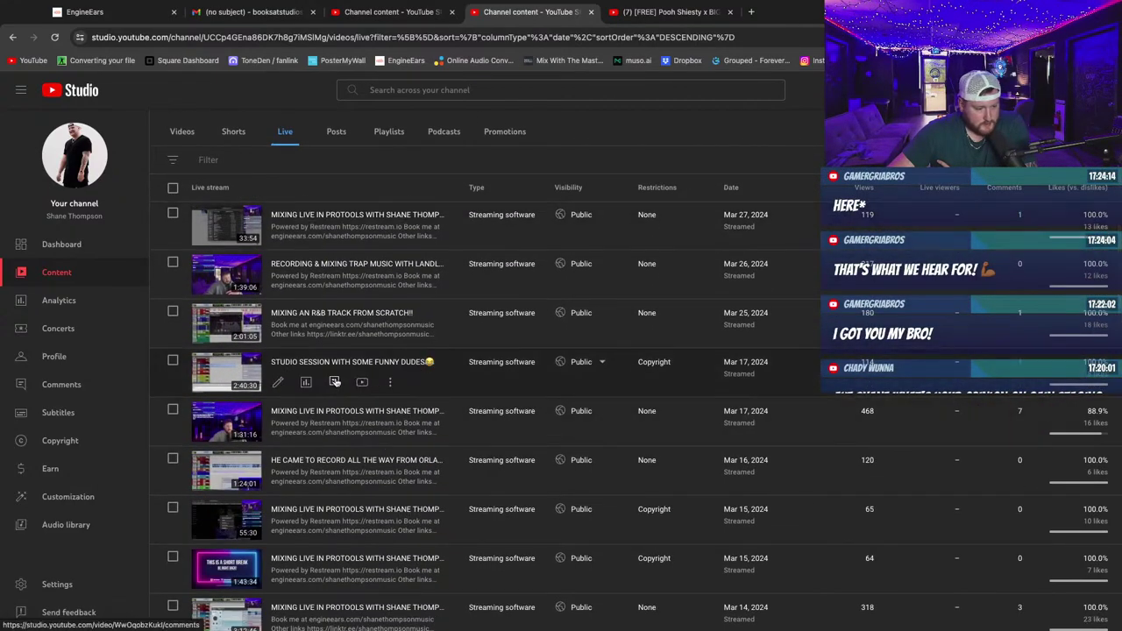
scroll(338, 382, down, 2)
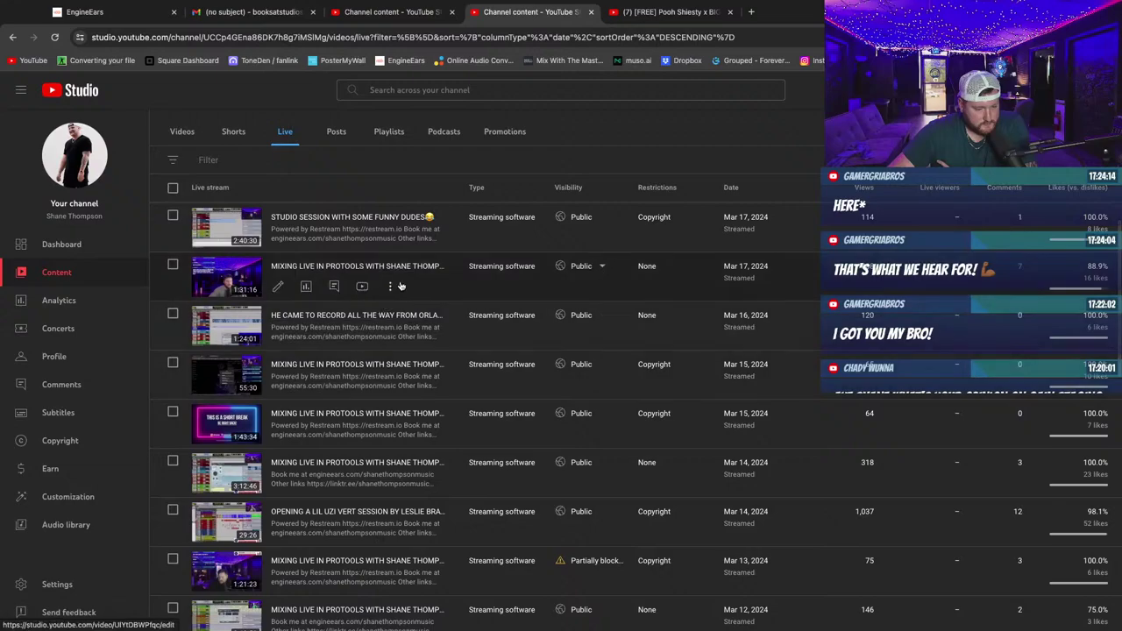
click(278, 433)
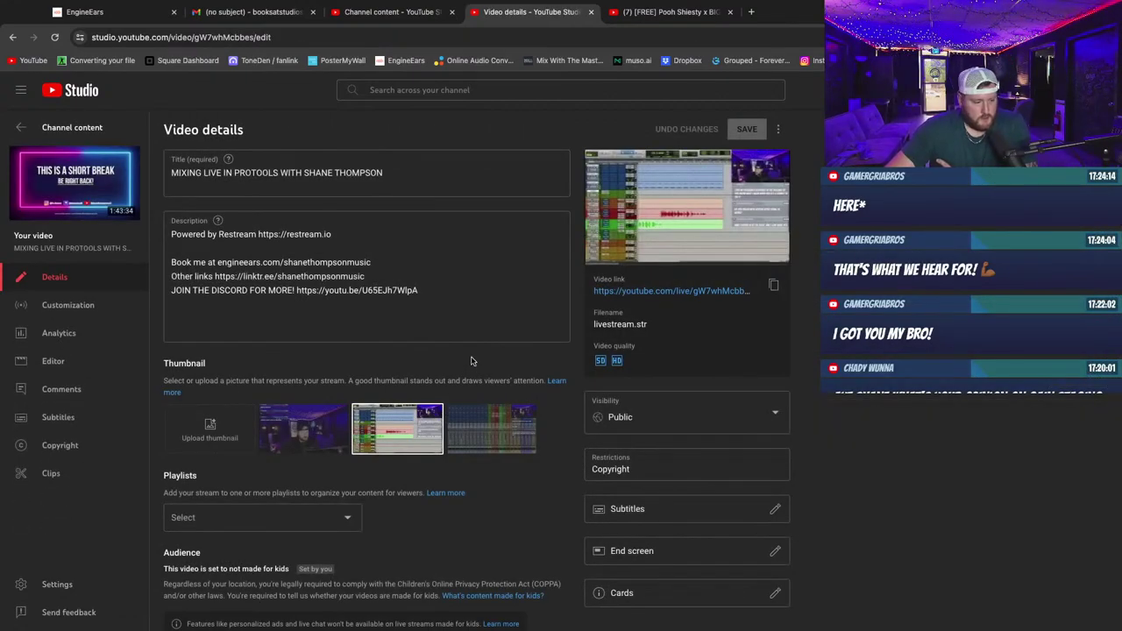
click(778, 130)
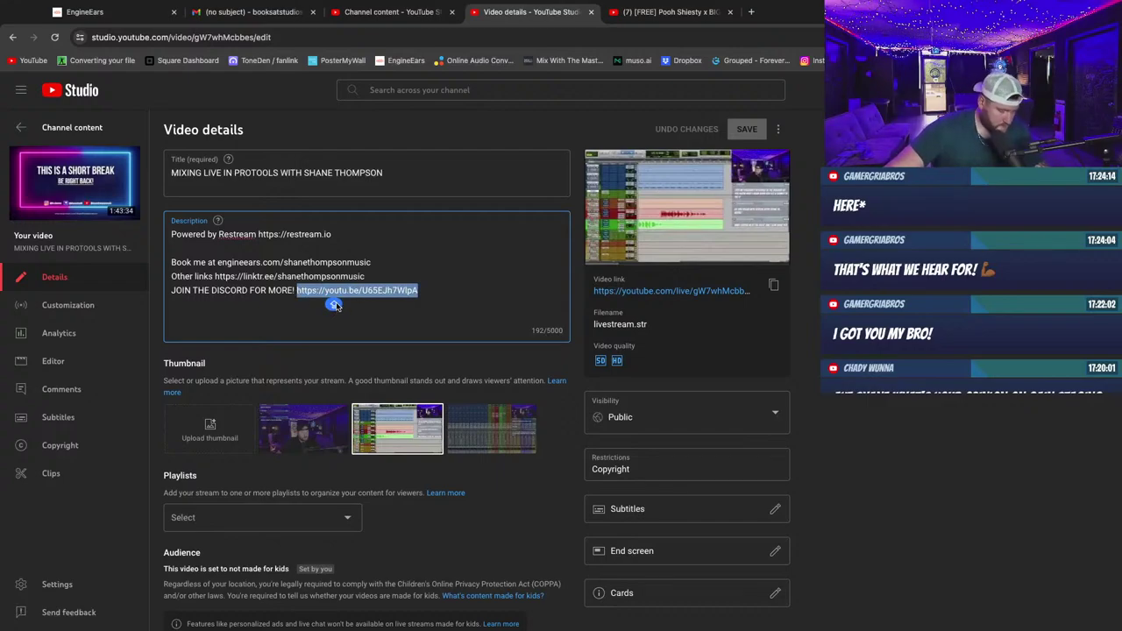
text(https://discord.gg/gV84ZUTZzf)
click(756, 123)
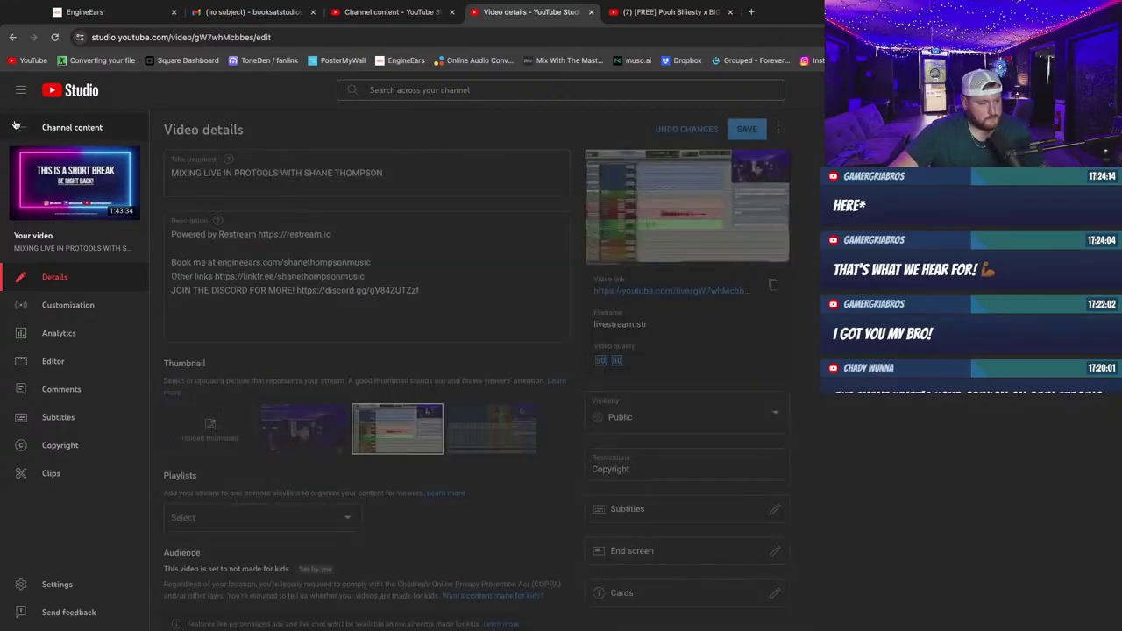
click(21, 130)
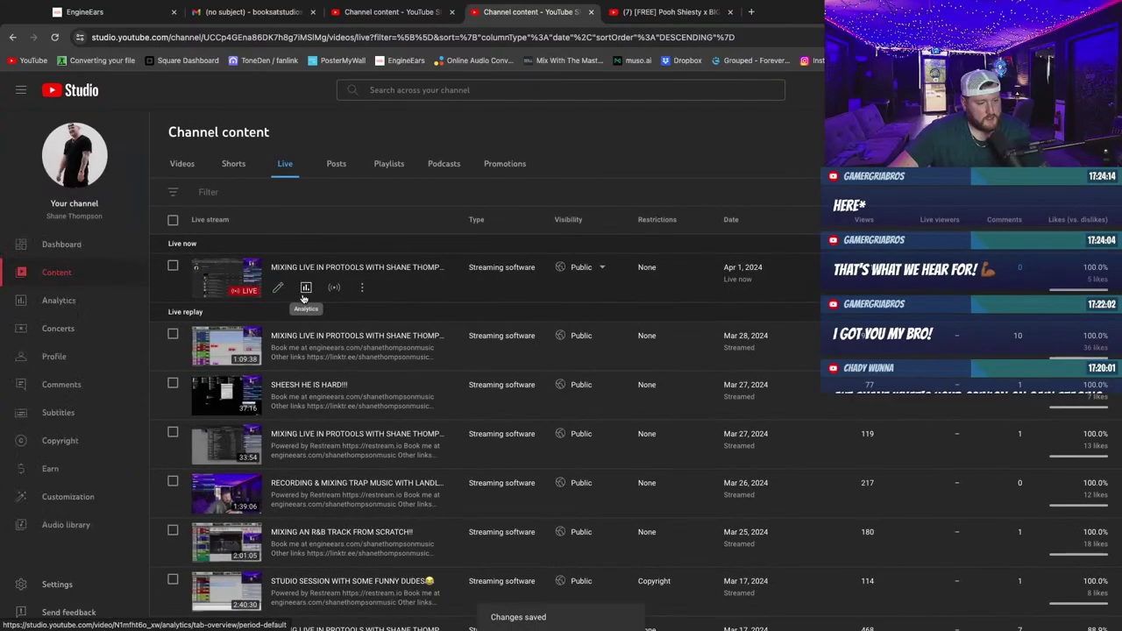
scroll(316, 298, down, 5)
scroll(344, 342, down, 3)
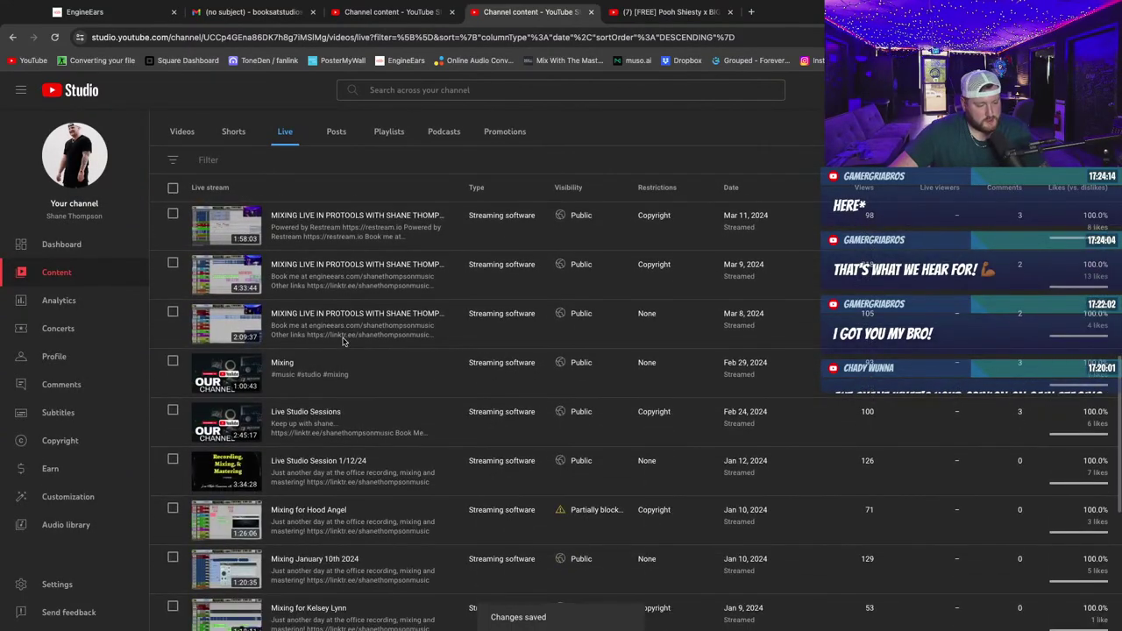
scroll(346, 340, up, 3)
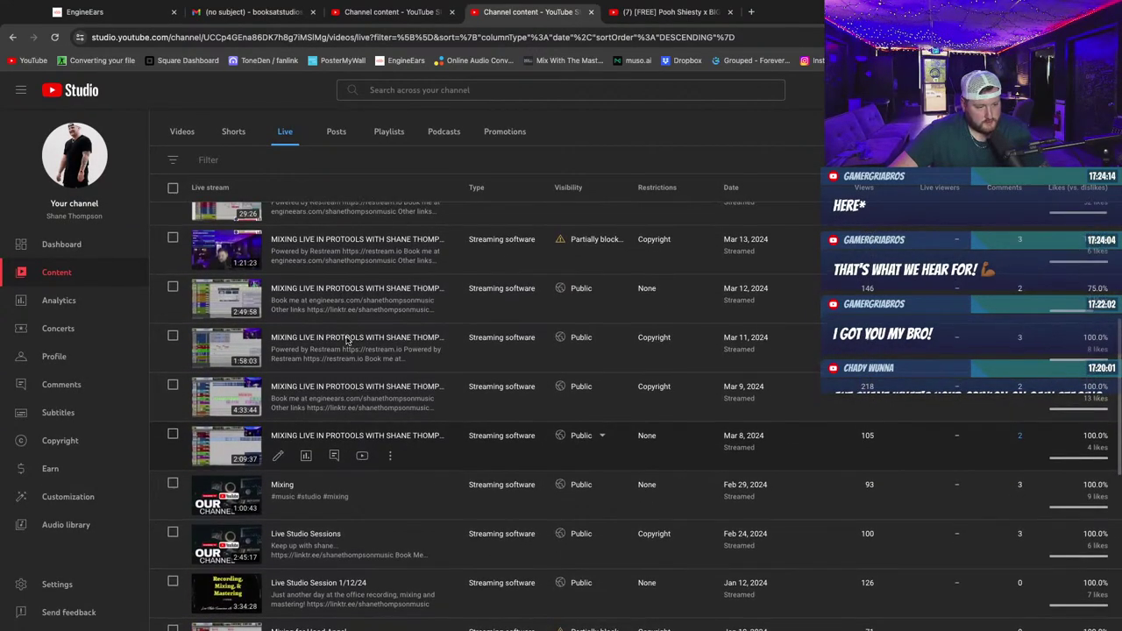
scroll(413, 272, up, 1)
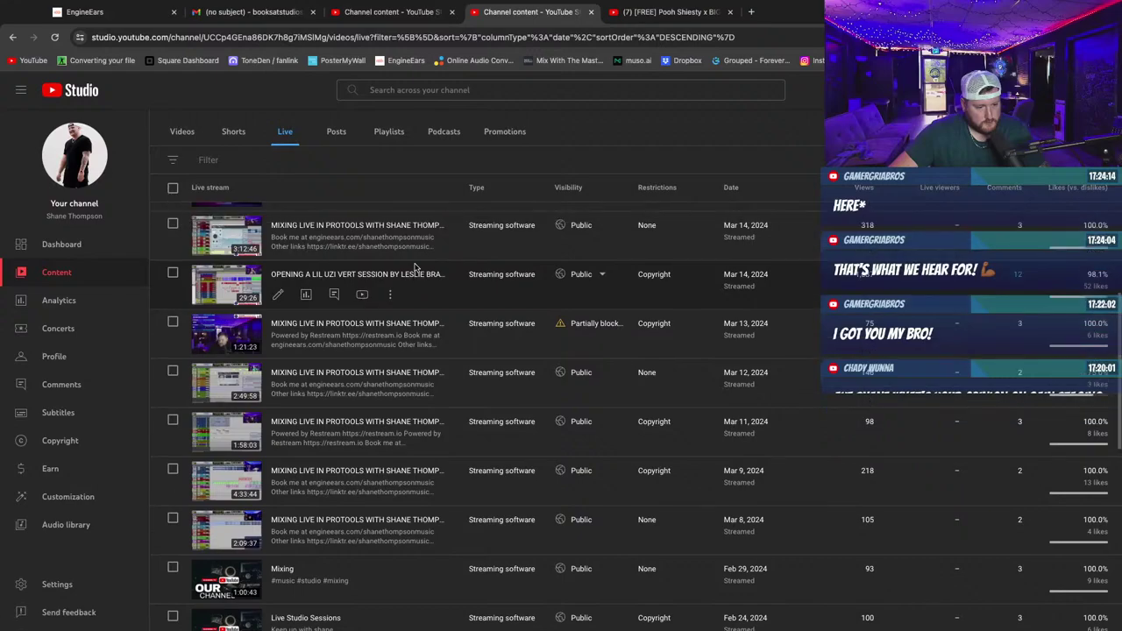
click(281, 296)
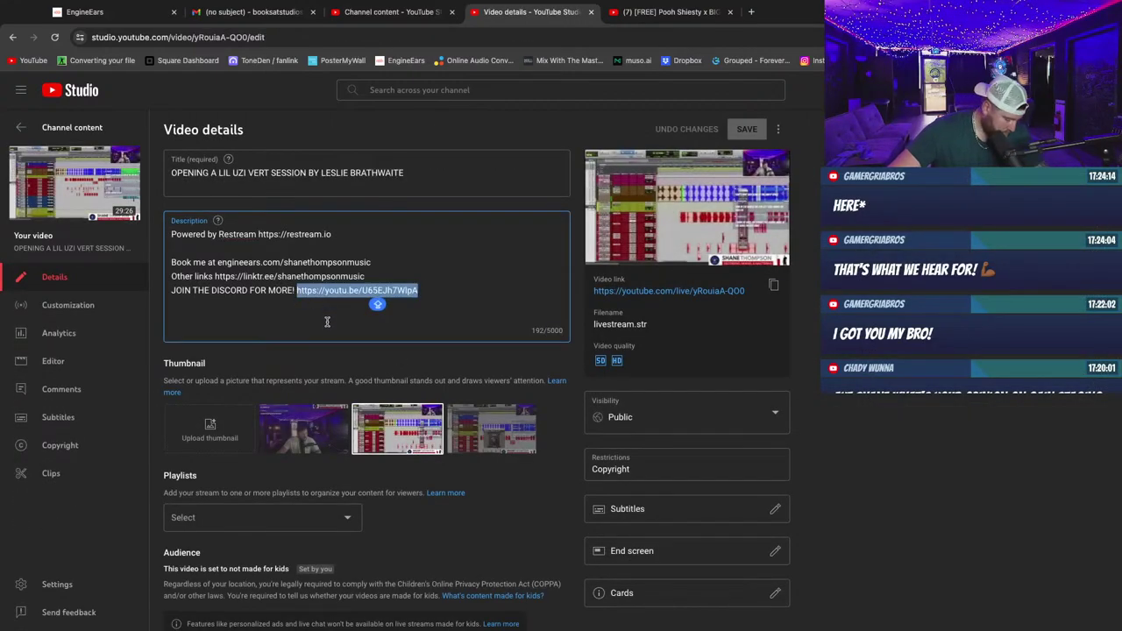
text(https://discord.gg/gV84ZUTZzf)
click(747, 129)
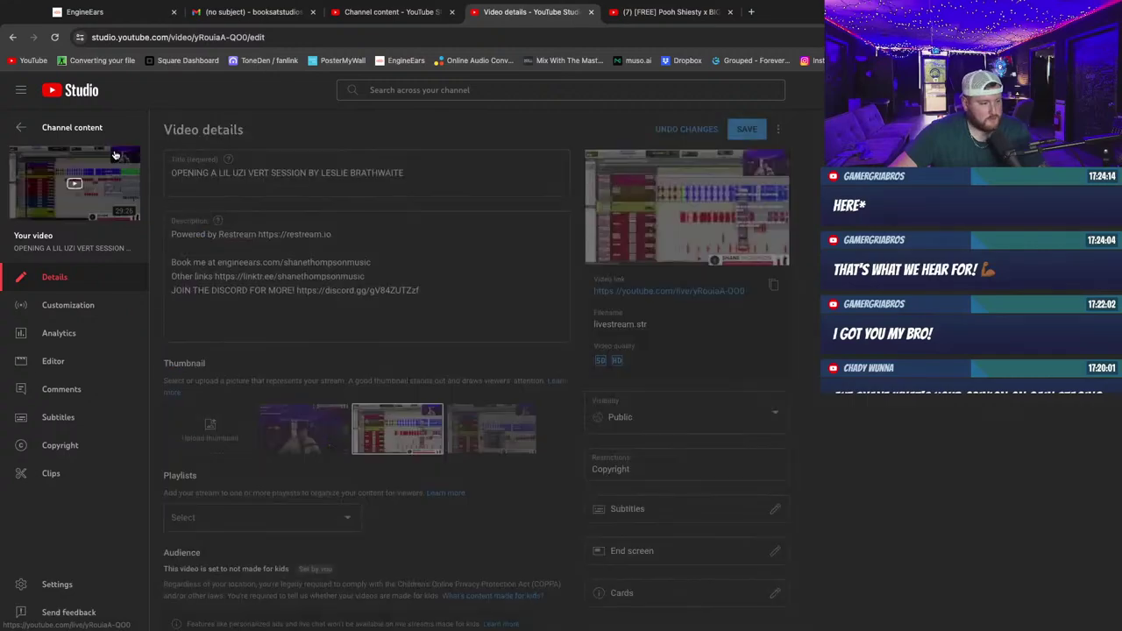
click(21, 127)
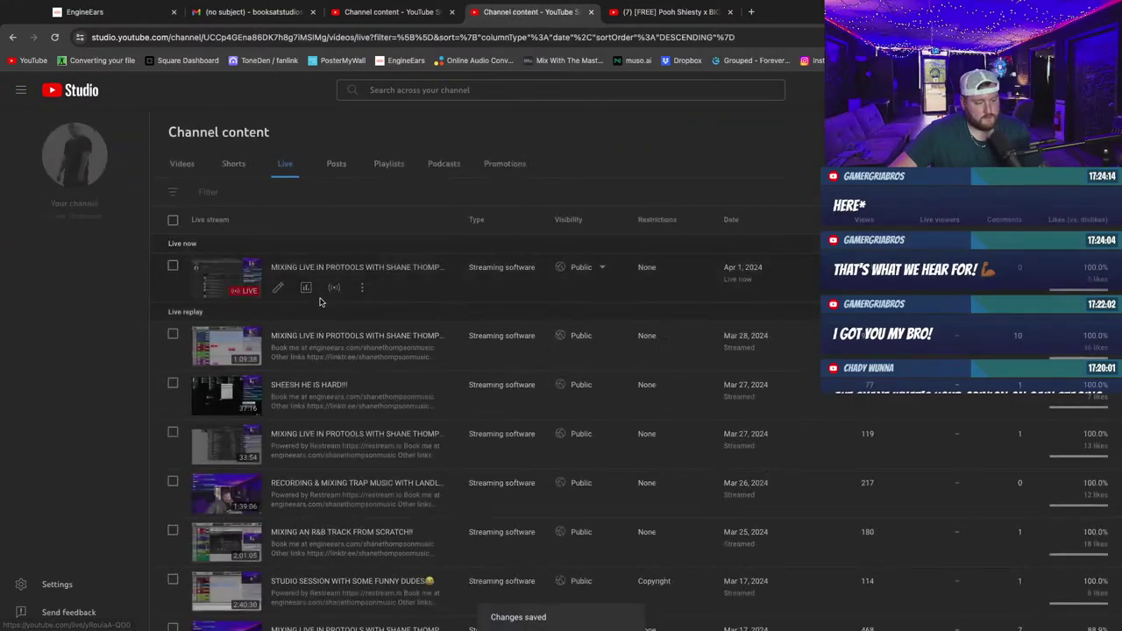
scroll(333, 333, down, 5)
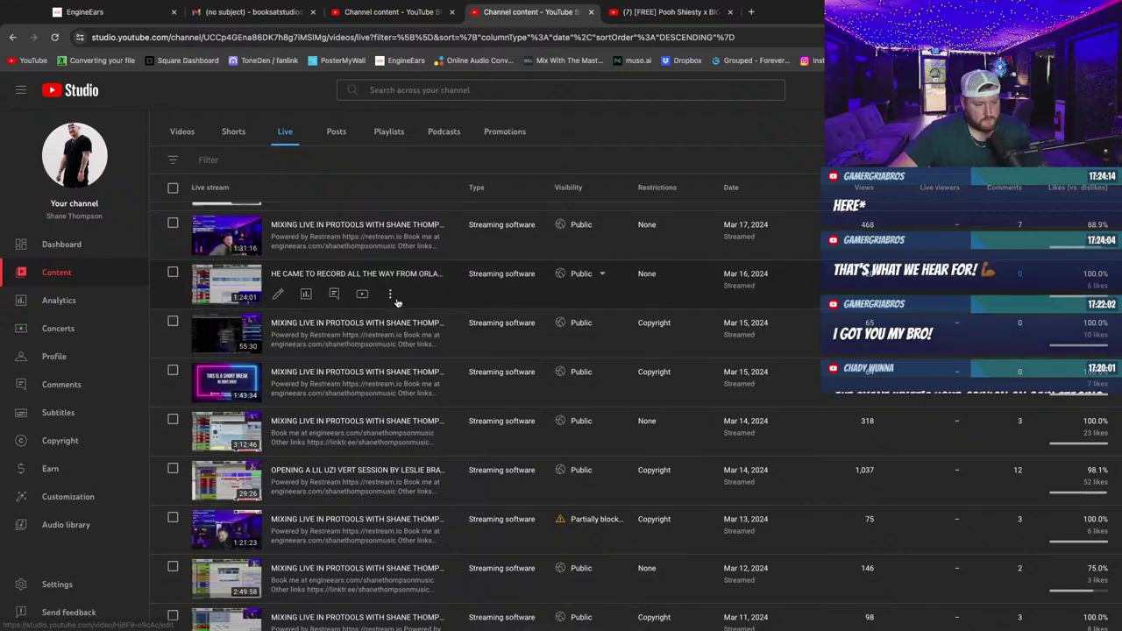
click(277, 394)
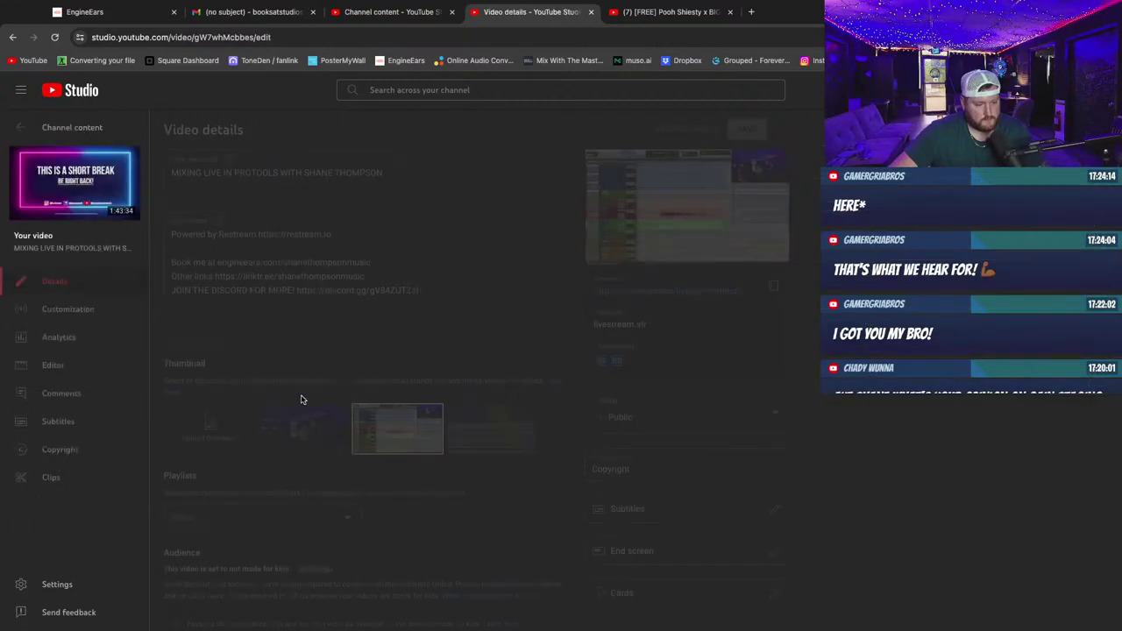
click(19, 129)
scroll(250, 343, down, 5)
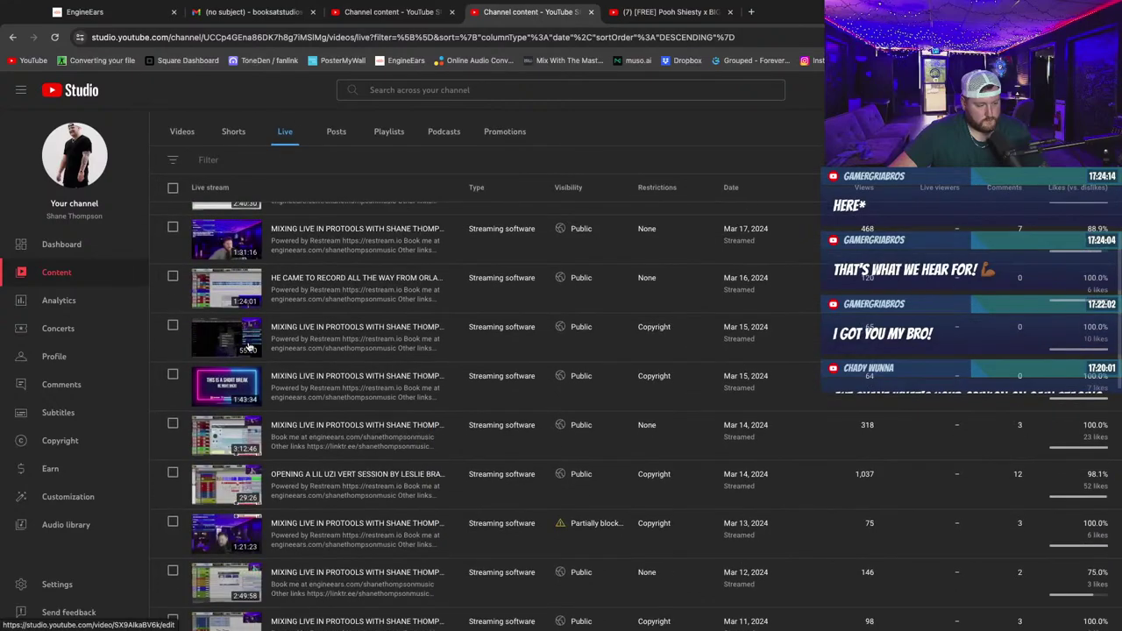
click(278, 445)
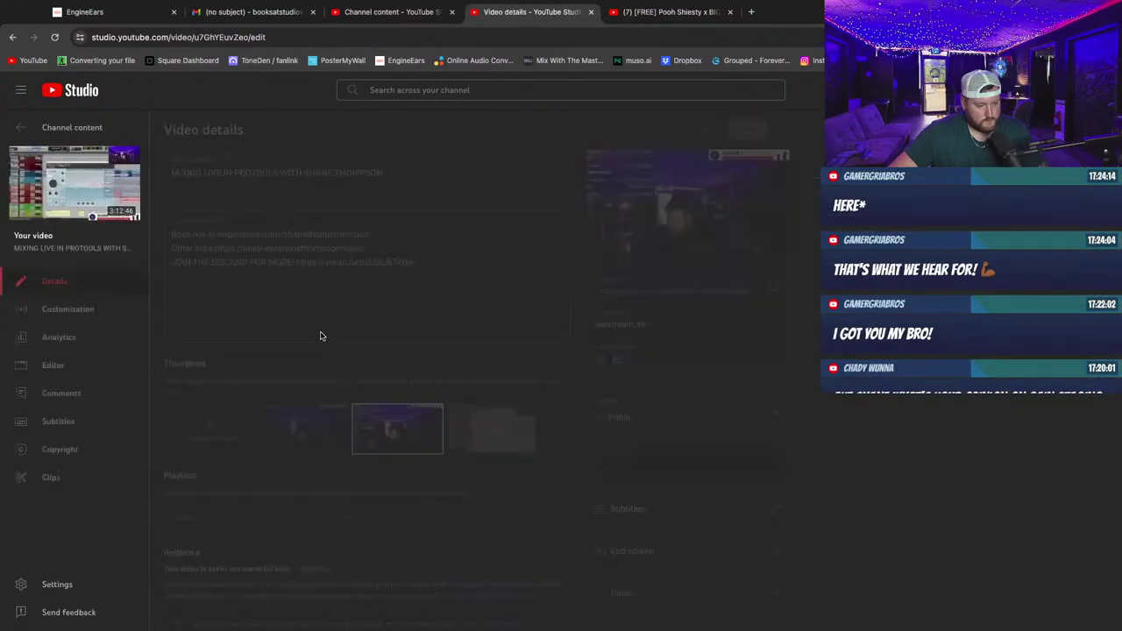
drag(419, 262, 307, 256)
text(https://discord.gg/gV84ZUTZzf)
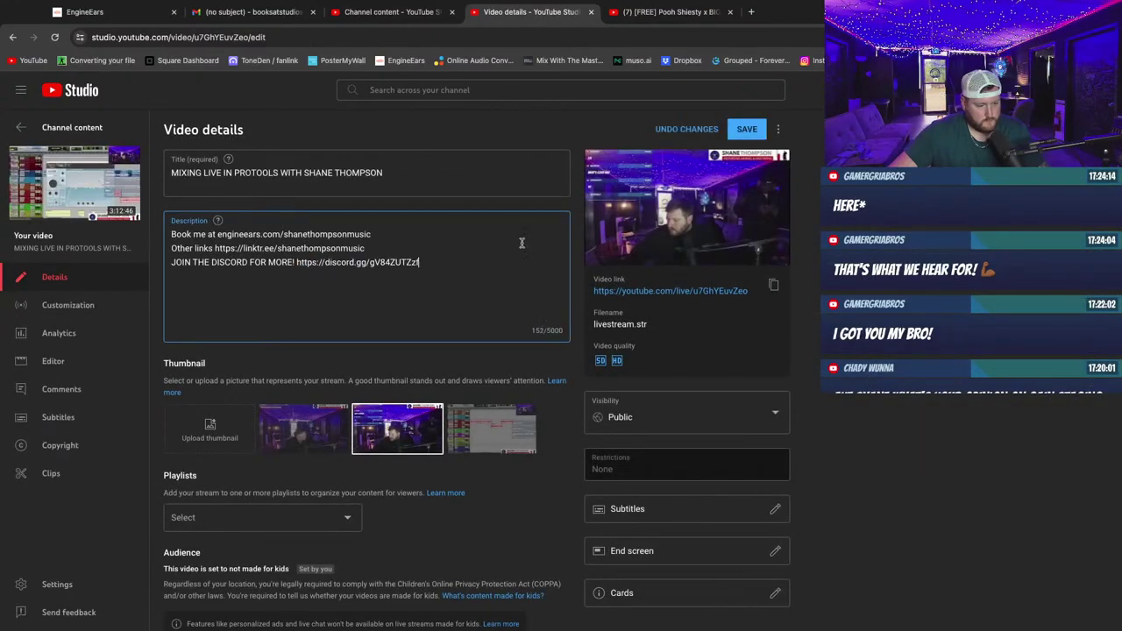
click(752, 132)
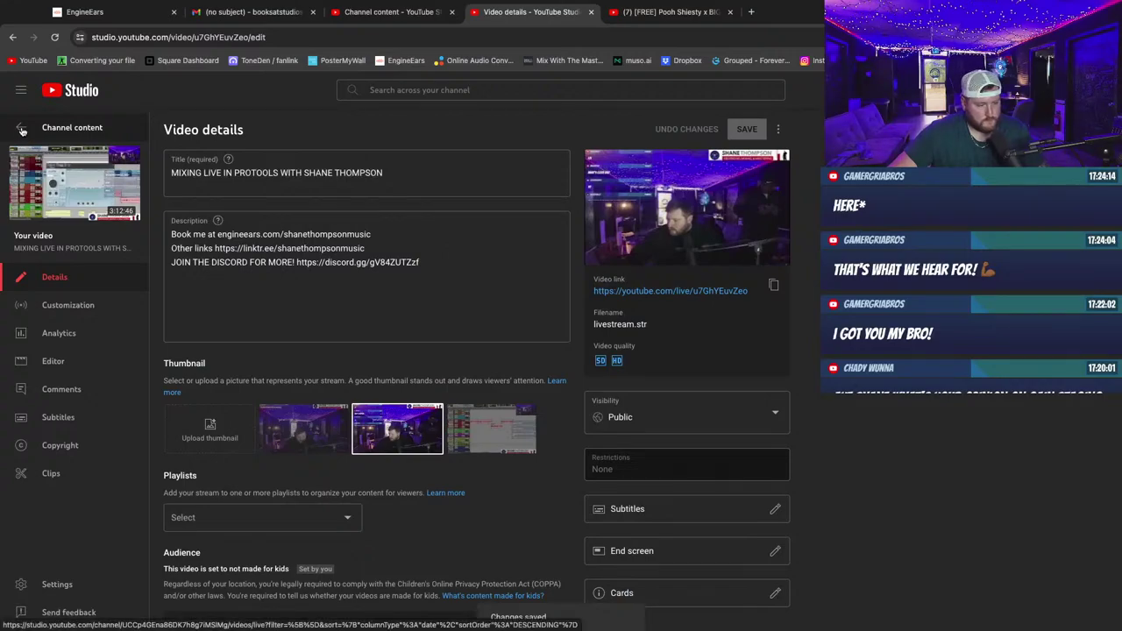
click(22, 130)
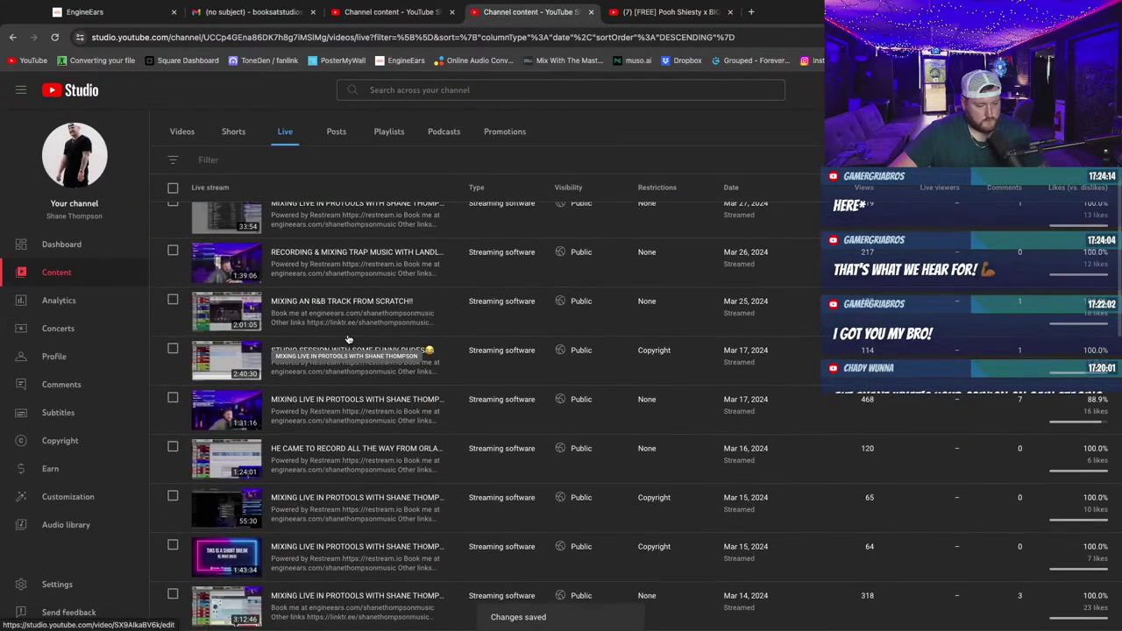
scroll(348, 335, down, 2)
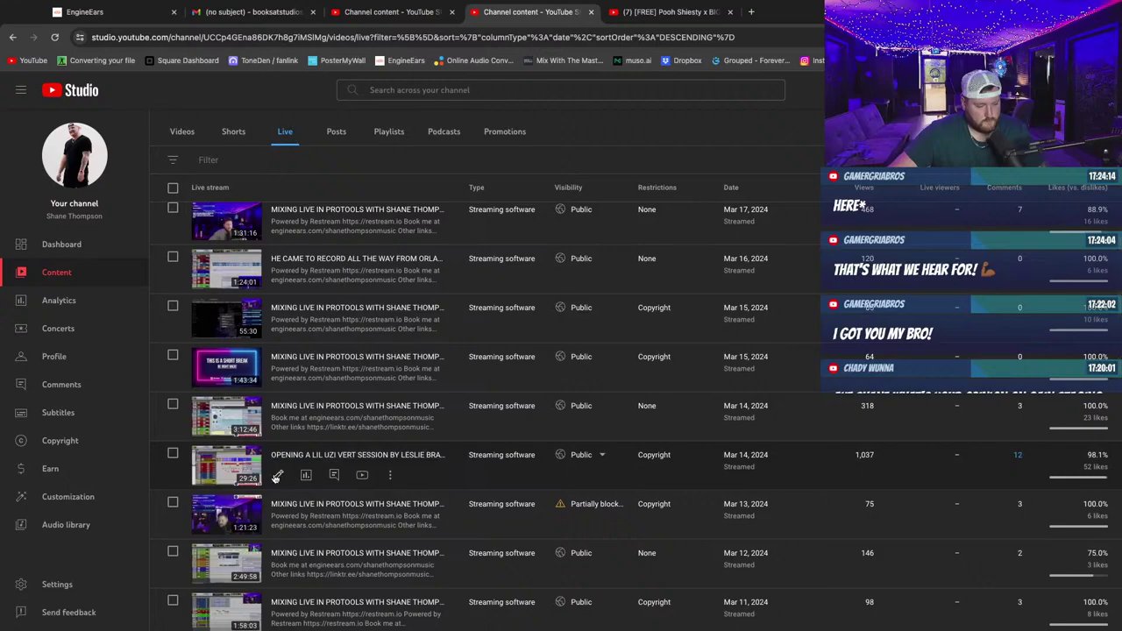
click(277, 523)
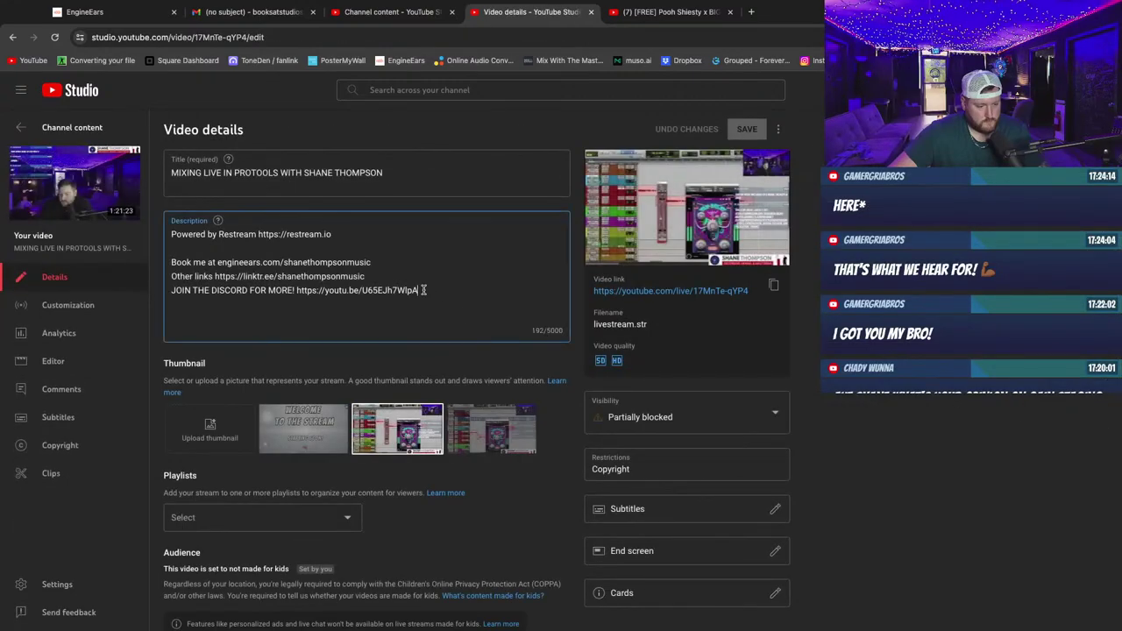
text(https://discord.gg/gV84ZUTZzf)
click(746, 130)
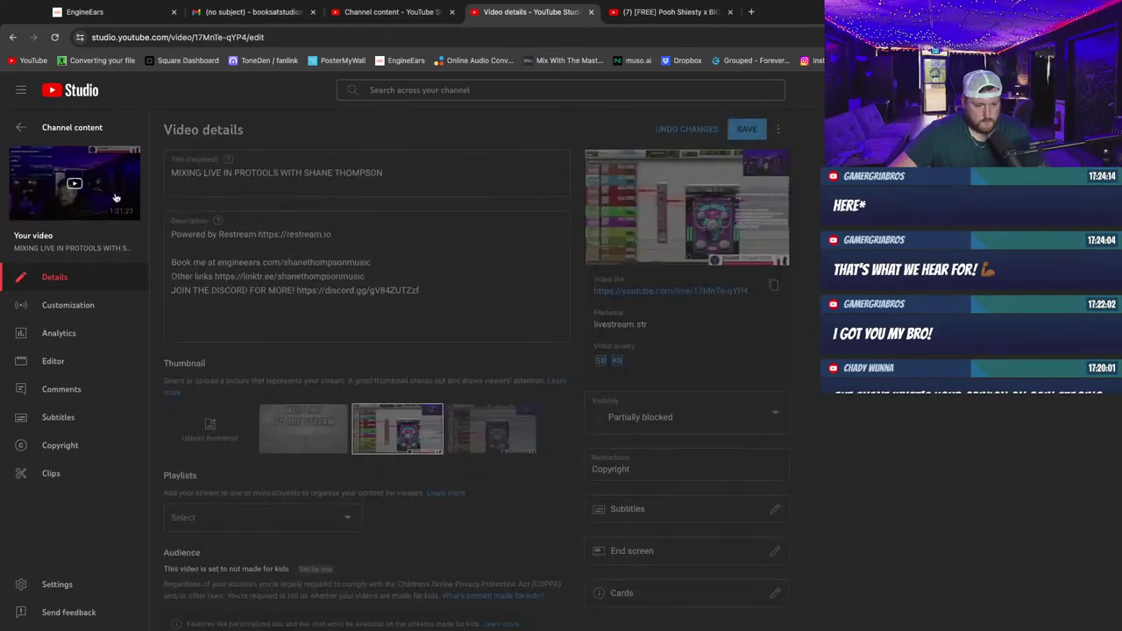
click(21, 128)
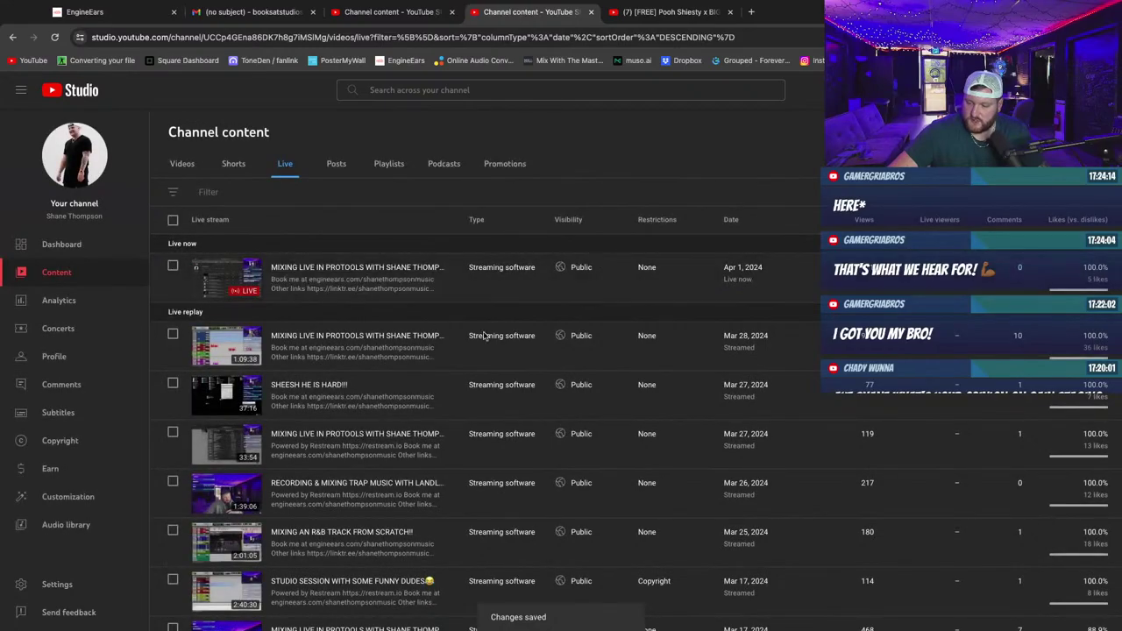
scroll(701, 384, down, 3)
scroll(700, 383, down, 4)
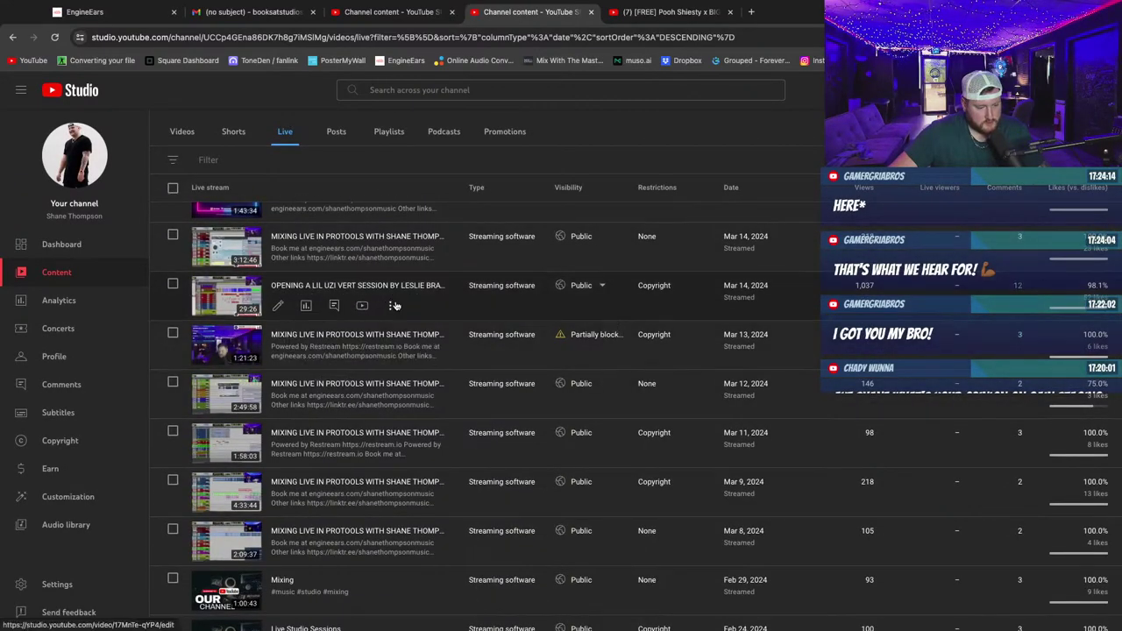
click(278, 405)
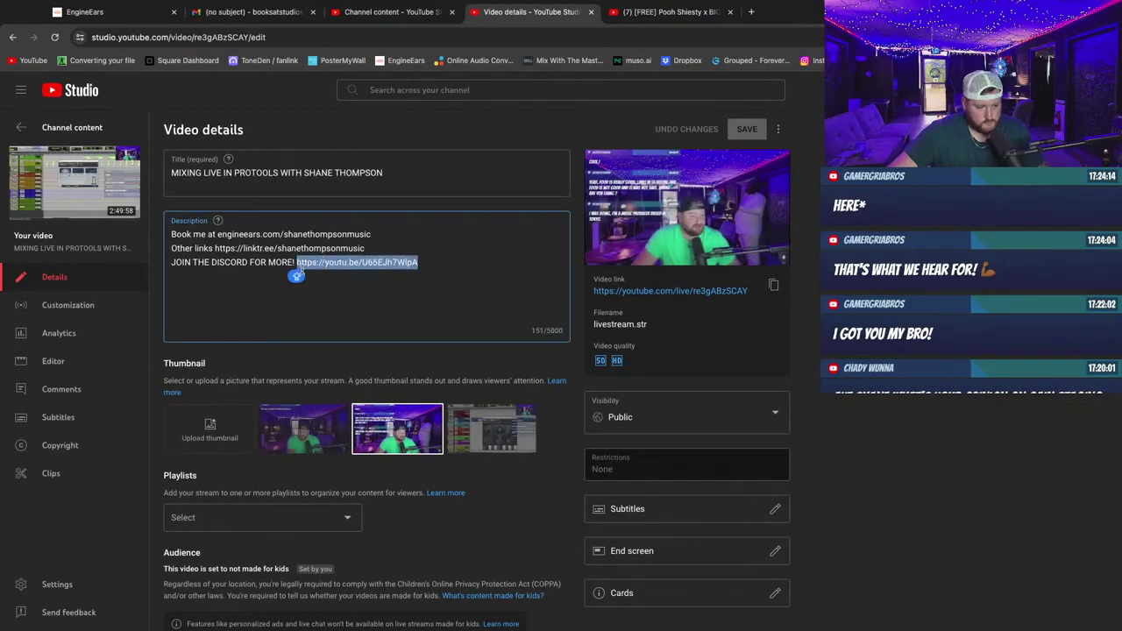
text(https://discord.gg/gV84ZUTZzf)
click(747, 129)
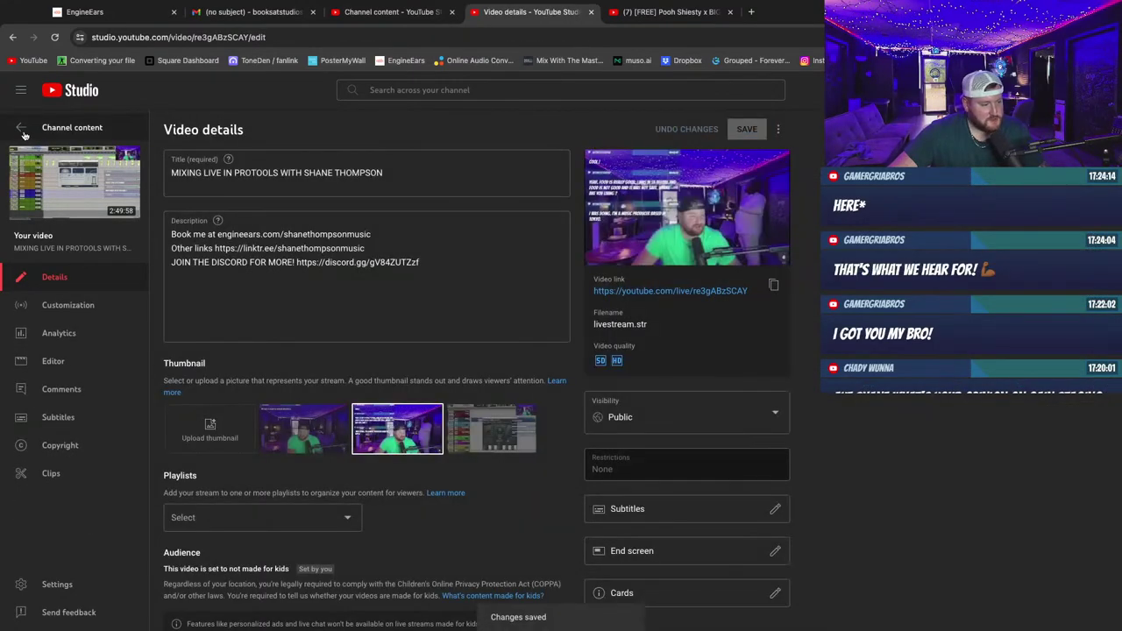
click(22, 128)
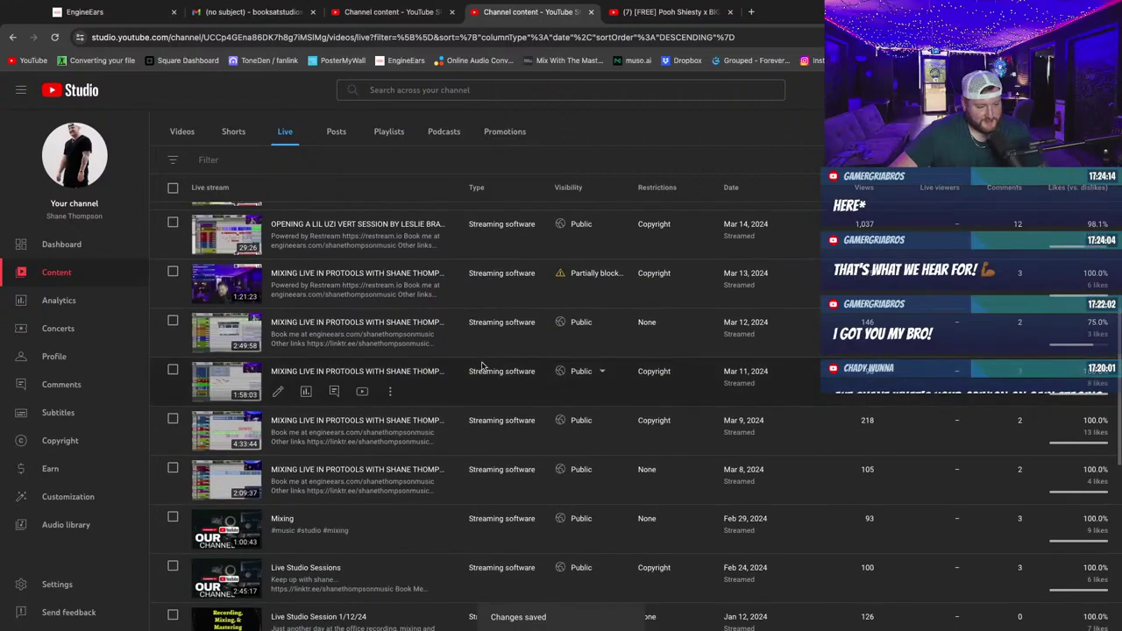
Check the Discord link in the Mar 9, 2024 "MIXING LIVE IN PROTOOLS" replay's description and return to the live streams list.
click(278, 440)
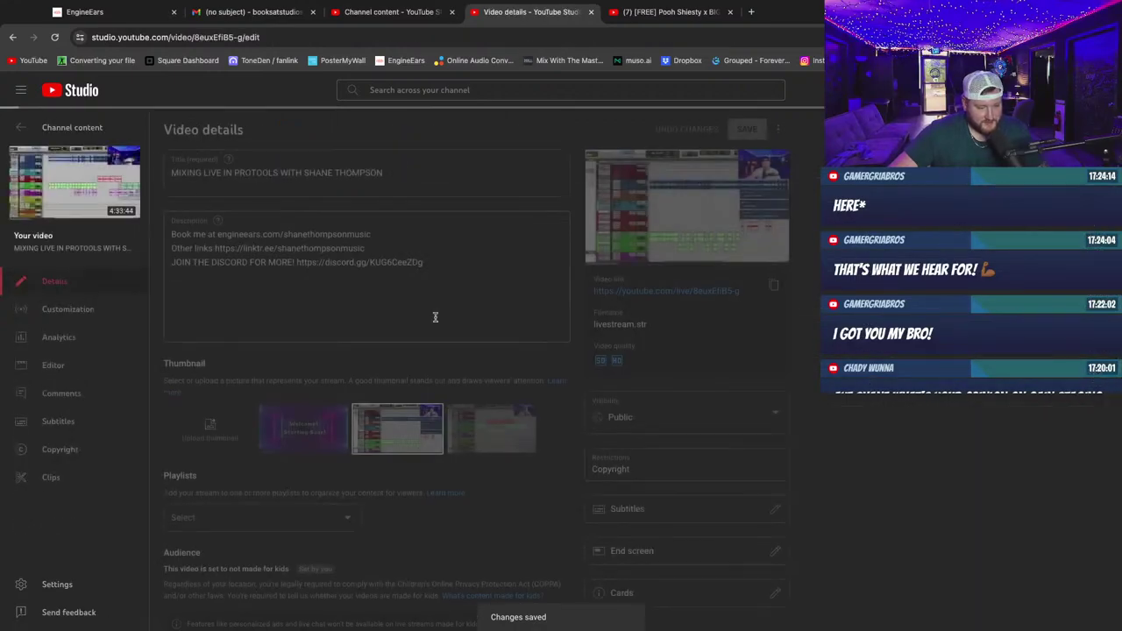
drag(442, 262, 307, 262)
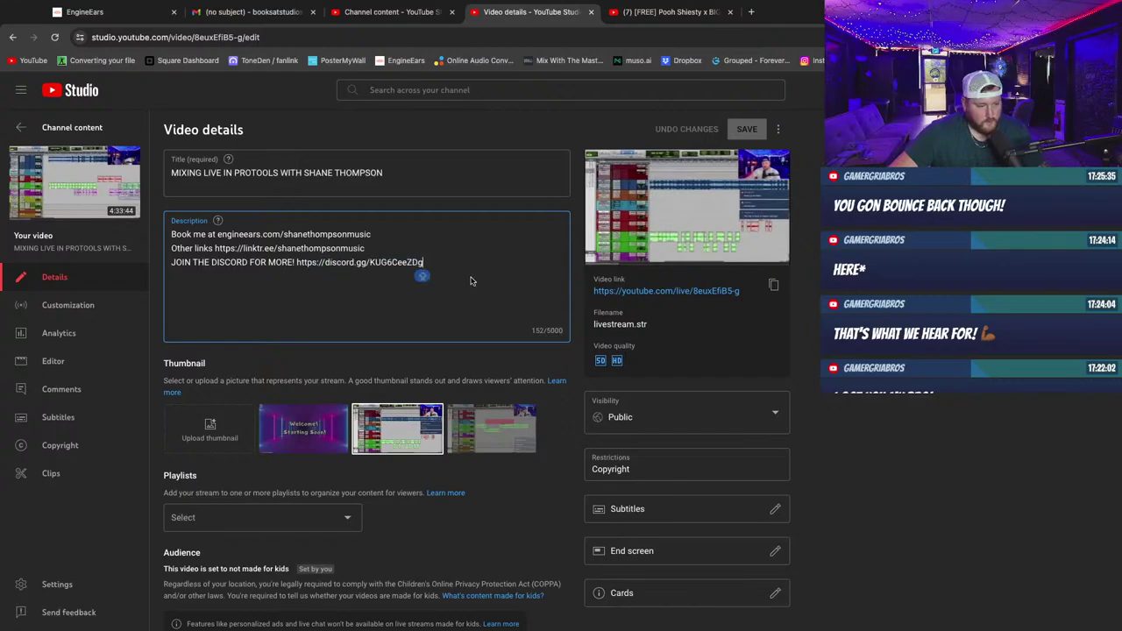
click(44, 136)
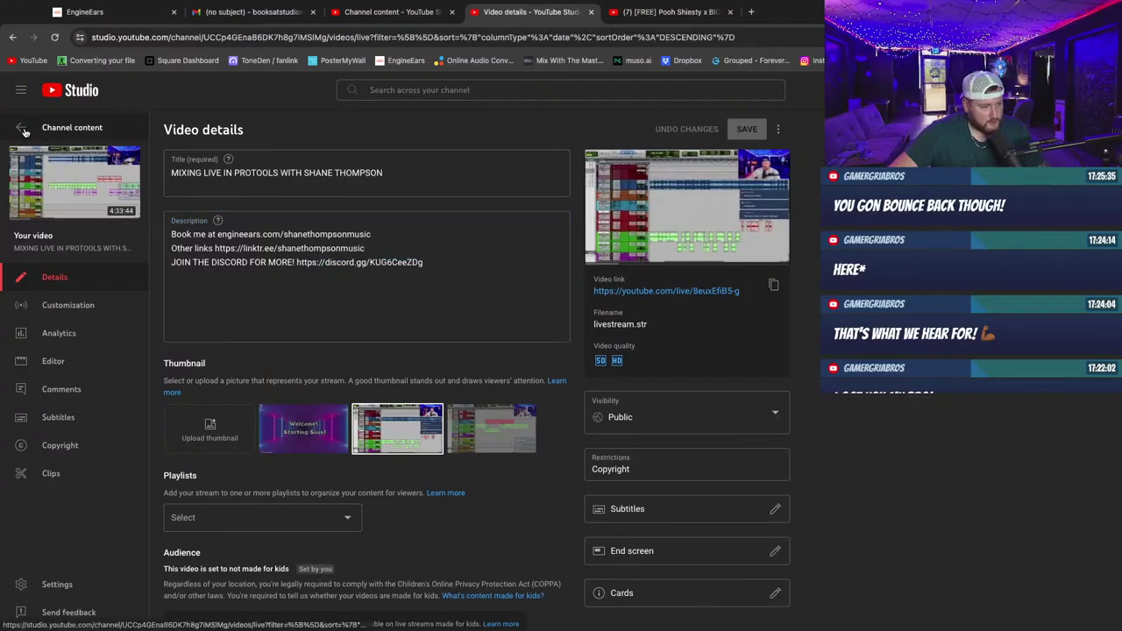
Check the description of the Feb 29, 2024 "Mixing" replay for a Discord link and return to the list.
scroll(377, 371, down, 5)
scroll(377, 371, down, 3)
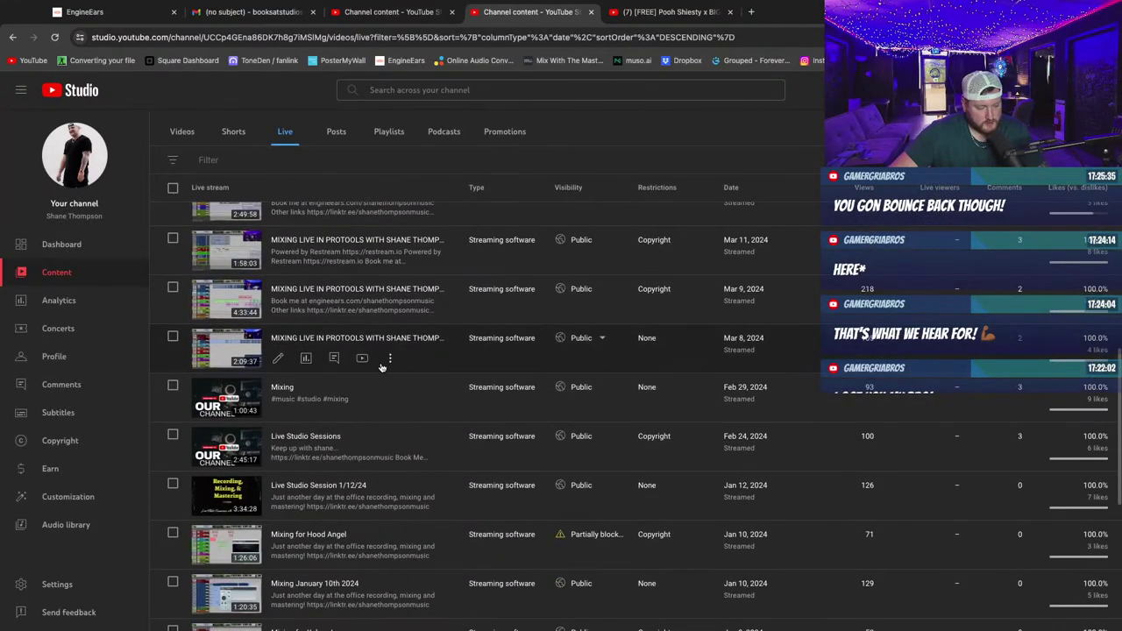
click(279, 408)
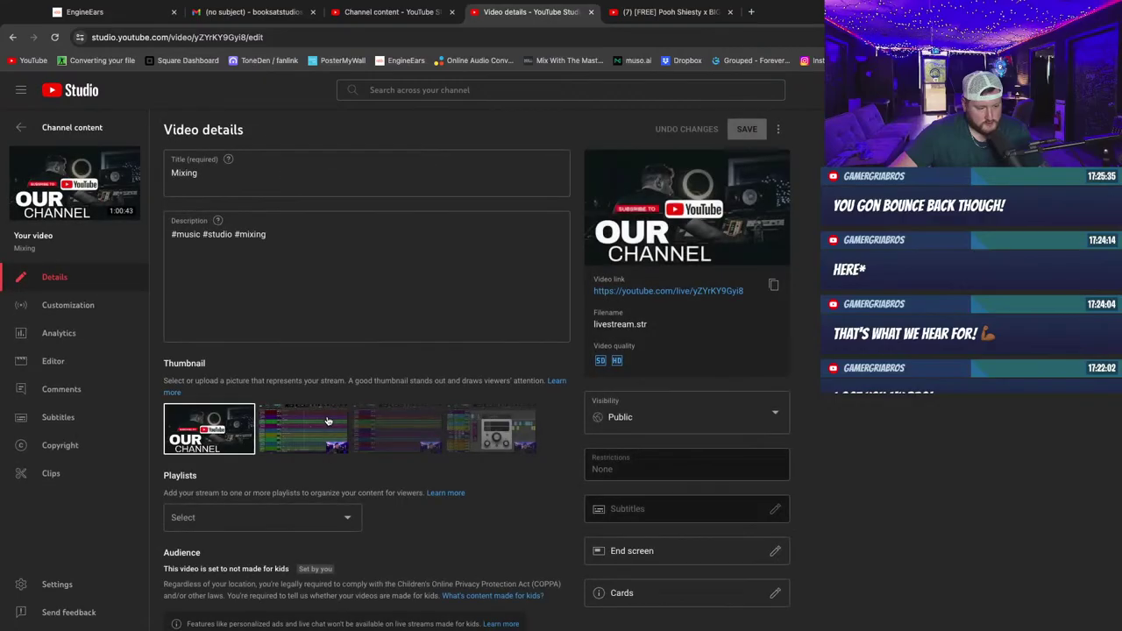
click(25, 131)
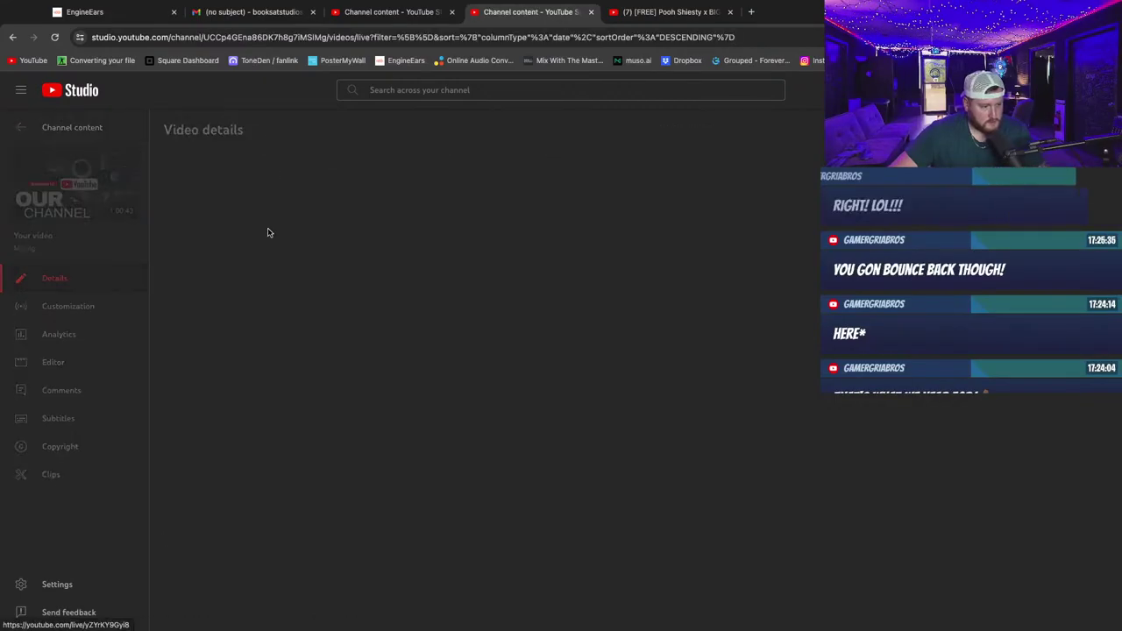
Remove the Restream line from the "HE CAME TO RECORD ALL THE WAY FROM ORLANDO!" replay's description, copy the booking, links and Discord lines, and save.
scroll(277, 384, down, 12)
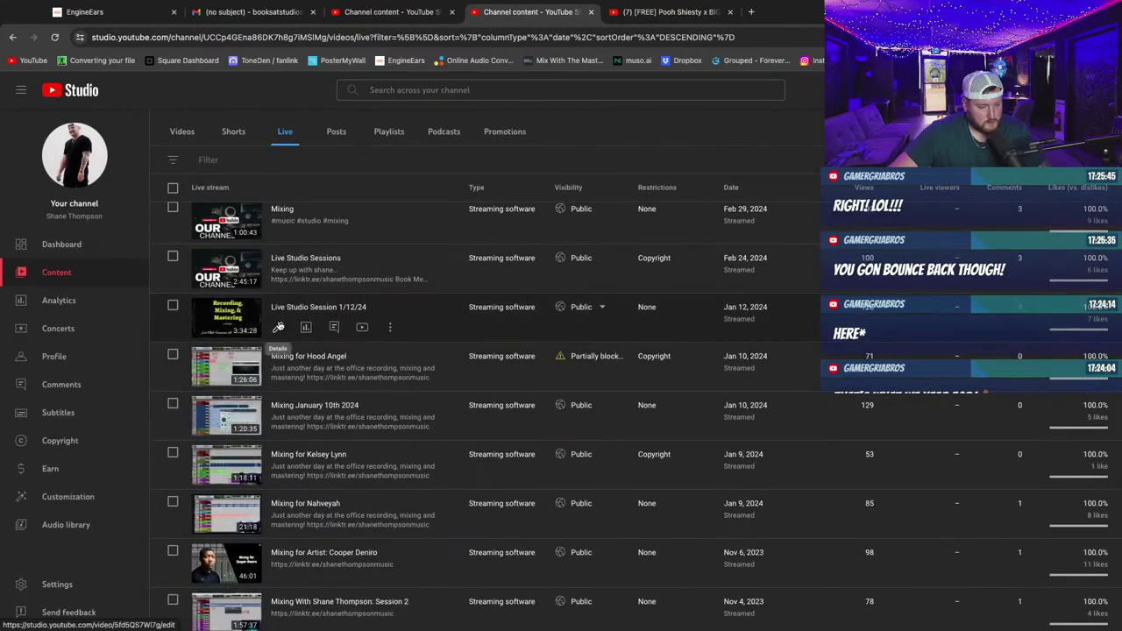
scroll(279, 333, up, 8)
click(279, 321)
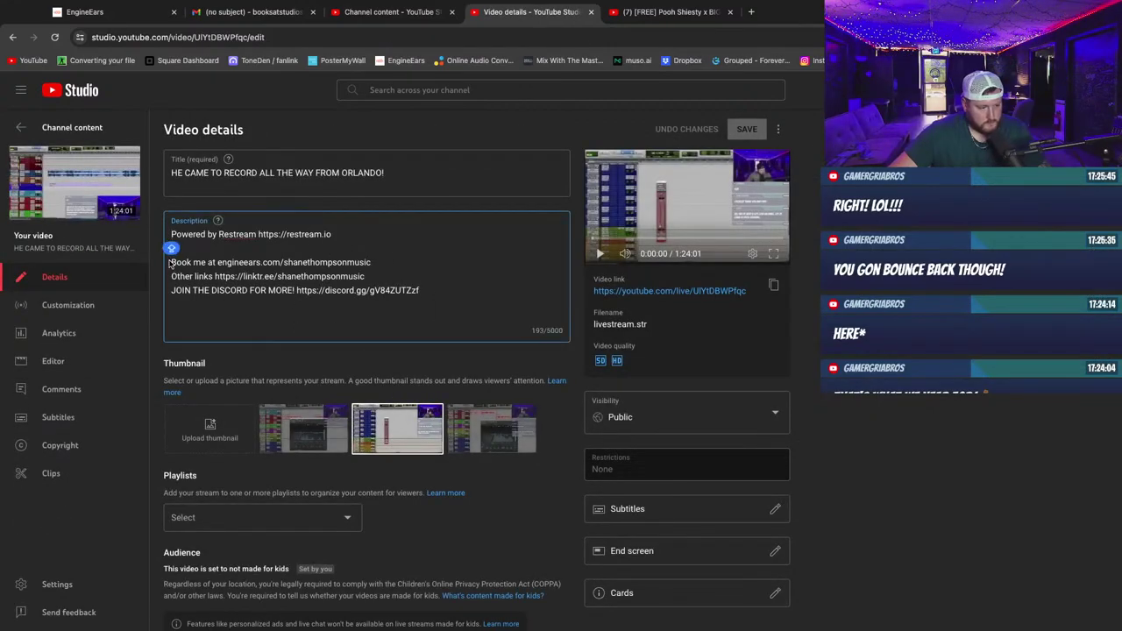
key(BackSpace)
key(BackSpace)
key(BackSpace)
key(BackSpace)
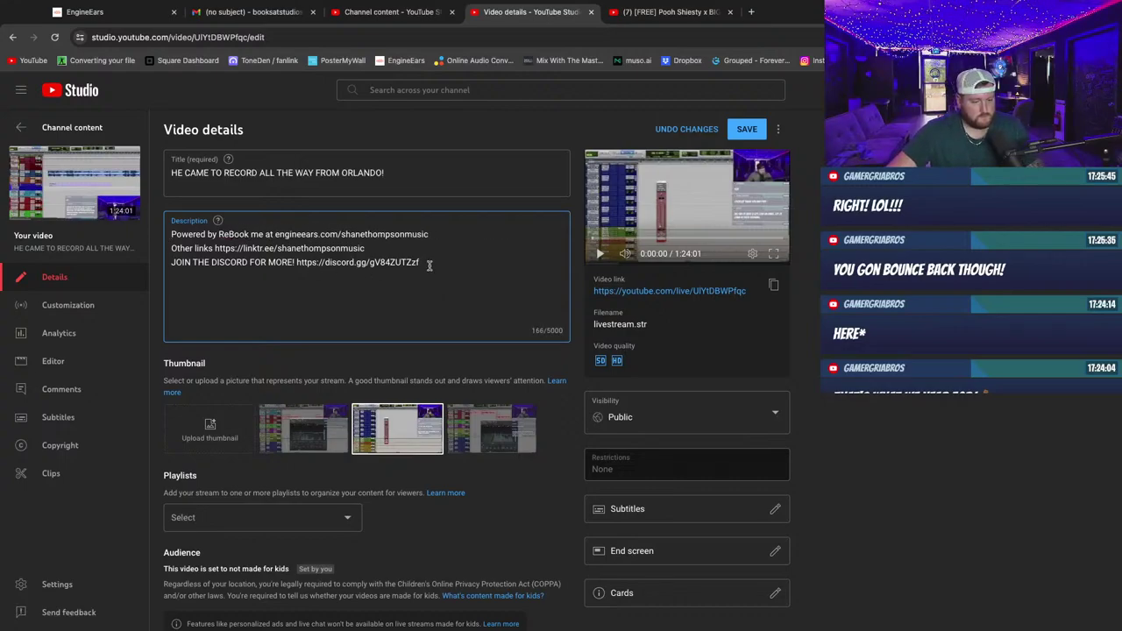
drag(431, 263, 167, 250)
key(ctrl+c)
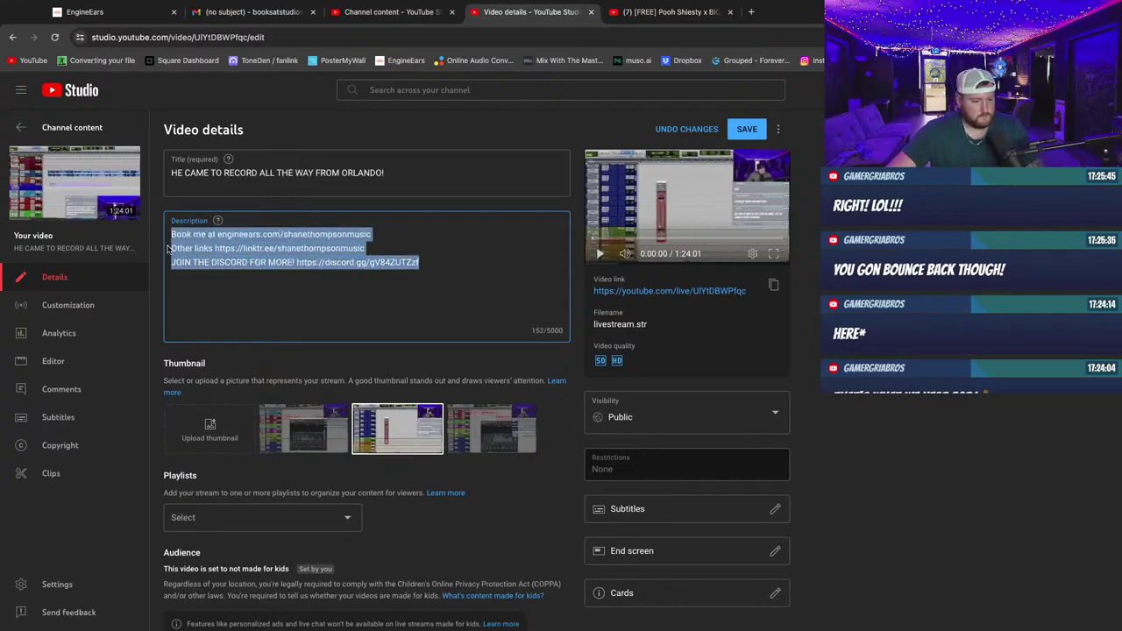
click(746, 131)
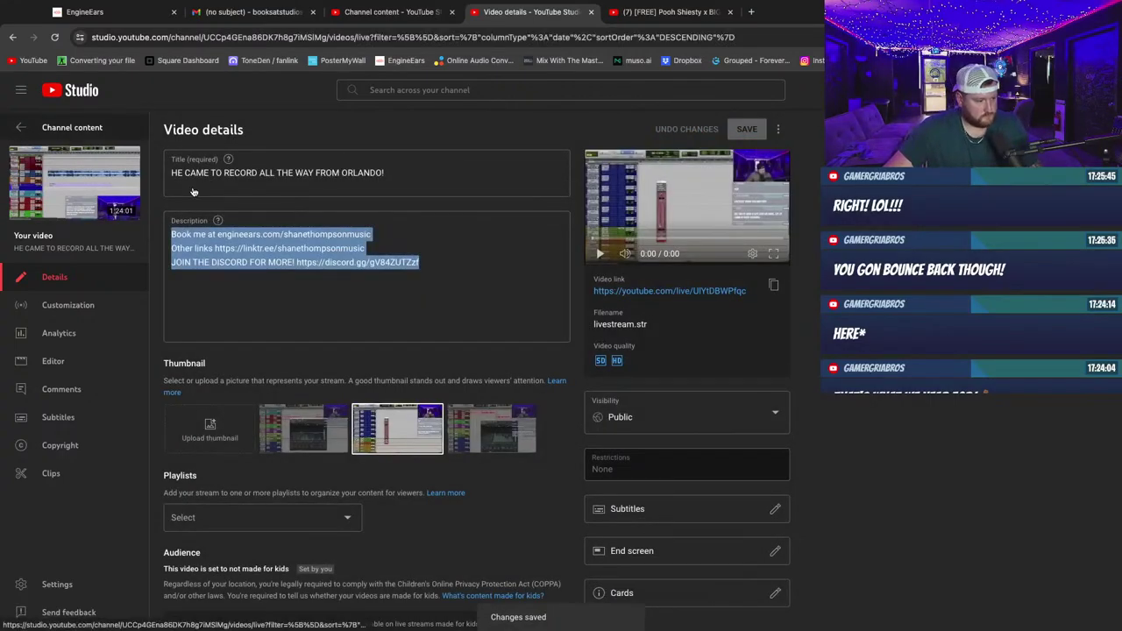
Replace the Feb 29, 2024 "Mixing" replay's description with the copied booking, links and Discord lines and save.
scroll(353, 350, down, 5)
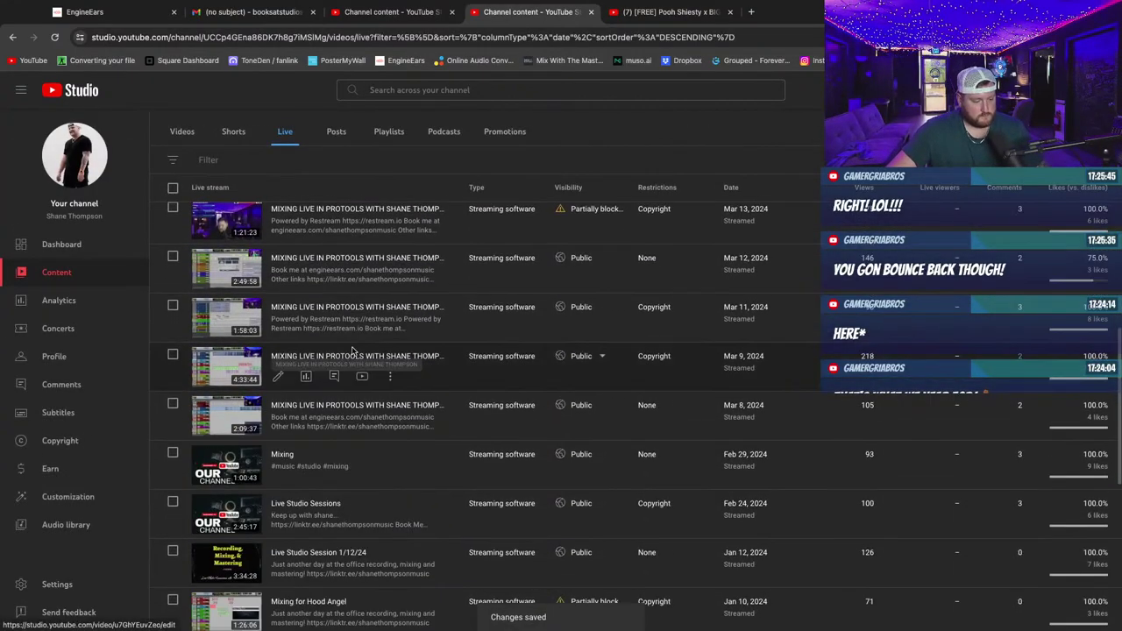
click(278, 476)
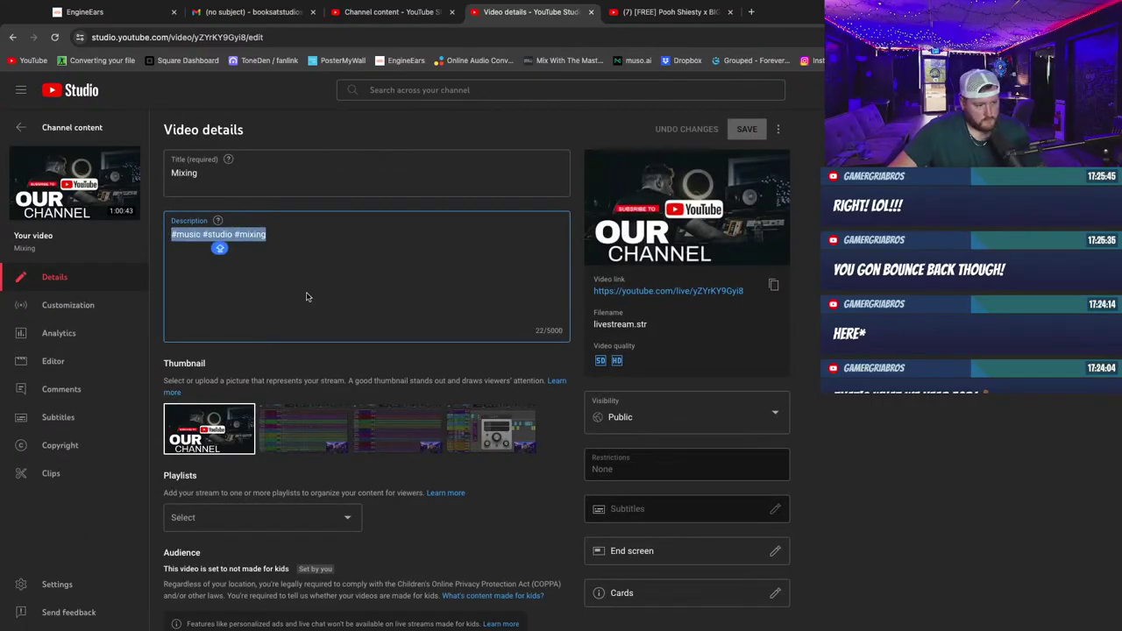
key(ctrl+v)
click(747, 132)
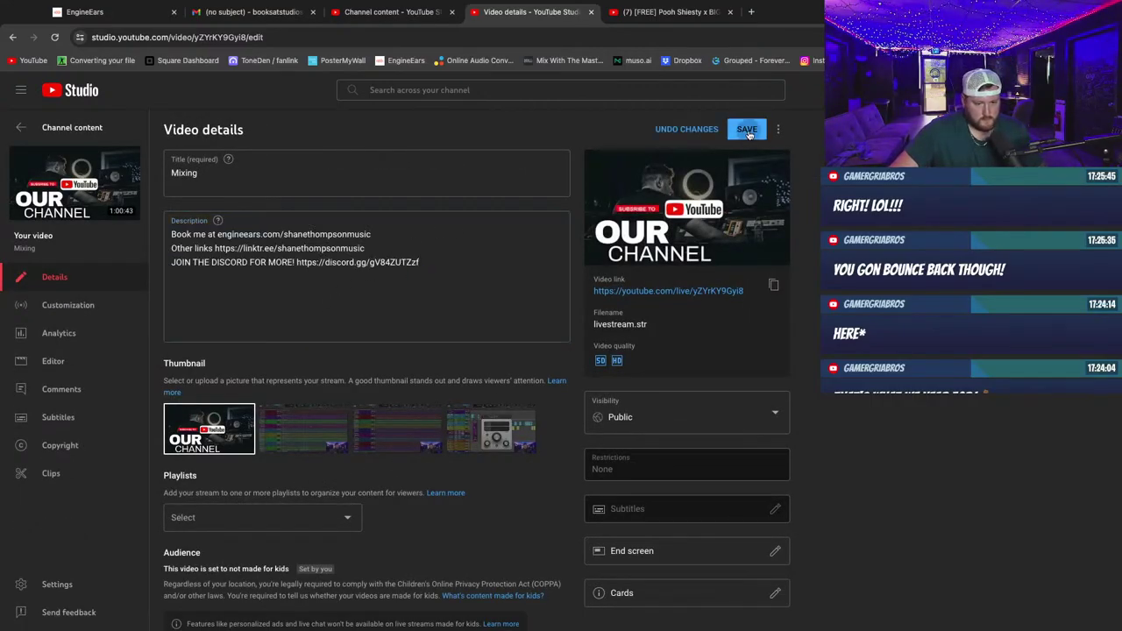
click(21, 127)
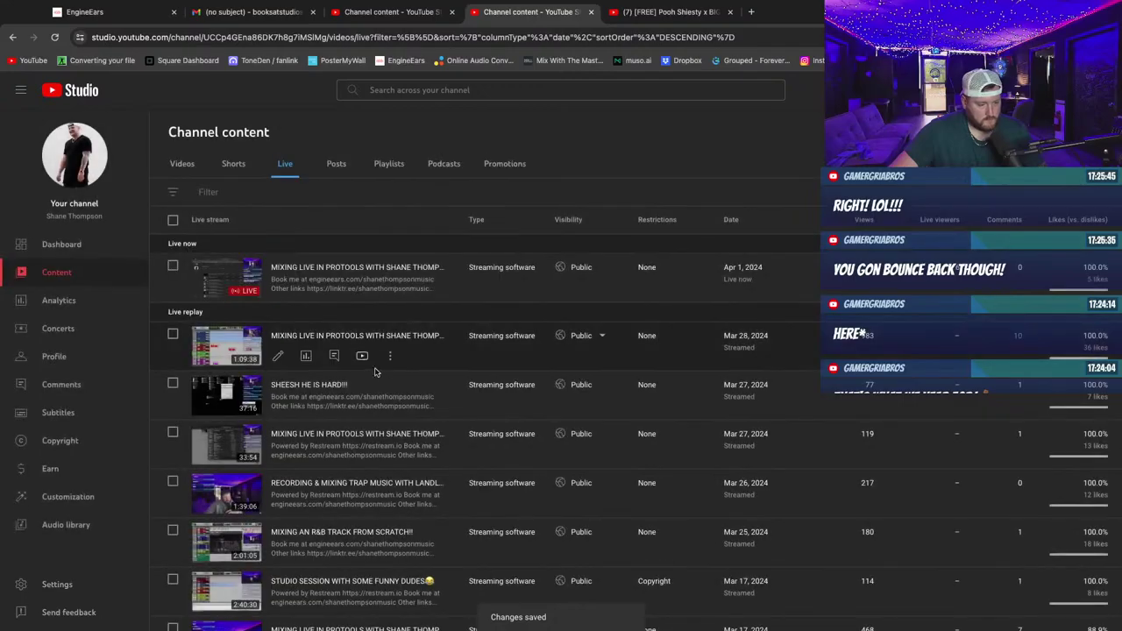
Replace the Feb 24, 2024 "Live Studio Sessions" replay's description with the copied booking, links and Discord lines and save.
scroll(307, 324, down, 5)
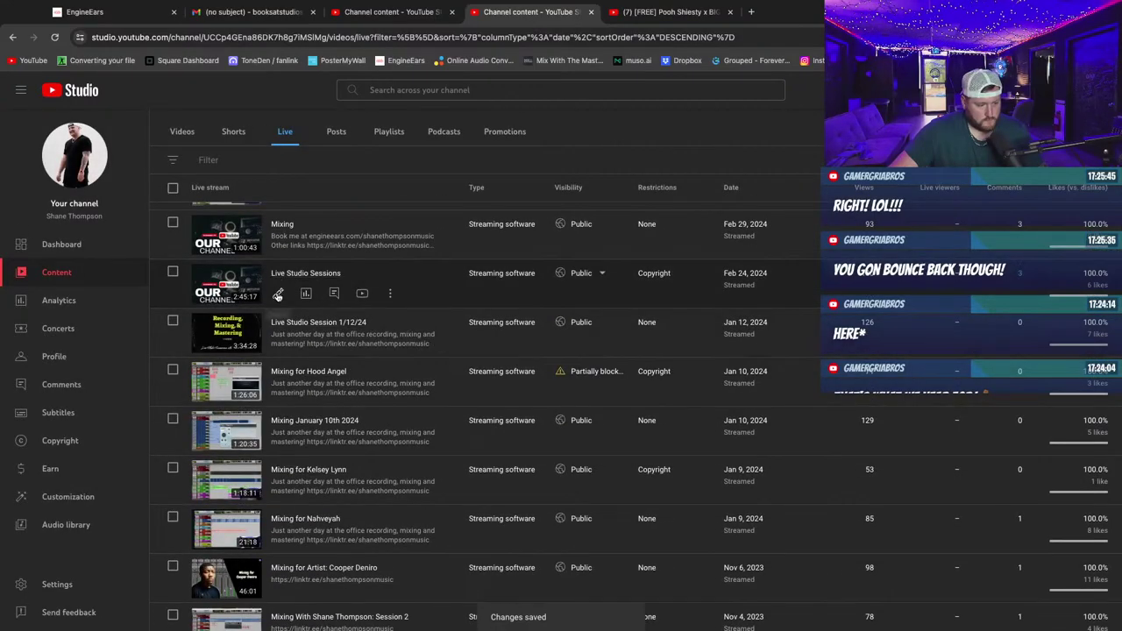
click(285, 298)
drag(409, 276, 174, 234)
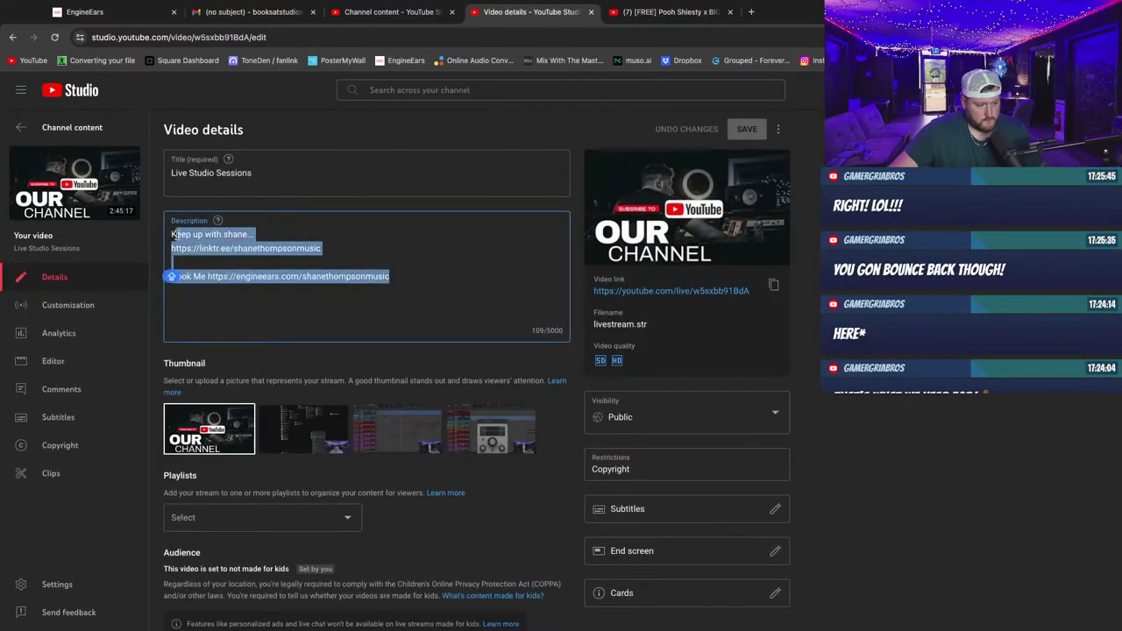
key(ctrl+v)
click(743, 139)
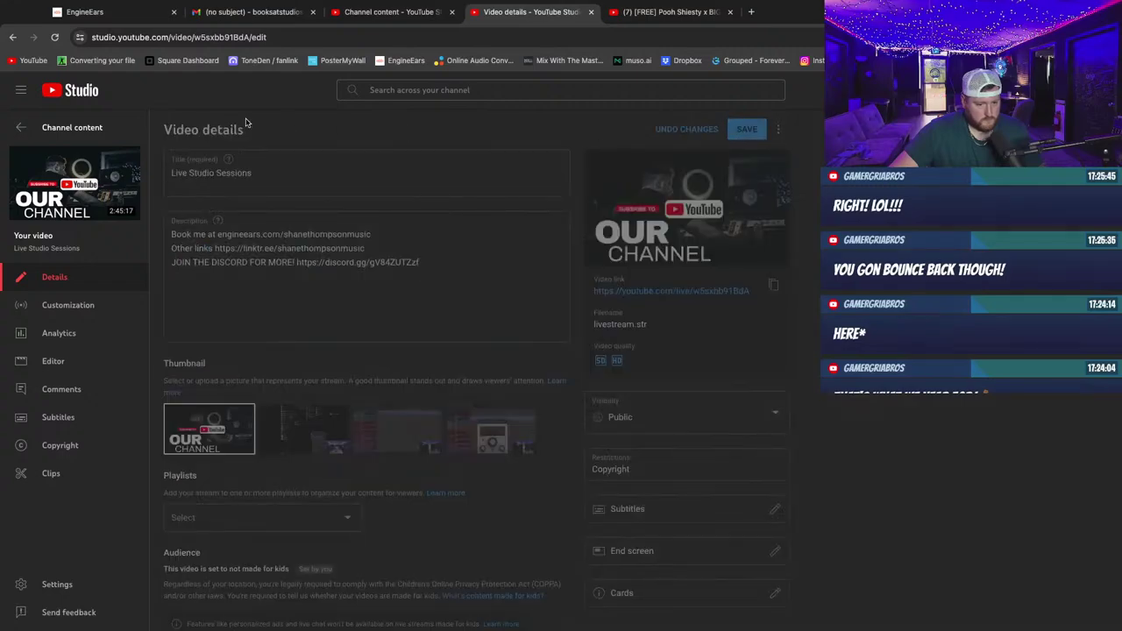
click(21, 128)
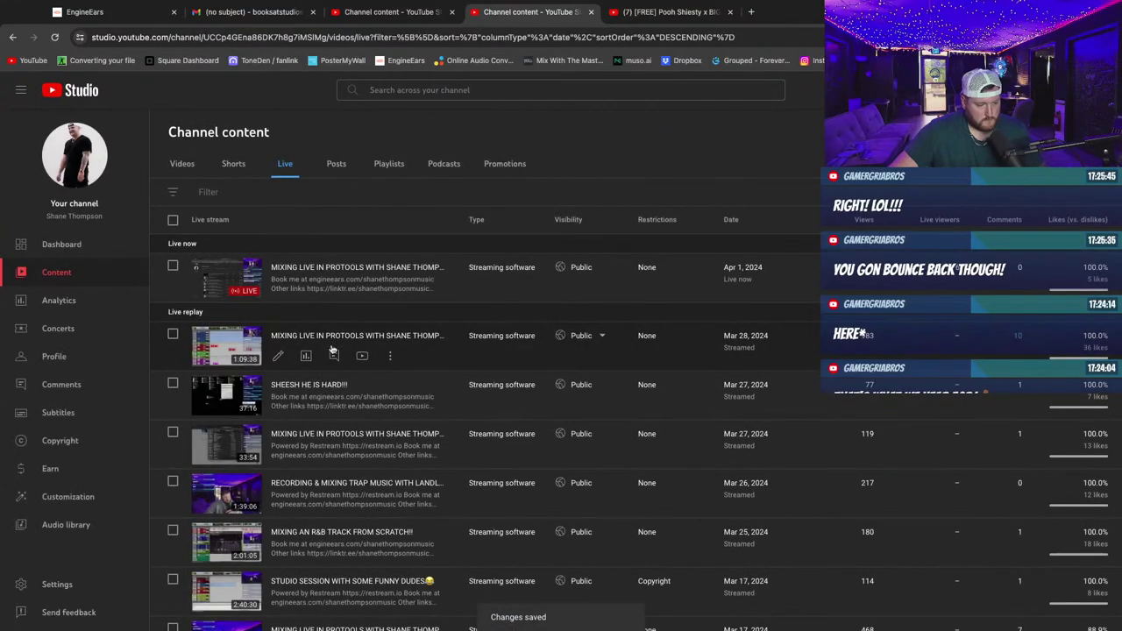
Replace the Mar 27, 2024 "MIXING LIVE IN PROTOOLS" replay's description with the copied lines, dropping the Restream line, and save.
click(277, 456)
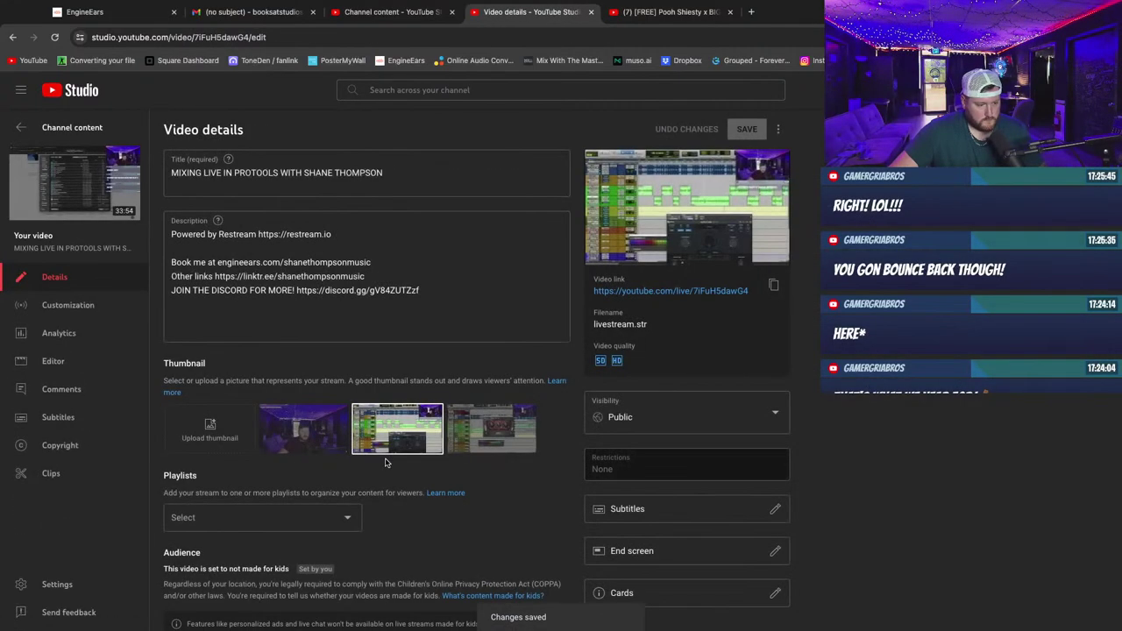
drag(435, 291, 162, 246)
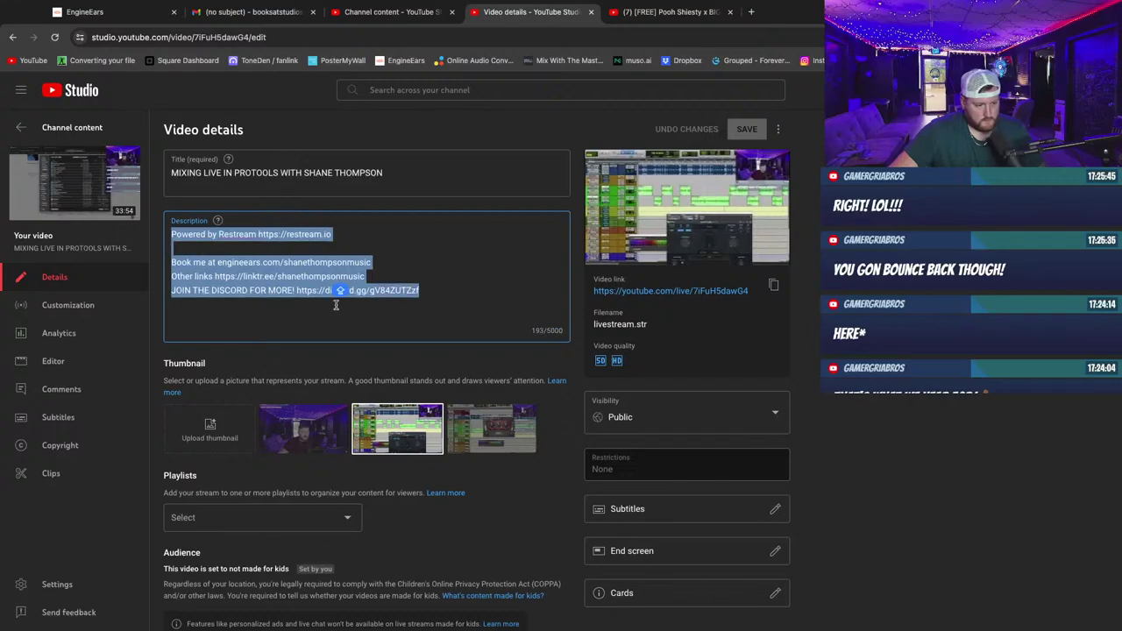
key(super+v)
click(747, 129)
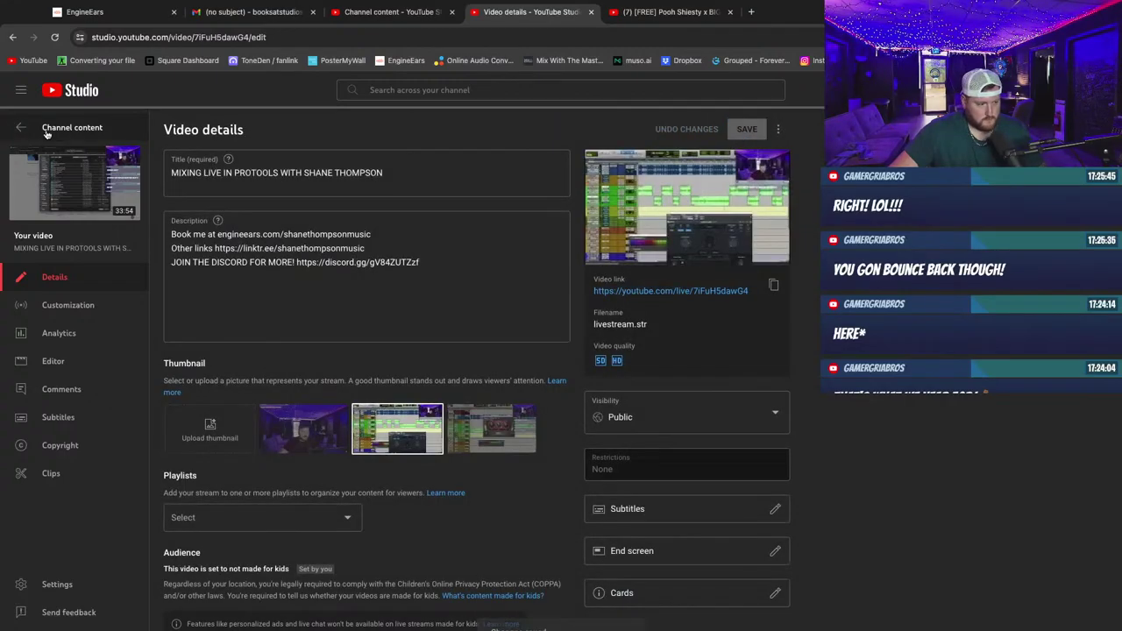
click(21, 127)
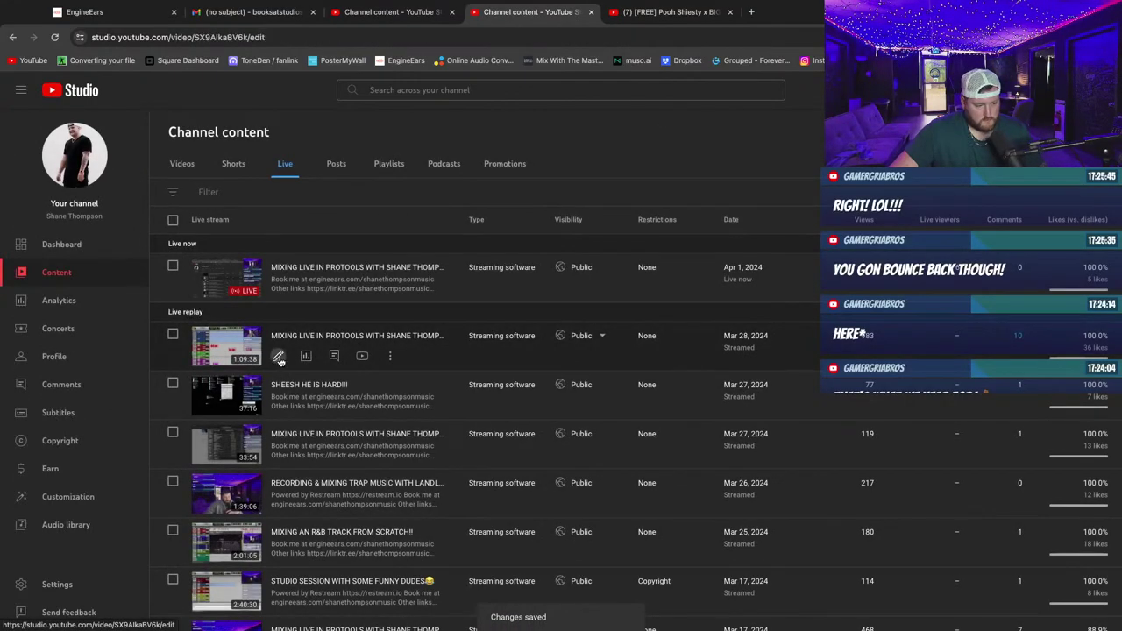
Check the Discord link in the Mar 28 and Mar 27, 2024 "MIXING LIVE IN PROTOOLS" replays' descriptions.
click(279, 351)
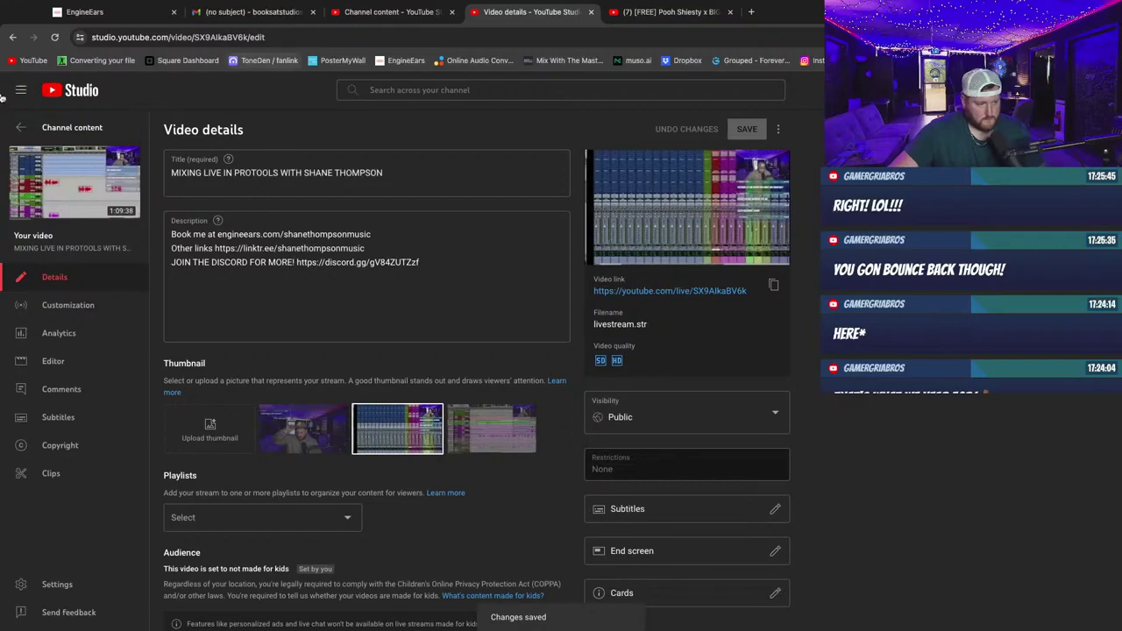
click(21, 127)
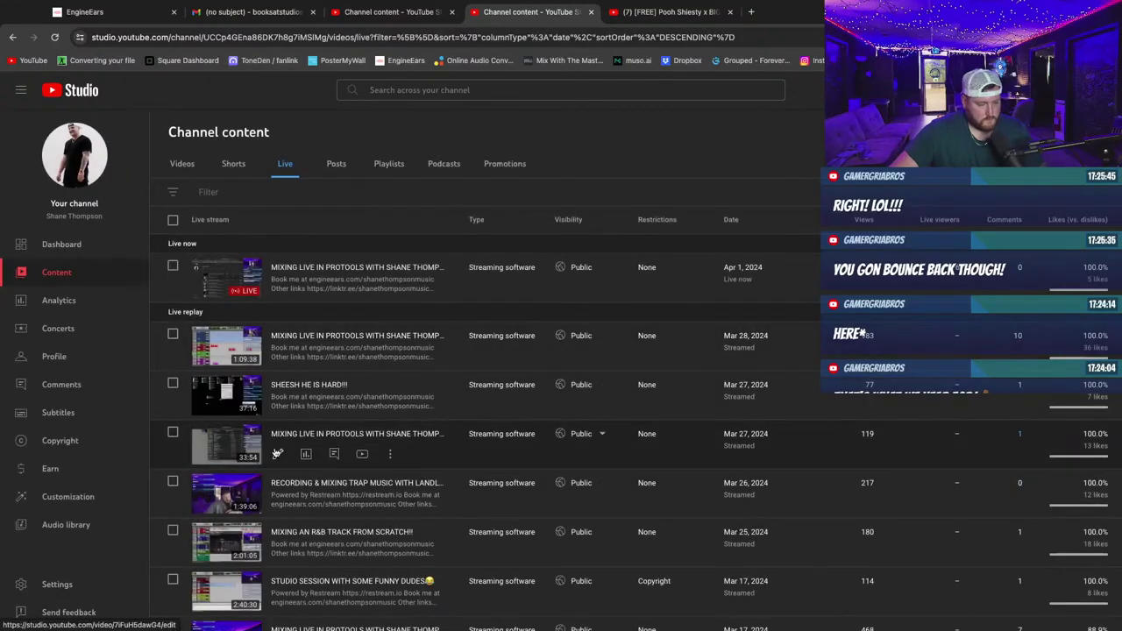
click(278, 454)
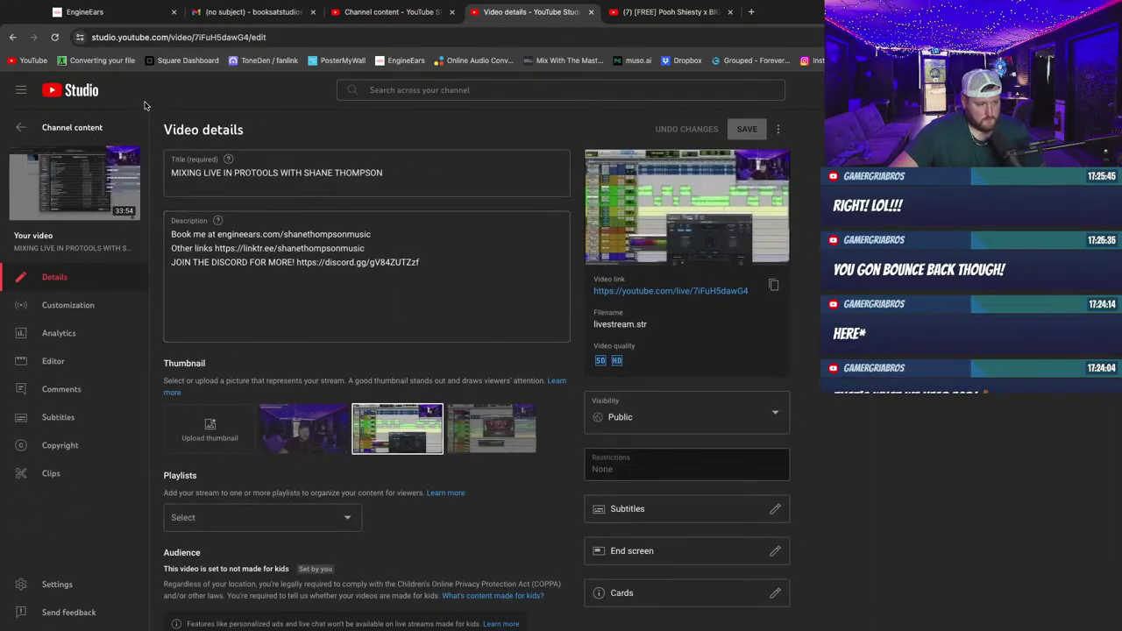
click(21, 127)
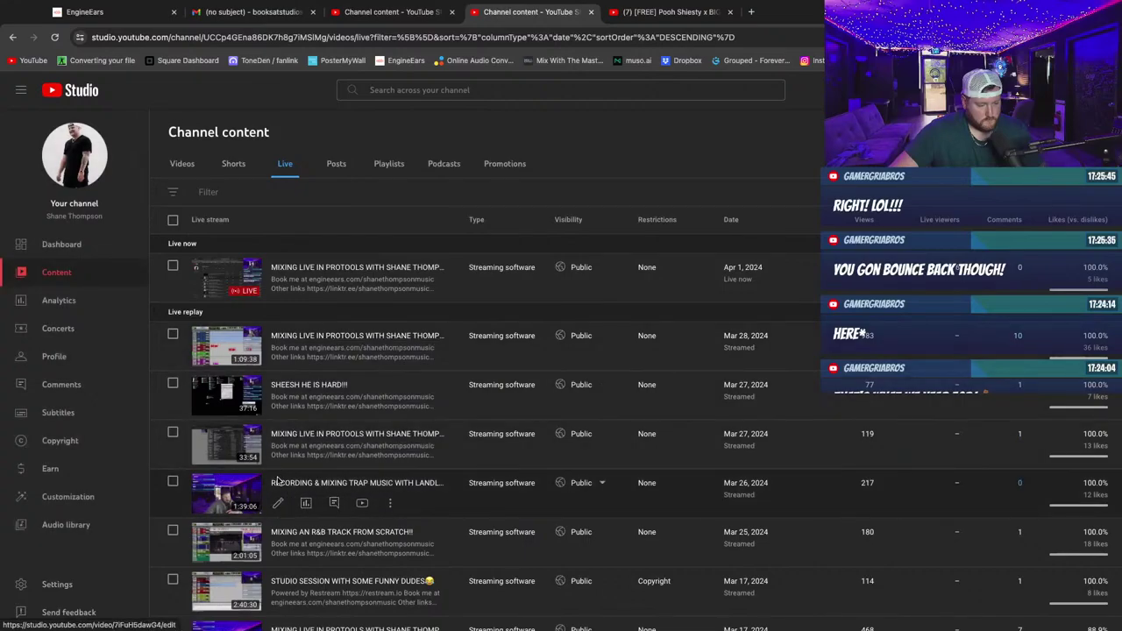
Replace the "RECORDING & MIXING TRAP MUSIC WITH LANDLORDLOCO!" replay's description with the copied lines, dropping the Restream line, and save.
click(278, 505)
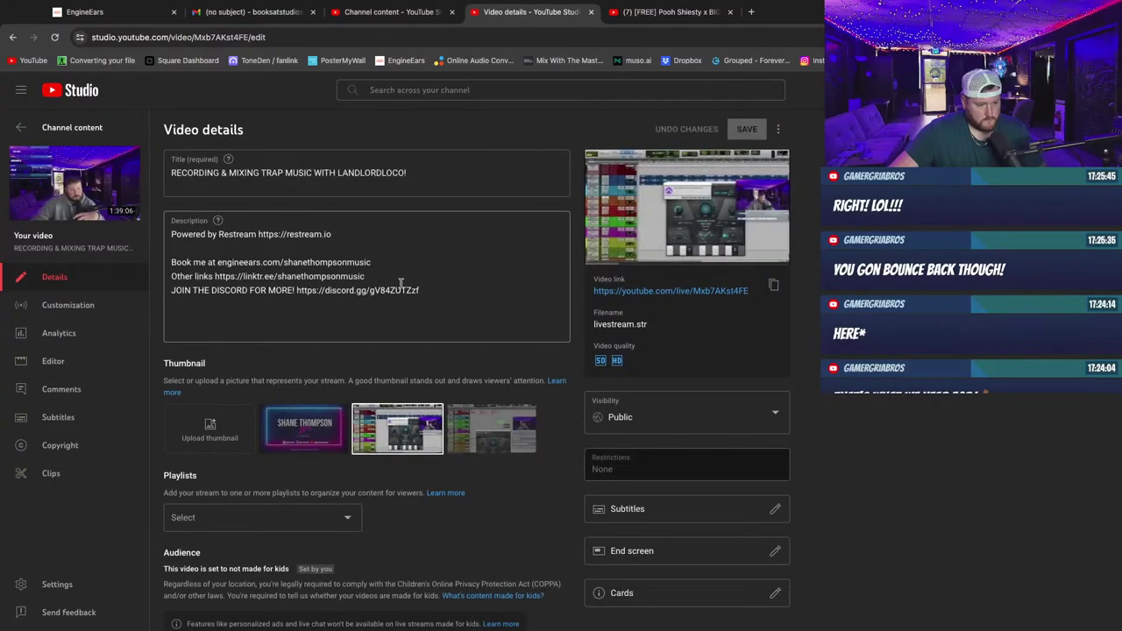
drag(425, 290, 155, 245)
key(ctrl+v)
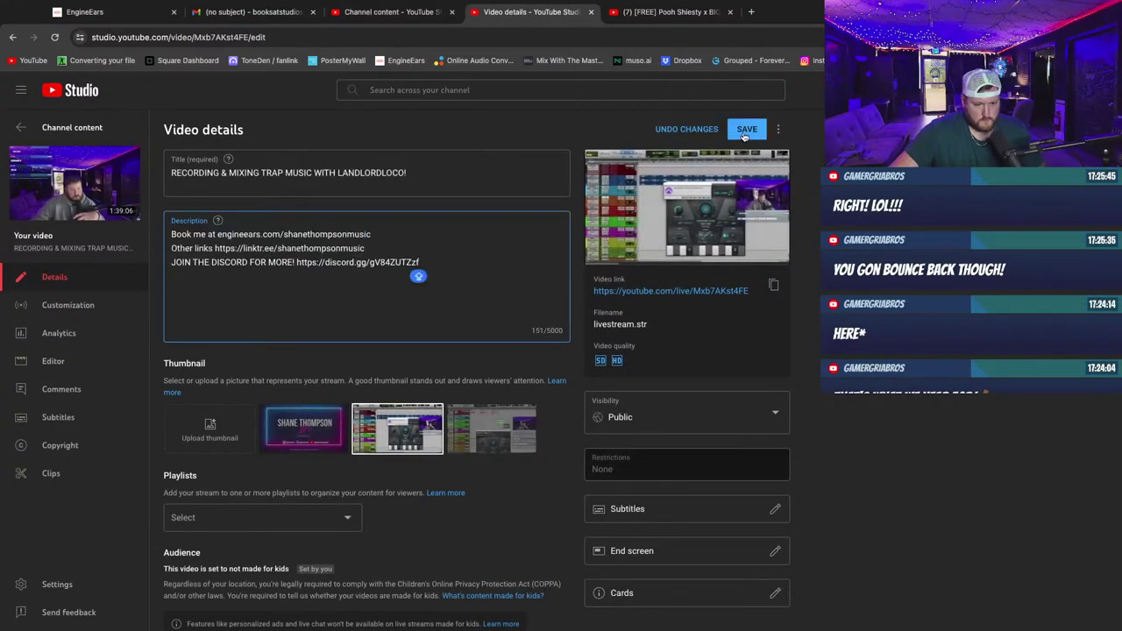
click(744, 131)
click(21, 127)
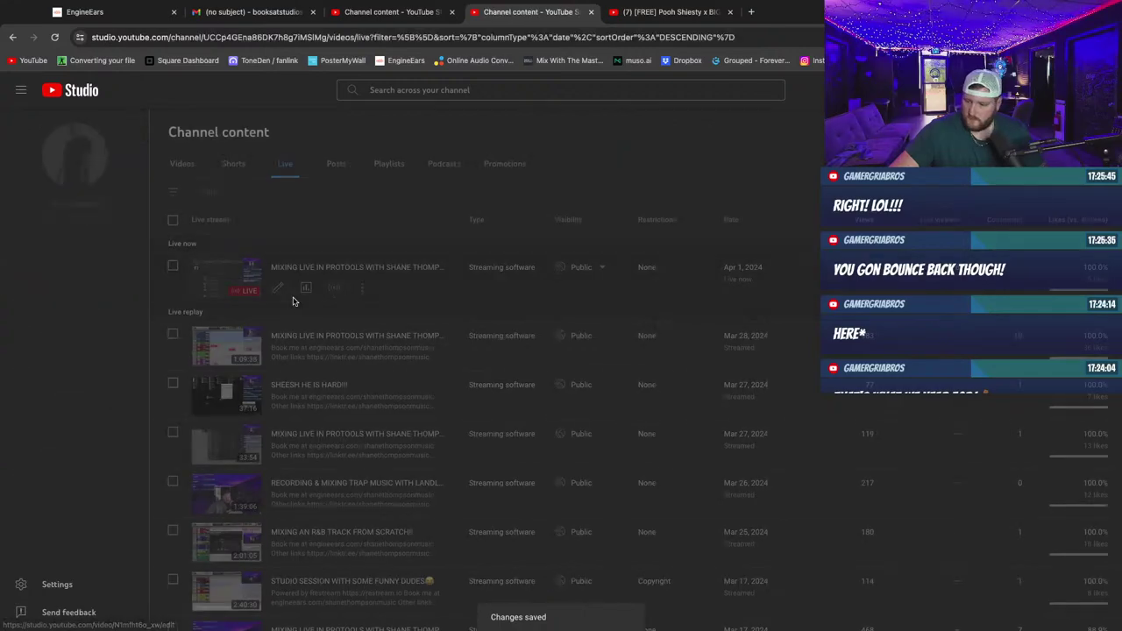
click(346, 525)
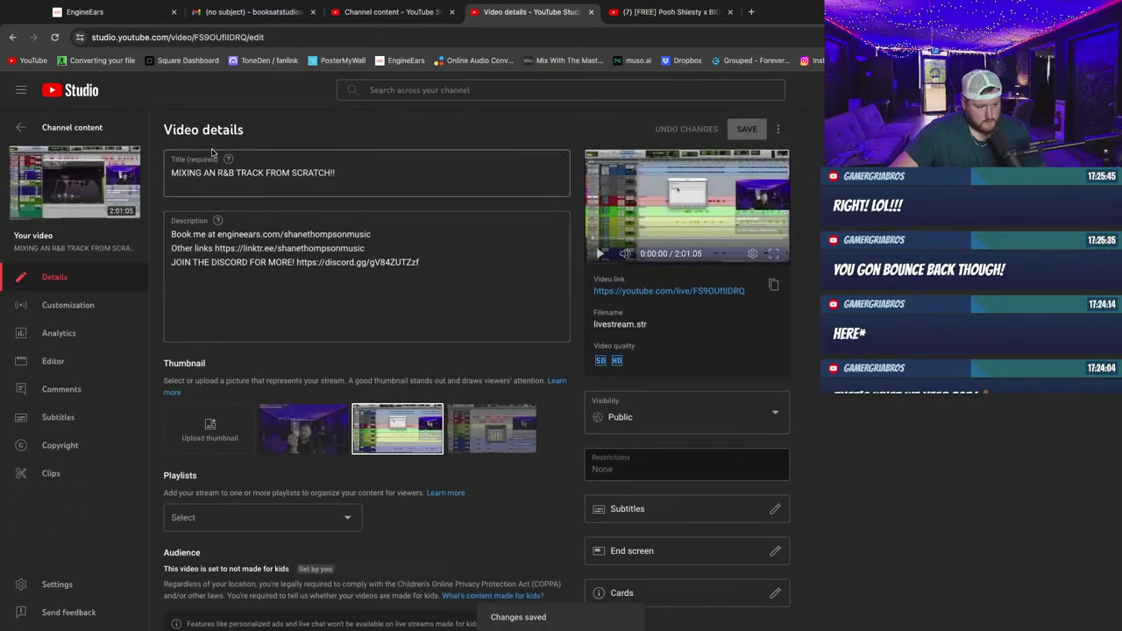
click(21, 127)
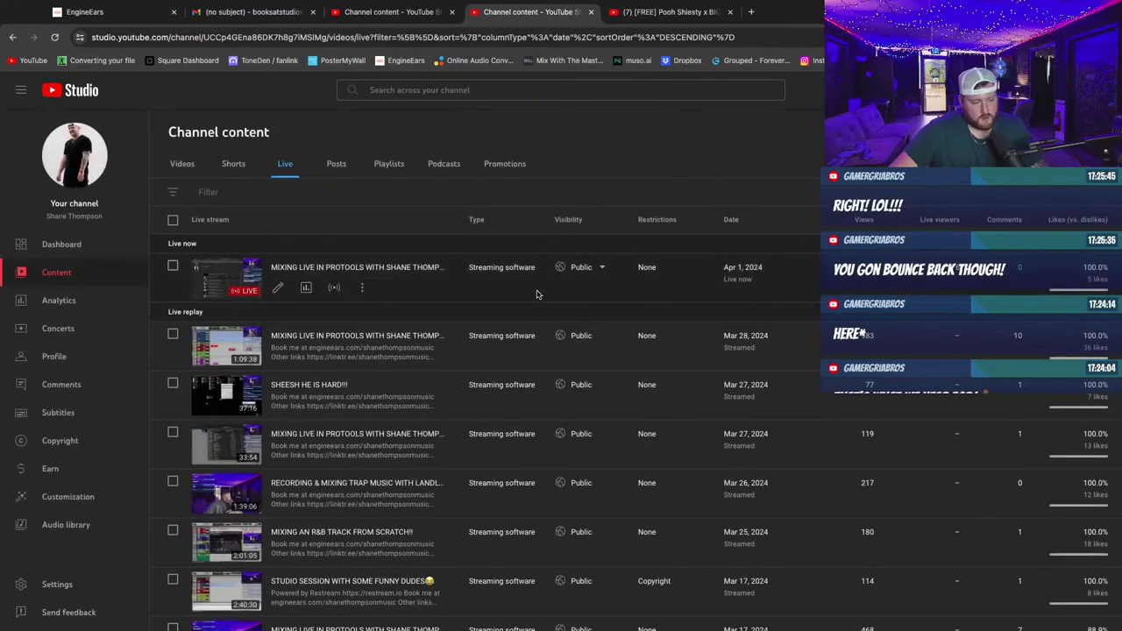
click(279, 288)
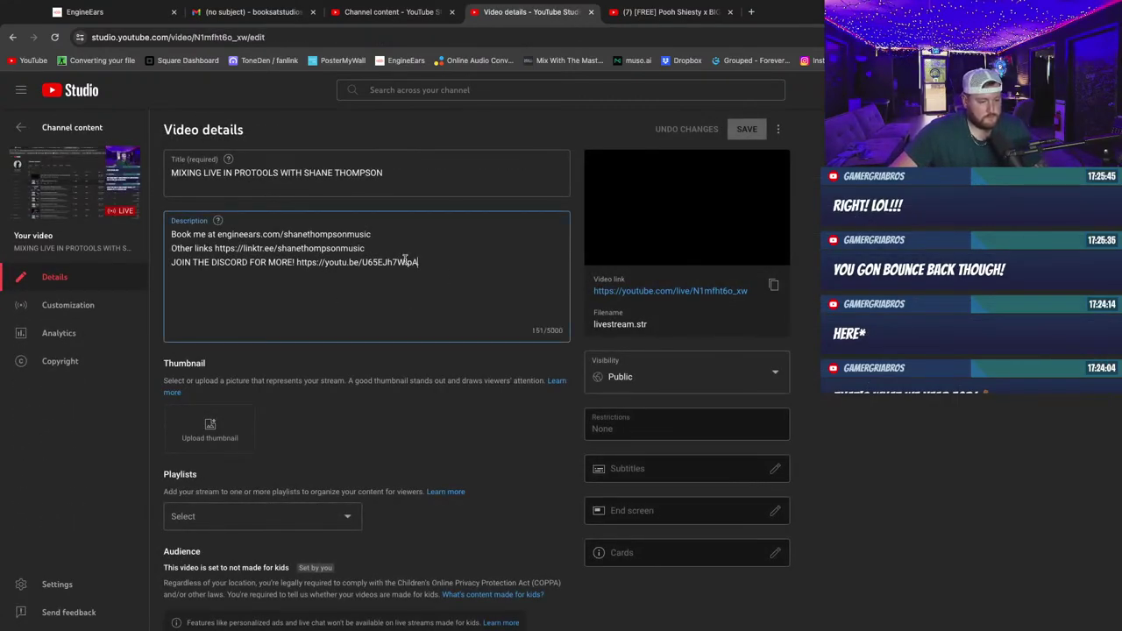
drag(420, 262, 173, 236)
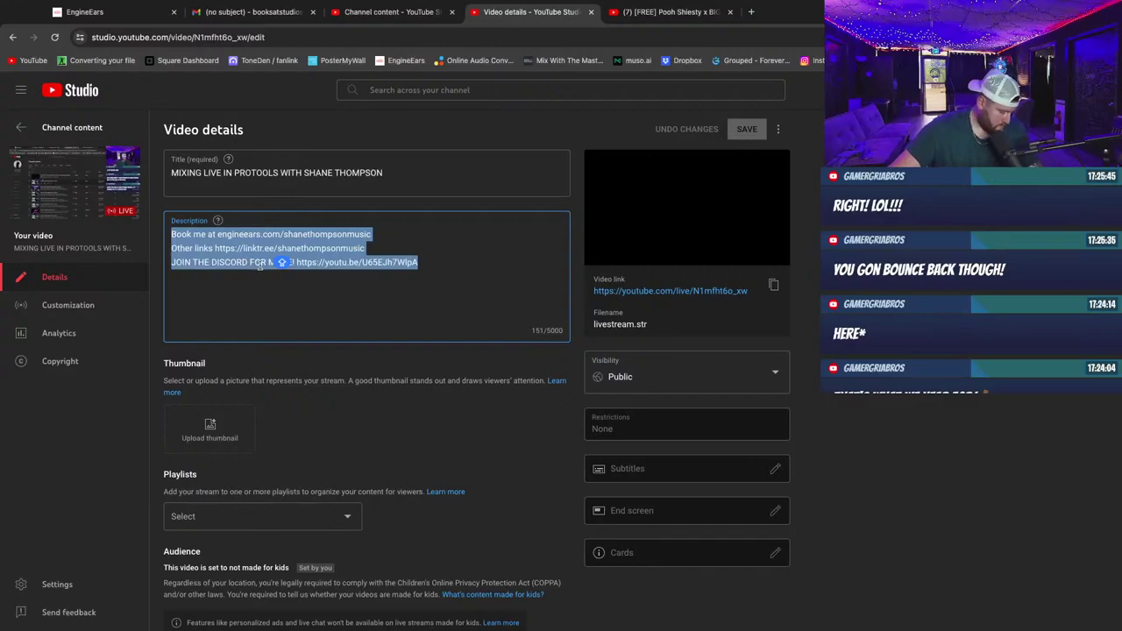
text(Book me at engineears.com/shanethompsonmusic Other links https://linktr.ee/shanethompsonmusic JOIN THE DISCORD FOR MORE! https://discord.gg/gV84ZUTZzf)
click(743, 131)
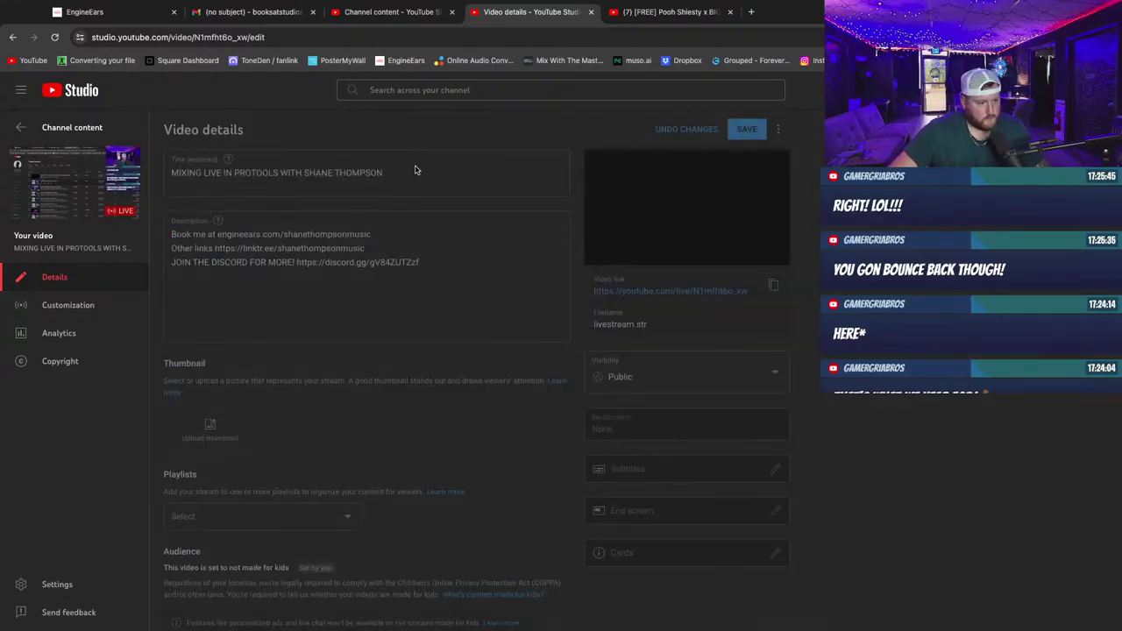
click(26, 128)
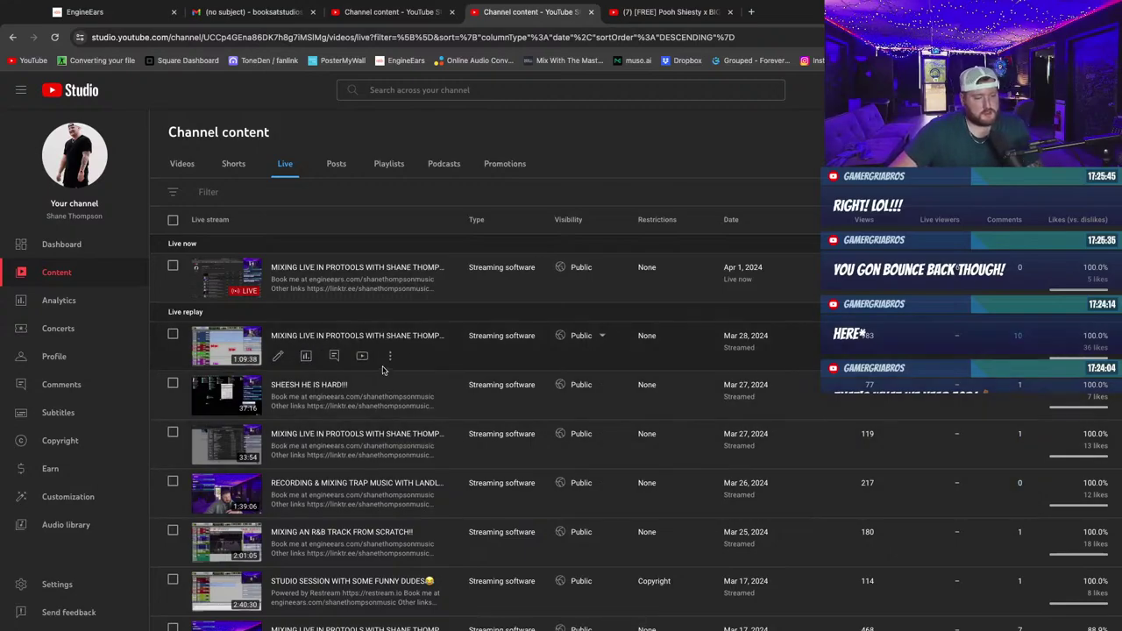
Close the "Real Street" type beat video and return to the "HOW TO FADE TRACKS IN PROTOOLS!" upload's processing status.
click(62, 244)
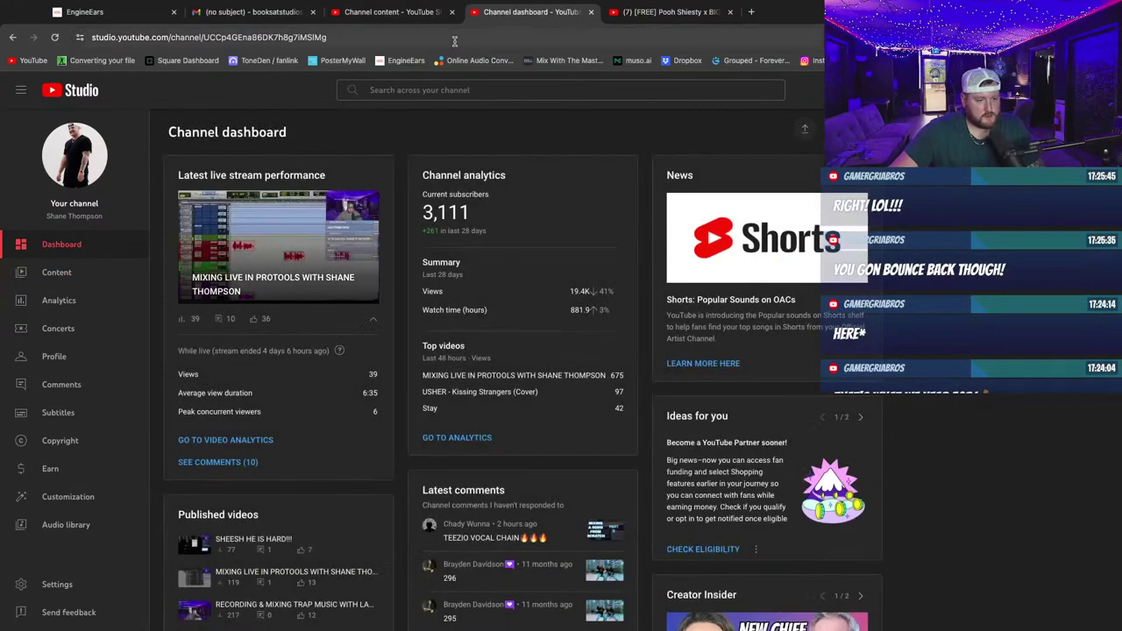
click(718, 18)
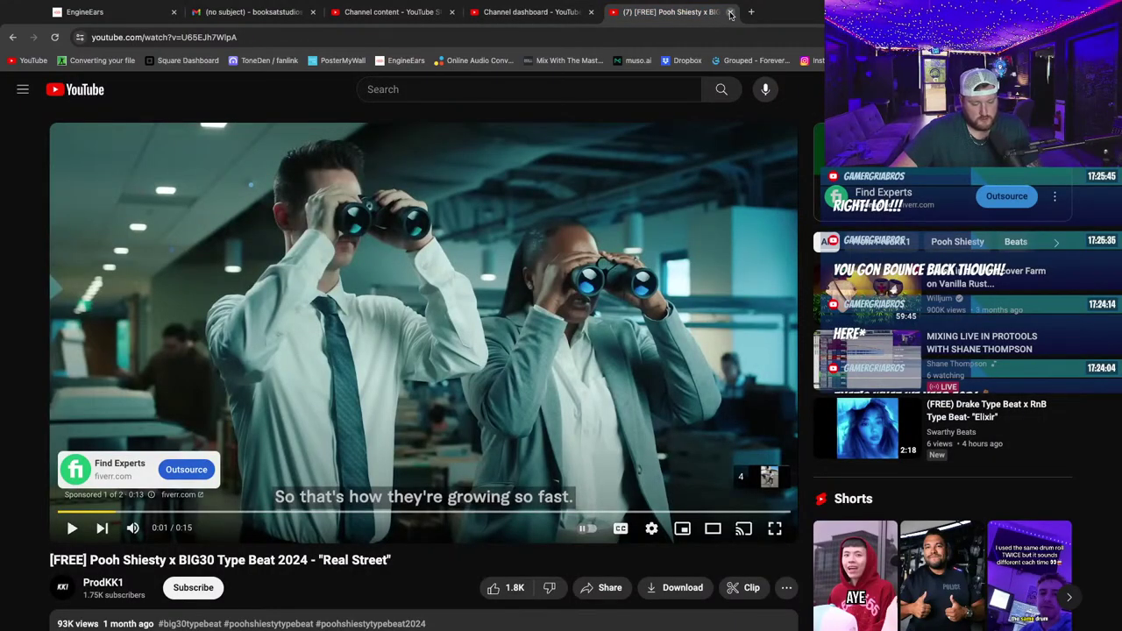
scroll(578, 202, down, 3)
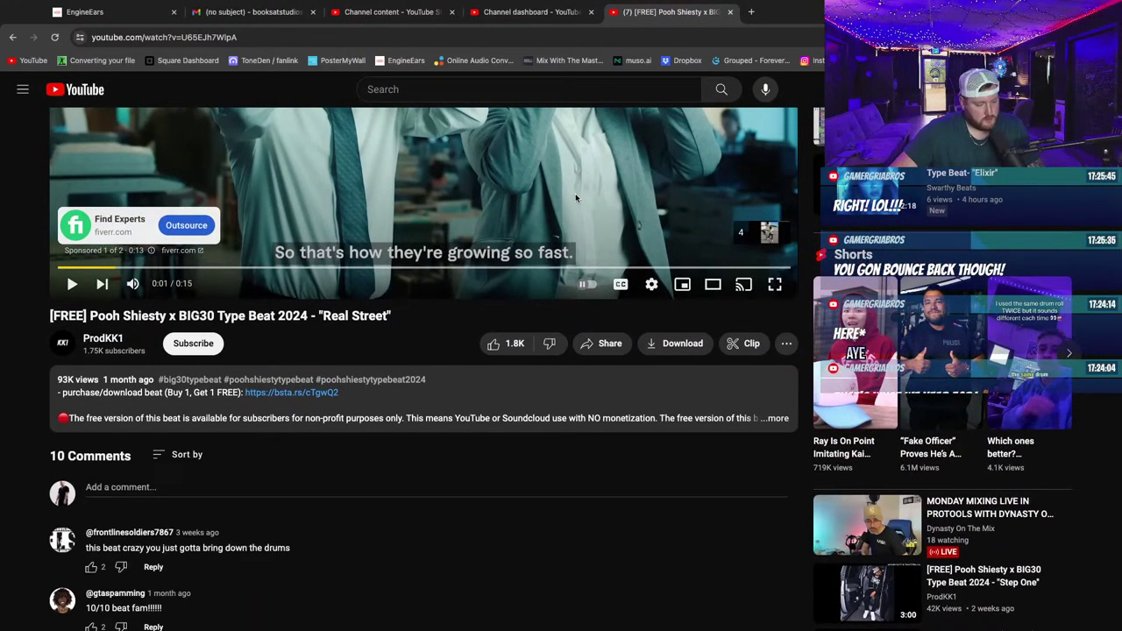
scroll(575, 198, up, 2)
click(731, 12)
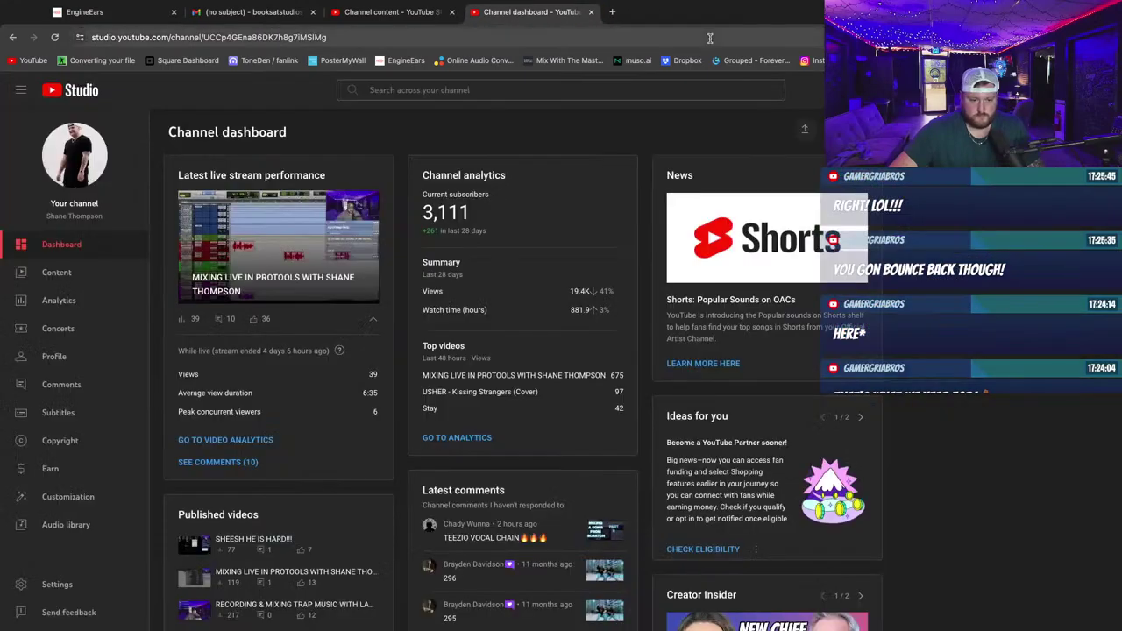
click(395, 14)
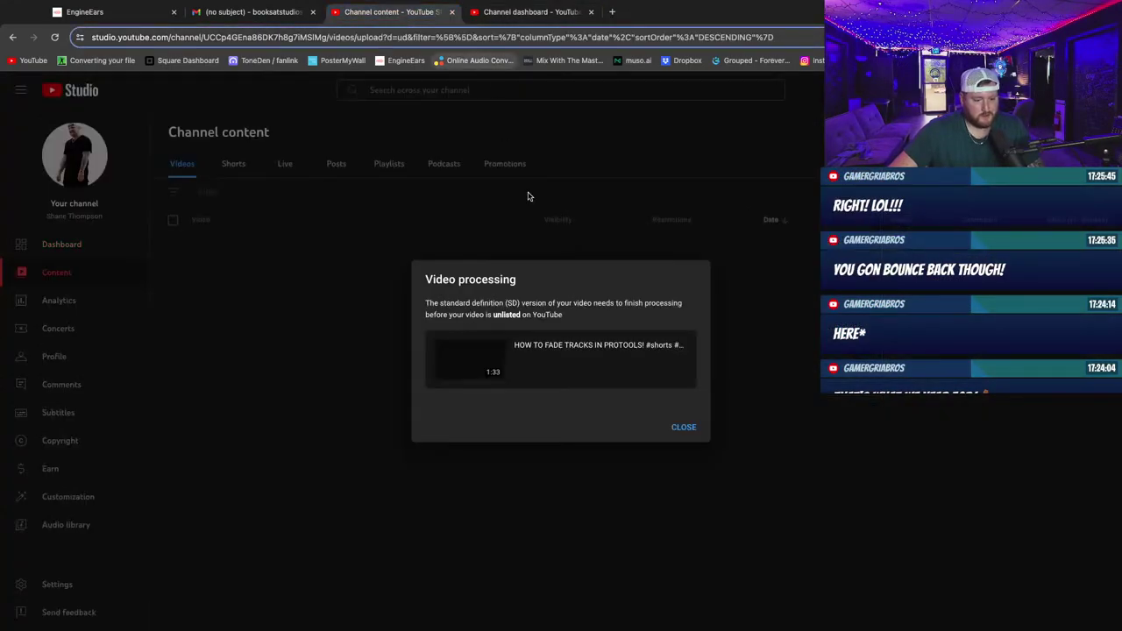
Publish the "HOW TO FADE TRACKS IN PROTOOLS!" video from the channel content list by changing its visibility to Public.
click(684, 428)
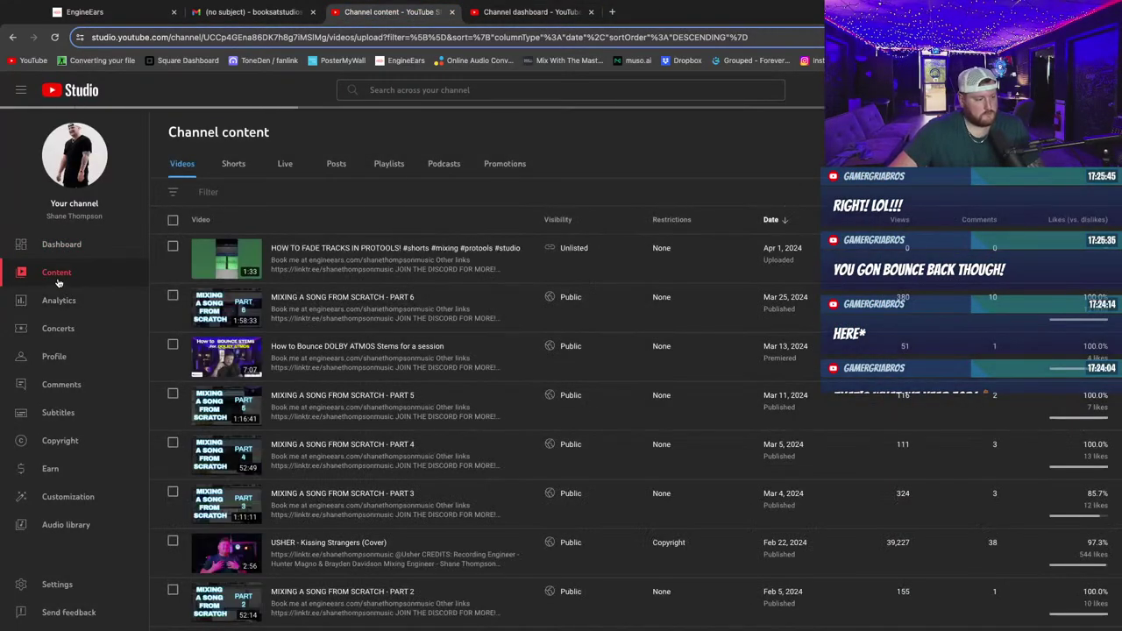
click(526, 13)
click(55, 272)
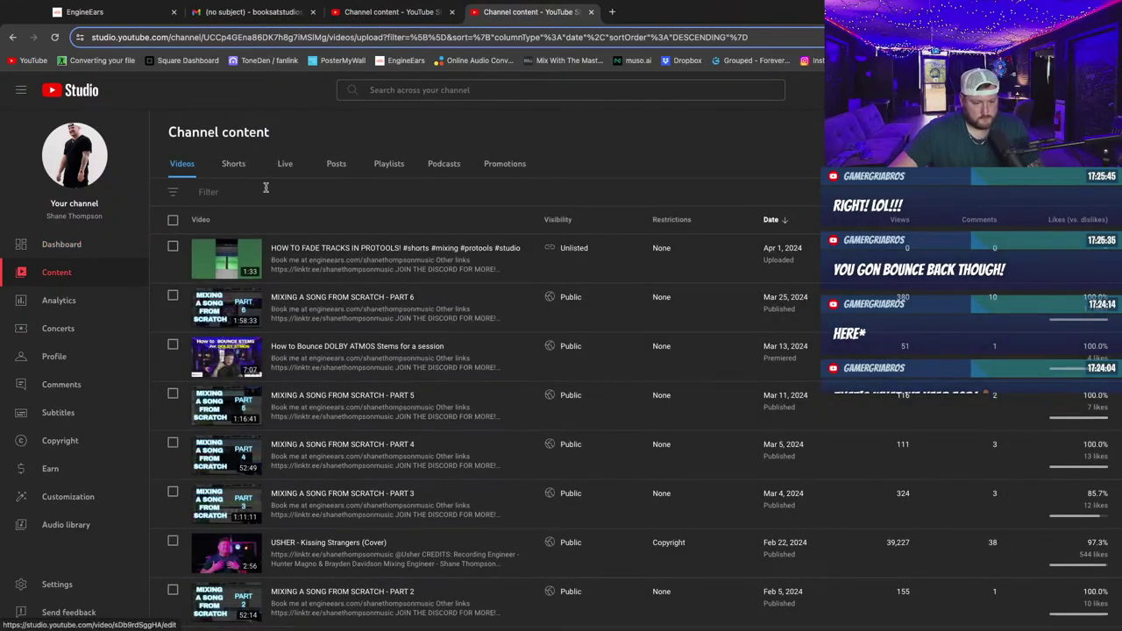
click(589, 253)
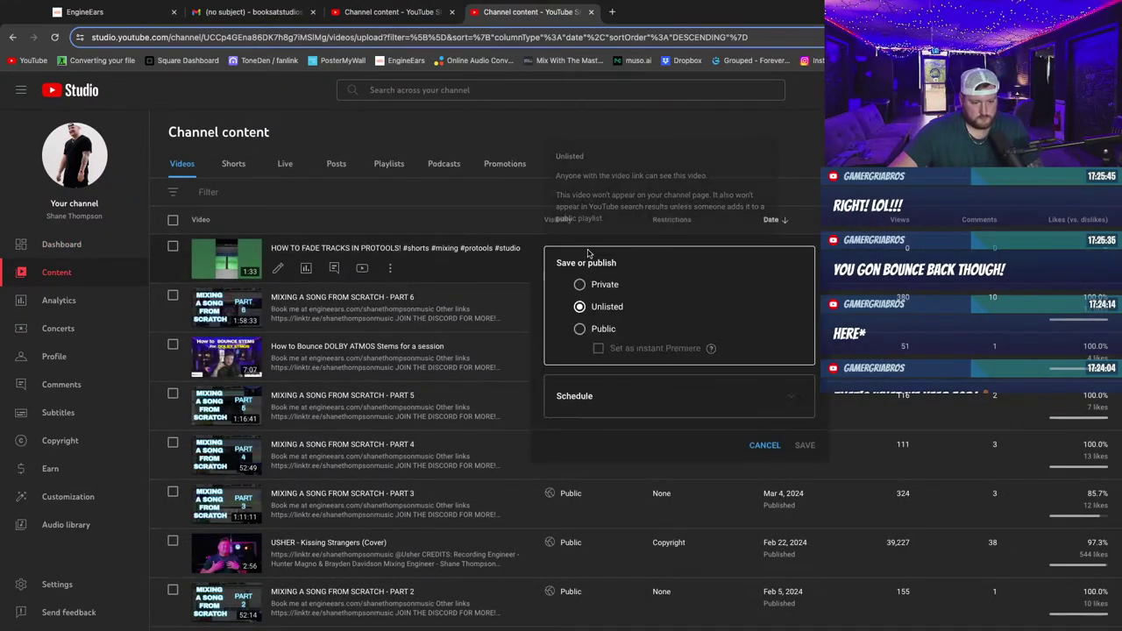
click(580, 330)
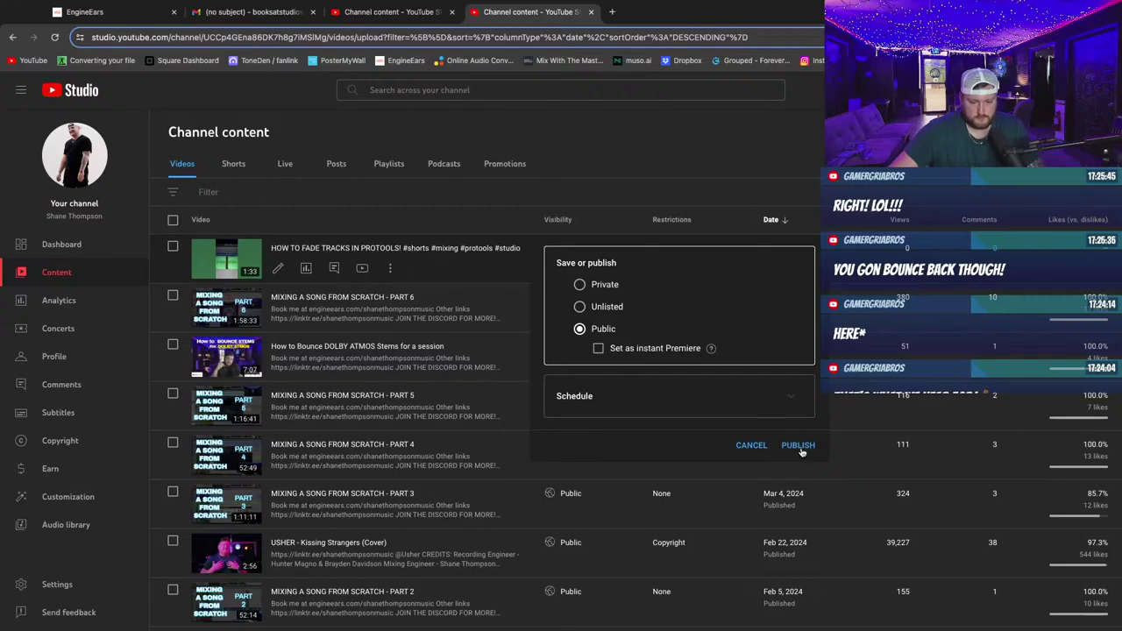
click(798, 445)
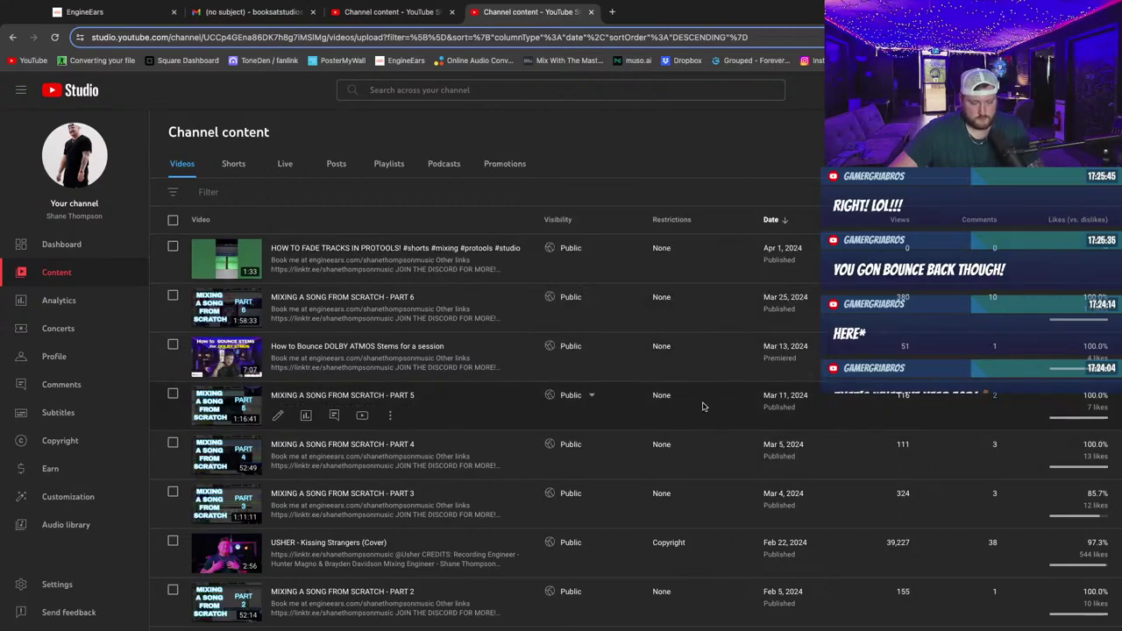
click(580, 251)
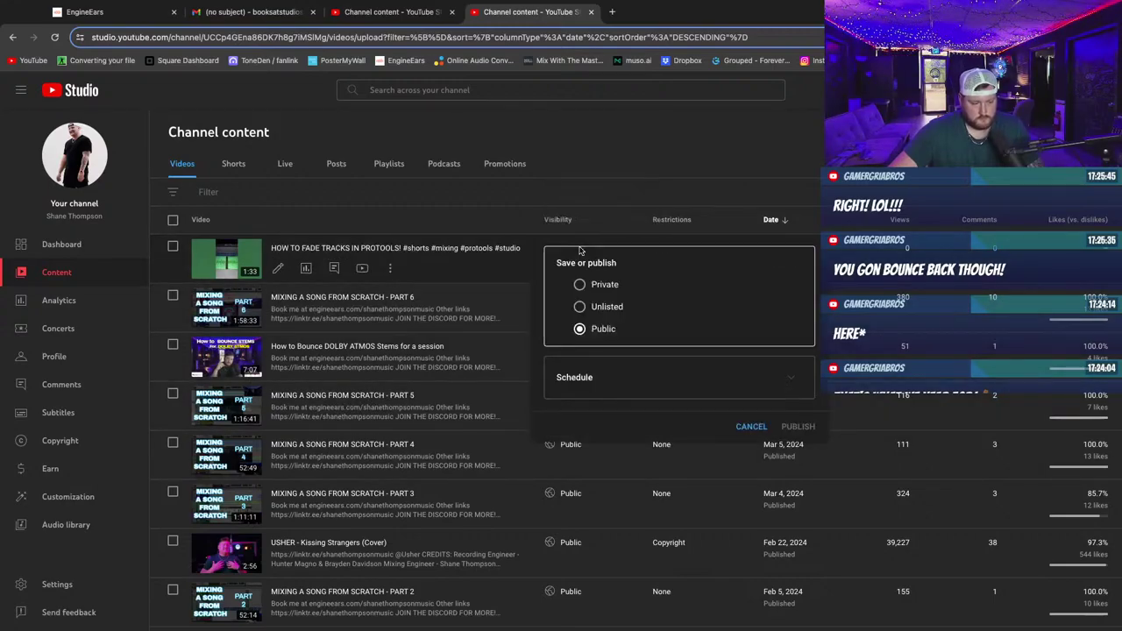
click(784, 378)
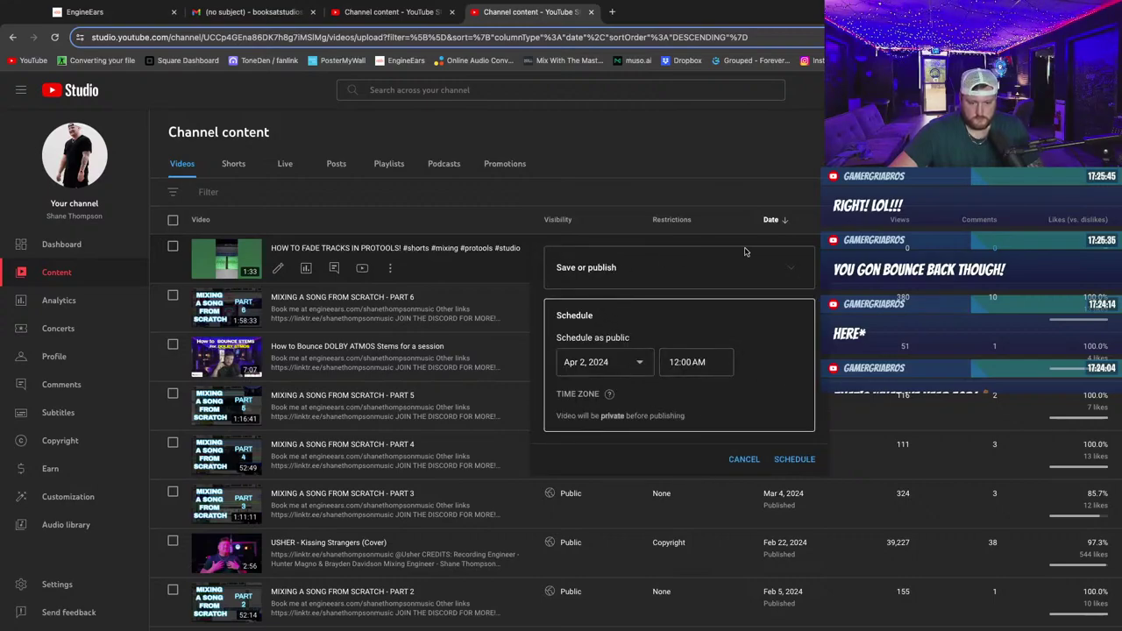
click(784, 265)
click(751, 427)
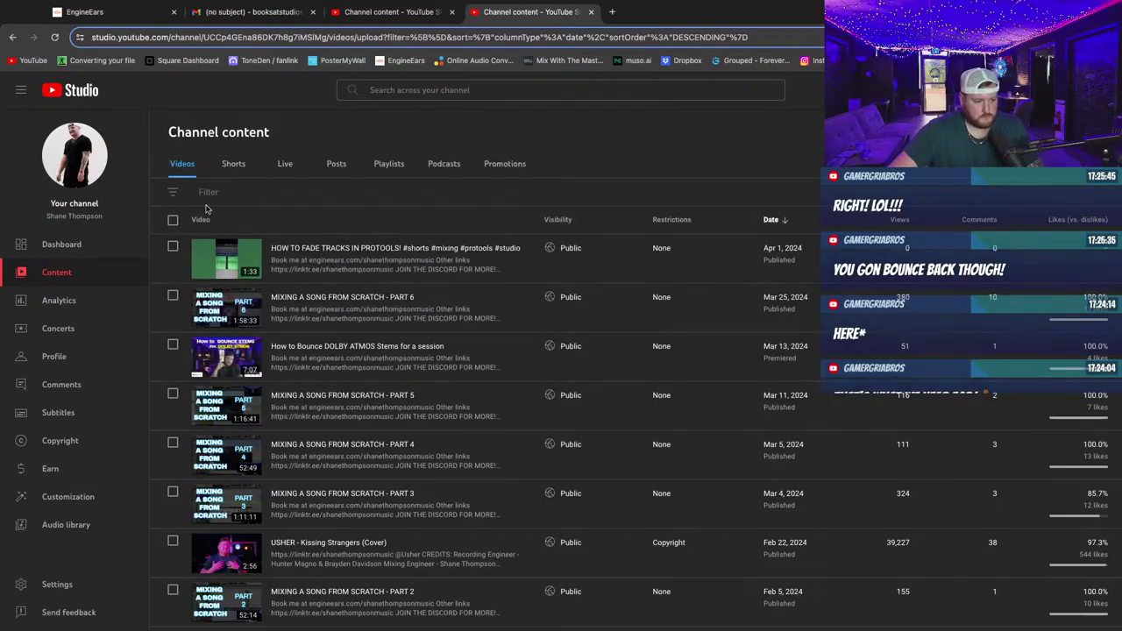
click(56, 41)
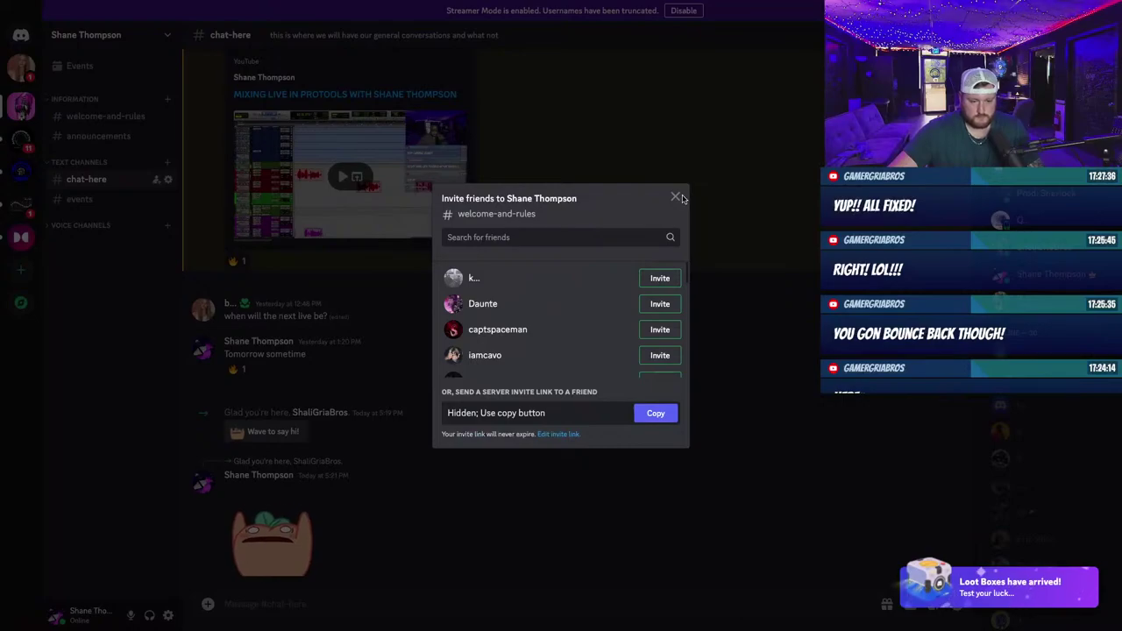
Dismiss the server invite in Discord, post "love you guys" in the chat-here channel, and switch back to the browser.
click(677, 197)
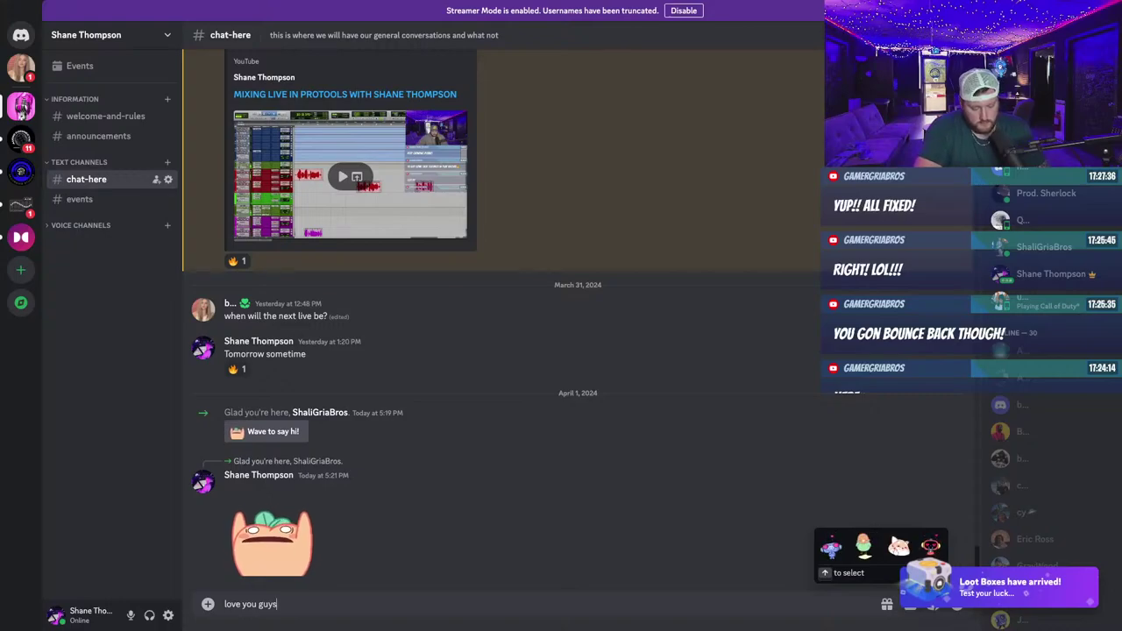
key(Return)
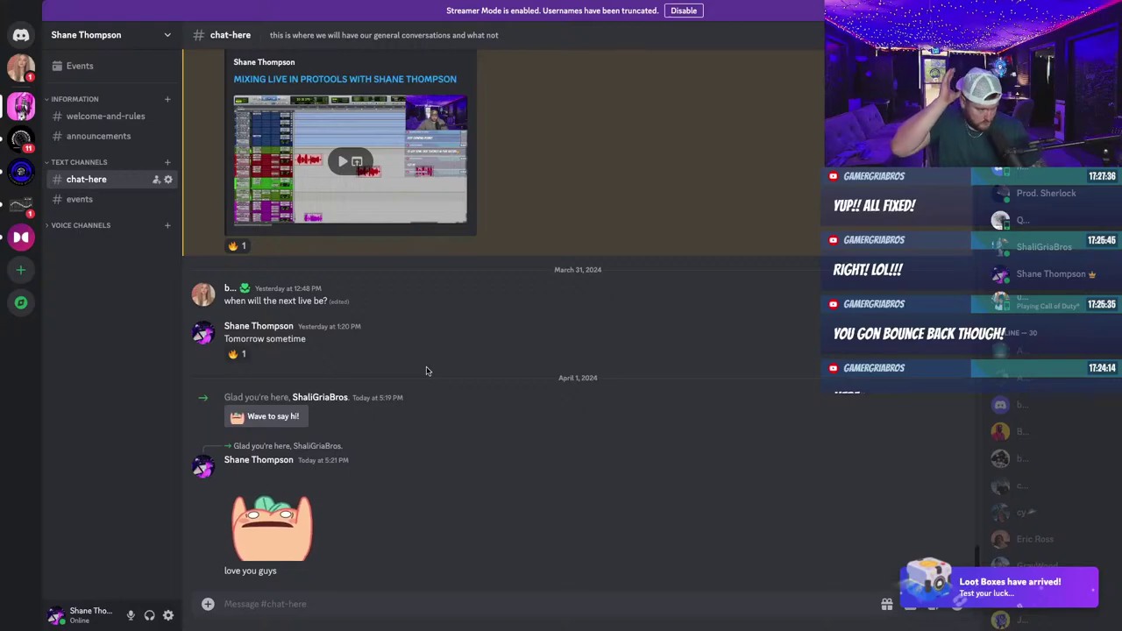
key(ctrl+Right)
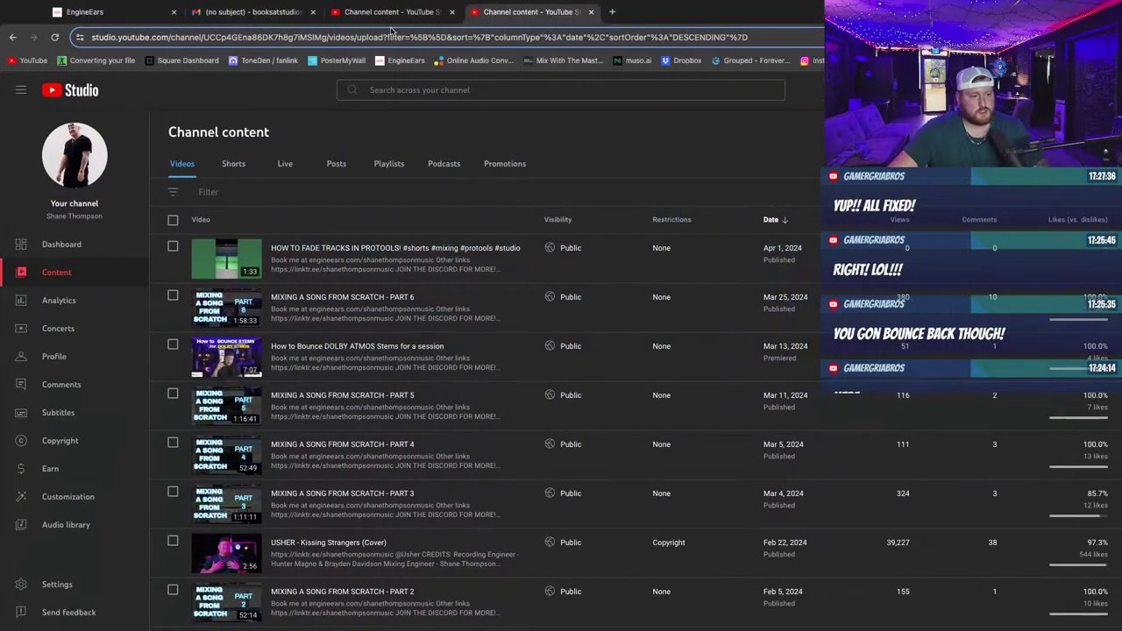
Return the mailbox to its inbox and check the EngineEars dashboard.
click(391, 12)
click(256, 12)
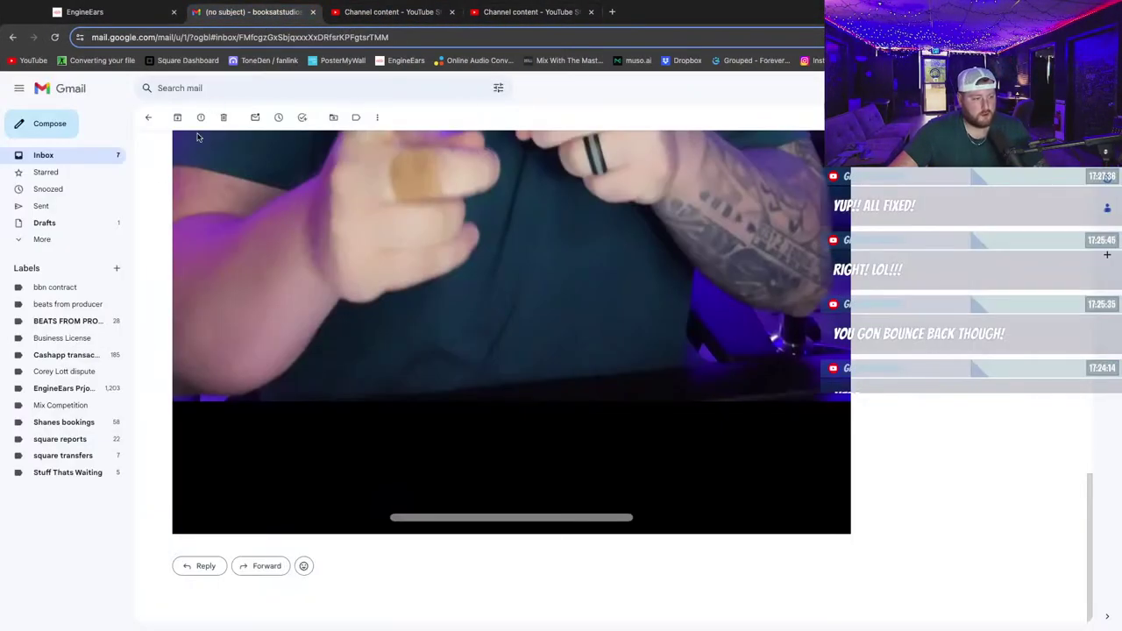
click(73, 159)
click(96, 12)
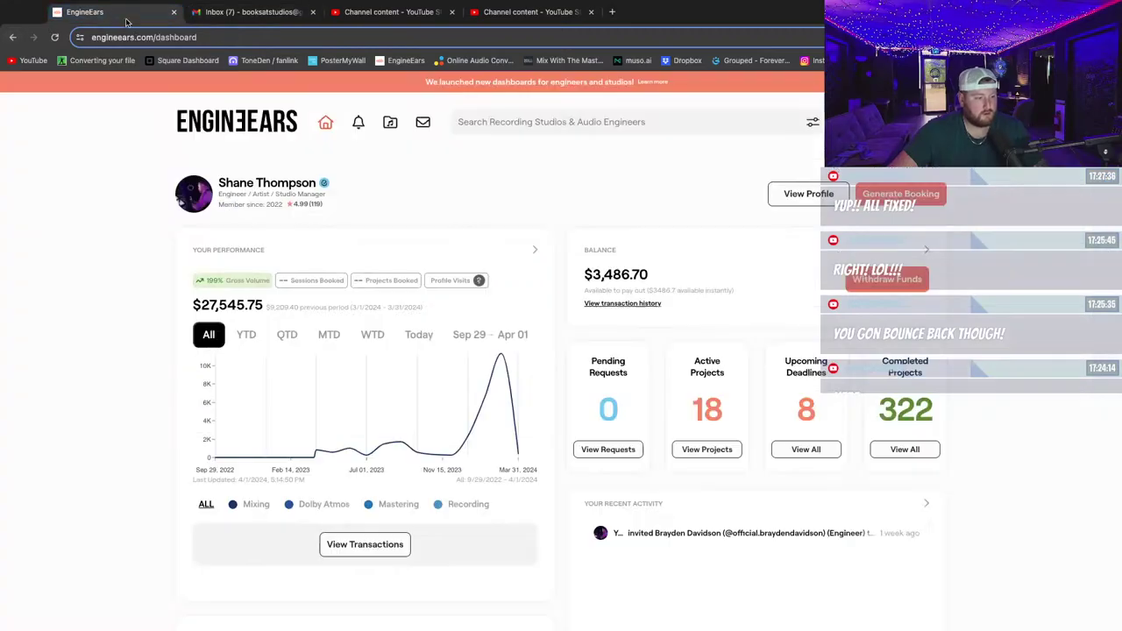
click(241, 13)
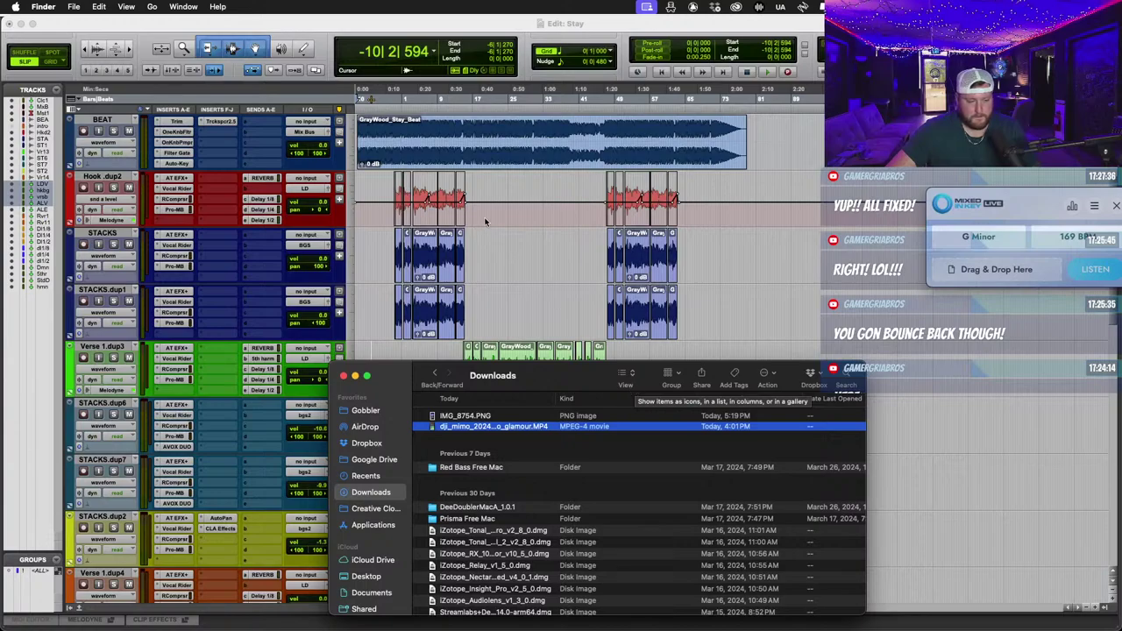
Show the Stay session full screen in Pro Tools, and consult the artist's revision notes in the Stay project on EngineEars.
click(33, 24)
key(t)
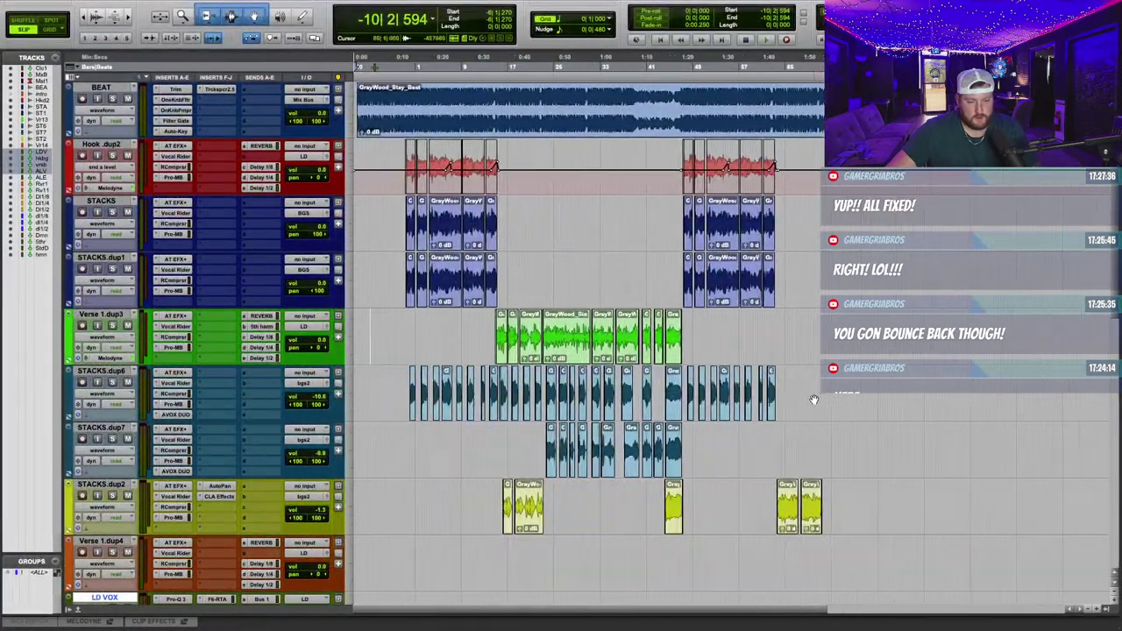
key(ctrl+Right)
key(ctrl+Right)
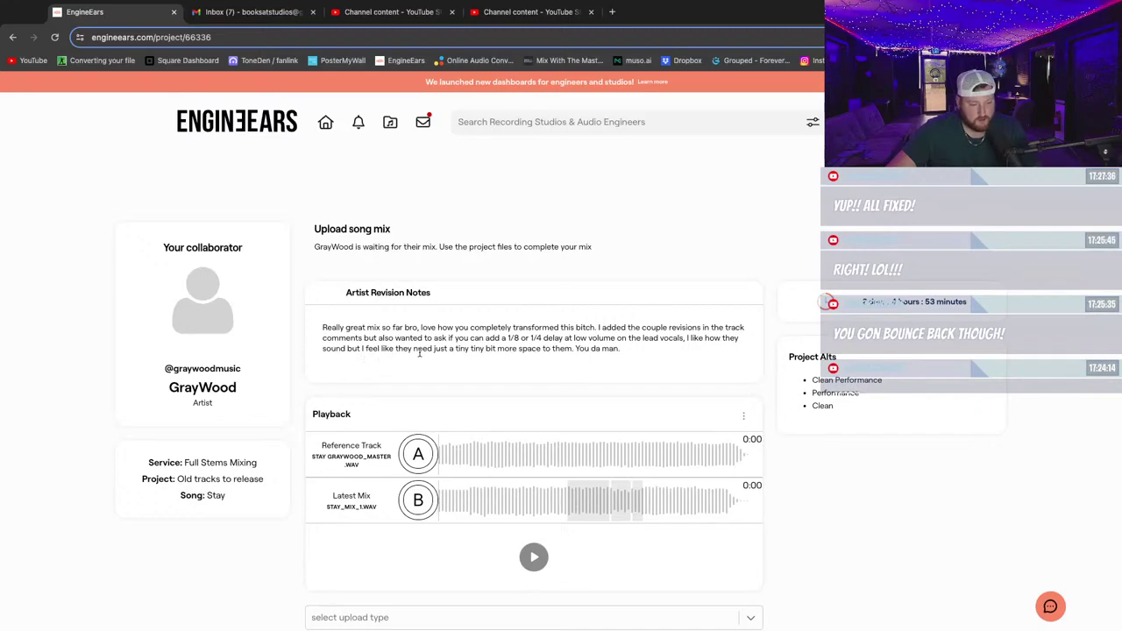
Play the Stay session in Pro Tools from just before the hook and set Hook .dup2's Delay 1/4 send level to -18.8 dB.
key(ctrl+Left)
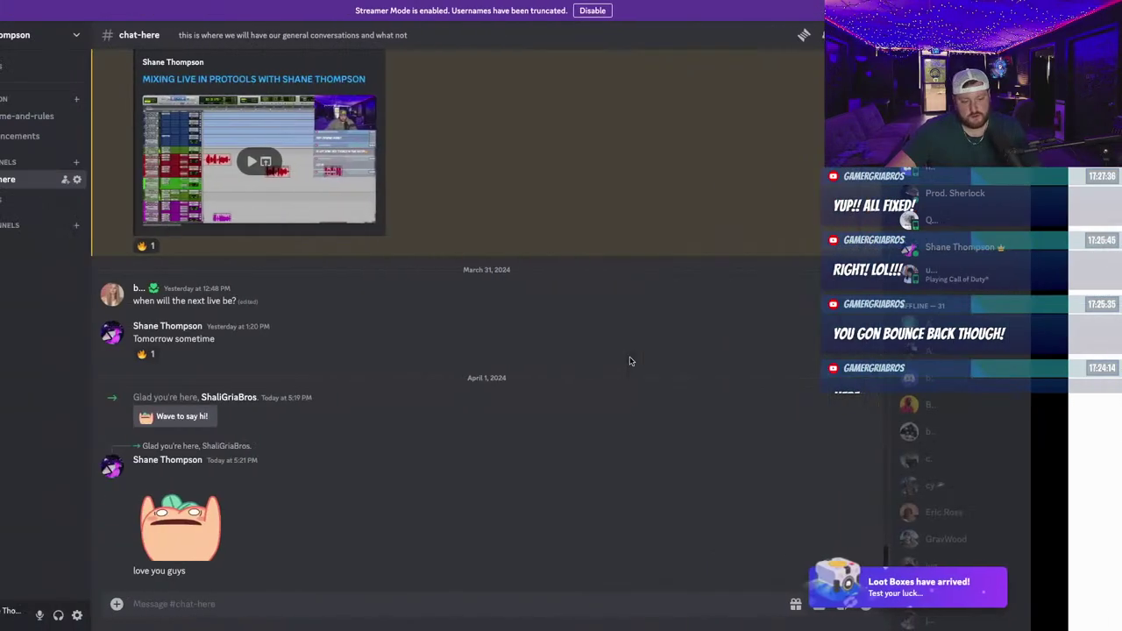
key(ctrl+Left)
click(409, 58)
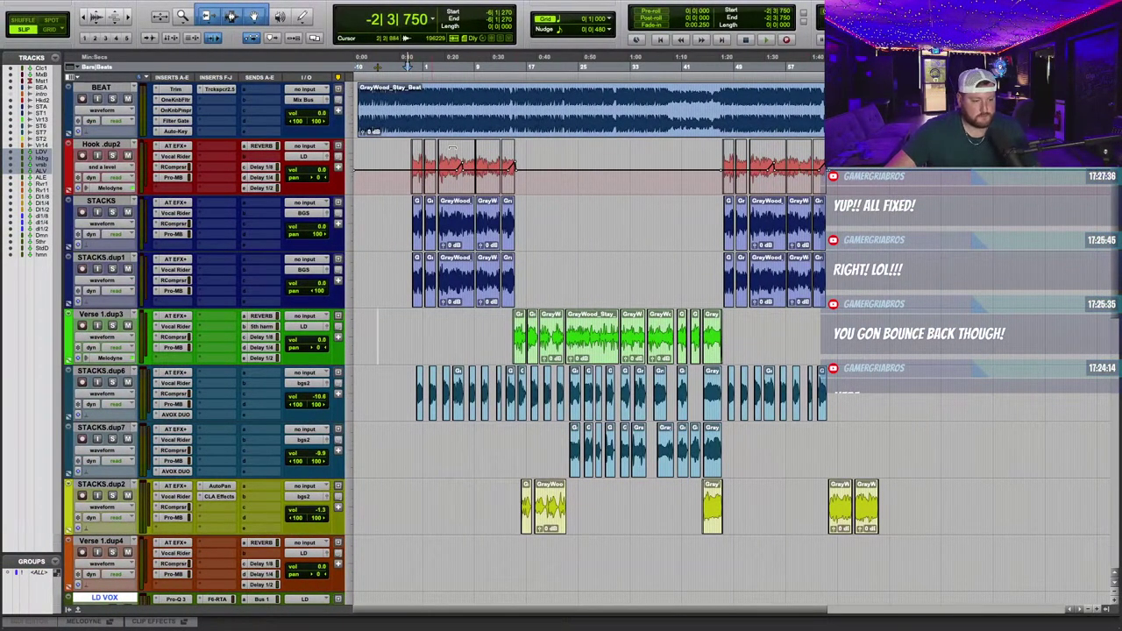
click(765, 41)
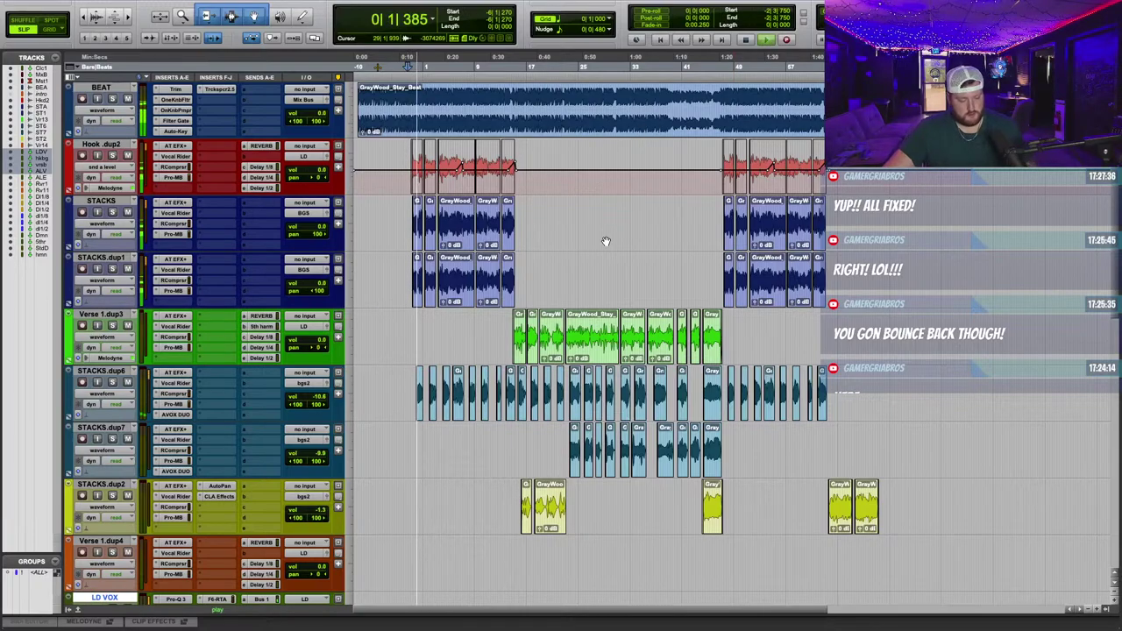
key(t)
key(t)
scroll(277, 235, up, 1)
scroll(277, 235, right, 2)
click(277, 234)
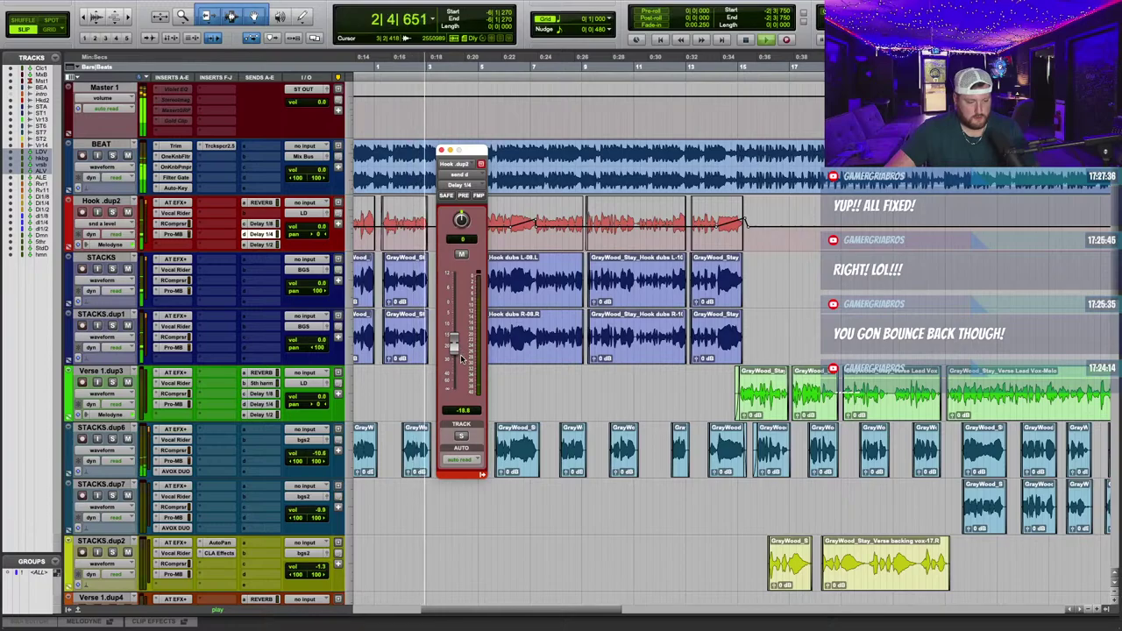
click(441, 151)
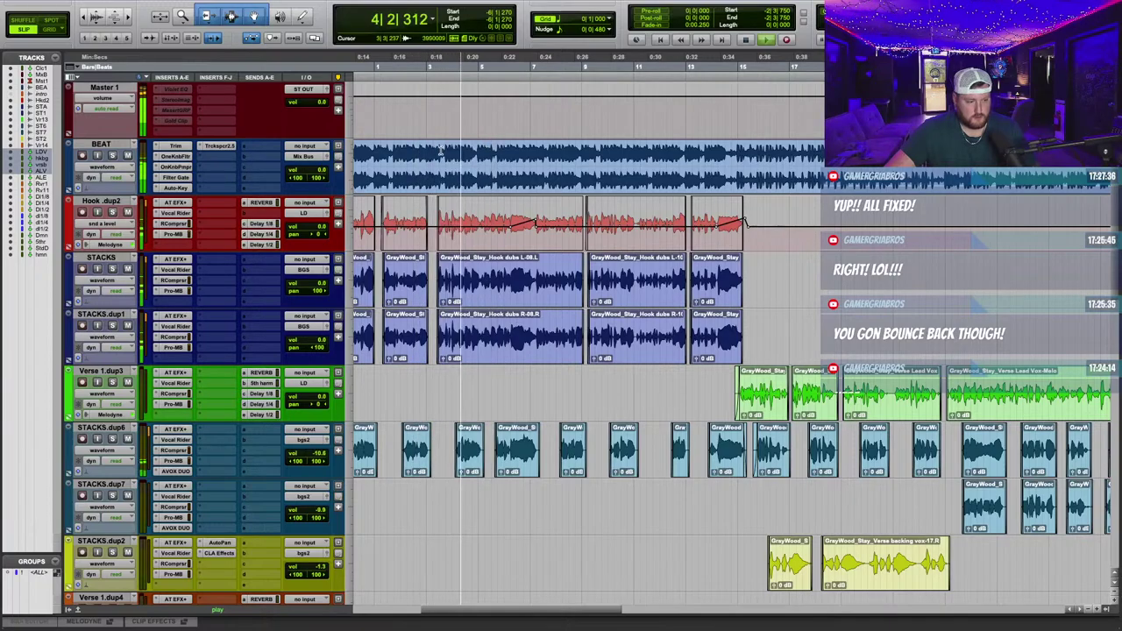
Check the H-Delay settings on the Delay 1/4 track during playback, then close the plug-in.
scroll(181, 336, down, 10)
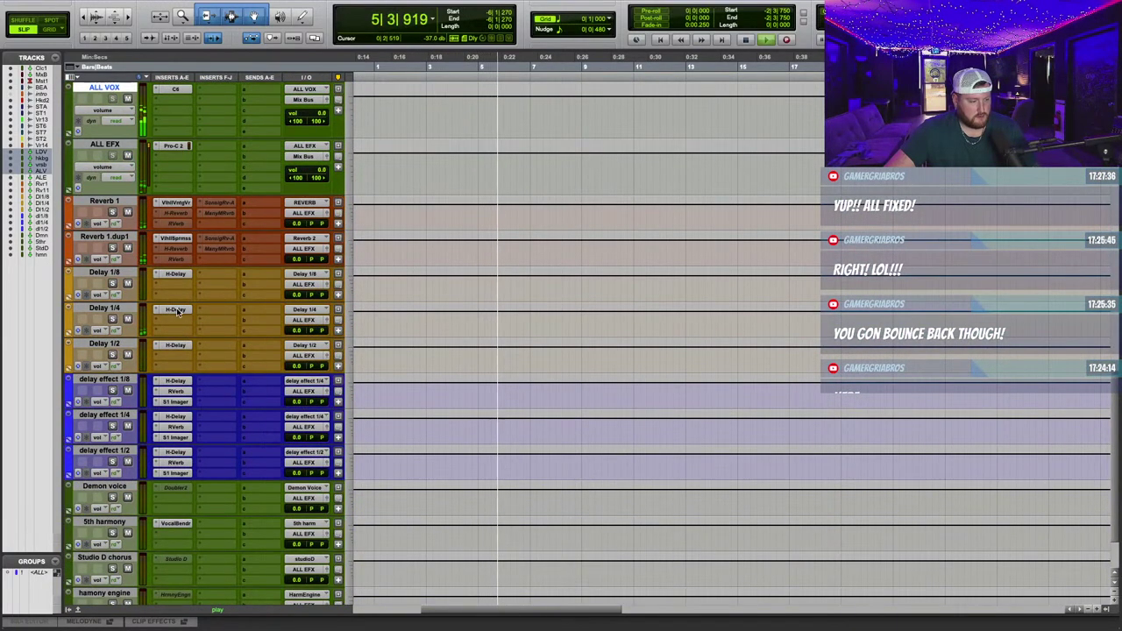
click(176, 310)
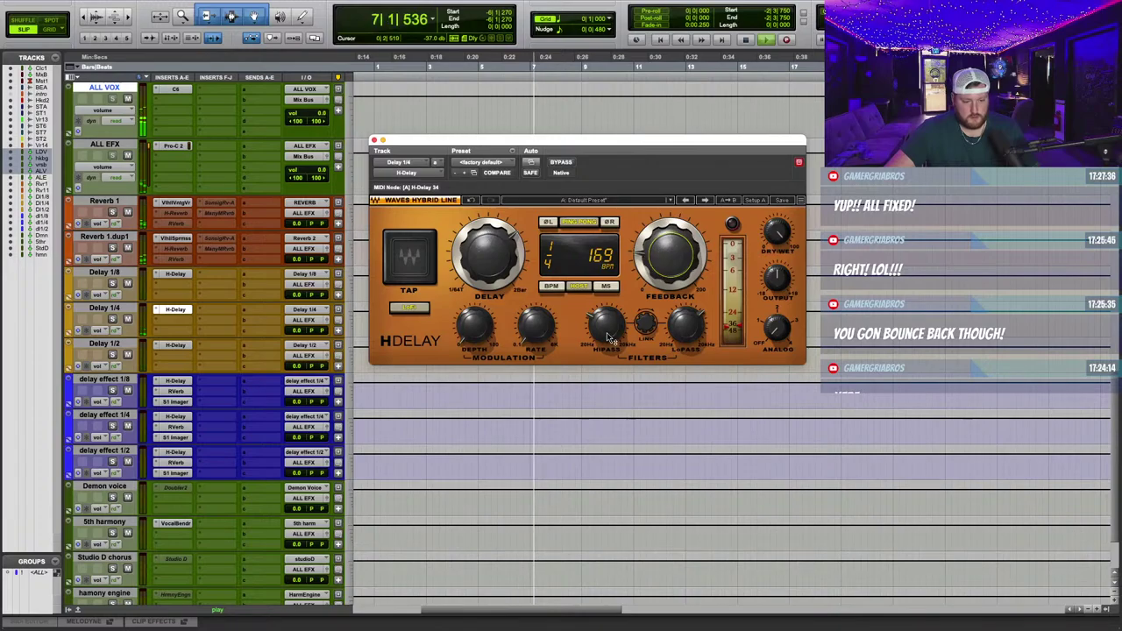
scroll(240, 329, up, 3)
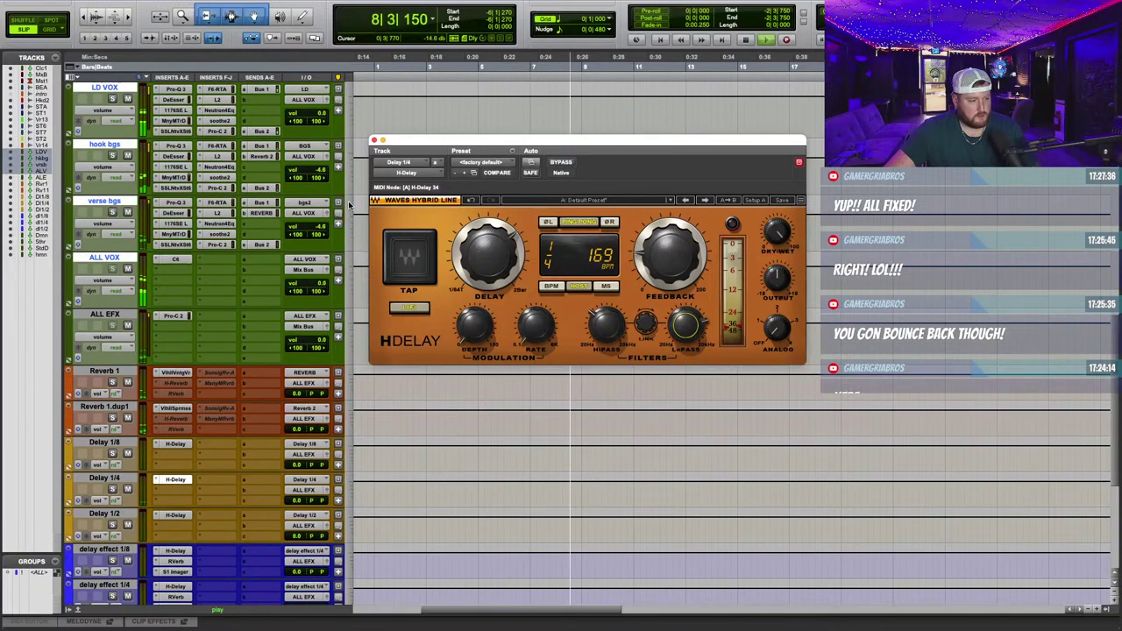
click(374, 140)
Adjust the threshold of the Pro-C 2 compressor on the ALL EFX track slightly and close the plug-in.
click(176, 317)
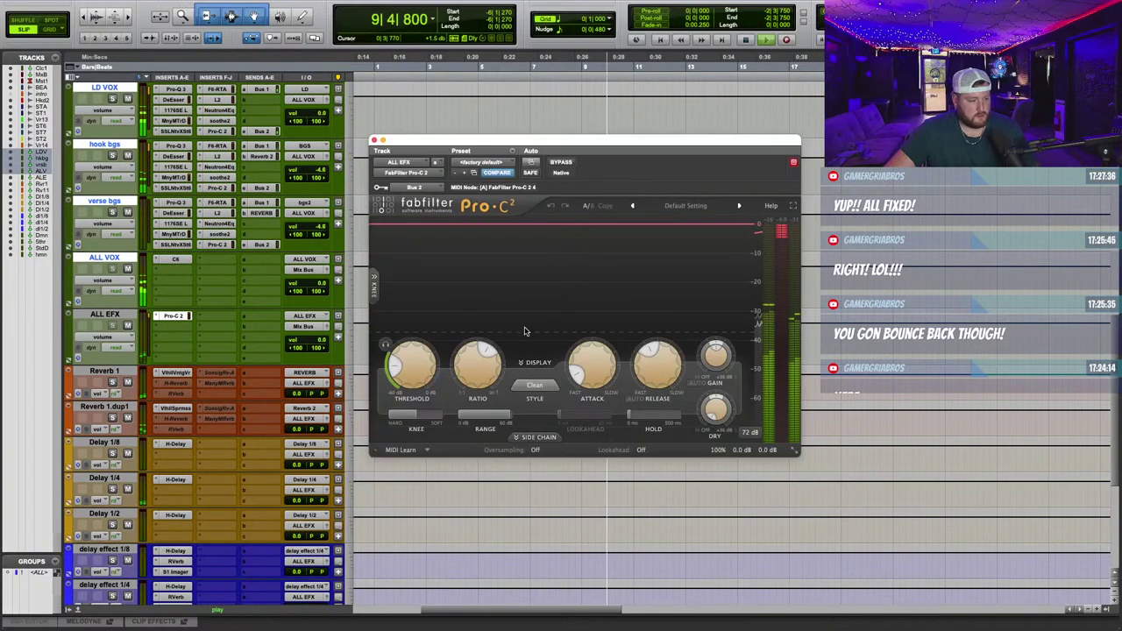
drag(417, 373, 421, 354)
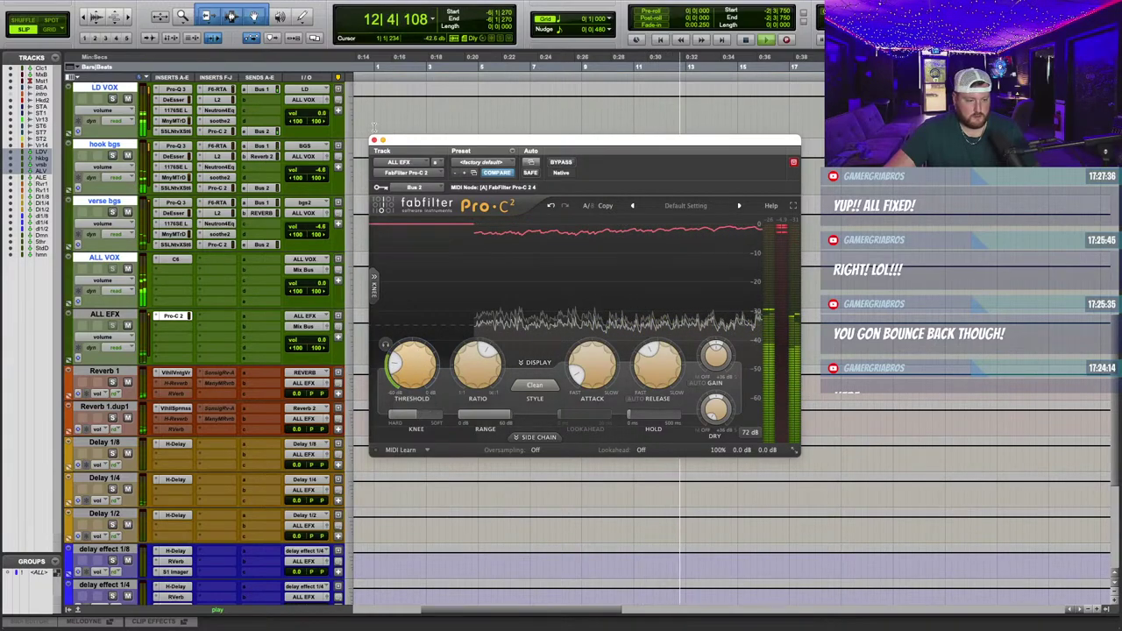
key(super+w)
Set the Delay 1/4 send level on the Verse 1.dup3 track to about -20.1 dB.
scroll(549, 364, up, 6)
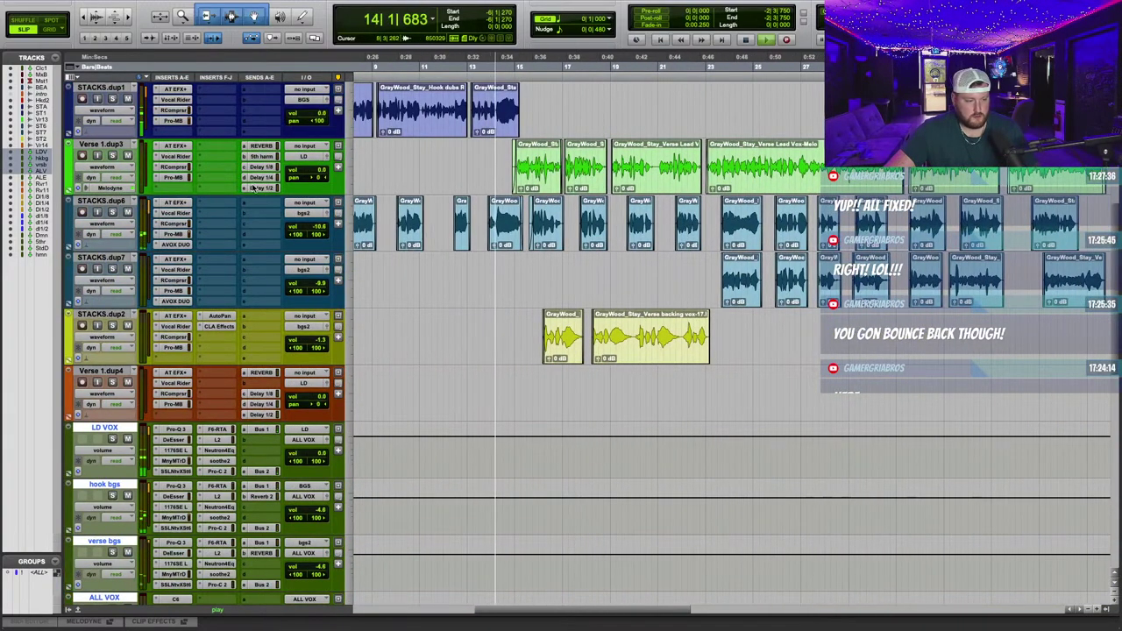
scroll(300, 242, up, 3)
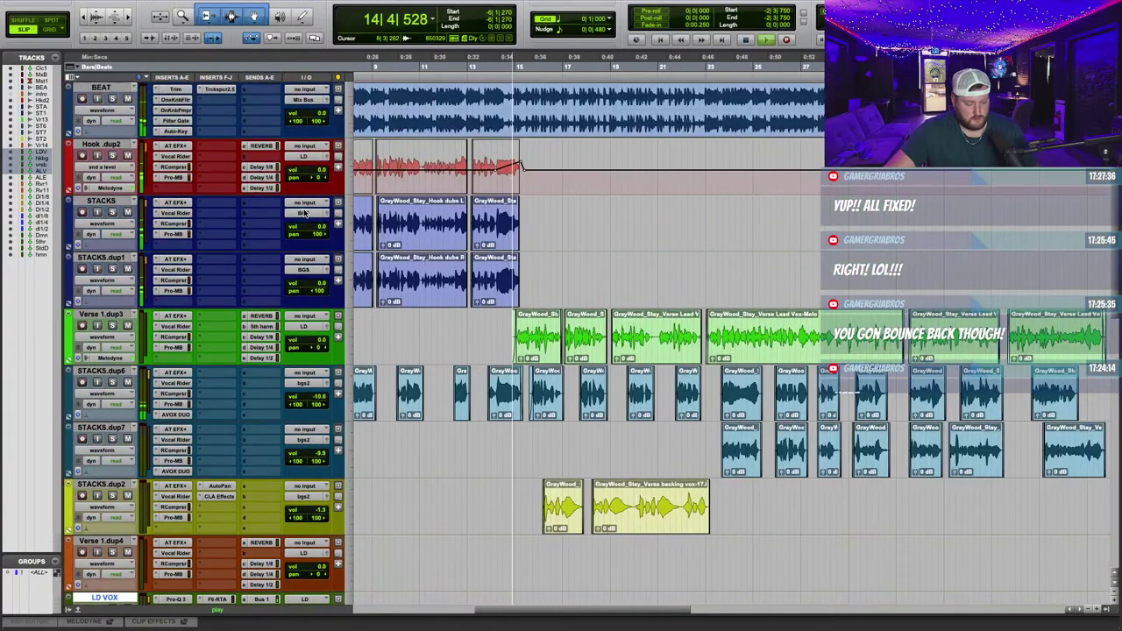
click(261, 347)
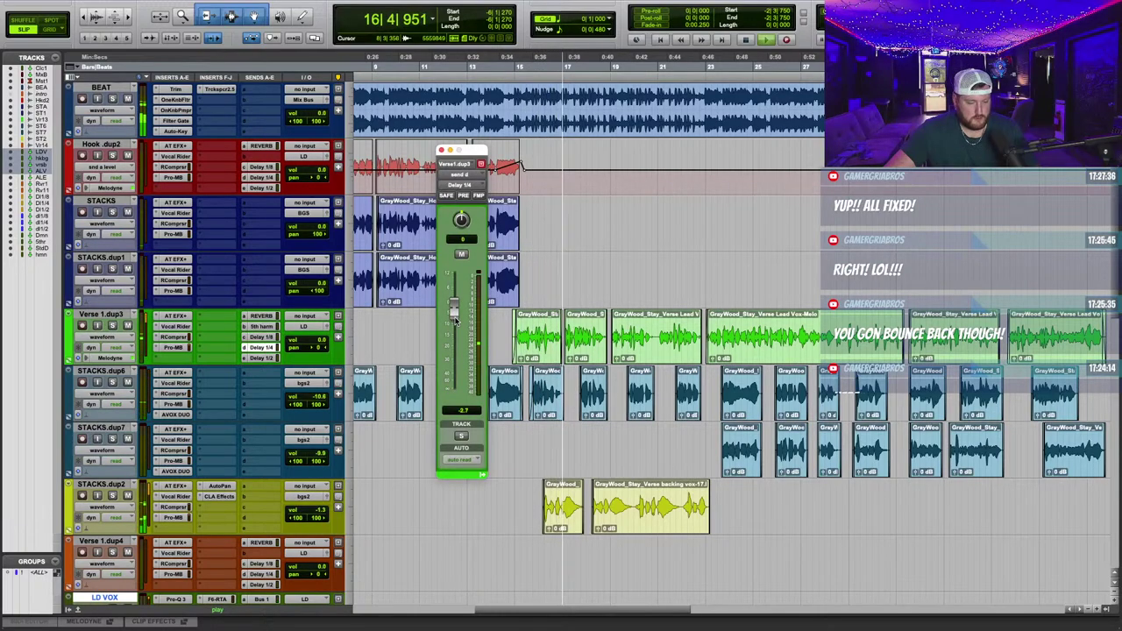
drag(456, 321, 465, 362)
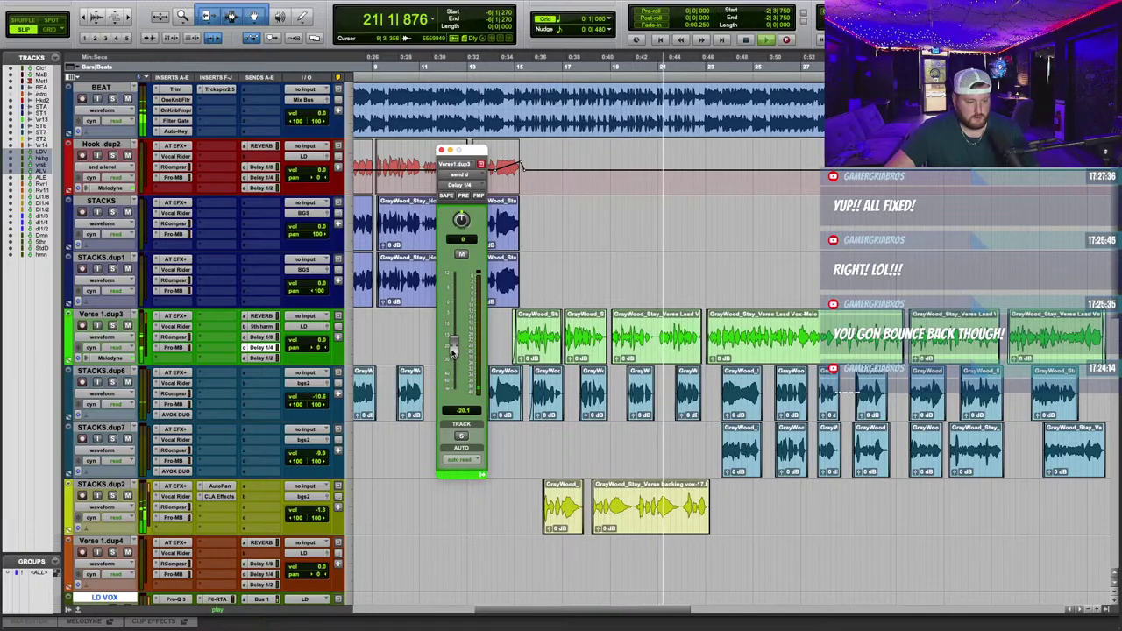
click(441, 150)
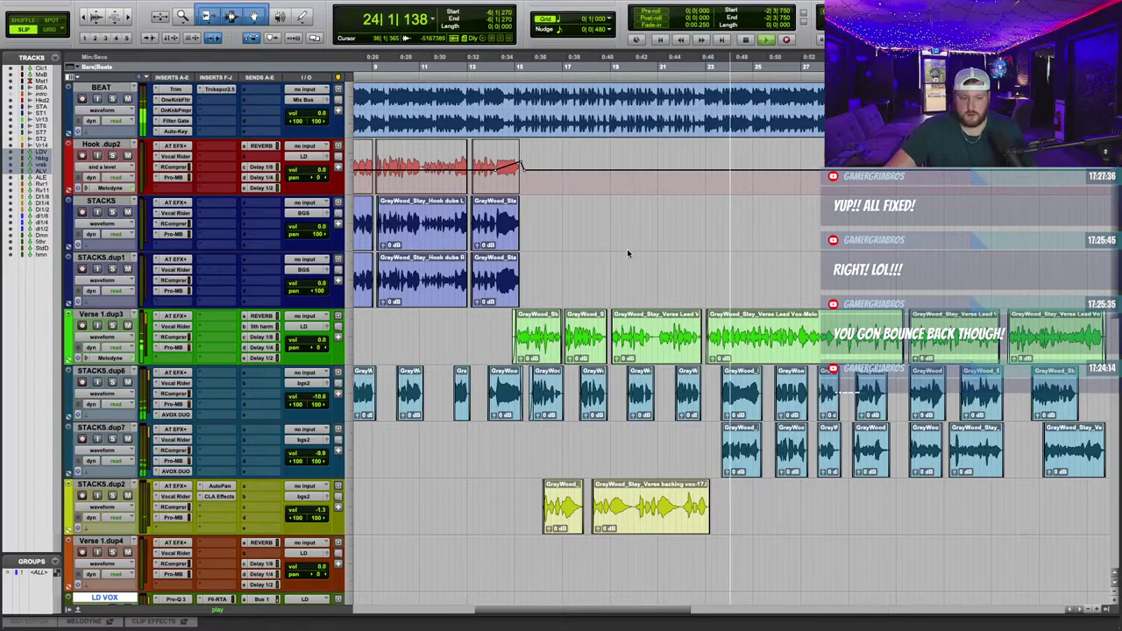
Compare the artist's revision notes for Stay on EngineEars with the playing Pro Tools session.
key(ctrl+Right)
key(ctrl+Right)
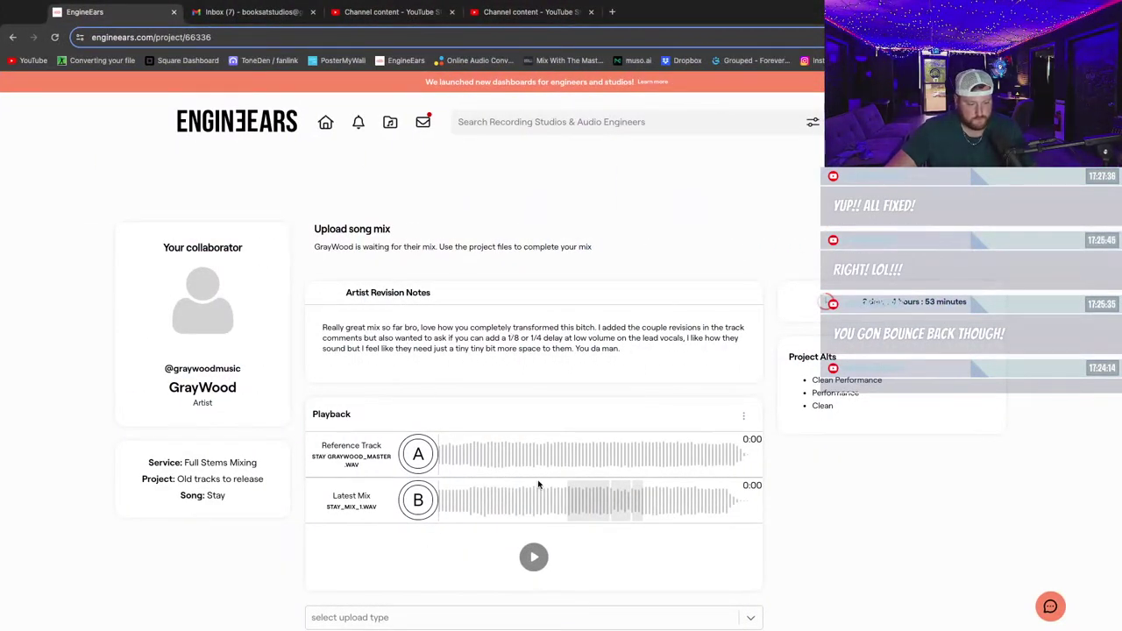
key(ctrl+Left)
key(ctrl+Left)
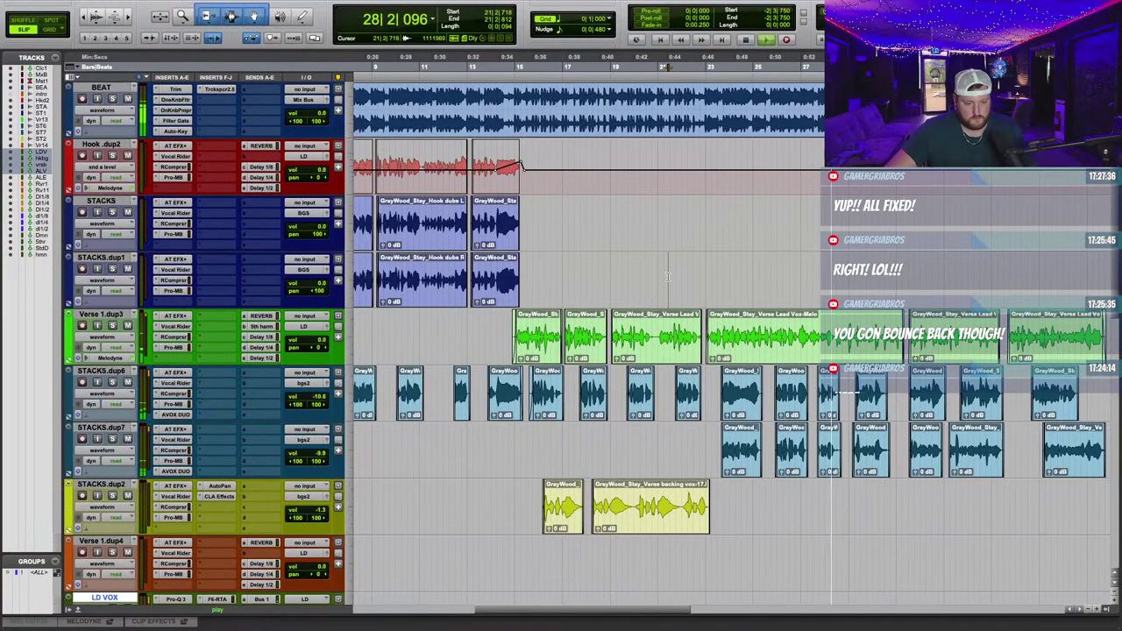
key(ctrl+Right)
key(ctrl+Right)
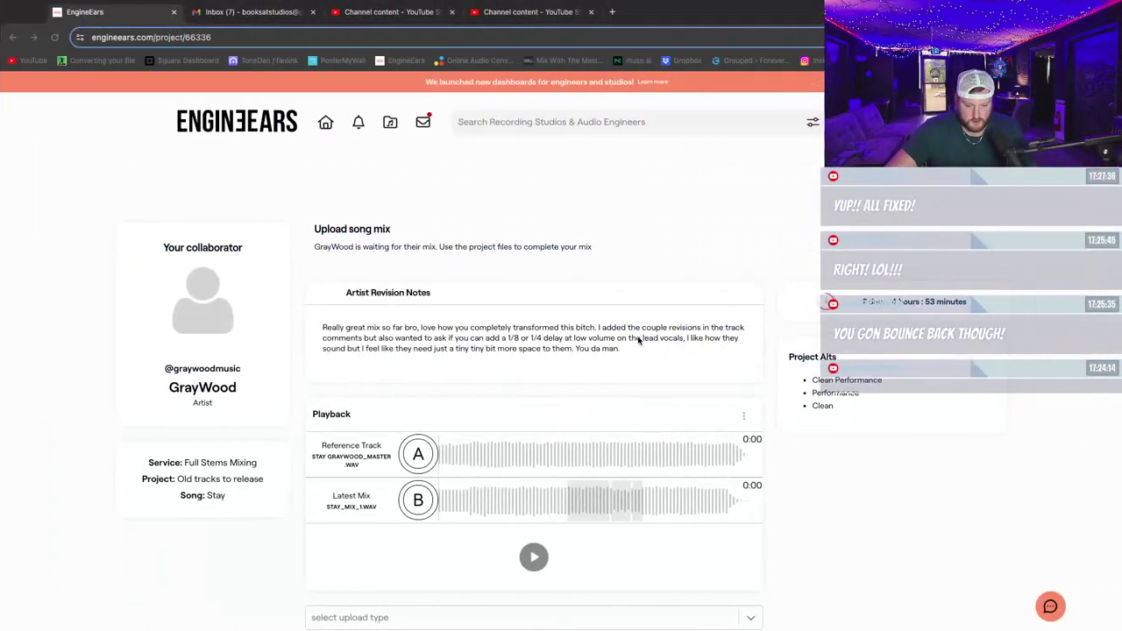
Play the Latest Mix from about 0:49 on EngineEars and read the artist's timed track comments.
click(564, 498)
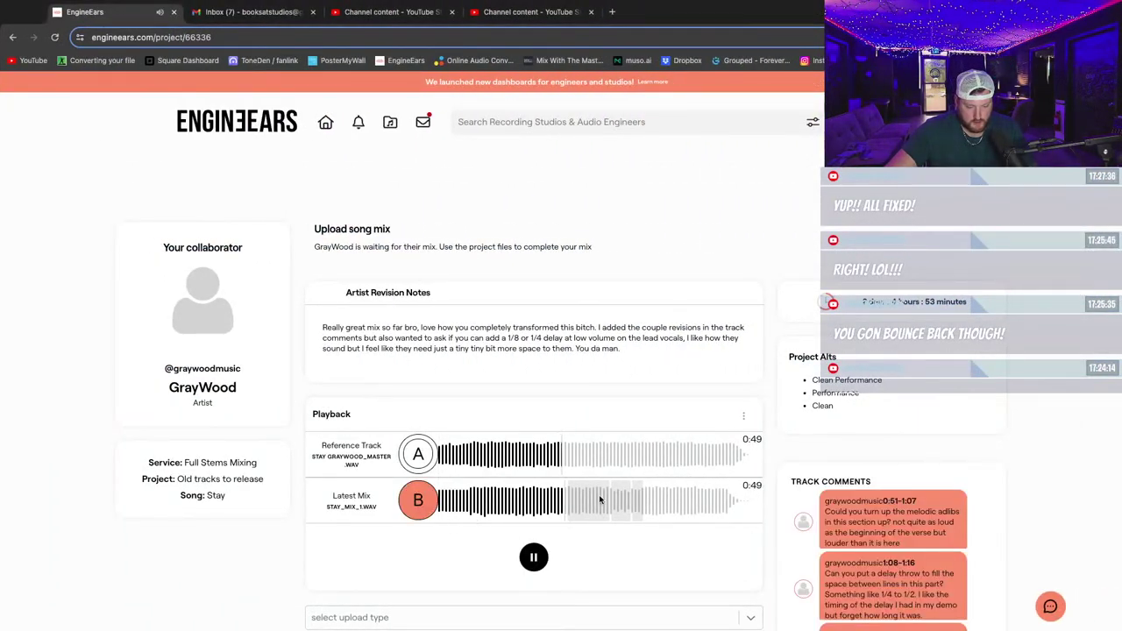
scroll(664, 469, down, 2)
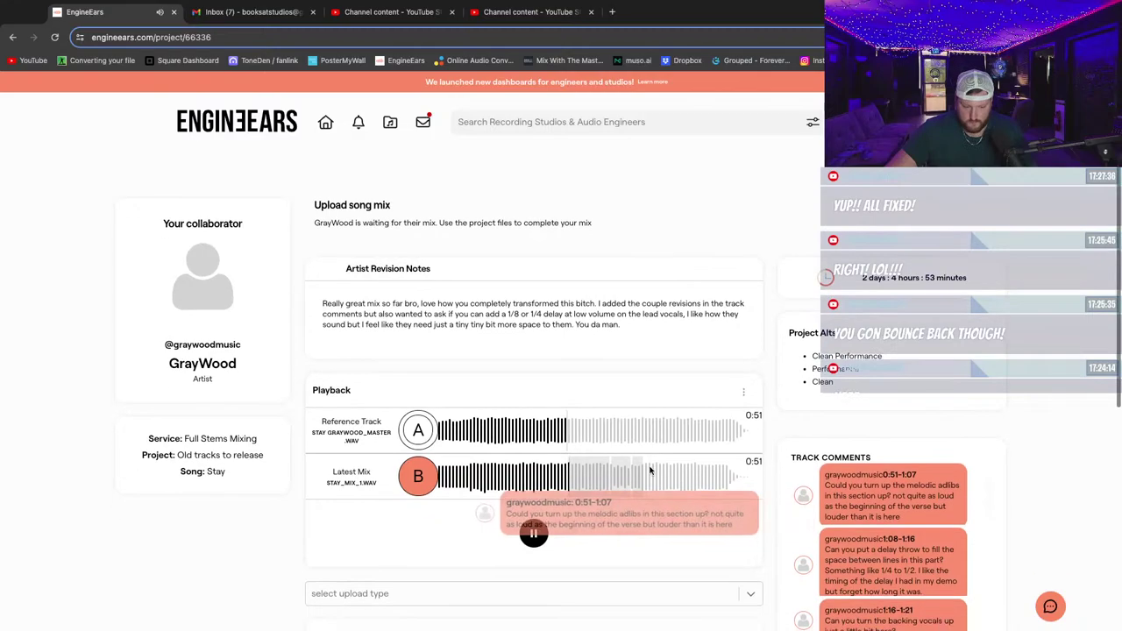
scroll(664, 469, down, 2)
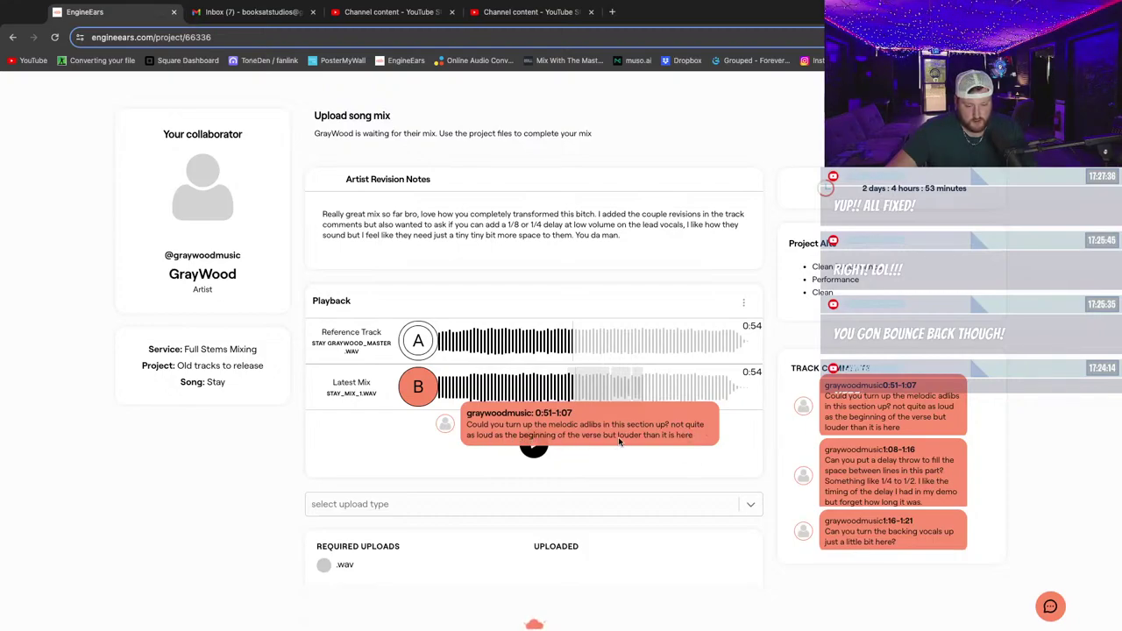
key(ctrl+Left)
key(ctrl+Right)
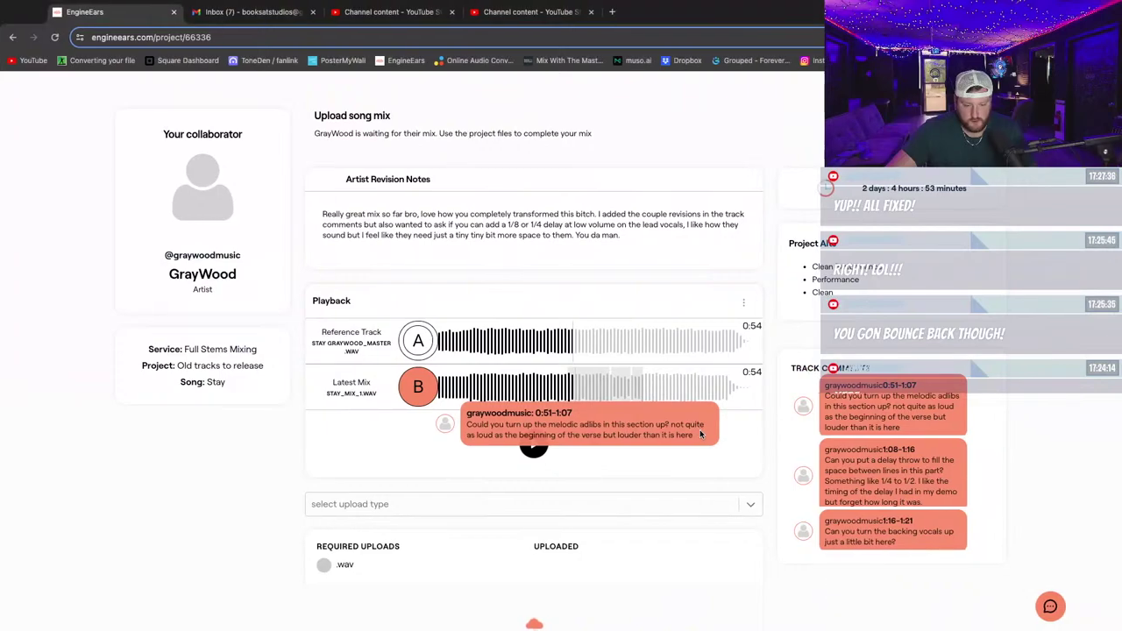
Play the verse section matching 0:51–1:07 in the Pro Tools session and recheck the melodic-adlibs comment on EngineEars.
key(ctrl+Left)
key(ctrl+Left)
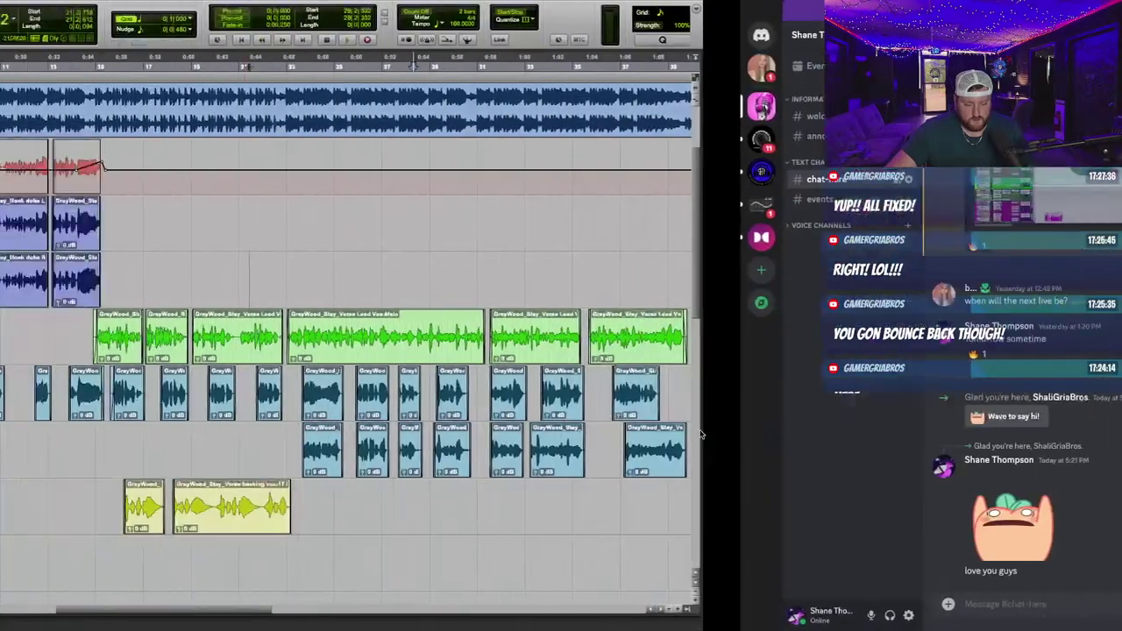
scroll(614, 96, right, 5)
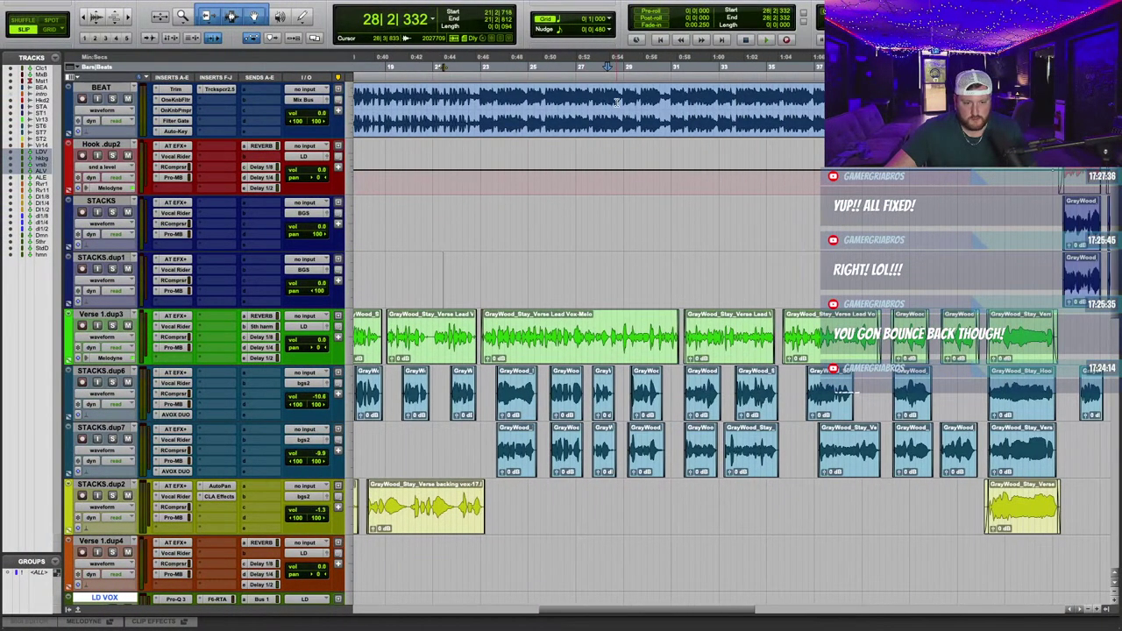
click(528, 66)
key(space)
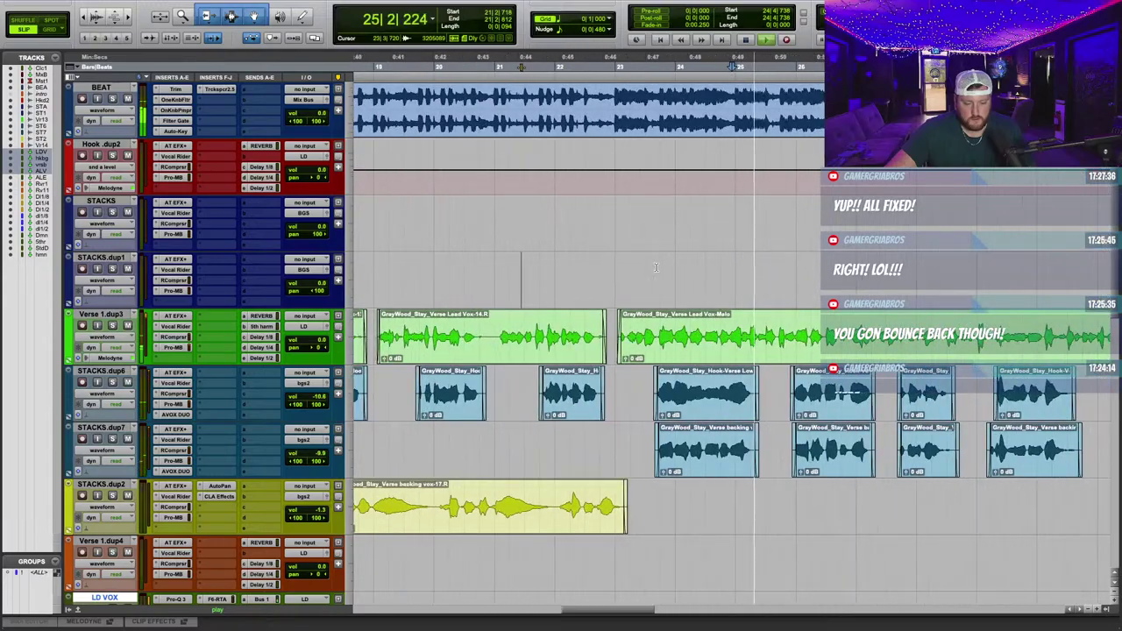
scroll(656, 269, up, 1)
scroll(657, 269, left, 3)
scroll(656, 269, down, 2)
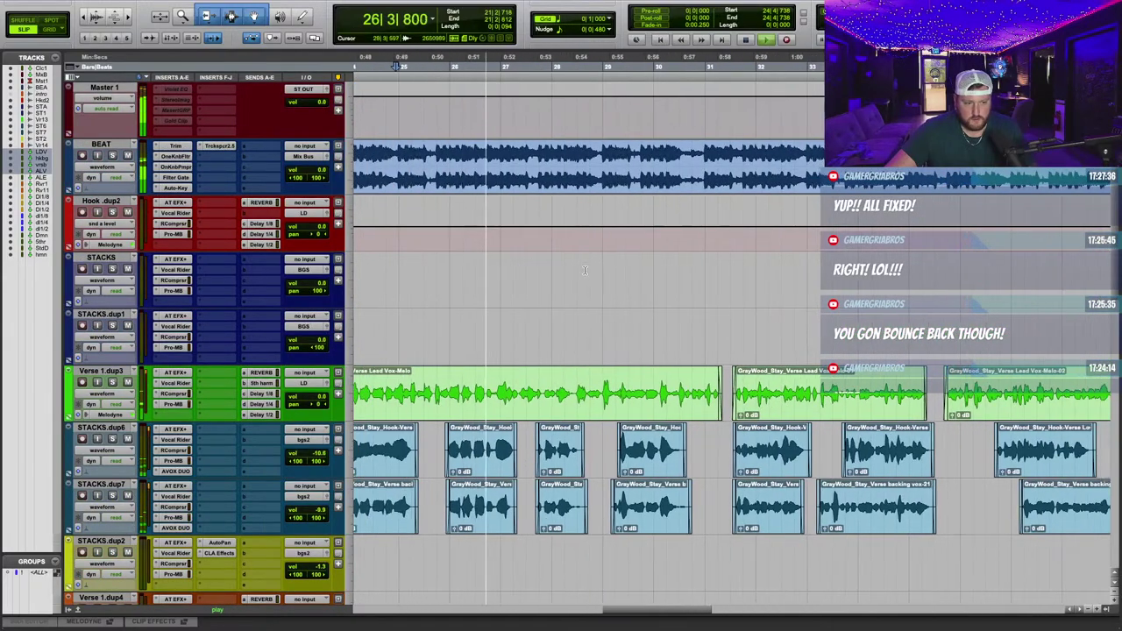
scroll(656, 269, left, 1)
click(382, 60)
scroll(577, 325, down, 2)
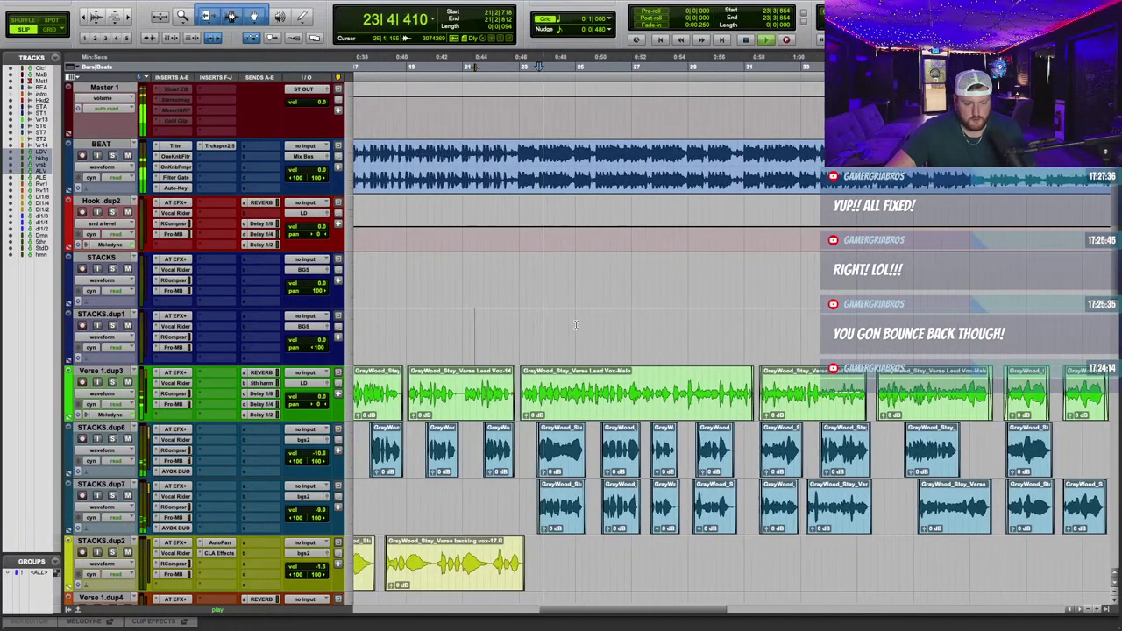
scroll(577, 325, left, 5)
scroll(575, 307, right, 10)
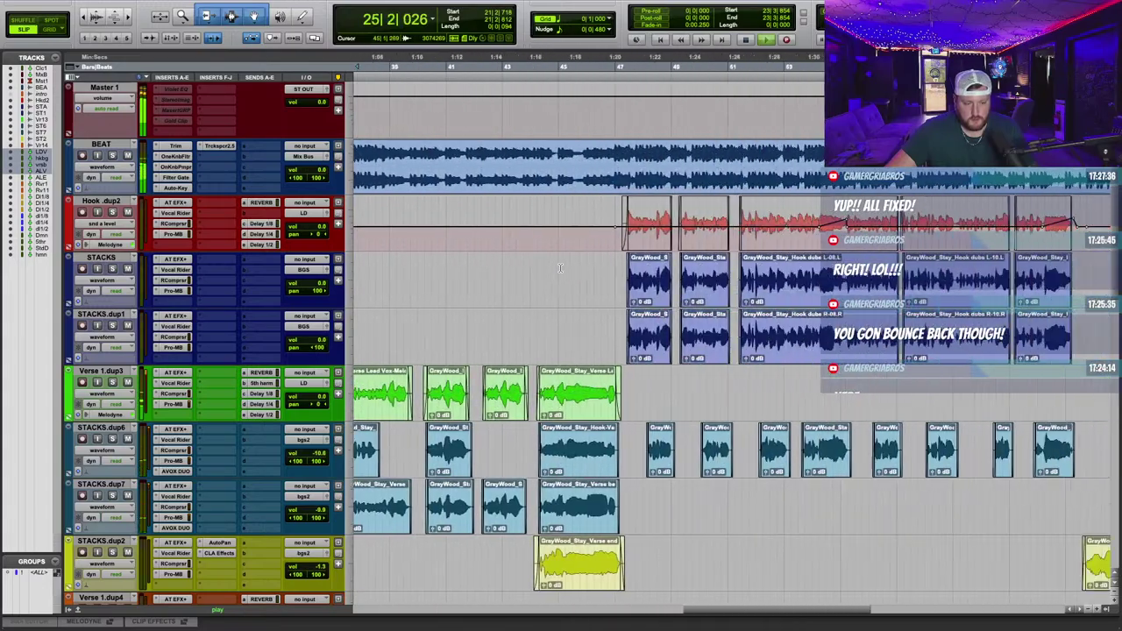
scroll(561, 268, right, 5)
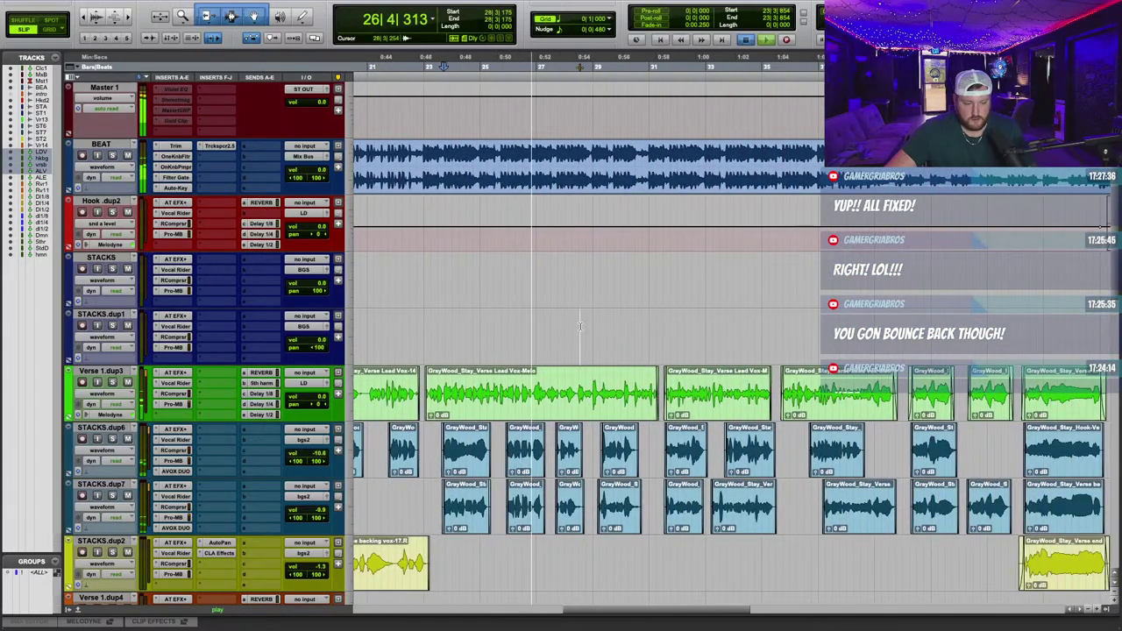
key(ctrl+Right)
key(ctrl+Right)
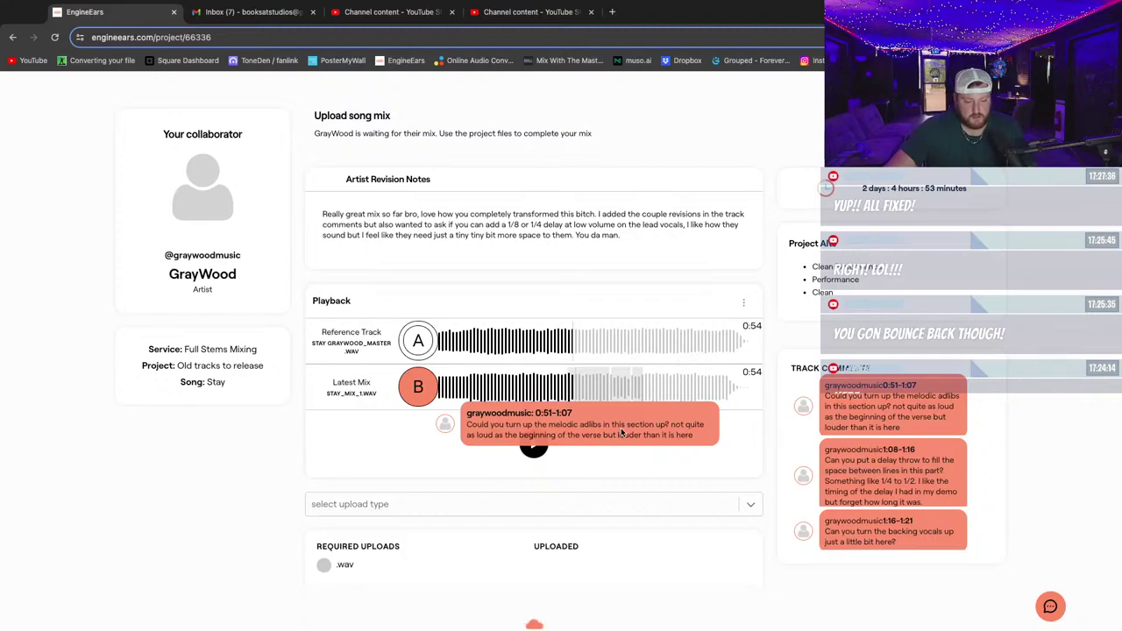
key(ctrl+Left)
key(ctrl+Left)
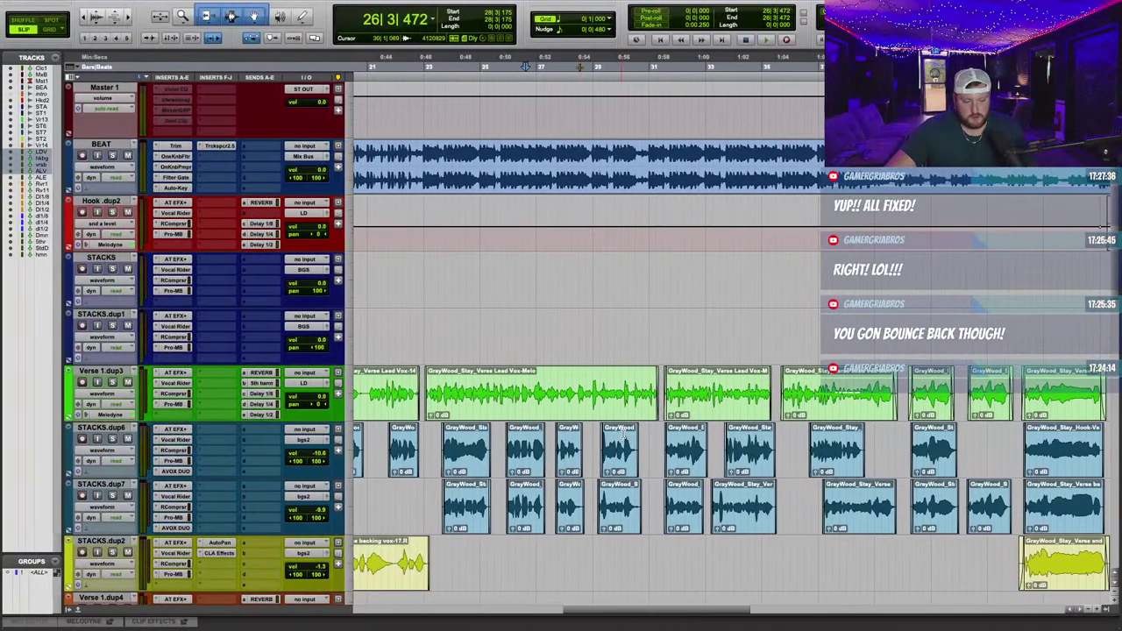
Play the verse in Pro Tools with the STACKS.dup6 and Verse 1.dup3 tracks muted to identify the melodic adlibs.
key(r)
scroll(628, 397, down, 2)
key(t)
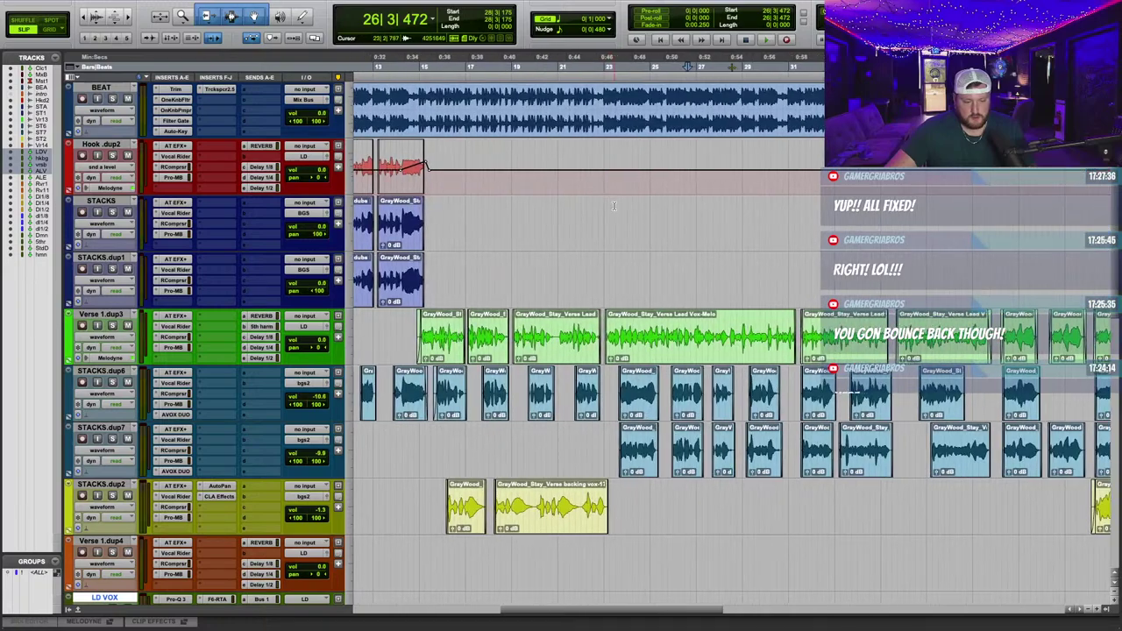
scroll(525, 151, right, 2)
click(476, 59)
key(space)
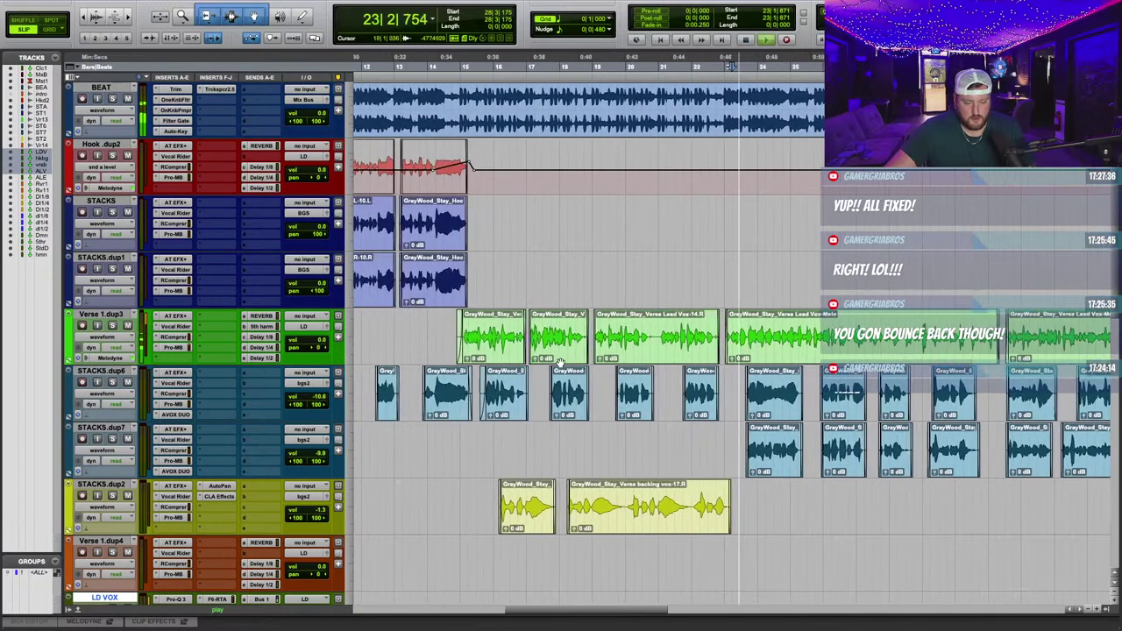
click(127, 381)
click(127, 325)
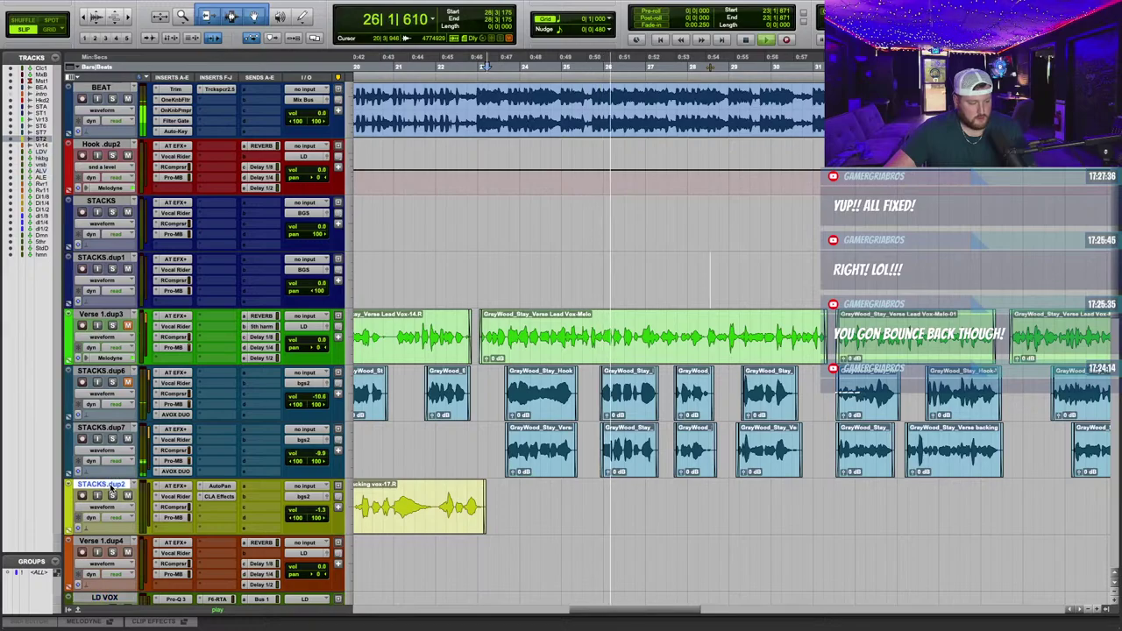
Duplicate the STACKS.dup2 track.
right_click(103, 484)
click(169, 585)
click(596, 341)
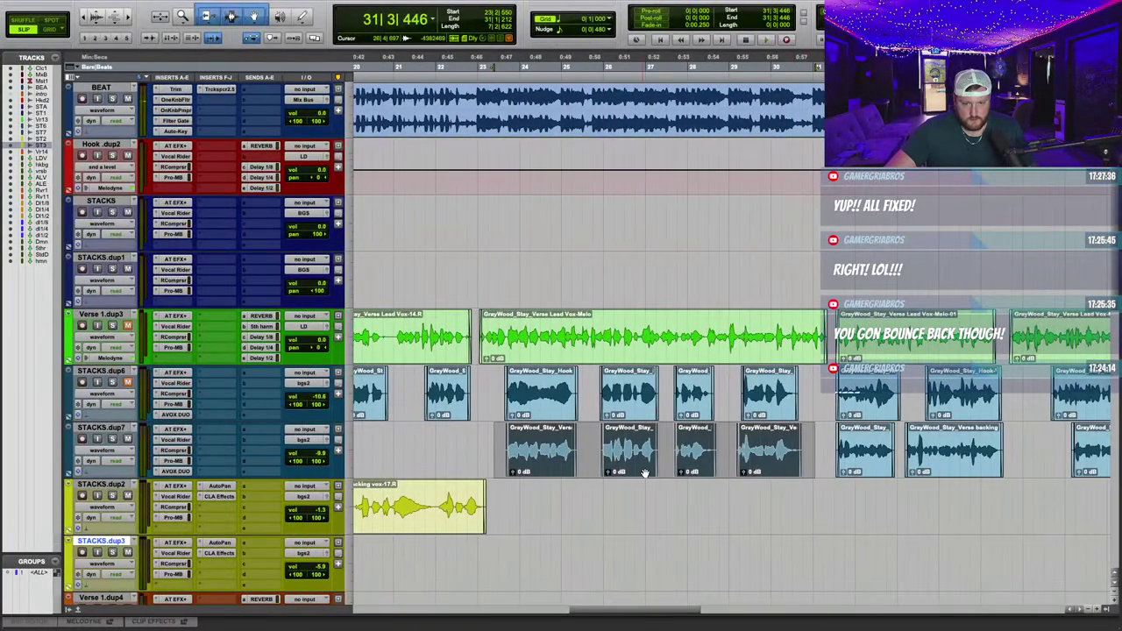
Fine-tune the end of the first STACKS.dup7 adlib clip, near bar 25.
click(602, 489)
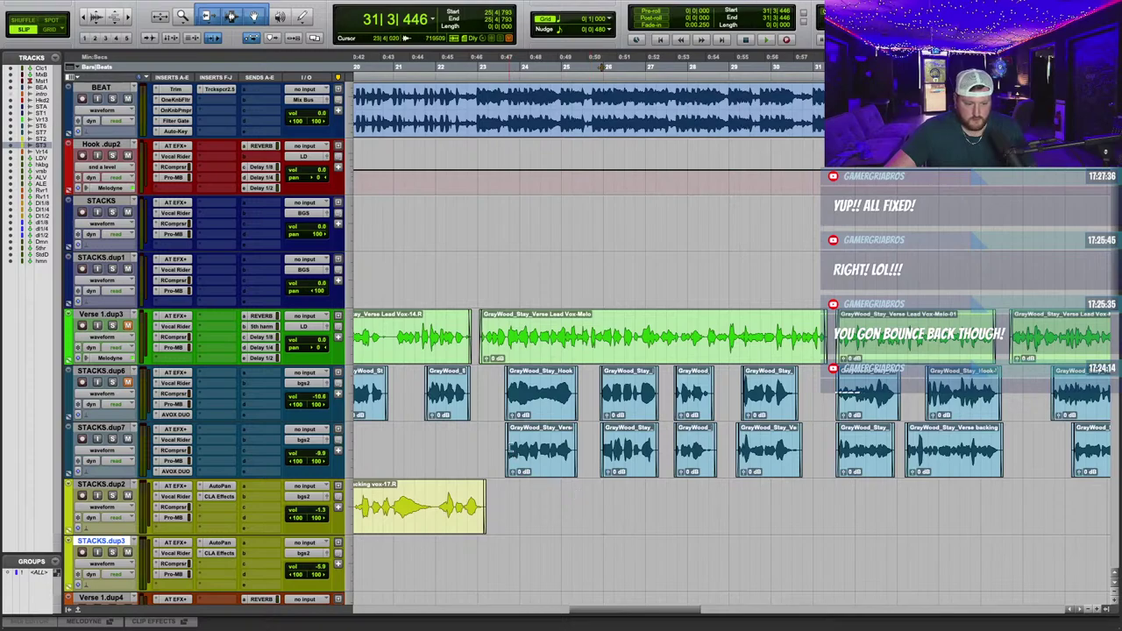
mouse_move(574, 449)
mouse_down()
mouse_move(680, 447)
mouse_move(592, 443)
mouse_up()
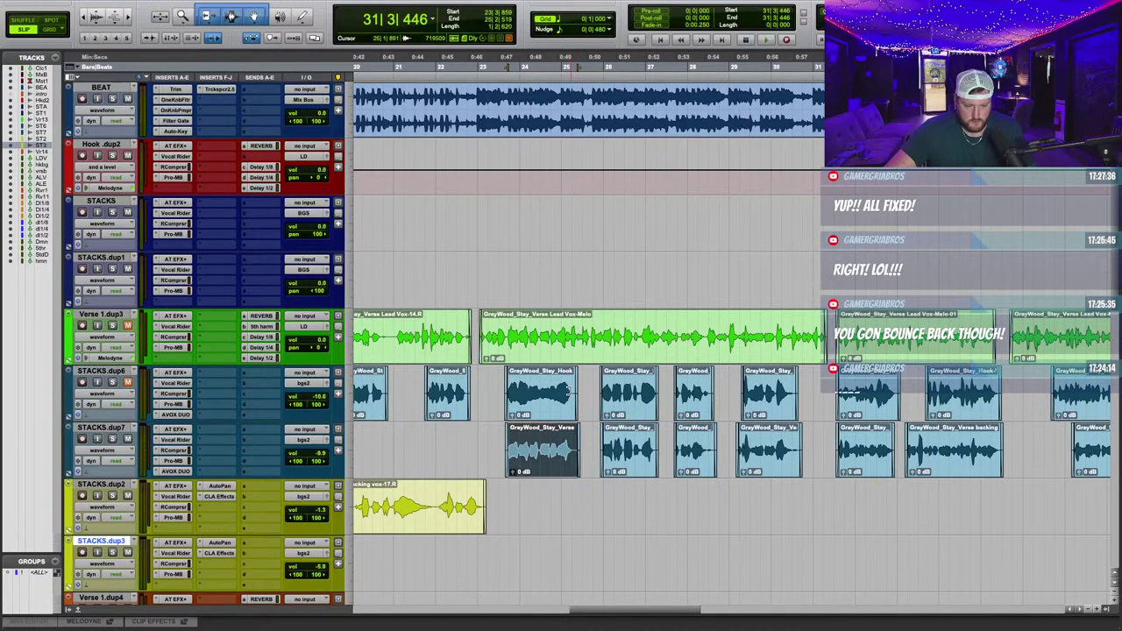
mouse_move(575, 393)
mouse_down()
mouse_move(658, 395)
mouse_move(577, 396)
mouse_up()
click(574, 456)
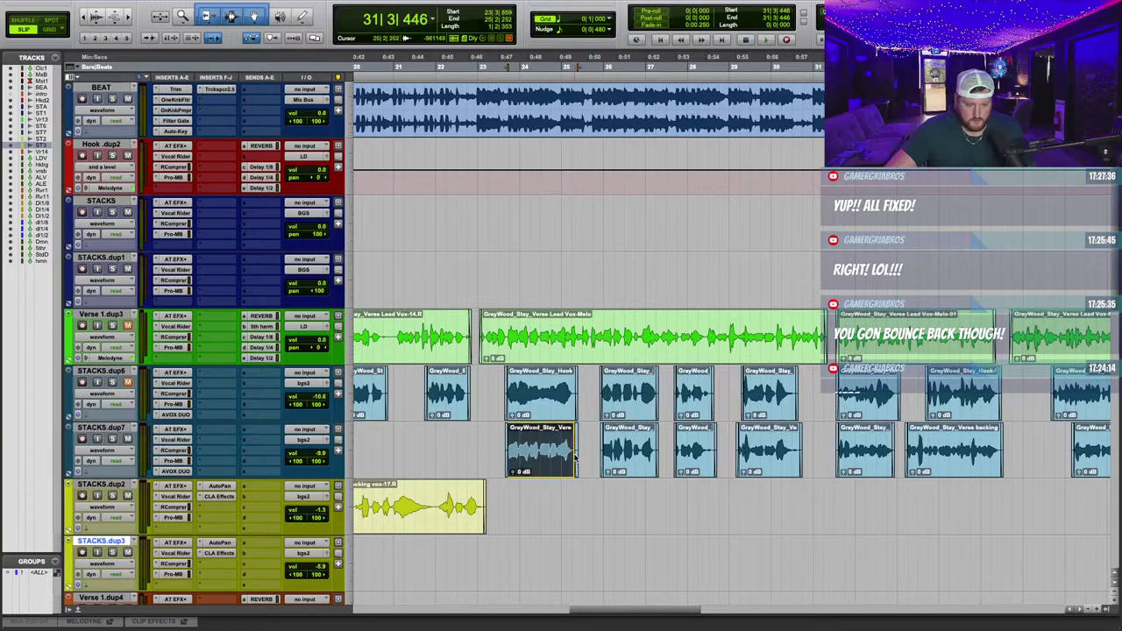
Move the six STACKS.dup7 clips between about bars 23 and 35 onto STACKS.dup2 and play back from bar 22.
key(r)
scroll(671, 457, down, 5)
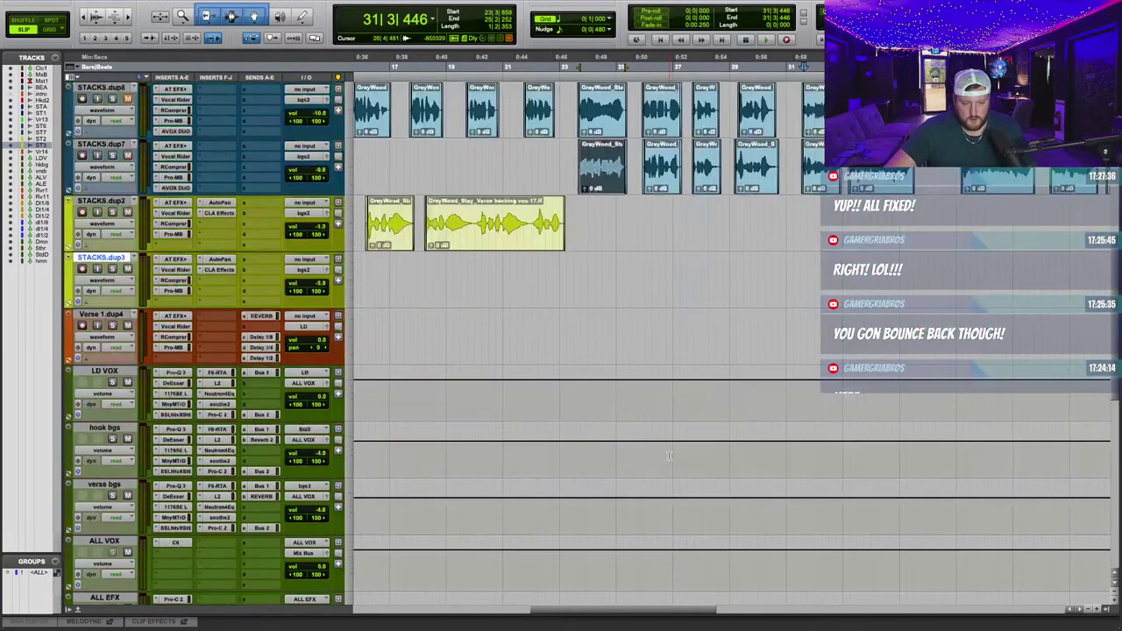
scroll(670, 458, up, 4)
scroll(639, 386, right, 3)
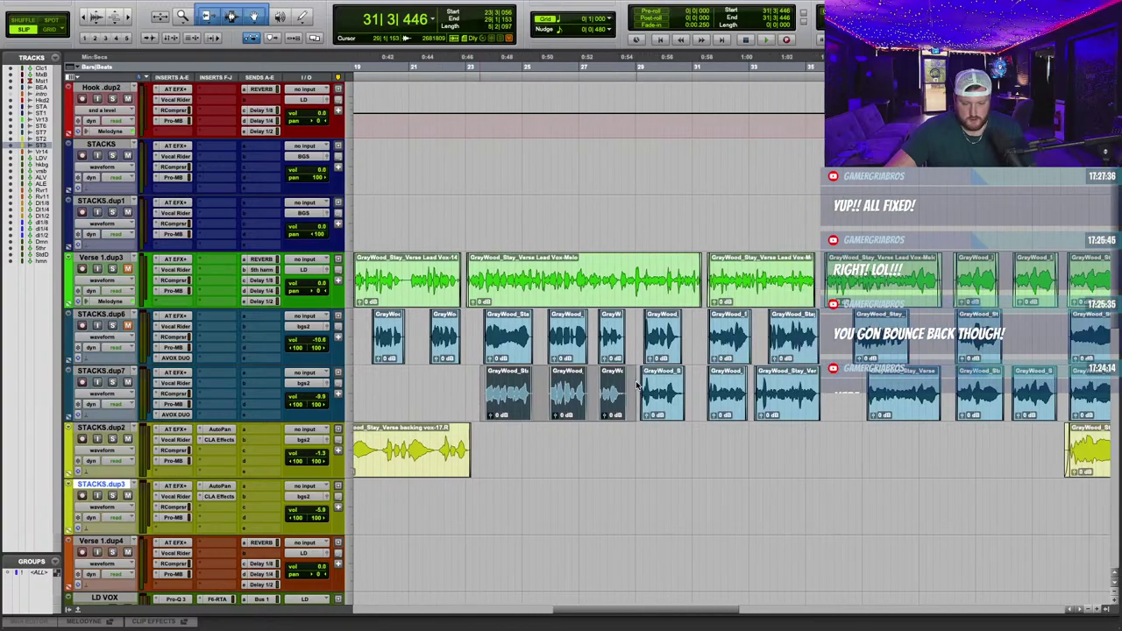
drag(653, 383, 817, 377)
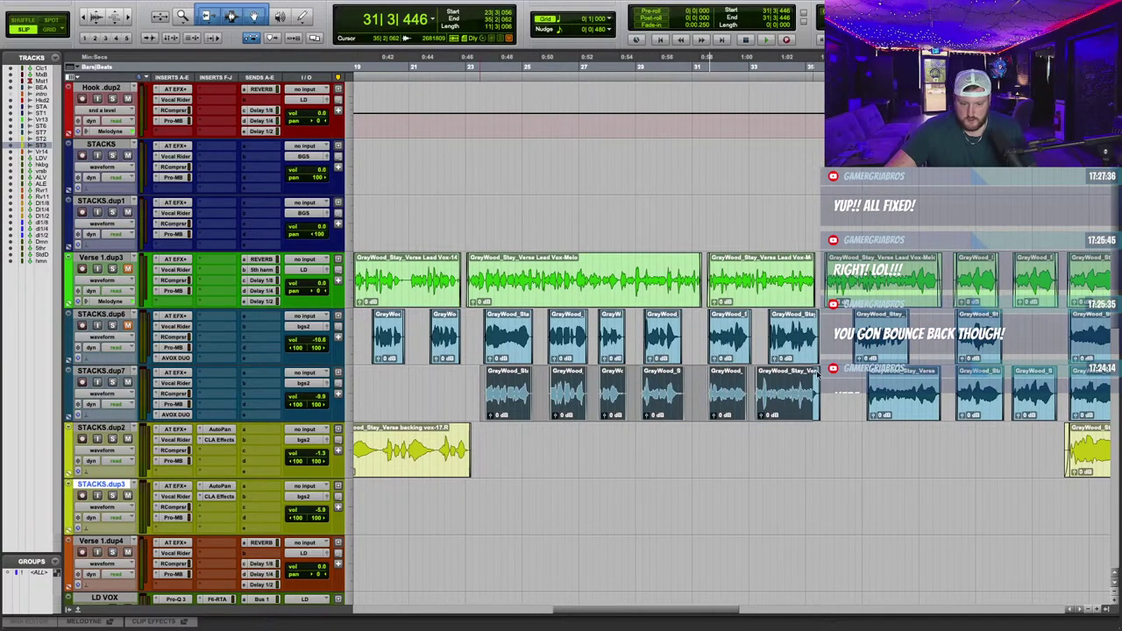
key(x)
key(semicolon)
key(v)
key(space)
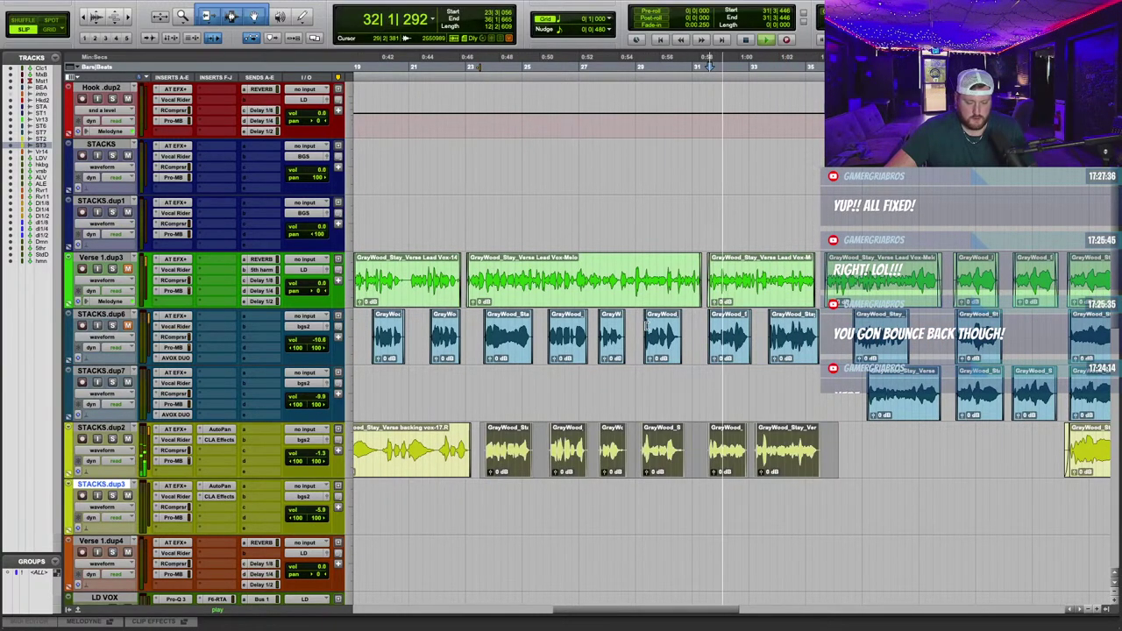
key(t)
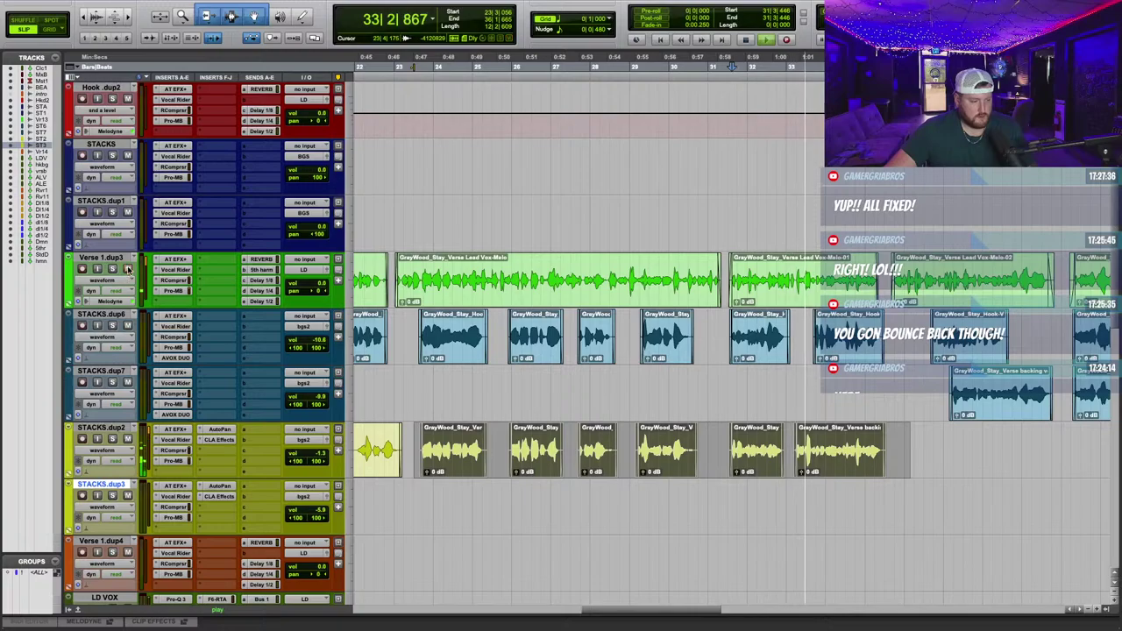
scroll(646, 325, left, 6)
click(586, 63)
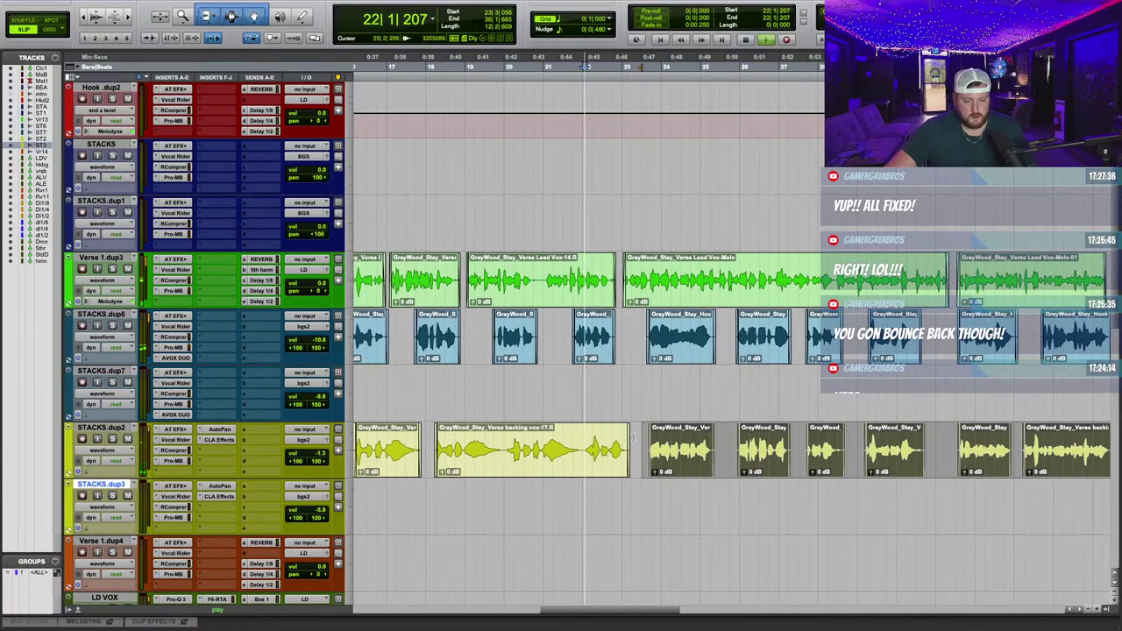
Move the six adlib clips from STACKS.dup2 down to the same position on the STACKS.dup3 track.
scroll(743, 450, right, 7)
drag(635, 450, 856, 450)
key(n)
key(space)
key(x)
key(semicolon)
key(v)
click(750, 447)
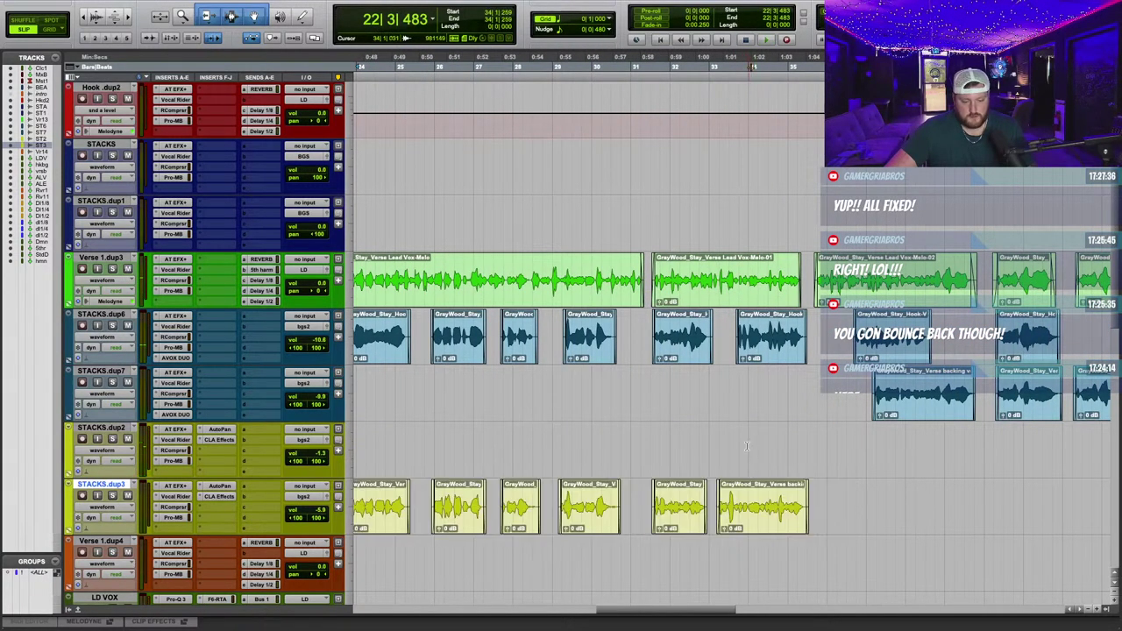
Review the 1:08–1:16 delay-throw comment on EngineEars and play the matching end of the verse in Pro Tools.
key(ctrl+Right)
key(ctrl+Right)
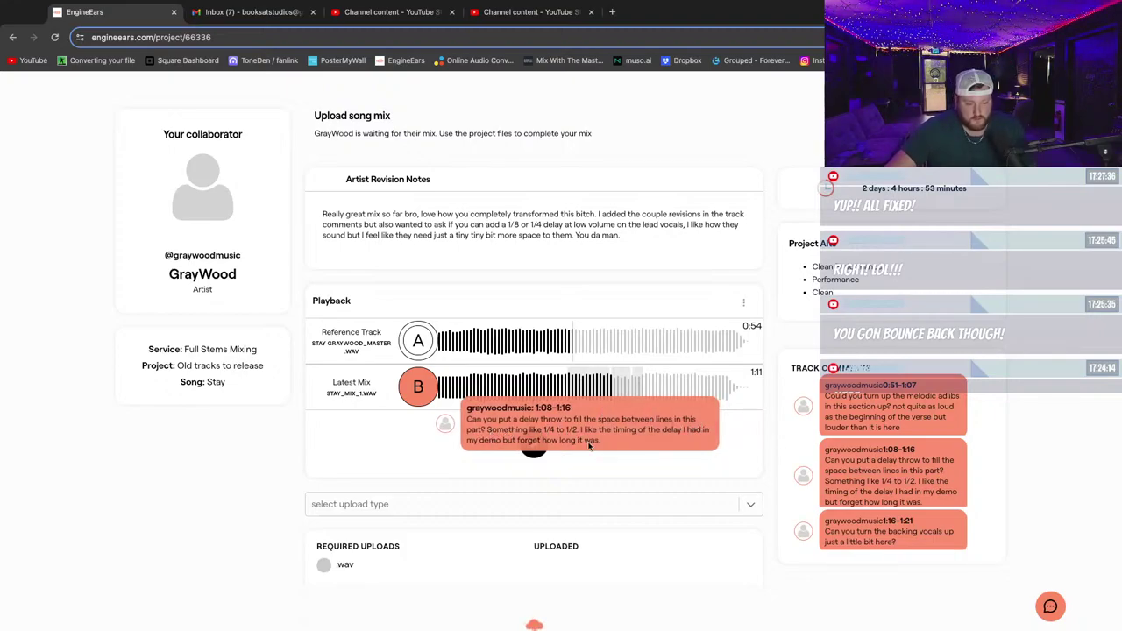
key(ctrl+Left)
key(ctrl+Left)
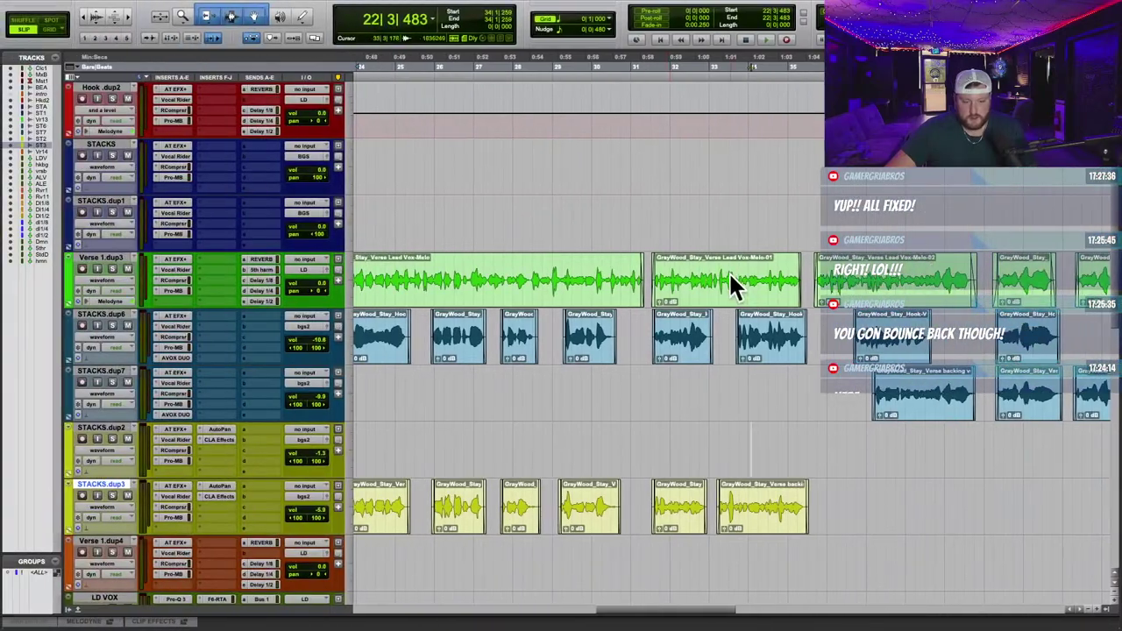
scroll(728, 271, right, 5)
key(space)
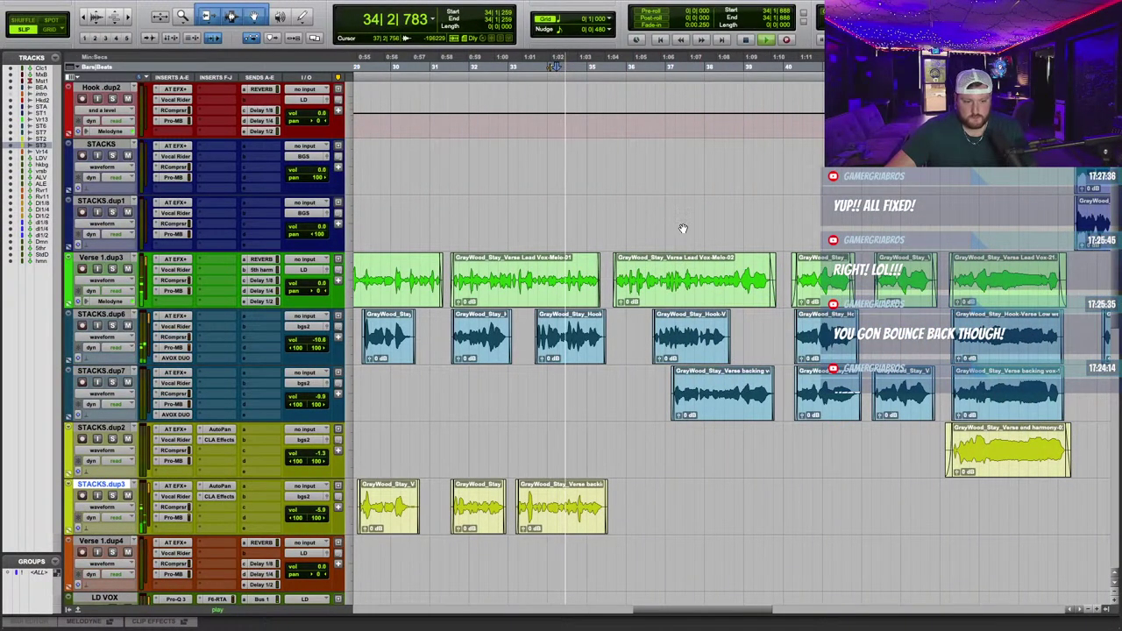
key(t)
key(t)
scroll(676, 233, right, 8)
key(super+bracketleft)
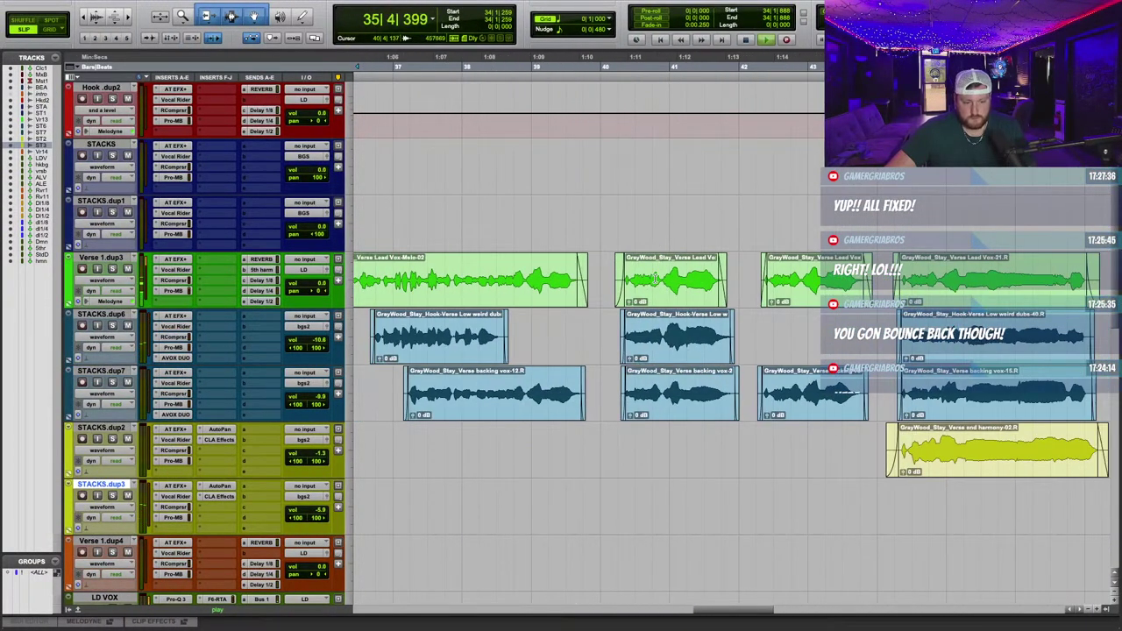
scroll(521, 220, right, 3)
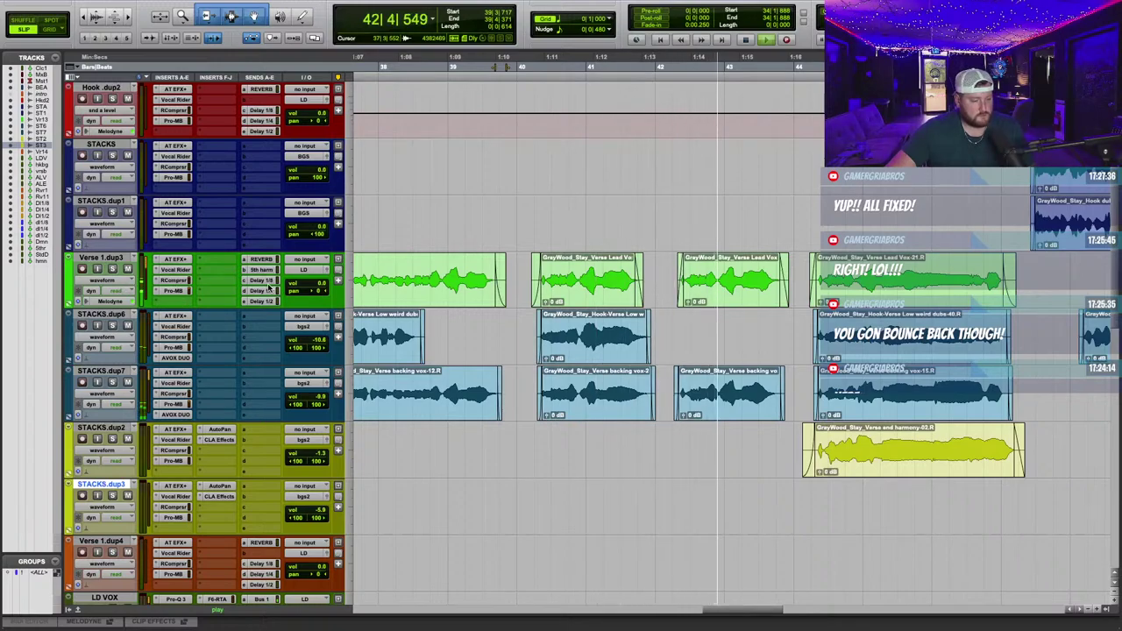
Reassign send e on the Verse 1.dup3 track from Delay 1/2 to the delay effect 1/2 (Stereo) bus.
click(244, 305)
mouse_move(259, 315)
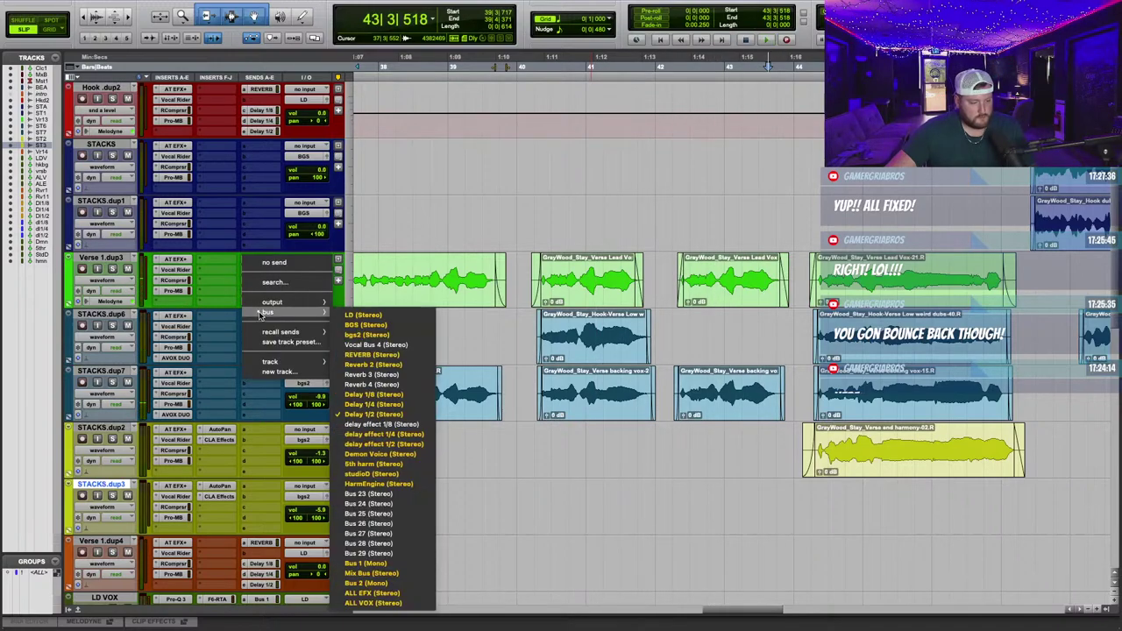
click(391, 445)
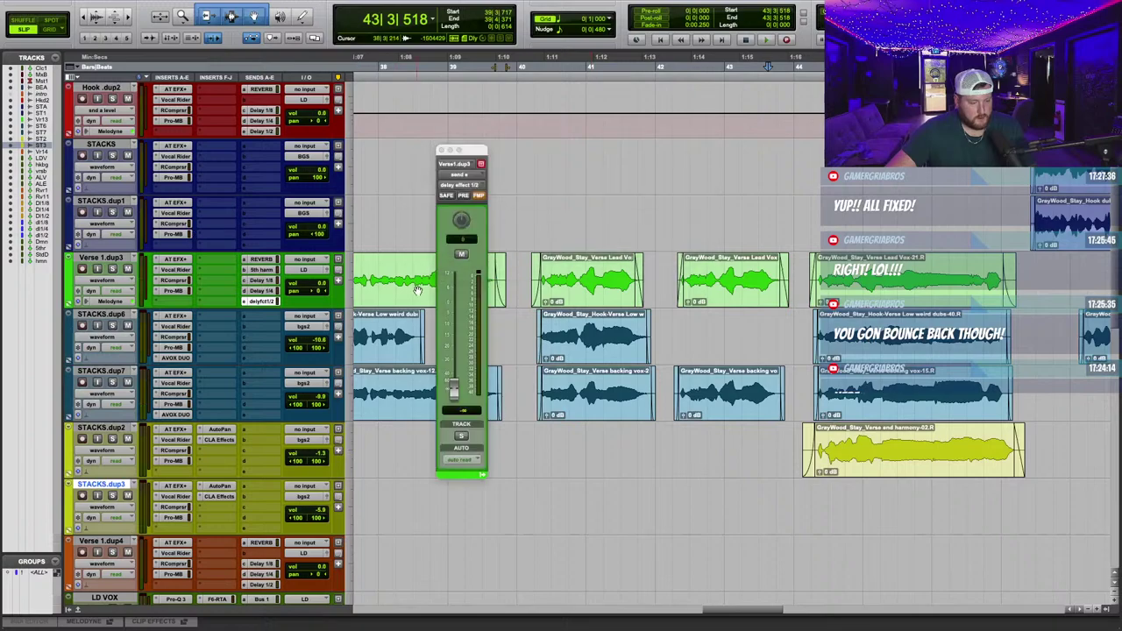
Show the delay effect 1/2 send level automation on Verse 1.dup3, close the send fader window and play the line leading into bar 39.
click(105, 280)
mouse_move(151, 371)
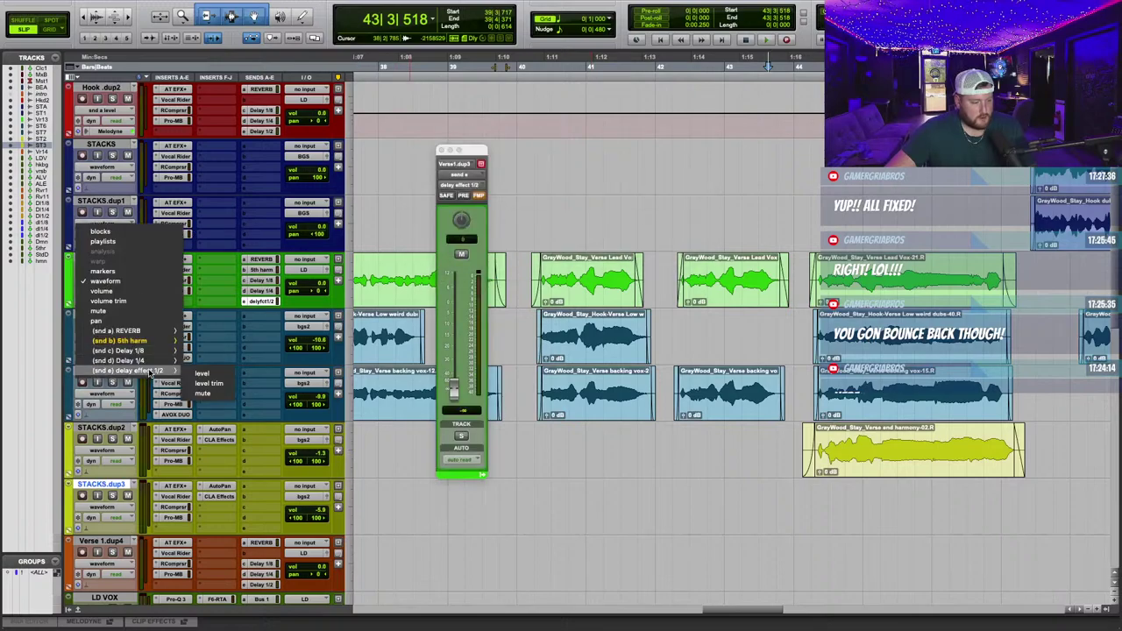
click(198, 374)
click(370, 58)
key(space)
key(space)
click(443, 150)
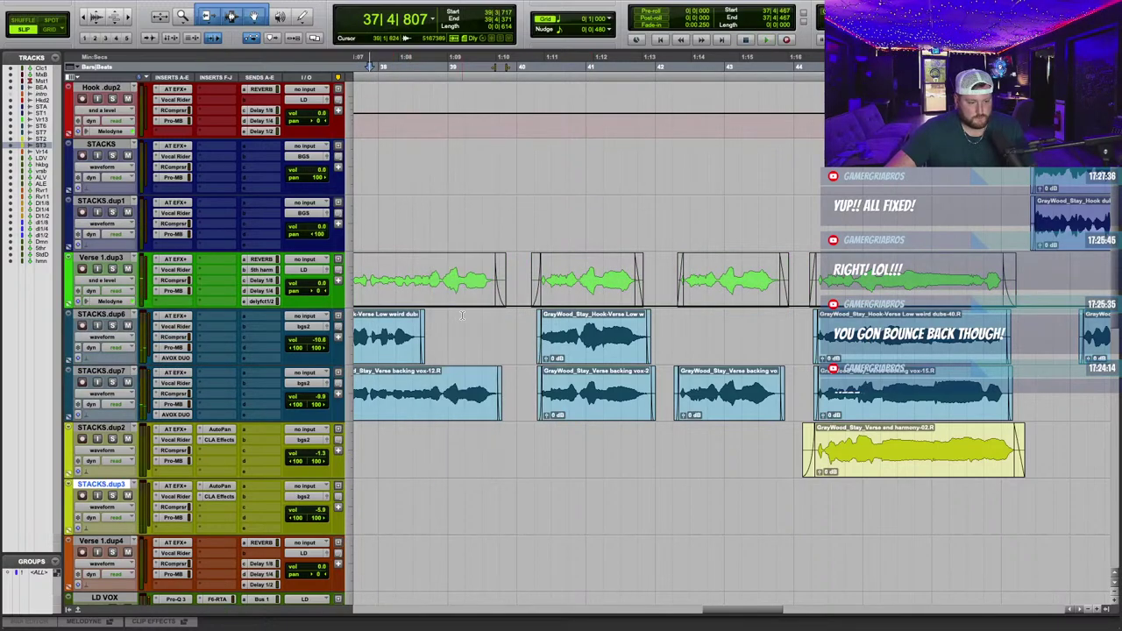
key(space)
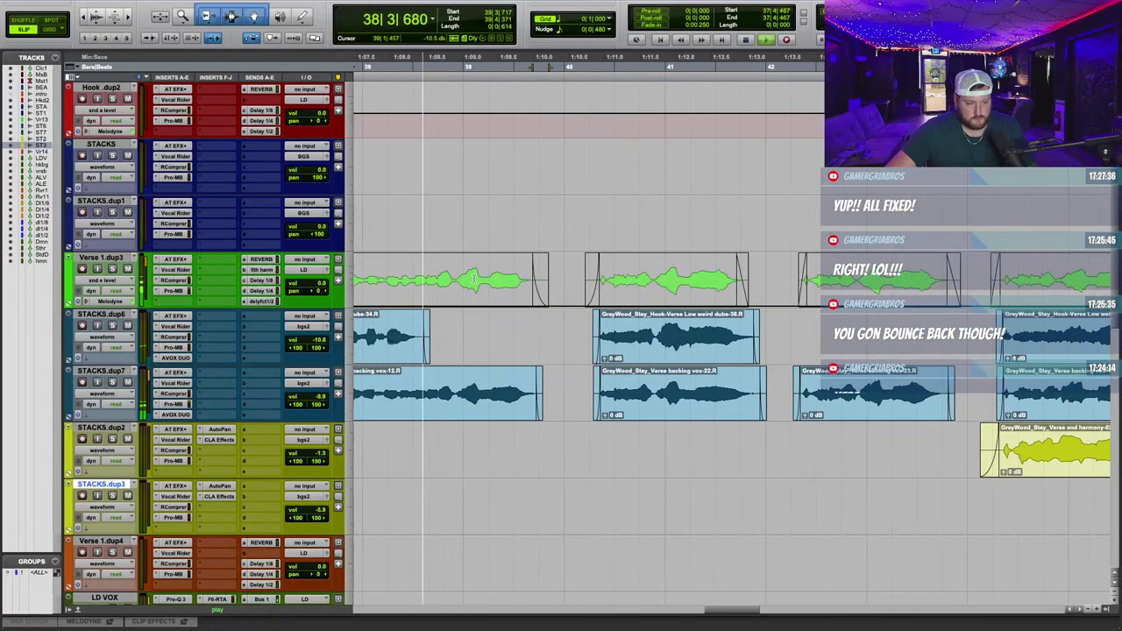
key(space)
Raise the delay effect 1/2 send automation over the line endings near bars 39, 41 and 43, the last to about -12.4 dB.
drag(456, 274, 556, 264)
drag(554, 261, 554, 242)
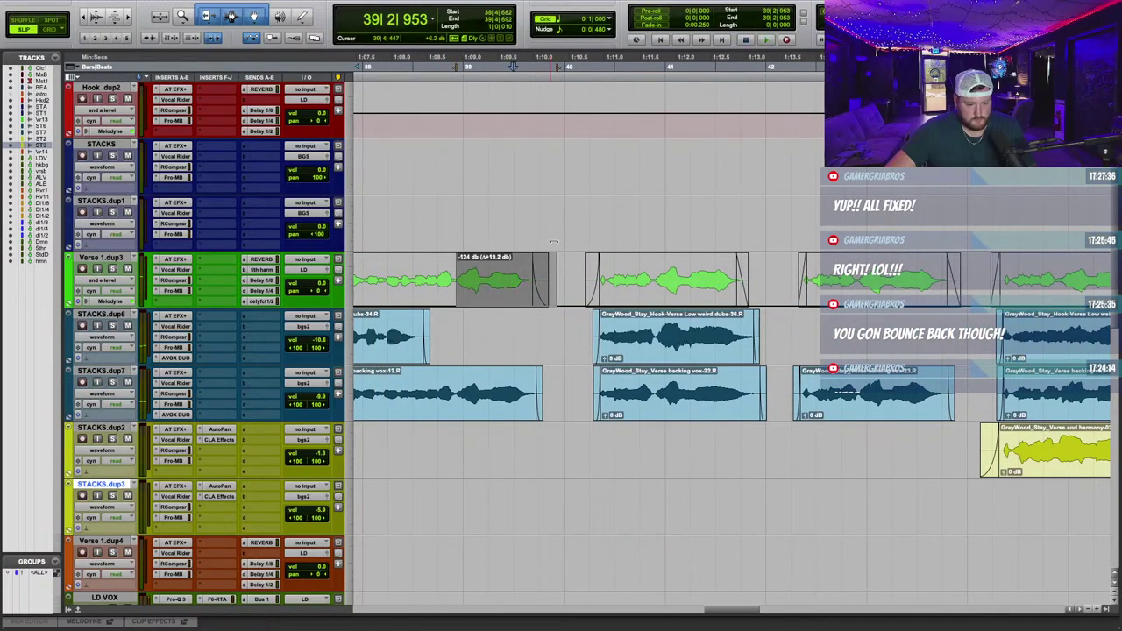
drag(566, 168, 570, 174)
drag(654, 263, 783, 260)
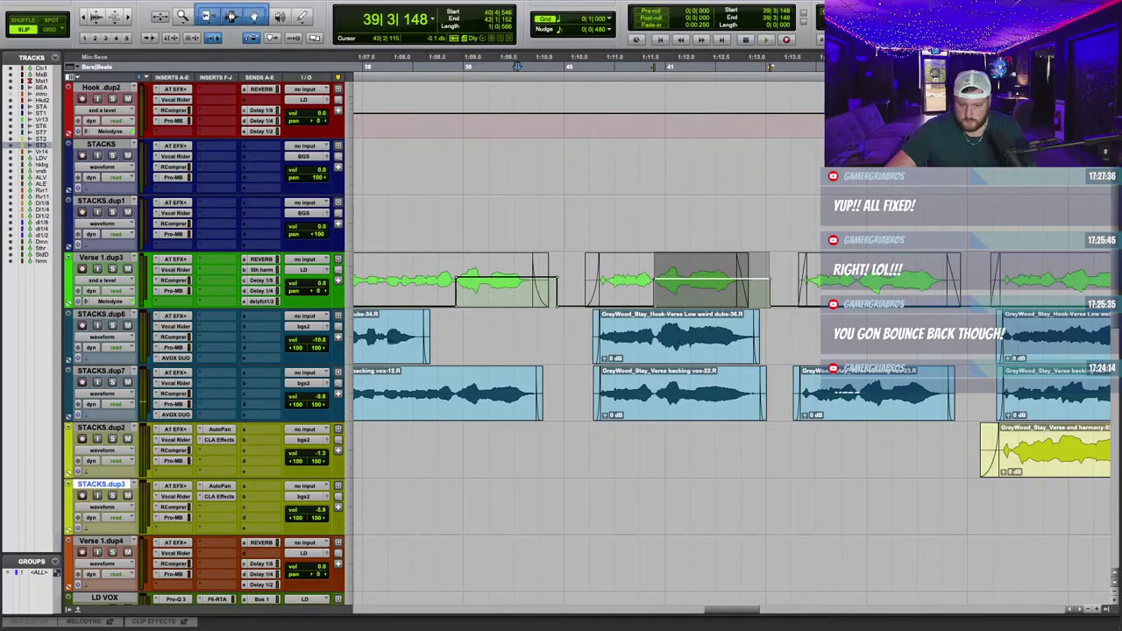
drag(859, 266, 954, 267)
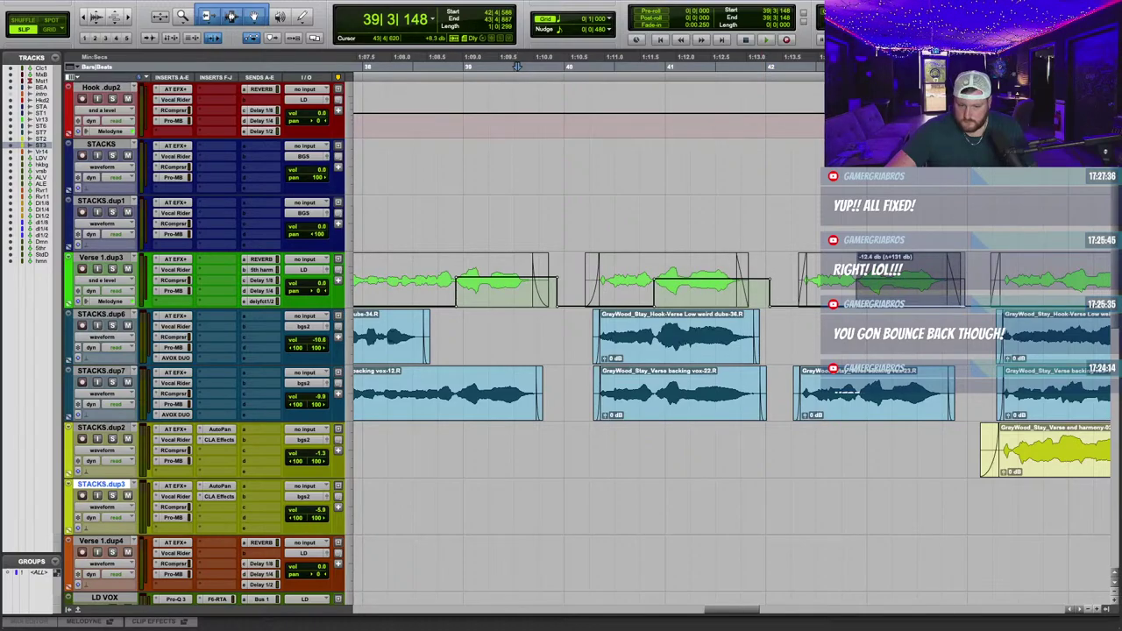
During playback from about bar 37, lower the feedback in the delay effect 1/2 track's H-Delay and set its high-pass filter to about 241 Hz.
key(space)
scroll(286, 403, down, 10)
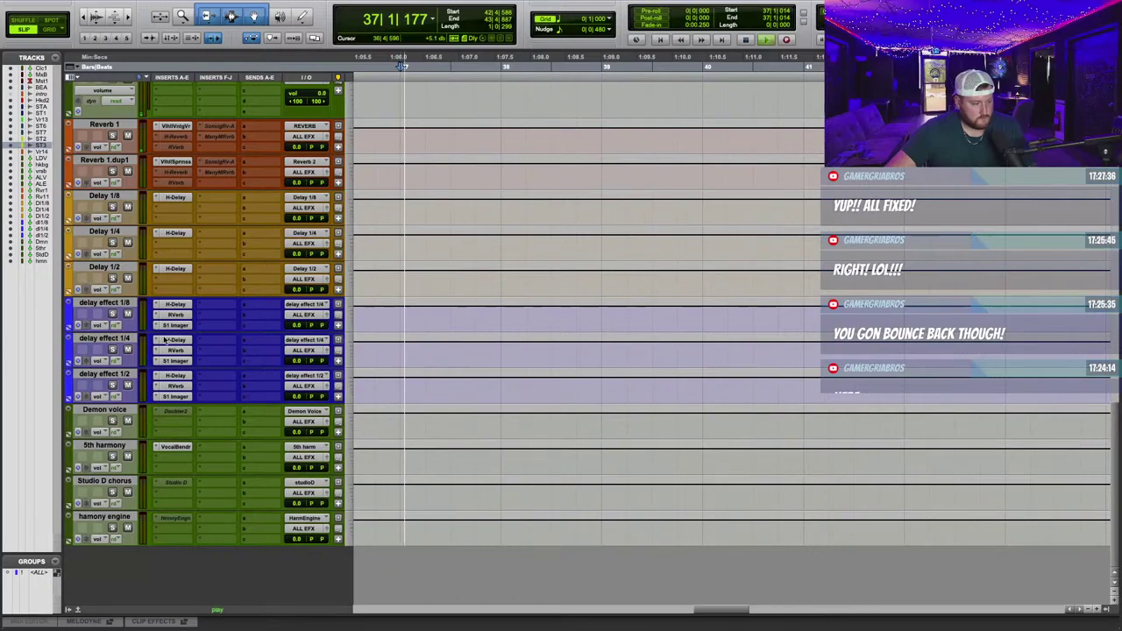
click(176, 375)
drag(650, 250, 651, 268)
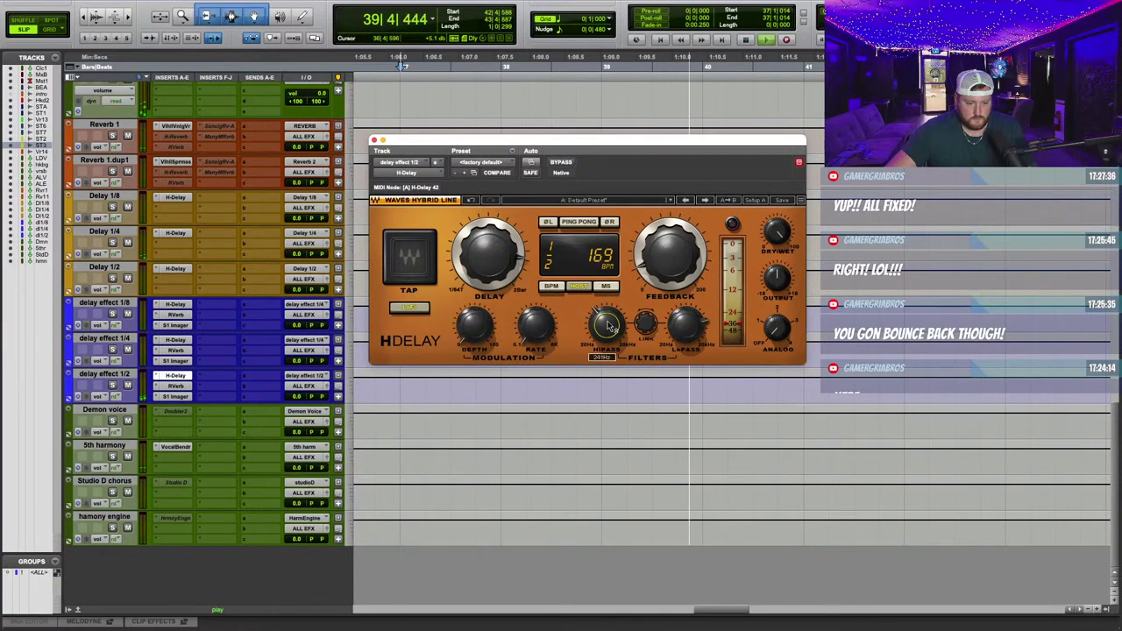
drag(552, 143, 556, 330)
scroll(558, 241, up, 10)
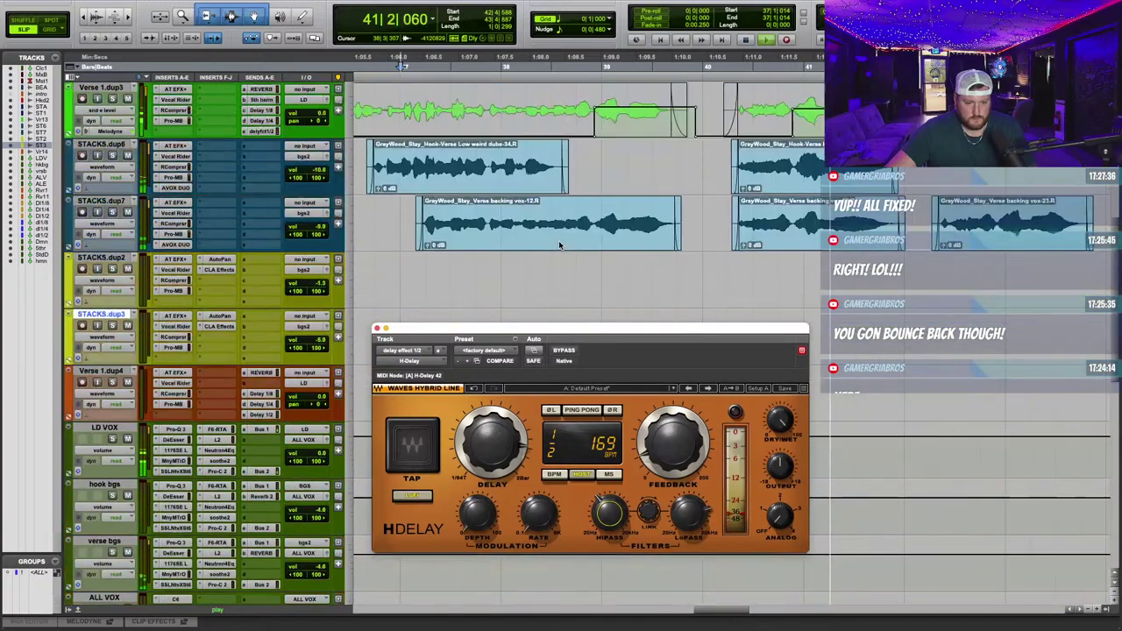
scroll(559, 240, up, 5)
scroll(559, 244, down, 5)
click(502, 66)
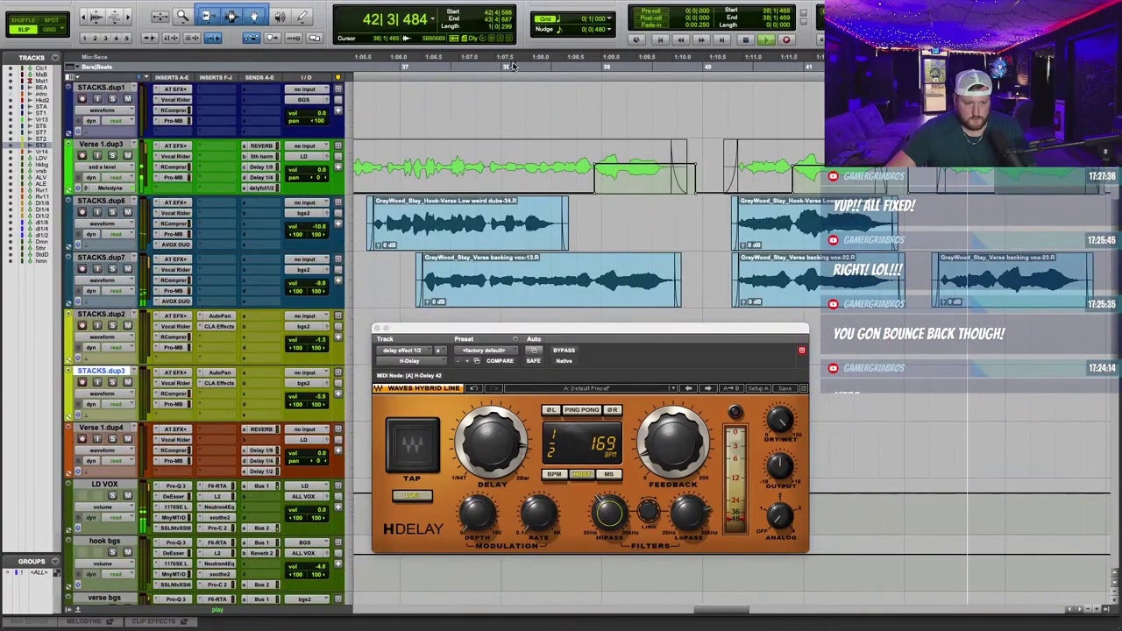
Pull the Delay 1/4 send level on Verse 1.dup3 down from bar 38 through bar 48, ramping into the drop, and play from bar 36.
click(100, 168)
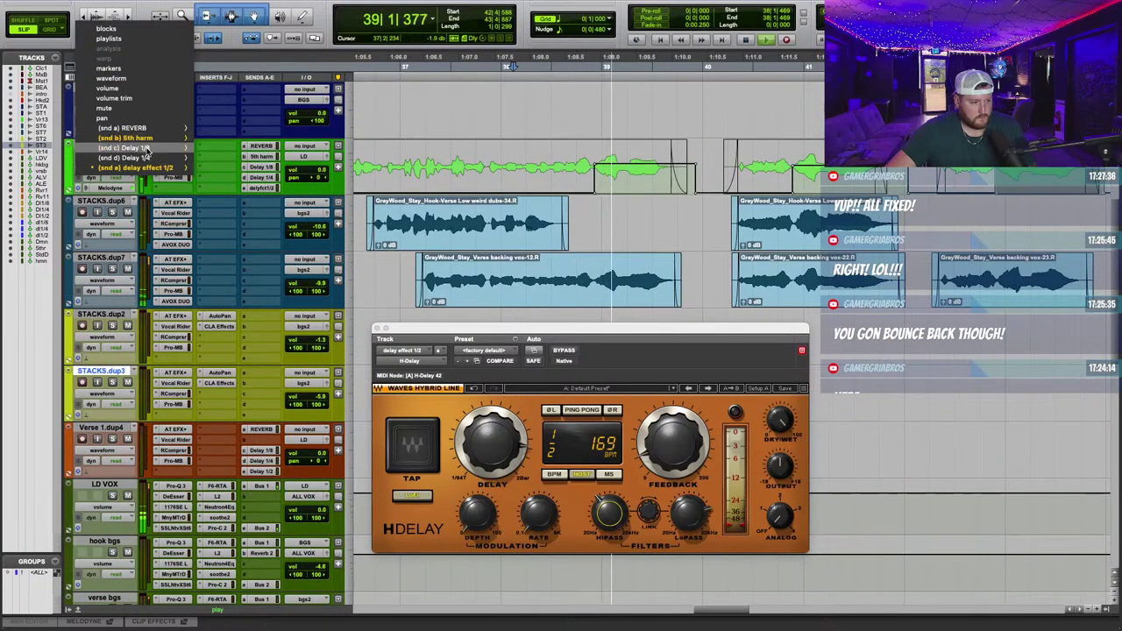
mouse_move(147, 158)
click(215, 161)
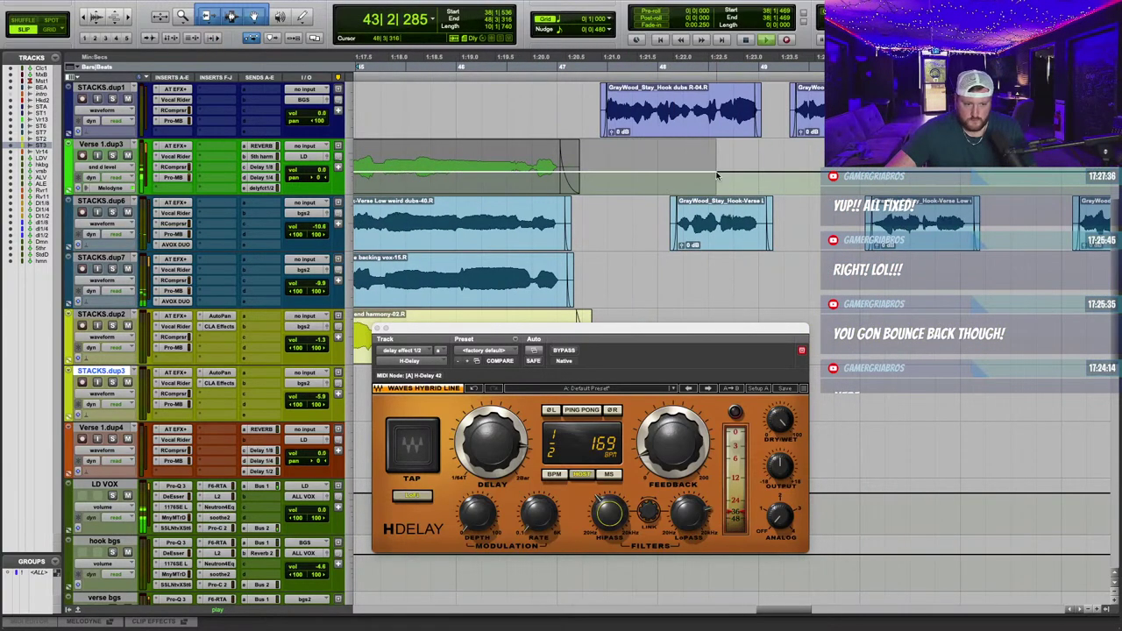
drag(708, 152, 717, 163)
scroll(735, 178, left, 10)
scroll(735, 178, up, 1)
scroll(735, 178, right, 1)
click(728, 230)
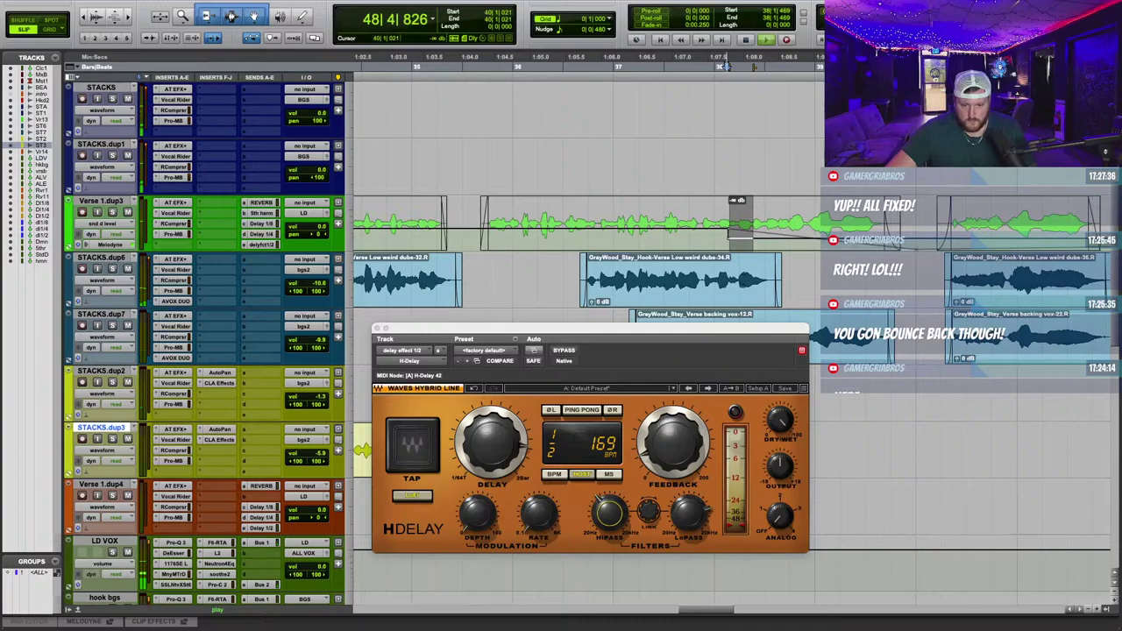
drag(834, 249, 815, 250)
click(580, 66)
scroll(574, 106, right, 4)
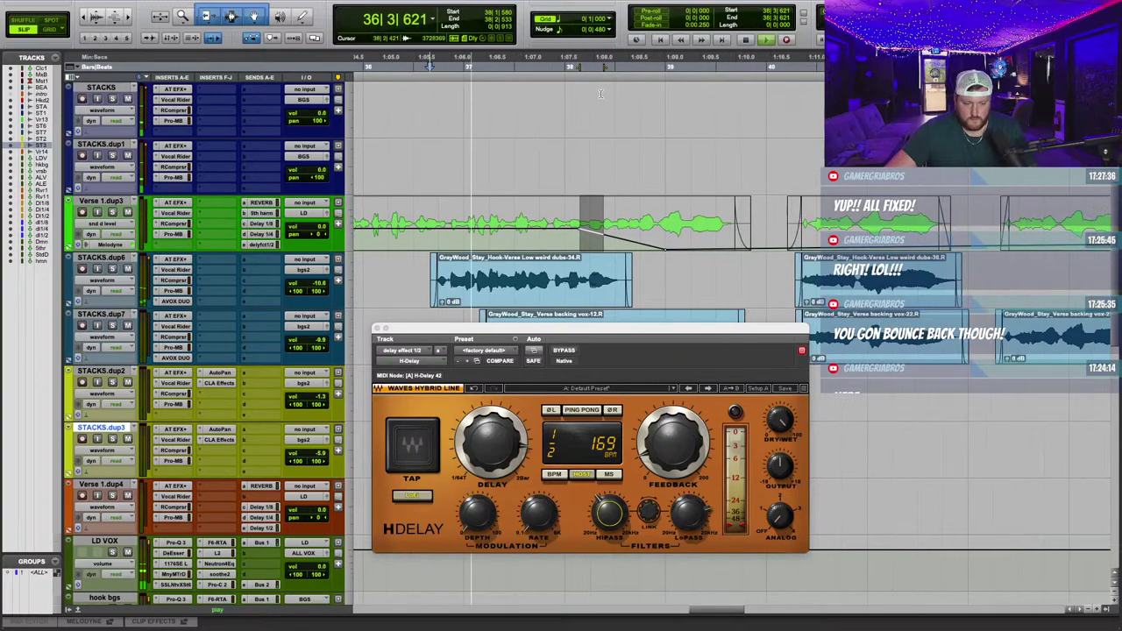
scroll(569, 119, down, 2)
scroll(579, 117, up, 1)
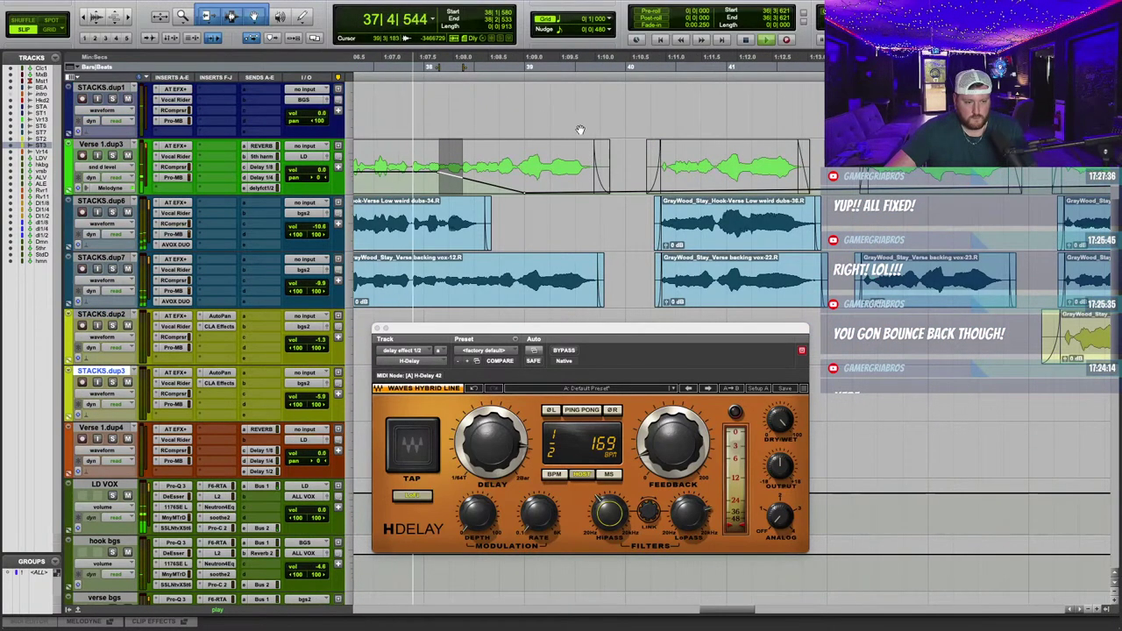
drag(605, 332, 558, 270)
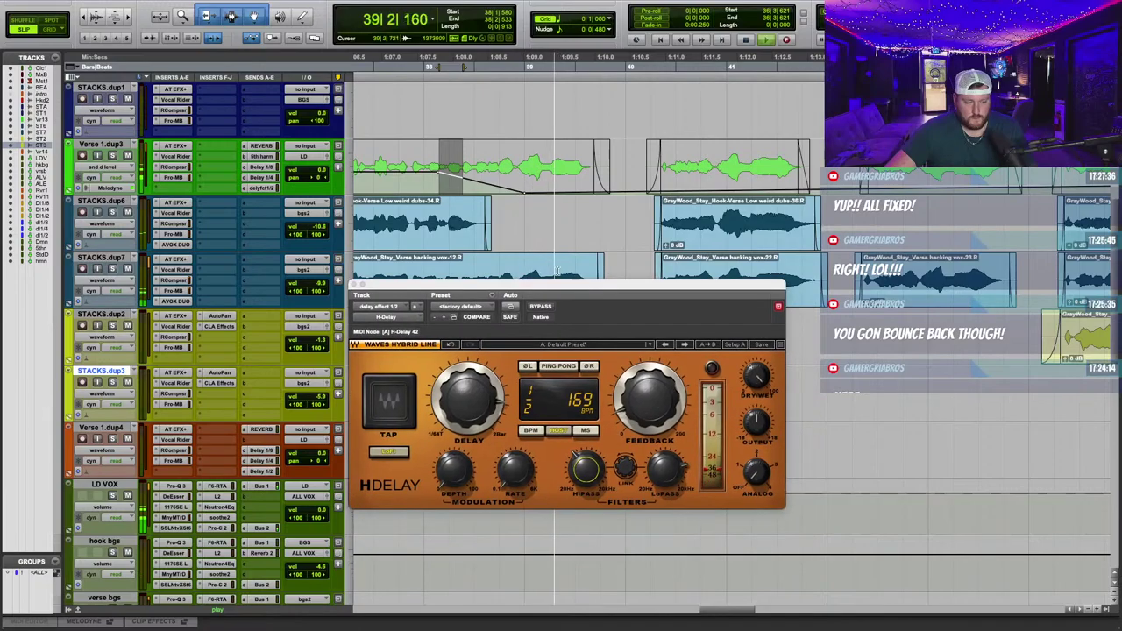
Return Verse 1.dup3 to the delay effect 1/2 send level, set the bar 39 throw to about -3.5 dB and close H-Delay.
click(125, 173)
click(131, 146)
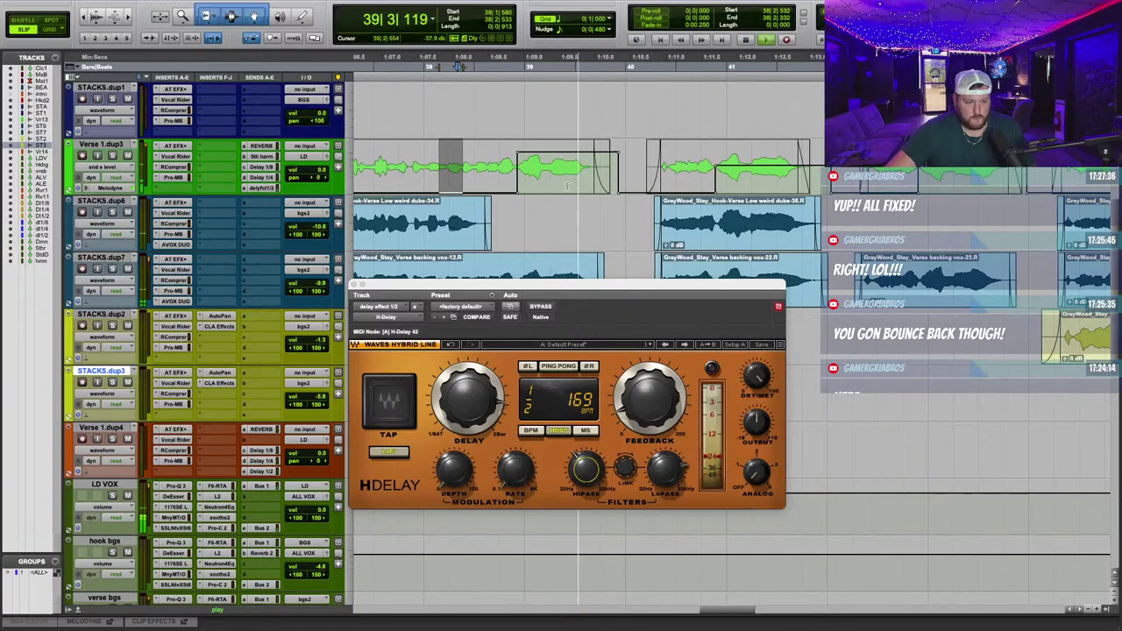
scroll(568, 208, down, 5)
scroll(568, 207, up, 5)
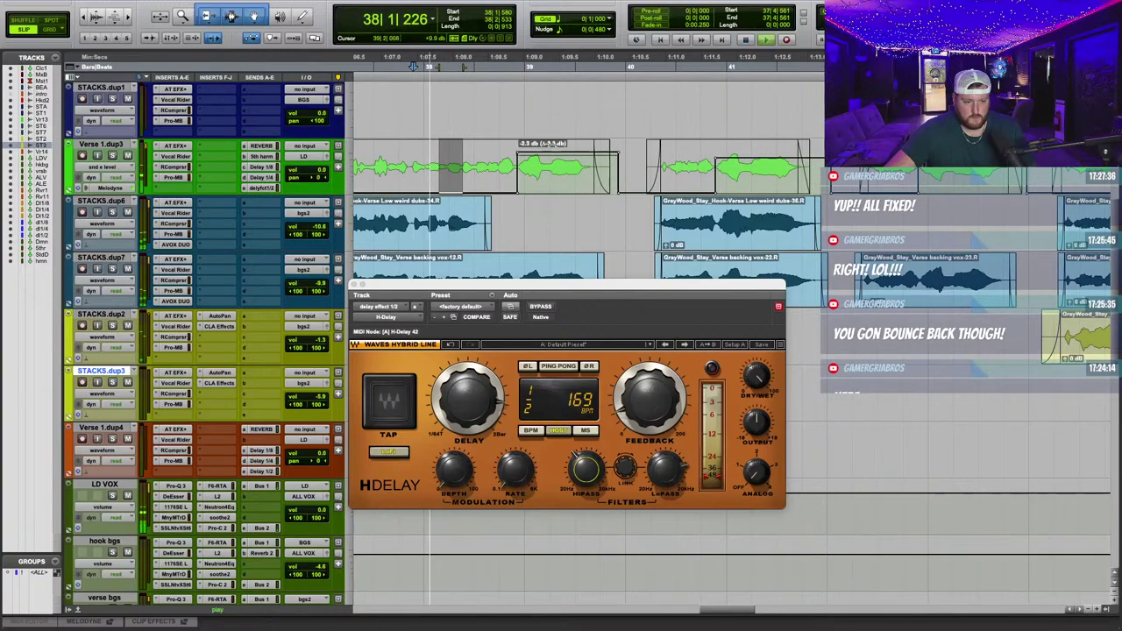
drag(551, 144, 551, 148)
key(ctrl+Right)
key(ctrl+Left)
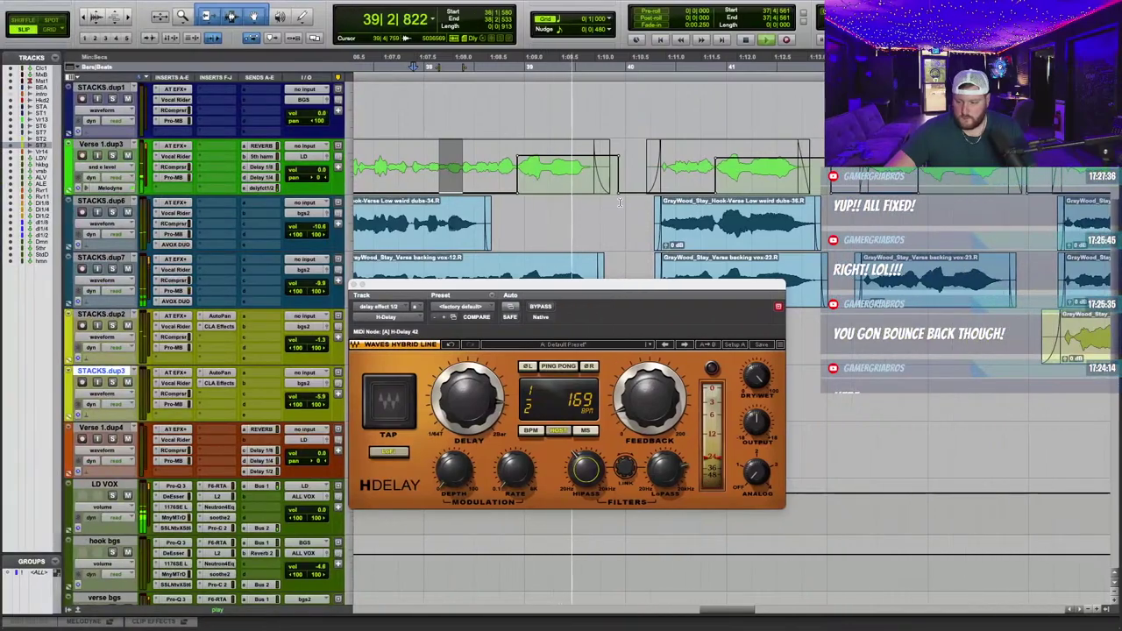
drag(626, 283, 640, 327)
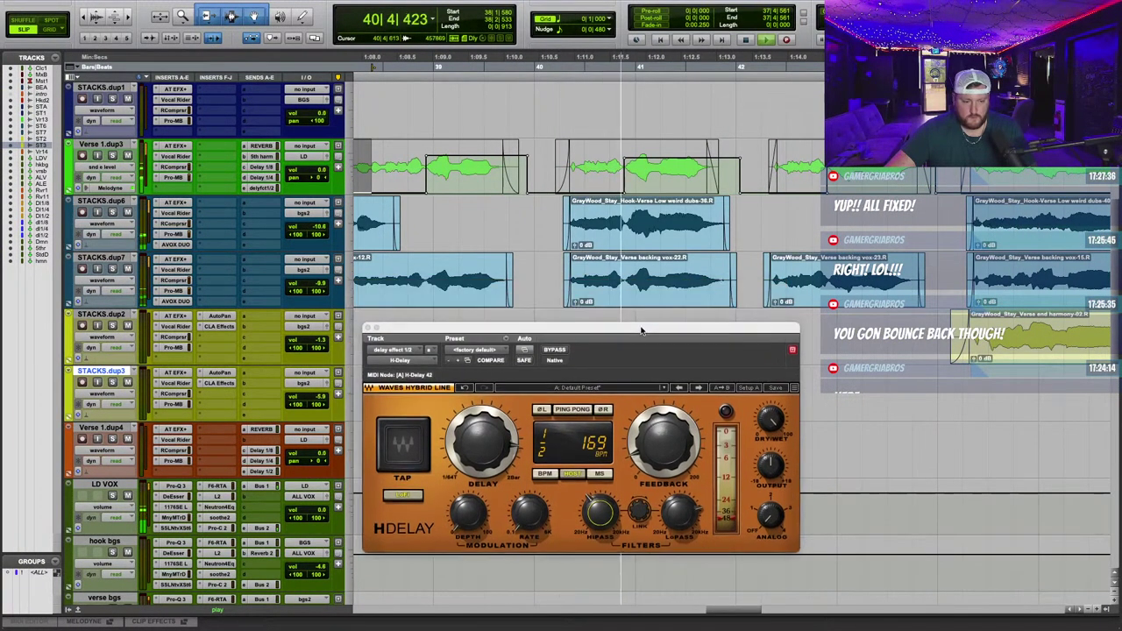
click(369, 330)
Inspect the Pro-C 2 compressor on the ALL EFX track during playback from bar 42, checking how it ducks the effects.
scroll(526, 360, down, 10)
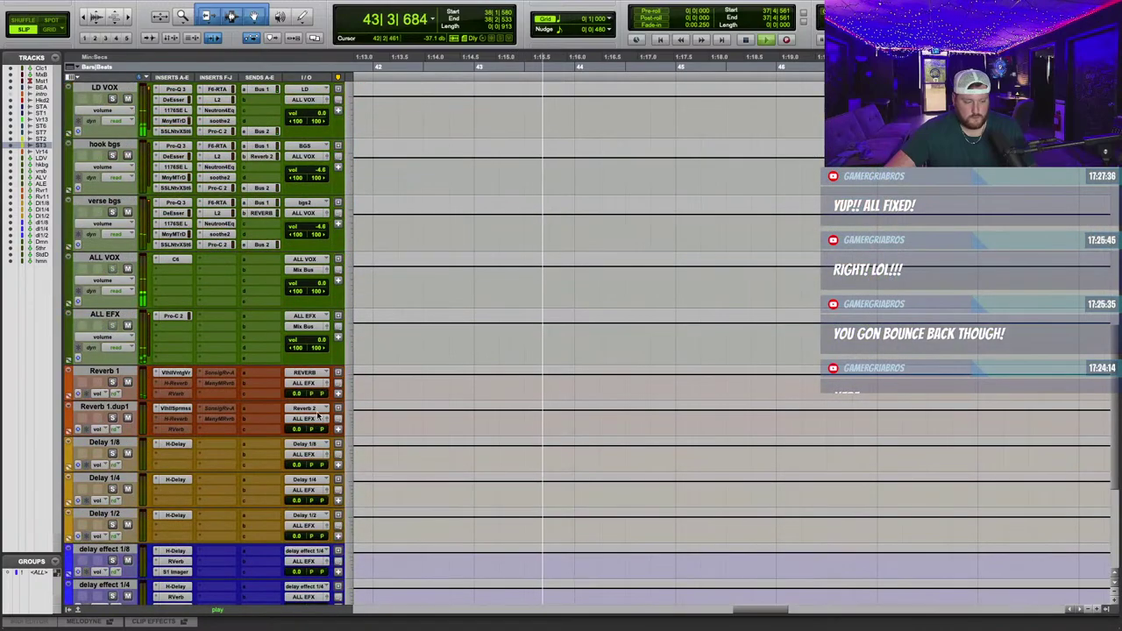
scroll(263, 418, down, 3)
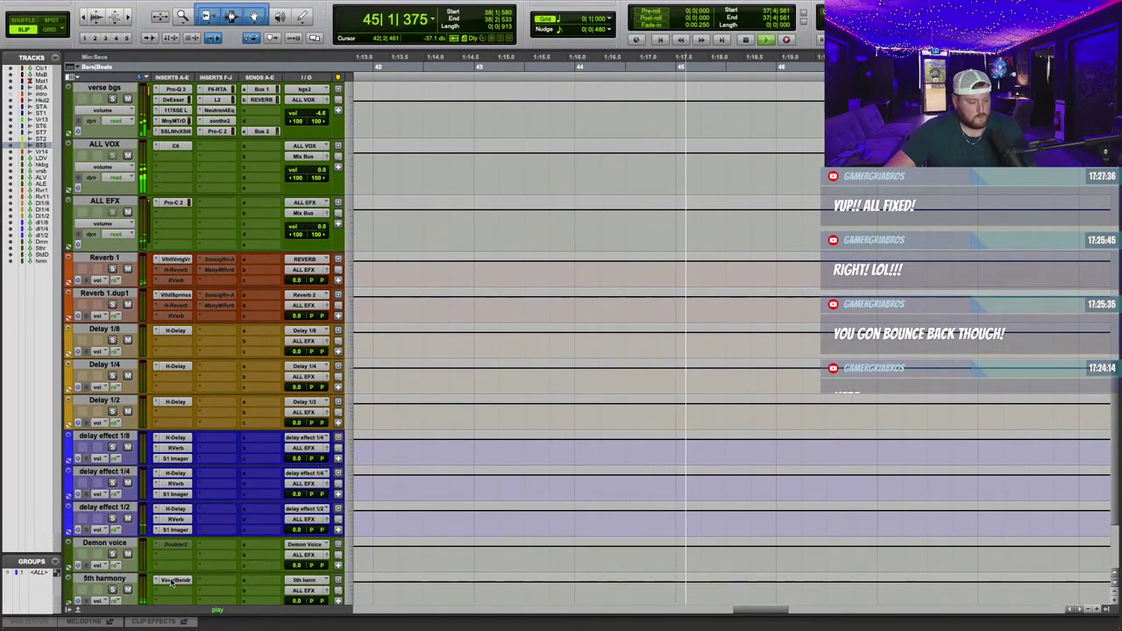
scroll(175, 577, down, 3)
scroll(178, 569, up, 3)
click(173, 203)
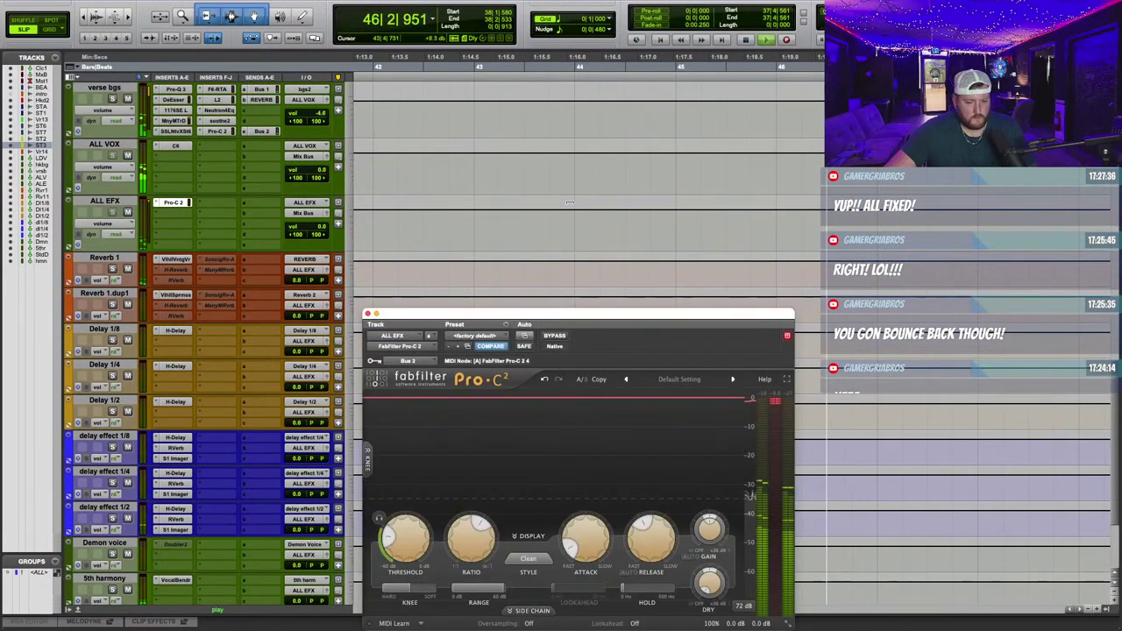
click(405, 67)
scroll(622, 210, up, 1)
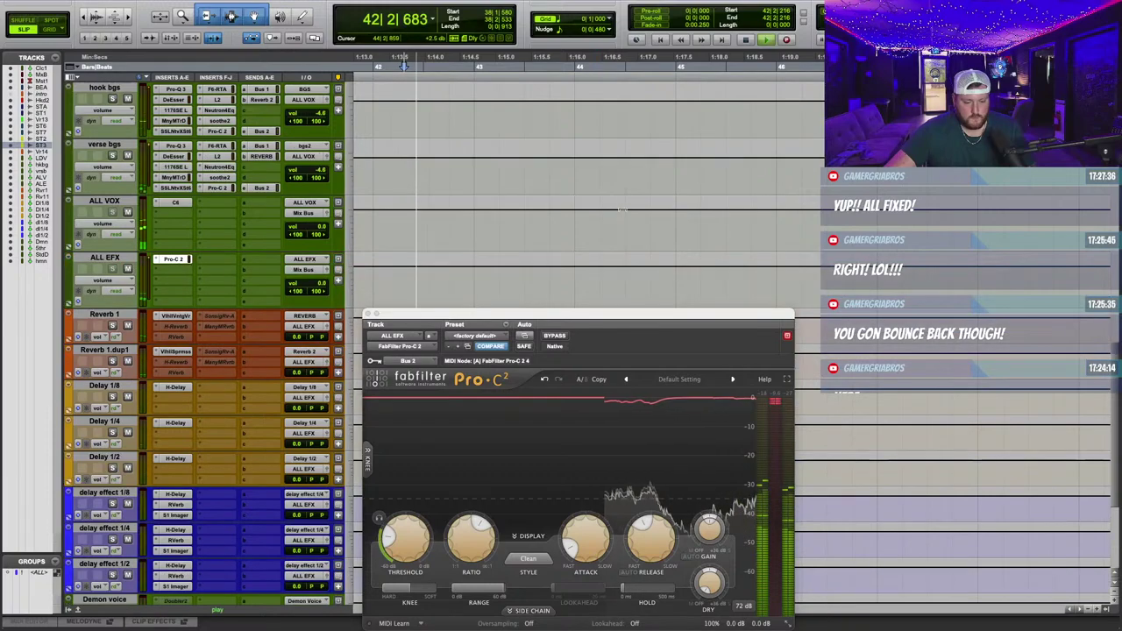
drag(665, 321, 643, 295)
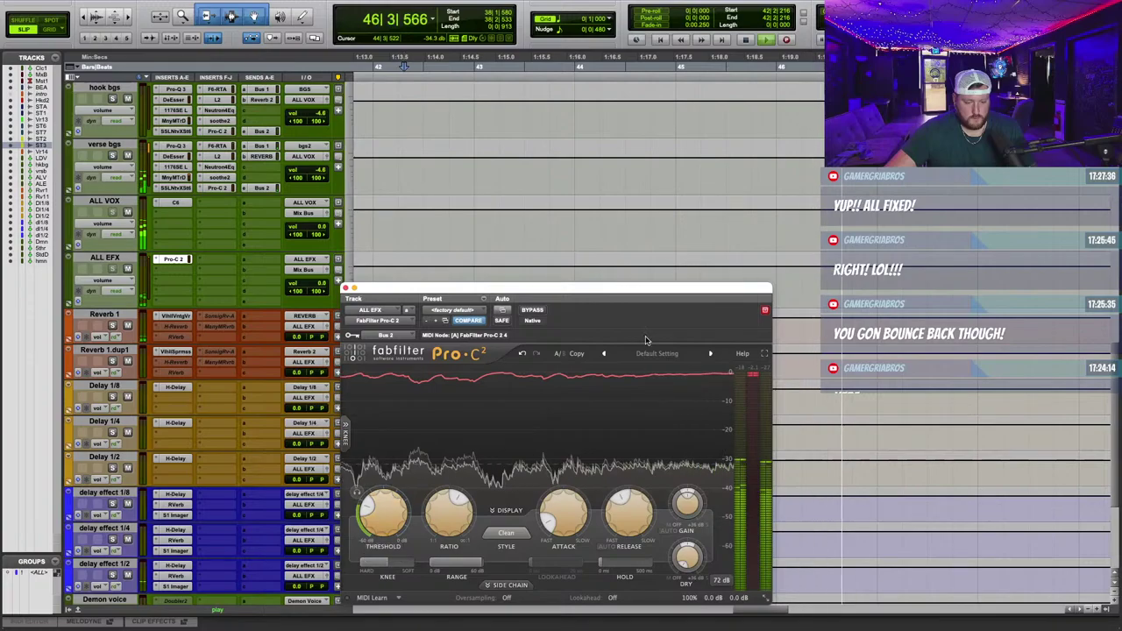
click(345, 287)
Replay the Verse 1.dup3 delay throws from just before bar 39 through the end of the verse.
scroll(439, 117, up, 9)
scroll(439, 118, left, 1)
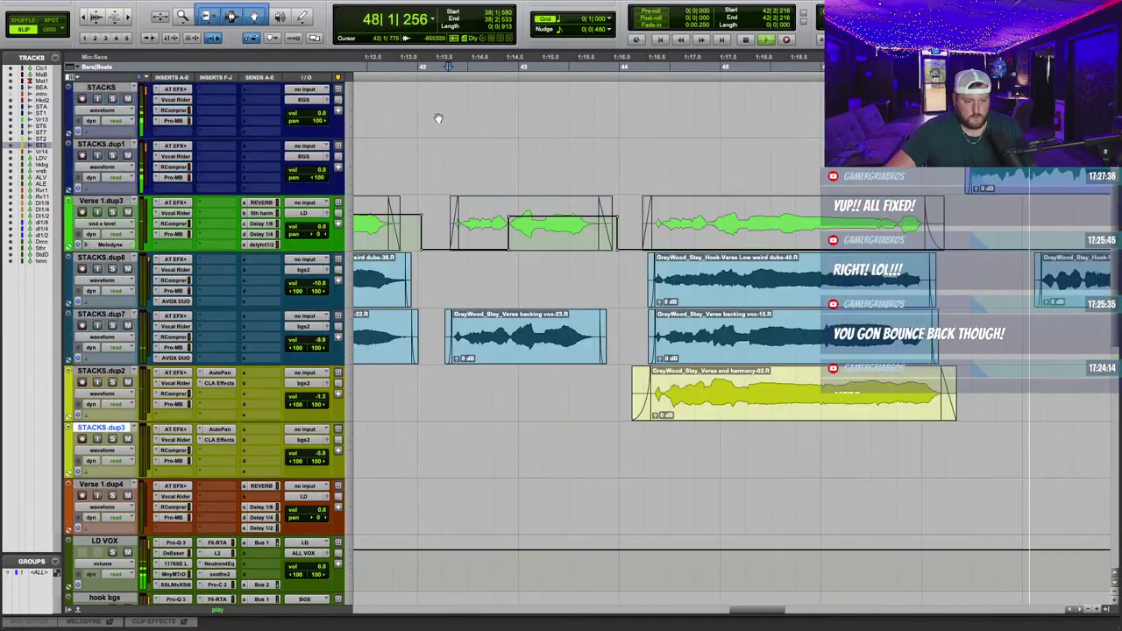
scroll(438, 117, left, 4)
click(414, 57)
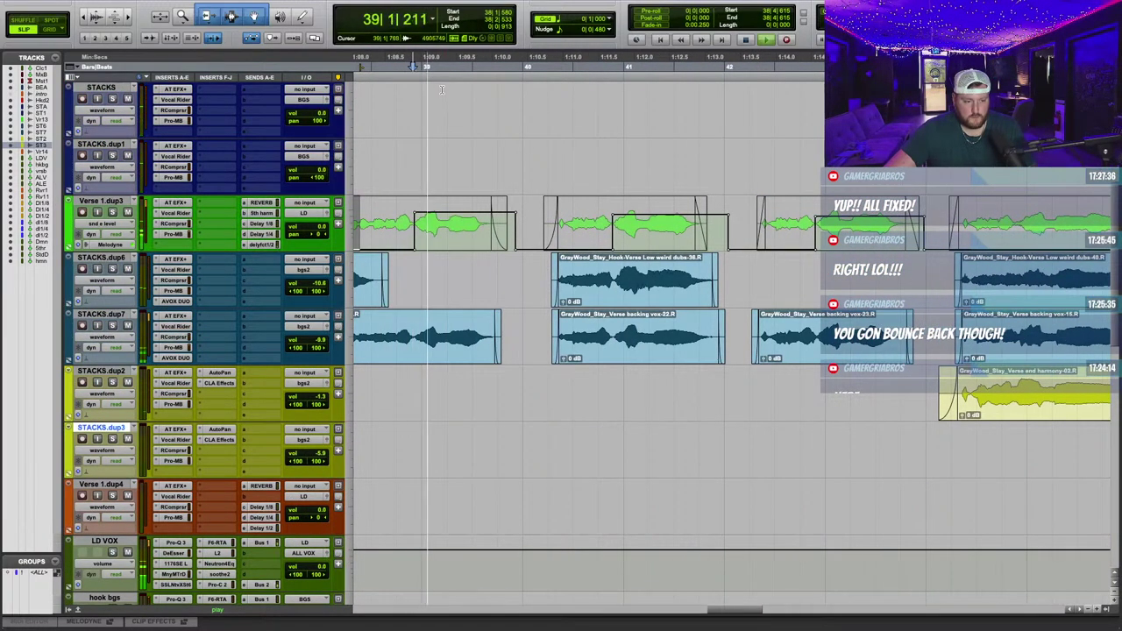
scroll(598, 262, right, 5)
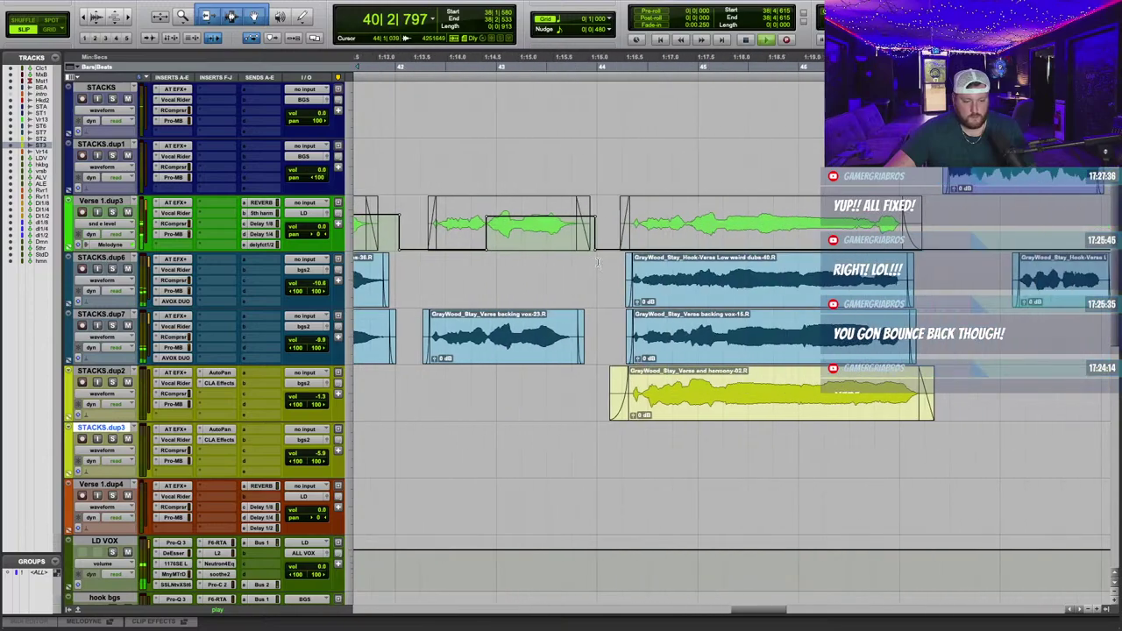
key(r)
Switch to EngineEars, reread the 1:08–1:16 delay-throw comment and play the matching part of the reference track.
key(ctrl+Right)
key(ctrl+Right)
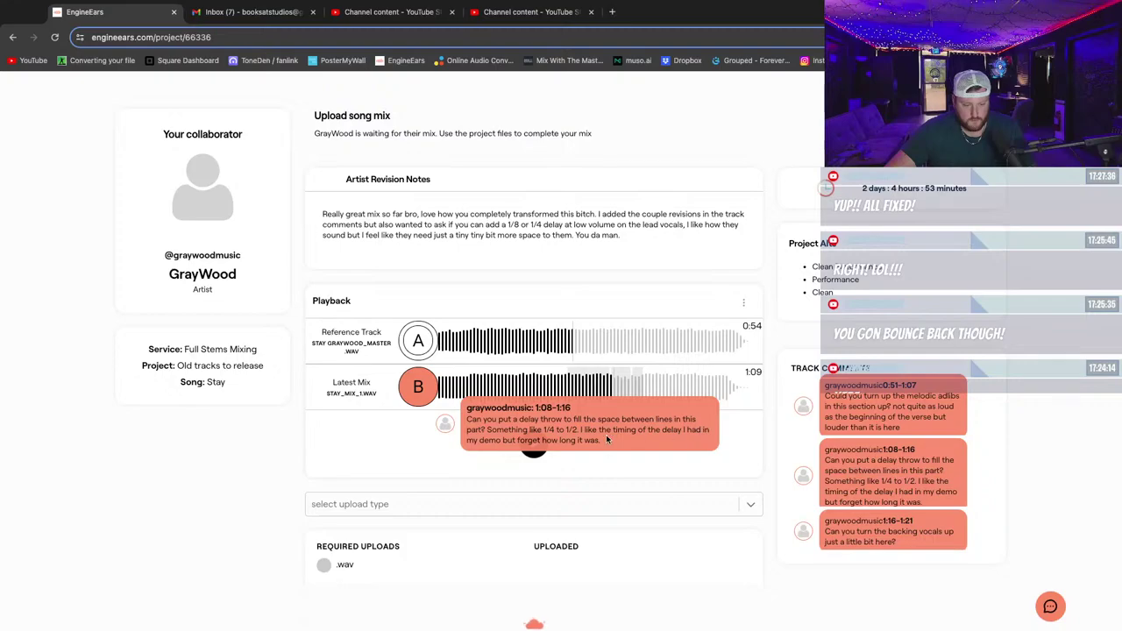
key(ctrl+Left)
key(ctrl+Left)
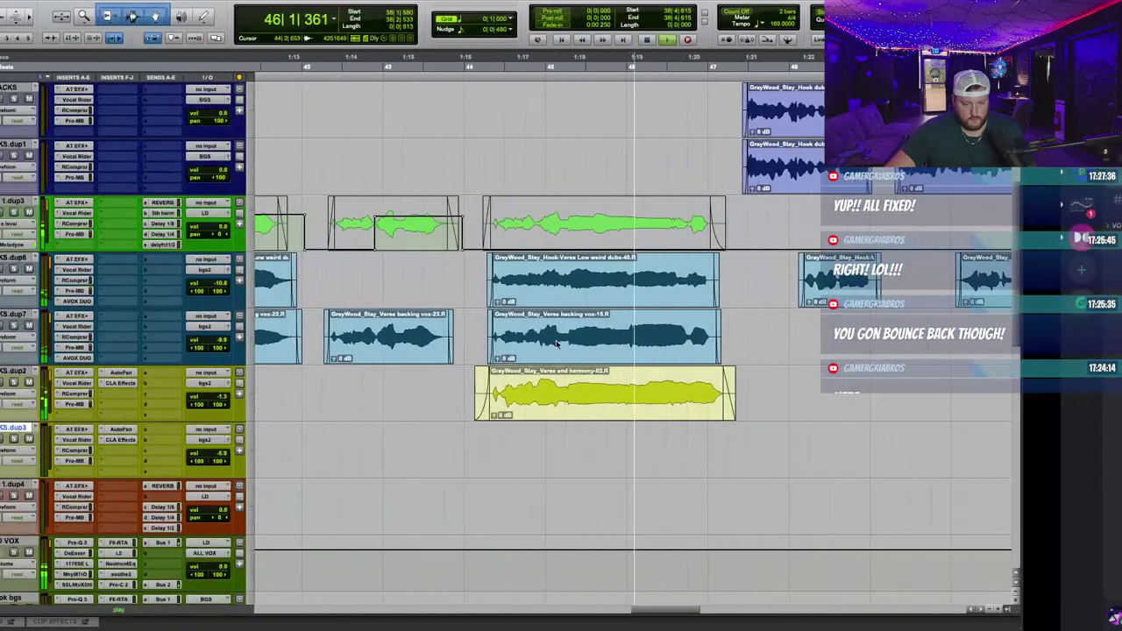
click(670, 449)
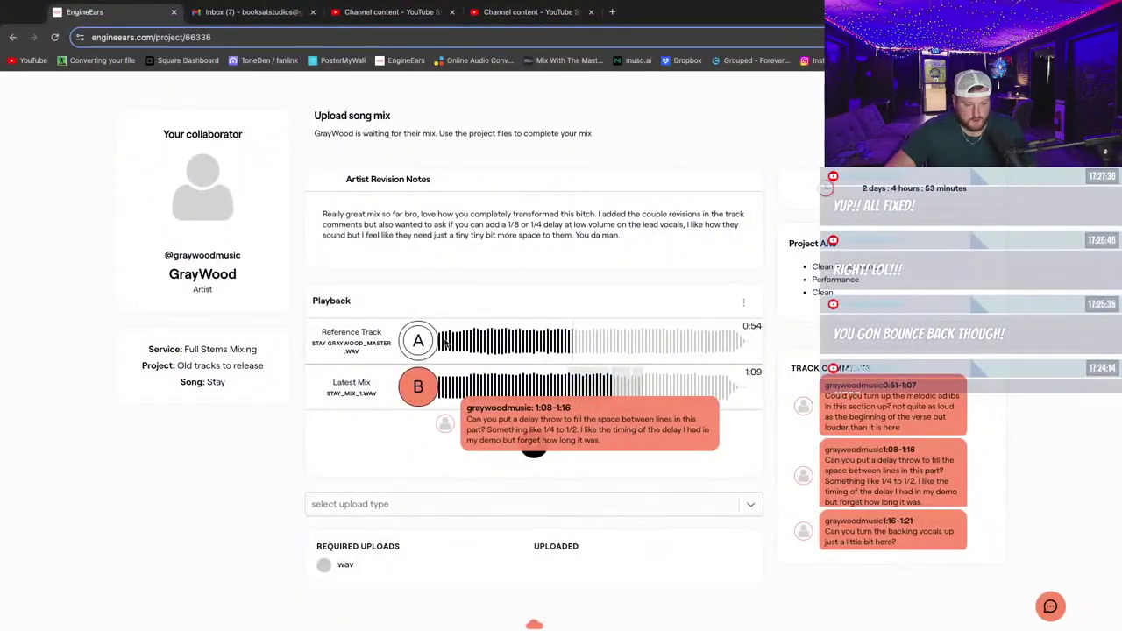
click(426, 342)
click(614, 341)
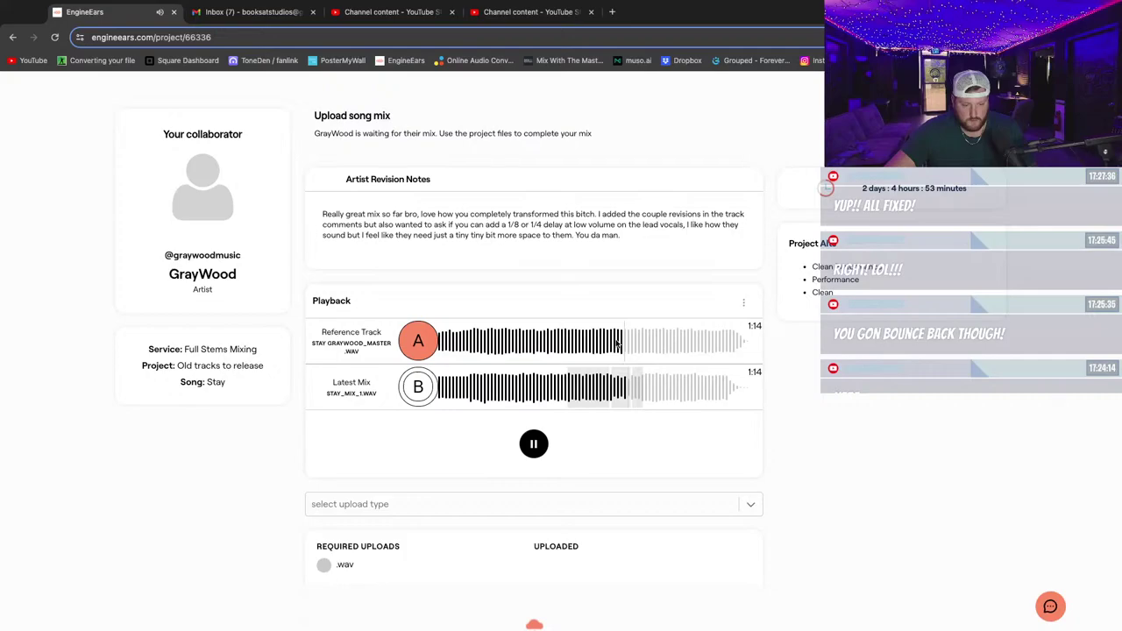
Play the latest mix at the 1:16–1:21 backing-vocals comment, pause it and switch back to Pro Tools.
click(634, 394)
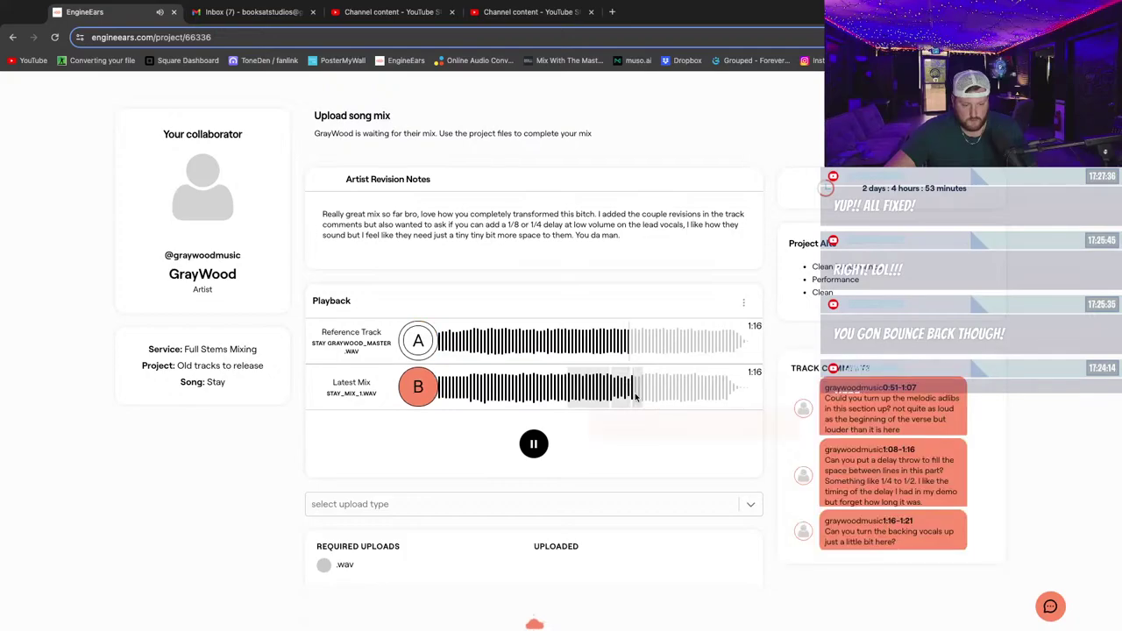
click(533, 444)
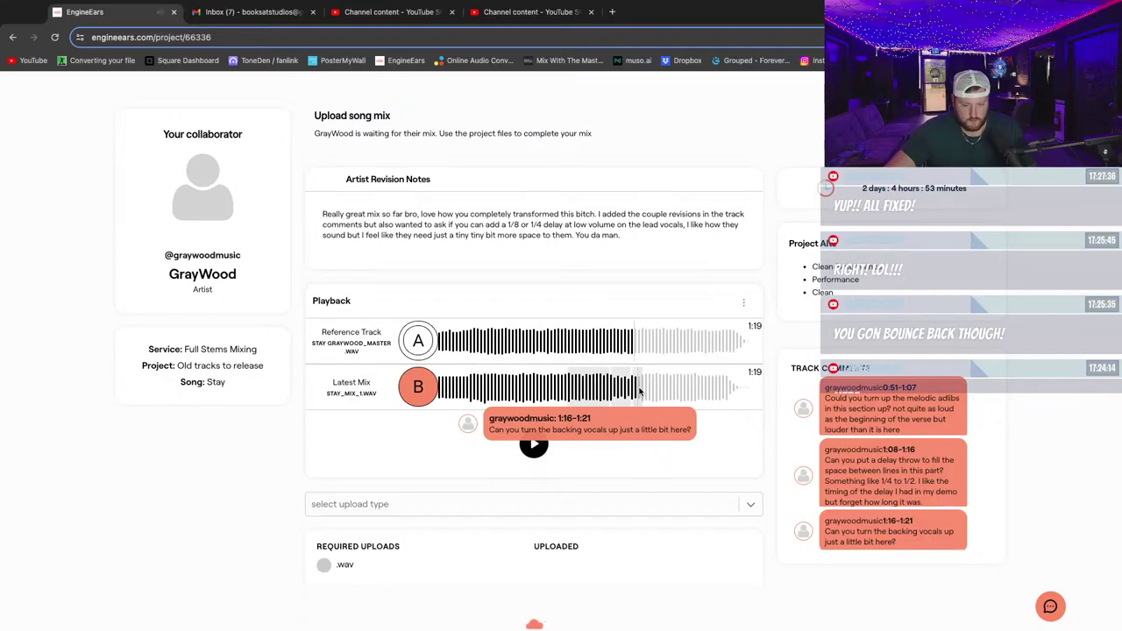
key(ctrl+Left)
key(ctrl+Left)
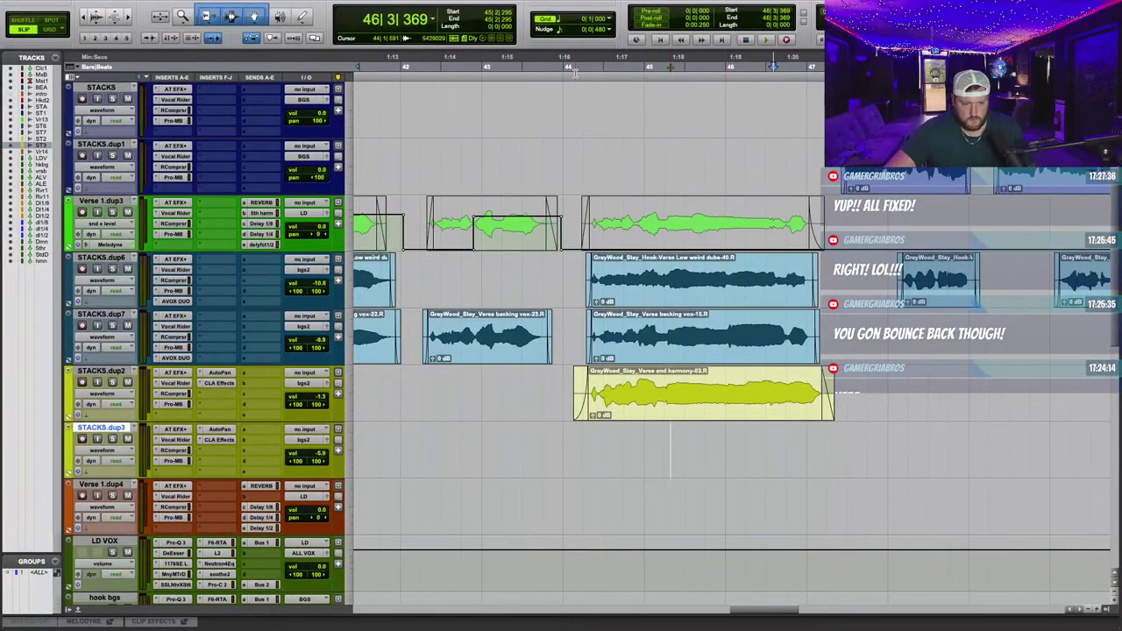
Recheck the 1:16–1:21 backing-vocals comment in EngineEars, then return to Pro Tools and play from just after bar 42.
key(ctrl+Left)
key(ctrl+Left)
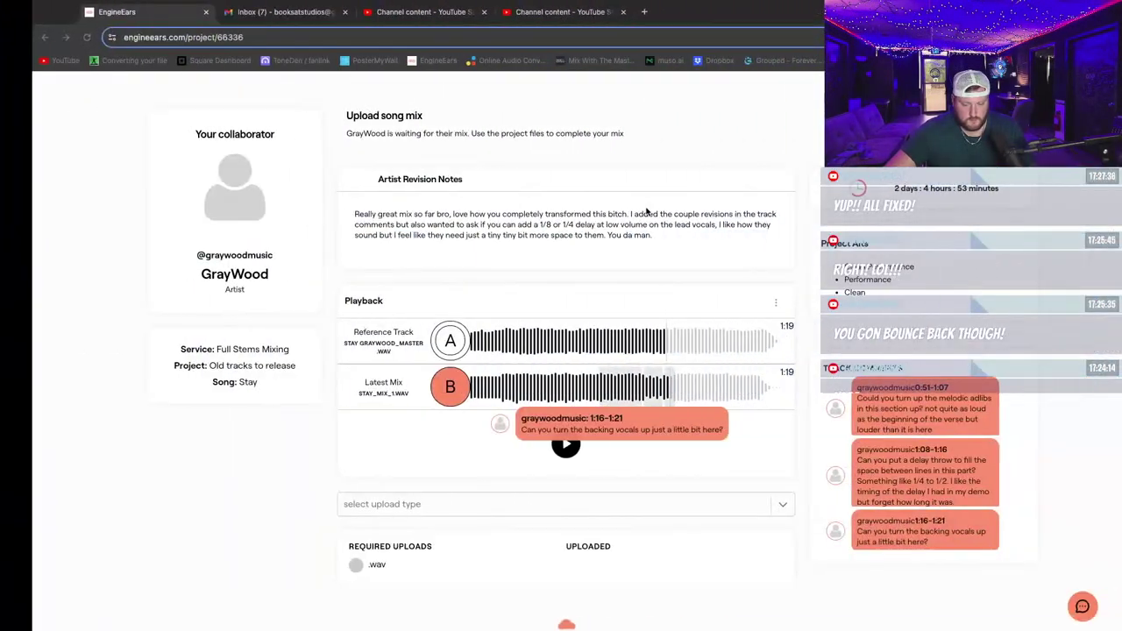
key(ctrl+Right)
key(ctrl+Right)
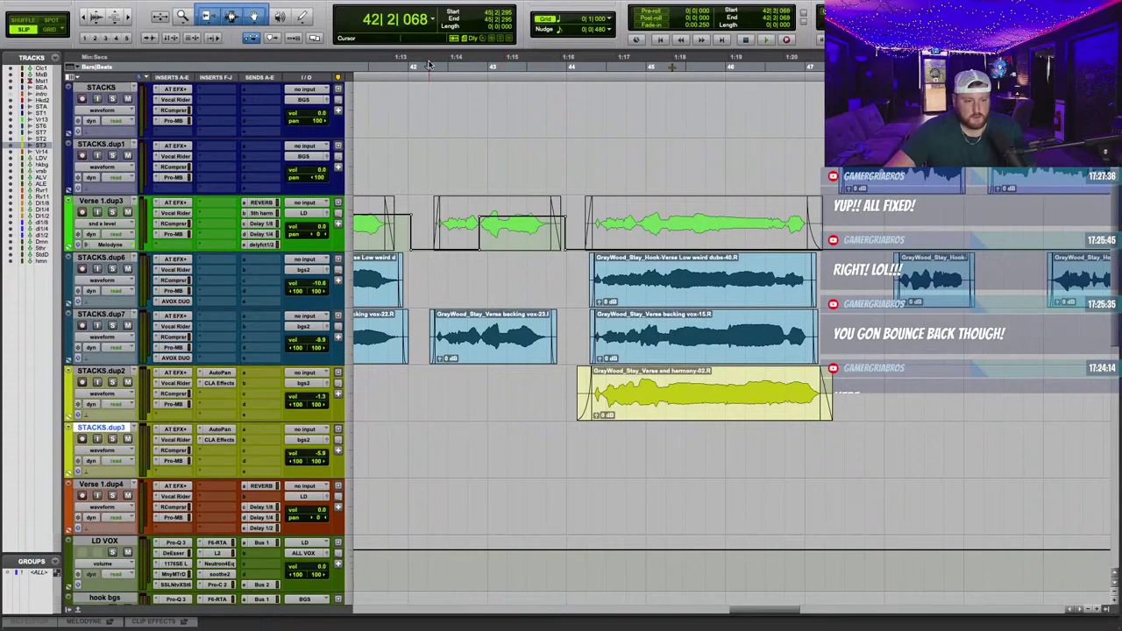
click(429, 65)
key(space)
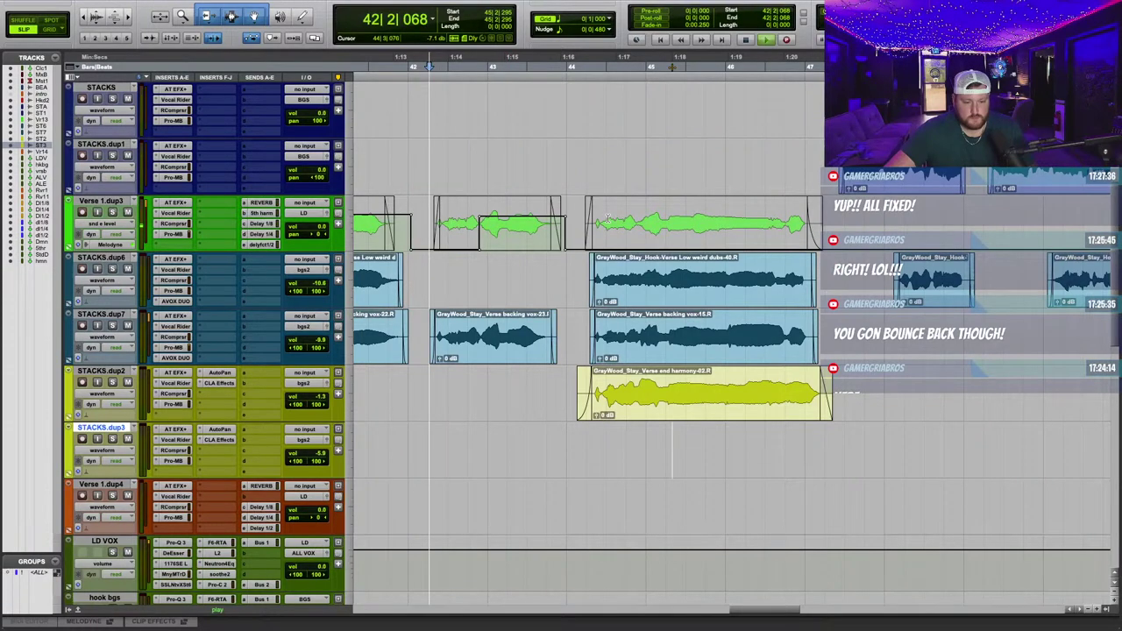
Show volume automation on STACKS.dup6 and STACKS.dup7 and raise it over their verse-end clips between about bars 44 and 47.
click(103, 281)
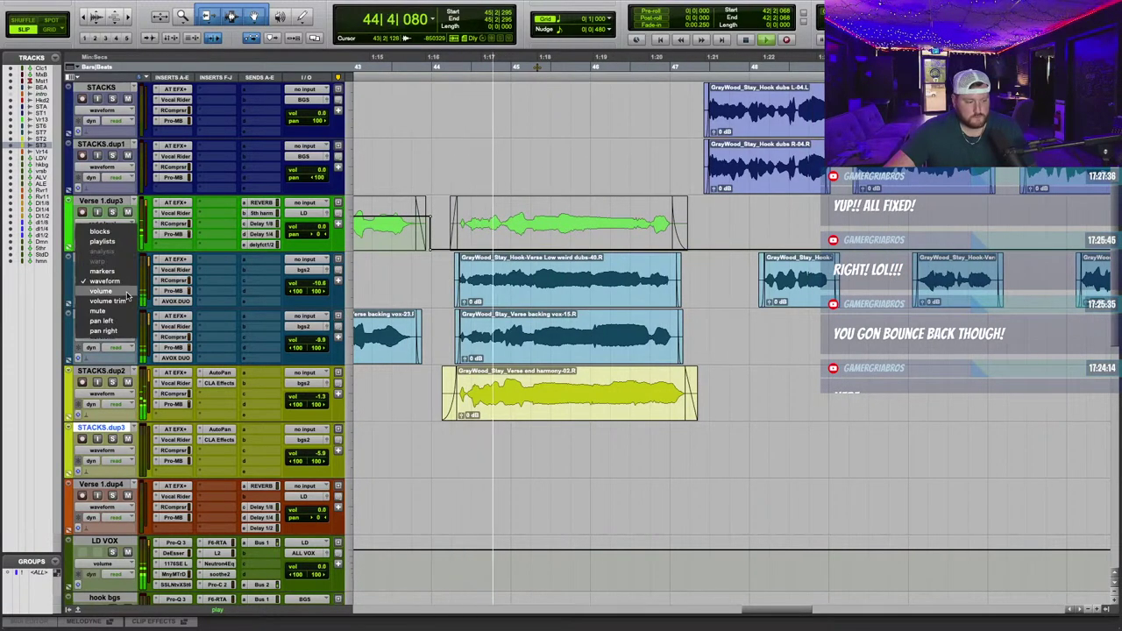
click(127, 293)
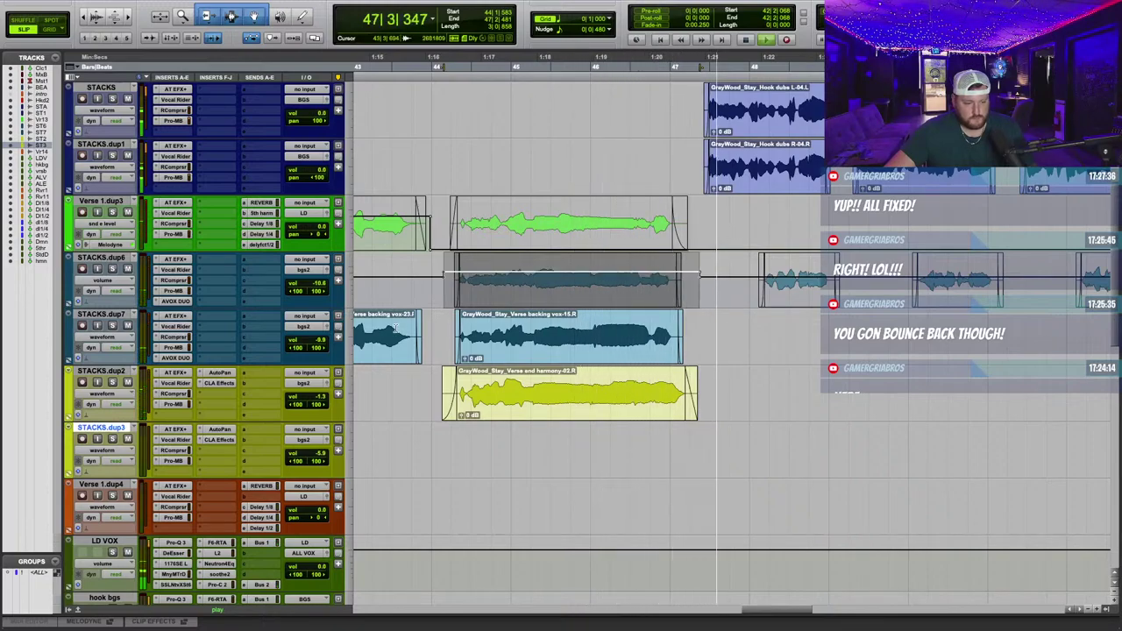
click(103, 336)
click(122, 349)
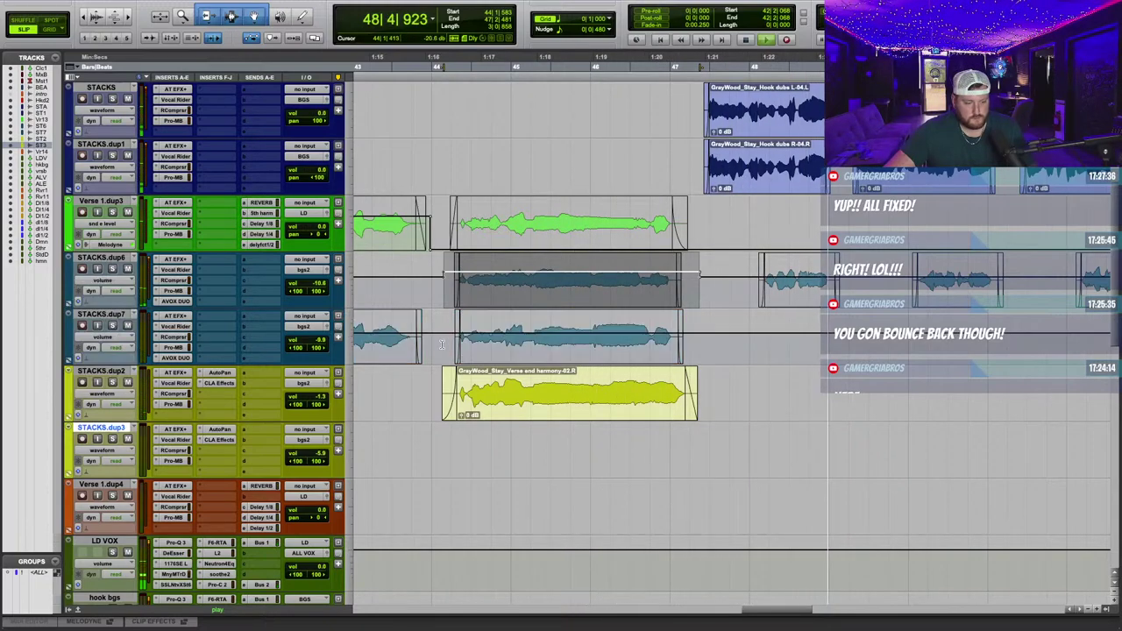
mouse_move(441, 344)
mouse_down()
mouse_move(733, 328)
mouse_move(454, 343)
mouse_move(474, 316)
mouse_up()
click(709, 312)
Replay the verse ending and raise its volume automation to -3.0 dB on STACKS.dup6 and -3.4 dB on STACKS.dup7.
scroll(474, 316, left, 2)
click(395, 66)
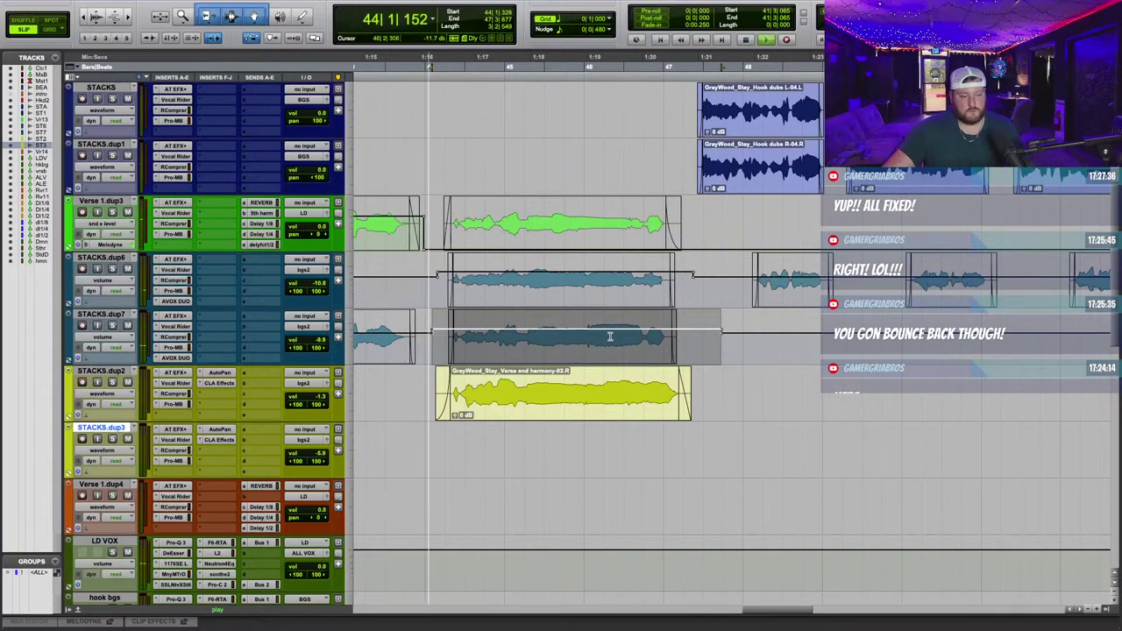
drag(625, 264, 623, 256)
drag(618, 320, 617, 315)
click(408, 67)
drag(538, 319, 538, 319)
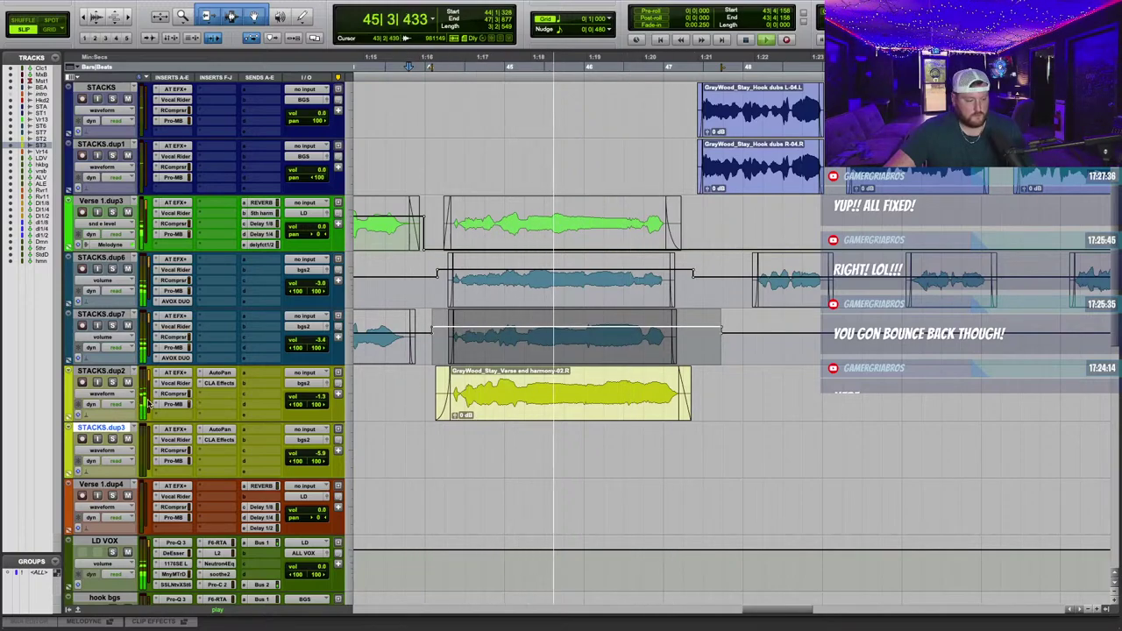
Listen on from the verse ending into the hook while looking over the session's tracks, buses and effects returns.
key(r)
scroll(786, 397, up, 2)
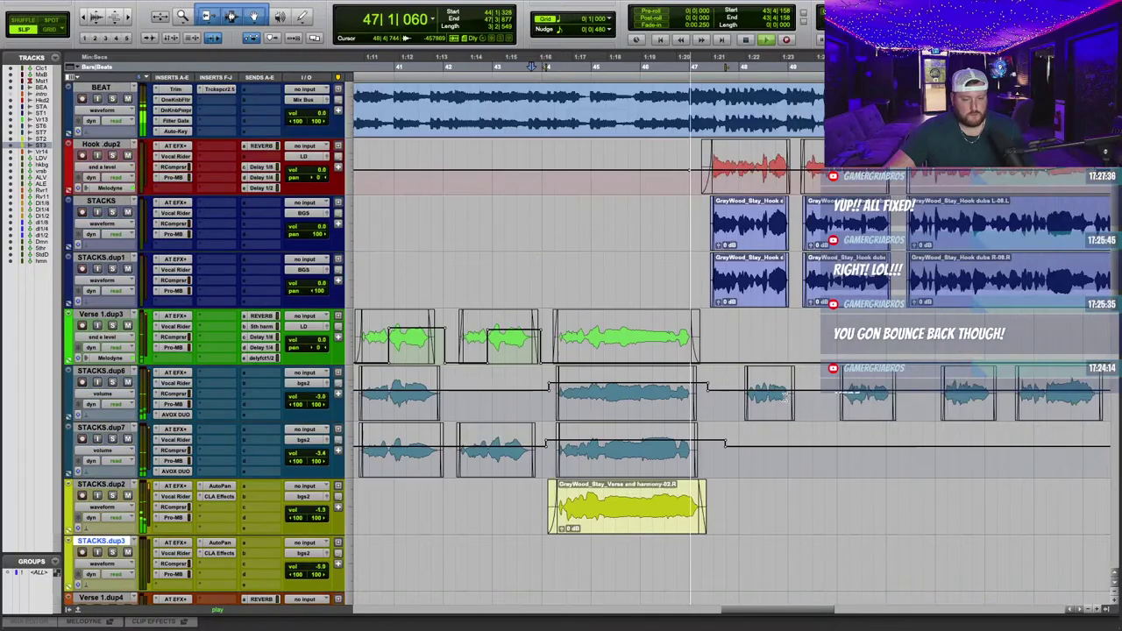
scroll(785, 397, up, 2)
scroll(785, 397, right, 3)
scroll(522, 212, down, 1)
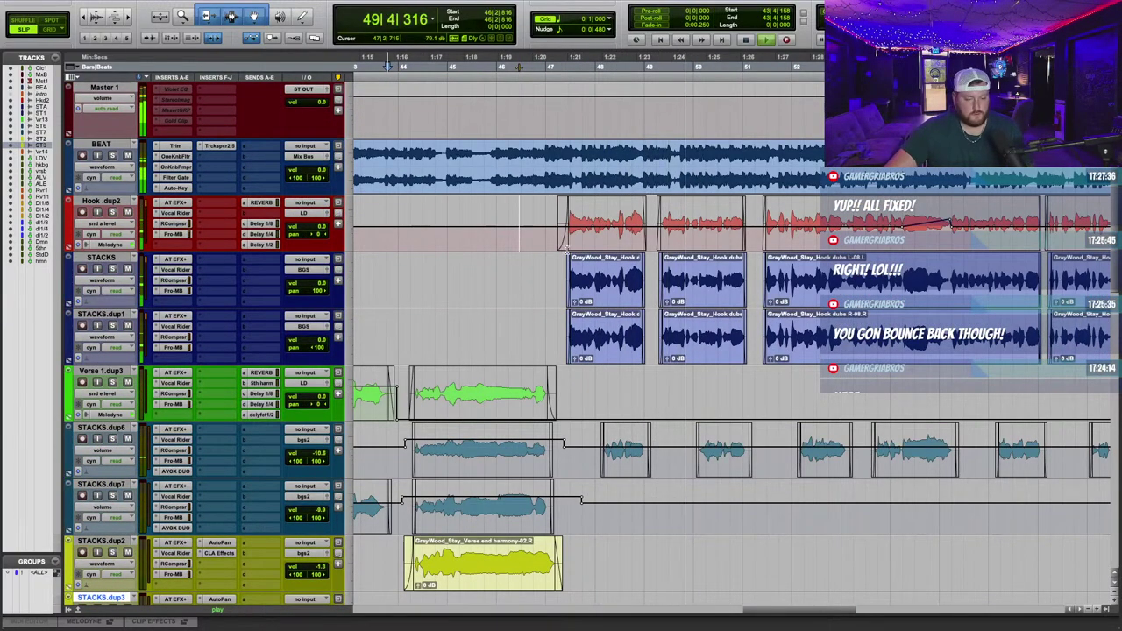
scroll(567, 250, down, 5)
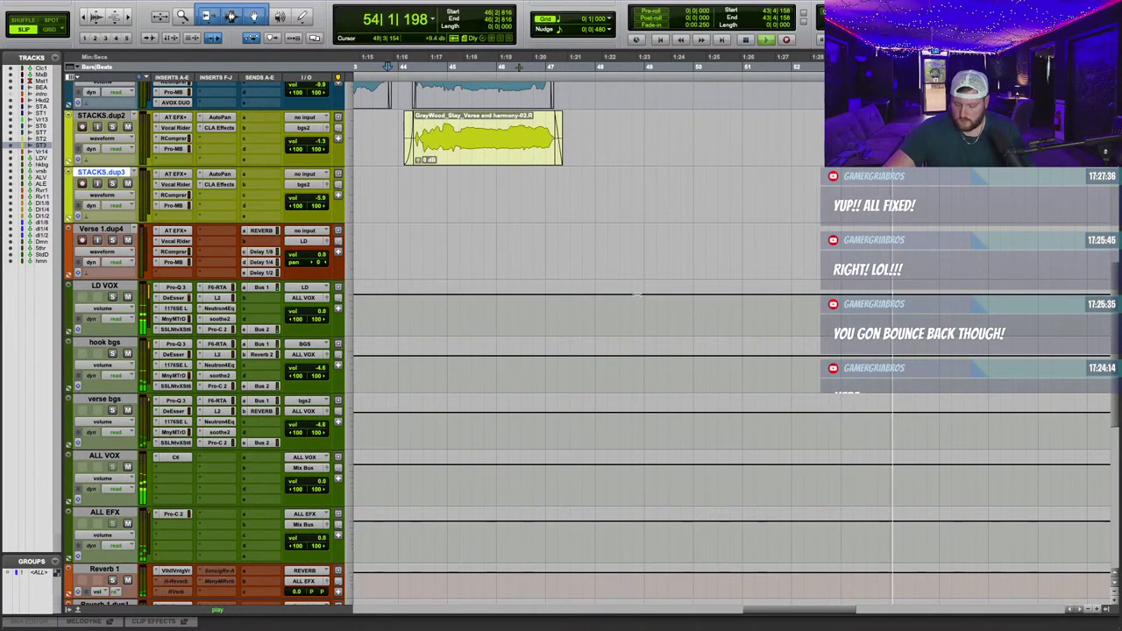
scroll(647, 340, up, 7)
Place the edit cursor just past the end of the Master 1 volume fade-out near bar 78 and stop playback.
scroll(651, 341, right, 10)
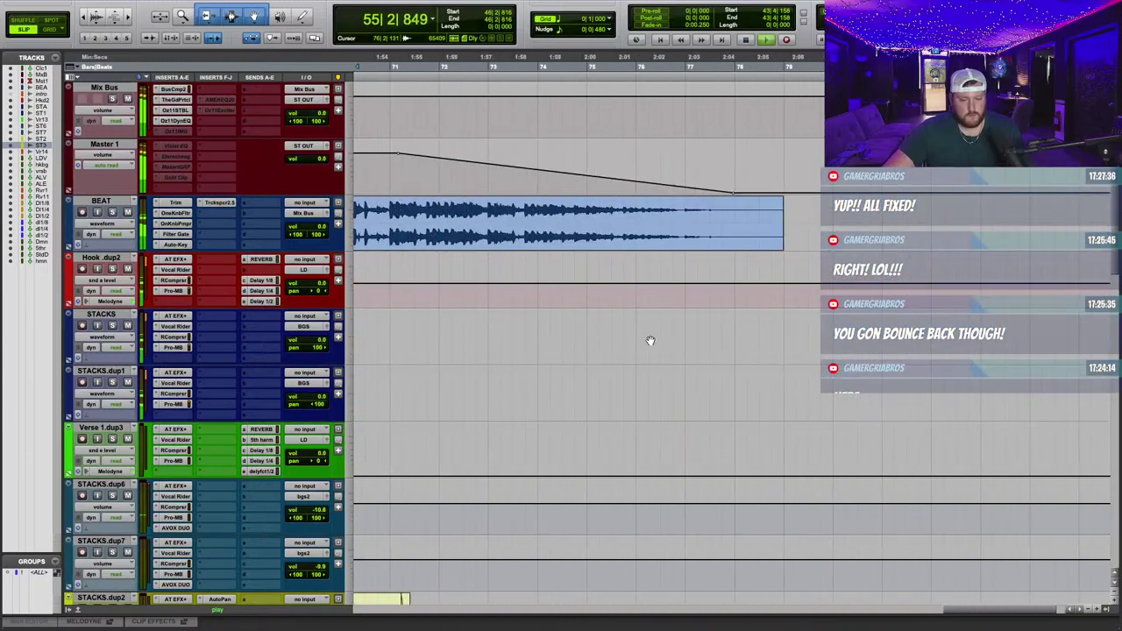
scroll(650, 341, left, 3)
scroll(650, 341, right, 3)
key(t)
key(t)
key(t)
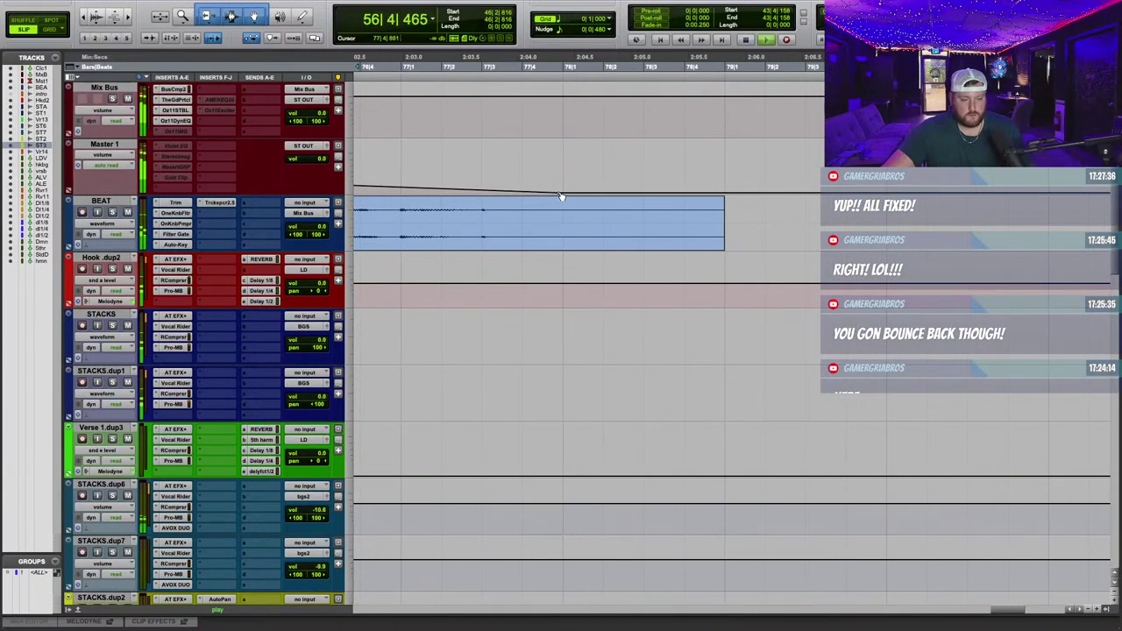
scroll(616, 168, left, 2)
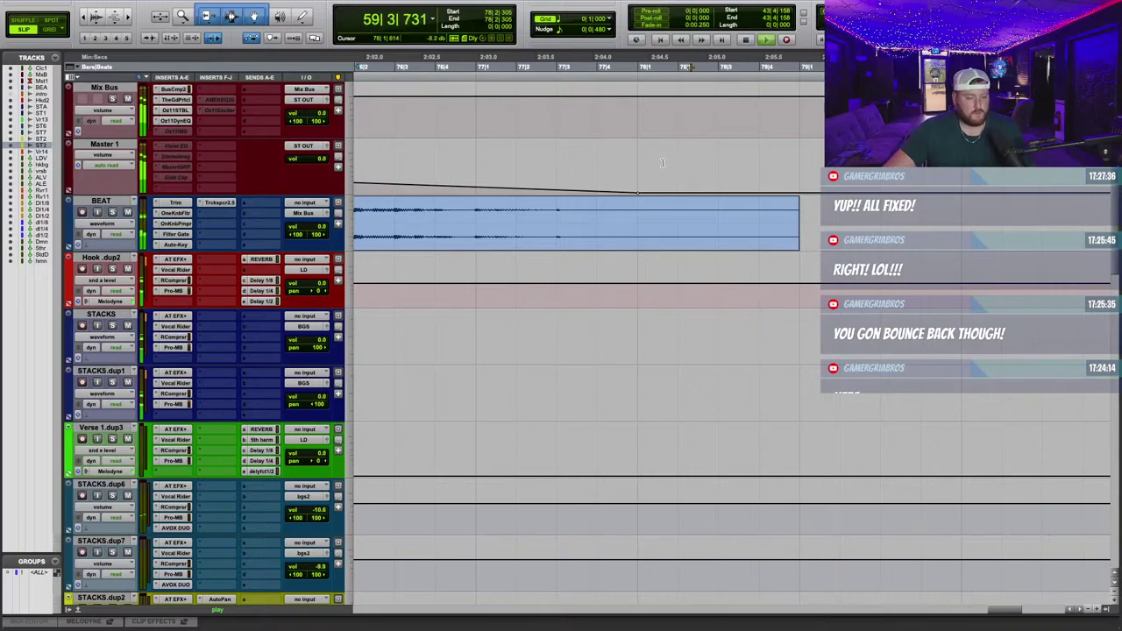
click(659, 162)
key(space)
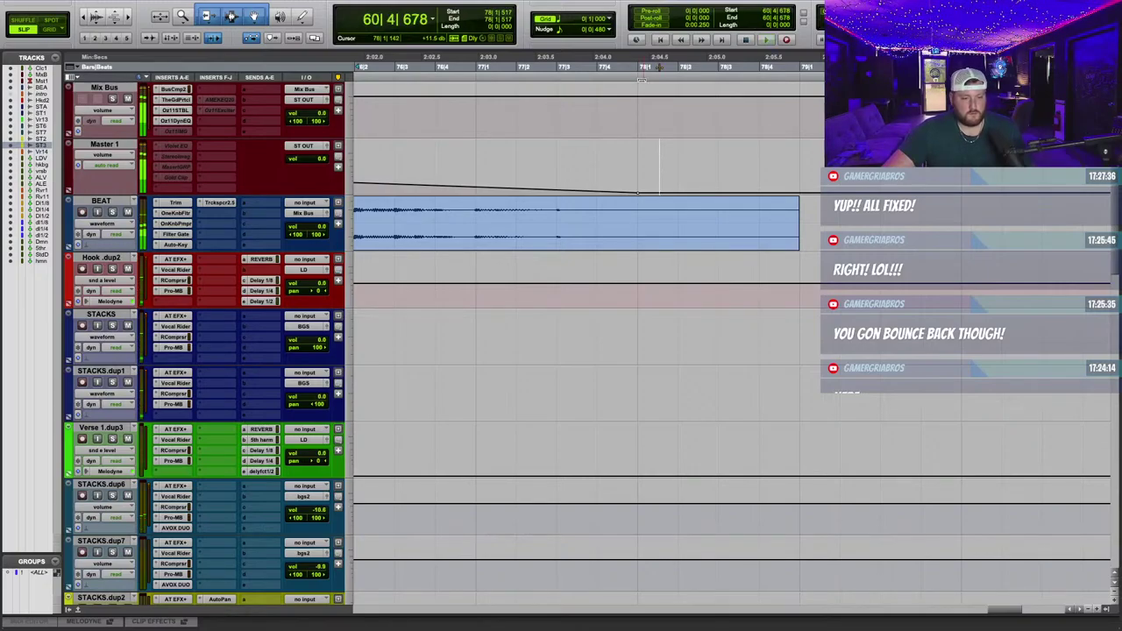
Set the timeline range from just before the beat starts to bar 78, then bounce the mix offline as WAV file Stay_mix_2.
drag(640, 62, 1, 166)
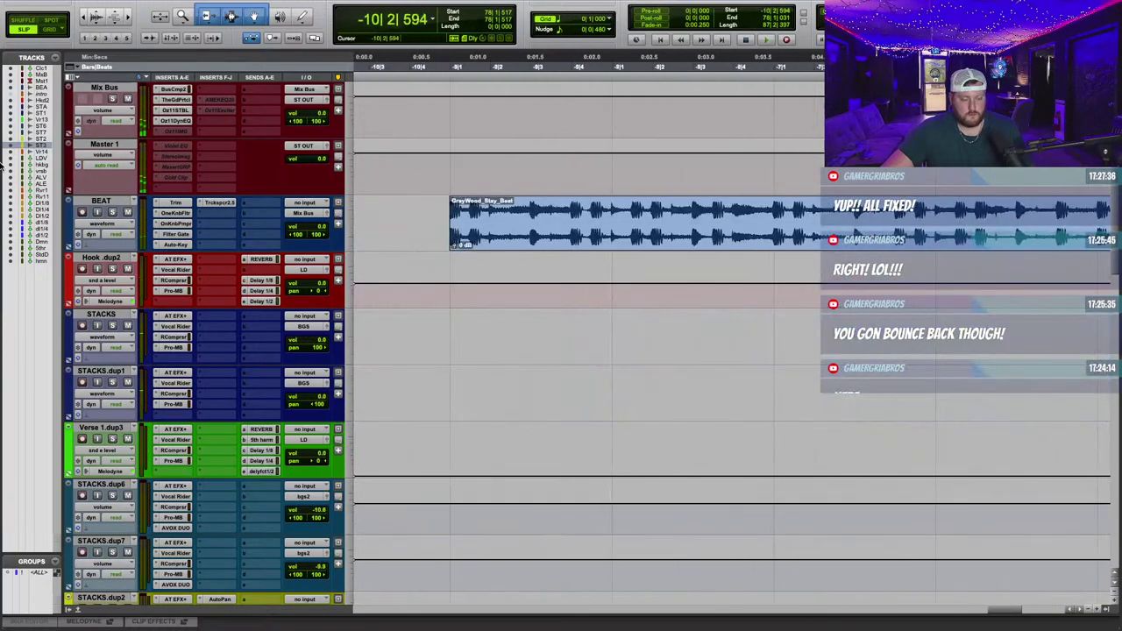
key(space)
key(space)
key(n)
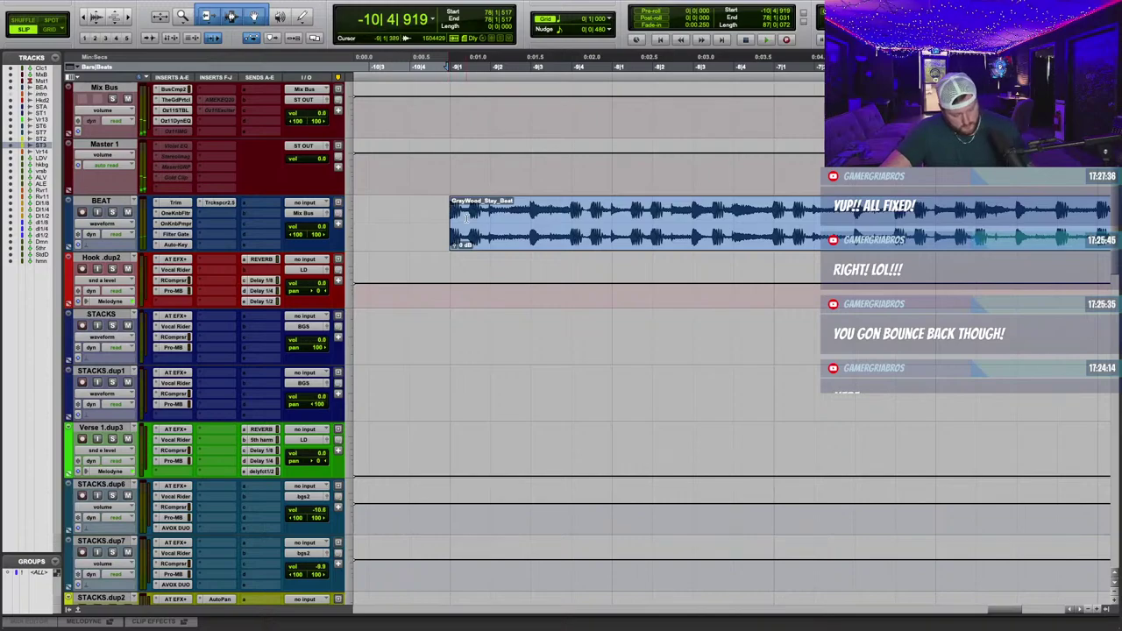
key(super+alt+b)
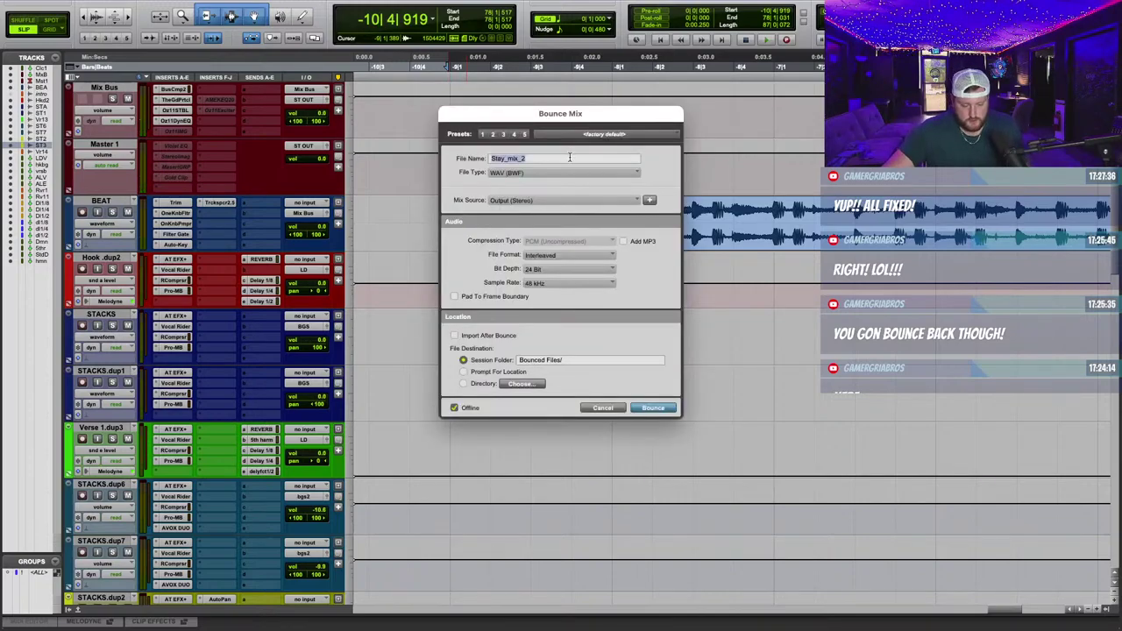
click(653, 407)
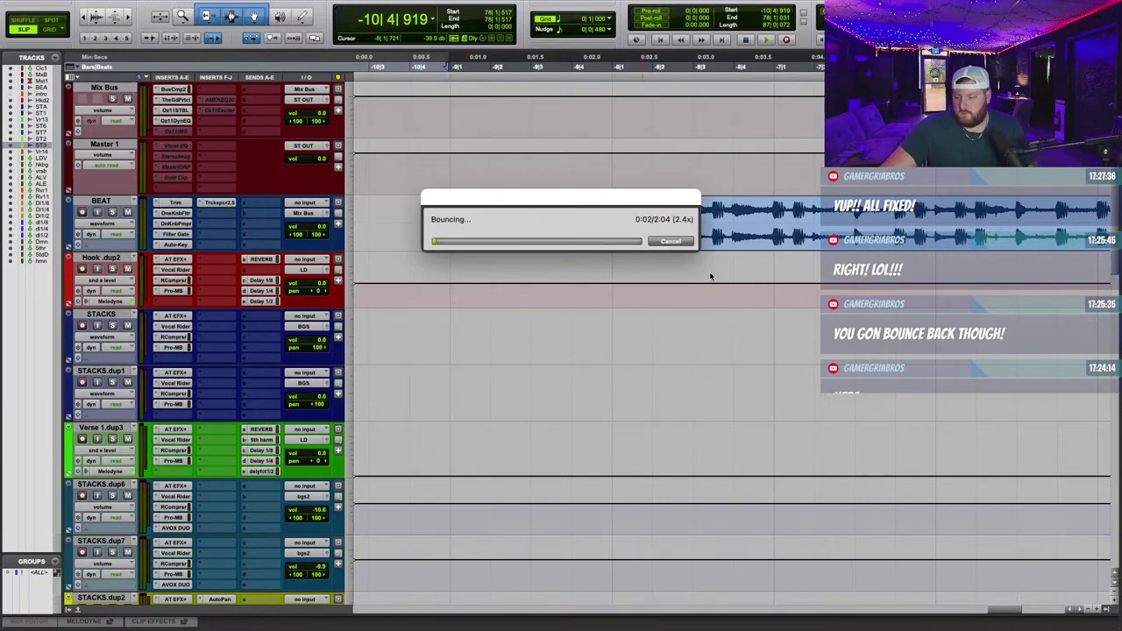
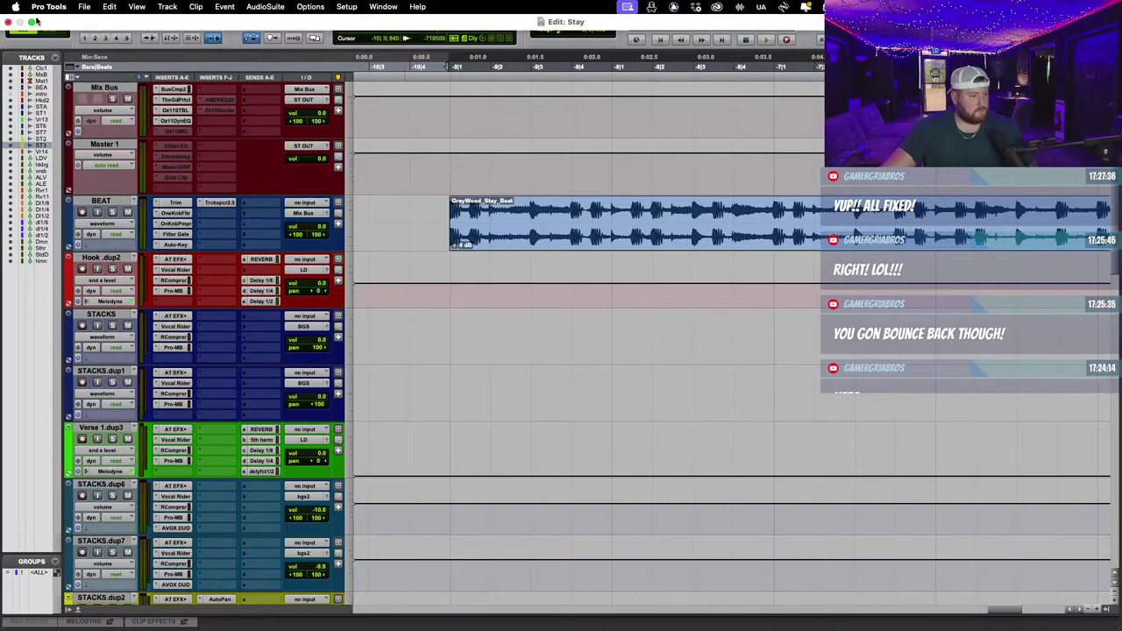
Switch to EngineEars and upload Stay_mix_2.wav from the Bounced Files folder of the Stay session on the Desktop.
click(30, 22)
key(ctrl+Right)
key(ctrl+Right)
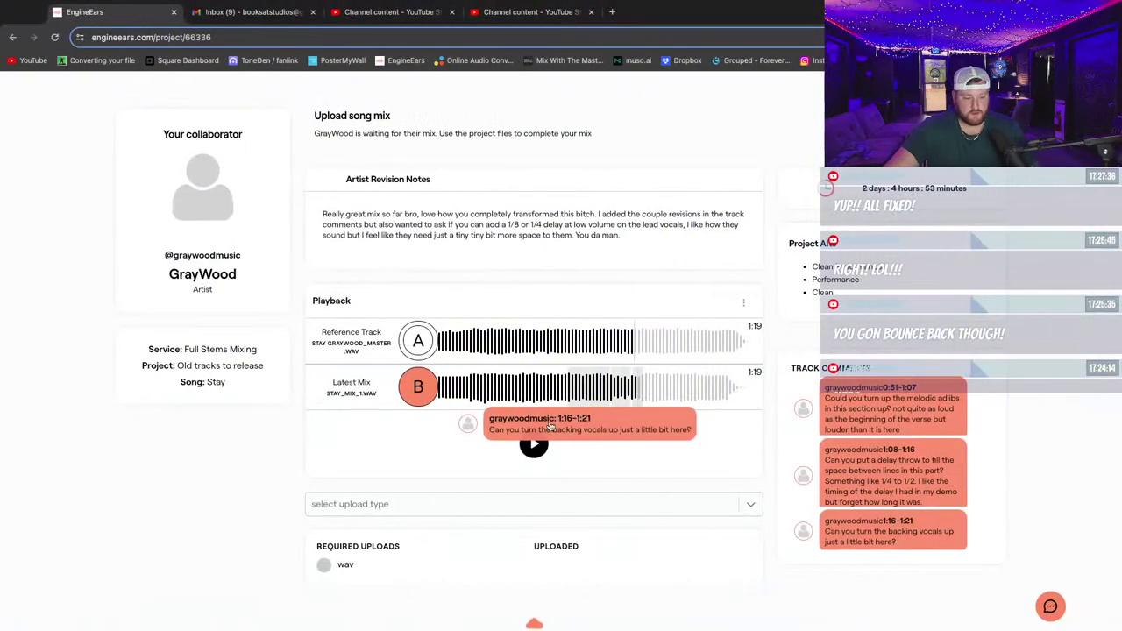
scroll(550, 426, down, 5)
click(601, 438)
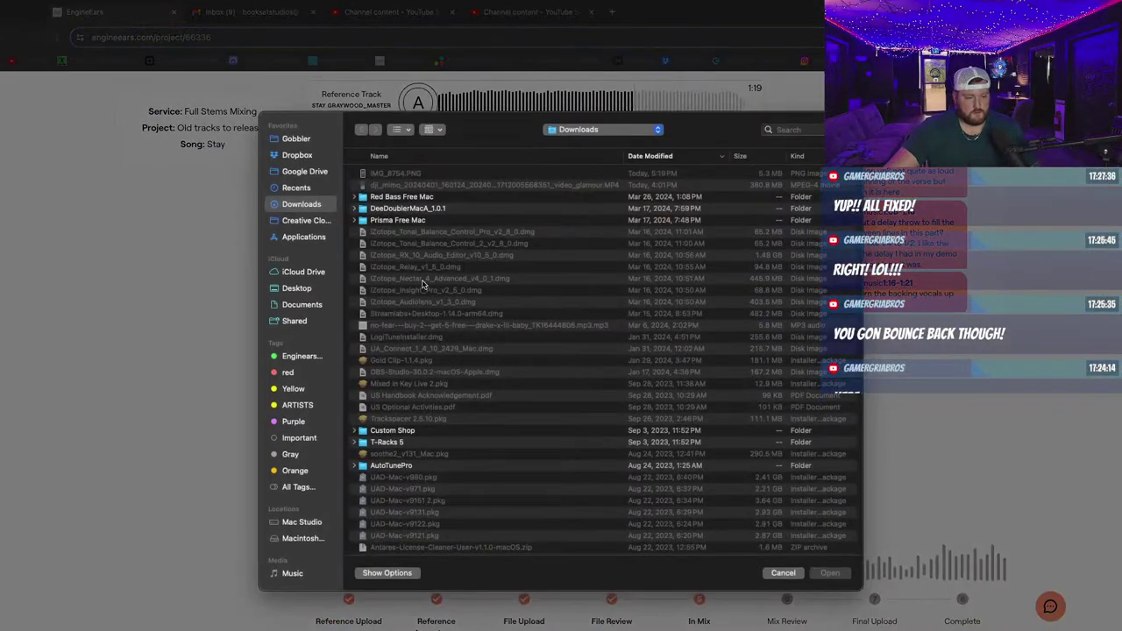
click(304, 289)
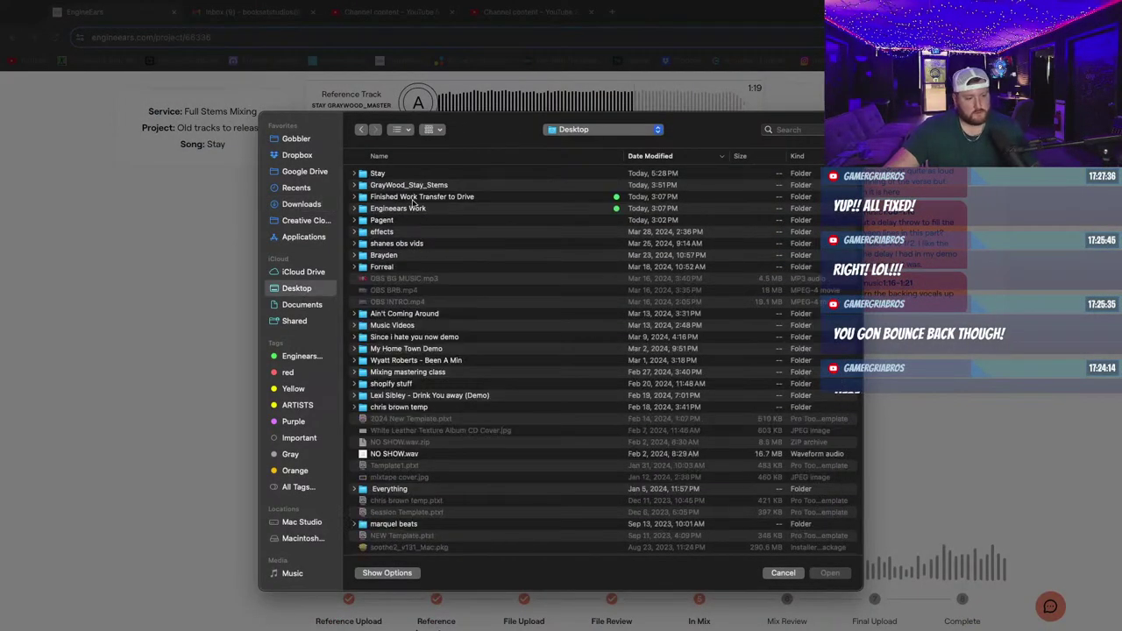
click(400, 173)
double_click(399, 173)
double_click(402, 185)
click(403, 174)
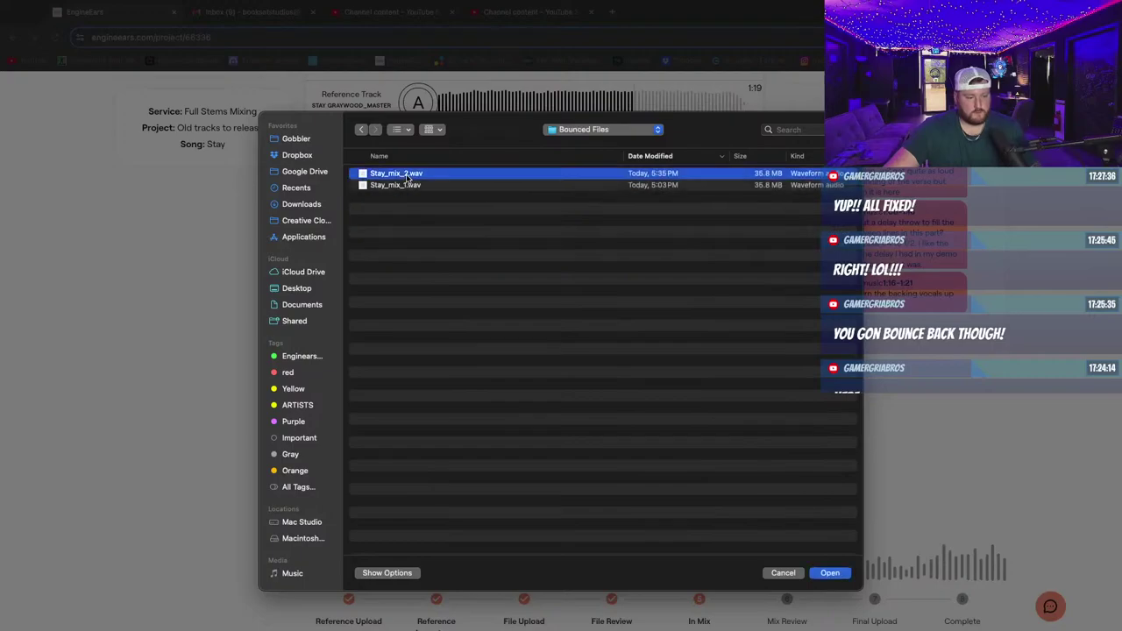
click(829, 573)
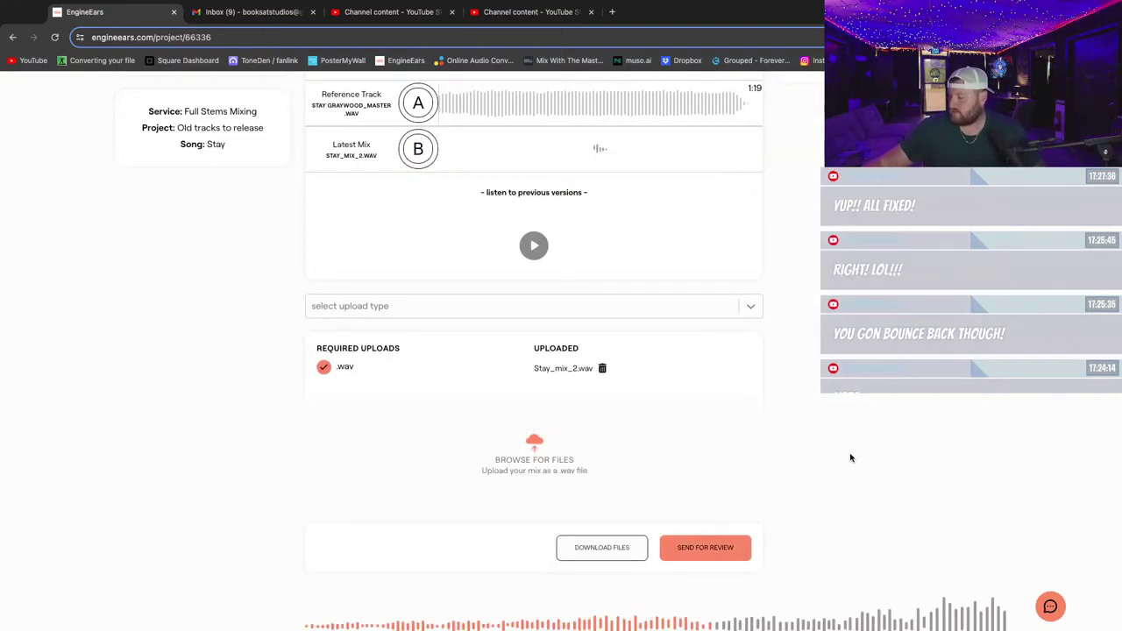
Send the Stay mix for review, then open the Master P mastering project and read the artist's revision notes.
click(702, 546)
click(568, 436)
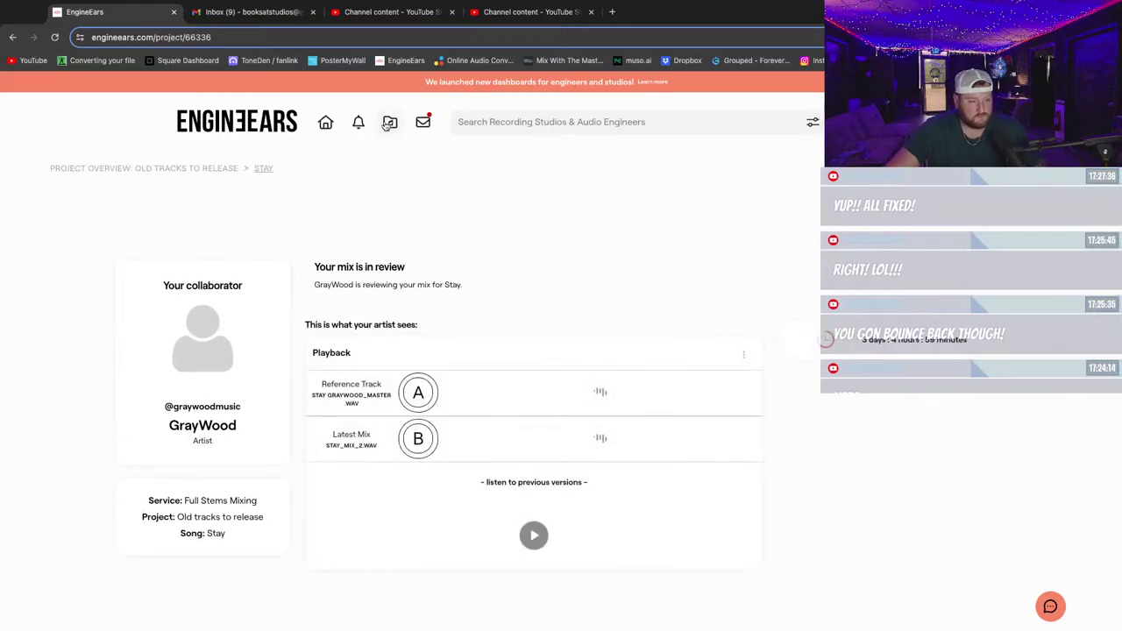
click(391, 122)
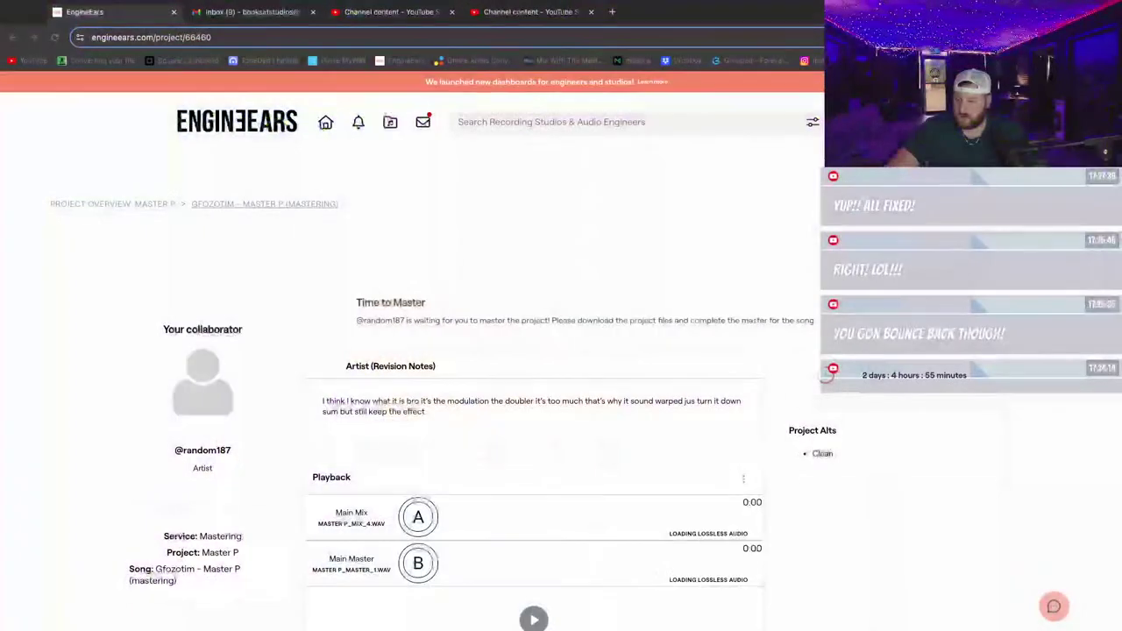
scroll(570, 336, down, 1)
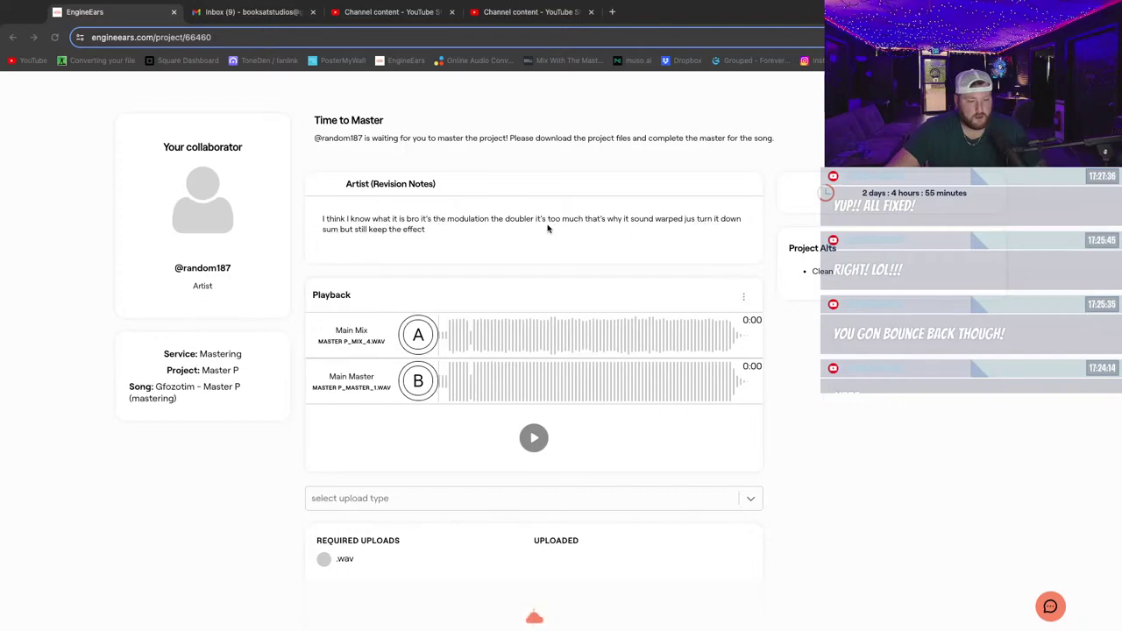
Switch back to Pro Tools, close the Stay edit window and bring the Finder window to the front.
key(ctrl+Left)
key(ctrl+Left)
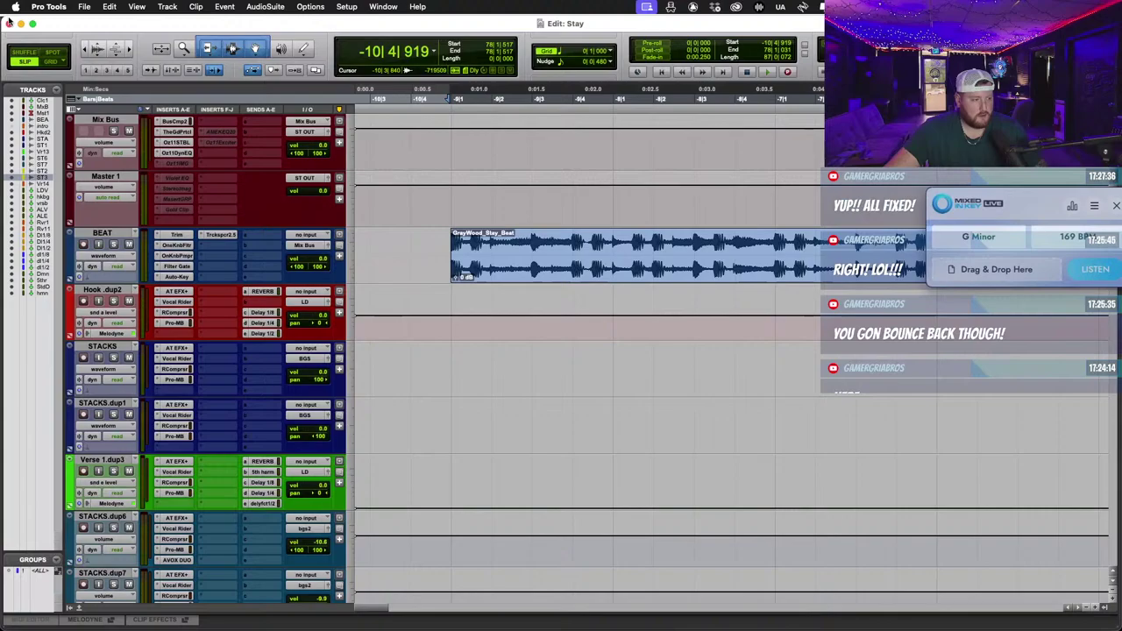
click(9, 25)
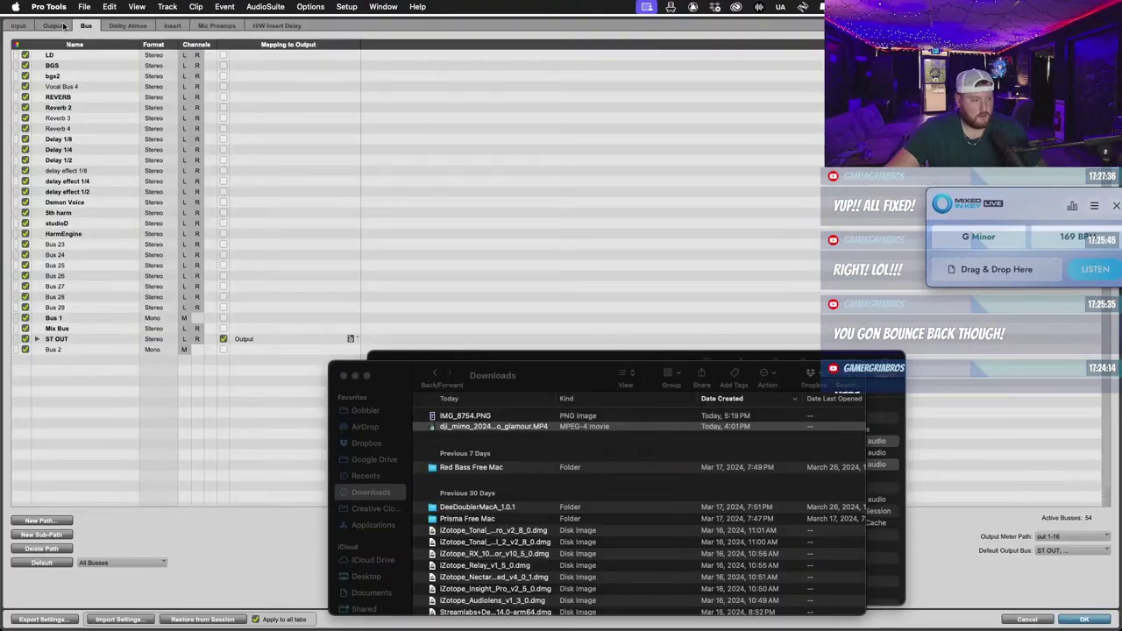
mouse_move(220, 625)
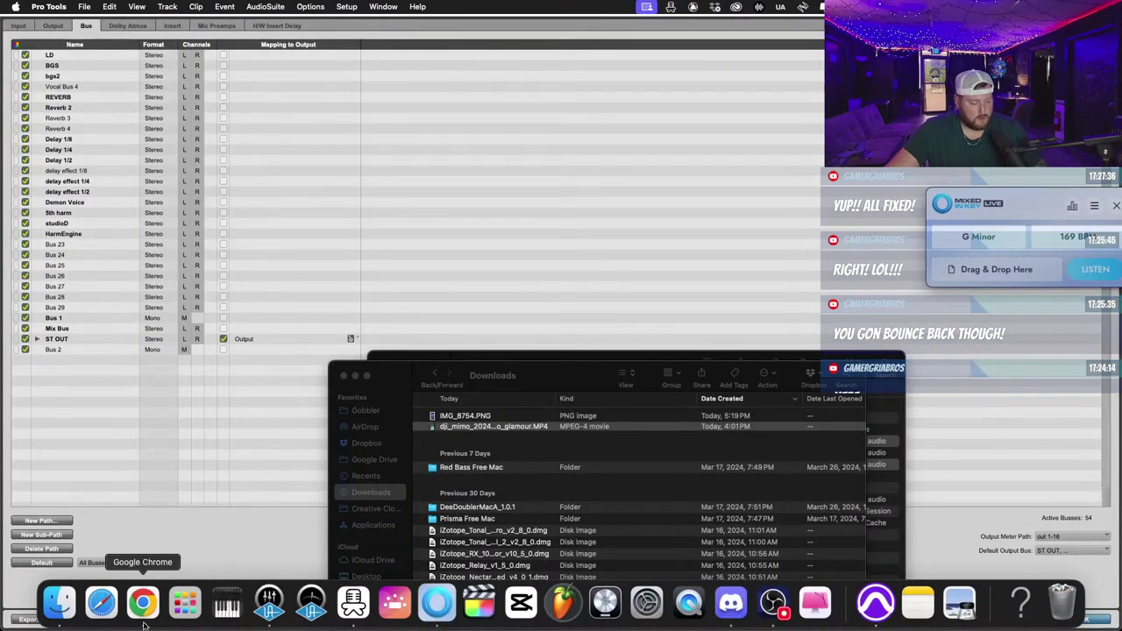
click(60, 620)
key(ctrl+Right)
key(ctrl+Left)
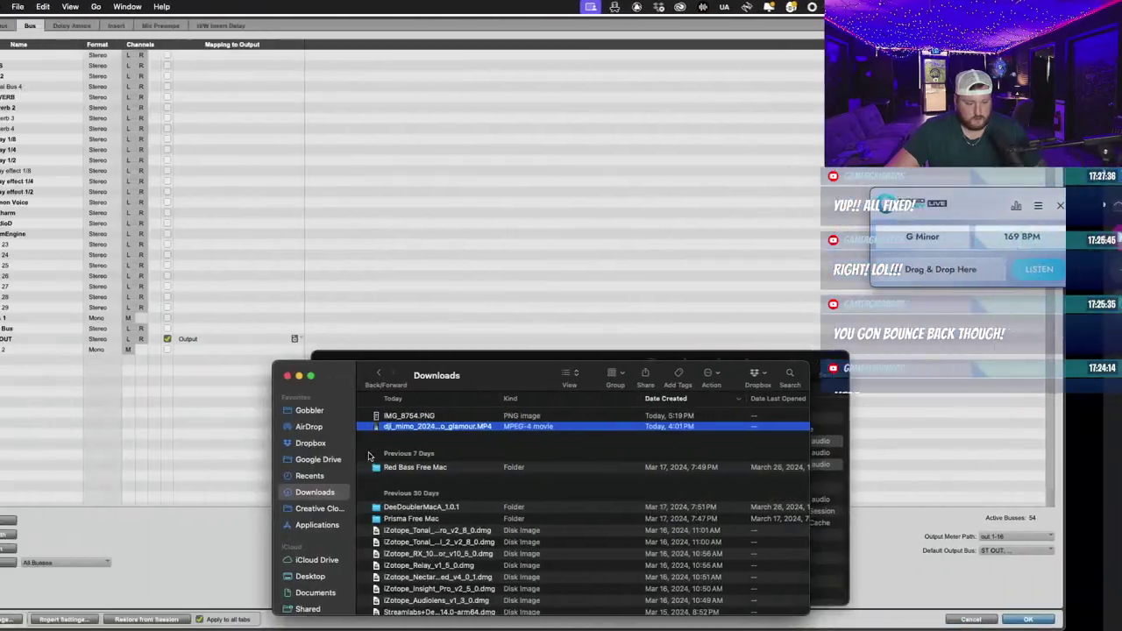
Open Master P.ptx from the Master P folder in Engineears Work on the Desktop, saving the changes to the Stay session.
click(367, 578)
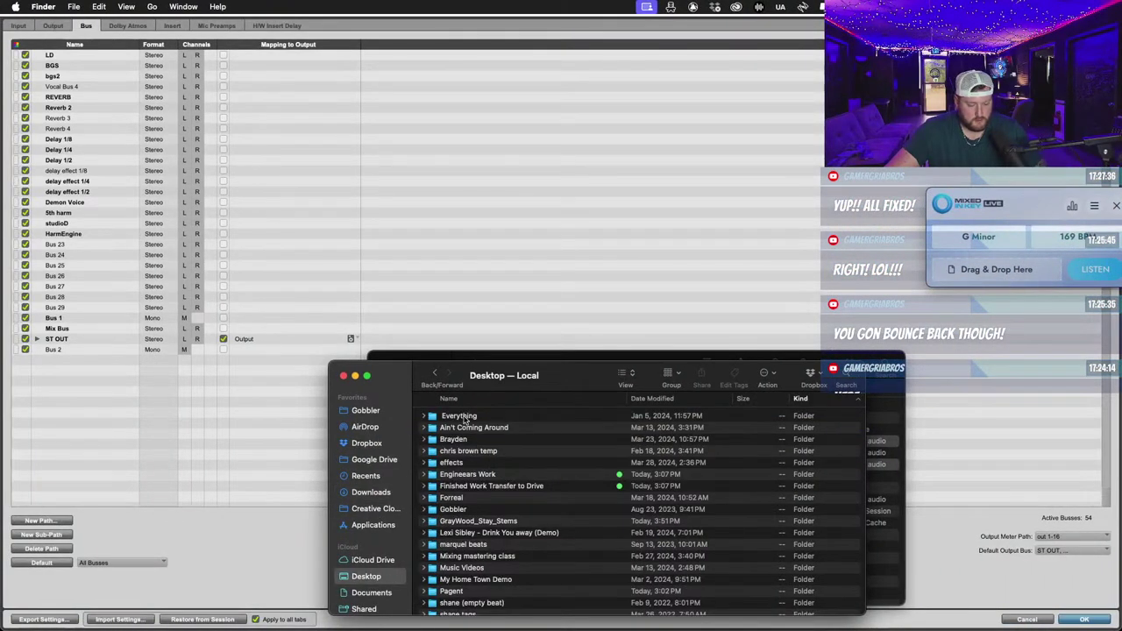
double_click(542, 476)
double_click(472, 451)
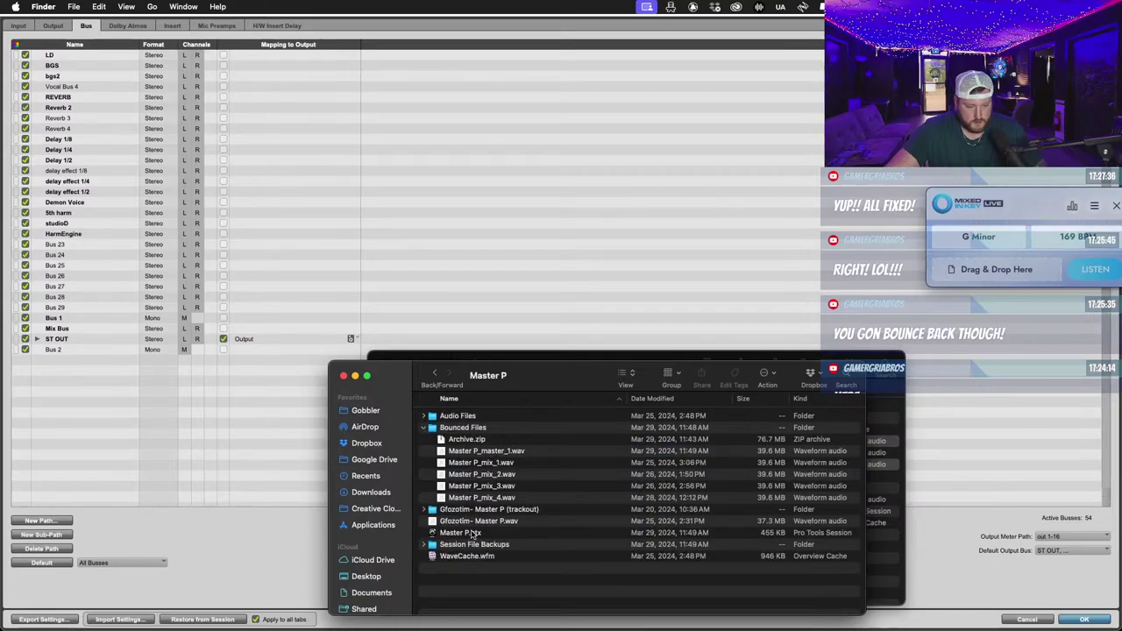
double_click(474, 534)
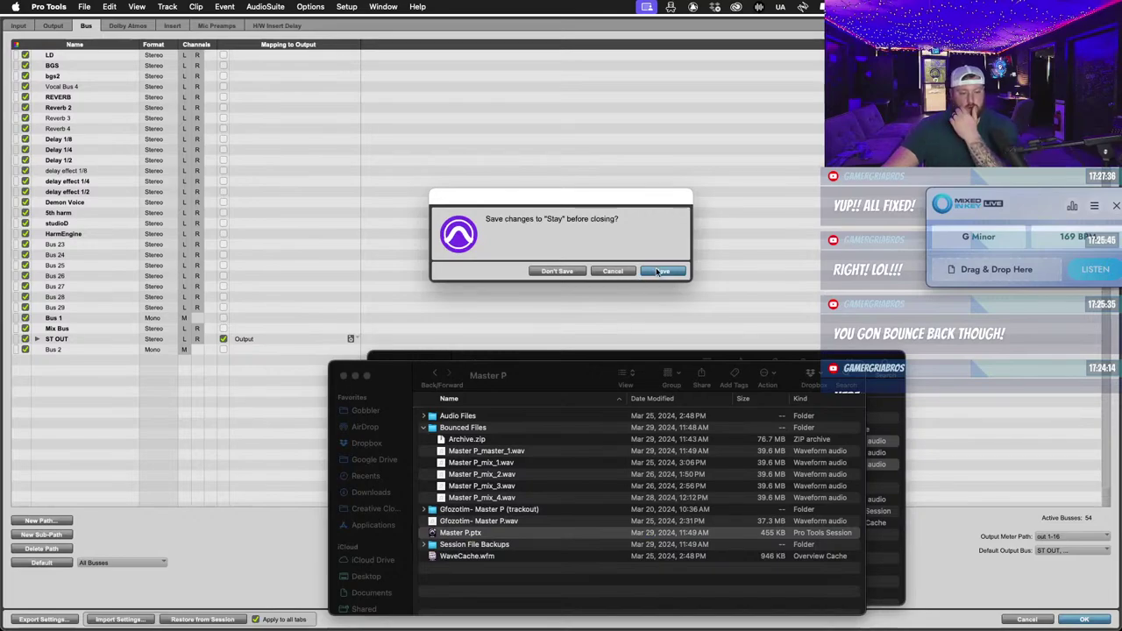
click(660, 272)
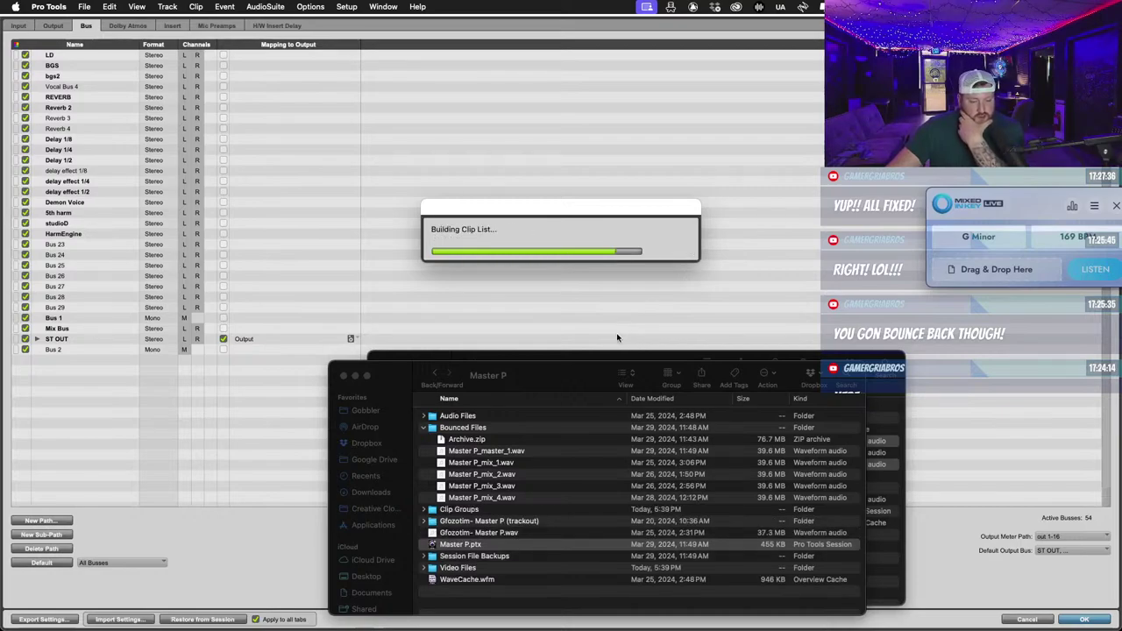
Lower the LD VOX track's studioD send level to -27.7 dB and close the send window.
scroll(534, 369, down, 3)
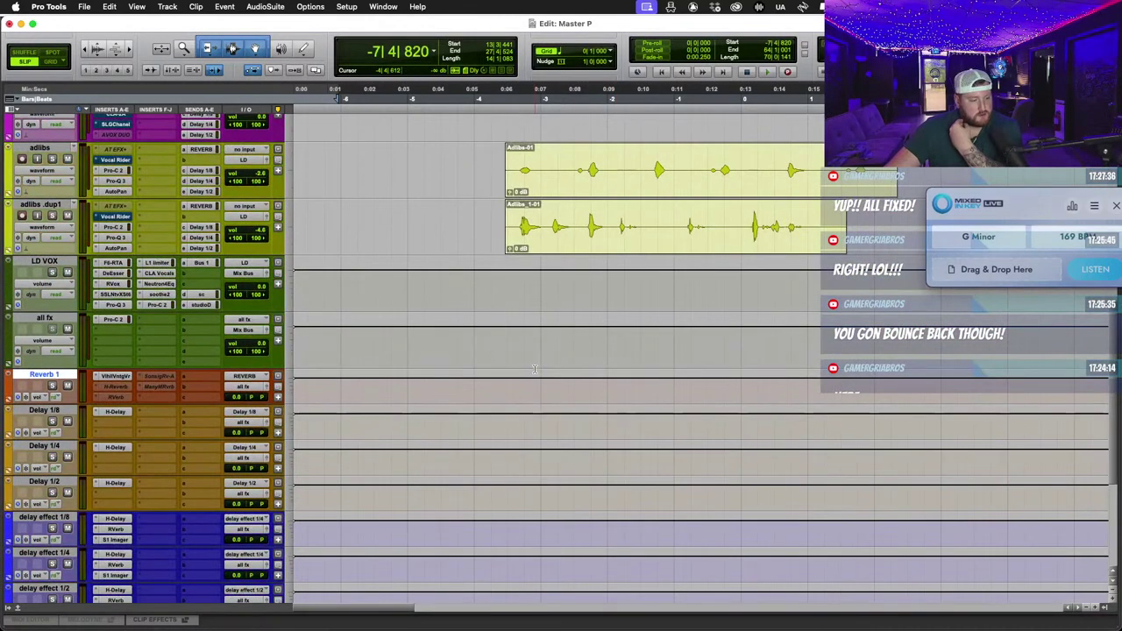
click(202, 296)
click(202, 305)
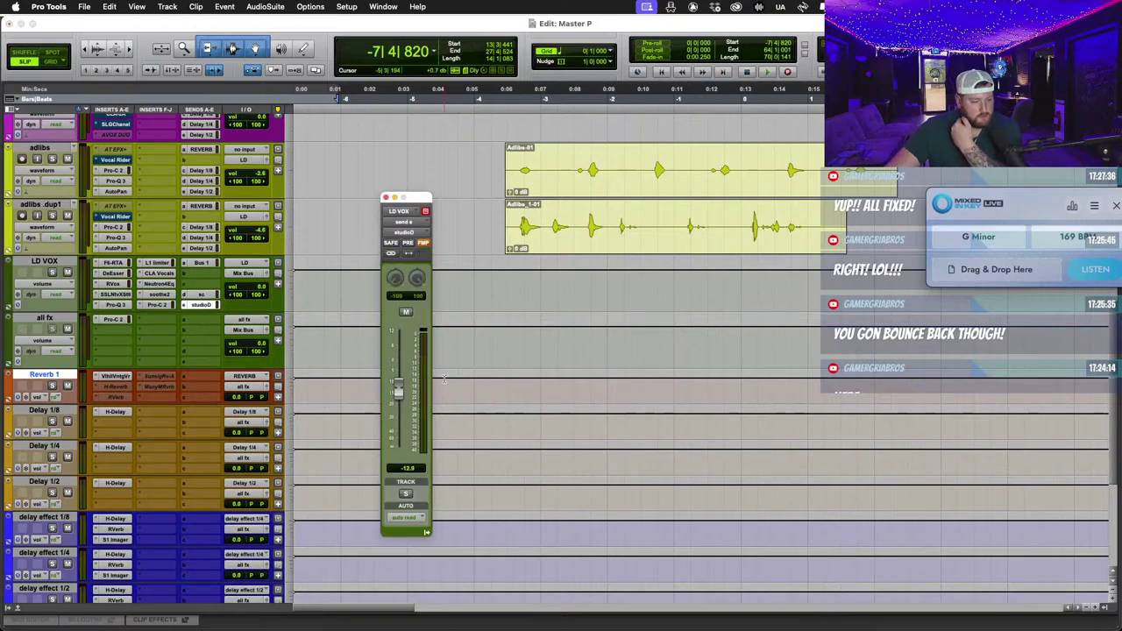
drag(402, 383, 398, 419)
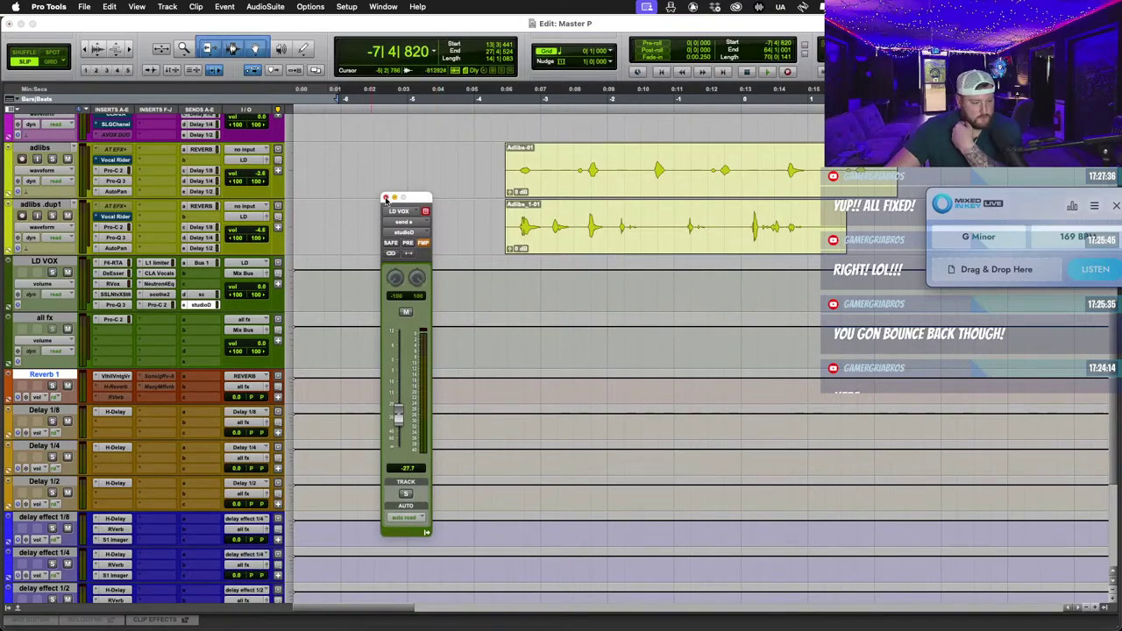
click(385, 200)
Bounce the mix offline as WAV file Master P_master_2 in the session's Bounced Files folder, checking the EngineEars project page during the bounce.
scroll(613, 336, up, 10)
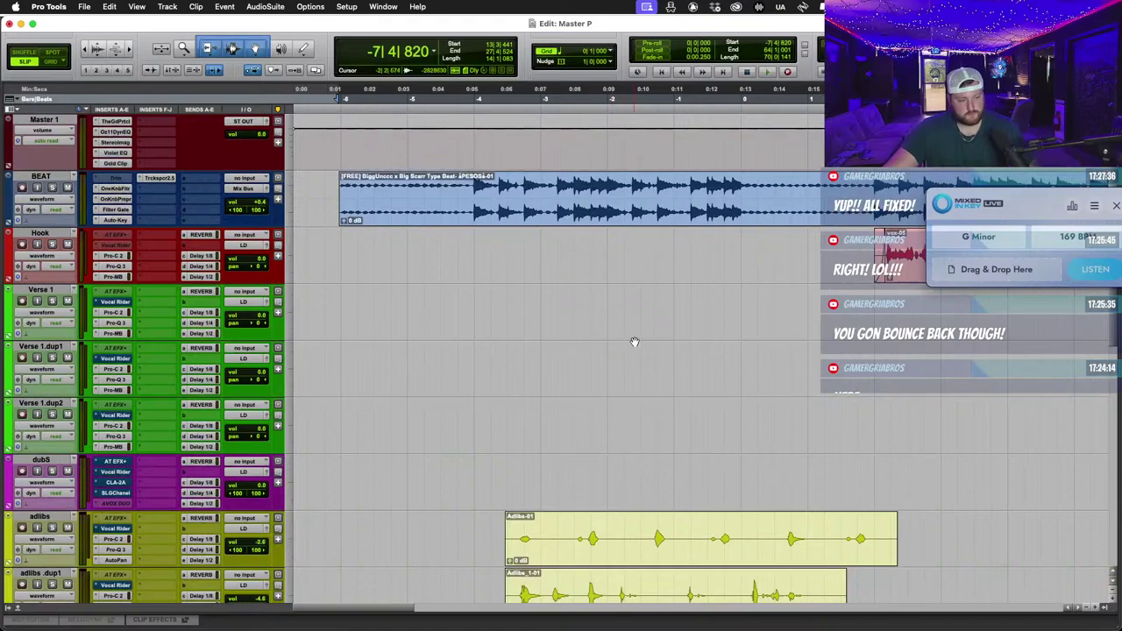
key(super+alt+b)
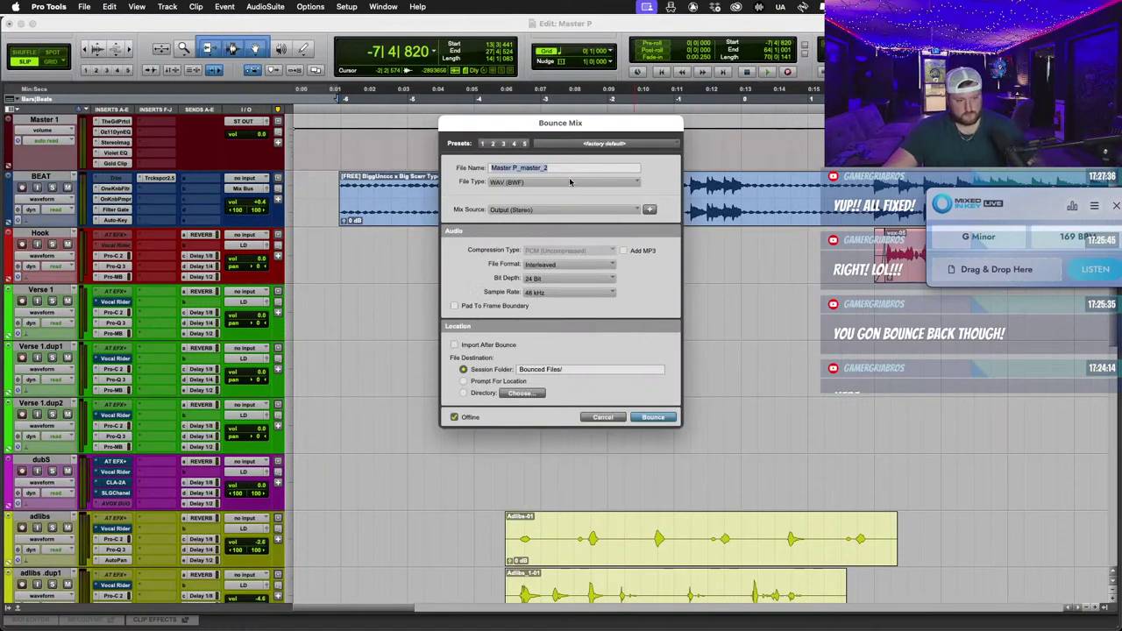
click(653, 418)
key(super+Tab)
key(super+Tab)
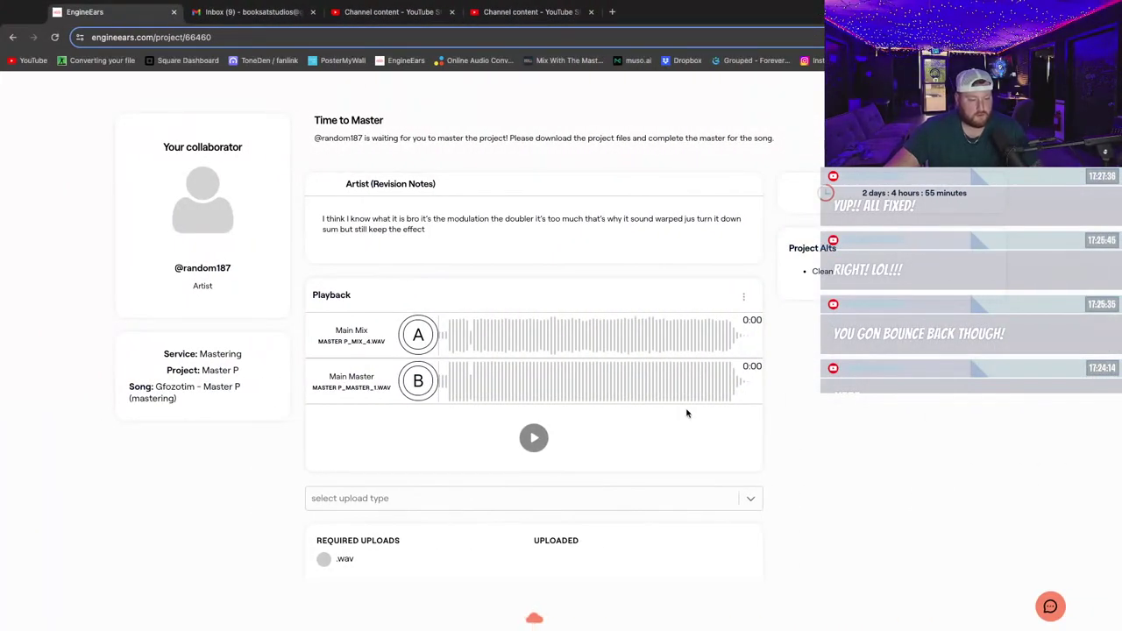
key(super+Tab)
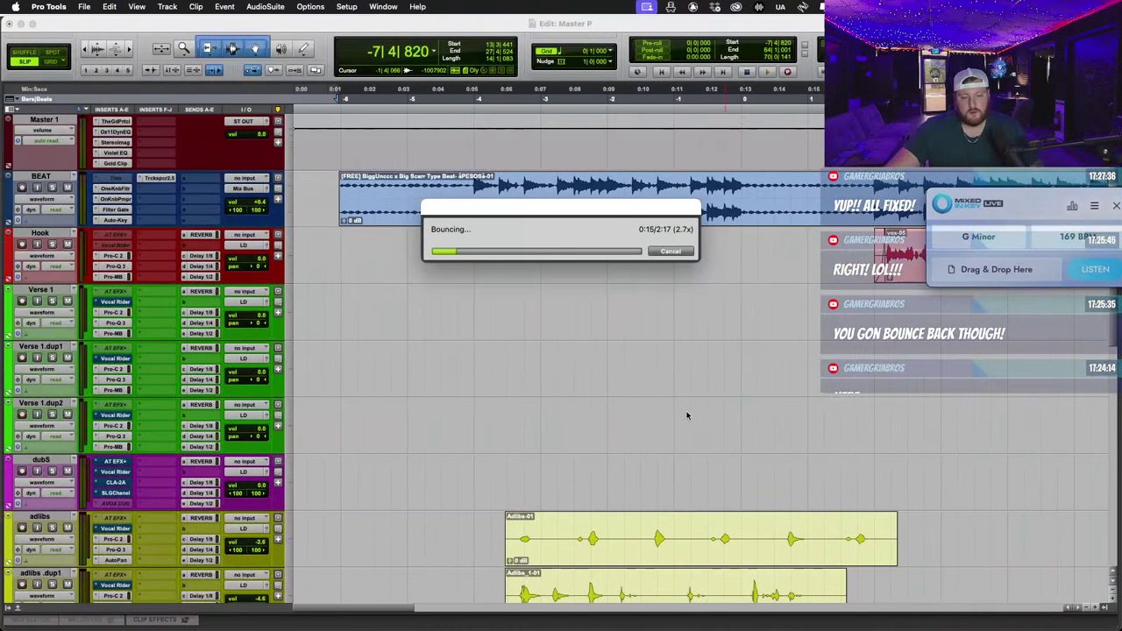